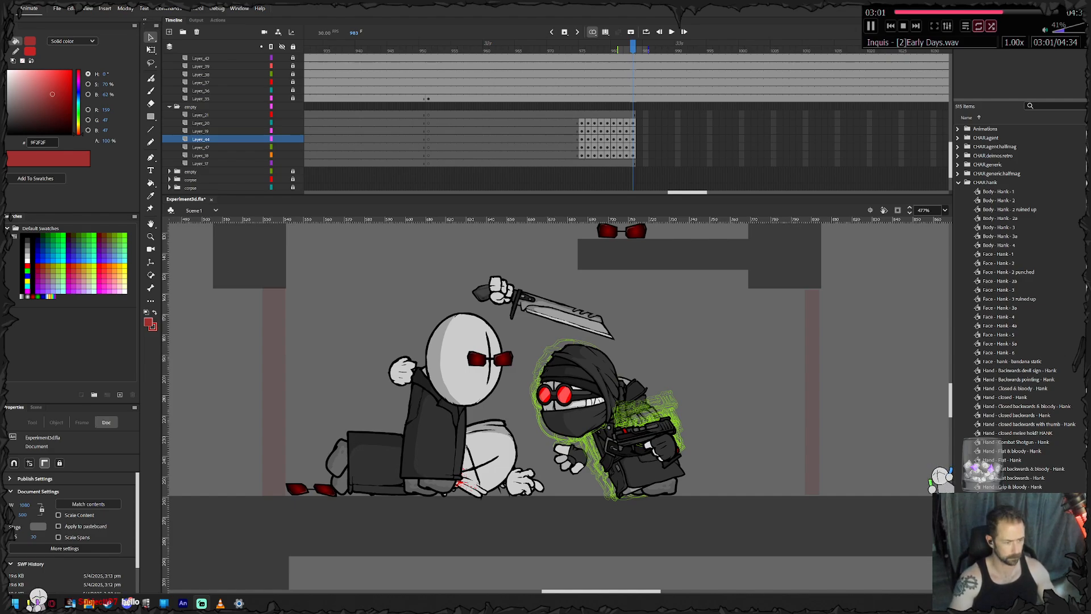
- Play the scene past the end of the hooded character's keyframes and insert a blank keyframe on Layer_21 at frame 991
click(645, 463)
drag(676, 426, 597, 444)
scroll(642, 430, up, 1)
key(Return)
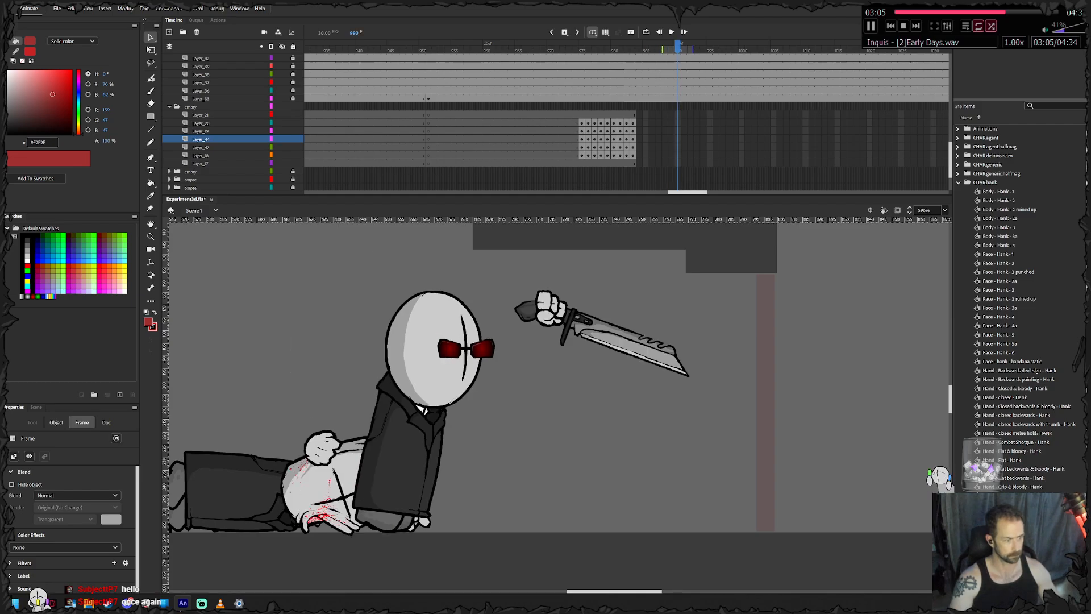
click(684, 115)
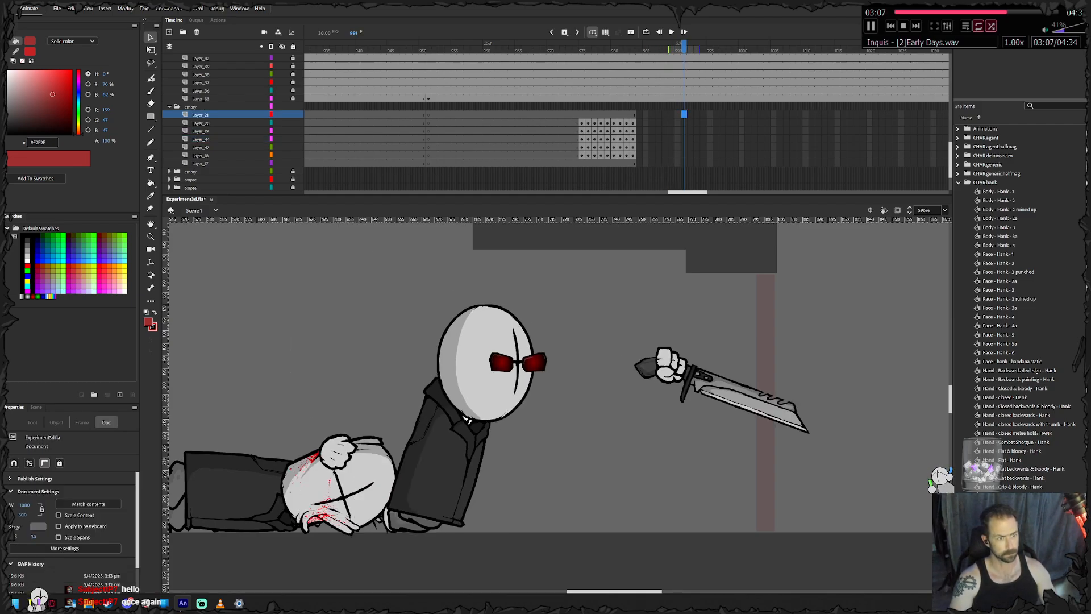
key(F7)
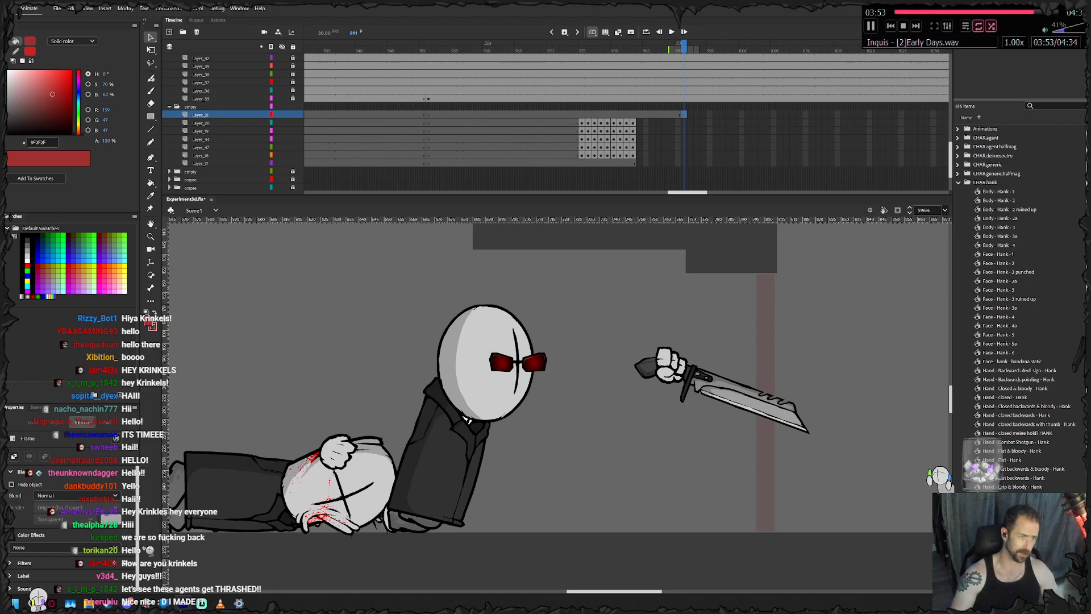
- Review frames 977 to 983, examining the hooded character's landing, the knife-wielding agent and the other agents across the scene
drag(632, 46, 594, 46)
scroll(689, 402, down, 5)
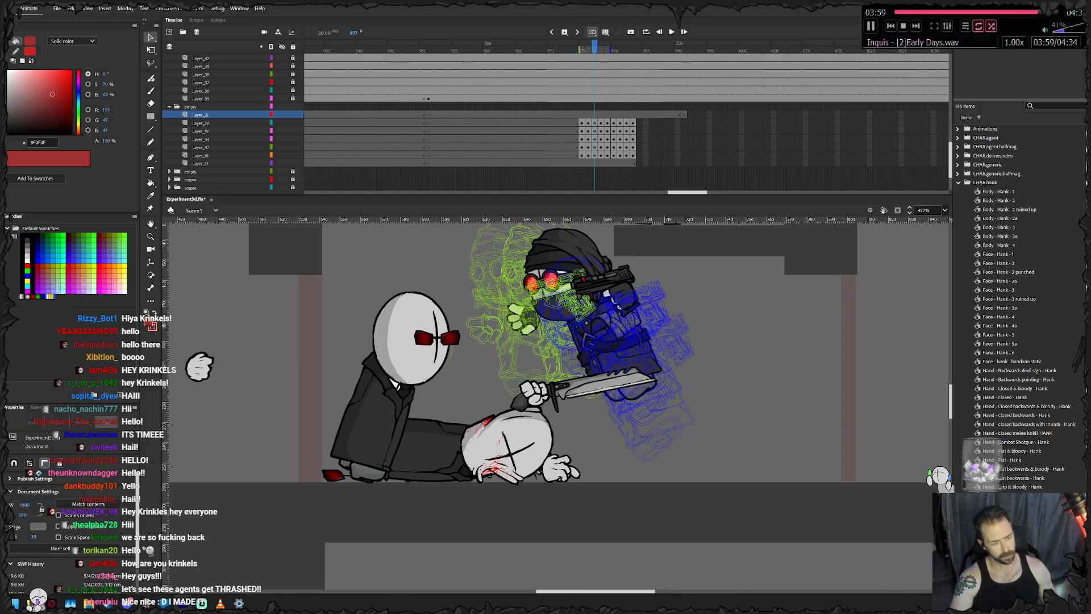
drag(454, 364, 873, 404)
mouse_move(594, 46)
mouse_down()
mouse_move(409, 47)
mouse_move(594, 47)
mouse_up()
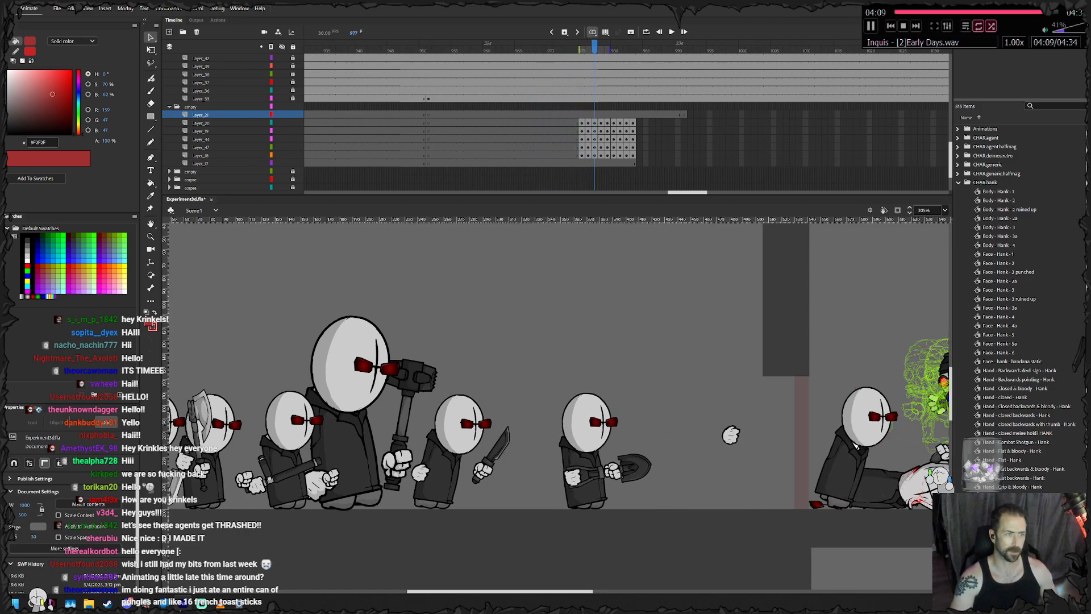
key(period)
key(period)
key(period)
key(period)
key(period)
key(period)
key(period)
key(period)
key(period)
key(period)
key(period)
key(period)
key(period)
key(period)
key(period)
drag(624, 369, 175, 364)
drag(690, 47, 633, 46)
drag(568, 370, 741, 391)
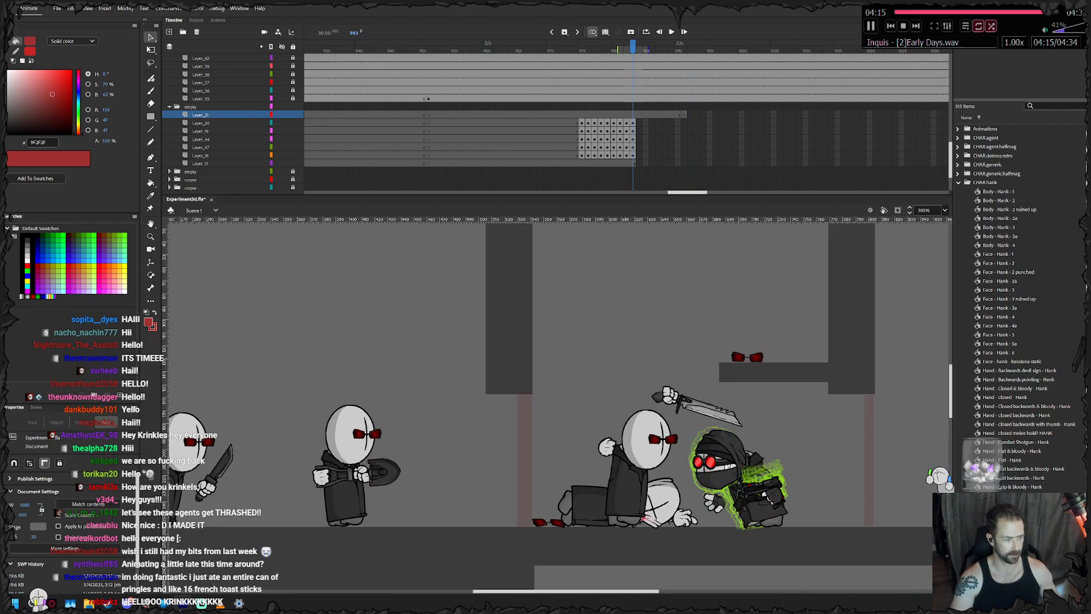
drag(488, 392, 737, 370)
drag(488, 398, 279, 404)
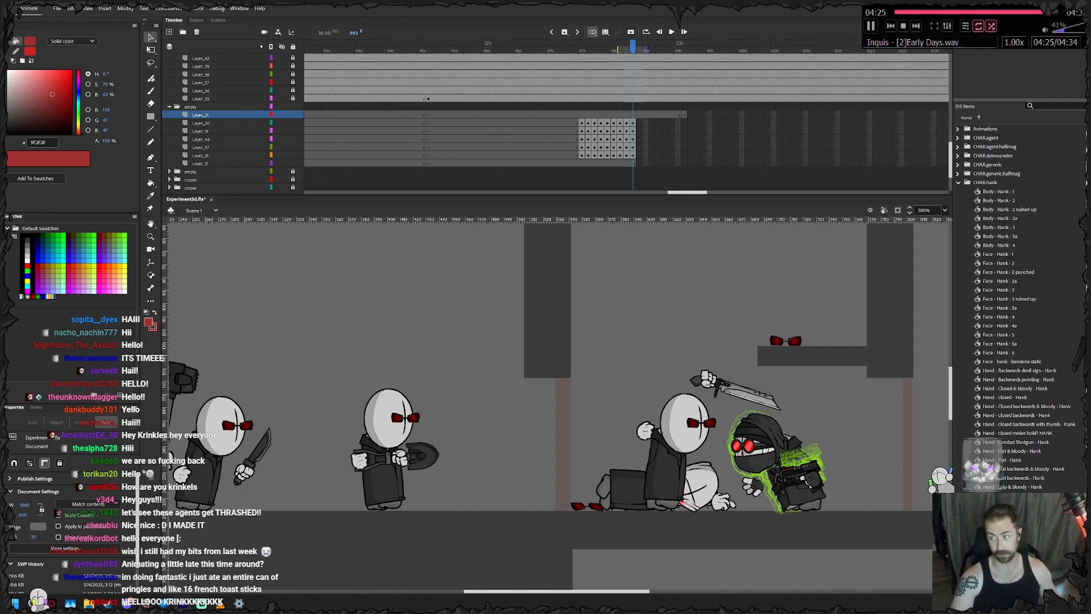
scroll(756, 506, up, 5)
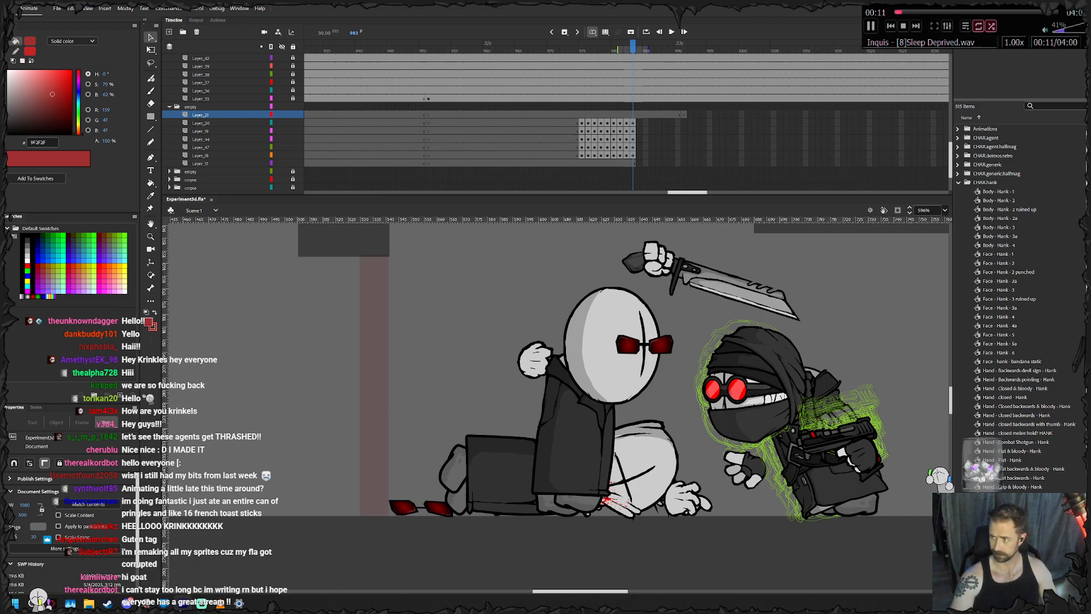
- Add a keyframe on Layer_44 at frame 984, and slightly rotate and shift the hooded character's body with Free Transform
click(836, 474)
drag(835, 474, 579, 469)
key(q)
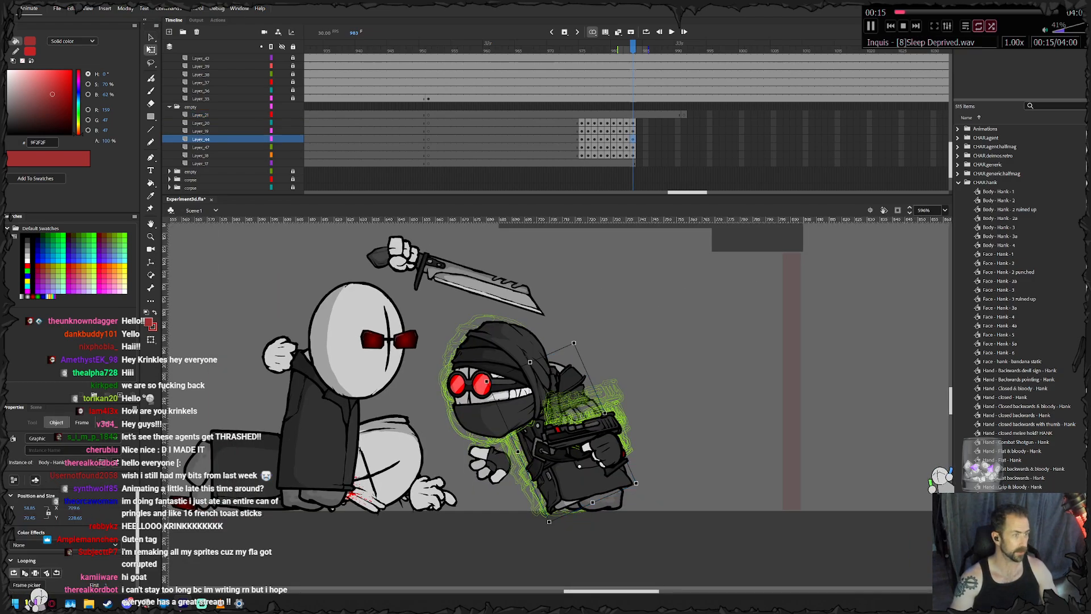
key(period)
key(period)
key(period)
key(period)
key(period)
key(comma)
key(comma)
key(comma)
key(comma)
key(comma)
key(period)
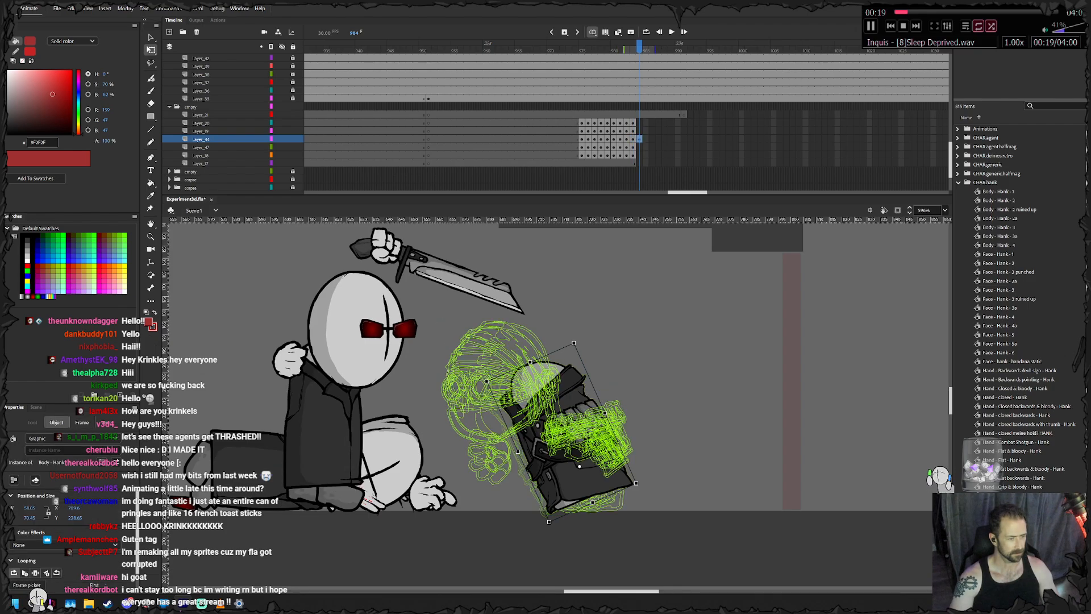
key(F6)
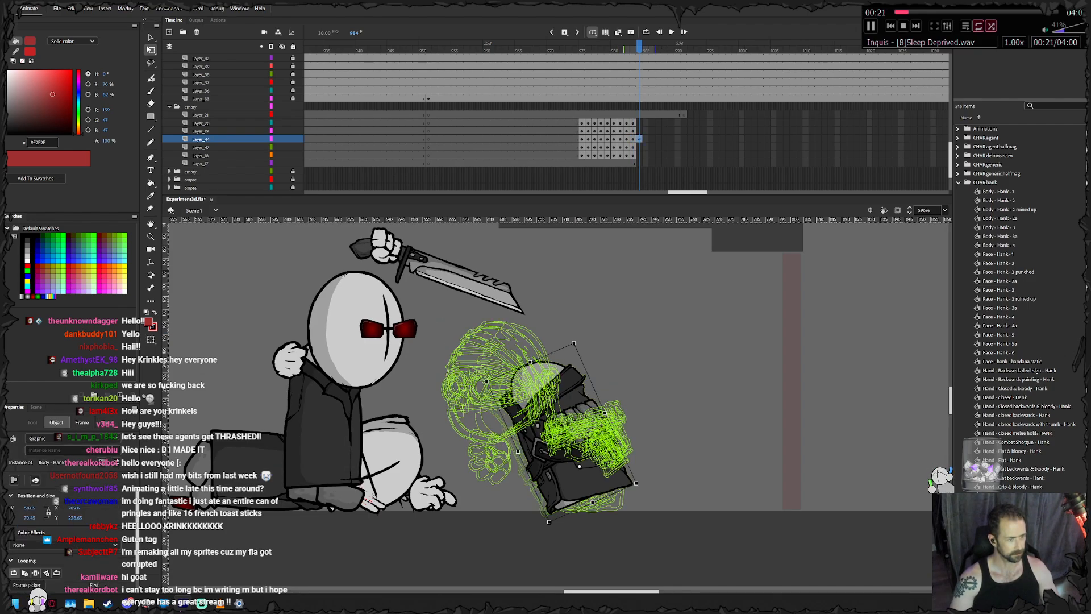
drag(576, 340, 583, 340)
drag(569, 420, 576, 420)
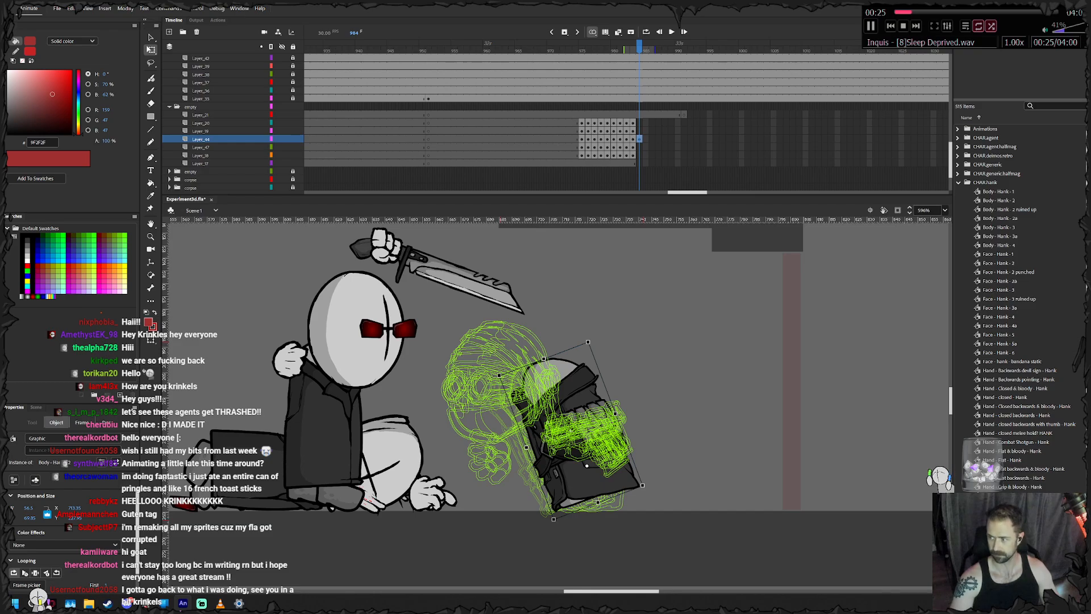
- Add a keyframe at frame 985, tilt the body slightly more upright and nudge it away from the agent
drag(643, 342, 586, 349)
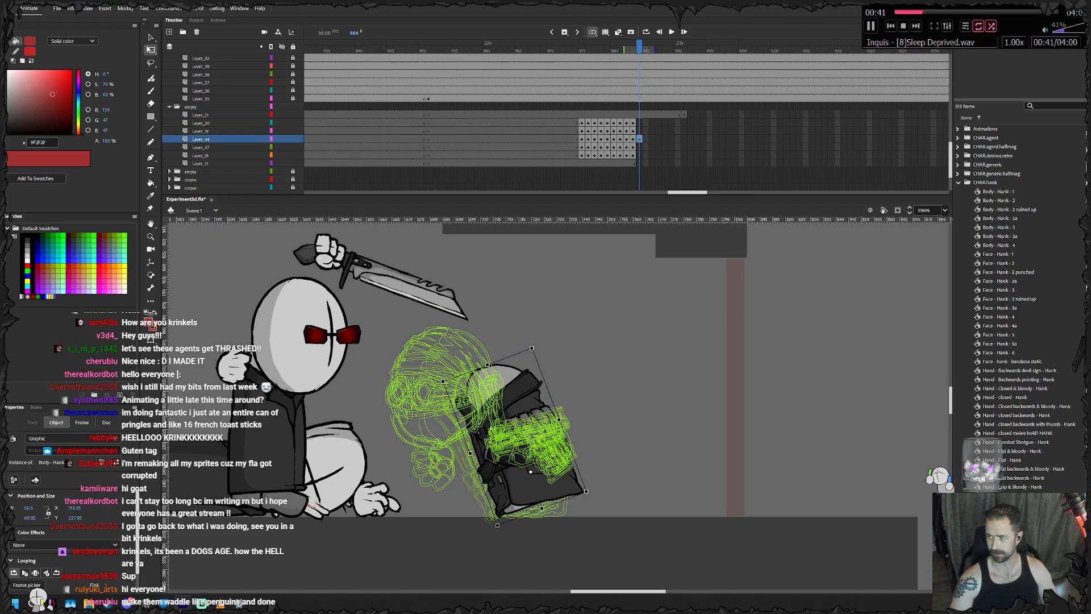
key(F6)
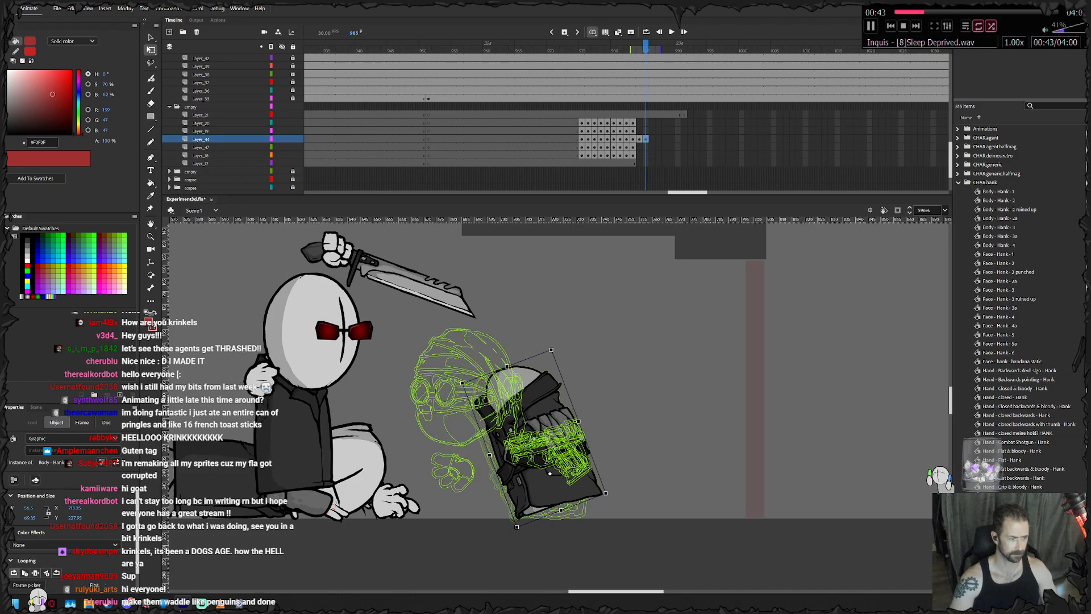
drag(551, 350, 560, 350)
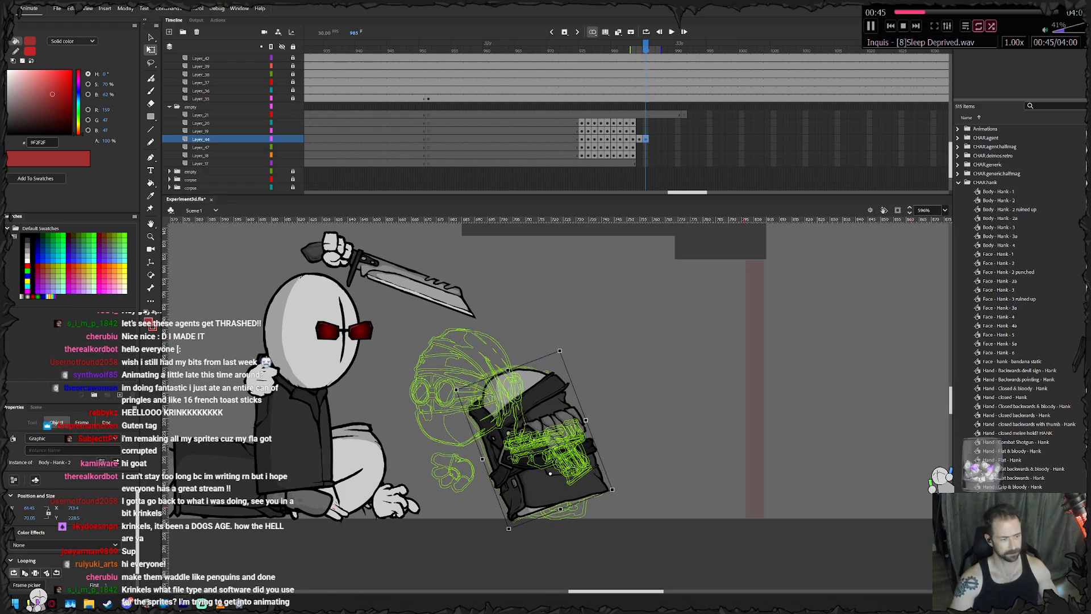
key(ctrl+z)
drag(553, 347, 562, 347)
drag(537, 411, 542, 410)
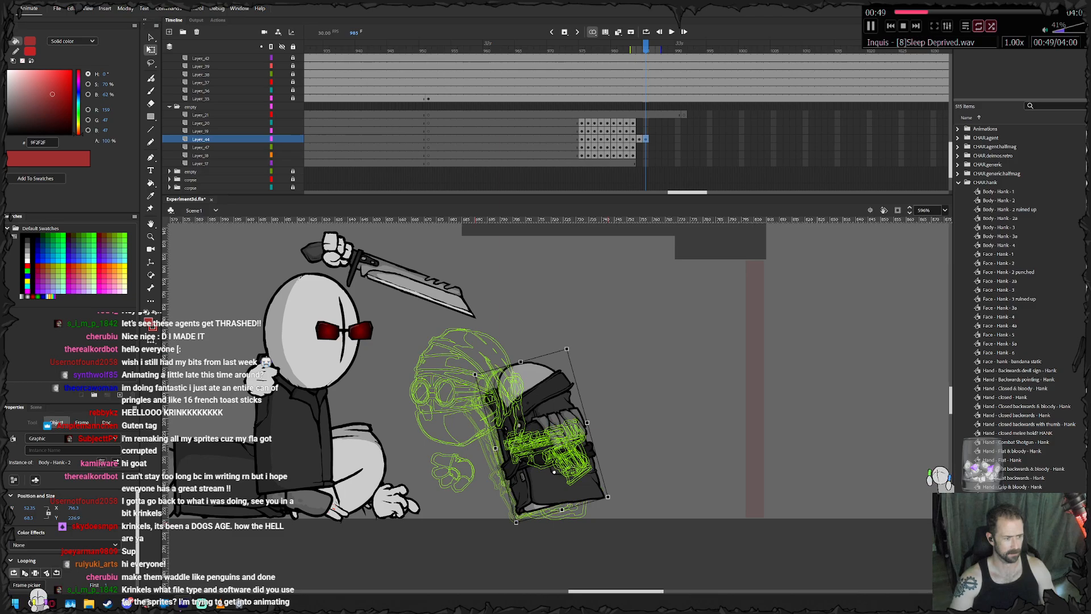
- Add keyframes on Layer_44 for frames 986 through 989, rotating the body upright and sliding it back from the agent
key(F6)
drag(568, 346, 576, 347)
drag(543, 435, 642, 430)
key(F6)
key(F6)
key(F6)
- Swap the body symbol at frame 989 for Body - Hank - 3 and adjust its rotation and position
right_click(642, 430)
click(698, 314)
click(528, 319)
click(634, 221)
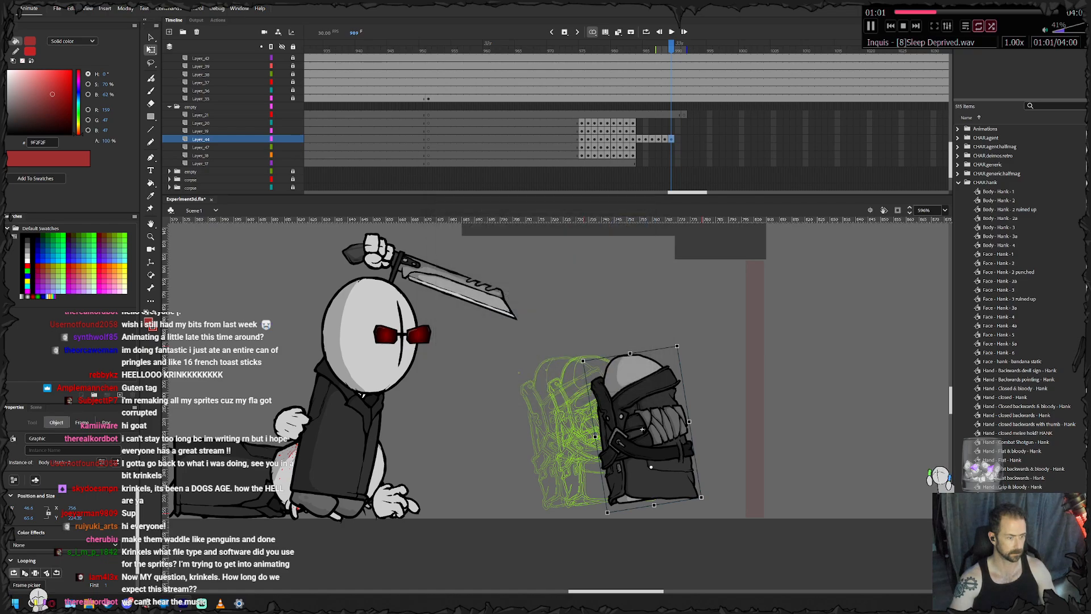
drag(702, 493, 611, 419)
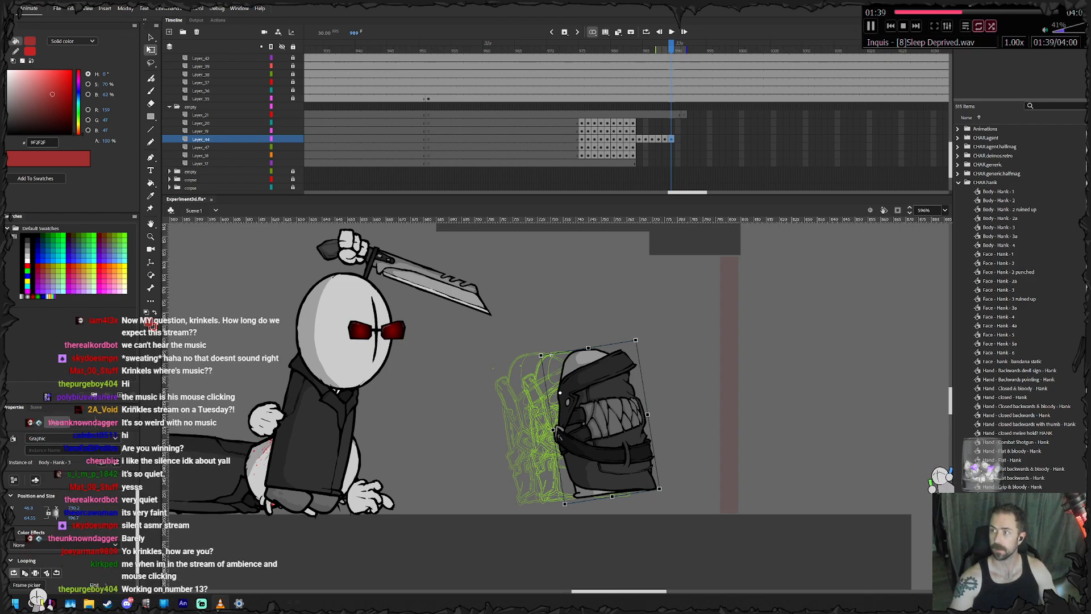
- Switch to VLC, raise the music volume to 80%, and return to the animation
drag(1089, 332, 749, 332)
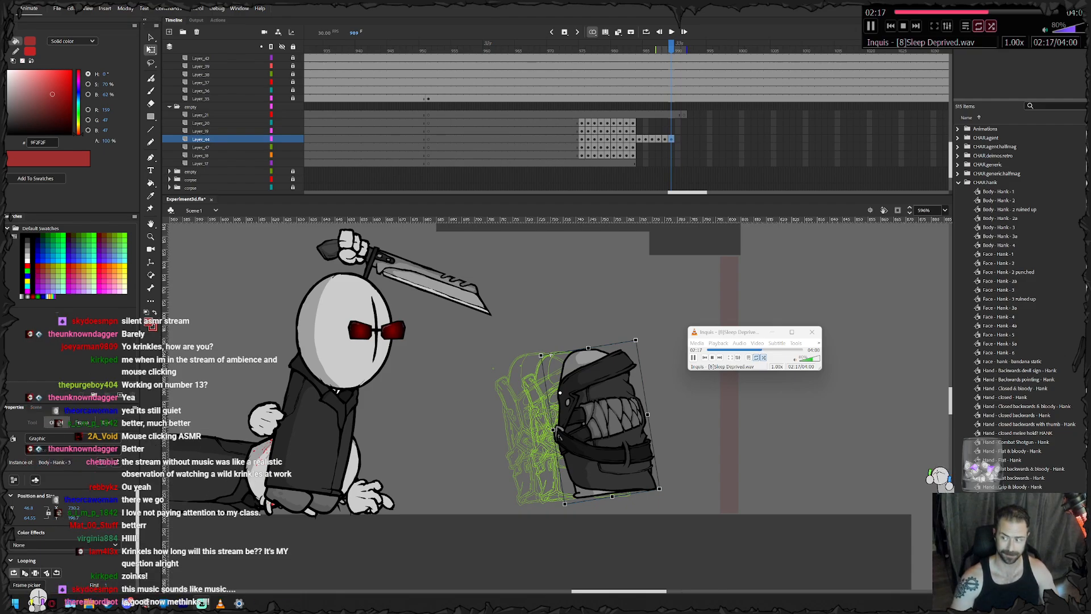
key(alt+Tab)
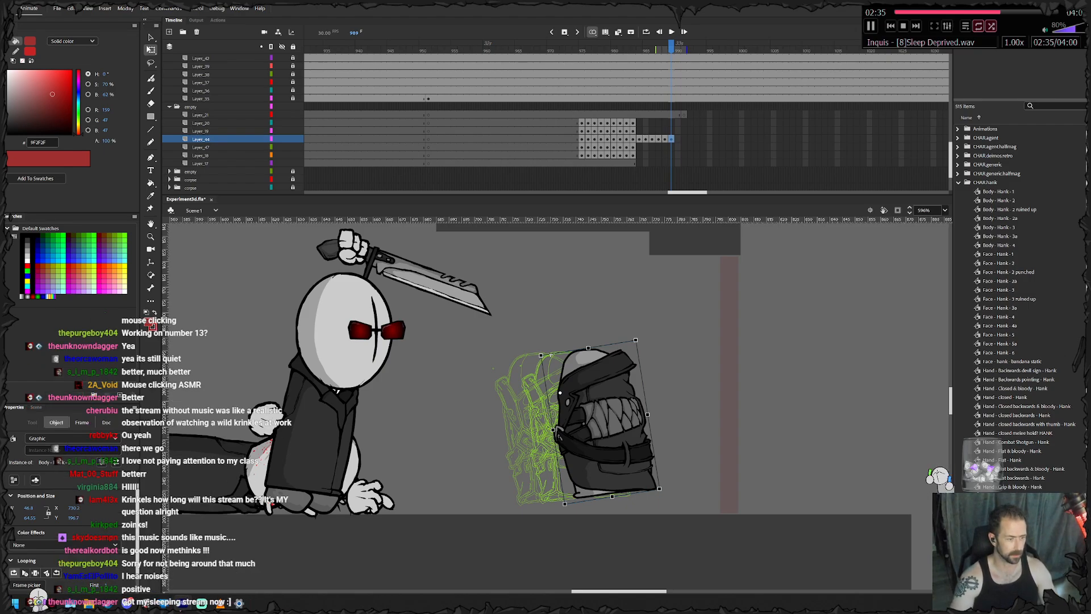
- Add a keyframe at frame 990, lift and shift the body away from the agent, and check it against the preceding frames
key(F6)
drag(670, 494, 664, 502)
drag(610, 428, 646, 404)
key(comma)
key(comma)
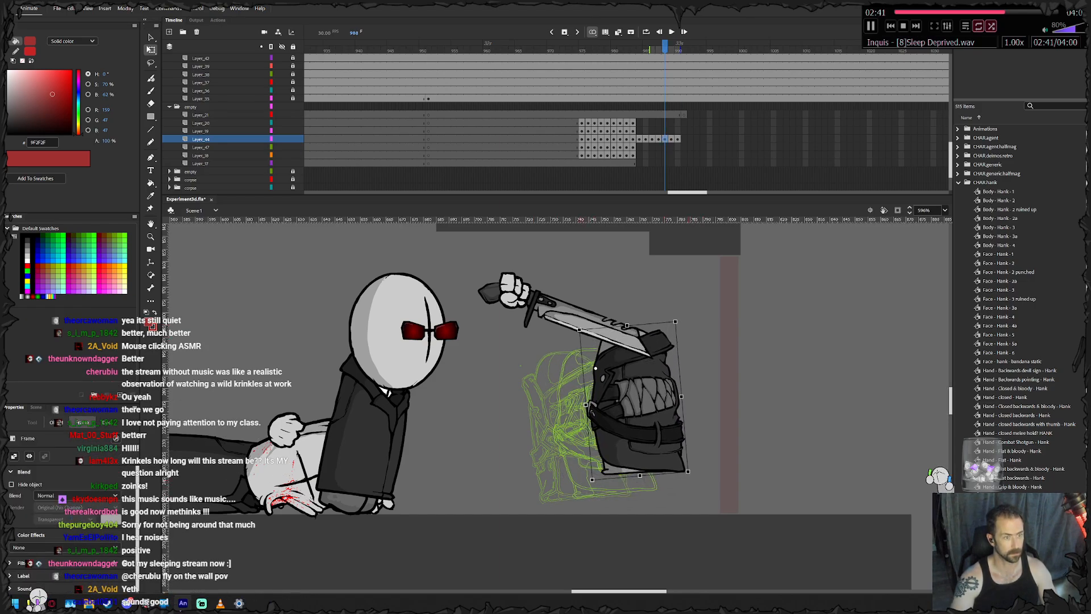
drag(575, 426, 570, 351)
key(period)
key(period)
- Add keyframes at frames 991 and 992, tilting the body backward and moving it farther back past the knife
key(F6)
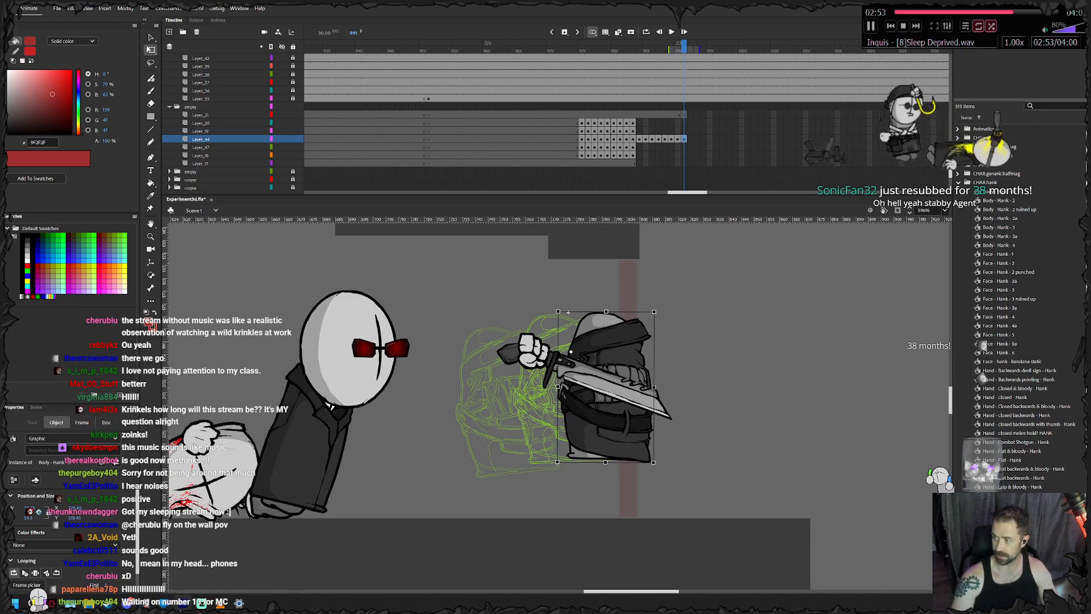
drag(660, 307, 664, 312)
drag(622, 341, 675, 364)
right_click(629, 341)
click(615, 357)
key(F6)
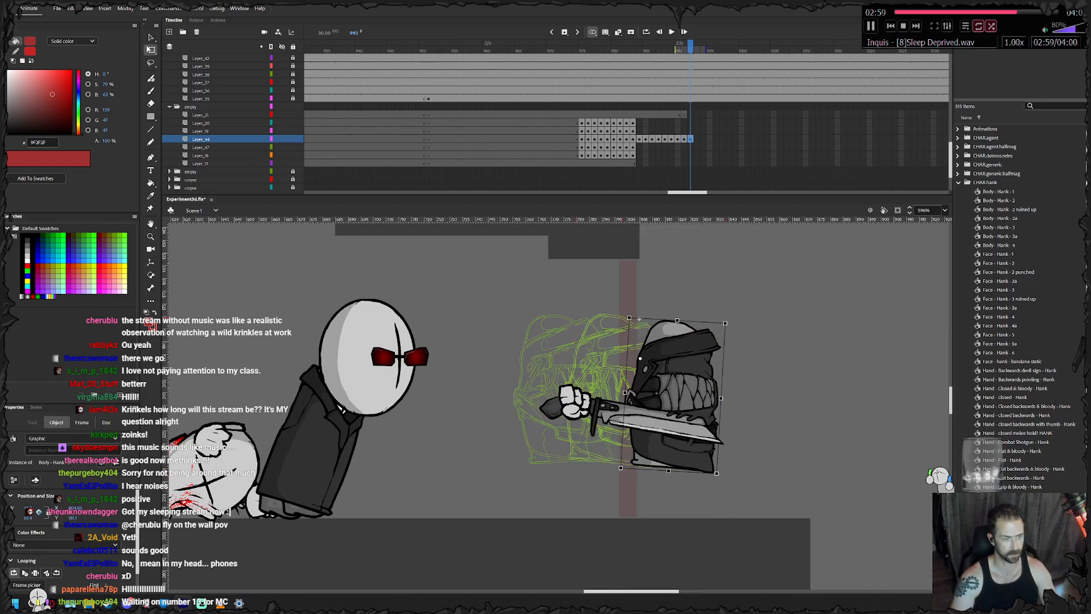
- Add a keyframe at frame 993, tilt the body backward, swap it for the back-facing body symbol and reposition it
key(F6)
drag(638, 319, 668, 326)
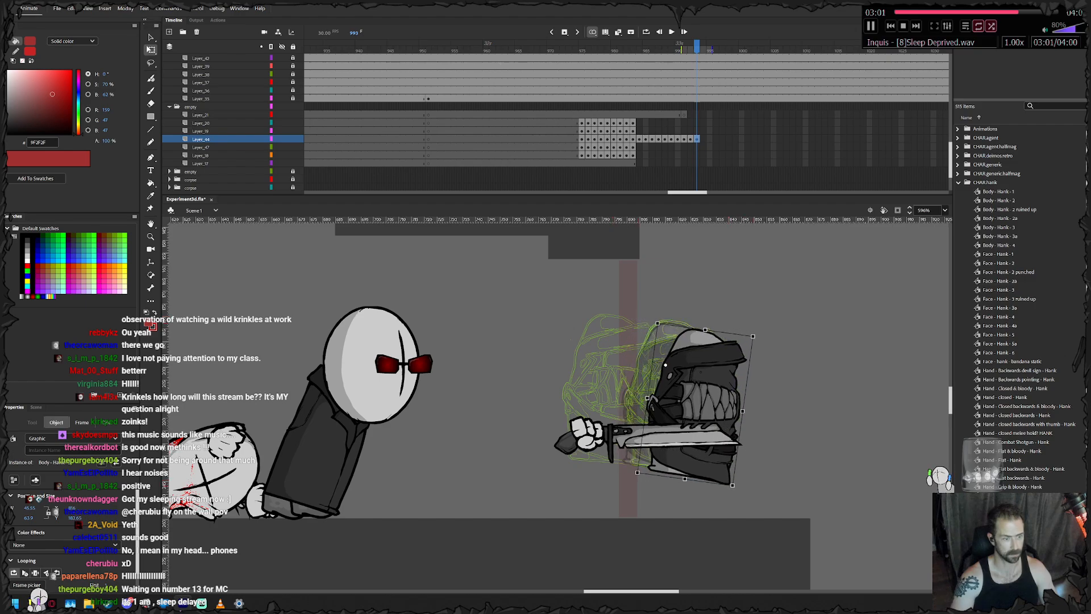
right_click(667, 326)
click(735, 293)
click(529, 337)
click(634, 221)
drag(670, 335, 699, 413)
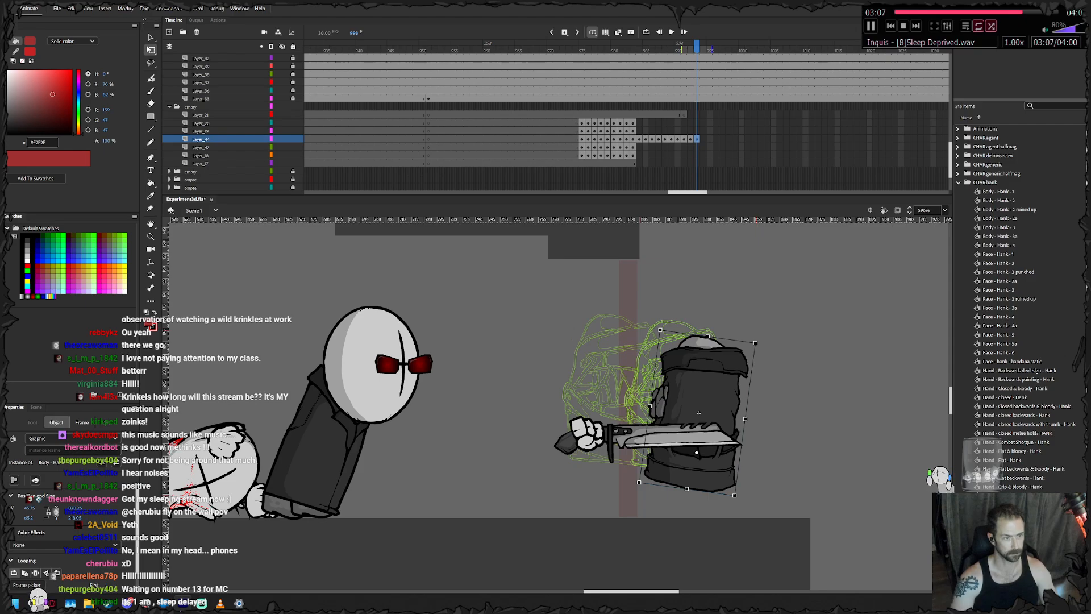
- Rotate and nudge the body at frame 992 to smooth its transition into the back-facing pose
key(comma)
drag(720, 477, 715, 480)
drag(684, 393, 679, 394)
drag(709, 481, 703, 485)
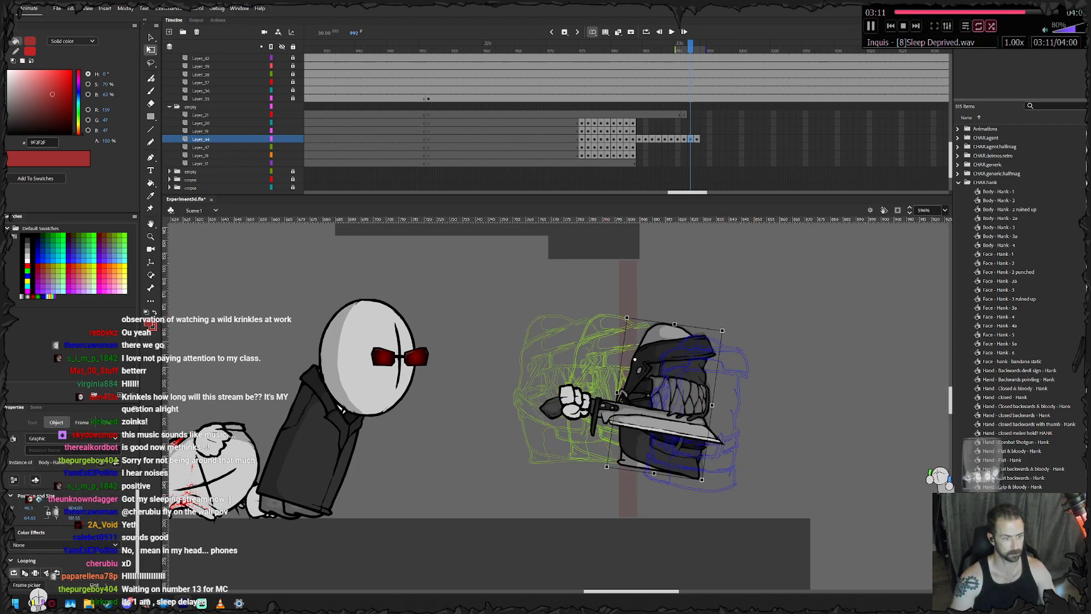
drag(679, 395, 675, 397)
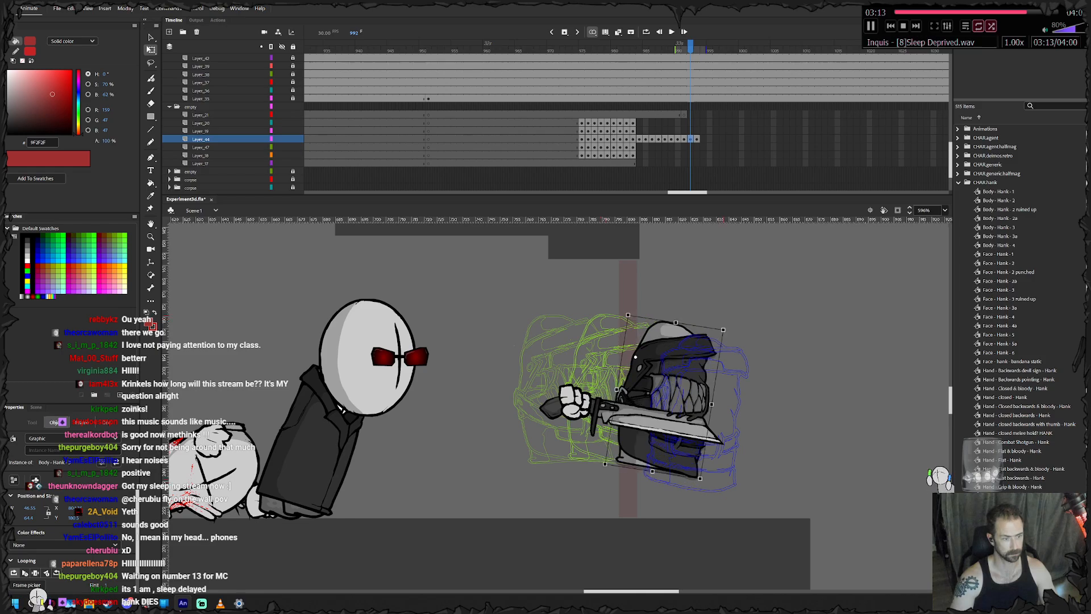
- Keyframe the back-facing body frame by frame from 994 through 1001, lowering it to the floor and easing its backward slide to a settle
key(period)
key(period)
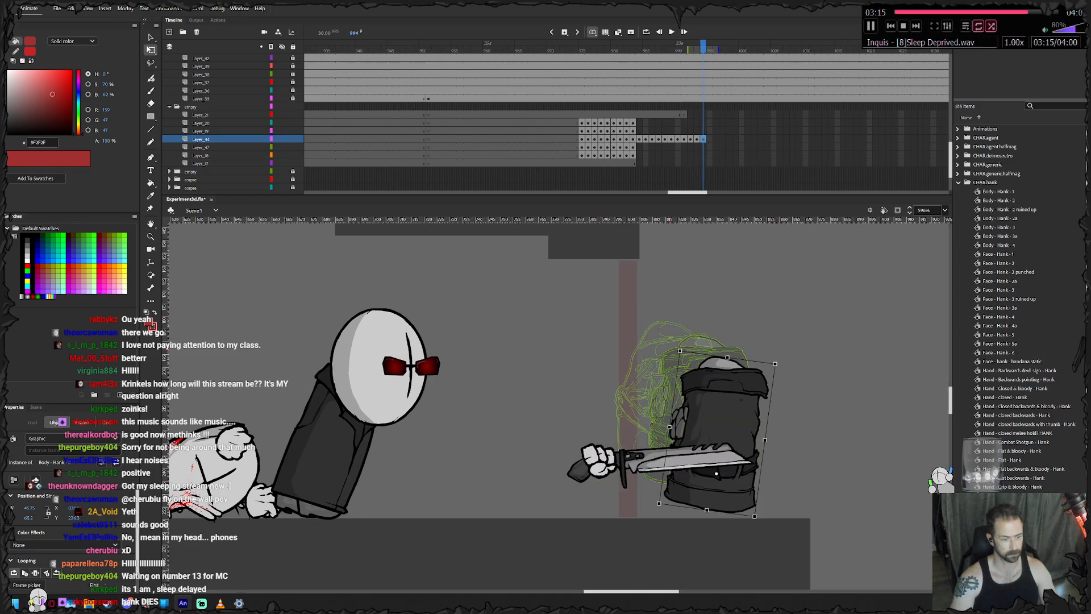
key(period)
key(period)
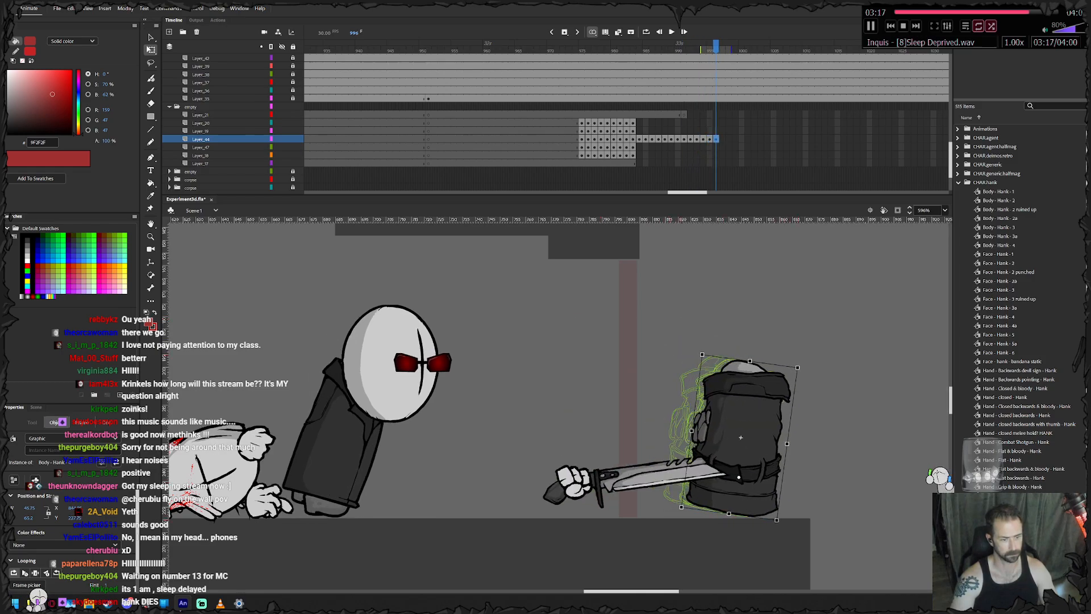
key(period)
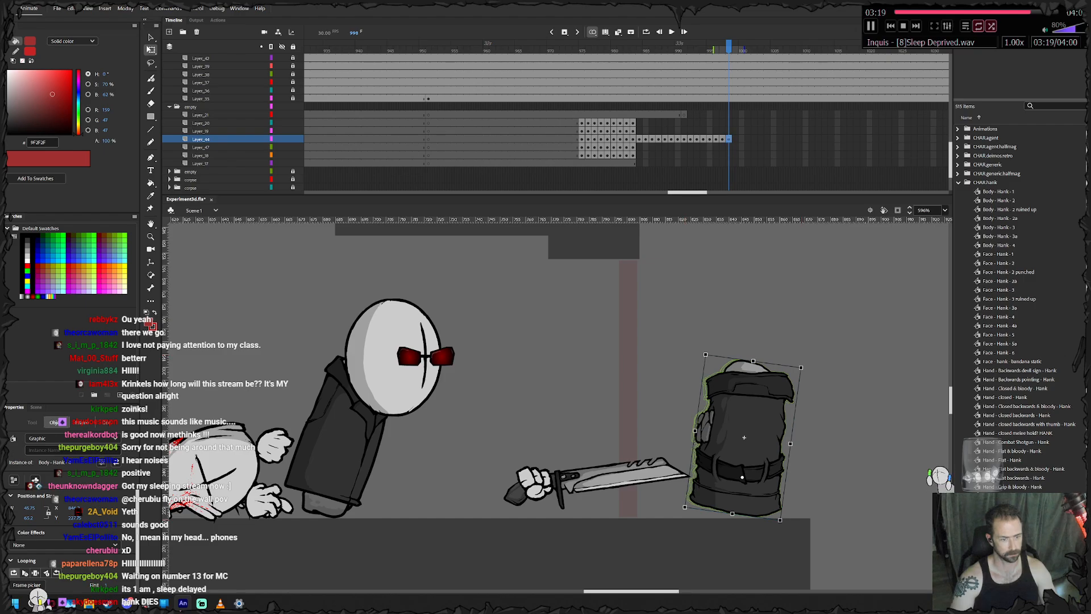
key(period)
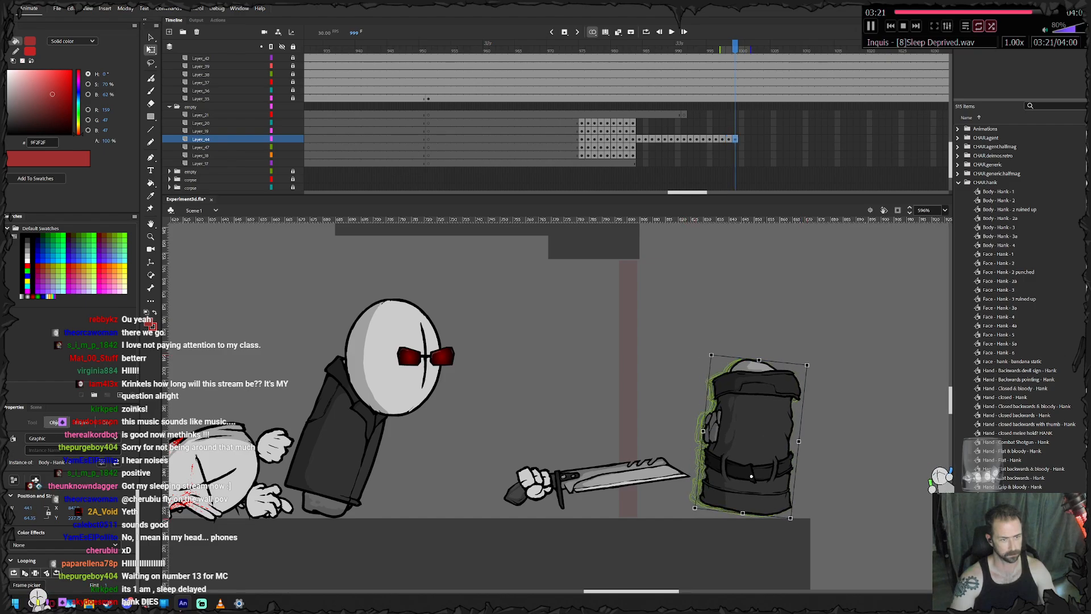
key(period)
key(period)
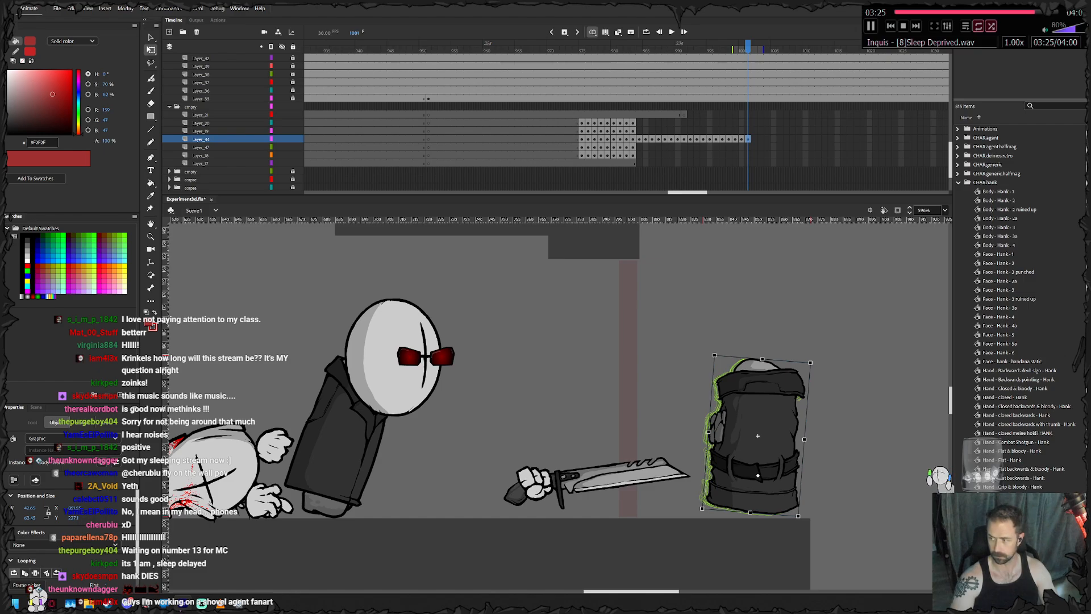
- Extend Layer_44 with inserted frames up to frame 1016 and play back the animation
right_click(844, 138)
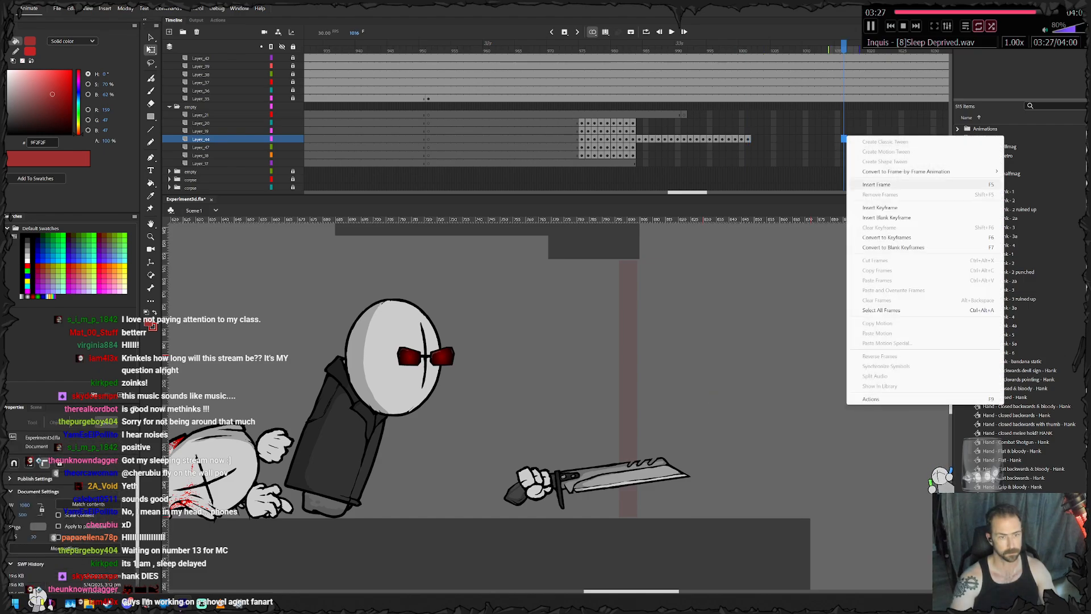
click(874, 184)
click(206, 140)
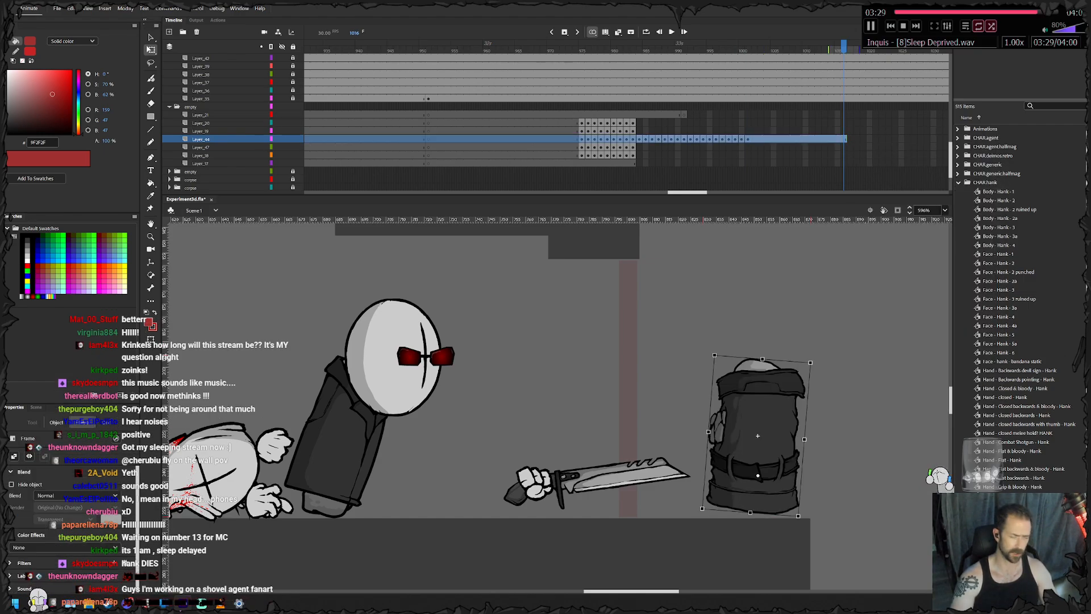
key(Return)
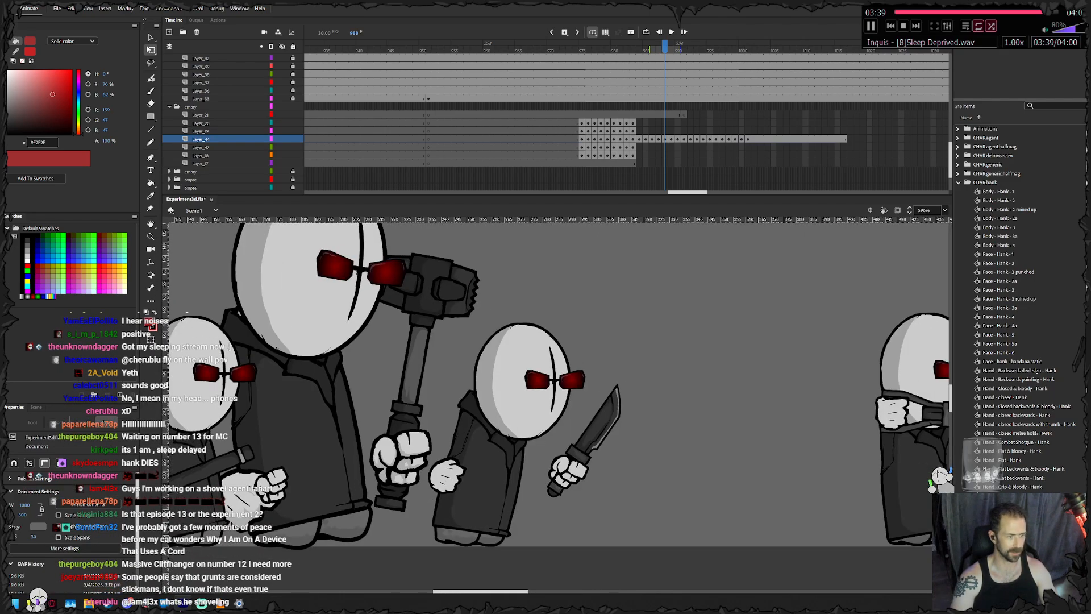
- Lock Layer_44 and keyframe the hooded head from frame 984 through 989, moving it back to follow the rising body
drag(795, 432, 524, 422)
click(611, 428)
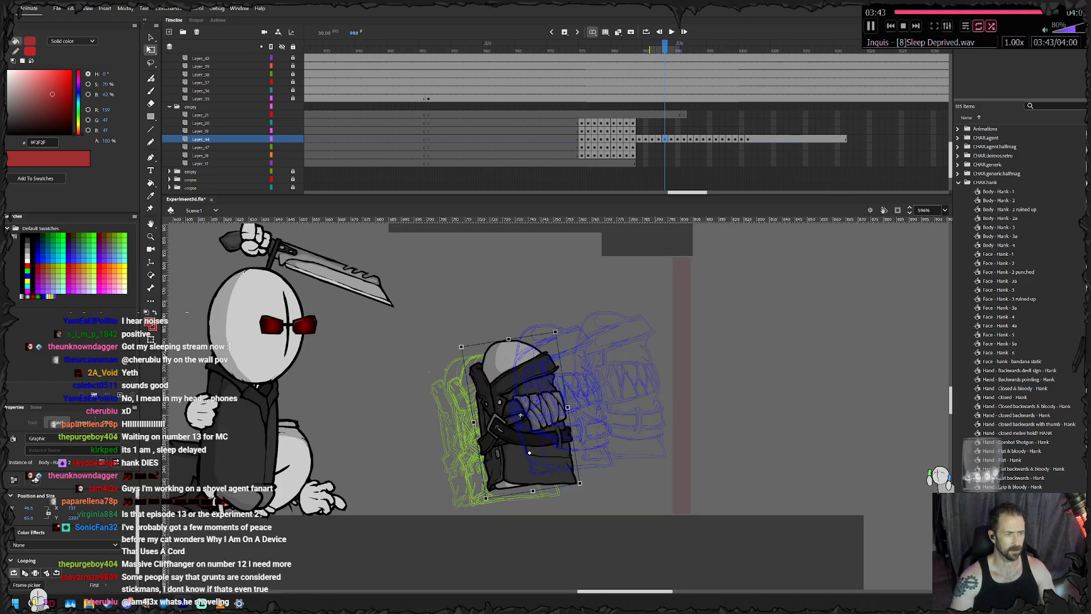
mouse_move(626, 132)
mouse_down()
mouse_move(639, 124)
mouse_move(633, 130)
mouse_up()
click(292, 139)
drag(387, 386, 355, 376)
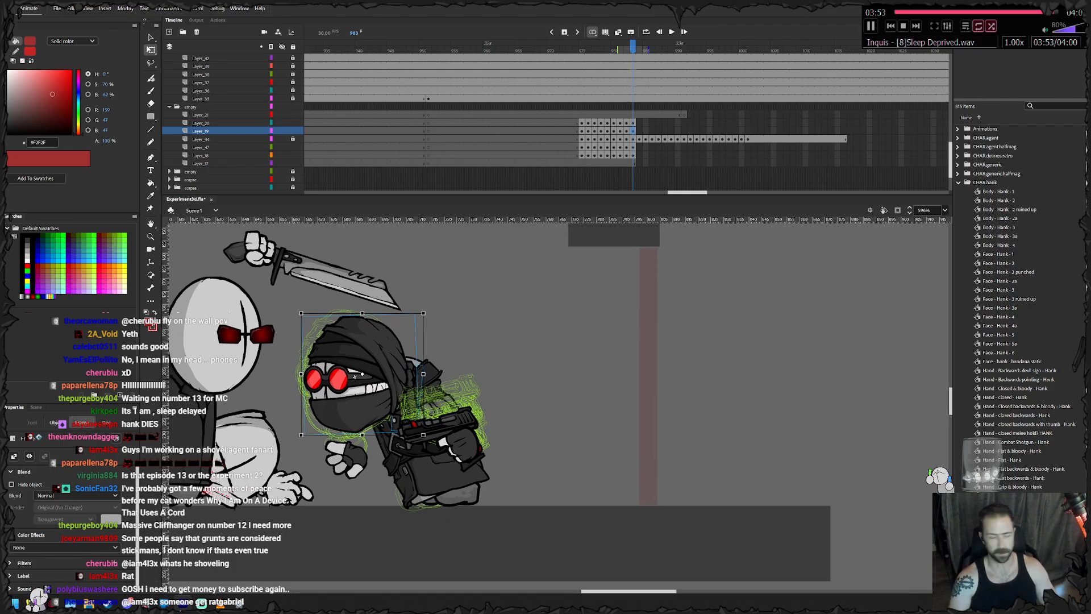
drag(354, 376, 474, 314)
key(F6)
key(F6)
key(F6)
key(F6)
key(F6)
key(F6)
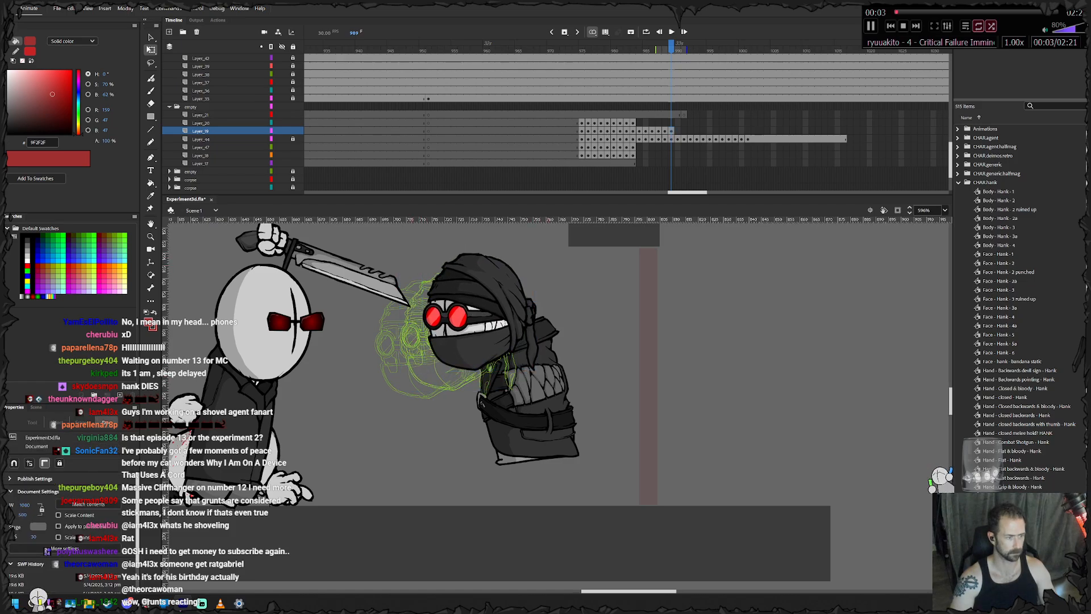
- Keyframe the head from frame 990 through 993, shifting it backward with the body as the knife swings past
right_click(474, 314)
key(Escape)
drag(367, 250, 600, 369)
key(F6)
drag(474, 314, 591, 297)
key(F6)
key(Escape)
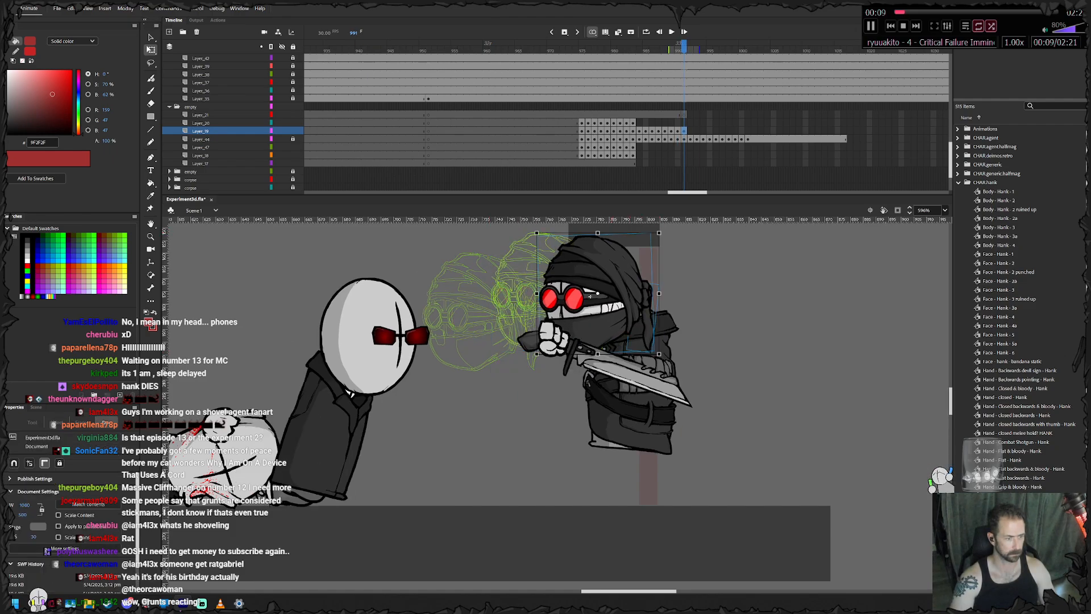
click(590, 297)
drag(589, 296, 679, 322)
key(F6)
key(F6)
- Swap the head at frame 993 for the Face - Hank - 4 symbol and align it with the turned body
right_click(668, 320)
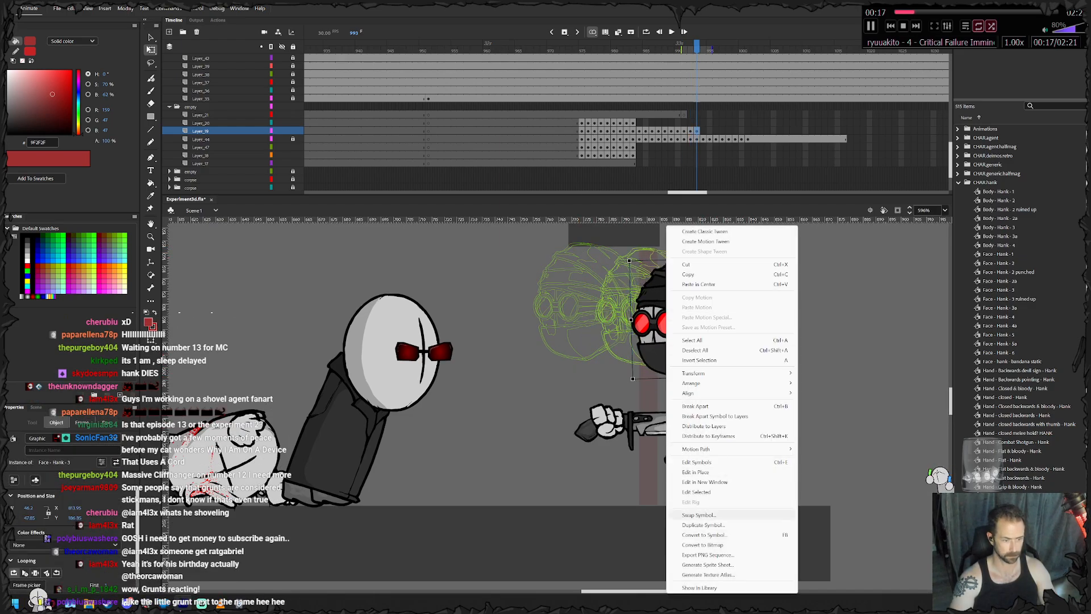
click(698, 514)
click(528, 328)
click(537, 336)
key(Down)
key(Down)
key(Down)
key(Down)
key(Down)
key(Return)
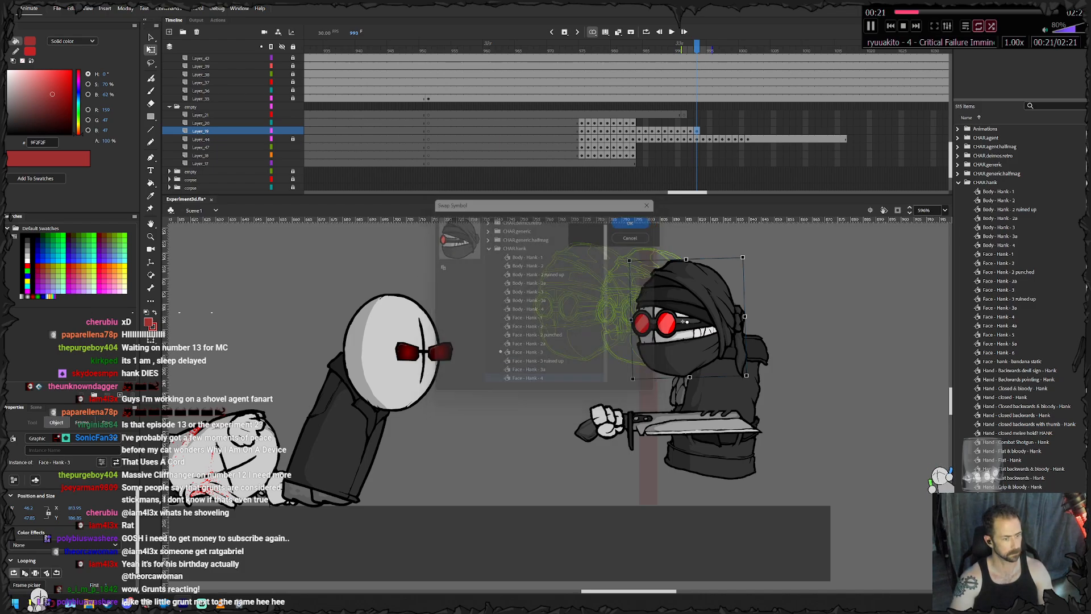
drag(683, 321, 700, 311)
- Move the turned head behind the body by cutting it and pasting it in place into a blank keyframe on Layer_47 at frame 993
right_click(705, 311)
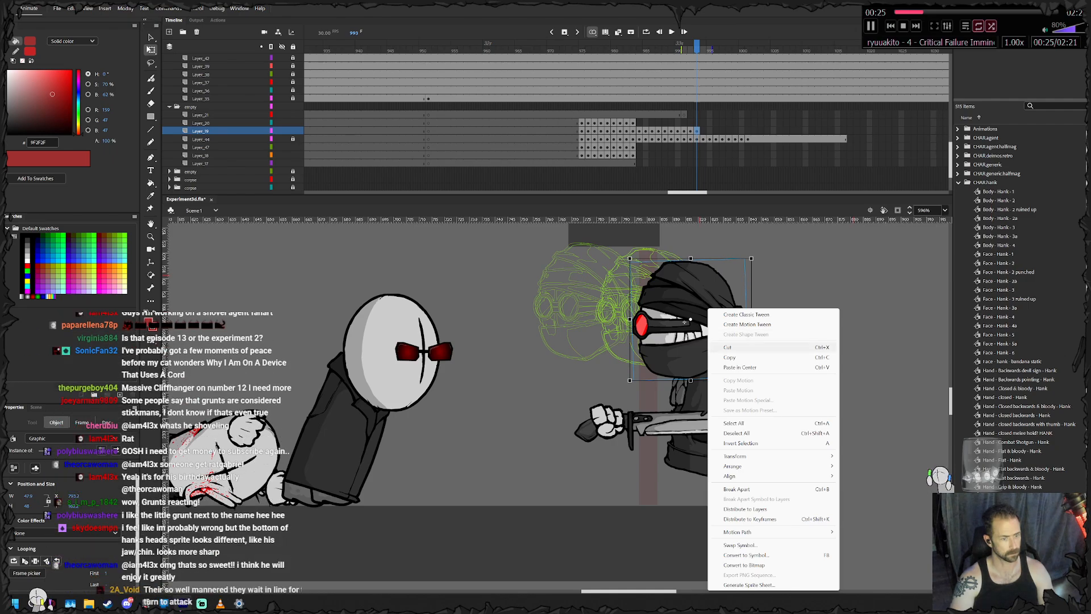
click(726, 346)
drag(633, 148, 583, 164)
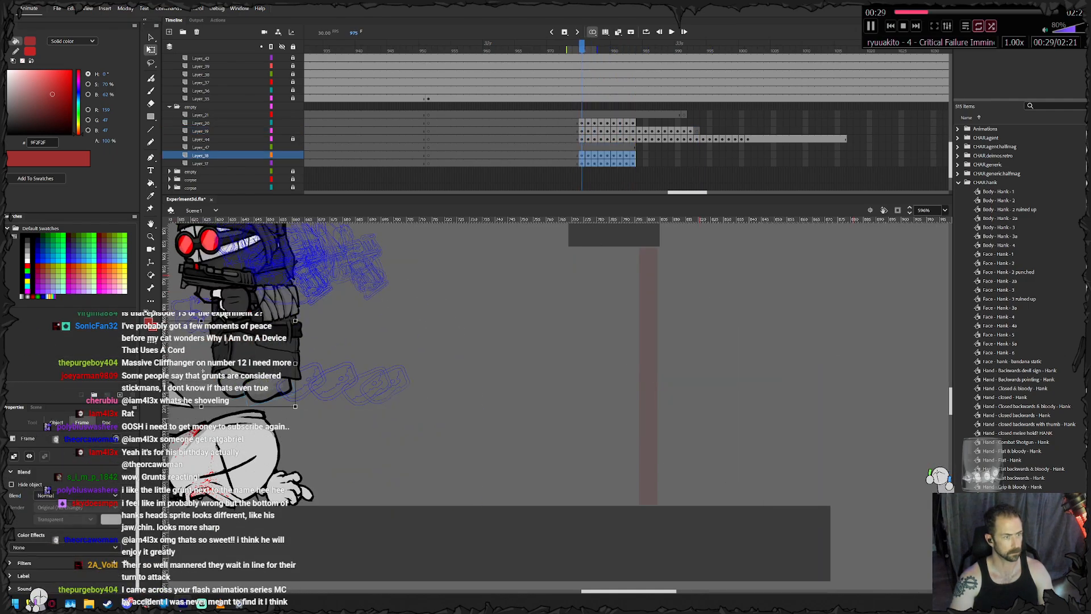
click(697, 147)
key(F7)
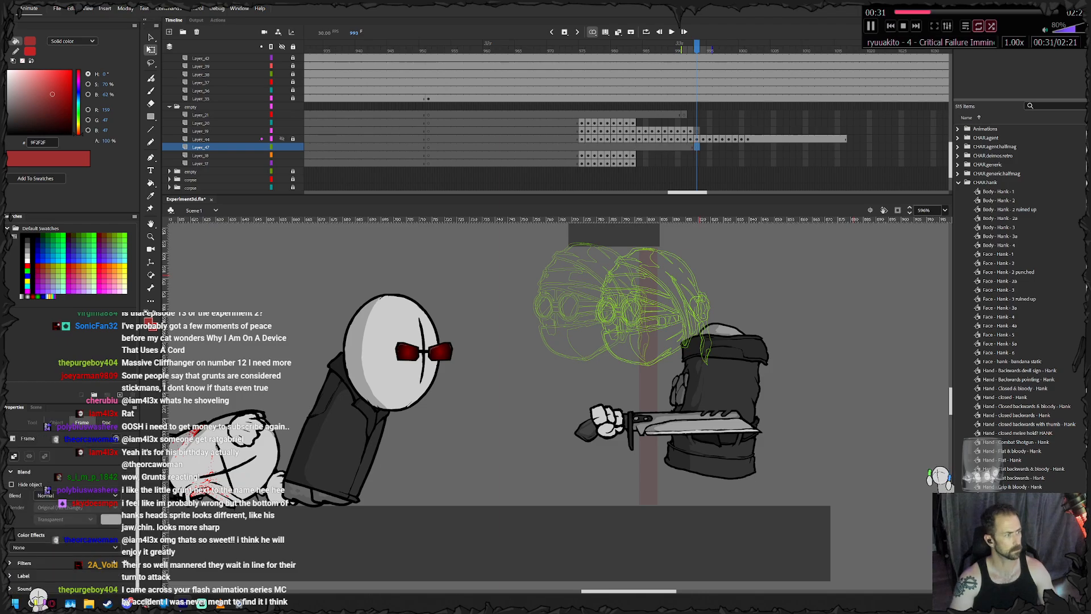
right_click(565, 372)
click(603, 408)
- Keyframe the turned head on Layer_47 frame by frame through 1001, sliding it back to stay attached to the body
drag(704, 325, 748, 357)
key(F6)
key(F6)
key(F6)
key(F6)
key(F6)
key(F6)
drag(748, 358, 752, 357)
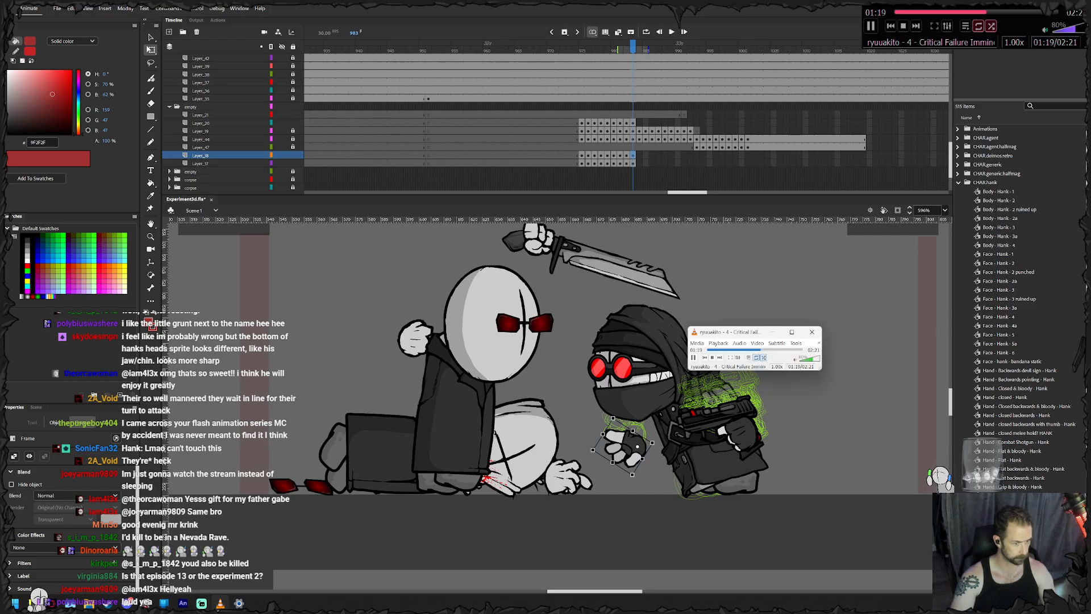
click(1066, 28)
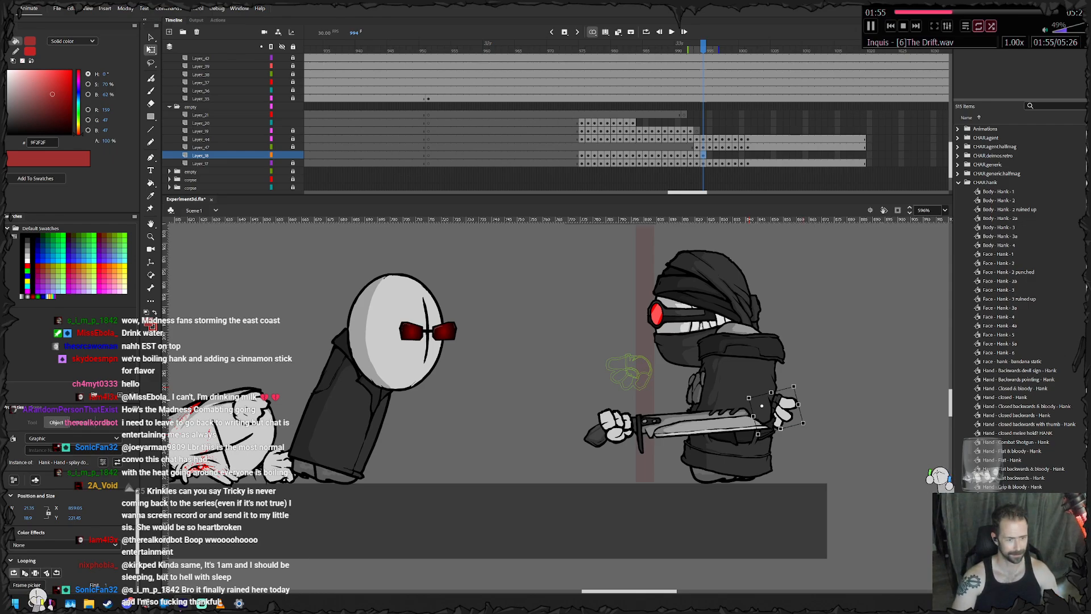
right_click(772, 407)
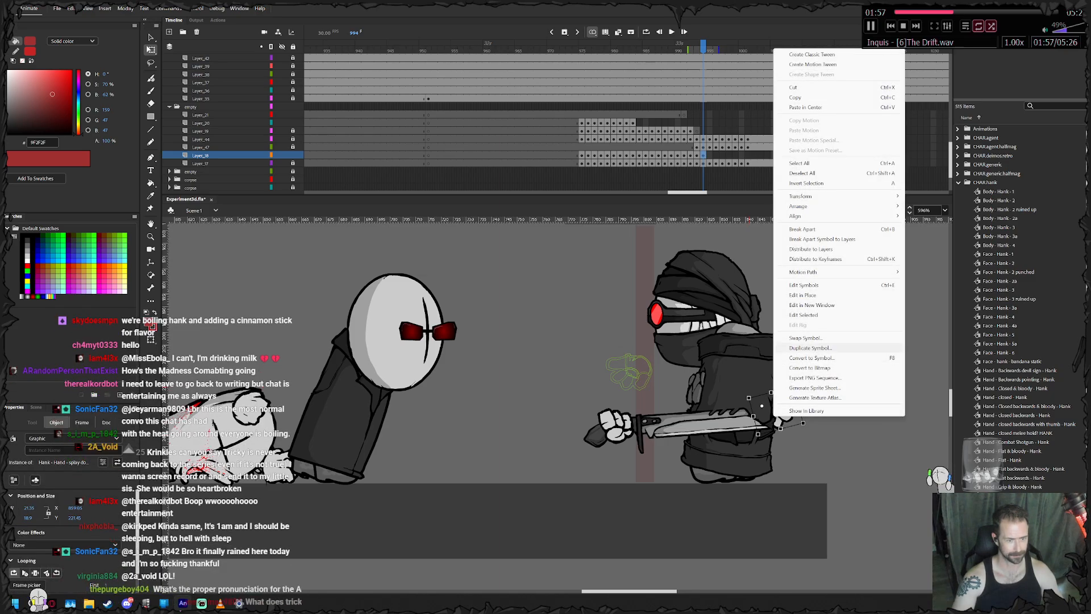
click(805, 338)
click(635, 235)
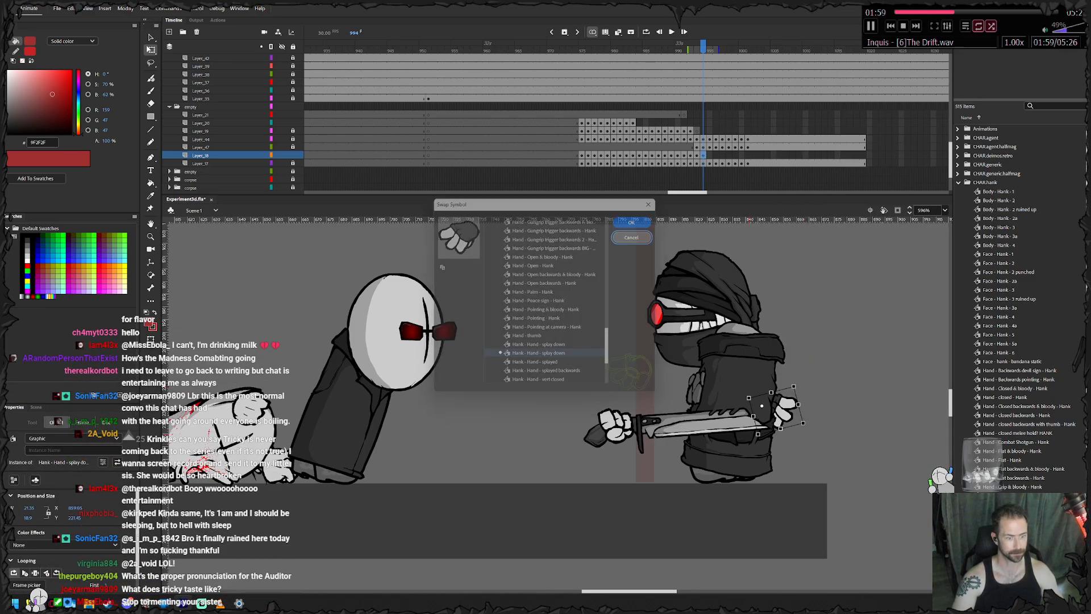
double_click(781, 406)
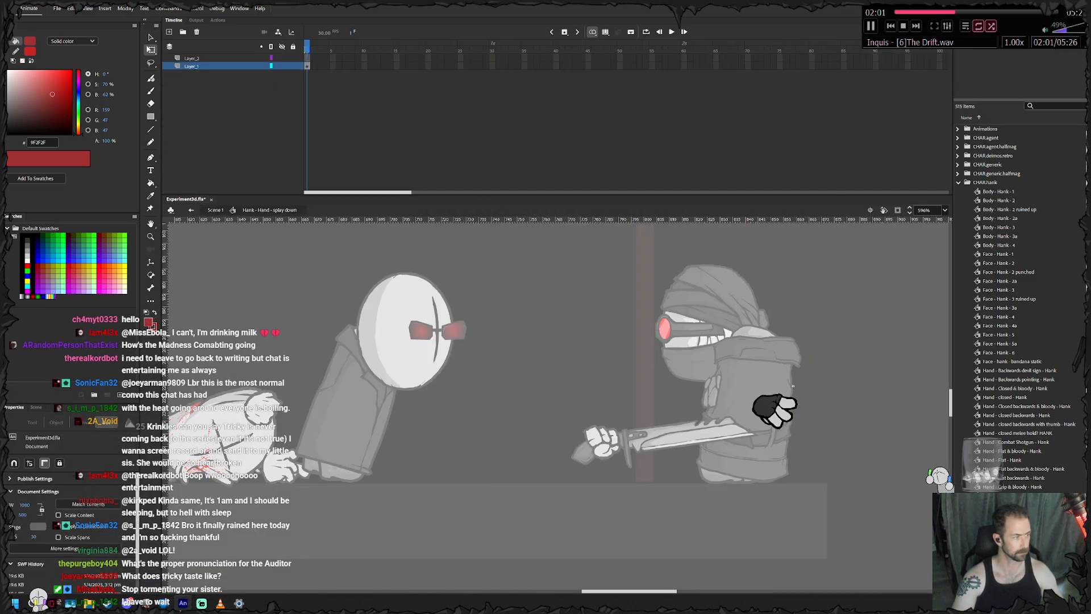
double_click(792, 386)
- Keyframe the splayed rear hand from frame 995 through 1001, easing it outward behind the character's back
scroll(556, 398, right, 2)
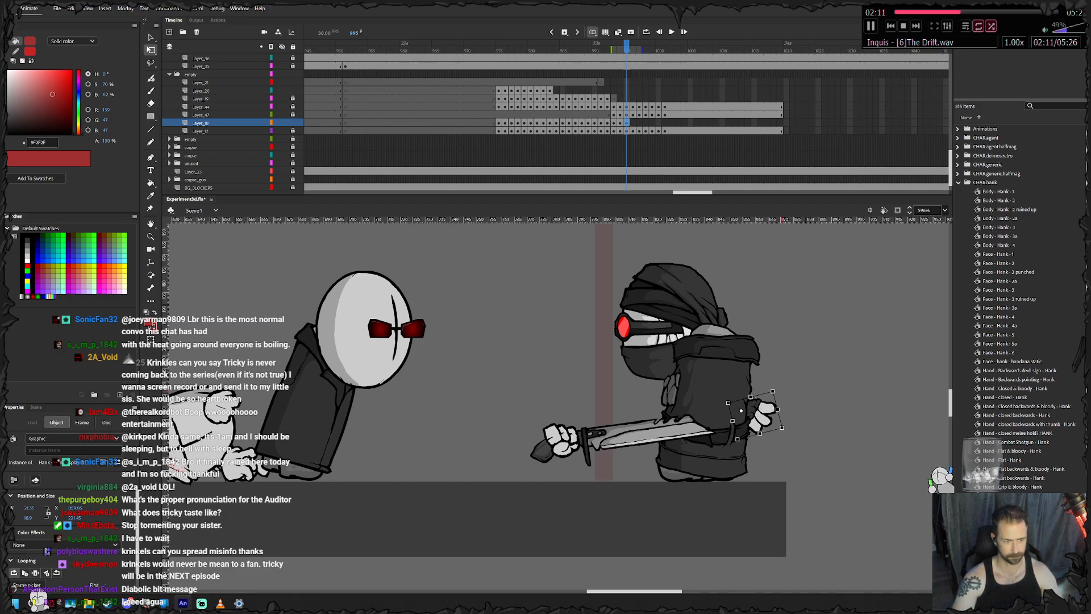
key(period)
key(period)
key(period)
key(period)
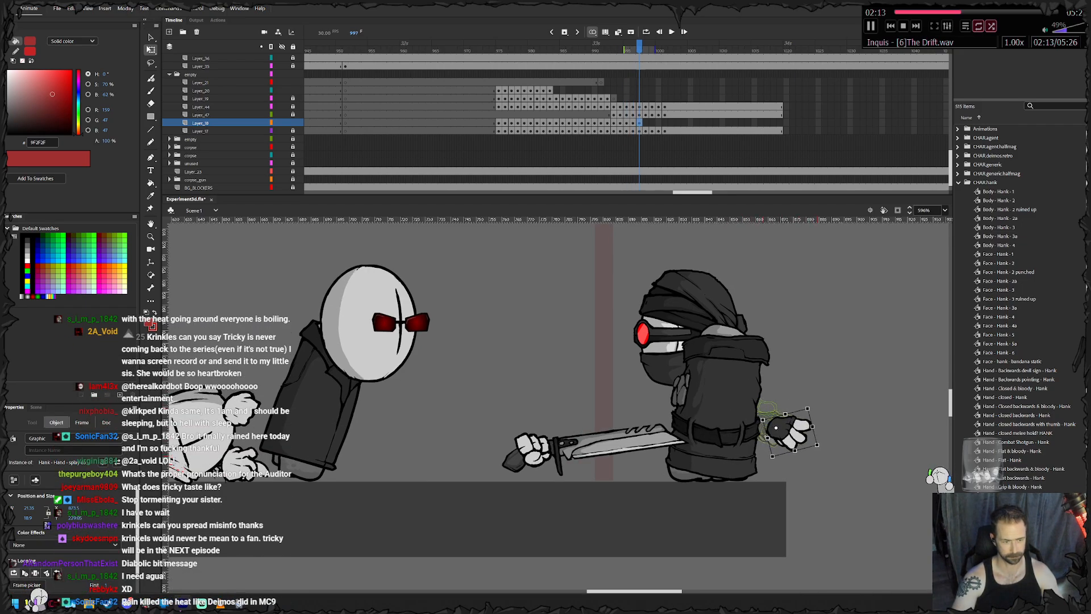
key(period)
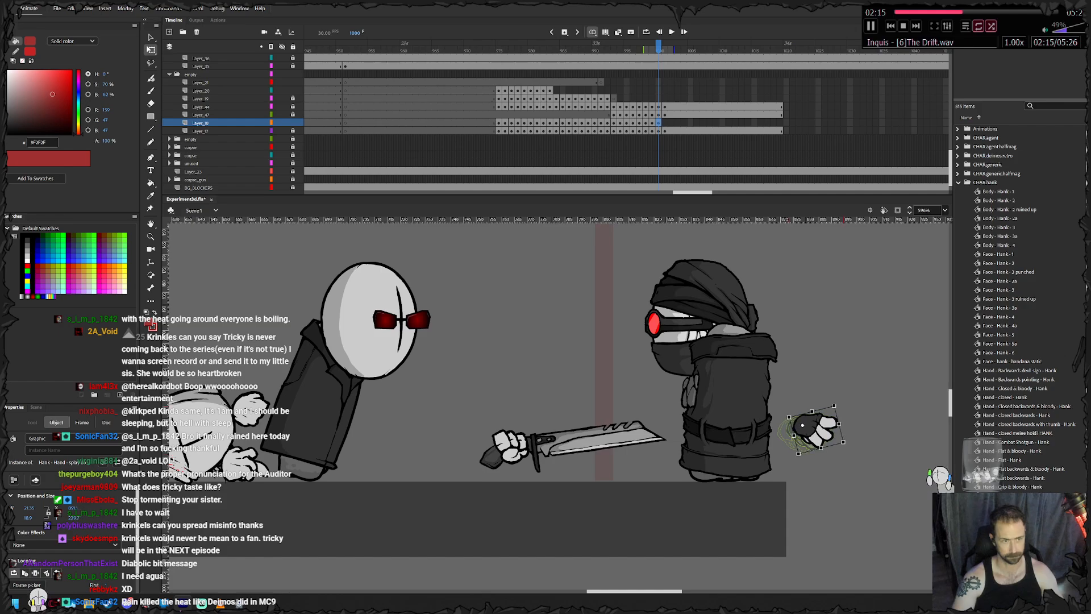
key(period)
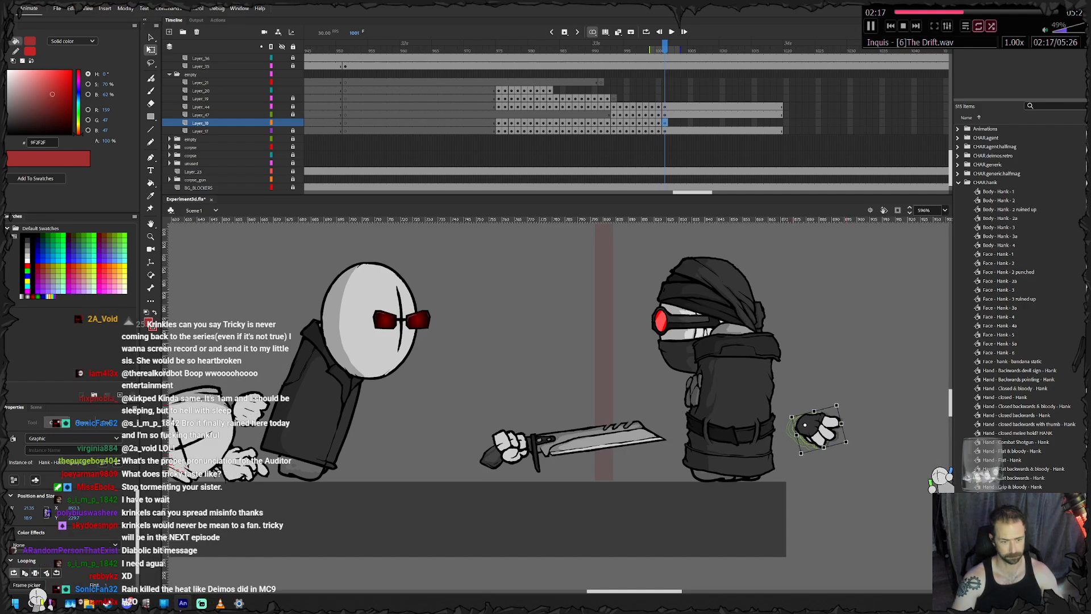
- Insert frames up to frame 1027 on the character's body, head and rear hand layers
drag(793, 139, 830, 106)
right_click(830, 106)
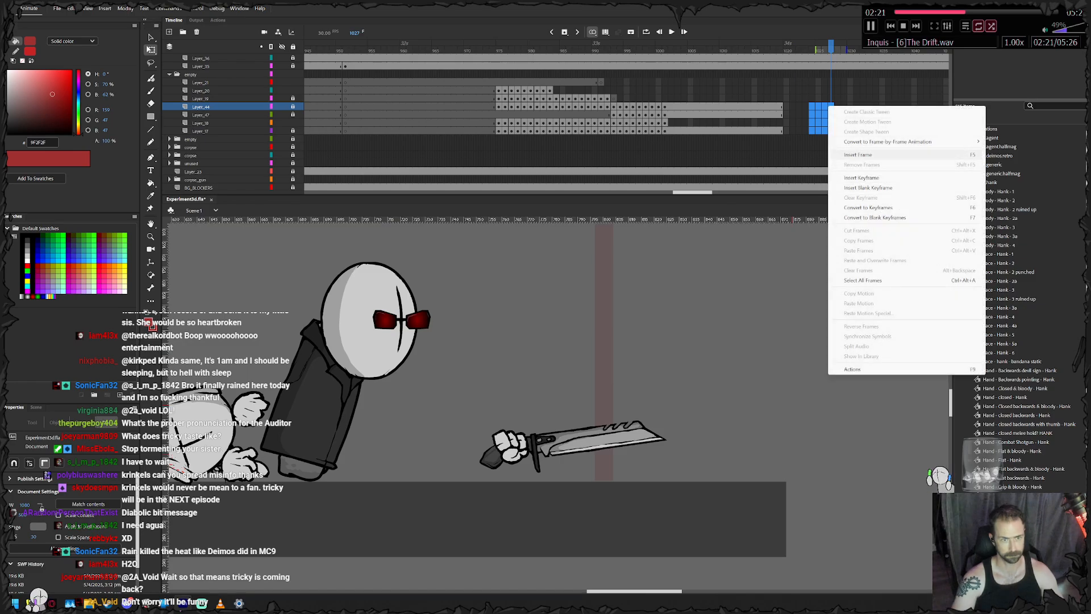
click(869, 154)
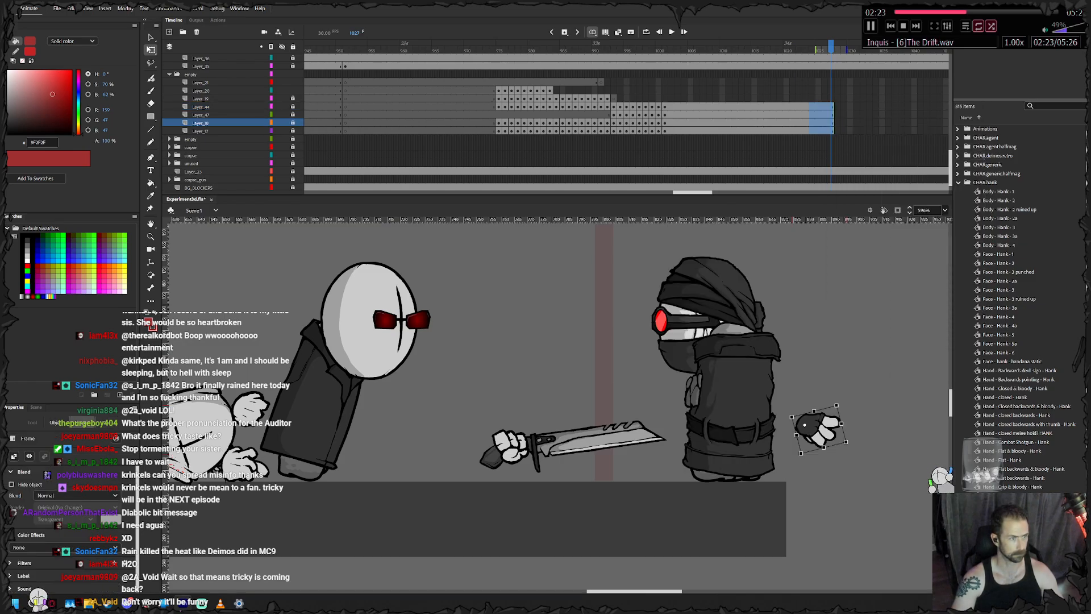
right_click(830, 99)
click(866, 143)
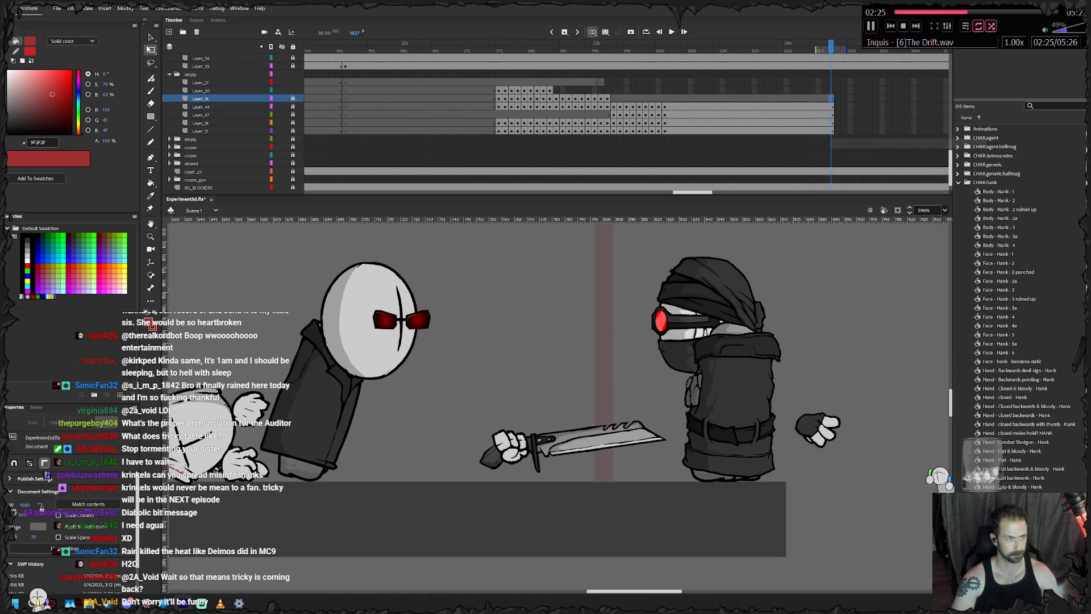
- Keyframe the gun hand on Layer_20 from frame 984 through 988, moving it with the body and rotating the gun gradually
click(550, 98)
click(550, 90)
drag(409, 392, 491, 449)
key(F6)
key(F6)
drag(529, 417, 520, 407)
key(F6)
drag(492, 450, 483, 459)
- Rotate and raise the gun hand at frame 988, keyframe it through 991 and bring it up near the face
key(F6)
key(F6)
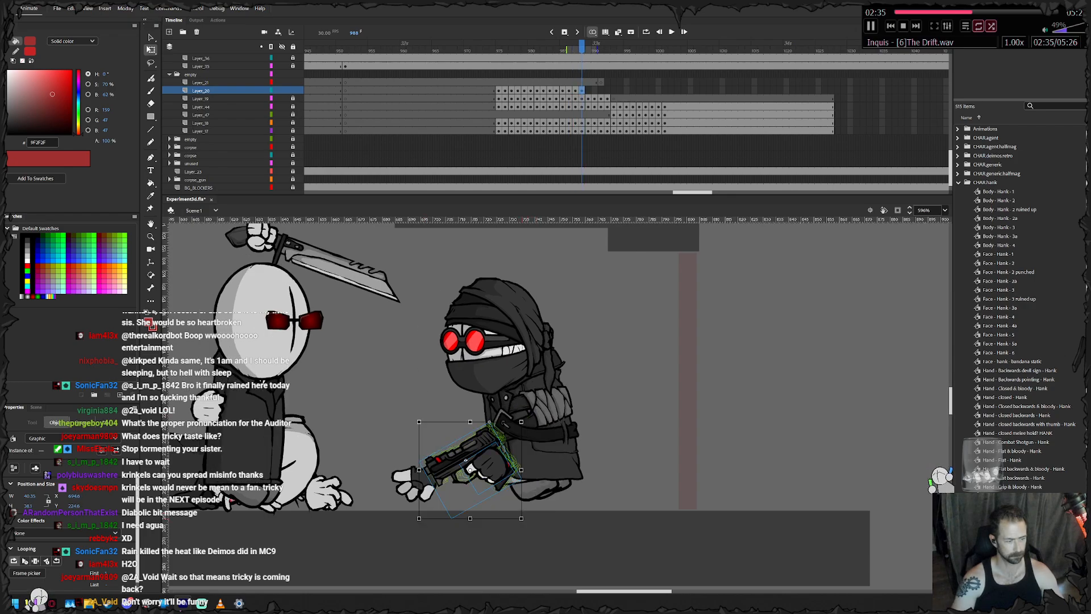
drag(524, 419, 516, 412)
drag(483, 459, 562, 381)
key(F6)
key(F6)
key(F6)
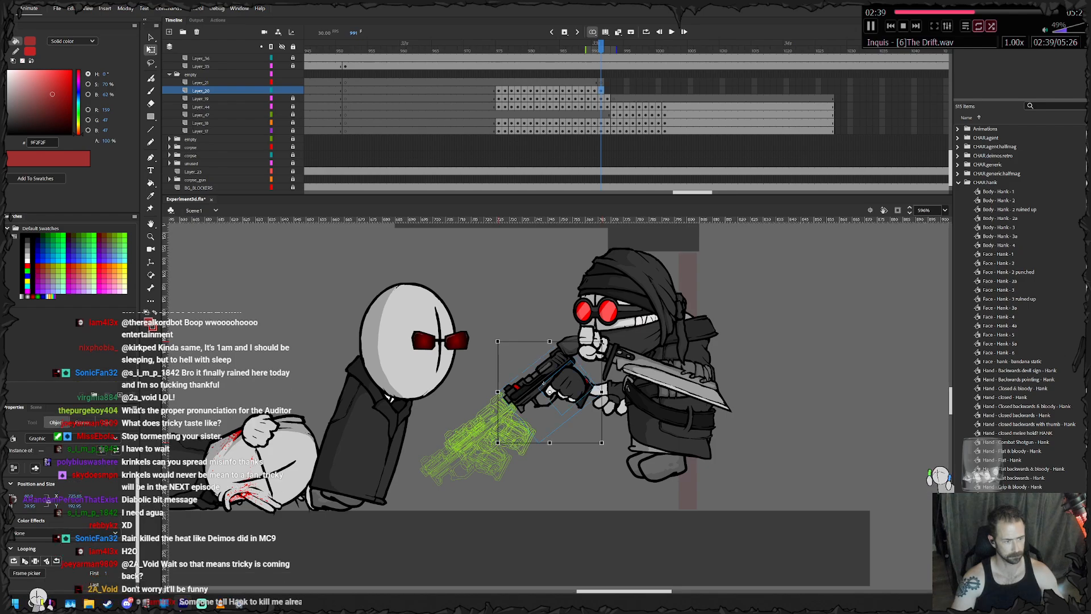
drag(603, 339, 613, 349)
drag(560, 382, 631, 332)
- Keyframe the gun hand from frame 992 through 994, carrying it back with the head and tilting the muzzle upward
key(F6)
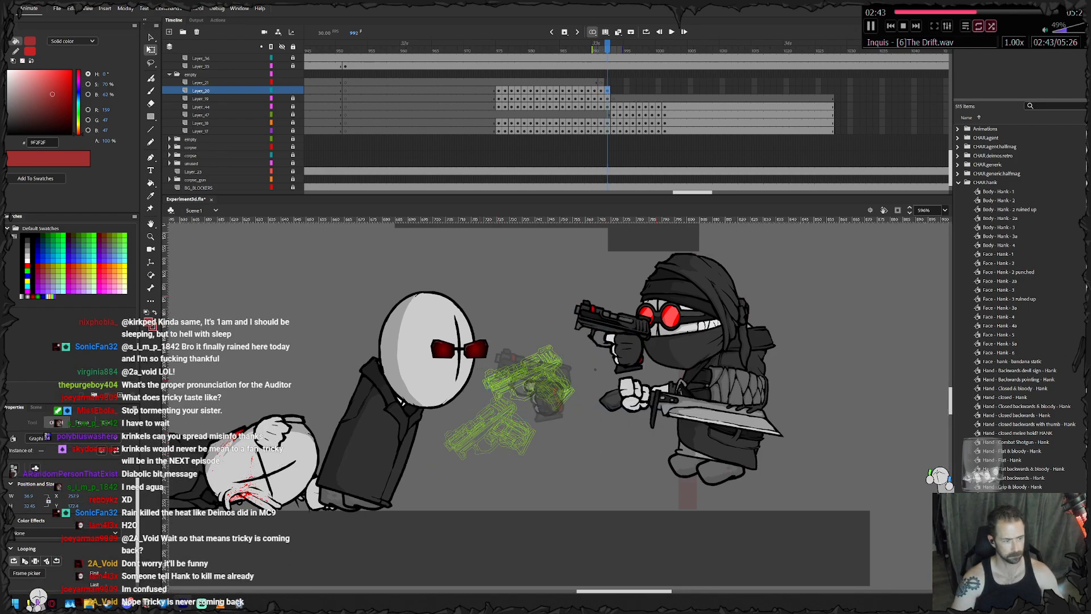
key(F6)
key(F6)
drag(665, 298, 693, 344)
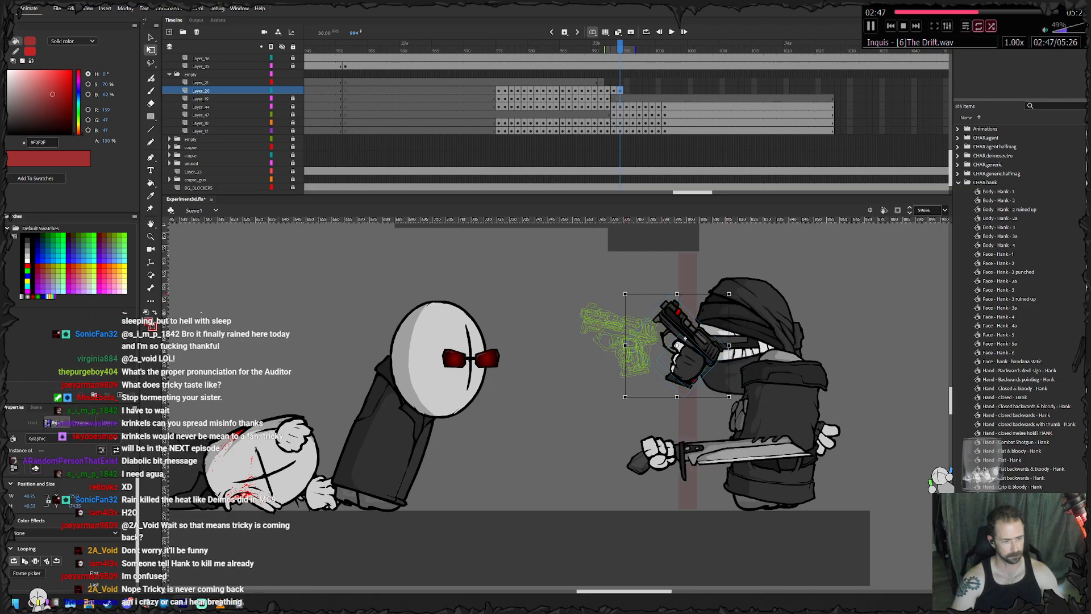
drag(730, 292, 745, 315)
drag(688, 347, 714, 350)
- Keyframe the gun hand from frame 995 through 998, rotating the gun upright and sliding it back in front of the face
key(F6)
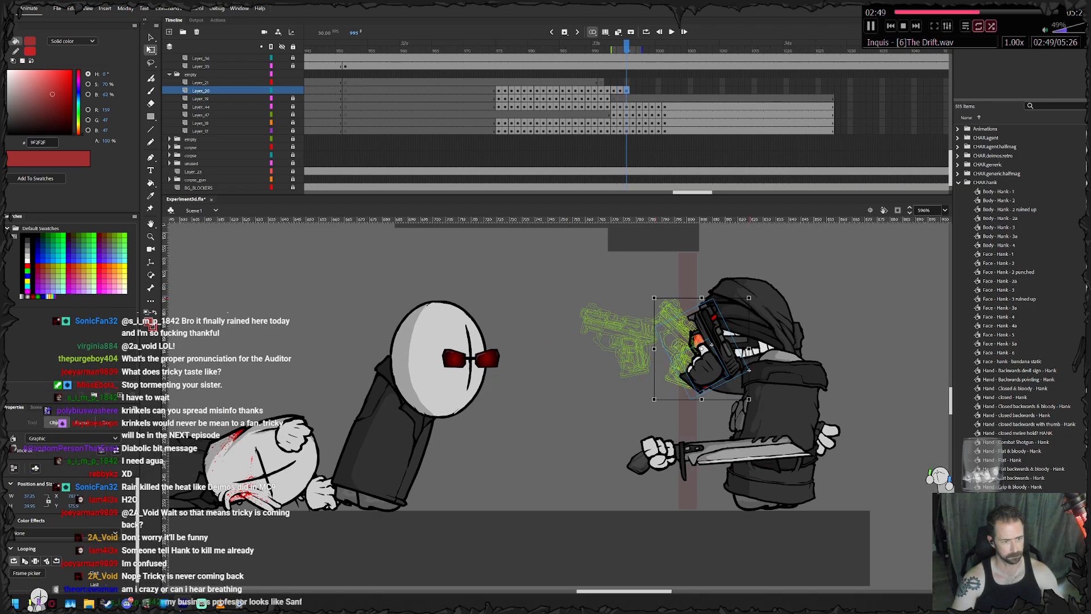
drag(751, 296, 763, 312)
drag(715, 349, 743, 358)
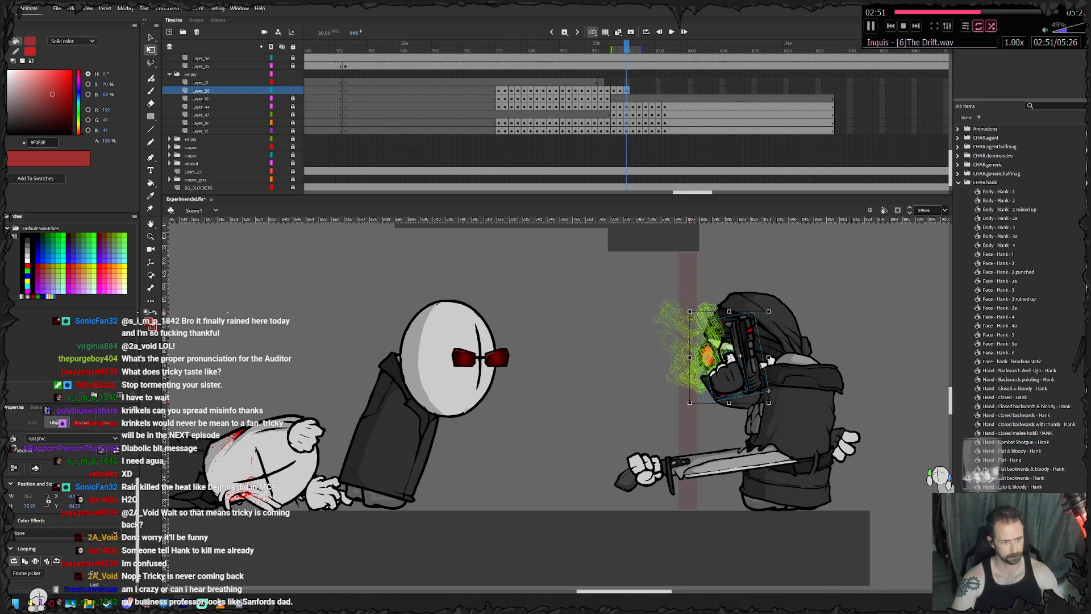
key(F6)
drag(774, 306, 782, 315)
drag(740, 357, 760, 364)
key(F6)
key(Return)
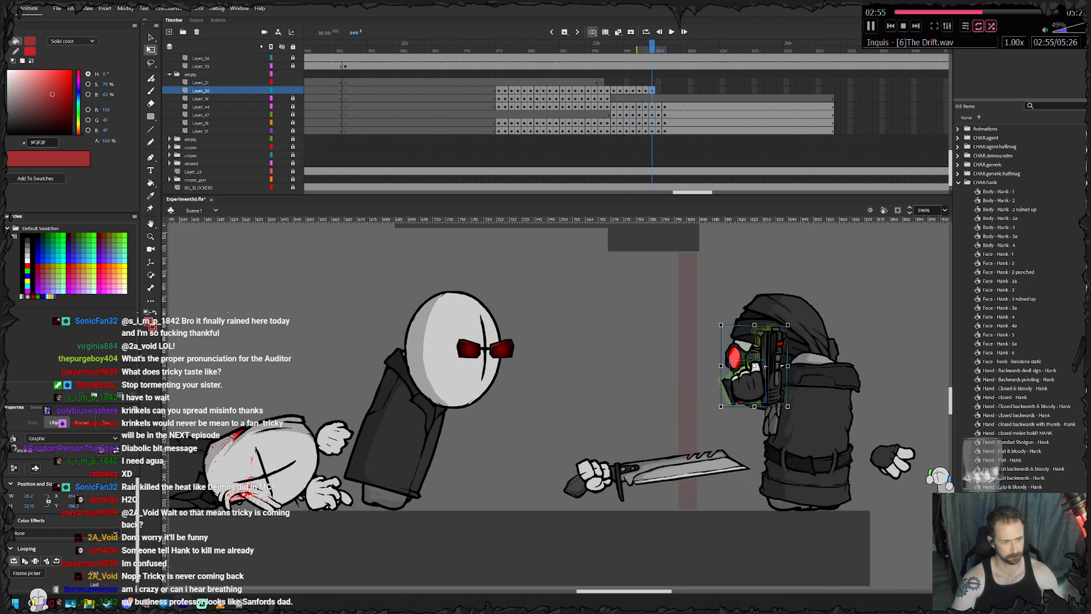
key(Right)
key(F6)
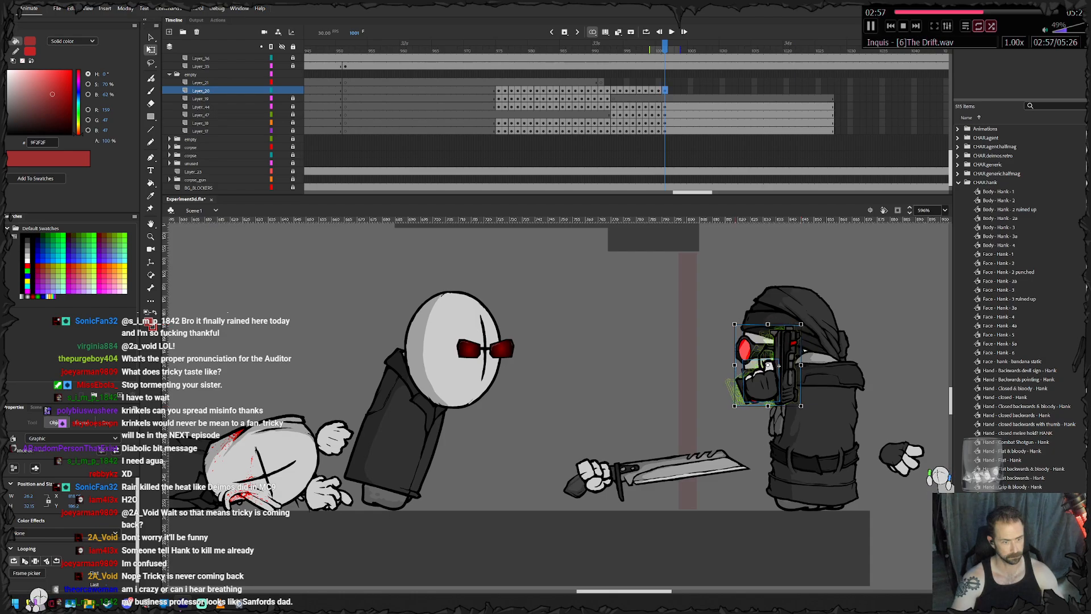
key(Right)
drag(671, 90, 652, 90)
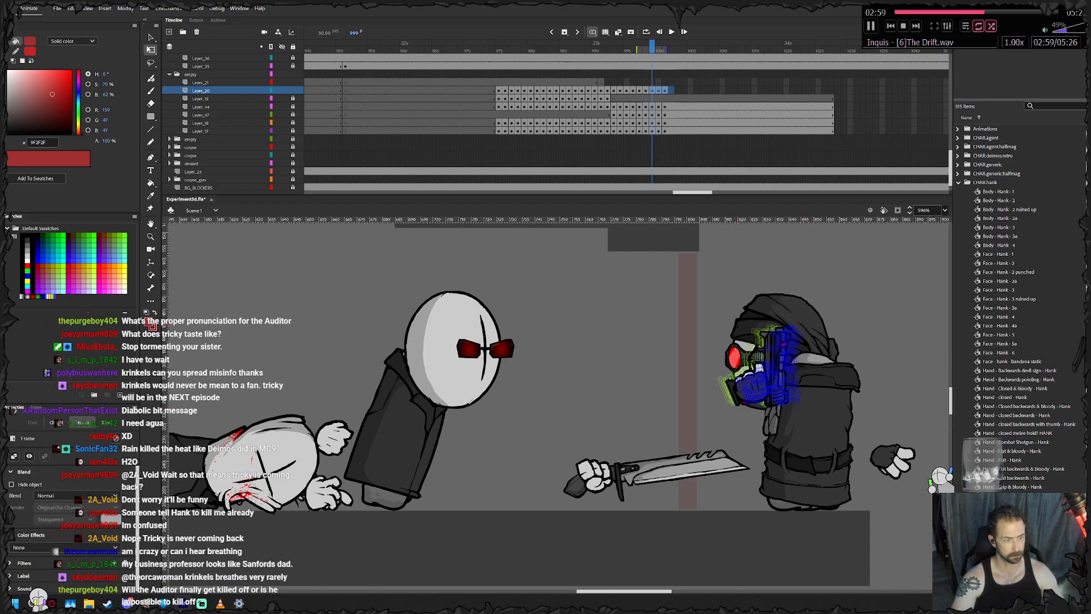
key(shift+F5)
- Keyframe the gun hand from frame 999 through 1001 with a slight tilt at frame 1000, and play back the animation
key(comma)
click(765, 366)
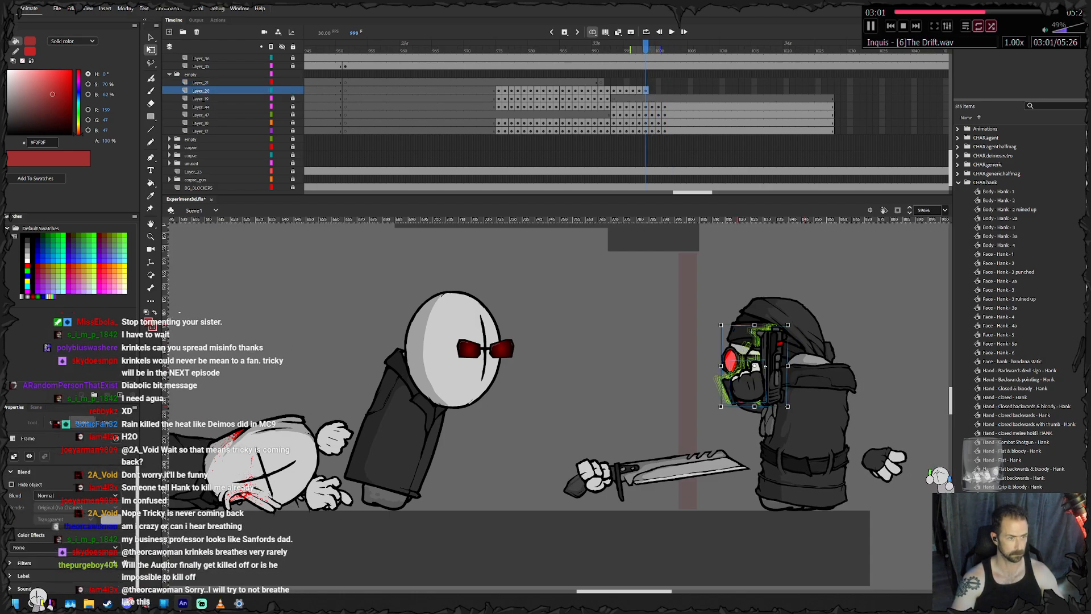
key(period)
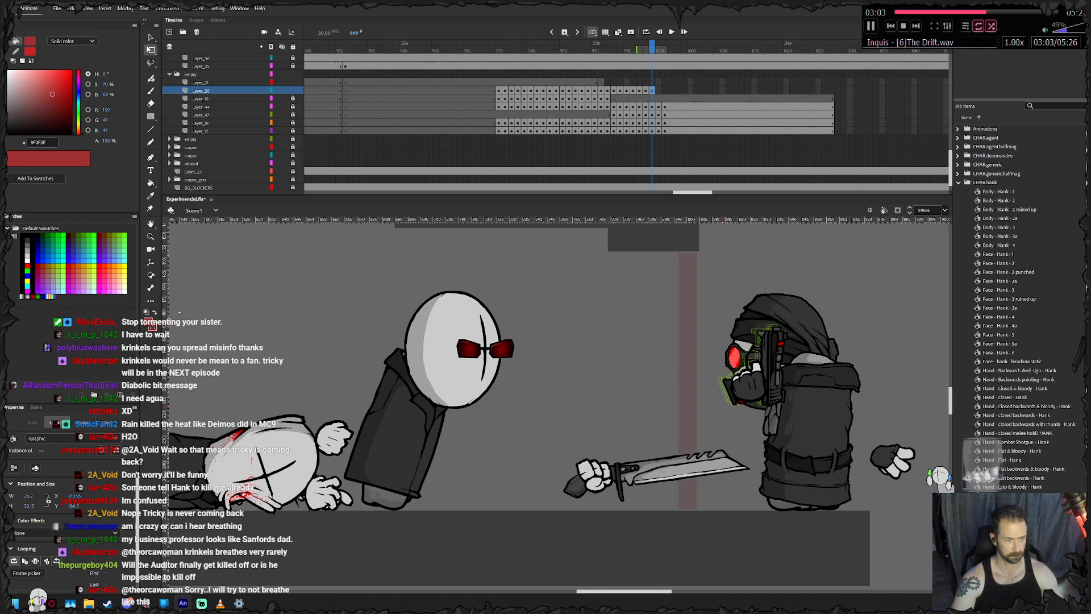
key(F6)
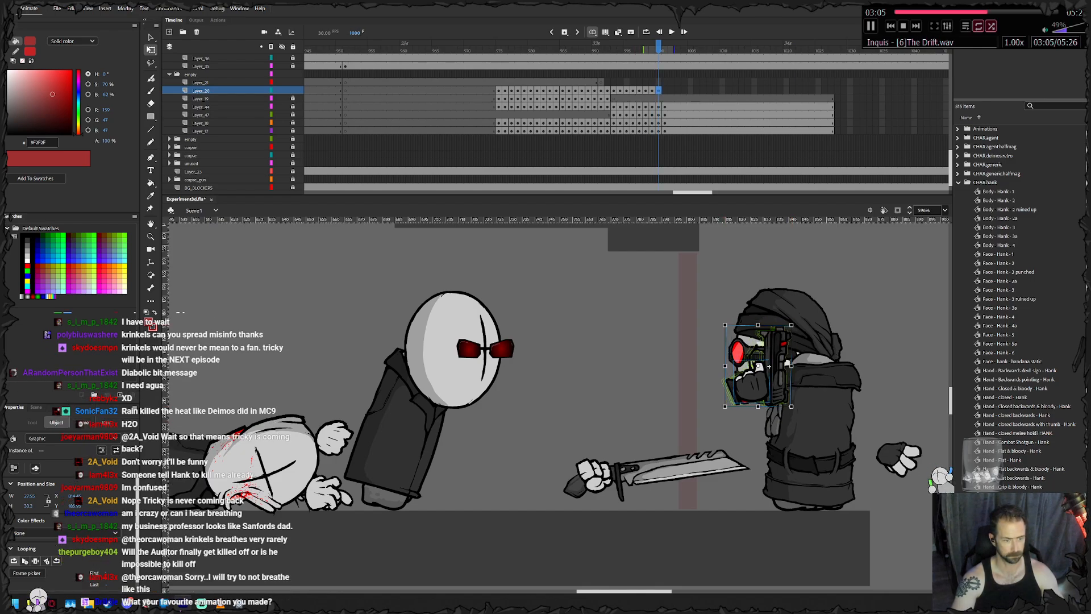
drag(794, 323, 791, 320)
drag(759, 365, 760, 364)
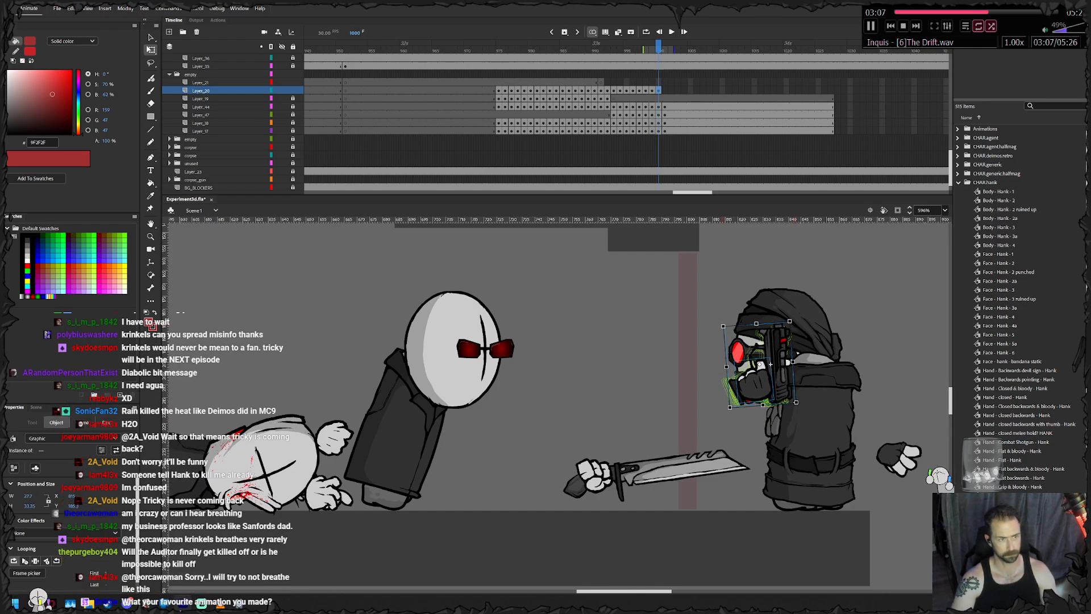
key(F6)
key(Return)
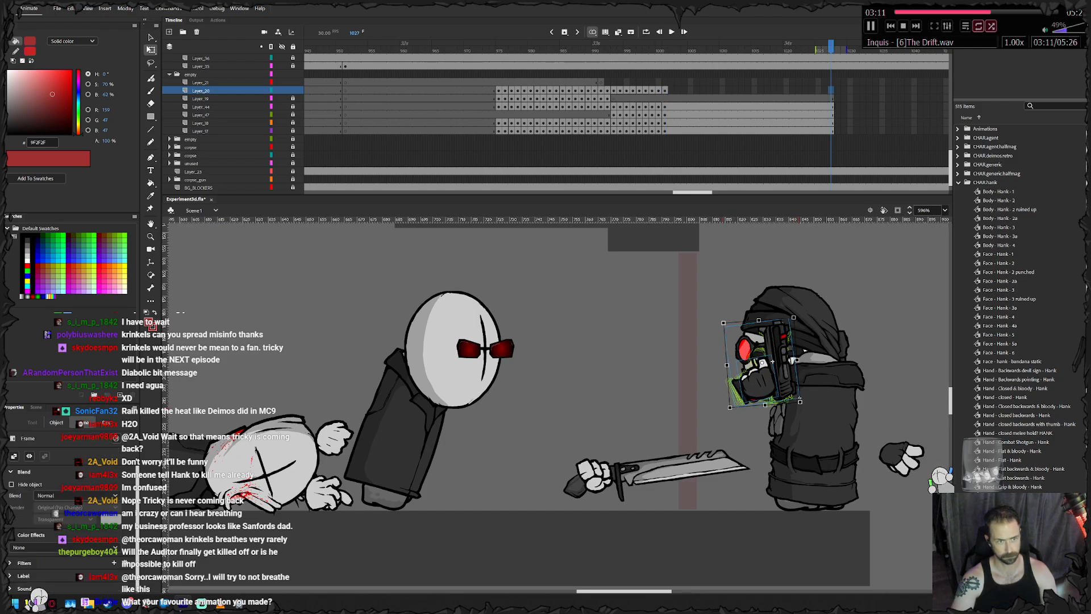
- Insert frames on the hooded character's layers to extend them to about frame 1040, and play back the animation
right_click(831, 91)
click(859, 138)
drag(856, 131, 914, 83)
right_click(909, 83)
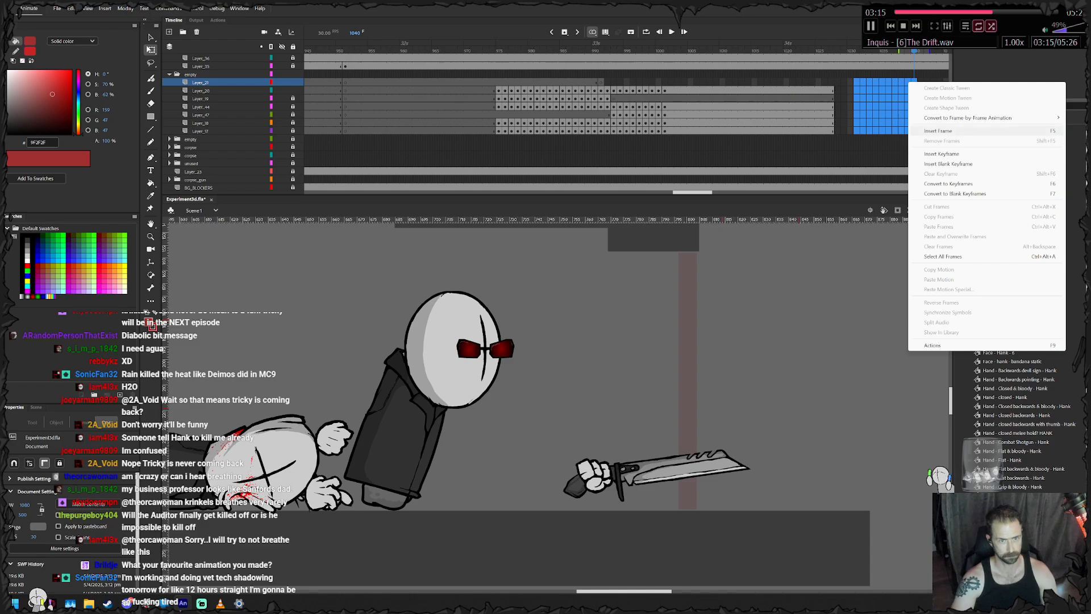
click(960, 131)
key(Return)
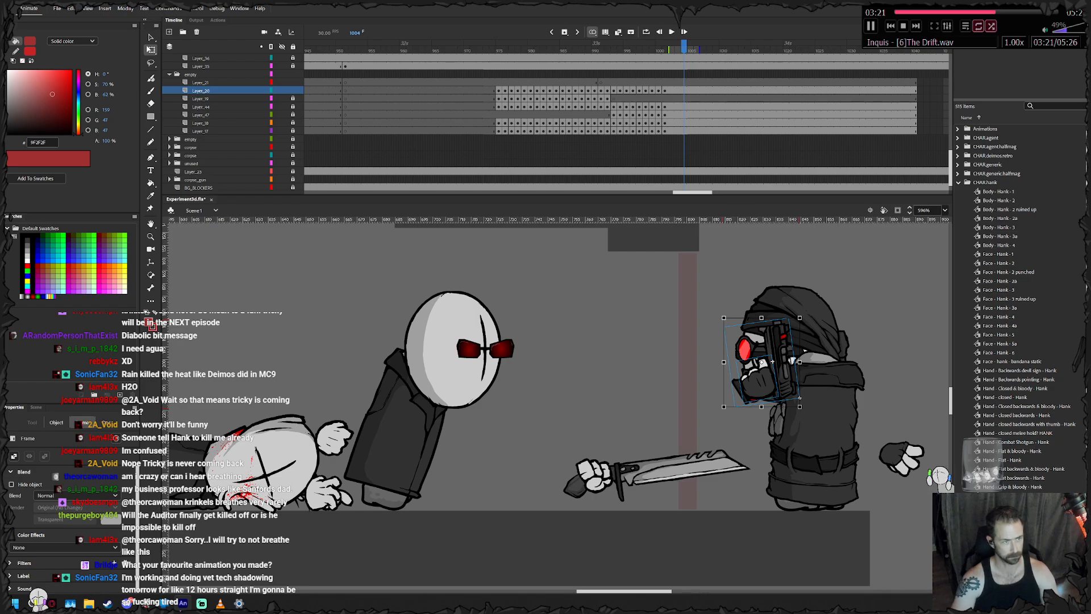
- Extend all the hooded character's layers to frame 1050 so they end with the scene's other layers
click(201, 67)
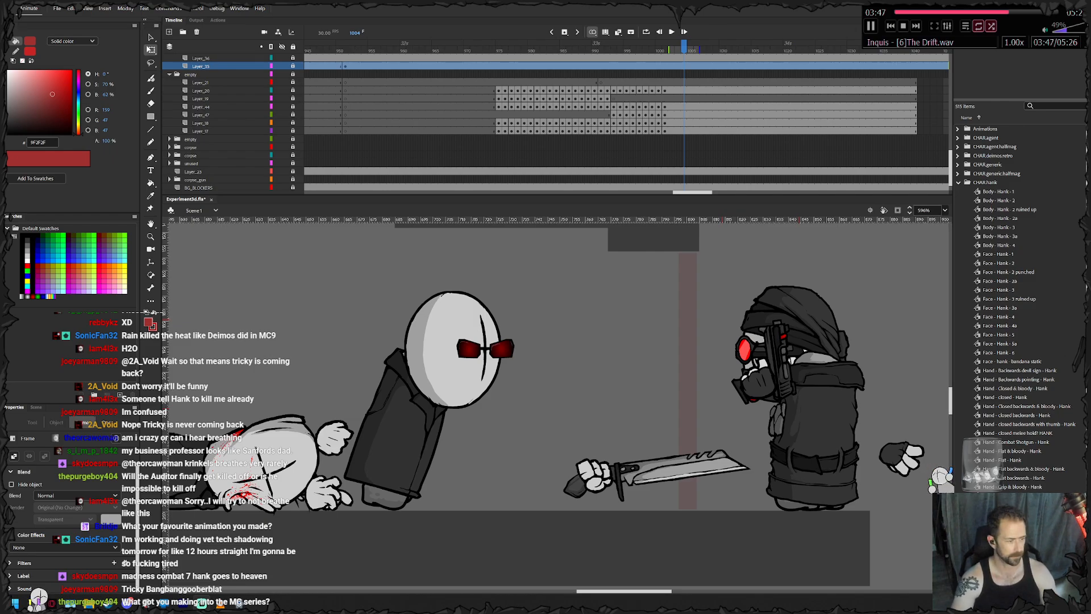
drag(684, 48, 946, 47)
drag(751, 83, 751, 131)
right_click(751, 131)
click(781, 179)
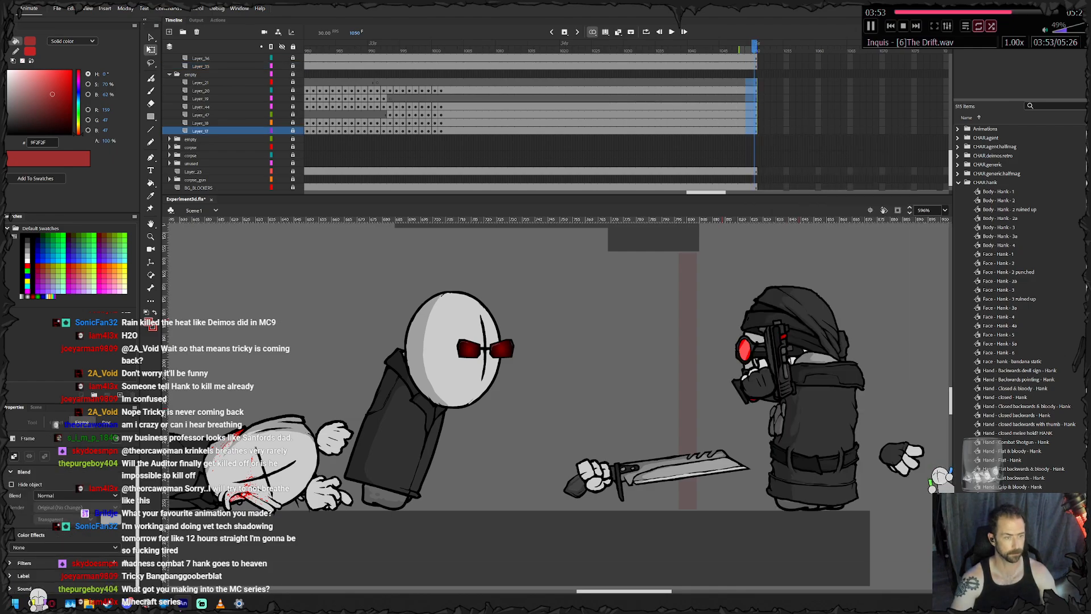
- Rename the hooded character's layer folder to "hank lives right here" and collapse it
scroll(628, 426, down, 3)
drag(625, 429, 820, 421)
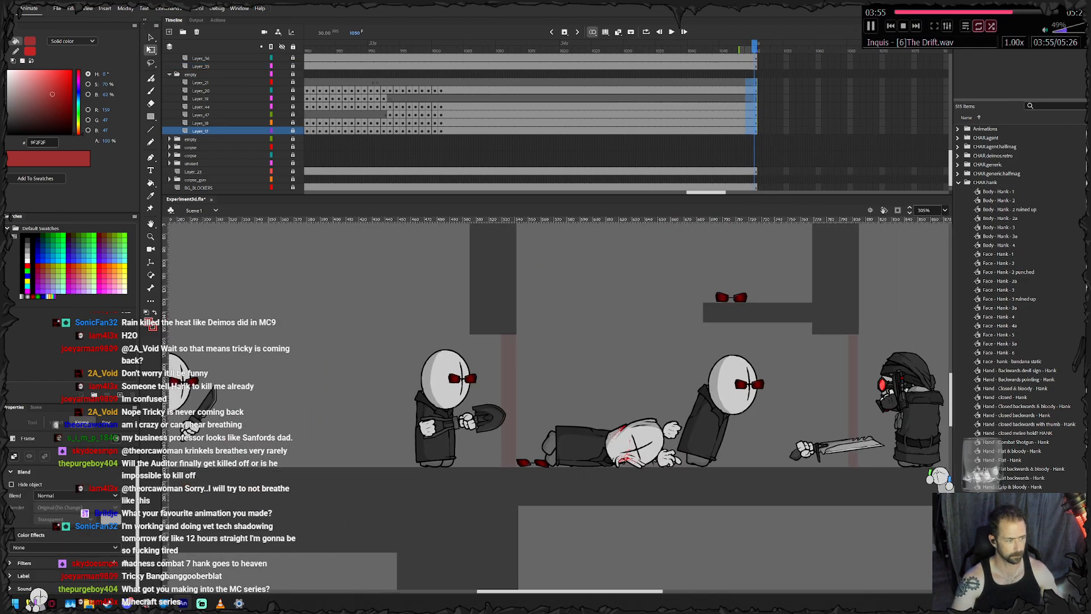
scroll(489, 408, up, 2)
scroll(483, 413, up, 1)
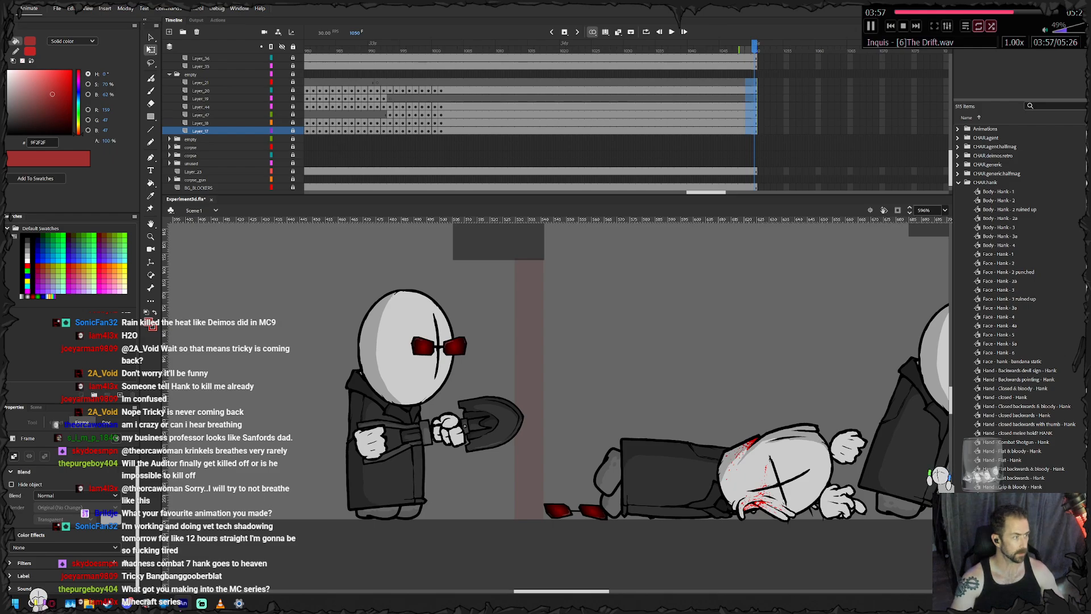
click(441, 50)
click(200, 82)
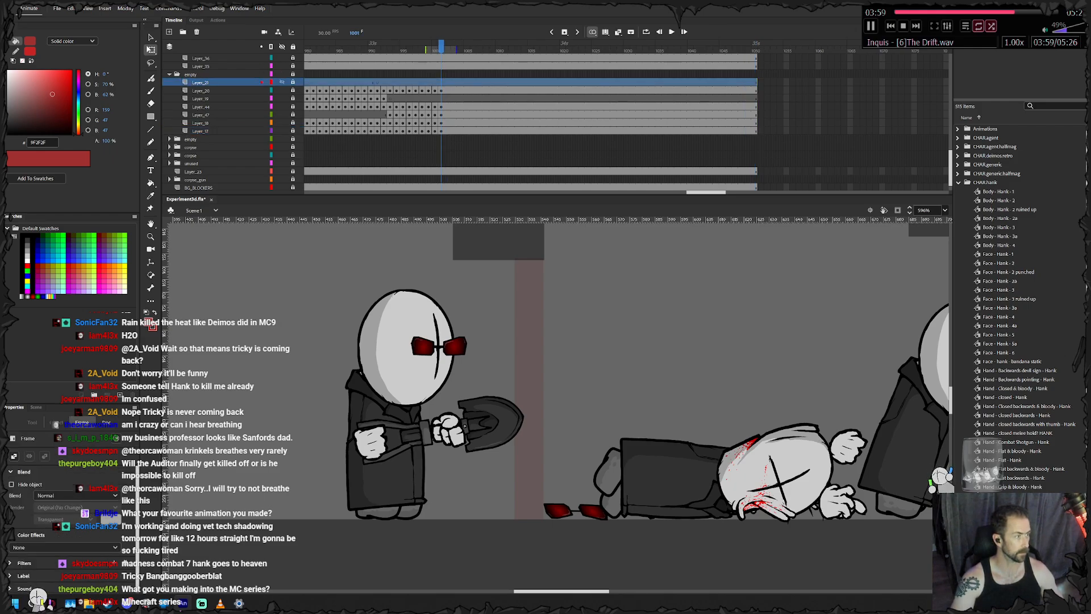
click(201, 66)
double_click(191, 75)
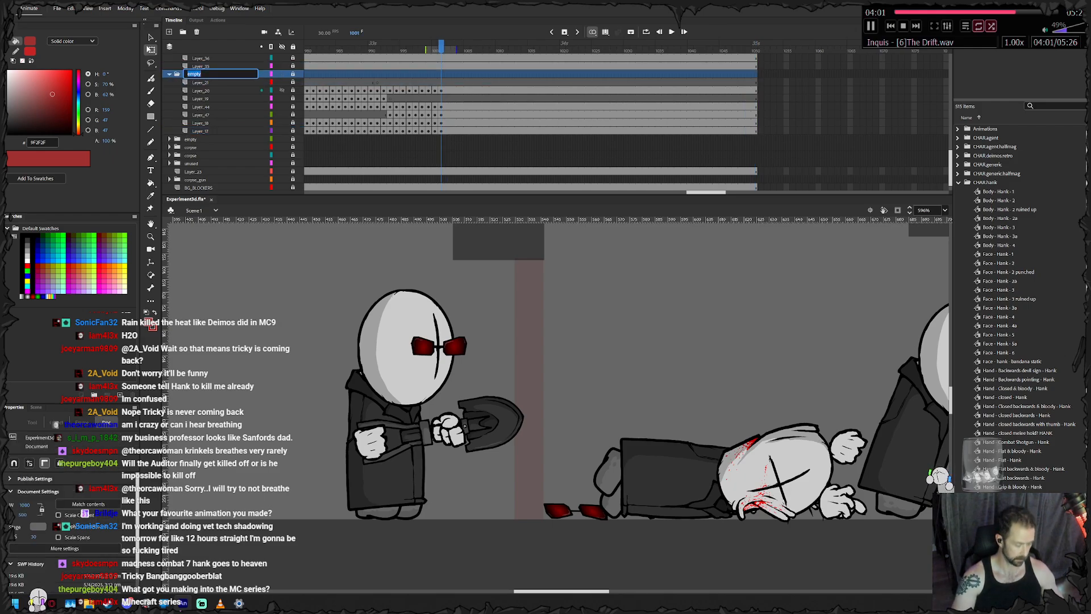
text(hank lives right)
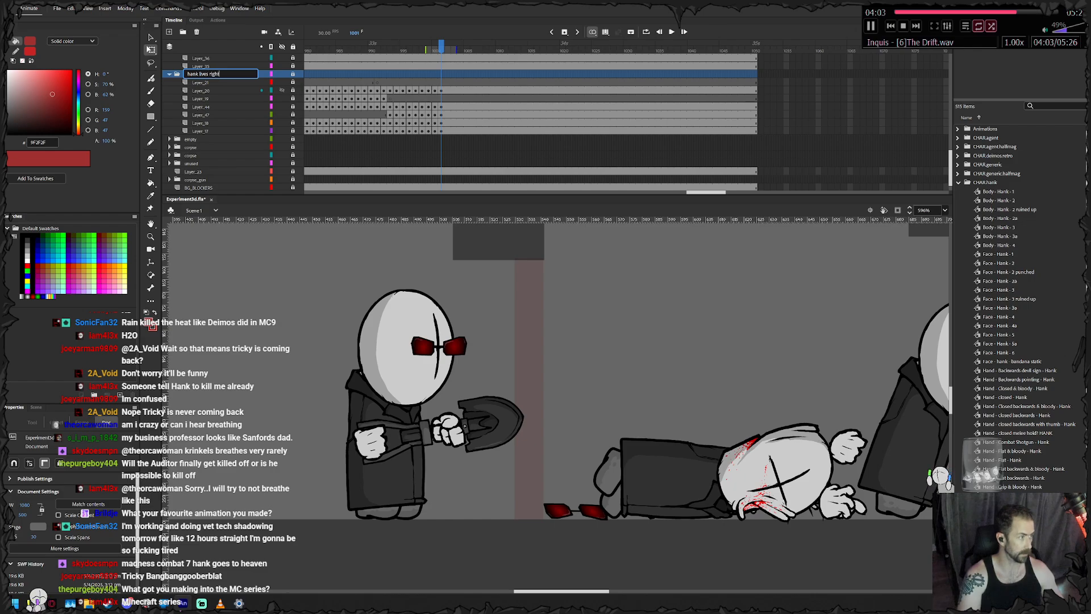
text( here)
key(Return)
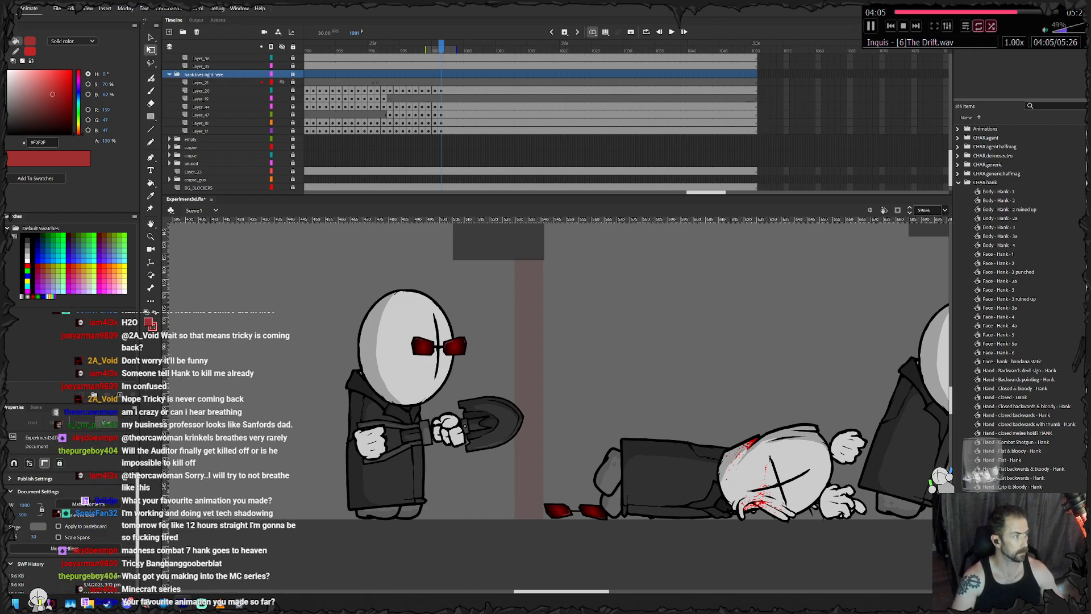
click(169, 74)
- Identify the lead agent's layer folder by toggling its visibility, and rename it "actor_lead"
scroll(171, 79, up, 3)
click(169, 114)
scroll(169, 121, up, 2)
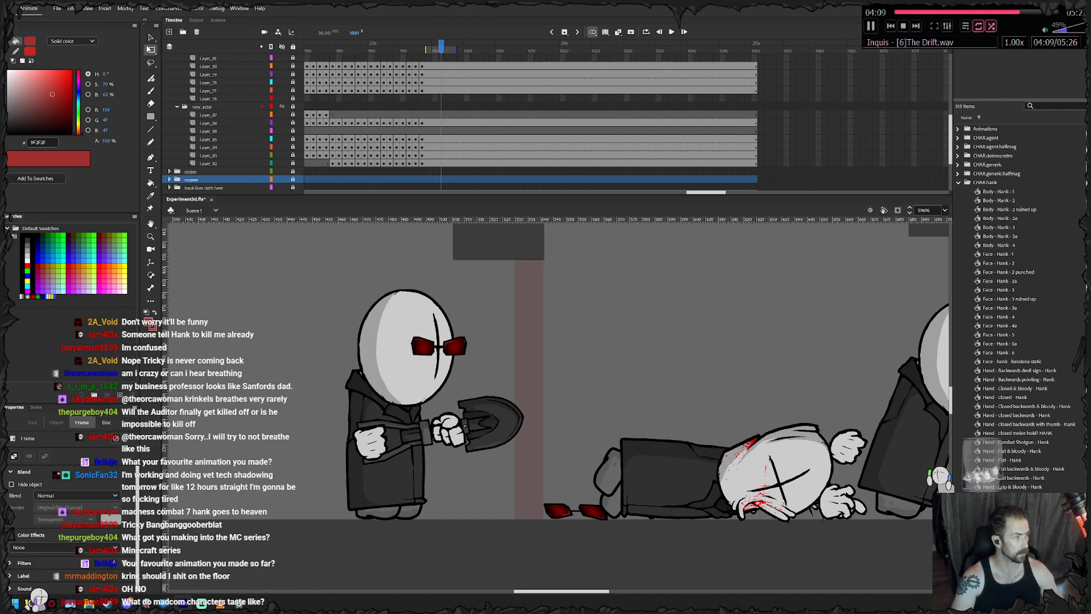
click(203, 107)
click(282, 106)
click(282, 106)
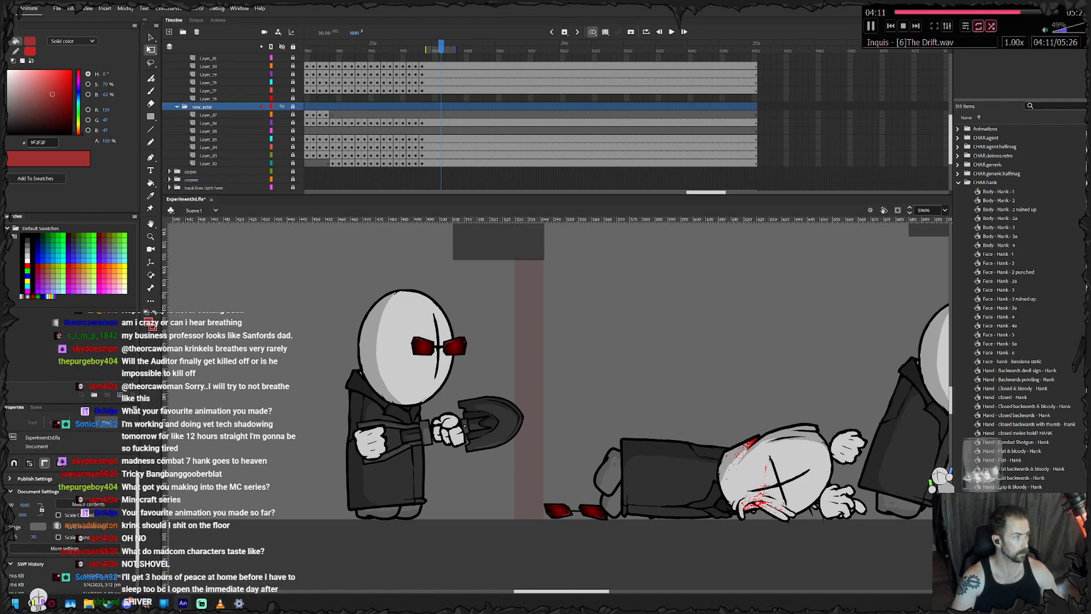
double_click(202, 106)
text(actor_lead)
key(Return)
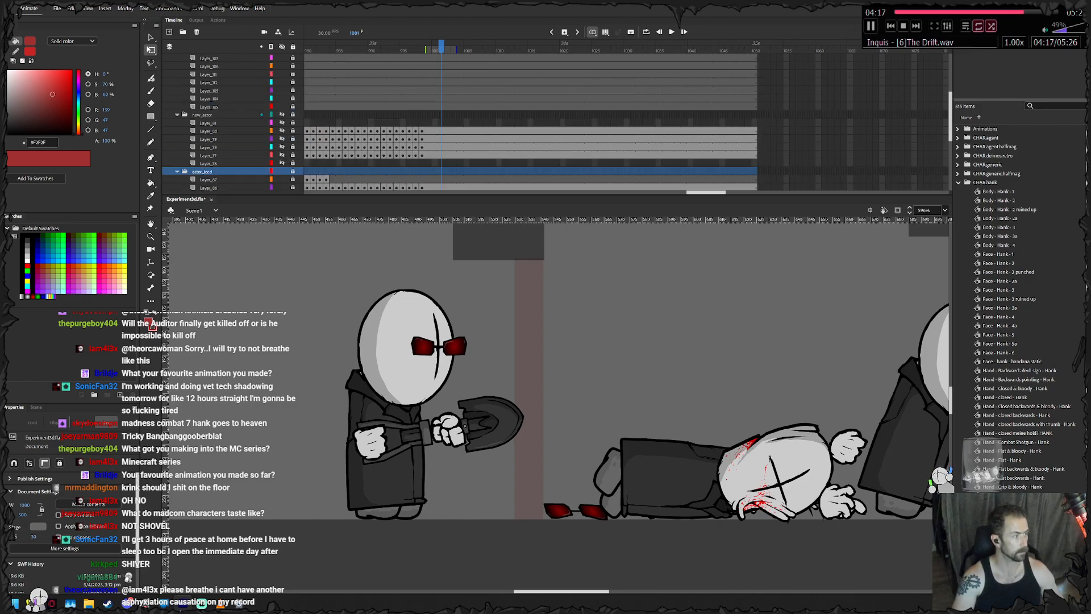
- Rename the shovel agent's layer folder to "actor_shovel" and collapse the expanded folder above it
click(282, 115)
double_click(202, 114)
text(actor_sv)
text(ovel)
key(Return)
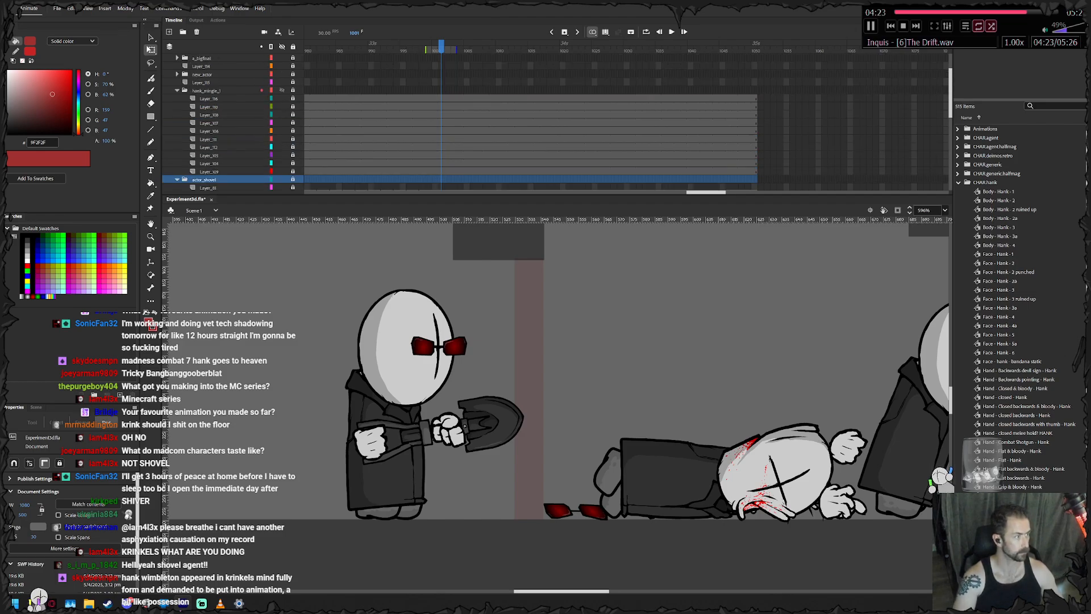
click(177, 90)
- Step back and forth through the frames around 1001 to examine the lead agent and the hooded character's dodge
drag(704, 375, 547, 367)
click(642, 364)
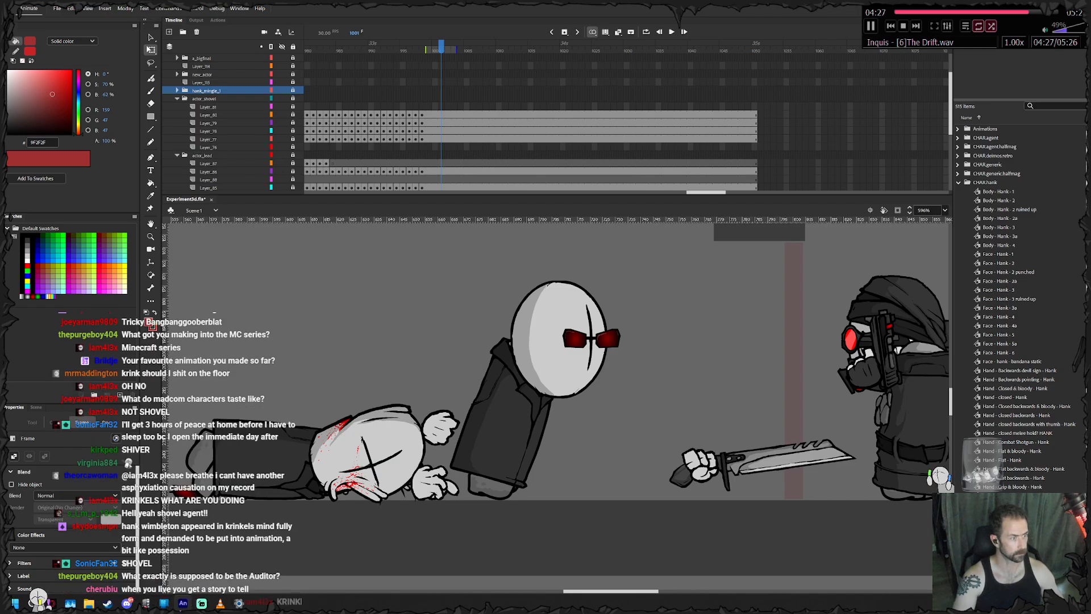
key(comma)
key(comma)
key(comma)
key(comma)
key(comma)
key(comma)
key(comma)
key(comma)
key(comma)
key(comma)
key(comma)
key(comma)
key(comma)
key(period)
key(period)
key(period)
key(period)
key(period)
key(period)
key(period)
key(period)
key(period)
key(period)
key(period)
key(period)
key(period)
key(period)
key(period)
key(period)
key(period)
key(period)
key(period)
key(period)
key(period)
key(period)
key(period)
key(period)
key(period)
key(comma)
key(comma)
key(comma)
key(comma)
key(comma)
key(comma)
key(comma)
key(comma)
key(comma)
key(comma)
key(comma)
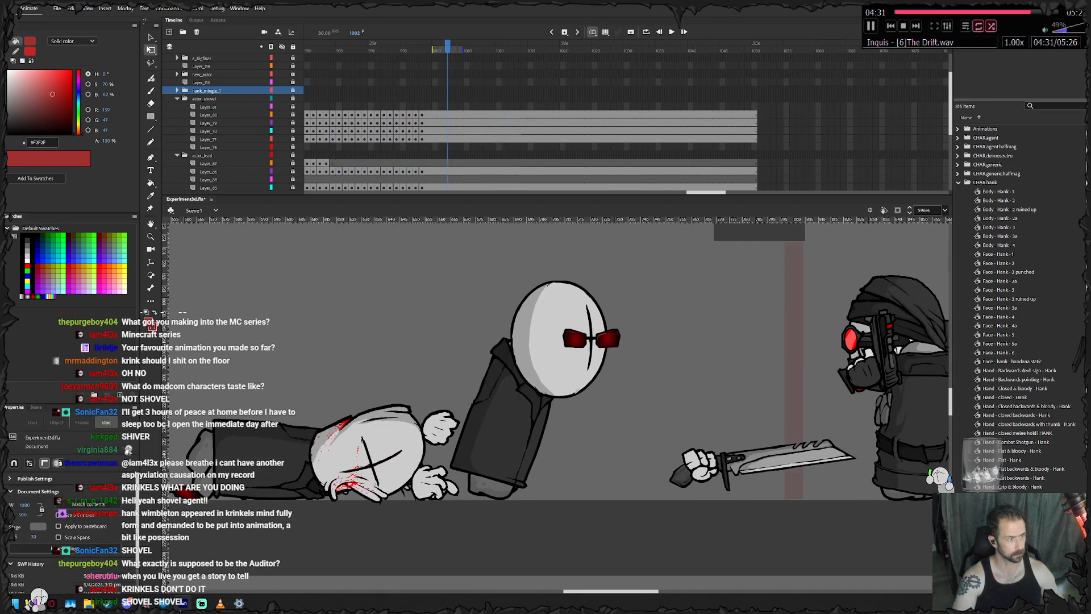
scroll(528, 125, down, 2)
key(comma)
key(comma)
key(comma)
key(comma)
key(comma)
key(period)
scroll(528, 125, down, 1)
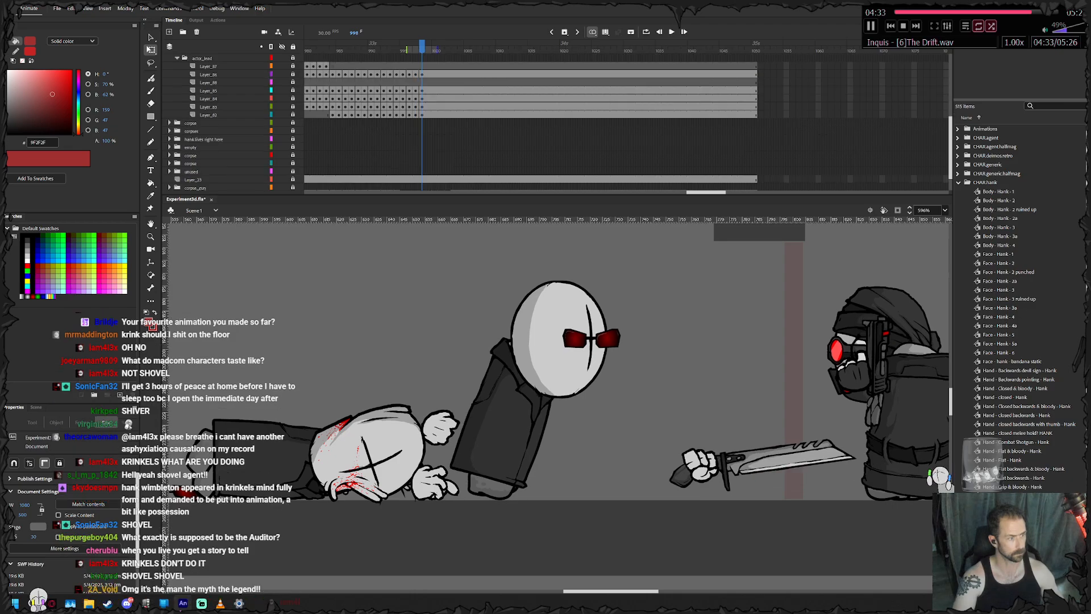
scroll(529, 125, up, 3)
- Collapse the actor_shovel and actor_lead folders, and expand the rear knife agent's new_actor folder with its first layer selected
drag(363, 392, 859, 375)
drag(591, 380, 980, 441)
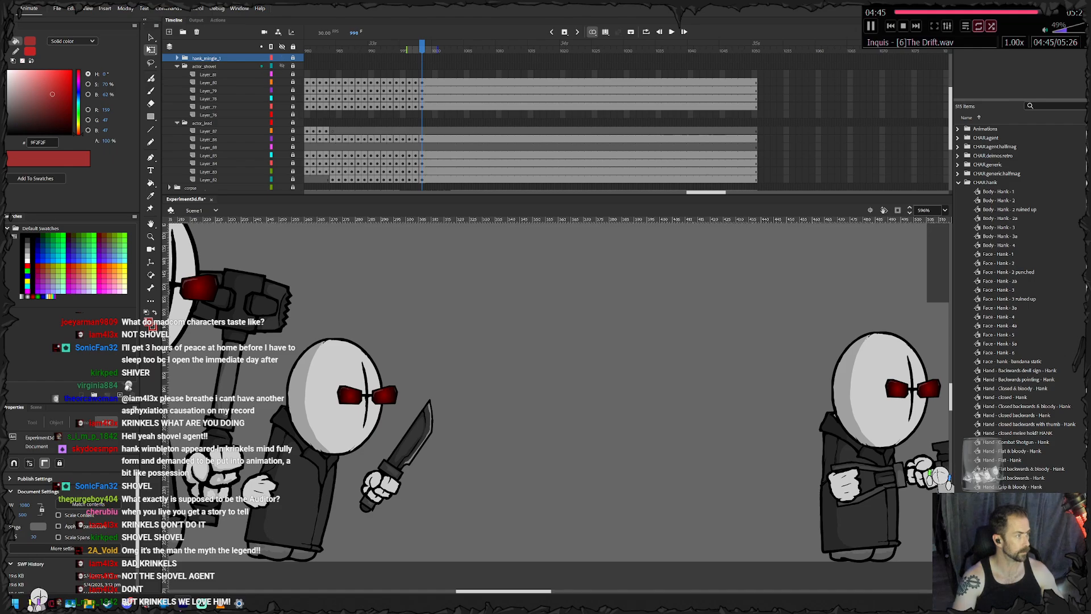
click(176, 66)
click(176, 74)
scroll(176, 83, up, 1)
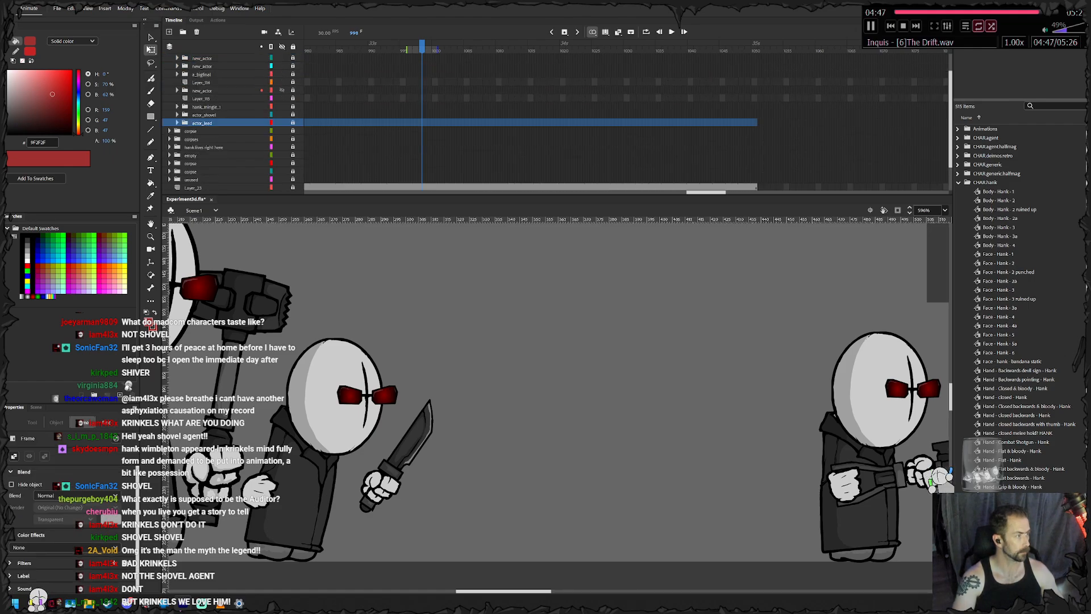
click(177, 90)
click(208, 98)
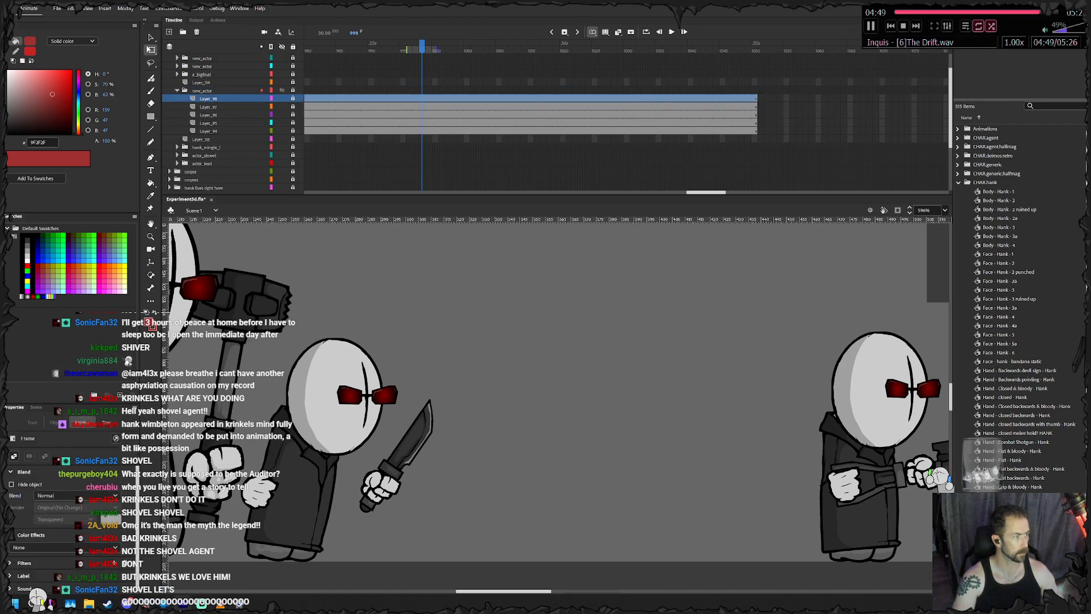
- Remove the frames of the rear knife agent's layers from frame 949 onward, including the empty layer just below the folder
key(Return)
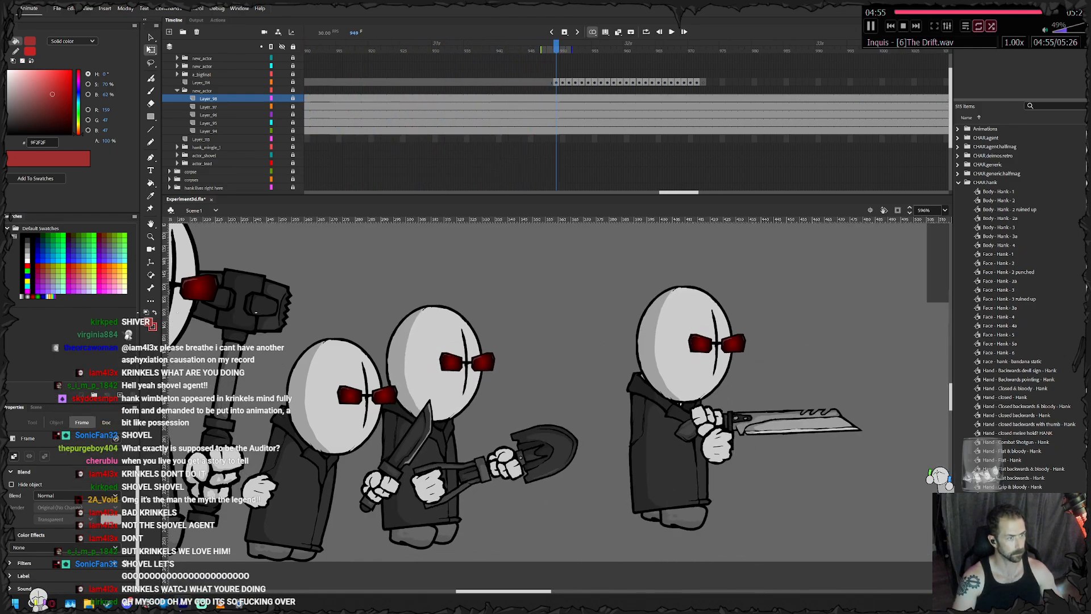
key(F6)
drag(562, 139, 805, 99)
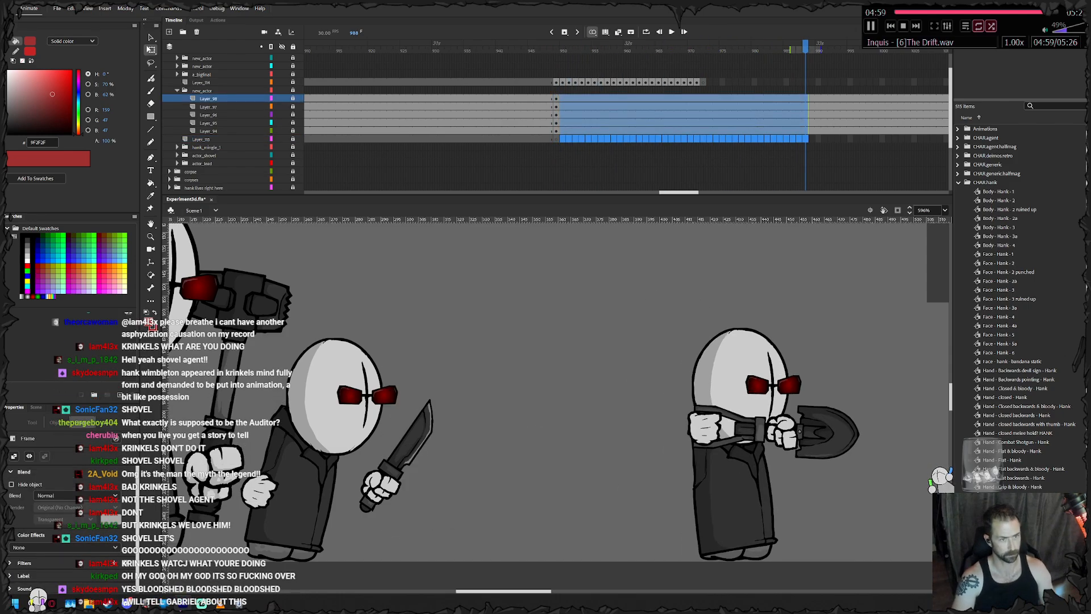
key(shift+F5)
click(862, 131)
drag(868, 138, 558, 99)
key(shift+F5)
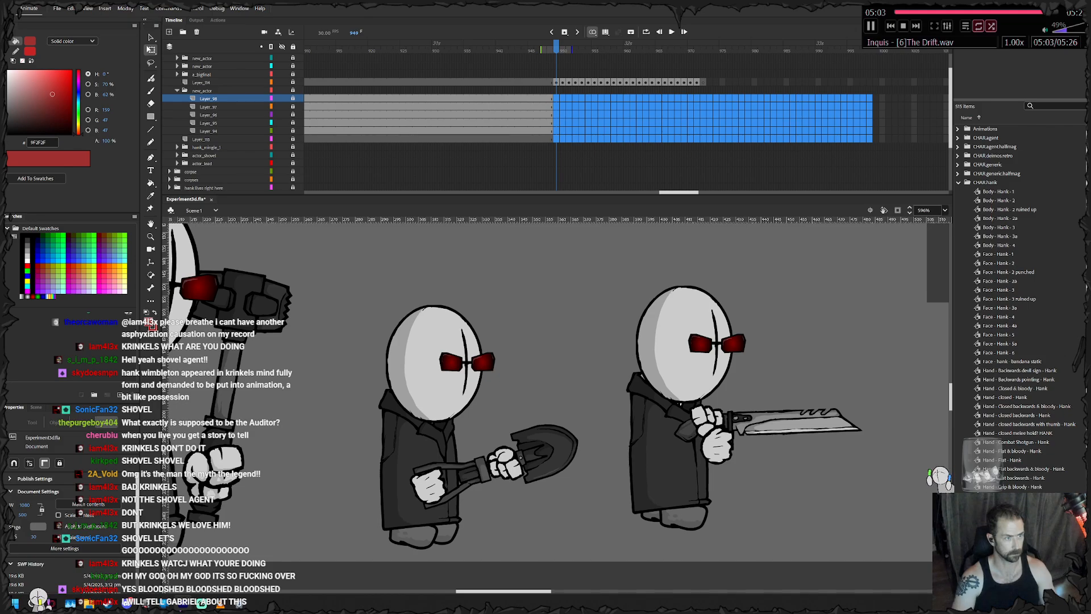
key(shift+F5)
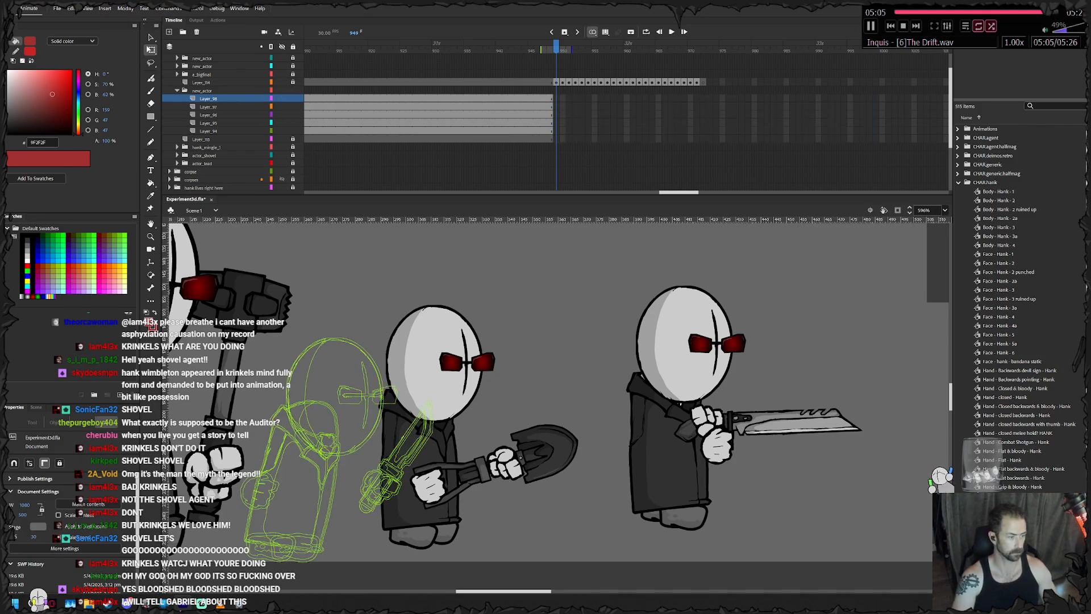
- Enlarge the stage area around the rear knife agent and step through the frames before 949 to examine the motion
scroll(341, 462, up, 2)
drag(341, 462, 406, 428)
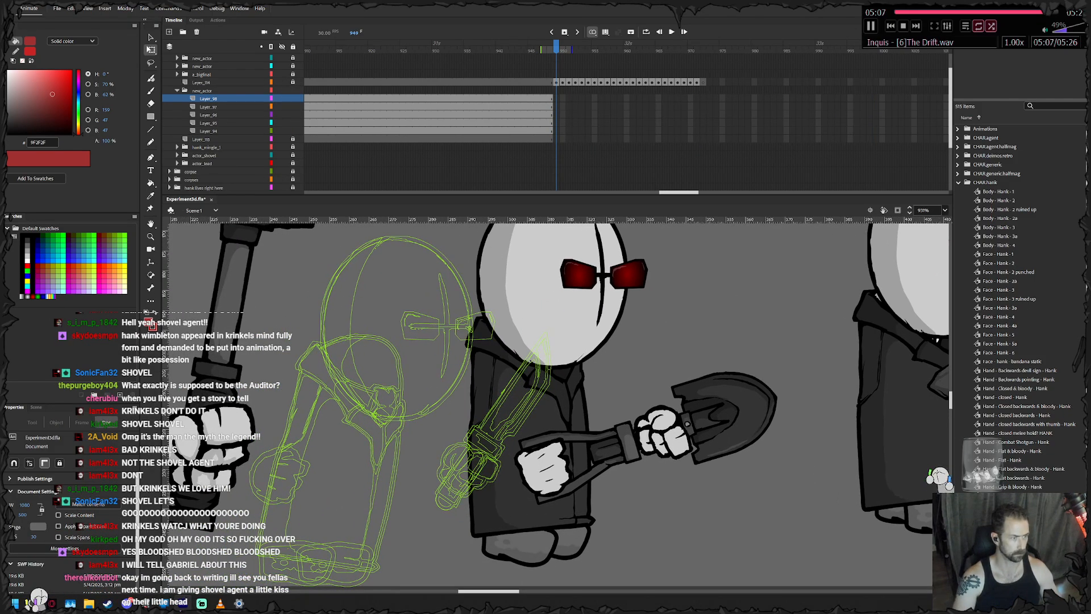
drag(534, 194, 535, 151)
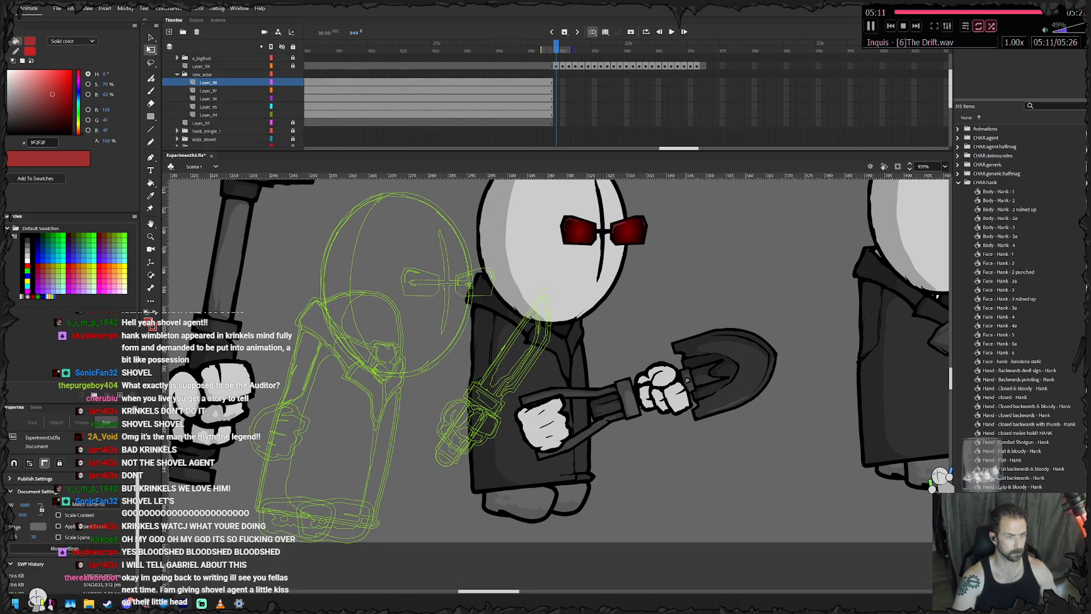
key(comma)
key(comma)
key(comma)
key(period)
key(period)
key(period)
drag(557, 151, 557, 134)
drag(557, 352, 571, 361)
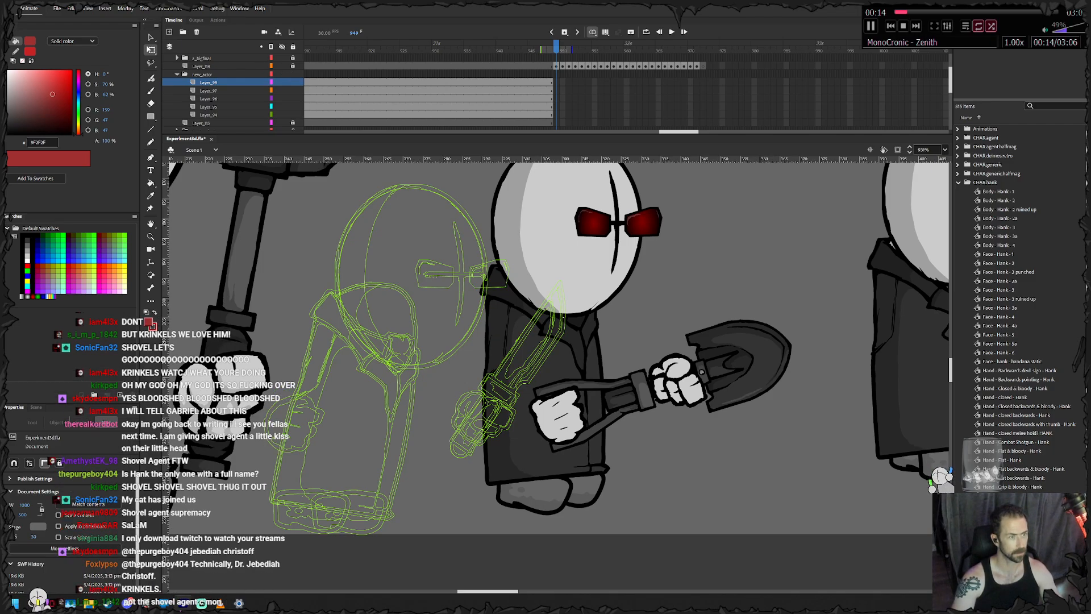
- Paste the knife agent's body in place at frame 949, rotate it slightly more upright and raise it a little
click(557, 98)
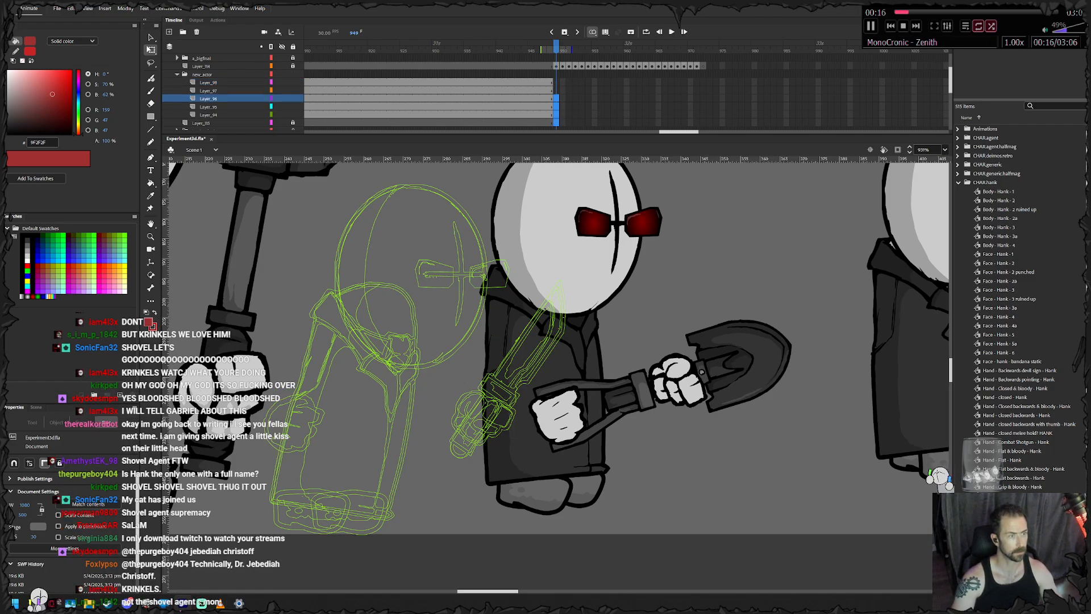
key(ctrl+shift+v)
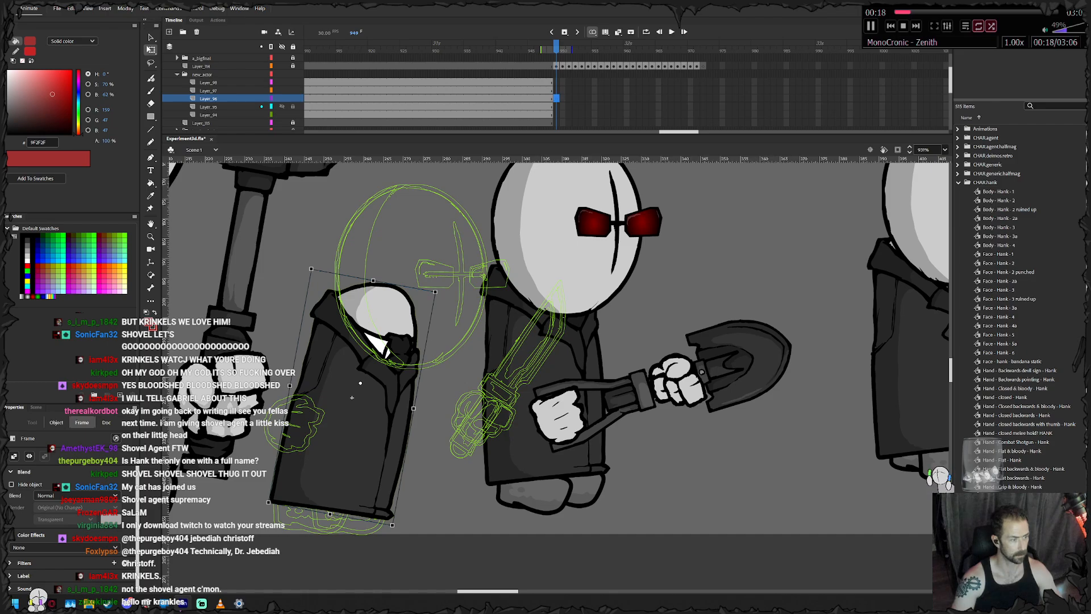
drag(438, 288, 431, 281)
drag(375, 364, 377, 356)
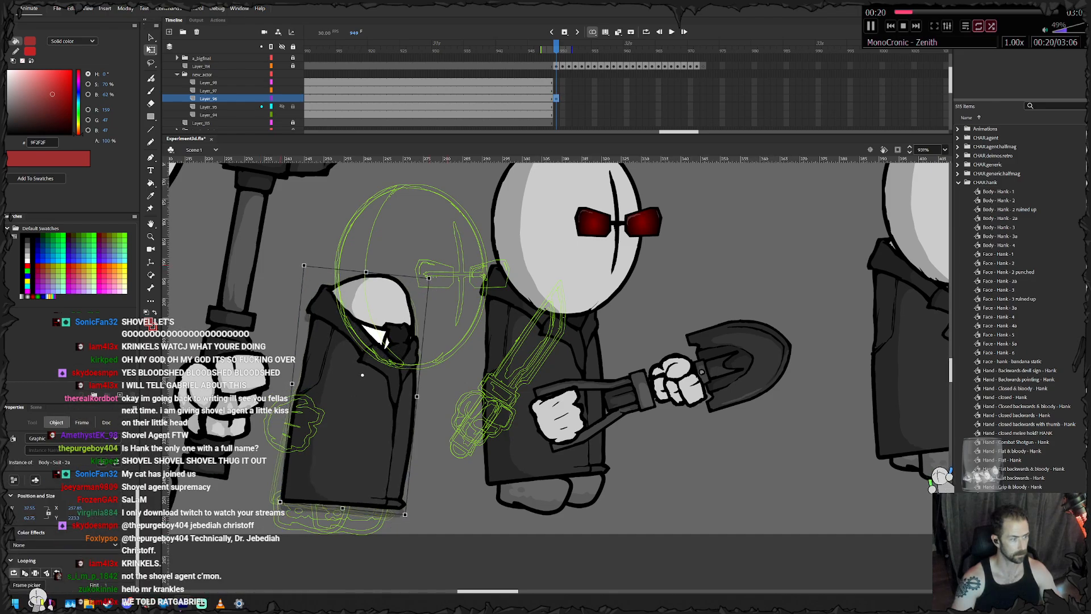
- Keyframe the knife agent's body from frame 950 onward, raising it off the ground and rotating it further upright
key(F6)
key(shift+Up)
key(shift+Up)
key(shift+Up)
key(F6)
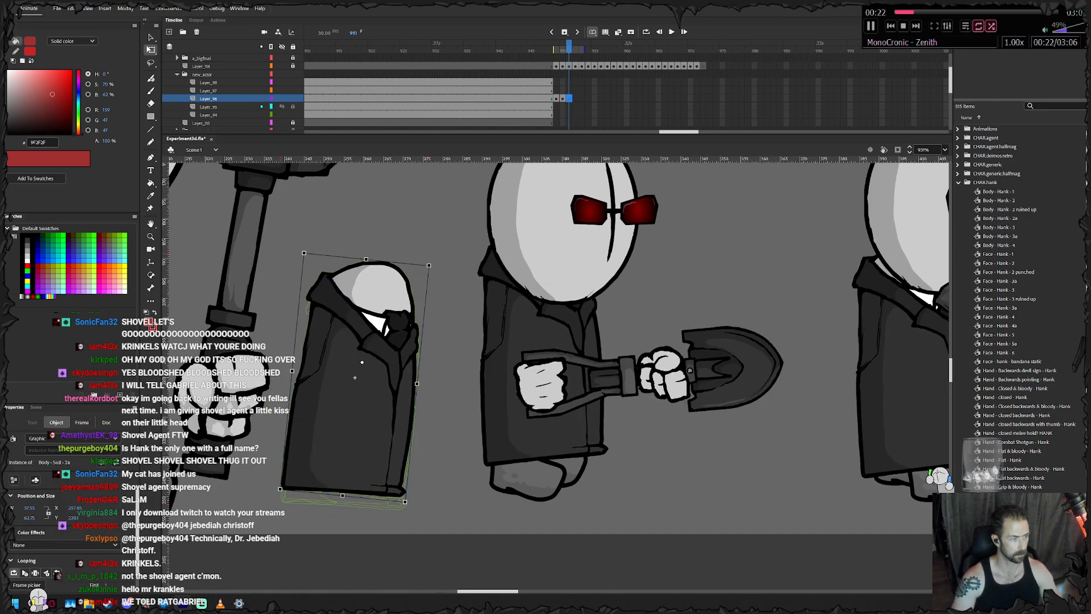
key(F6)
drag(434, 268, 422, 259)
drag(407, 319, 417, 275)
- Add more body keyframes, rotating and lifting it further at the peak of the hop, and lower it on the last one
key(F6)
key(F6)
drag(431, 209, 421, 204)
drag(412, 271, 420, 254)
- Add a run of keyframes for the lowered body, and tilt it clockwise and shift it slightly forward on the last one
key(F6)
drag(373, 319, 389, 393)
- Keyframe the body frame by frame through frame 965, leaning it clockwise and nudging it forward in small increments, and advance to frame 966
key(F6)
key(F6)
key(F6)
key(F6)
key(F6)
key(F6)
key(F6)
key(F6)
drag(441, 262, 451, 267)
drag(388, 392, 396, 395)
key(F6)
drag(459, 269, 465, 273)
drag(396, 395, 407, 397)
key(F6)
drag(472, 277, 479, 280)
drag(406, 397, 412, 398)
key(F6)
drag(484, 282, 488, 284)
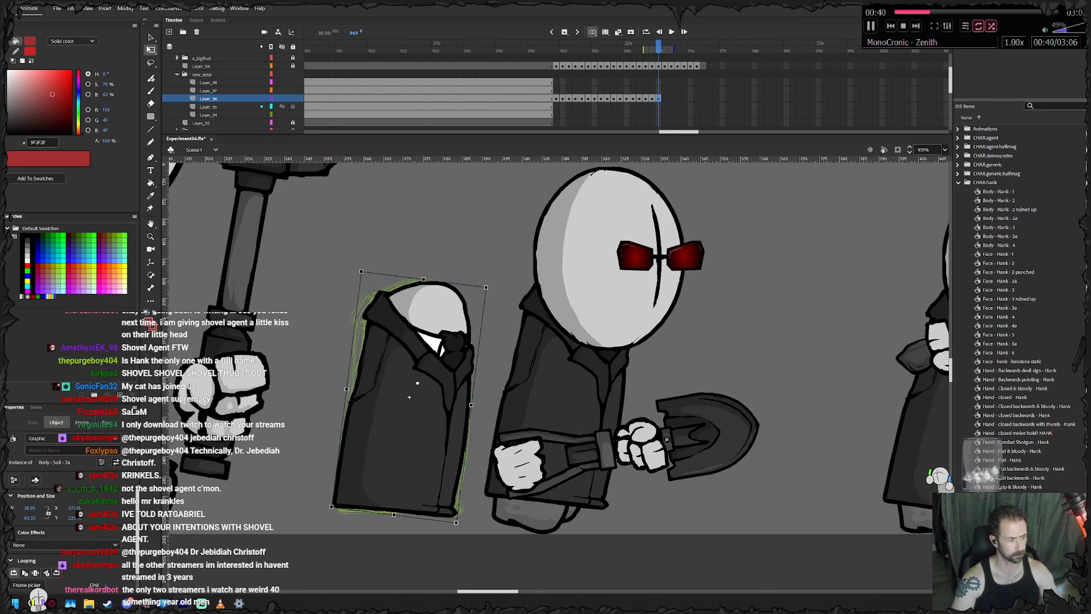
drag(409, 397, 413, 398)
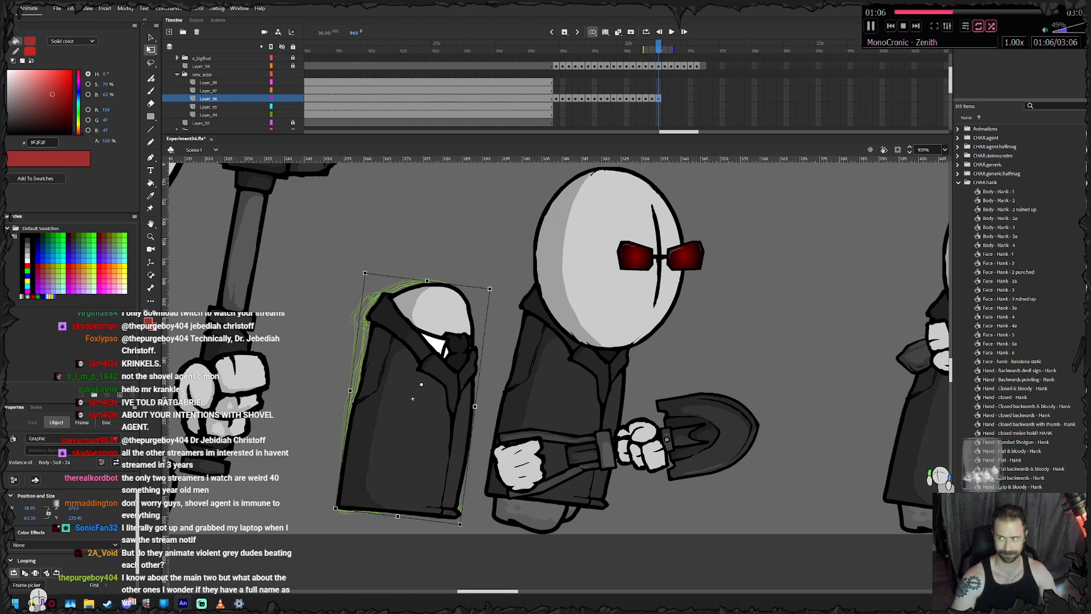
drag(413, 398, 433, 396)
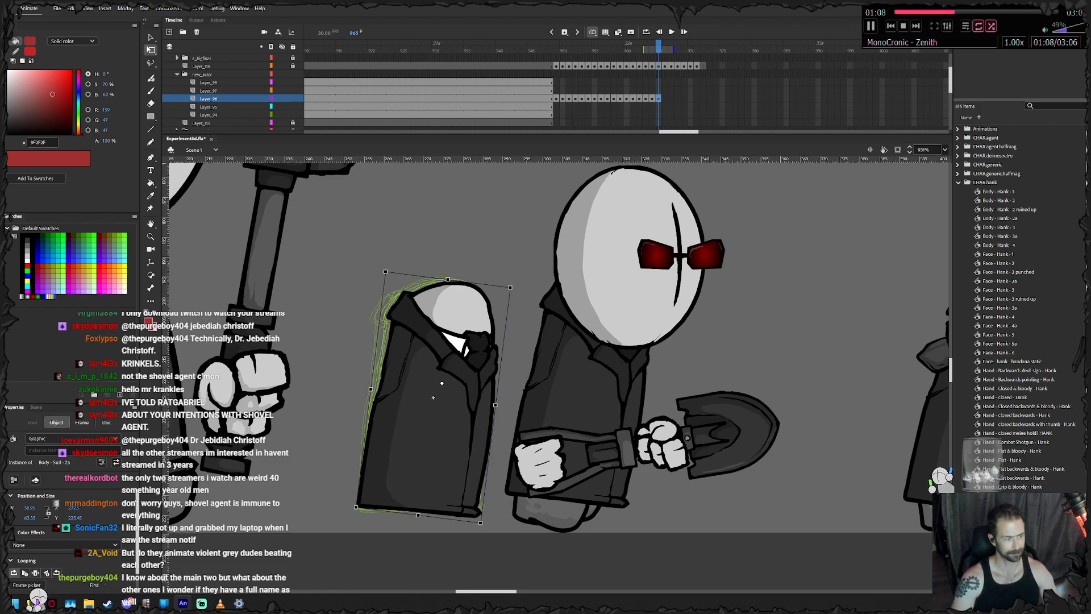
key(period)
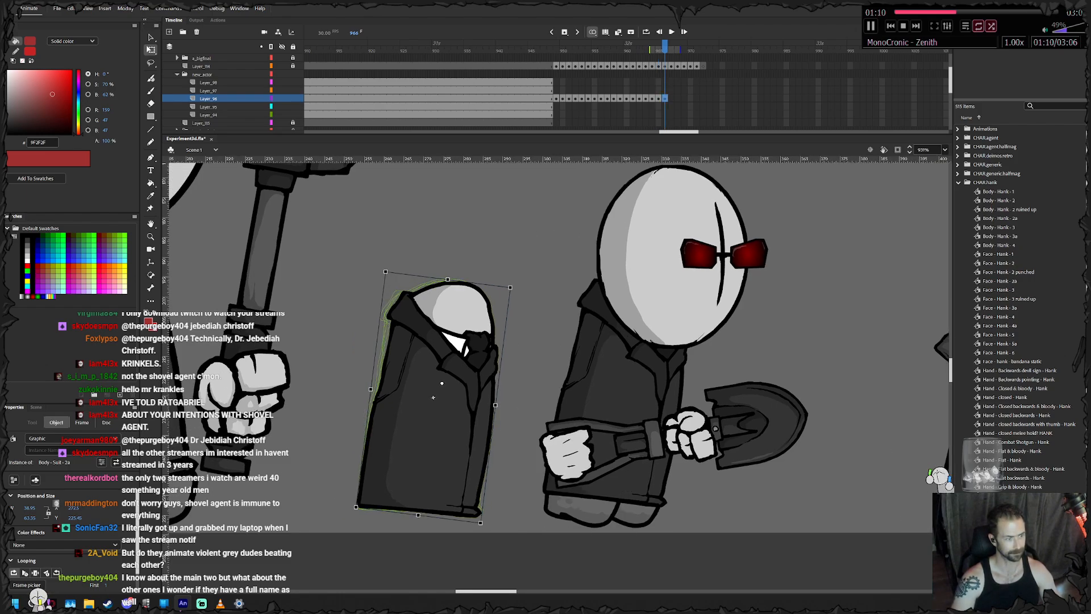
- Add body keyframes through frame 968, tilting the knife agent's body further clockwise and moving it forward
drag(516, 282, 514, 320)
key(F6)
key(F6)
drag(465, 402, 478, 399)
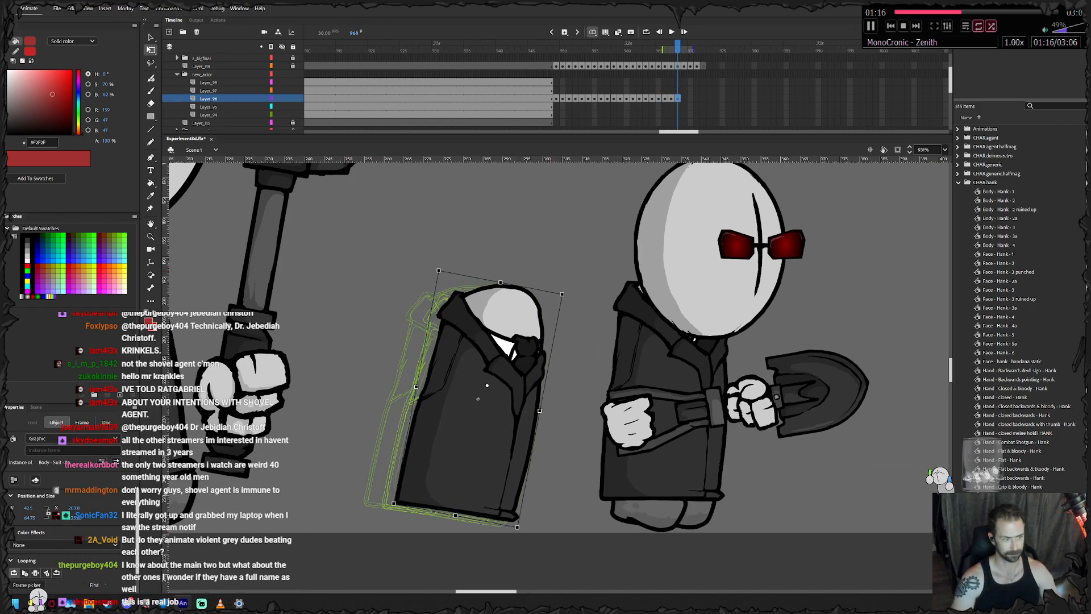
- Keyframe the body frame by frame through frame 977, carrying it forward and easing its clockwise tilt back slightly
drag(567, 289, 562, 285)
drag(487, 385, 631, 381)
key(F6)
key(F6)
key(F6)
key(F6)
key(F6)
key(F6)
key(F6)
key(F6)
- Add body keyframes through frame 981, rotating it counterclockwise to a more upright pose as it advances
key(F6)
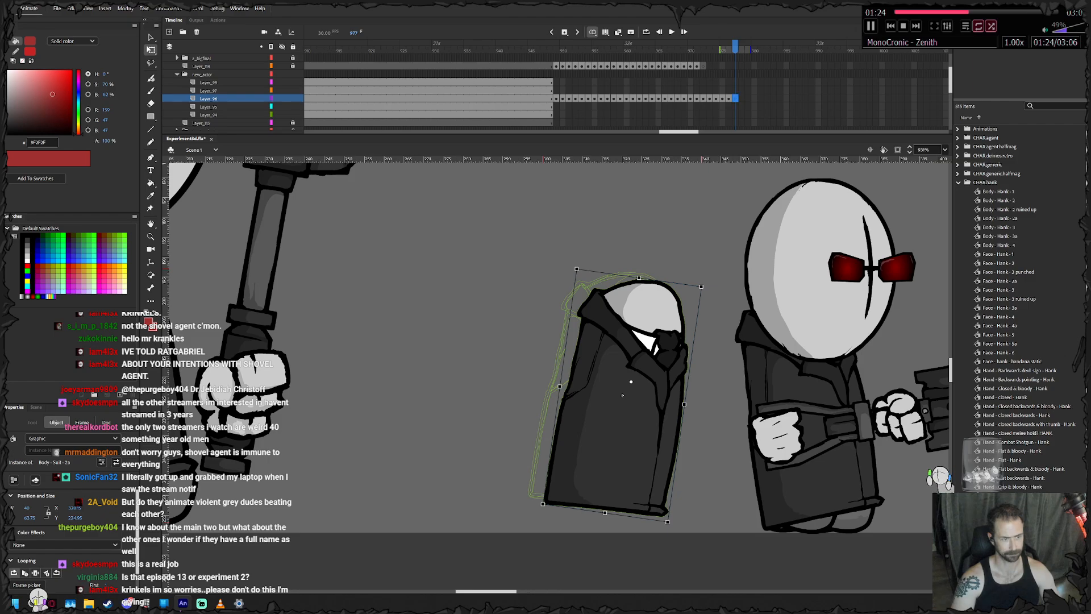
drag(704, 284, 695, 279)
drag(630, 382, 488, 419)
key(F6)
key(F6)
key(F6)
key(F6)
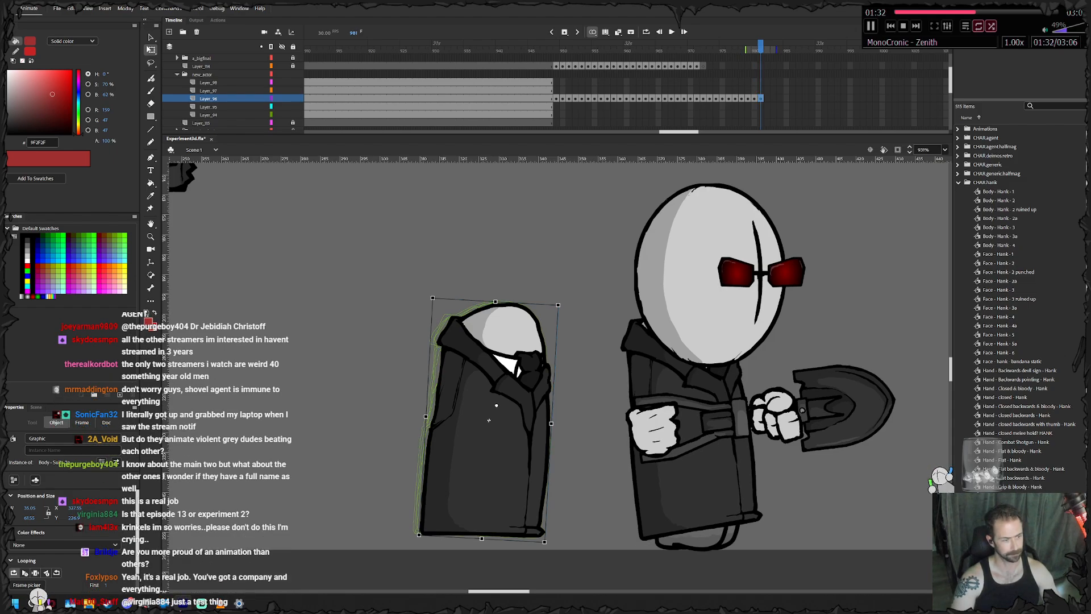
- Keyframe the body through frame 986, moving it forward and rotating it counterclockwise until it leans slightly back
drag(563, 301, 560, 299)
drag(518, 344, 534, 345)
key(F6)
key(F6)
drag(574, 301, 564, 296)
drag(531, 346, 593, 331)
key(F6)
key(F6)
key(F6)
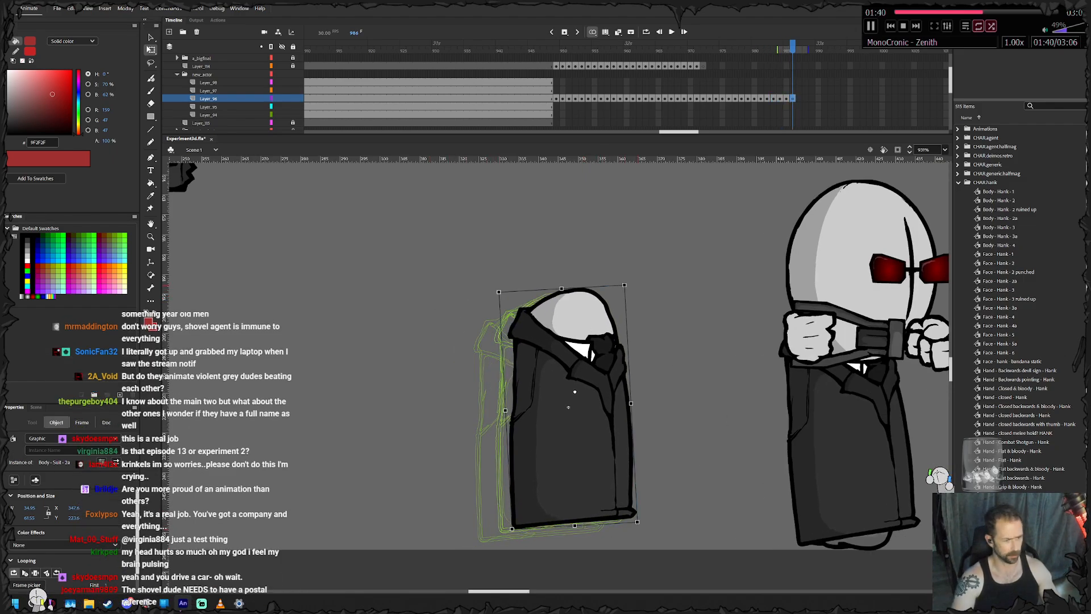
- Examine the wider scene, scrub ahead to frame 998 to check the other agents' poses, and look through the layer list
scroll(568, 406, down, 6)
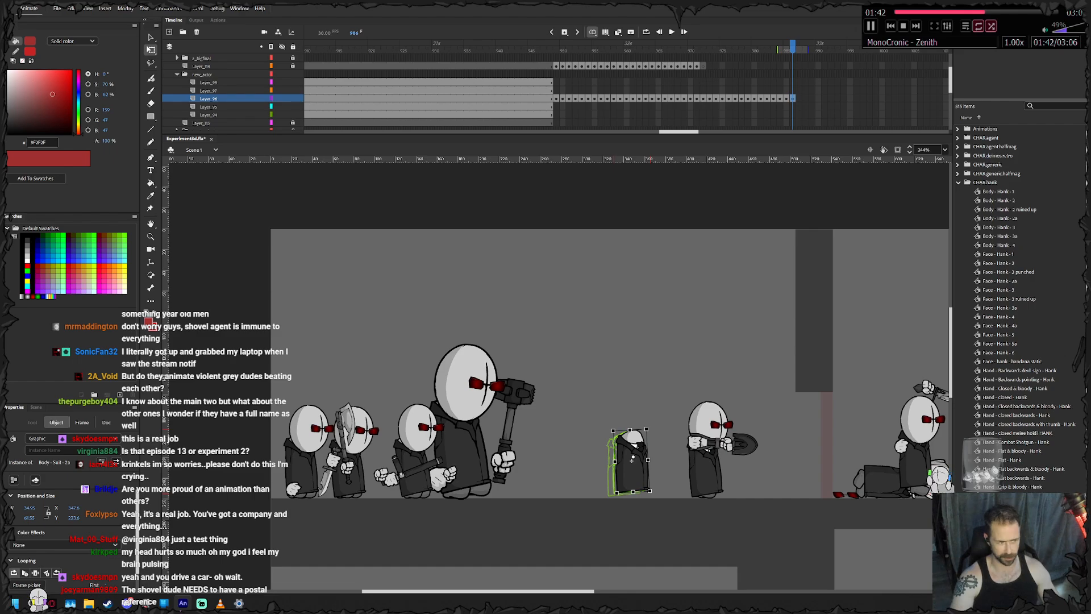
scroll(557, 405, right, 5)
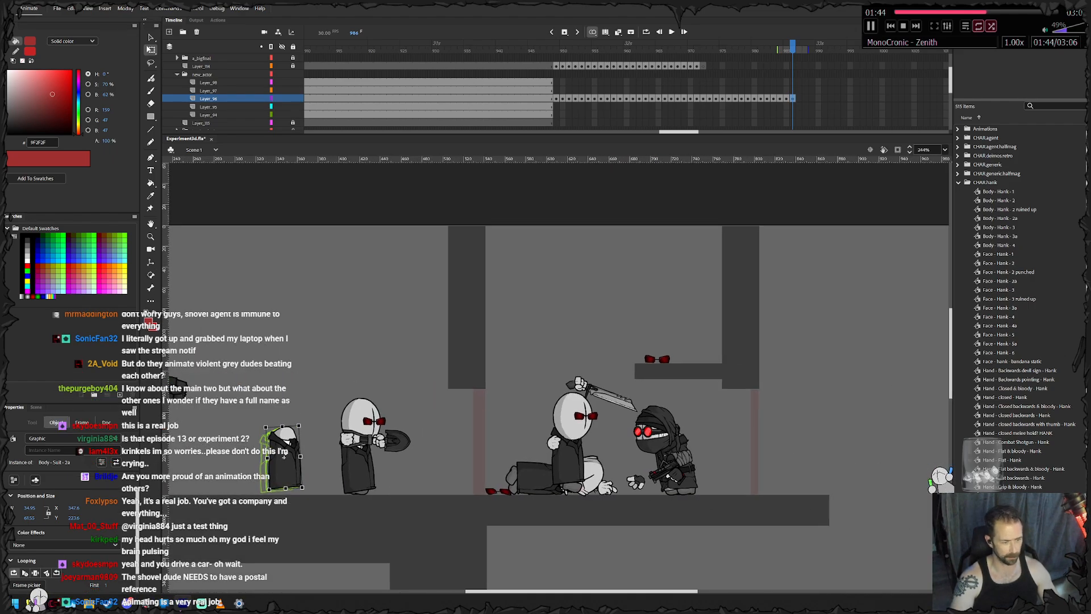
drag(793, 48, 677, 48)
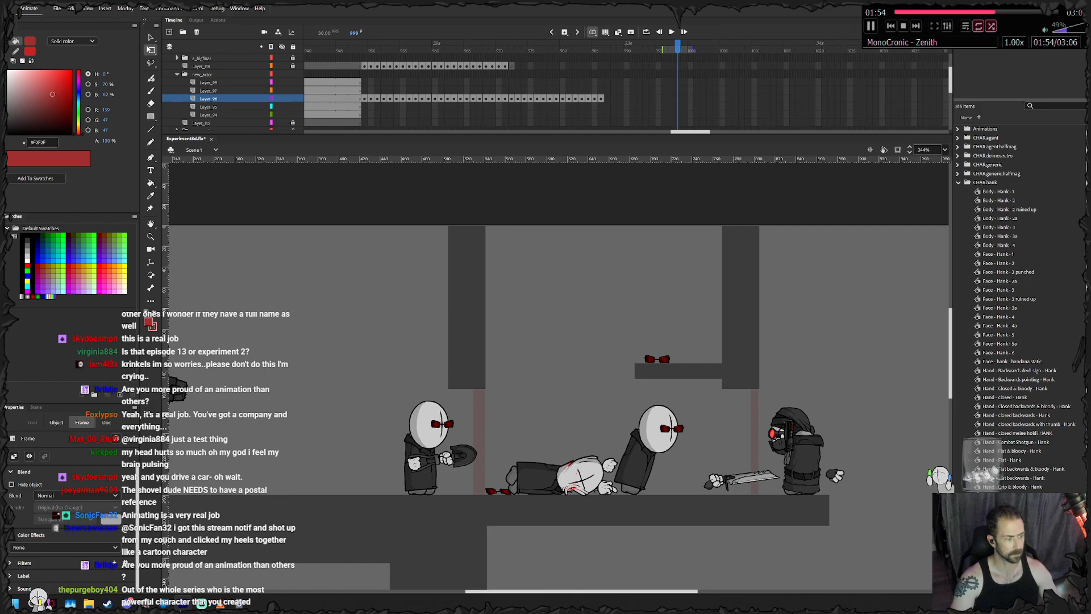
scroll(677, 86, down, 2)
scroll(677, 85, up, 2)
scroll(677, 86, left, 2)
scroll(677, 85, down, 2)
scroll(677, 85, up, 2)
scroll(677, 86, down, 2)
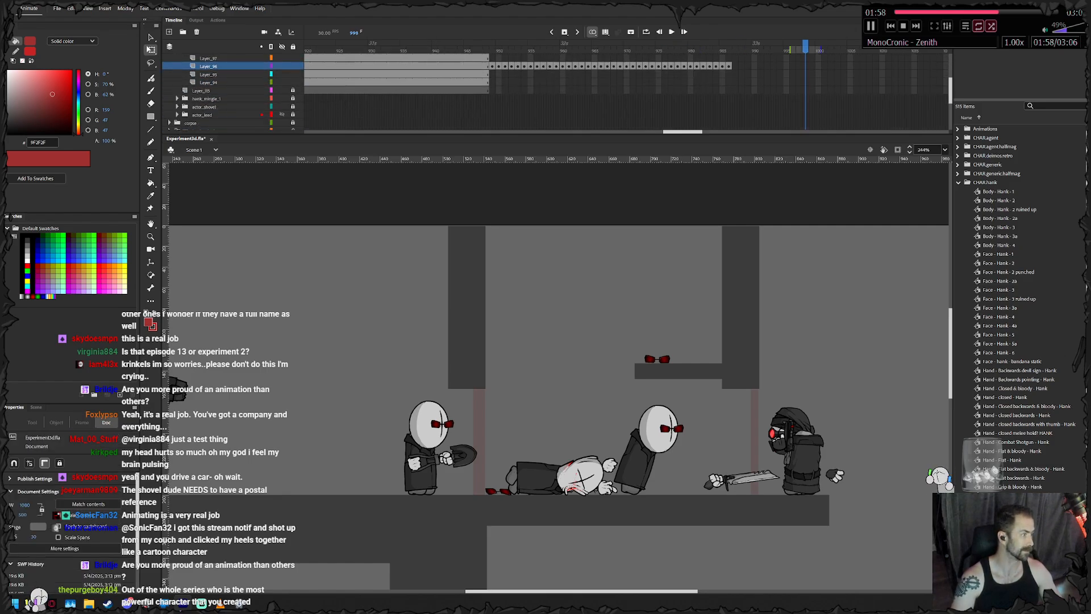
- Expand the actor_shovel layer folder, and enlarge the timeline and stage workspace by collapsing the library
click(178, 107)
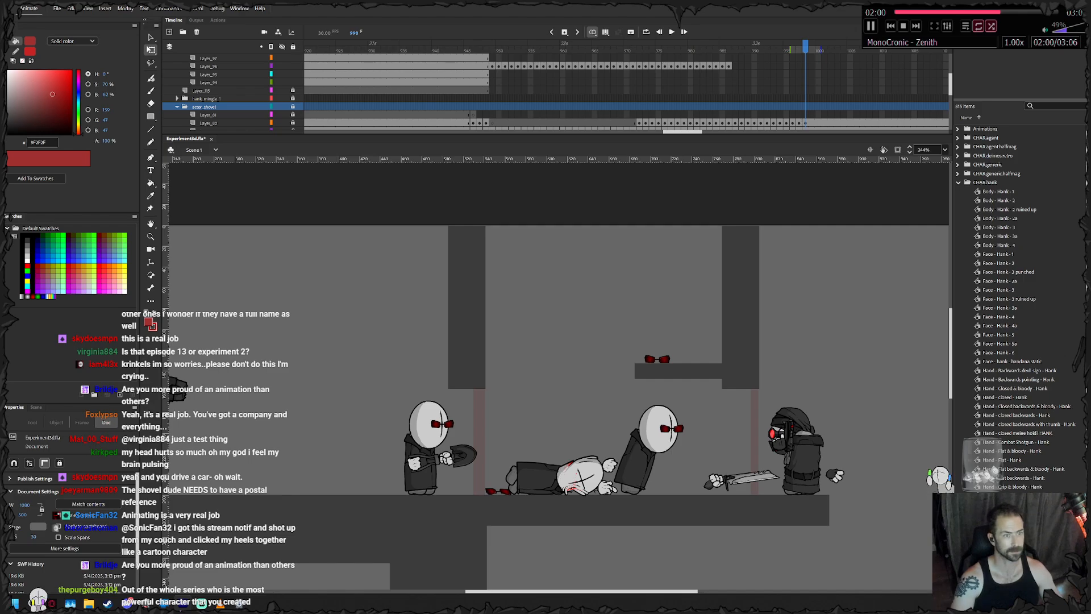
scroll(557, 91, up, 1)
drag(556, 135, 556, 170)
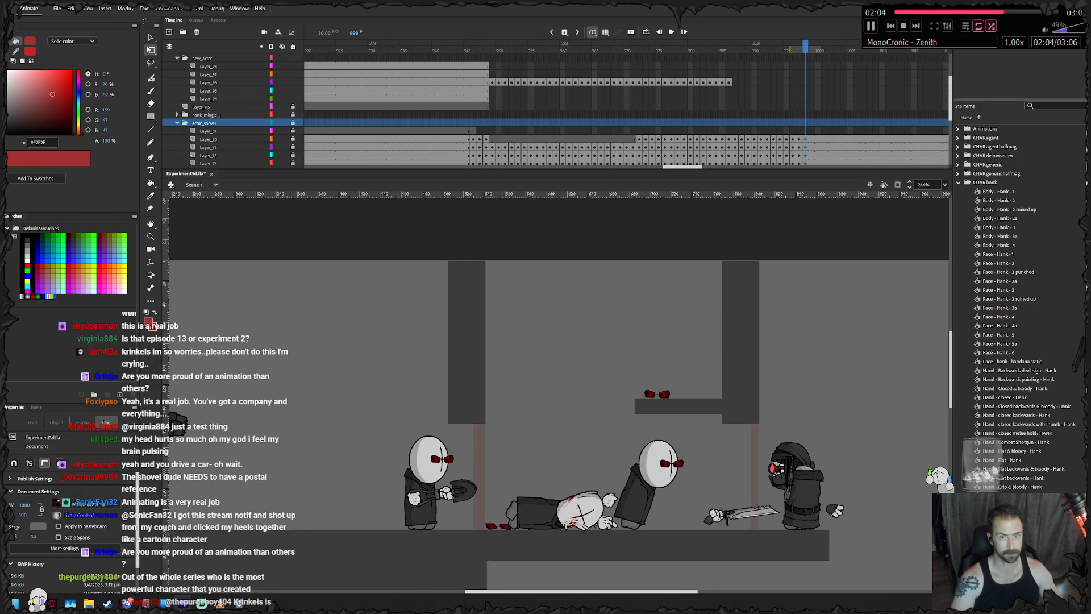
click(1082, 20)
- Return to the knife agent's last body keyframe at frame 986, and pose the body on frame 987 tilted clockwise and further forward
drag(637, 398, 615, 324)
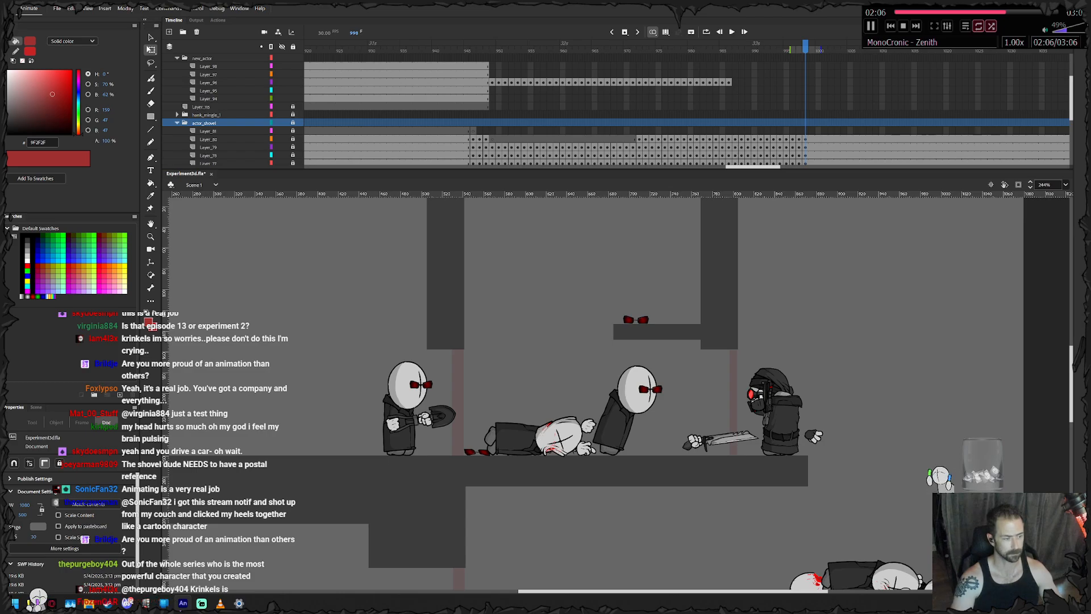
scroll(403, 412, up, 4)
click(722, 83)
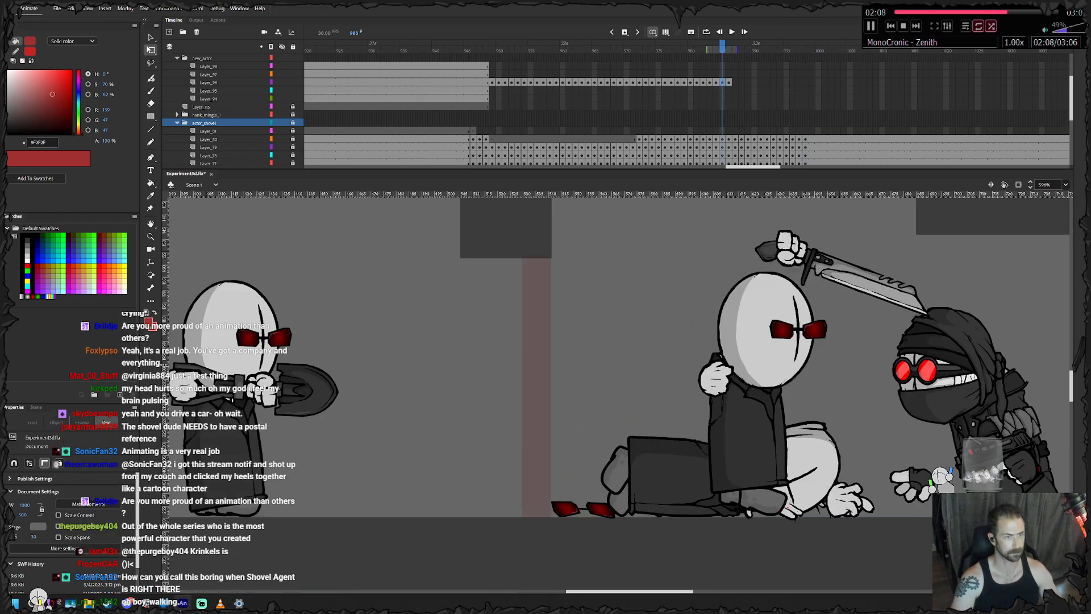
key(.)
drag(421, 375, 783, 359)
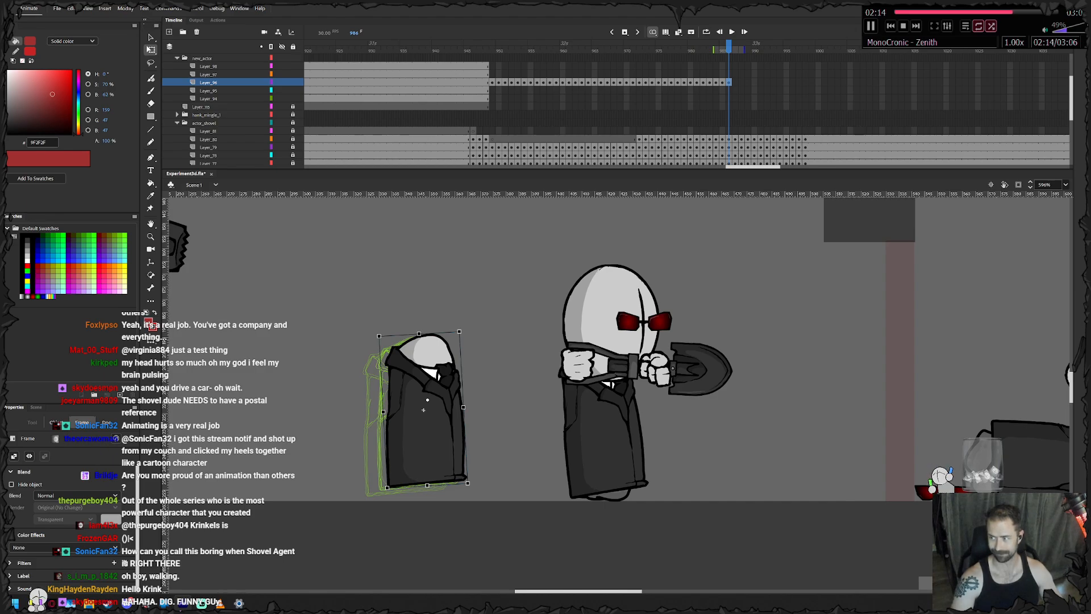
drag(423, 409, 447, 412)
key(.)
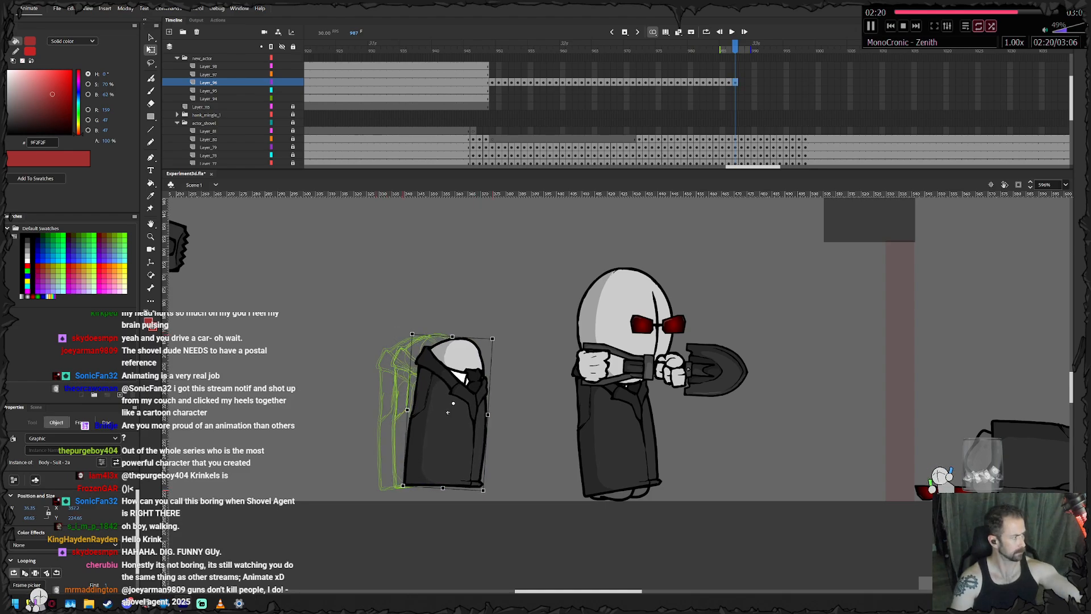
- Keyframe the body frame by frame through frame 998, moving it steadily forward and rotating it counterclockwise into a slight backward lean
key(Left)
drag(493, 335, 480, 329)
drag(449, 412, 573, 414)
key(F6)
key(F6)
key(F6)
key(F6)
key(F6)
key(F6)
key(F6)
key(F6)
key(F6)
key(F6)
key(F6)
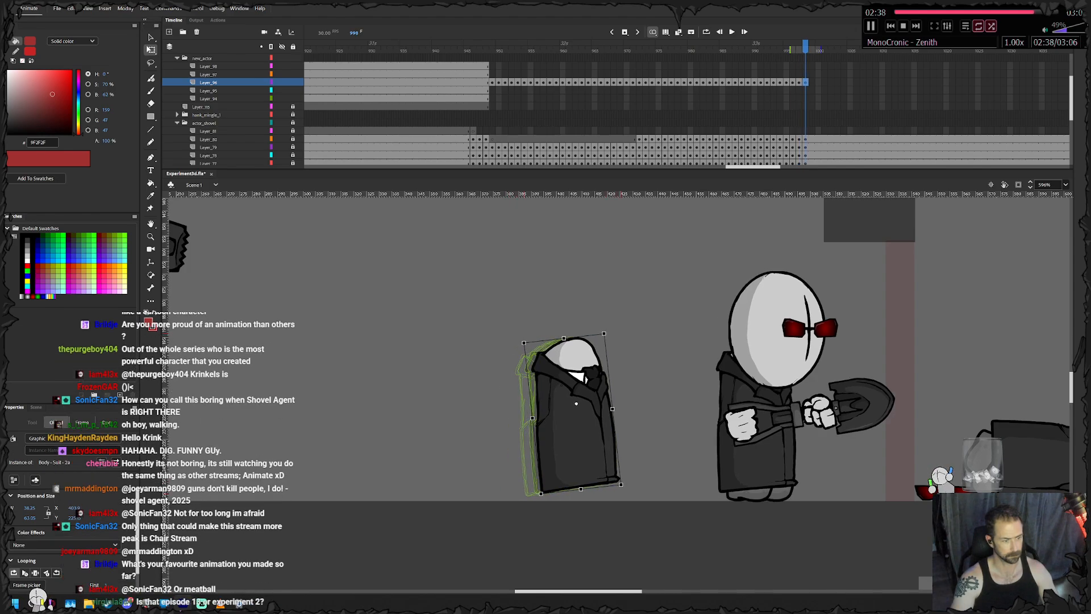
- Fine-tune the body on frame 998 by rotating it slightly clockwise and nudging its position
drag(606, 331, 608, 331)
drag(572, 413, 574, 415)
key(Right)
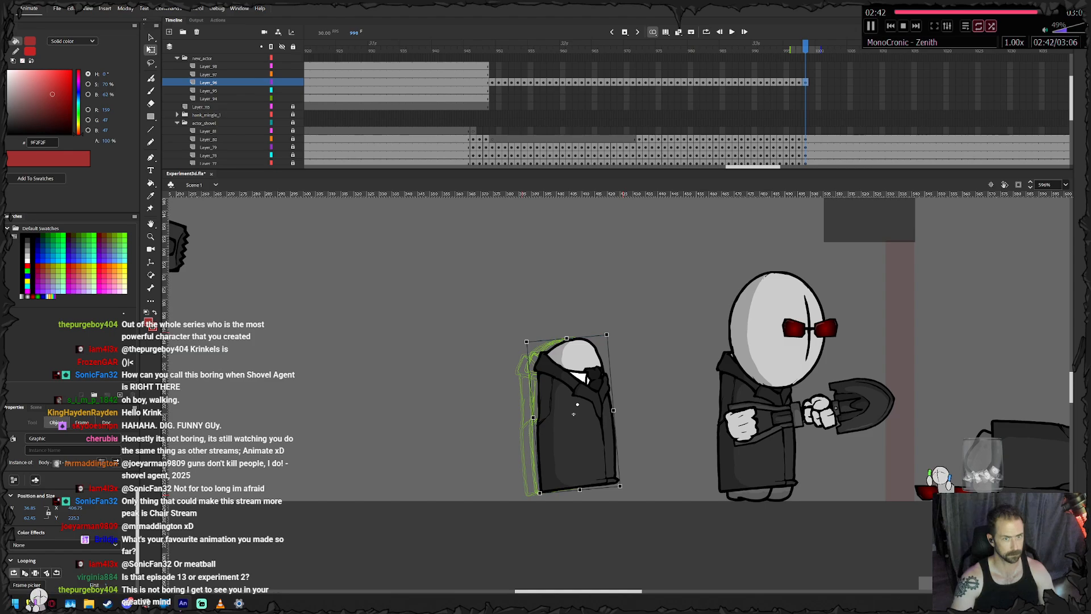
- Extend the knife agent's body layer to frame 1050 and lock the layer
key(Return)
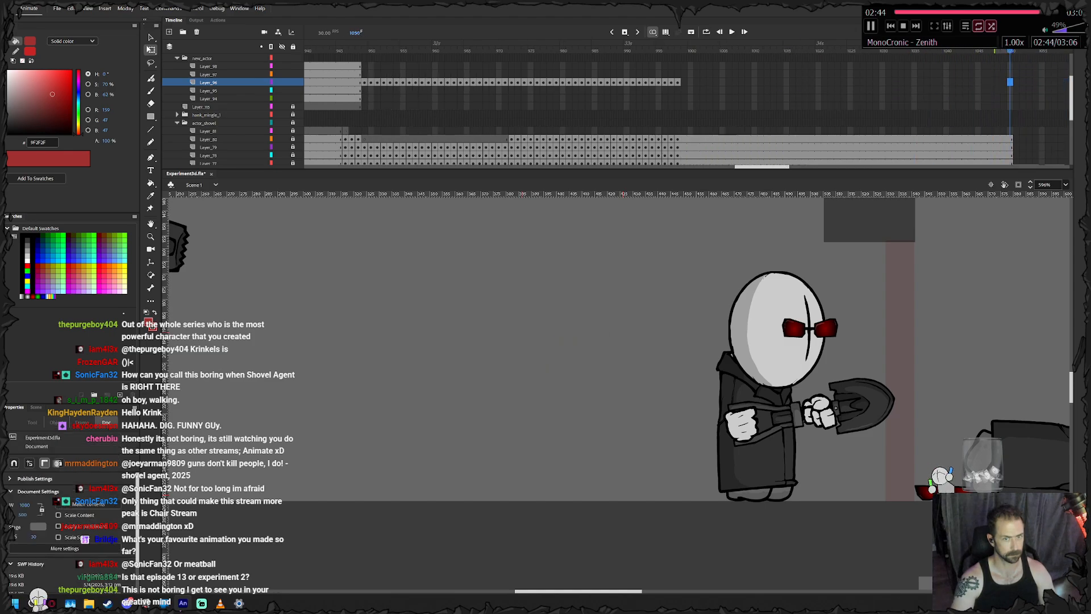
right_click(1010, 82)
click(1023, 132)
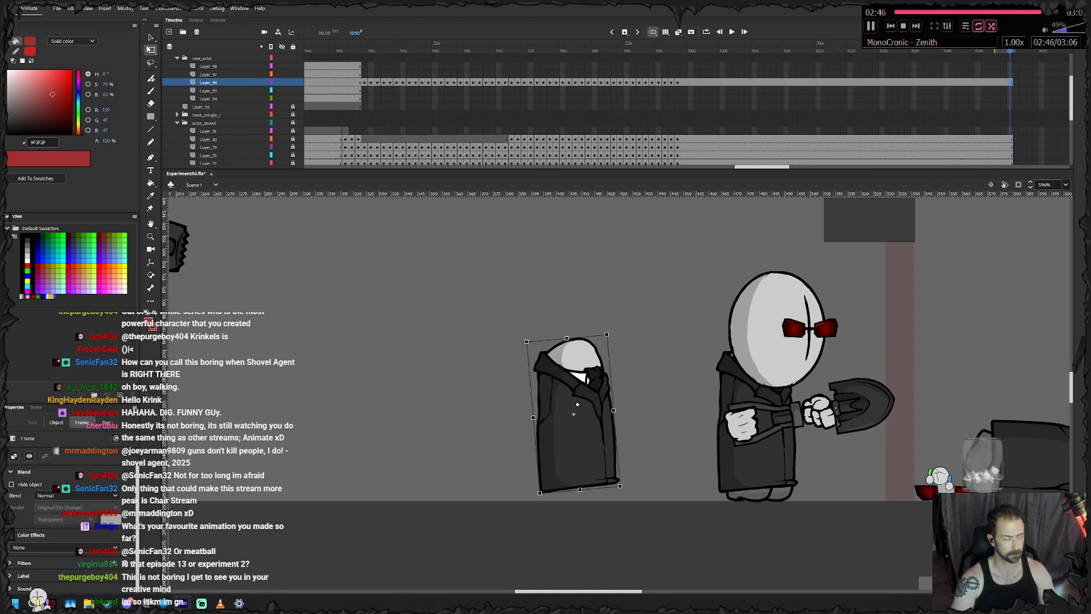
click(293, 82)
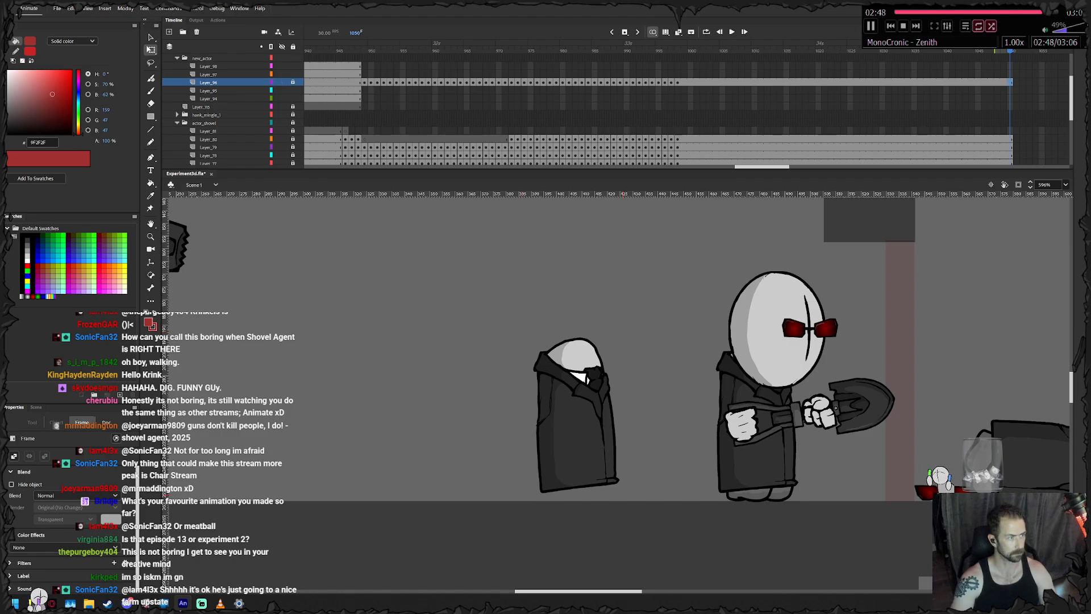
- Select the knife agent's head on its layer at frame 948 and nudge it slightly forward and up
click(365, 82)
click(359, 74)
drag(398, 341, 525, 367)
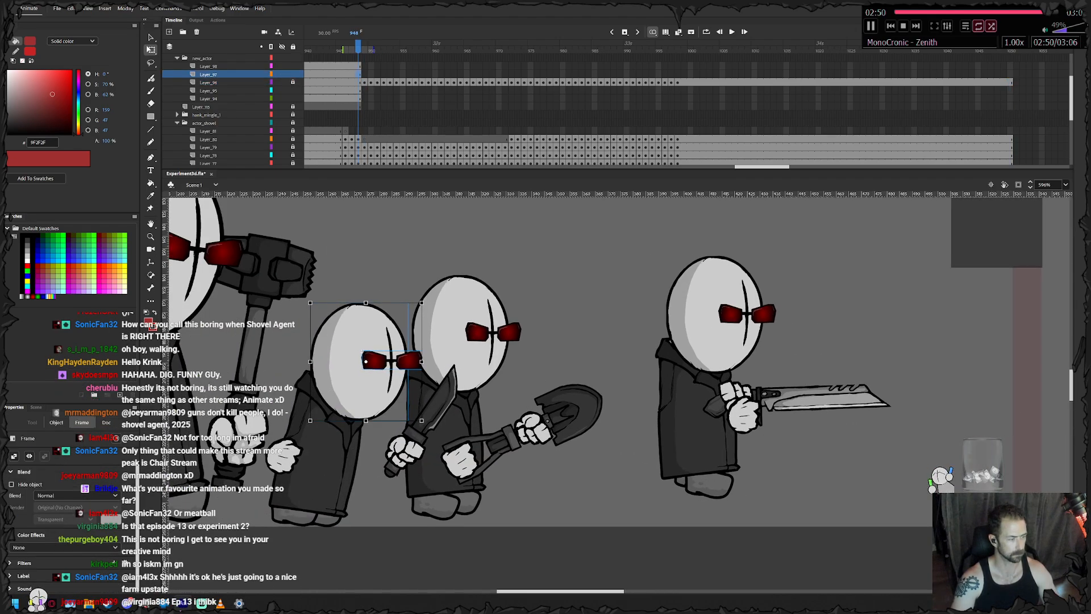
click(360, 385)
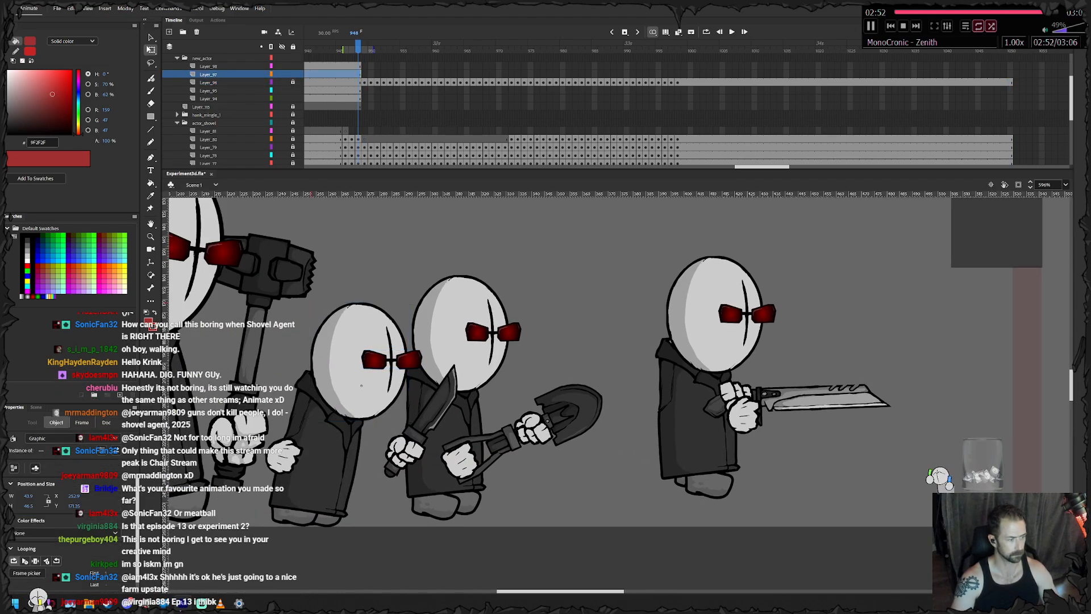
key(Right)
key(Right)
key(Right)
key(F6)
key(Left)
key(Left)
key(Left)
key(Left)
key(Up)
key(Up)
click(361, 382)
key(Right)
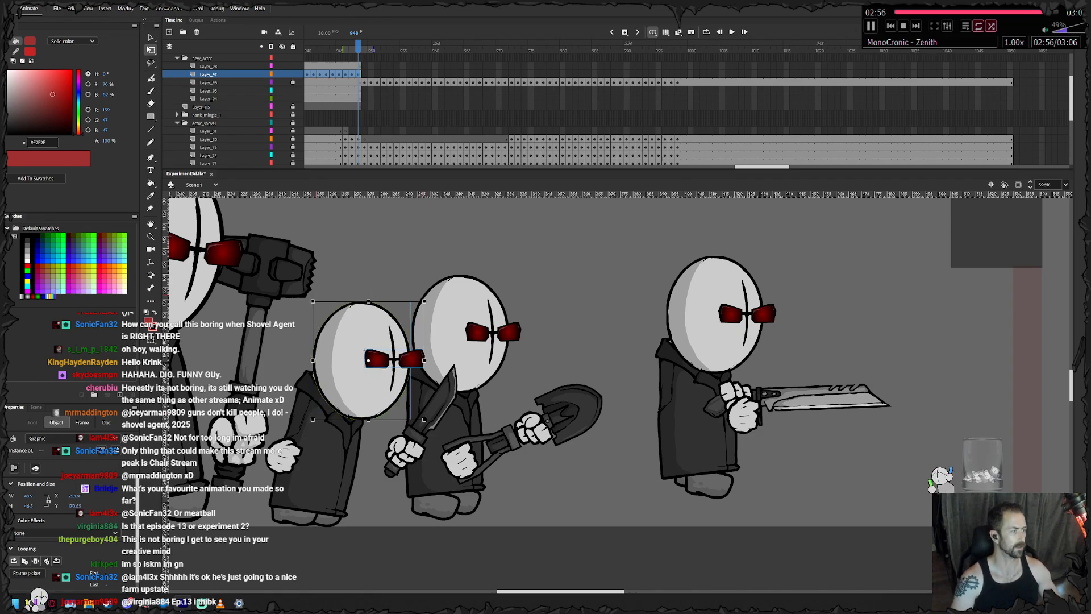
click(358, 82)
click(359, 74)
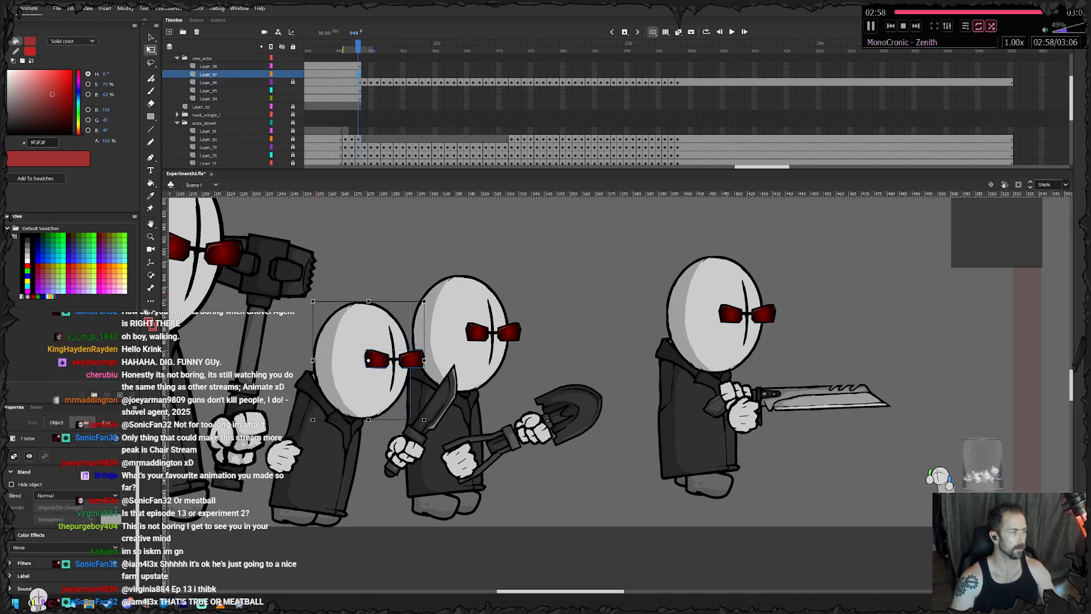
- Add a head keyframe at frame 948 and nudge the head a little further forward and up
key(F6)
key(Right)
key(Right)
key(Right)
key(Right)
key(Up)
key(Up)
key(Up)
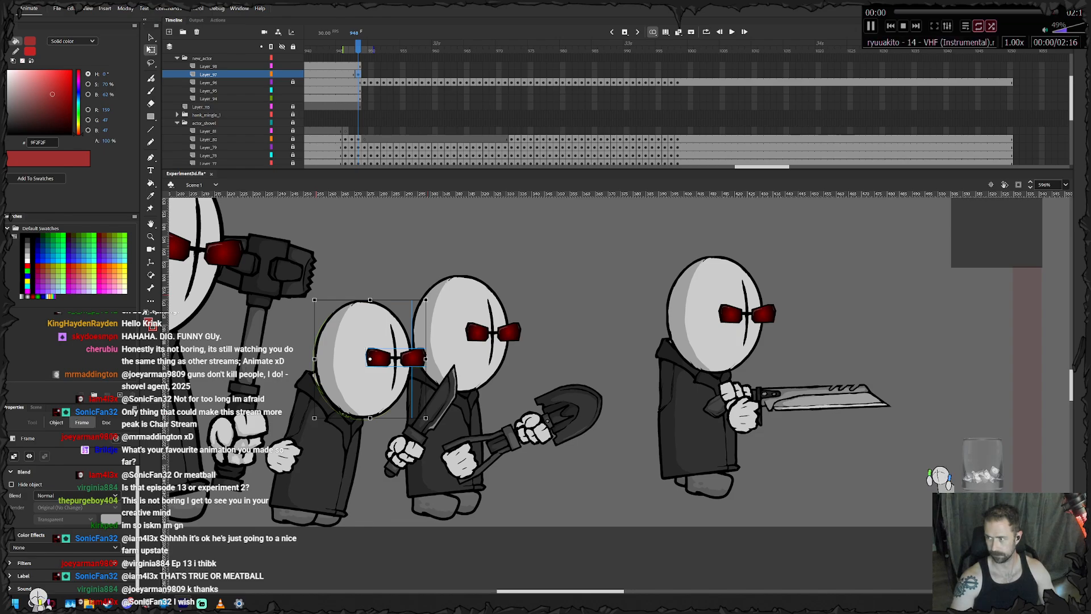
- Keyframe the head frame by frame from frame 949 to 962, raising and lowering it to follow the body's hop
key(F6)
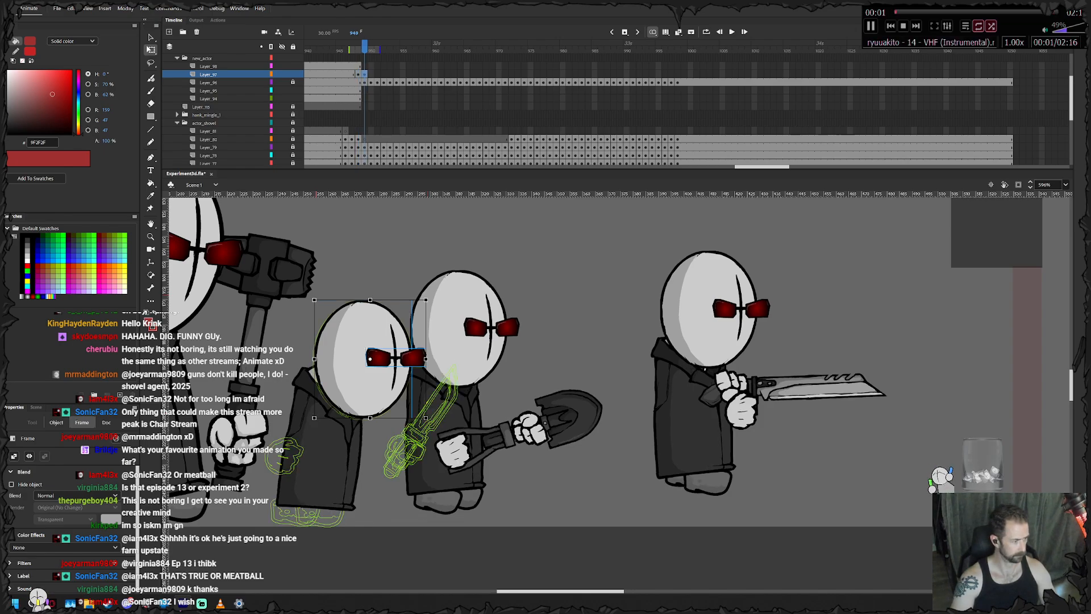
mouse_move(371, 394)
mouse_down()
mouse_move(357, 329)
mouse_move(358, 344)
mouse_move(374, 332)
mouse_move(371, 373)
mouse_up()
key(F6)
key(F6)
key(F6)
key(F6)
key(F6)
key(F6)
key(F6)
key(F6)
key(F6)
key(F6)
key(F6)
key(F6)
key(F6)
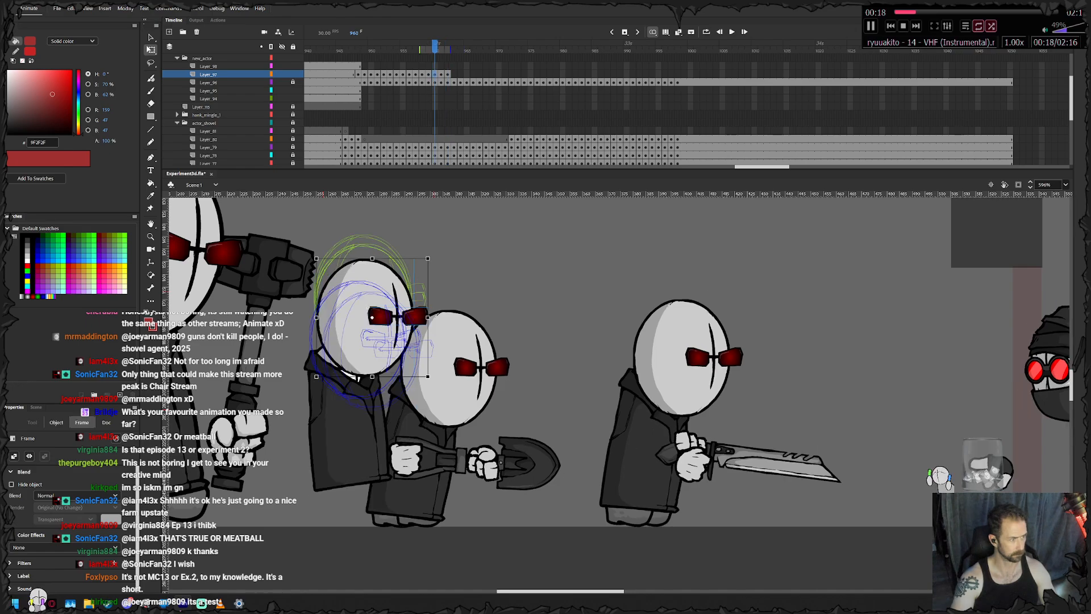
- Continue the head keyframes through frame 967, lowering the head and moving it forward with the leaning body
drag(365, 339, 419, 368)
key(.)
key(F6)
key(F6)
key(F6)
key(F6)
key(F6)
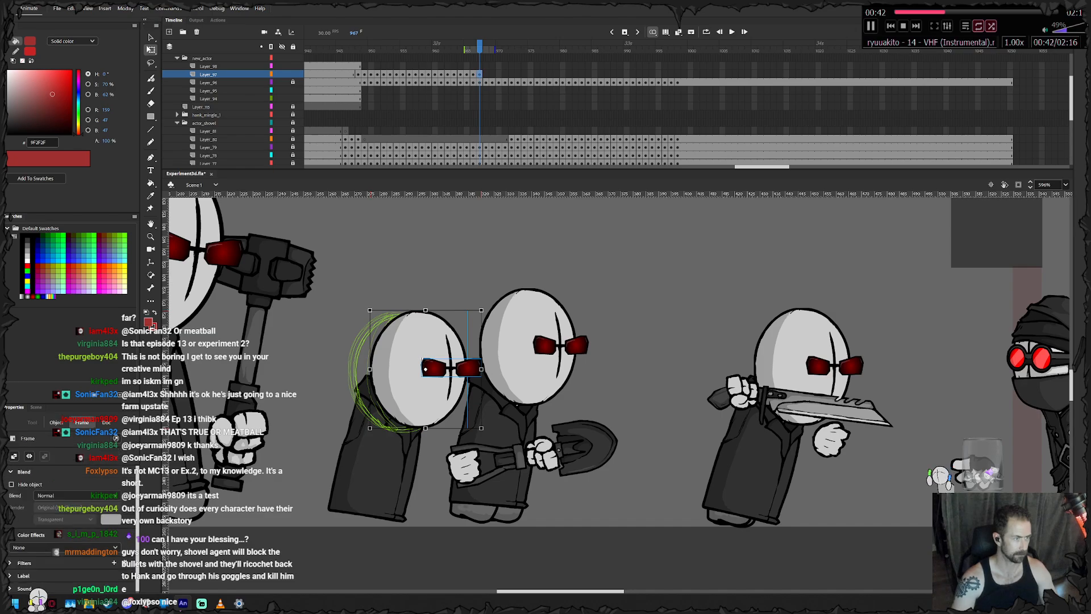
- Check the neighbouring frames, and keyframe the head forward frame by frame with the body through frame 981
key(comma)
key(period)
key(period)
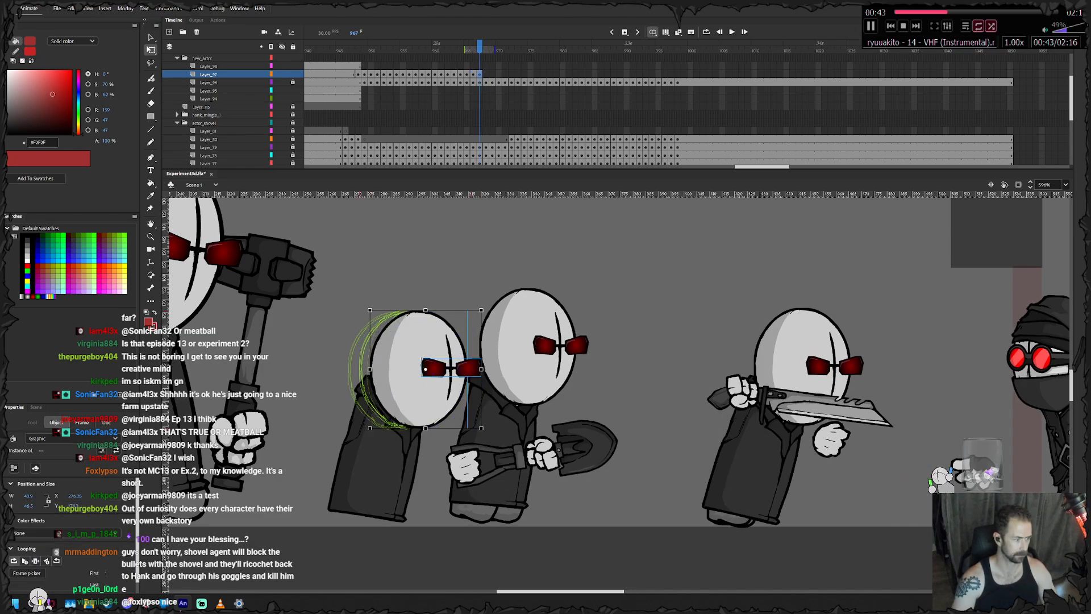
drag(407, 408, 521, 401)
key(F6)
key(F6)
key(F6)
key(F6)
key(F6)
key(F6)
key(F6)
key(F6)
key(F6)
key(F6)
key(F6)
key(F6)
- Add head keyframes through frame 989, shifting the head forward and raising it with the rising body
key(F6)
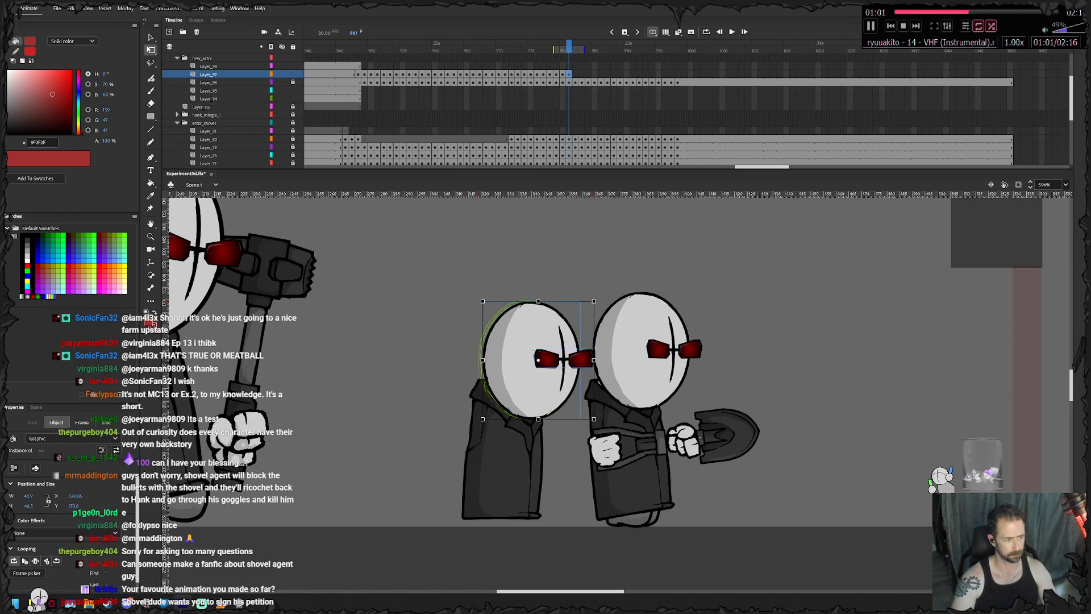
key(F6)
drag(526, 401, 596, 388)
key(F6)
key(F6)
key(F6)
key(F6)
key(F6)
key(F6)
key(F6)
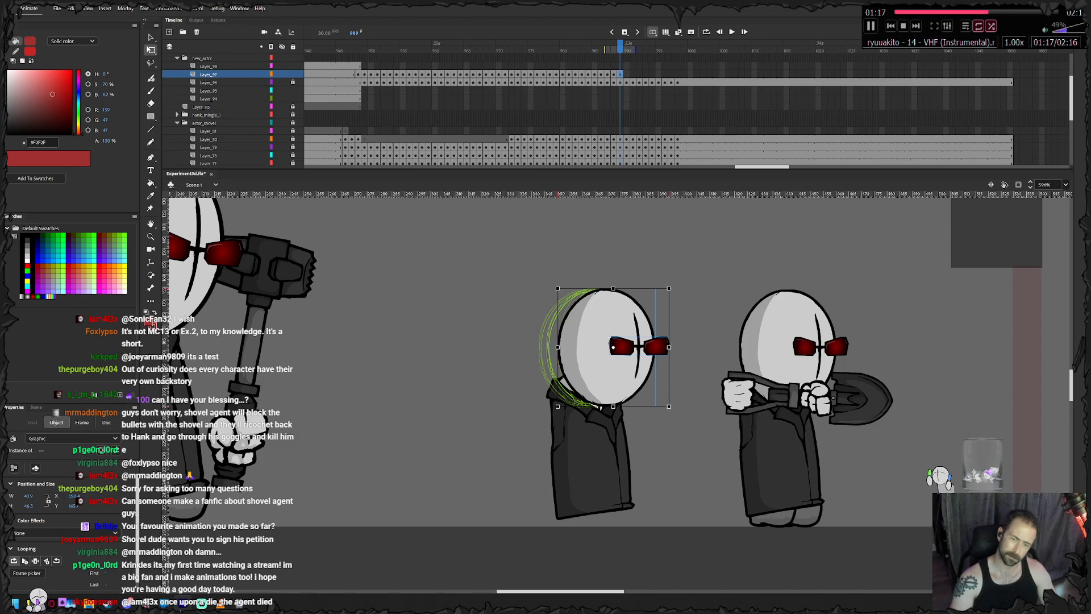
- Keyframe the head through frame 994, moving it forward and lowering it as the body comes down
key(F6)
key(F6)
drag(608, 352, 633, 390)
key(F6)
key(F6)
mouse_move(634, 389)
mouse_down()
mouse_move(672, 391)
mouse_move(625, 398)
mouse_up()
key(F6)
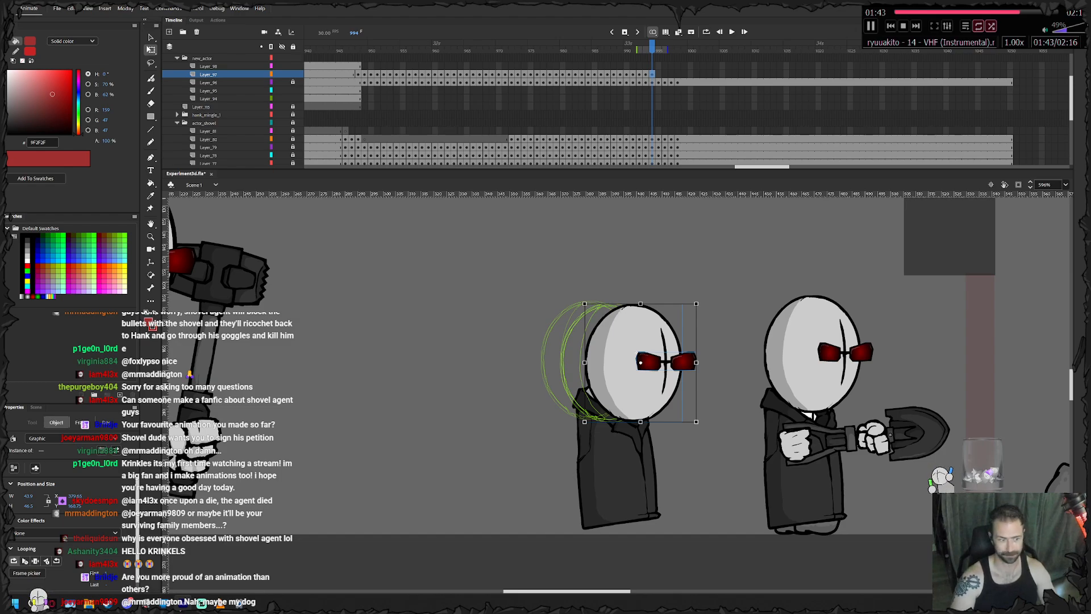
- Keyframe the head through frame 999, nudging it forward in small increments to match the body's final poses
key(period)
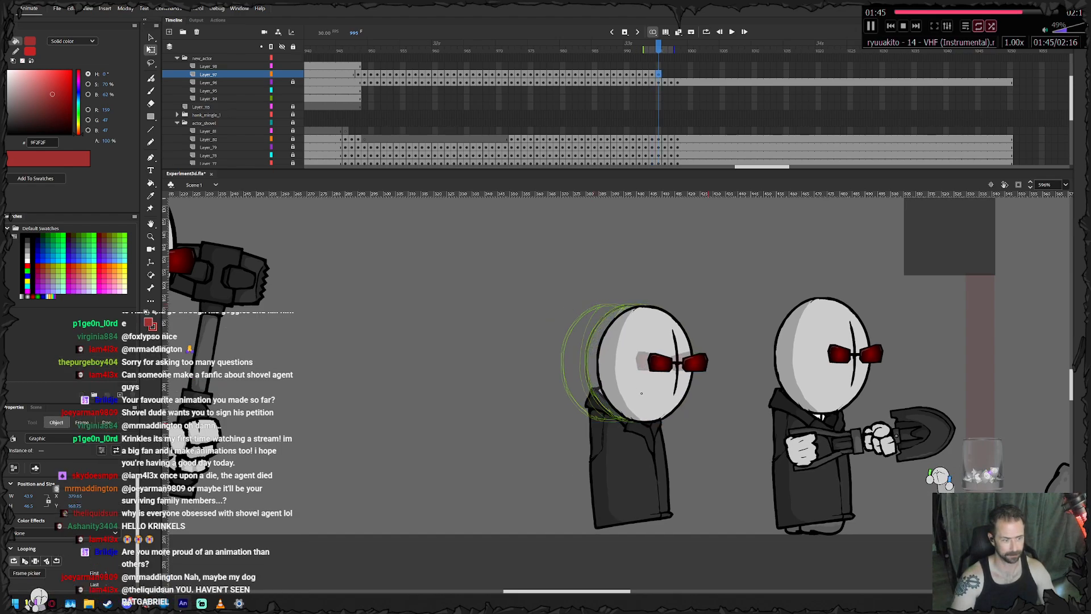
key(period)
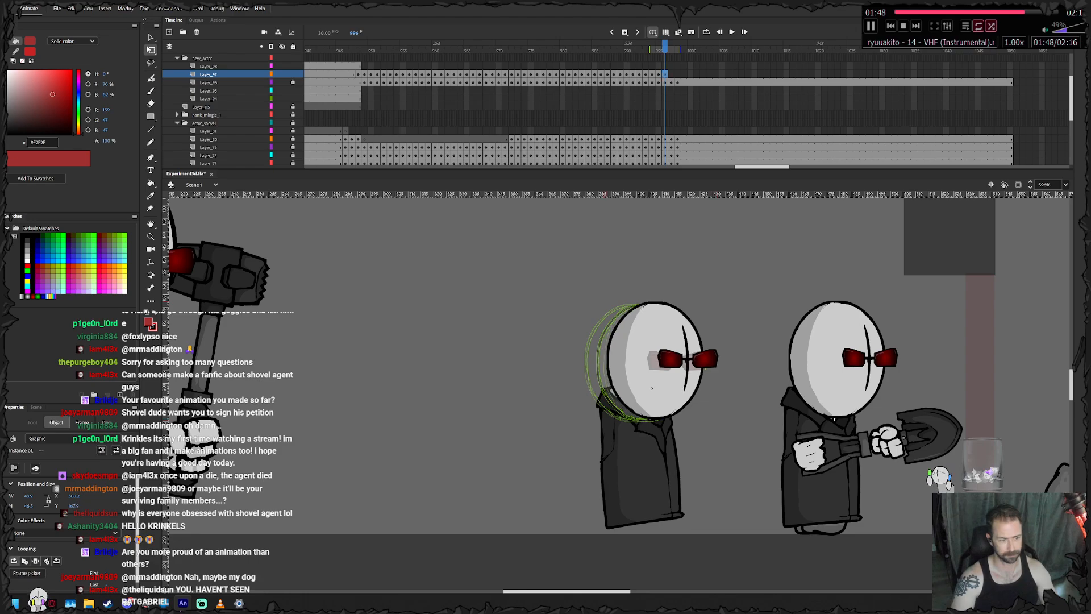
key(period)
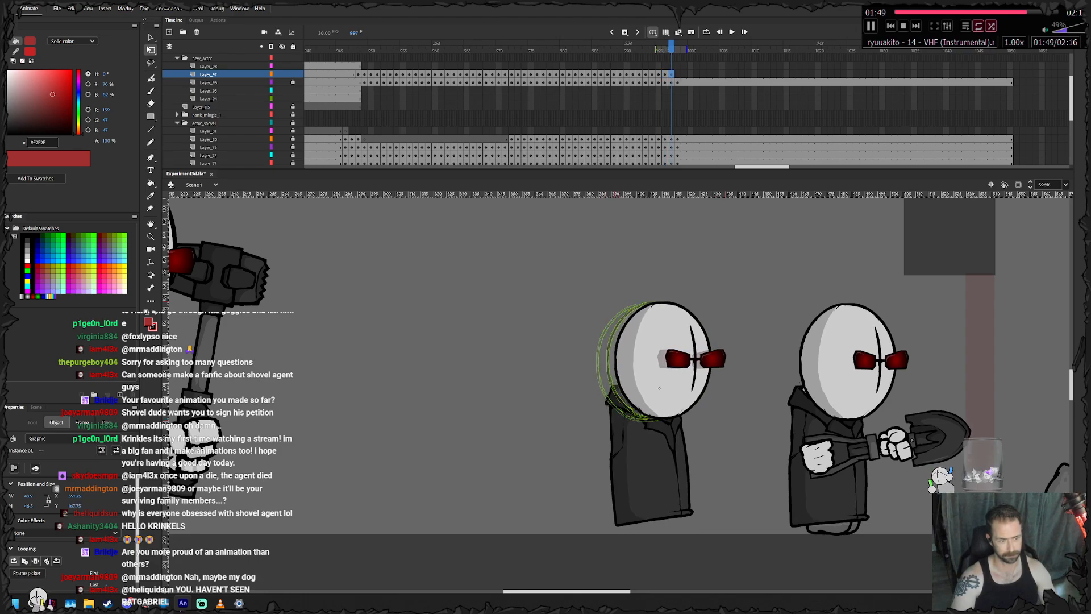
key(period)
key(period)
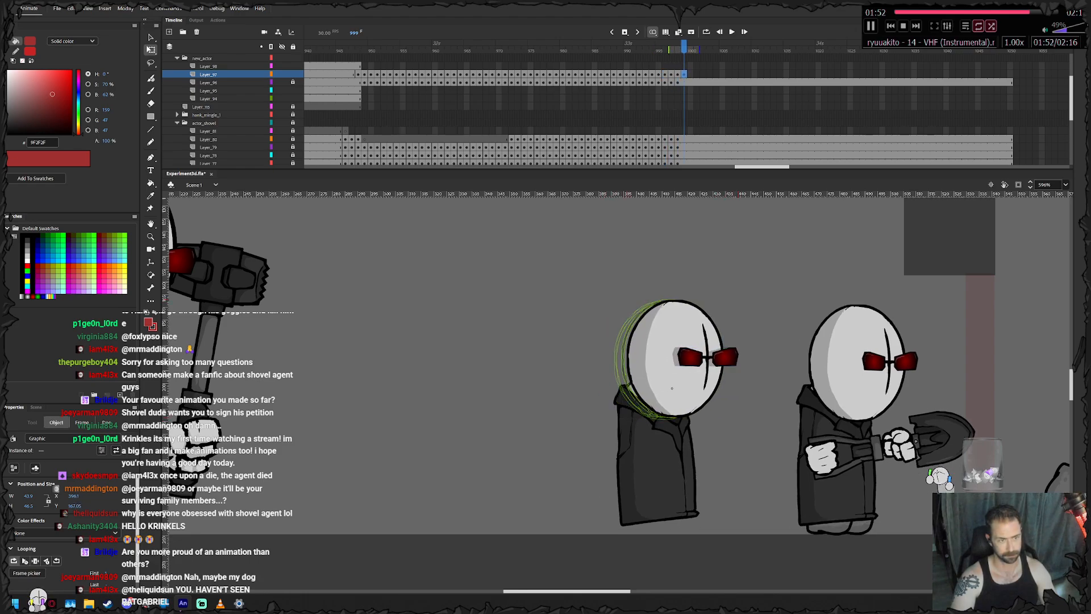
- Remove frame 999 from the head layer, extend its last pose through frame 1050, and lock the layer
right_click(684, 73)
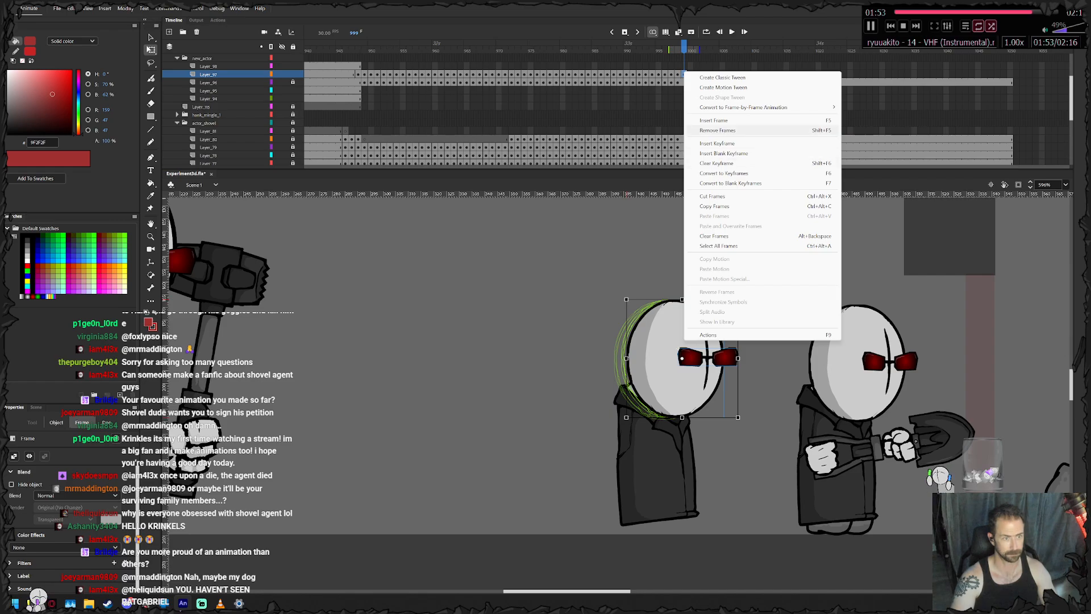
click(717, 130)
click(1003, 74)
right_click(1010, 74)
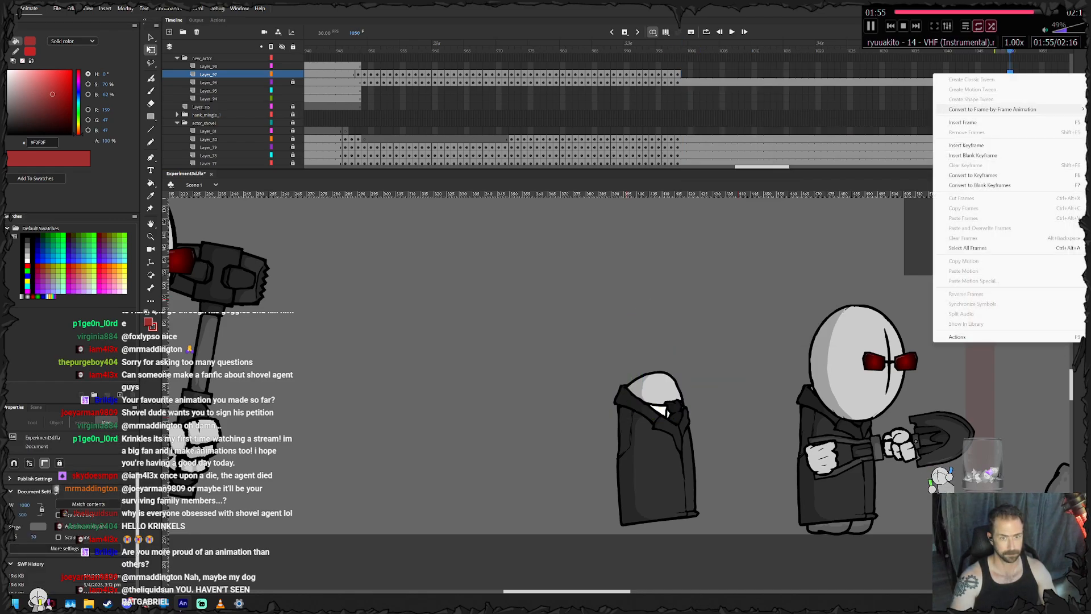
click(1014, 122)
click(293, 74)
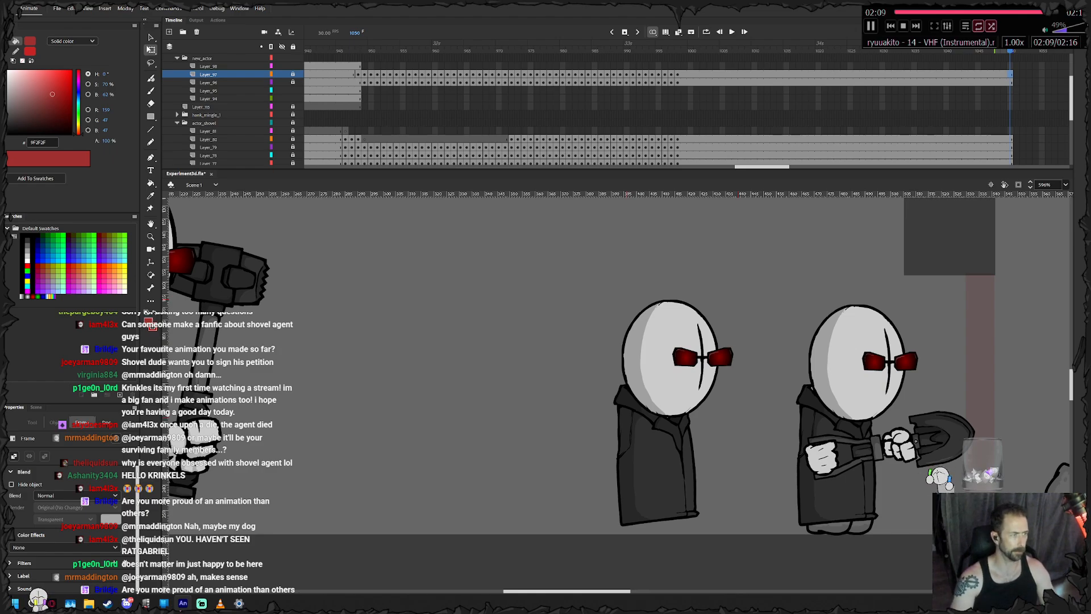
- Add a keyframe for the knife agent's feet at frame 948 and nudge the rear foot forward
click(365, 90)
click(358, 91)
drag(318, 489, 488, 392)
key(F6)
click(479, 402)
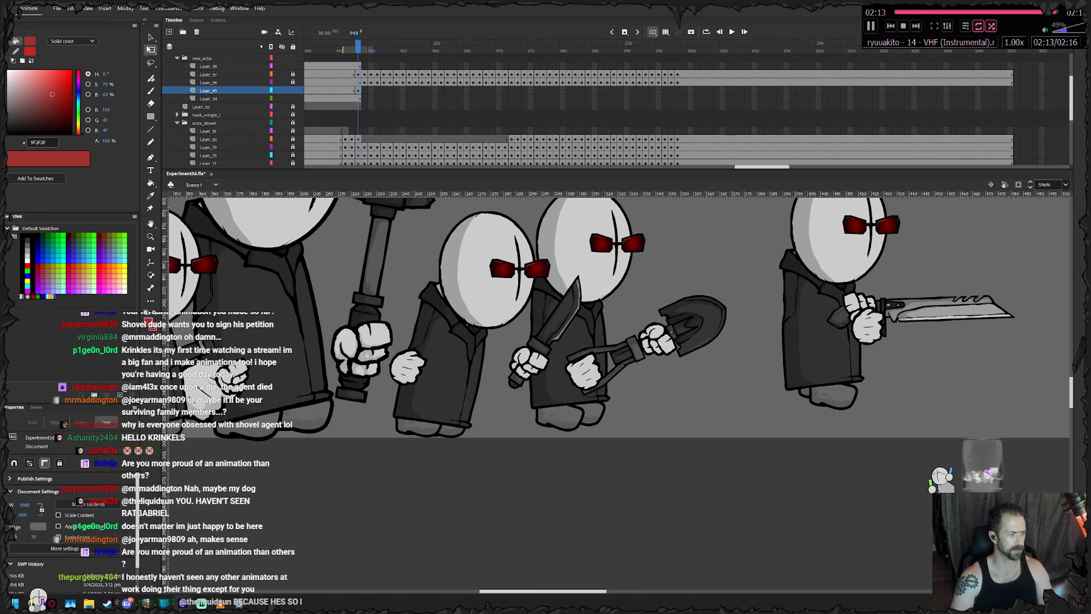
click(419, 429)
key(Right)
key(Right)
click(479, 402)
click(456, 431)
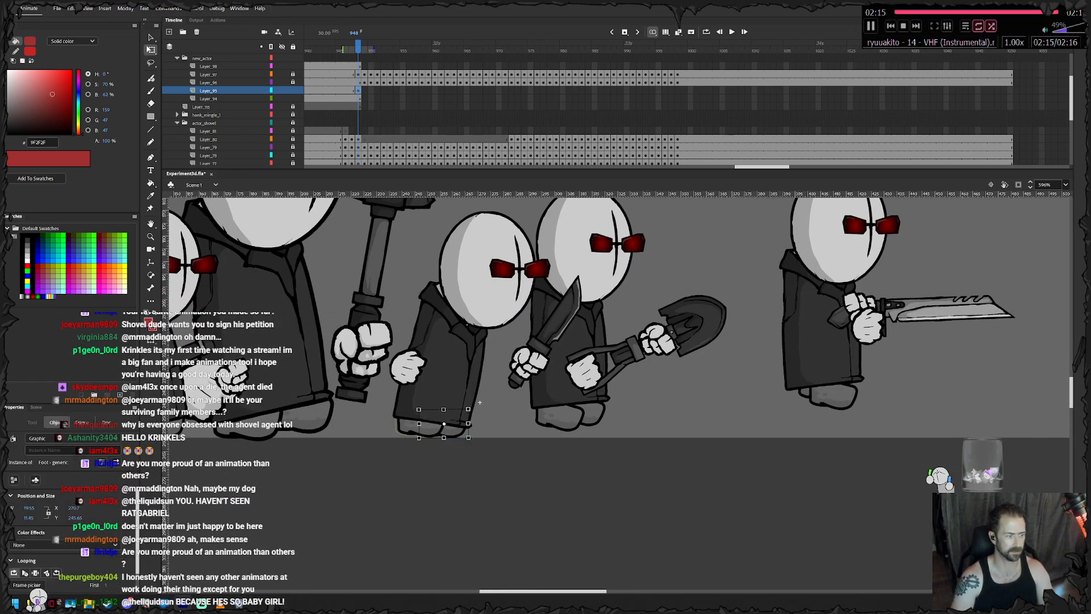
click(480, 402)
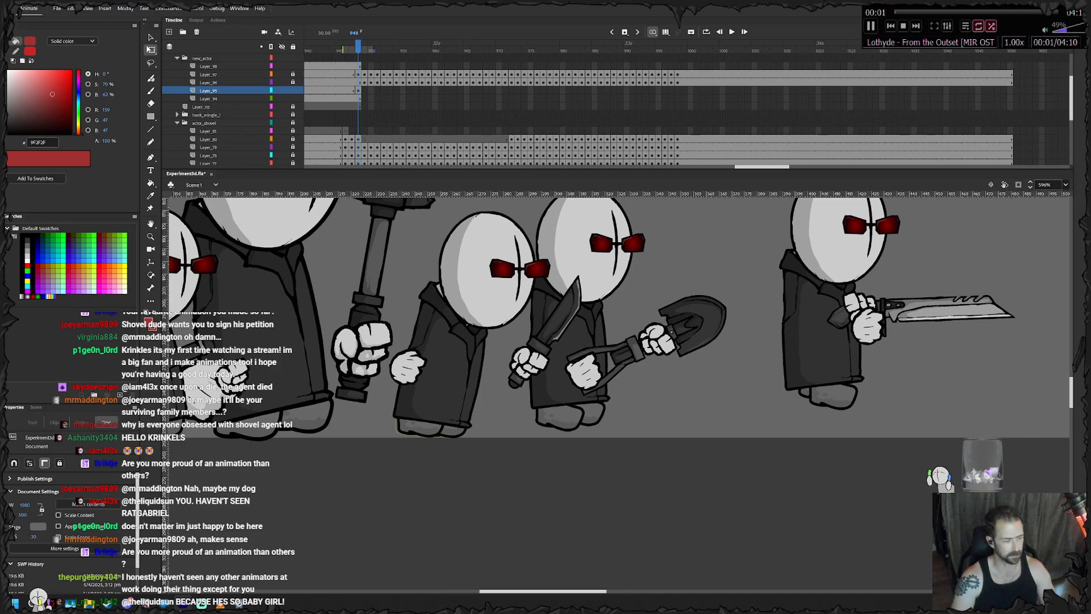
- Return to frame 948 on the feet layer and nudge the rear foot slightly forward and down
key(Home)
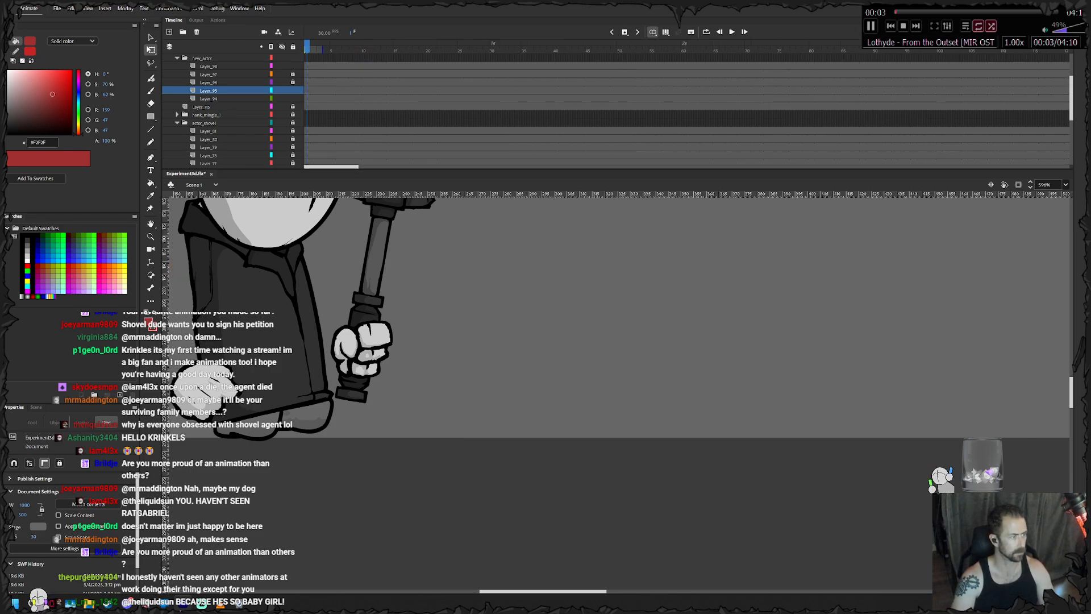
drag(332, 166, 757, 166)
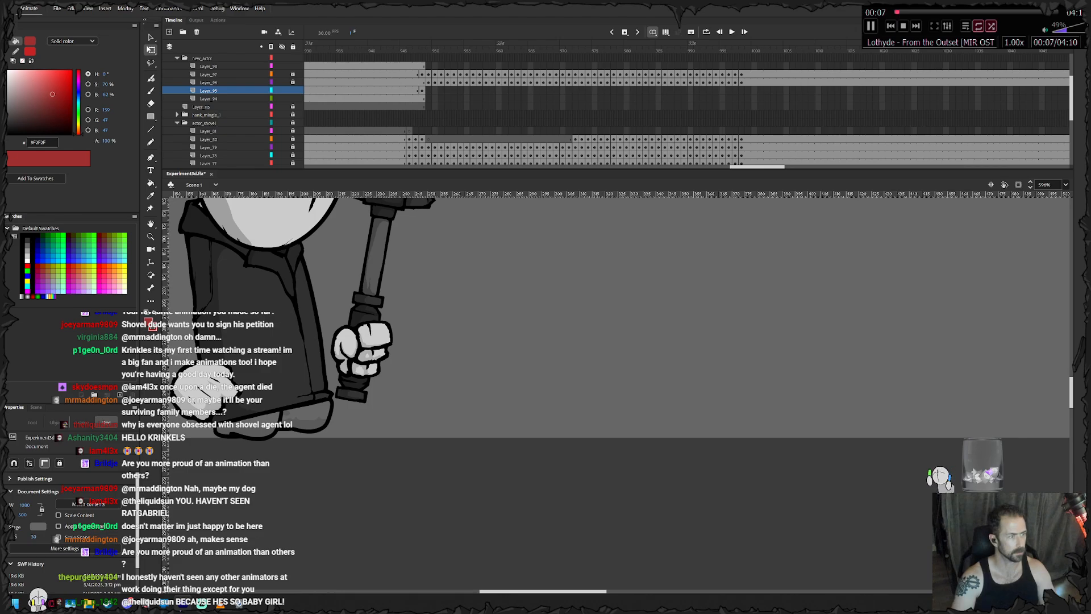
click(422, 90)
click(481, 403)
click(422, 430)
key(Right)
key(Right)
key(Right)
key(Right)
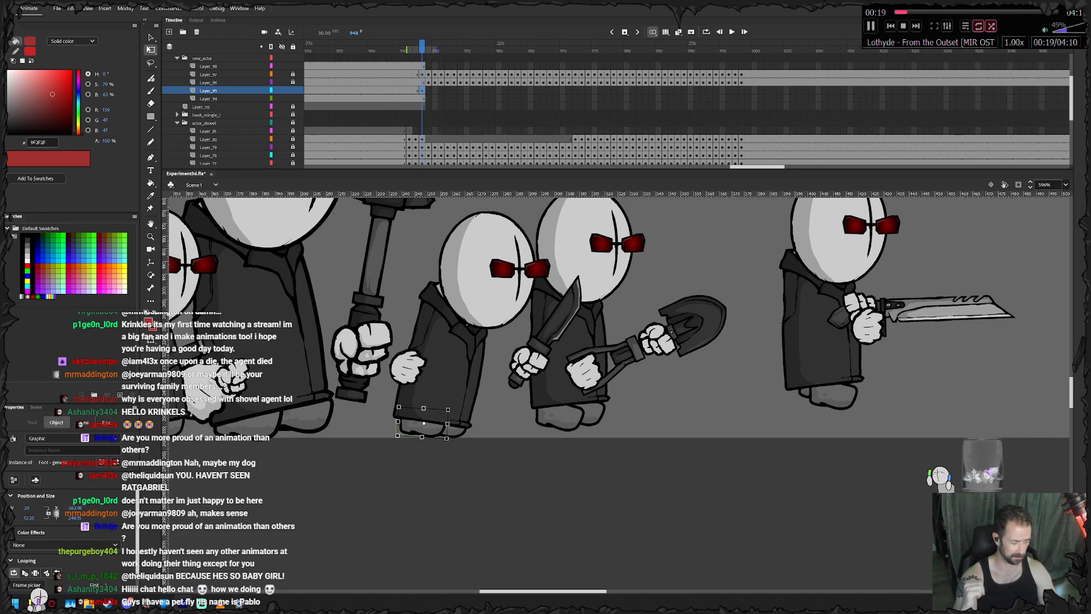
key(Right)
key(Down)
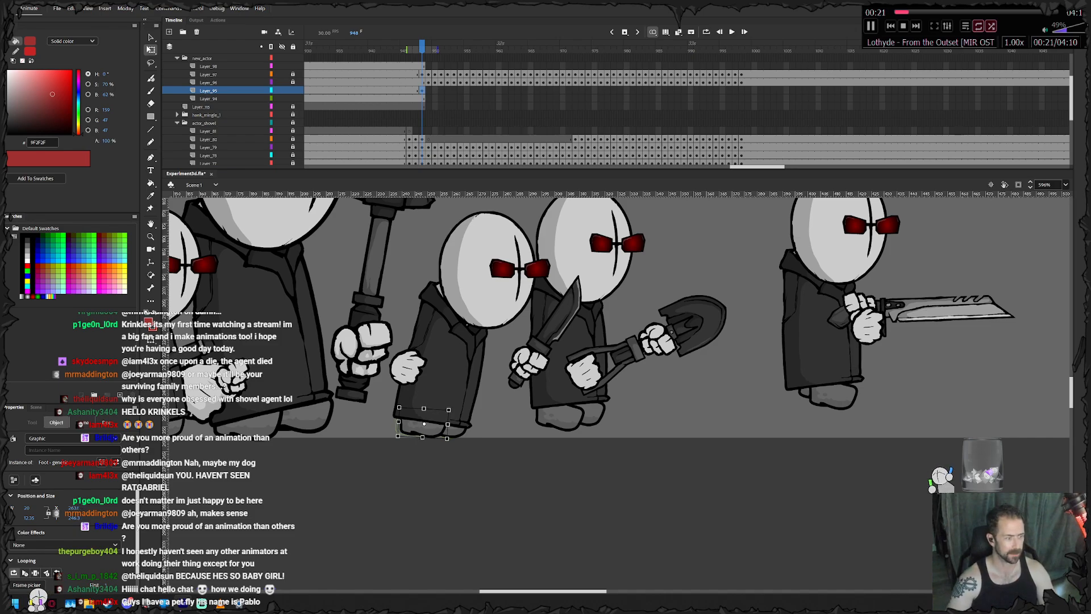
key(Escape)
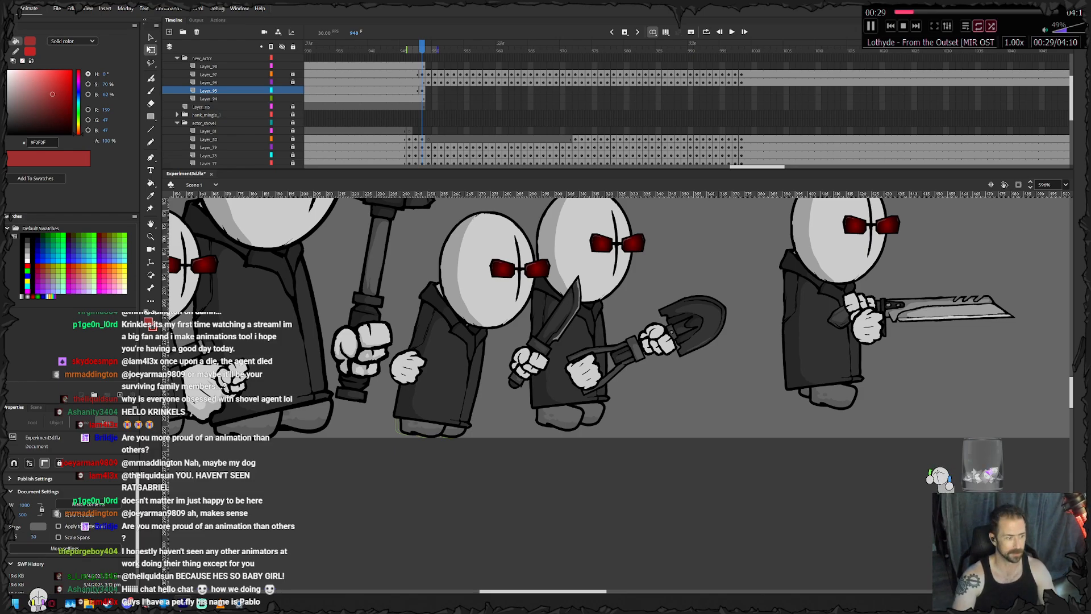
- Rotate the rear foot slightly at frame 948 and lower it toward the ground line
click(419, 430)
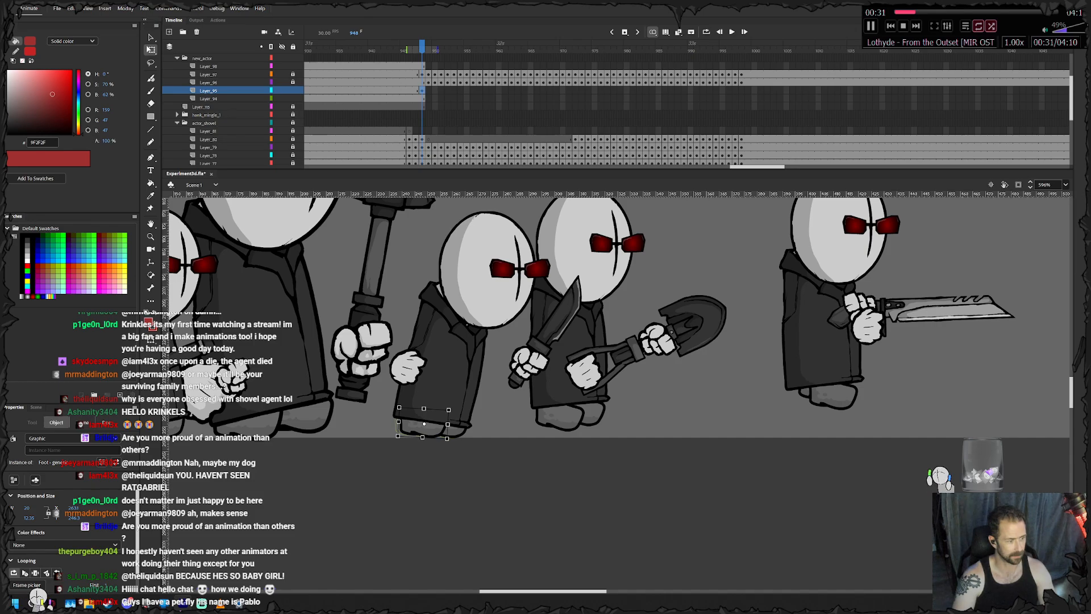
drag(449, 440, 452, 437)
key(Down)
key(Down)
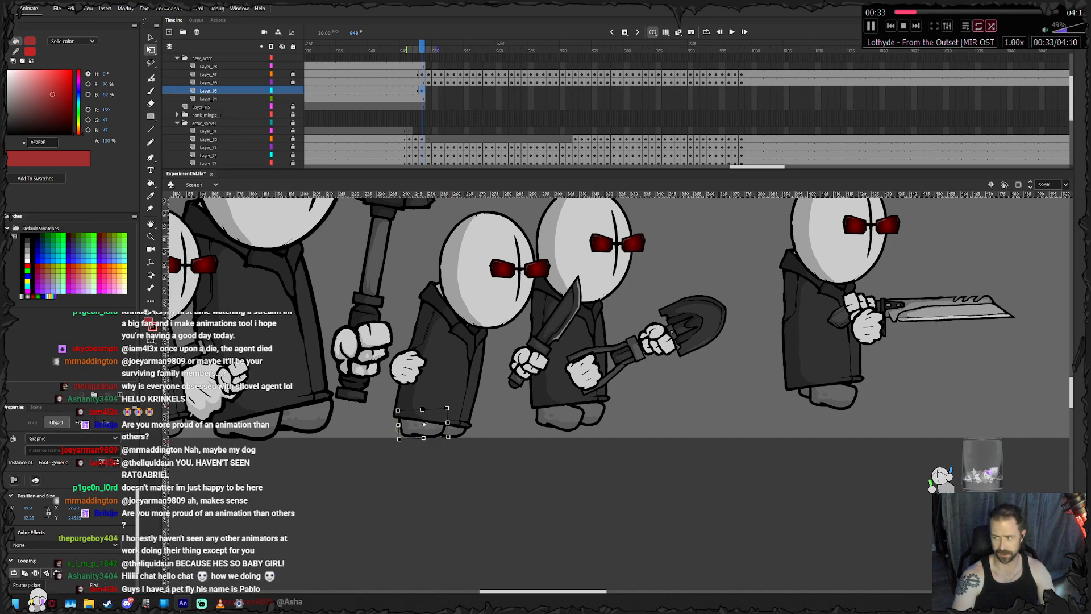
key(Escape)
- Keyframe the feet at frames 949 and 950, raising them with the body and tilting the rear foot
key(.)
click(440, 425)
key(.)
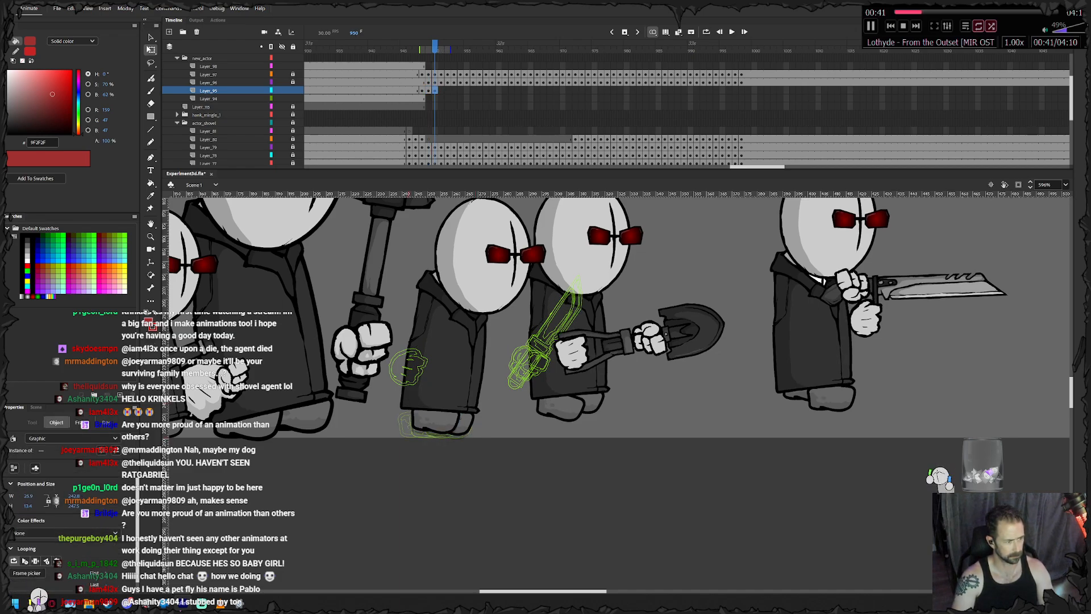
key(Escape)
click(437, 423)
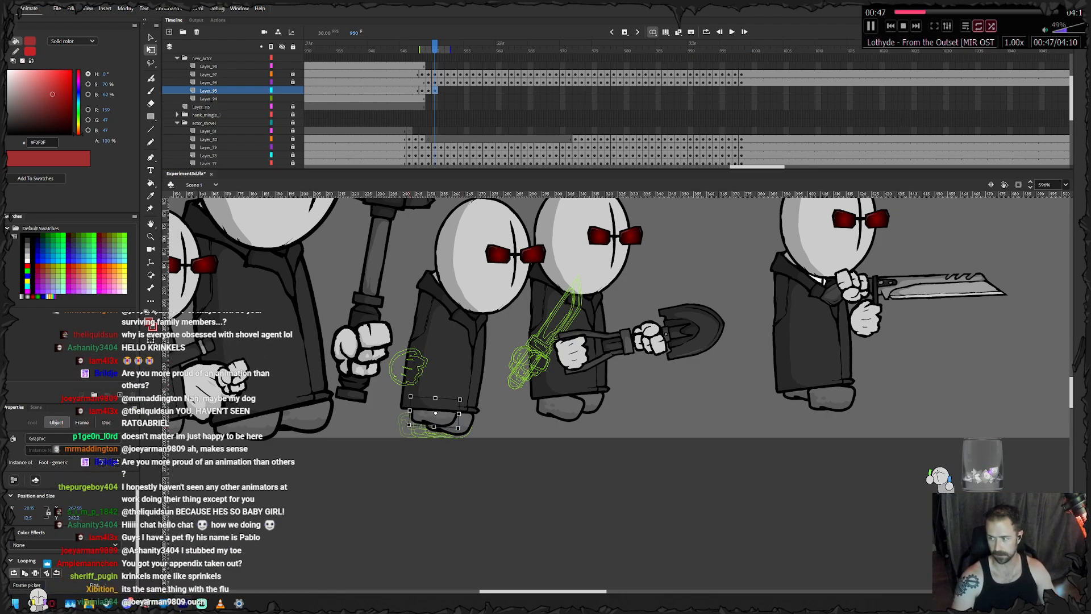
- Keyframe the feet at frames 951 and 952, adjusting each foot's tilt and lifting both under the rising coat
key(period)
key(Delete)
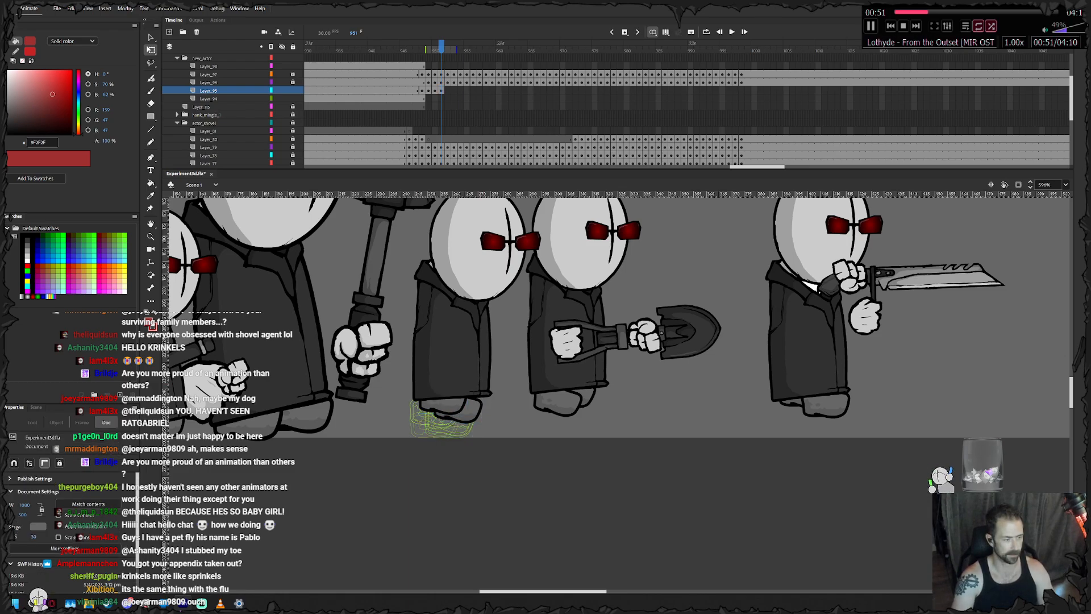
drag(461, 409, 466, 406)
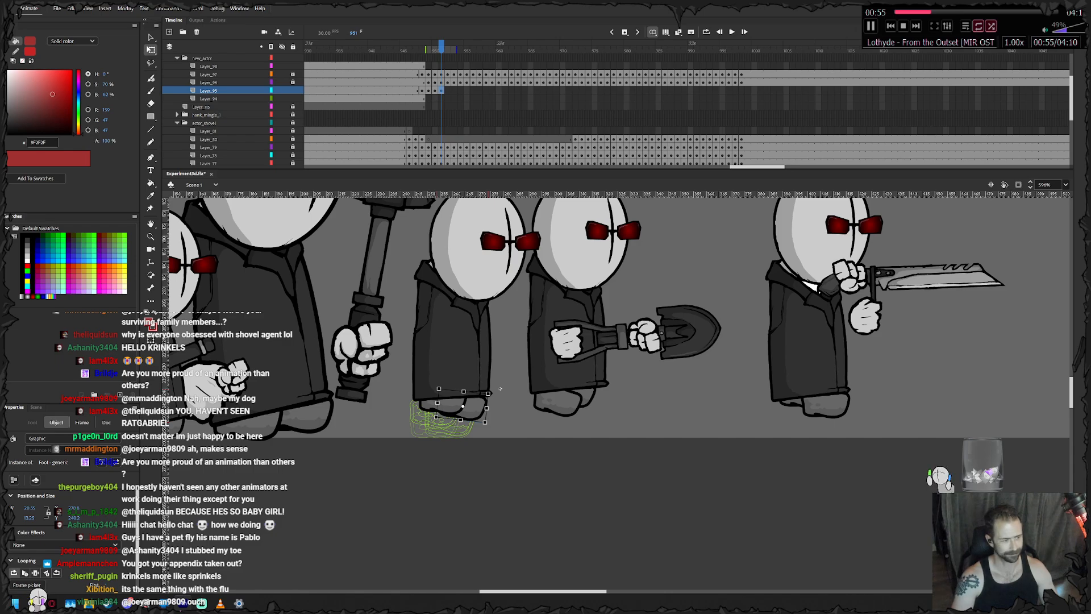
key(period)
mouse_move(455, 405)
mouse_down()
mouse_move(457, 393)
mouse_move(469, 410)
mouse_up()
click(500, 404)
click(446, 395)
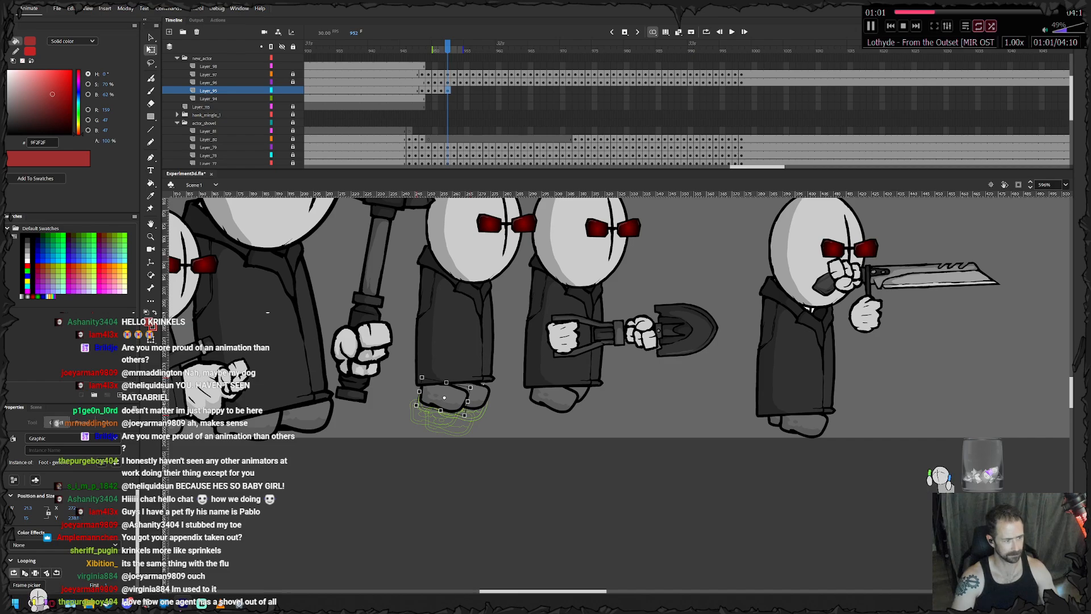
drag(480, 397, 530, 351)
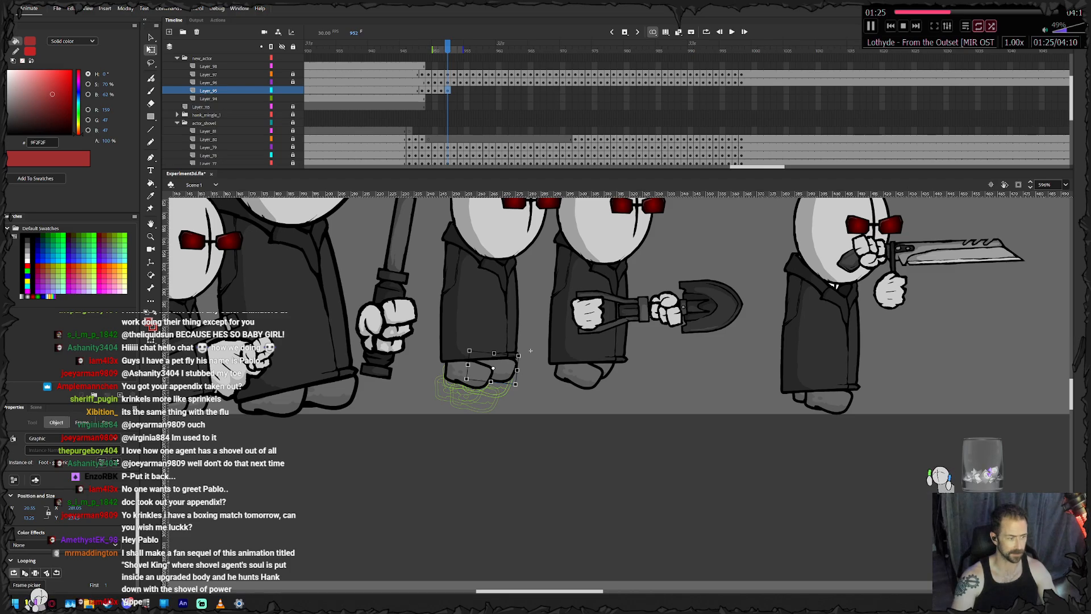
- Keyframe the feet at frames 953 and 954, moving them up and forward with the rear foot tilted
key(period)
click(523, 347)
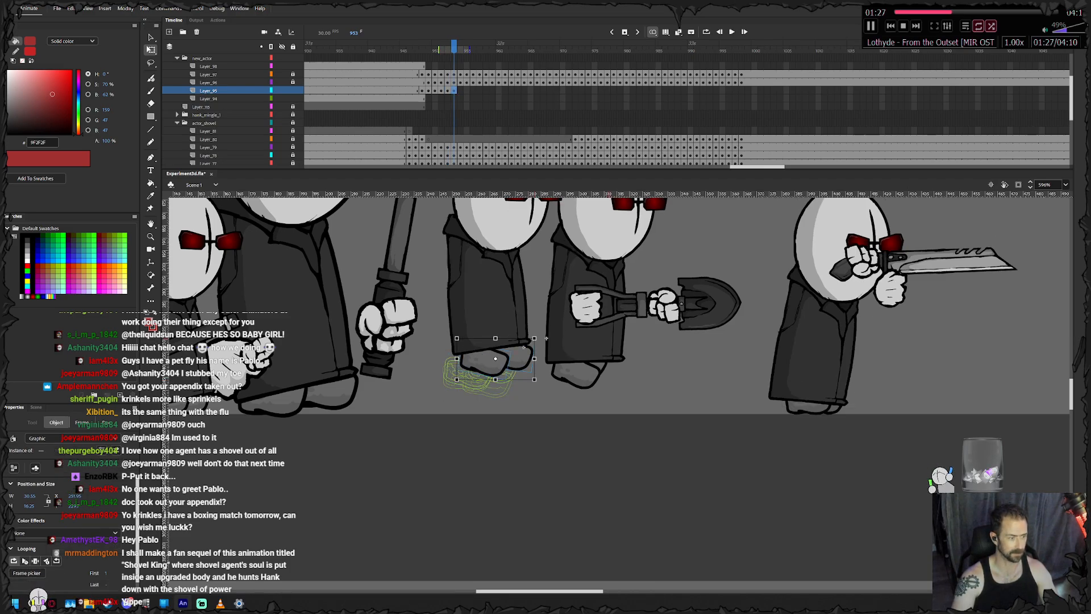
key(Escape)
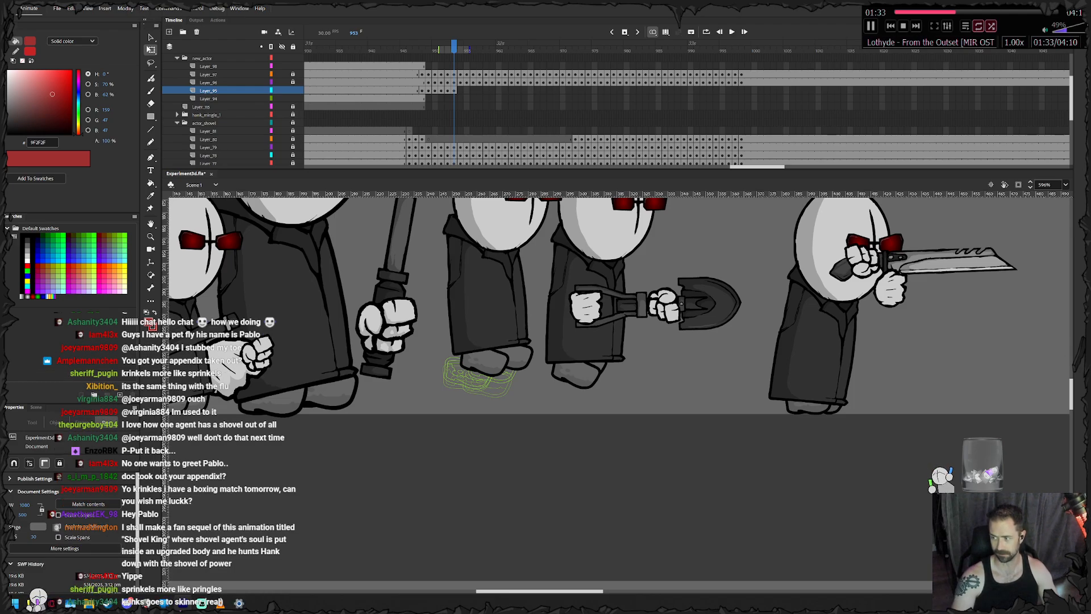
drag(484, 363, 490, 359)
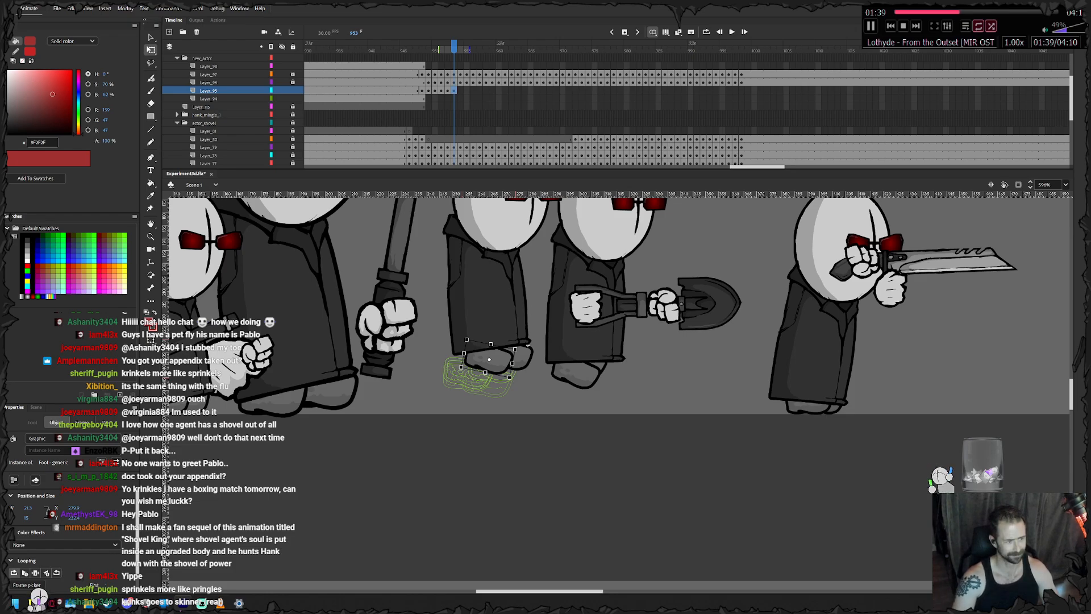
key(F6)
drag(490, 359, 494, 350)
key(Escape)
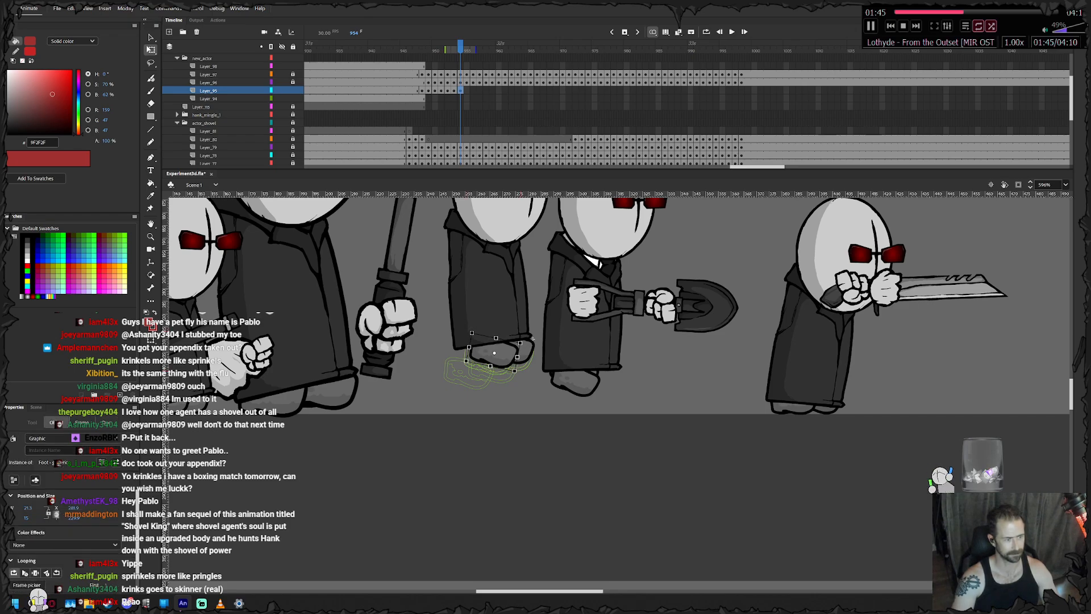
- Keyframe the feet from frame 955 through 958, carrying the raised feet forward beneath the coat
key(F6)
drag(494, 350, 508, 357)
key(Escape)
key(F6)
key(F6)
key(F6)
key(Escape)
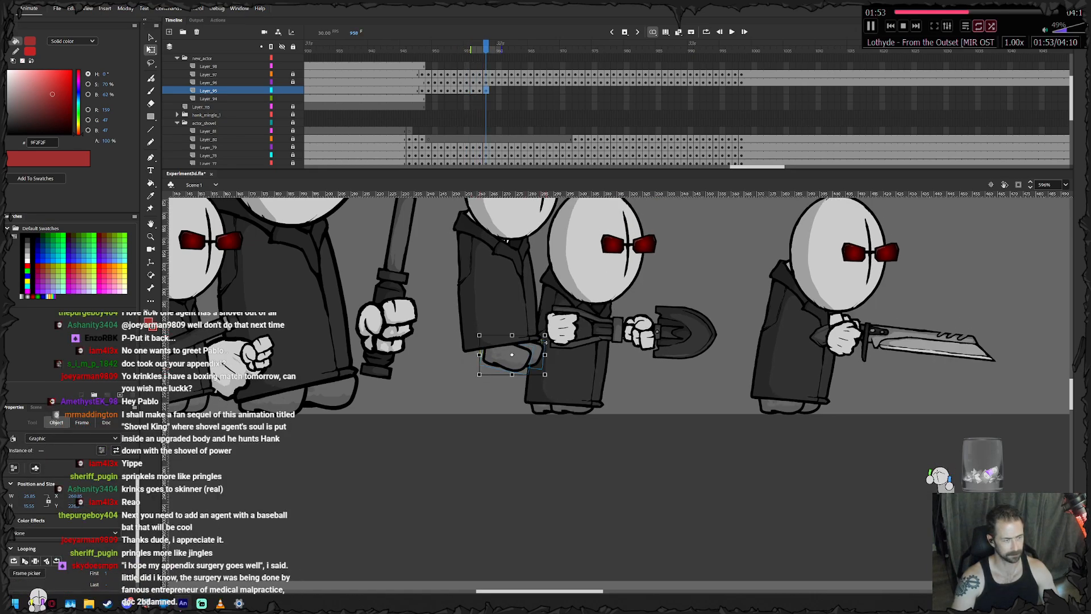
- Keyframe the feet at frames 959 and 960, lowering them as the body descends
key(F6)
mouse_move(507, 357)
mouse_down()
mouse_move(503, 367)
mouse_move(525, 349)
mouse_up()
key(Escape)
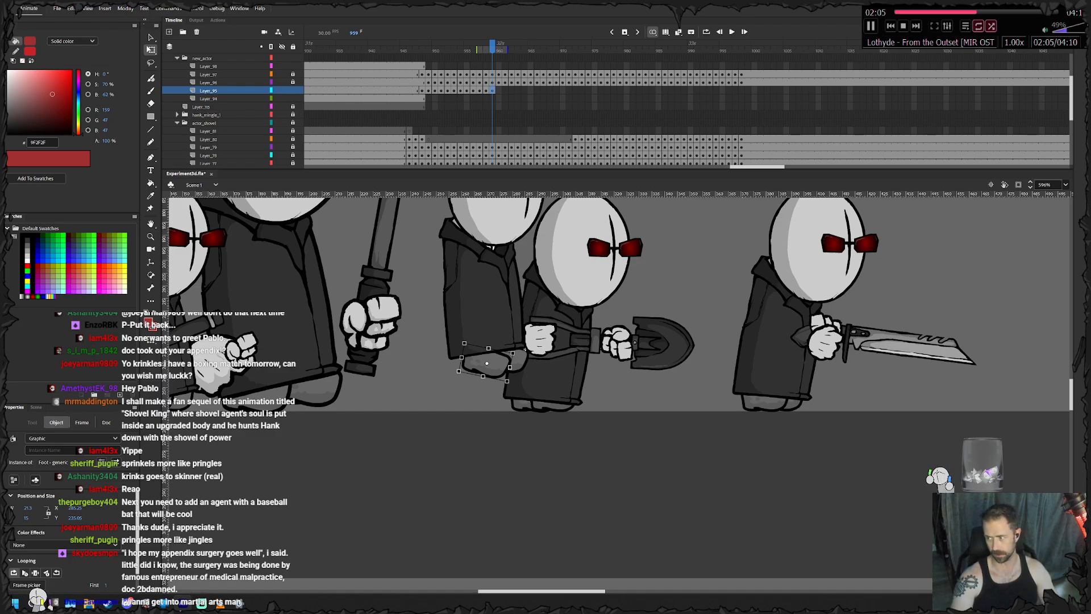
key(.)
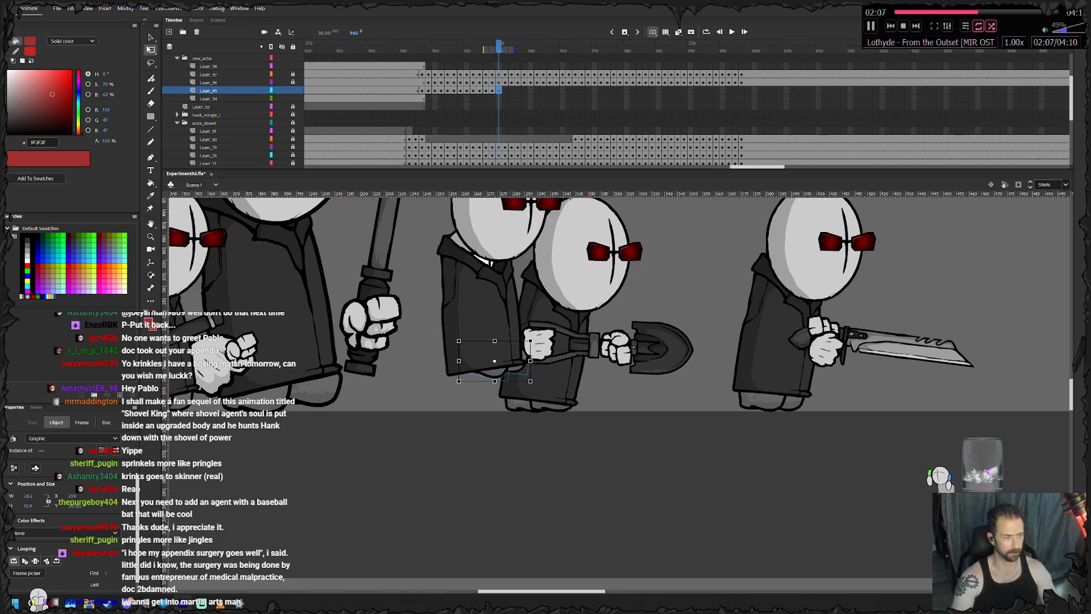
click(480, 438)
click(485, 379)
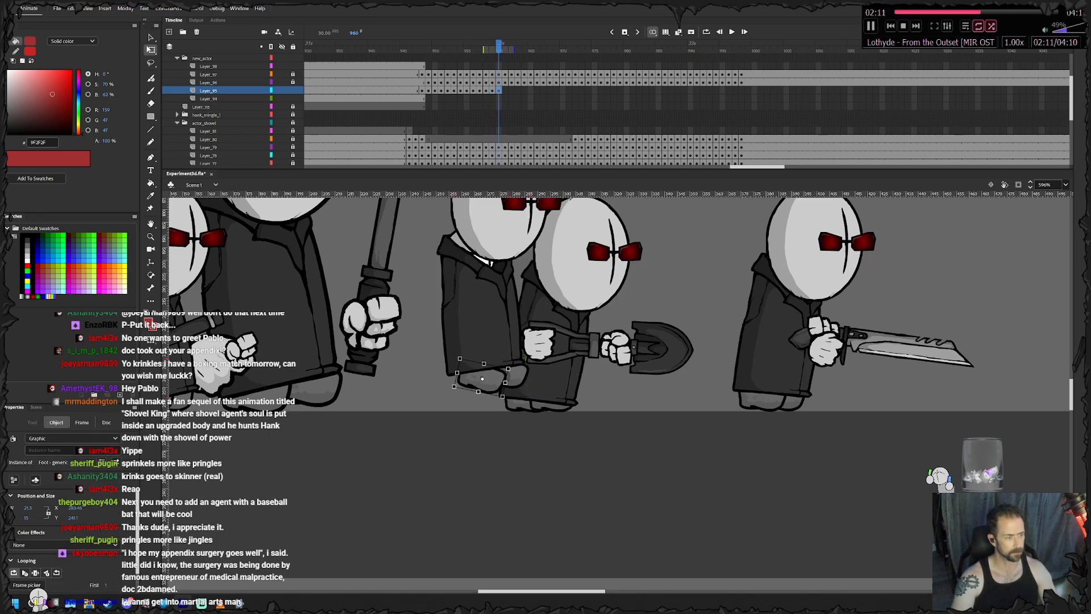
- Add a feet keyframe at frame 961 and move both feet down to the ground beneath the coat
key(.)
drag(511, 376, 536, 371)
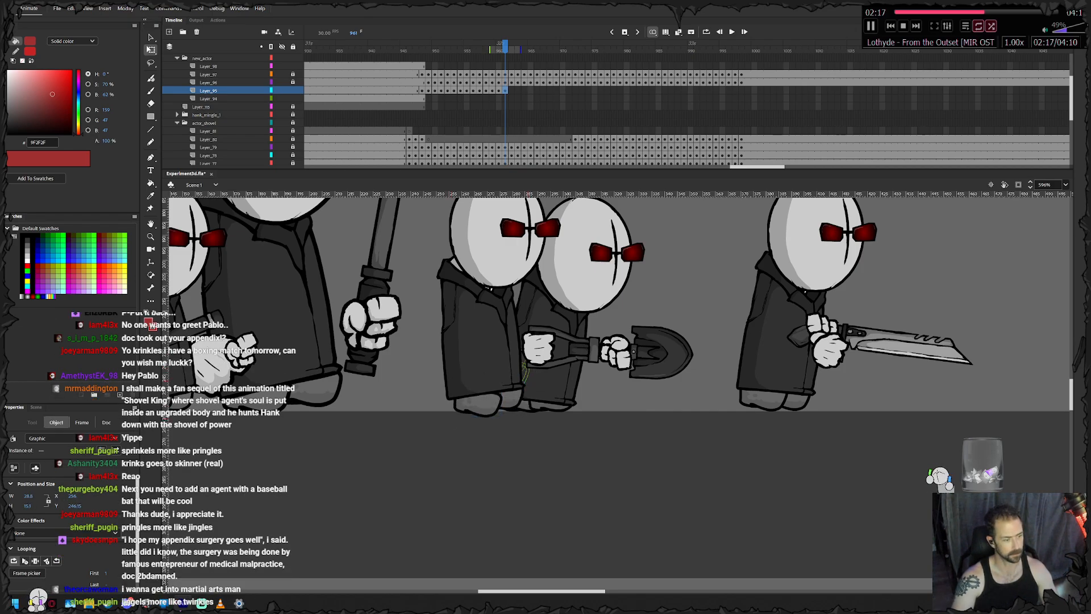
key(Down)
key(Down)
key(Left)
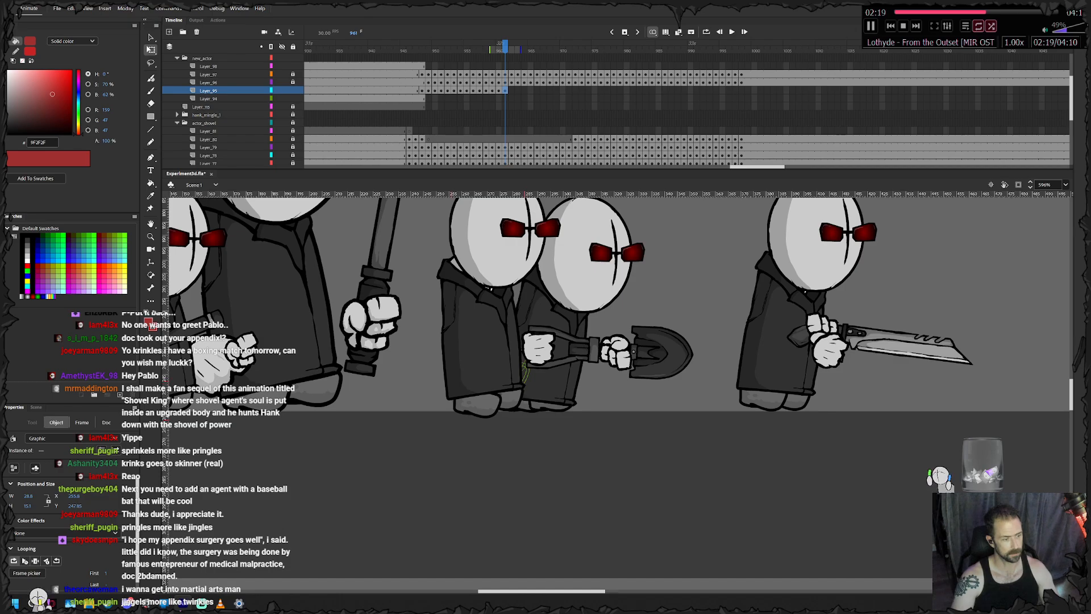
click(526, 446)
- Rotate the rear foot level at frame 961 and raise it to rest on the ground line
click(476, 406)
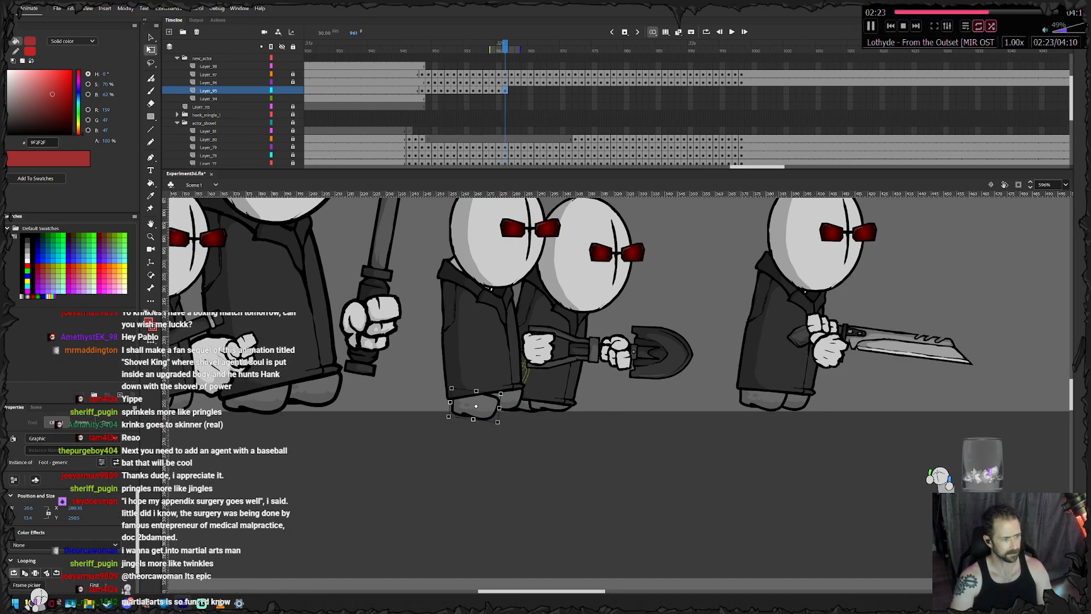
drag(500, 424, 503, 413)
key(Up)
key(Up)
key(Up)
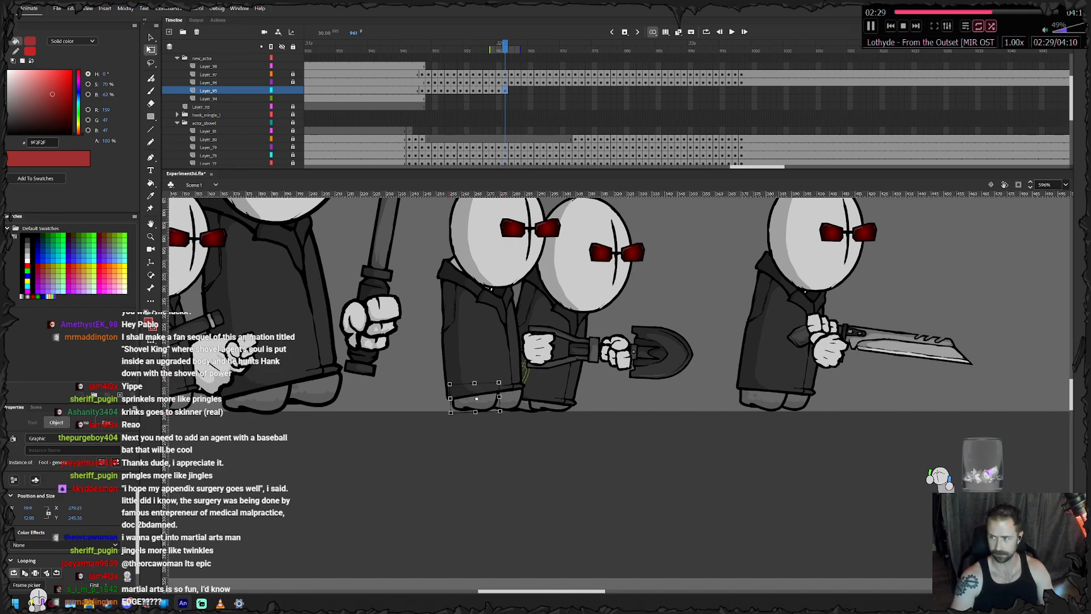
- Keyframe the planted feet at frame 962, align the front foot with the ground, and add a keyframe at frame 963
key(period)
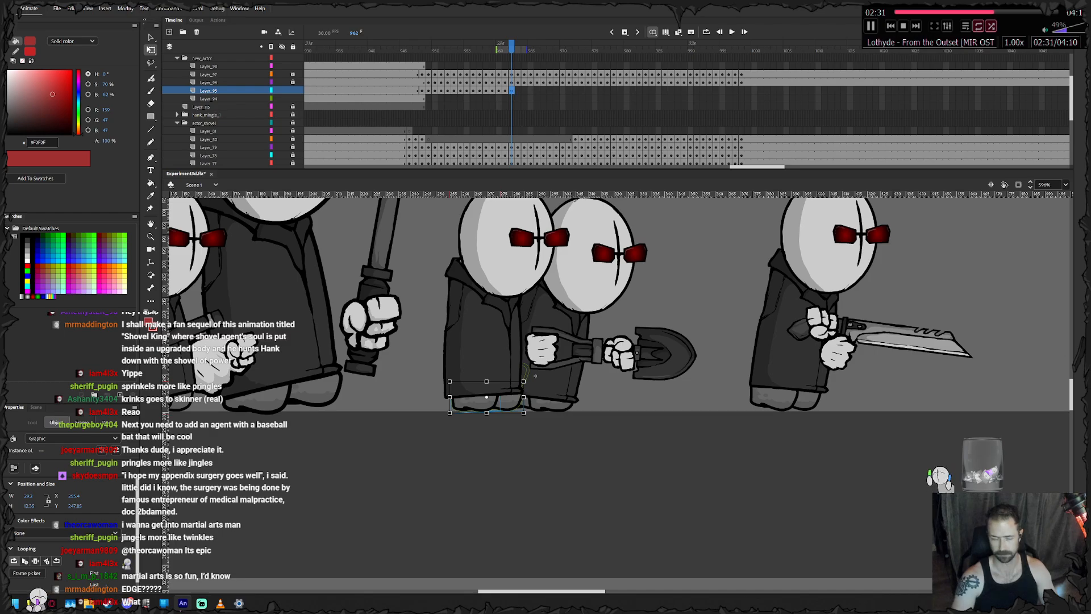
click(482, 400)
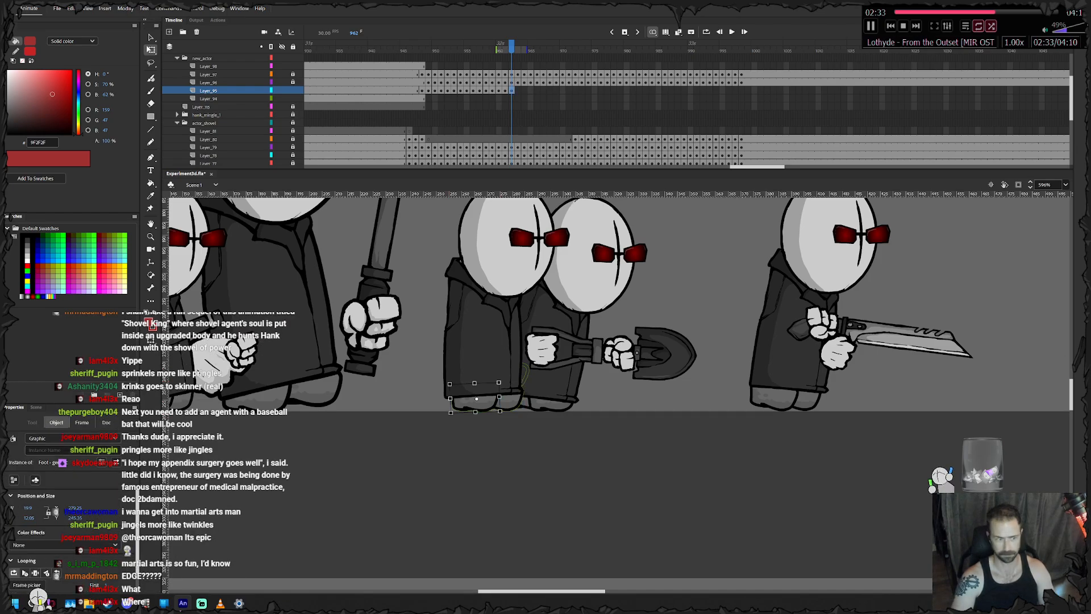
click(511, 402)
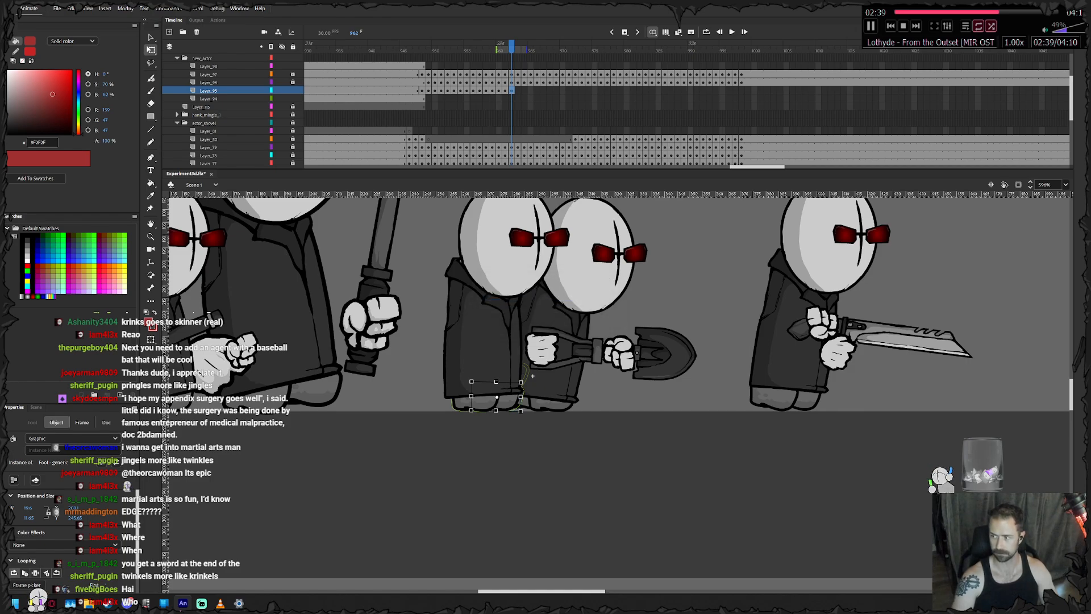
drag(532, 375, 486, 391)
key(F6)
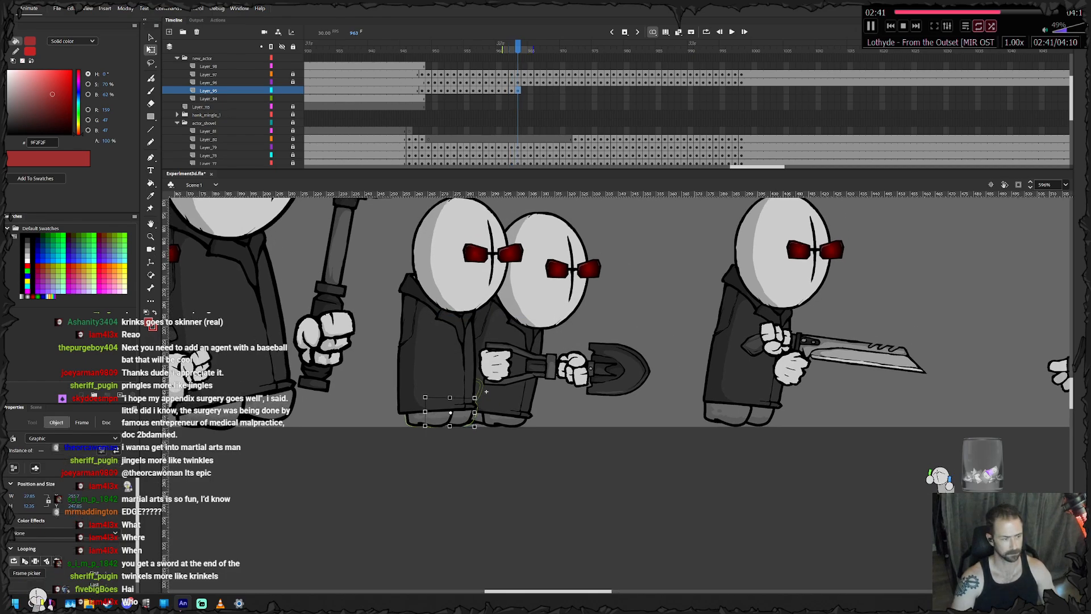
- Shift the rear agent's trailing foot slightly forward at frames 963 and 964, adding feet keyframes through frame 965
click(485, 392)
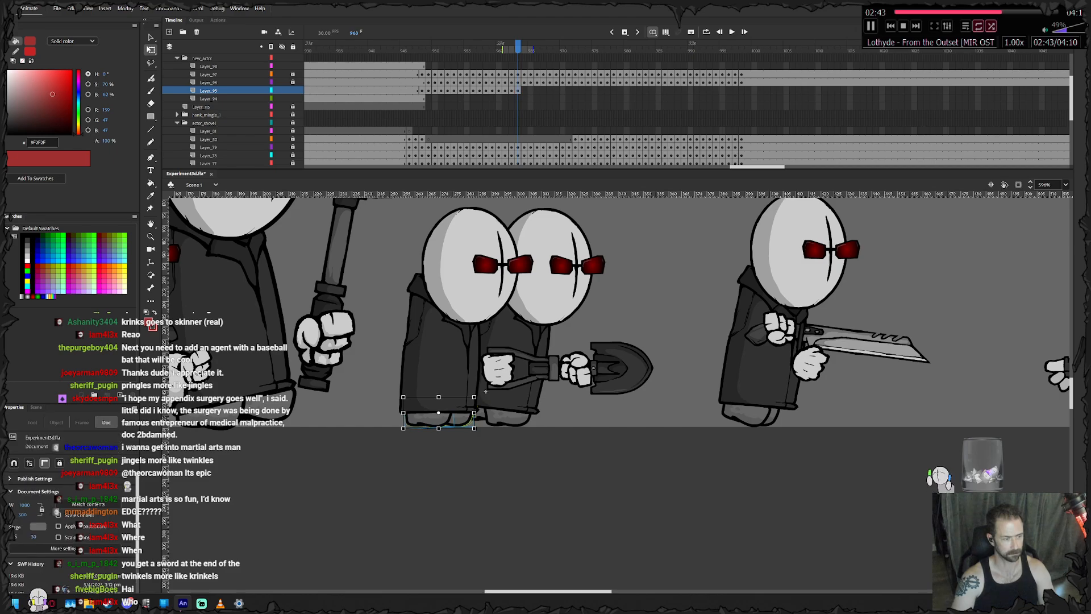
drag(429, 420, 434, 420)
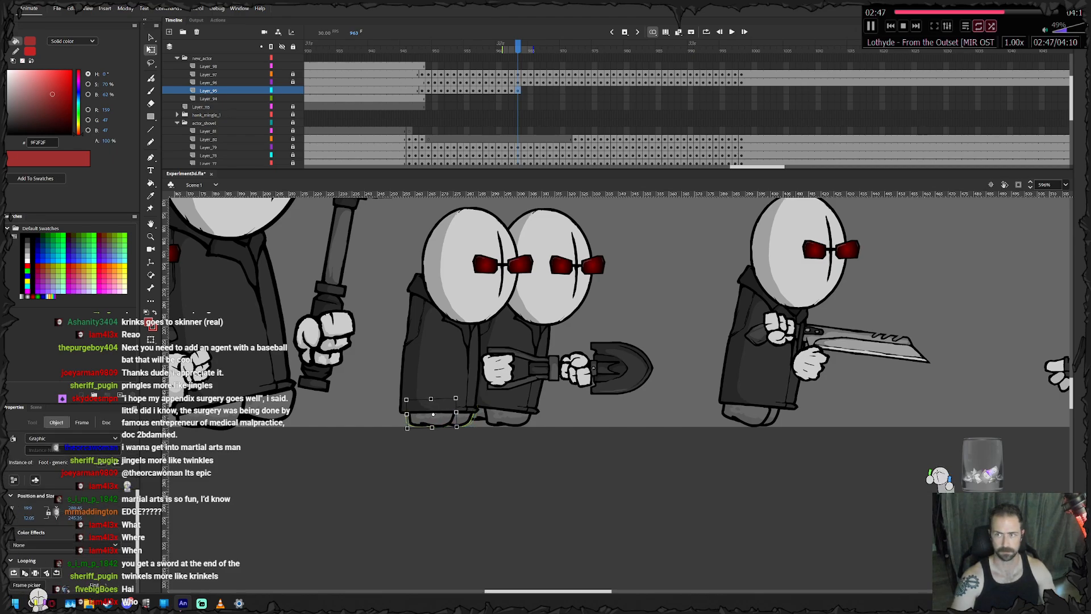
key(F6)
drag(434, 420, 437, 419)
key(F6)
- Nudge the feet forward under the coat at frames 965 and 966, adding feet keyframes at frames 966 and 967
key(Right)
key(Right)
key(Right)
key(Right)
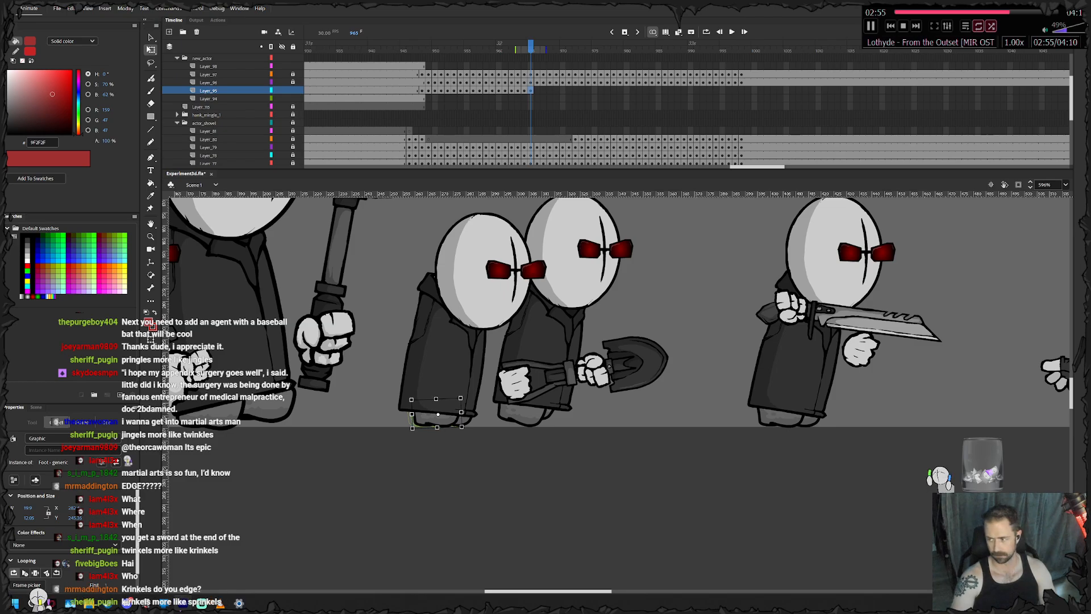
key(F6)
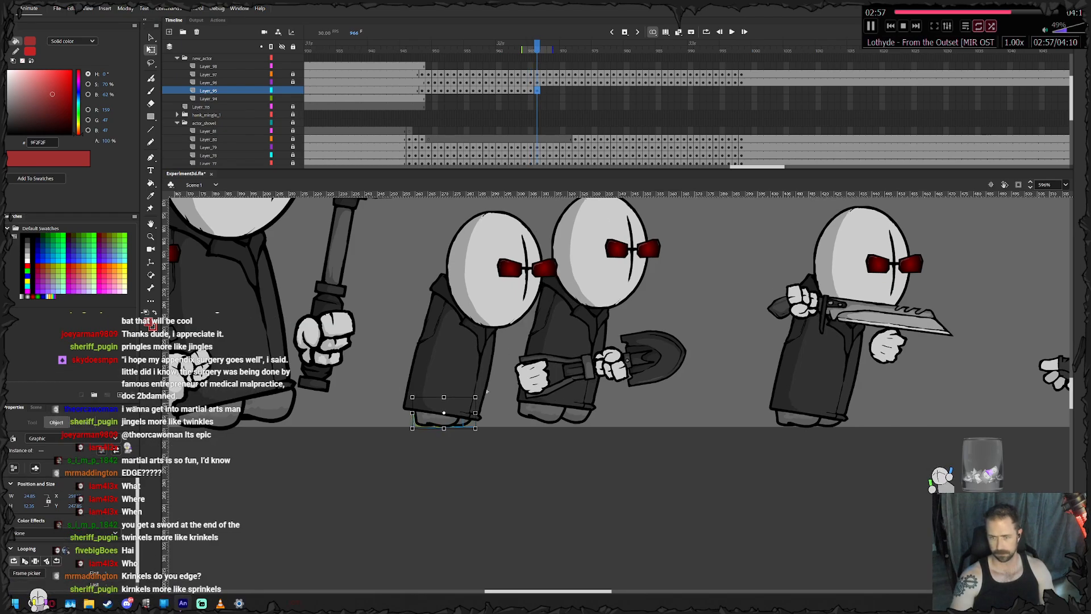
key(Right)
key(Right)
key(Right)
click(489, 391)
click(441, 421)
key(Right)
key(F6)
- Advance the feet with the coat at frames 967 and 968, adding feet keyframes at frames 968 and 969
key(shift+Right)
key(Left)
key(Right)
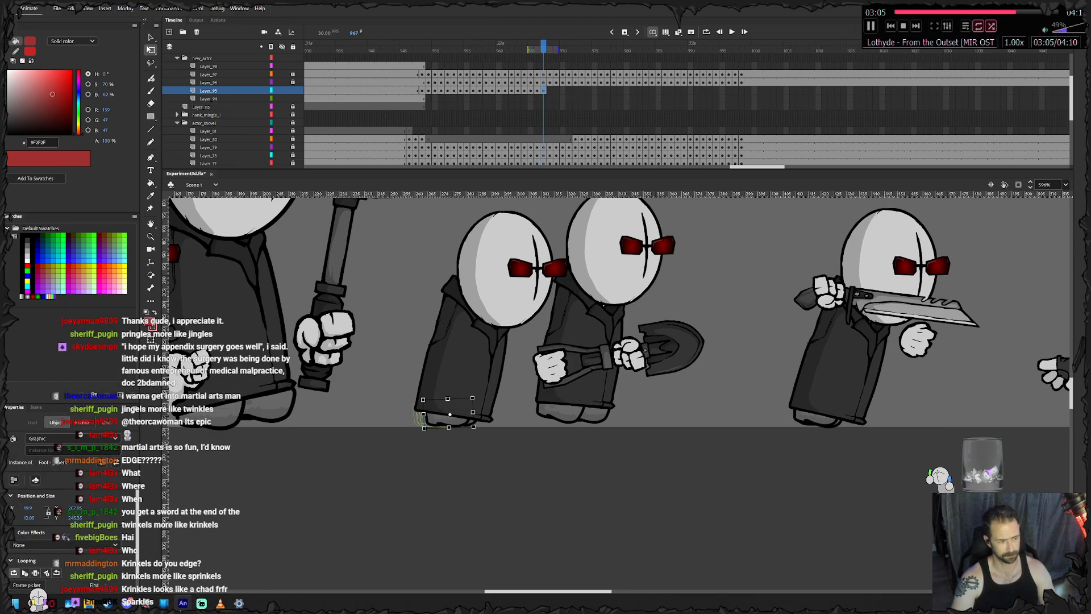
key(F6)
key(shift+Right)
key(shift+Right)
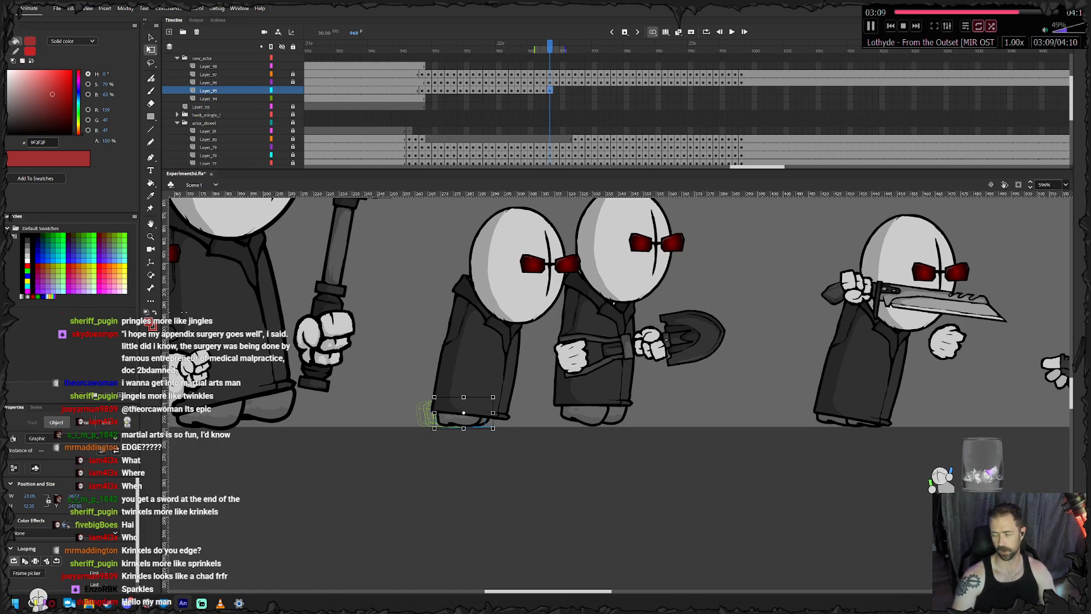
key(Escape)
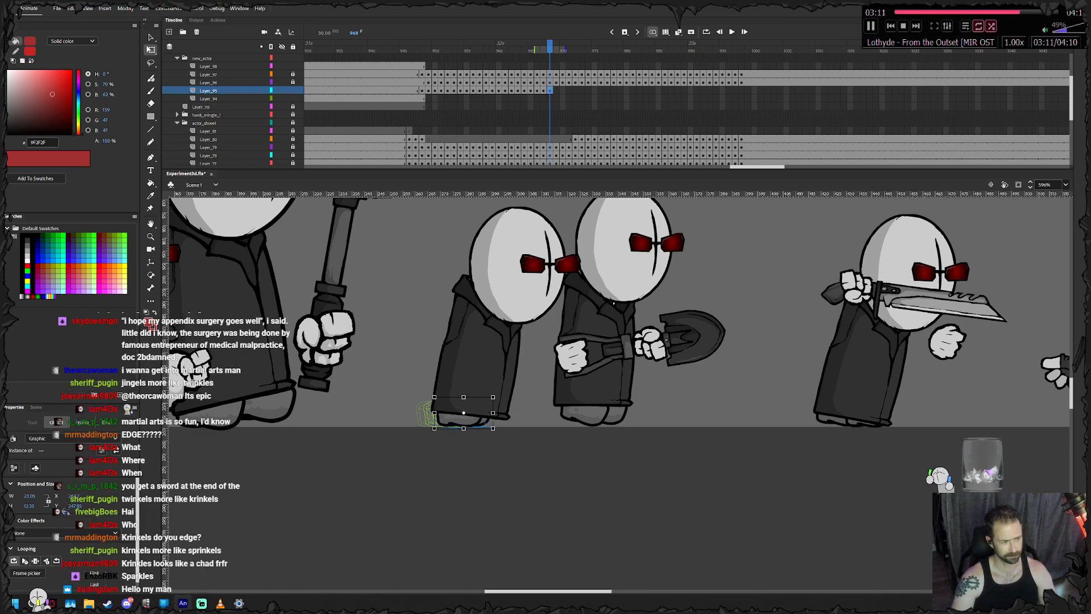
click(464, 421)
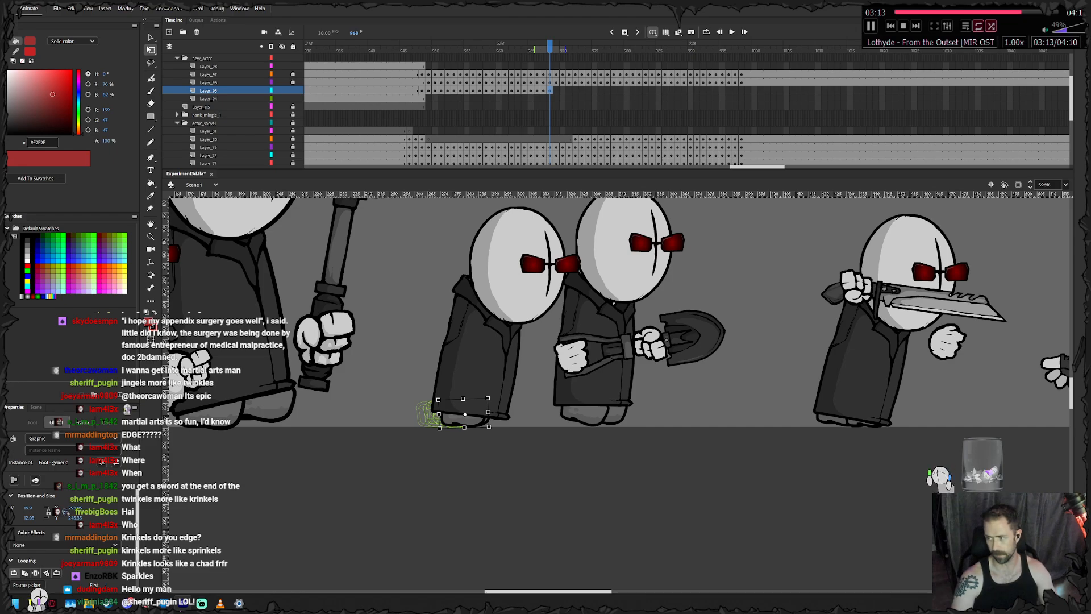
key(F6)
- Move the feet forward at frame 969, nudge one foot further ahead, and add a feet keyframe at frame 970
key(Right)
key(Escape)
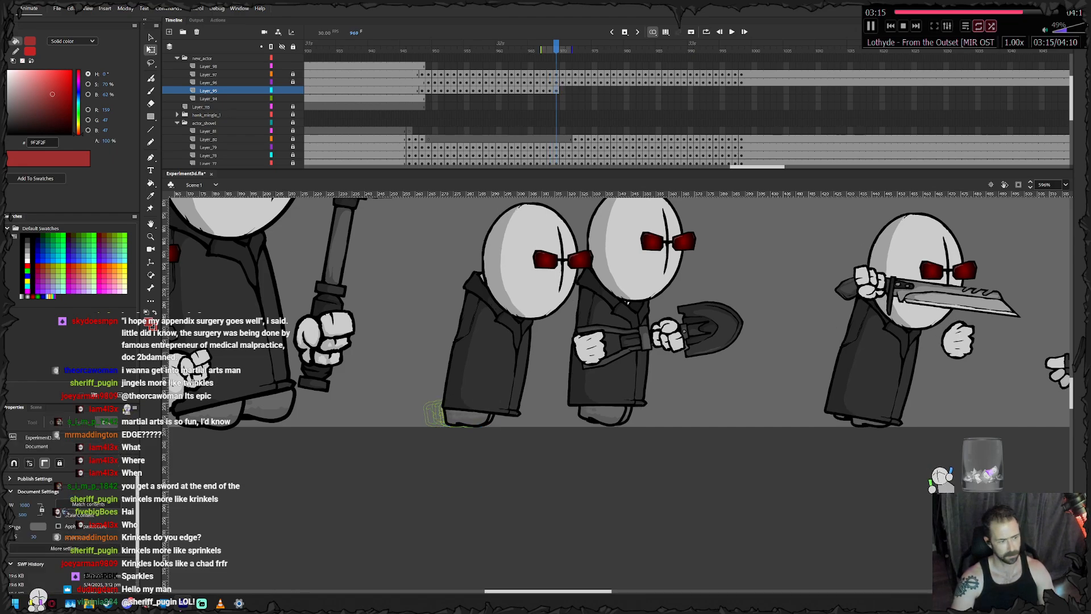
click(491, 419)
key(Right)
key(Right)
key(Right)
key(F6)
- Move both feet forward at frame 970, advance the front foot at frame 971, and add keyframes through frame 972
key(Right)
key(Right)
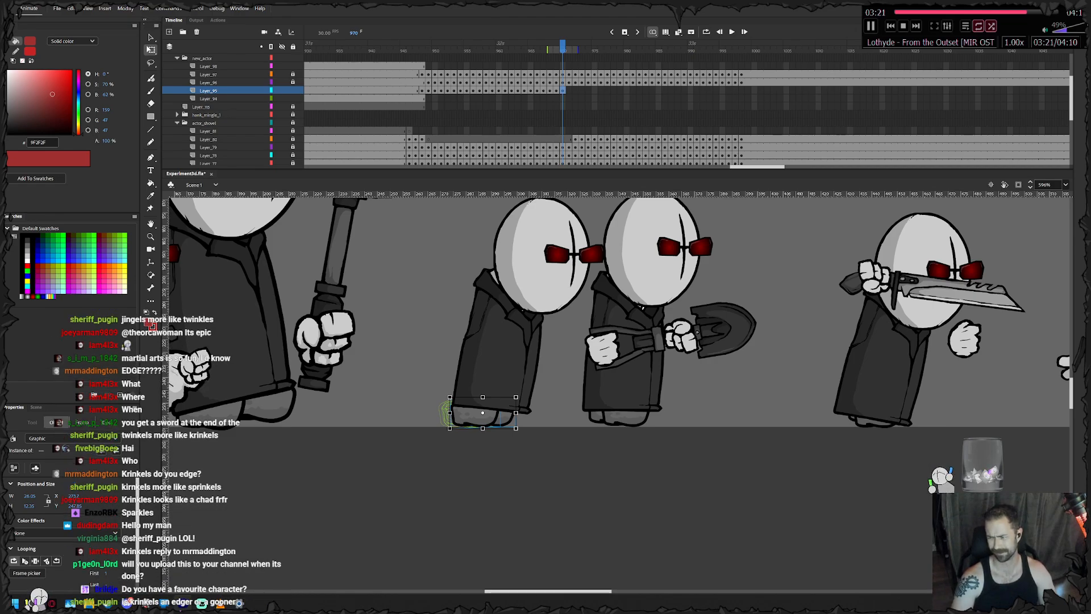
click(426, 363)
drag(427, 363, 599, 458)
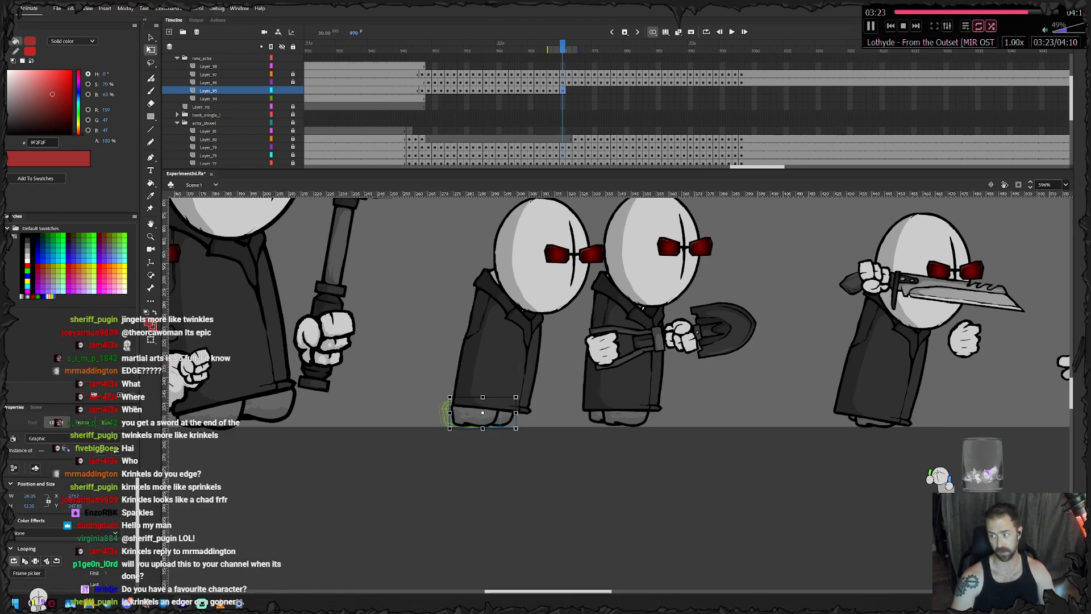
key(.)
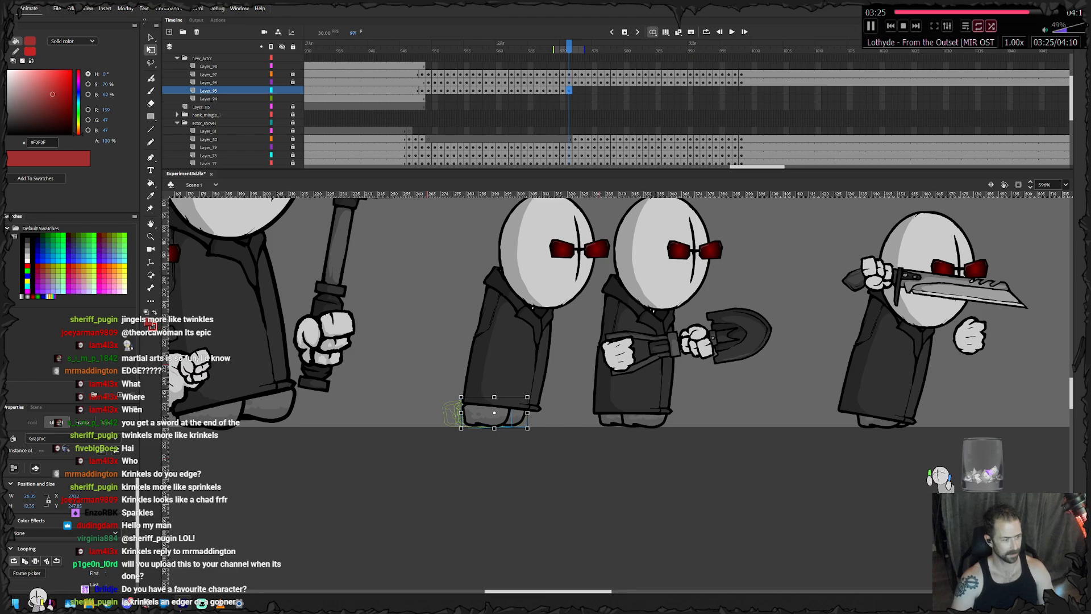
drag(519, 419, 528, 418)
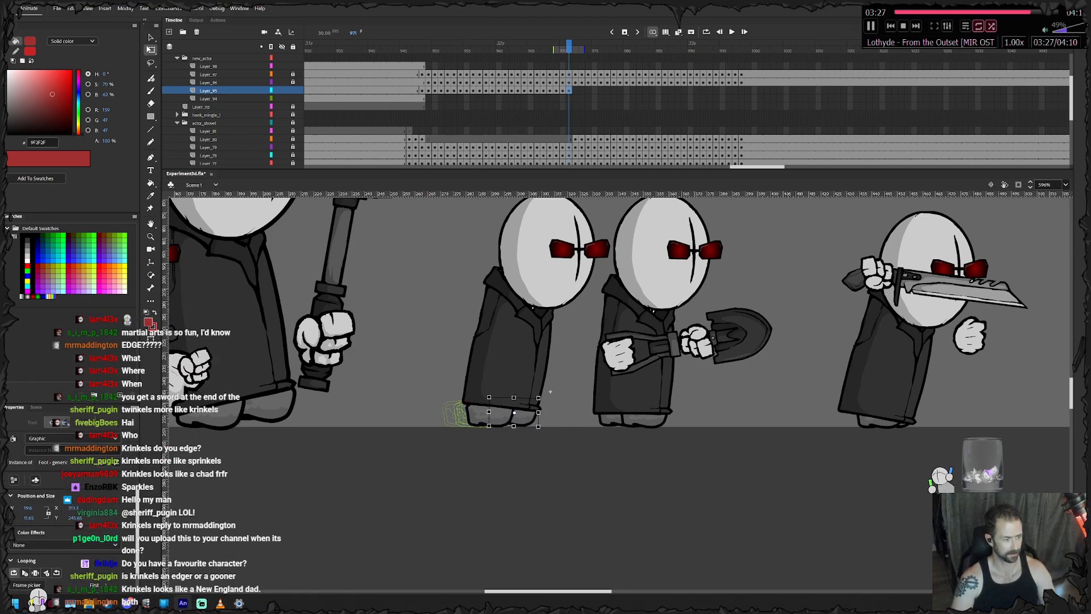
key(F6)
- Advance the feet at frame 972, tilt the front foot toe-down, and add a feet keyframe at frame 973
key(Right)
key(Right)
key(Right)
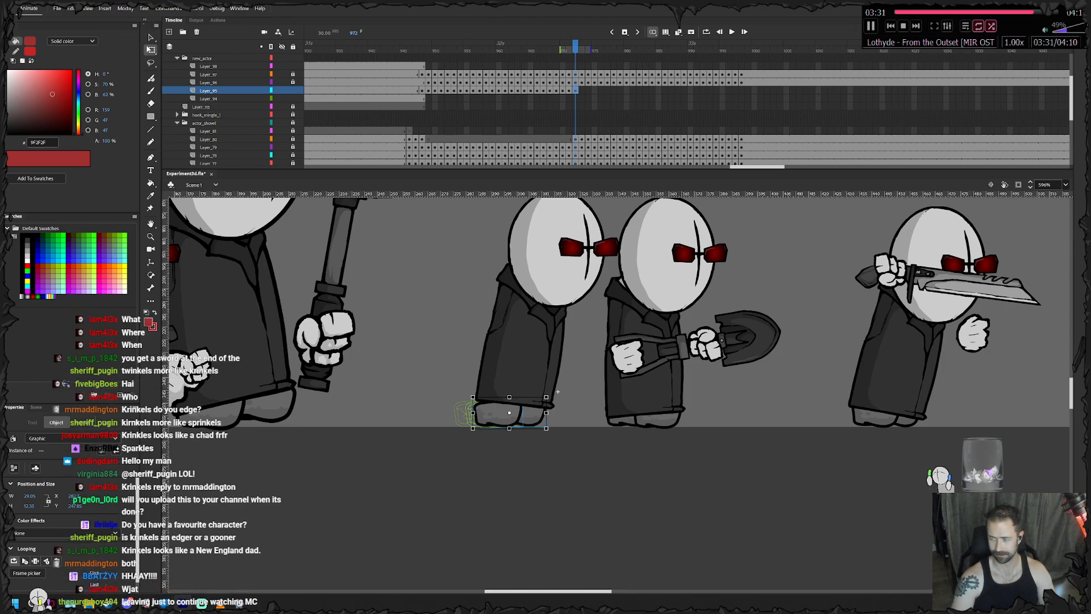
drag(550, 393, 553, 401)
key(Right)
click(568, 402)
click(535, 417)
key(Up)
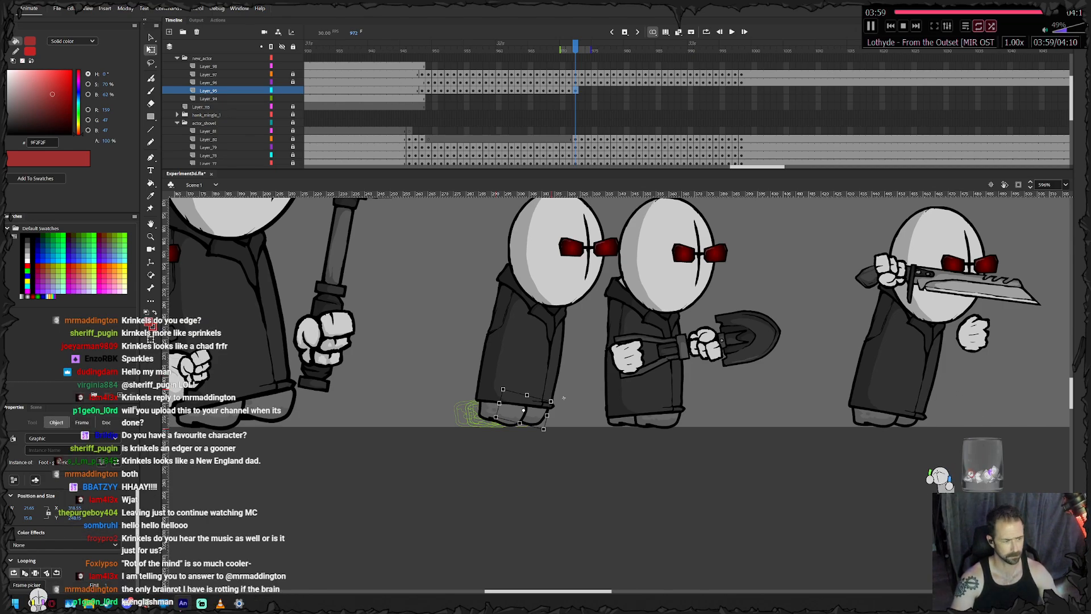
key(F6)
- Slide both feet forward at frame 973, nudge one foot further ahead, and add a feet keyframe at frame 974
key(shift+Right)
key(shift+Right)
key(shift+Right)
click(574, 398)
click(512, 413)
key(Right)
key(Right)
key(Right)
key(F6)
- Advance the tilted feet beneath the coat at frame 974 and add feet keyframes at frames 975 and 976
key(shift+Right)
key(shift+Right)
key(shift+Right)
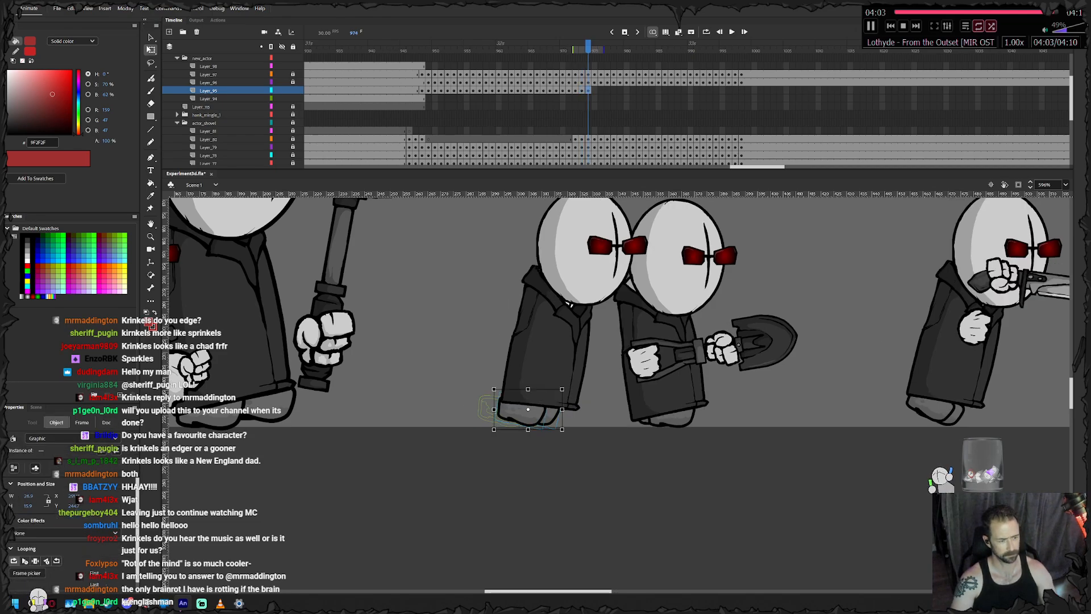
click(591, 406)
click(525, 414)
key(Right)
key(Right)
key(Right)
key(Right)
key(Right)
key(Right)
key(Right)
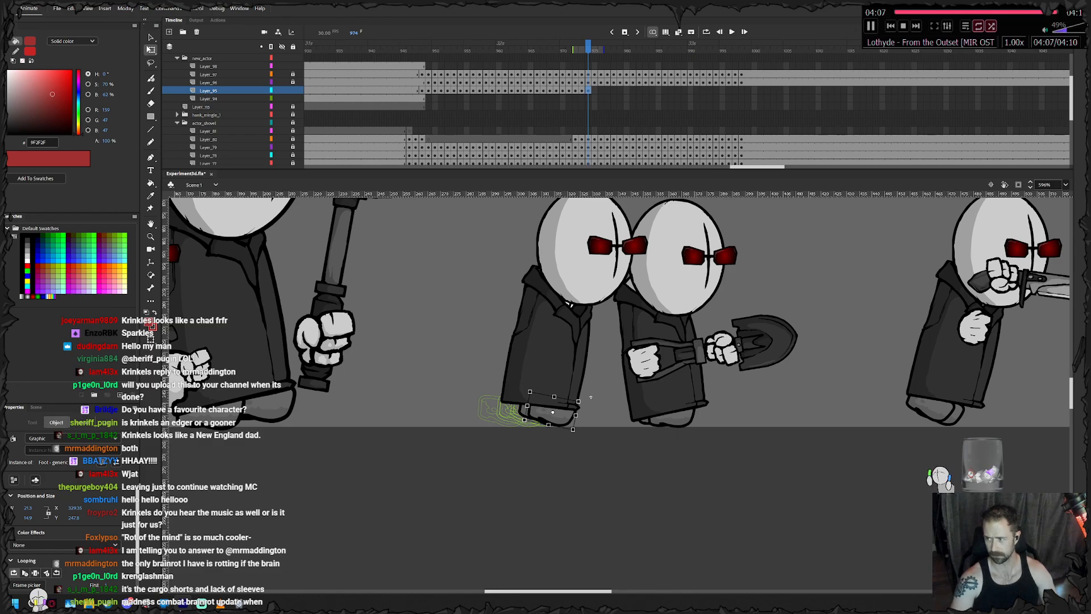
key(F6)
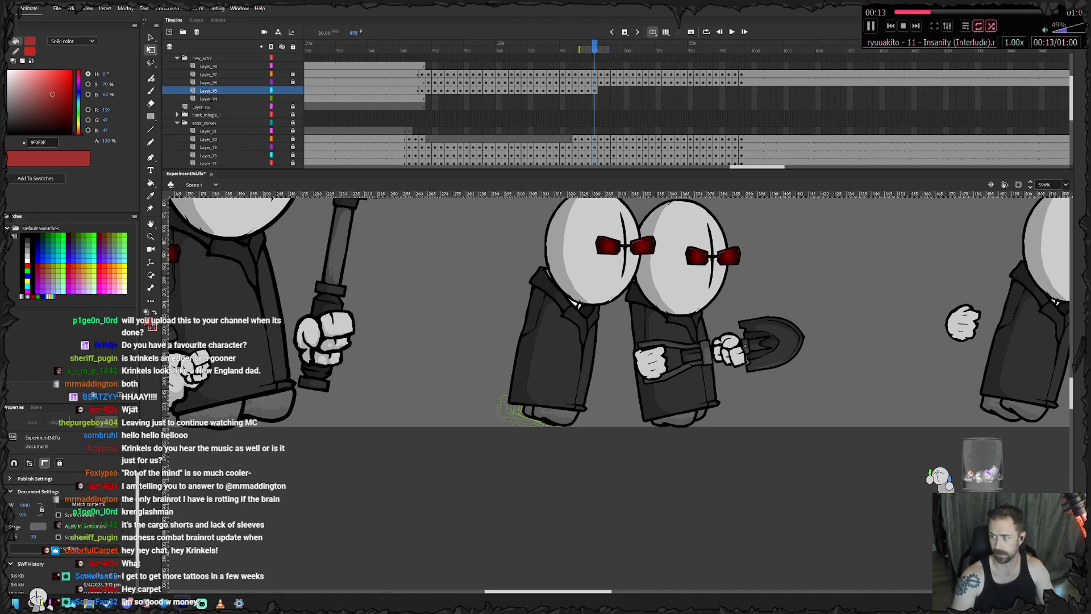
key(F6)
- Rotate the front foot level at frame 976, nudge it forward and down to the ground, and add a keyframe at 977
drag(588, 383, 602, 396)
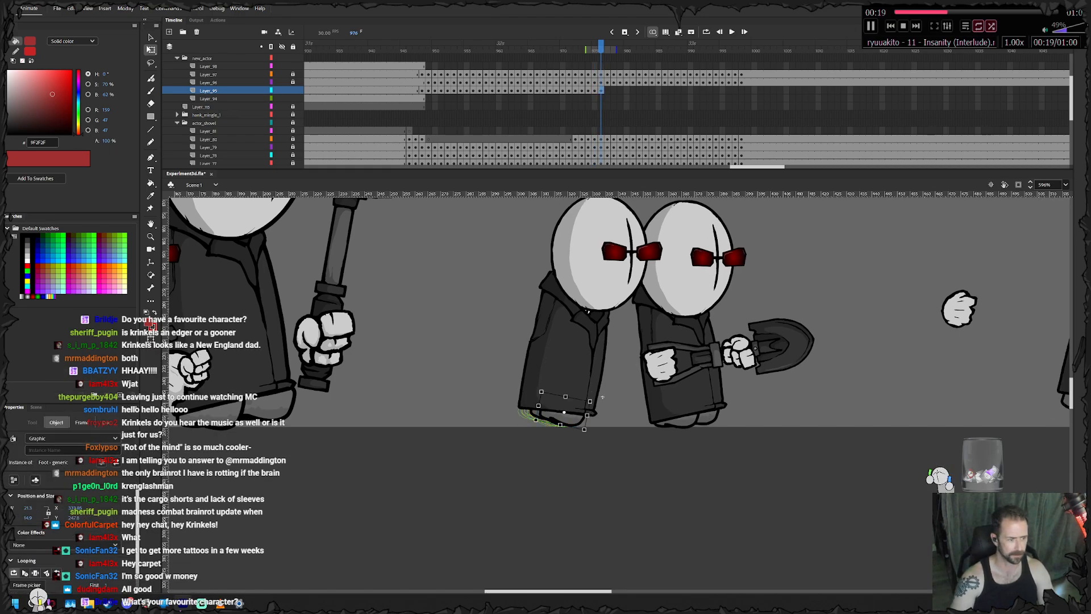
drag(602, 397, 599, 389)
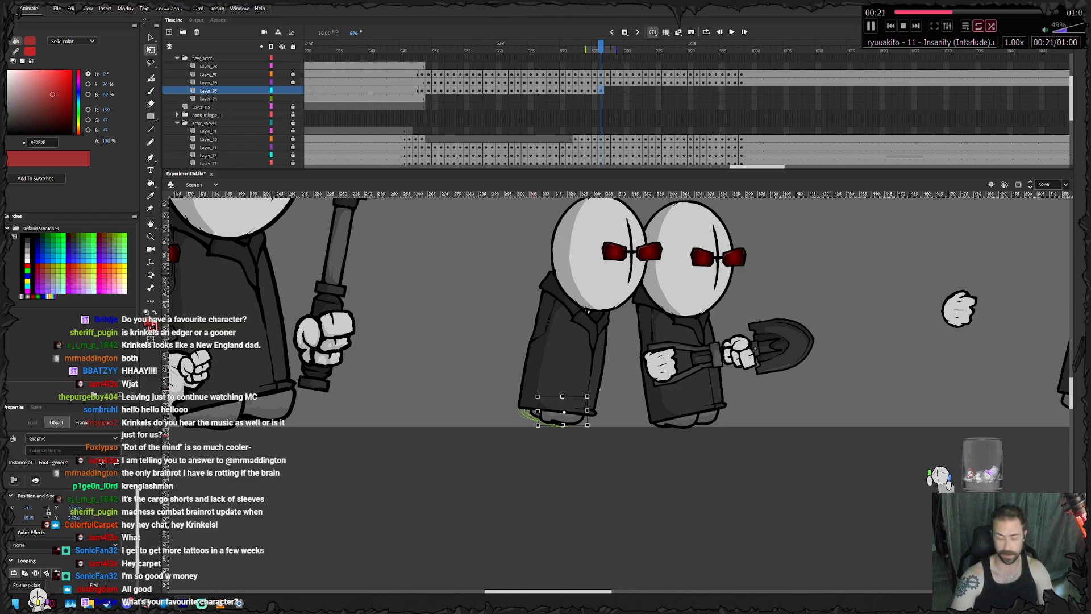
key(Right)
key(Right)
key(Right)
key(Down)
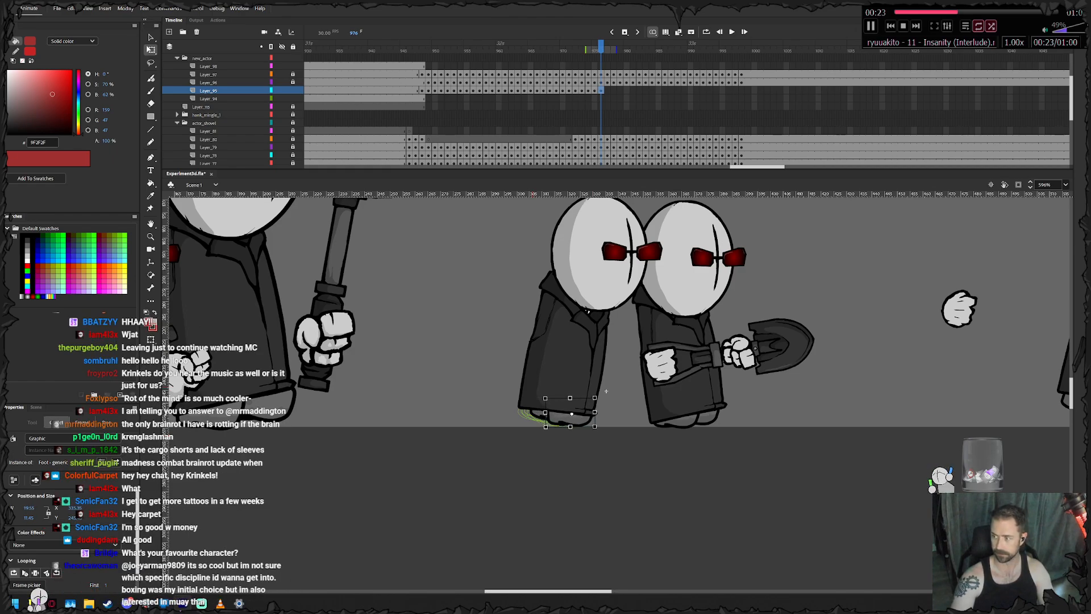
key(.)
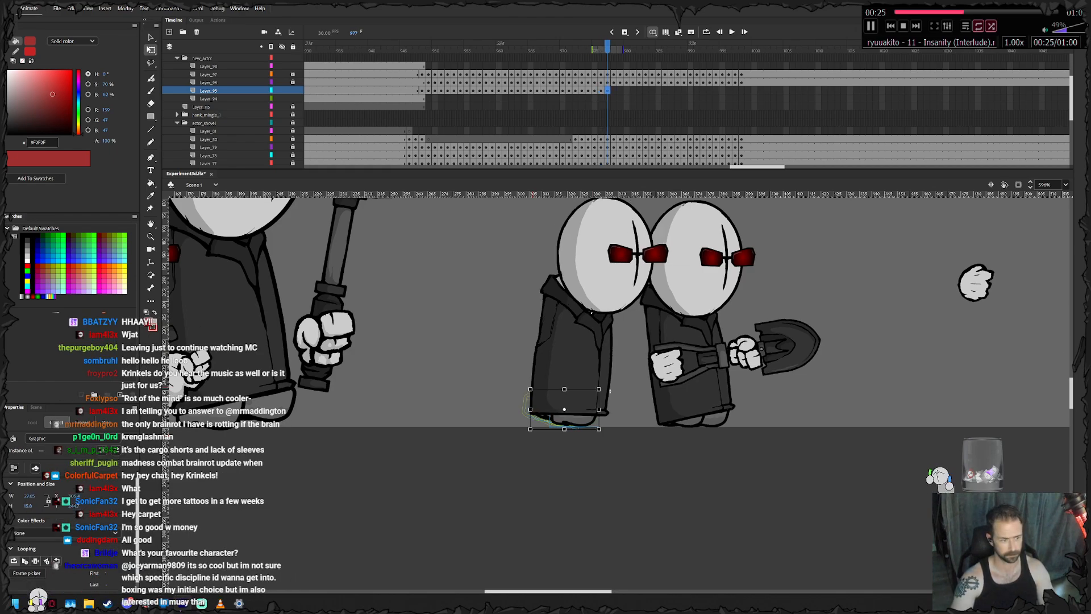
- Rotate the trailing foot level at frame 977, lower it to the ground line, and add a feet keyframe at frame 978
click(610, 391)
click(546, 419)
drag(589, 401, 584, 390)
key(Down)
click(616, 392)
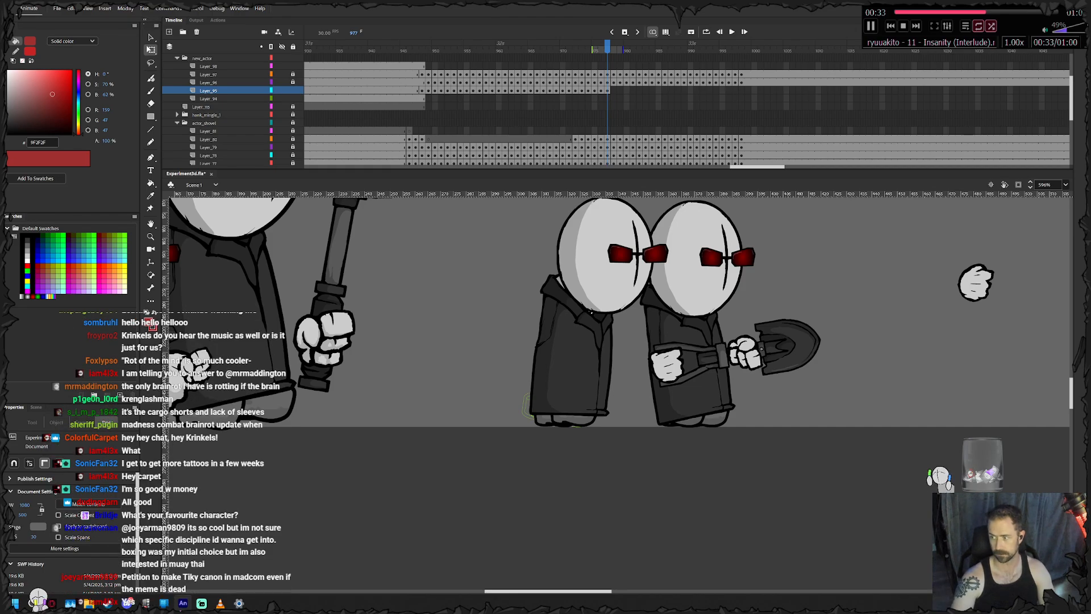
click(585, 412)
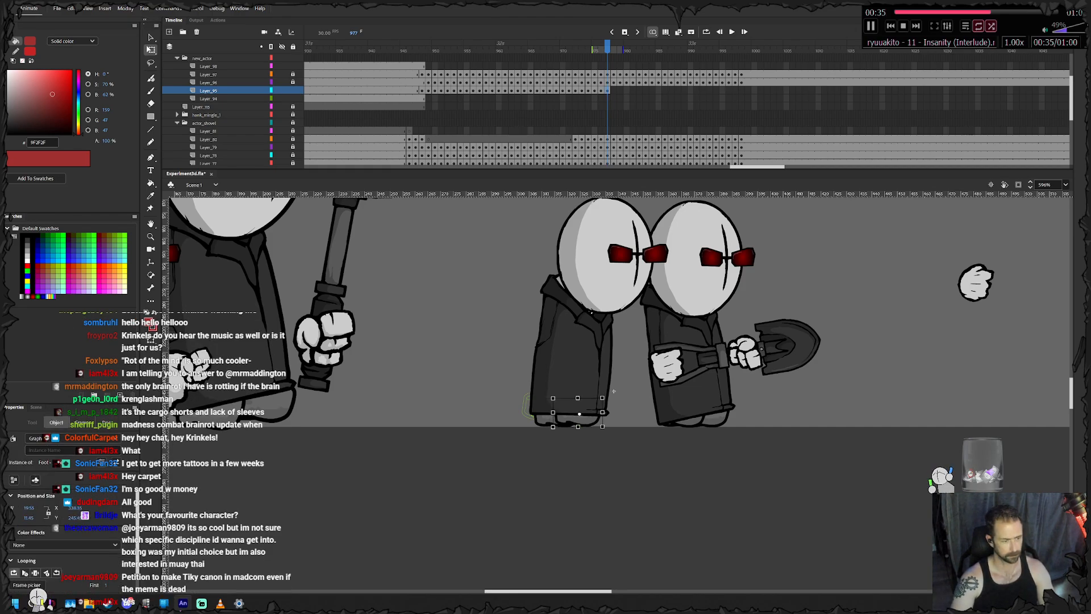
key(.)
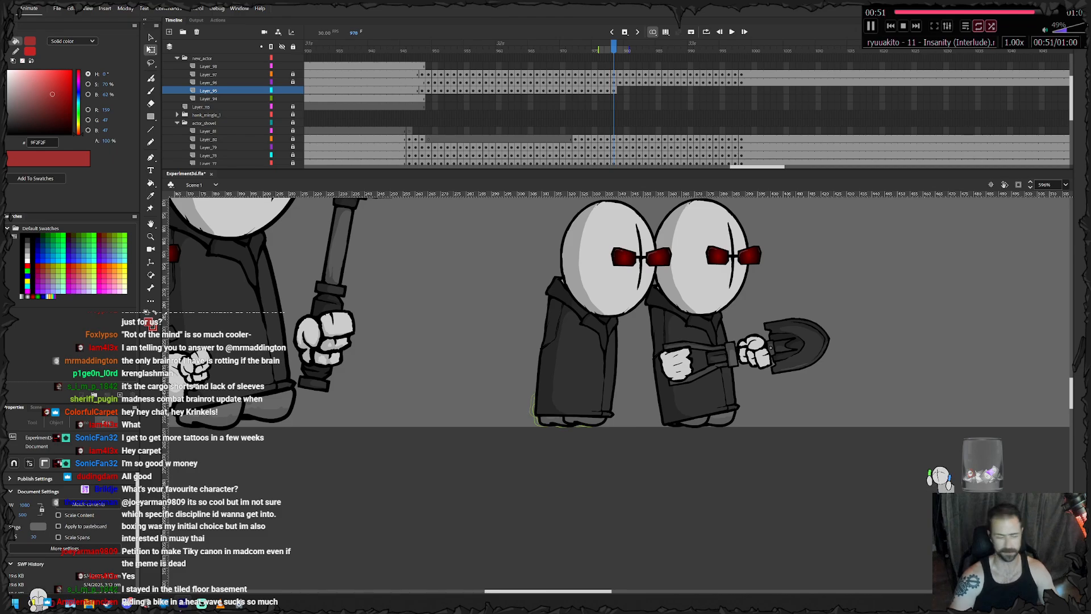
- Tilt the front foot slightly toe-up at frame 978, shift it slightly forward, and add a feet keyframe at frame 979
click(599, 412)
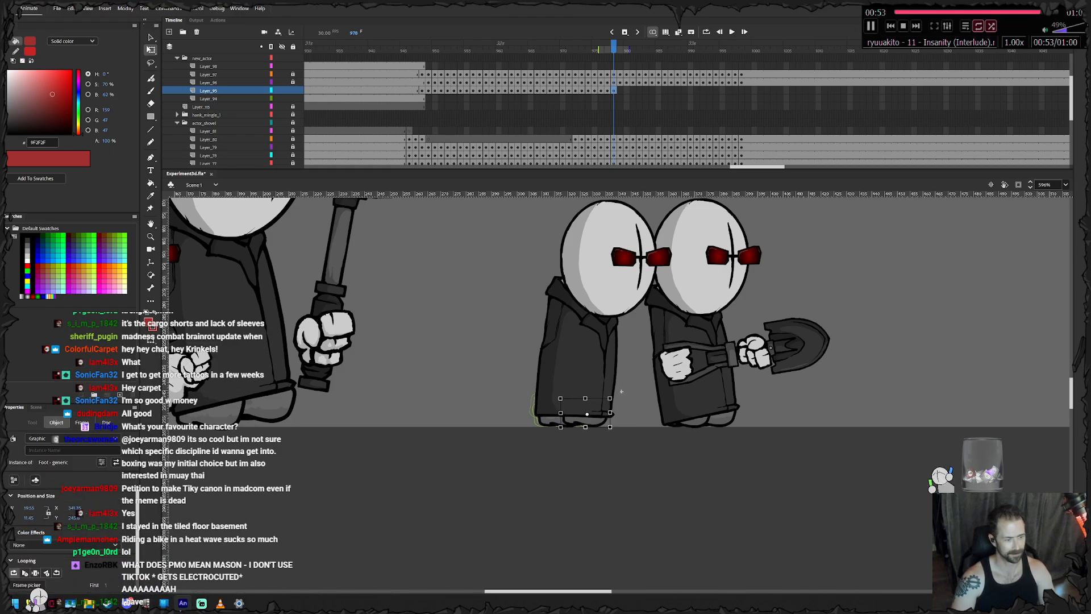
drag(621, 391, 619, 388)
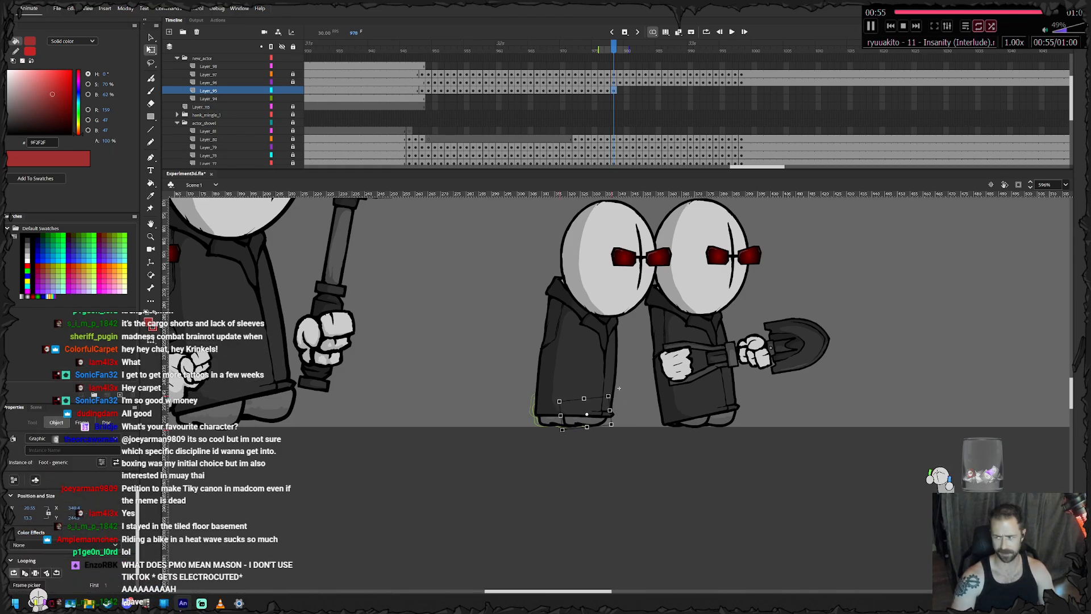
drag(585, 421, 587, 421)
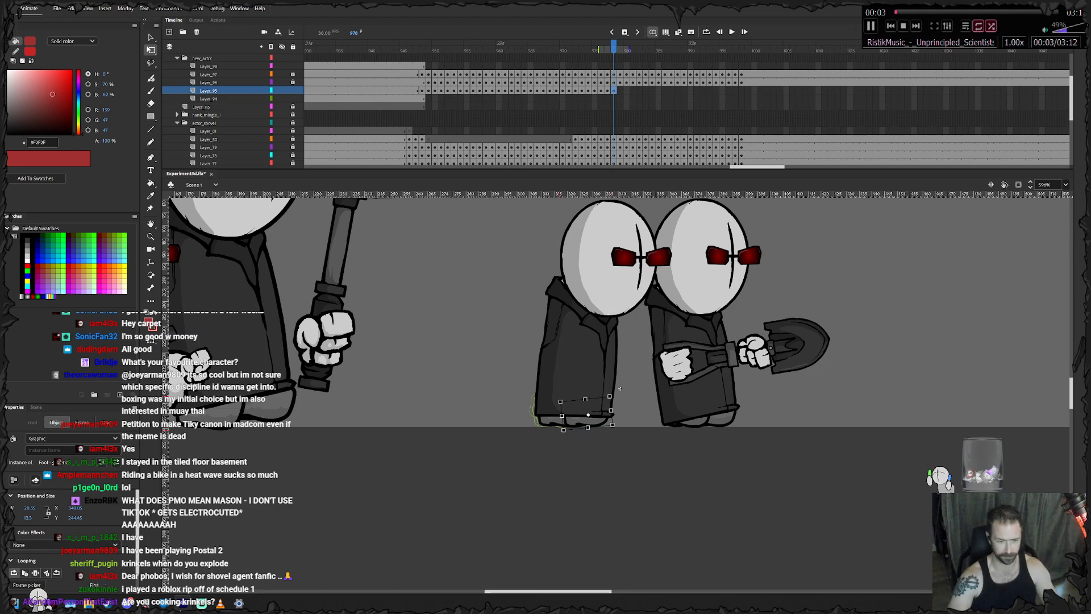
key(.)
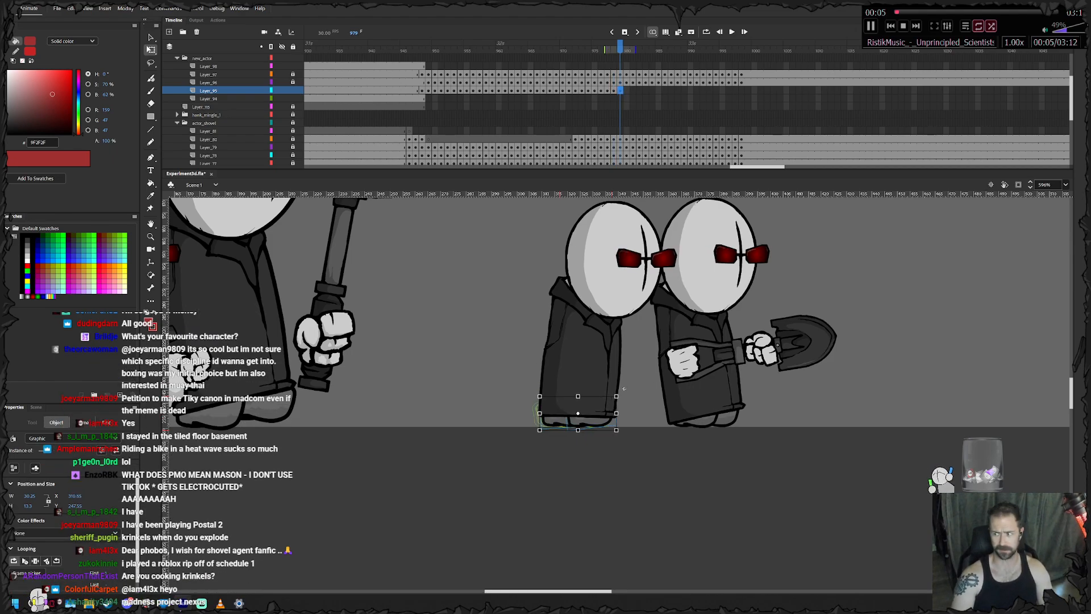
- Move the trailing foot forward at frame 979 and add a feet keyframe at frame 980
click(624, 389)
click(551, 422)
drag(551, 421, 556, 422)
key(F6)
- Nudge the feet forward at frame 980, bring the trailing foot closer, and add a feet keyframe at frame 981
key(Right)
key(Right)
click(627, 389)
click(563, 422)
key(Right)
key(Right)
key(F6)
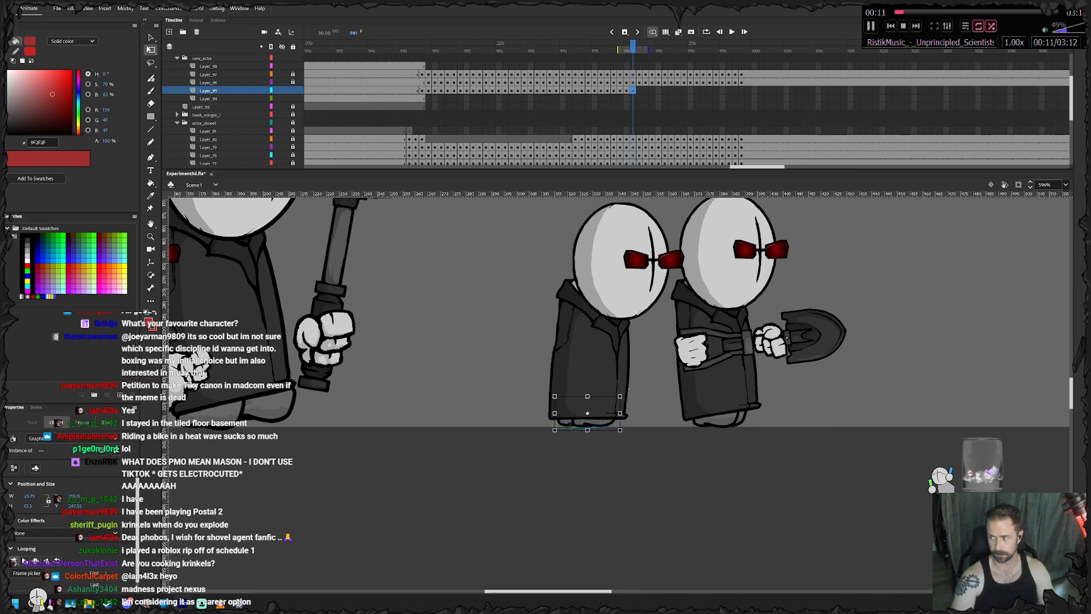
- Align the feet with the coat at frames 981 and 982, adding feet keyframes at frames 982 and 983
click(561, 423)
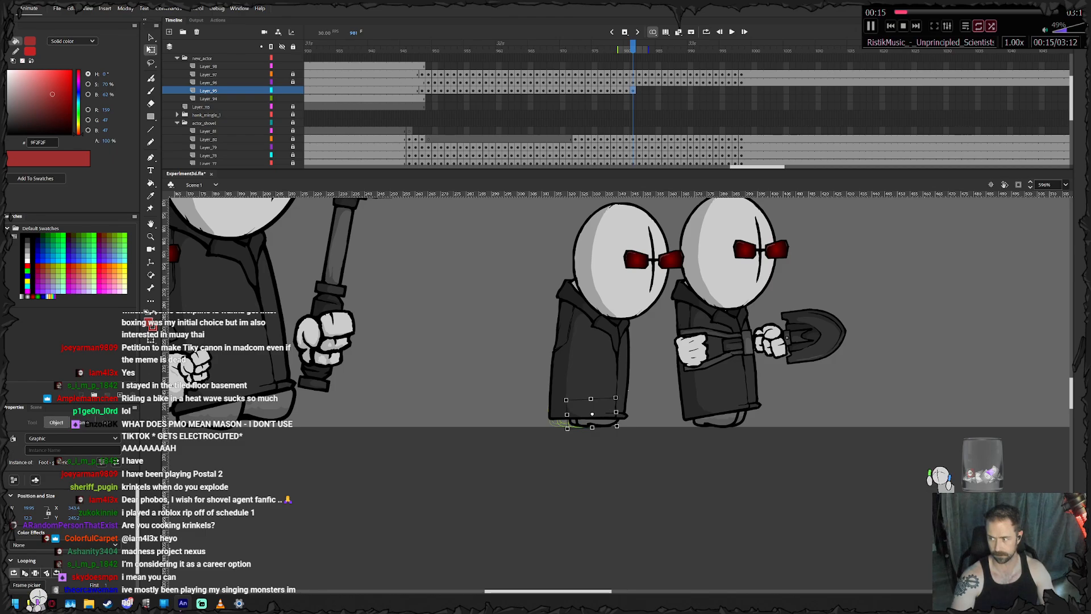
key(F6)
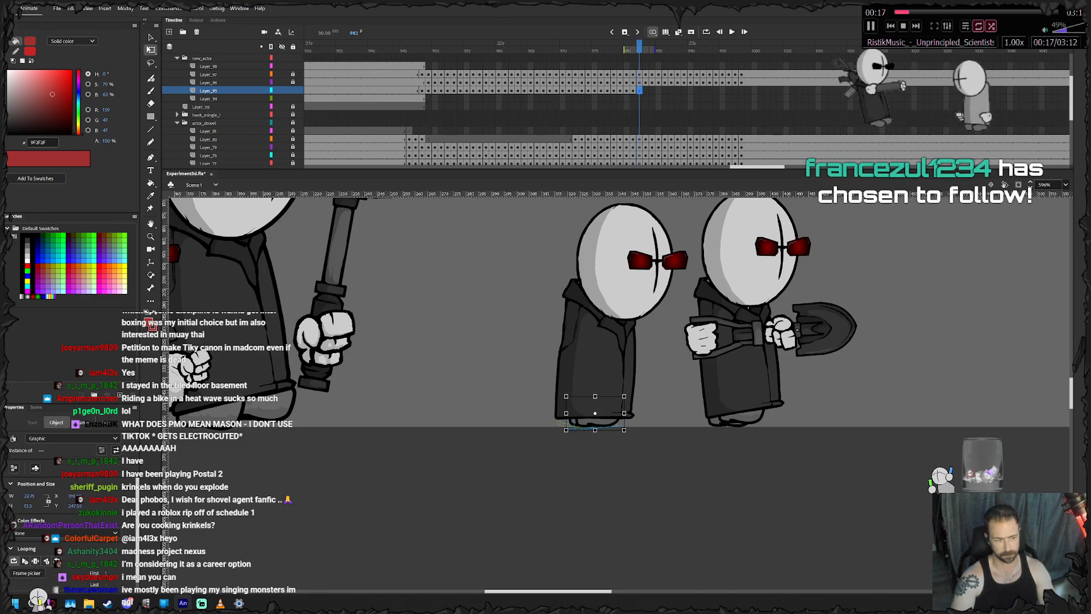
key(Escape)
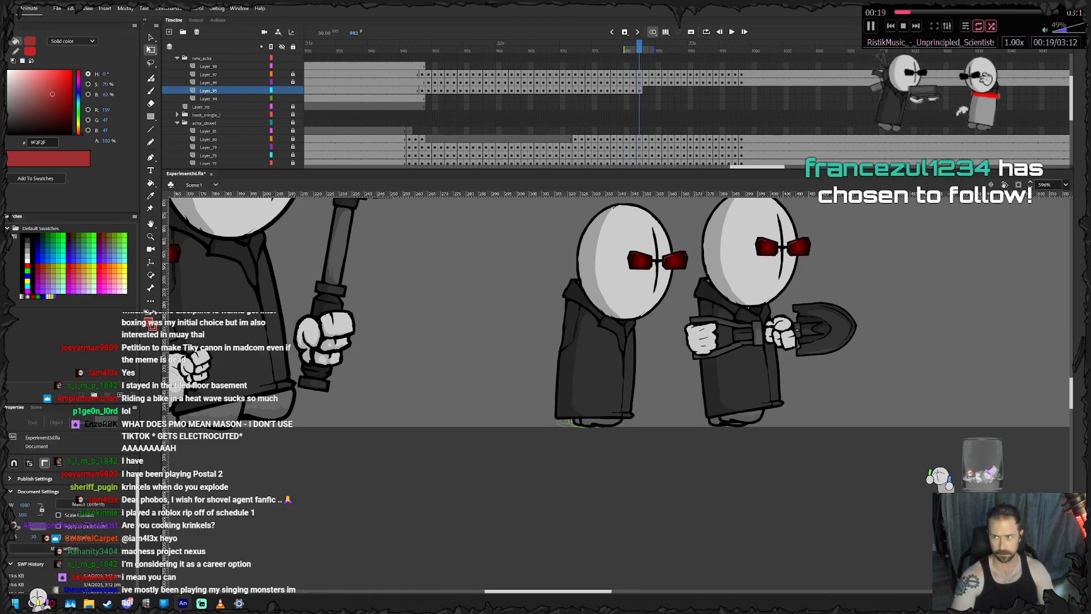
drag(584, 422, 589, 422)
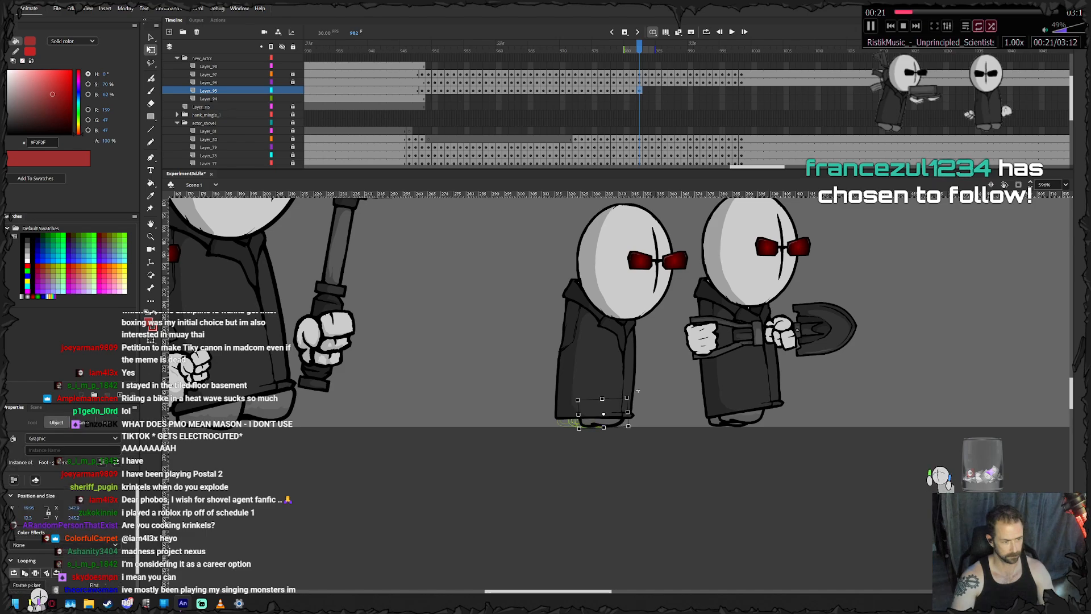
key(F6)
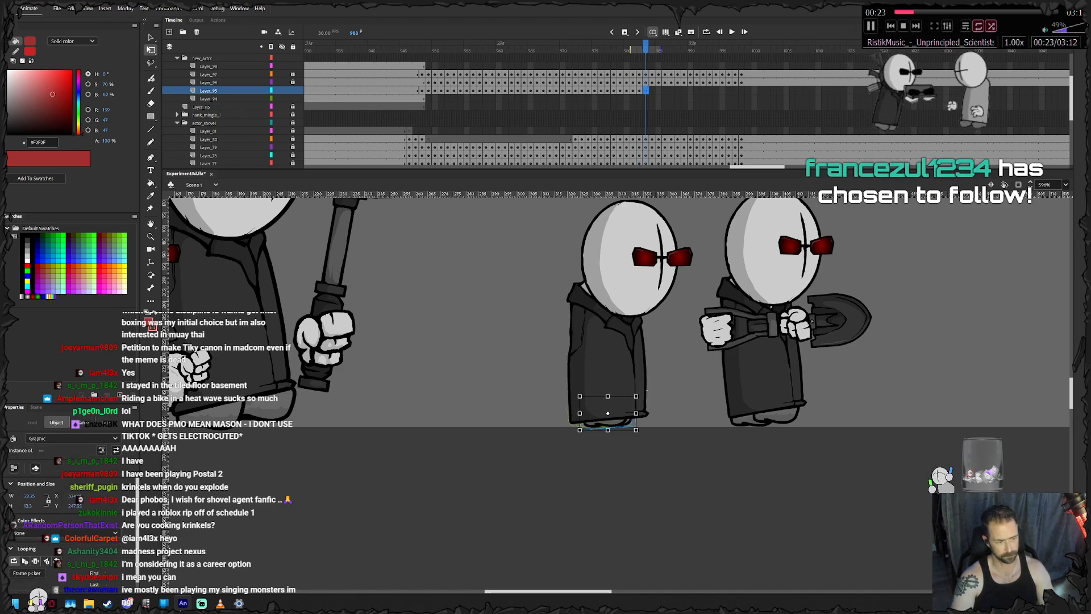
- Move the front foot forward under the coat at frames 983 and 984, adding feet keyframes at frames 984 and 985
key(Escape)
drag(616, 423, 657, 390)
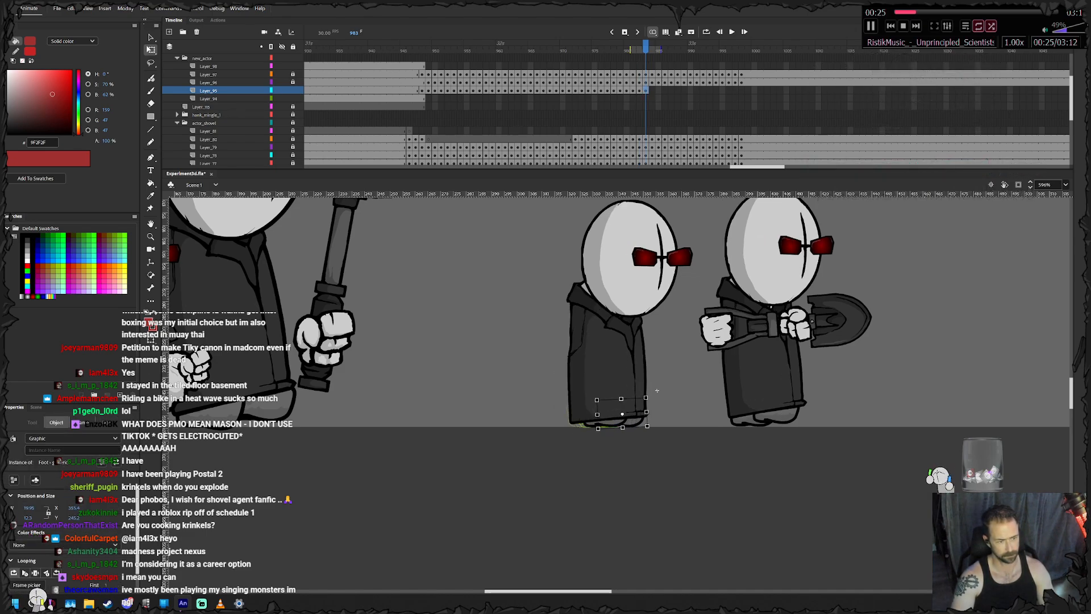
key(F6)
key(Escape)
drag(637, 422, 665, 390)
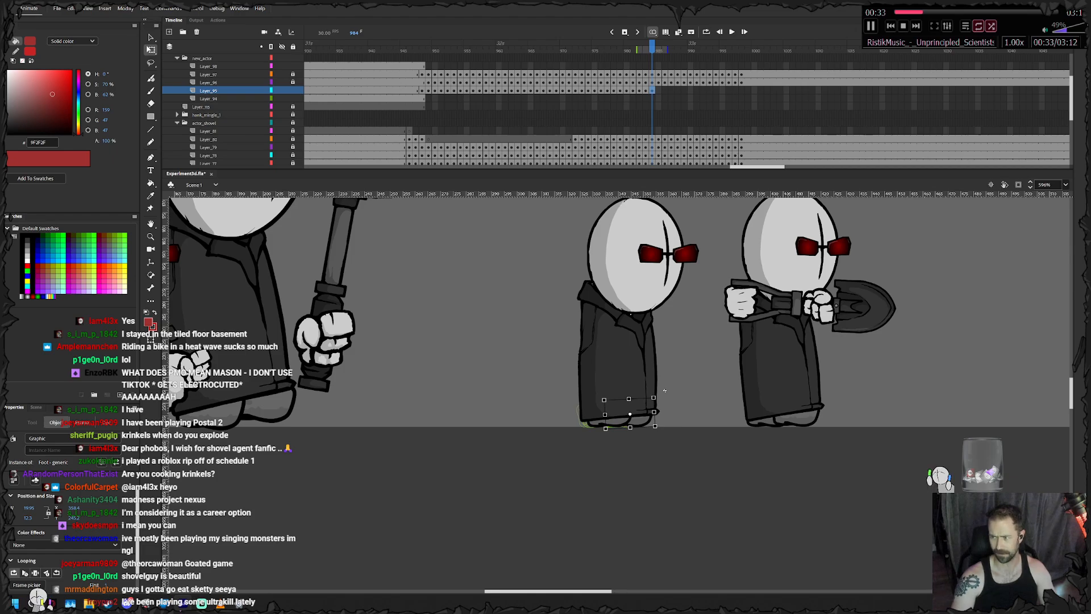
key(F6)
- Shift both feet forward together at frame 985 to line up with the advanced coat
key(shift+Right)
key(shift+Right)
key(shift+Right)
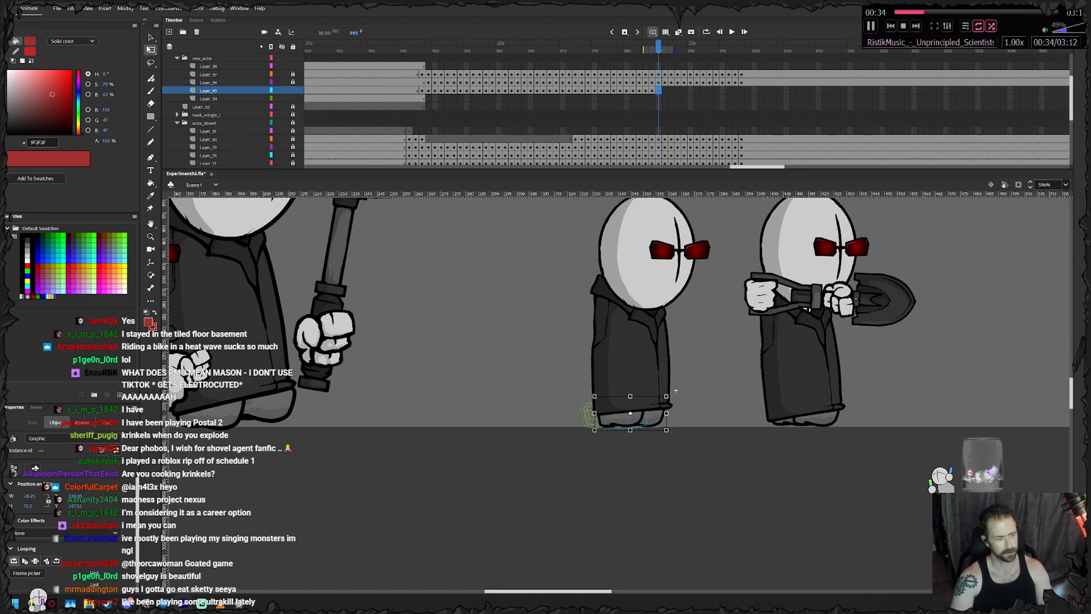
- Nudge the trailing foot slightly forward and up at frame 985, and rotate it a little toe-down
key(Escape)
click(632, 420)
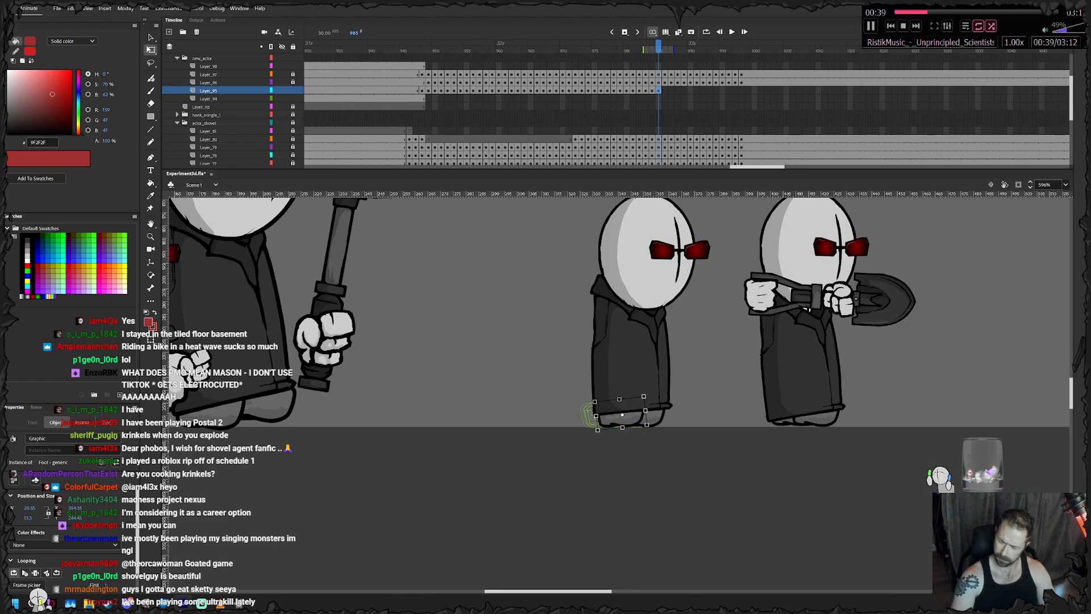
key(Right)
key(Right)
key(Up)
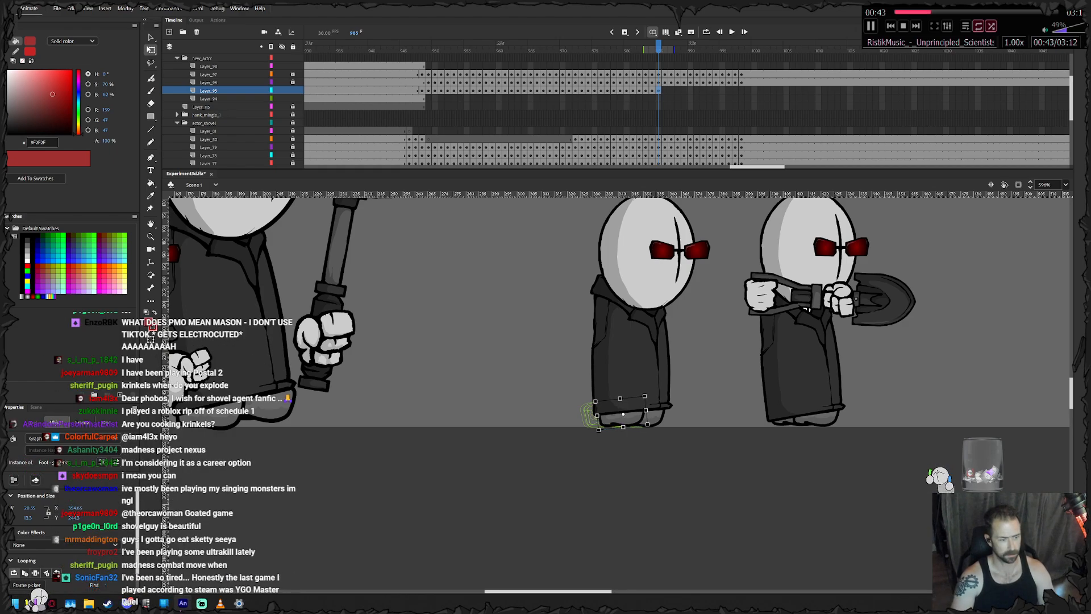
drag(649, 426, 648, 428)
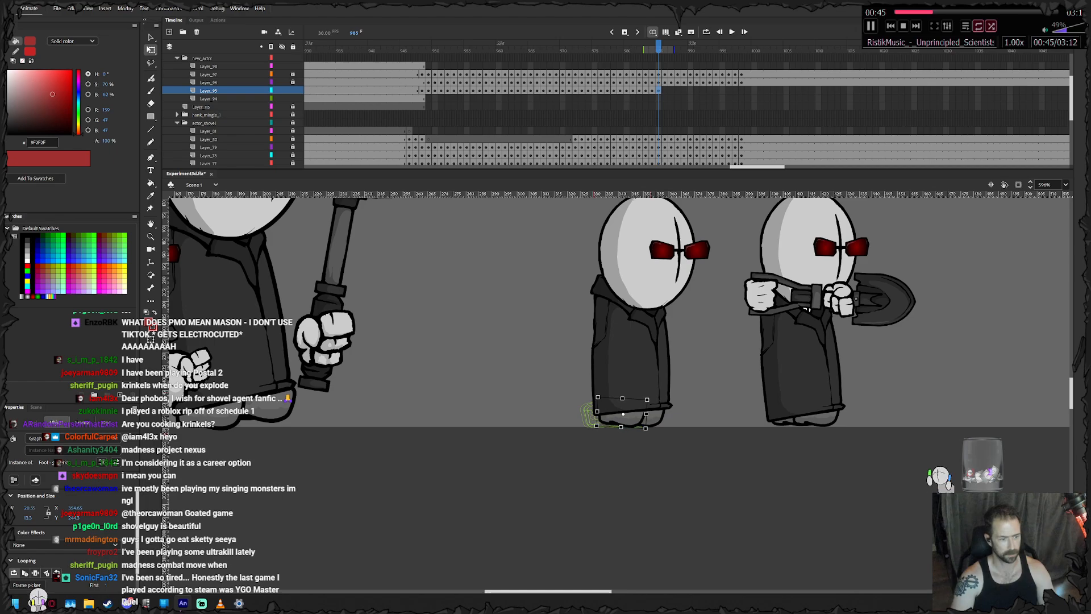
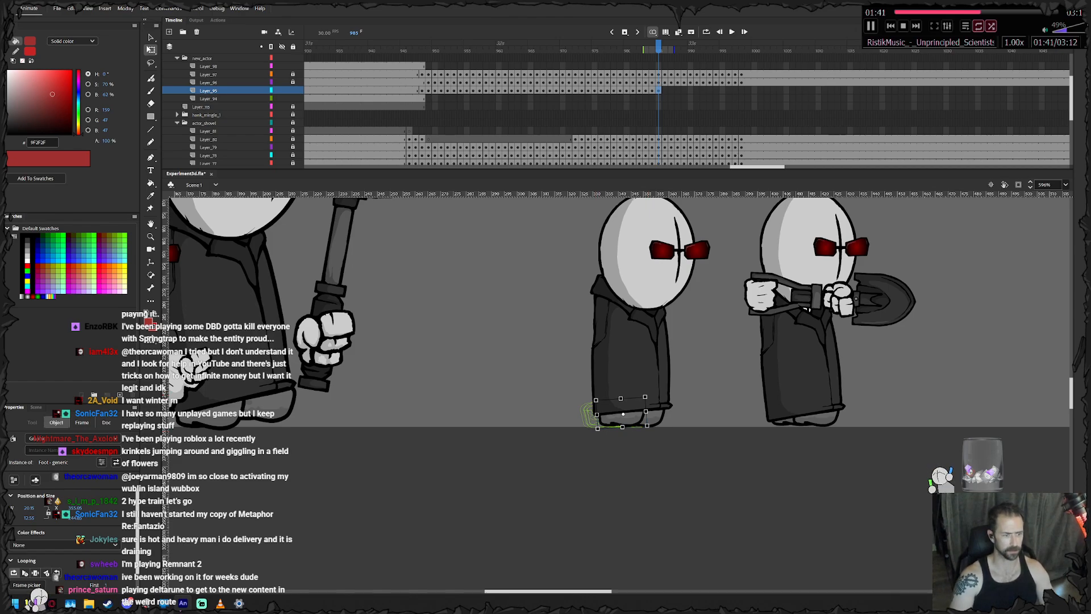
- Add a feet keyframe at frame 986 and shift the feet forward to follow the advancing coat
key(F6)
key(Right)
key(Right)
key(Right)
click(639, 463)
click(628, 418)
key(Right)
key(Right)
key(Right)
key(Right)
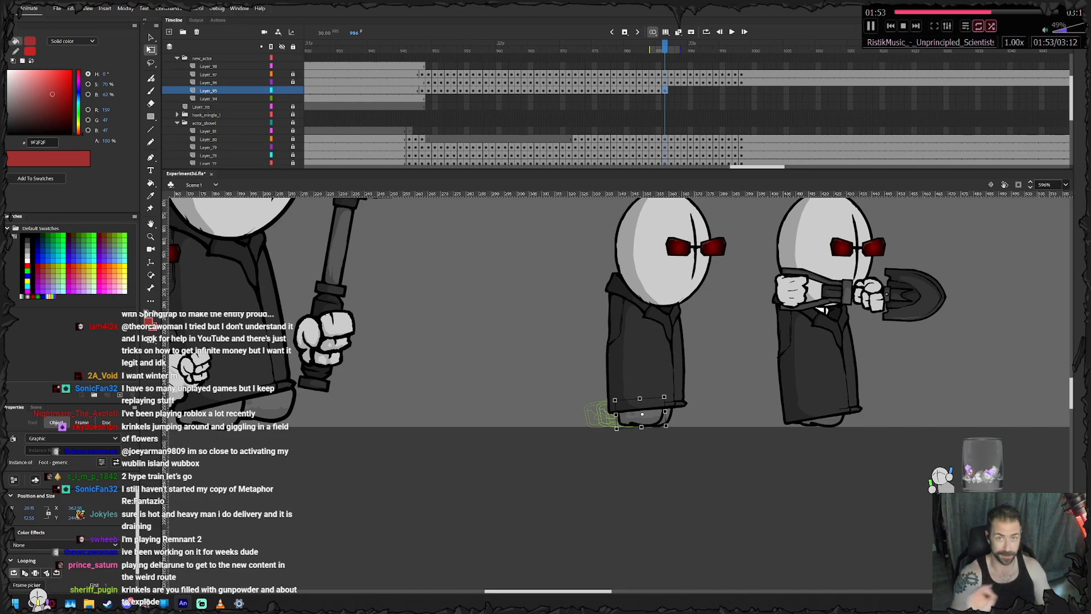
- Add a feet keyframe at frame 987 and move the leading foot forward under the coat's front hem
key(Escape)
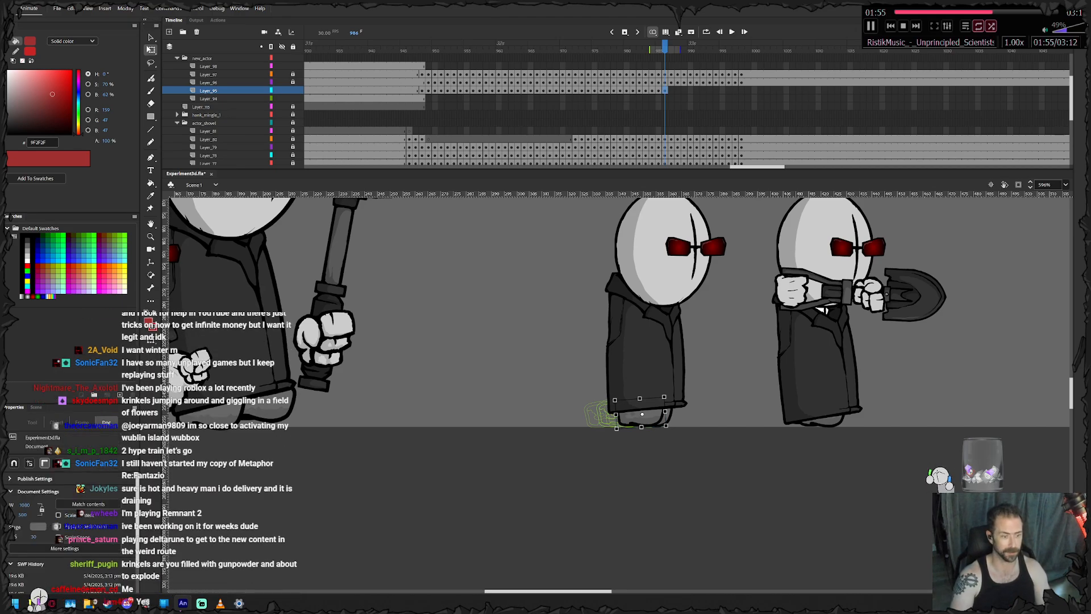
click(670, 416)
key(period)
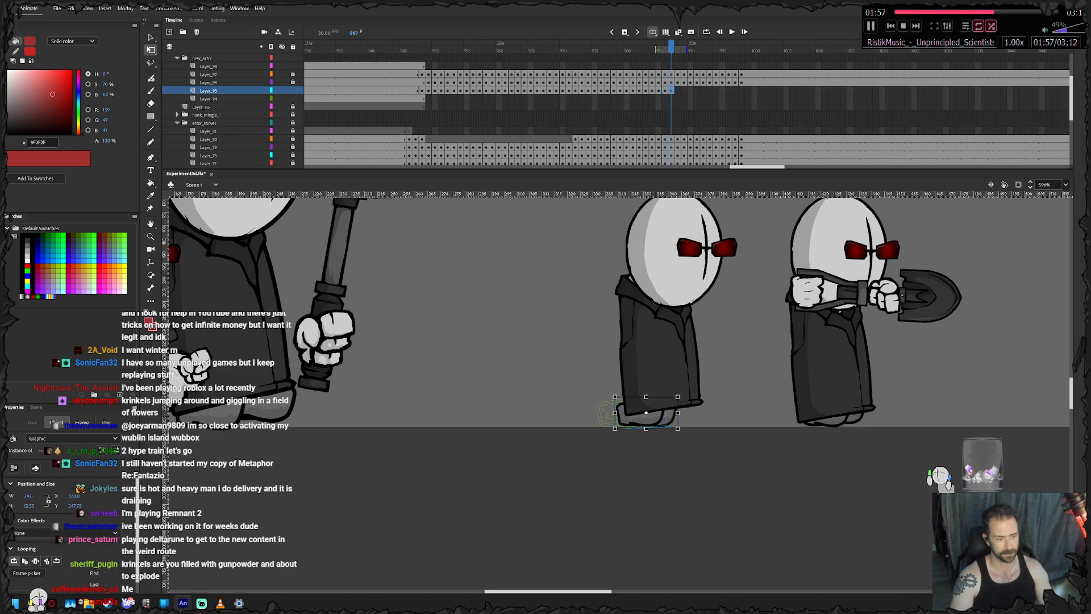
key(Escape)
click(675, 414)
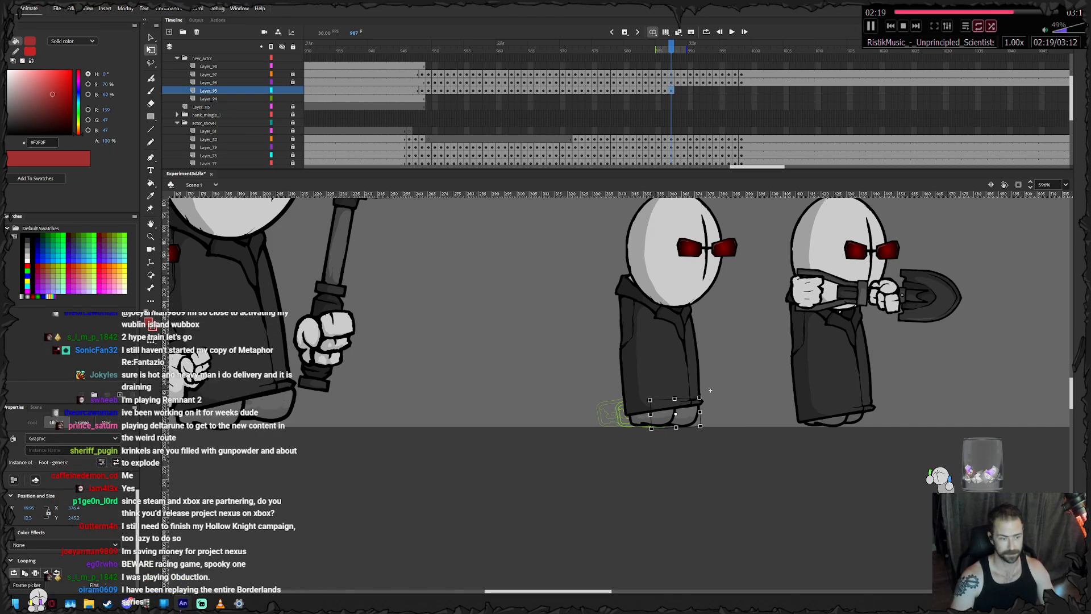
- Bring the trailing foot forward at frame 988, adding feet keyframes at frames 988 and 989
key(F6)
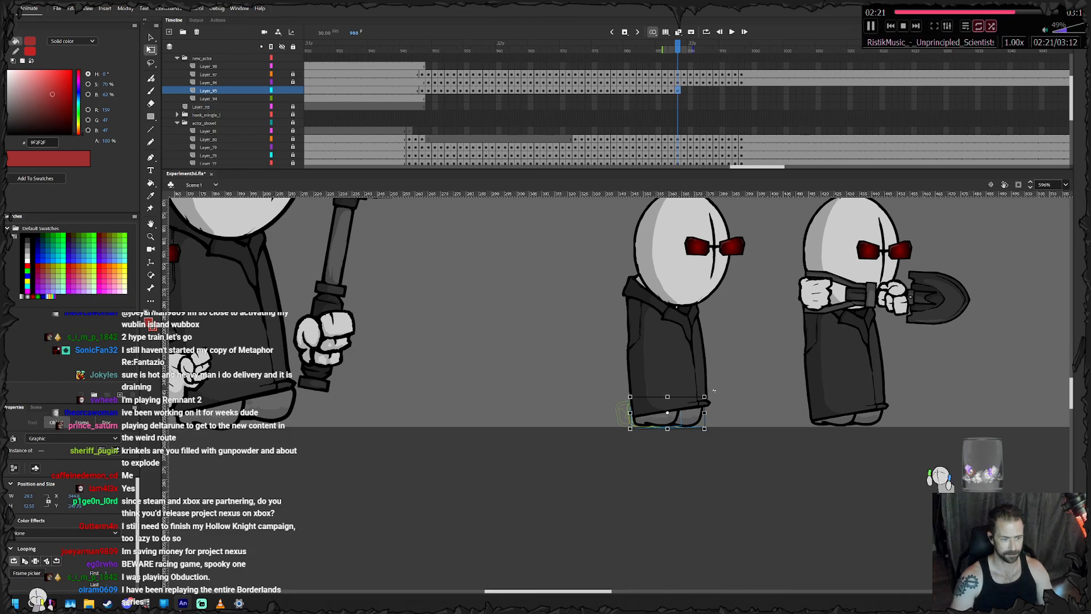
click(662, 418)
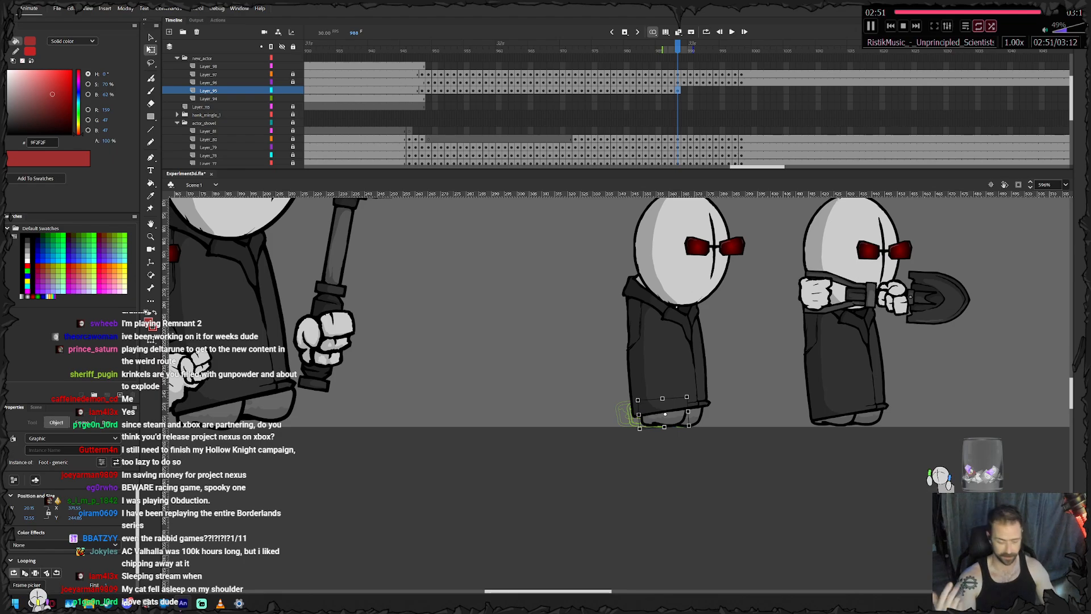
key(Right)
key(.)
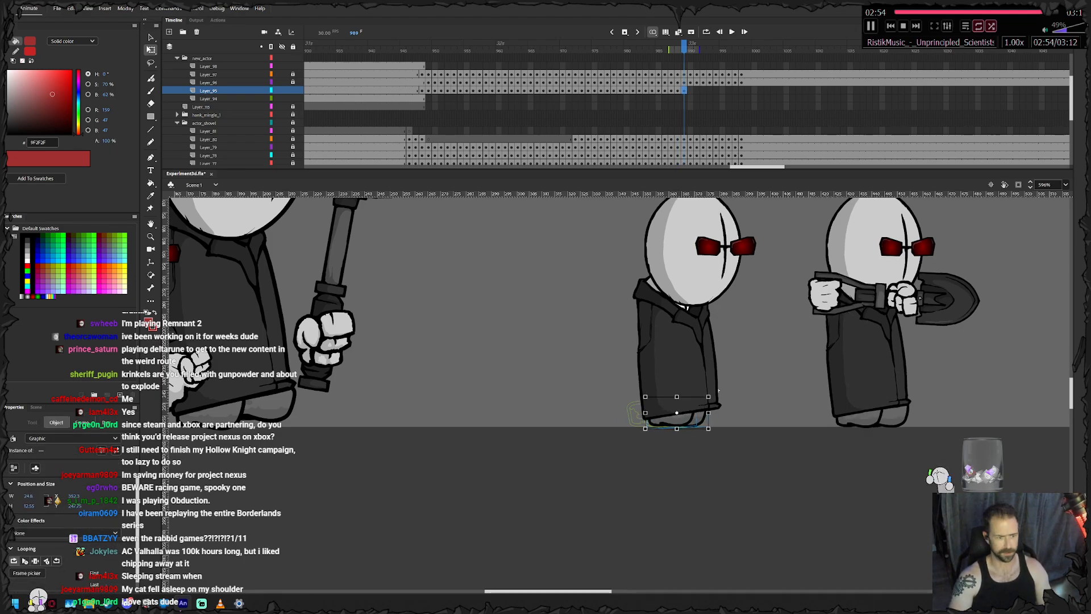
- Add feet keyframes at frames 990 and 991, moving the feet forward to stay under the coat
key(.)
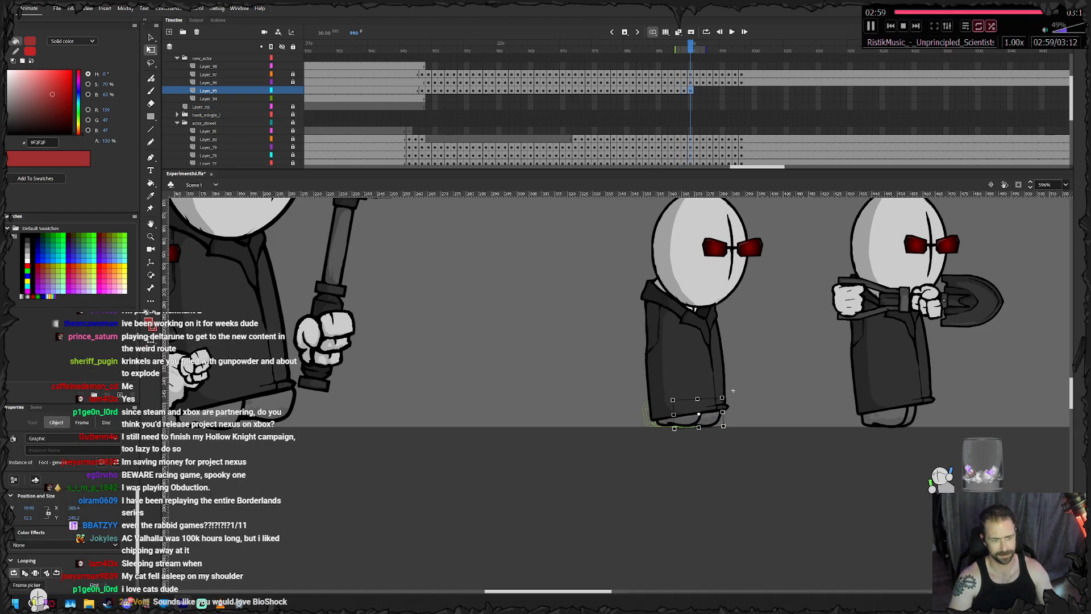
key(.)
click(741, 392)
drag(690, 421, 694, 421)
- Add a feet keyframe at frame 992 and nudge the trailing foot forward under the coat
key(.)
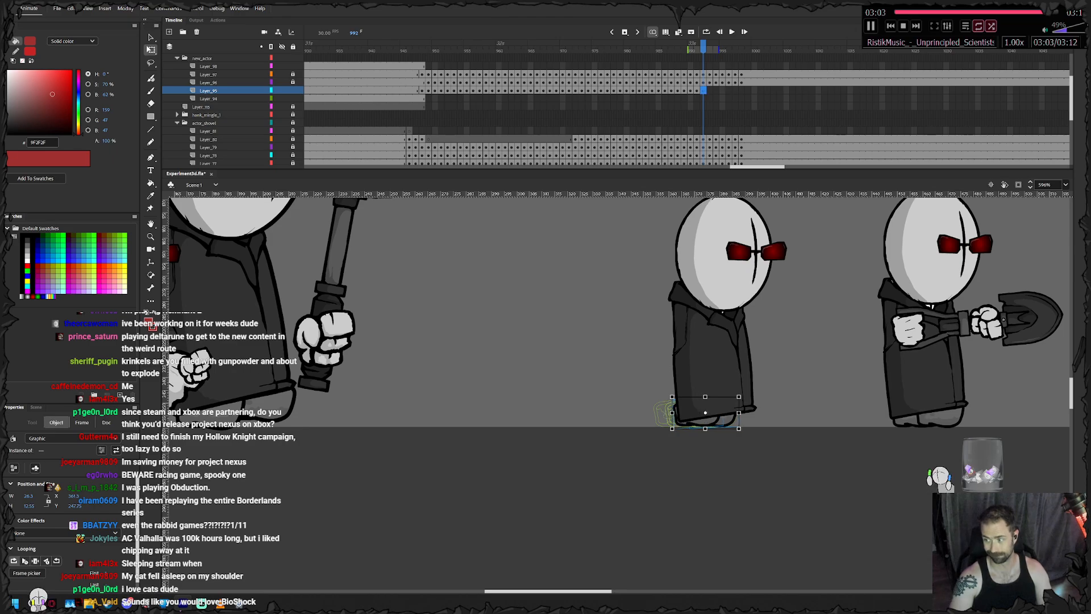
key(Right)
key(Right)
key(Right)
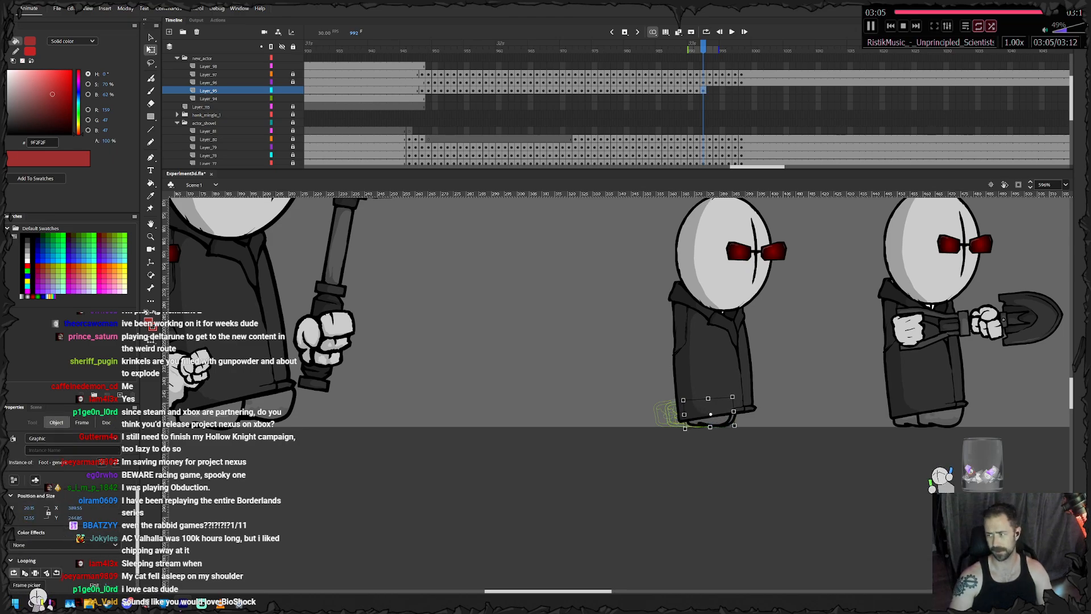
- Keyframe the feet at frame 993, shifting them forward and stepping one foot out to the coat's front edge
key(.)
key(Right)
key(Right)
key(Right)
key(Right)
key(Right)
key(Right)
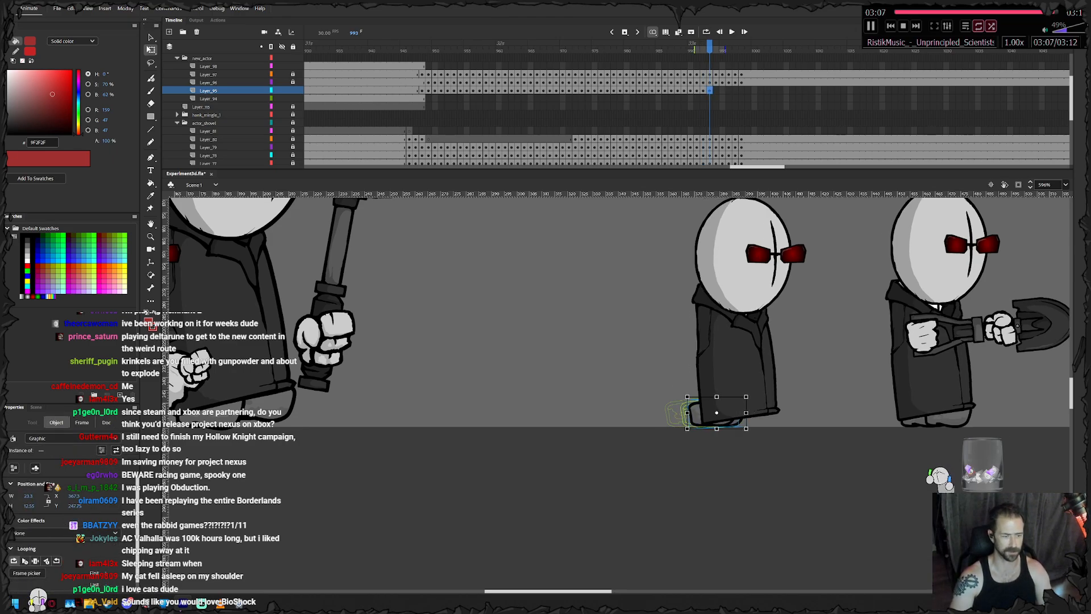
click(789, 390)
click(747, 422)
key(Right)
key(Right)
key(Right)
key(Right)
key(Right)
key(Right)
key(Right)
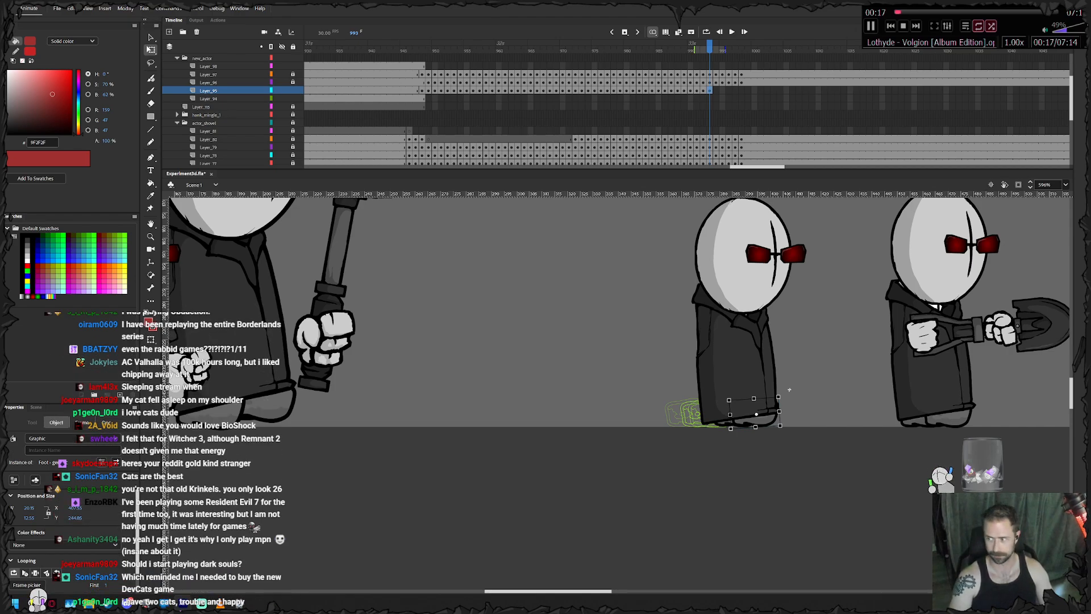
click(789, 389)
drag(789, 390, 674, 396)
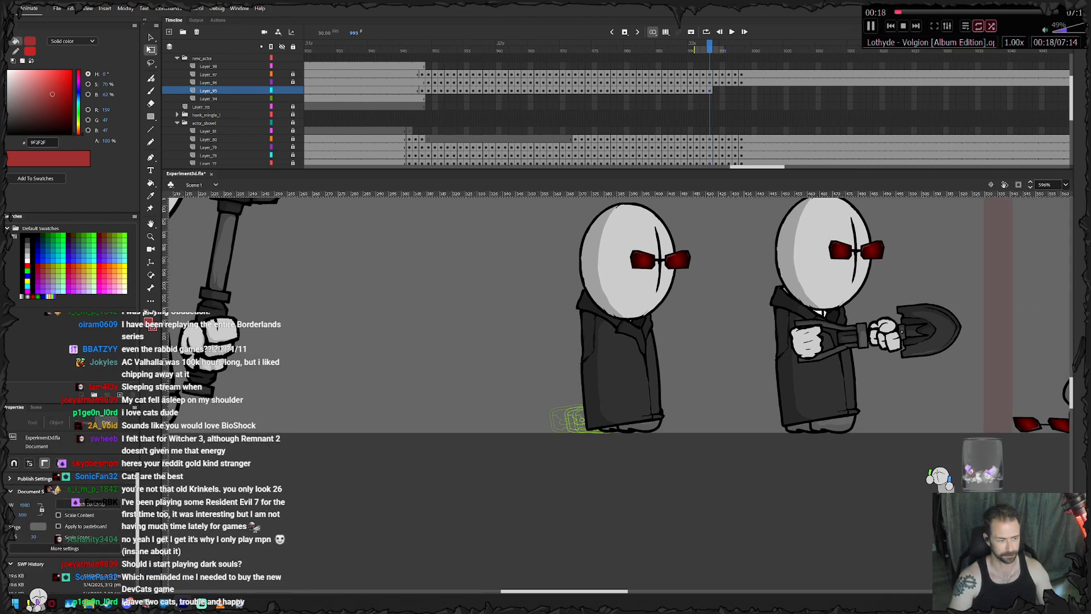
- Add a feet keyframe at frame 994 and move the trailing foot forward beneath the coat
key(F6)
key(Right)
key(Right)
key(Escape)
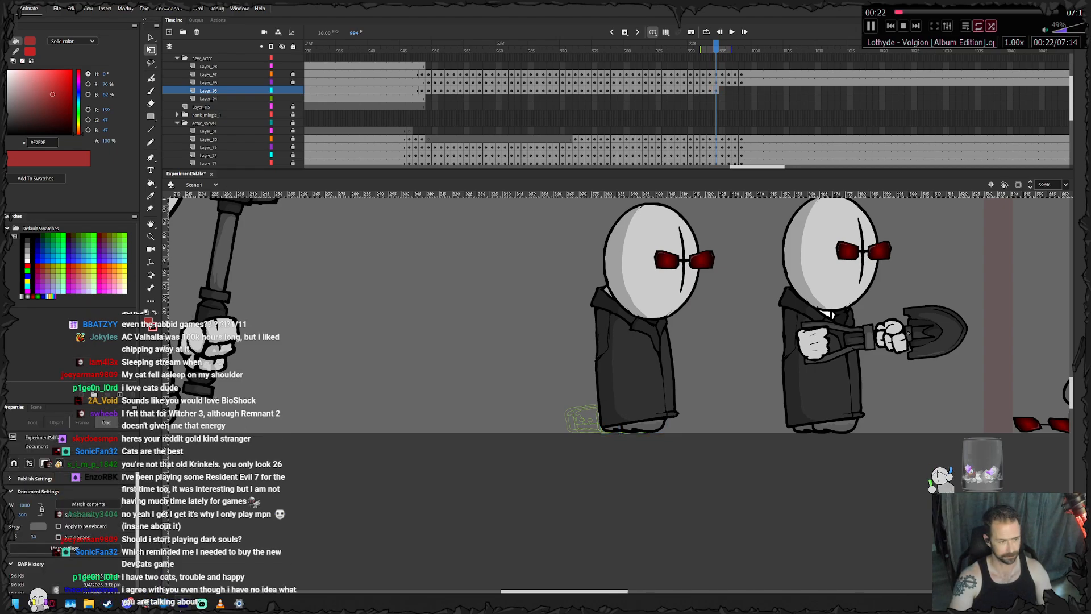
click(629, 426)
key(Right)
key(Right)
key(Right)
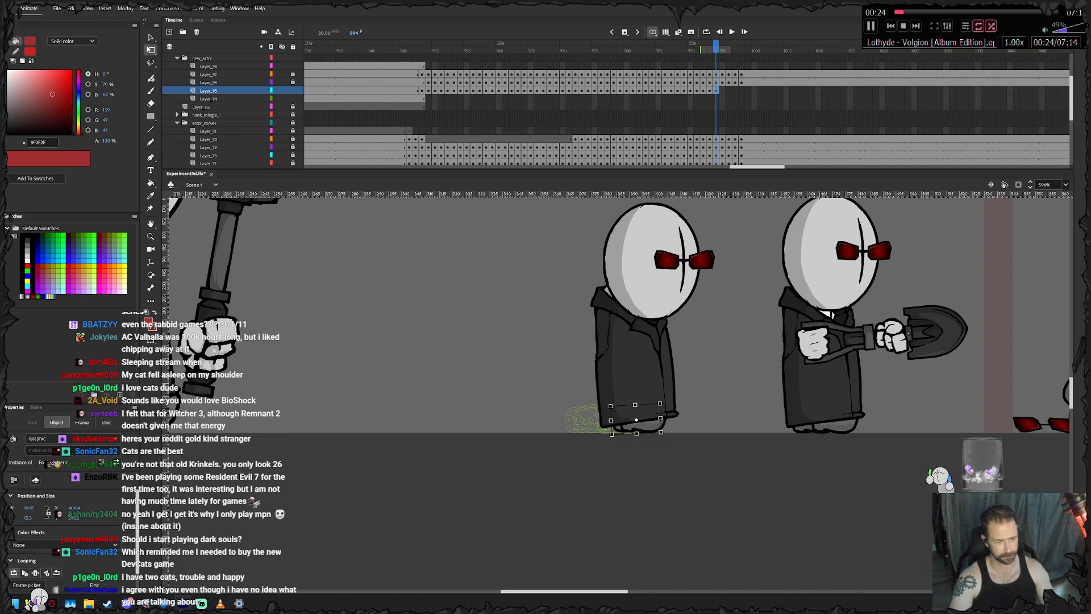
- Add a feet keyframe at frame 995 and advance the selected foot to the coat's front hem
key(F6)
key(Right)
key(Right)
key(Right)
key(Right)
key(Right)
key(Right)
key(Right)
key(Right)
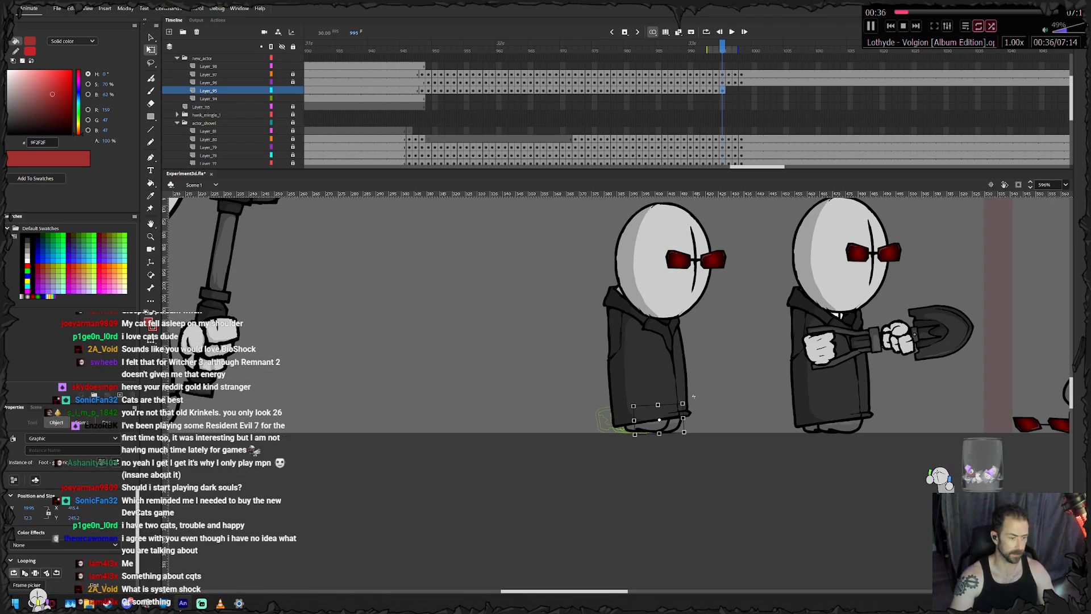
- Add feet keyframes at frames 996 and 997, moving the leading foot forward with the coat in each
key(period)
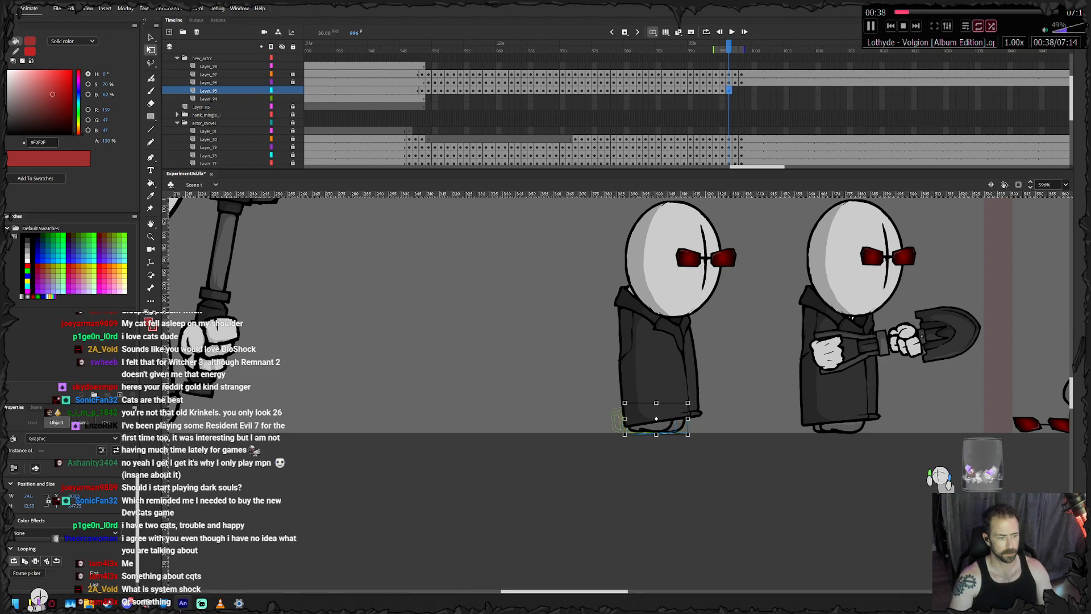
click(689, 419)
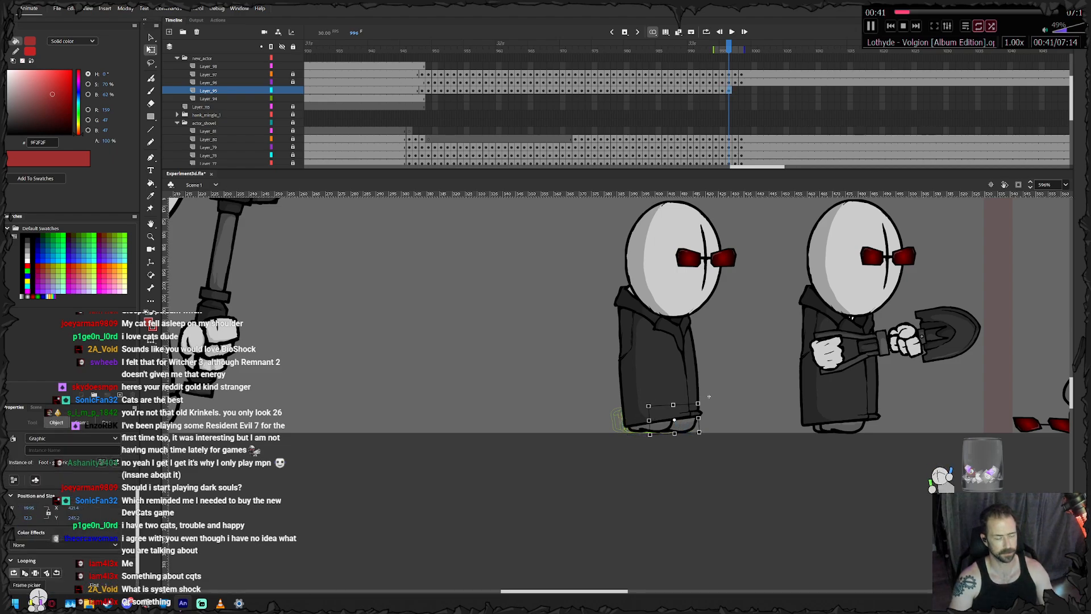
key(period)
key(ctrl+a)
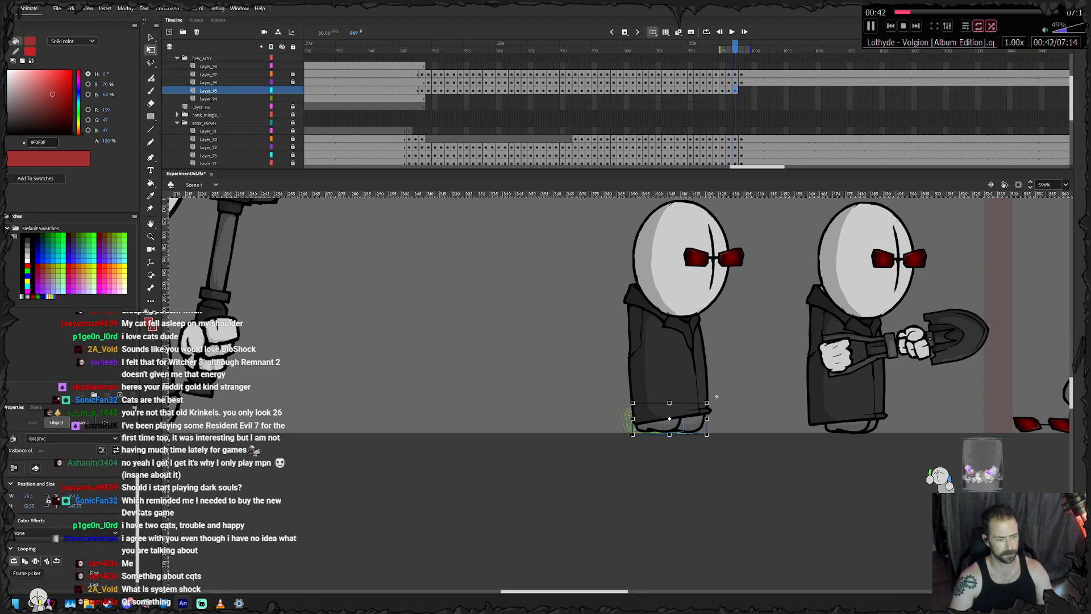
click(716, 397)
drag(692, 421, 695, 421)
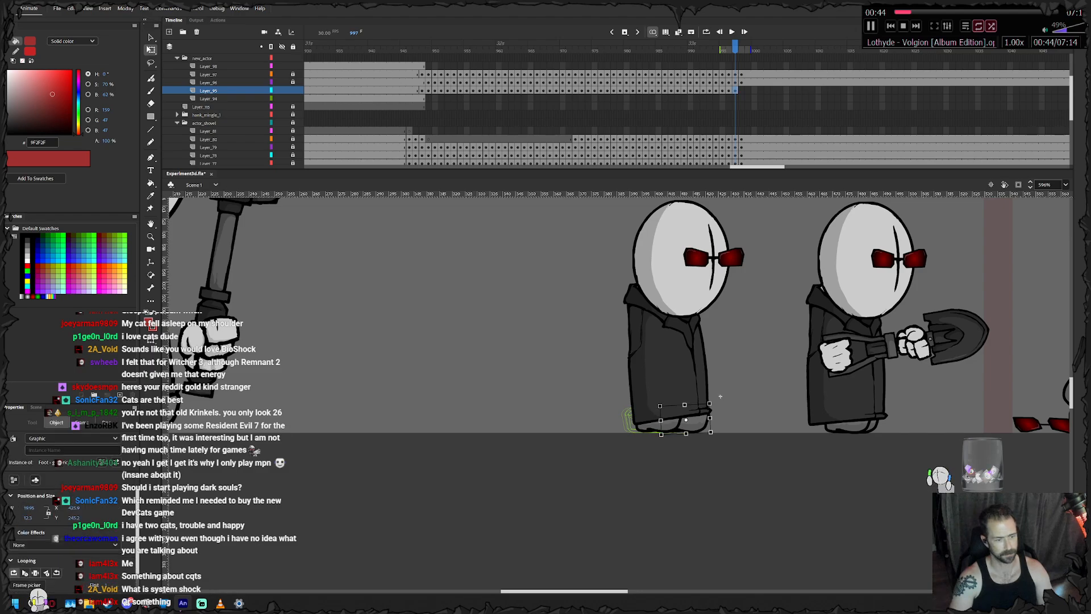
- Add a feet keyframe at frame 998 and bring the trailing foot forward under the coat
click(720, 396)
key(period)
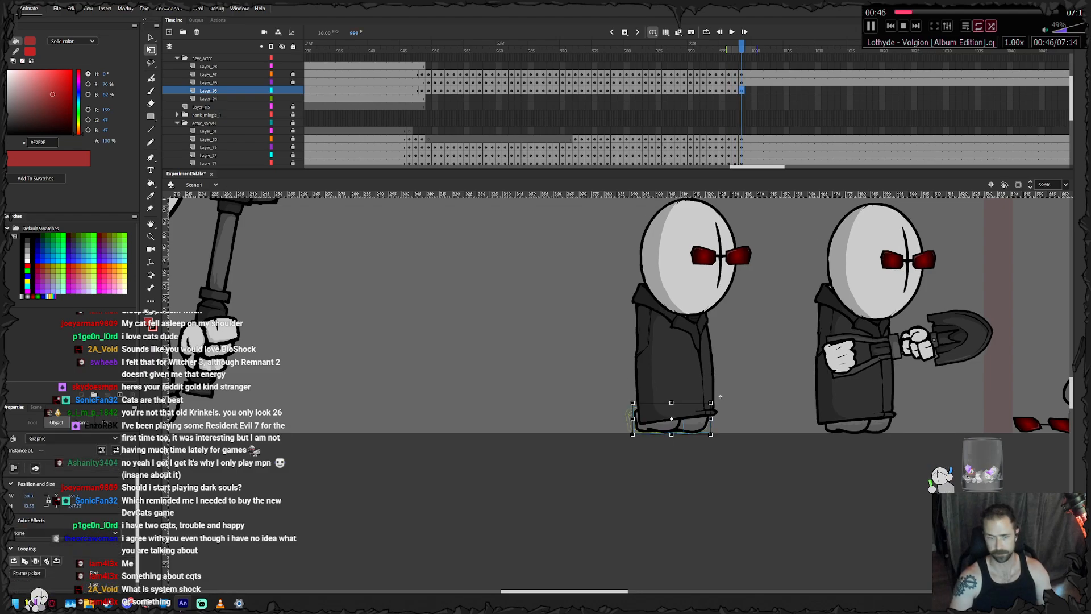
click(673, 423)
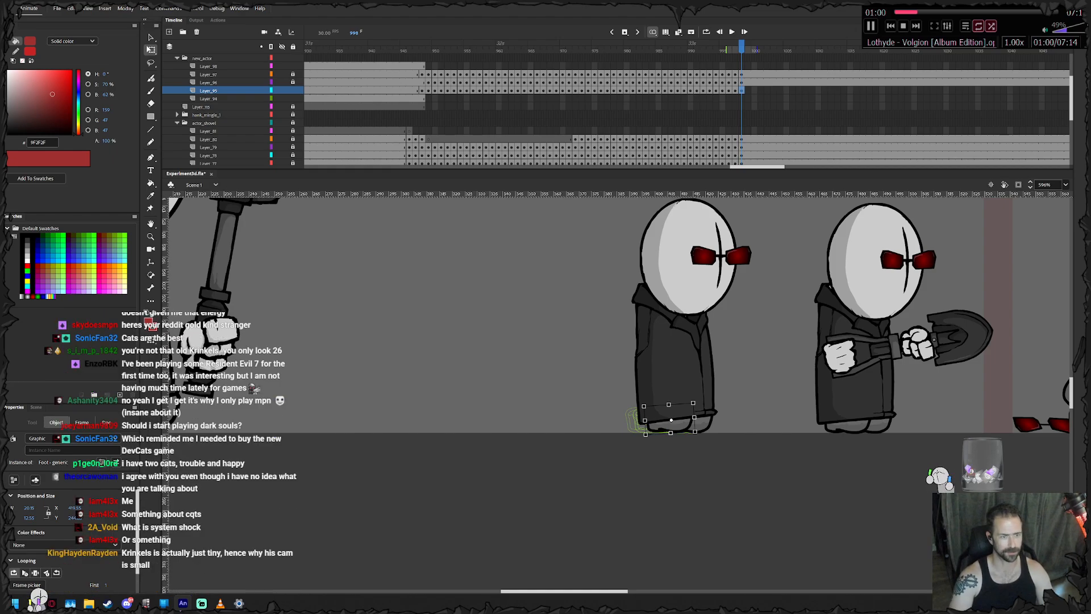
- Extend the feet layer with frames to the end of the agent's other layers
drag(757, 166, 773, 167)
click(856, 90)
right_click(849, 89)
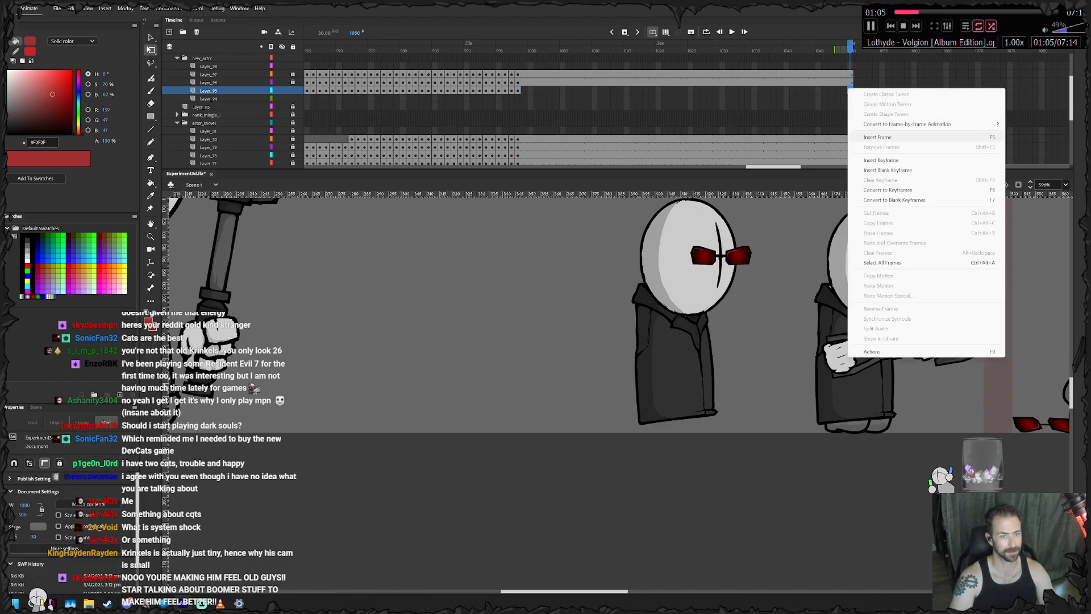
click(877, 137)
drag(773, 166, 750, 166)
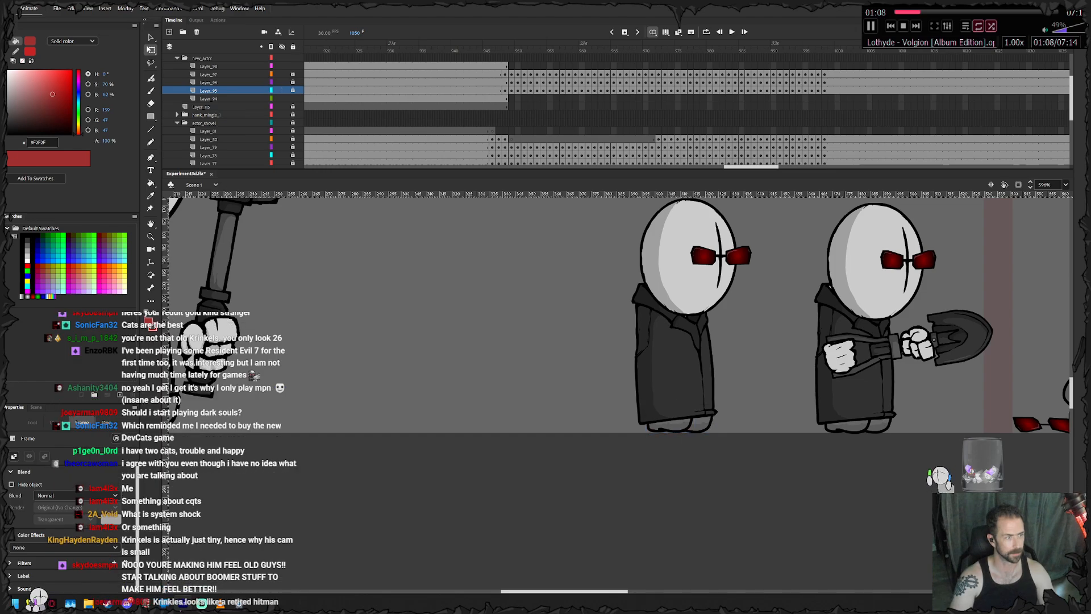
- Add keyframes for the knife agent's empty hand and knife hand at frame 948
click(505, 66)
click(505, 98)
key(F6)
click(505, 66)
click(260, 356)
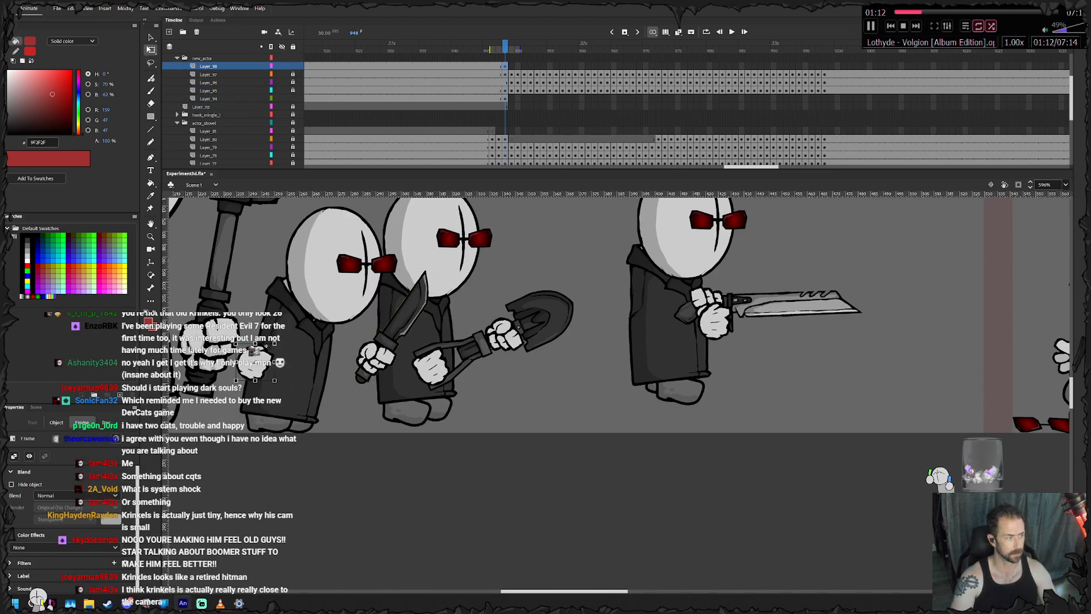
drag(266, 346, 286, 382)
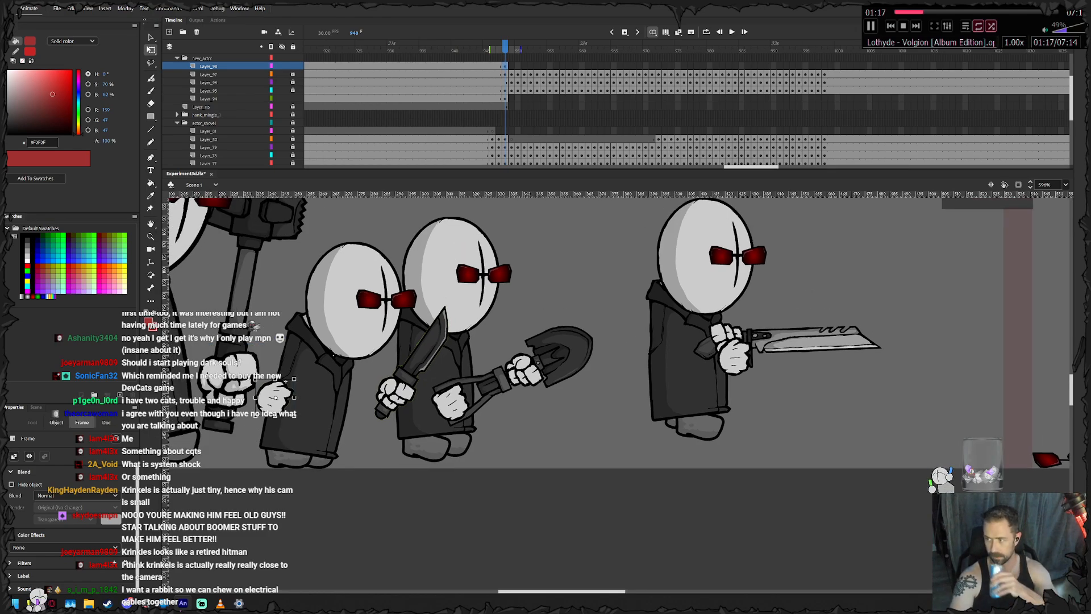
right_click(322, 354)
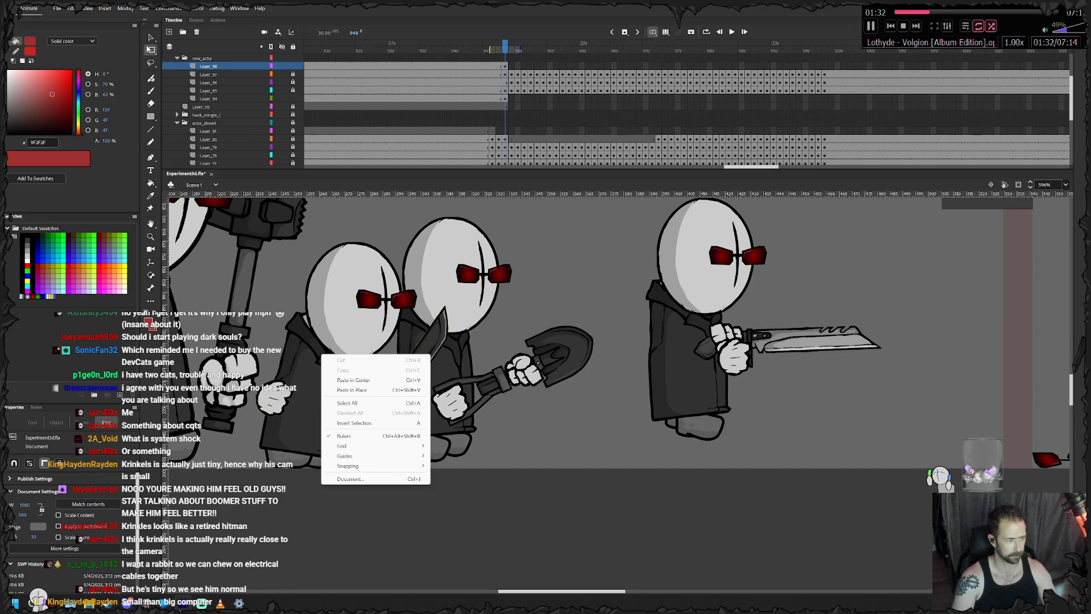
key(Escape)
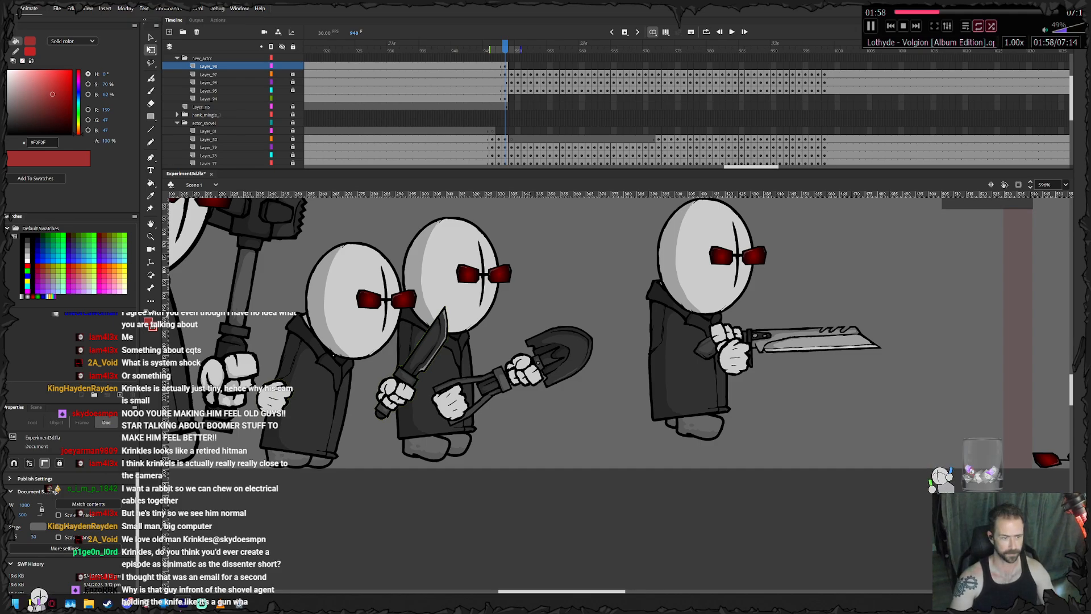
- Add a knife hand keyframe at frame 949 and move the knife hand forward with the body
drag(384, 352, 404, 399)
drag(394, 393, 434, 411)
key(F6)
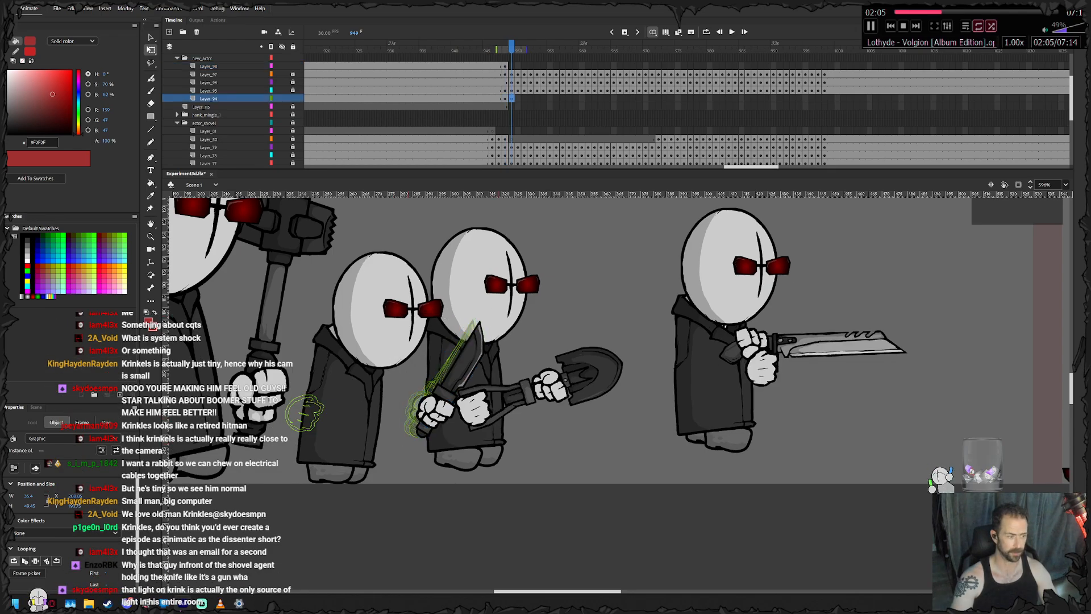
- Keyframe the knife hand from frame 950 through 960, raising the knife to head height along with the agent's body
key(F6)
drag(406, 316, 400, 326)
drag(438, 414, 435, 302)
key(F6)
key(F6)
key(F6)
key(F6)
key(F6)
key(F6)
key(F6)
key(F6)
key(F6)
key(F6)
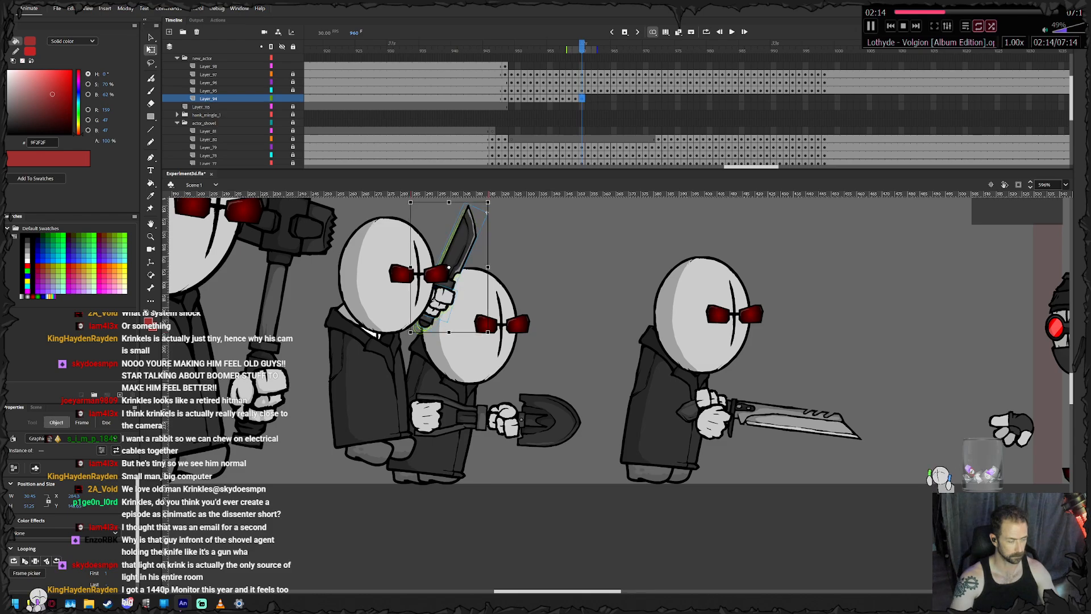
- Rotate the knife upright and lift it at frame 960, adding keyframes at frames 961 and 962 that tilt it backward
drag(490, 334, 499, 328)
drag(444, 303, 455, 294)
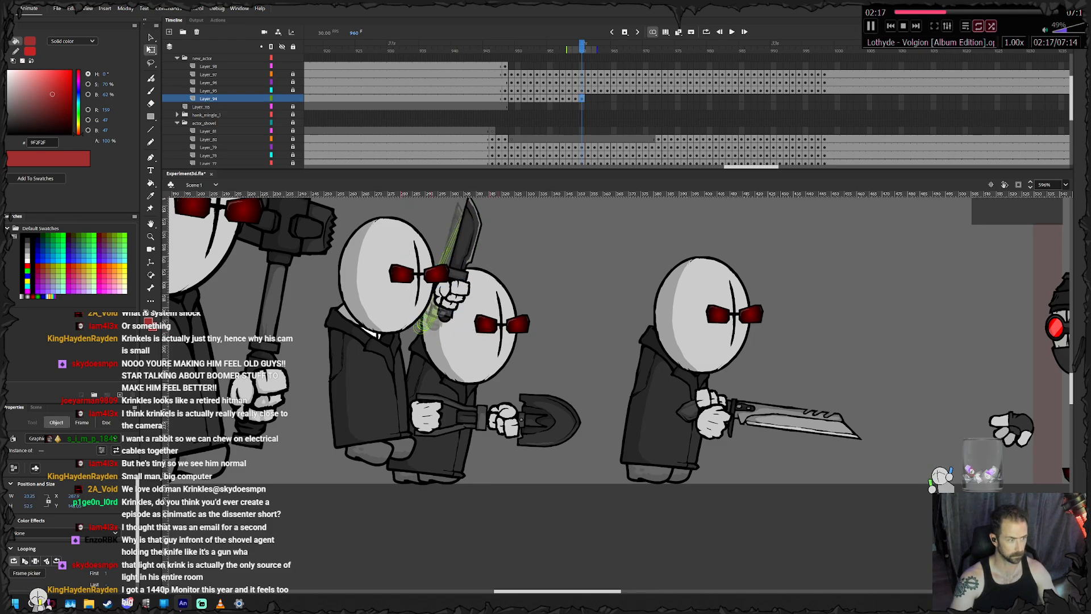
key(F6)
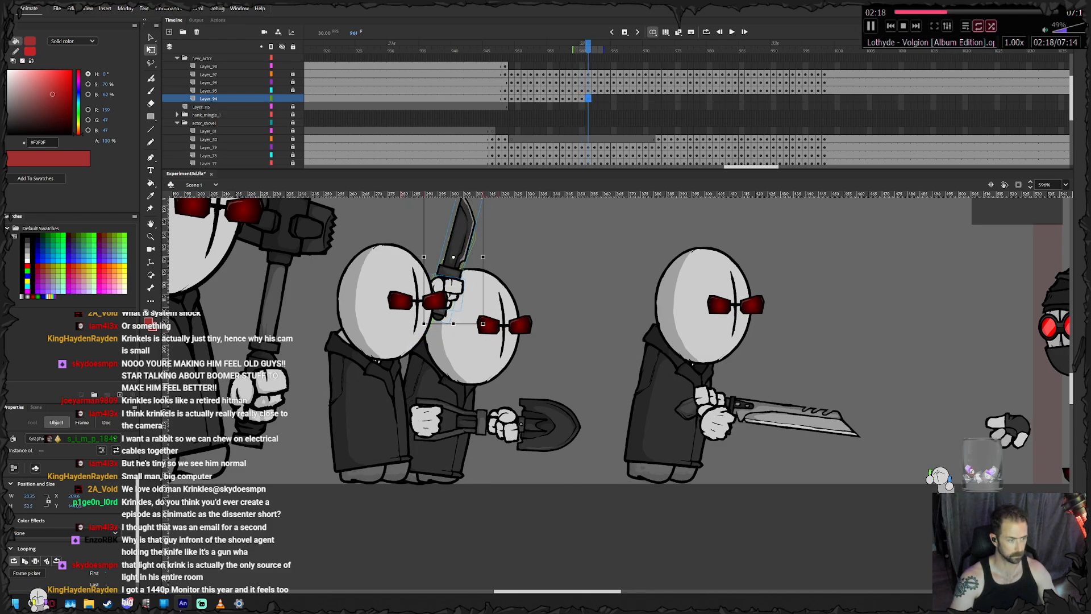
key(F6)
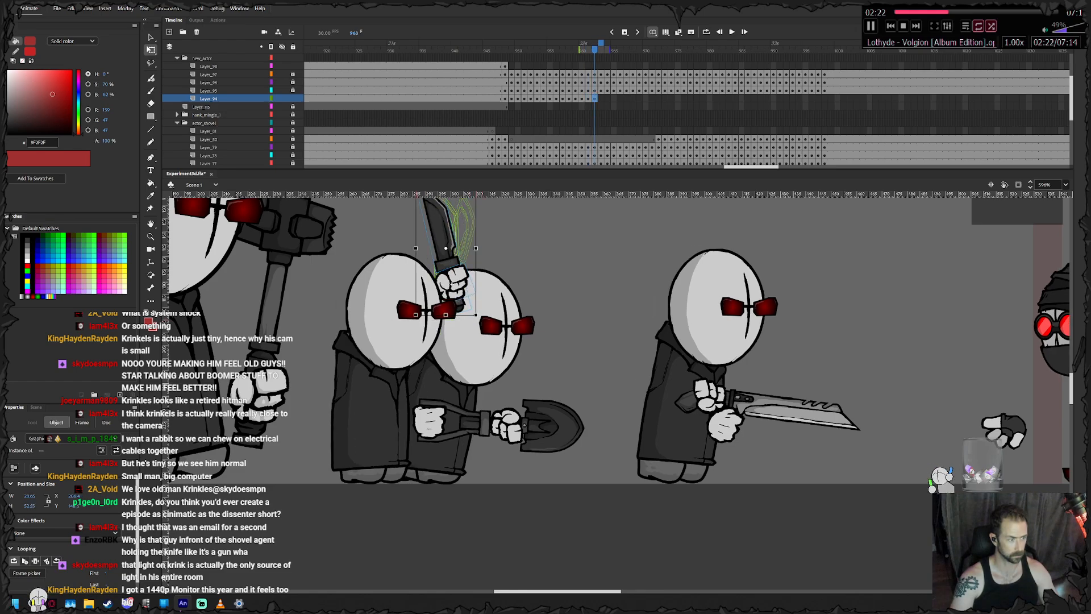
- Keyframe the rear agent's knife hand from frame 963 through 968, turning the knife upright and lowering it slightly at frame 968
key(F6)
key(F6)
key(F6)
key(F6)
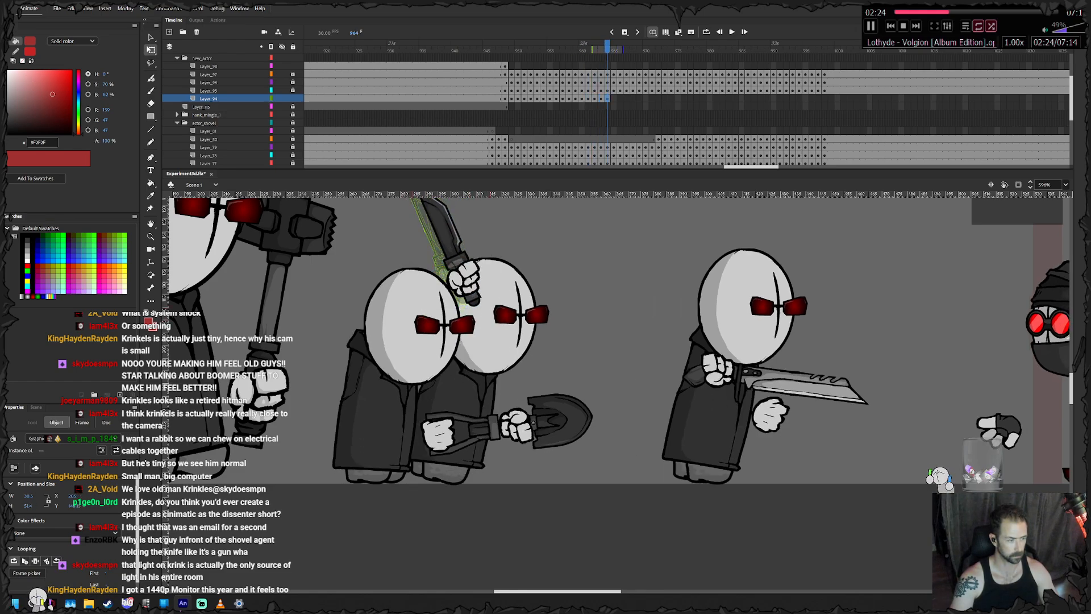
key(F6)
key(F6)
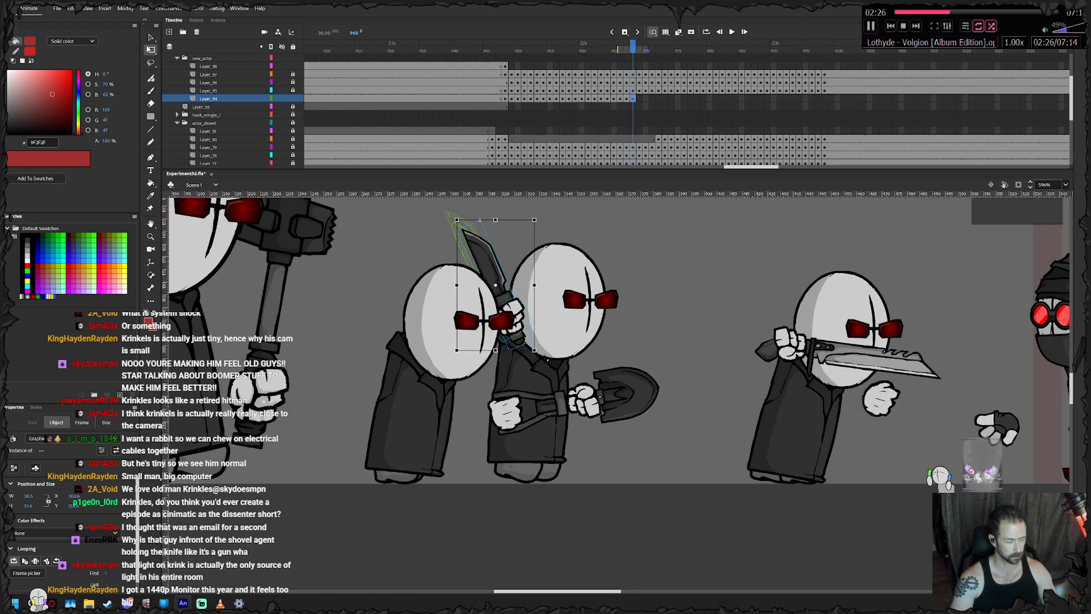
drag(551, 236, 563, 245)
drag(516, 330, 523, 330)
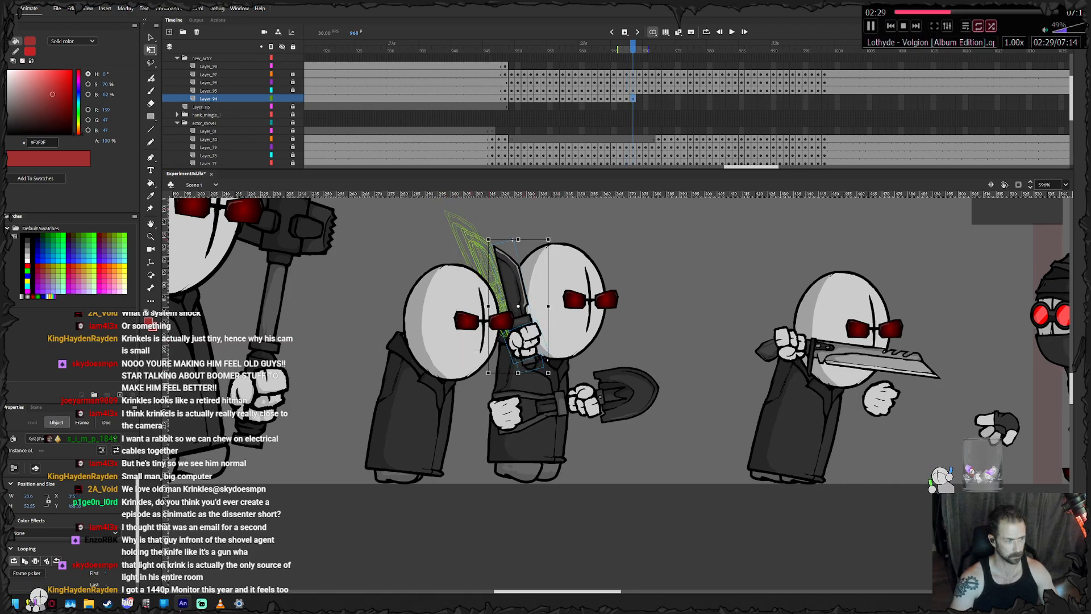
- Tilt the knife forward at frame 969 and move the hand forward and down in front of the shovel agent
key(comma)
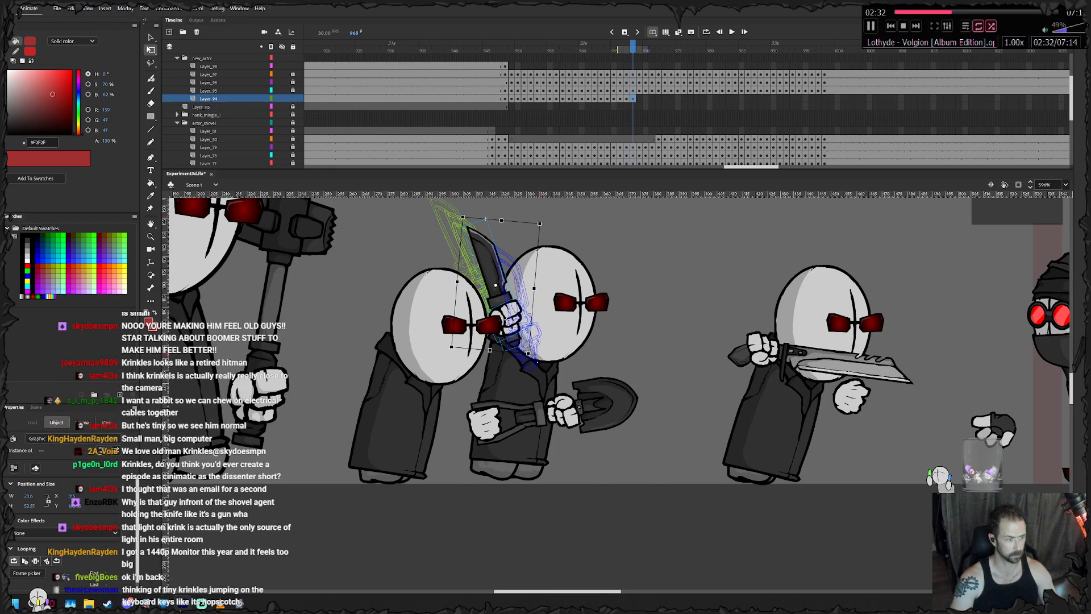
key(period)
key(period)
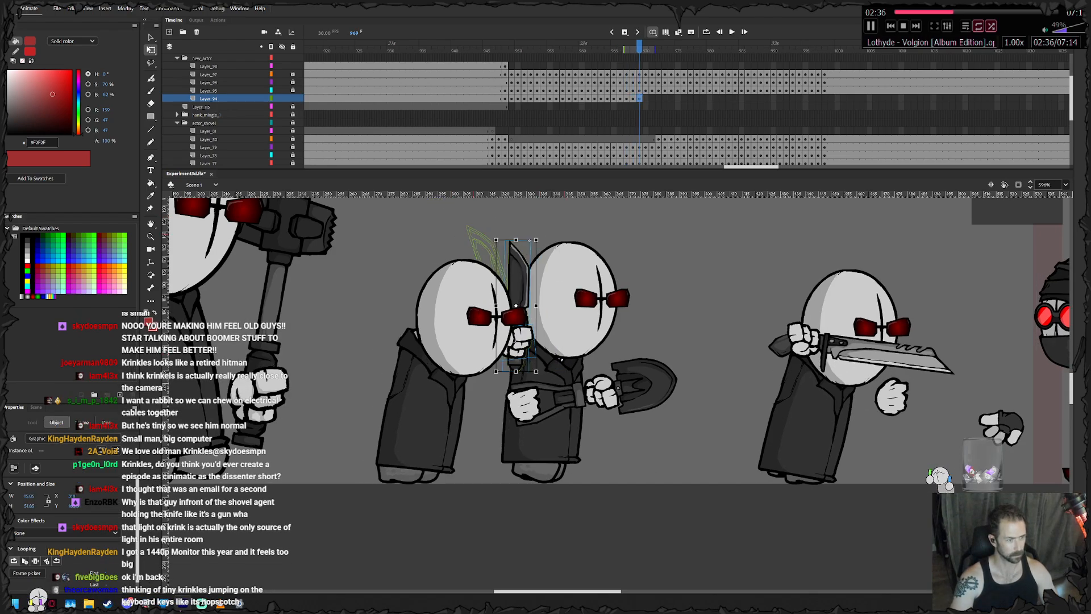
drag(537, 238, 559, 249)
drag(543, 289, 541, 293)
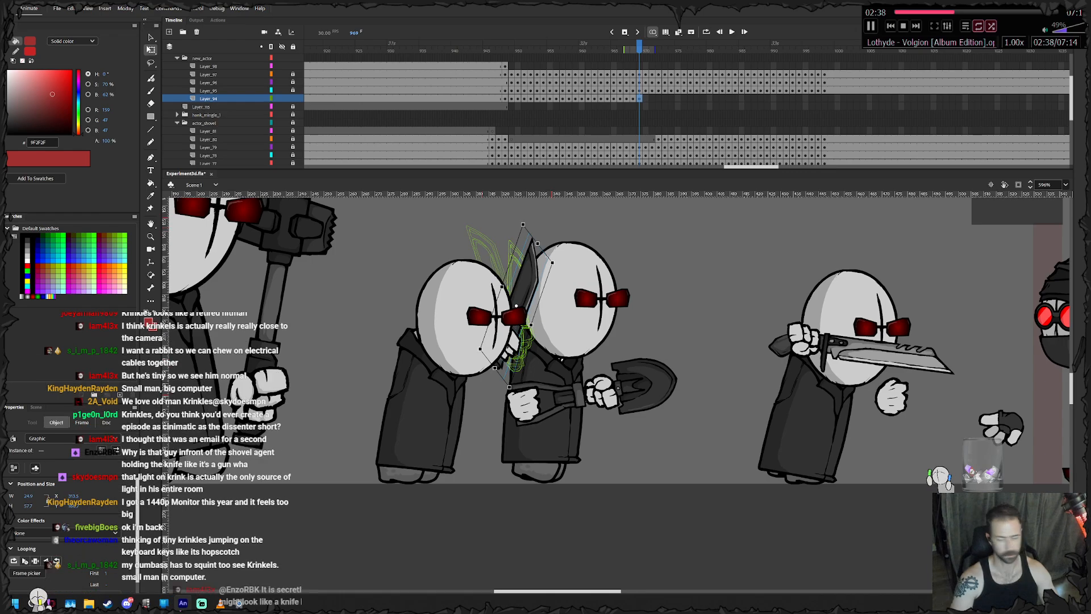
key(ctrl+z)
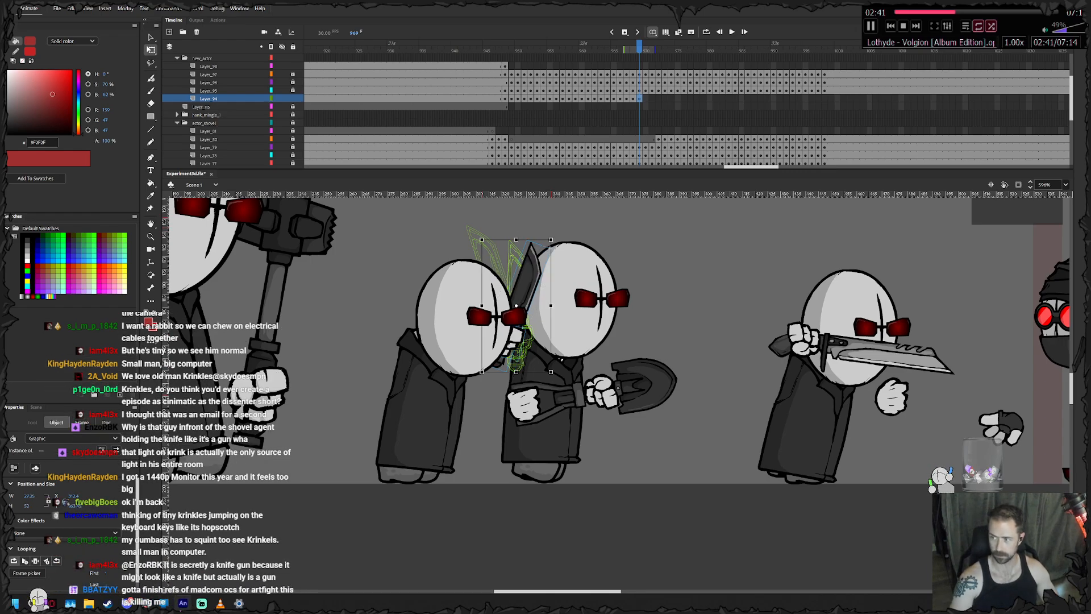
drag(561, 359, 514, 369)
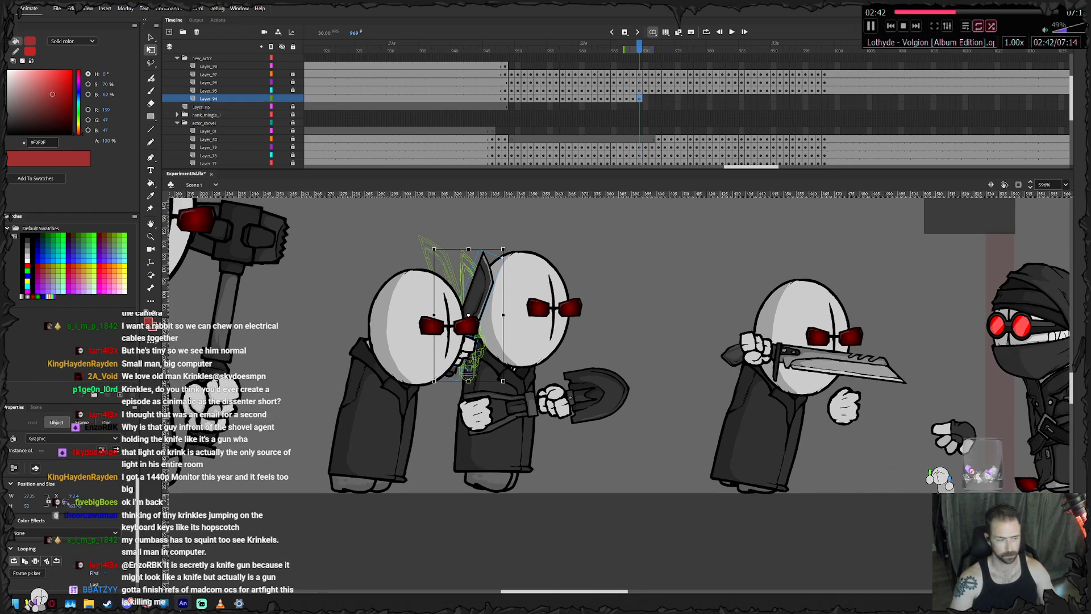
drag(455, 350, 473, 370)
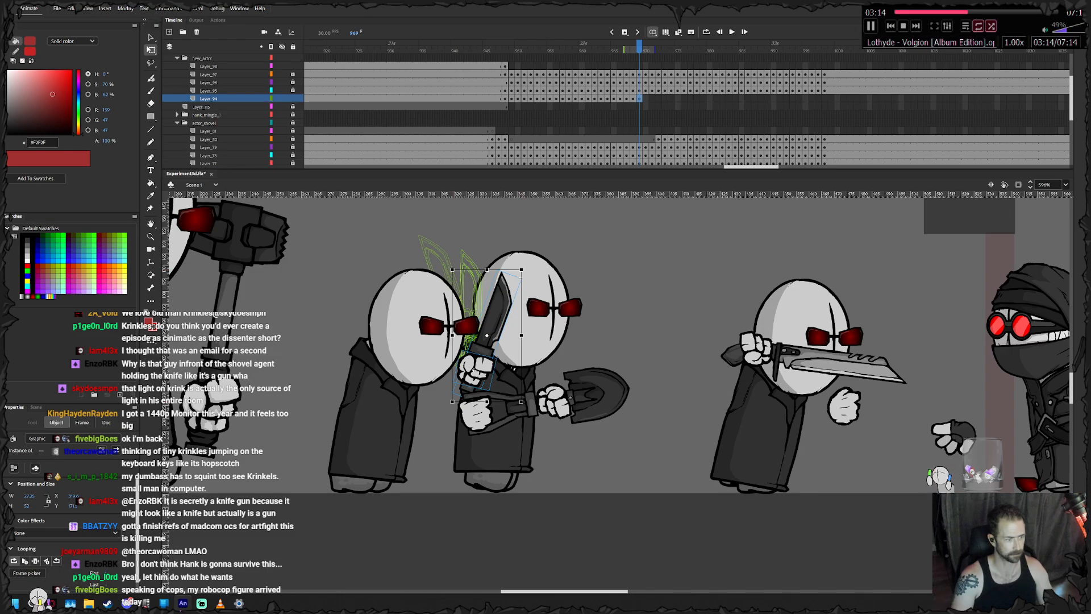
- Keyframe the knife hand from frame 970 through 974, lowering it to waist height with the blade tilting forward
key(.)
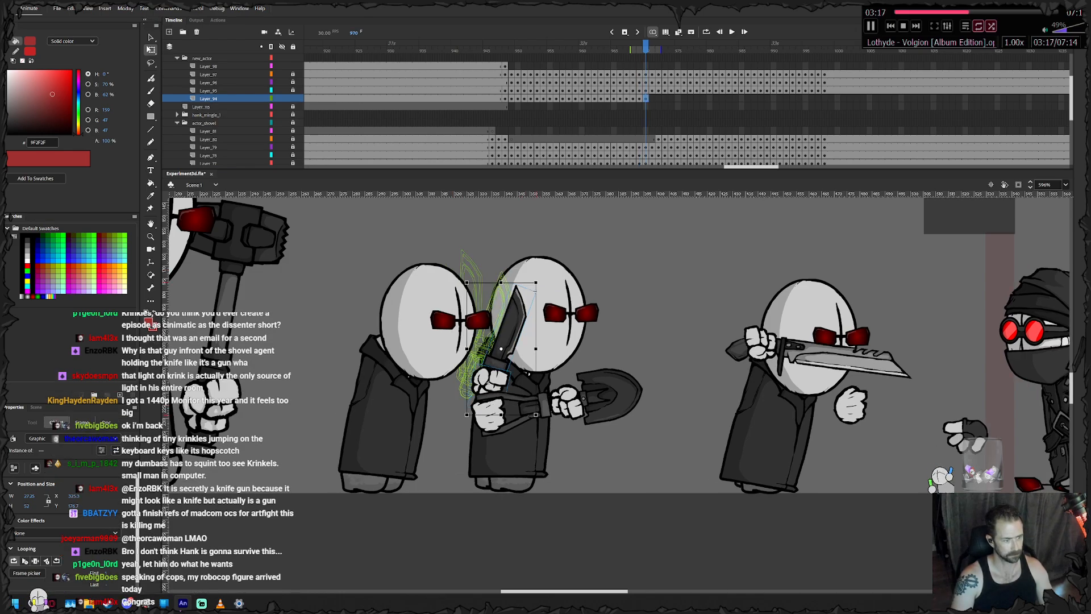
key(.)
key(.)
drag(489, 392, 493, 403)
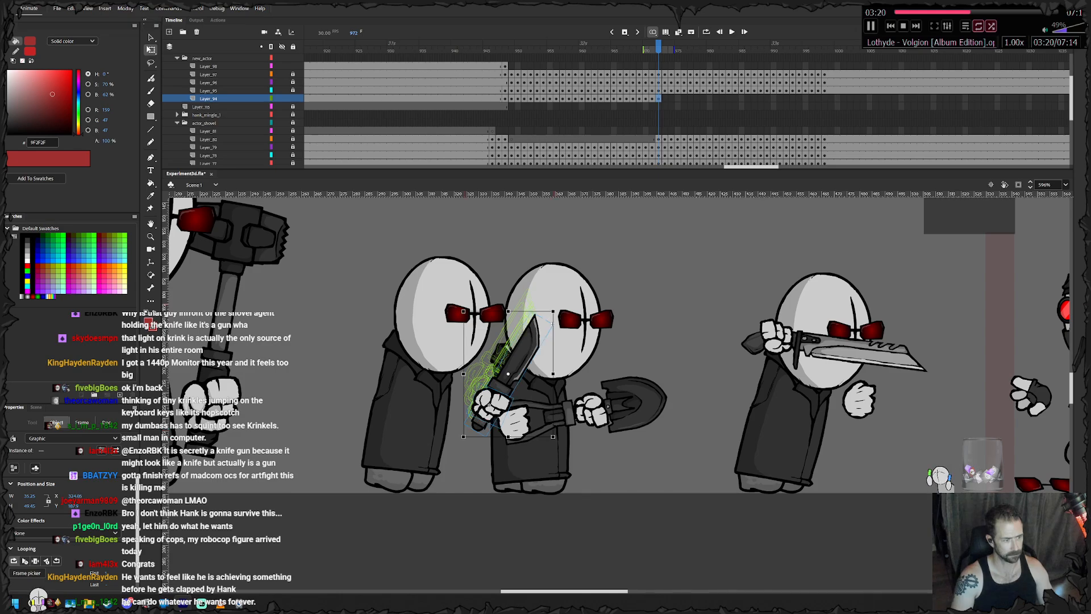
key(.)
key(.)
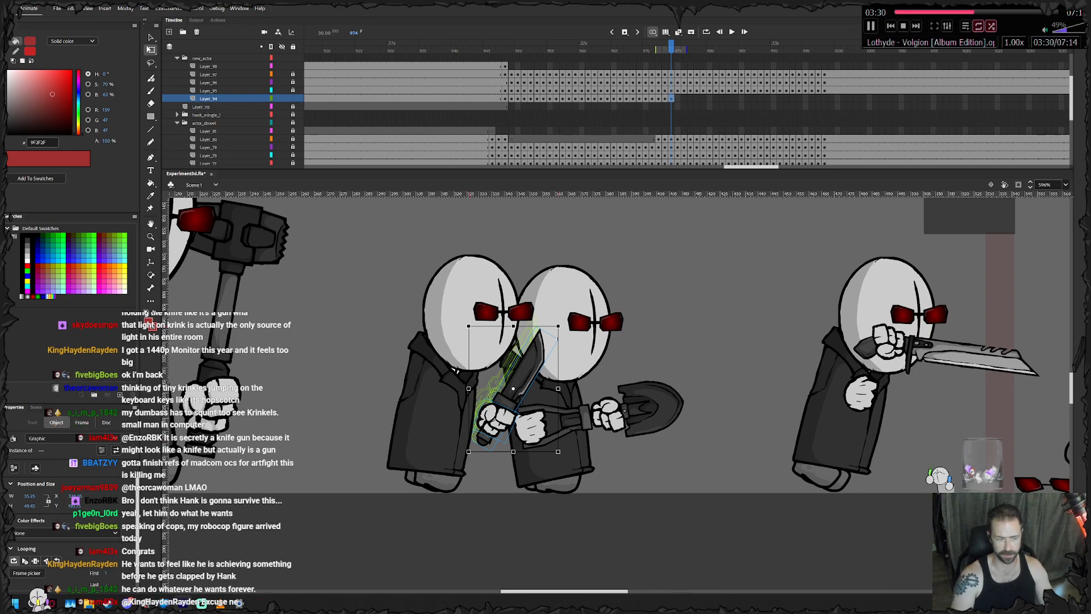
- Keyframe the knife hand from frame 975 through 985, carrying it with the body and angling the blade diagonally forward
drag(560, 323, 192, 311)
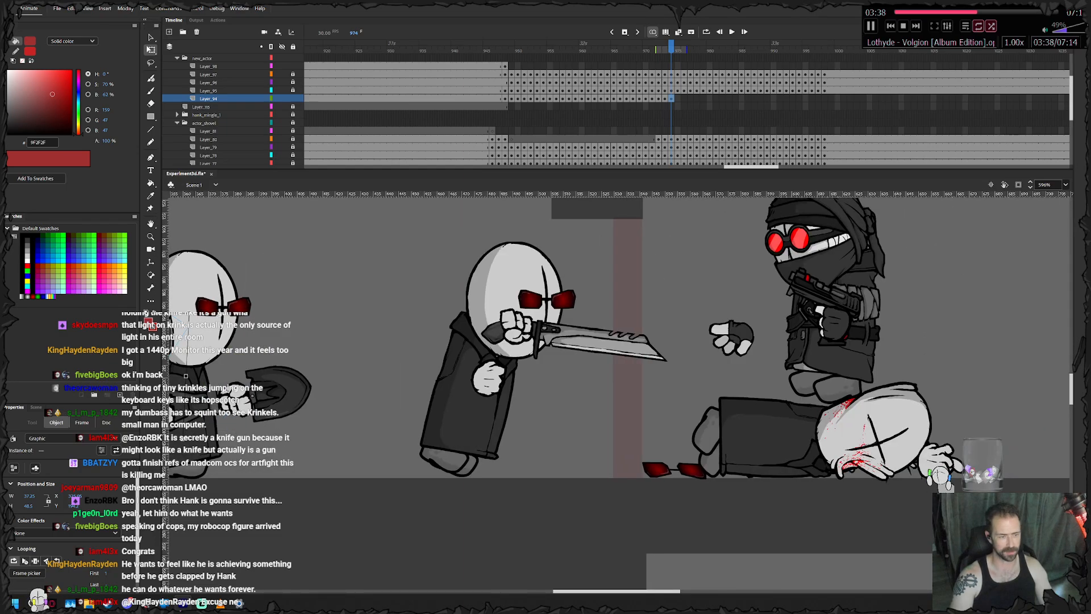
drag(185, 375, 438, 391)
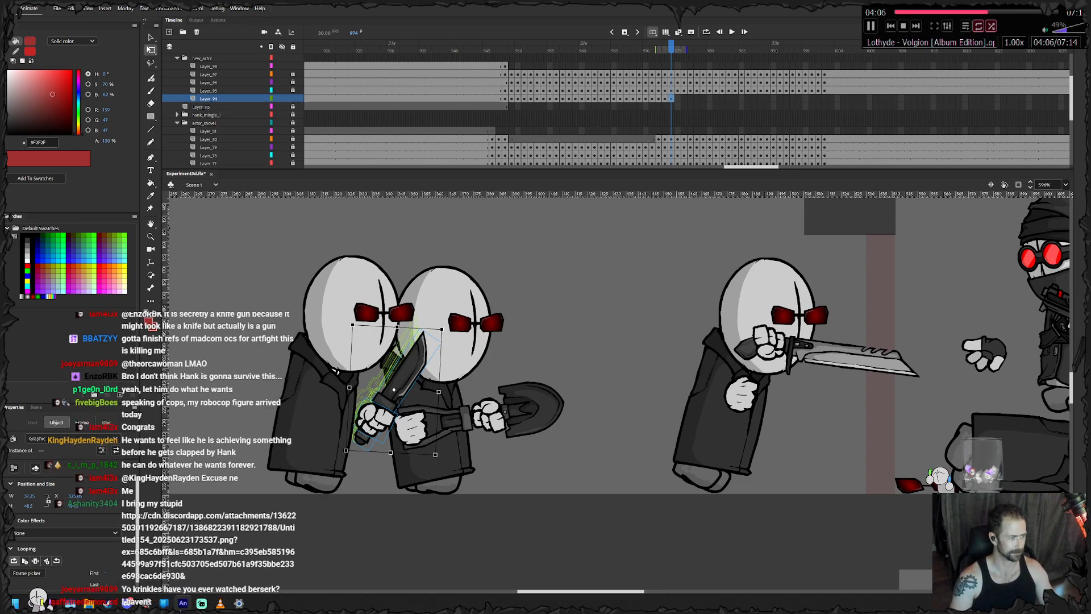
drag(368, 407, 467, 472)
scroll(402, 413, up, 2)
key(F6)
key(F6)
key(F6)
key(F6)
key(F6)
key(F6)
key(F6)
key(F6)
key(F6)
key(F6)
key(.)
drag(585, 523, 574, 531)
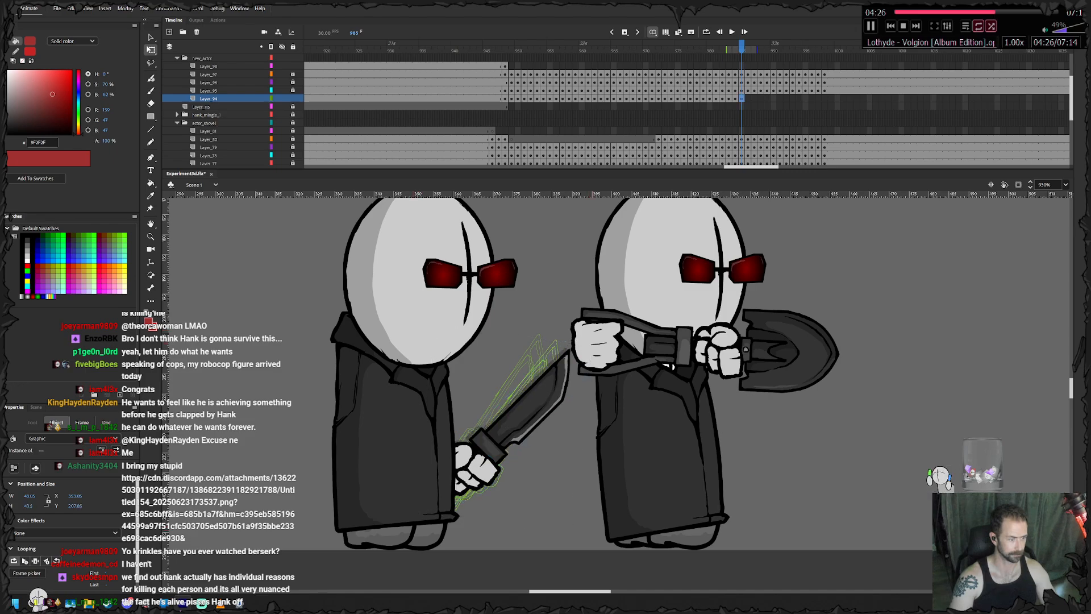
- Keyframe the knife hand from frame 986 through 991, shifting it forward with the agent and tilting the blade lower
drag(489, 465, 507, 472)
key(F6)
drag(610, 523, 603, 530)
drag(503, 473, 520, 478)
drag(619, 534, 611, 541)
key(F6)
drag(524, 476, 621, 474)
key(F6)
key(F6)
- Keyframe the knife hand from frame 992 through 999, keeping it in front of the advancing agent's waist
key(F6)
drag(567, 520, 561, 510)
key(F6)
drag(618, 471, 751, 471)
key(F6)
key(F6)
key(F6)
key(F6)
key(F6)
key(F6)
key(F6)
key(F6)
- Remove the knife hand's extra keyframe at frame 999 and extend its layer with frames to frame 1050
right_click(831, 98)
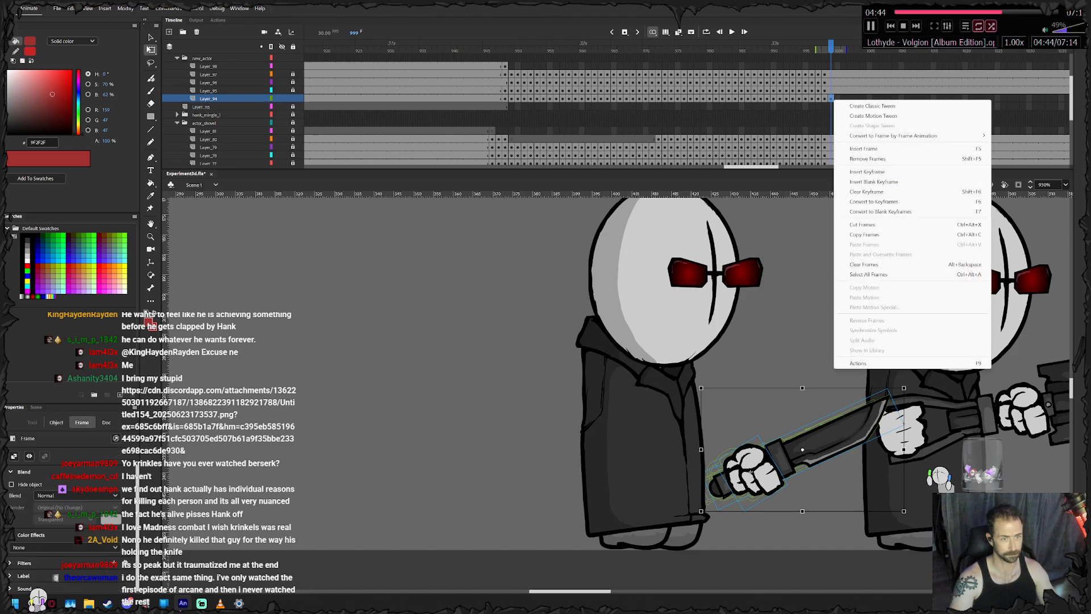
click(858, 158)
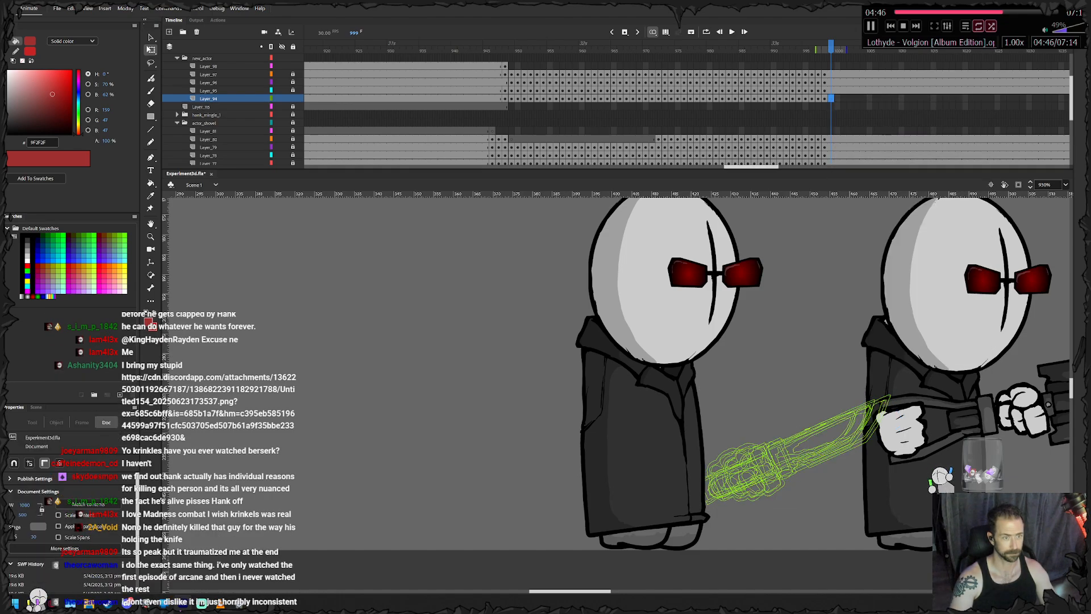
drag(753, 166, 771, 167)
click(895, 98)
right_click(895, 98)
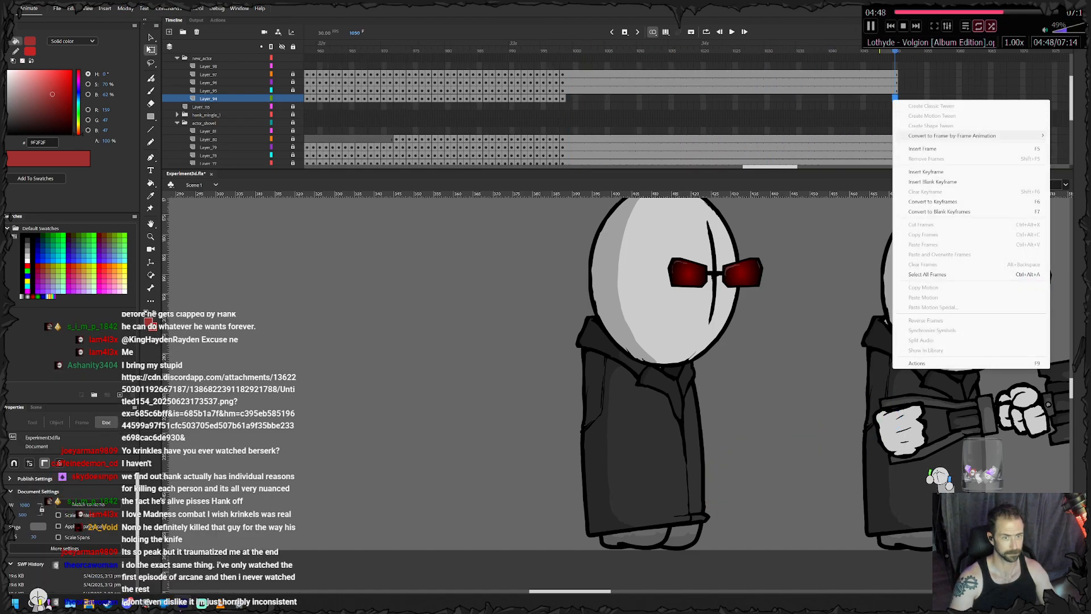
click(923, 148)
- Return to the knife agent's empty hand at frame 948 and keyframe it through frame 958, raising it behind his shoulder
drag(569, 67, 466, 73)
click(209, 99)
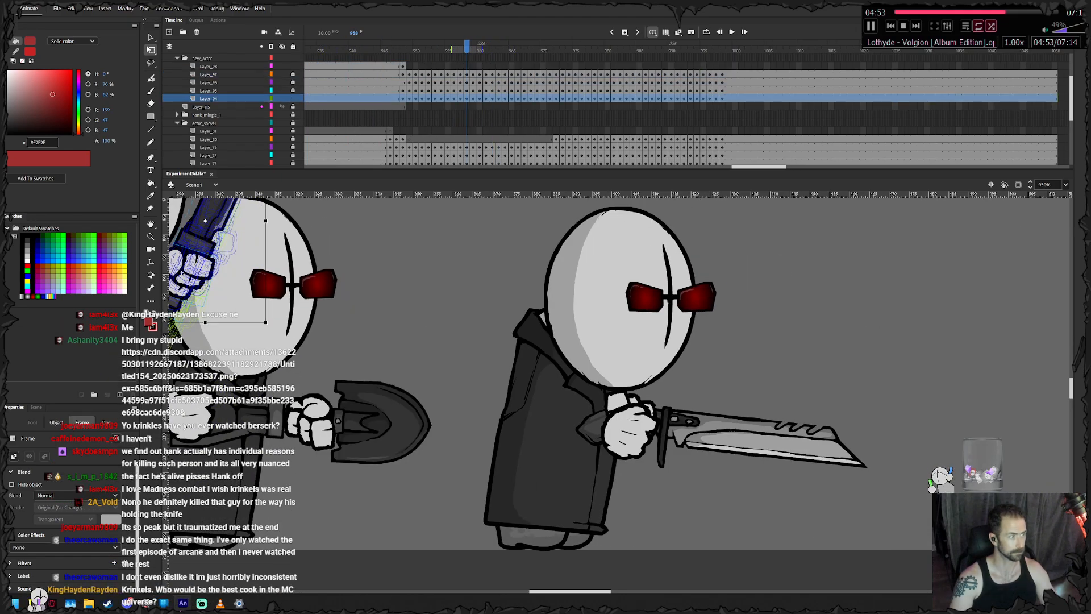
click(397, 66)
key(.)
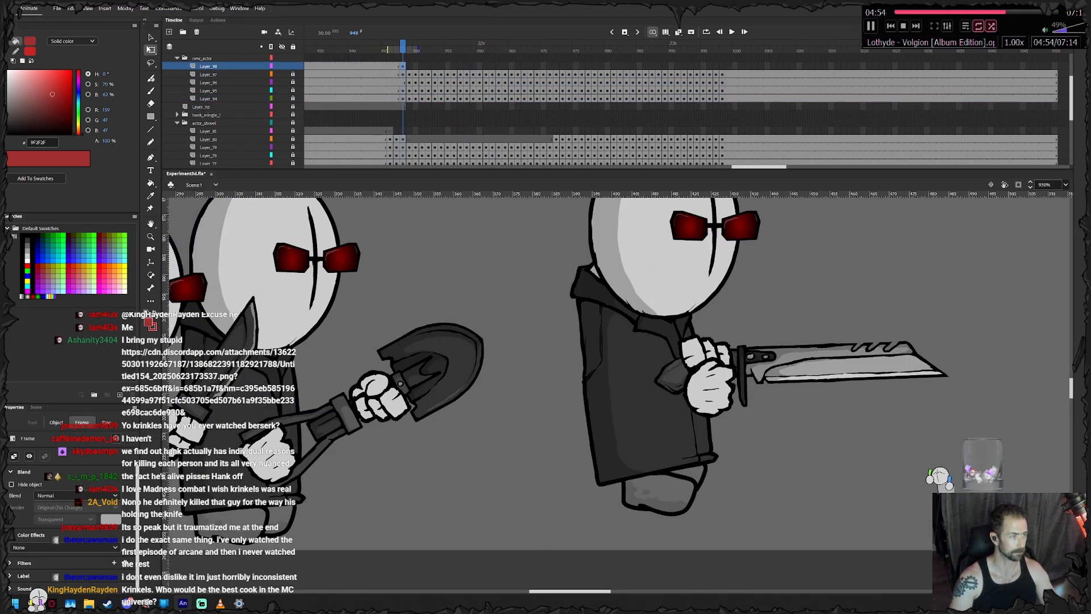
drag(369, 313, 715, 295)
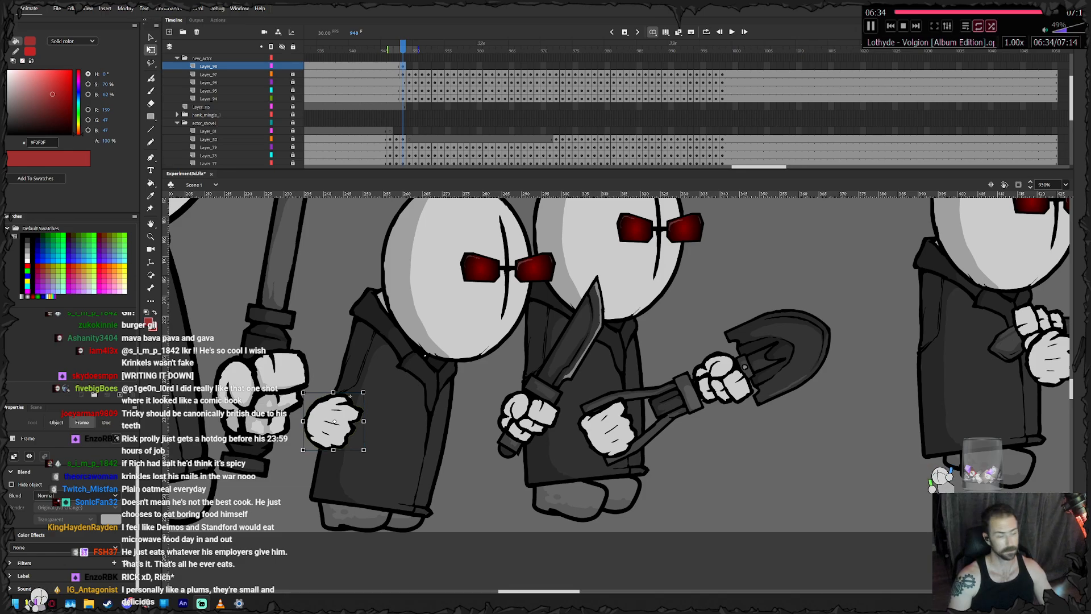
drag(334, 423, 367, 264)
key(F6)
key(F6)
key(F6)
key(F6)
key(F6)
key(F6)
key(F6)
key(F6)
key(F6)
key(F6)
- Rotate the empty hand at frame 958, add a keyframe at frame 959 and rotate the hand there too
drag(400, 231, 401, 269)
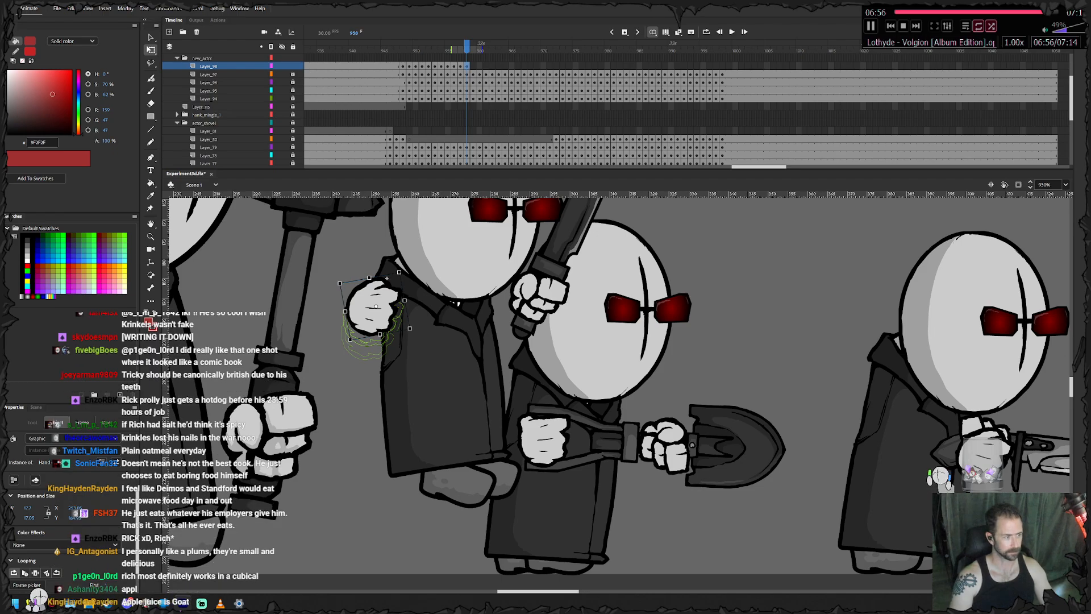
key(F6)
drag(402, 269, 397, 266)
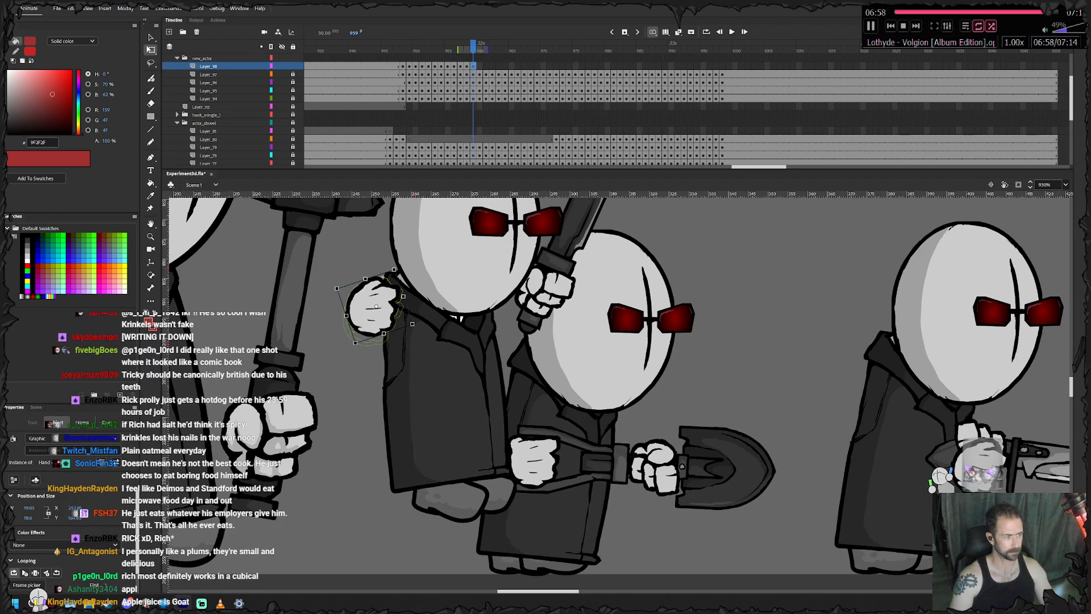
- Keyframe the empty hand from frame 960 through 973, lowering it behind the agent's back as he moves forward
drag(367, 322, 507, 399)
key(F6)
key(F6)
key(F6)
key(F6)
key(F6)
key(F6)
key(F6)
key(F6)
key(F6)
key(F6)
key(F6)
key(F6)
key(F6)
key(F6)
- Rotate the empty hand at frame 973 and keyframe it through frame 976, bringing it forward against the agent's back
drag(639, 386, 511, 377)
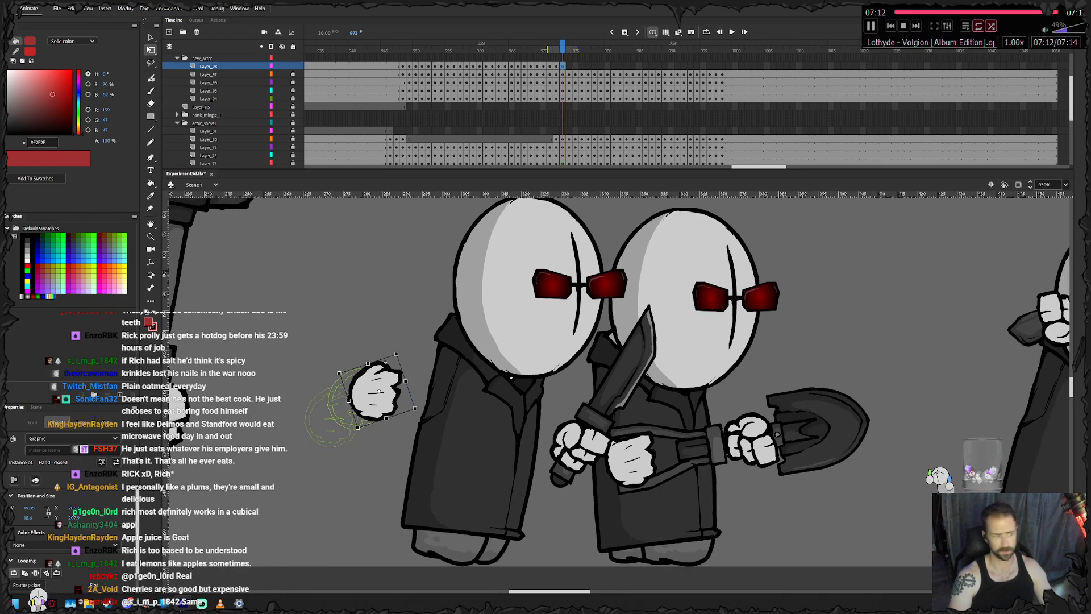
drag(399, 350, 405, 353)
key(F6)
drag(380, 390, 464, 383)
key(F6)
key(F6)
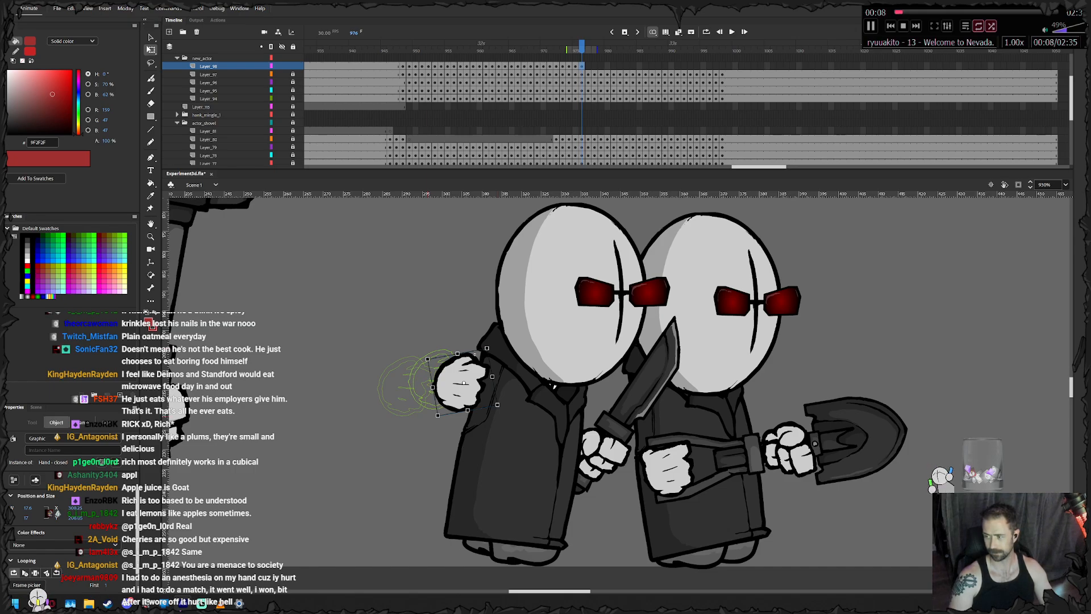
- Keyframe the empty hand from frame 977 through 989, lowering it slightly and moving it along behind the body
key(F6)
drag(464, 382, 514, 399)
key(F6)
key(F6)
key(F6)
key(F6)
key(F6)
key(F6)
key(F6)
key(F6)
key(F6)
key(F6)
key(F6)
key(F6)
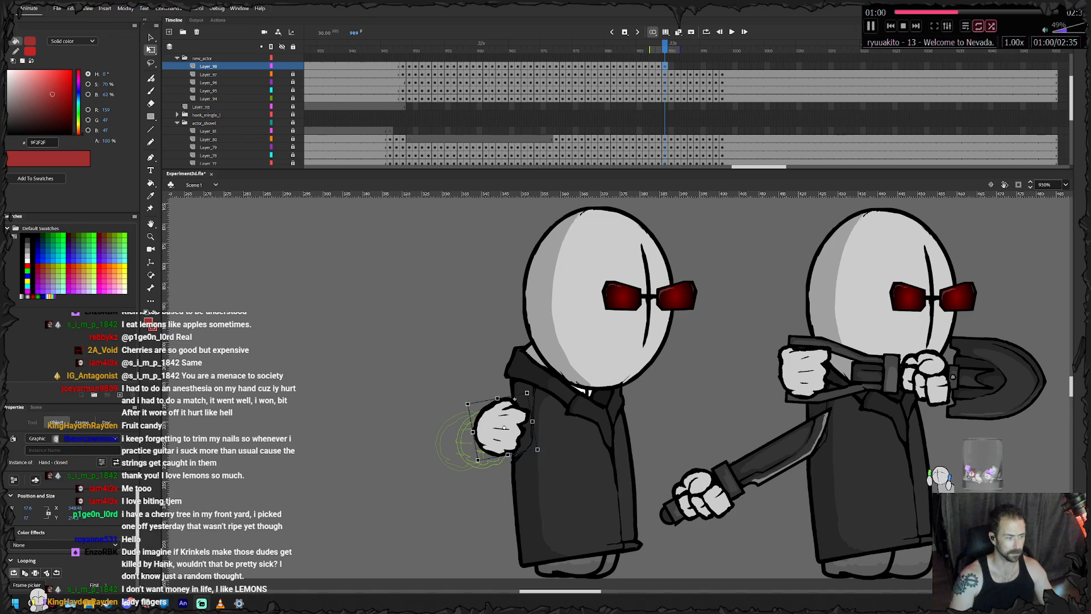
- Keyframe the empty hand from frame 990 through 999, following the agent's back as he steps forward
key(.)
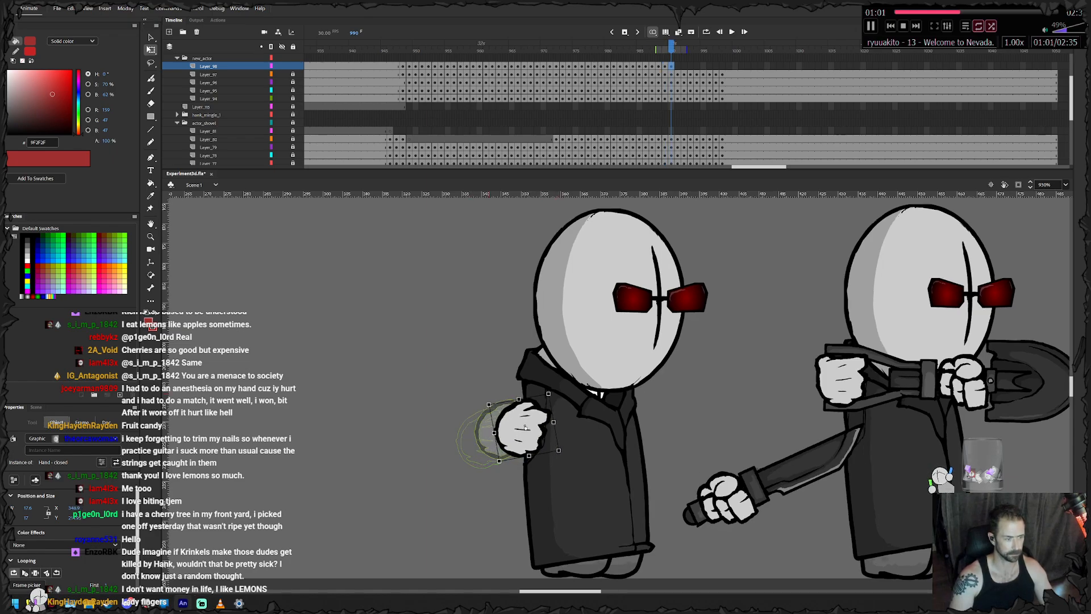
key(period)
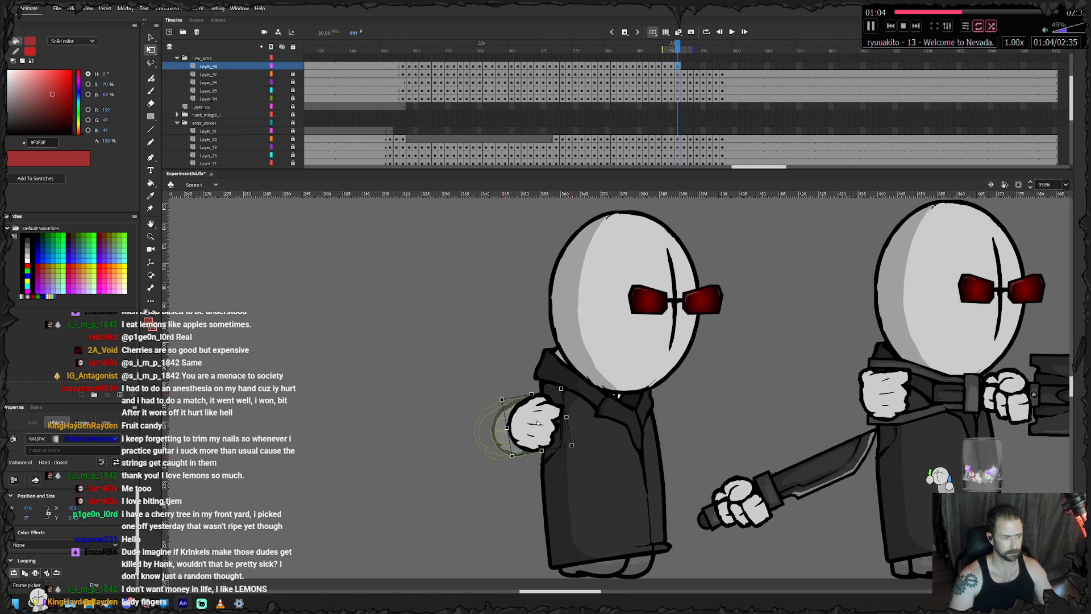
key(period)
key(period)
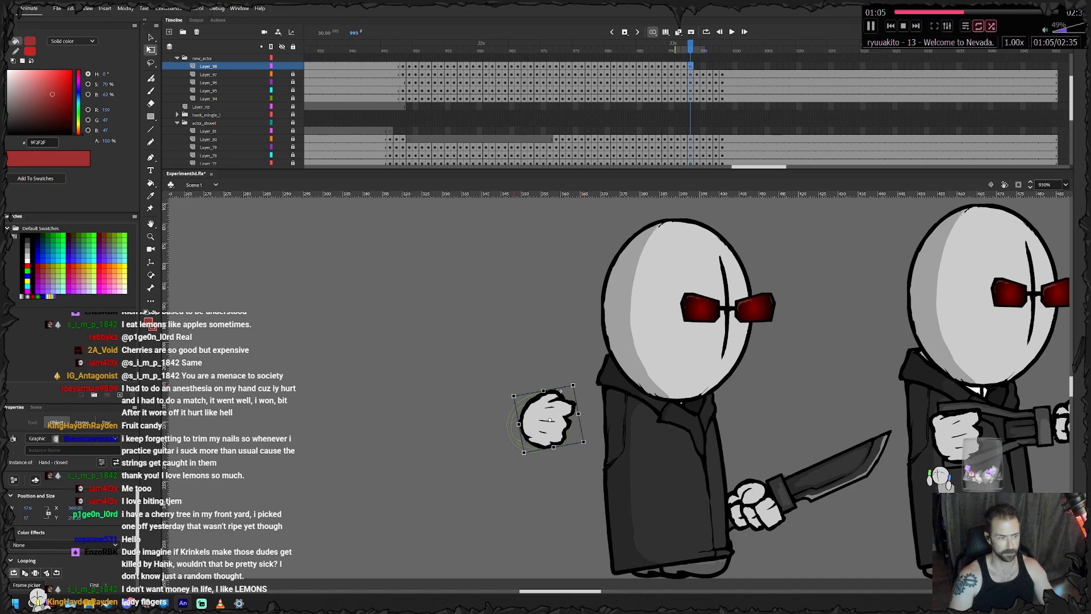
key(period)
key(period)
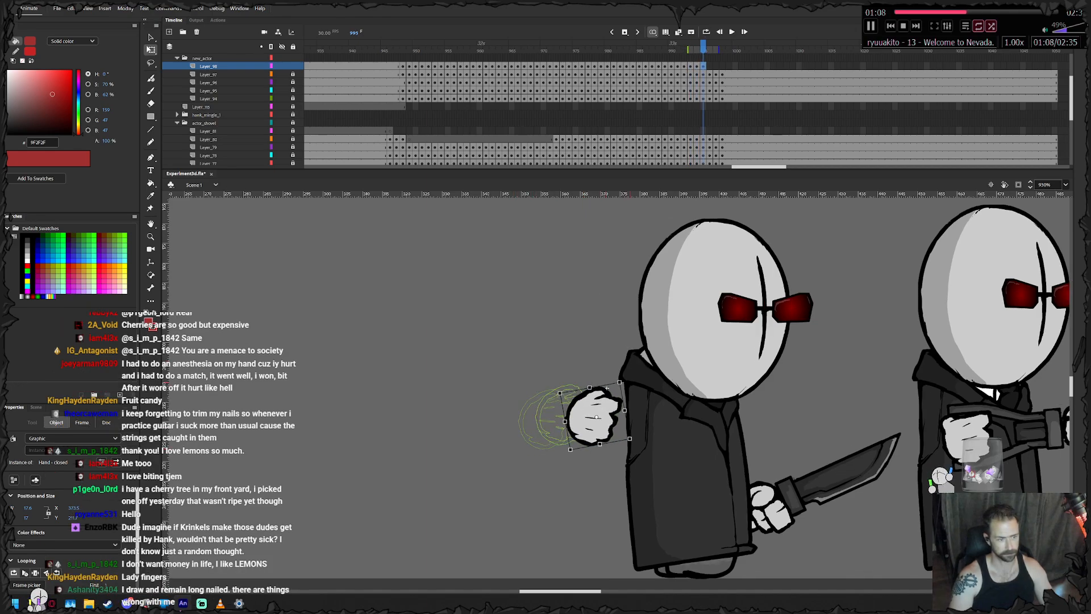
key(period)
key(period)
key(period)
key(period)
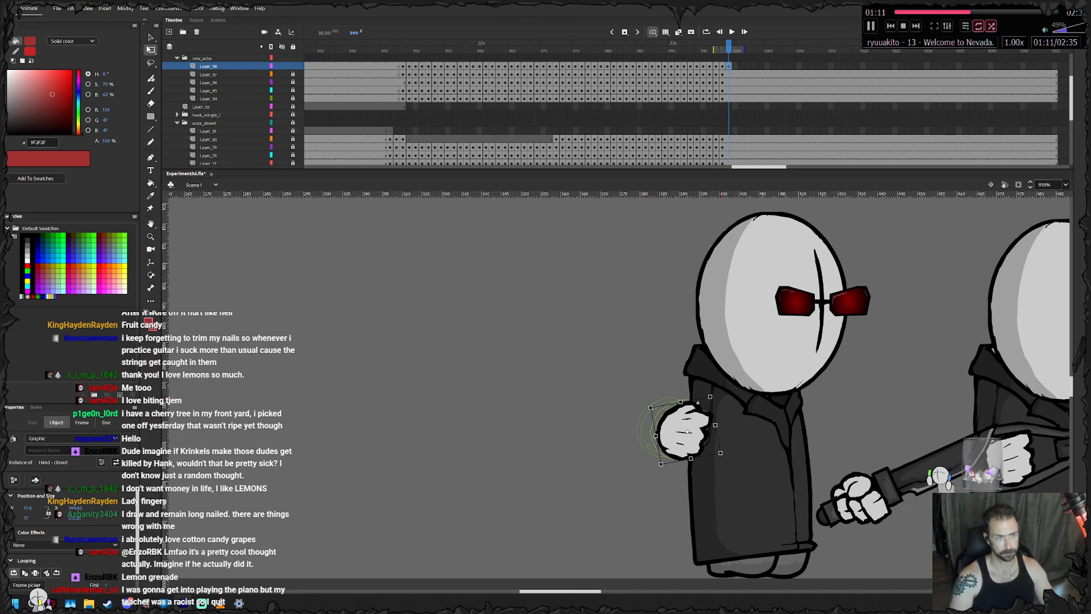
- Remove the empty hand's extra keyframe at frame 999, extend its layer to frame 1050 and lock the layer
right_click(728, 66)
click(750, 125)
right_click(1054, 67)
click(1000, 114)
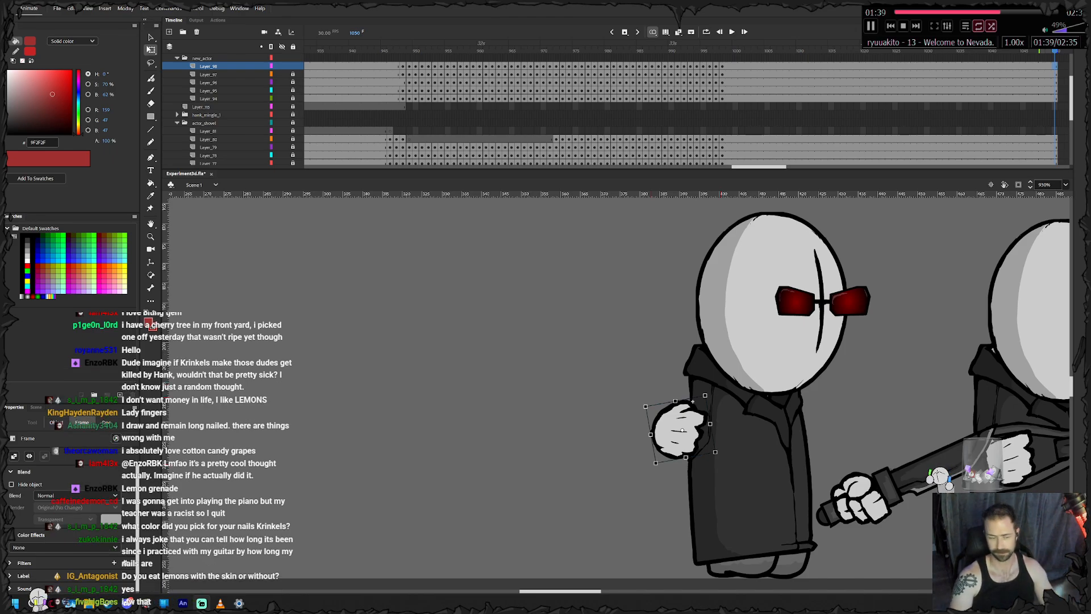
click(293, 67)
- Clear the stage selection and expand the collapsed actor folder above the knife agent's layers in the timeline
drag(665, 416, 717, 421)
scroll(548, 420, down, 4)
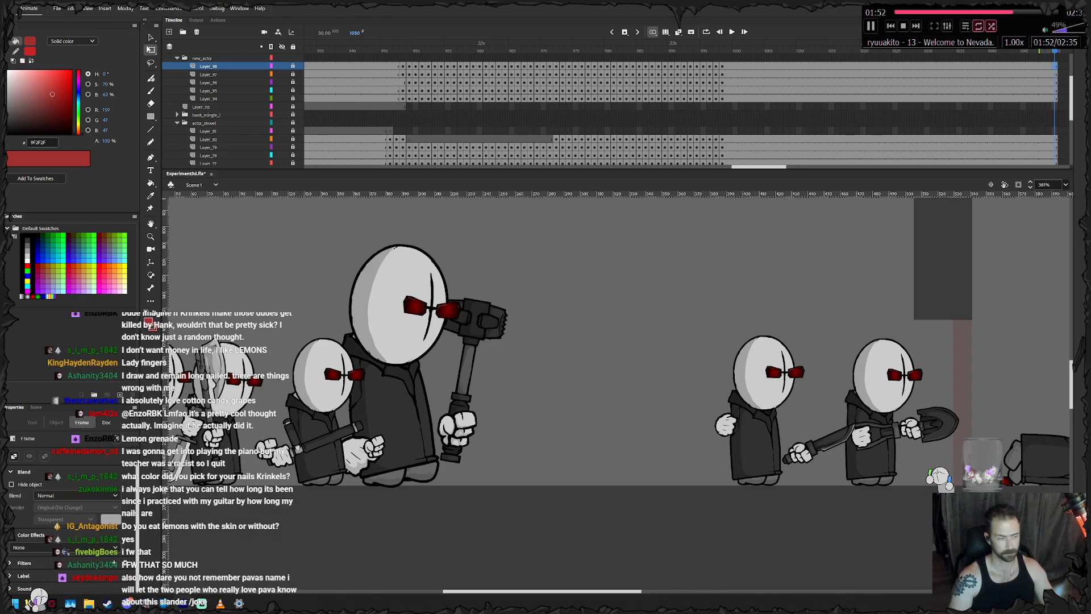
click(610, 272)
scroll(611, 108, up, 3)
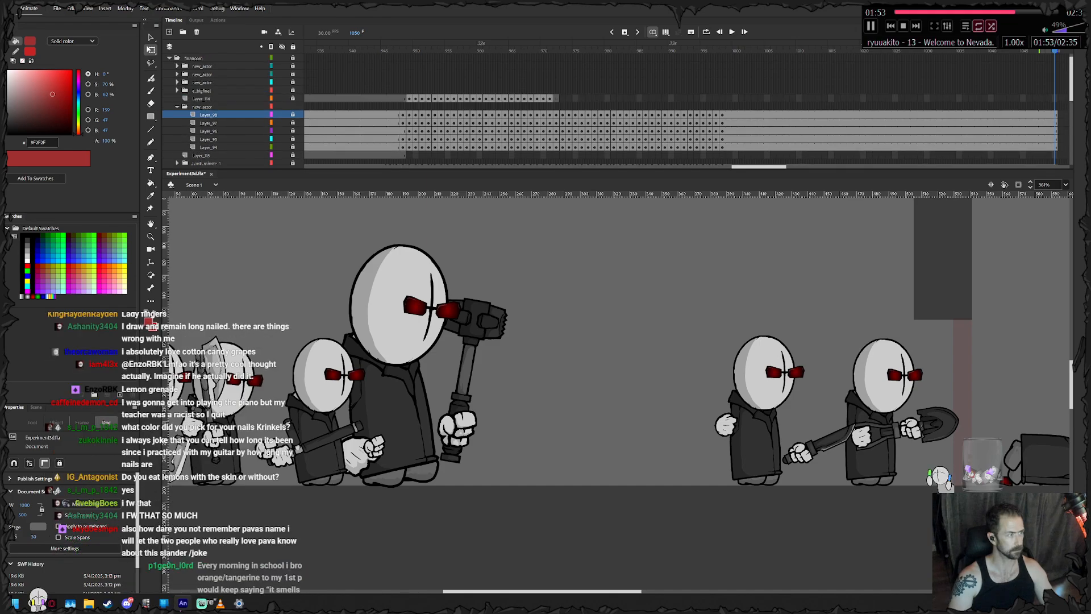
click(178, 90)
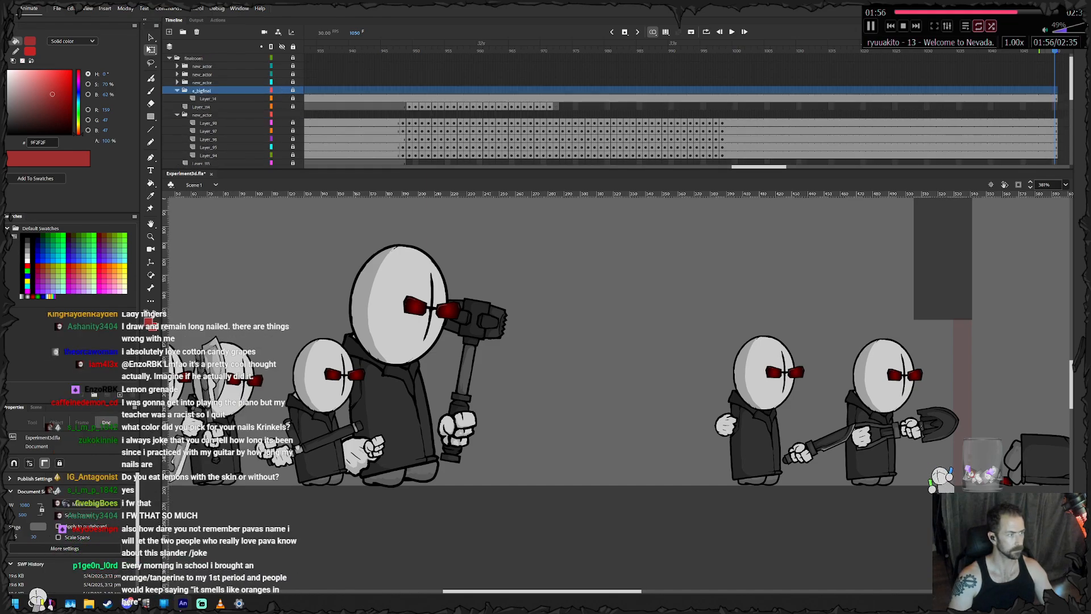
- Add four layers to the hammer agent's folder and place his original layer in the middle of the stack
click(282, 99)
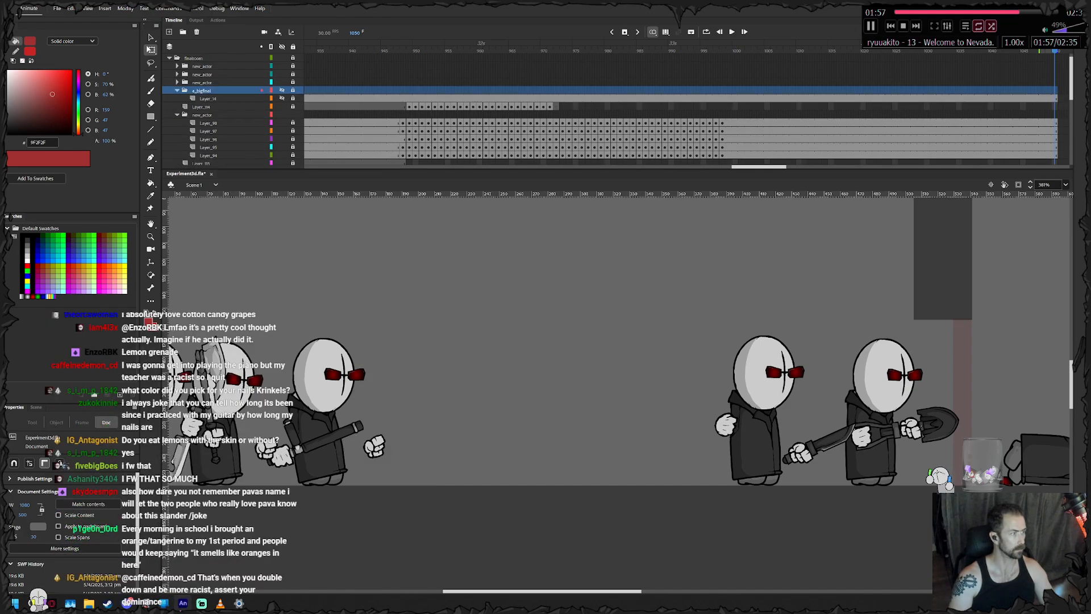
click(207, 98)
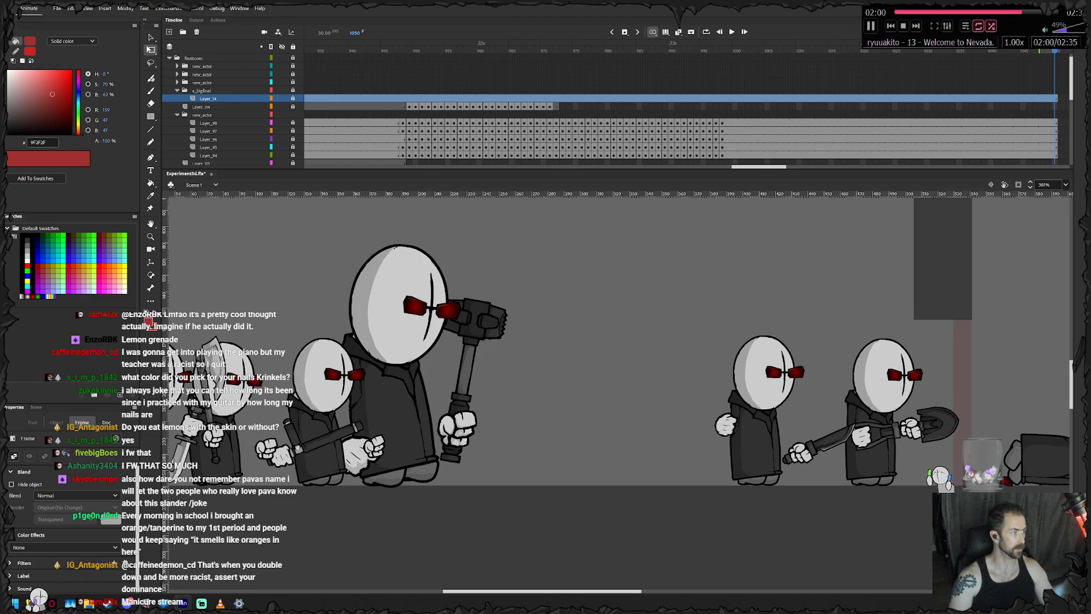
click(170, 32)
click(169, 32)
click(170, 32)
click(169, 32)
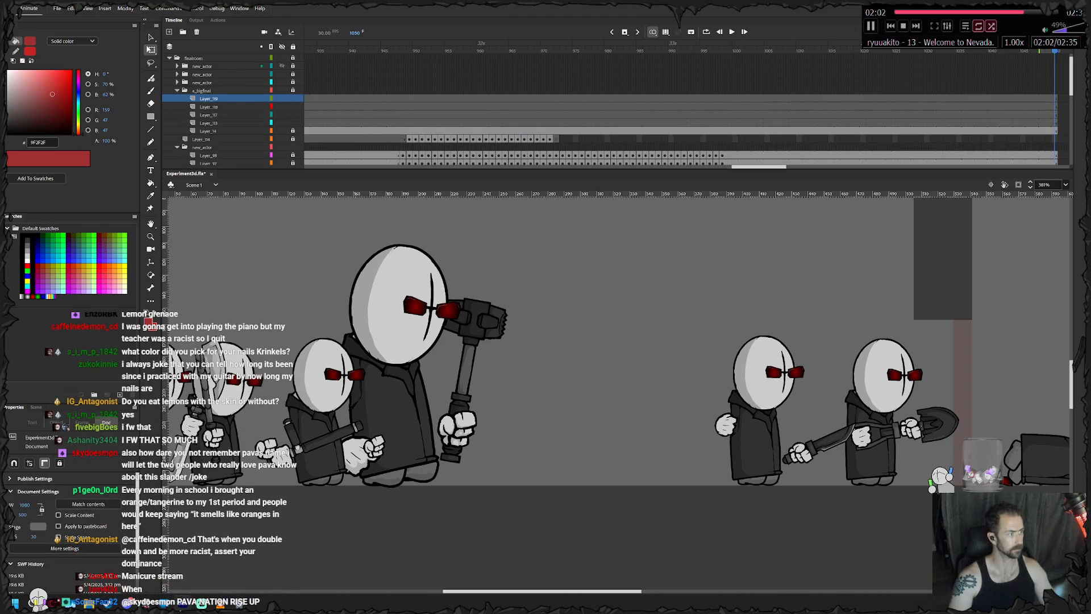
click(208, 130)
drag(209, 119, 209, 112)
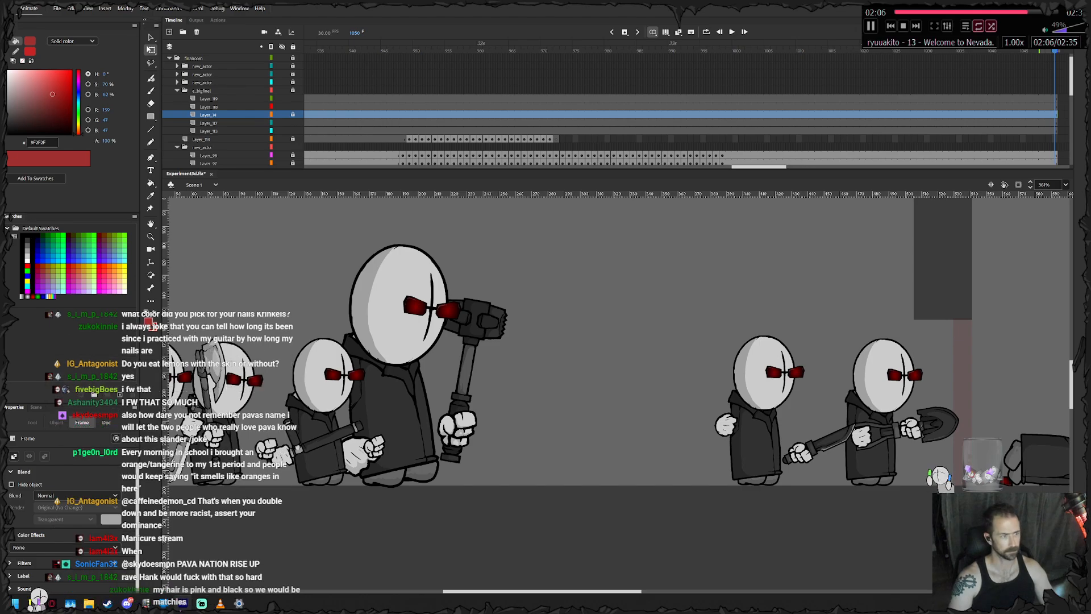
- Insert keyframes at frame 954 on the hammer agent's layers
scroll(398, 115, down, 1)
drag(391, 50, 441, 50)
click(441, 114)
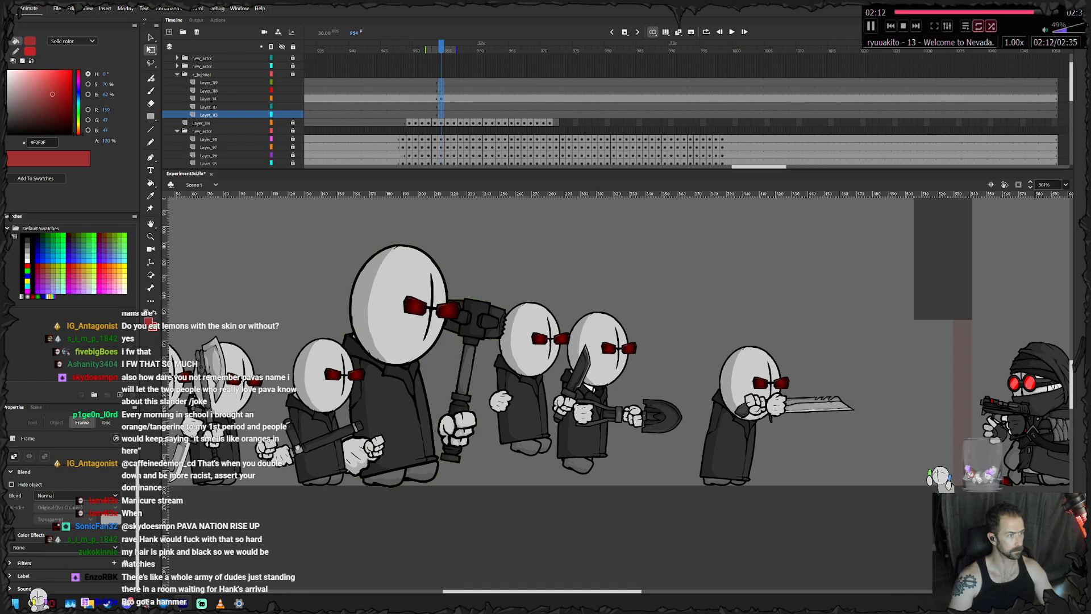
click(460, 49)
click(460, 98)
click(318, 227)
drag(325, 223, 476, 377)
key(ctrl+z)
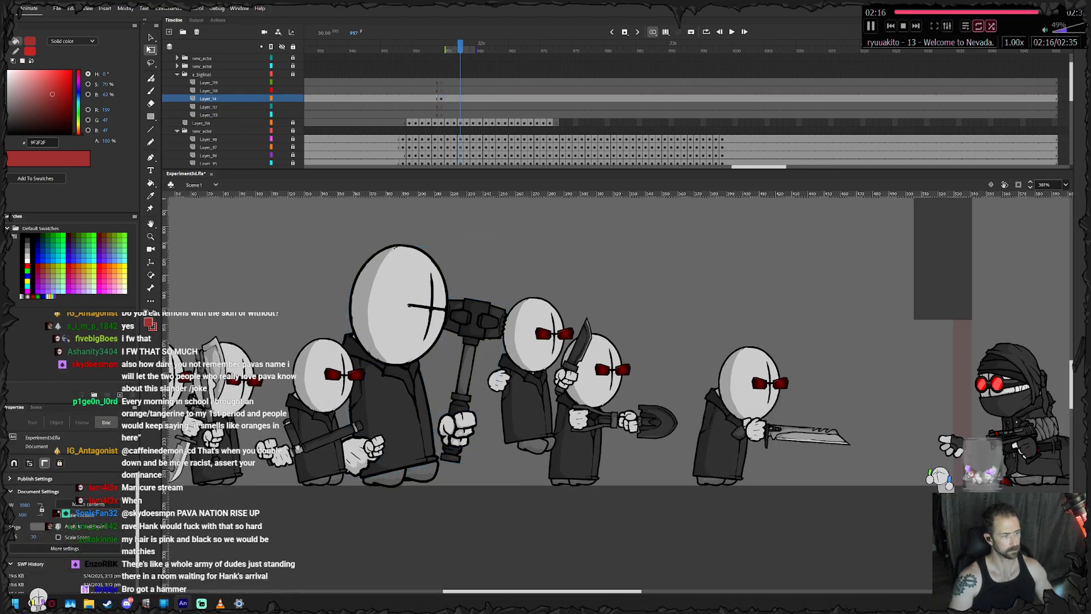
key(ctrl+z)
key(ctrl+z)
- Move the hammer agent's head and glasses in place onto the second layer of his folder
click(342, 235)
drag(342, 236, 463, 355)
key(ctrl+x)
click(448, 82)
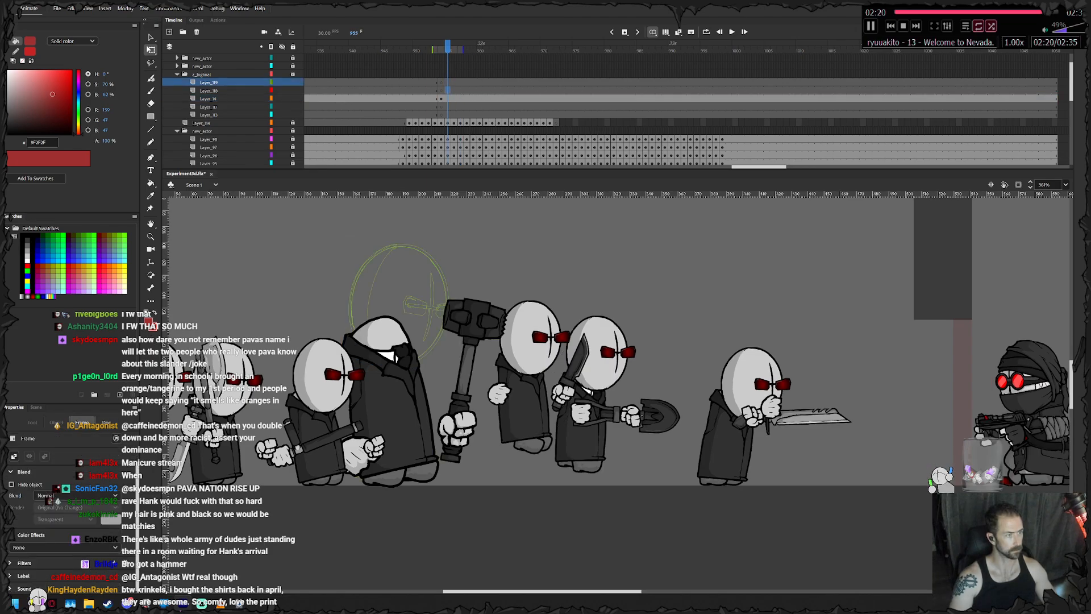
click(447, 91)
key(ctrl+shift+v)
- Move the hammer agent's empty hand in place onto the topmost layer of his folder
click(357, 455)
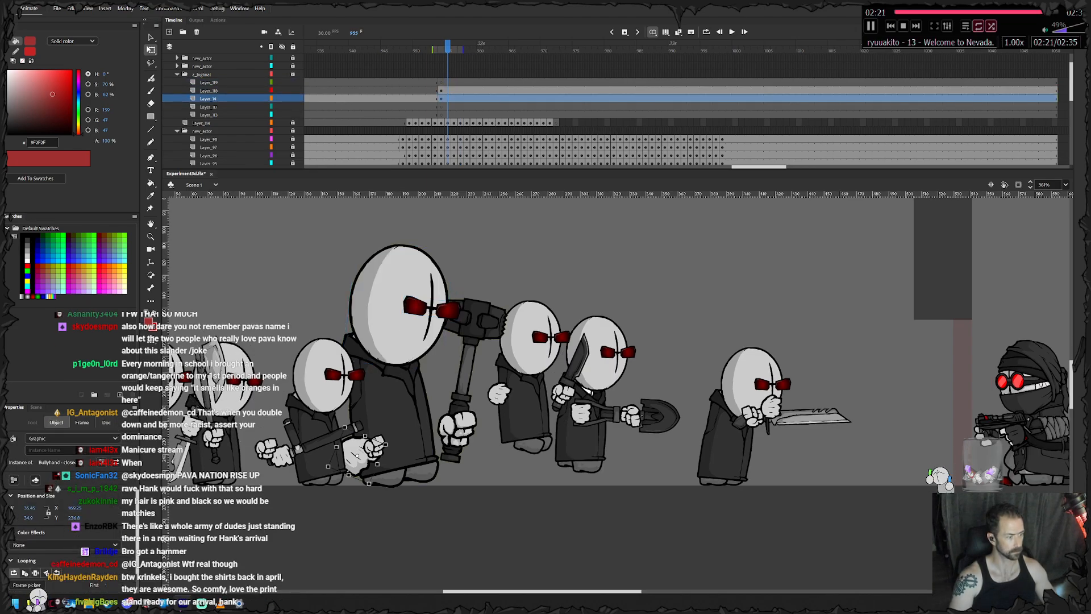
key(ctrl+x)
click(453, 83)
key(ctrl+shift+v)
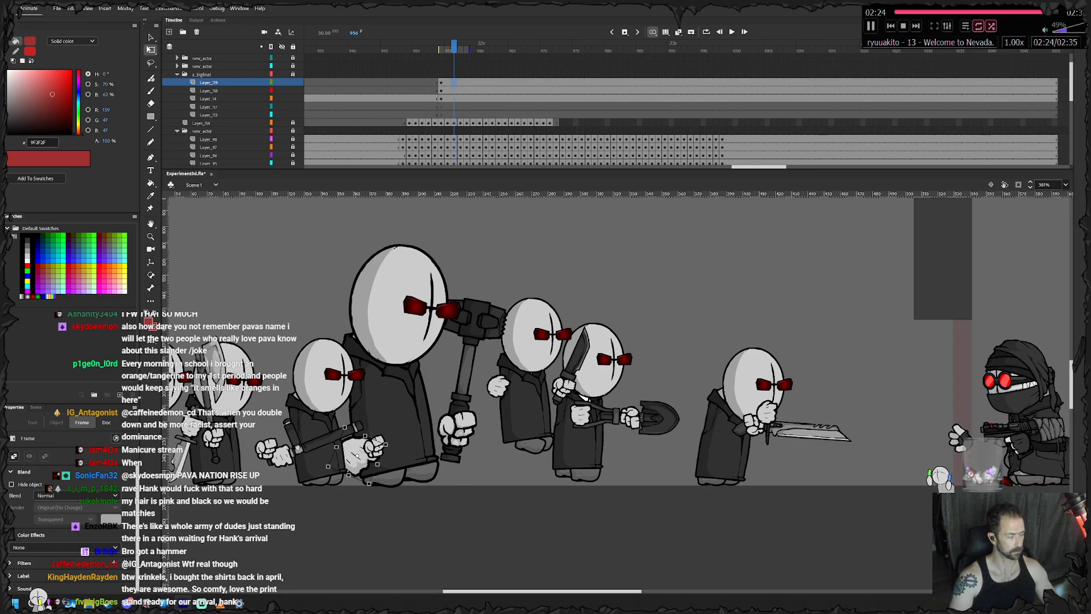
- Separate the feet onto the layer beneath the body, and the hammer with its hand onto the folder's lowest layer
click(460, 106)
click(463, 420)
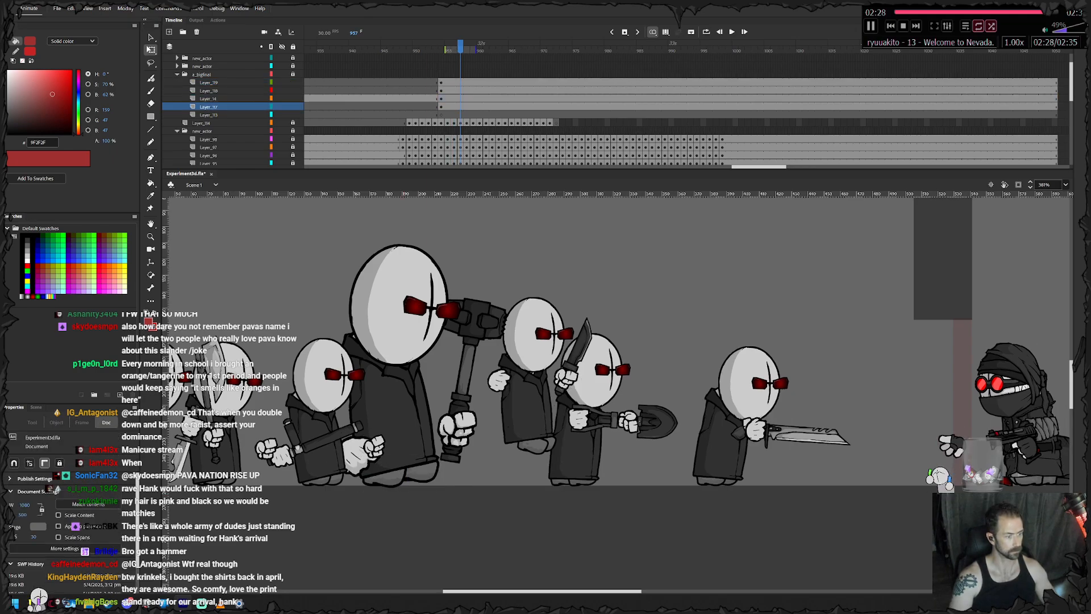
key(Delete)
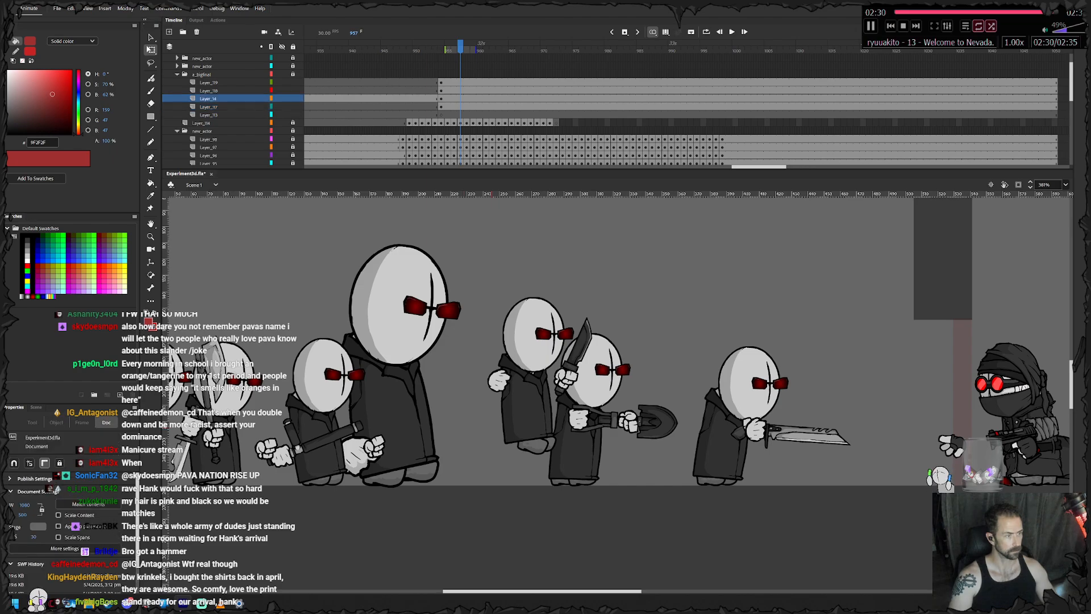
click(467, 115)
key(ctrl+z)
- Remove all frames after frame 954 from the hammer agent's five layers
drag(721, 115, 447, 83)
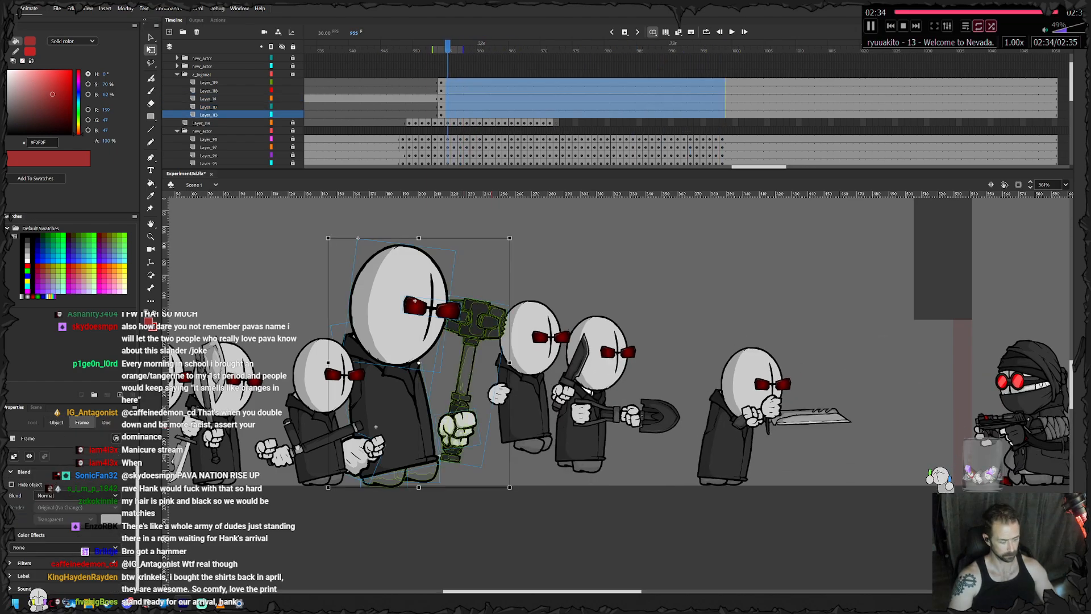
key(shift+F5)
key(shift+F5)
key(shift+F5)
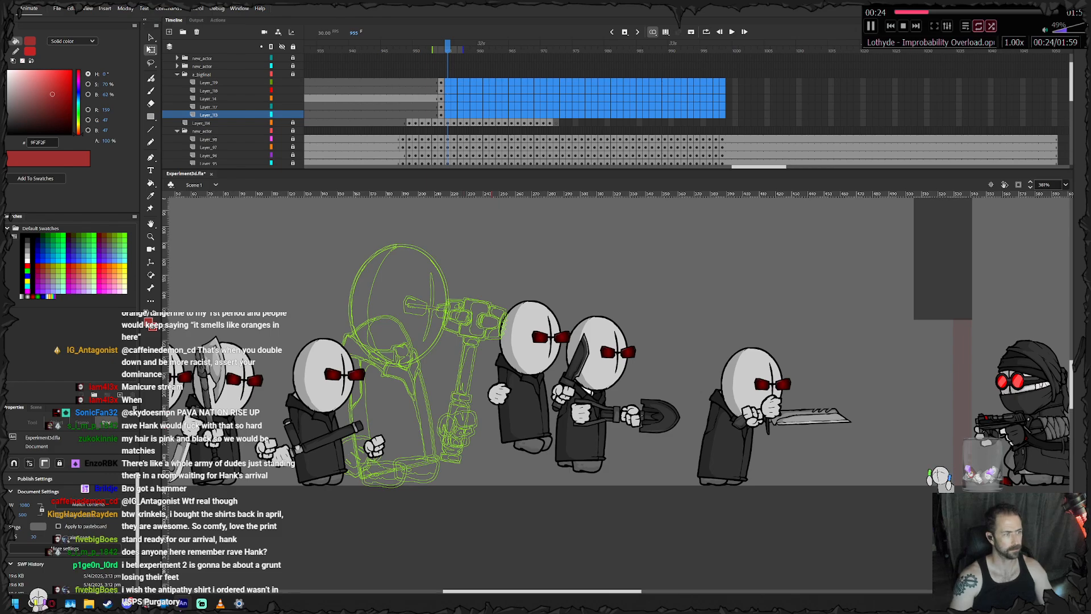
- At frame 954, tilt the hammer agent's body slightly forward and nudge it upward
key(comma)
click(393, 414)
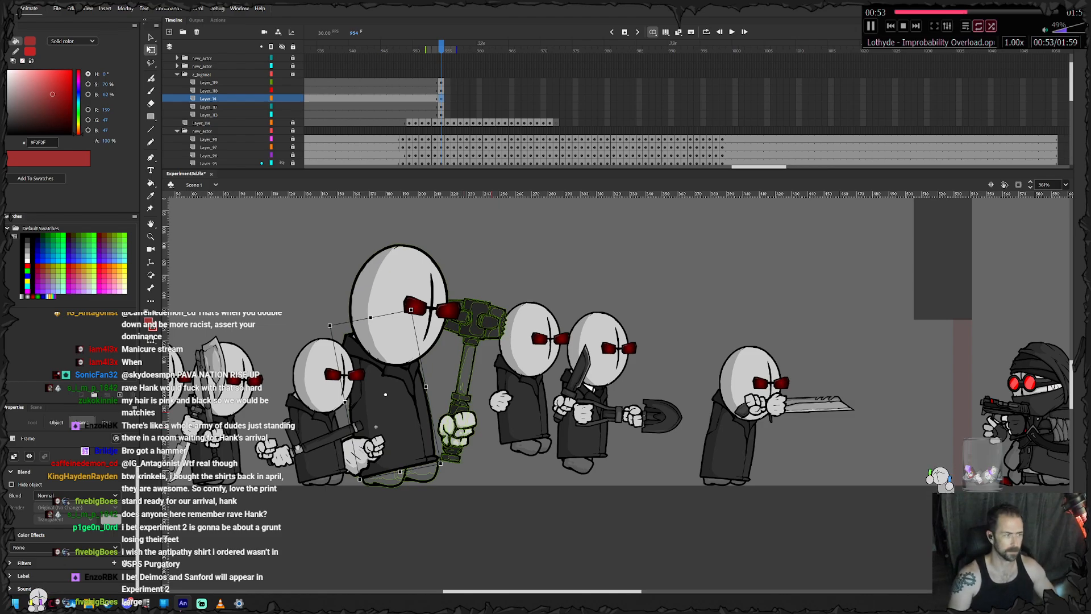
click(393, 410)
drag(393, 410, 407, 406)
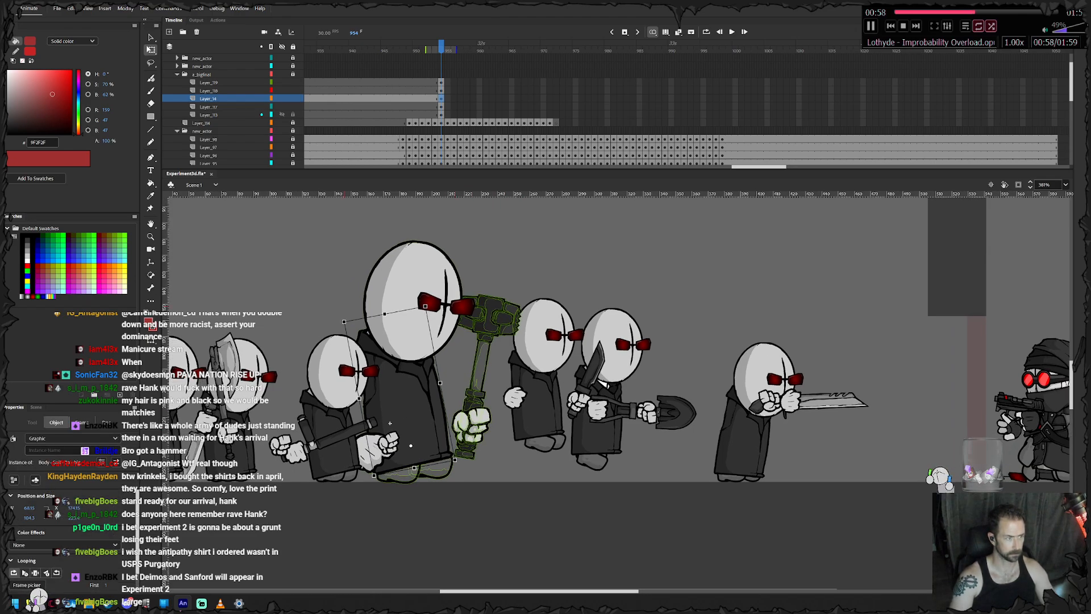
drag(428, 302, 435, 301)
key(Up)
key(Up)
key(Up)
- Nudge the hammer agent's head up two steps at frame 954 to follow the body
key(Up)
key(Up)
key(Left)
key(Left)
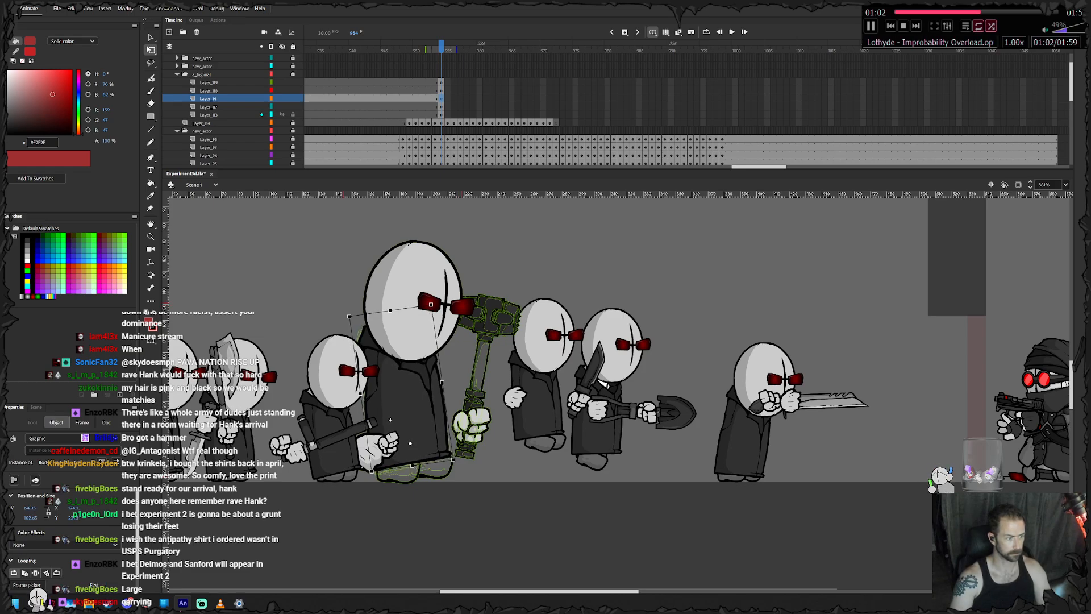
click(428, 295)
key(Up)
key(Up)
click(472, 426)
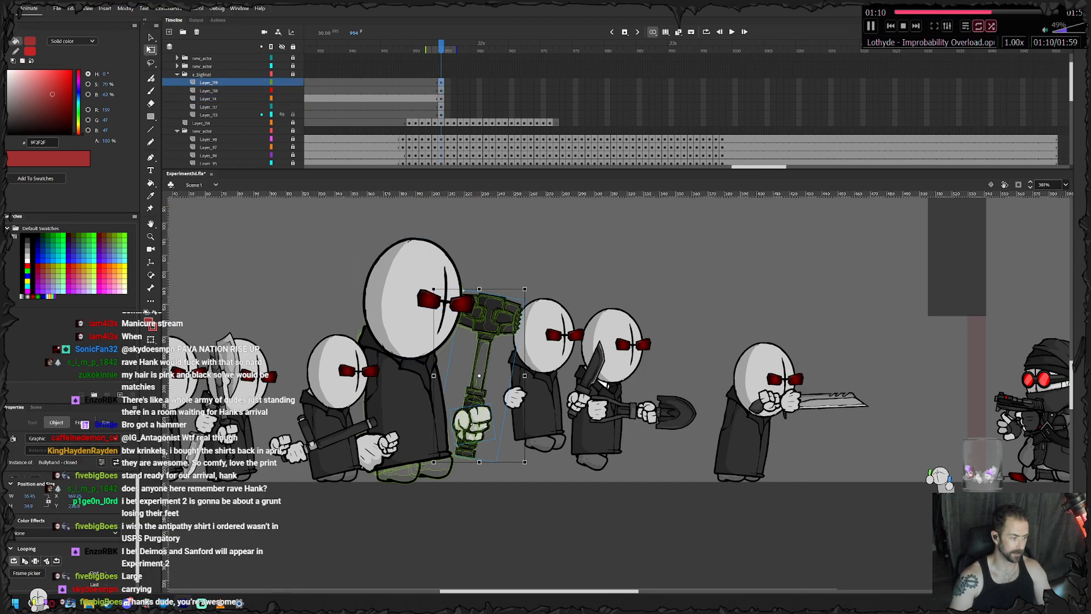
click(370, 450)
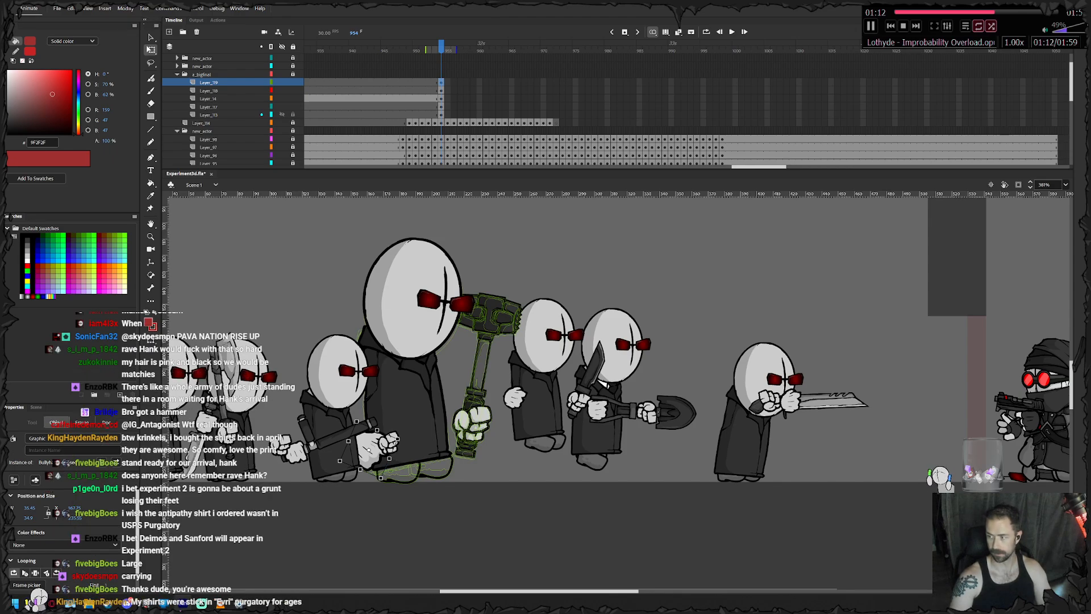
click(368, 449)
click(398, 471)
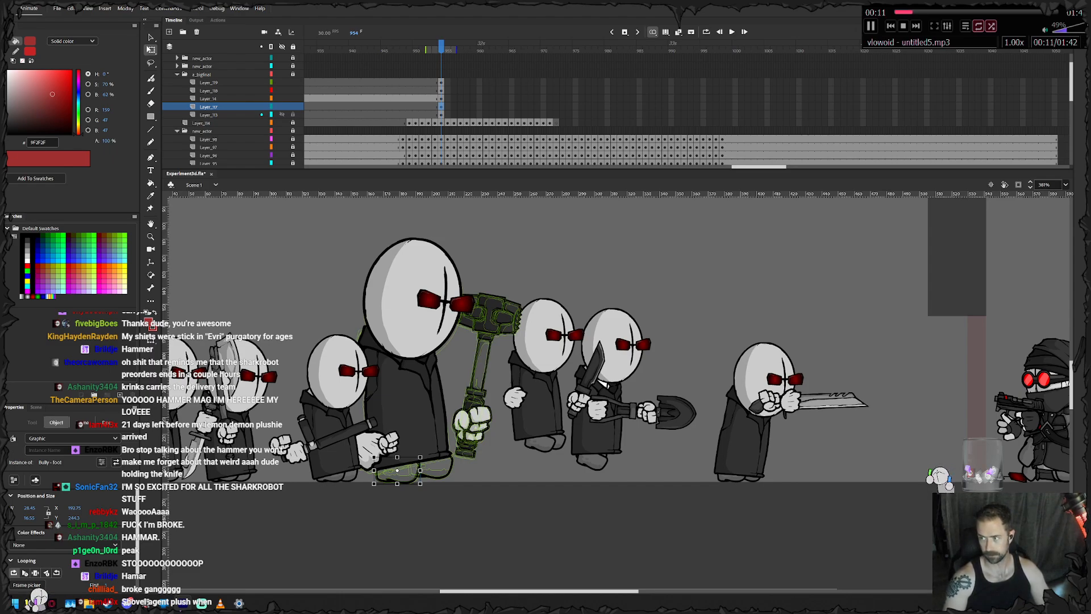
- Keyframe the hammer agent's body at frame 955, tilting it slightly forward and lifting it off the ground
click(391, 419)
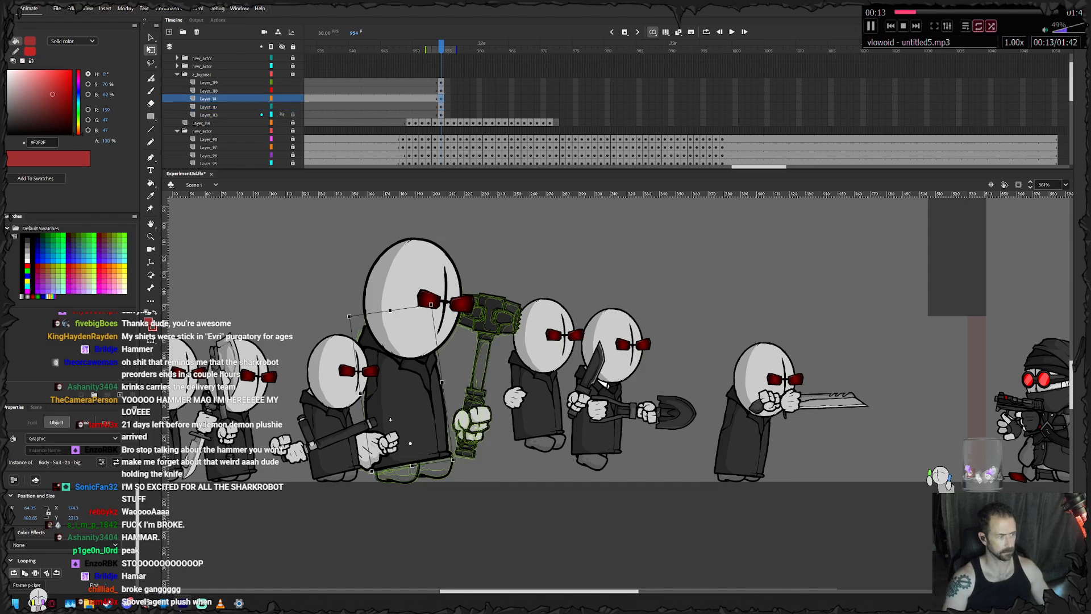
key(.)
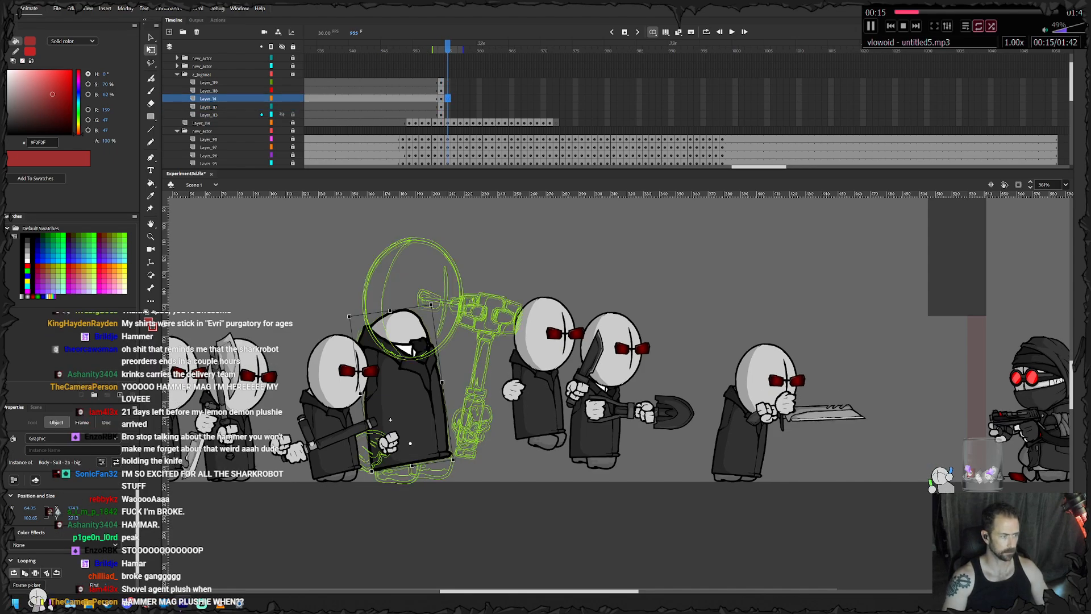
drag(433, 302, 436, 302)
drag(401, 386, 401, 375)
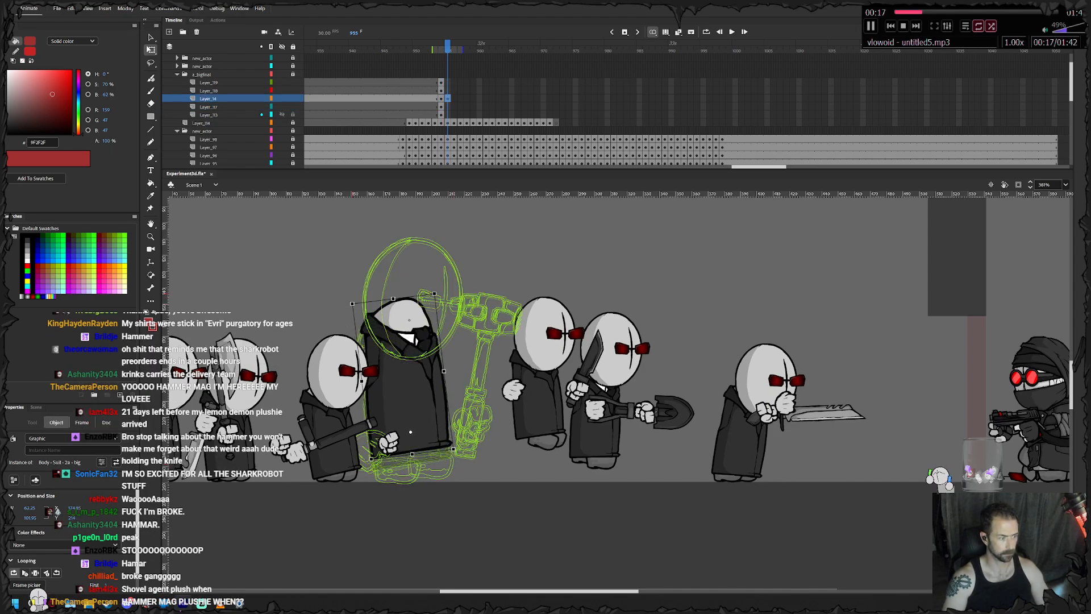
- Keyframe the hammer agent's body from frame 956 through 964, carrying it forward through the hop
key(F6)
drag(403, 323, 425, 319)
key(F6)
key(F6)
key(F6)
key(F6)
key(F6)
key(F6)
key(F6)
- Keyframe the hammer agent's body from frame 965 through 970, dropping it forward toward the ground
key(F6)
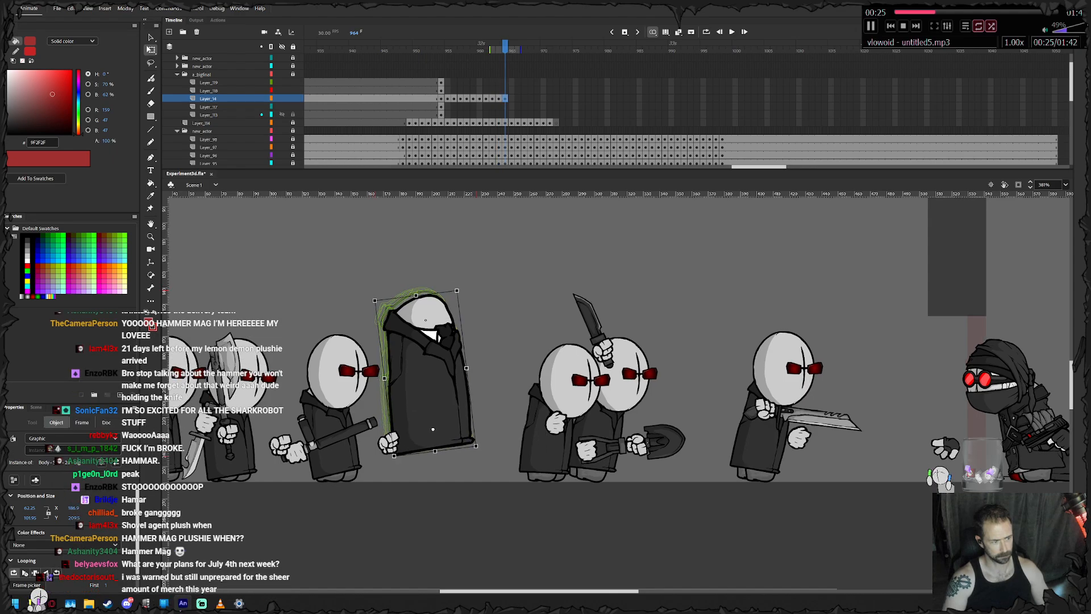
key(F6)
drag(414, 405, 417, 412)
key(F6)
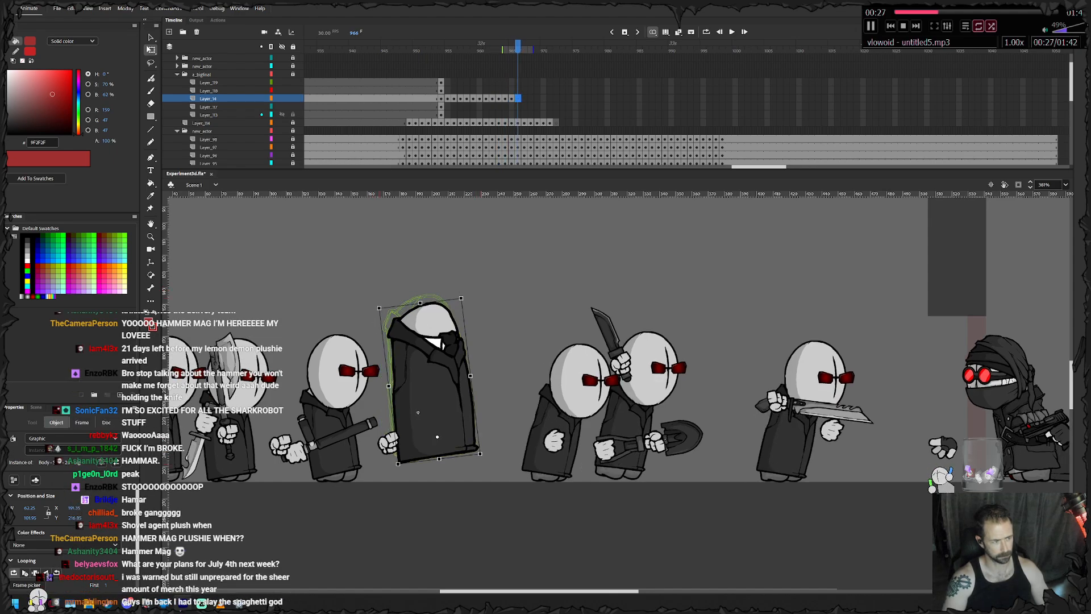
drag(418, 413, 434, 425)
- Tilt the body forward at frame 970 and keyframe its landing through frame 975, lowering it as it advances
key(F6)
key(F6)
key(F6)
key(F6)
drag(492, 310, 496, 312)
drag(460, 349, 474, 349)
key(F6)
key(F6)
key(F6)
drag(507, 312, 498, 338)
key(F6)
key(F6)
- Tilt the body slightly more forward at frame 975, then keyframe frame 976 with it rotated back slightly
scroll(461, 423, up, 2)
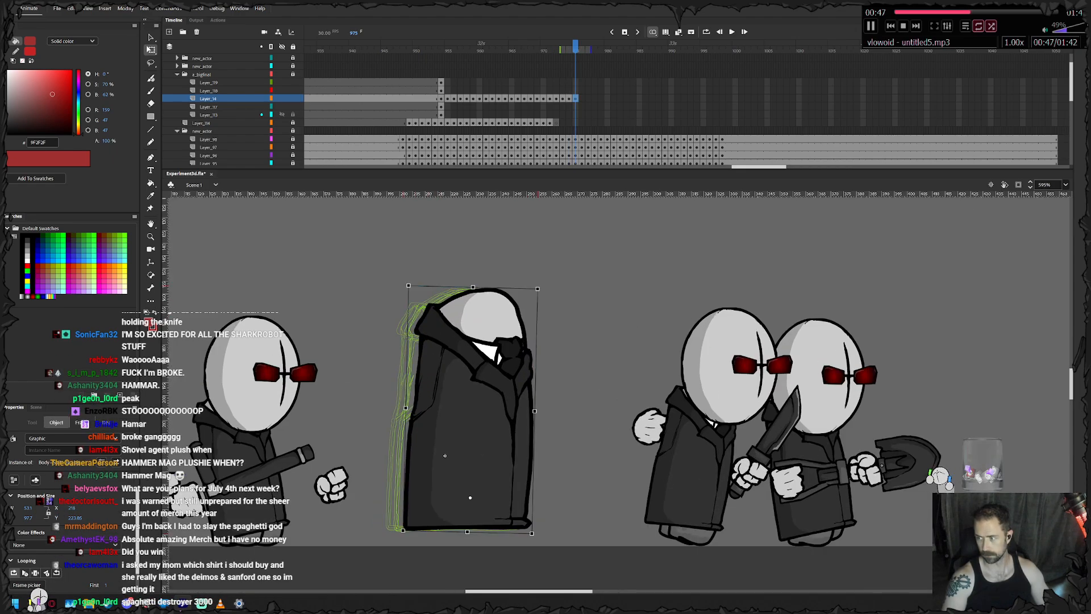
scroll(382, 466, up, 1)
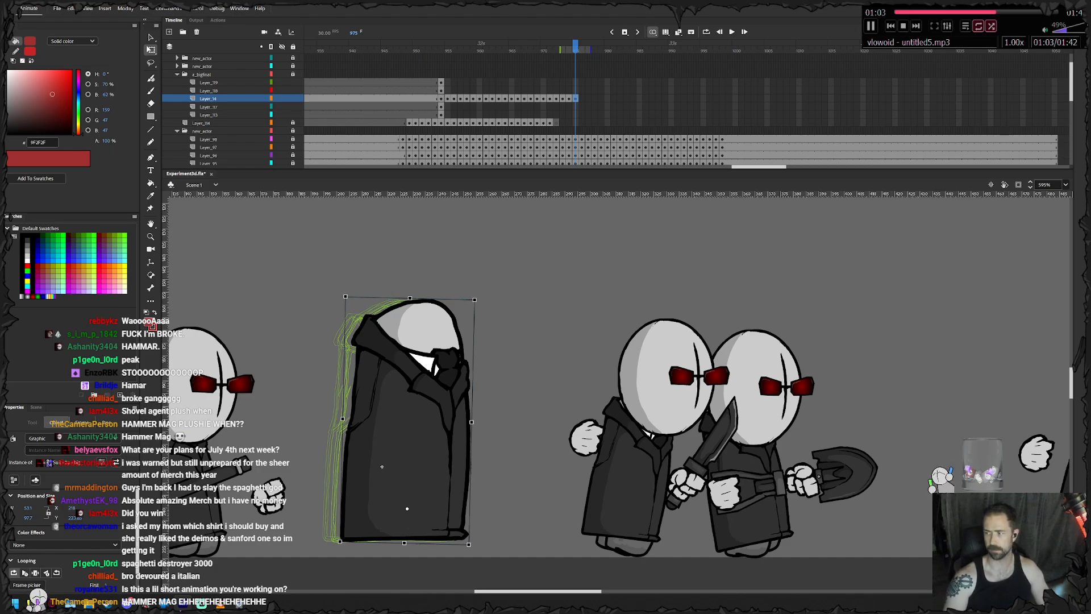
drag(381, 467, 381, 466)
drag(479, 294, 483, 296)
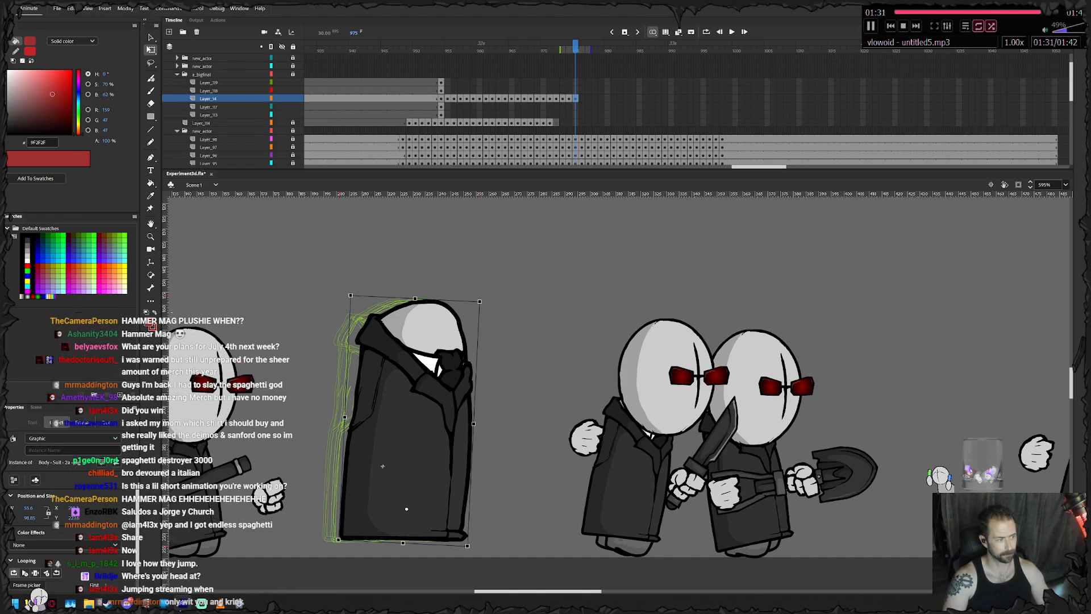
key(period)
drag(482, 299, 480, 298)
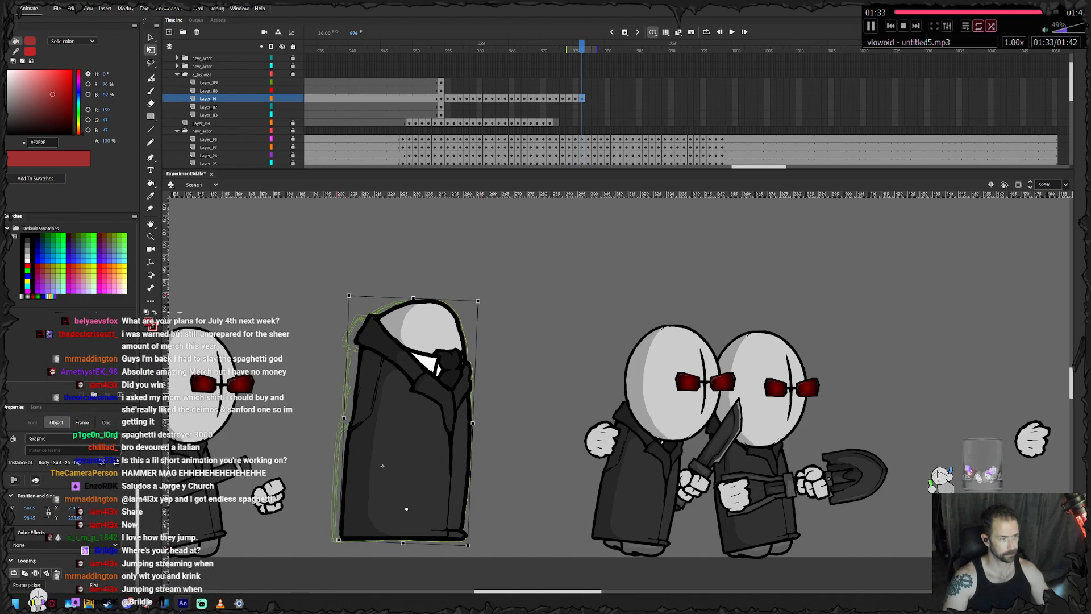
drag(434, 344, 440, 344)
- Keyframe the body at frame 977, straightening it upright and nudging it slightly up and forward
key(F6)
drag(487, 299, 481, 296)
drag(433, 344, 436, 323)
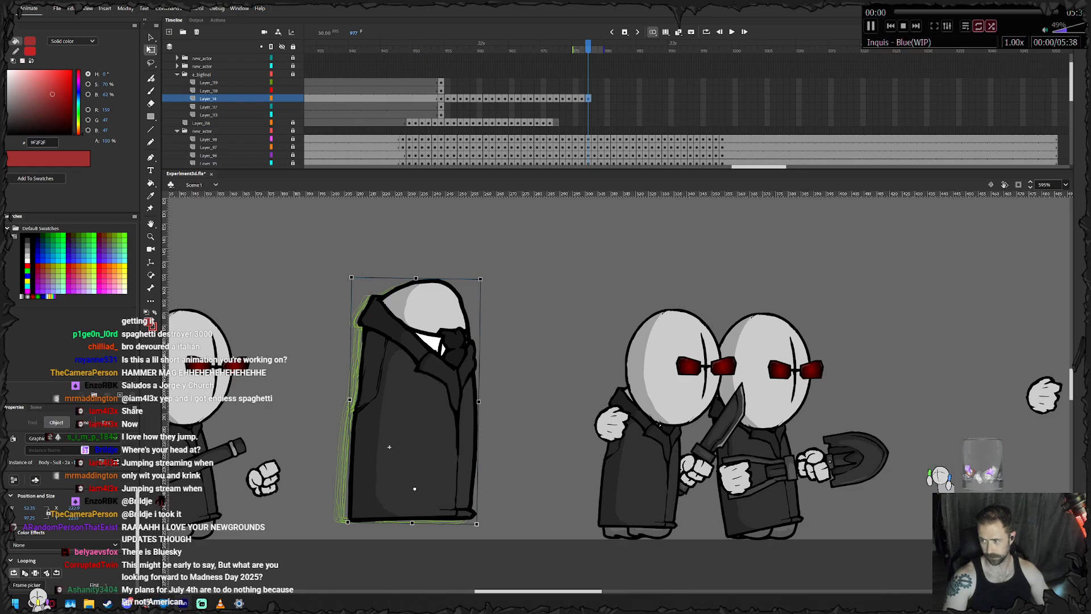
key(Left)
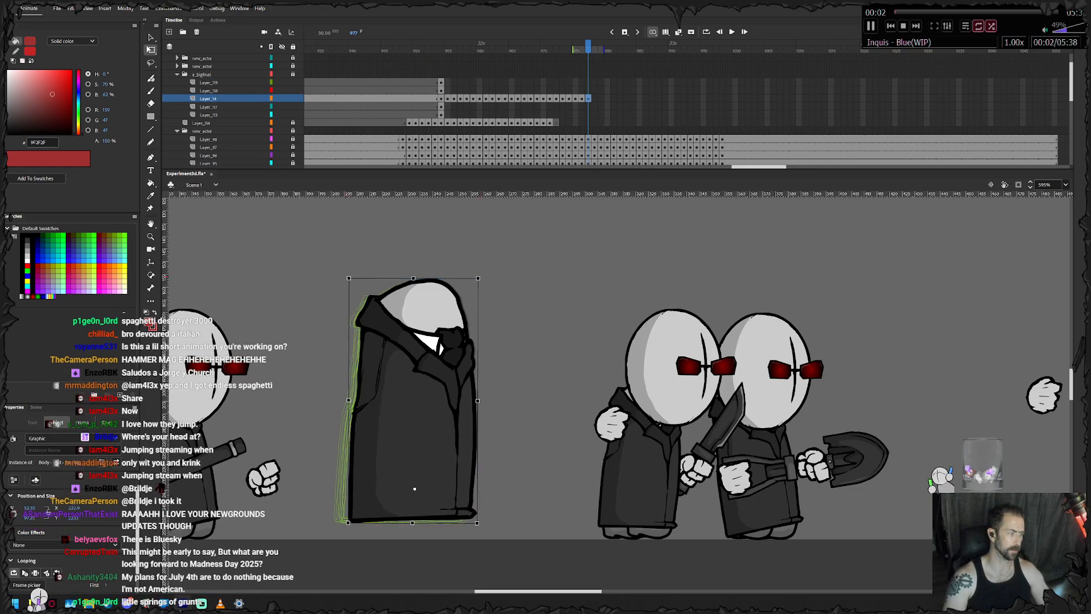
key(Up)
key(Up)
key(Up)
key(Right)
key(Right)
key(Right)
key(Right)
key(Right)
key(Right)
key(Right)
key(Right)
key(Right)
key(Right)
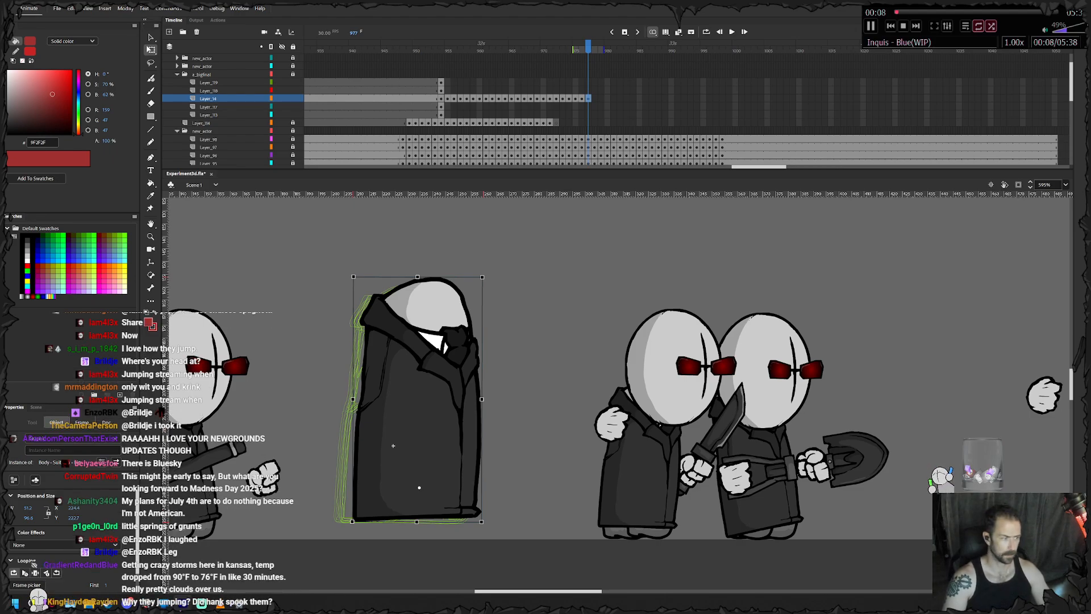
- Keyframe the hammer agent's body from frame 978 through 985, leaning it back slightly while moving it forward
key(period)
drag(488, 273, 483, 273)
drag(436, 307, 480, 305)
key(F6)
key(F6)
key(F6)
key(F6)
key(F6)
key(F6)
key(F6)
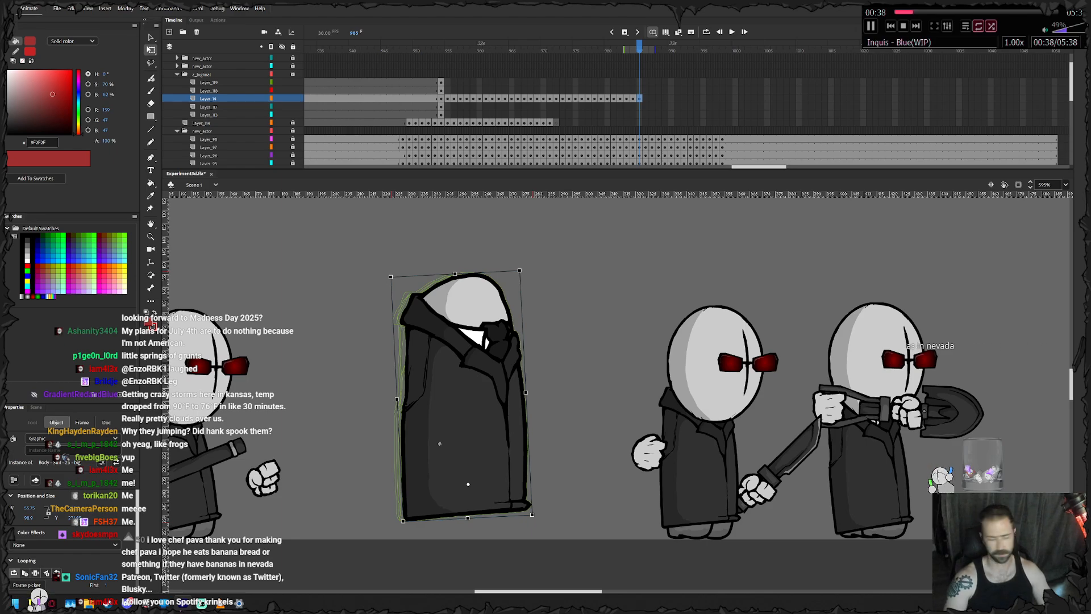
mouse_move(461, 392)
mouse_down()
mouse_move(473, 397)
mouse_move(465, 392)
mouse_up()
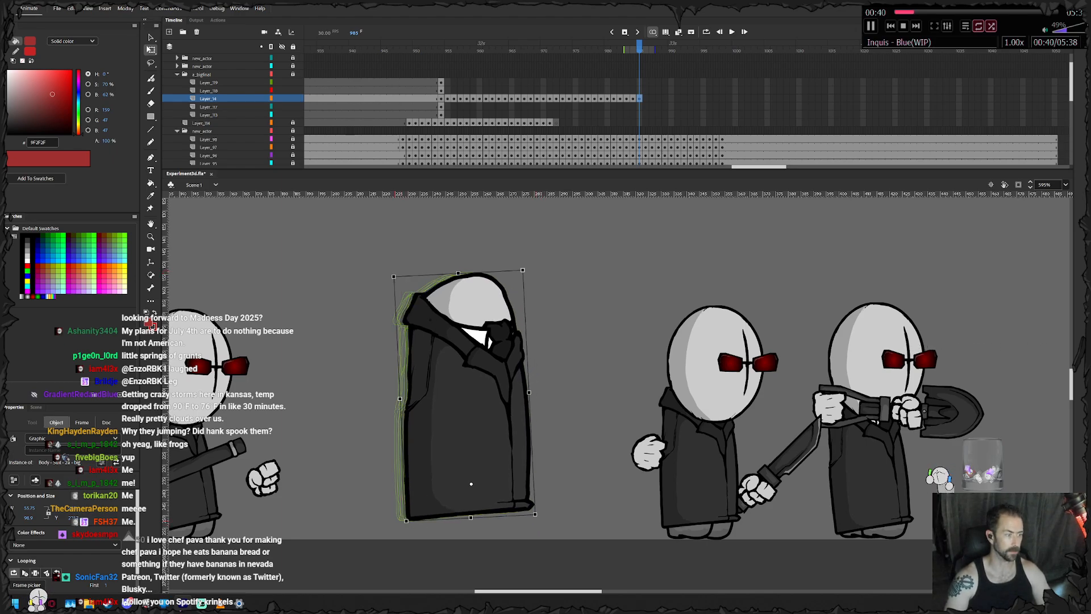
drag(443, 443, 445, 445)
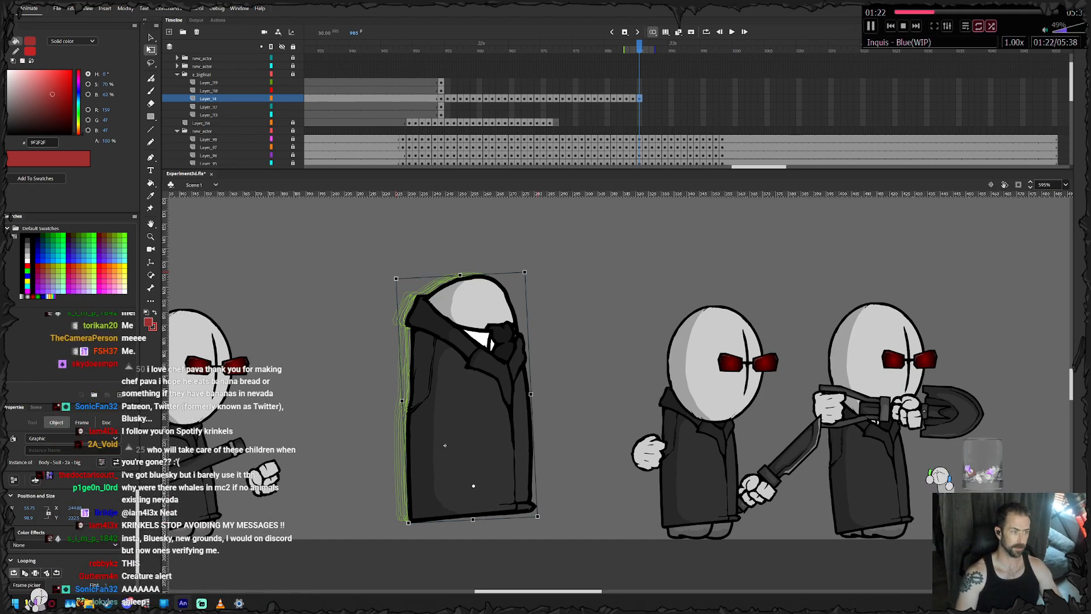
- Keyframe the hammer agent's body from frame 986 through 991, leaning it back a little more as it keeps advancing
key(period)
drag(552, 266, 547, 265)
drag(494, 392, 511, 396)
key(F6)
key(F6)
key(F6)
drag(526, 323, 555, 322)
key(F6)
key(F6)
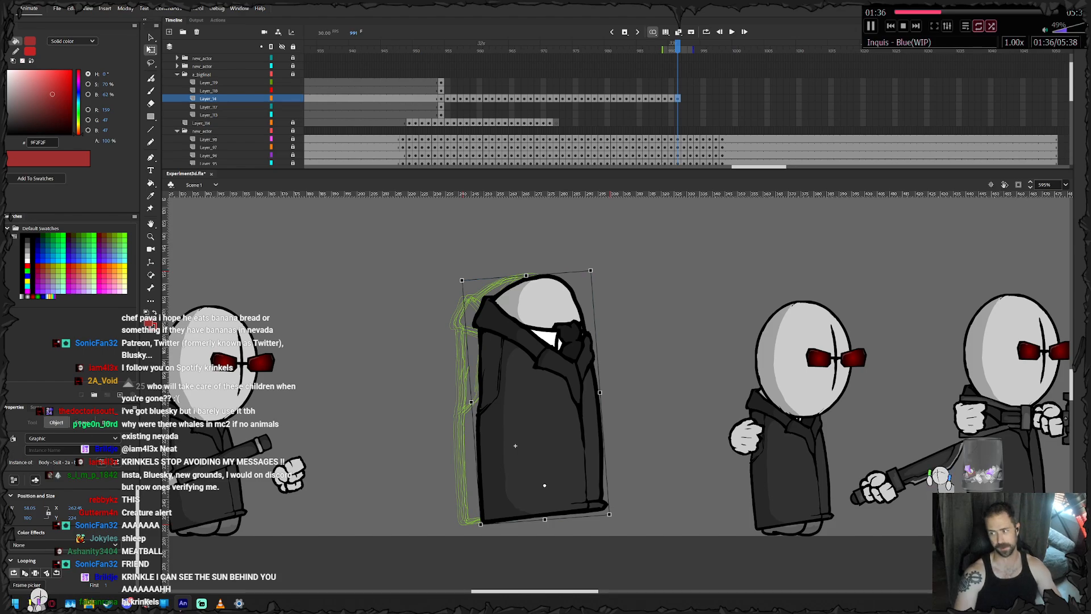
- Adjust the hammer agent's body at frame 991, and keyframe it through frame 998 as it drifts forward and settles
drag(494, 373, 486, 374)
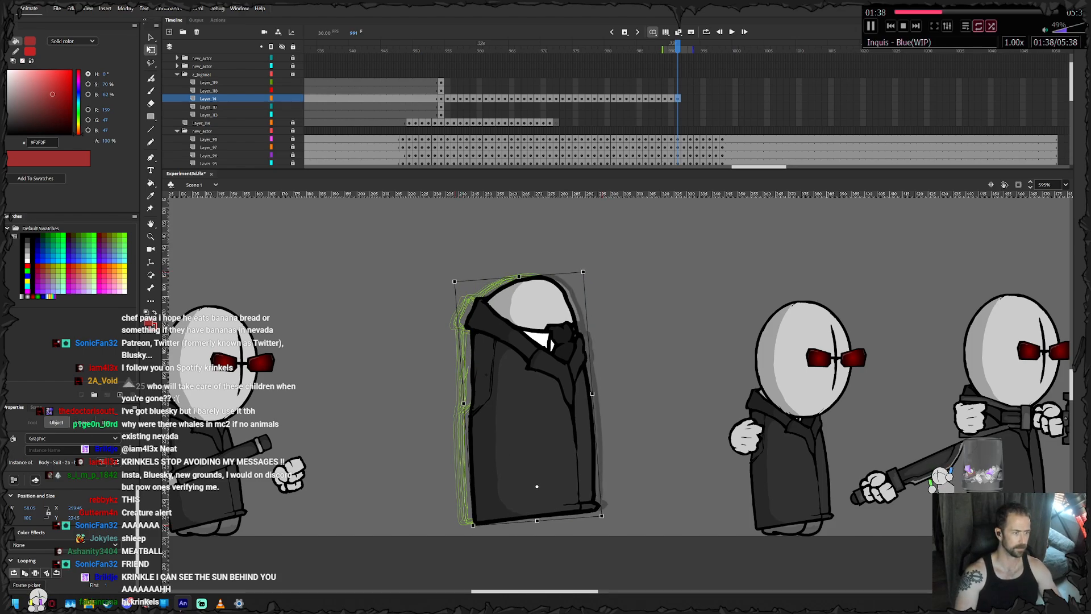
key(F6)
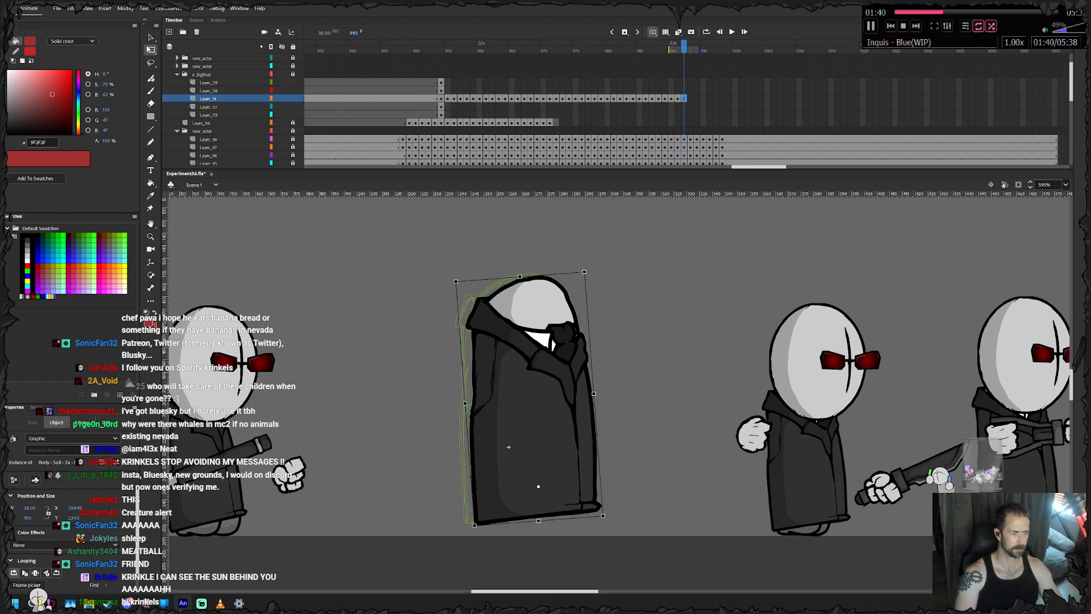
drag(508, 447, 517, 447)
key(F6)
drag(531, 321, 549, 321)
key(F6)
key(F6)
drag(535, 447, 546, 448)
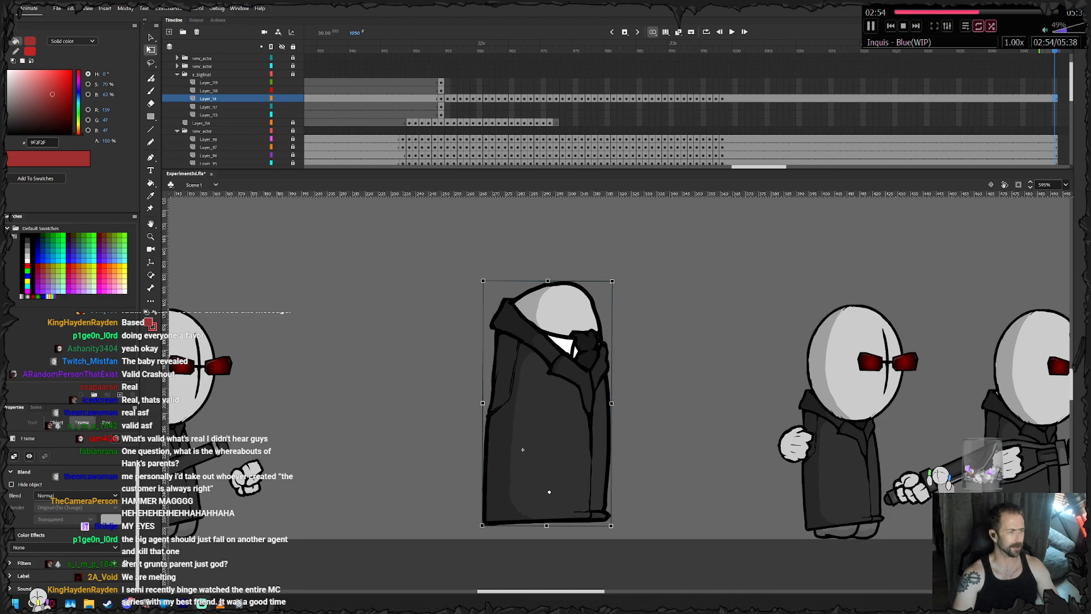
- Lock the body layer and keyframe the hammer agent's head at frames 955 and 956, nudging it up and forward with the body
click(441, 91)
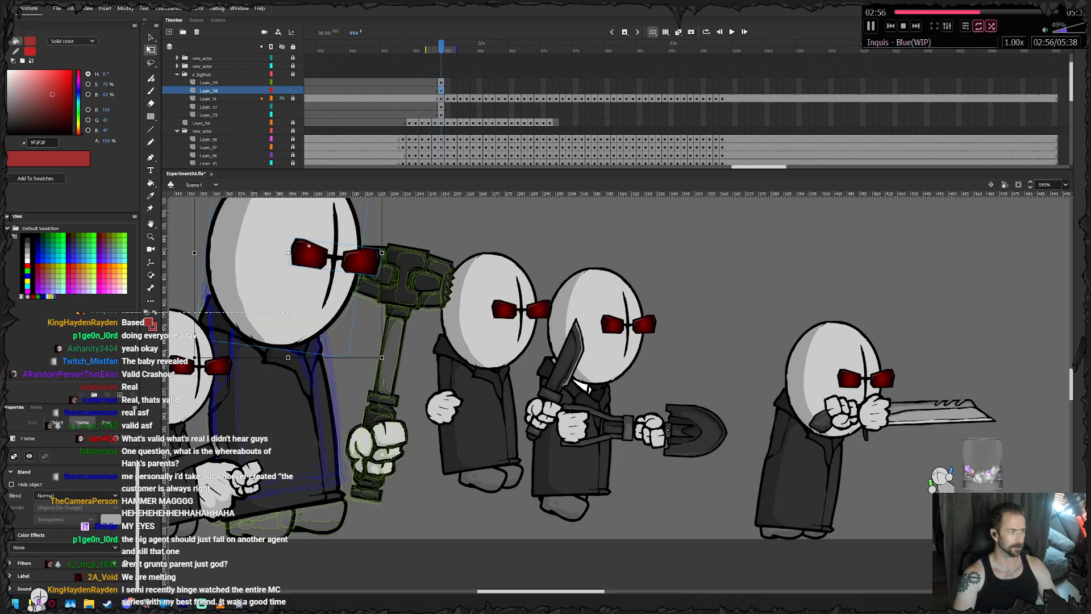
click(293, 99)
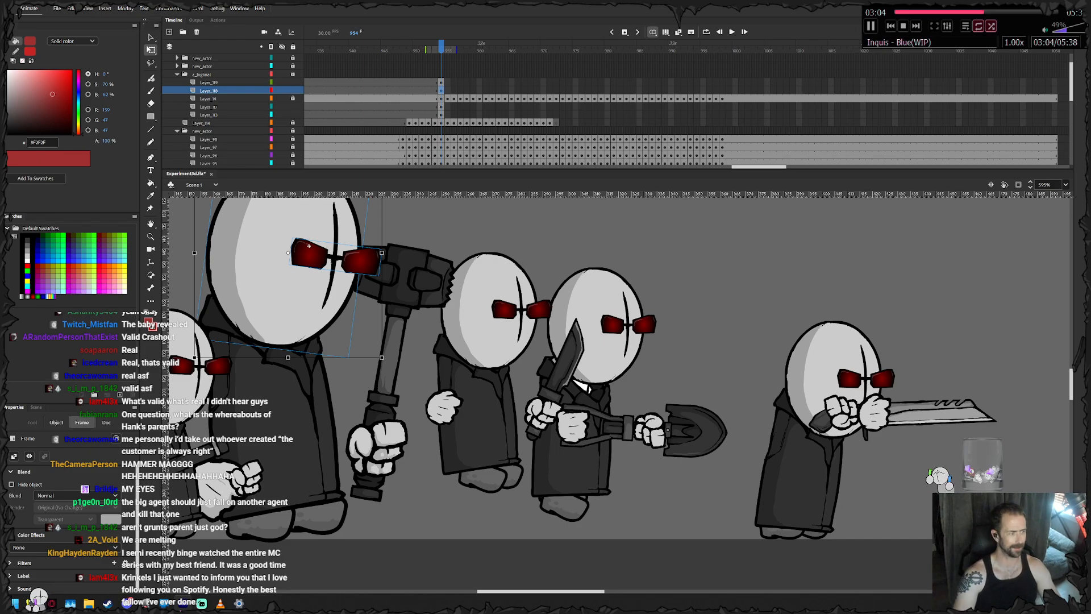
key(F6)
drag(319, 287, 326, 279)
click(314, 237)
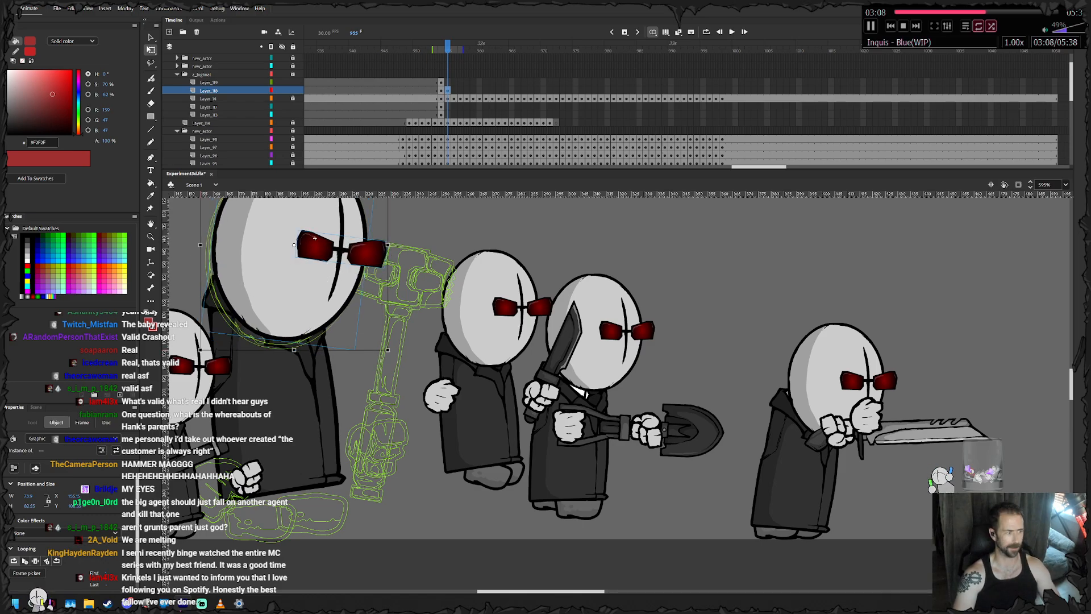
scroll(314, 237, up, 3)
key(F6)
click(319, 278)
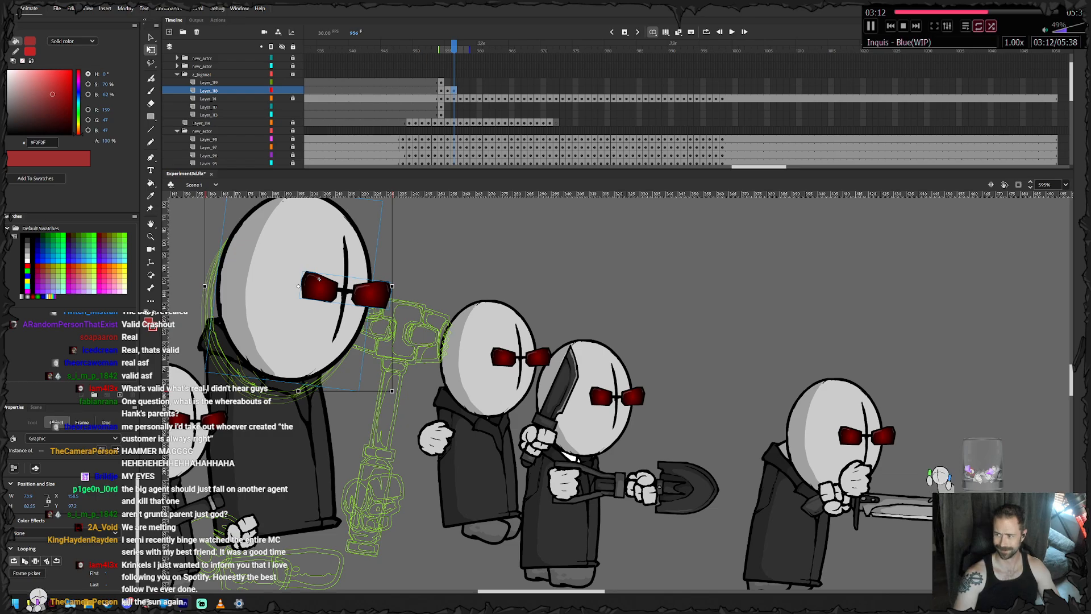
- Keyframe the head from frame 957 through 965, moving it forward so it stays seated on the collar
key(F6)
drag(325, 295, 330, 274)
key(F6)
key(F6)
drag(290, 324, 331, 347)
key(F6)
key(F6)
key(F6)
key(F6)
key(F6)
key(F6)
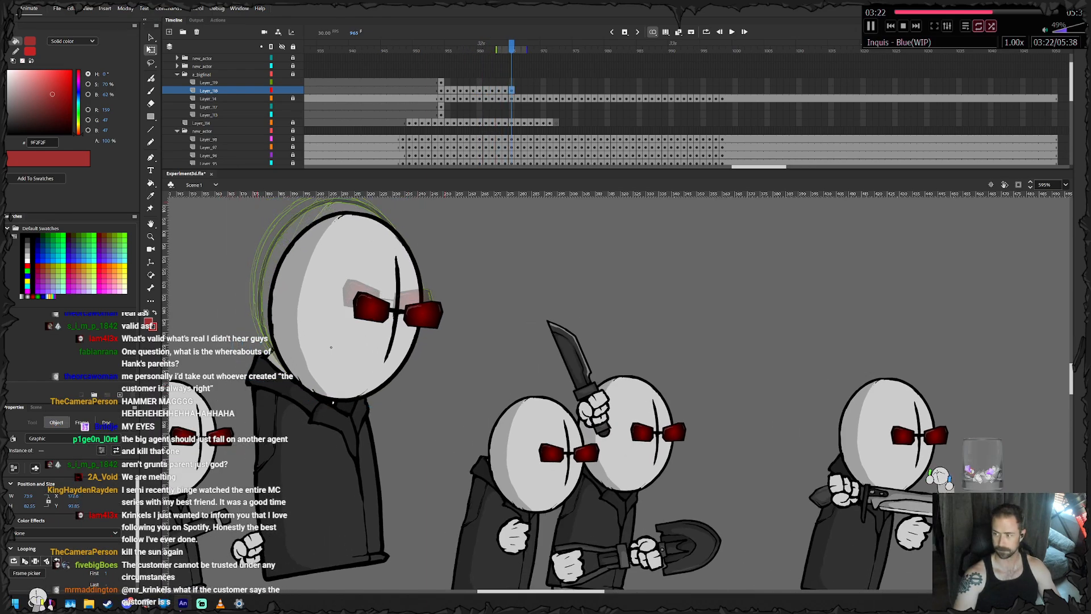
- Keyframe the head from frame 966 through 970, lowering it with the body and tilting it slightly forward
click(371, 300)
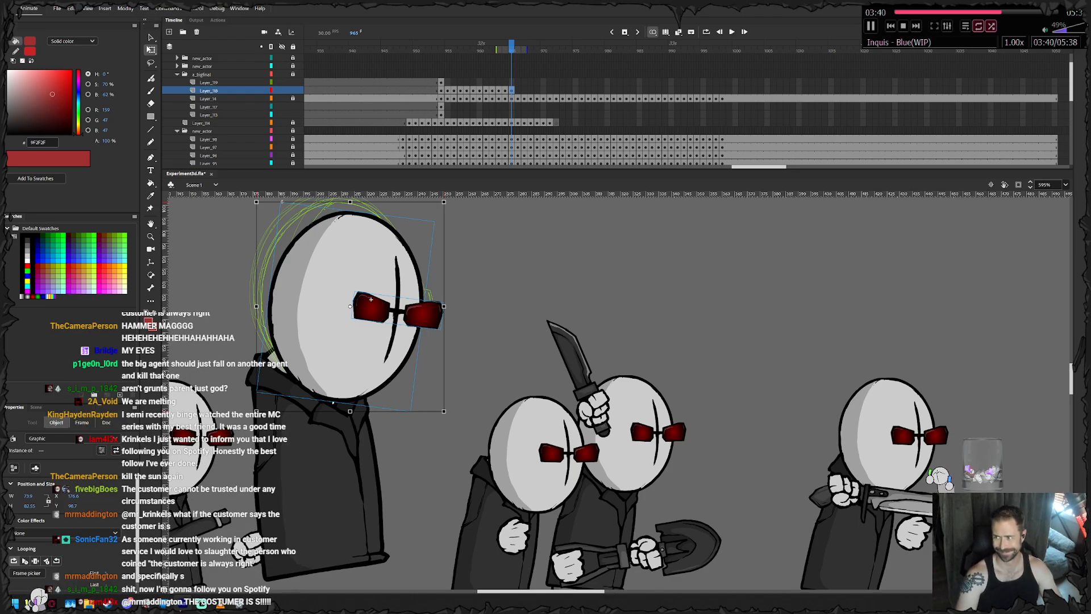
key(.)
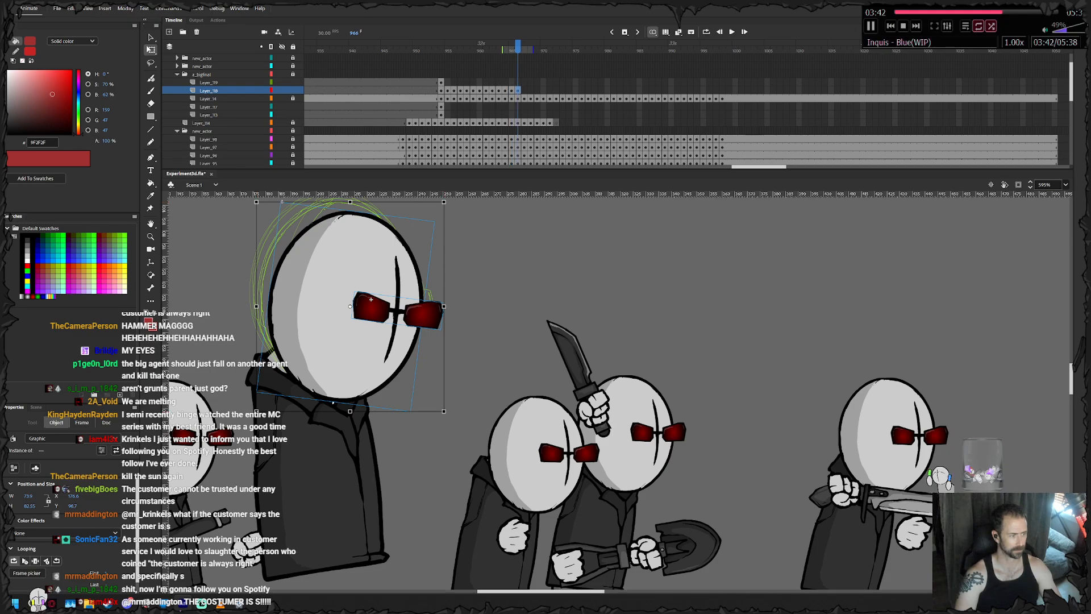
key(.)
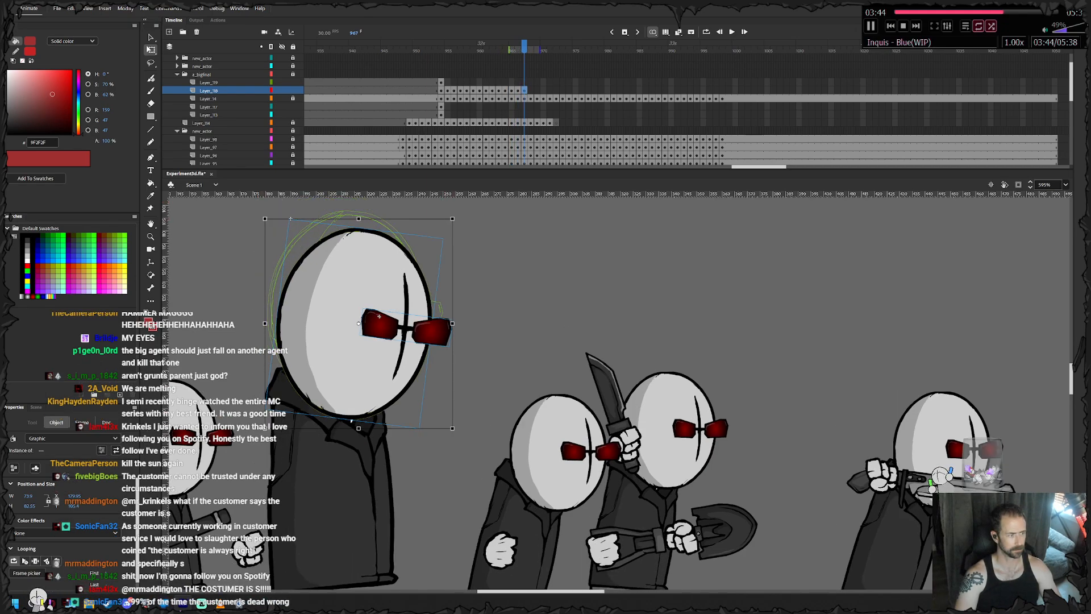
key(.)
click(404, 331)
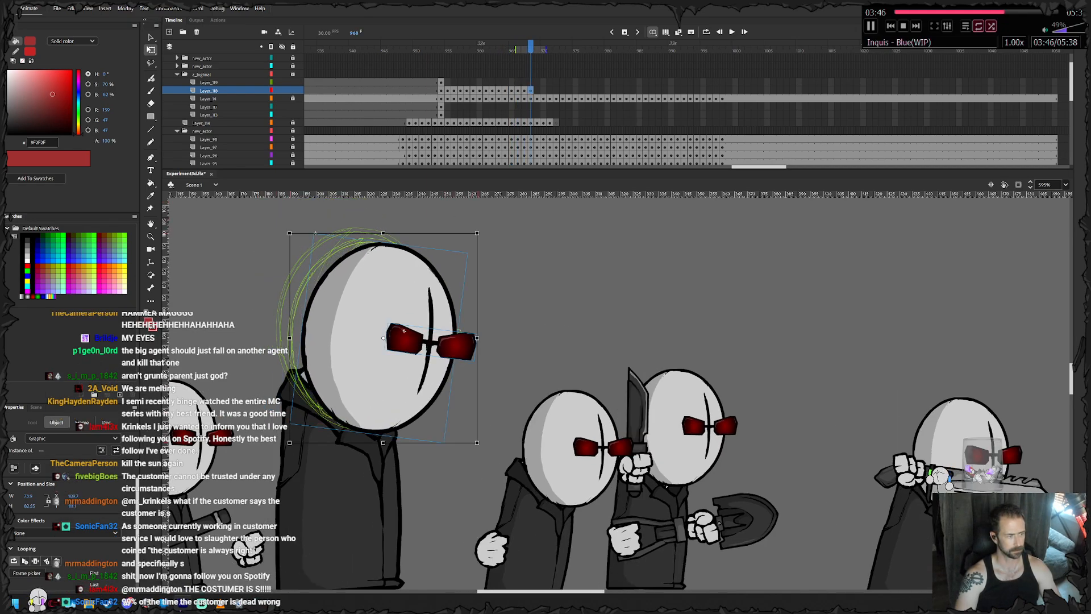
key(.)
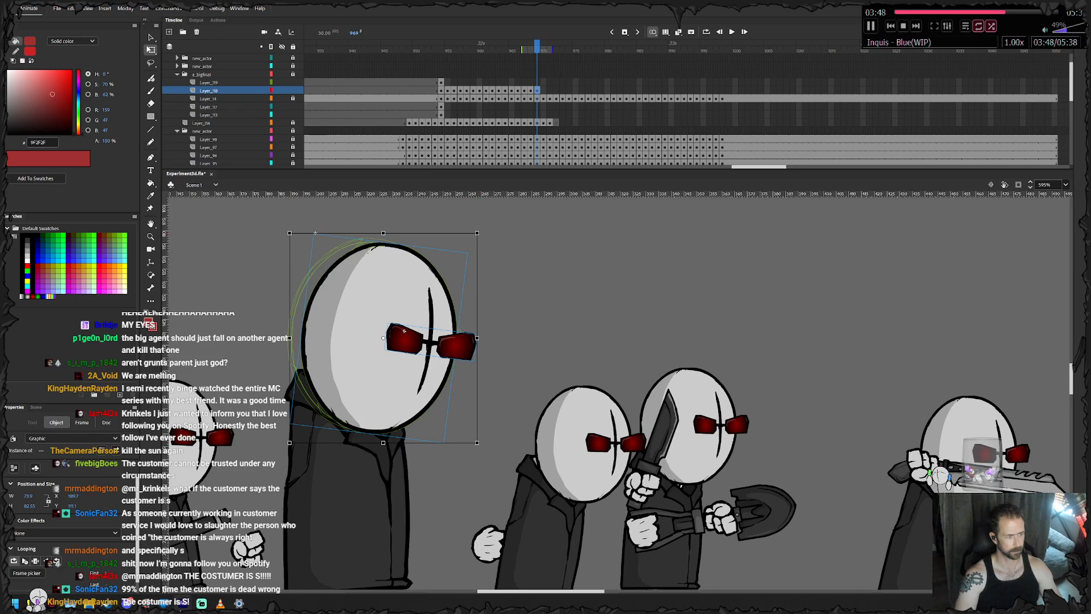
key(.)
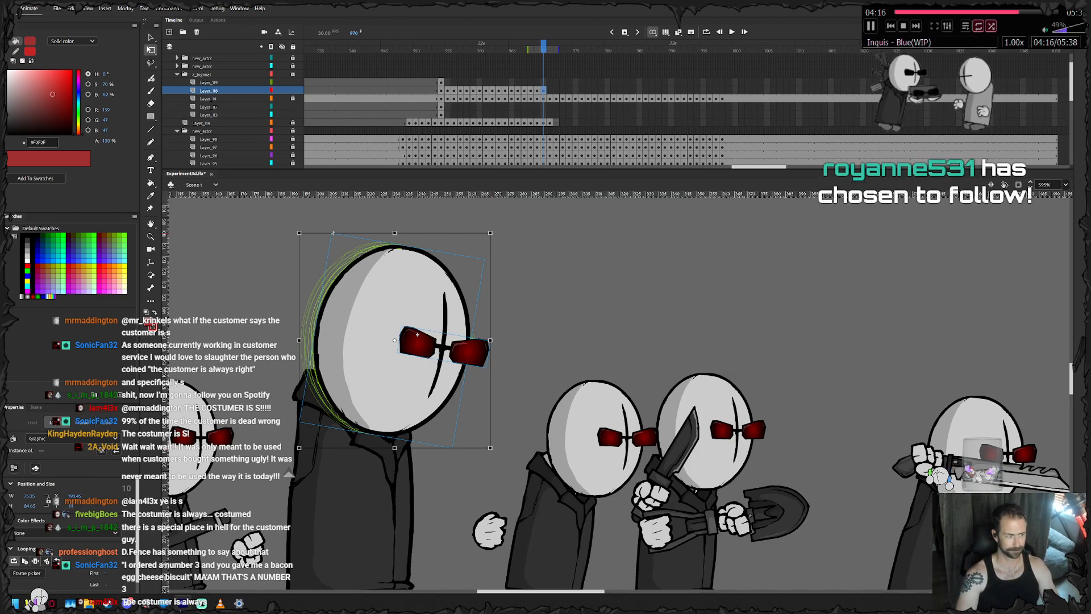
- Keyframe the head from frame 971 through 974, nudging it forward in small increments to follow the collar
key(F6)
drag(374, 383, 384, 387)
key(F6)
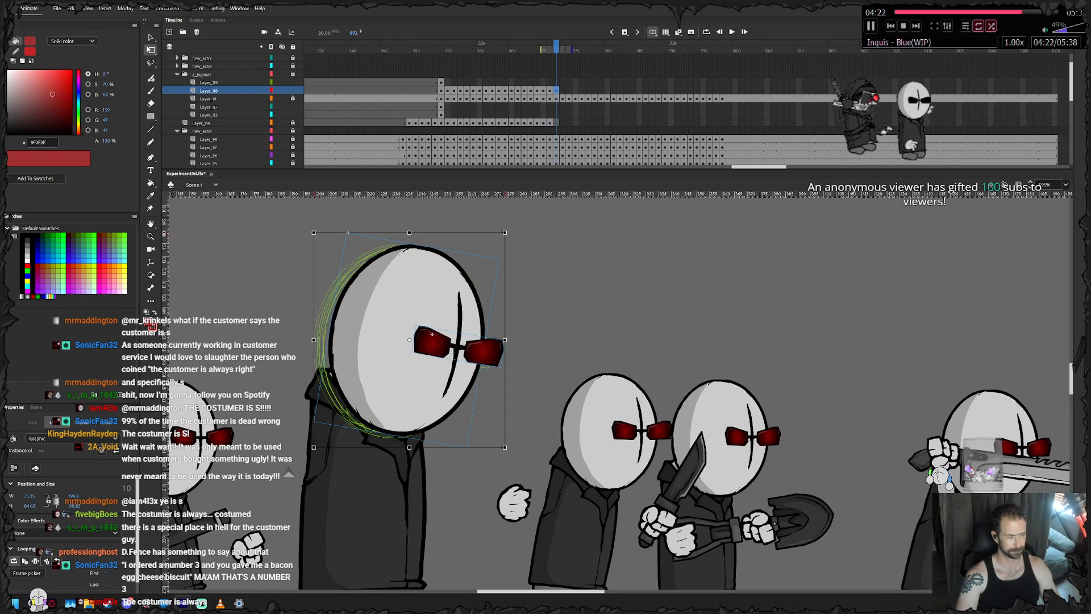
key(F6)
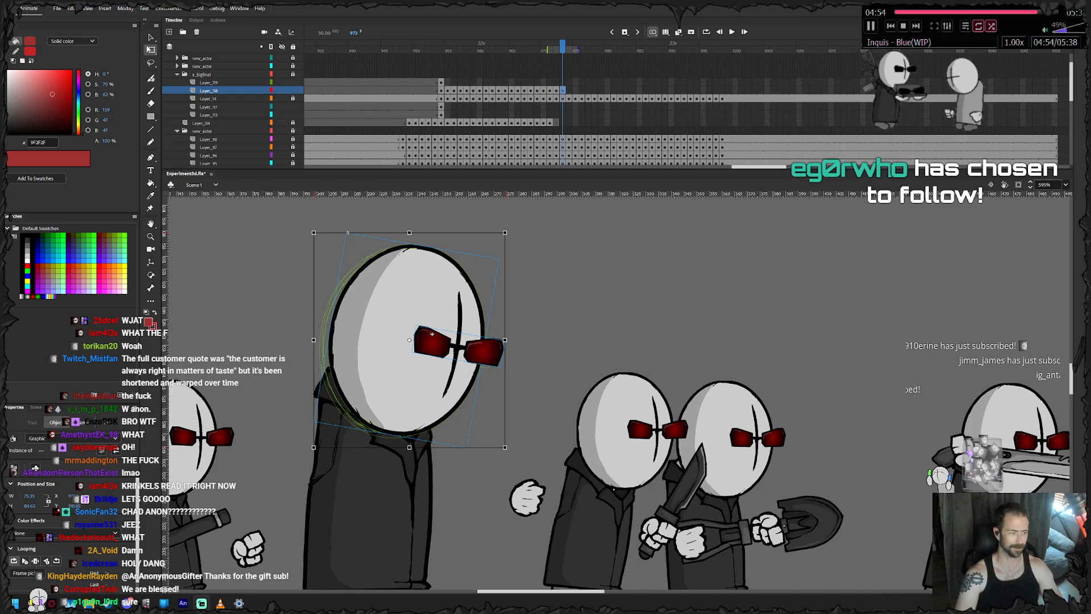
drag(368, 386, 372, 388)
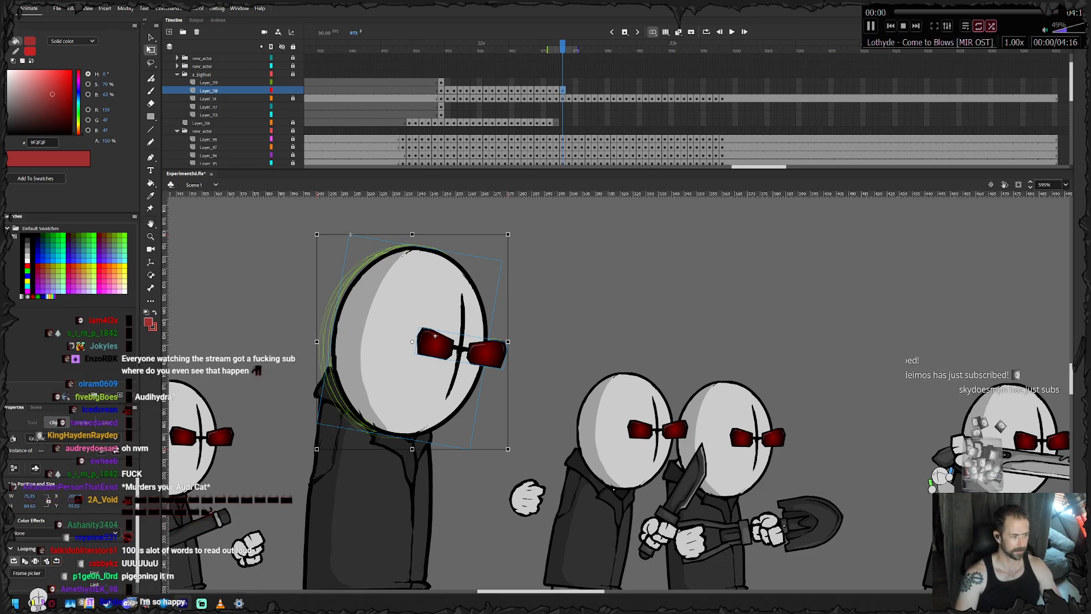
key(.)
drag(400, 393, 400, 388)
- Keyframe the head from frame 975 through 982, shifting it steadily forward with the advancing body
key(F6)
drag(400, 388, 427, 389)
key(F6)
key(F6)
key(F6)
drag(427, 388, 448, 390)
key(F6)
key(F6)
key(F6)
key(F6)
- Keyframe the head from frame 983 through 999, carrying it forward above the collar for the rest of the hop
drag(447, 388, 572, 387)
key(F6)
key(F6)
key(F6)
key(F6)
key(F6)
key(F6)
key(F6)
key(F6)
key(F6)
key(F6)
key(F6)
key(F6)
key(F6)
key(F6)
key(F6)
key(F6)
key(F6)
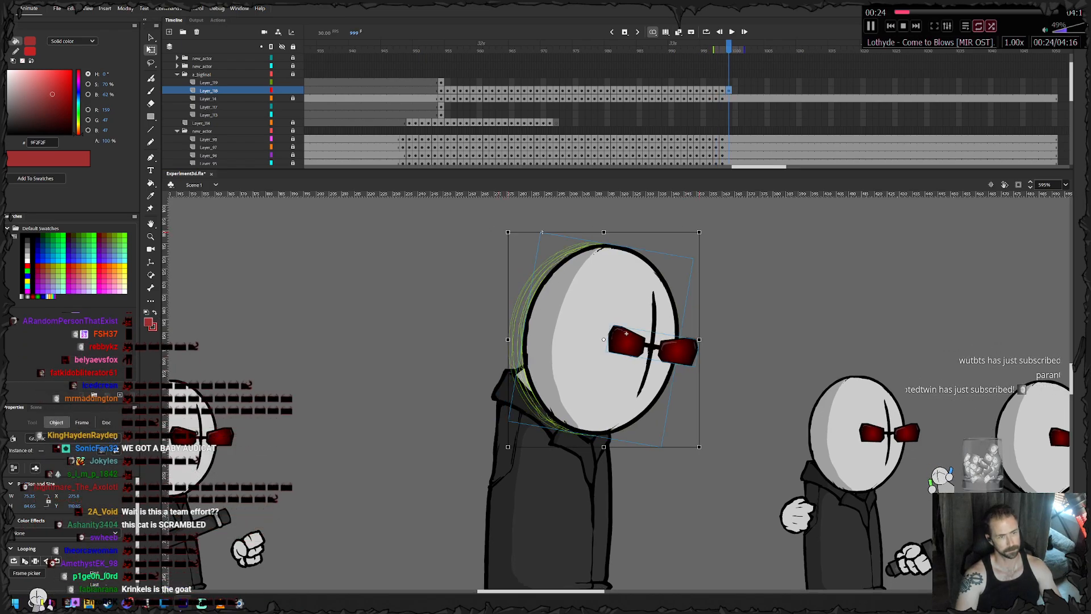
- Remove the head's extra keyframe at frame 999 and extend the head layer to frame 1050
right_click(729, 90)
click(763, 147)
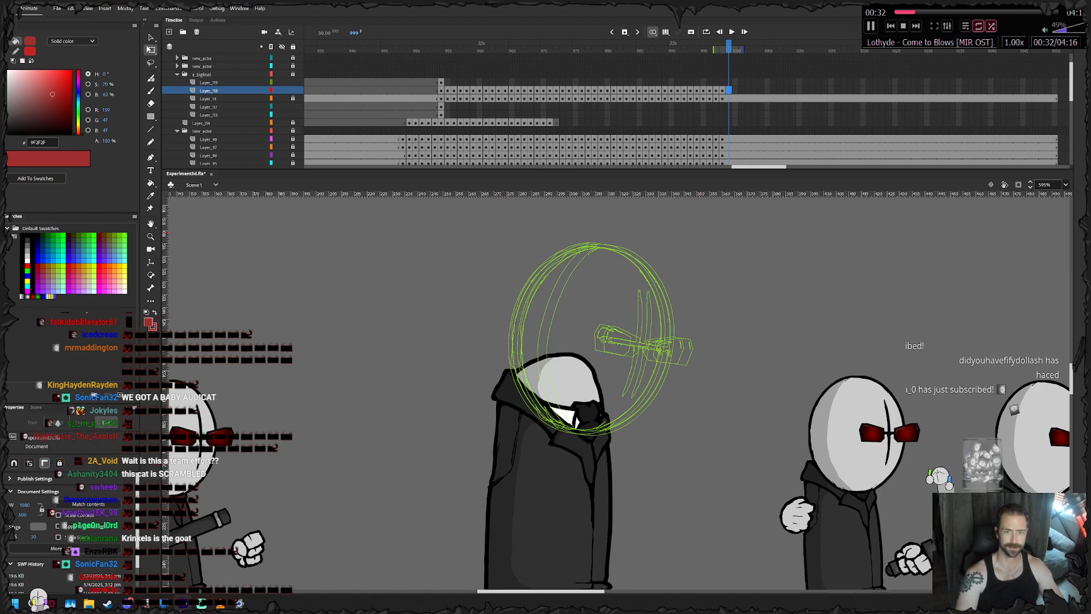
click(1055, 90)
right_click(1055, 90)
click(961, 137)
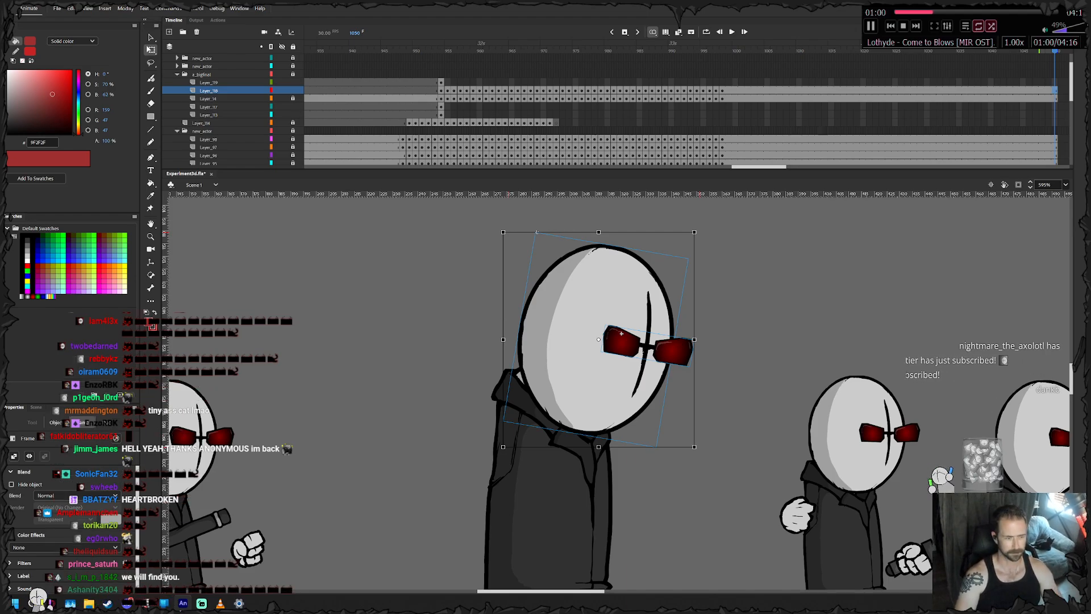
- Lock the head layer and keyframe the agent's feet at frames 955 and 956, raising them slightly forward under the coat
click(441, 107)
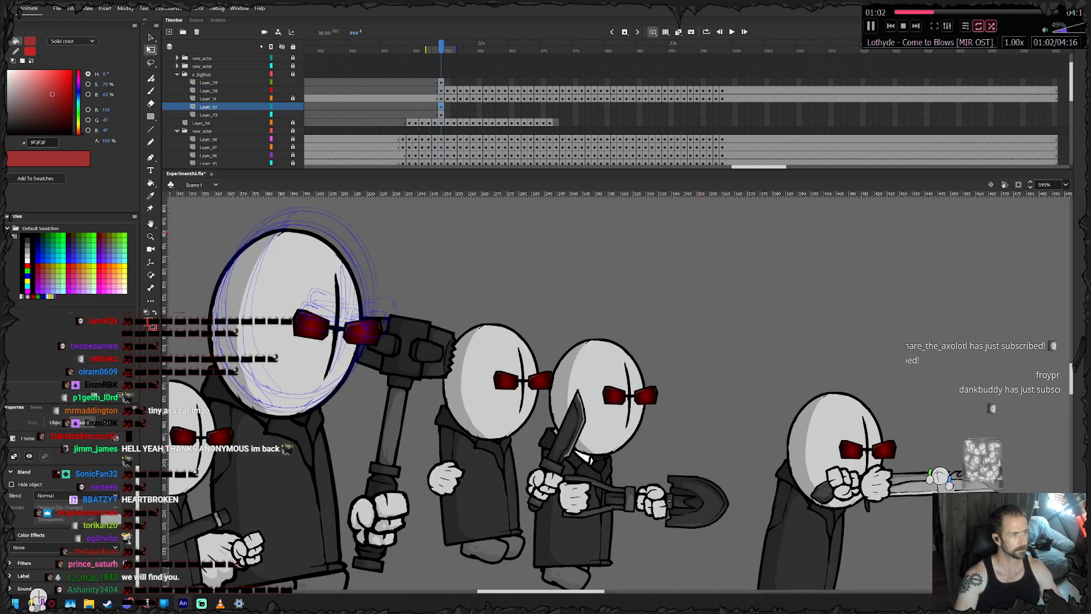
drag(398, 483, 548, 267)
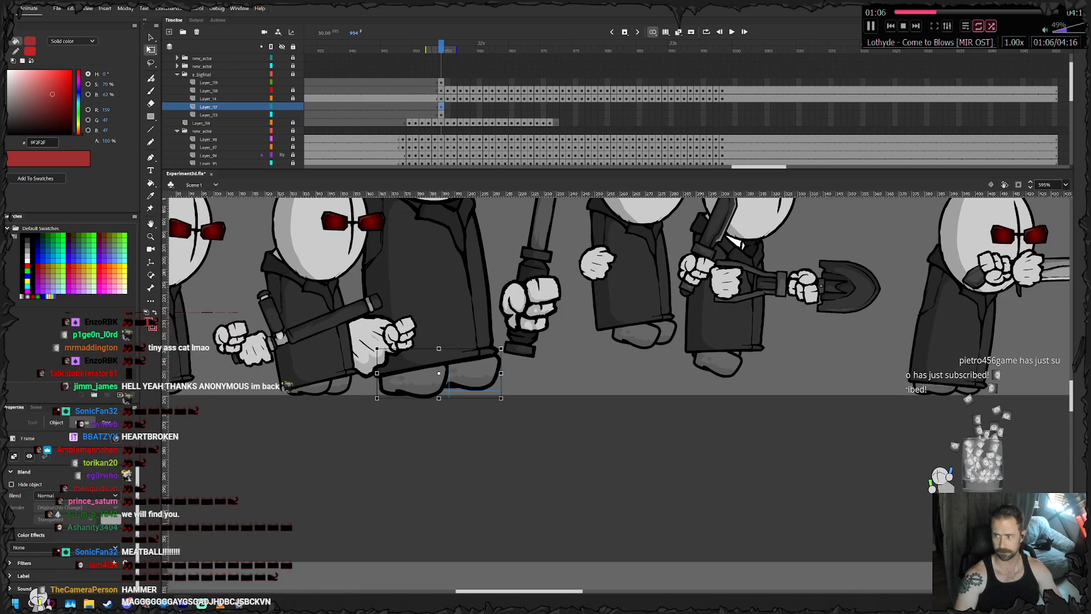
key(Escape)
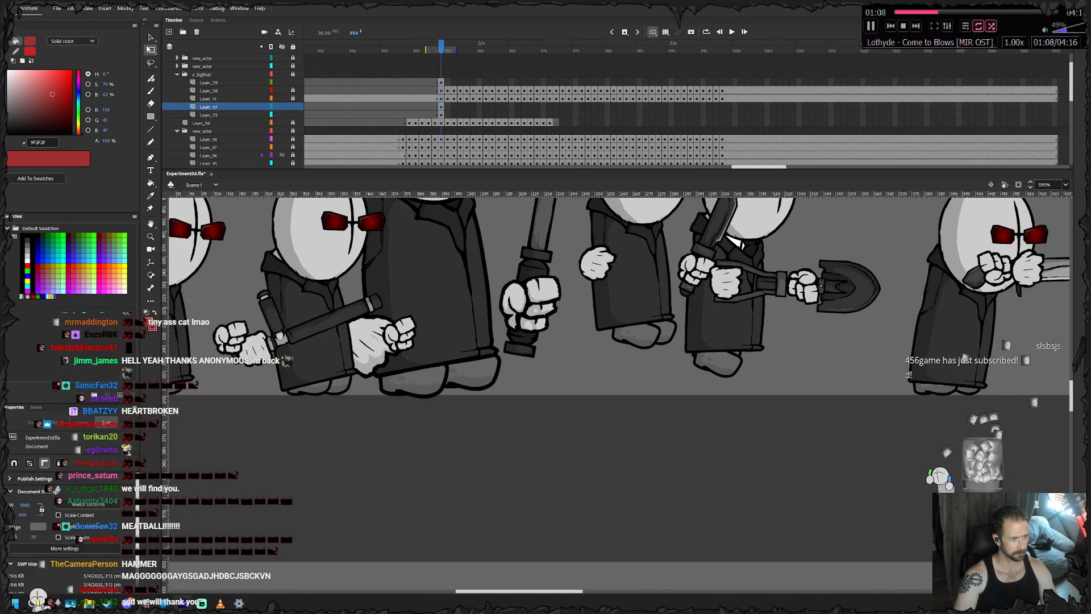
key(.)
click(449, 357)
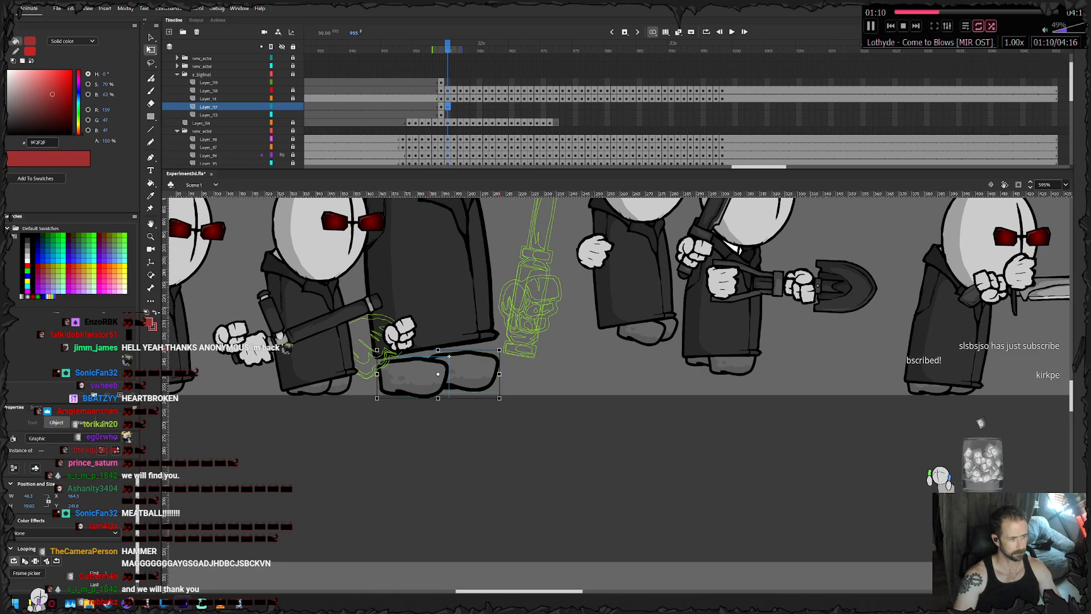
drag(461, 369, 468, 358)
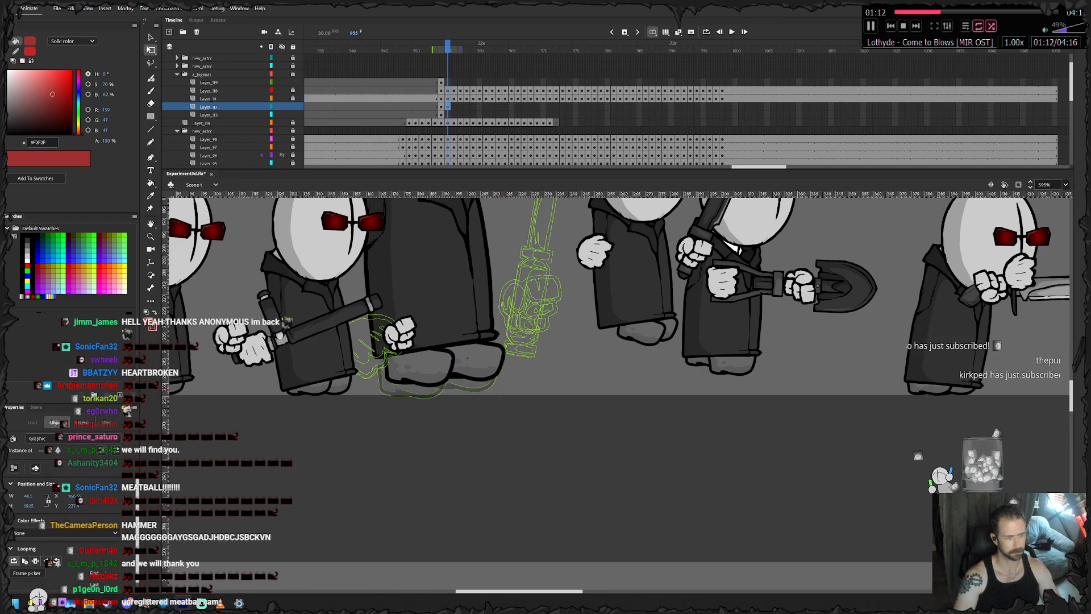
key(Escape)
click(411, 368)
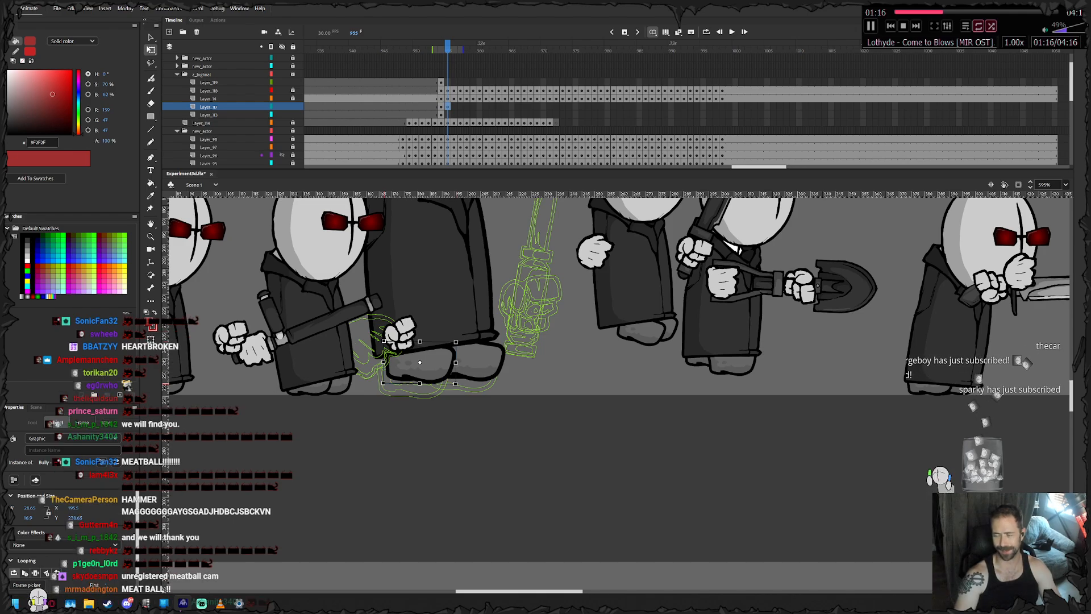
key(period)
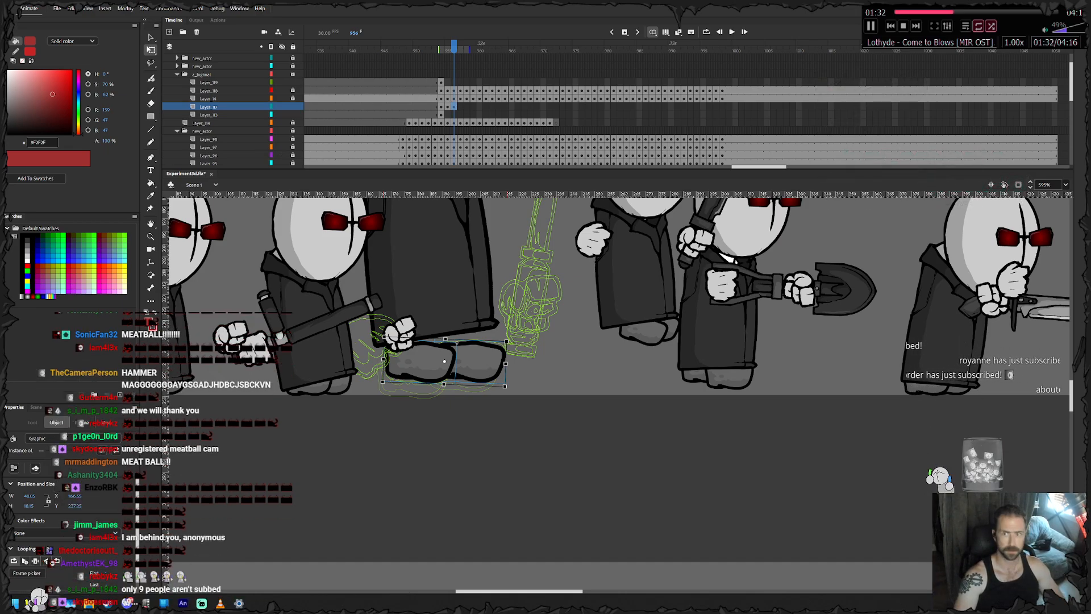
- Open the copied link to the YouTube video "How I Think Creatively" in the browser, pause it, and return to the animation
drag(554, 233, 402, 26)
text(https://www.youtube.com/watch?v=4RSnAEfNh6A)
key(Return)
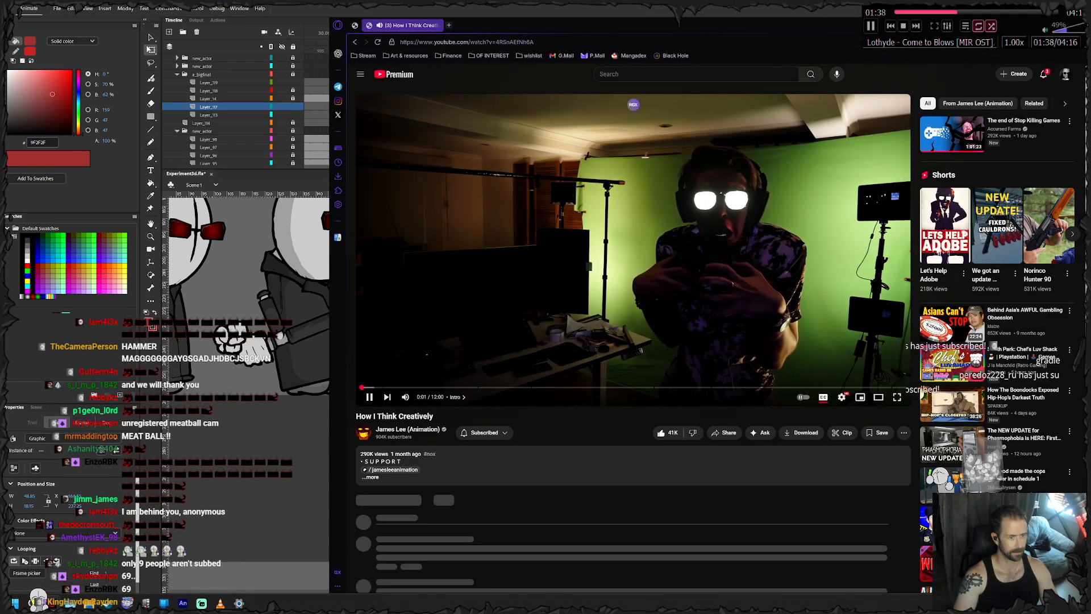
click(369, 396)
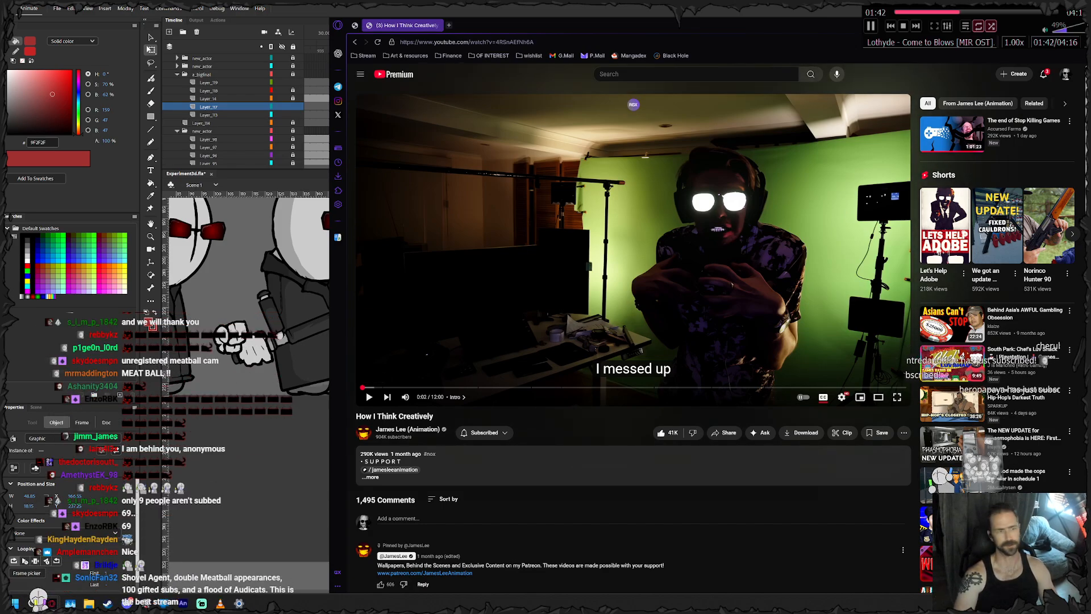
drag(630, 25, 563, 1)
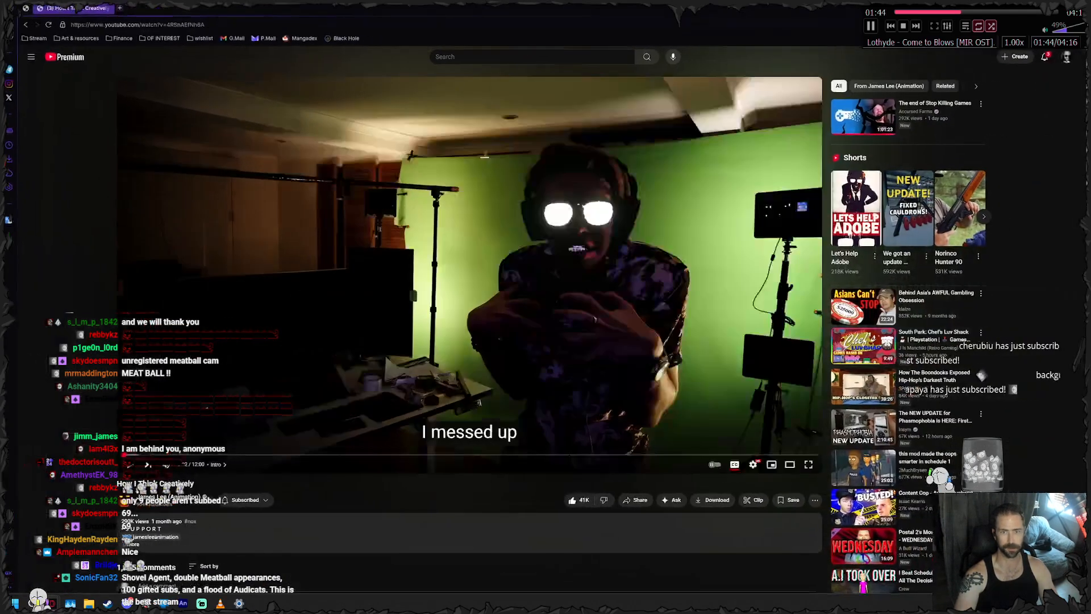
key(alt+Tab)
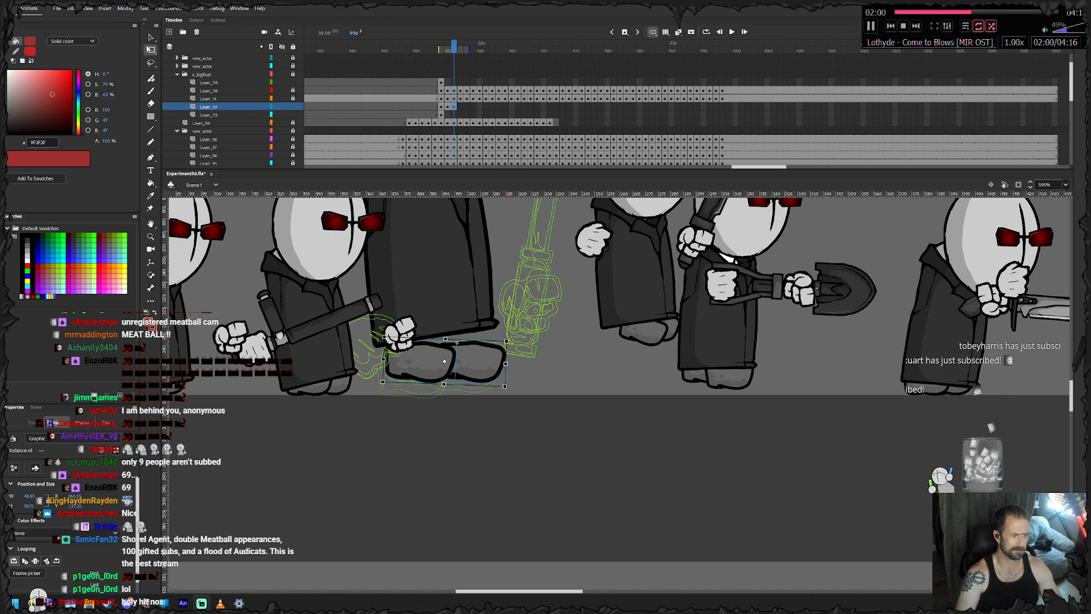
- Move the agent's front foot slightly up and back toward the coat hem at frame 956
click(483, 411)
click(480, 362)
key(Up)
key(Up)
key(Up)
key(Up)
key(Up)
key(Left)
key(Left)
key(Left)
- Tilt the agent's rear foot toe-down at frame 956 and raise it toward the coat hem
drag(425, 369, 455, 390)
key(Up)
key(Up)
key(Up)
key(Up)
click(423, 365)
key(Up)
key(Up)
key(Up)
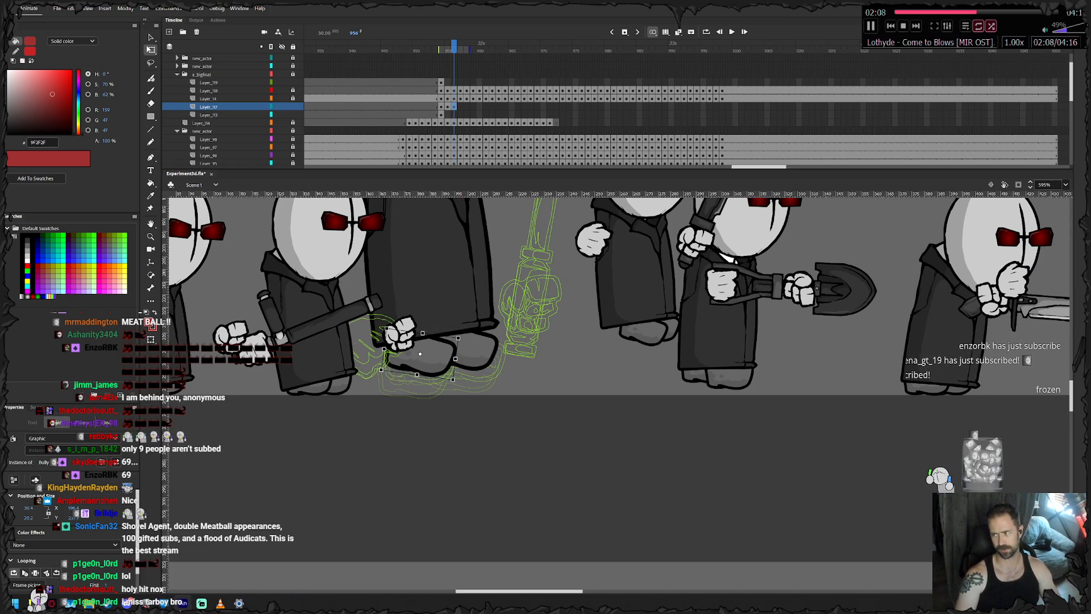
- Keyframe the feet at frame 957, raising them together and nudging the front foot further up and slightly forward
key(F6)
key(Up)
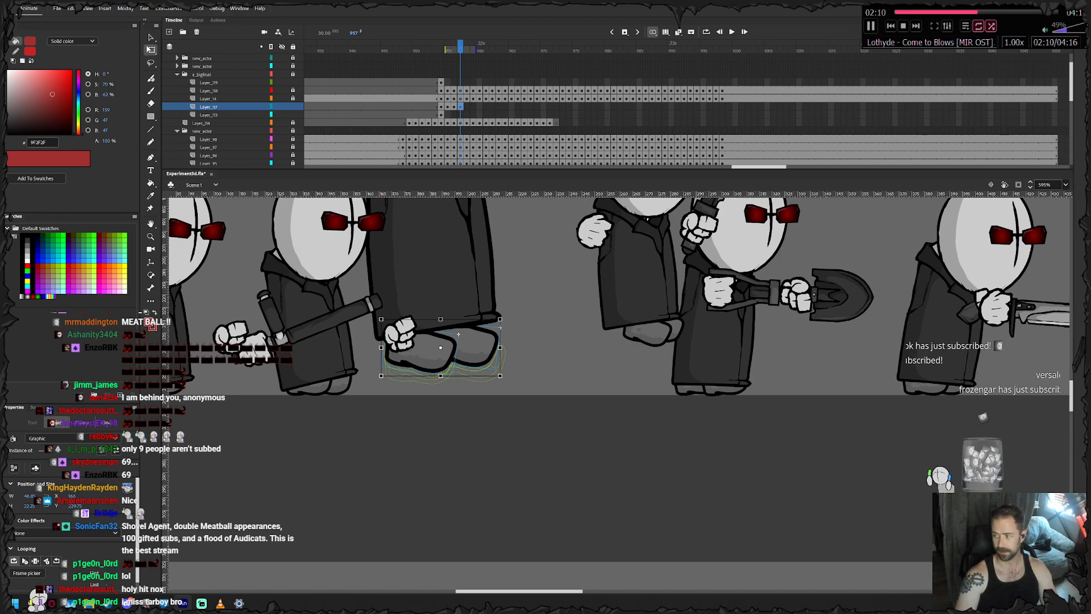
key(Escape)
click(478, 346)
key(Up)
key(Up)
key(Up)
key(Right)
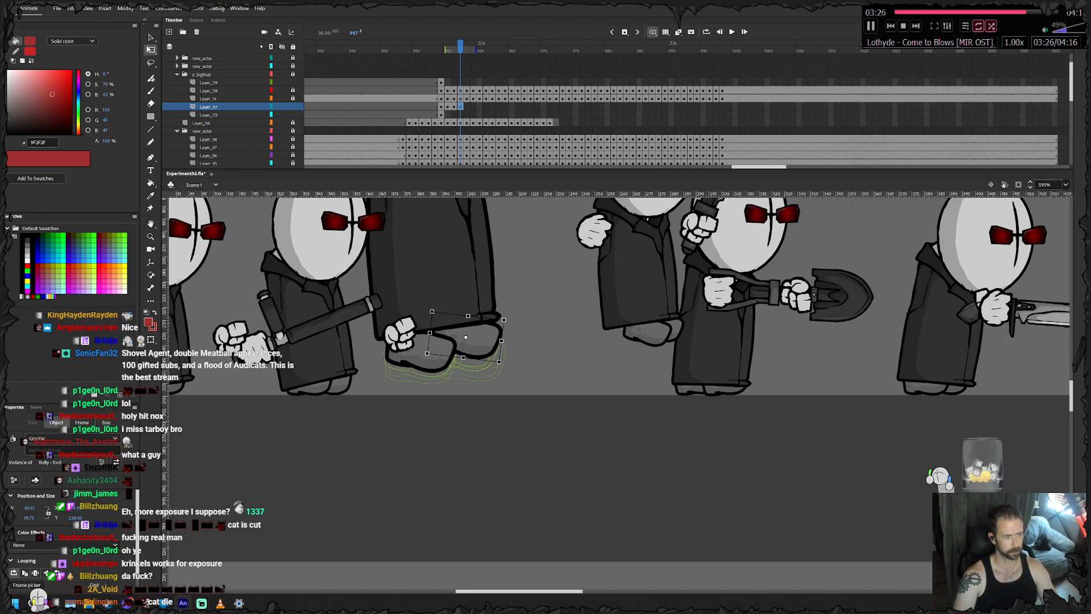
- Keyframe the agent's feet at frames 958 and 959, keeping them tucked beneath the coat hem
key(.)
drag(467, 332, 461, 384)
click(454, 398)
key(F6)
click(455, 398)
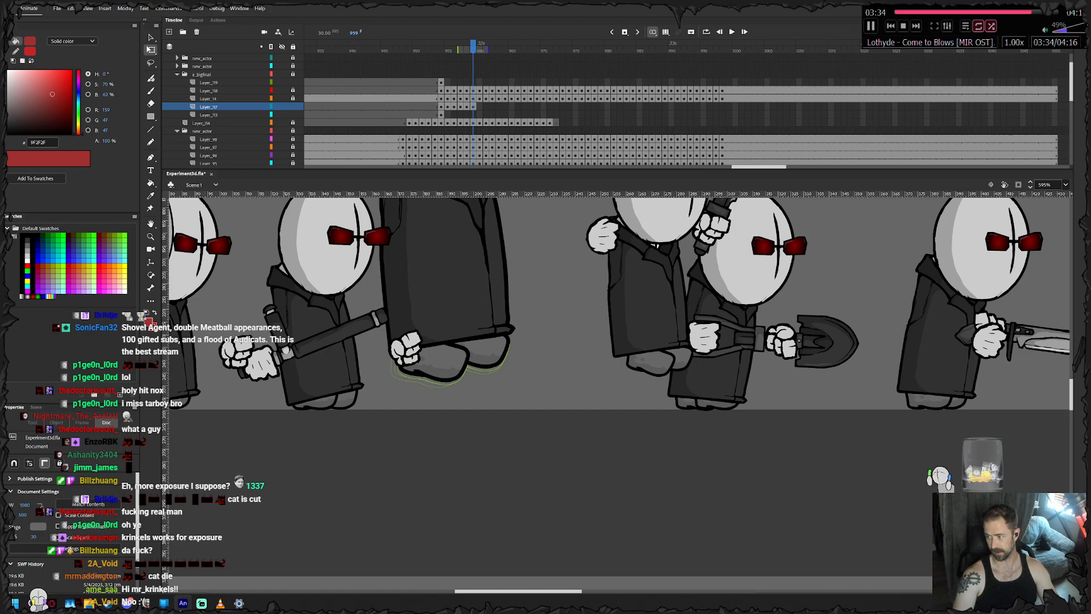
- Keyframe the hammer agent's feet at frames 960 and 961, carrying them forward beneath the coat hem
key(F6)
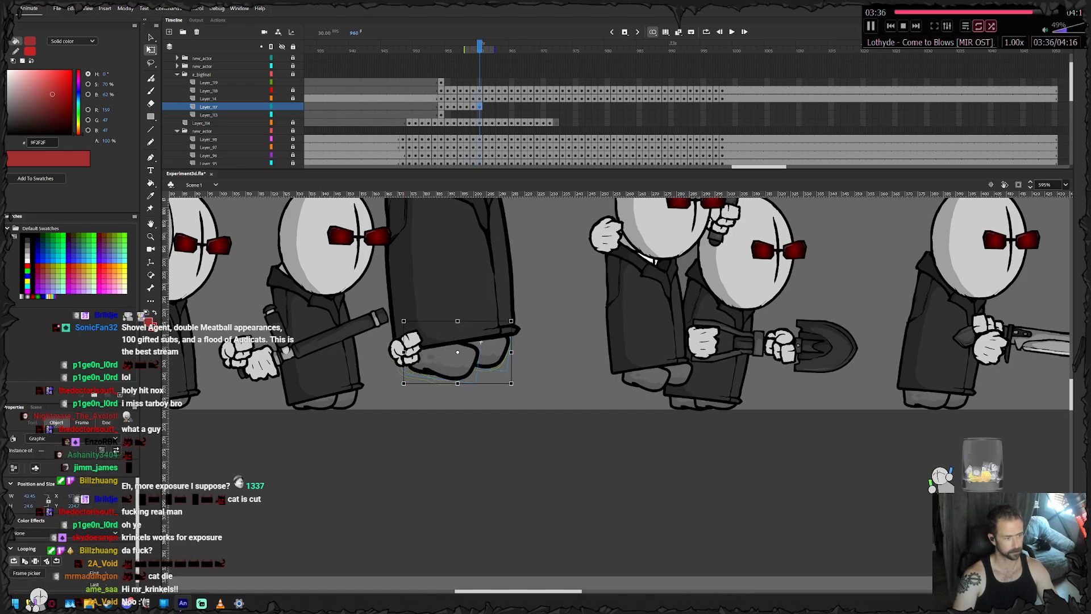
drag(445, 360, 463, 521)
click(446, 398)
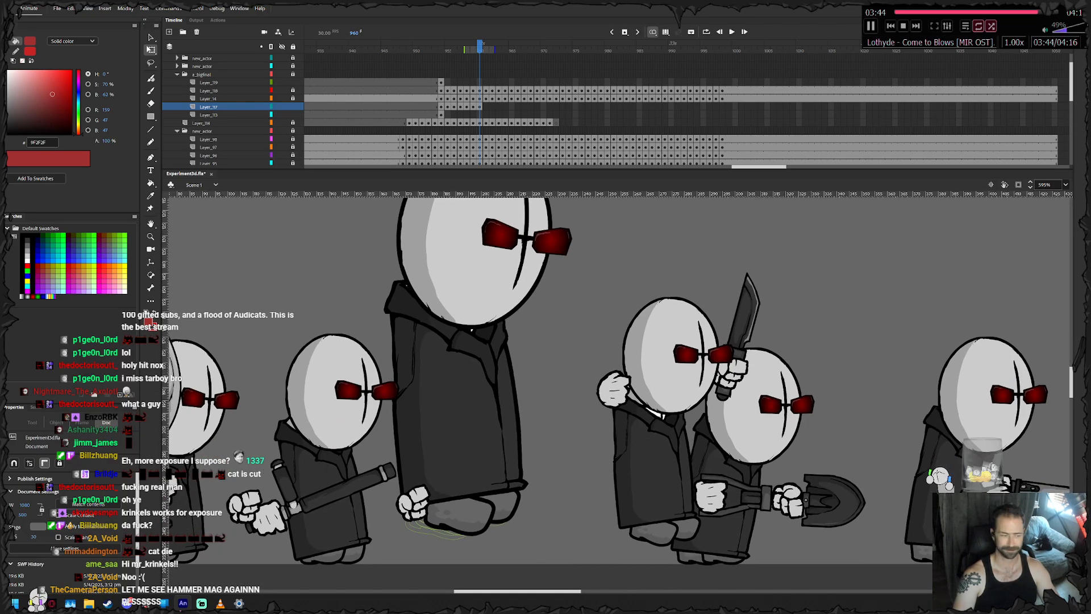
click(461, 517)
key(.)
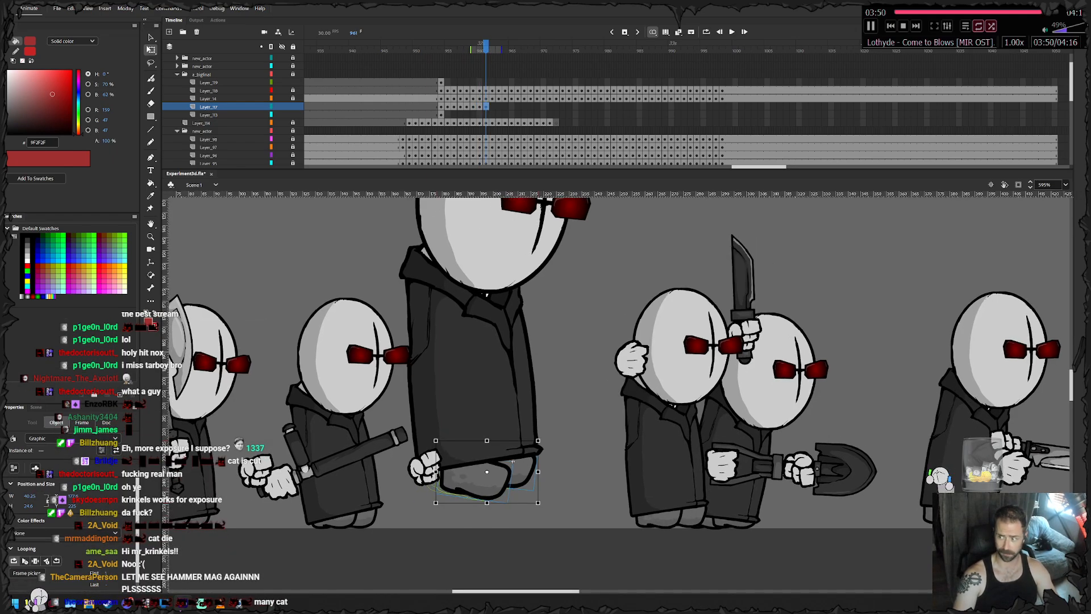
click(486, 531)
drag(477, 480, 485, 437)
- Keyframe the feet at frame 962 and nudge the leading foot forward and slightly down under the coat hem
key(period)
click(488, 502)
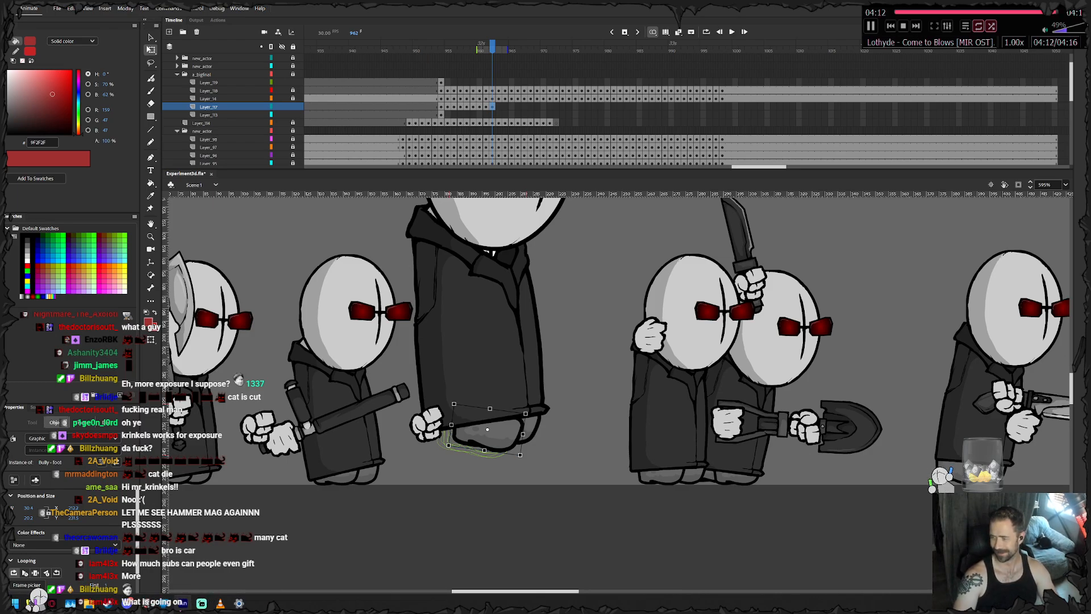
click(532, 430)
key(Right)
key(Right)
key(Right)
key(Down)
key(Down)
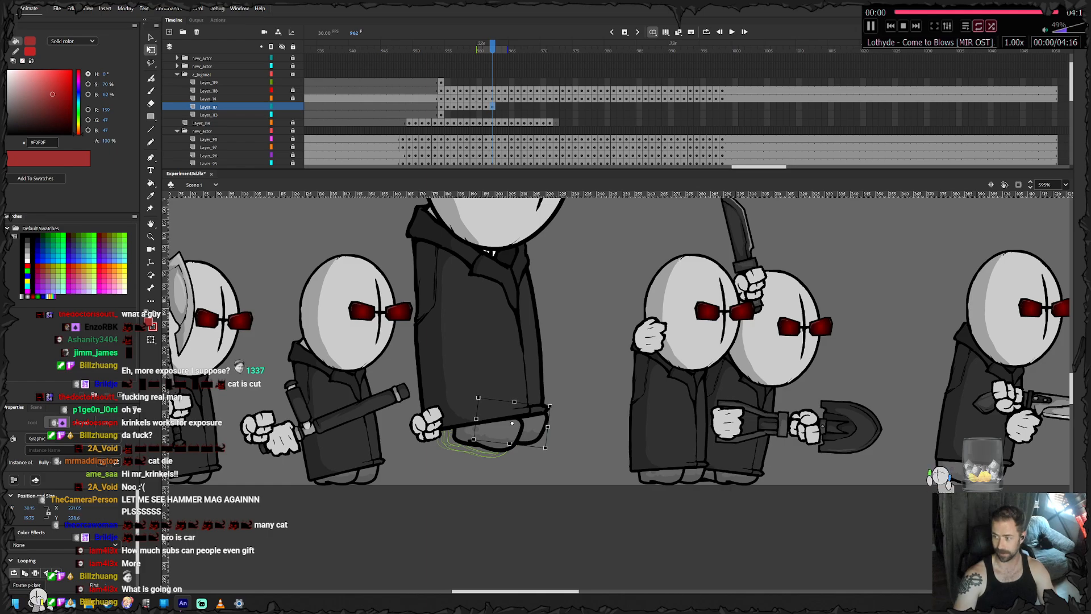
- Keyframe the feet at frame 963, lowering the trailing foot slightly and nudging both feet down and forward with the coat
key(F6)
key(Right)
key(Right)
key(Escape)
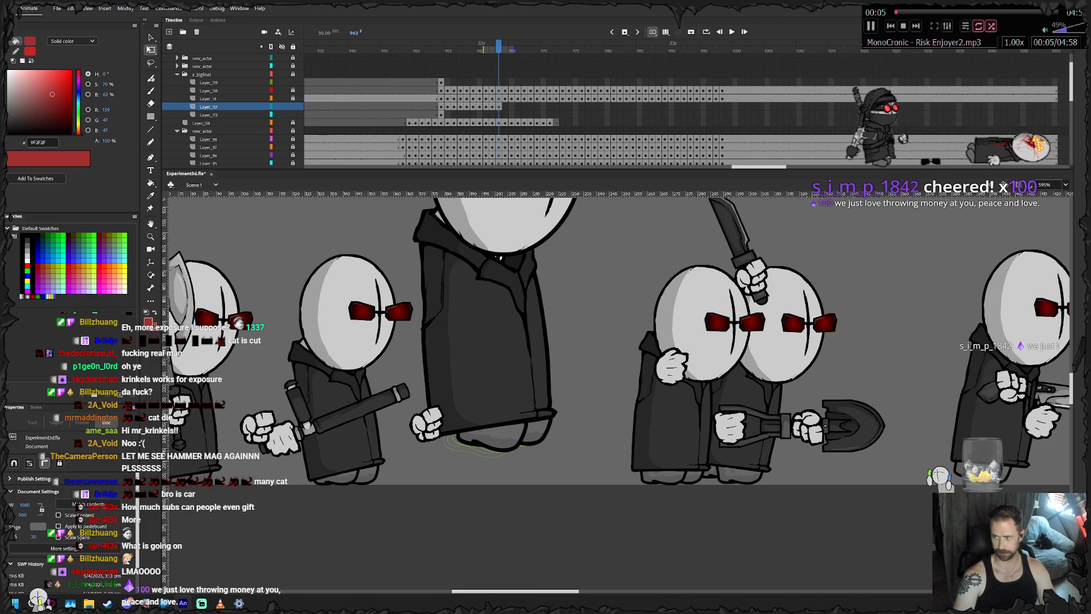
click(535, 435)
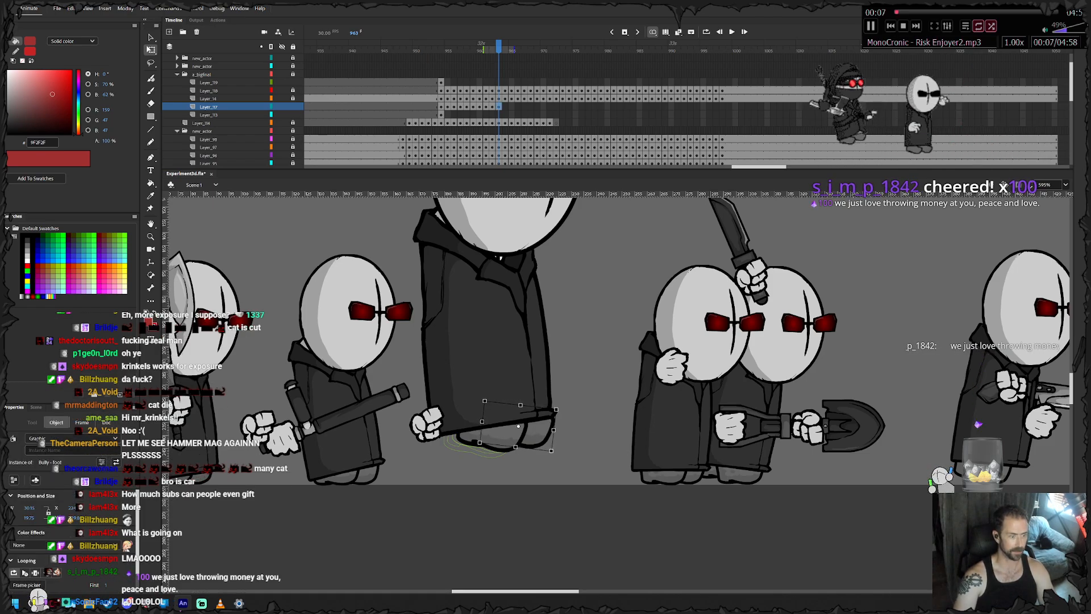
click(492, 438)
key(Down)
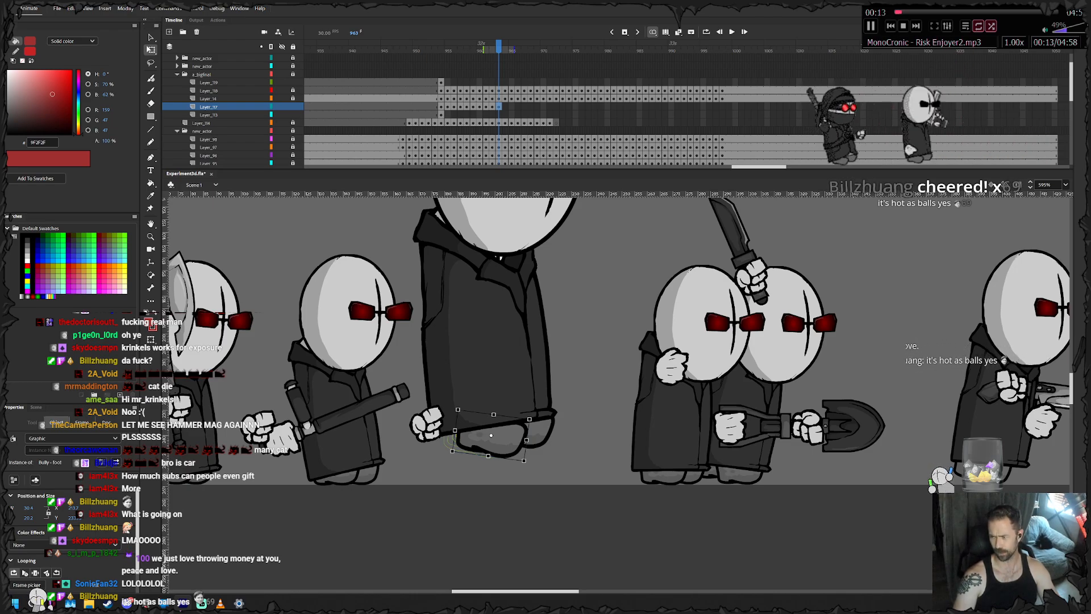
drag(671, 511, 448, 395)
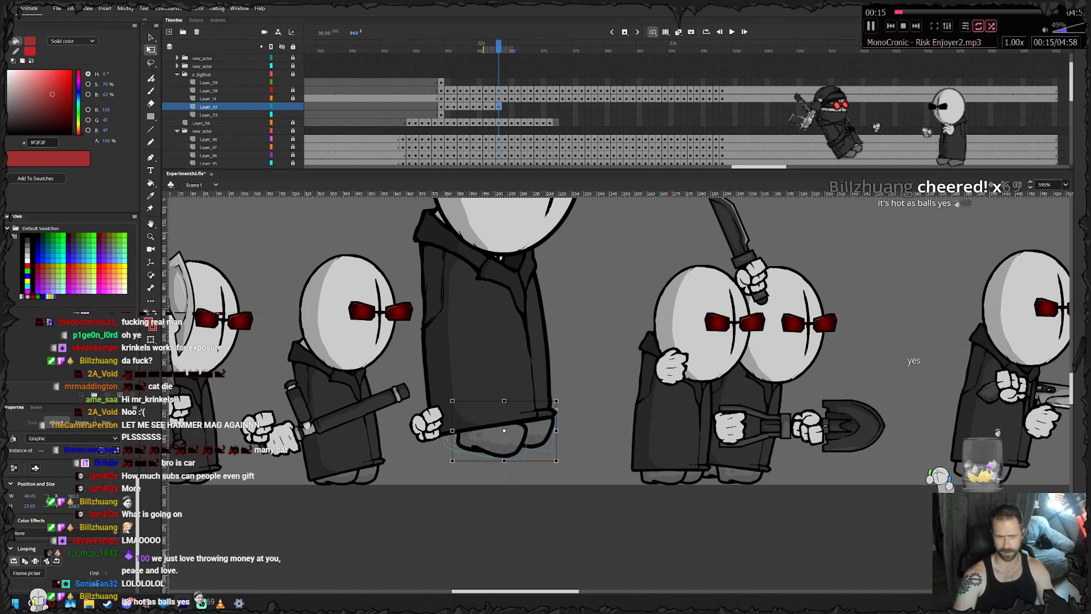
key(Down)
key(Right)
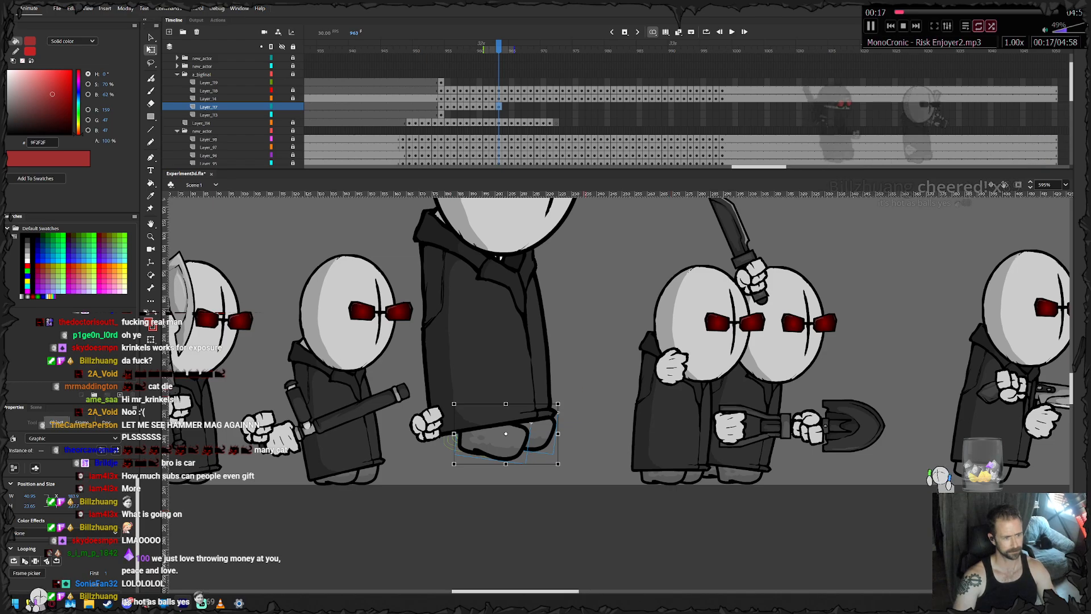
click(579, 505)
click(541, 436)
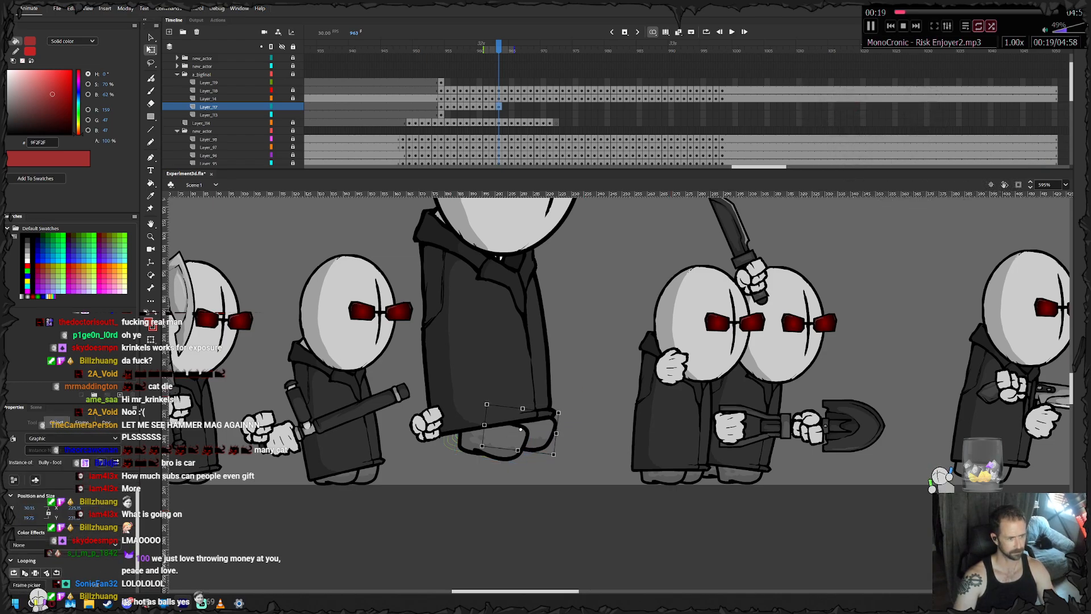
- Keyframe the feet at frames 964 to 966, dropping them from the coat hem until they stand flat on the ground
key(.)
click(579, 504)
drag(541, 445, 546, 471)
key(.)
click(581, 505)
key(.)
click(592, 455)
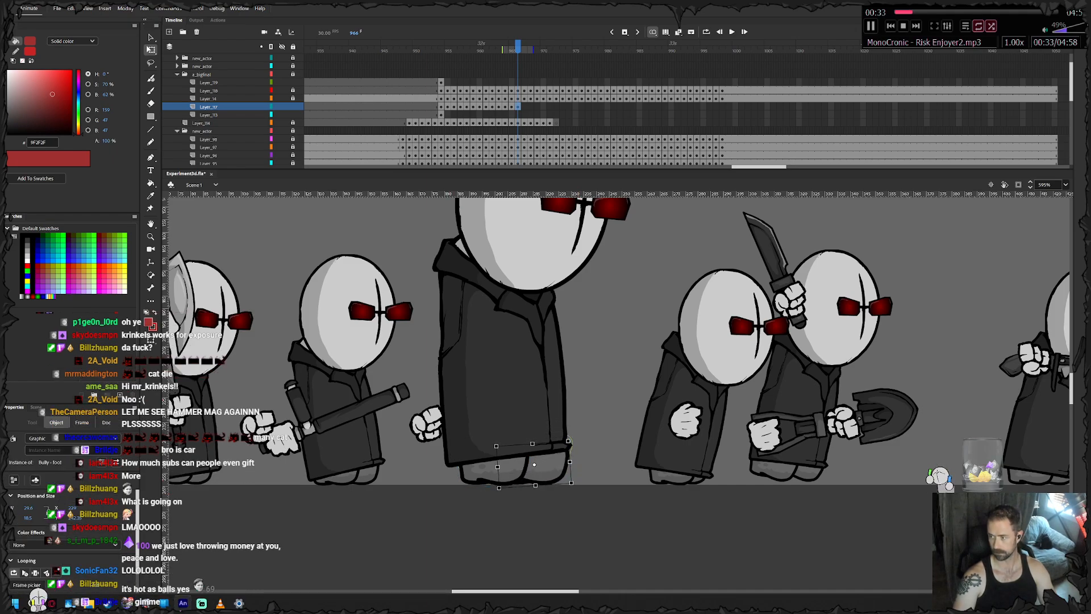
- Keyframe the feet at frames 967 and 968, sliding the trailing foot slightly forward along the ground in each
key(.)
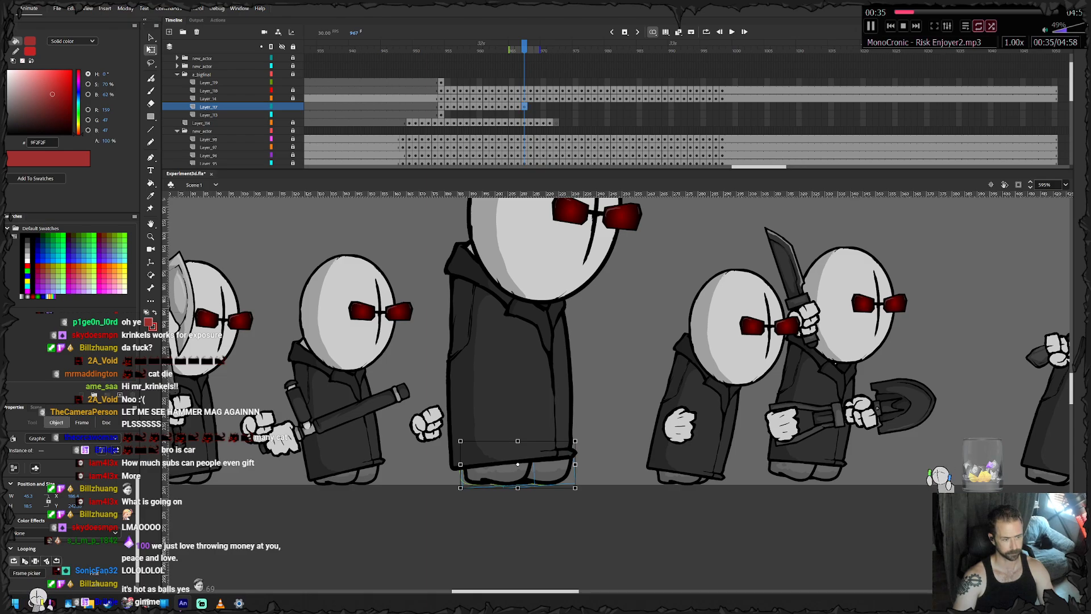
click(594, 461)
drag(501, 473, 505, 473)
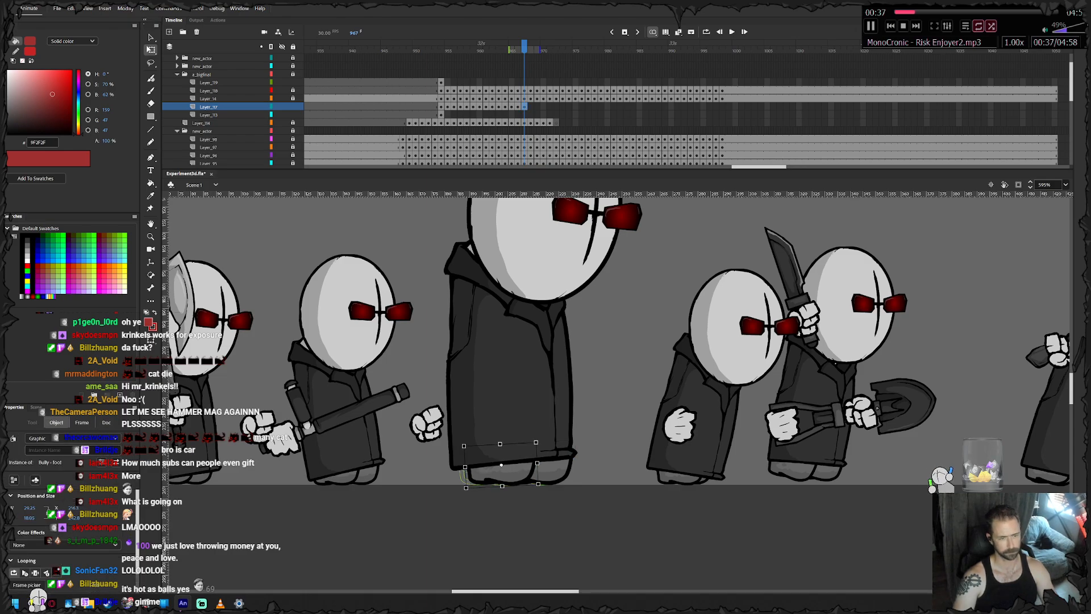
key(.)
drag(502, 474, 508, 474)
- Keyframe the feet at frame 969 and nudge the trailing foot forward along the ground, closer to the leading foot
key(.)
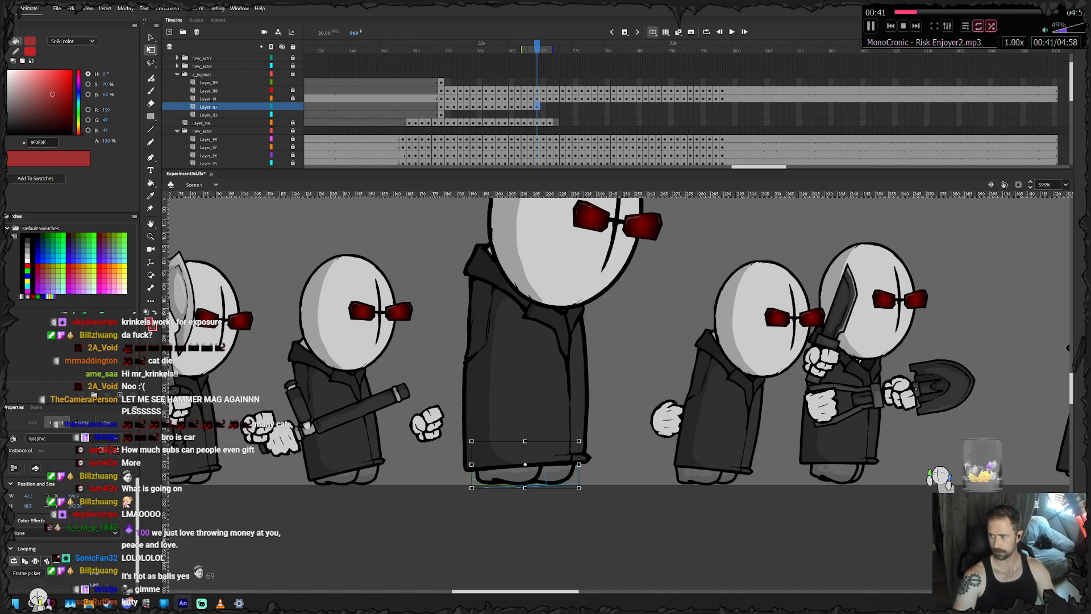
key(Right)
click(510, 474)
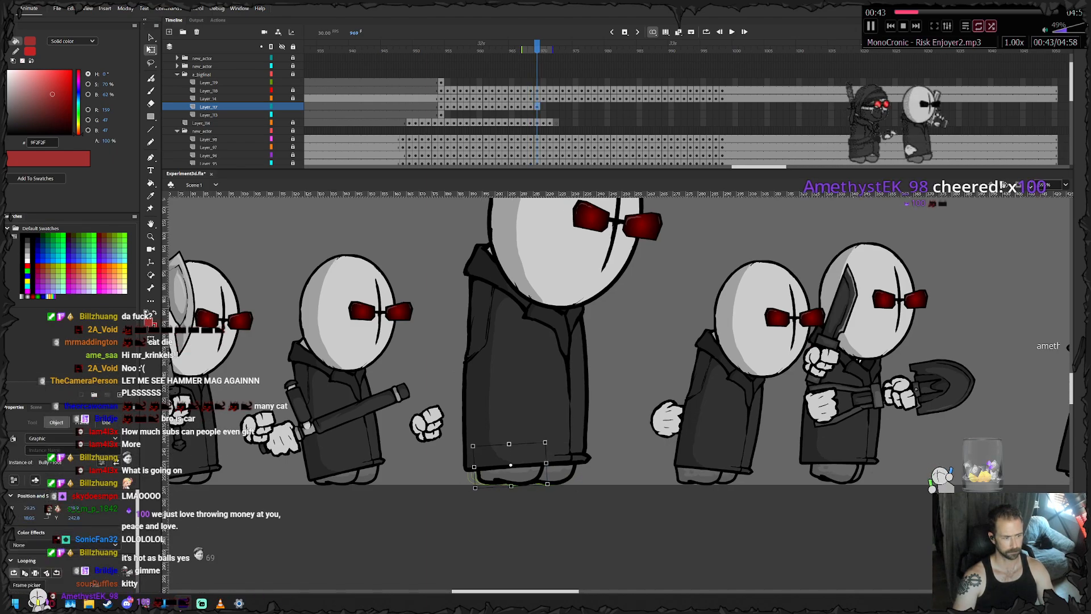
key(Right)
key(Right)
key(Right)
key(Right)
key(Right)
key(Right)
key(Right)
key(Right)
key(Right)
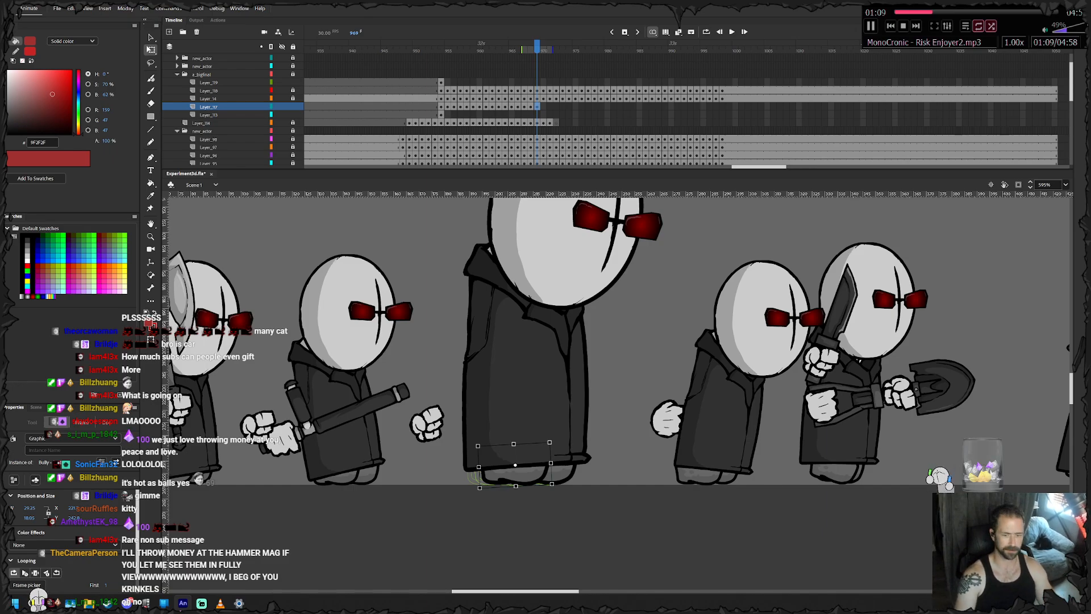
click(562, 474)
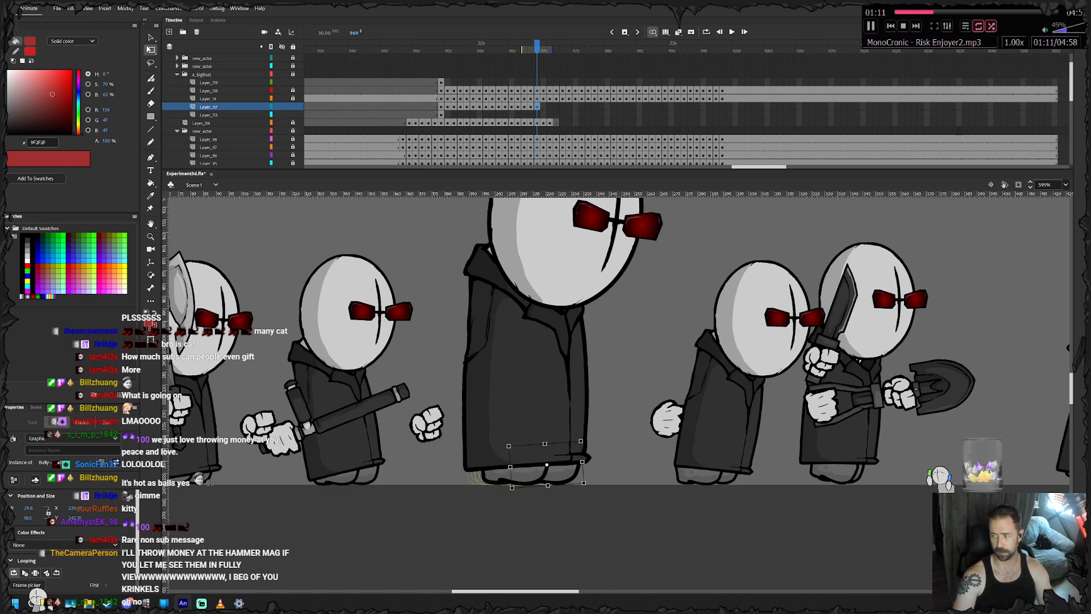
- Keyframe the feet at frame 970 and fine-tune the trailing foot's horizontal position beneath the coat
key(period)
click(516, 476)
key(Left)
key(Left)
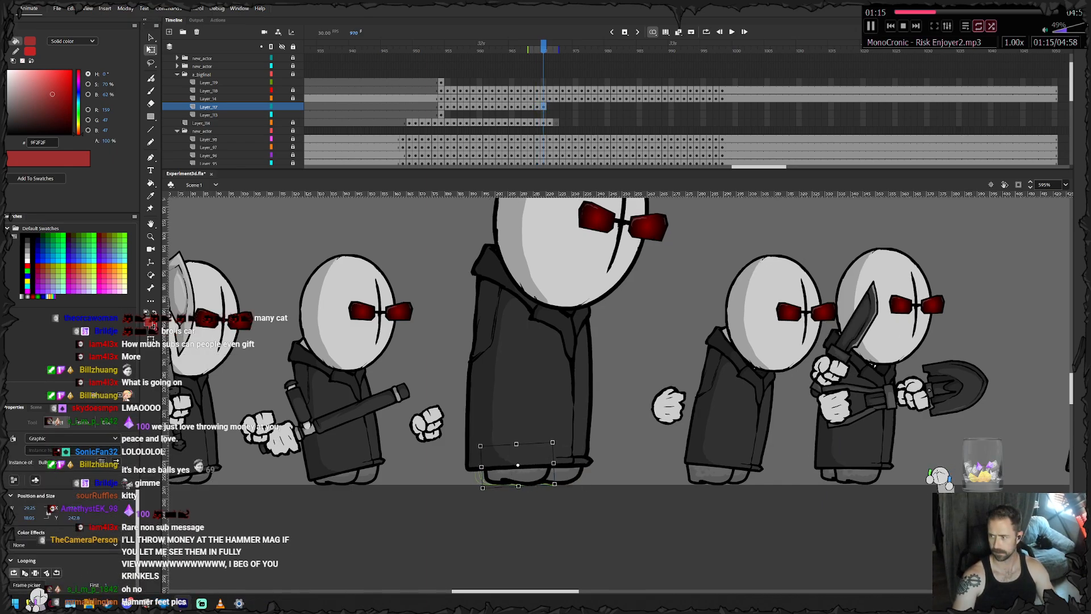
- Keyframe the feet at frame 971, shifting both forward along the ground and nudging the leading foot slightly further ahead
key(period)
key(shift+Right)
click(574, 514)
click(573, 474)
key(Right)
key(Right)
key(Right)
key(Right)
- Keyframe the feet at frame 972, moving both forward with the coat and advancing the leading foot a little more
key(F6)
key(shift+Right)
click(575, 514)
click(576, 475)
key(Right)
key(Right)
key(Right)
key(Right)
key(Right)
key(Right)
key(Right)
key(Right)
key(Right)
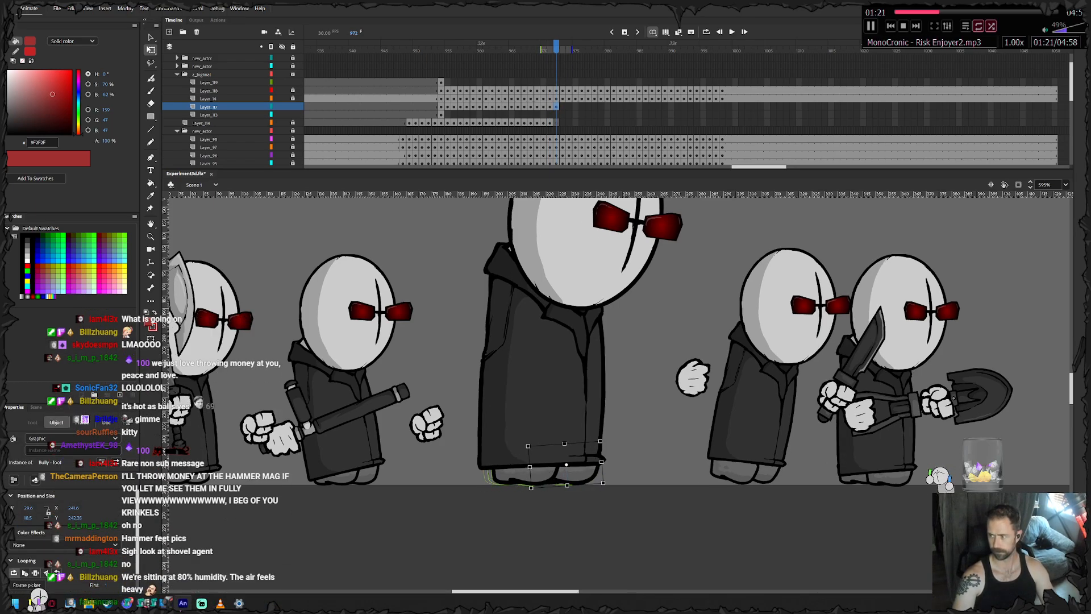
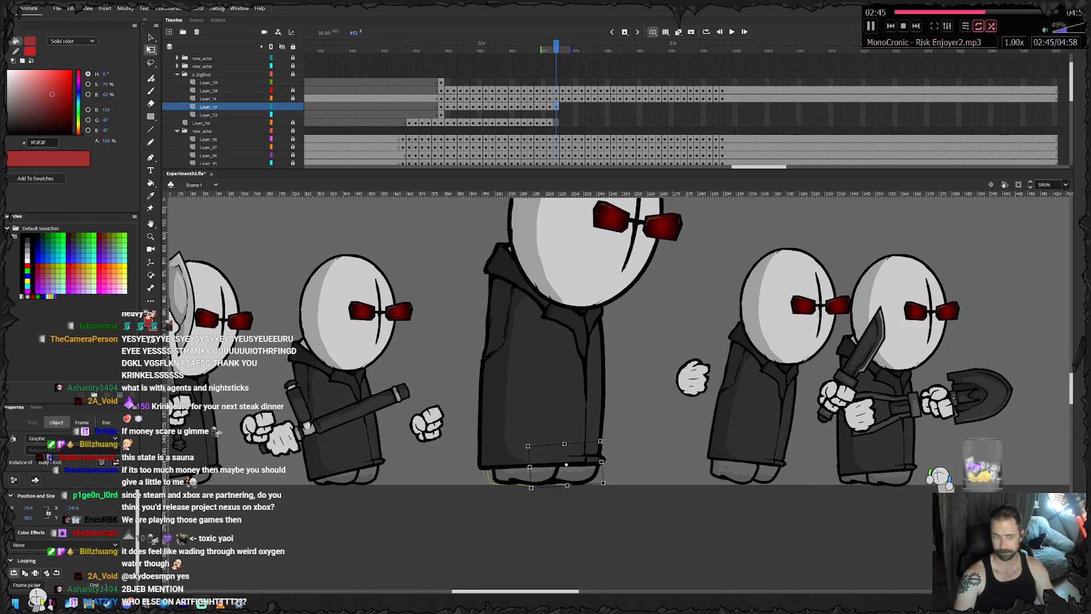
- Nudge the big agent's trailing foot slightly forward along the ground at frame 972
scroll(616, 340, right, 3)
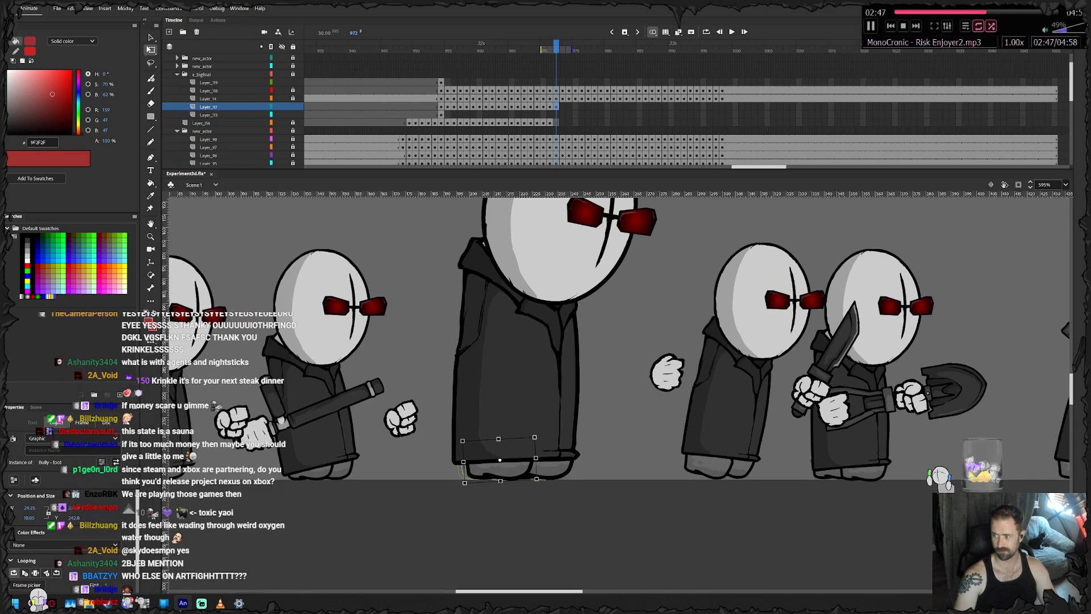
key(Escape)
click(480, 472)
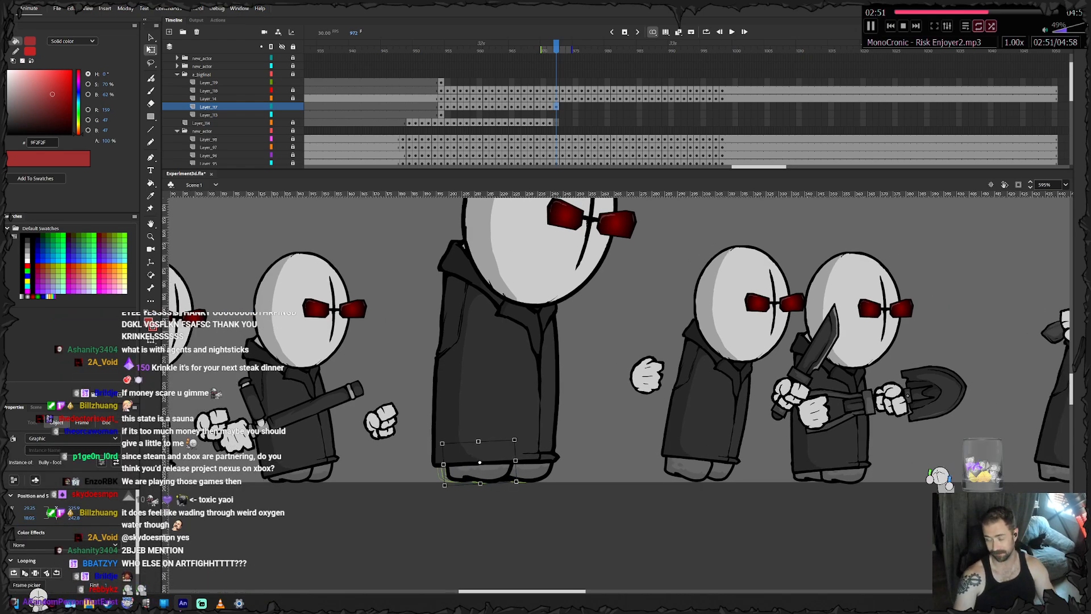
key(Right)
key(Right)
key(Right)
key(Right)
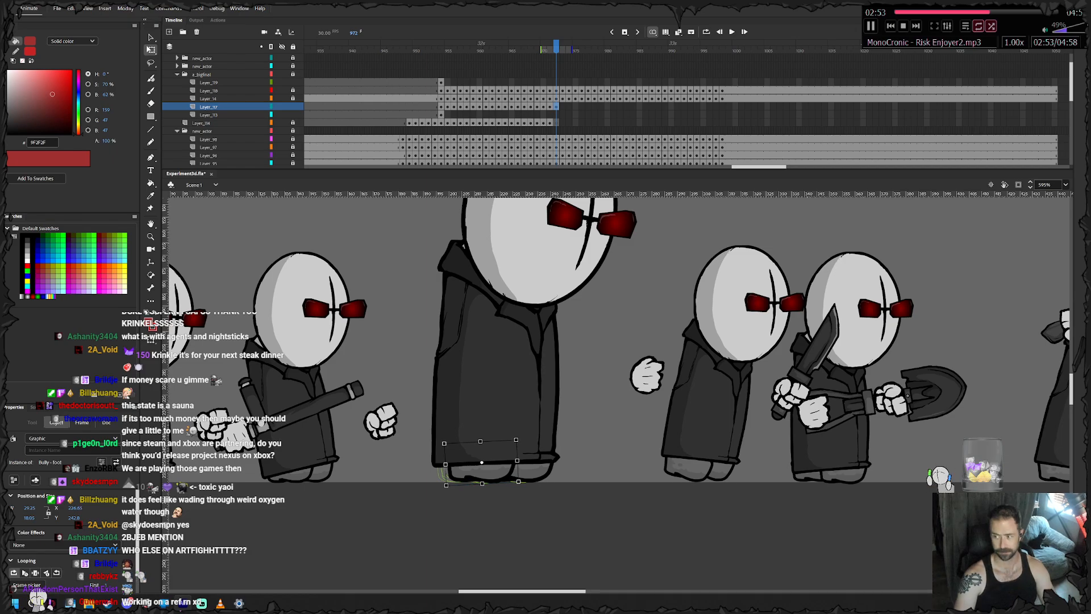
- Keyframe the feet at frame 973, shifting them forward and nudging the trailing foot closer to the leading foot
key(period)
key(shift+Right)
click(486, 514)
click(483, 472)
key(Right)
key(Right)
key(Right)
key(Right)
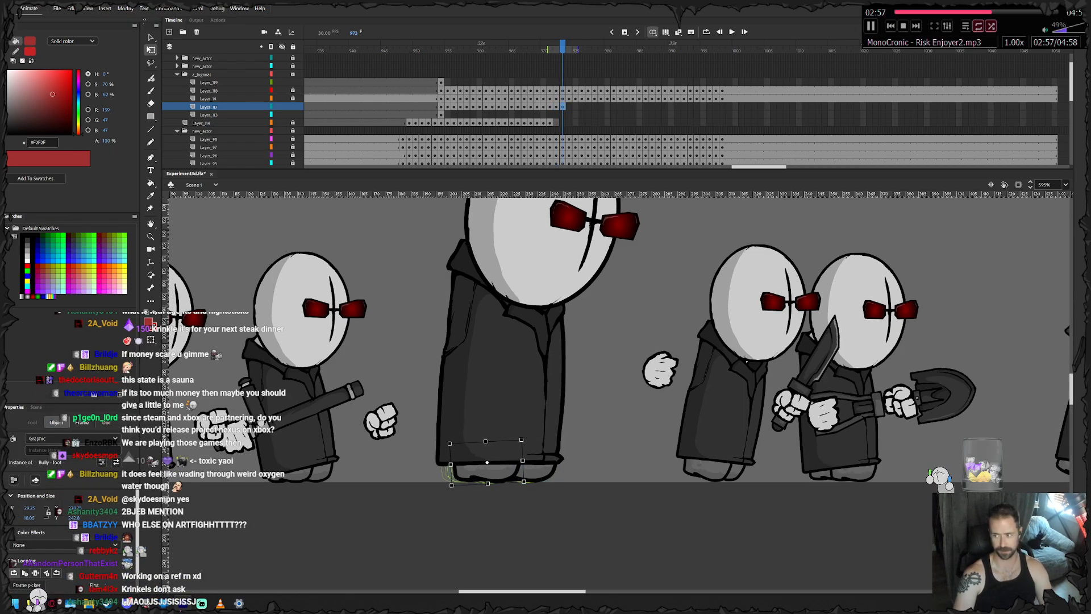
- Keyframe the feet at frame 974 and nudge the trailing foot slightly forward beneath the coat
key(period)
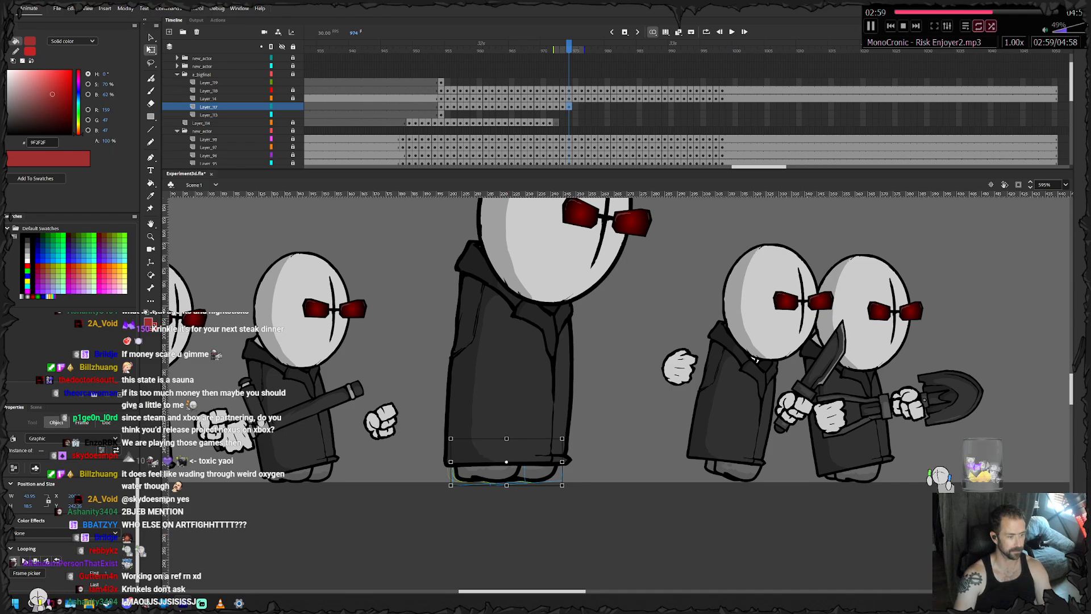
click(490, 515)
click(486, 472)
key(Right)
key(Right)
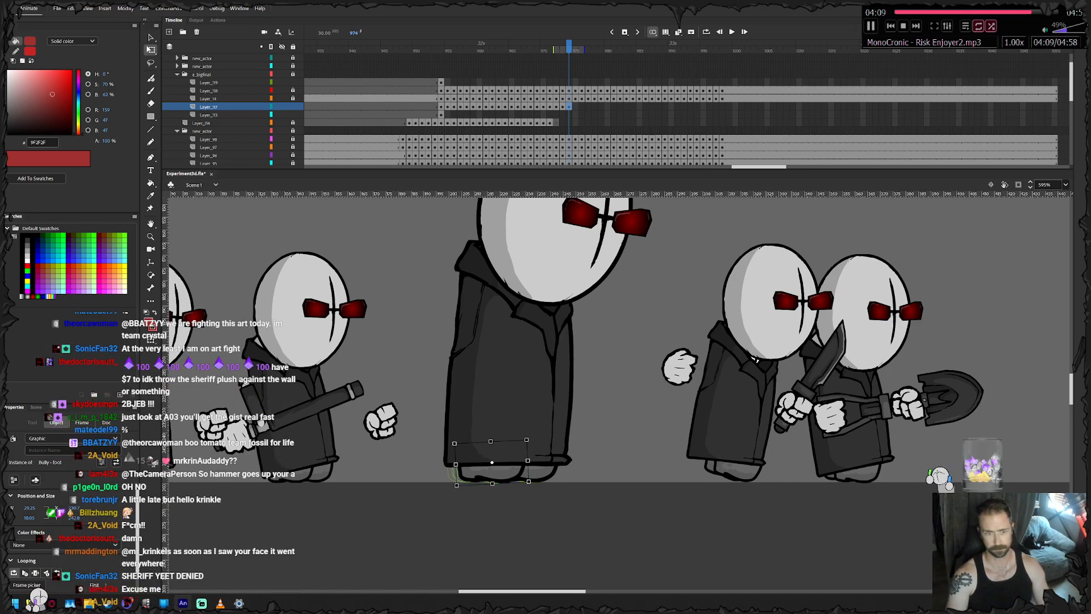
- Keyframe the feet at frame 975 and advance the trailing foot while the leading foot stays planted
key(period)
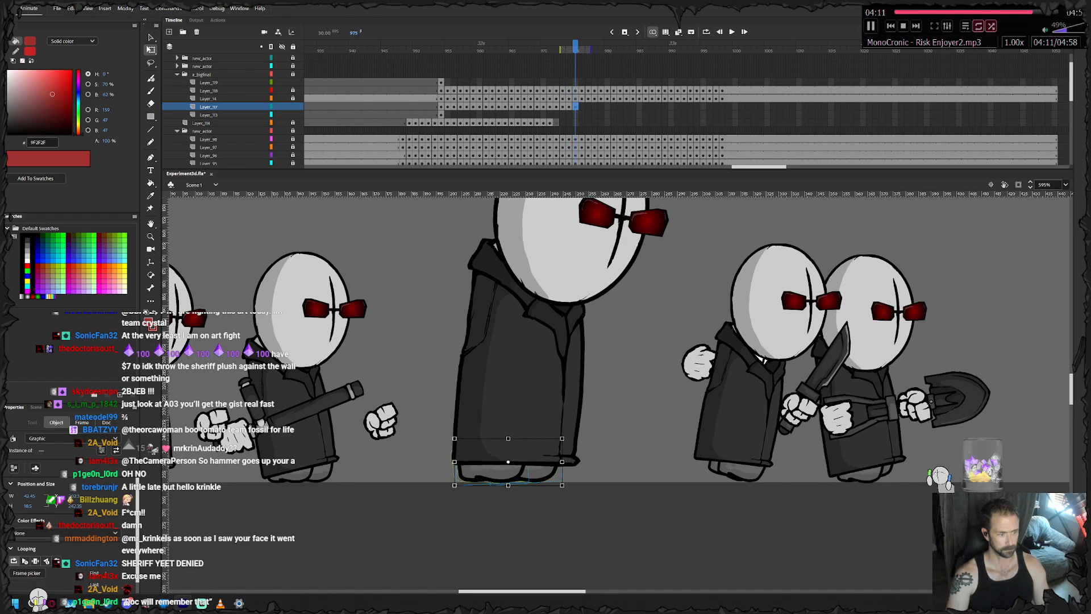
click(512, 528)
click(487, 473)
key(Right)
key(Right)
key(Right)
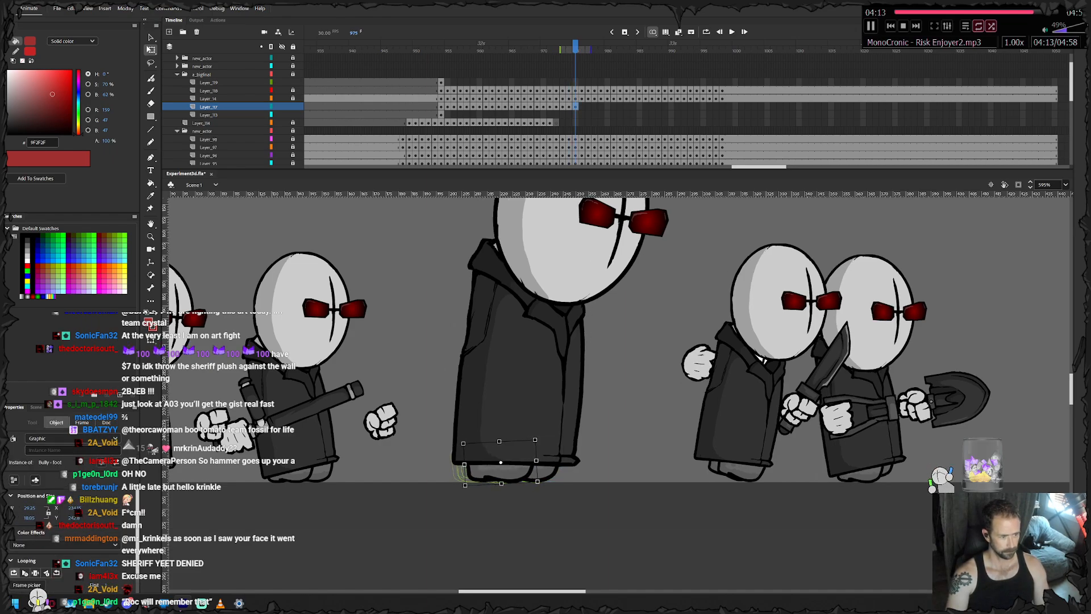
- Keyframe the feet at frame 976, nudging both slightly forward and moving the trailing foot further toward the leading one
key(period)
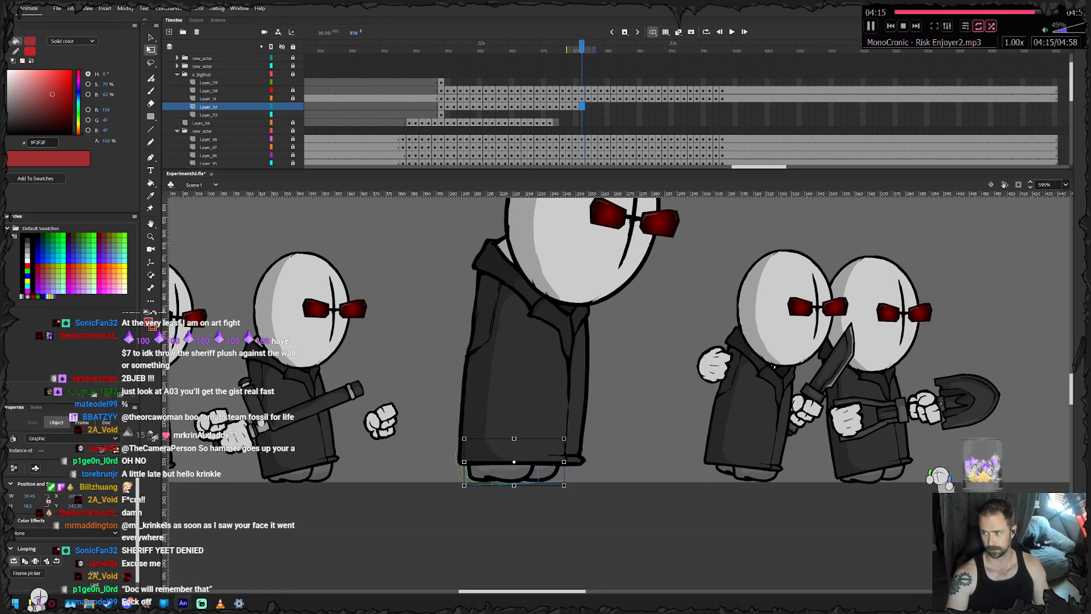
key(Right)
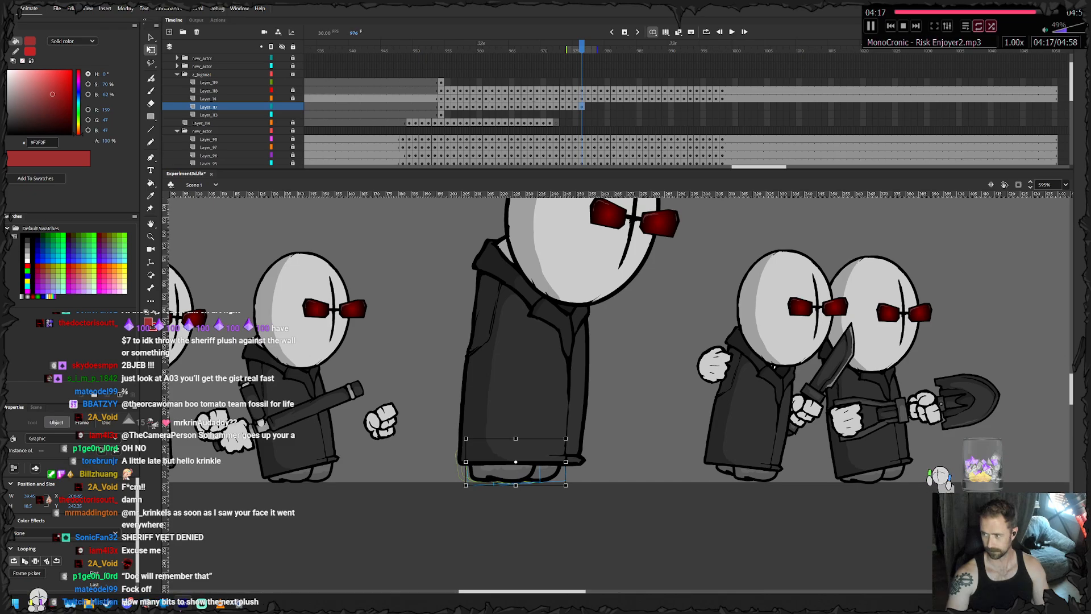
click(511, 528)
click(493, 472)
key(Right)
key(Right)
key(Right)
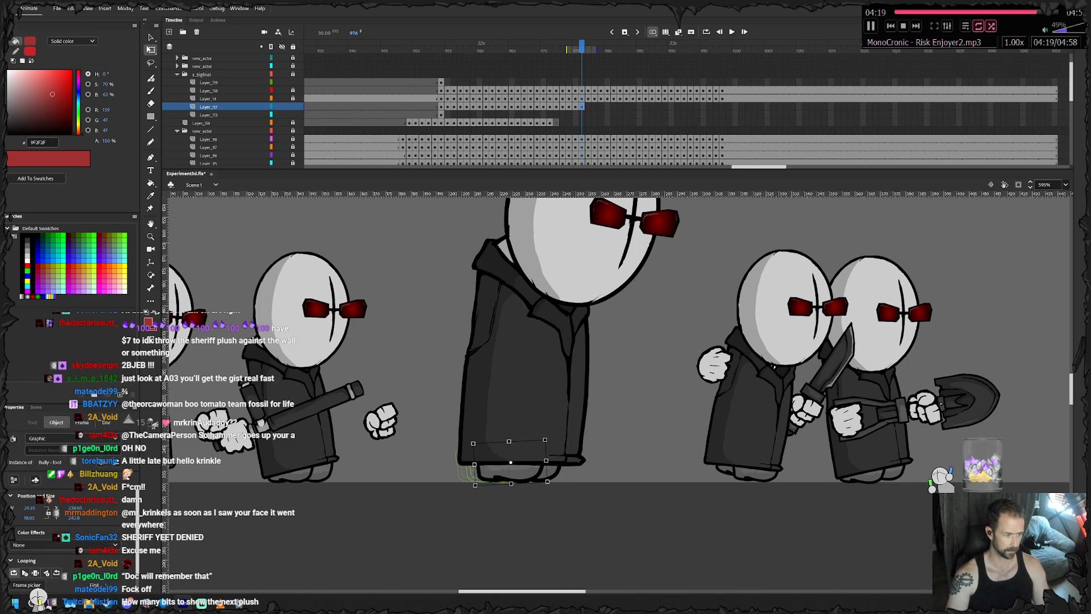
- Keyframe the feet at frame 977 and slide the trailing foot forward so it passes the planted foot
key(F6)
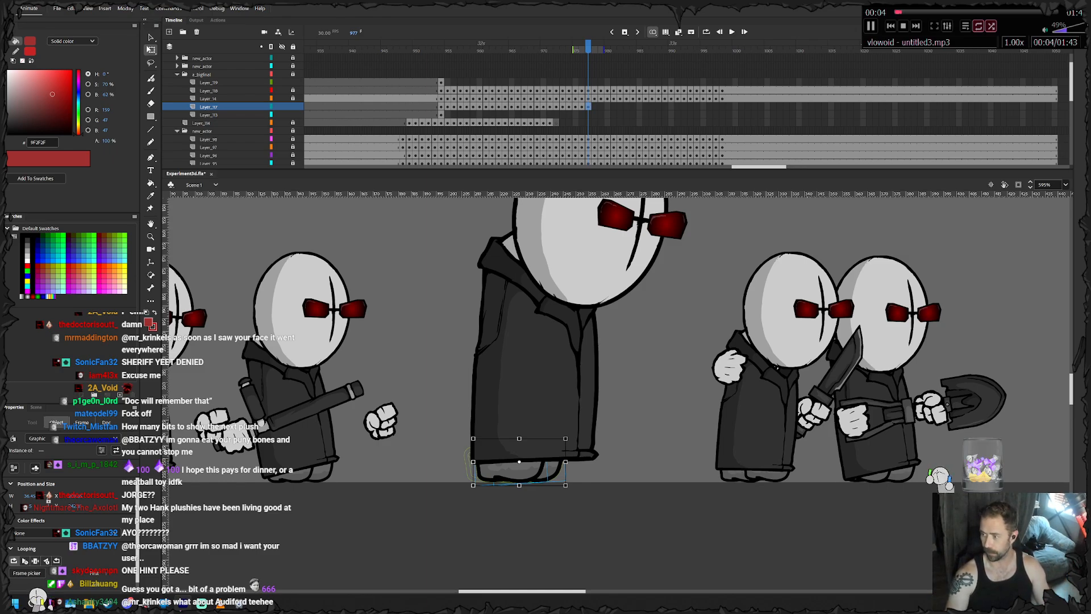
click(523, 523)
drag(511, 471, 530, 471)
- Keyframe the feet at frame 978 and move the stepping foot forward, ahead of the planted foot
key(F6)
click(530, 472)
key(Right)
key(Right)
key(Right)
key(Right)
key(Right)
key(Right)
key(Right)
key(Right)
key(Right)
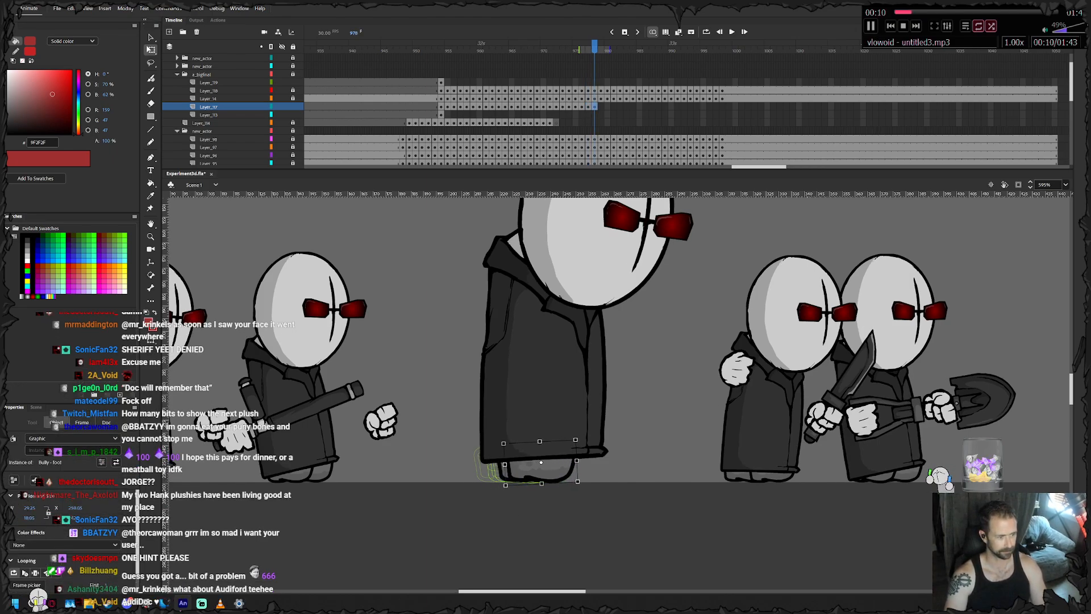
- Keyframe the feet at frame 979 and extend the stepping foot well ahead, under the coat's front edge
key(F6)
key(Right)
key(Right)
key(Right)
key(Right)
key(Right)
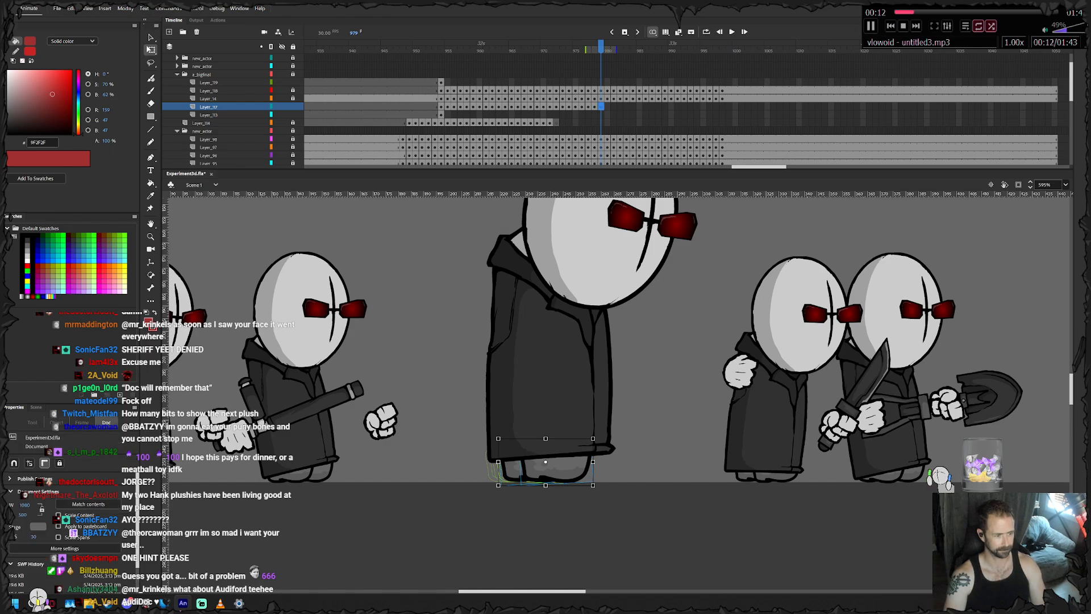
key(Right)
key(Right)
key(Right)
key(Right)
key(Right)
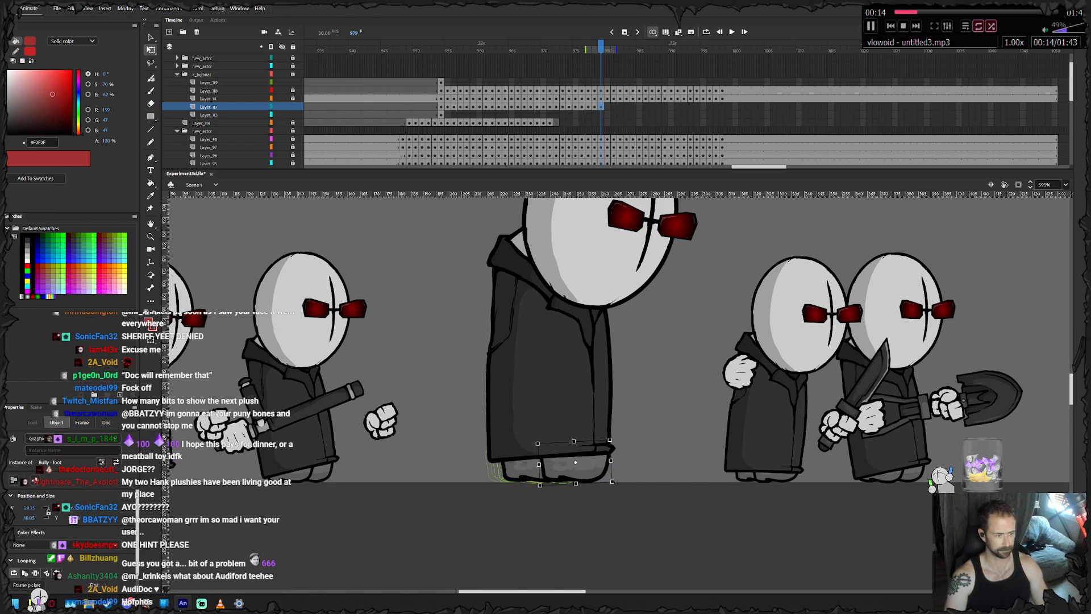
- Keyframe the feet at frame 980, moving them forward with the coat and placing the leading foot under its front edge
key(F6)
key(Right)
key(Right)
key(Right)
key(Right)
key(Escape)
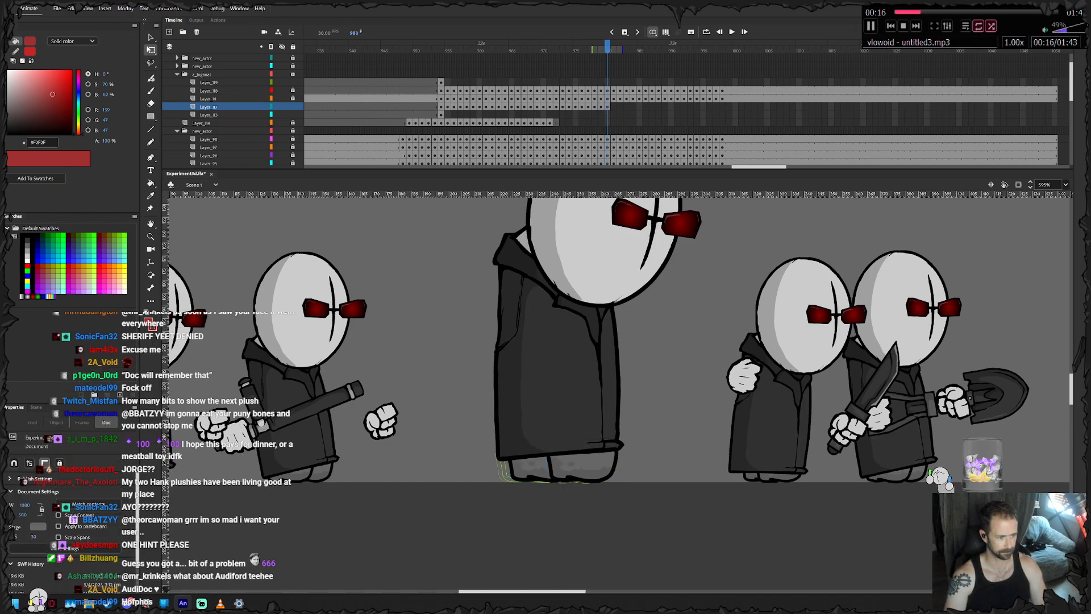
click(588, 466)
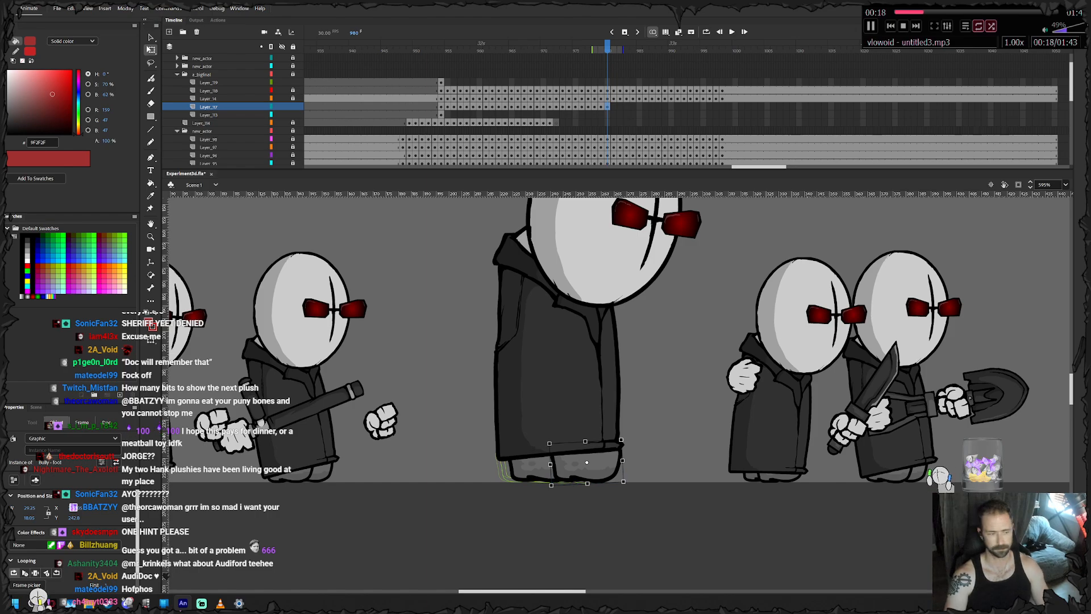
- Keyframe the feet at frames 981 and 982, bringing the rear foot forward beneath the coat
key(F6)
key(Escape)
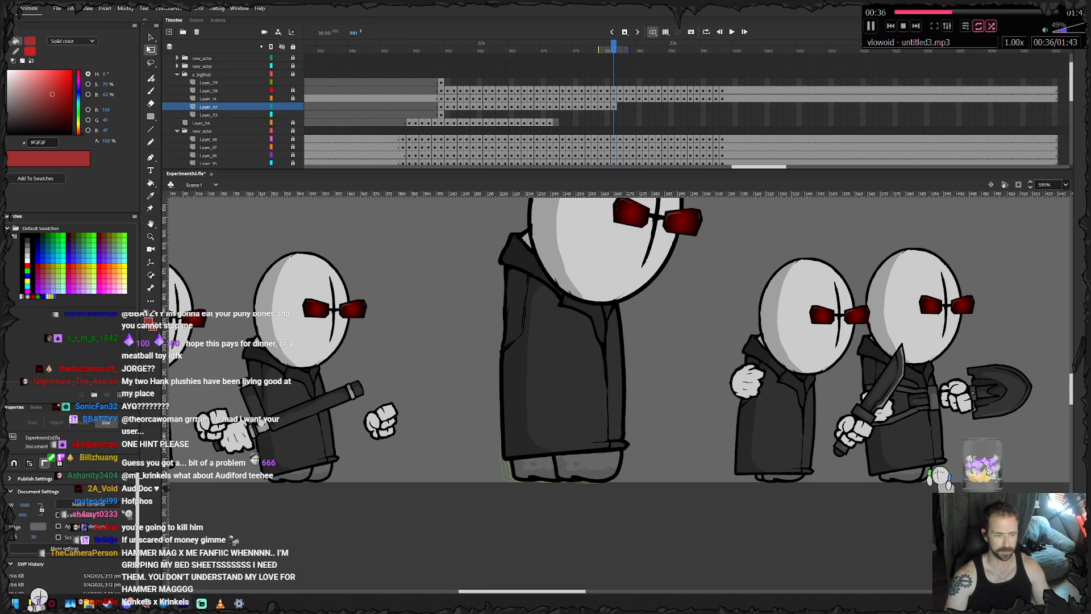
click(514, 471)
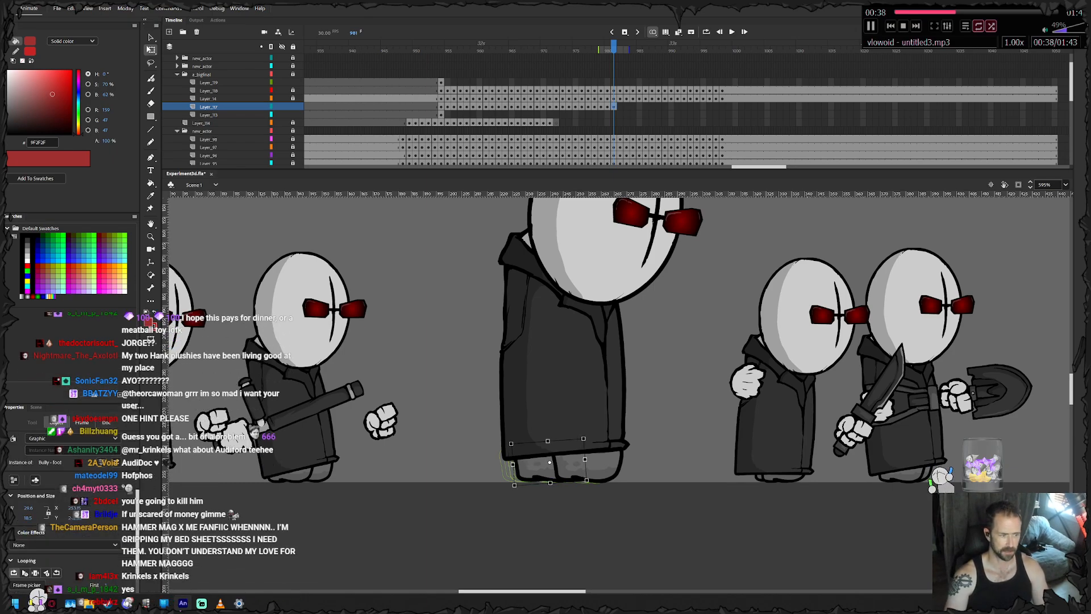
key(period)
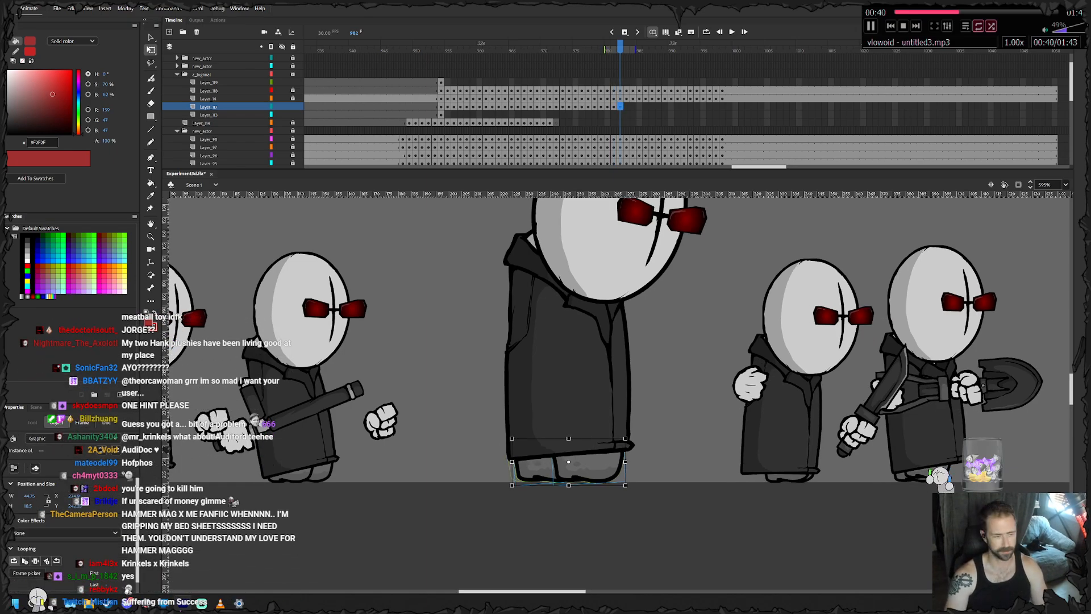
key(Right)
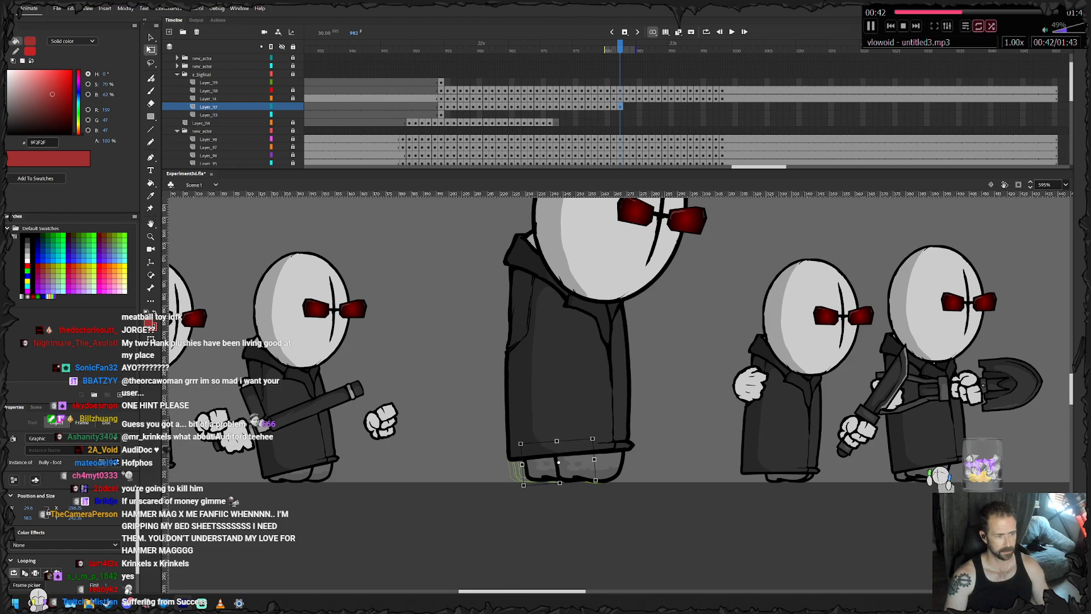
- Keyframe the feet at frame 983 and nudge the rear foot forward toward the planted front foot
key(F6)
key(Right)
click(574, 522)
click(544, 471)
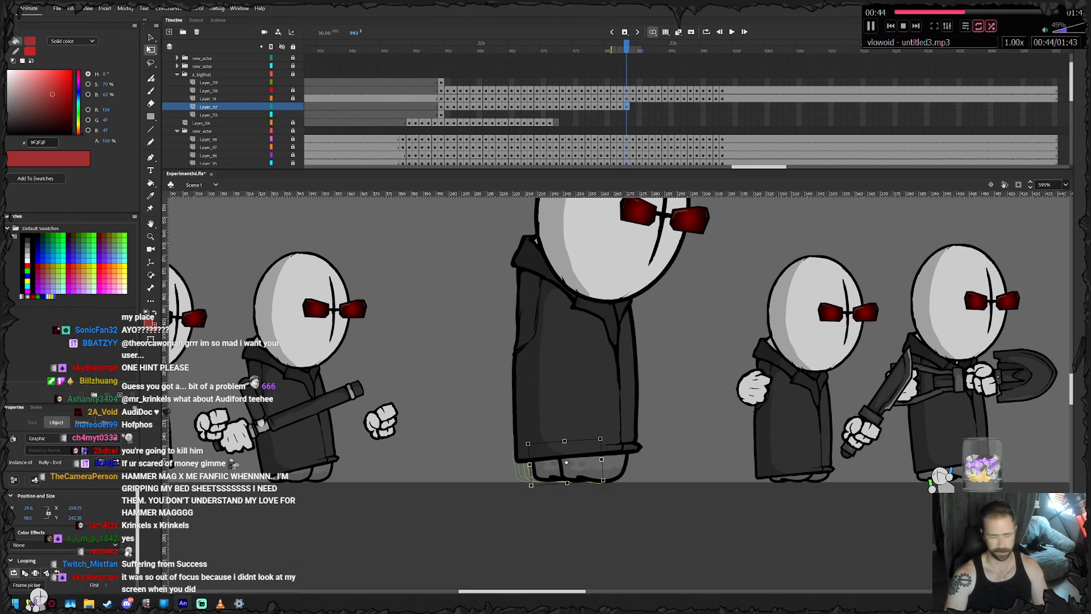
key(Right)
key(Right)
key(Right)
- Keyframe the feet at frame 984 and advance the rear foot further, closing the gap to the front foot
key(period)
key(F6)
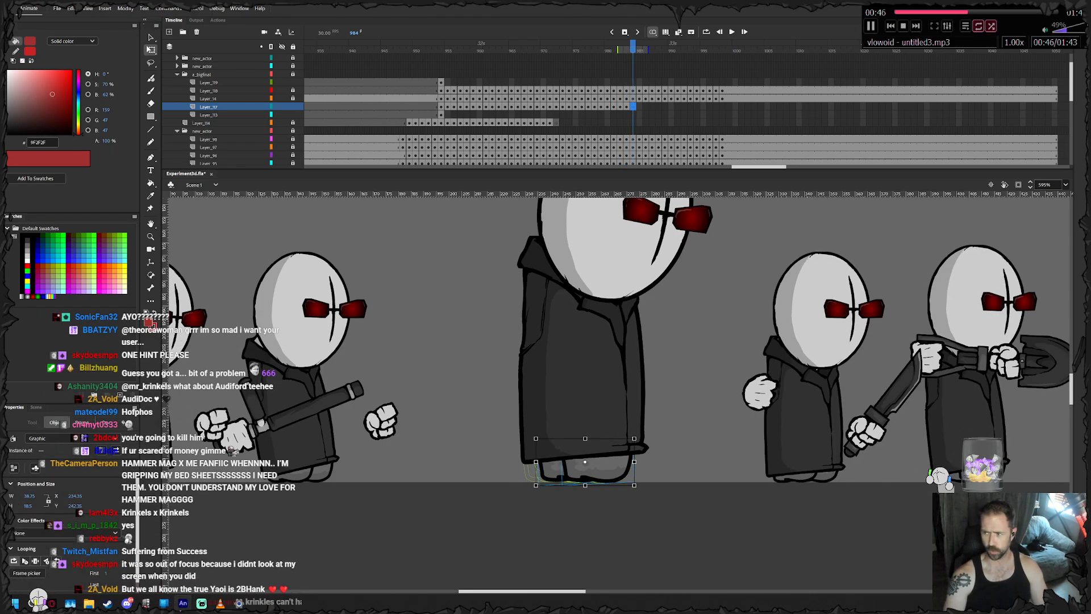
key(Escape)
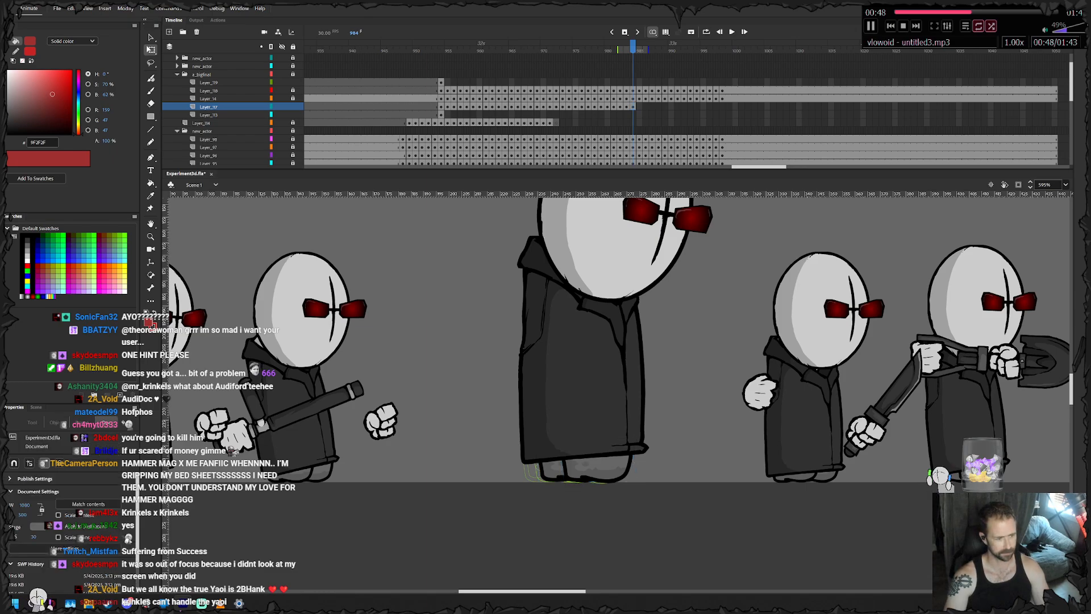
click(549, 471)
key(Right)
key(Right)
key(Right)
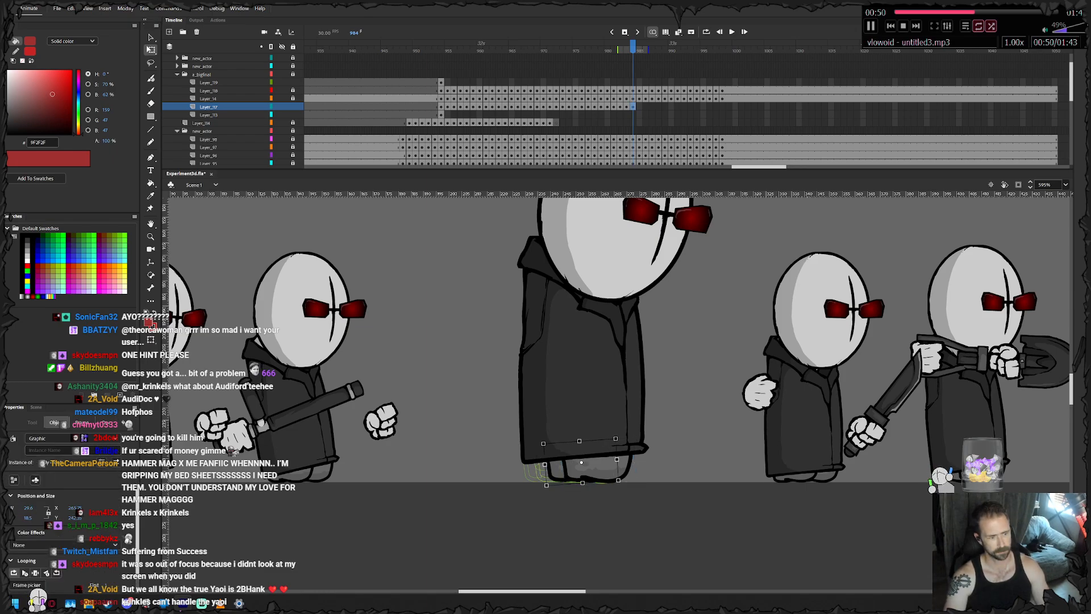
- Keyframe the feet at frame 985 and adjust the stepping foot's position under the coat
key(period)
key(F6)
click(602, 469)
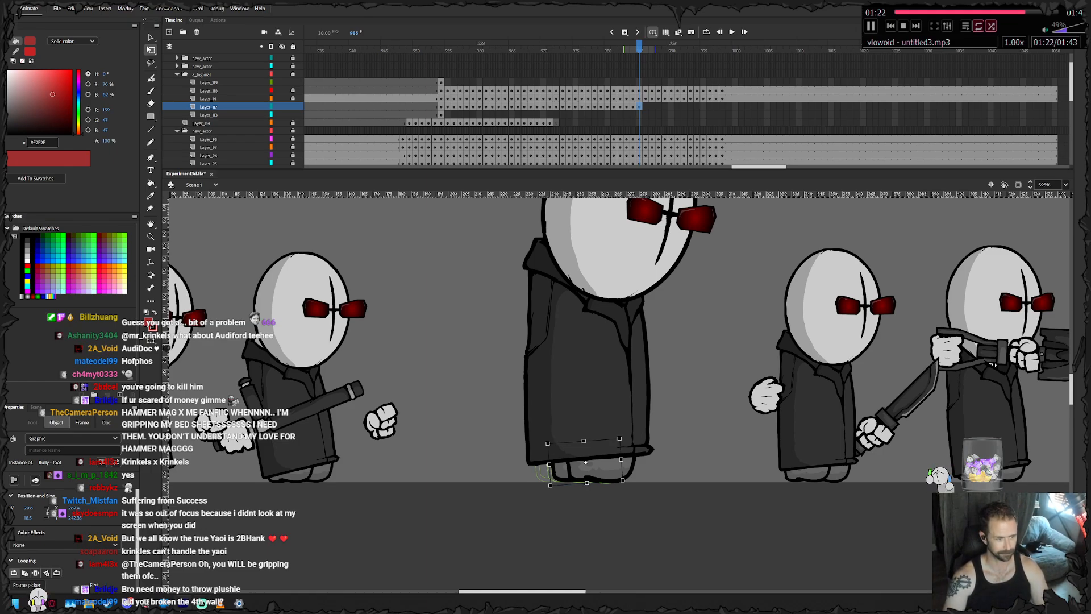
- Keyframe the feet at frame 986 and nudge the rear foot forward along the ground
key(period)
click(591, 519)
click(559, 475)
key(Right)
key(Right)
key(Right)
- Keyframe the feet at frame 987, shifting both forward with the coat and nudging the rear foot further ahead
key(F6)
key(Right)
key(Right)
click(591, 520)
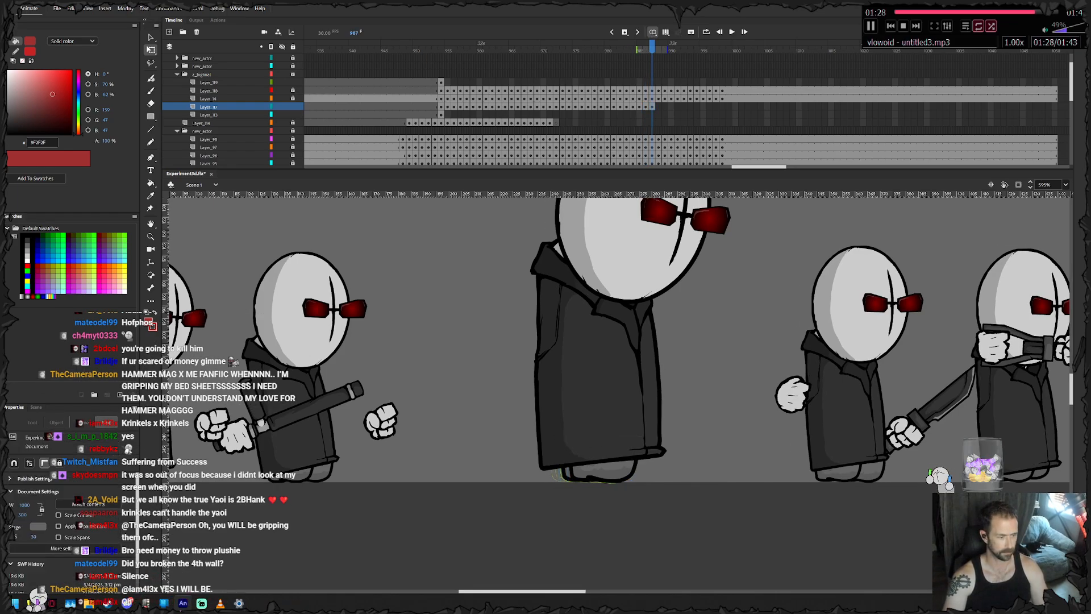
click(564, 475)
key(Right)
key(Right)
key(Right)
- Keyframe the feet at frame 988, moving both forward and advancing the front foot toward the coat's front edge
key(F6)
key(Right)
key(Right)
key(Right)
key(Right)
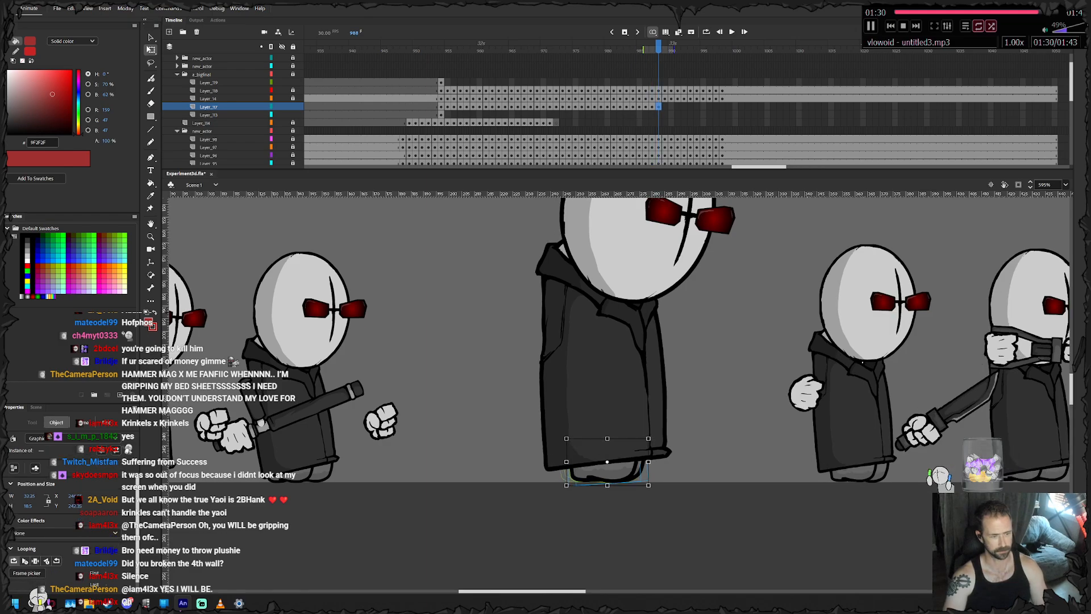
click(614, 520)
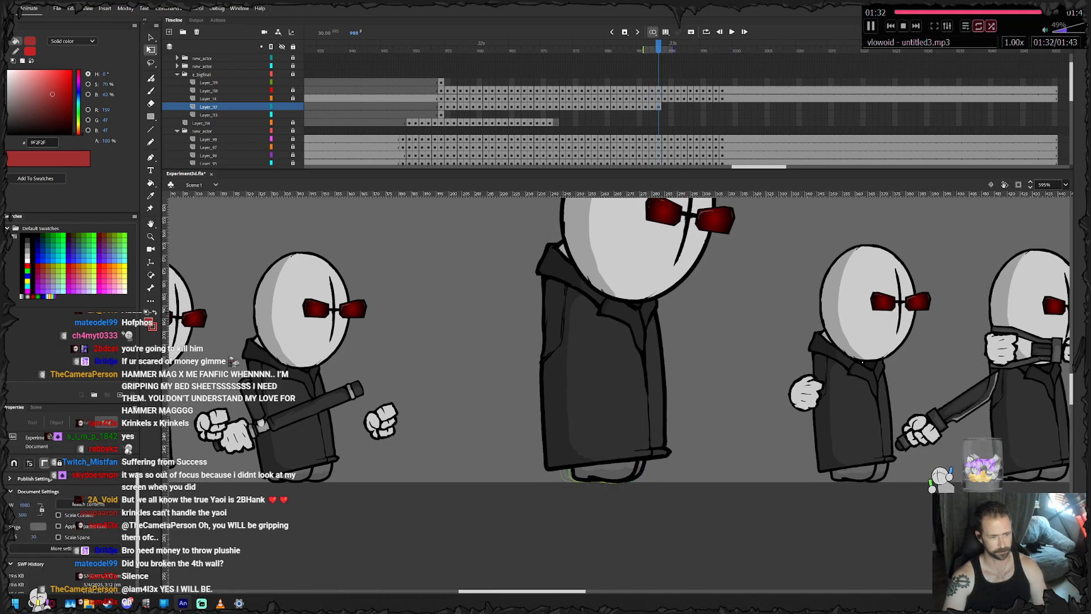
click(638, 473)
key(Right)
key(Right)
key(Right)
key(Right)
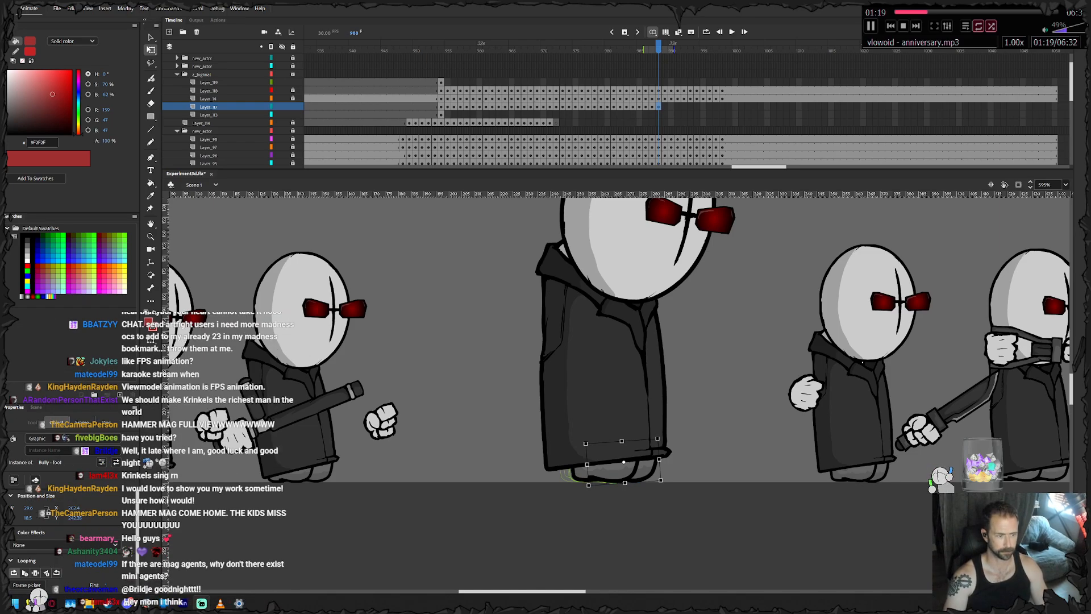
- Keyframe the feet at frames 989 and 990, sliding the front foot slightly further ahead of the planted foot
drag(623, 461, 534, 450)
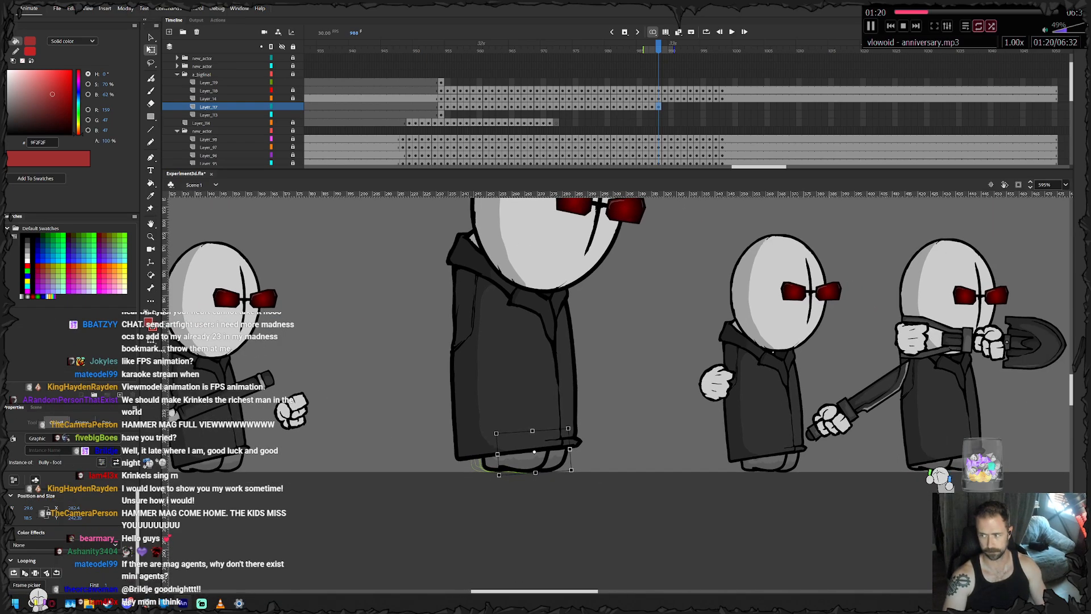
key(F6)
key(Escape)
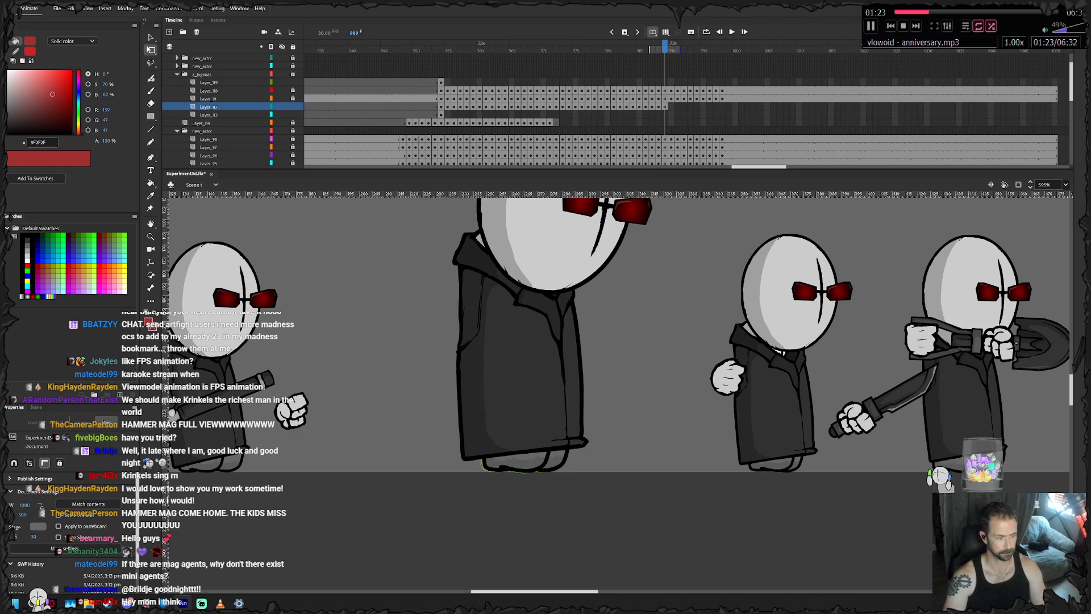
key(F6)
key(Escape)
drag(559, 459, 565, 458)
- Keyframe the feet at frames 991 and 992, keeping the front foot advancing under the coat's front edge
key(F6)
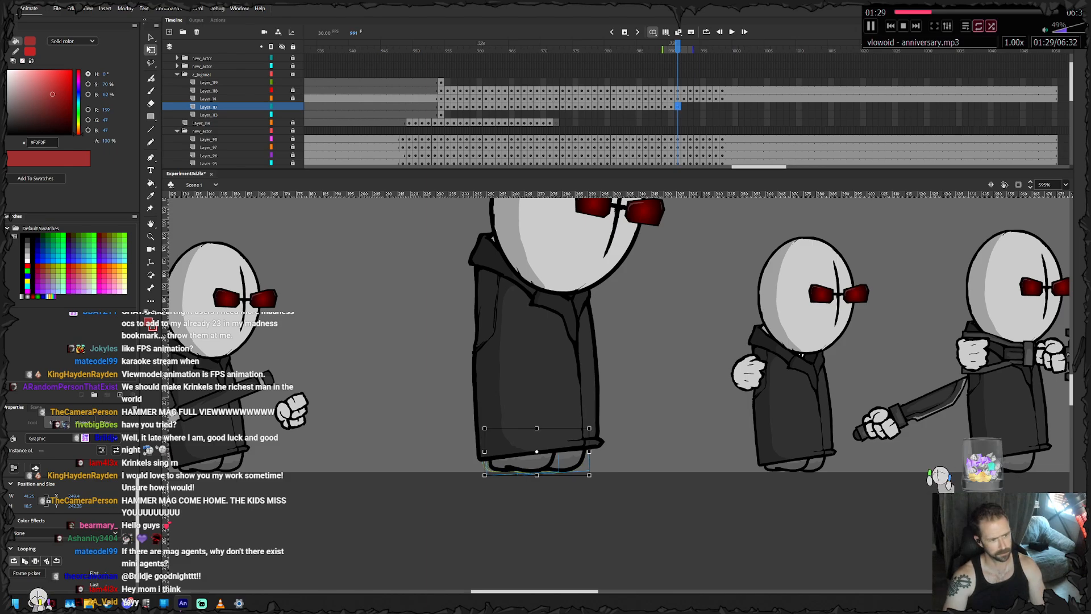
key(F6)
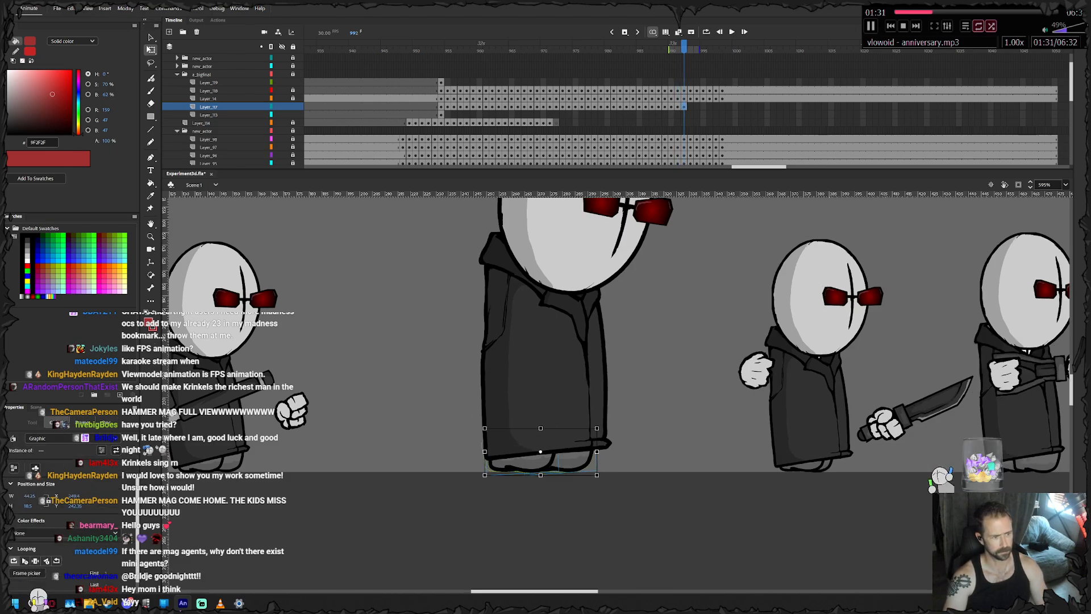
click(660, 446)
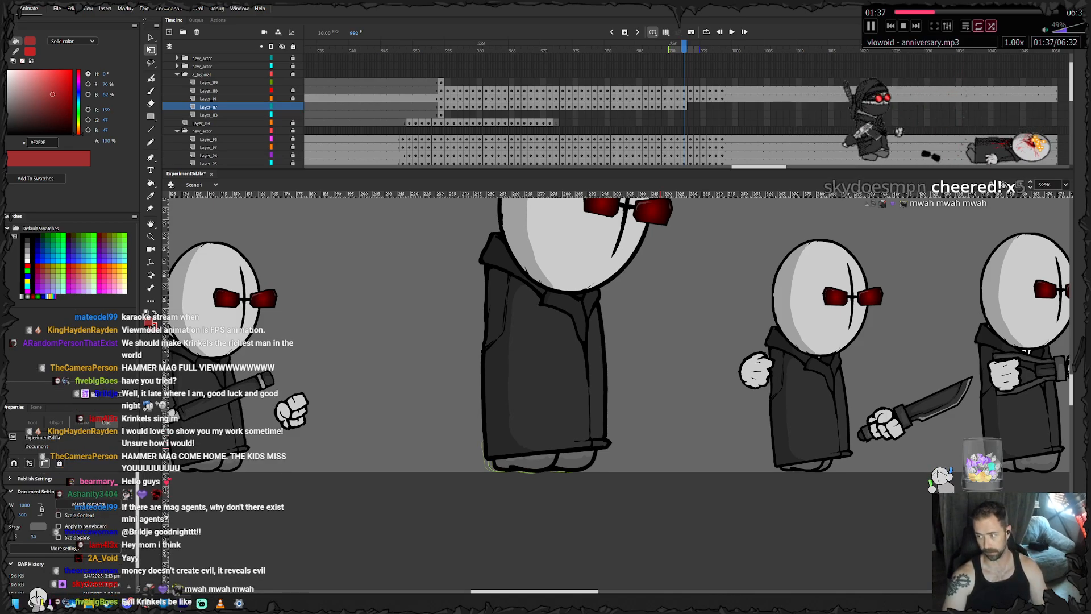
- Nudge the big agent's front foot further ahead at frame 992 and keyframe the feet at frame 993
click(581, 461)
key(Right)
key(Right)
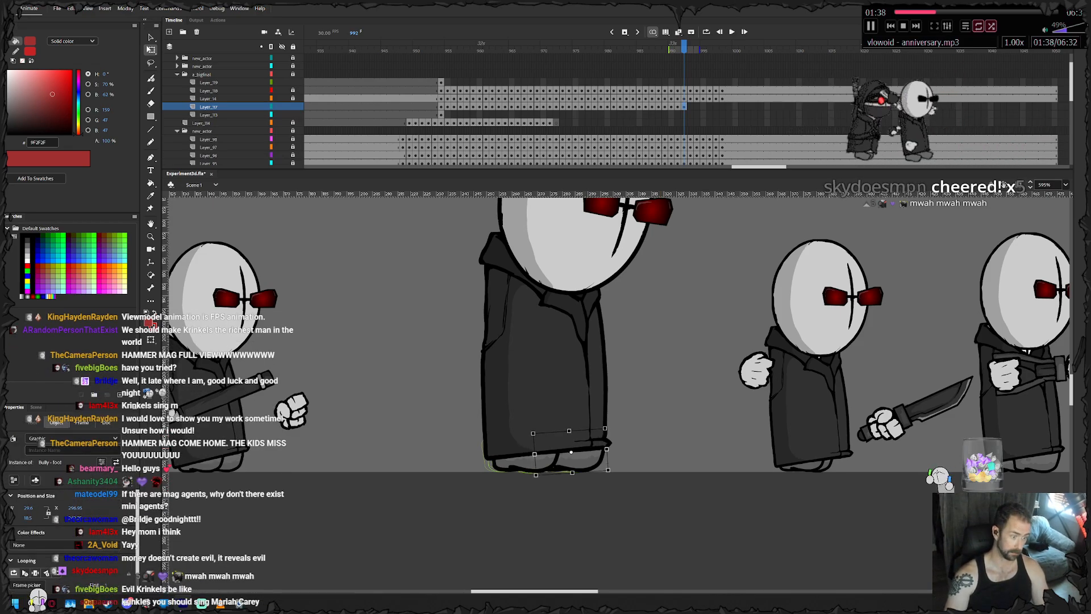
key(period)
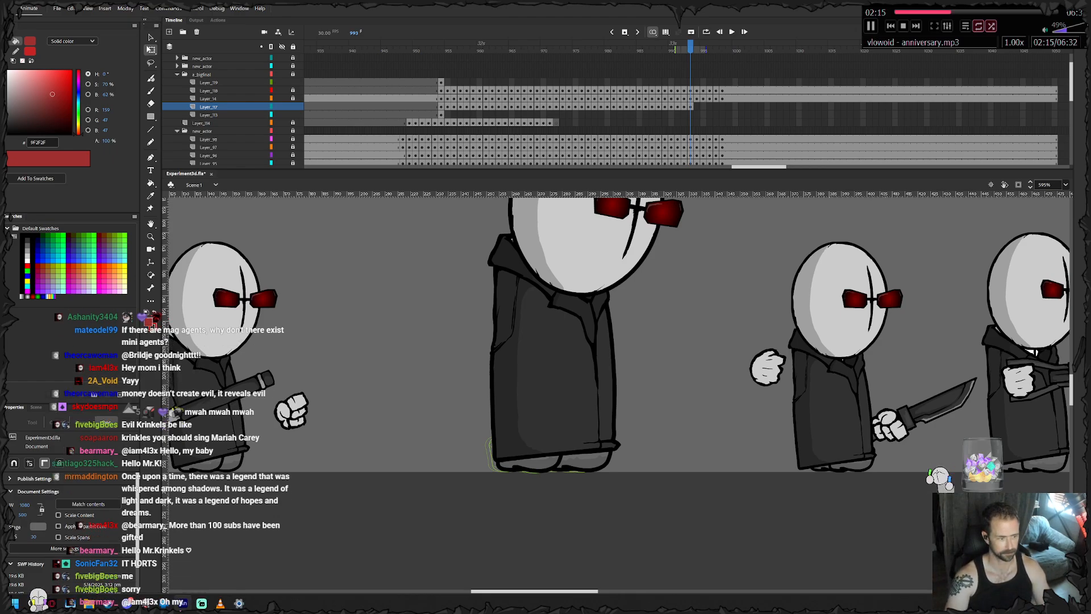
click(530, 463)
- Keyframe the feet at frames 994 and 995, sliding the rear foot forward beneath the coat
key(.)
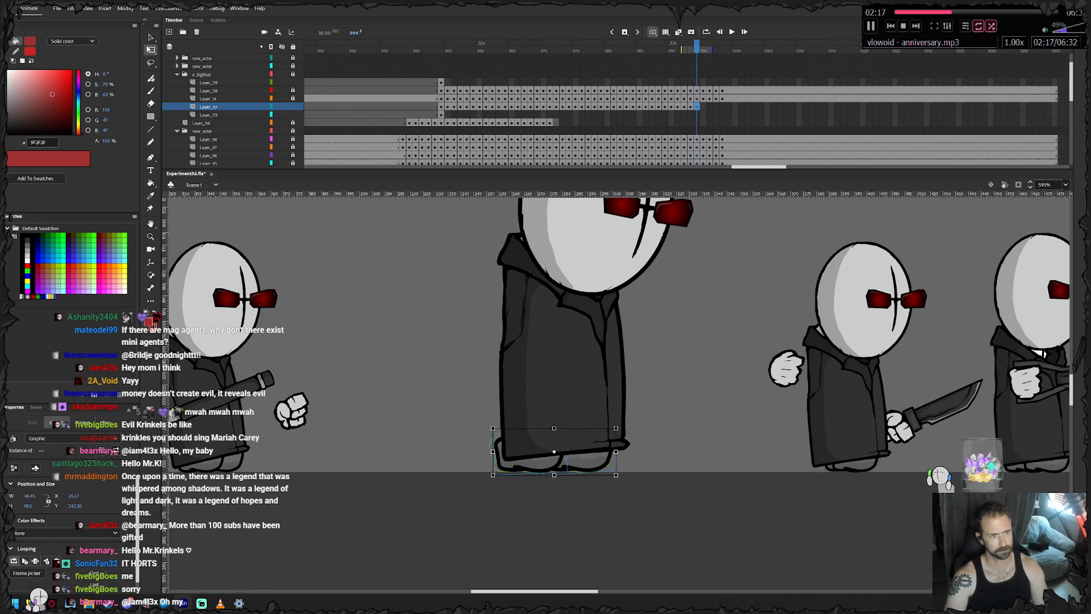
click(537, 507)
drag(531, 463, 543, 463)
key(.)
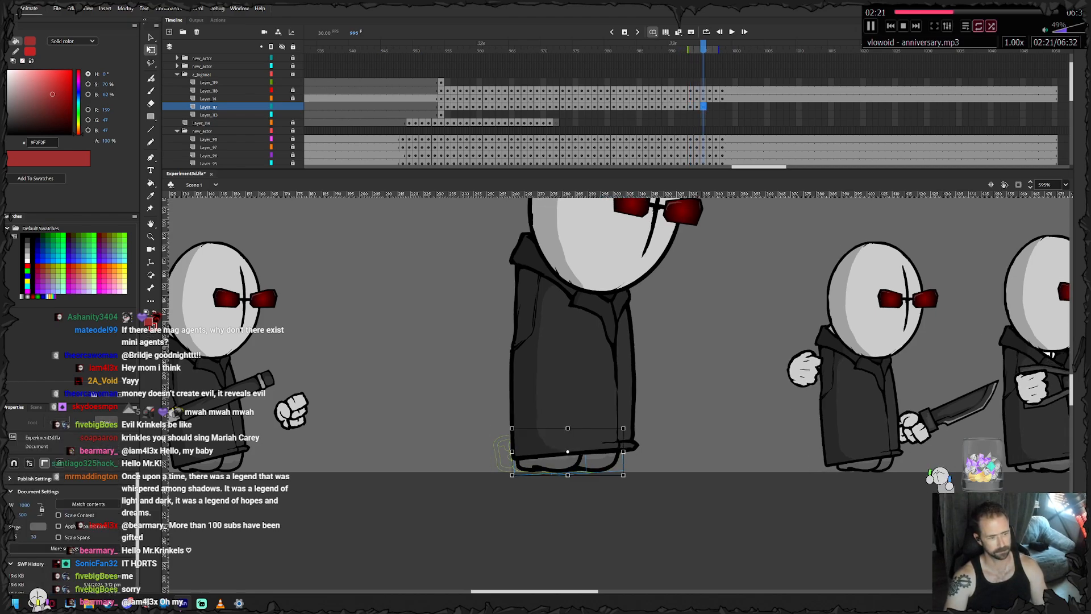
key(shift+Right)
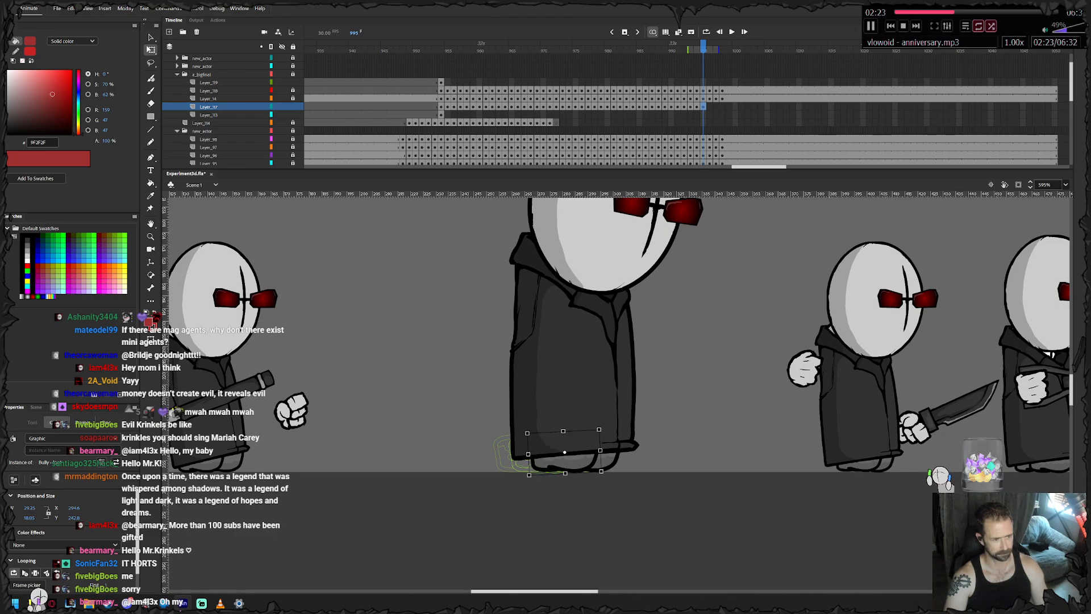
- Keyframe the feet at frames 996 and 997, advancing the rear foot and then the front foot toward the coat's front edge
key(.)
key(shift+Right)
key(shift+Right)
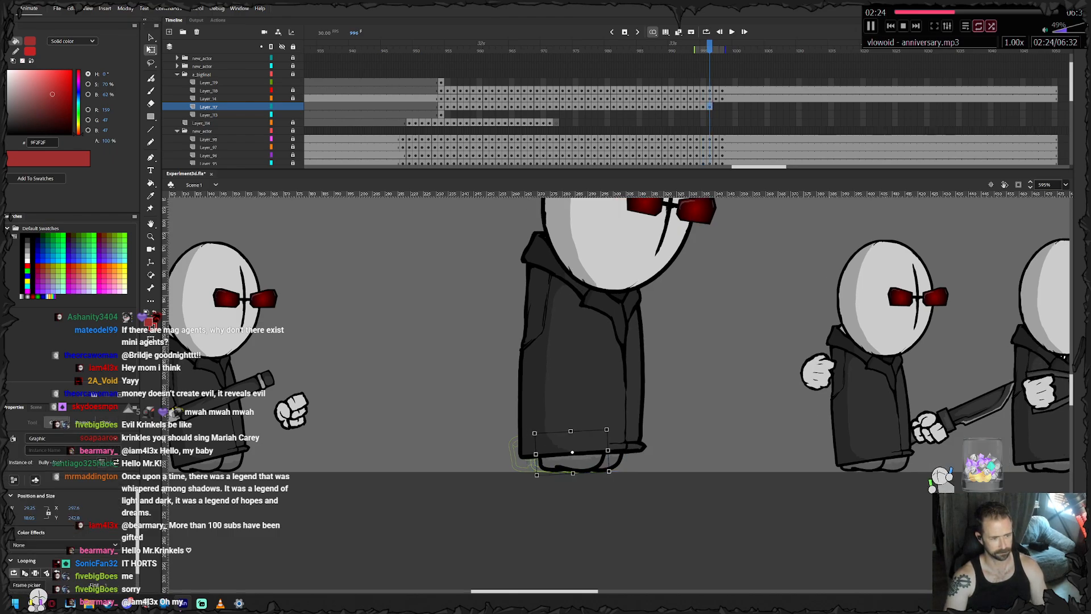
key(.)
click(619, 462)
key(shift+Right)
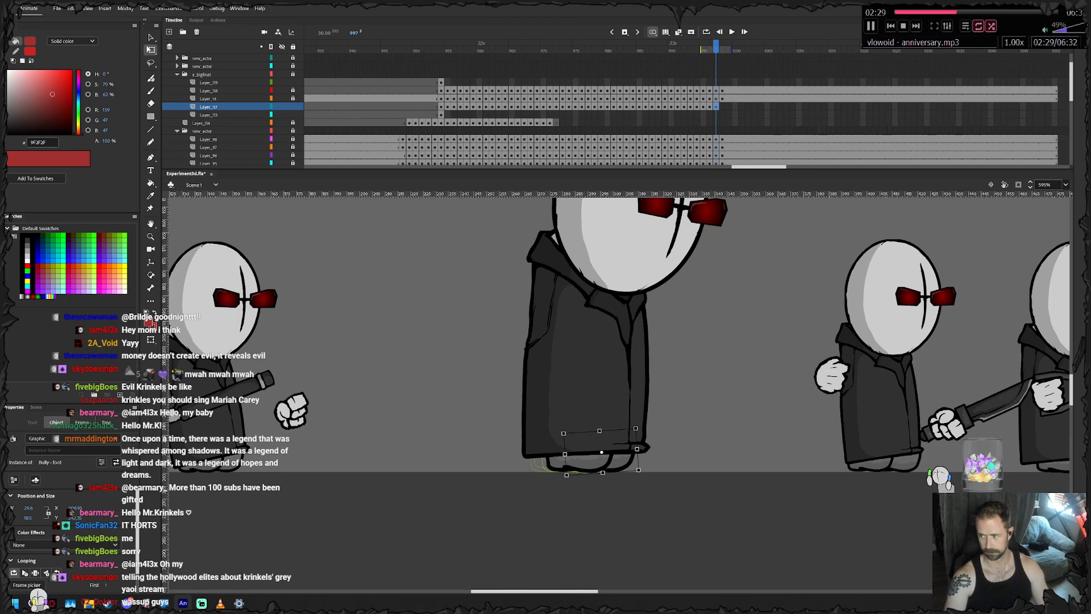
- Keyframe the feet at frame 998, nudging the front foot forward under the coat's front edge
key(.)
key(Right)
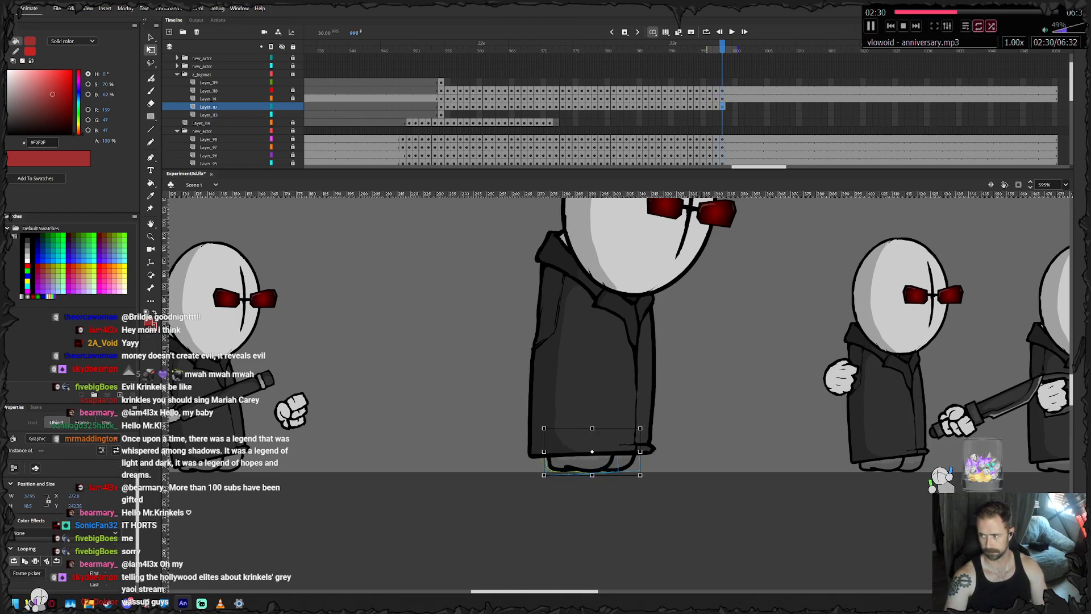
key(Escape)
click(626, 462)
key(Right)
- Try continuing the foot shuffle with keyframes at frames 999 and 1000, nudging each foot slightly
shift+click(573, 463)
key(F6)
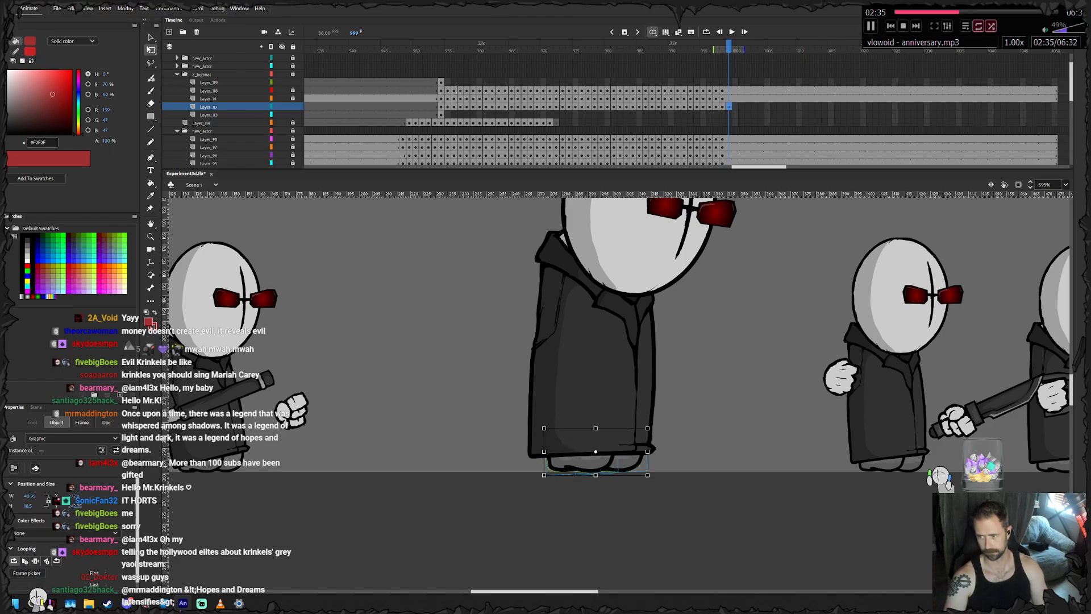
key(Right)
key(Right)
key(Right)
key(Right)
key(Escape)
click(627, 462)
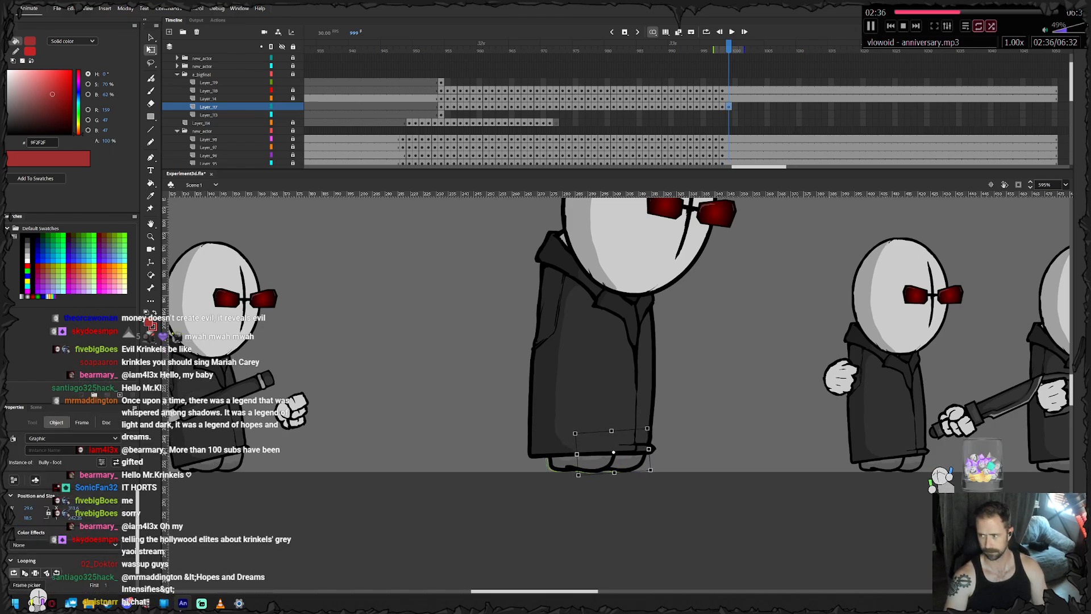
key(F6)
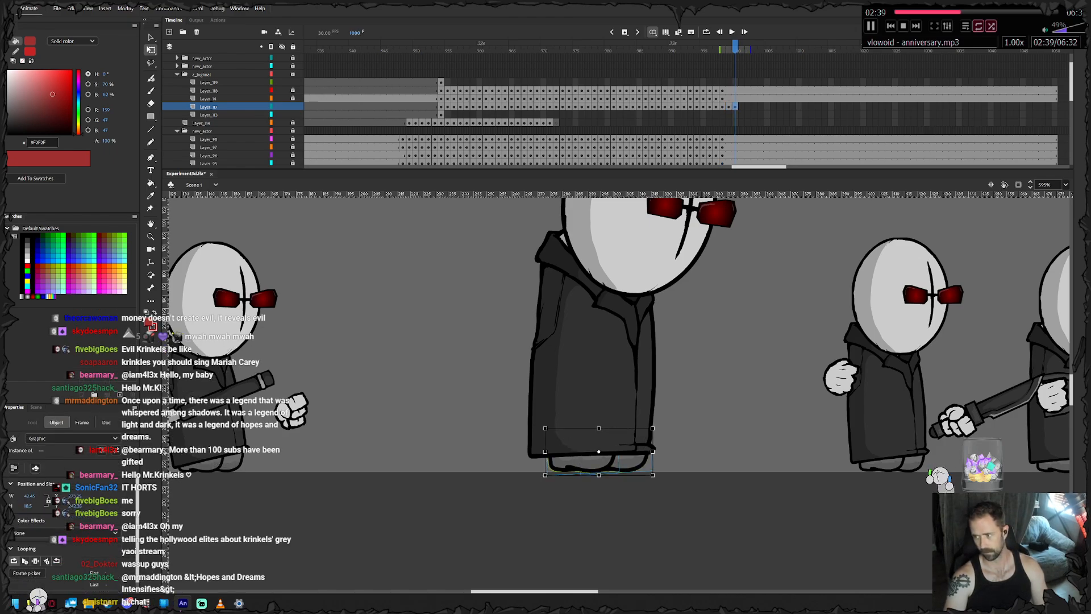
key(Escape)
click(581, 462)
key(shift+Left)
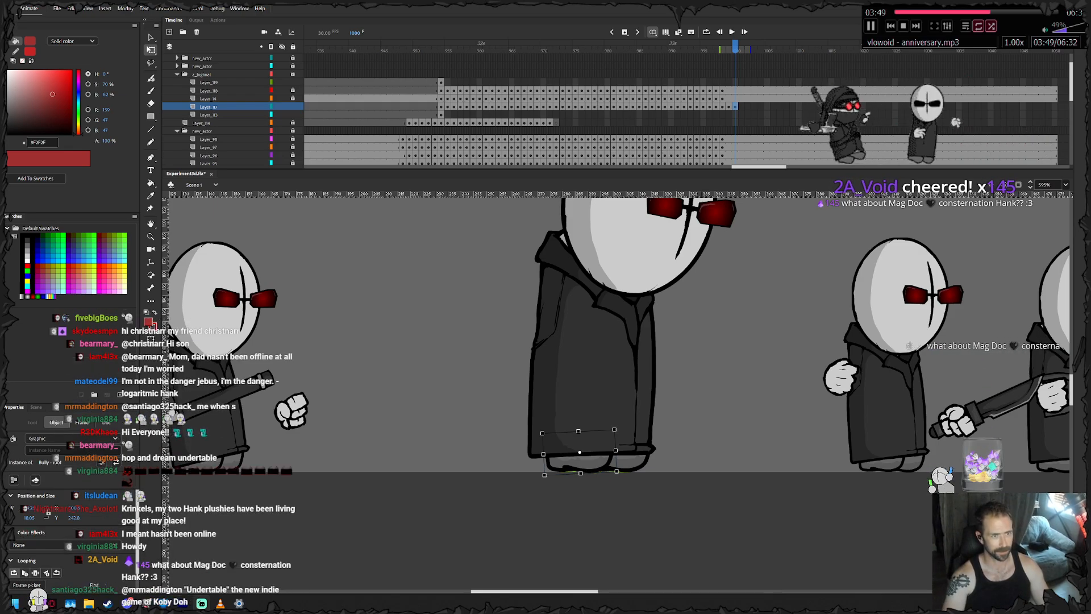
- Remove the feet keyframes from frame 999 onward and extend the frame 998 pose to frame 1050
drag(729, 107, 747, 122)
key(Return)
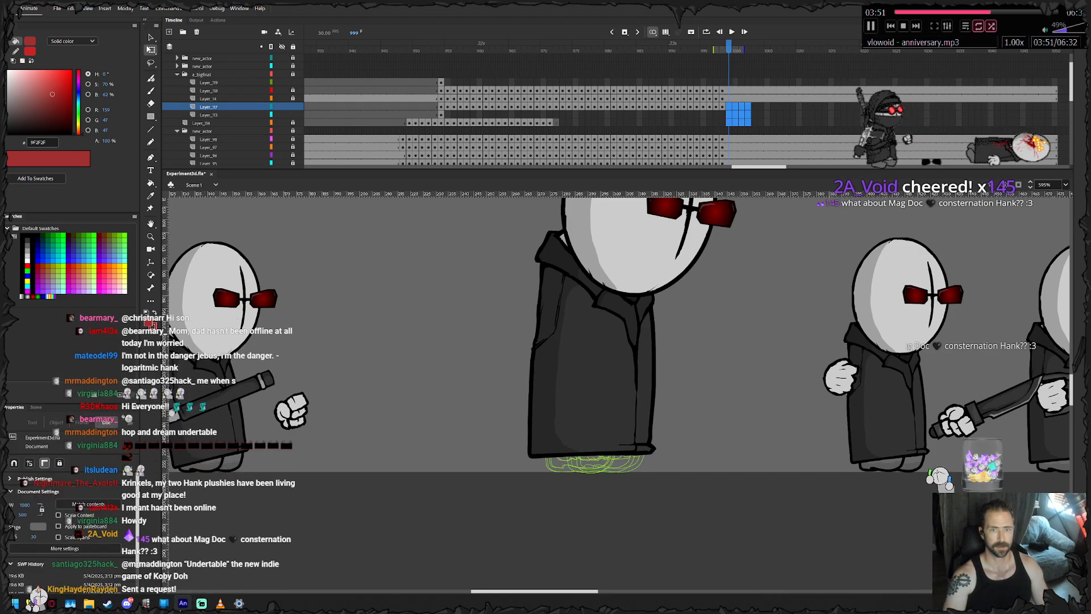
right_click(1055, 107)
click(1022, 154)
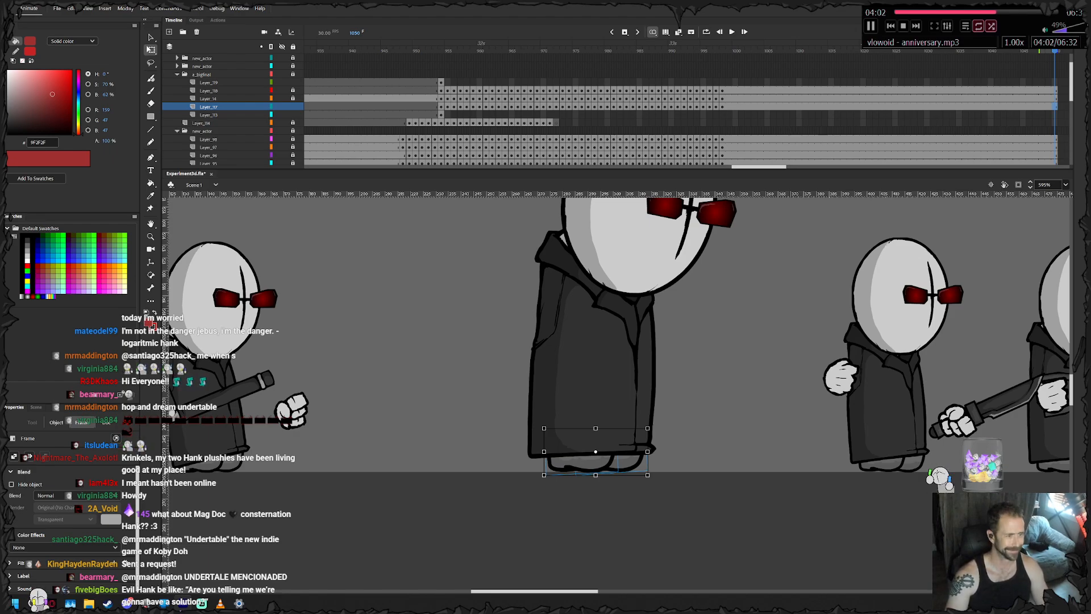
- Select the hammer and fist at frame 954 and lock the feet layer, keeping the hammer layer editable
click(440, 114)
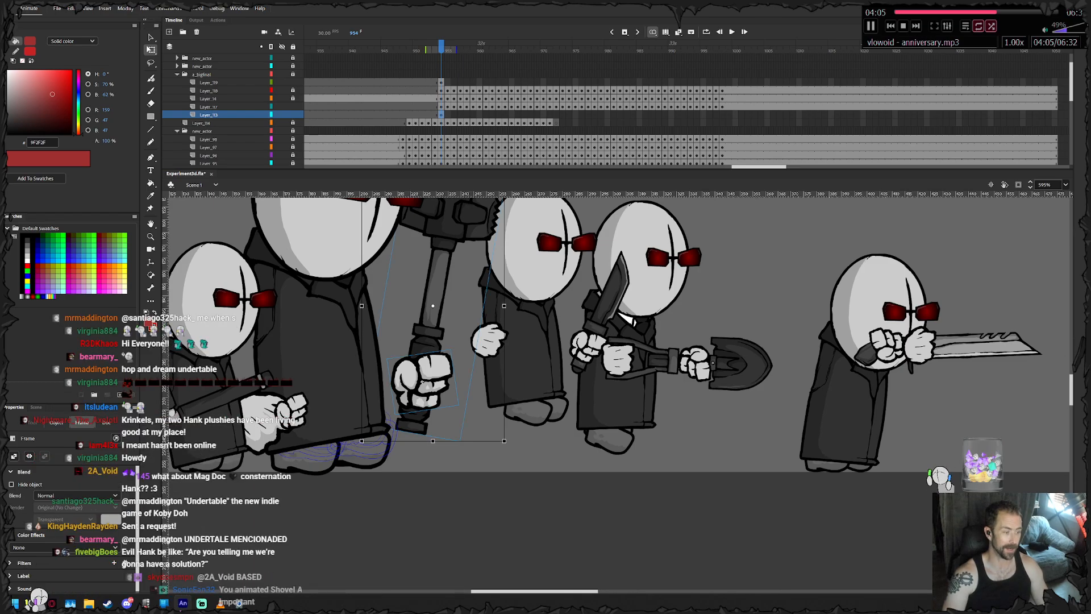
drag(568, 341, 582, 385)
drag(293, 115, 293, 107)
click(293, 114)
drag(476, 406, 433, 428)
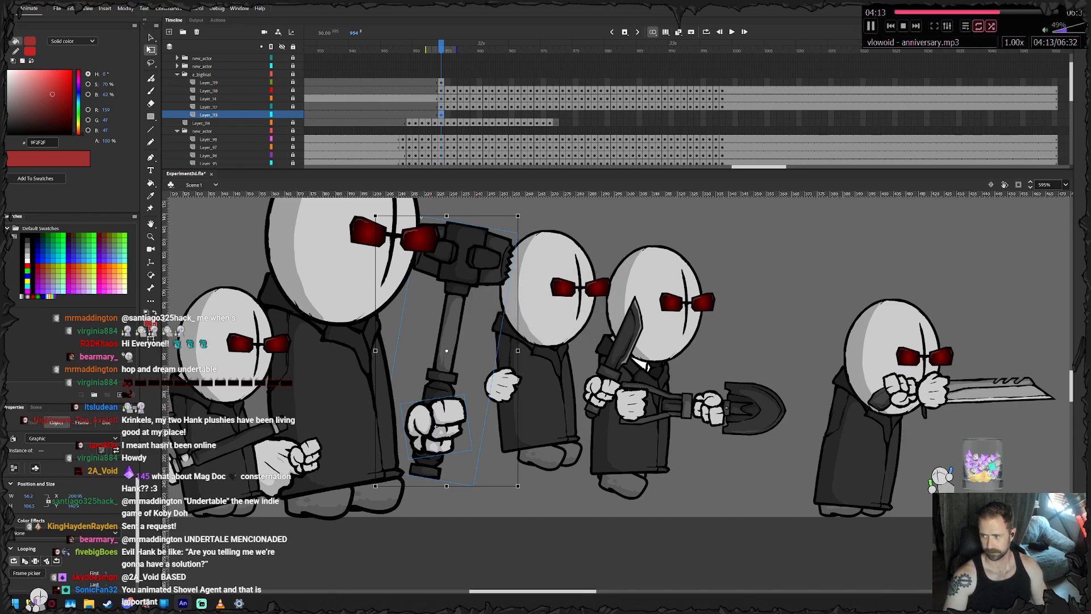
- Keyframe the hammer and fist at frame 955, rotating them slightly counterclockwise and shifting them with the agent
key(period)
drag(521, 213, 514, 209)
drag(426, 413, 430, 406)
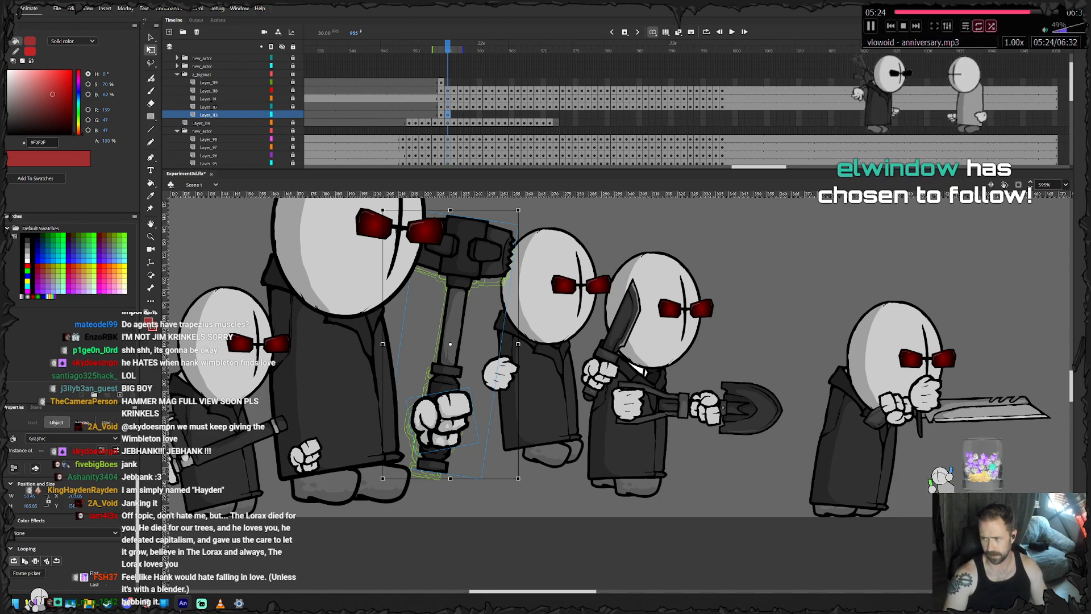
drag(442, 421, 476, 413)
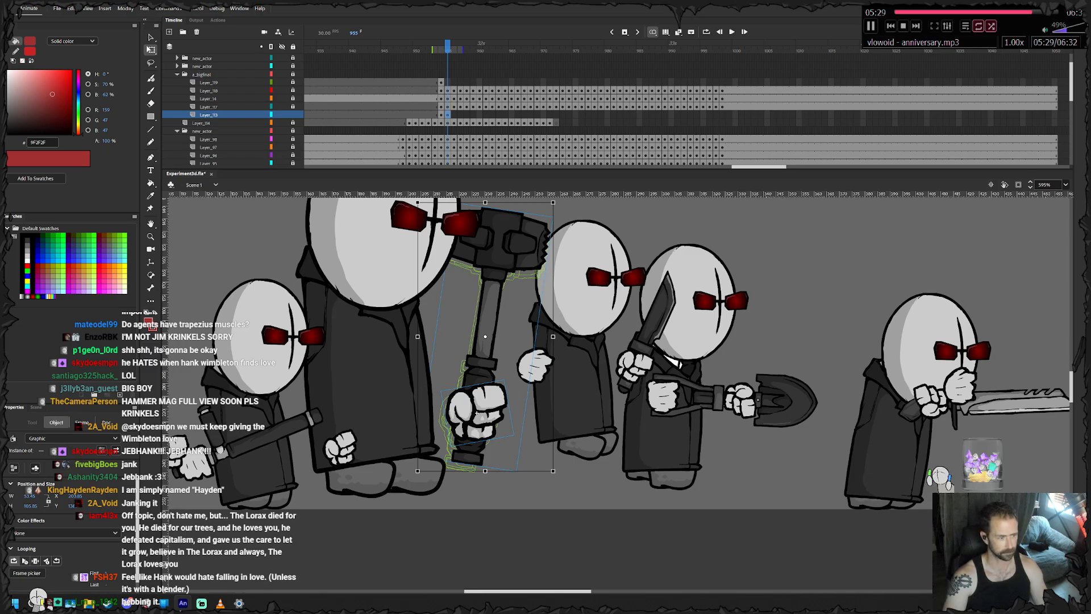
- Keyframe the hammer and fist at every frame from 956 through 964
key(period)
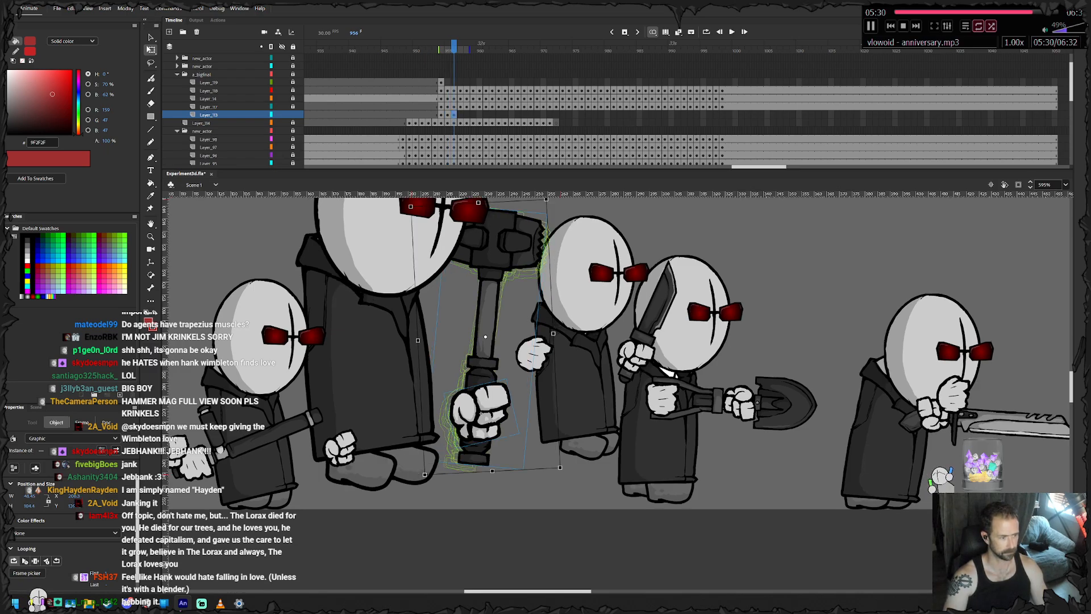
key(period)
drag(486, 401, 583, 458)
key(period)
key(period)
key(F6)
key(F6)
key(F6)
key(F6)
key(F6)
key(F6)
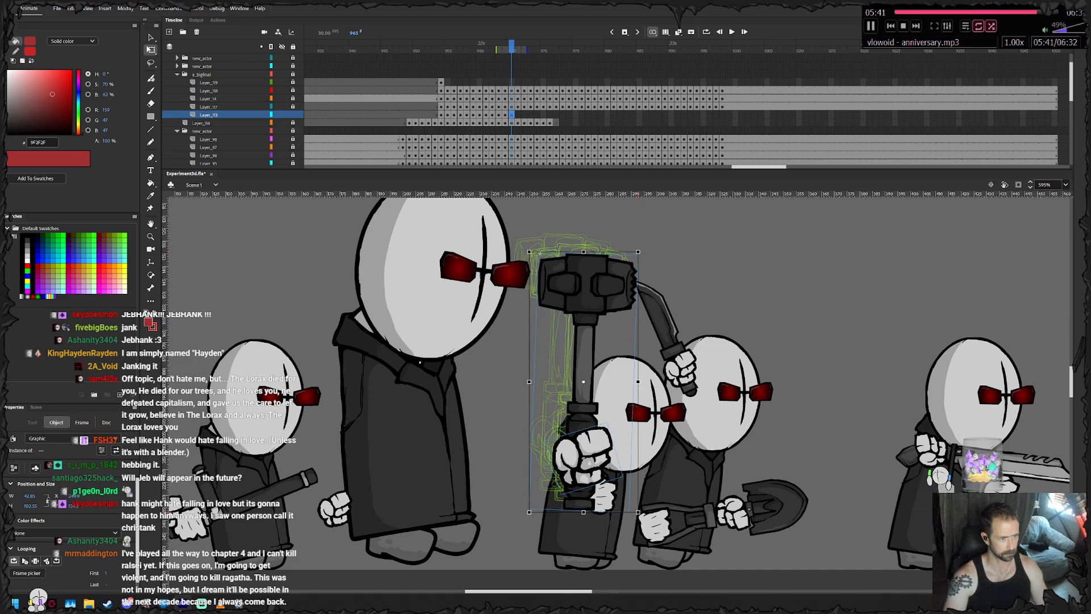
- Keyframe the hammer at frames 965 and 966, tilting its head progressively forward and repositioning the fist with each rotation
drag(641, 249, 650, 253)
drag(579, 458, 577, 462)
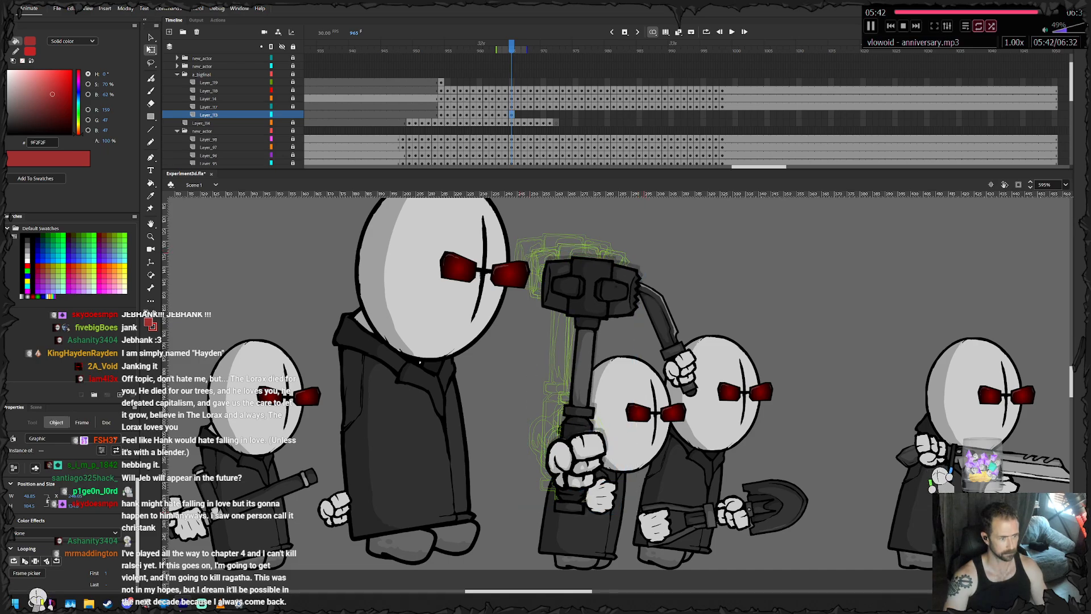
key(F6)
drag(646, 250, 660, 258)
drag(570, 462, 583, 475)
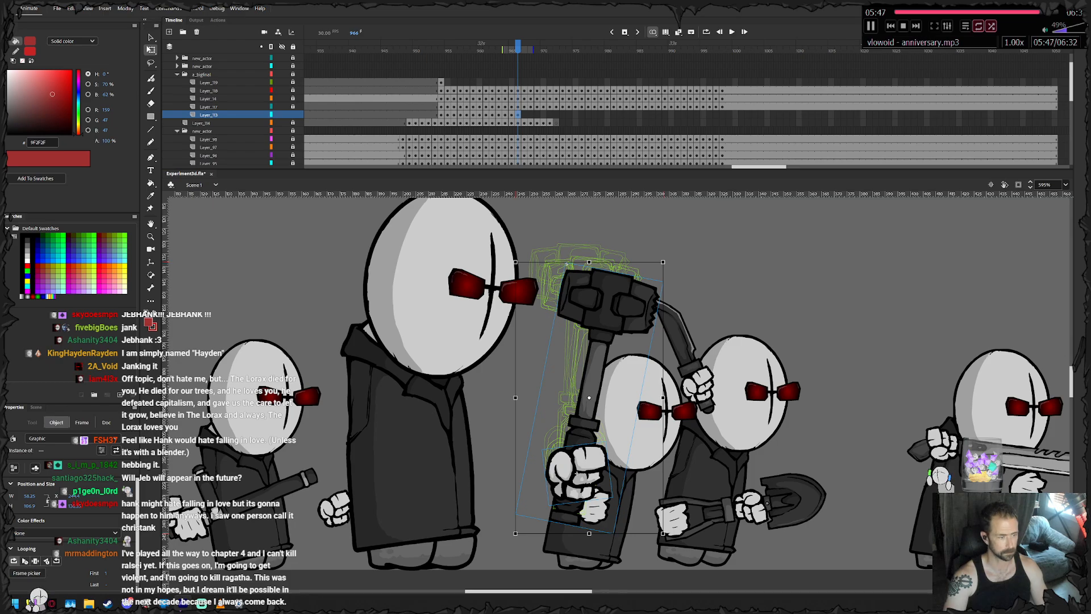
- Keyframe the hammer at frames 967 through 971, moving the tilted hammer forward with the agent's body
key(F6)
mouse_move(593, 369)
mouse_down()
mouse_move(571, 351)
mouse_move(591, 349)
mouse_up()
key(.)
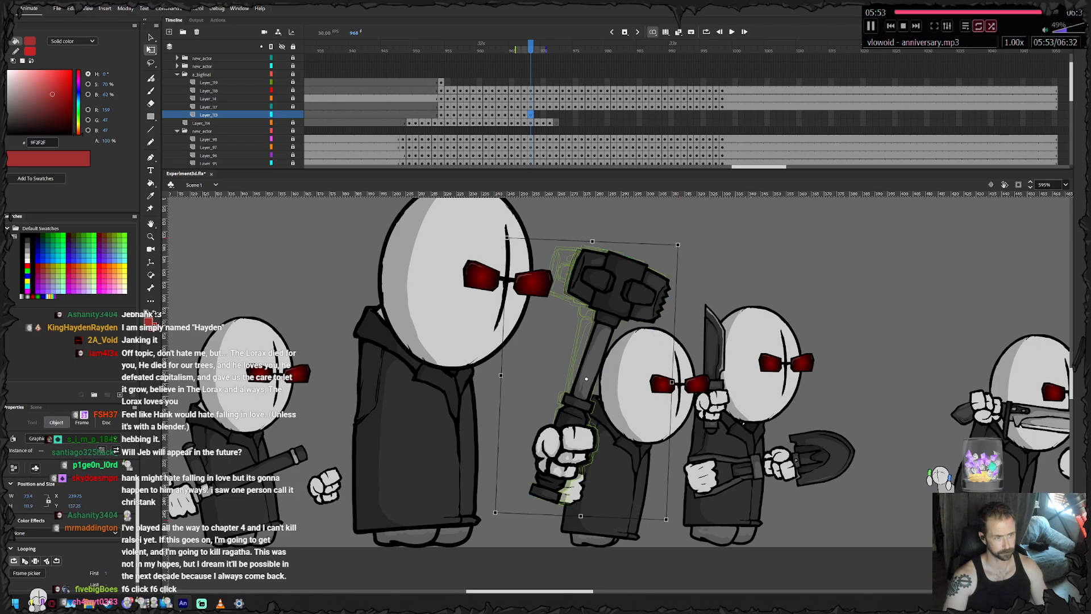
drag(608, 370, 623, 377)
key(F6)
key(F6)
- Keyframe the hammer at frames 972 and 973, rotating it back toward the agent's head and realigning its position
key(F6)
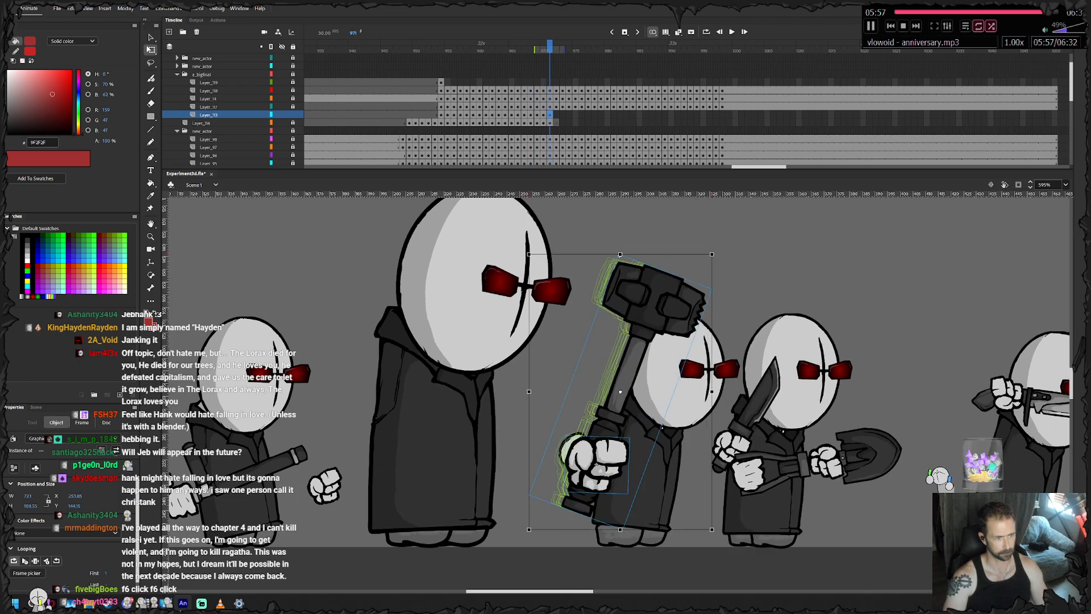
key(F6)
drag(717, 249, 710, 246)
drag(623, 372, 621, 365)
key(F6)
drag(710, 245, 697, 238)
drag(651, 292, 642, 288)
- Cut the hammer at frame 973 and paste it in place on a new layer in front of the agent's body
right_click(643, 289)
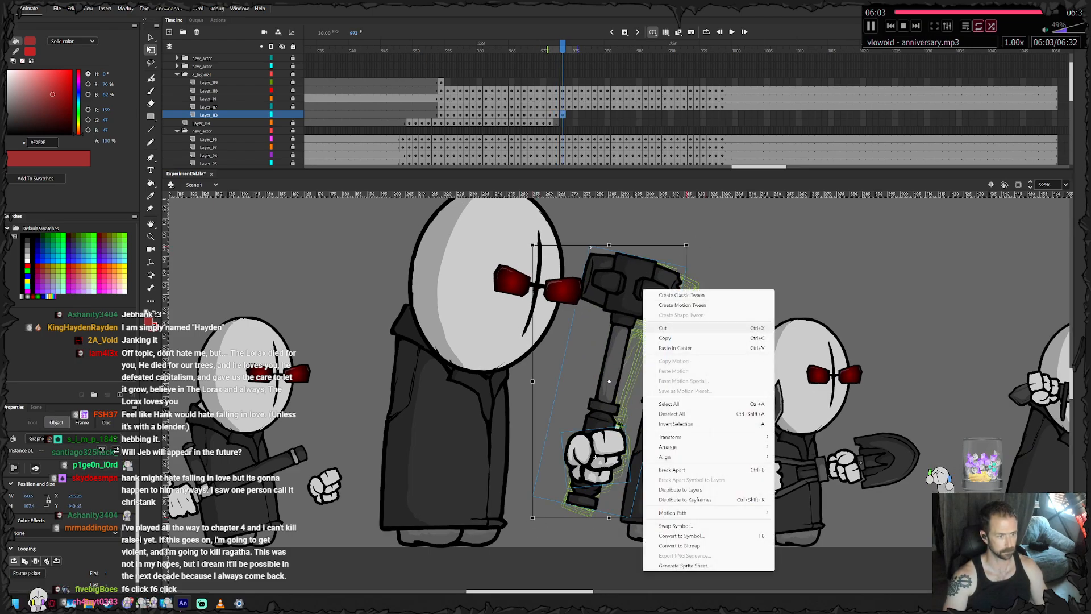
click(662, 328)
click(214, 91)
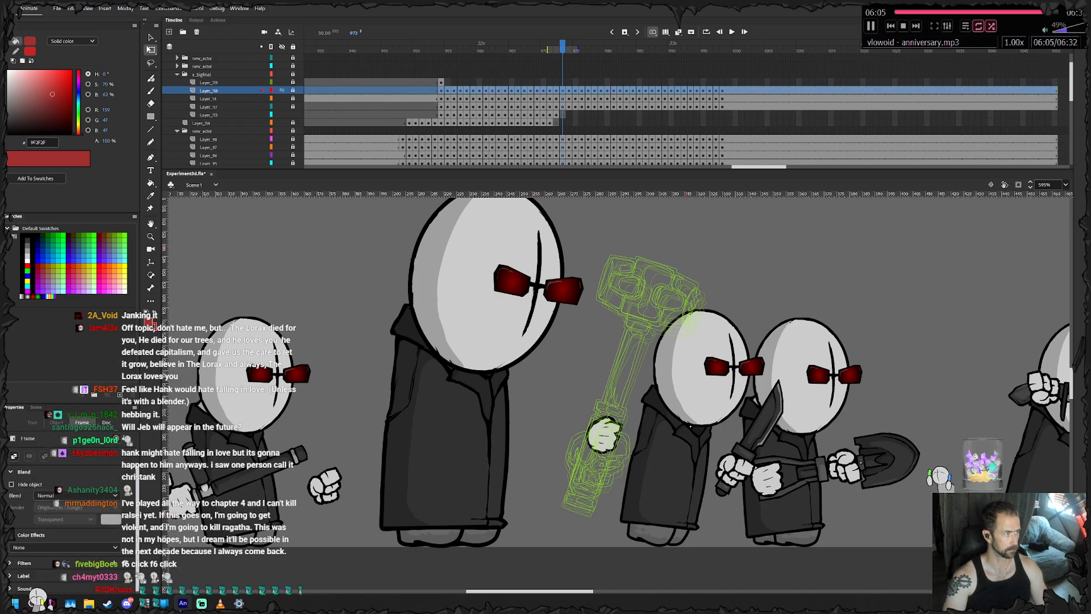
click(169, 32)
click(210, 91)
key(shift+F5)
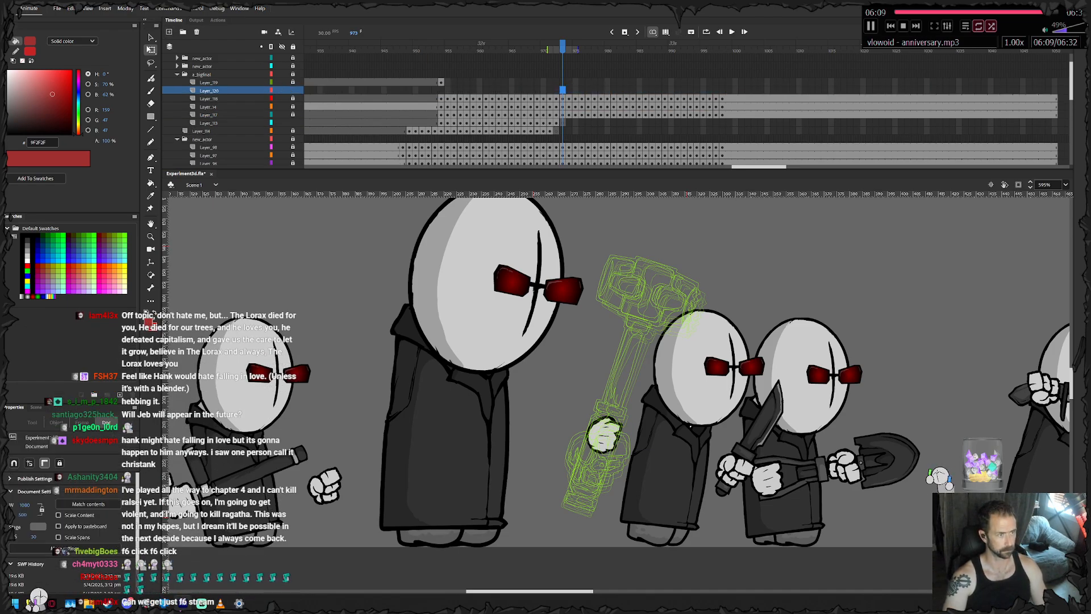
right_click(677, 271)
click(707, 305)
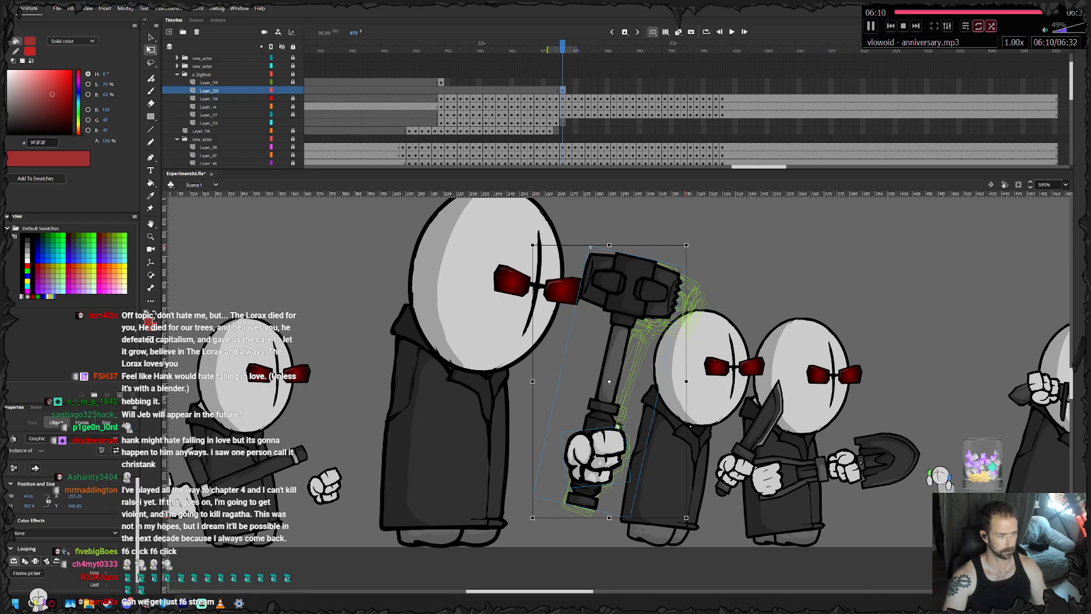
- Keyframe the hammer at frames 974 and 975, rotating it counterclockwise and drawing it back across the agent's face
key(F6)
drag(689, 240, 668, 230)
drag(617, 284, 603, 279)
key(F6)
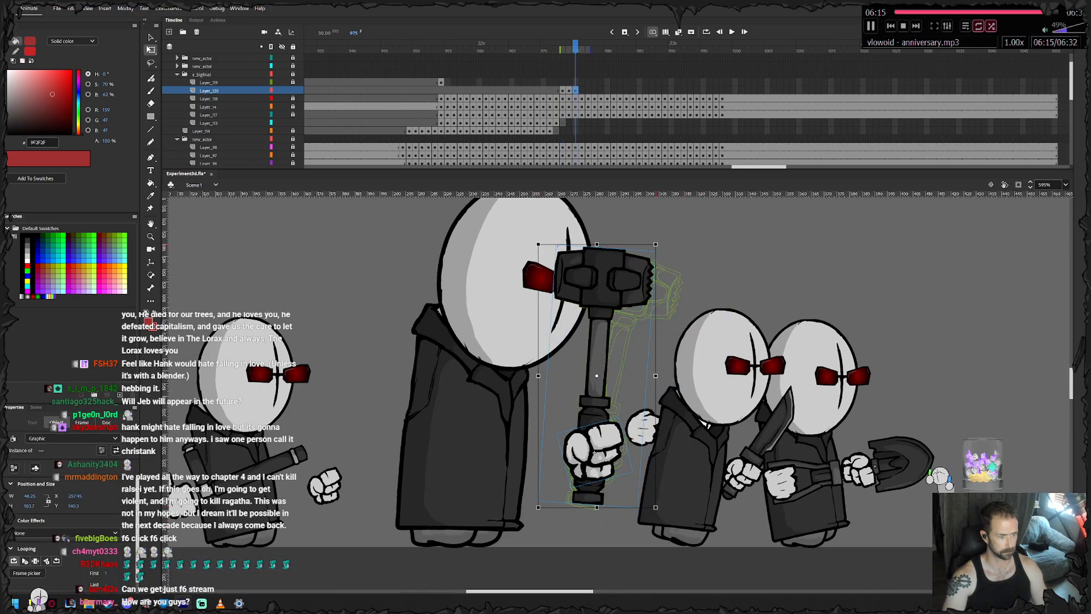
drag(659, 240, 635, 232)
drag(590, 284, 568, 279)
- Keyframe the hammer at frames 976 and 977, swinging its head further back past the agent's face toward the rear shoulder
key(F6)
drag(640, 235, 610, 224)
drag(548, 283, 518, 286)
key(F6)
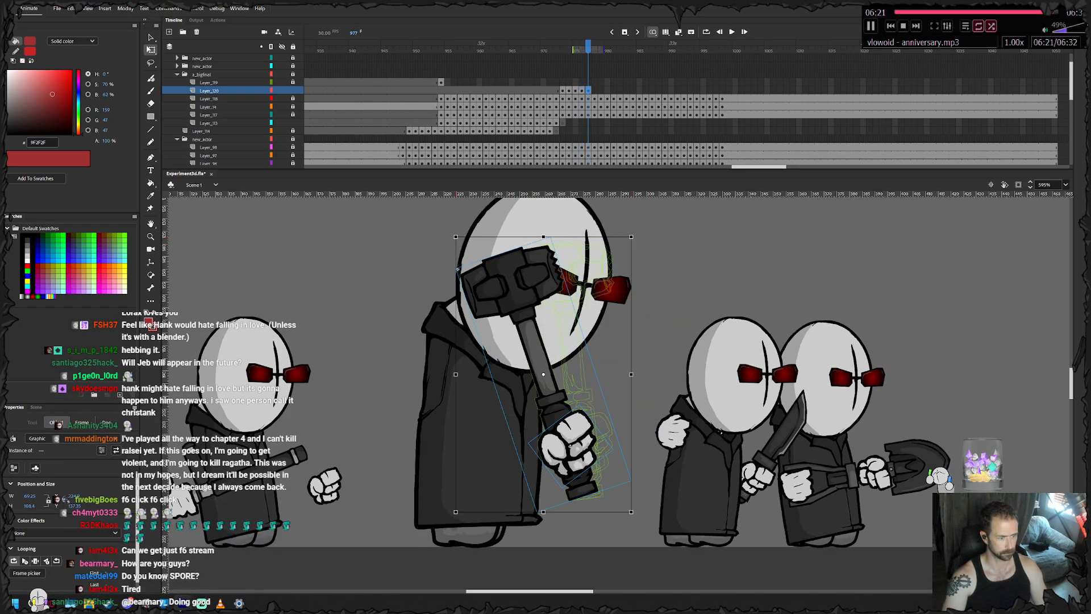
drag(637, 232, 615, 221)
drag(513, 289, 494, 294)
- Try winding the hammer further back behind the shoulder with keyframes at frames 978 and 979
key(F6)
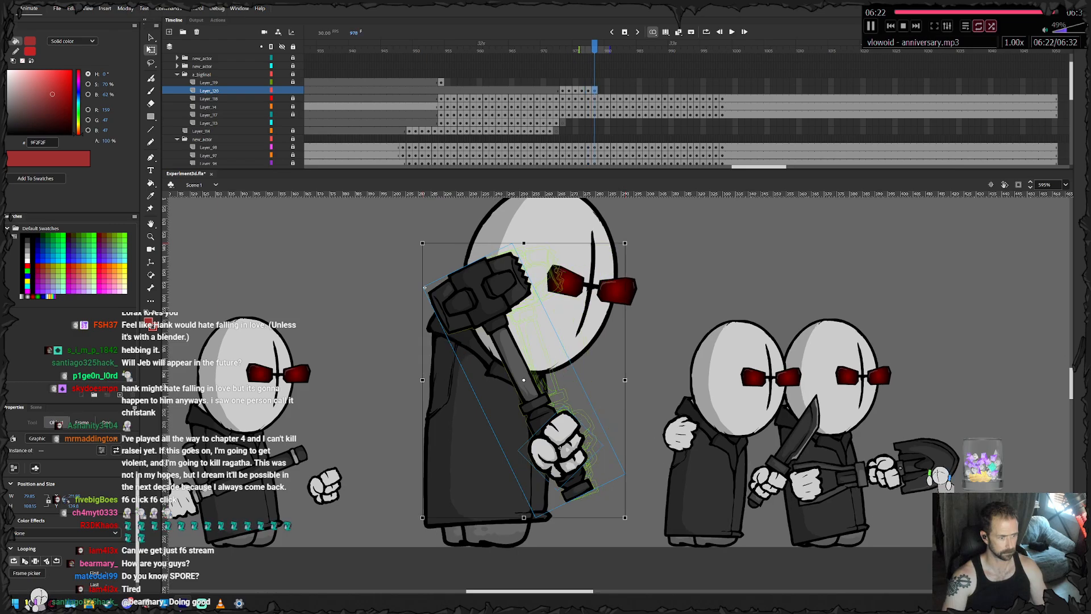
drag(424, 288, 412, 302)
drag(483, 299, 465, 308)
key(F6)
drag(389, 252, 358, 287)
drag(442, 332, 419, 357)
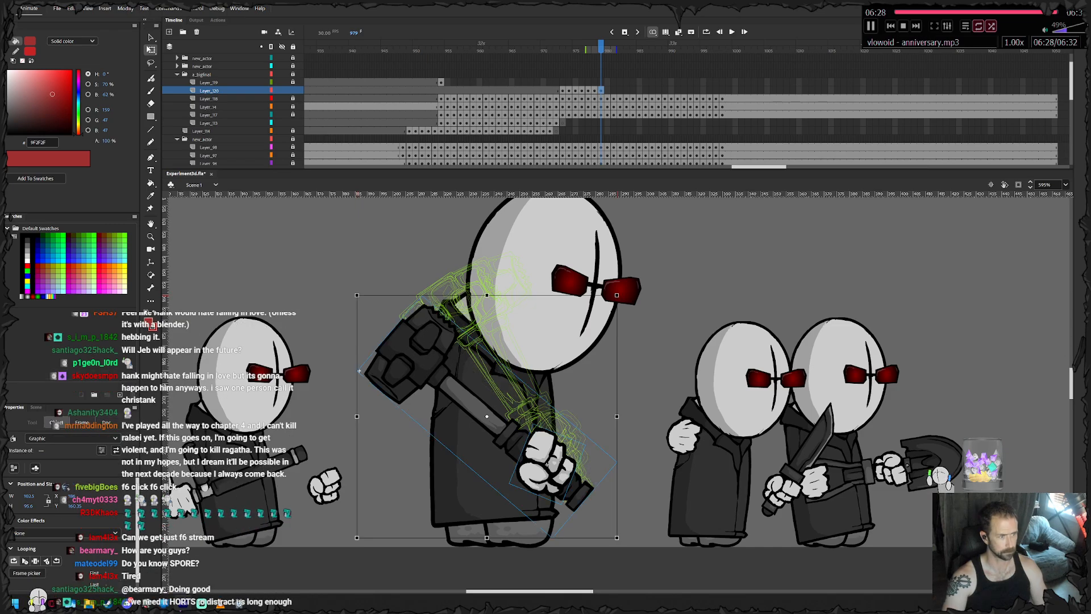
- Rework the hammer's pose at frame 977, rotating it further back so its head rests over the rear shoulder
key(comma)
key(comma)
key(comma)
key(period)
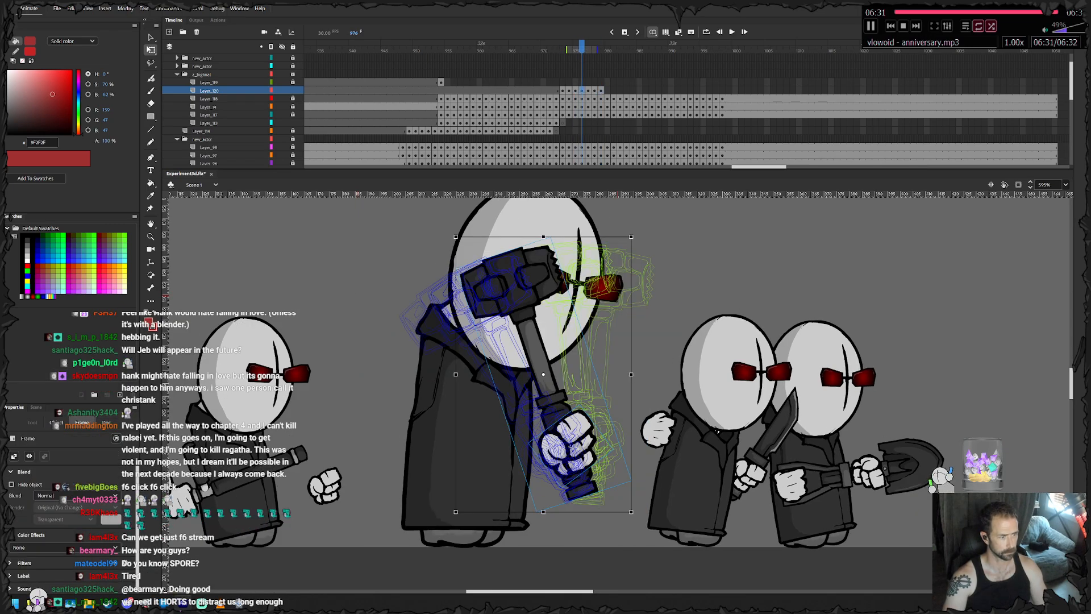
key(period)
drag(421, 241, 395, 264)
drag(462, 307, 451, 318)
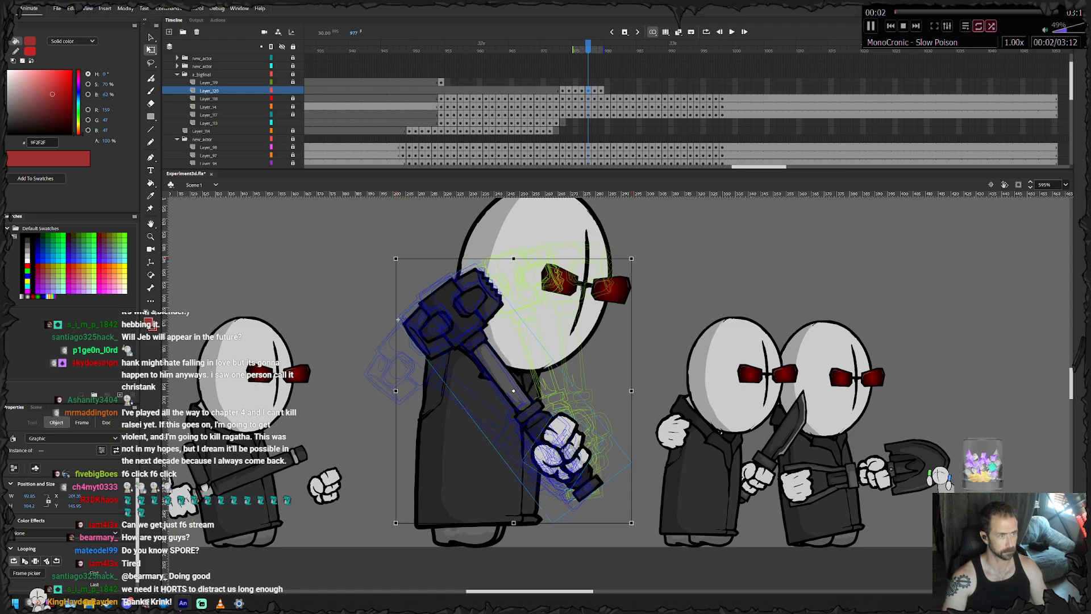
- Clear the hammer from its layer starting at frame 978
key(period)
key(F6)
key(Delete)
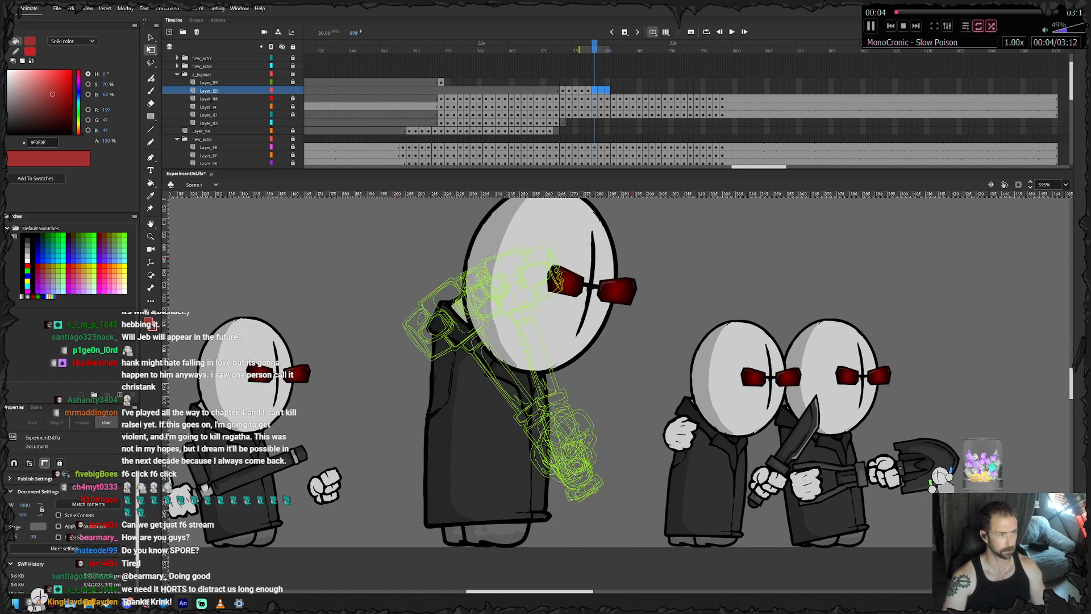
- Delete the hammer layer's frames from 976 onward
key(shift+F5)
click(569, 91)
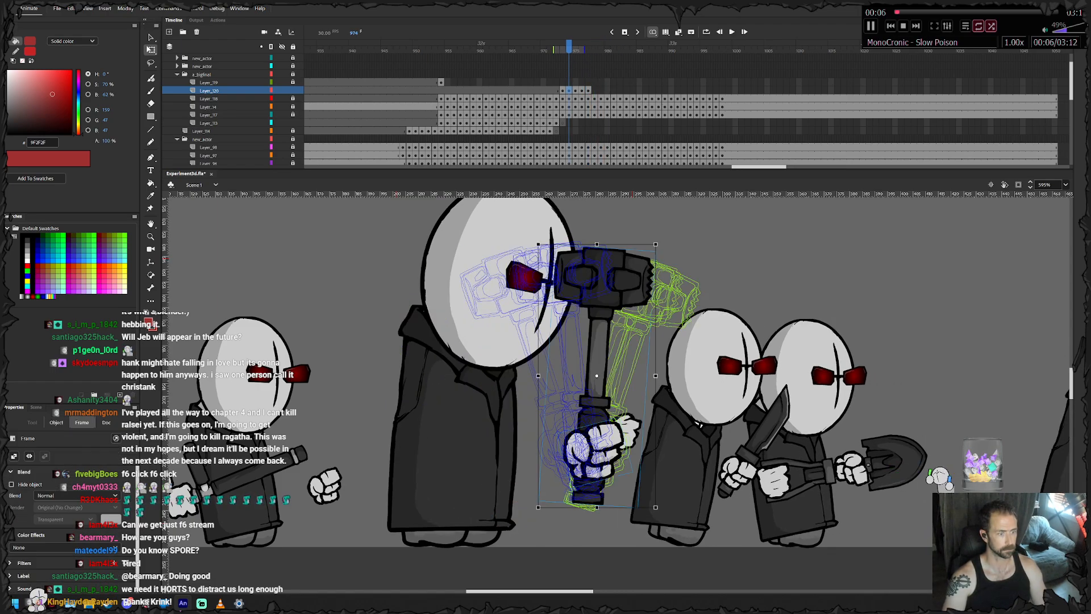
key(period)
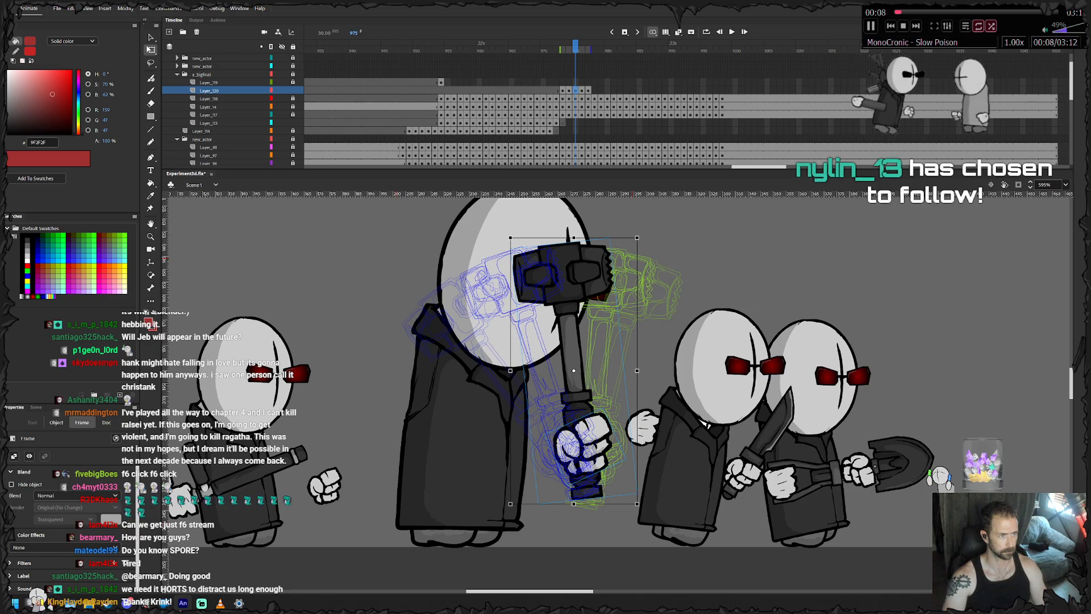
drag(582, 90, 594, 90)
key(shift+F5)
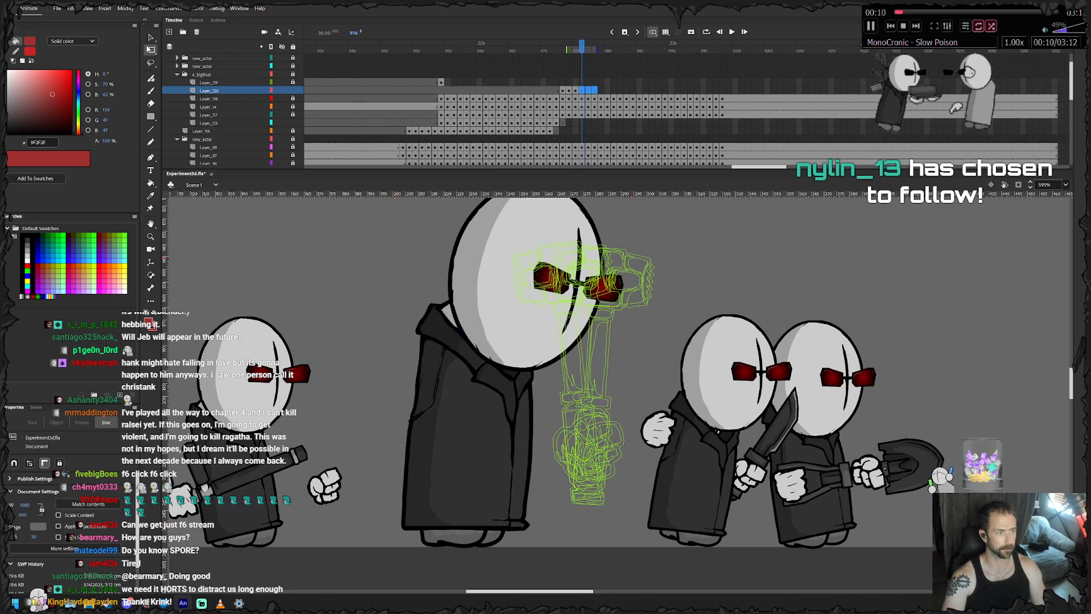
- Tilt the hammer and fist slightly clockwise at frame 974 and nudge them slightly up and back at frame 975
click(569, 90)
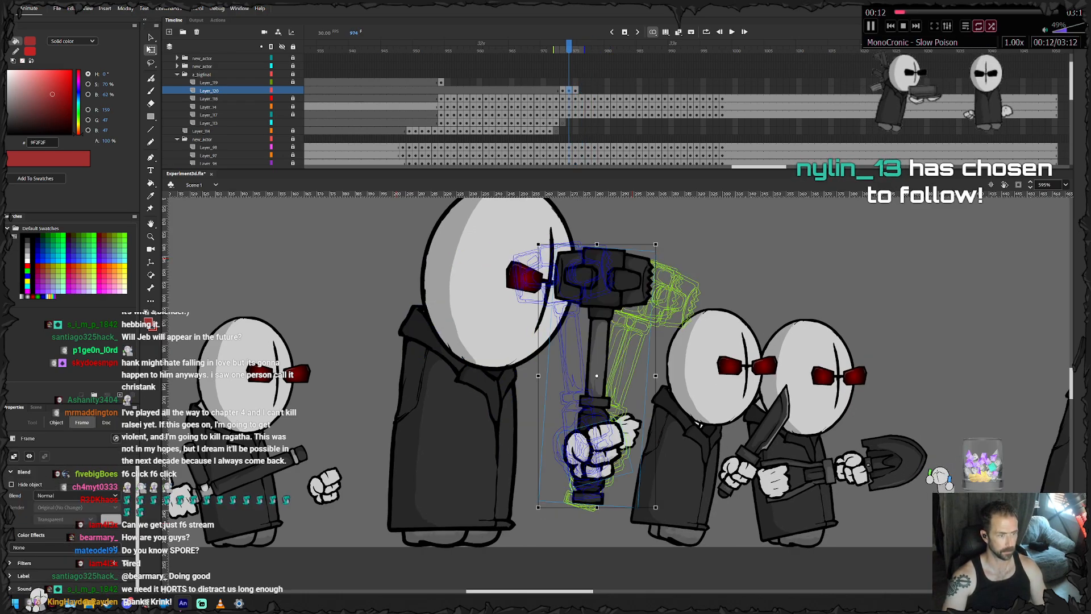
drag(659, 241, 665, 244)
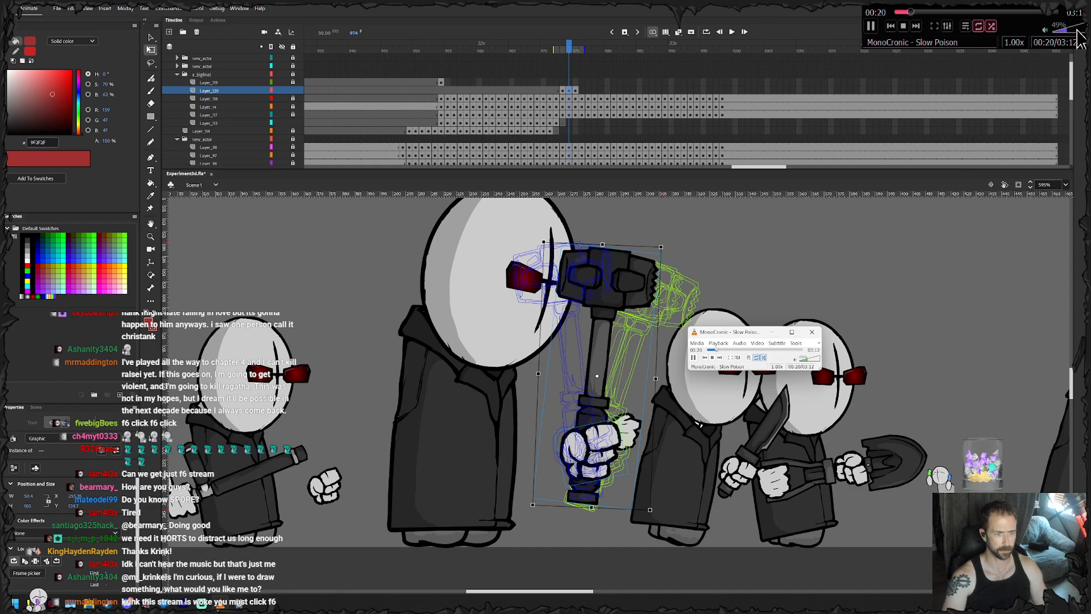
click(915, 26)
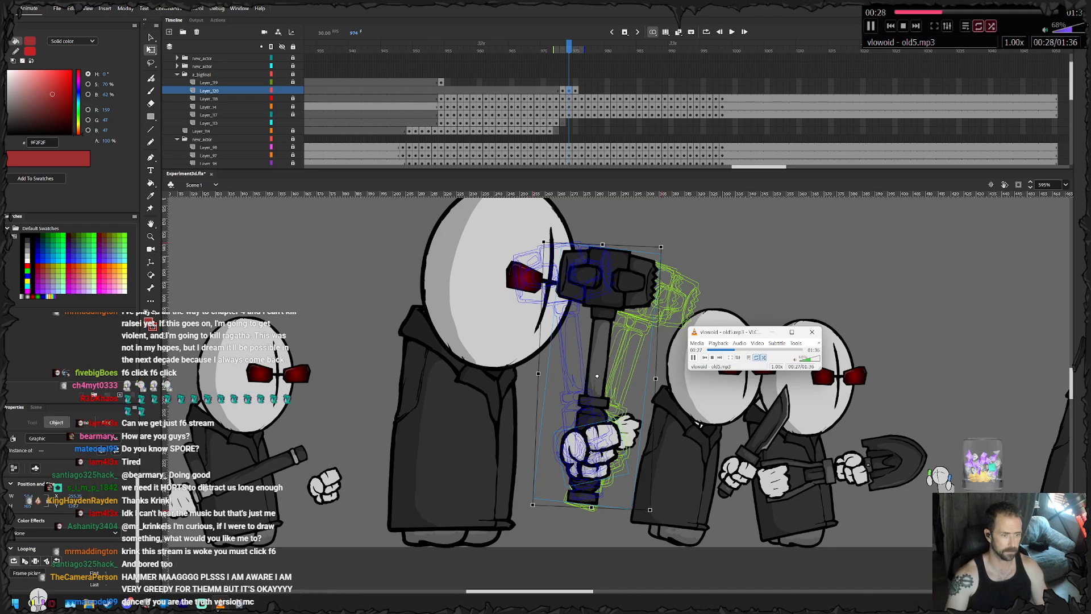
key(.)
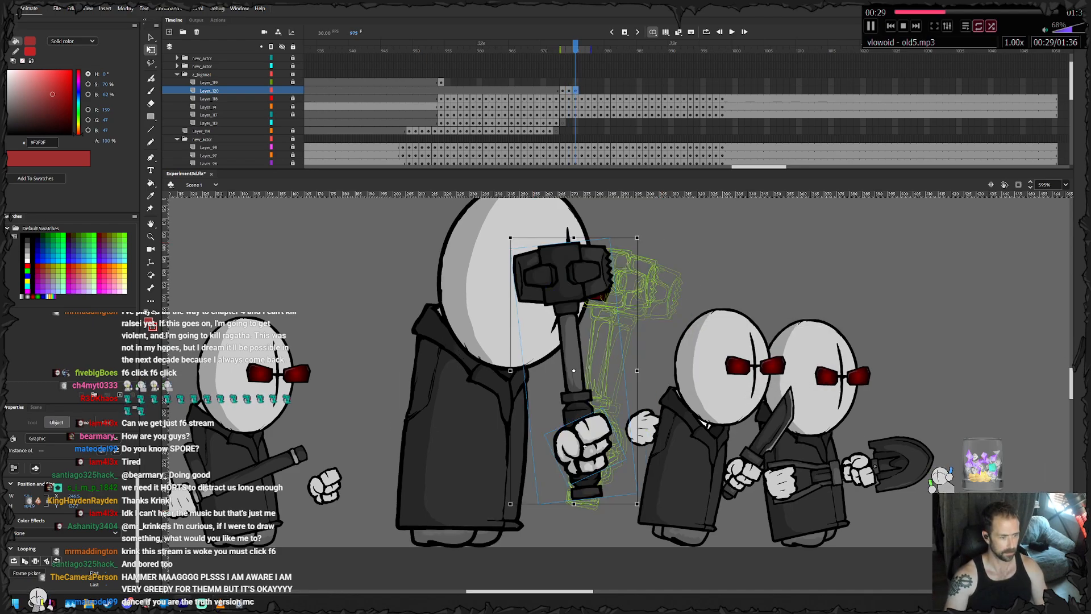
mouse_move(586, 443)
mouse_down()
mouse_move(577, 454)
mouse_move(582, 441)
mouse_up()
- Keyframe the hammer and fist at frames 976 and 977, rotating the head past the face to behind the rear shoulder
key(F6)
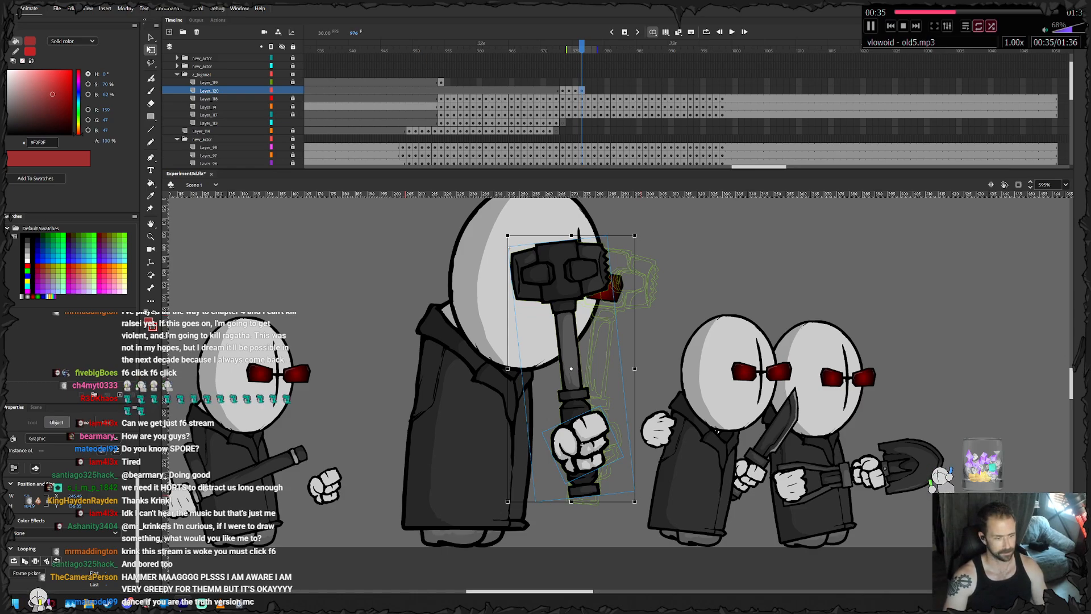
drag(639, 505, 676, 480)
drag(602, 434, 560, 445)
key(F6)
drag(631, 519, 668, 483)
drag(591, 434, 554, 462)
- Add hammer keyframes at frames 978 and 979, lowering the head behind the agent's back until the handle crosses his waist at a shallow slant
key(F6)
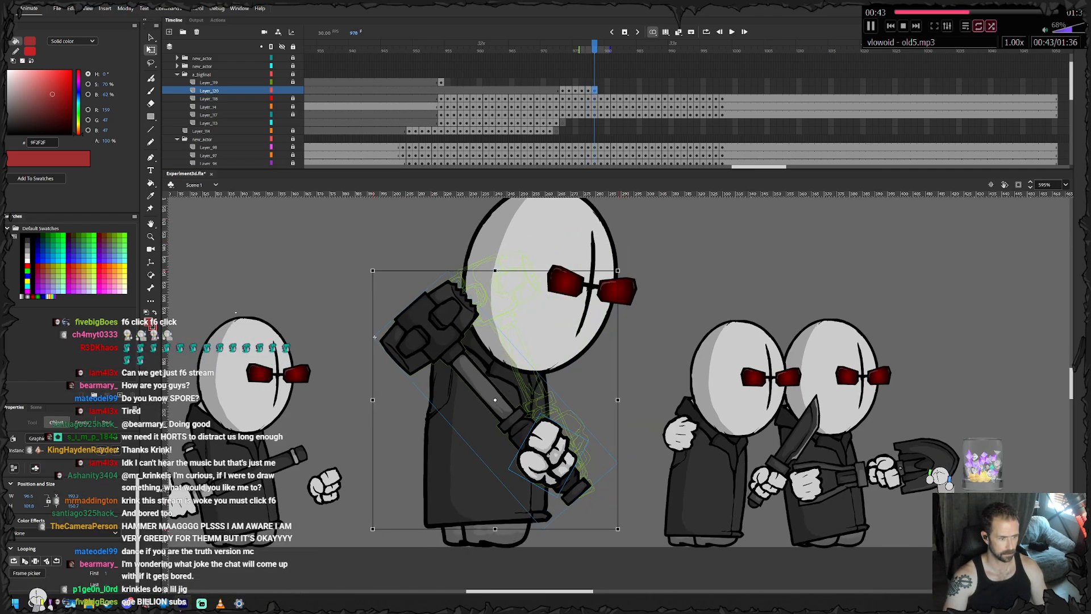
drag(627, 537, 661, 494)
drag(561, 434, 540, 467)
key(F6)
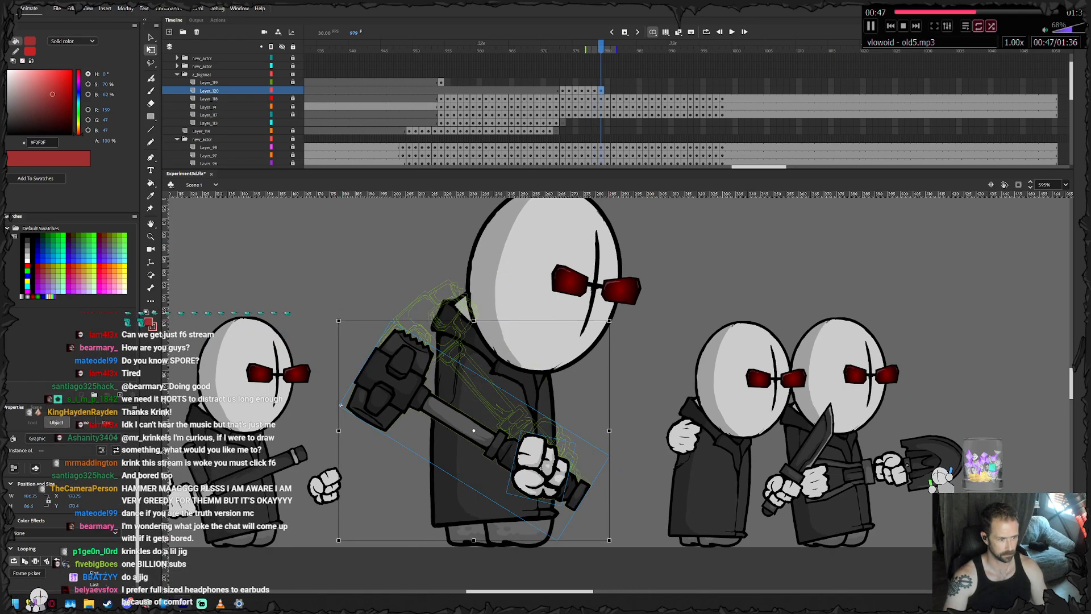
drag(614, 543, 636, 508)
drag(559, 459, 551, 484)
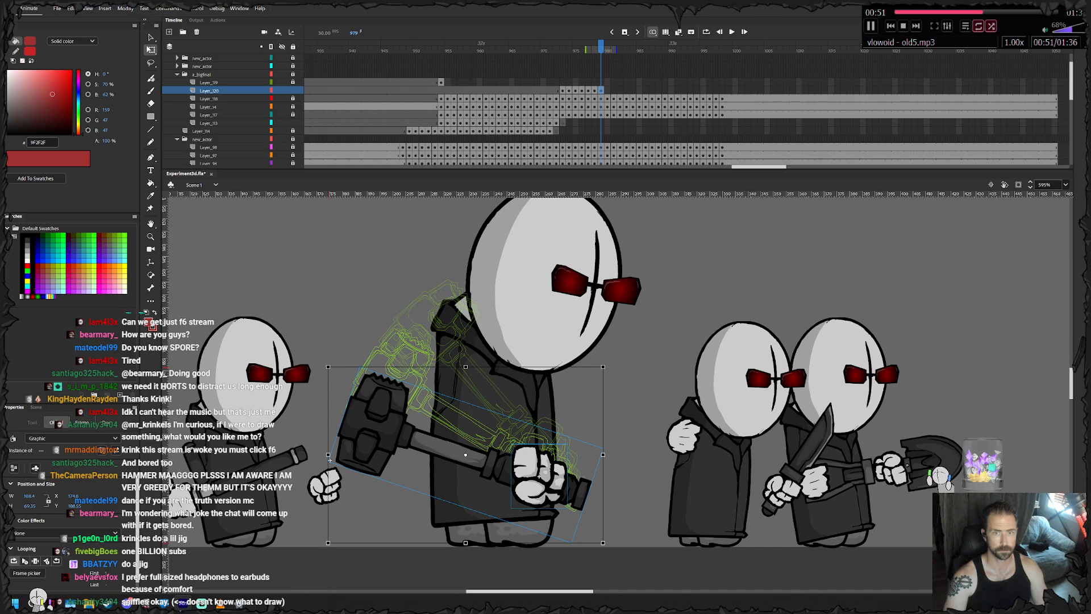
- Browse the library's CHAR.generic.halfmag folder, previewing the Bullyhand symbols for a hand pose that suits the hammer grip
key(ctrl+l)
key(Down)
key(Down)
key(Down)
key(Down)
key(Down)
key(Down)
scroll(1023, 307, up, 10)
click(958, 183)
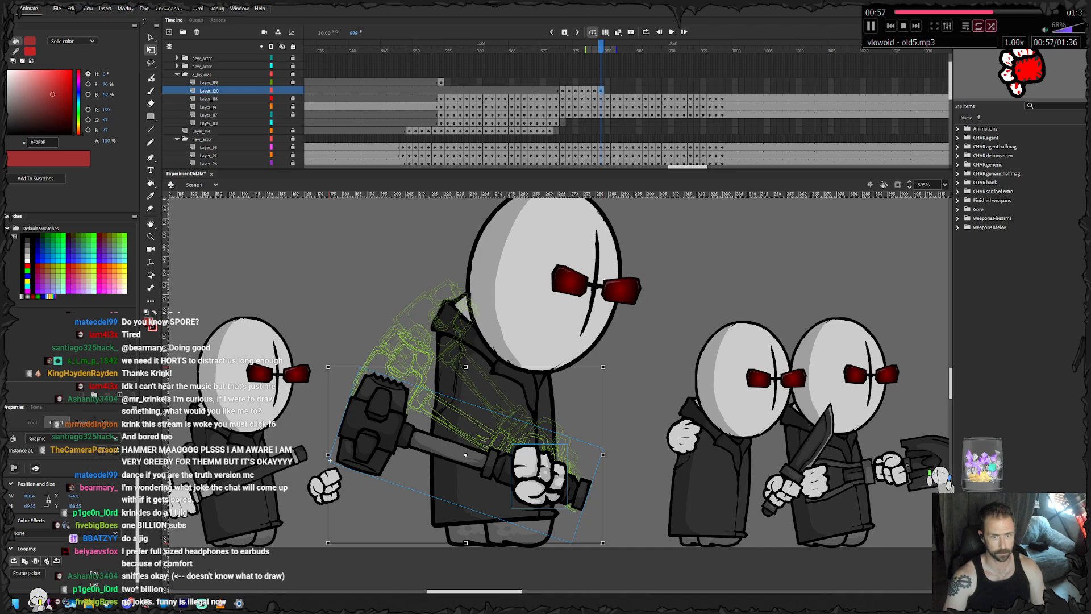
click(957, 147)
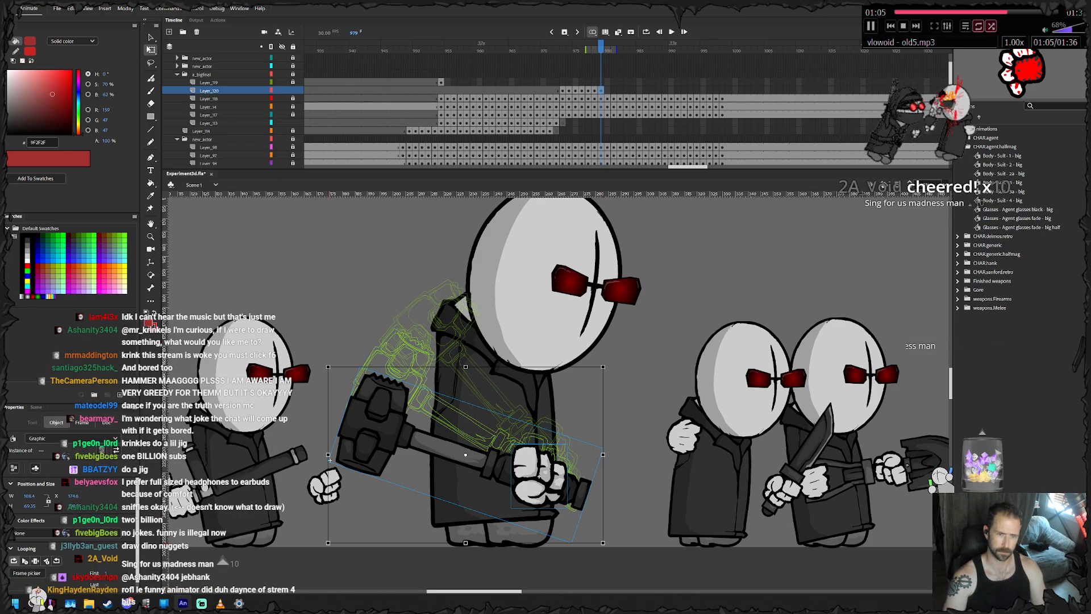
click(957, 254)
click(1022, 451)
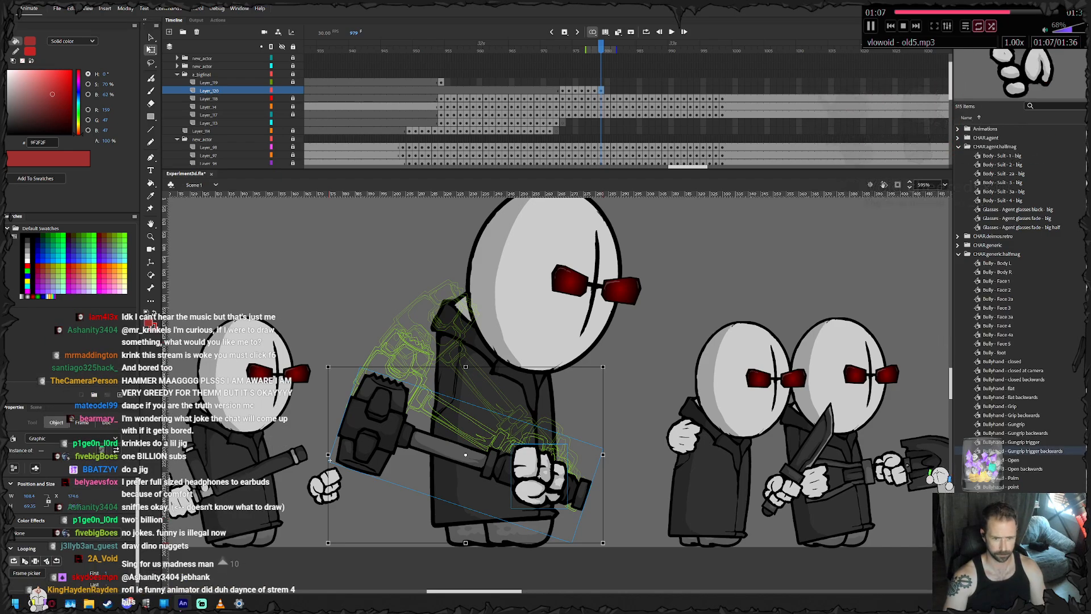
key(Up)
key(Up)
key(Up)
key(Up)
key(Up)
key(Up)
key(Up)
key(Up)
click(1023, 468)
key(Down)
key(Down)
key(Down)
key(Down)
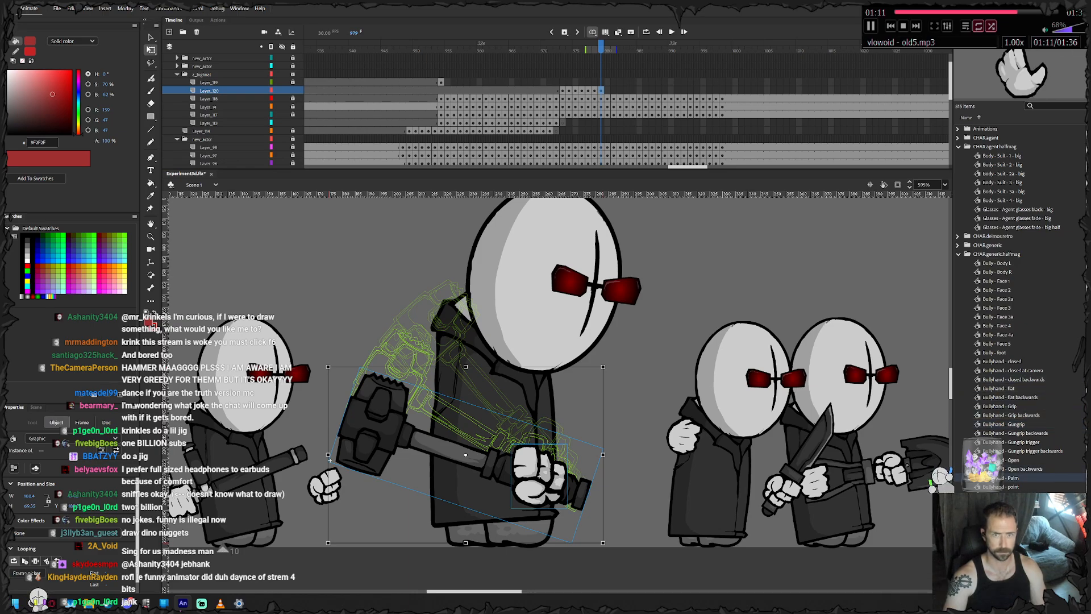
key(Down)
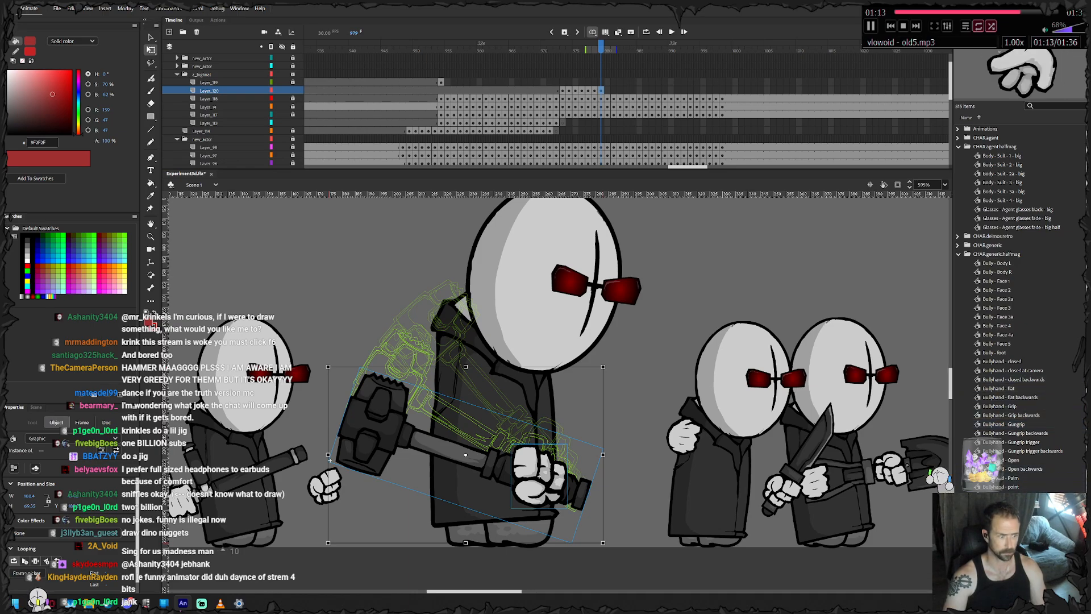
- Swap the fist at frame 979 for the Bullyhand - closed symbol, then flip and rotate it to grip the handle's end
click(628, 440)
right_click(534, 457)
click(568, 377)
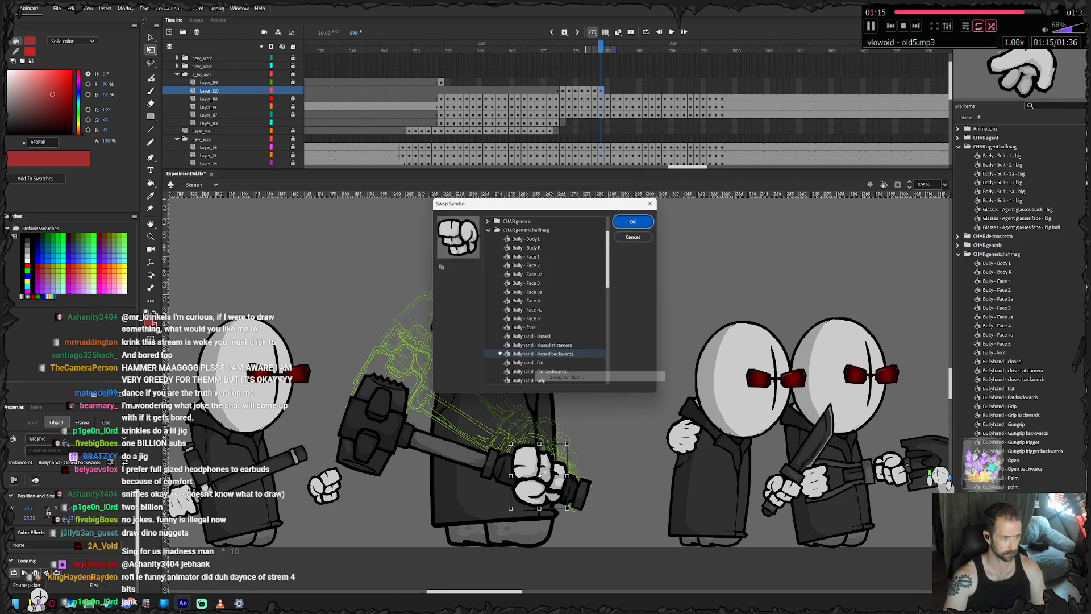
key(Up)
key(Up)
key(Return)
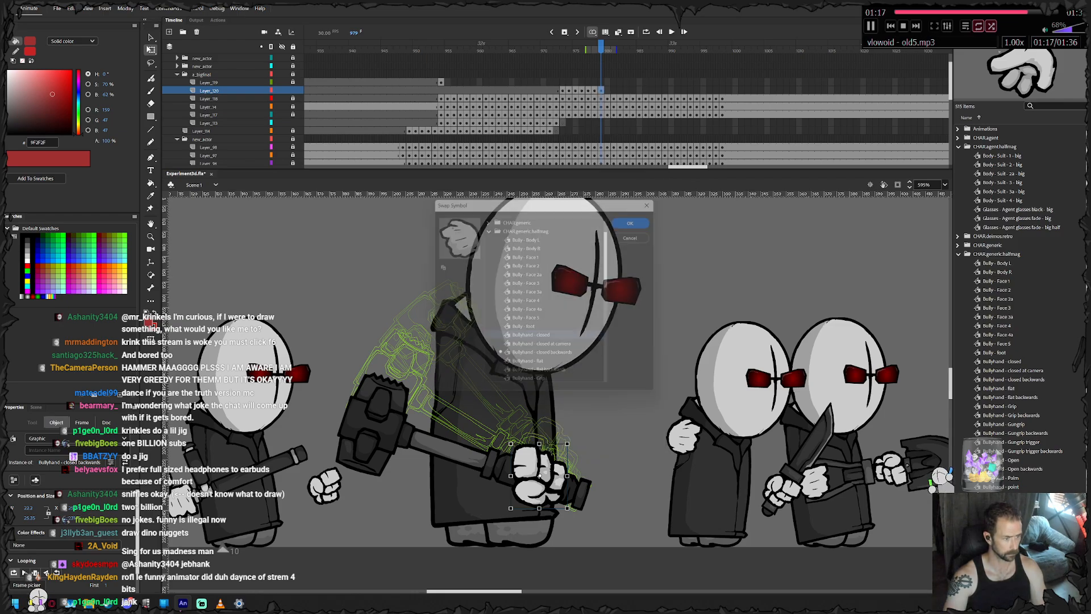
key(ctrl+shift+h)
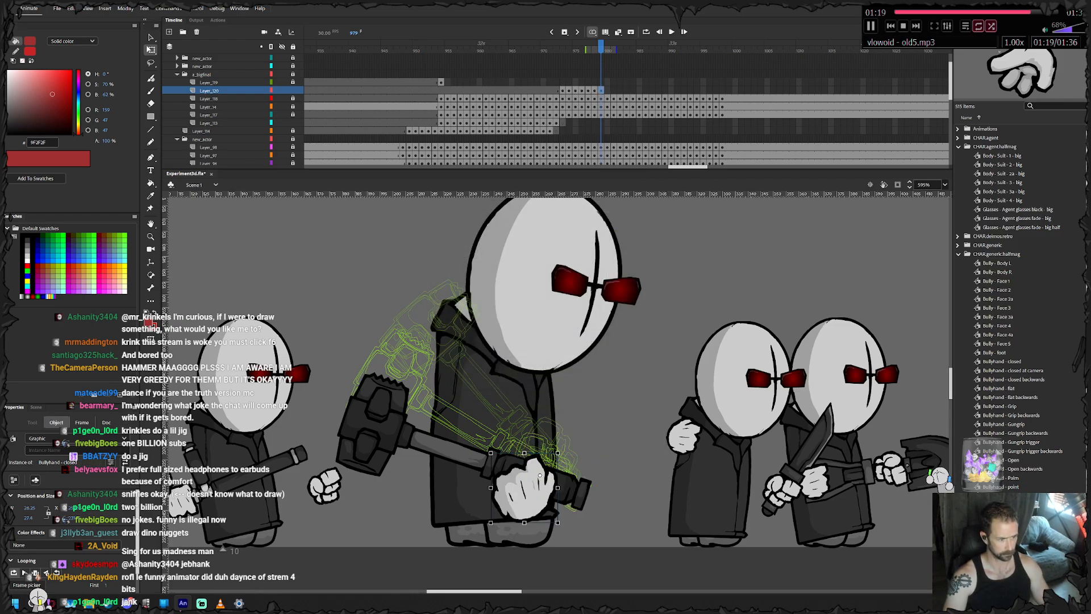
drag(487, 527, 533, 475)
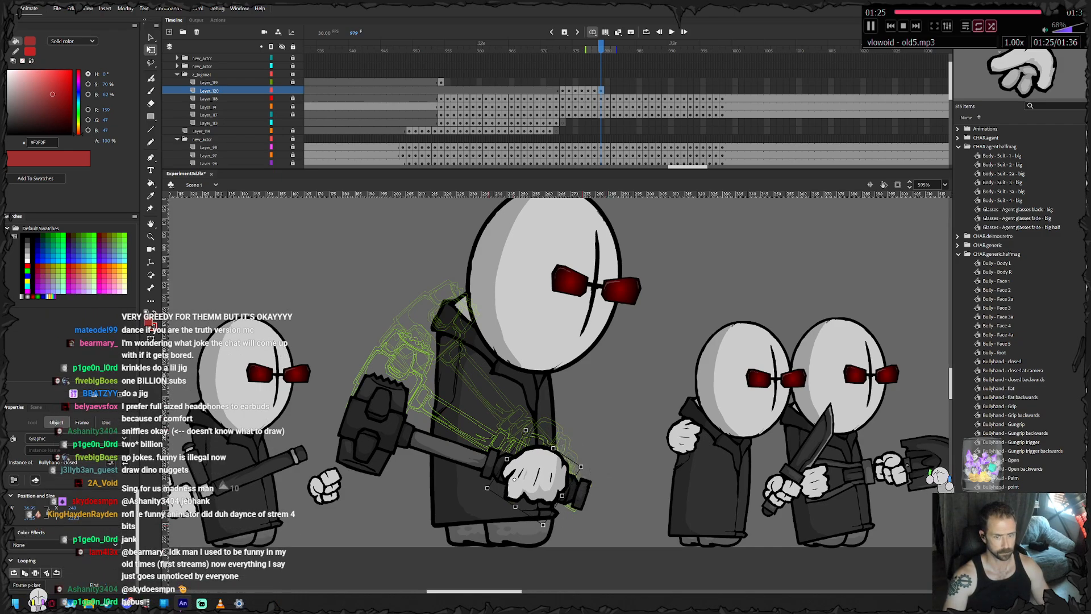
- Add the Bullyhand - closed at camera symbol from the library and rotate it to grip the handle near the hammer's head
click(1013, 370)
click(1013, 379)
click(1002, 361)
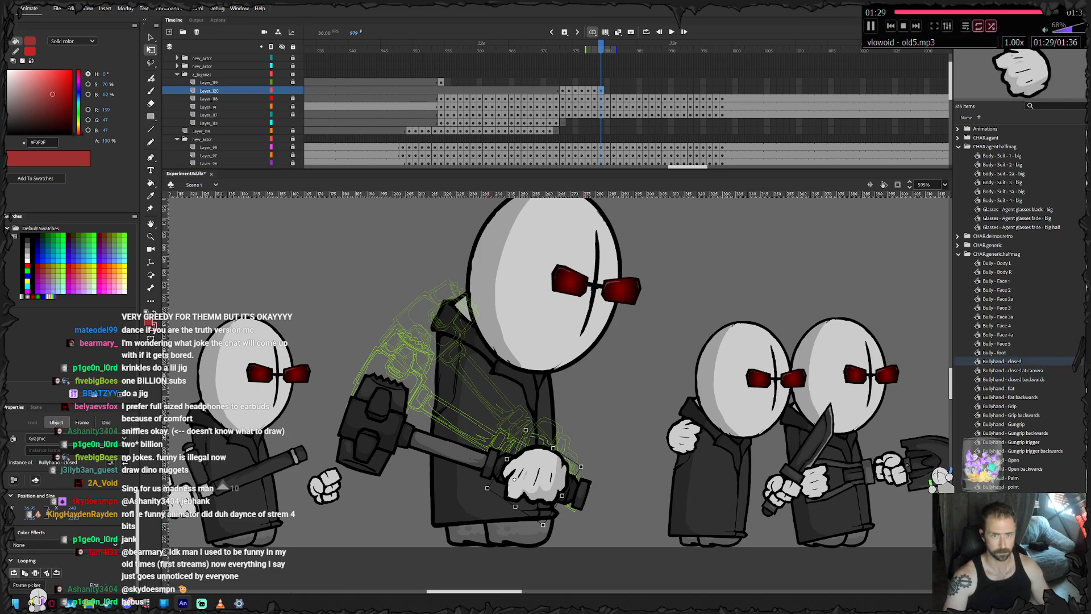
click(1012, 370)
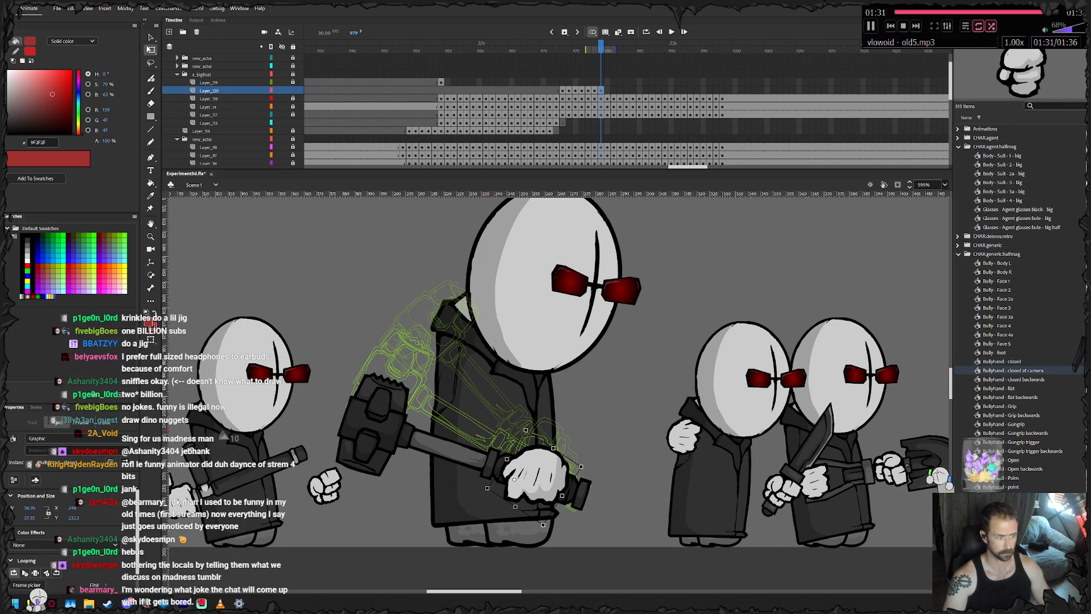
drag(1012, 370, 471, 408)
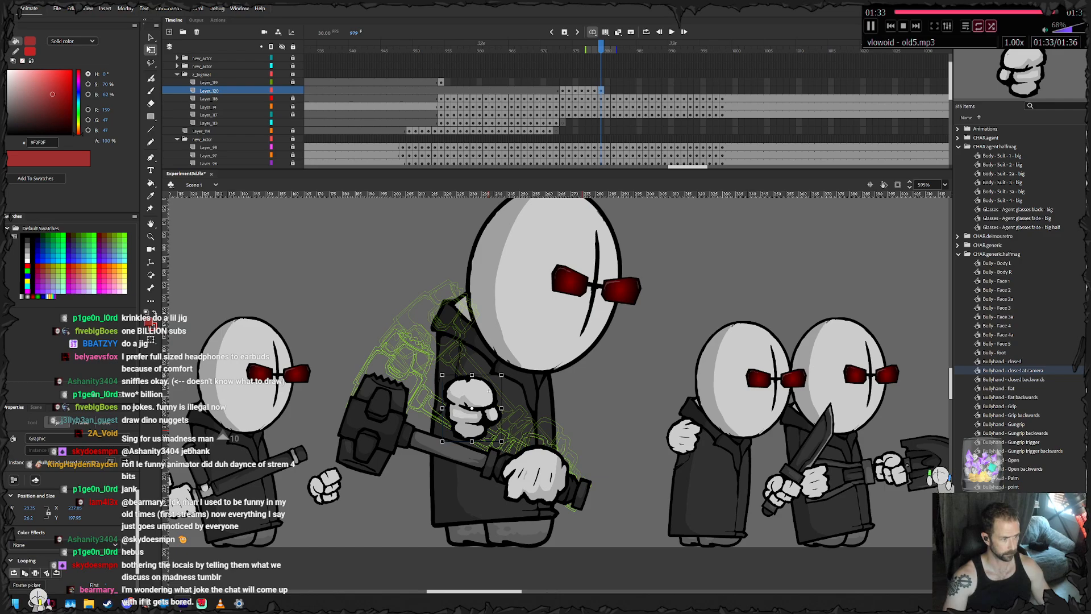
drag(503, 445, 467, 449)
right_click(540, 469)
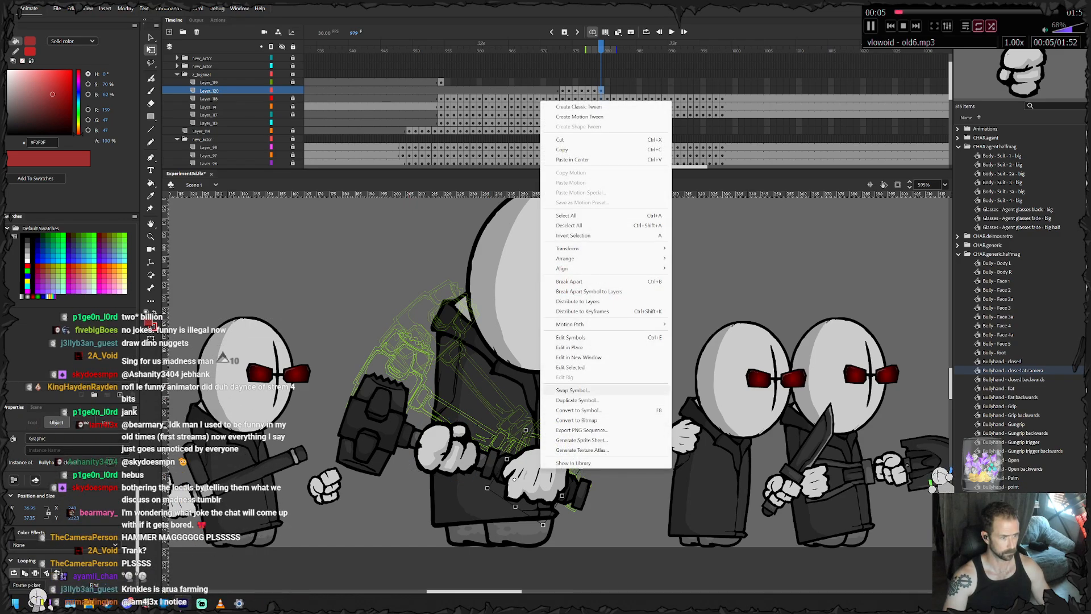
click(572, 389)
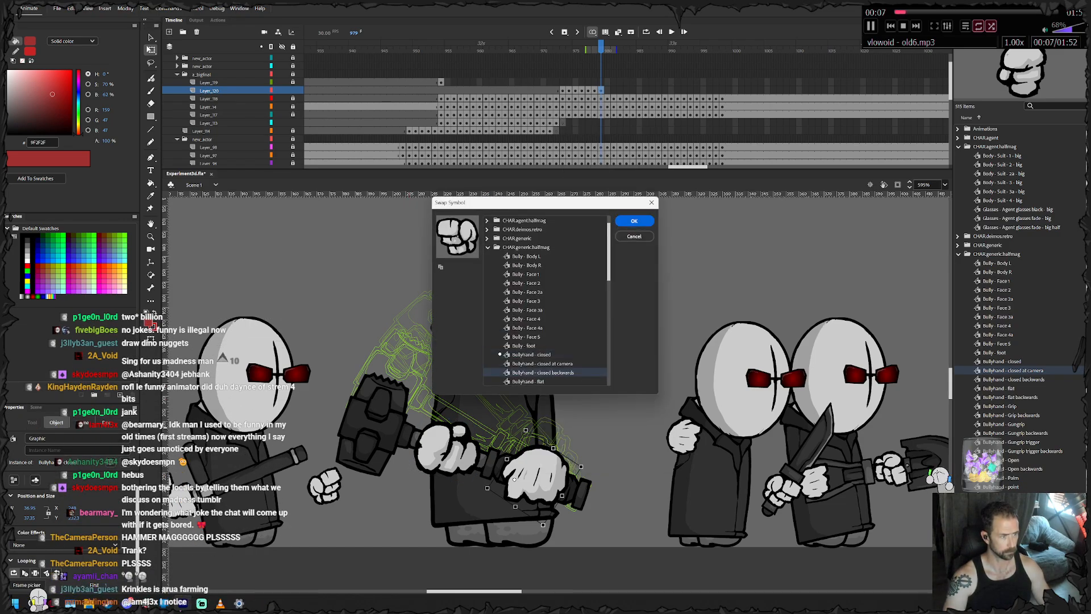
click(634, 236)
- Duplicate the symbol of the hand at the handle's end as "Bullyhand - closed - melee hold"
right_click(546, 471)
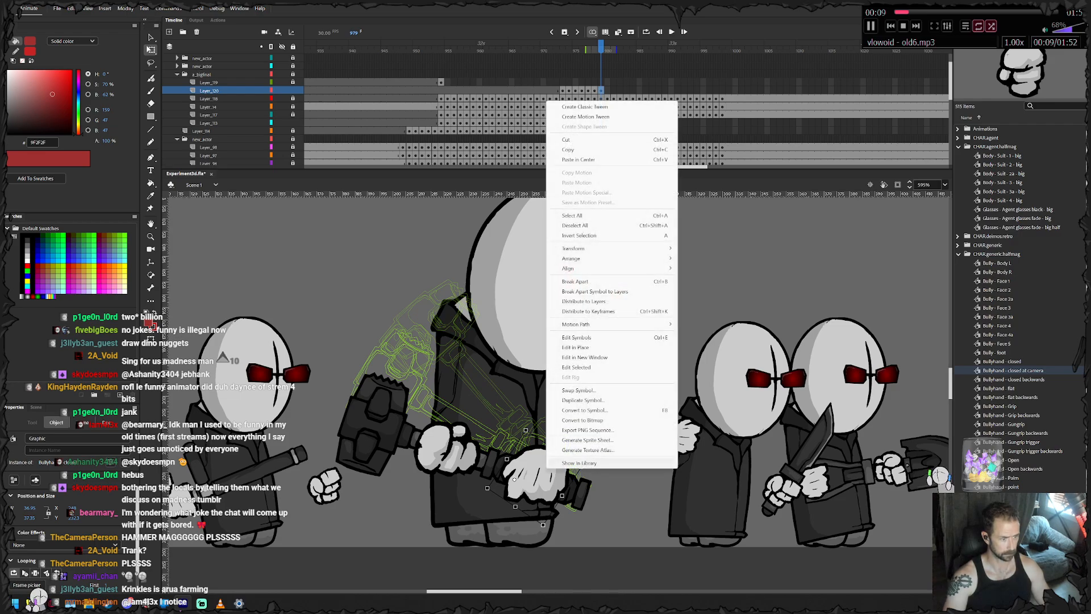
click(583, 400)
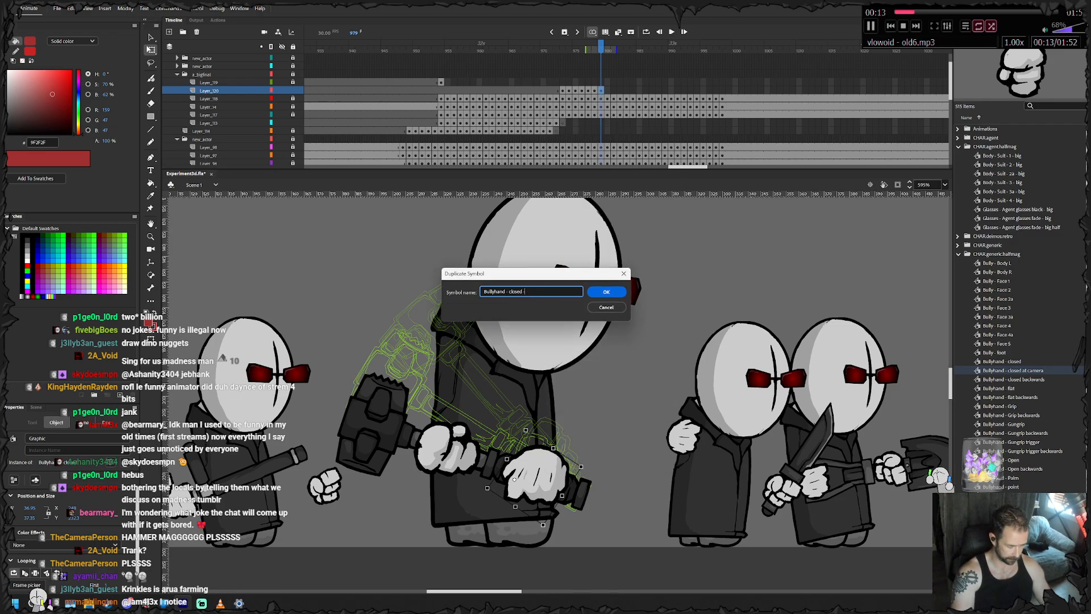
text(- melee ho)
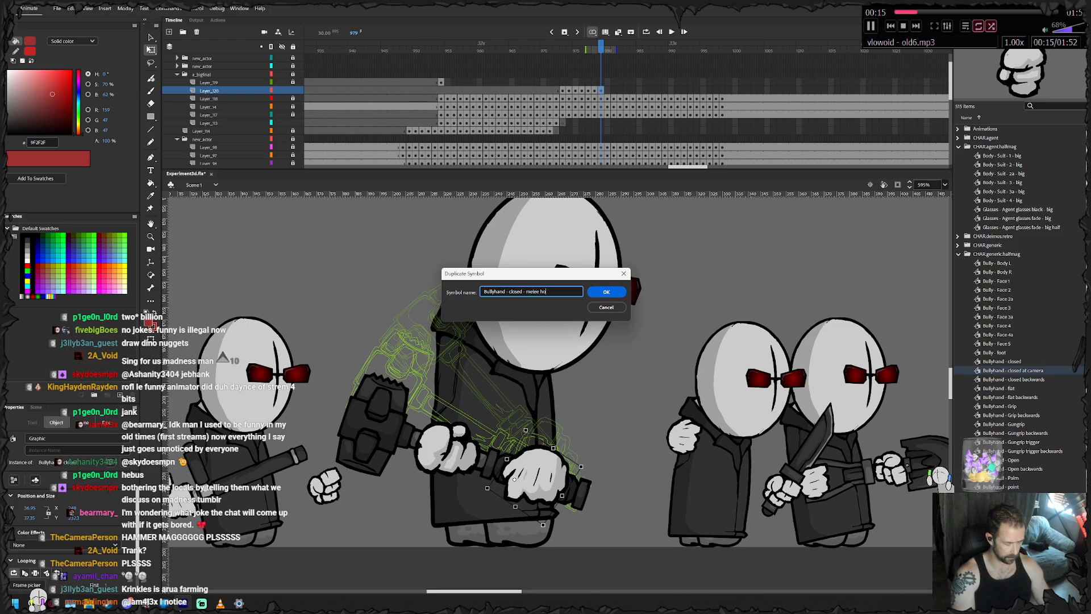
text(ld)
key(Return)
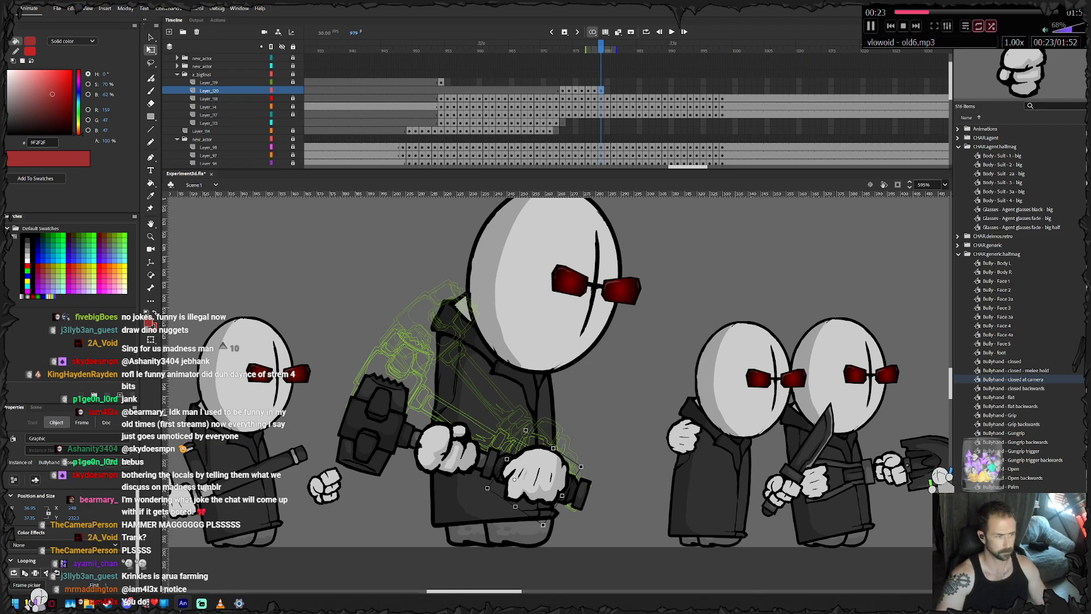
- Play the animation onward from frame 979, and return to the hammer layer's keyframe at frame 979
key(Return)
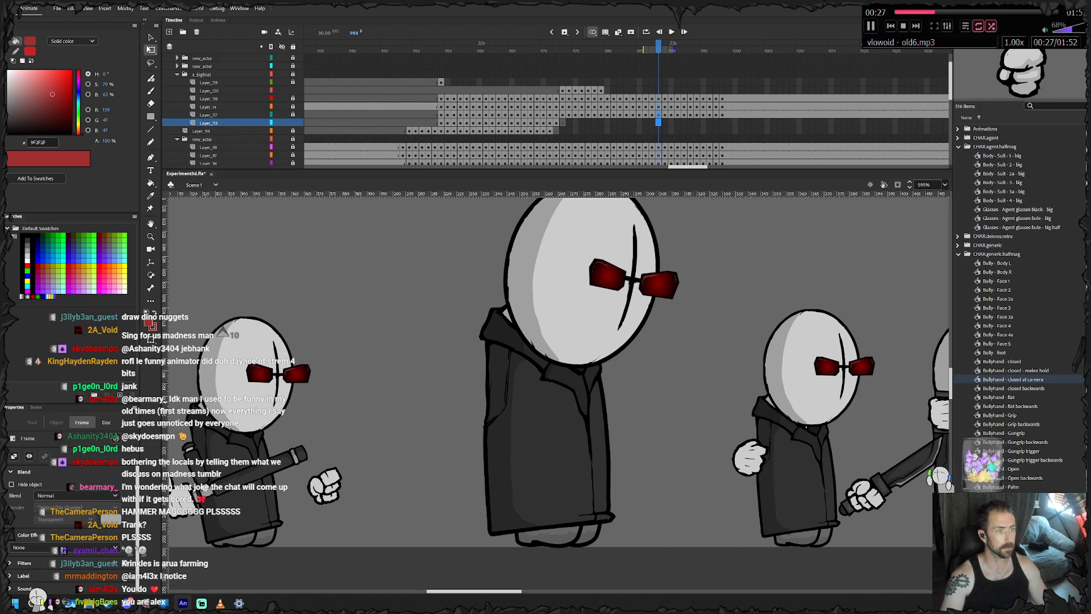
click(601, 98)
click(601, 74)
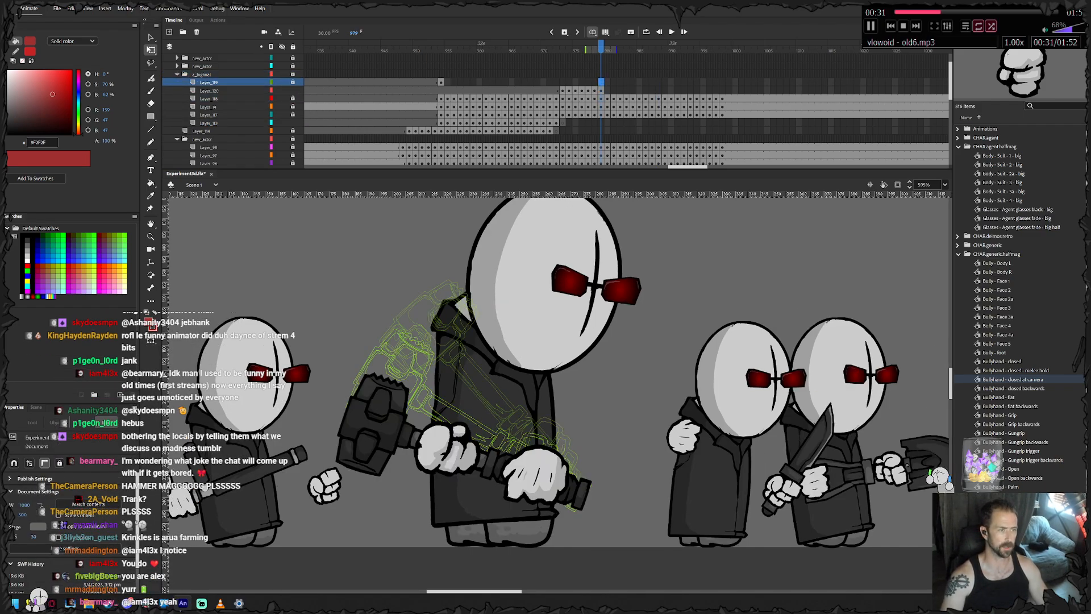
click(601, 91)
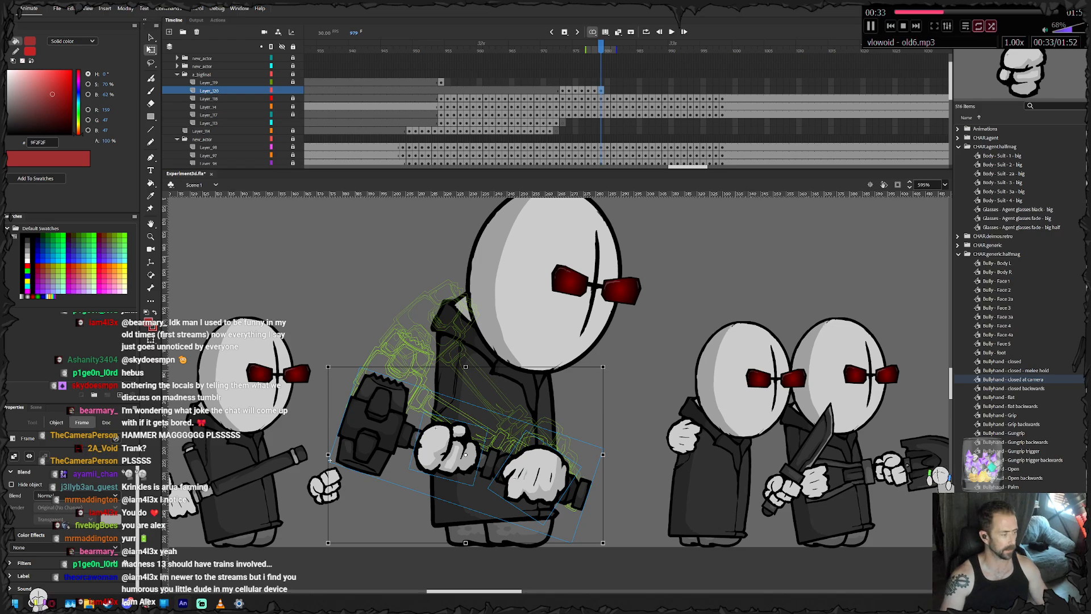
- Open the Huion pen display settings, check the tablet's working area mapping, and close the settings
key(super)
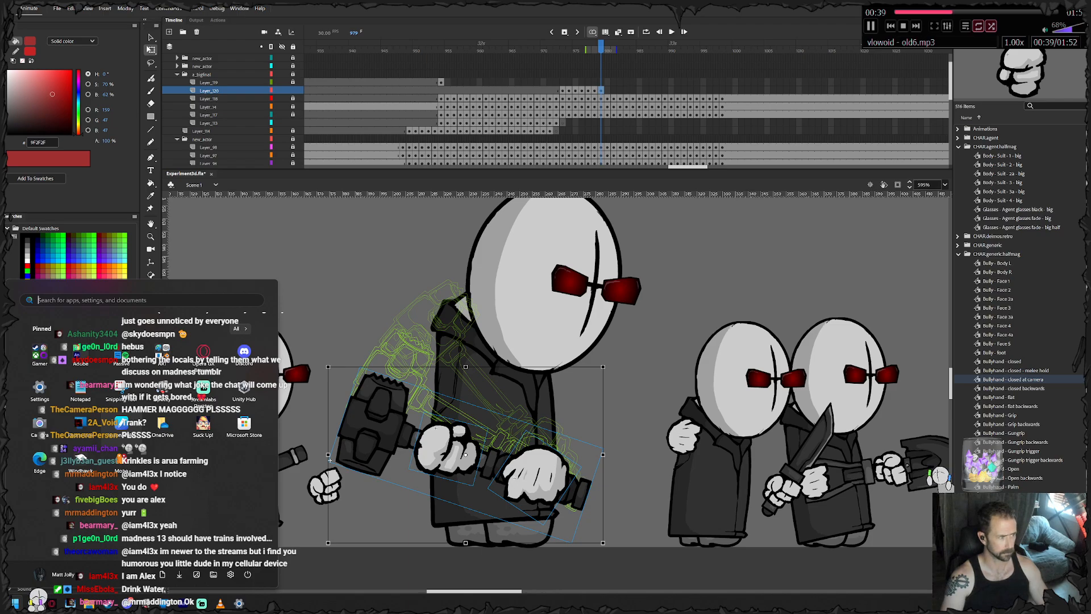
click(121, 424)
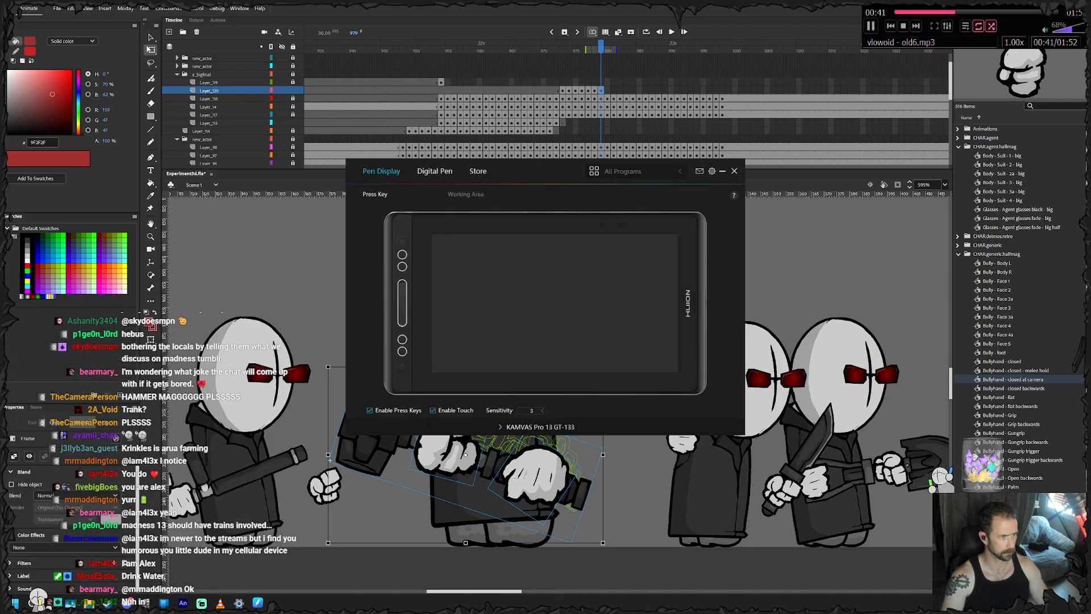
click(465, 194)
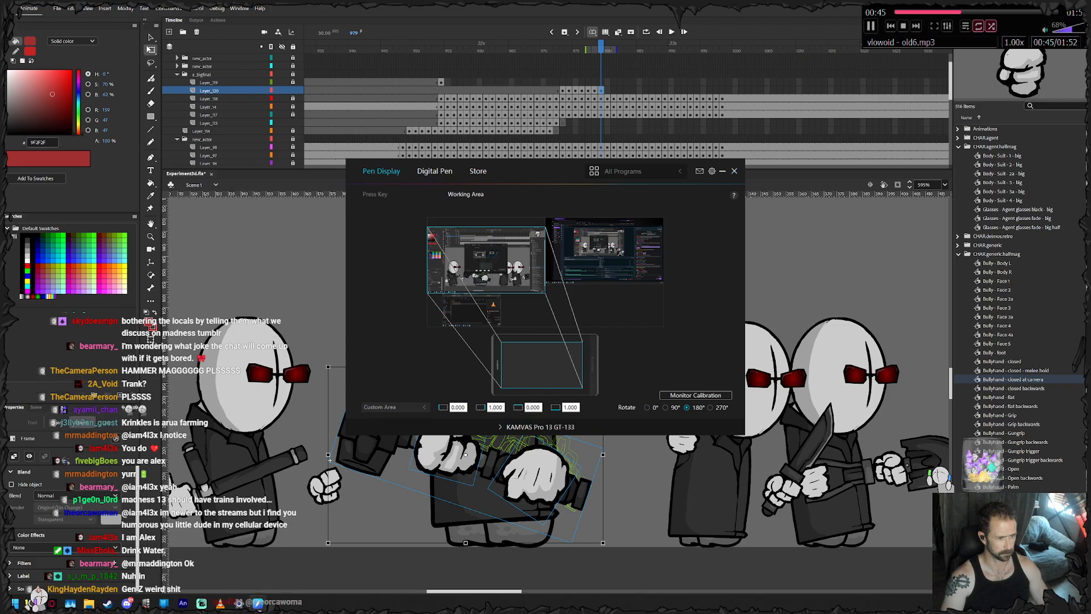
click(734, 171)
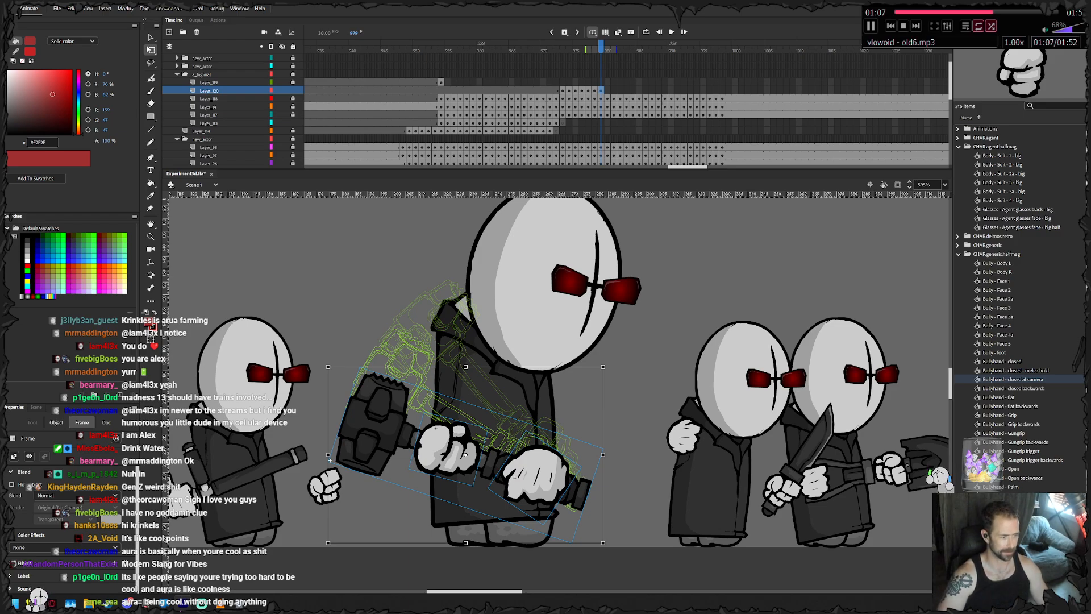
- Open the Bullyhand - closed - melee hold symbol for editing, with Layer_2 hidden and locked and Layer_4 left editable
key(v)
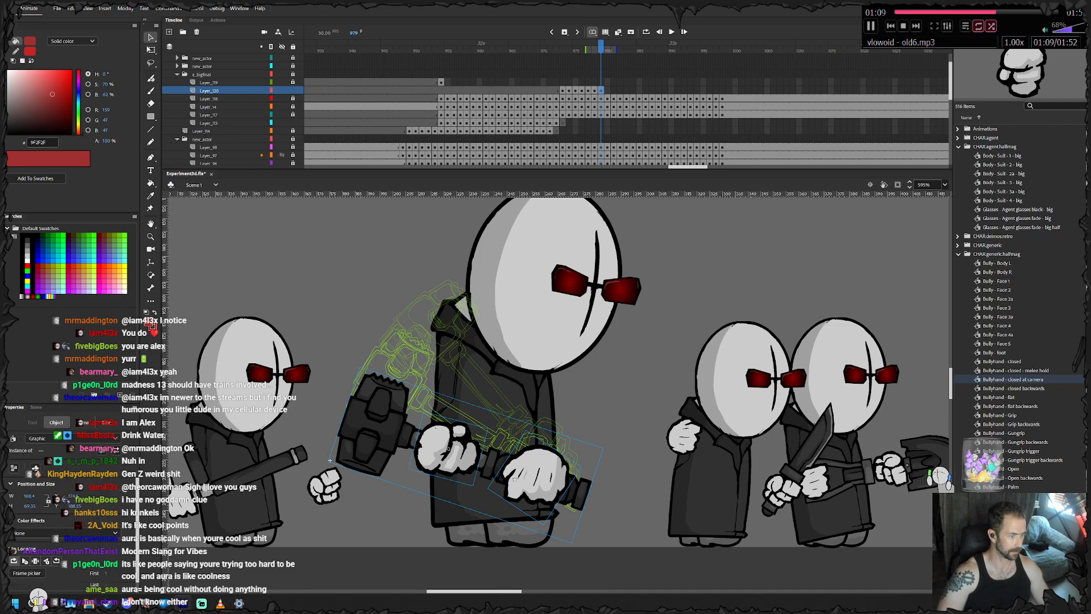
click(619, 409)
click(535, 475)
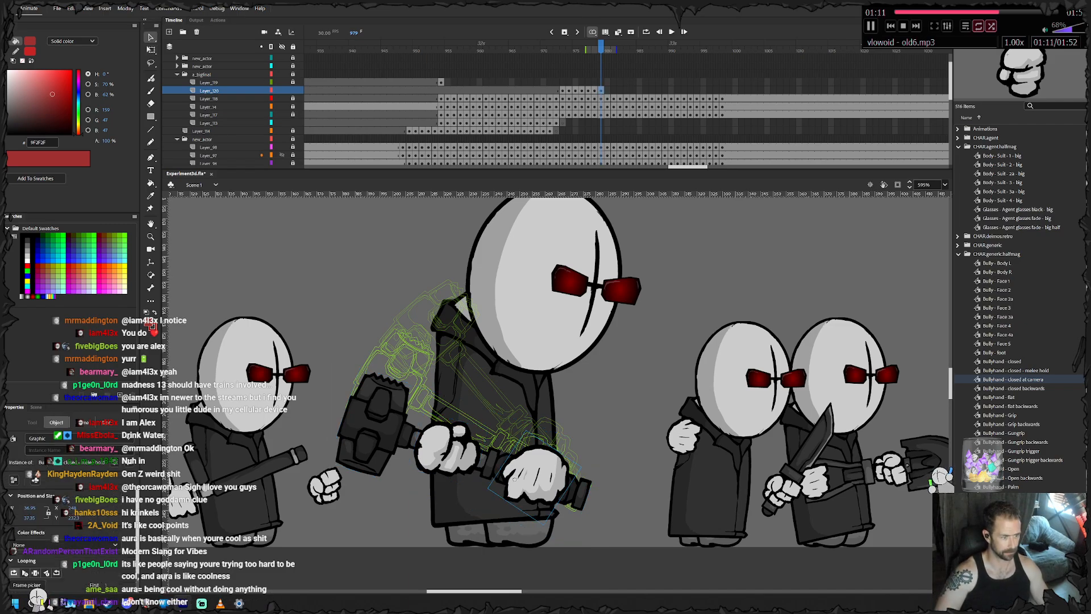
double_click(514, 479)
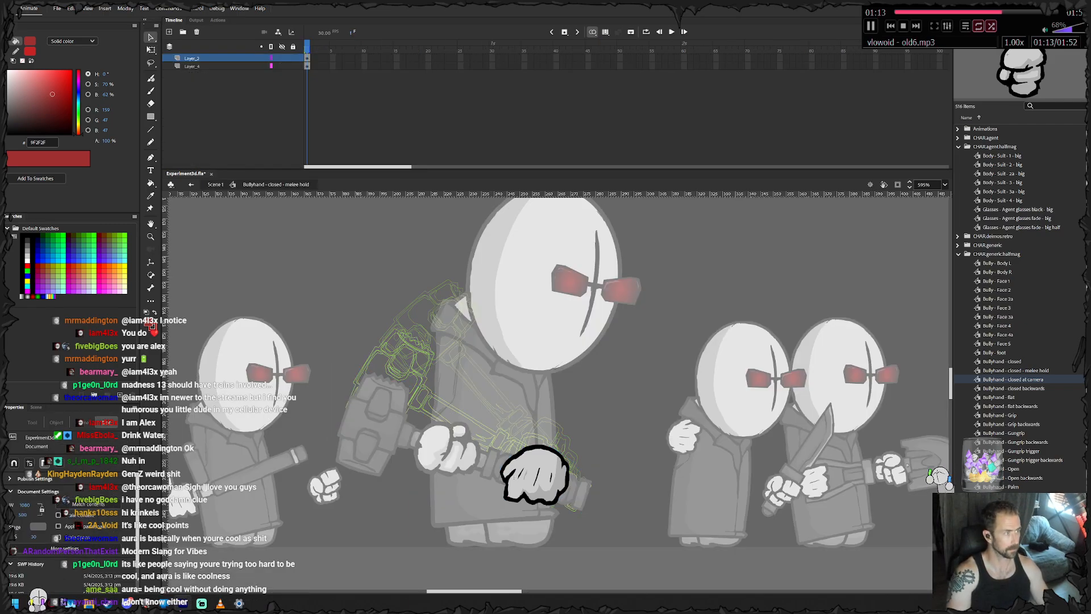
click(192, 66)
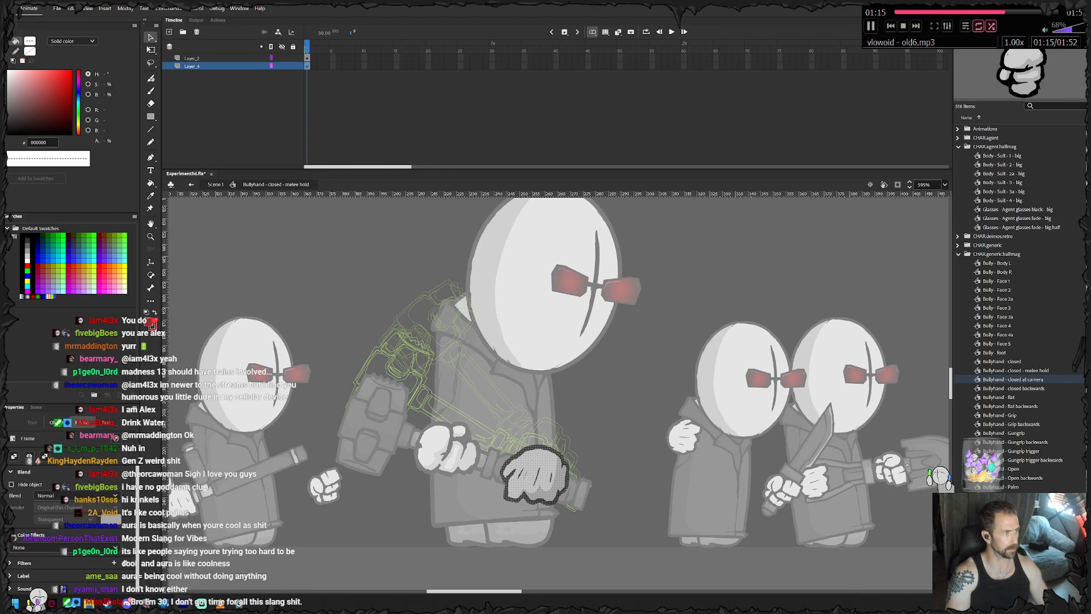
click(293, 67)
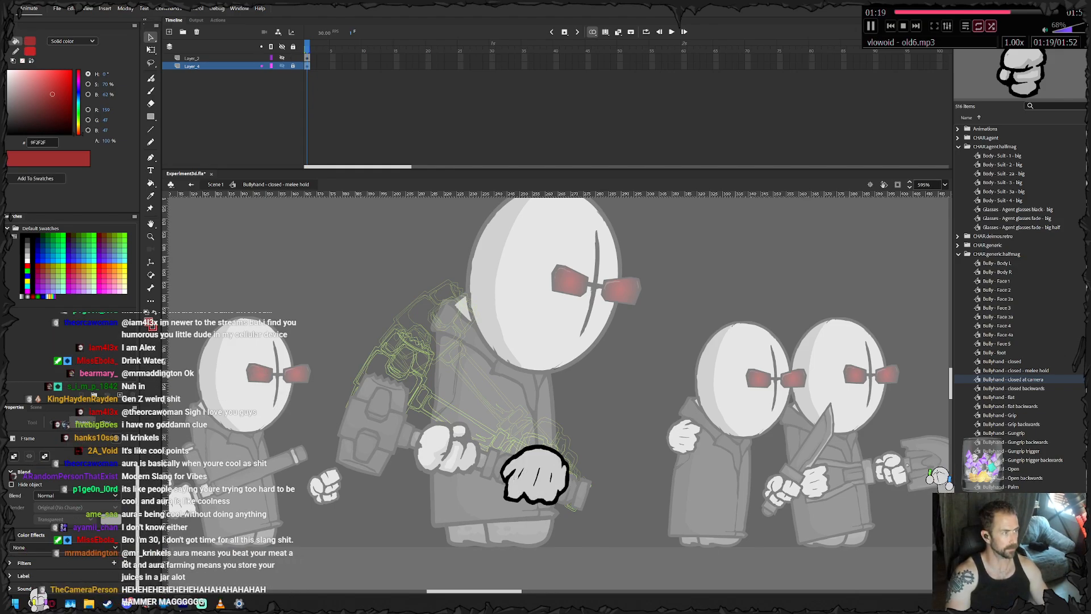
alt+click(293, 66)
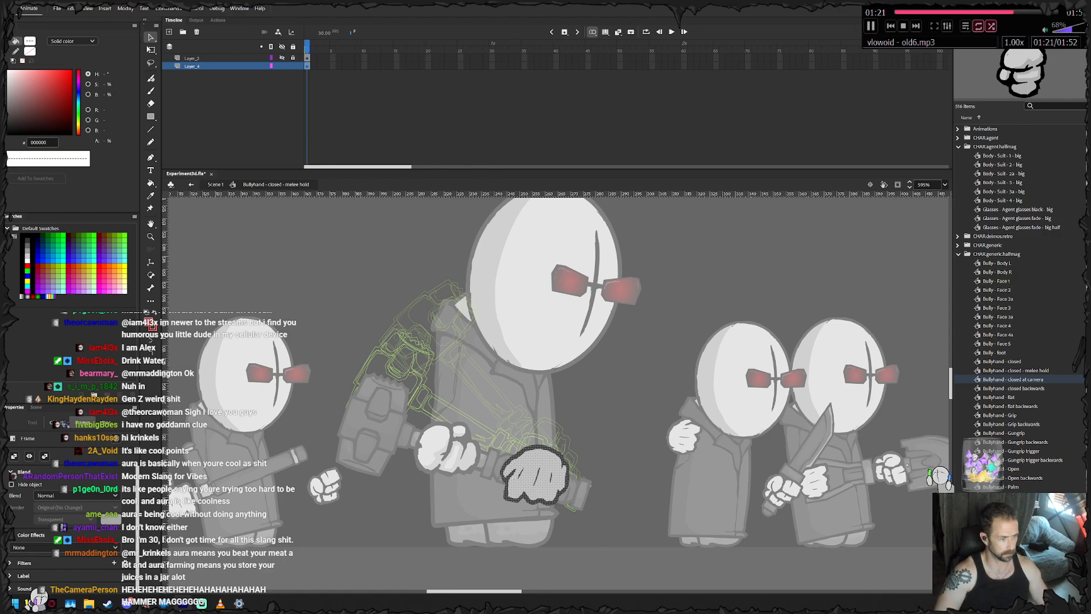
- Move the hand's grey fill out of its black outline and erase the outline along the hand's hammer-side edge
key(Escape)
click(535, 459)
drag(535, 459, 597, 402)
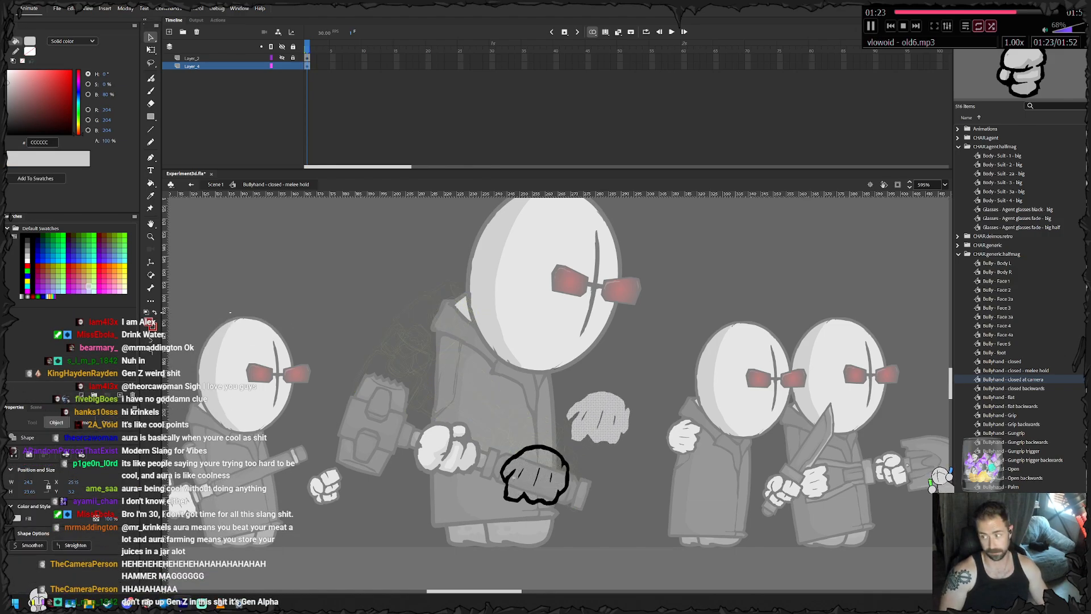
key(Escape)
key(e)
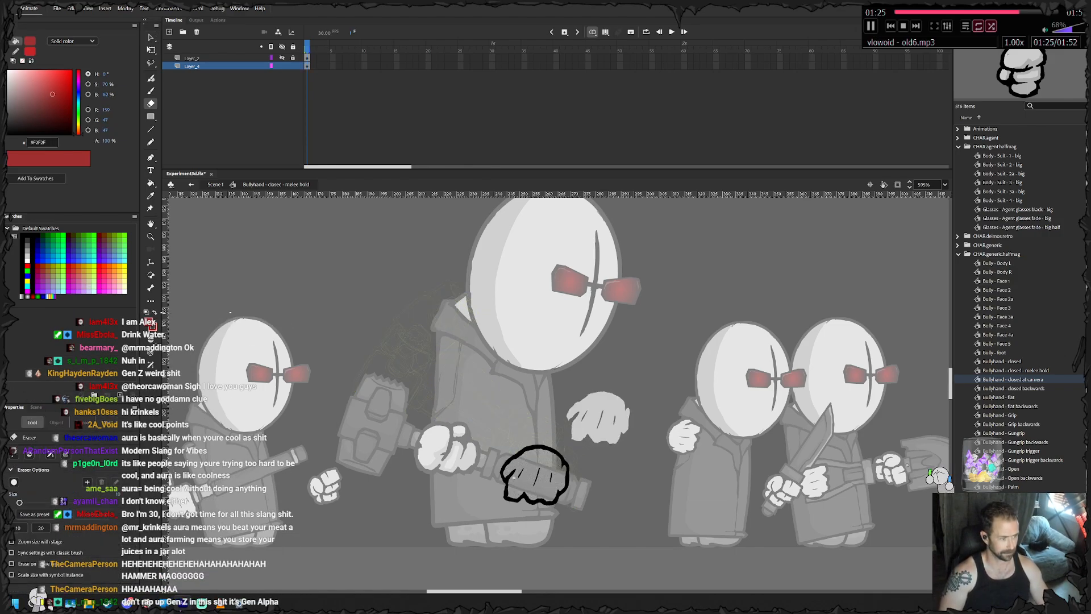
drag(502, 470, 527, 437)
- Redraw the erased edge of the hand's outline in black with the Classic Brush, making the fist narrower, and clean it up with the Eraser
key(b)
click(32, 291)
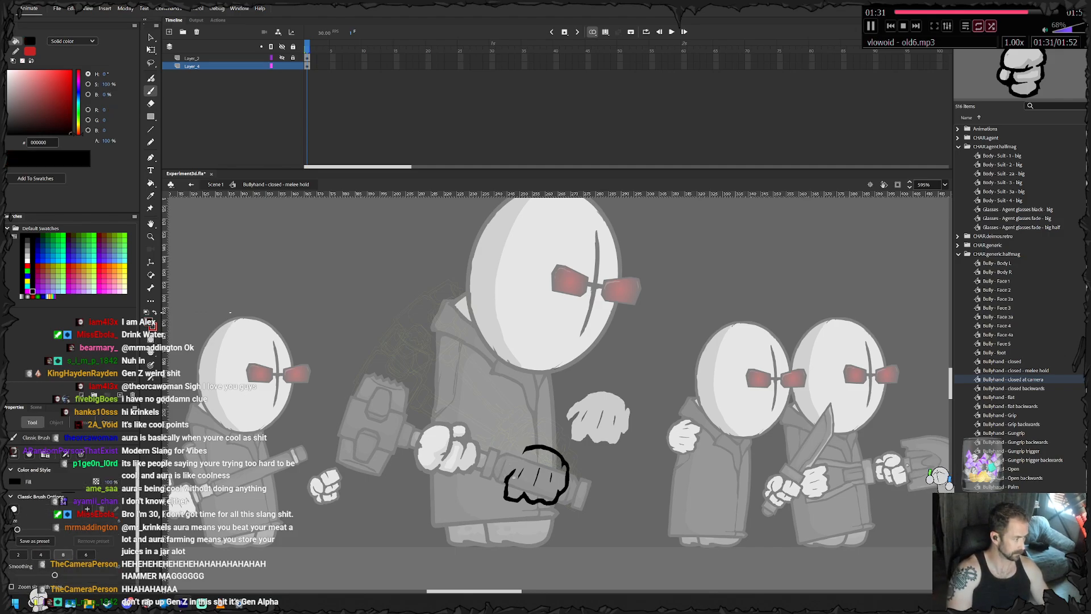
click(40, 554)
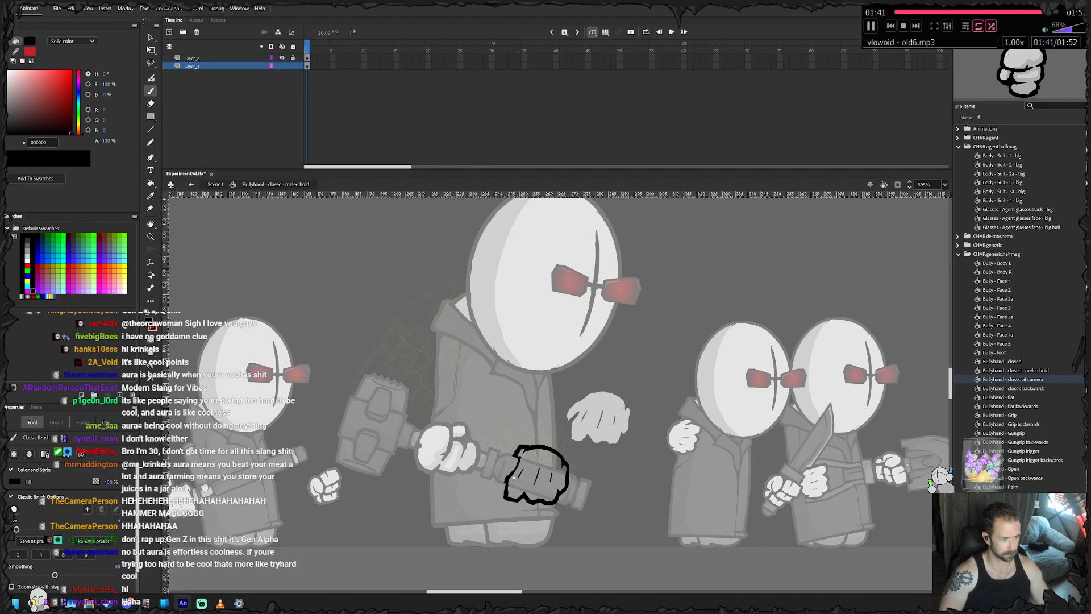
key(e)
key(b)
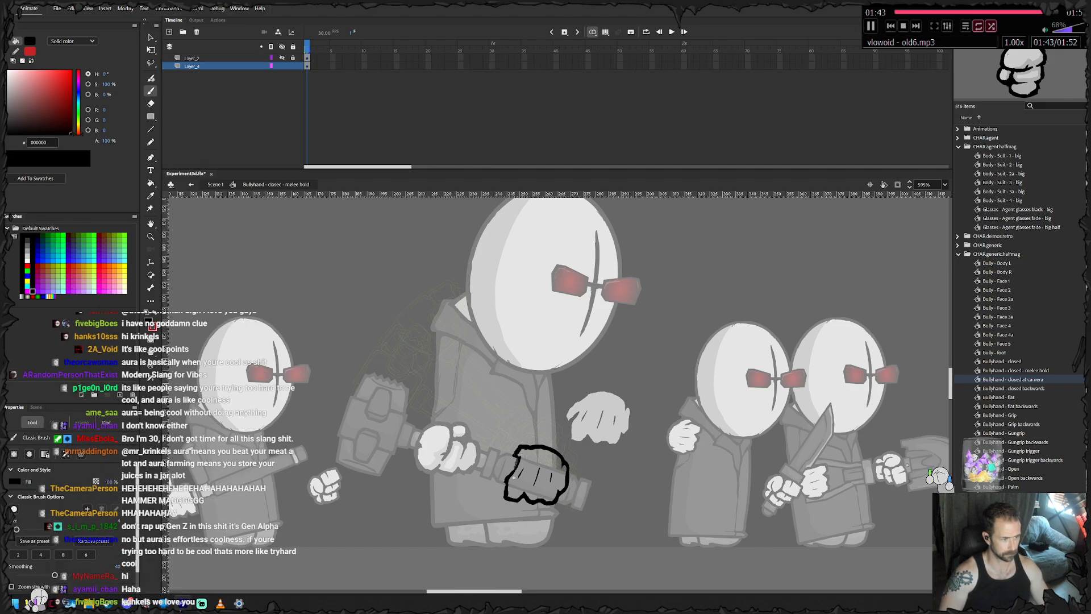
key(e)
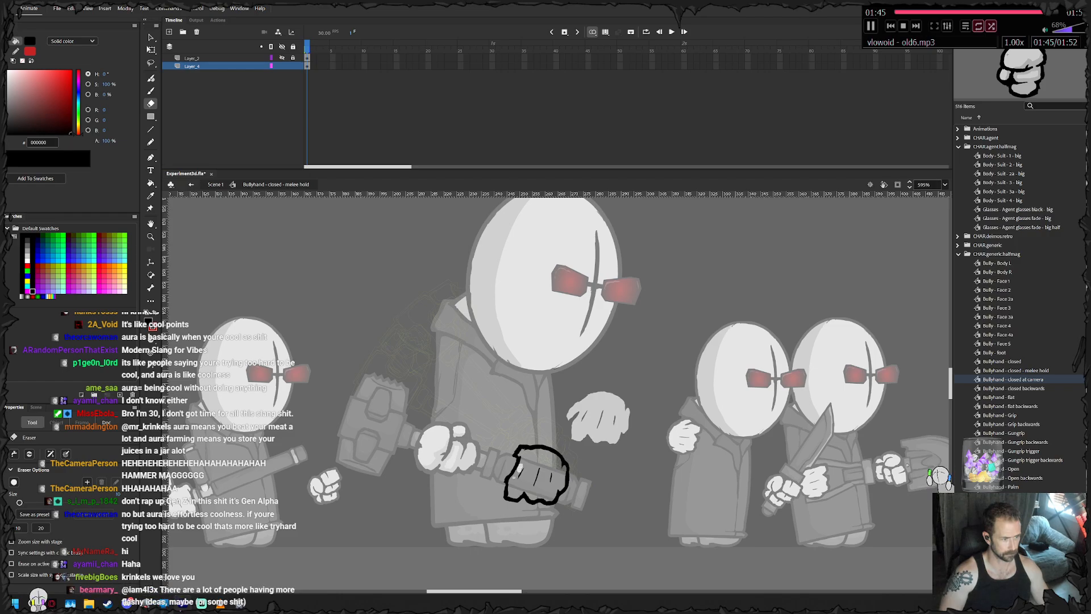
key(b)
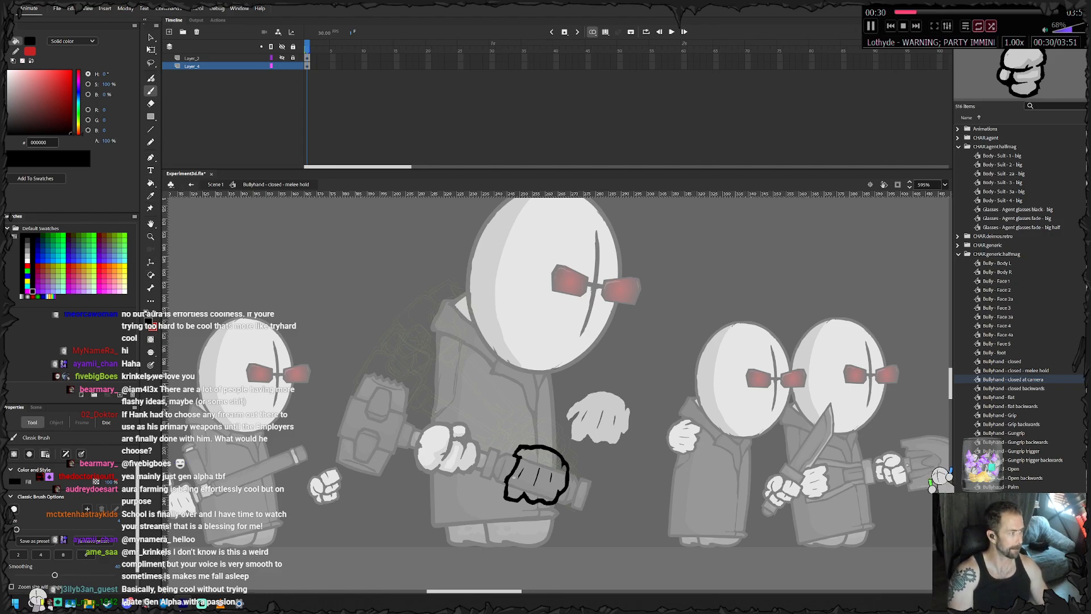
- Fill the redrawn hand outline with light grey CCCCCC using the Paint Bucket
click(152, 326)
click(186, 380)
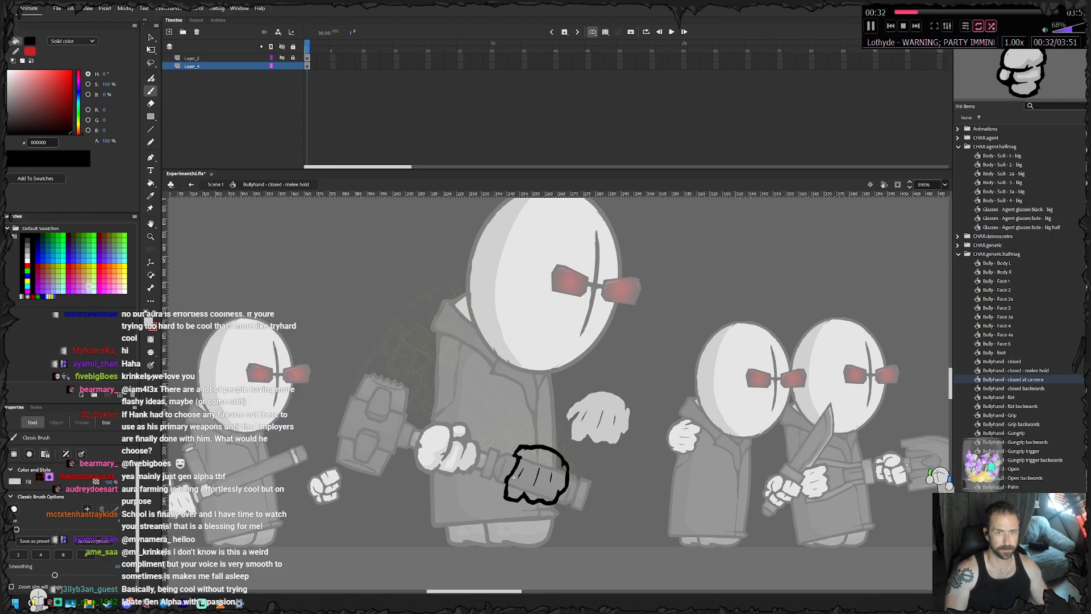
key(k)
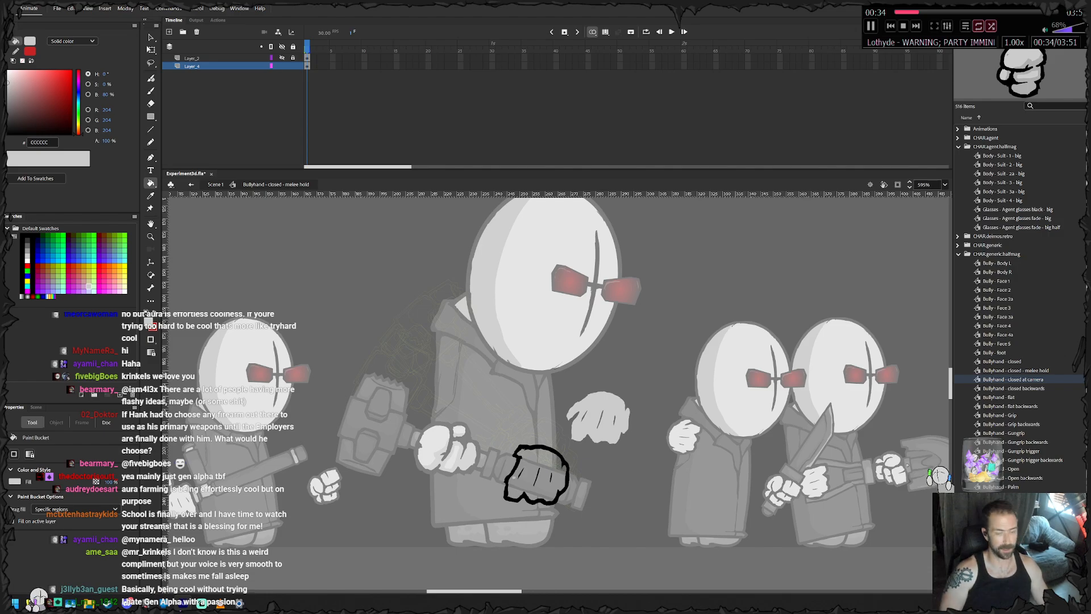
click(514, 477)
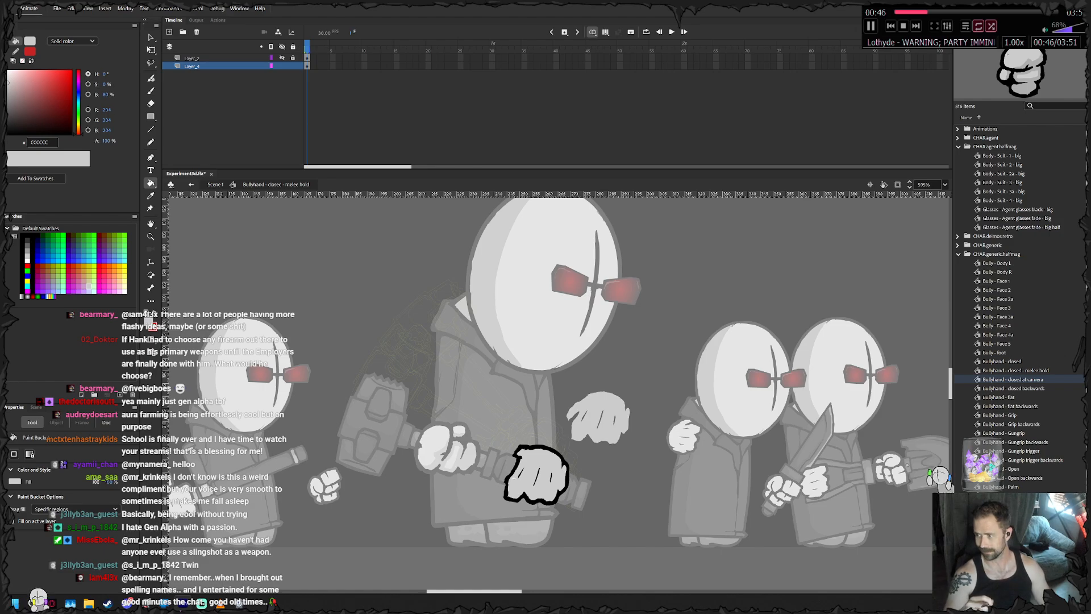
- Unlock the symbol's layers, delete the spare grey fill beside the redrawn hand, and return to Scene 1
click(293, 66)
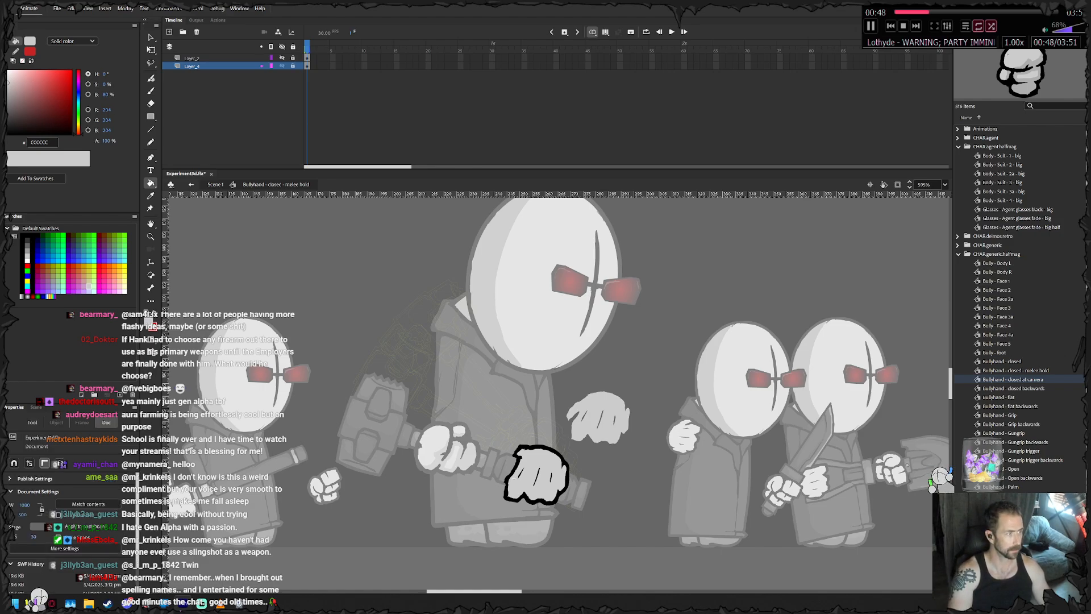
click(282, 58)
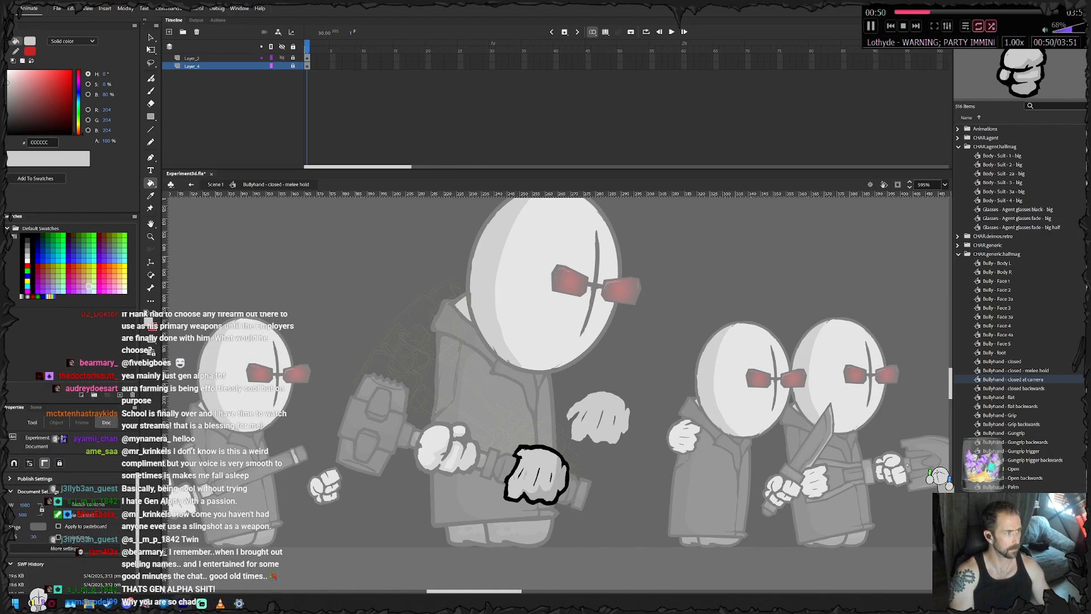
key(v)
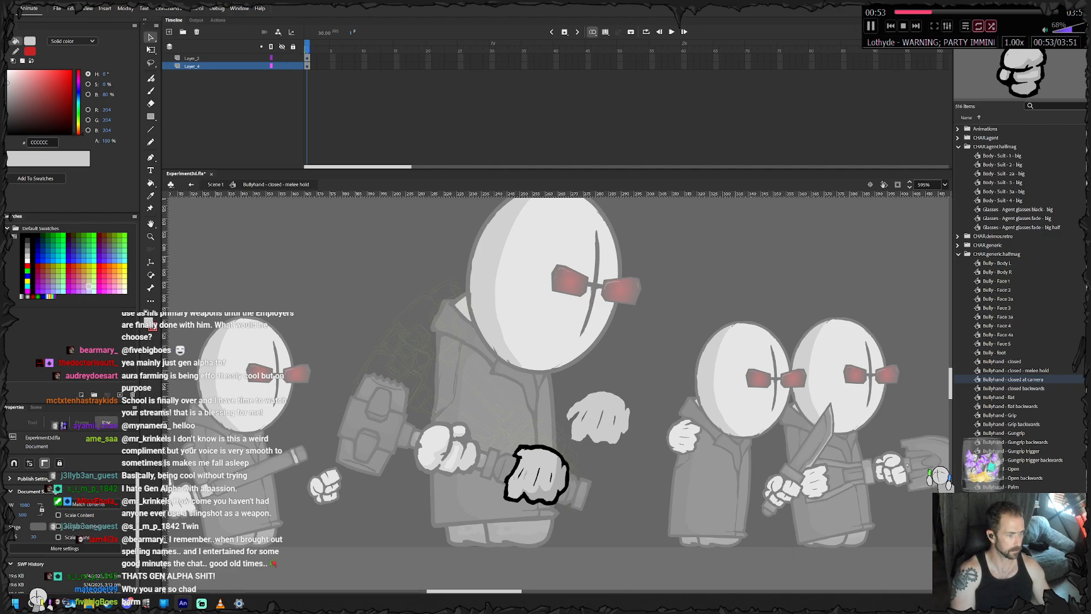
click(599, 419)
key(Delete)
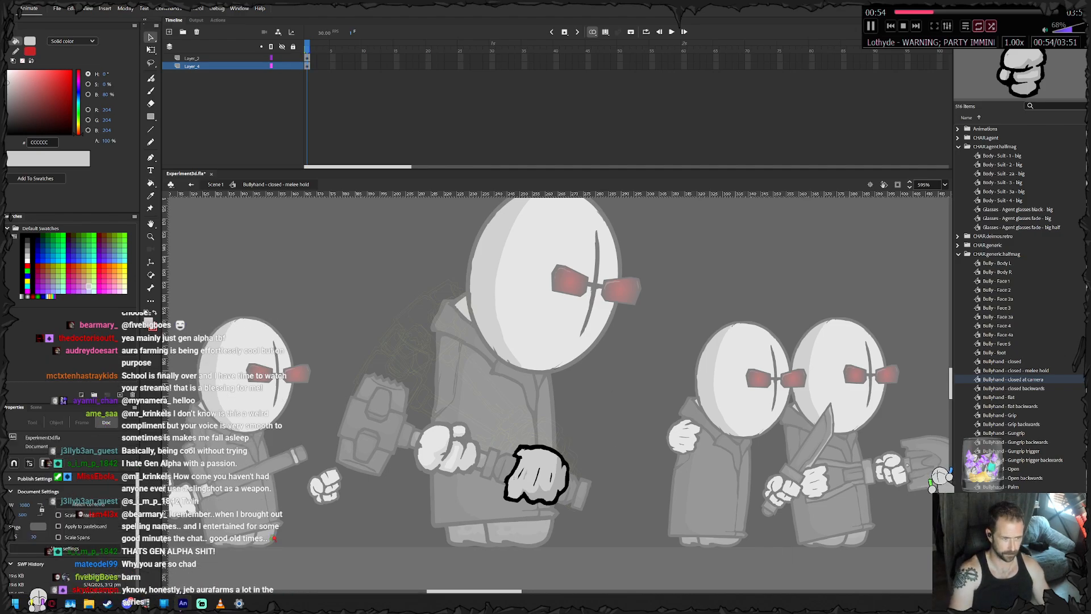
click(215, 184)
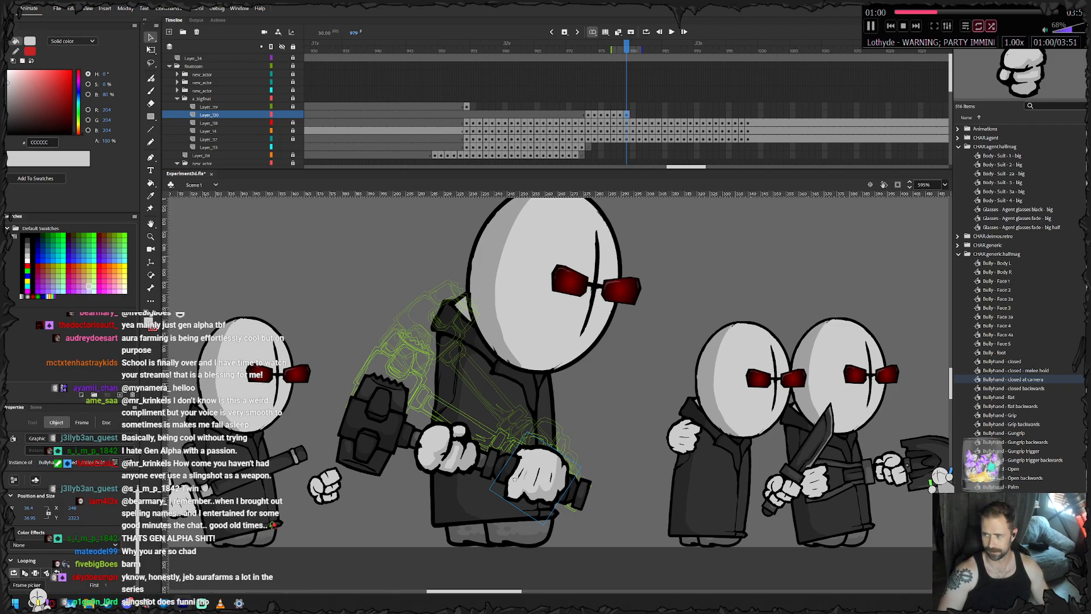
- Select the hammer with both hands, and at frame 980 rotate them slightly counterclockwise and shift them down
drag(514, 479, 510, 464)
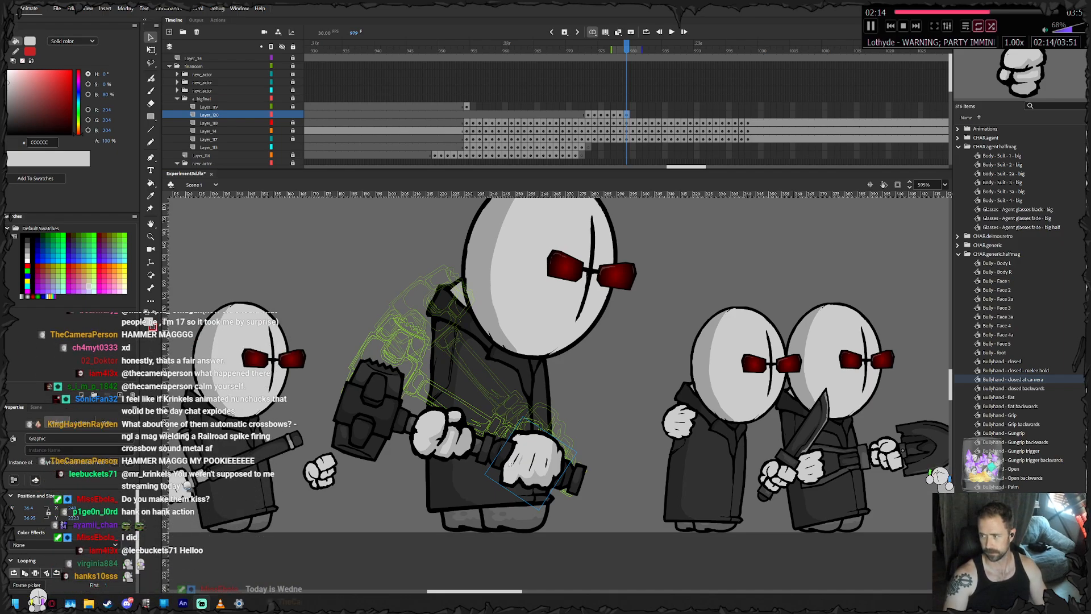
drag(533, 356, 613, 351)
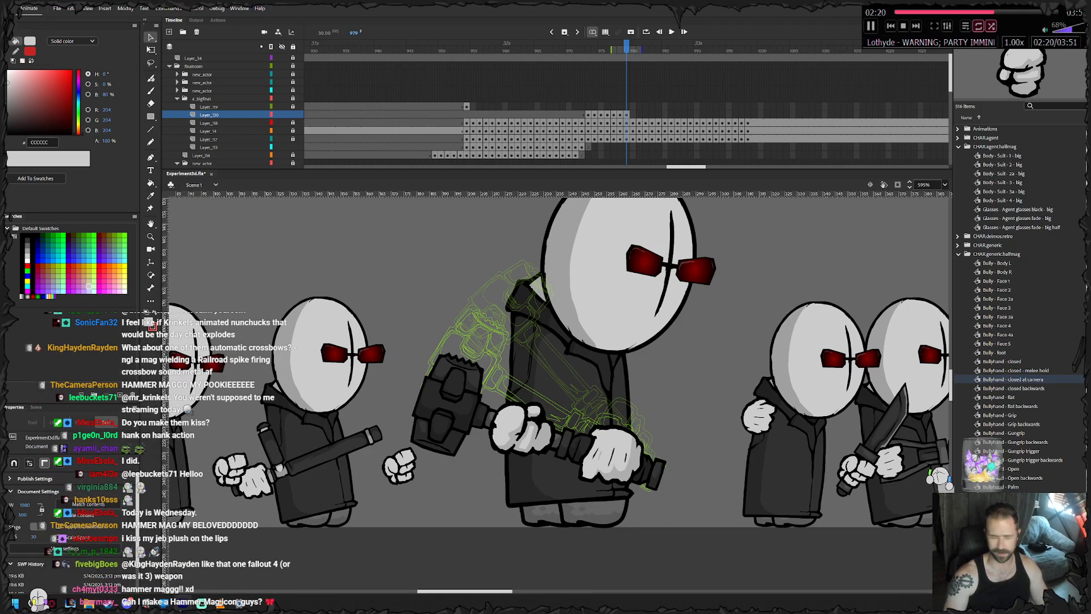
drag(510, 343, 667, 497)
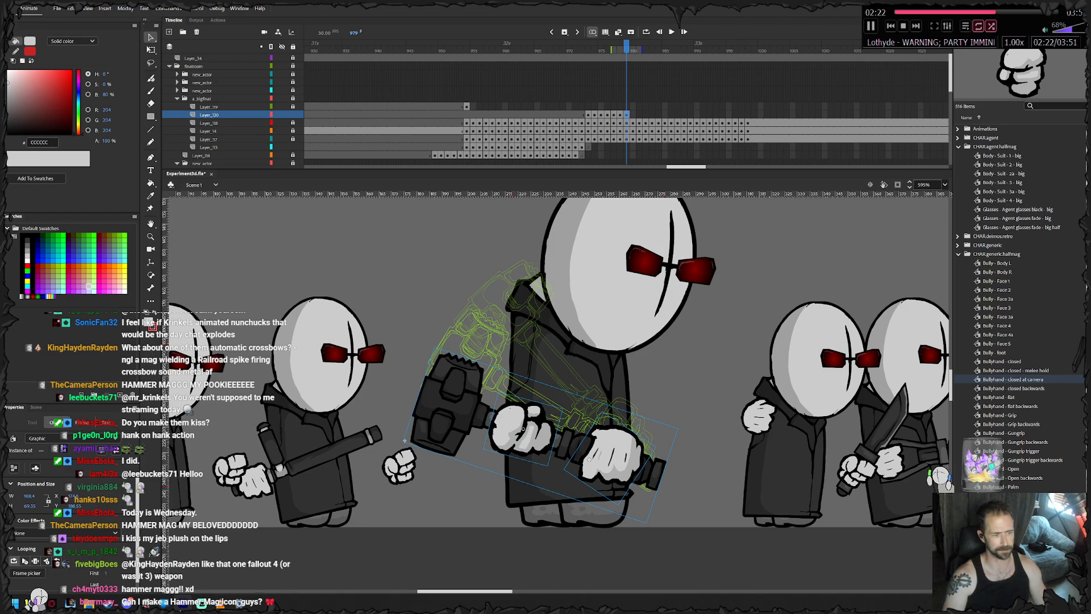
key(.)
key(q)
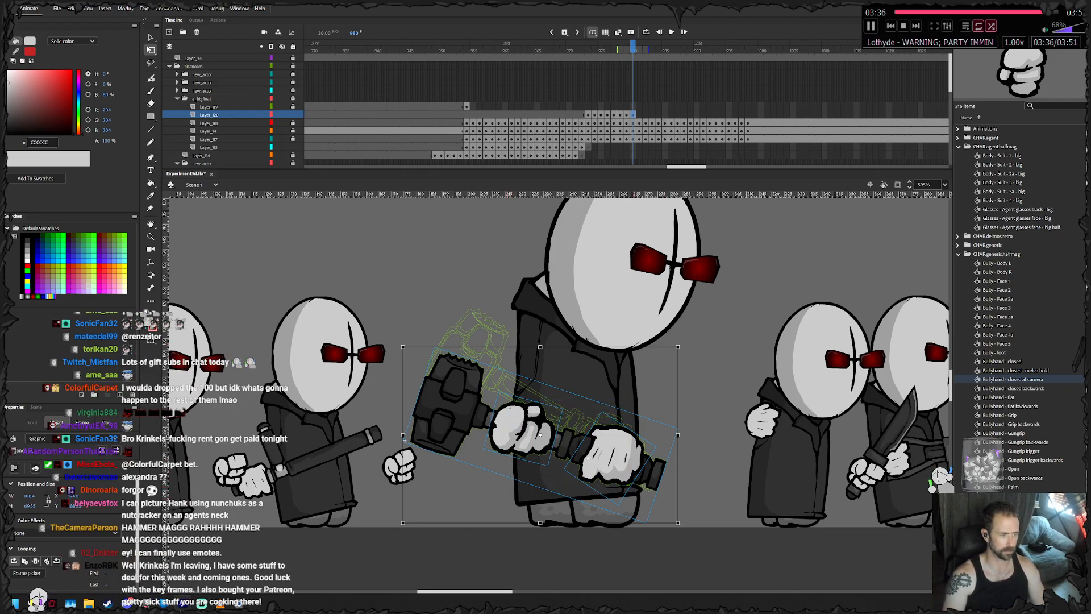
drag(681, 343, 677, 337)
drag(520, 429, 515, 440)
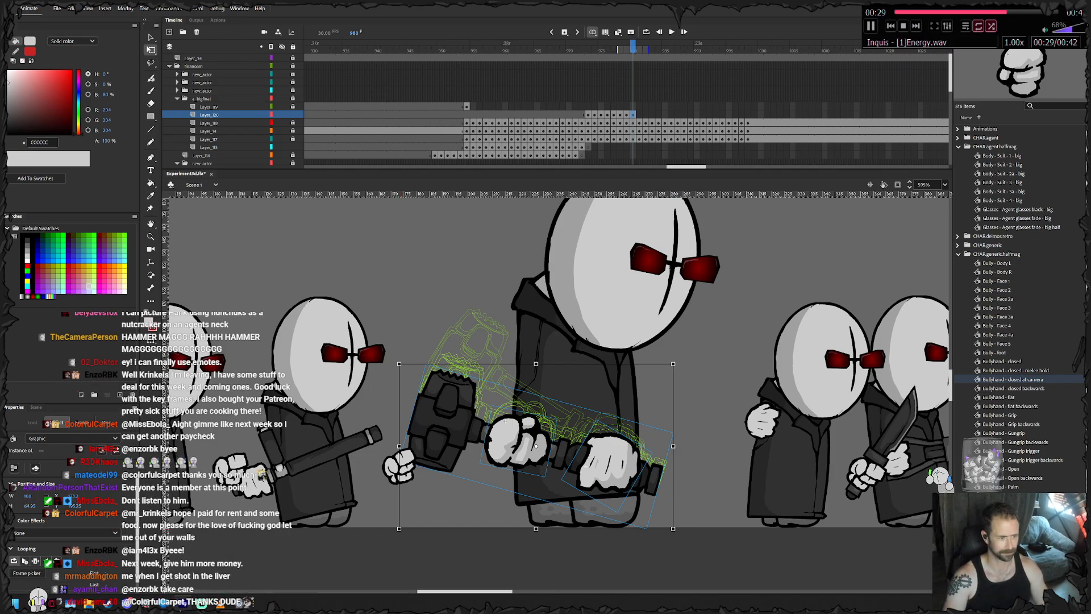
- Keyframe the hammer and both hands at frames 981 and 982, rotating them a little further and lowering them slightly
key(period)
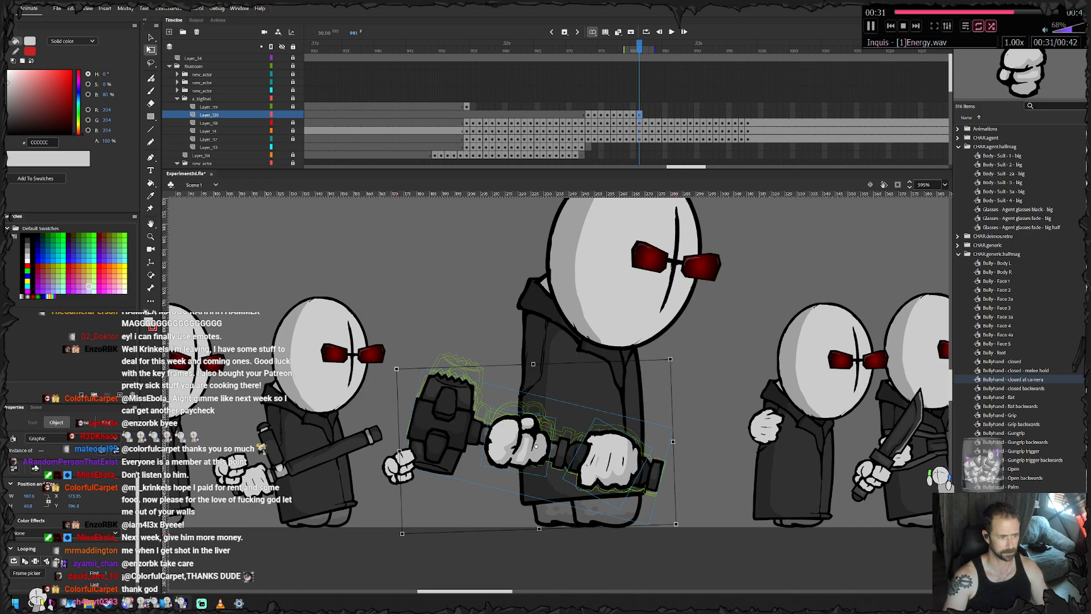
key(period)
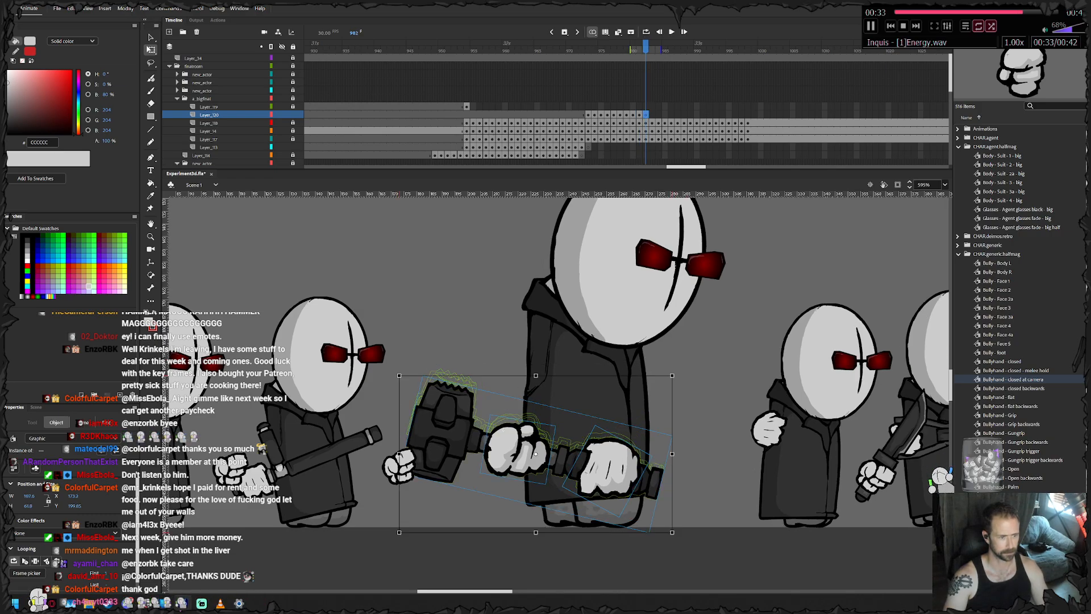
drag(398, 374, 393, 380)
key(Down)
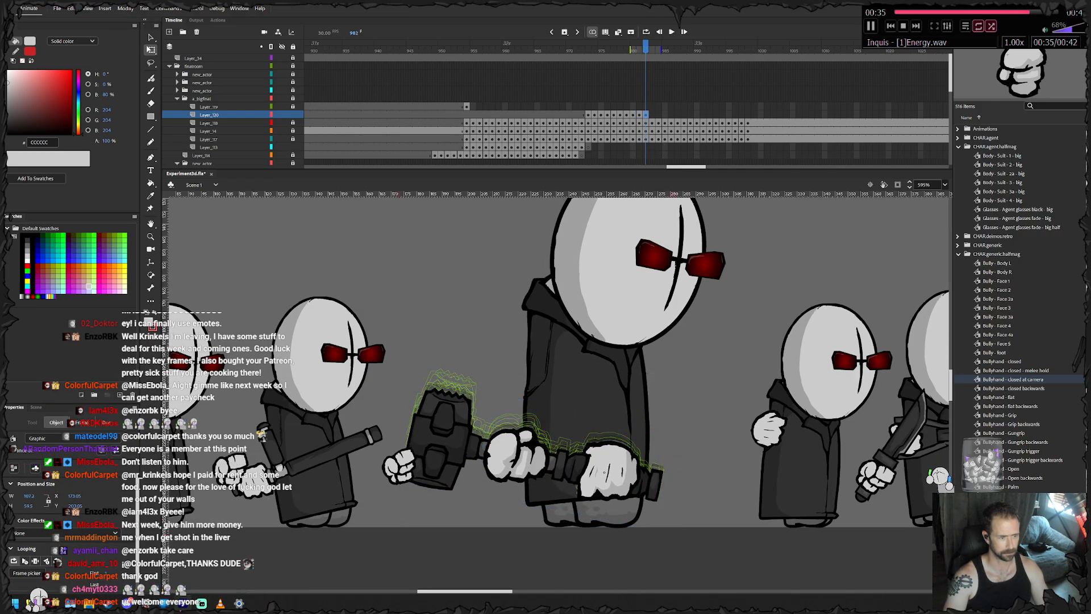
- Keyframe the hammer and both hands through frames 983 to 988, levelling the handle and moving them up and across with the big agent's body
key(period)
key(period)
key(period)
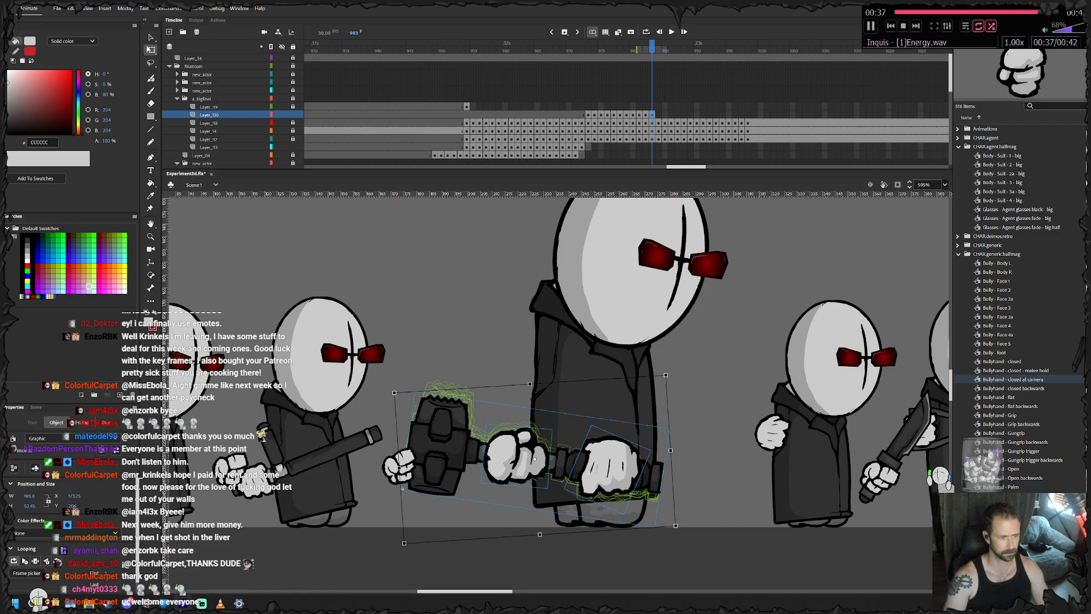
key(period)
key(period)
key(period)
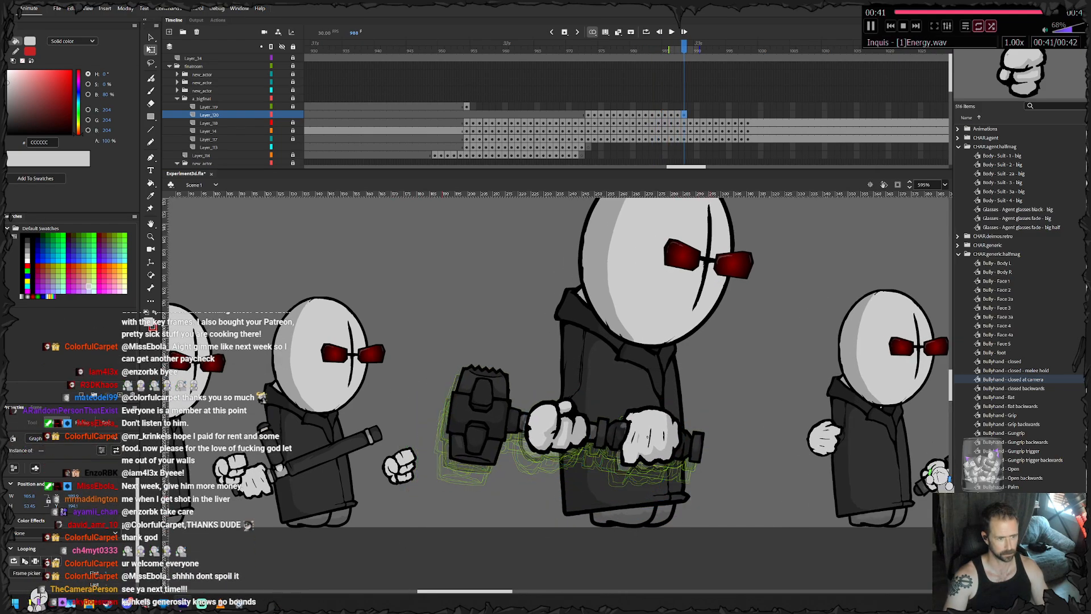
- Keyframe the hammer and both hands through frames 989 to 997, moving them across with the big agent's body and lowering them towards the end
key(period)
key(period)
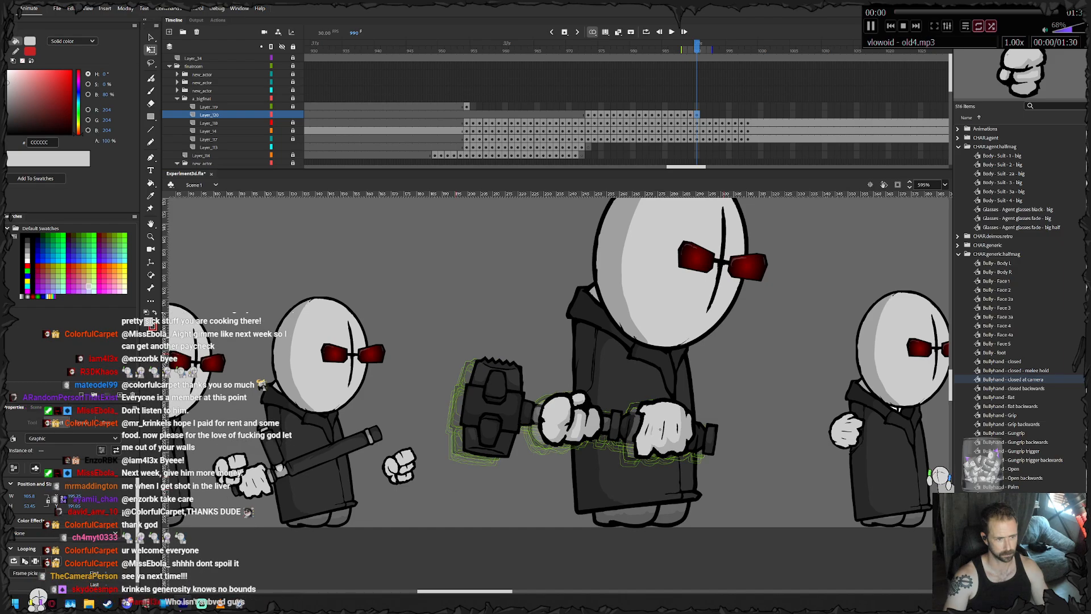
key(period)
key(period)
key(period)
key(period)
key(period)
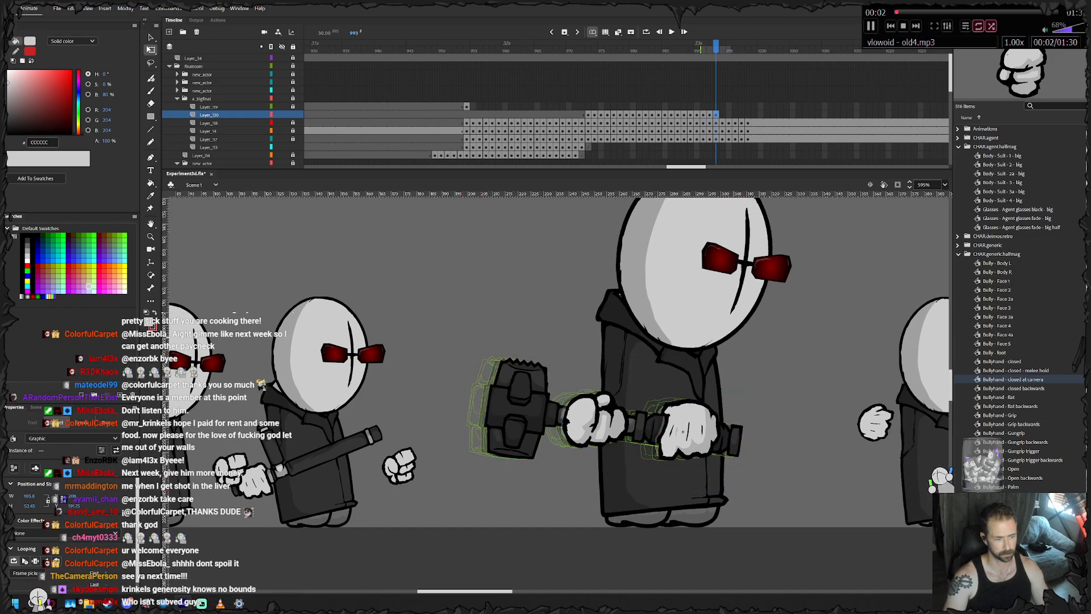
key(period)
key(period)
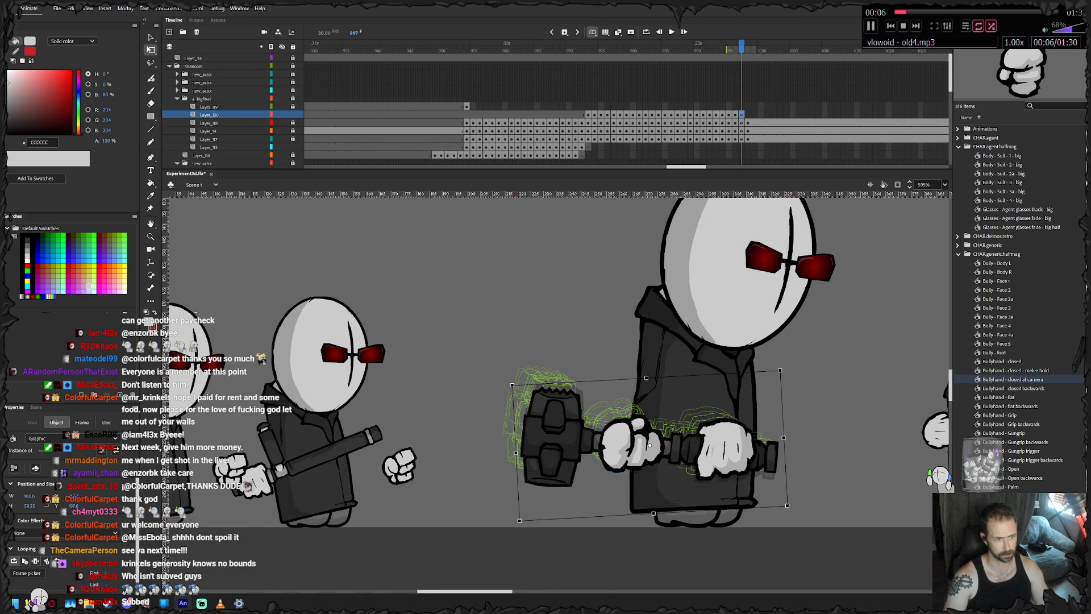
- Keyframe the hammer and both hands at frame 998, rotating them slightly to level the handle and shifting them down
key(period)
click(792, 524)
drag(792, 524, 324, 372)
drag(514, 380, 511, 386)
drag(719, 447, 728, 454)
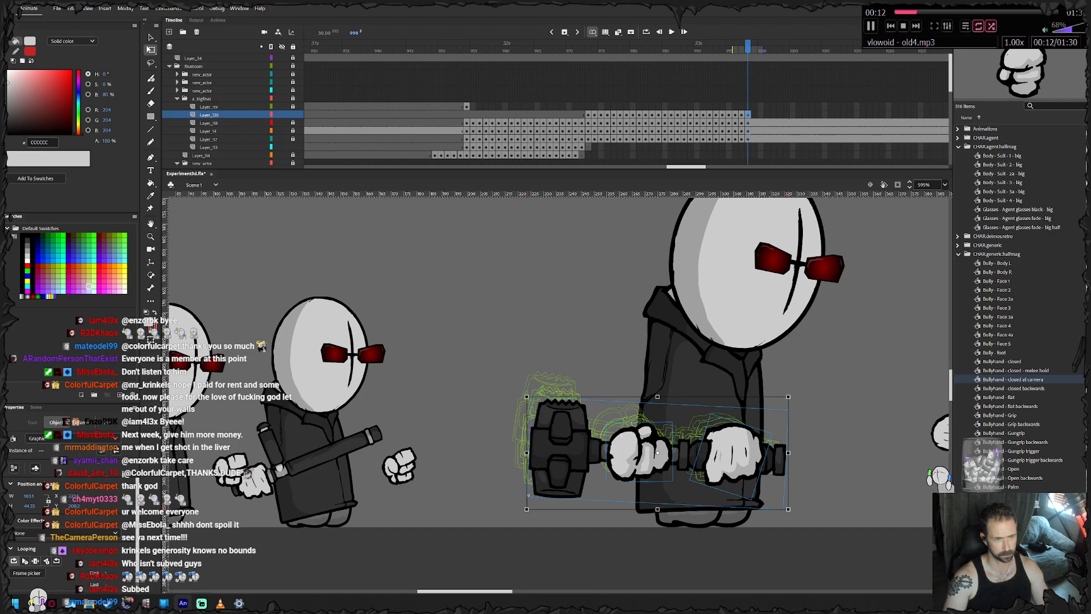
- Extend the hammer-and-hands layer to frame 1050 so its last pose runs as long as the body layers
key(Return)
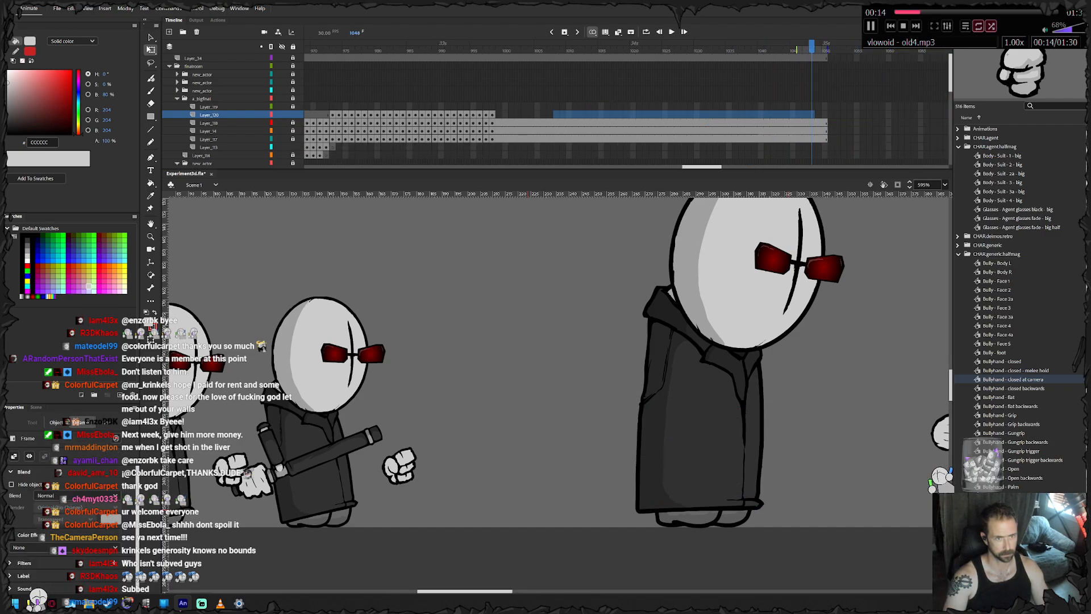
right_click(828, 113)
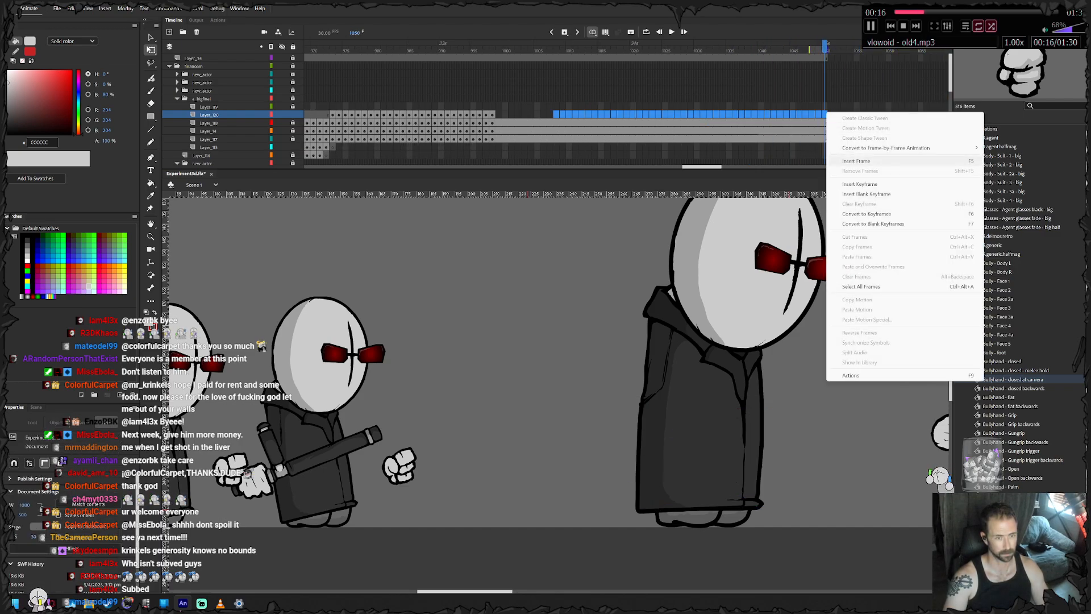
click(852, 163)
drag(805, 107, 486, 114)
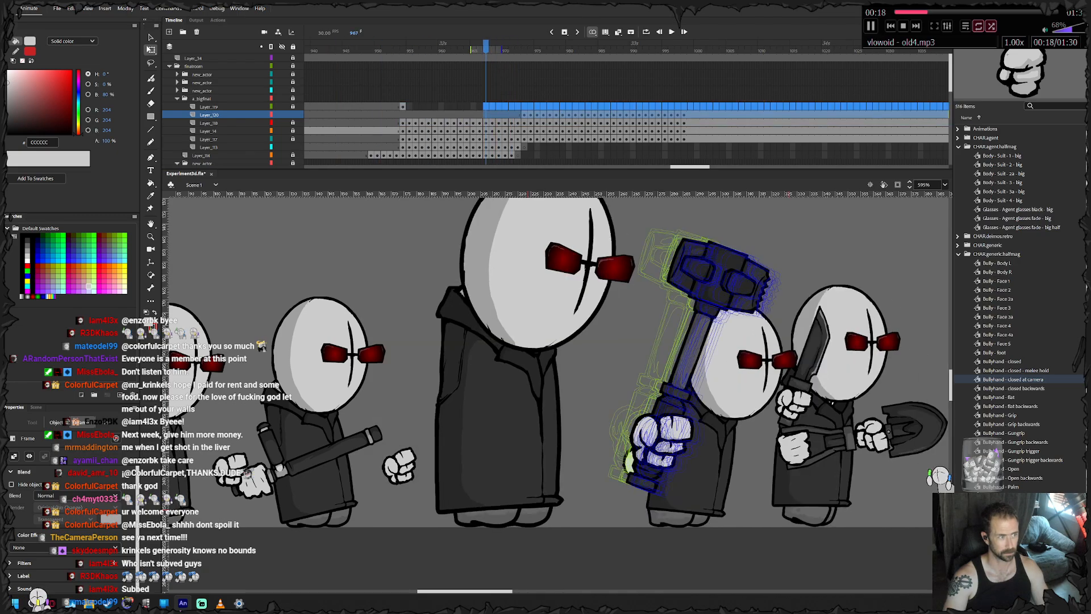
key(Escape)
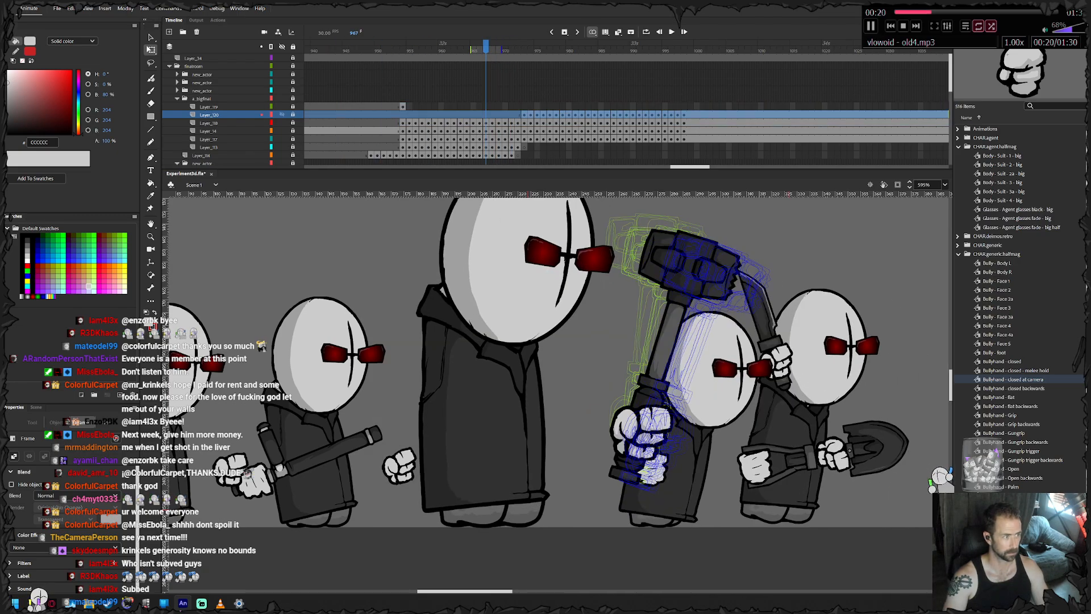
- Review the big agent's free hand and hammer movement from frame 954 to the two-handed grip at frame 979
click(403, 107)
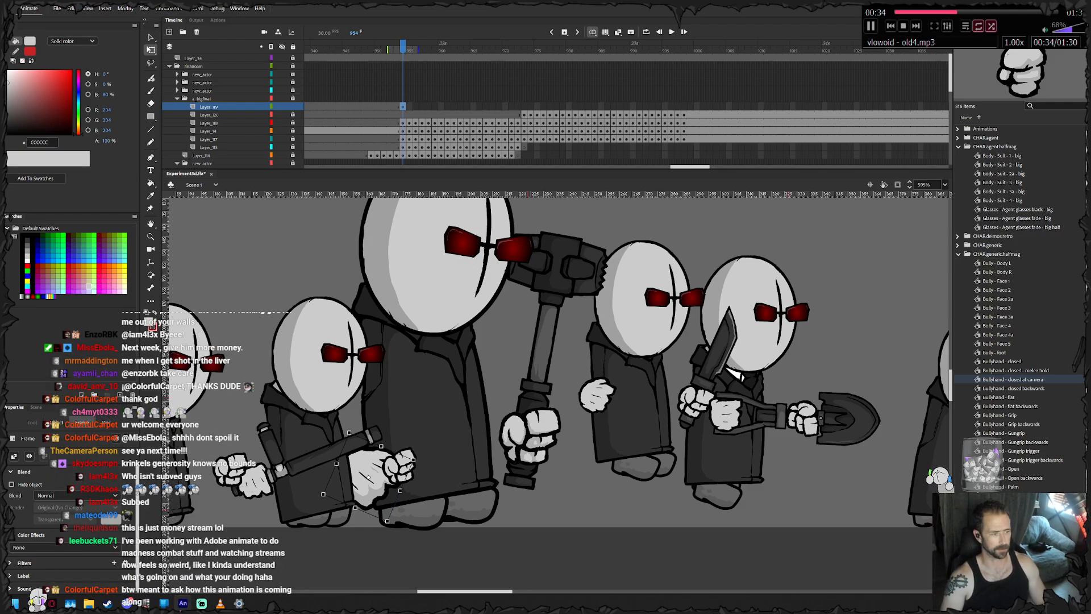
scroll(553, 362, down, 6)
drag(552, 363, 511, 371)
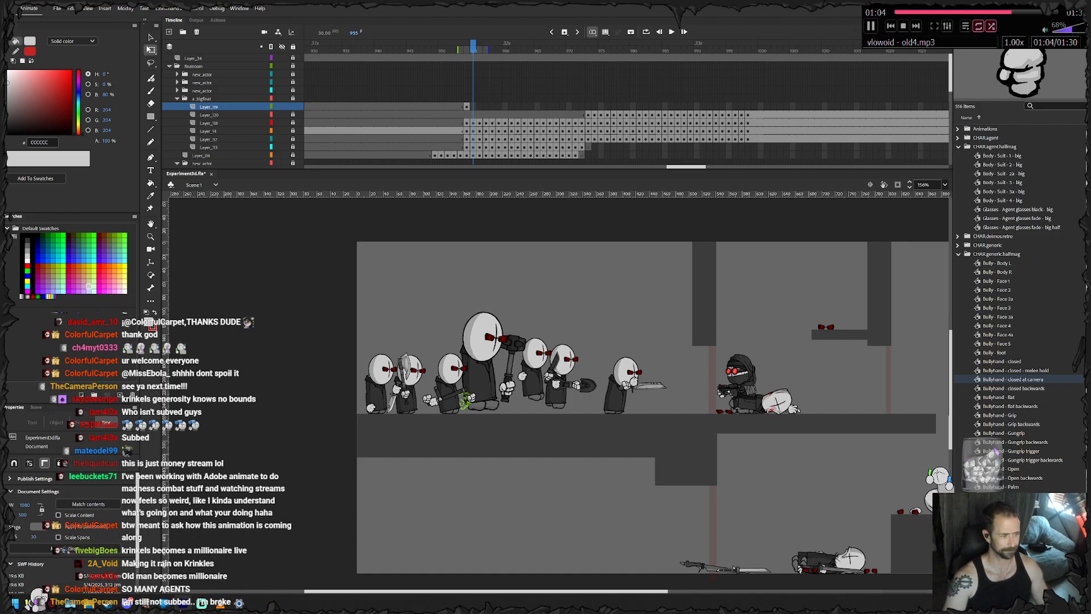
scroll(461, 399, up, 6)
scroll(461, 399, down, 2)
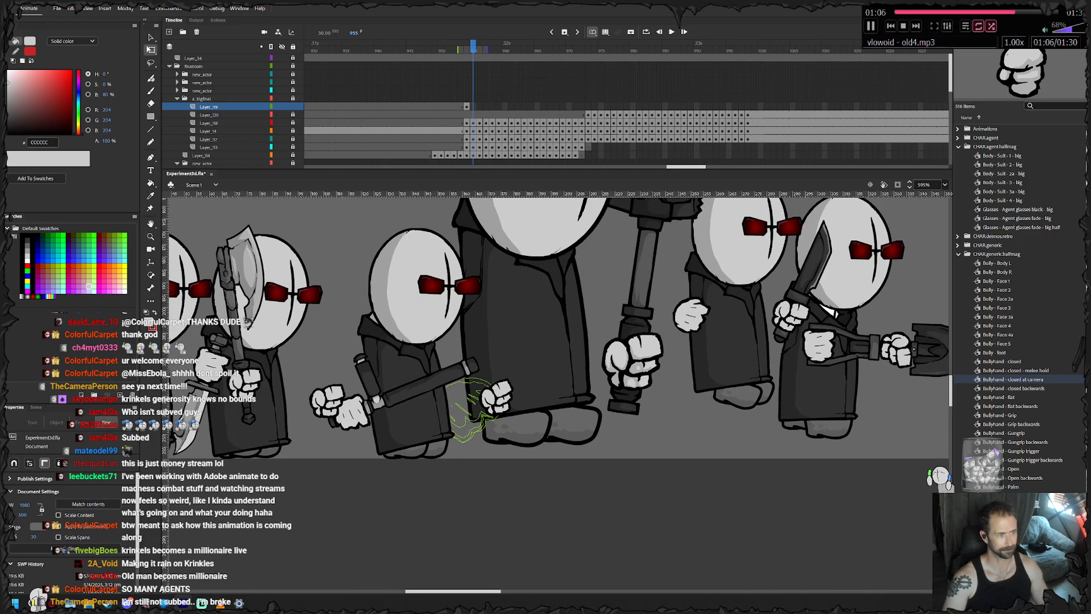
key(Return)
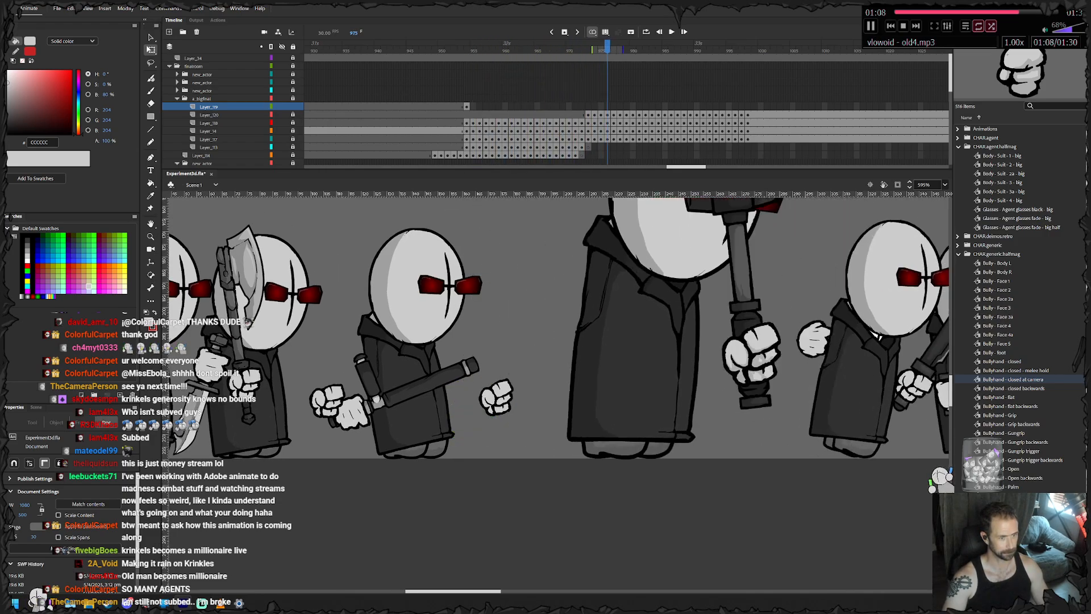
key(period)
key(period)
key(period)
key(period)
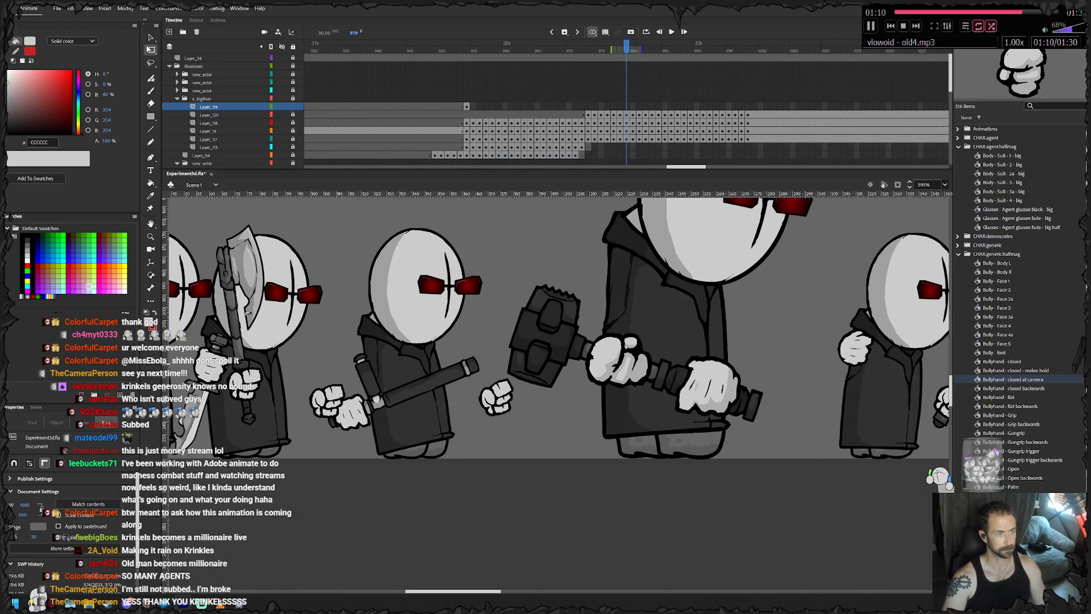
- At frame 979, place a horizontal and a vertical guide crossing on the big agent's hand nearest the hammer head
click(626, 58)
key(F7)
drag(618, 194, 618, 363)
drag(165, 364, 624, 364)
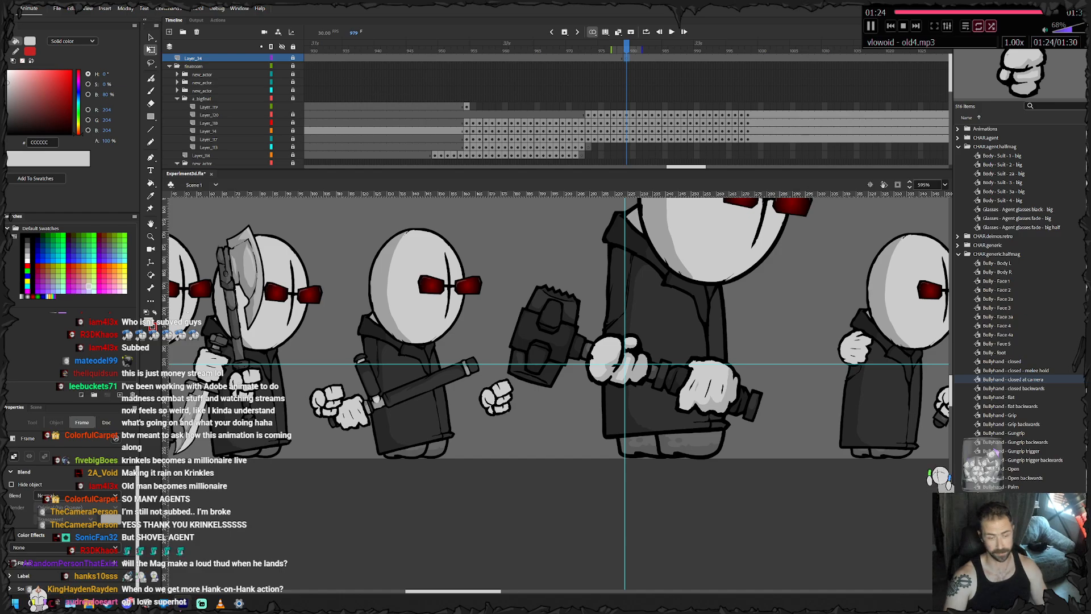
scroll(534, 289, down, 2)
drag(534, 288, 201, 326)
drag(569, 341, 251, 387)
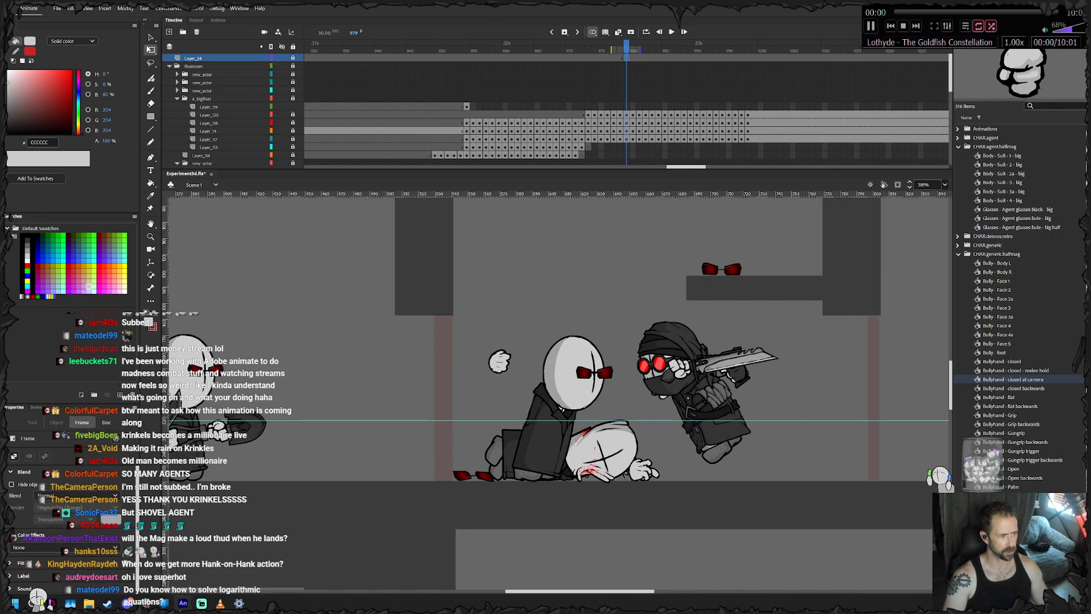
drag(397, 364, 684, 356)
drag(443, 364, 669, 355)
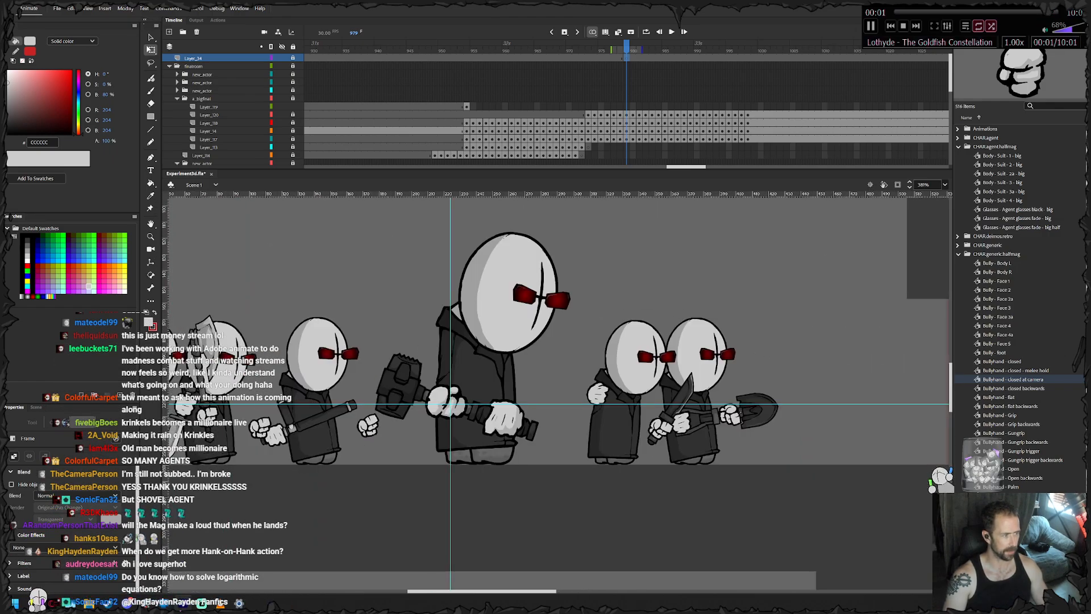
drag(511, 364, 444, 369)
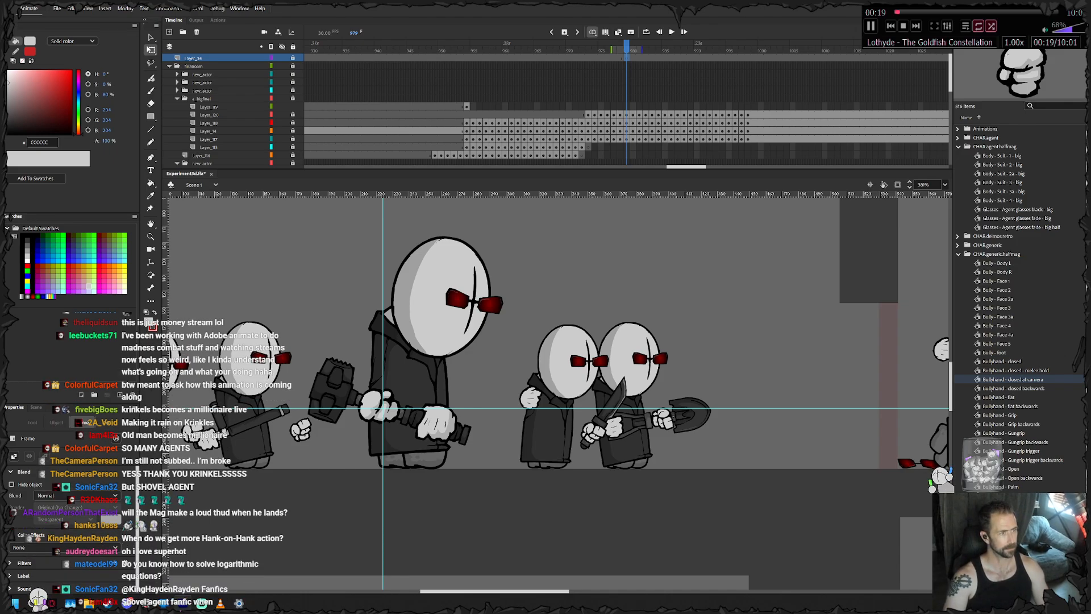
- Starting from frame 954, keyframe the big agent's free hand through frame 957, rotating it slightly counterclockwise and raising it
click(466, 107)
scroll(279, 437, up, 5)
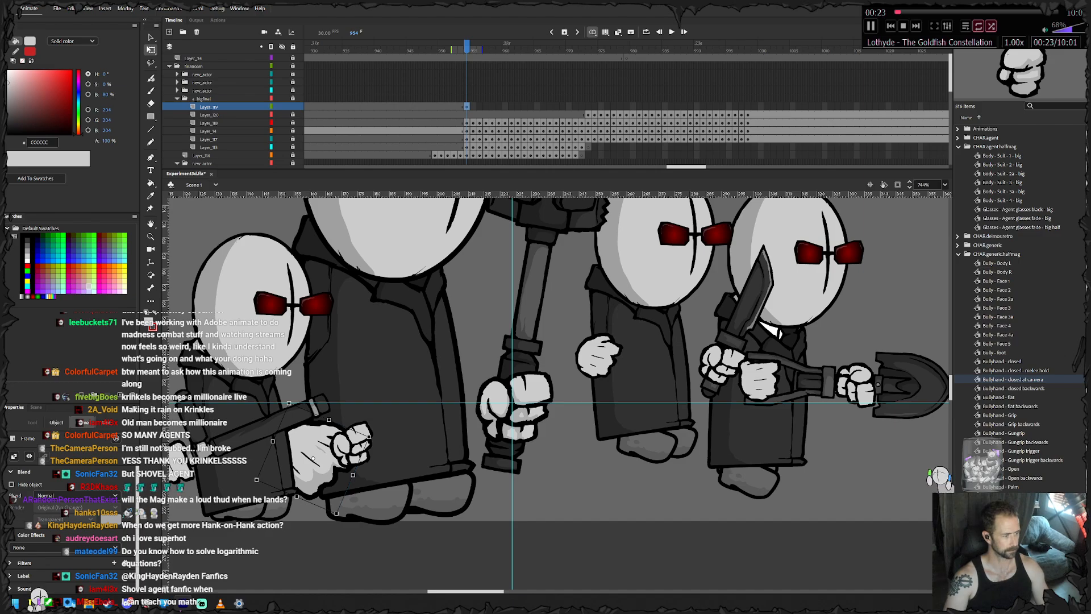
drag(371, 438, 371, 433)
drag(312, 457, 347, 403)
key(F6)
key(F6)
- Keyframe the free hand through frames 958 to 960, rotating it further counterclockwise and raising it beside the big agent's coat
key(F6)
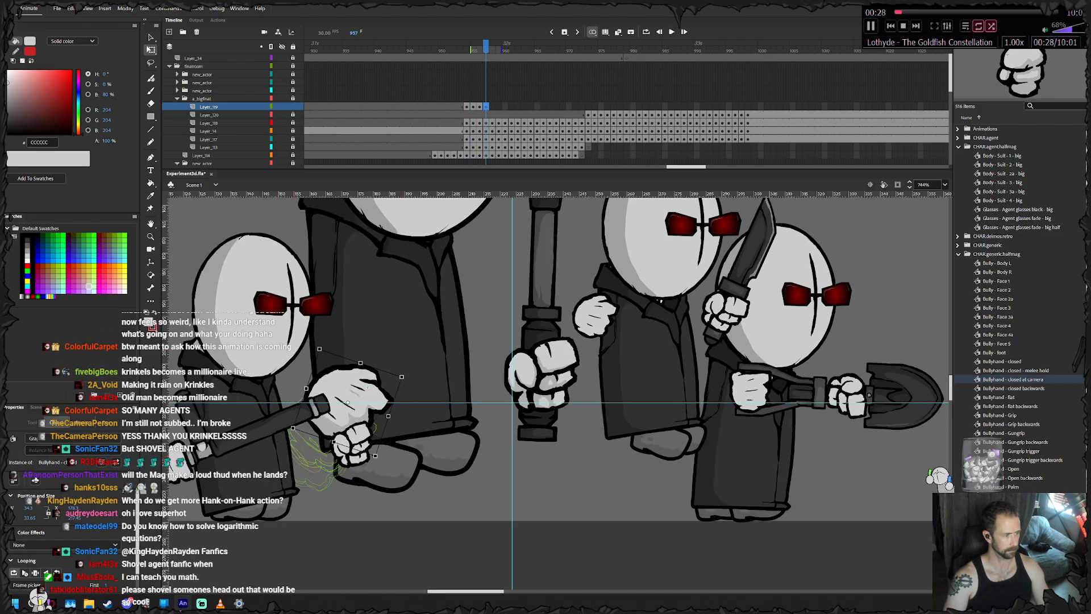
drag(404, 375, 393, 359)
drag(348, 402, 364, 339)
key(F6)
key(F6)
key(F6)
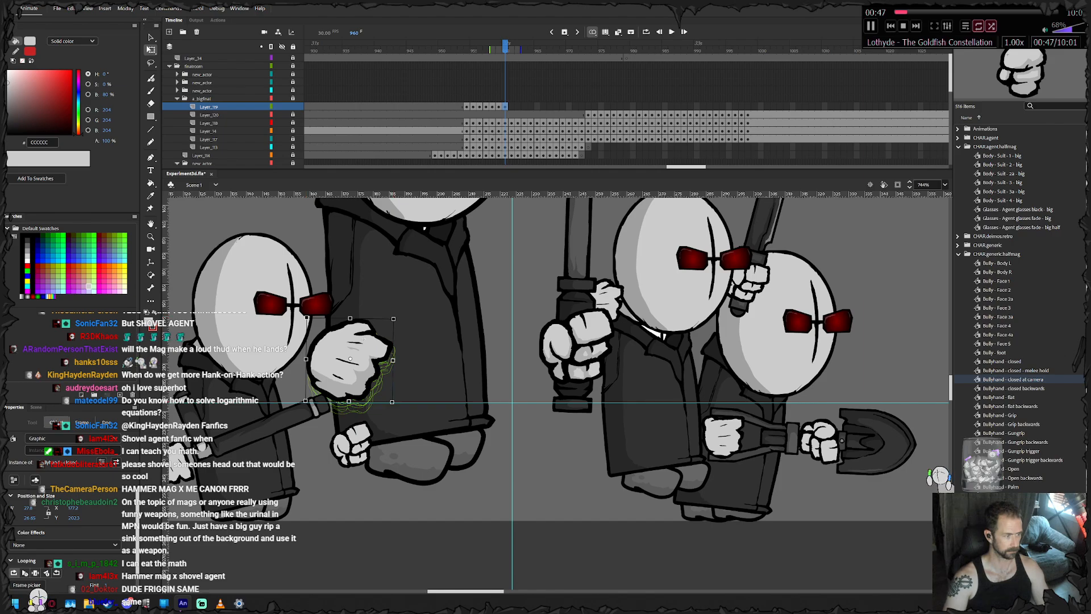
- Keyframe the free hand through frames 961 to 966, moving it across and down with the big agent's body
key(period)
key(period)
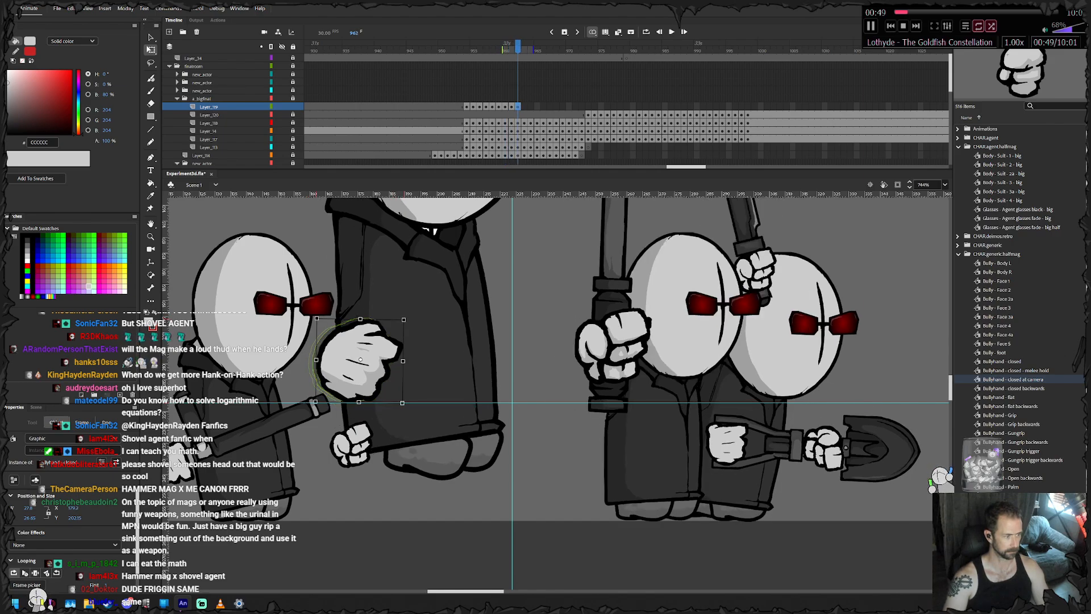
key(period)
key(period)
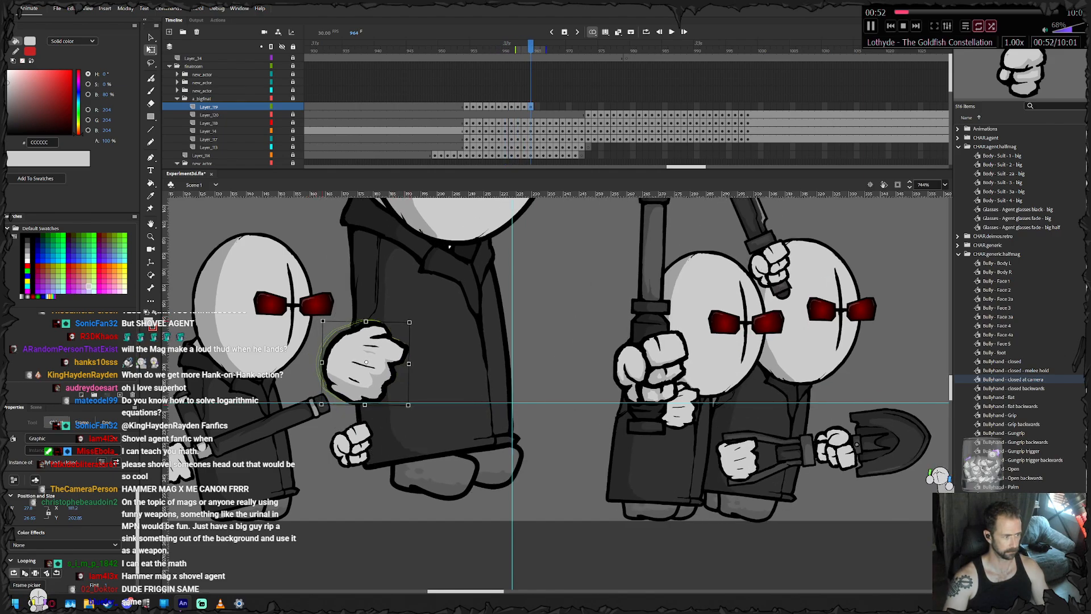
key(period)
key(period)
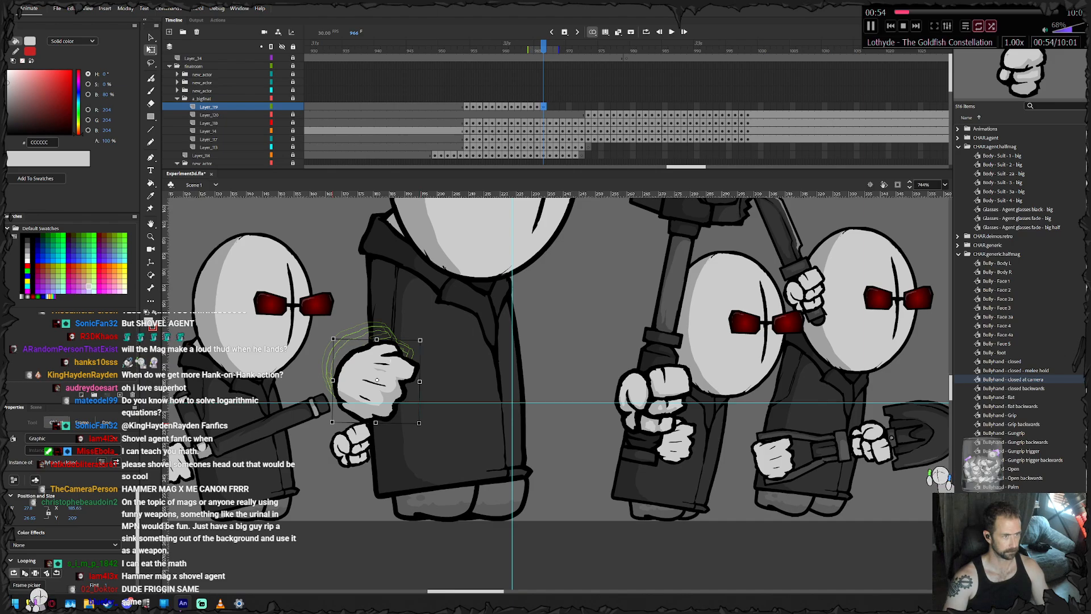
- At frame 966, rotate the free hand counterclockwise, swap it for the Bullyhand - Open symbol, and nudge it into place
drag(332, 336, 323, 350)
right_click(359, 376)
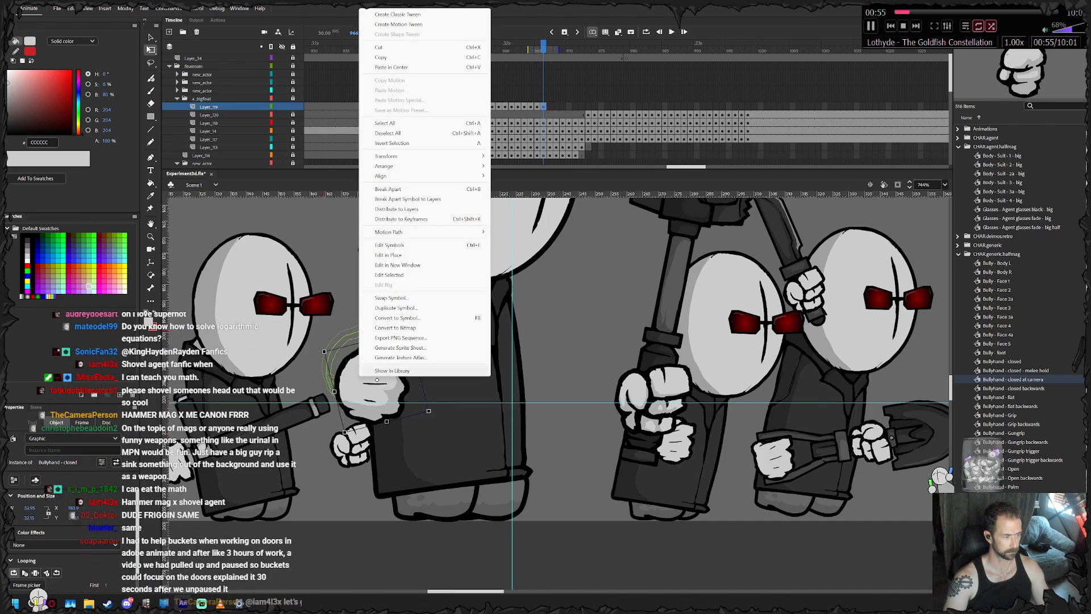
click(391, 298)
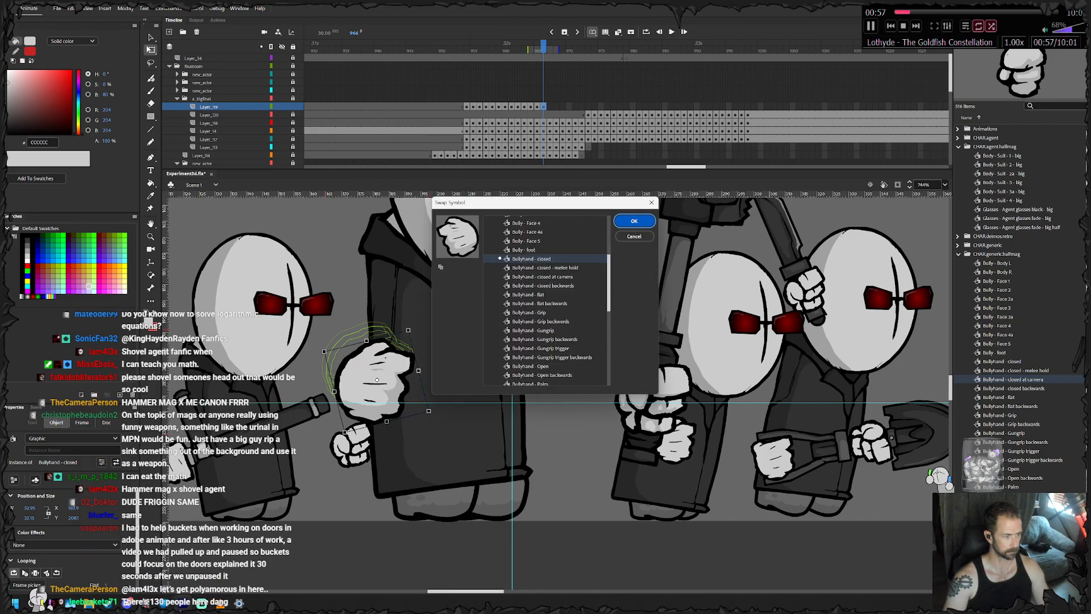
click(530, 366)
click(634, 220)
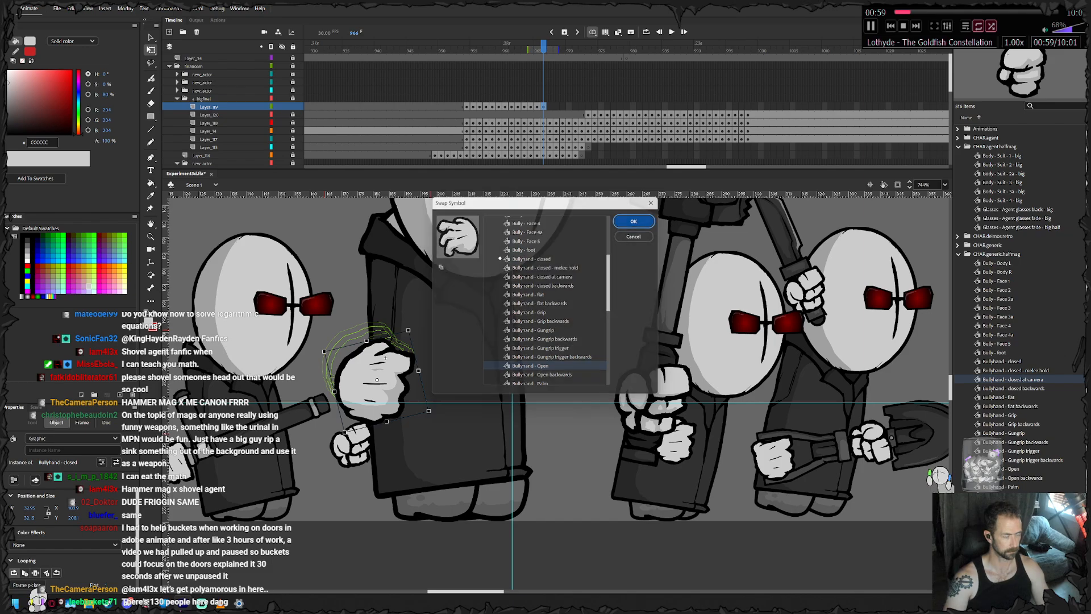
drag(385, 358, 392, 349)
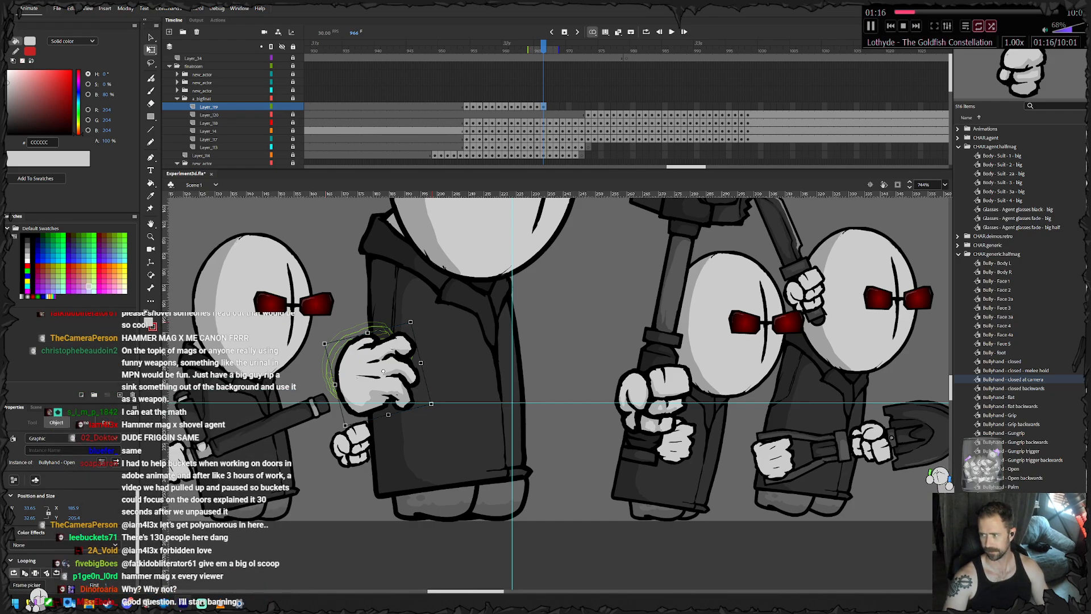
drag(398, 369, 374, 363)
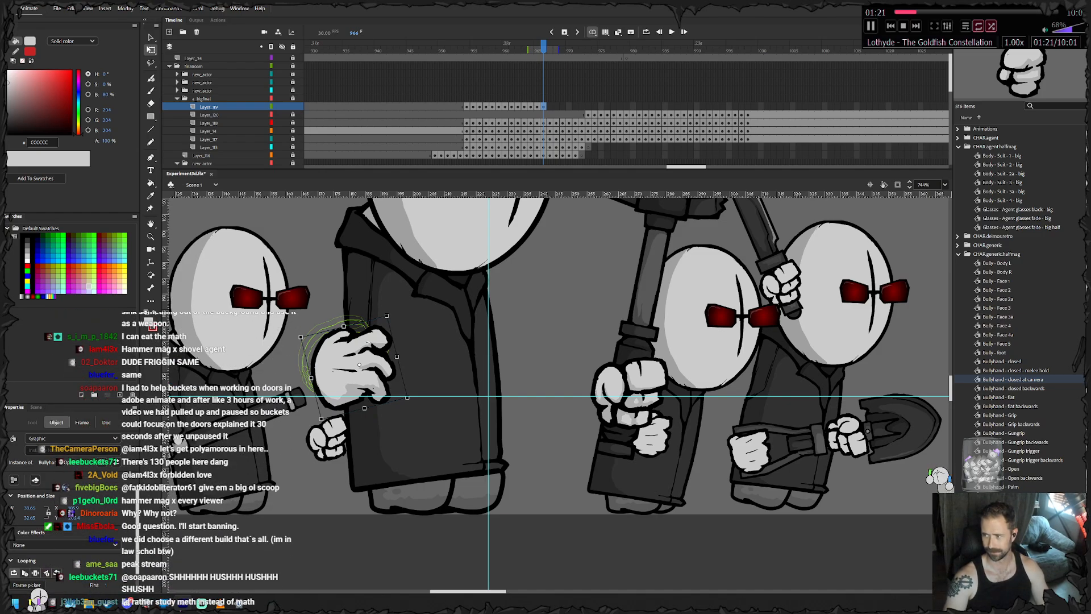
- Keyframe the open hand through frames 967 to 972, carrying it along with the body and rotating it further counterclockwise
key(period)
key(period)
key(period)
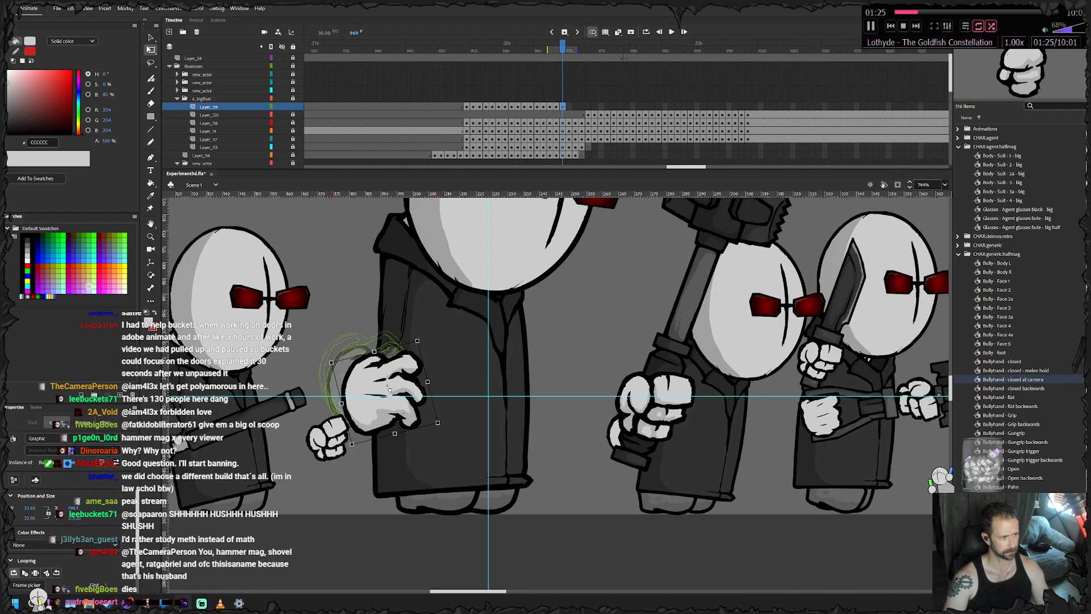
drag(442, 431, 424, 395)
key(F6)
key(F6)
key(F6)
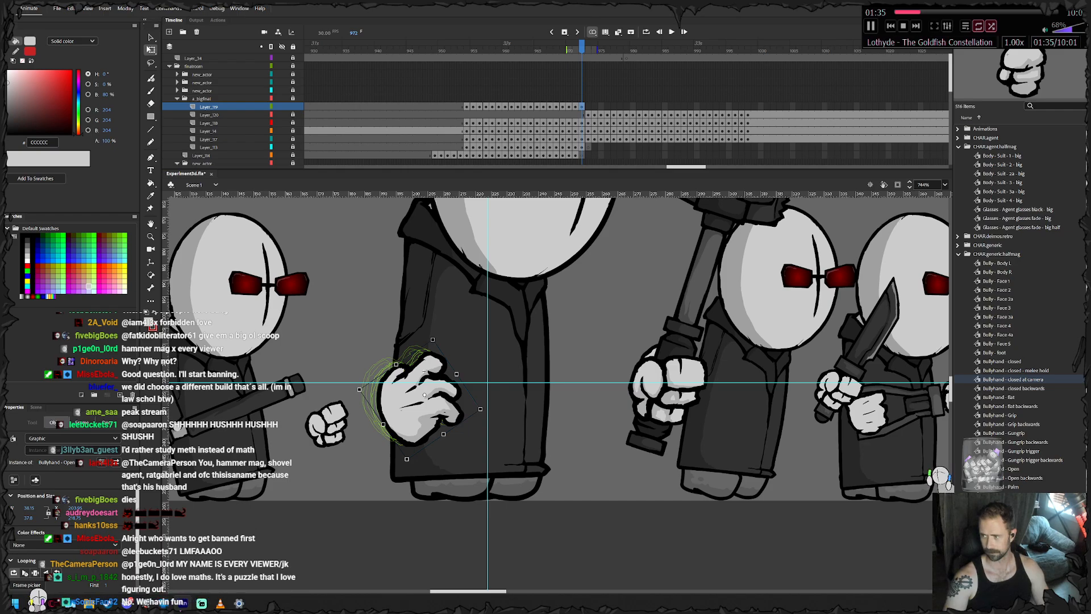
- Keyframe the open hand through frames 973 to 978, moving it towards the guide crossing, and remove it from frame 979
drag(424, 394, 401, 427)
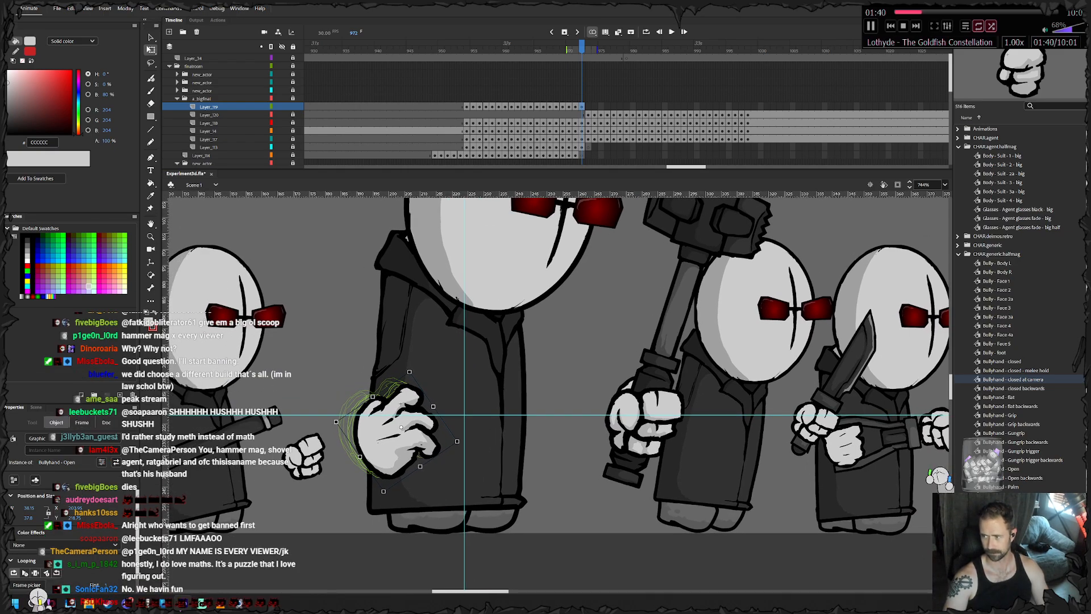
key(F6)
drag(401, 427, 448, 402)
key(F6)
key(F6)
key(F6)
key(F6)
key(F6)
key(F6)
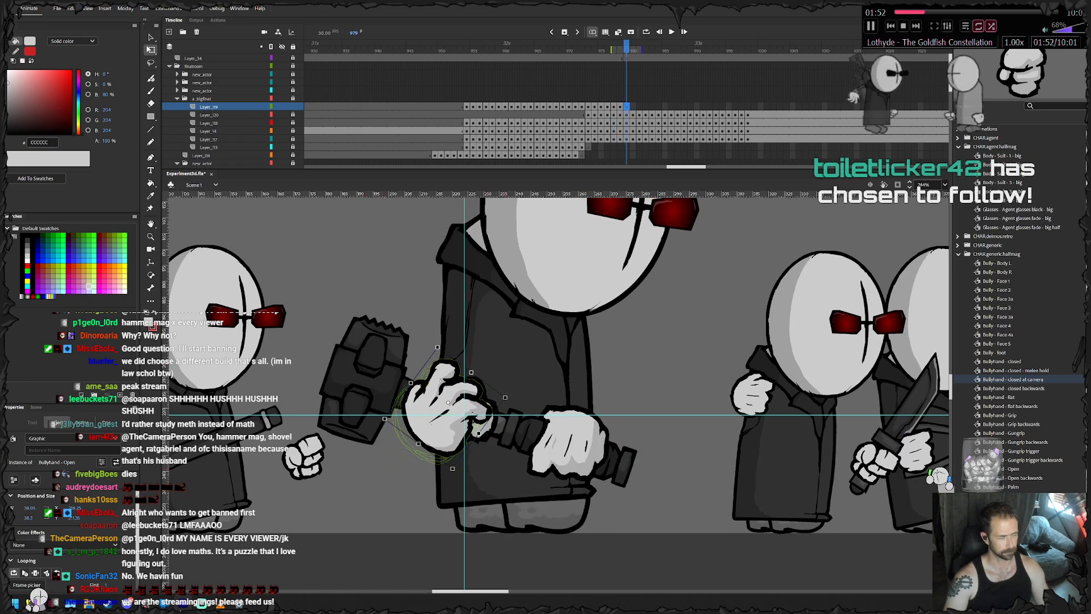
key(Delete)
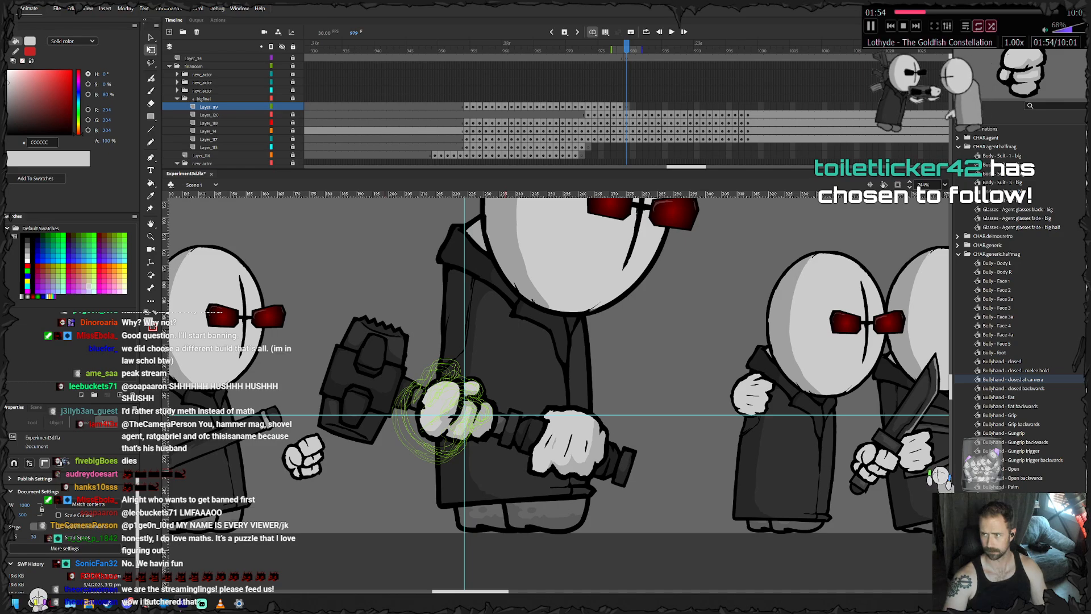
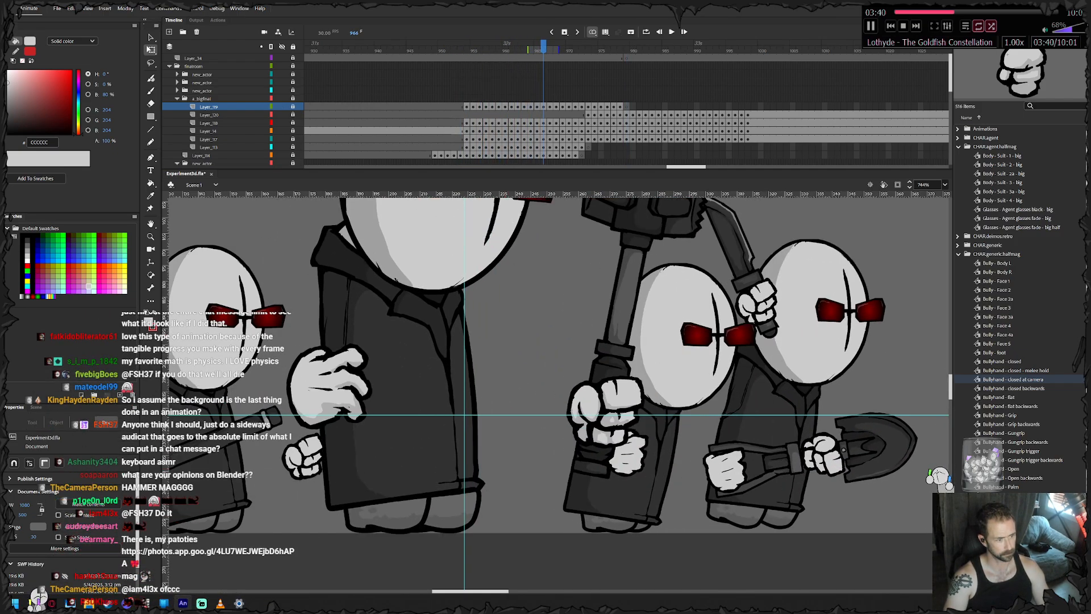
- Review the hammer grip animation up to frame 999 and open the layer group of the small agent beside the big one
key(Return)
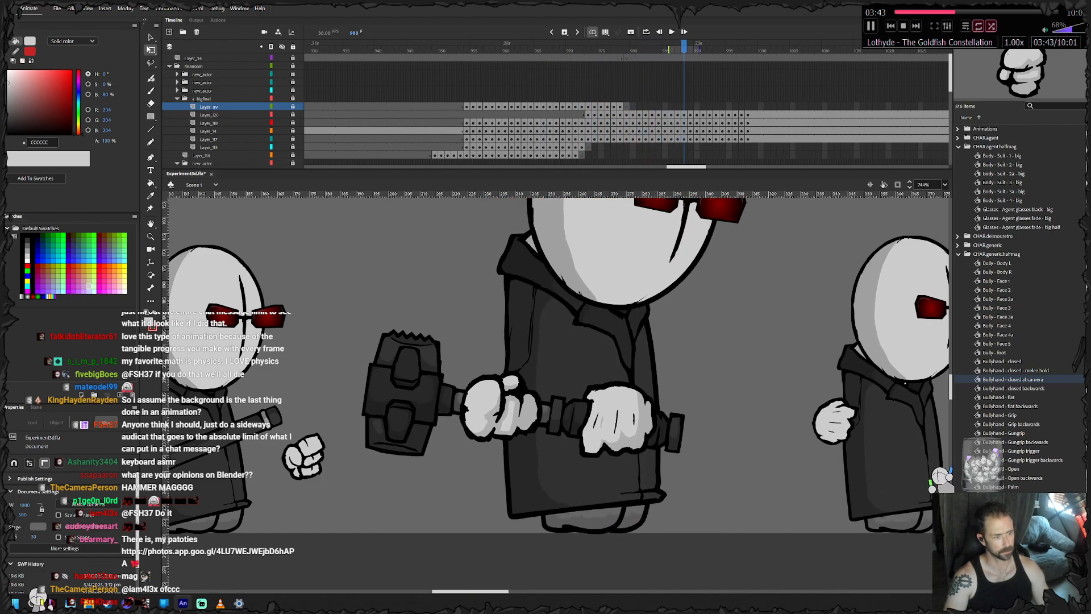
drag(631, 347, 490, 361)
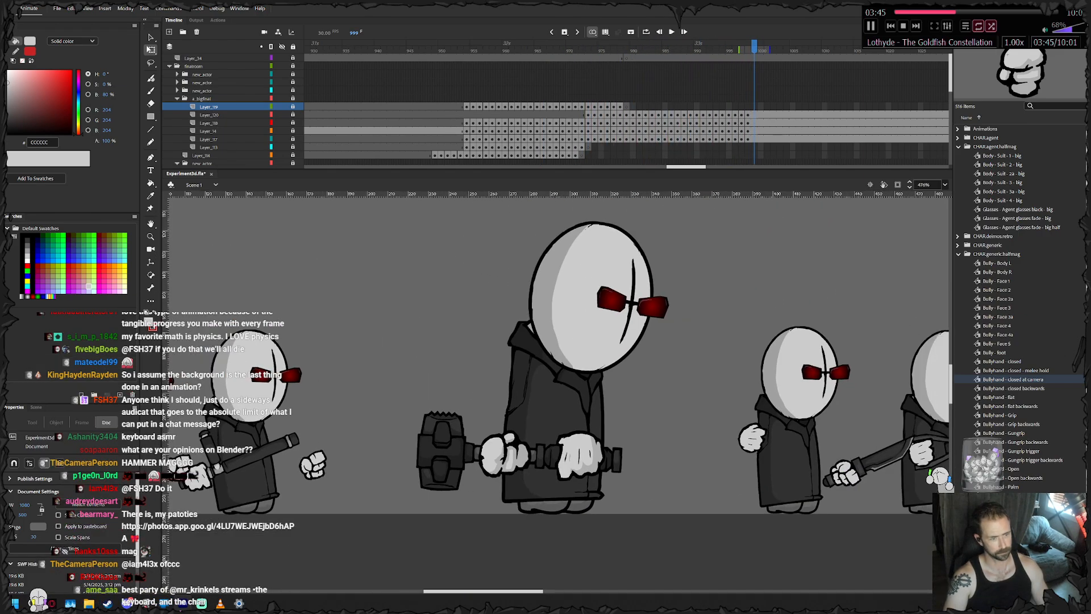
click(177, 99)
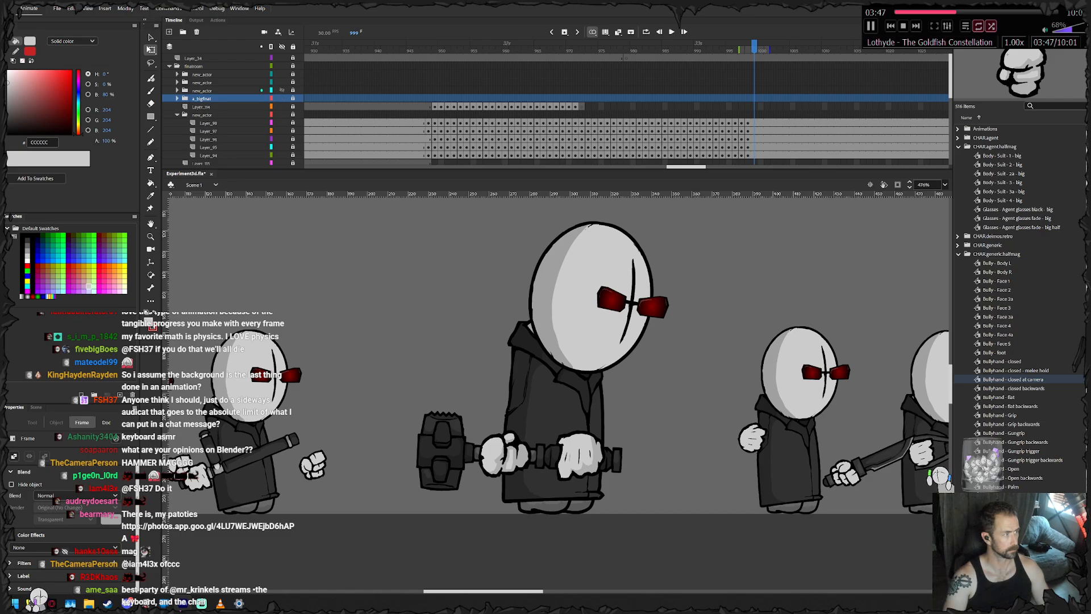
click(177, 90)
scroll(233, 108, down, 1)
drag(817, 75, 594, 83)
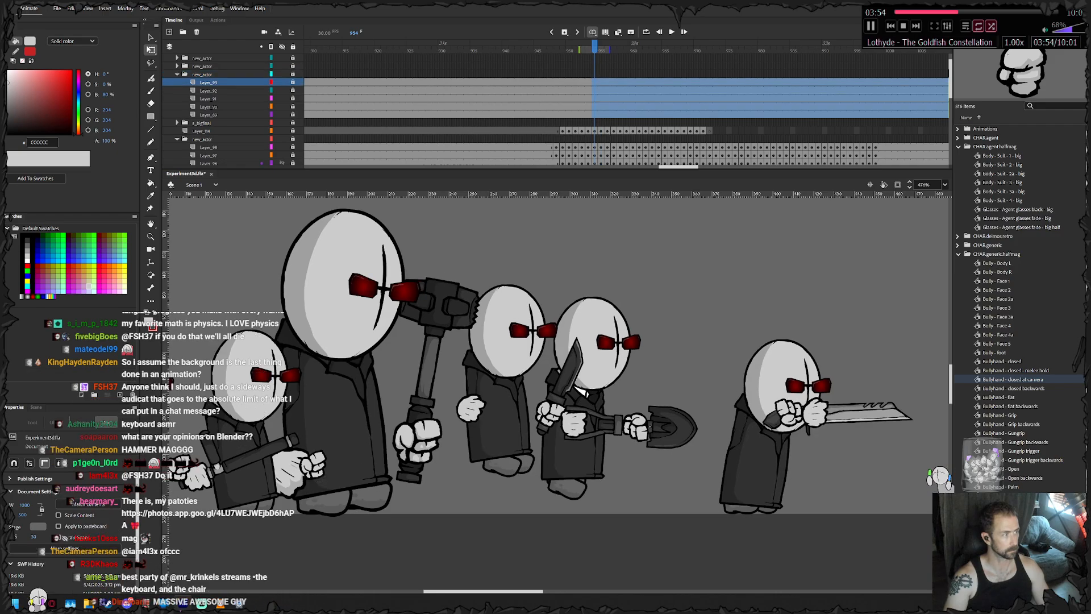
click(177, 139)
click(177, 122)
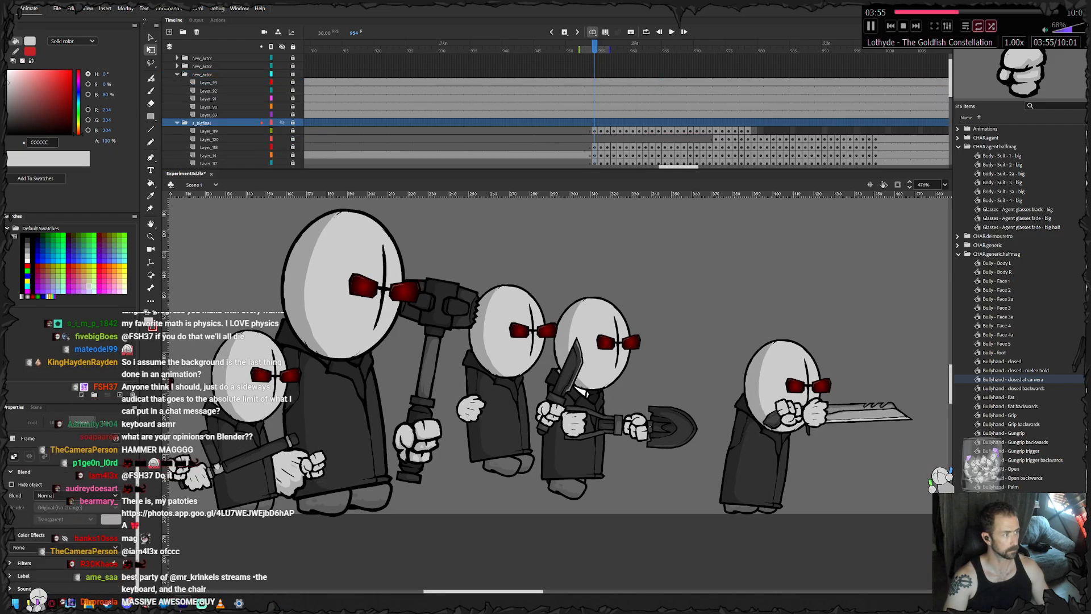
- Clear the frames from 957 onward on all five layers of the small agent beside the big one
drag(594, 49, 614, 82)
key(F6)
key(shift+F5)
key(shift+F5)
key(shift+F5)
key(shift+F5)
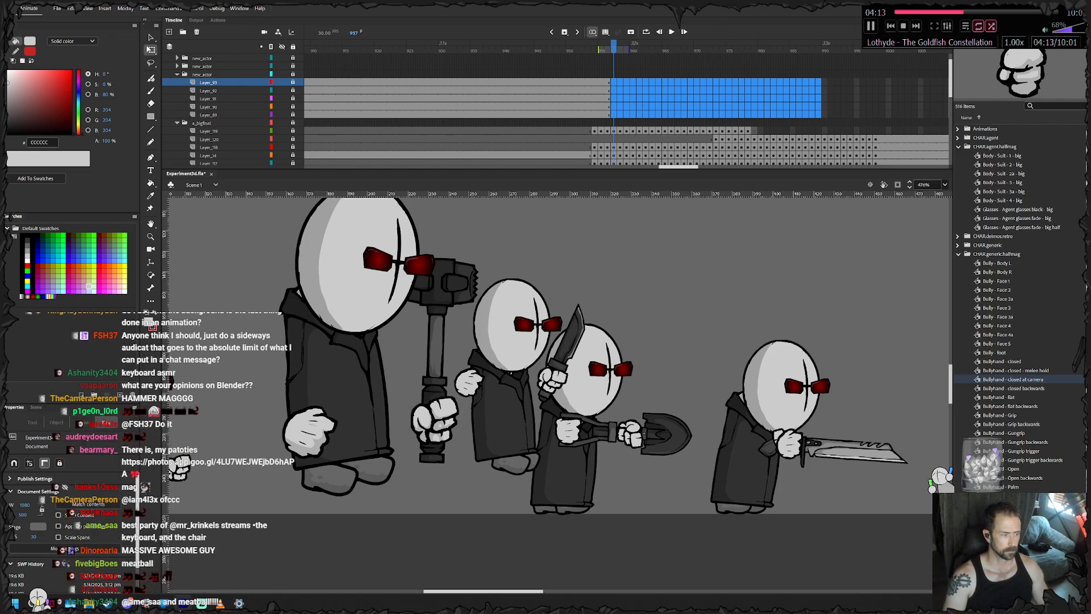
- Unlock the small agent's layer group and keyframe his body at frames 957 and 958, tilting and nudging it slightly
drag(482, 369, 632, 347)
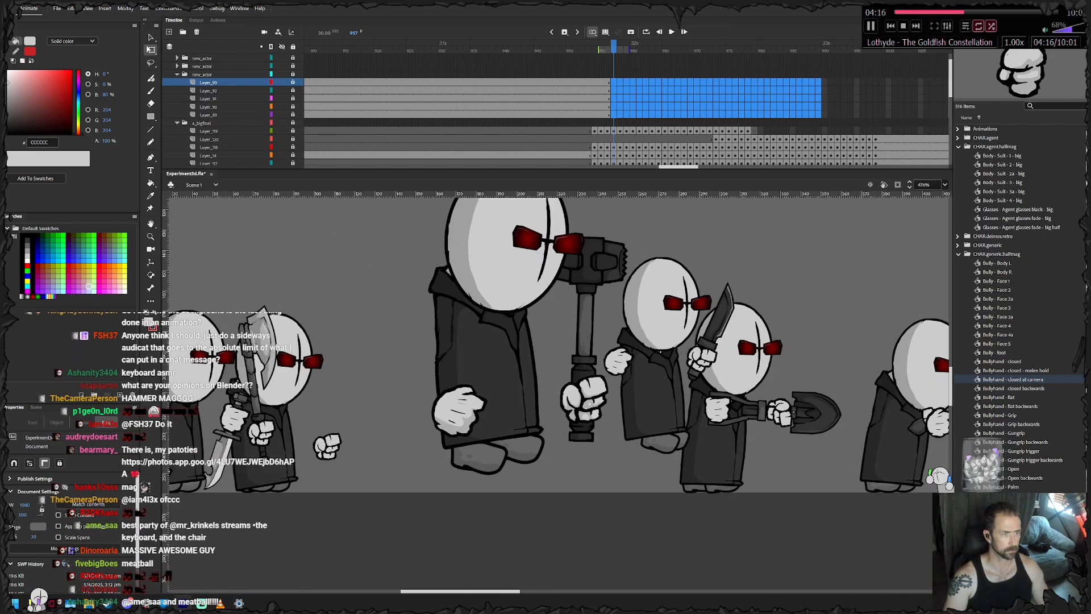
click(614, 98)
scroll(397, 380, up, 1)
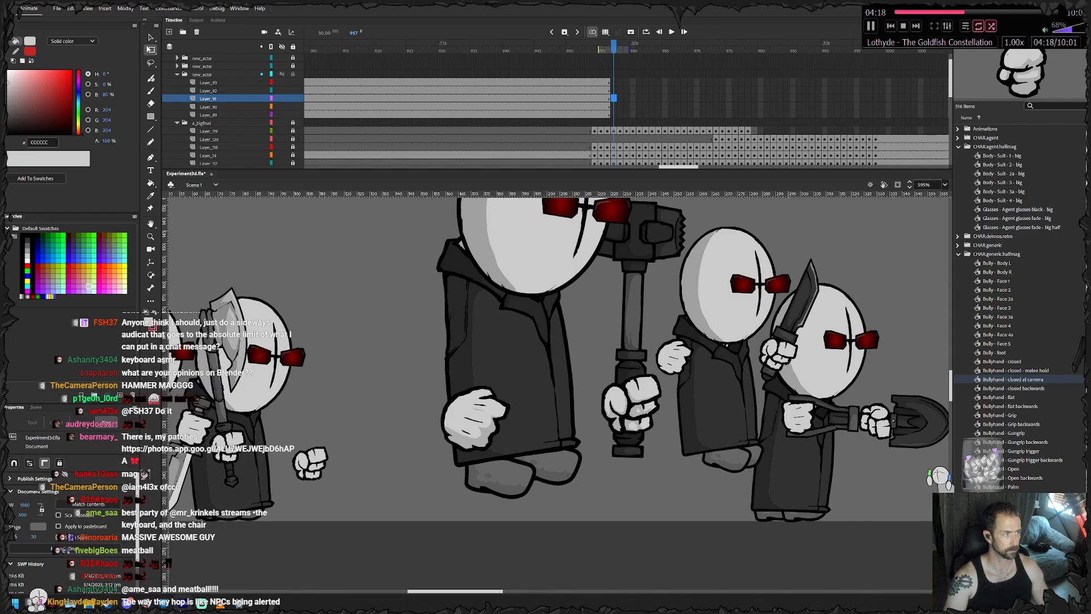
click(293, 74)
key(F6)
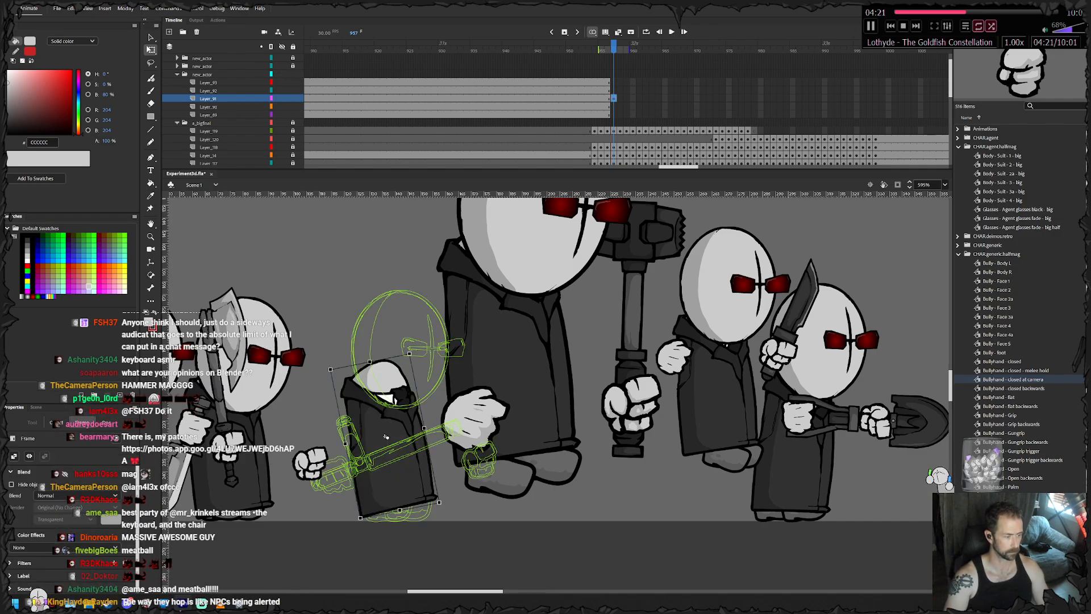
click(386, 436)
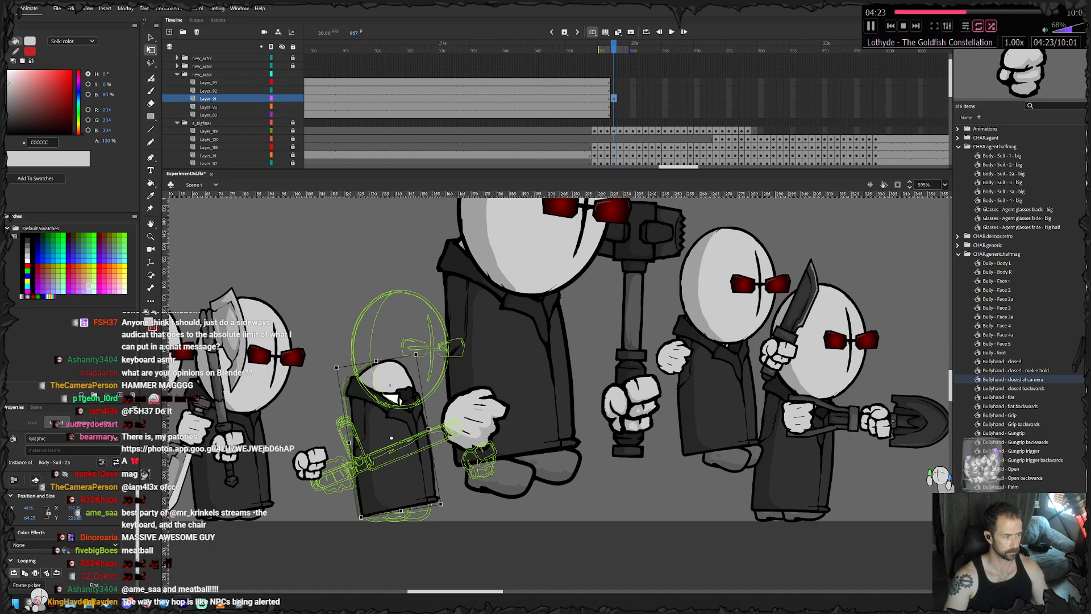
key(F6)
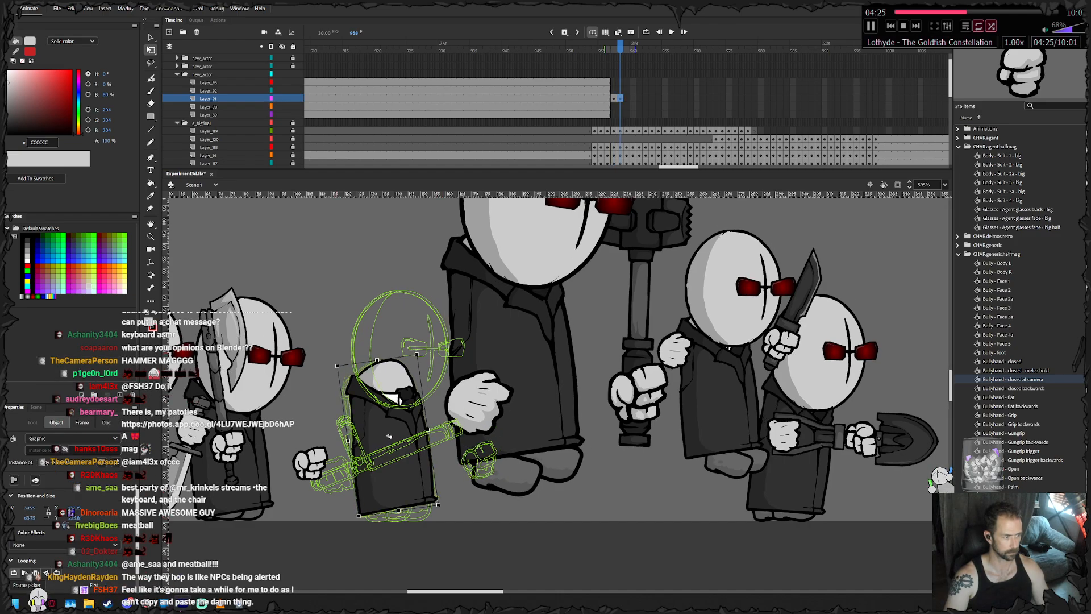
- Keyframe the small agent's body through frames 959 to 964, lifting it off the ground into a hop
key(F6)
drag(389, 435, 392, 380)
key(F6)
key(F6)
key(F6)
key(F6)
key(F6)
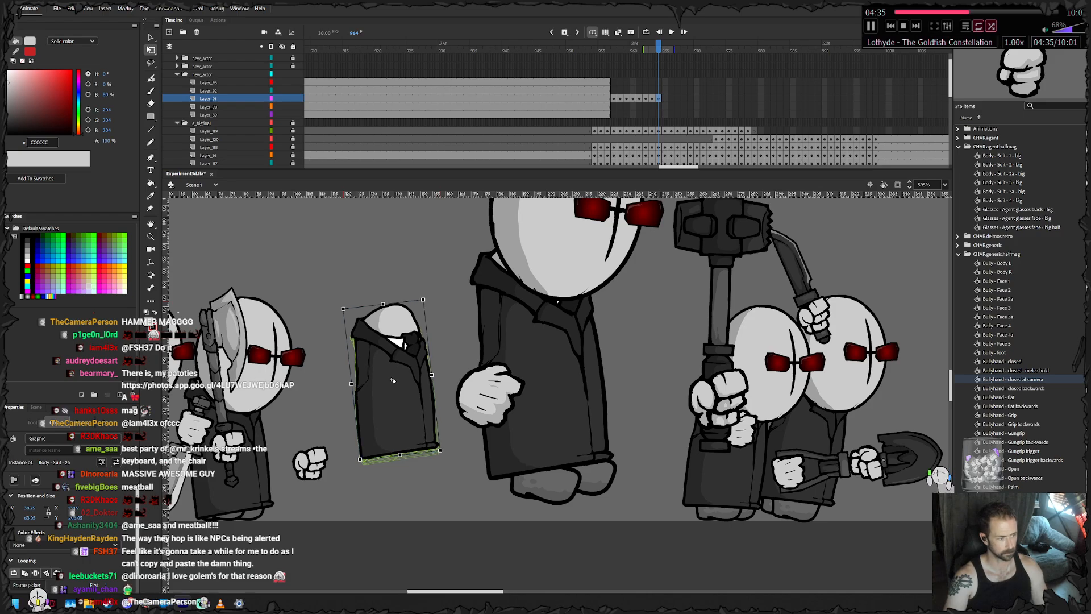
- Keyframe the small agent's body through frames 965 to 970, bringing it back down from the hop
key(F6)
drag(392, 380, 417, 433)
key(F6)
- Keyframe the small agent's body through frames 971 to 975, leaning it clockwise and shifting it slightly forward
key(F6)
key(F6)
key(F6)
key(F6)
key(F6)
key(F6)
key(F6)
key(F6)
mouse_move(463, 353)
mouse_down()
mouse_move(427, 380)
mouse_move(471, 359)
mouse_up()
key(F6)
drag(420, 433, 424, 435)
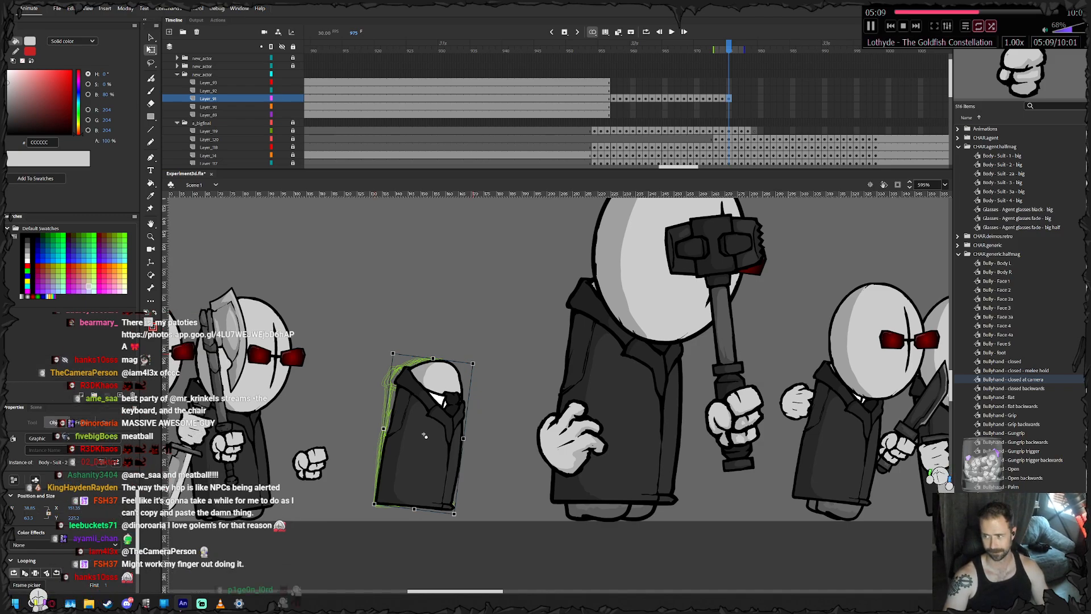
- Rotate the small agent's body further clockwise at frame 976 and keyframe its movement through frame 981
key(F6)
key(F6)
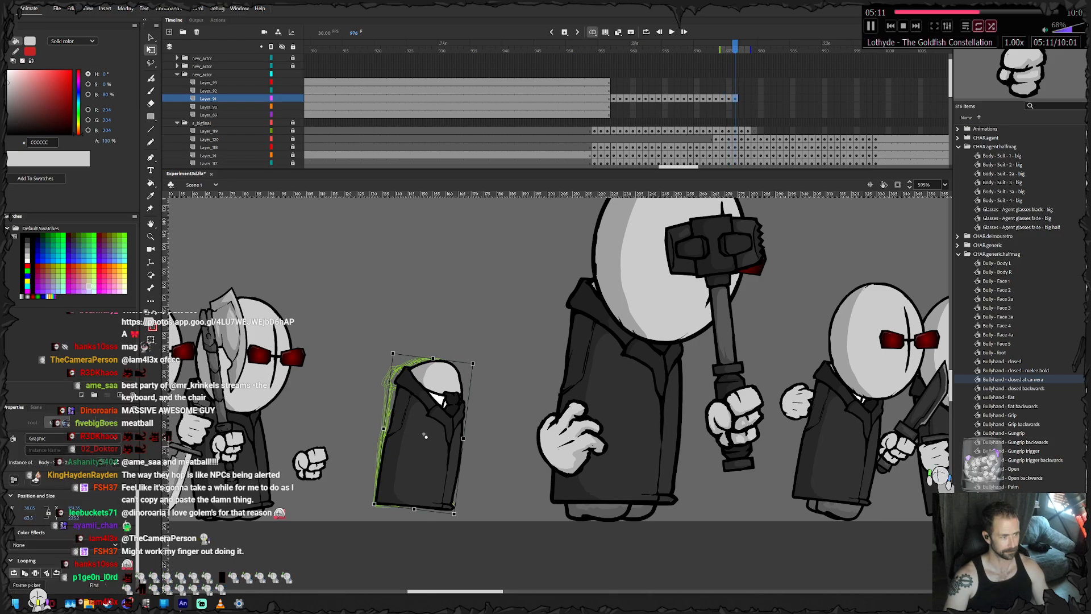
drag(476, 360, 478, 362)
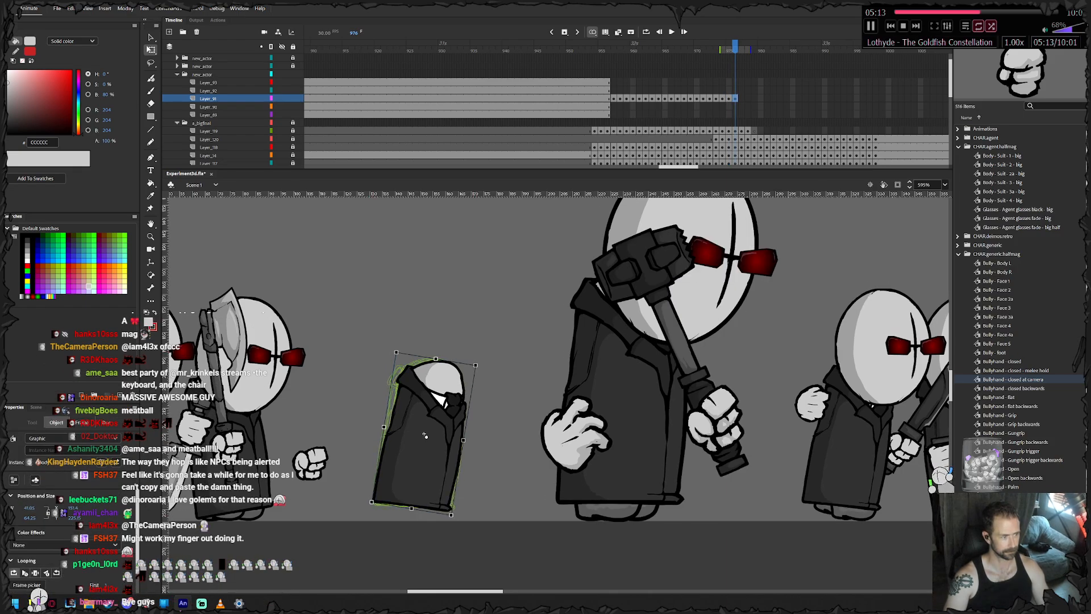
drag(424, 436, 423, 401)
key(F6)
key(F6)
key(F6)
key(F6)
key(F6)
key(F6)
key(F6)
key(F6)
key(F6)
key(F6)
key(F6)
key(F6)
key(F6)
key(F6)
key(F6)
key(F6)
key(F6)
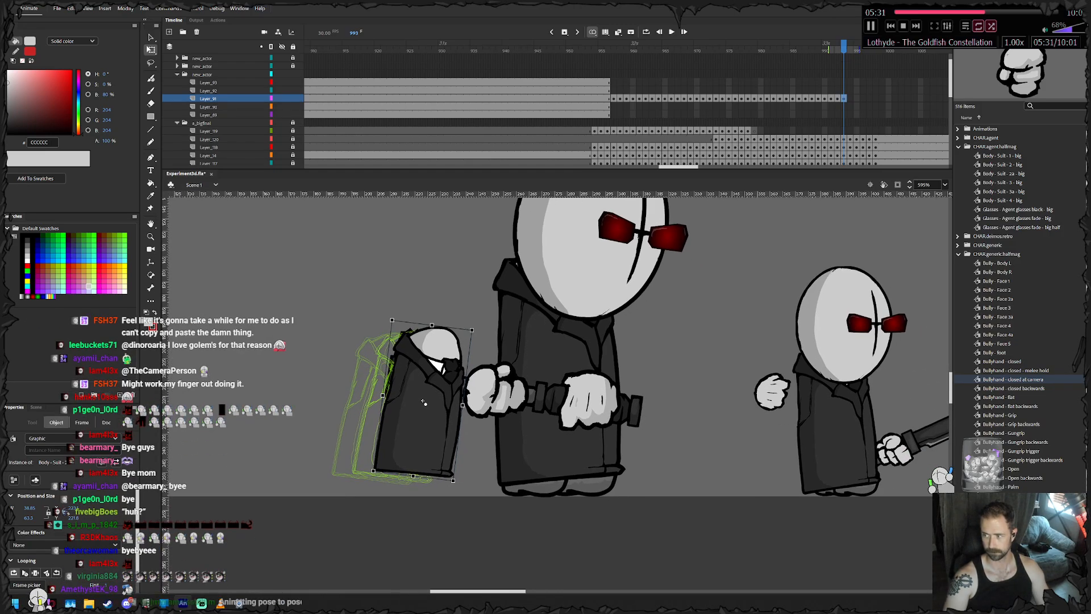
- Keyframe the small agent's body through frames 994 to 996, rotating it counterclockwise, moving it forward, and nudging it down
drag(422, 401, 443, 419)
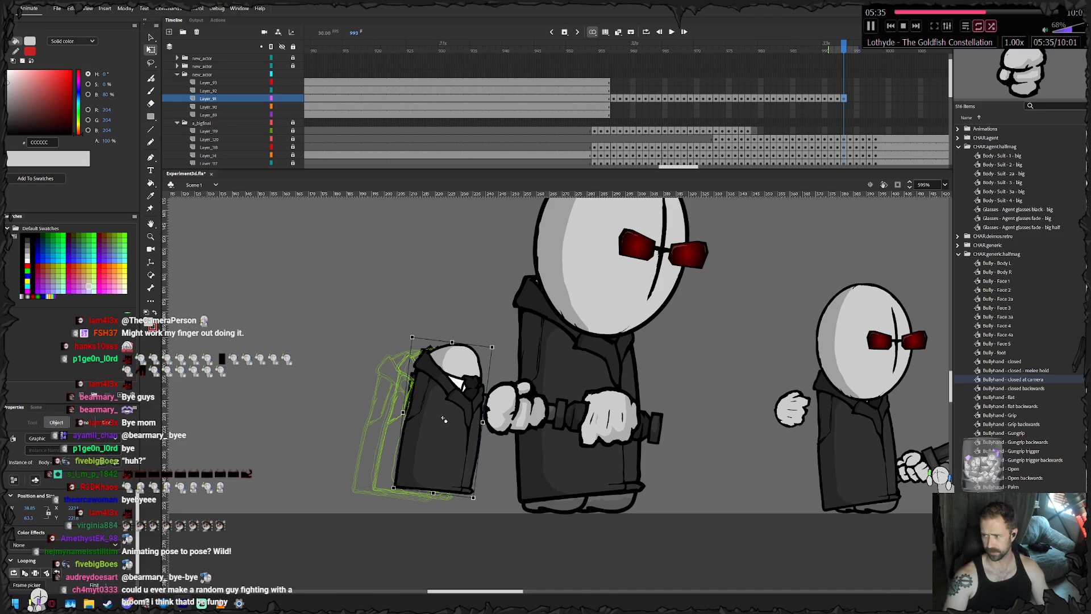
key(F6)
drag(496, 342, 488, 339)
drag(446, 421, 480, 417)
key(F6)
key(F6)
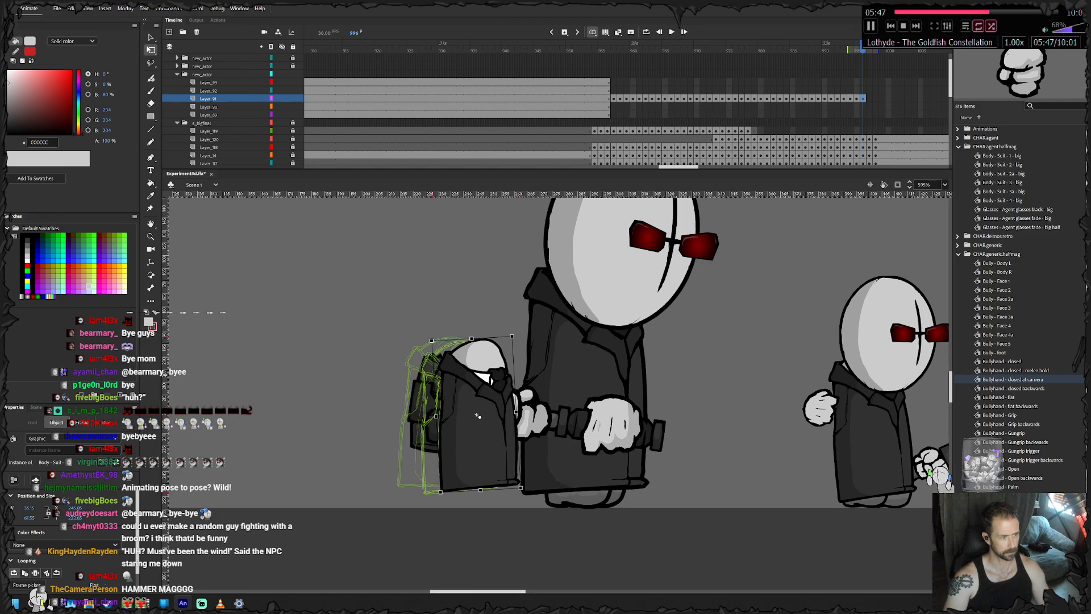
key(Down)
key(Down)
key(Down)
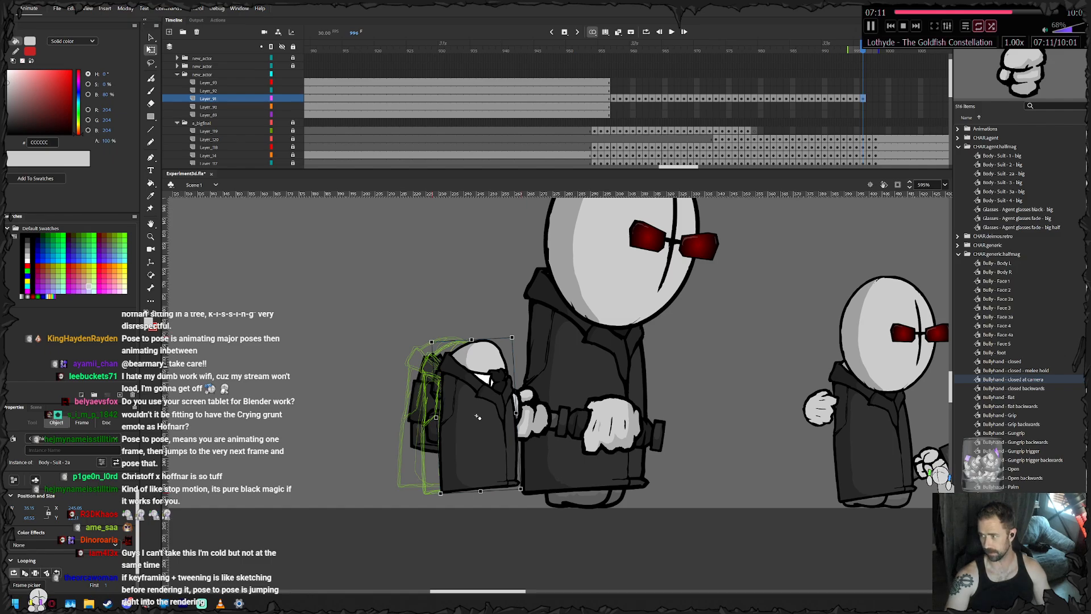
- Keyframe the small agent's body through frames 997 to 999, settling it further forward in front of the hammer
drag(479, 416, 501, 423)
key(period)
key(F6)
key(F6)
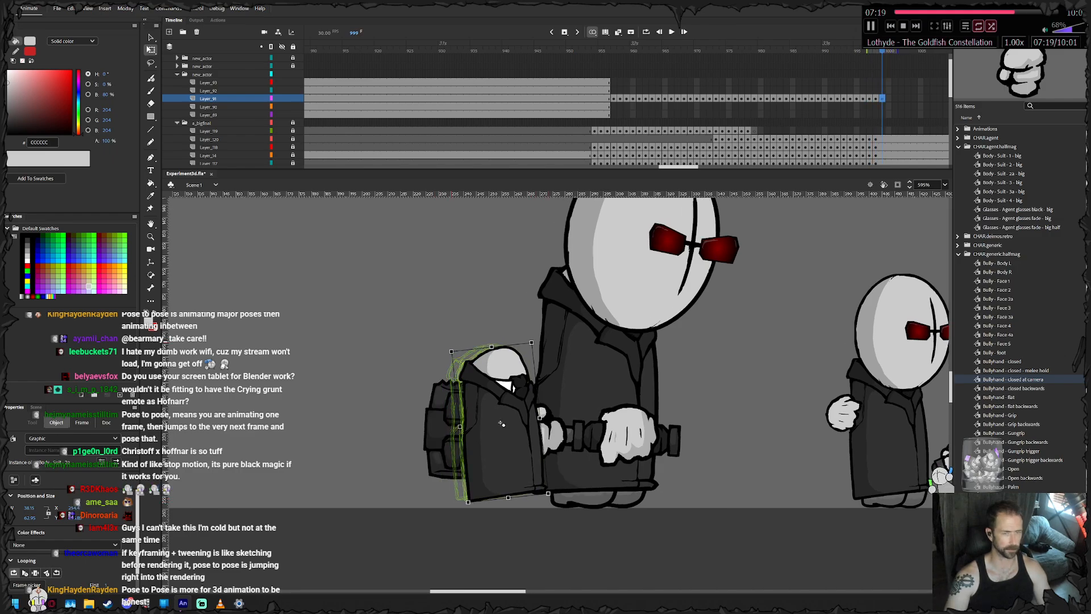
- Extend the small agent's final body pose through frame 1012 and lock the body layer
drag(901, 99, 805, 98)
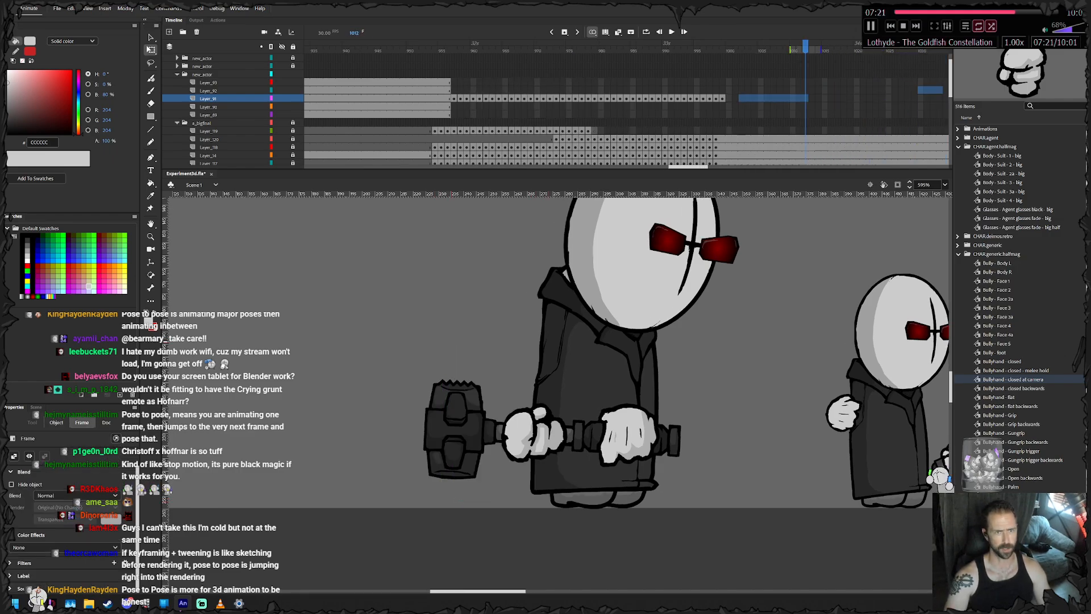
right_click(805, 98)
click(834, 147)
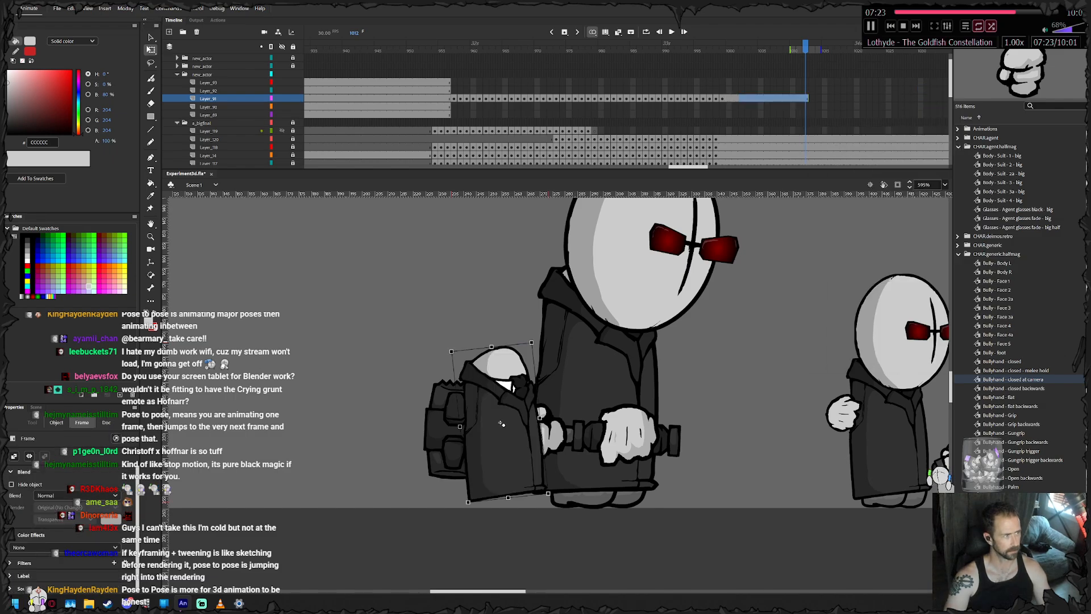
click(292, 99)
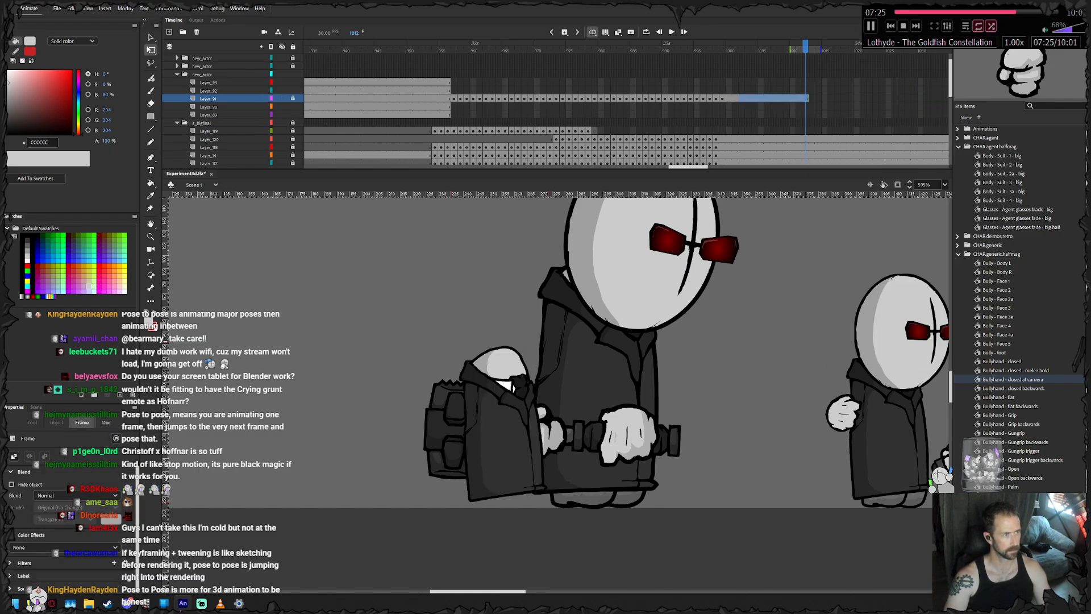
- Keyframe the small agent's head and glasses through frames 956 to 958, matching them to the moving body
click(454, 50)
click(453, 90)
drag(398, 364, 542, 377)
drag(356, 399, 442, 381)
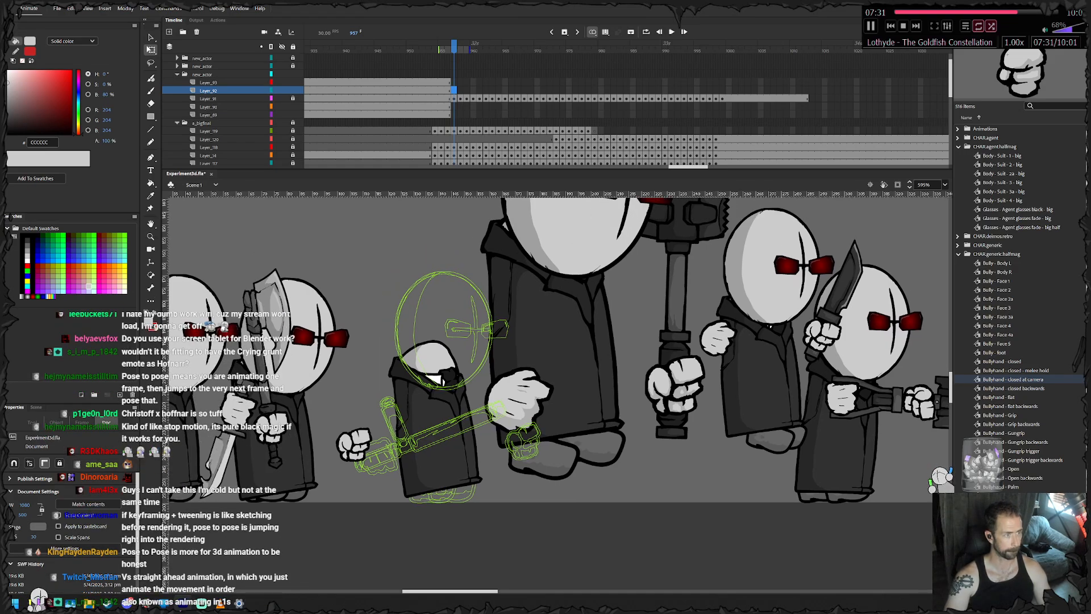
key(comma)
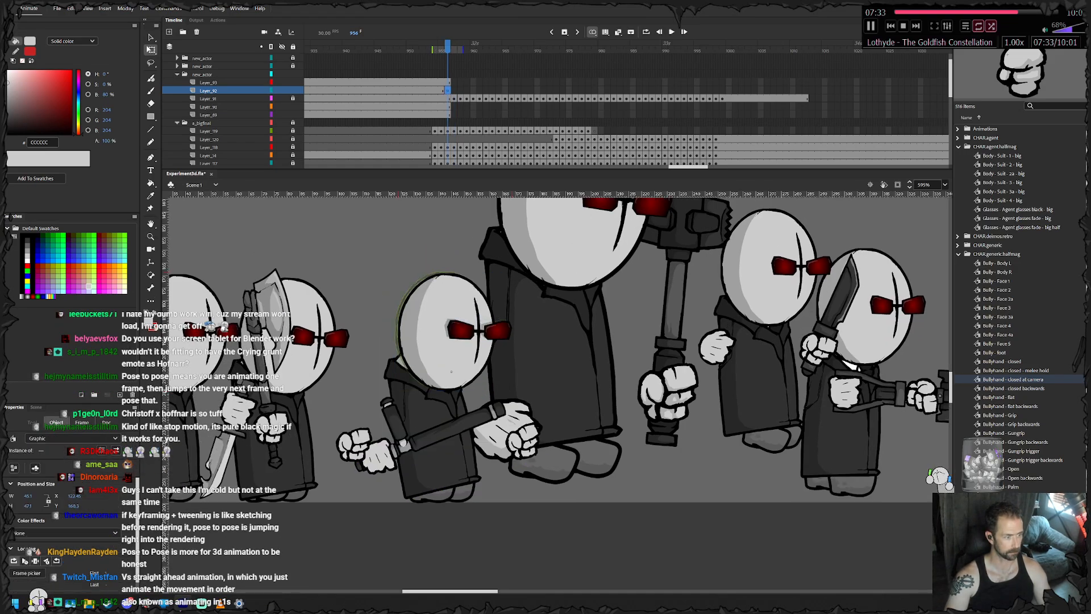
key(period)
key(period)
drag(454, 372, 433, 360)
- Keyframe the small agent's head and glasses through frames 959 to 962, raising them with the hopping body
scroll(437, 364, up, 3)
key(F6)
key(F6)
key(F6)
key(F6)
drag(434, 361, 417, 400)
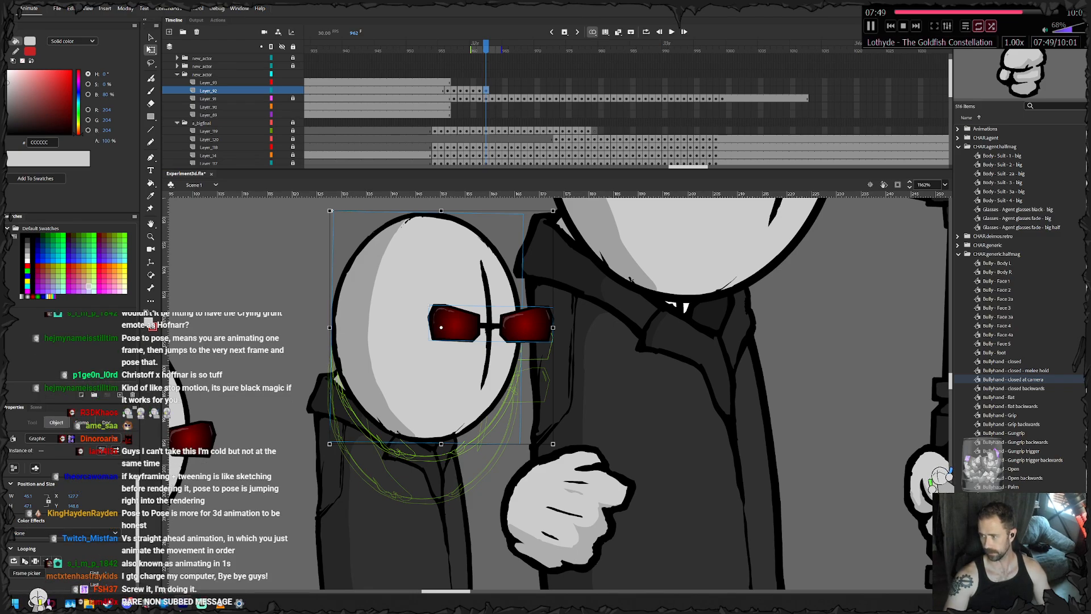
- Keyframe the small agent's head and glasses at frames 963 and 964, nudging them up and slightly left
drag(434, 369, 454, 340)
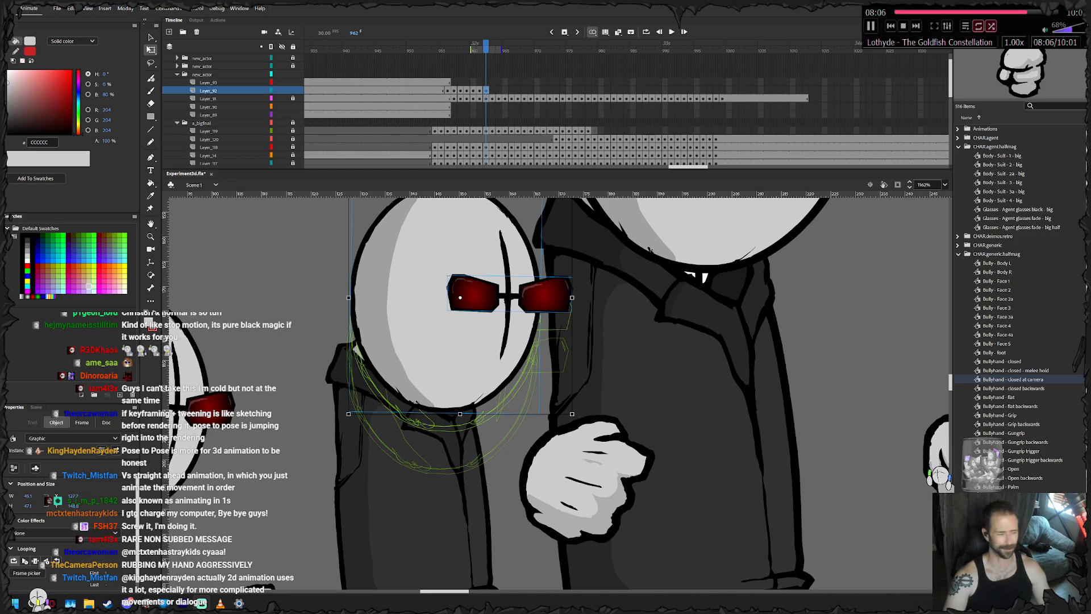
key(period)
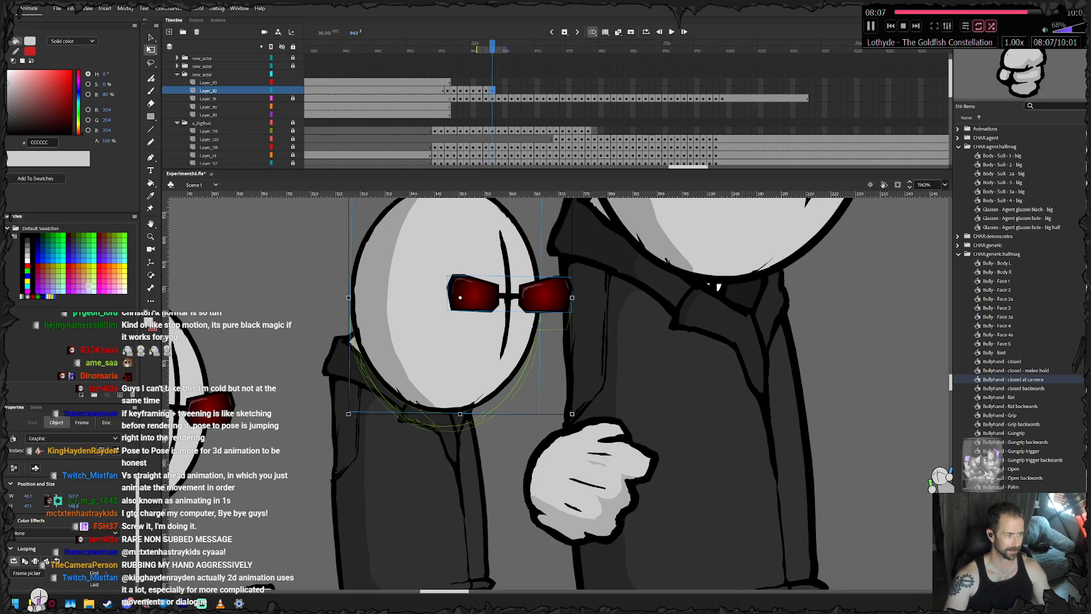
key(shift+Up)
key(shift+Left)
key(F6)
key(shift+Up)
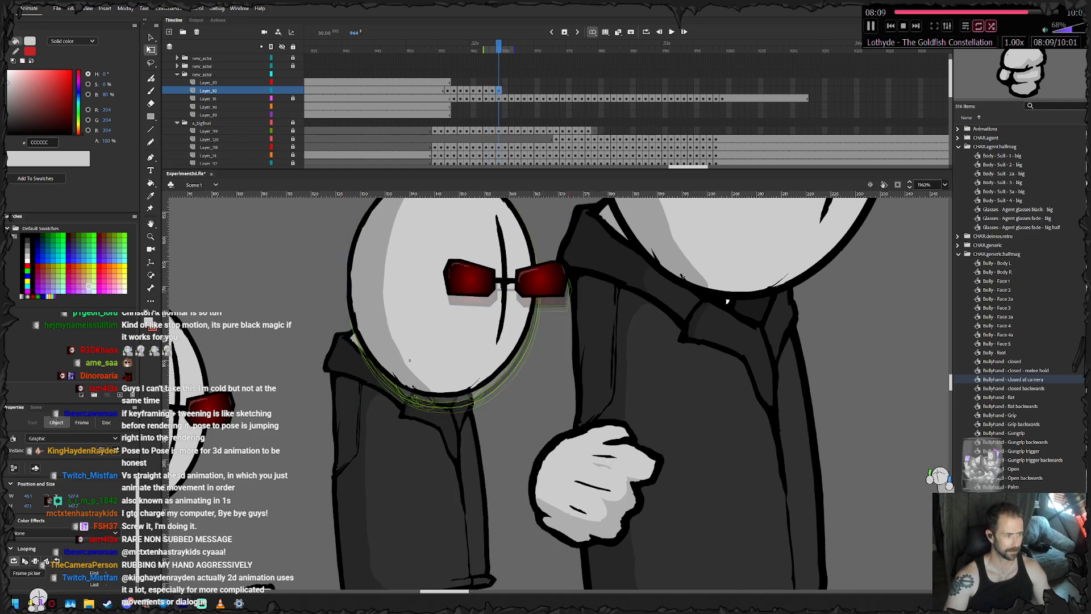
key(Up)
- Keyframe the small agent's head and glasses at frames 965 and 966 with fine nudges up and left
key(F6)
key(Left)
key(Up)
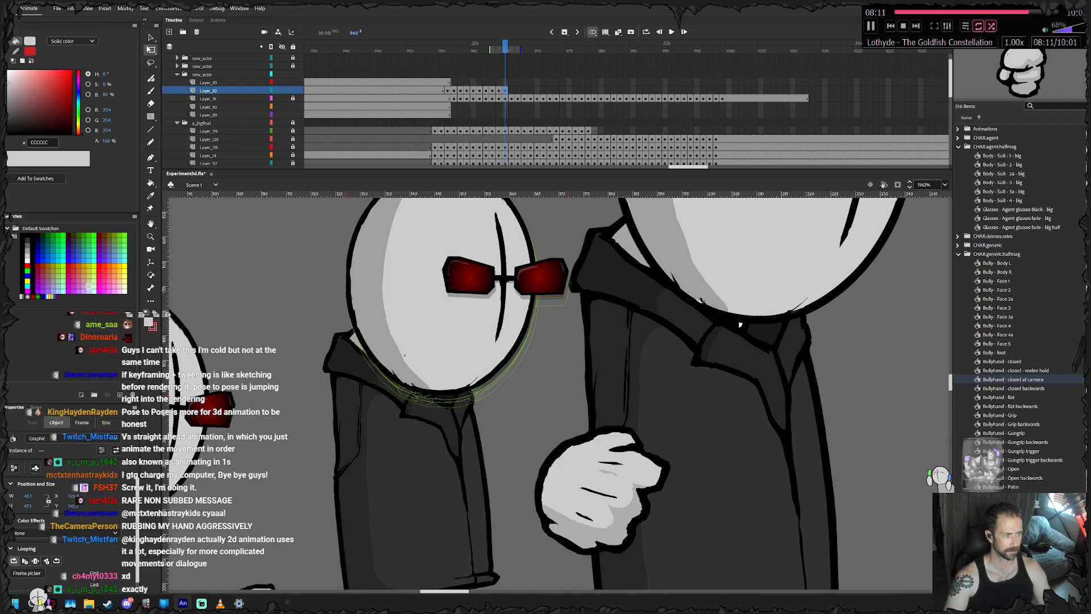
key(F6)
key(Up)
- Keyframe the small agent's head and glasses at frames 967 and 968, moving them right and slightly down
key(F6)
key(shift+Right)
key(shift+Right)
key(shift+Down)
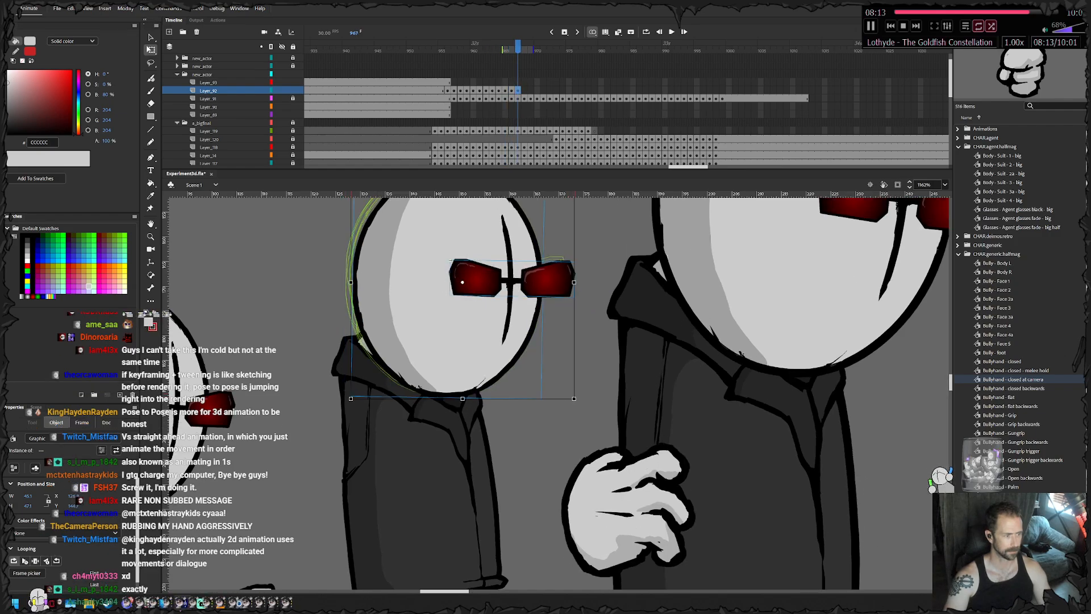
key(F6)
key(shift+Right)
- Keyframe the small agent's head and glasses through frames 969 to 971, lowering them as the body comes down
key(shift+Right)
key(F6)
key(shift+Right)
key(shift+Down)
key(F6)
key(shift+Down)
key(F6)
key(shift+Down)
key(shift+Down)
drag(439, 405, 473, 471)
- Keyframe the small agent's head and glasses through frames 972 to 977, following the body as it leans forward
key(F6)
key(F6)
key(F6)
- Keyframe the small agent's head and glasses through frames 978 to 982, keeping them seated on the leaning collar
key(F6)
drag(473, 471, 507, 481)
key(F6)
key(F6)
drag(507, 481, 559, 459)
key(F6)
key(F6)
key(F6)
key(F6)
key(F6)
drag(560, 459, 378, 399)
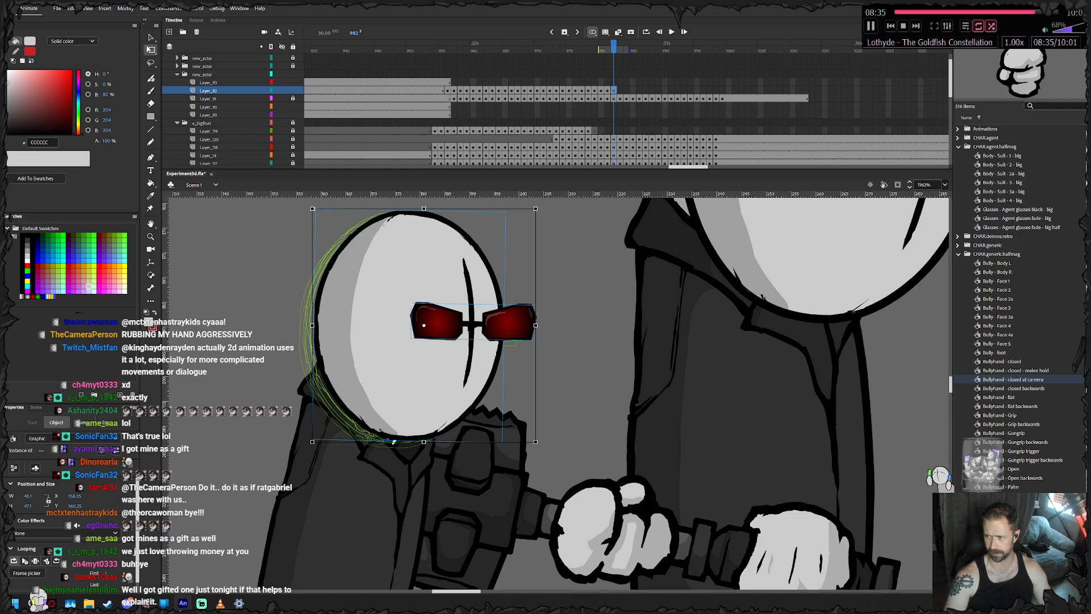
- Keyframe the small agent's head and glasses through frames 983 to 989, carrying them forward with the body
drag(557, 395, 533, 392)
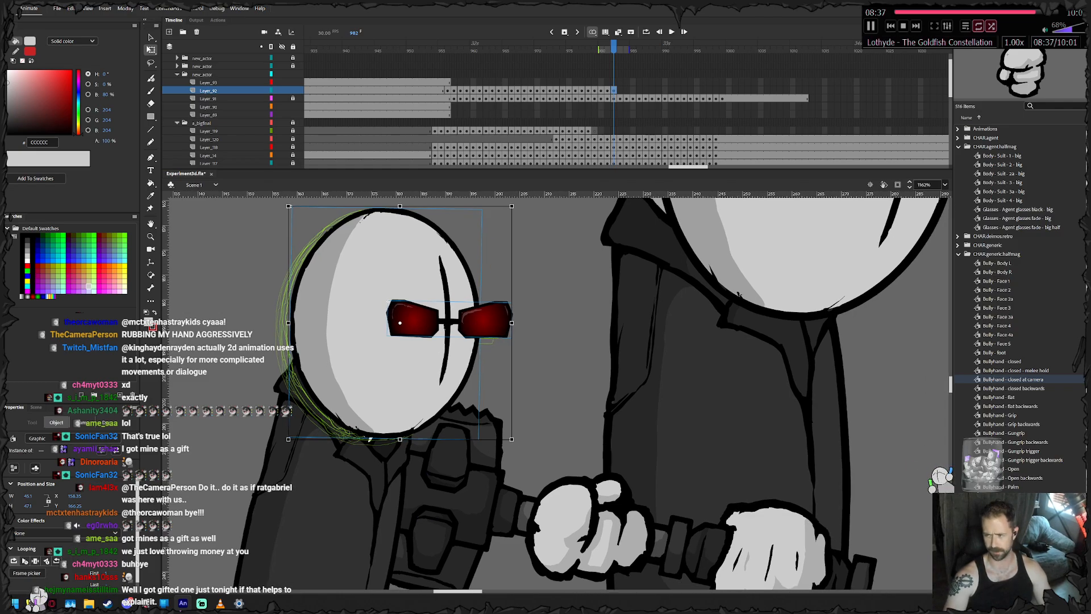
key(F6)
drag(369, 397, 522, 424)
key(F6)
key(F6)
key(F6)
key(F6)
key(F6)
key(F6)
drag(522, 424, 405, 466)
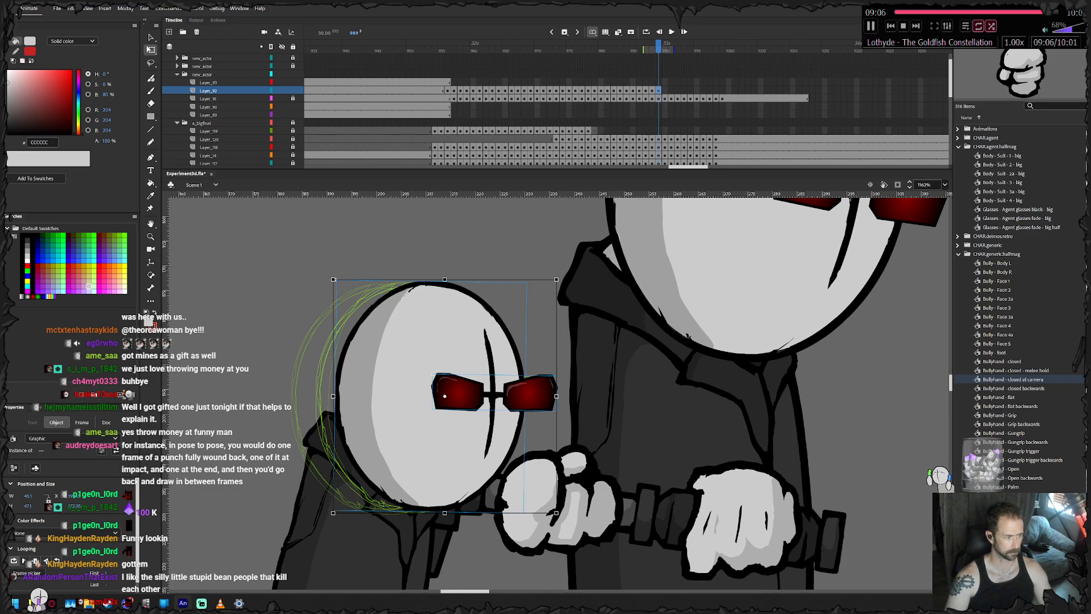
- Keyframe the small agent's head and glasses through frames 990 to 992, moving them further right and slightly up
key(period)
key(period)
key(period)
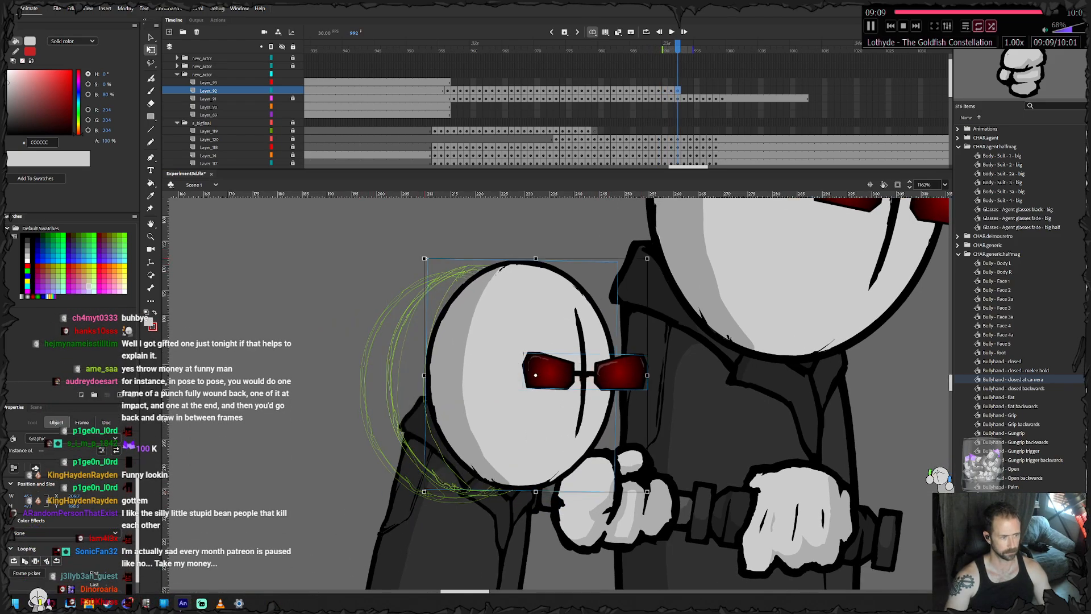
- Keyframe the small agent's head and glasses through frames 993 to 996, carrying them further right with the body
key(period)
key(period)
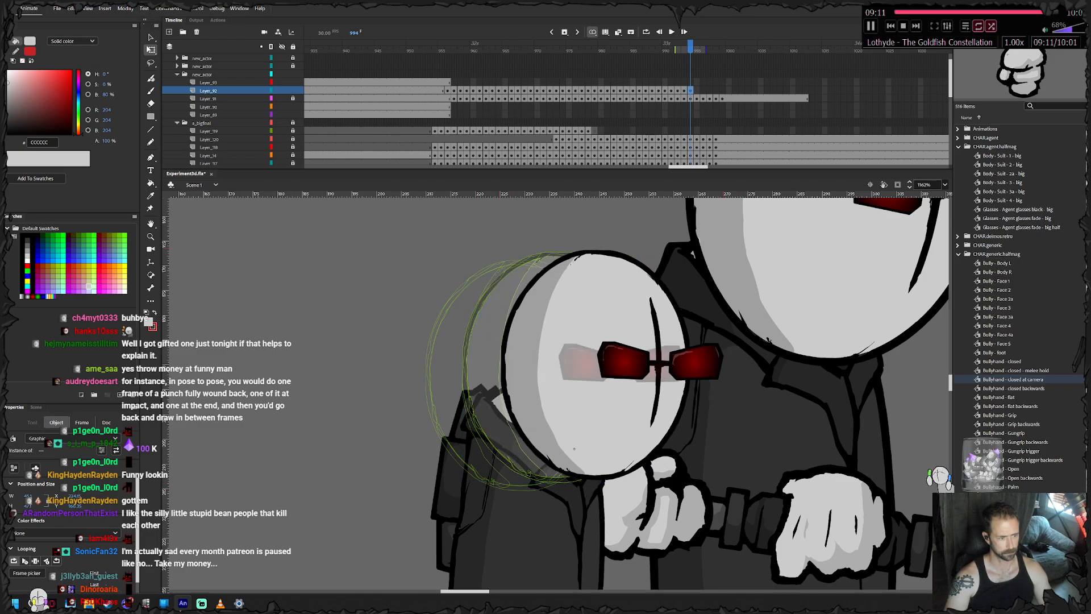
key(period)
key(period)
key(period)
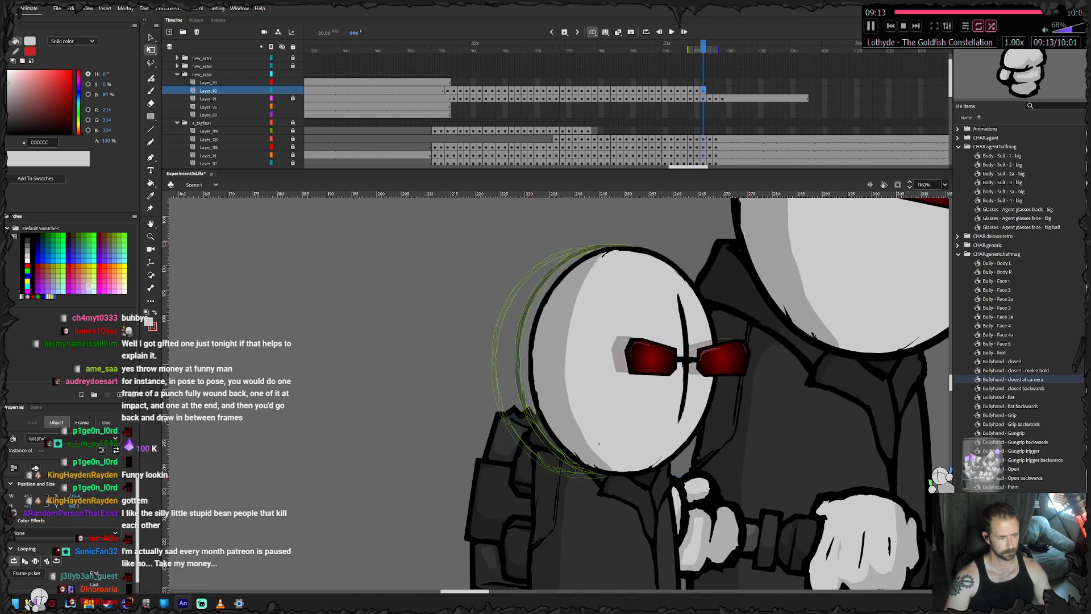
- Keyframe the small agent's head and glasses through frames 997 to 1000, easing them into the final pose on the collar
drag(668, 463, 631, 452)
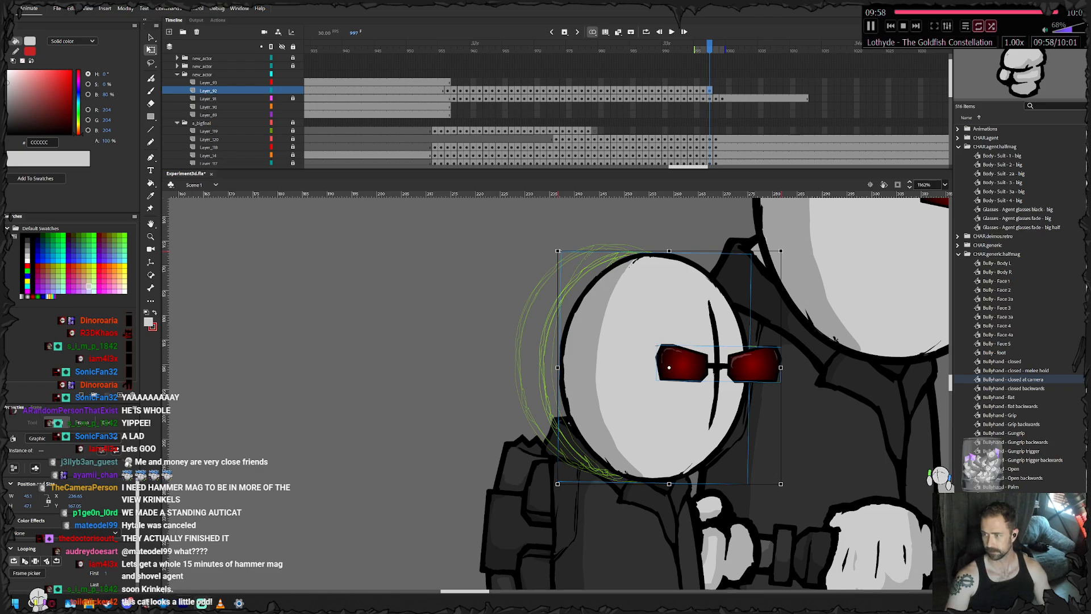
drag(859, 350, 283, 244)
key(period)
key(period)
key(period)
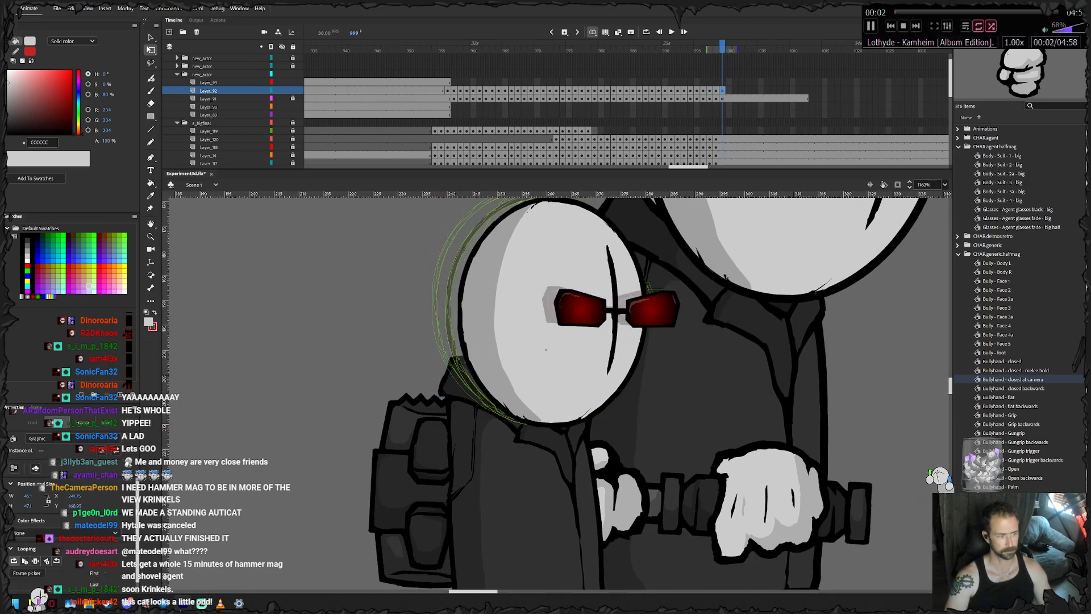
key(shift+Right)
key(shift+Right)
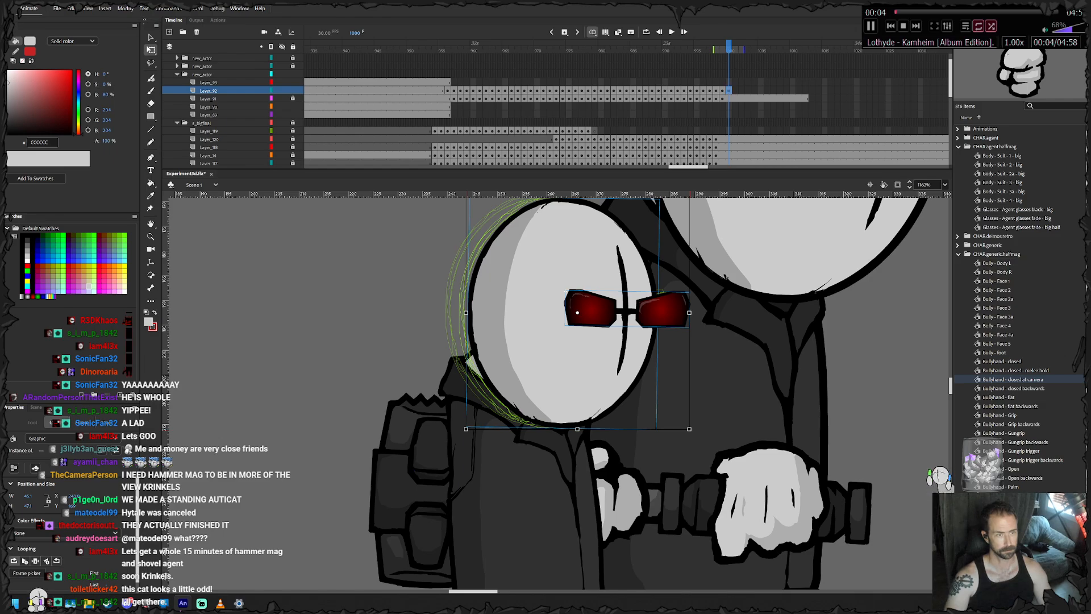
- Remove the head layer's extra frame 1000 and extend the head and body layers with held frames to match the big agent's layers
right_click(730, 89)
click(746, 147)
drag(831, 91, 923, 99)
right_click(922, 98)
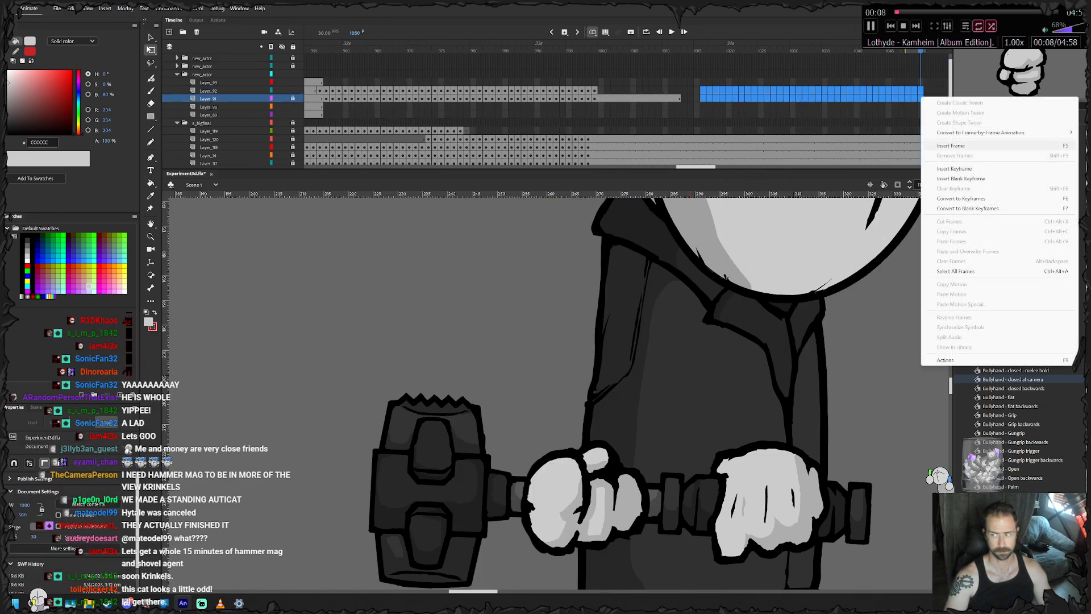
click(951, 146)
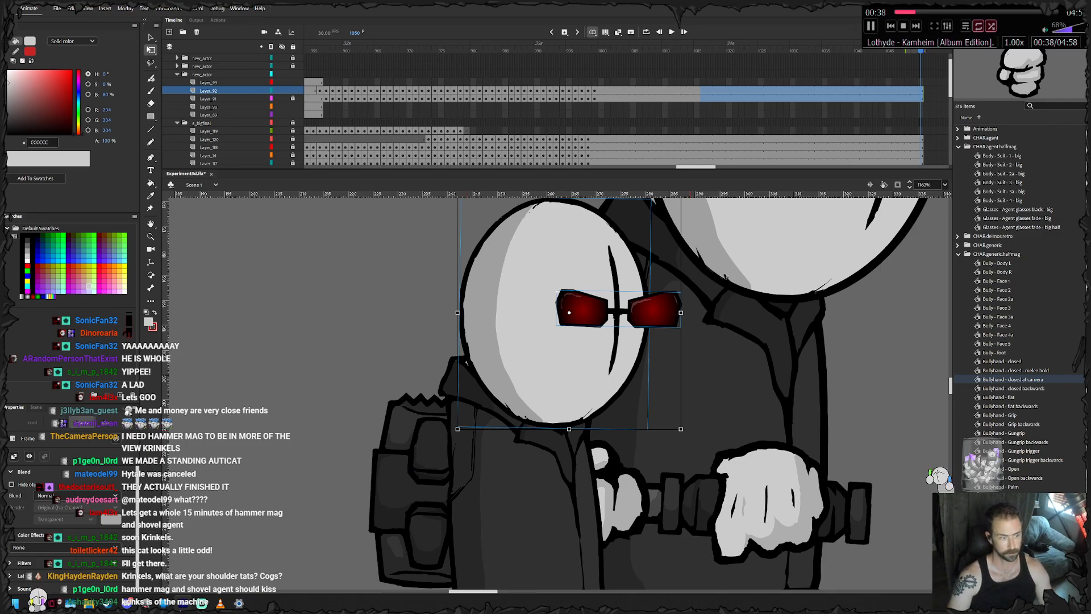
- Lock the head layer and keyframe the small agent's feet at frame 957, nudging them up under the coat hem
click(208, 90)
click(293, 91)
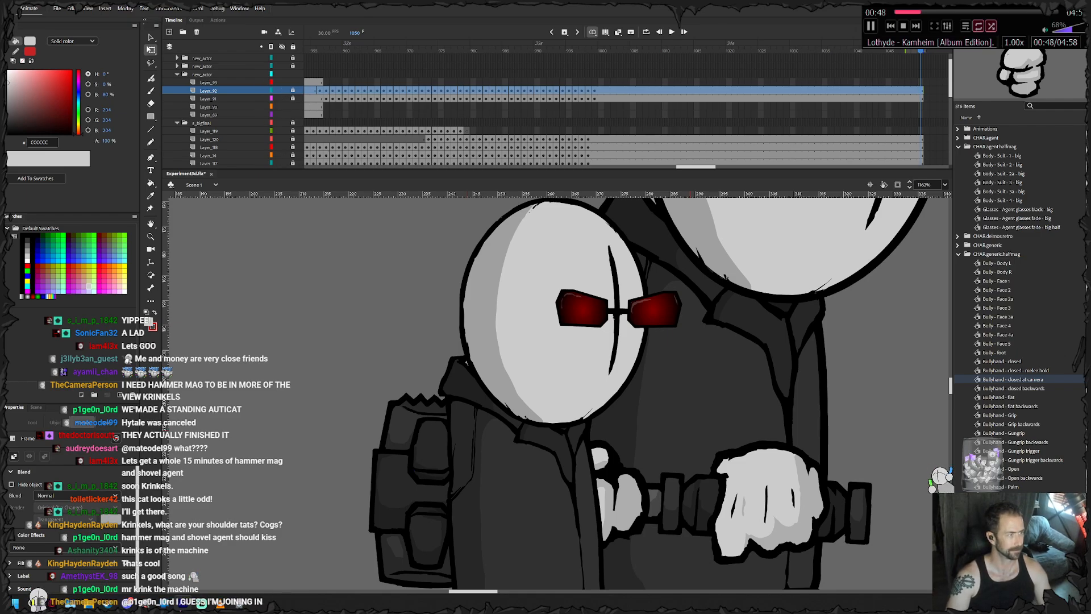
click(326, 107)
drag(318, 477, 527, 284)
drag(253, 367, 490, 412)
key(F6)
click(449, 469)
key(Up)
key(Up)
key(Up)
key(Up)
- Keyframe the small agent's feet at frame 958, raising the pair and shifting the right foot to fit the hem
key(F6)
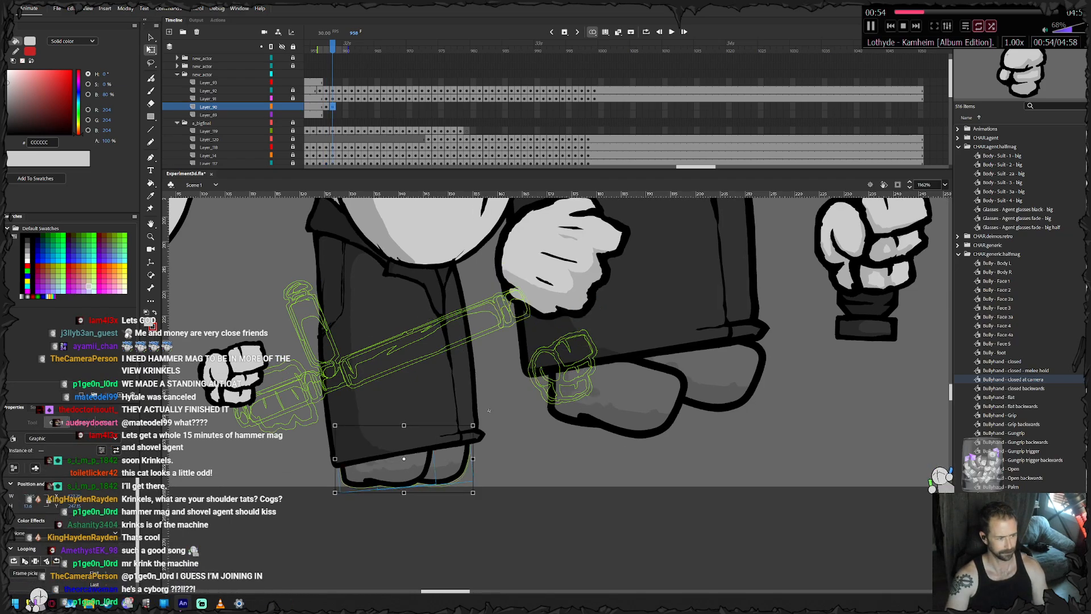
key(Up)
key(Up)
click(490, 410)
click(452, 465)
key(shift+Up)
key(shift+Right)
key(shift+Right)
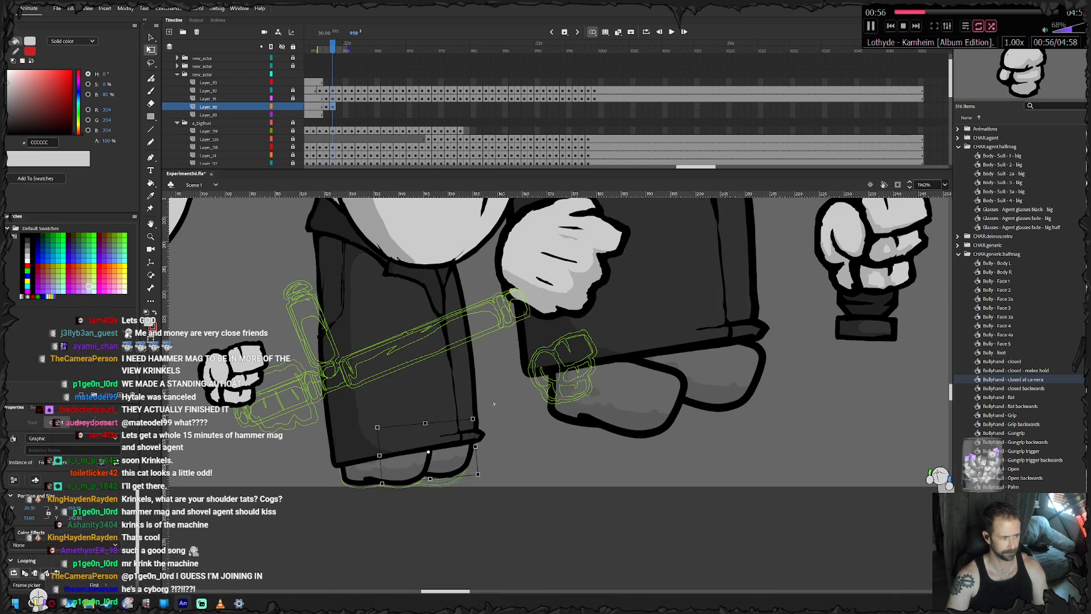
key(Left)
key(Left)
key(Left)
key(Left)
key(Down)
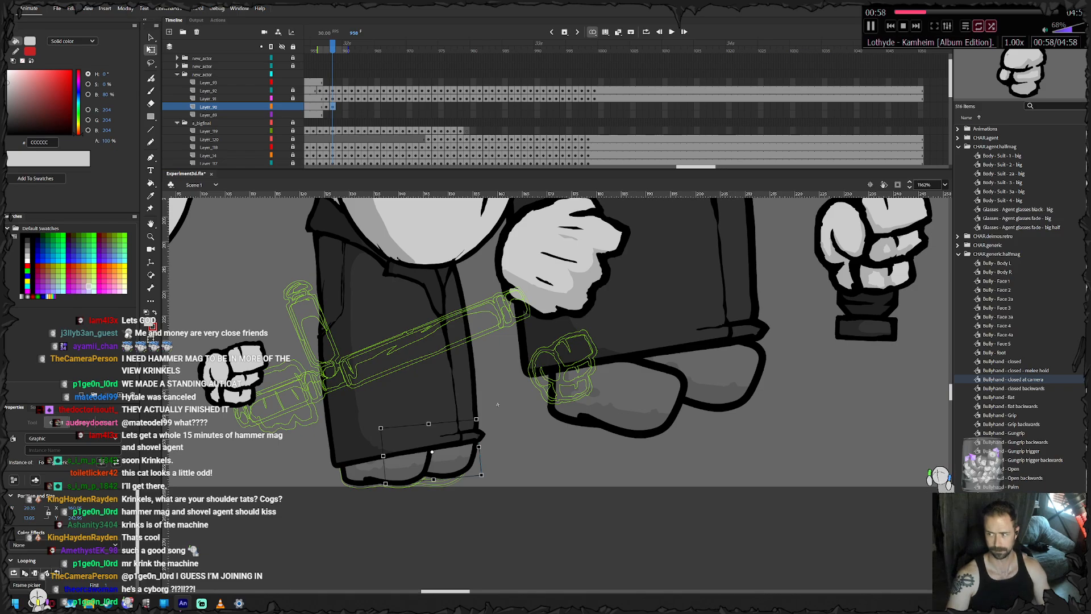
- Keyframe the small agent's feet at frame 959, nudging them up and sideways beneath the rising hem
key(F6)
drag(486, 415, 489, 420)
key(Right)
key(Right)
key(Right)
key(Up)
key(Up)
key(Up)
key(Up)
key(Up)
key(Up)
key(Up)
key(Up)
key(Left)
key(Left)
key(Left)
key(Left)
key(Left)
key(Up)
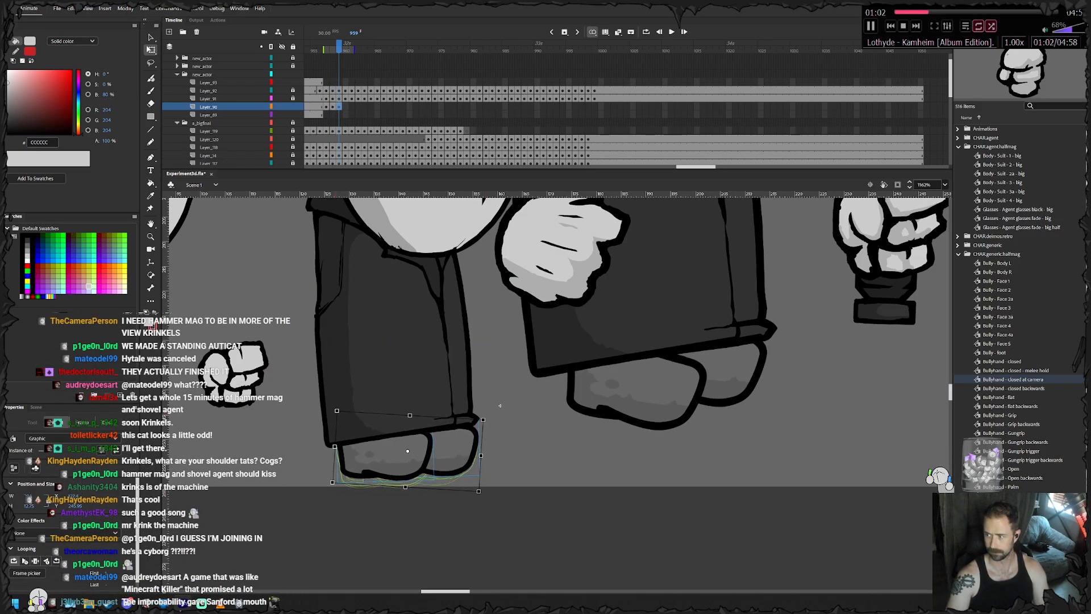
key(Escape)
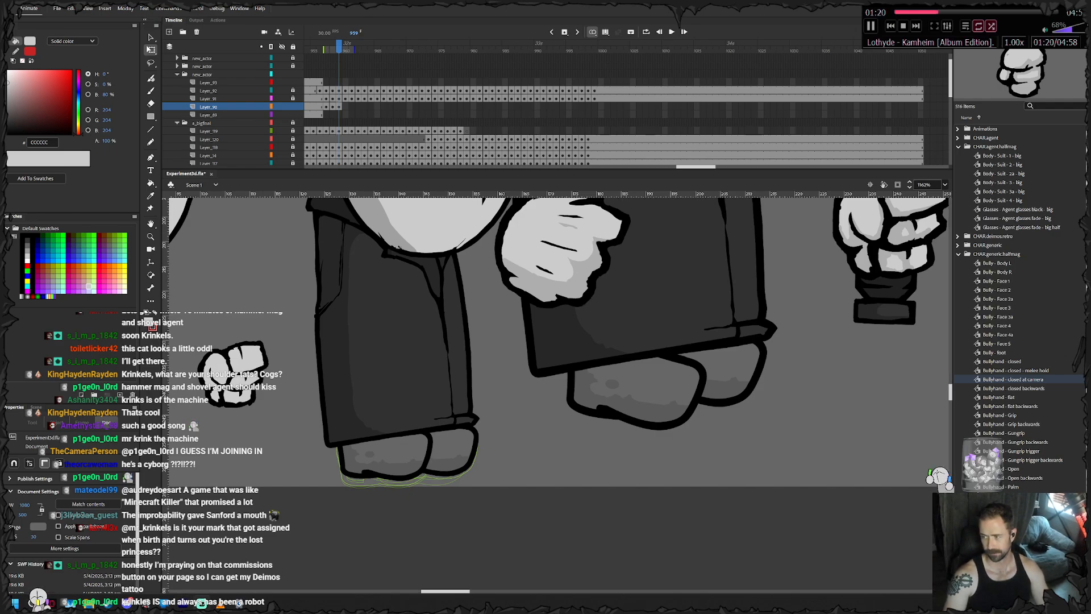
- Keyframe the small agent's feet through frames 960 to 963, lifting them off the floor with the coat hem
key(F6)
drag(499, 405, 499, 399)
mouse_move(406, 440)
mouse_down()
mouse_move(408, 427)
mouse_move(396, 432)
mouse_up()
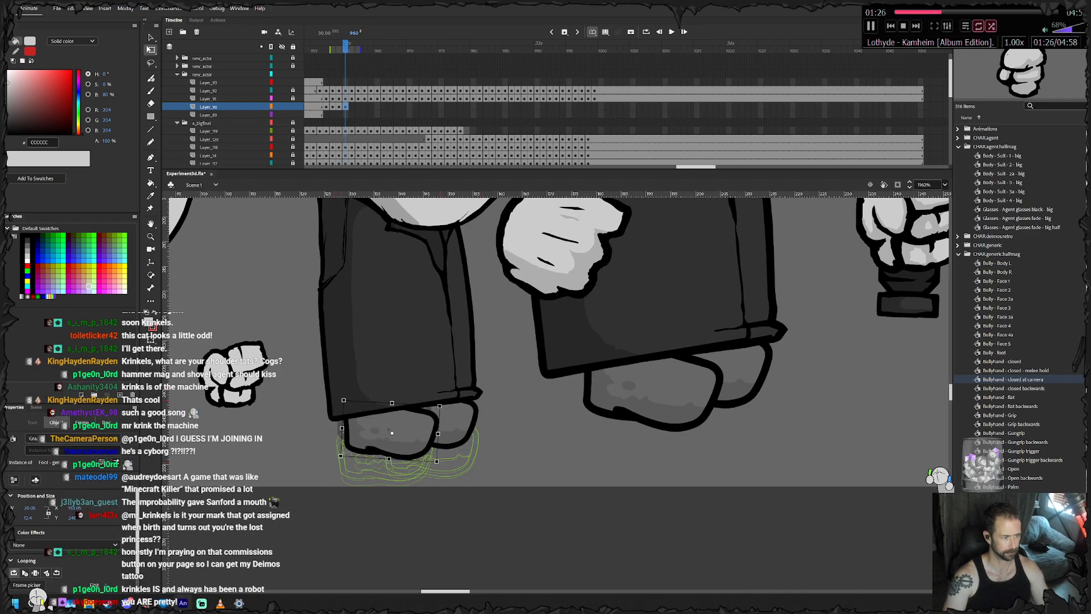
key(F6)
drag(483, 388, 486, 394)
drag(440, 426, 436, 384)
key(F6)
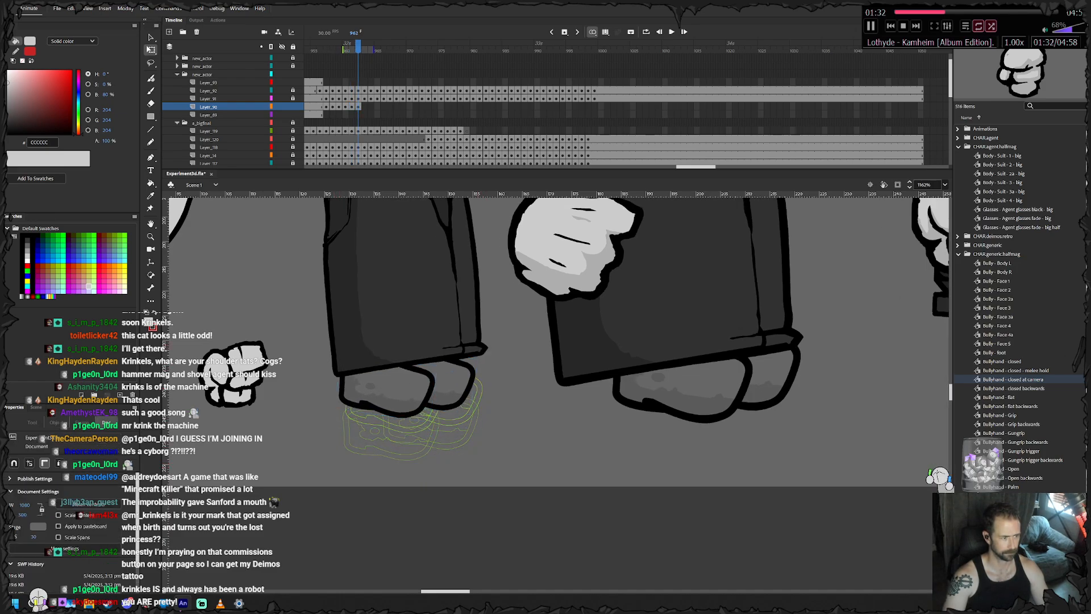
key(F6)
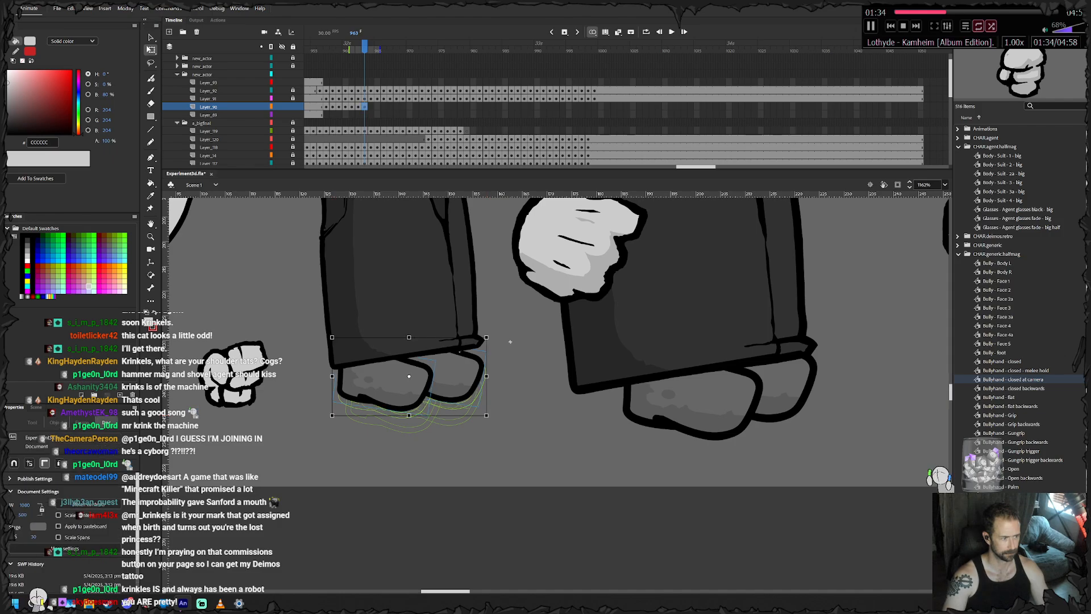
- Keyframe the small agent's feet at frame 964, moving both slightly up and left and adjusting the right foot
key(F6)
drag(376, 379, 378, 375)
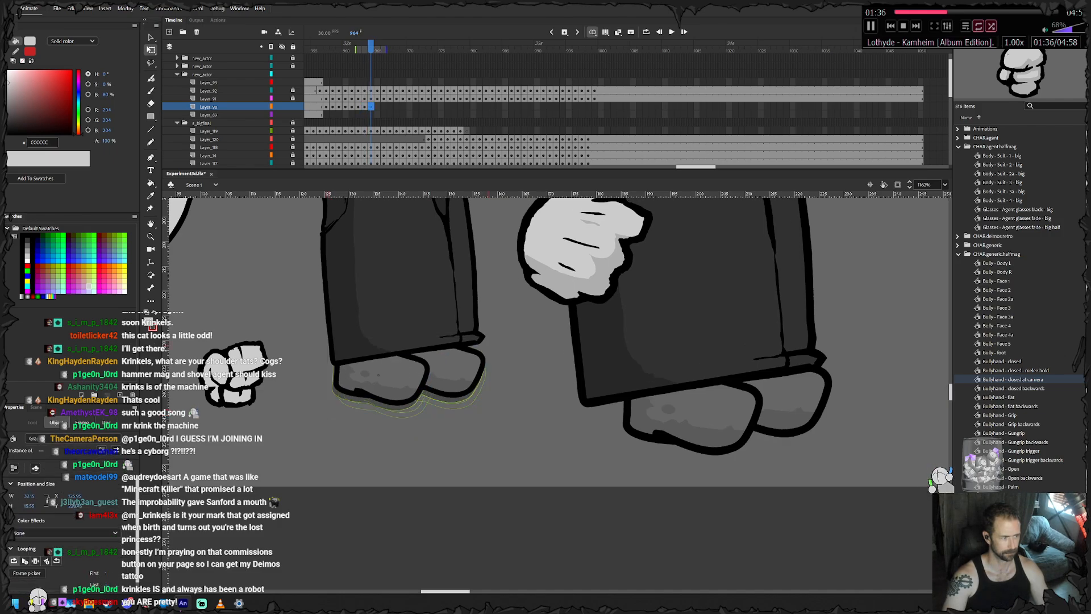
key(Left)
key(Left)
click(511, 337)
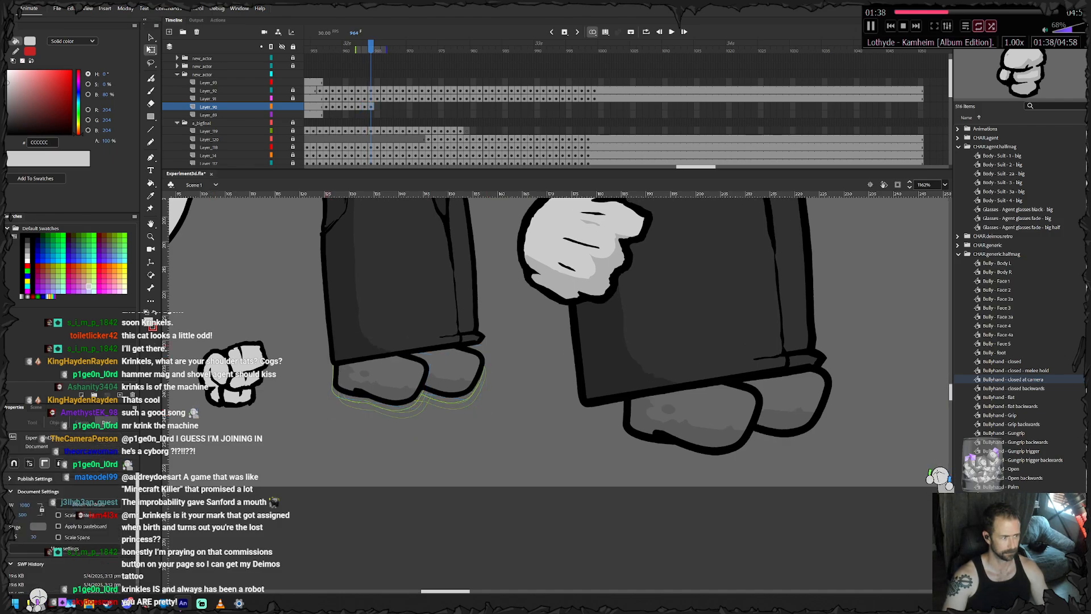
drag(456, 373, 455, 369)
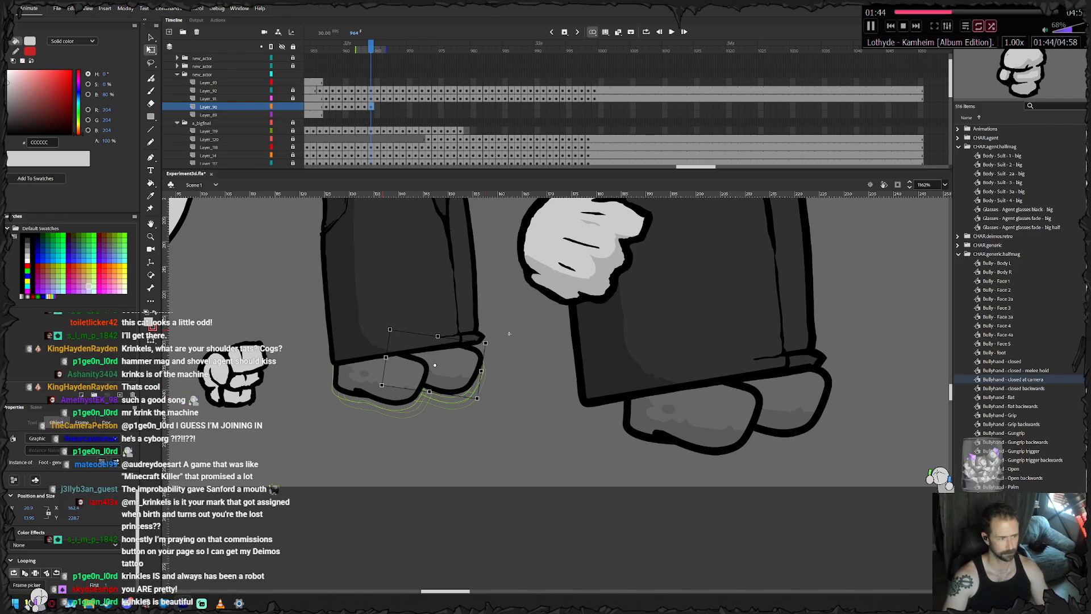
- Keyframe the small agent's feet through frames 965 to 969, keeping them tucked under the hem while airborne
key(F6)
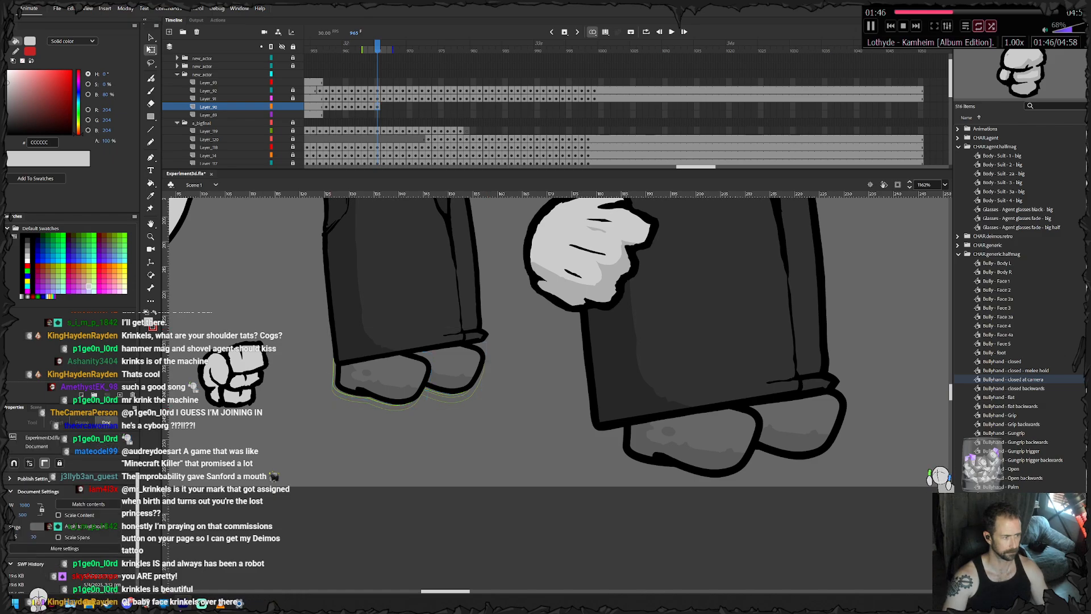
key(F6)
click(517, 332)
key(F6)
click(516, 341)
drag(404, 370, 374, 364)
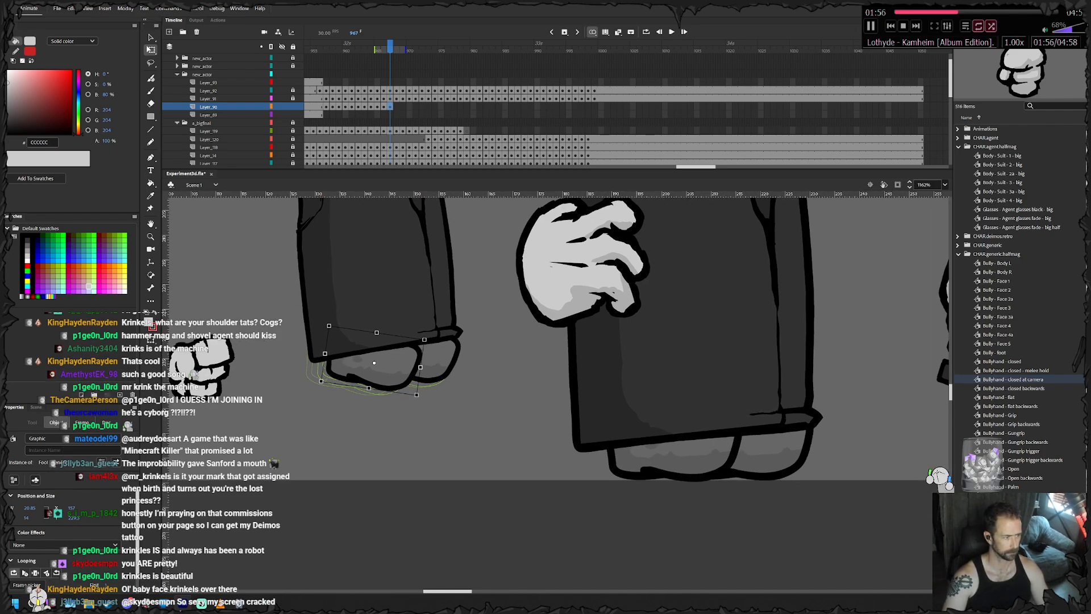
double_click(374, 364)
double_click(447, 329)
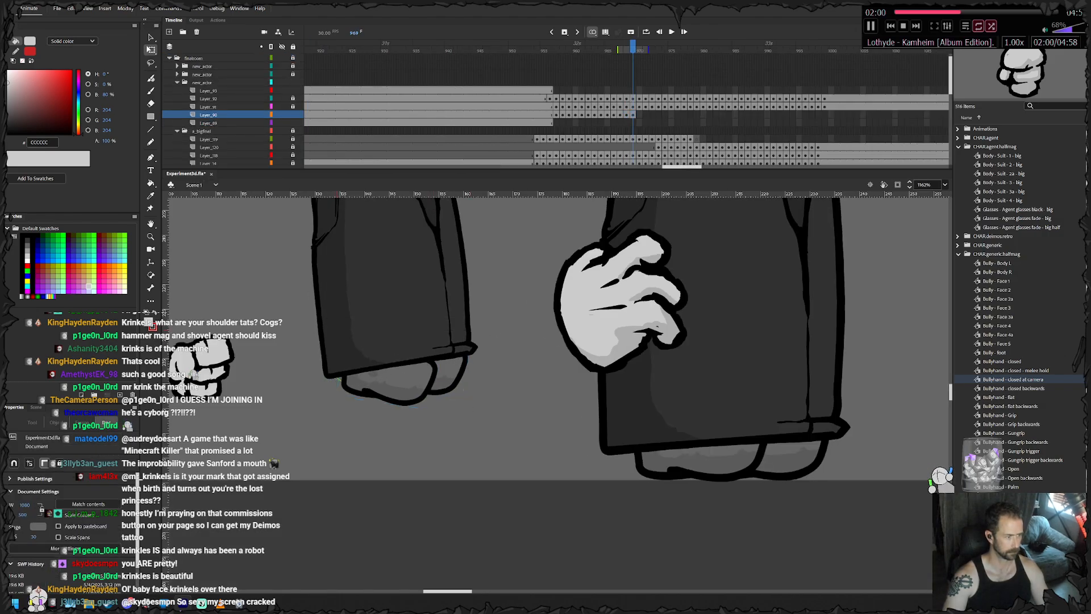
- Keyframe the small agent's feet at frames 970 and 971, lowering them toward the floor with the falling body
key(.)
click(416, 444)
drag(412, 405, 410, 439)
key(F6)
click(482, 382)
drag(430, 385, 419, 412)
- Keyframe the small agent's feet at frame 972, rotating and nudging each foot flat onto the floor line
key(F6)
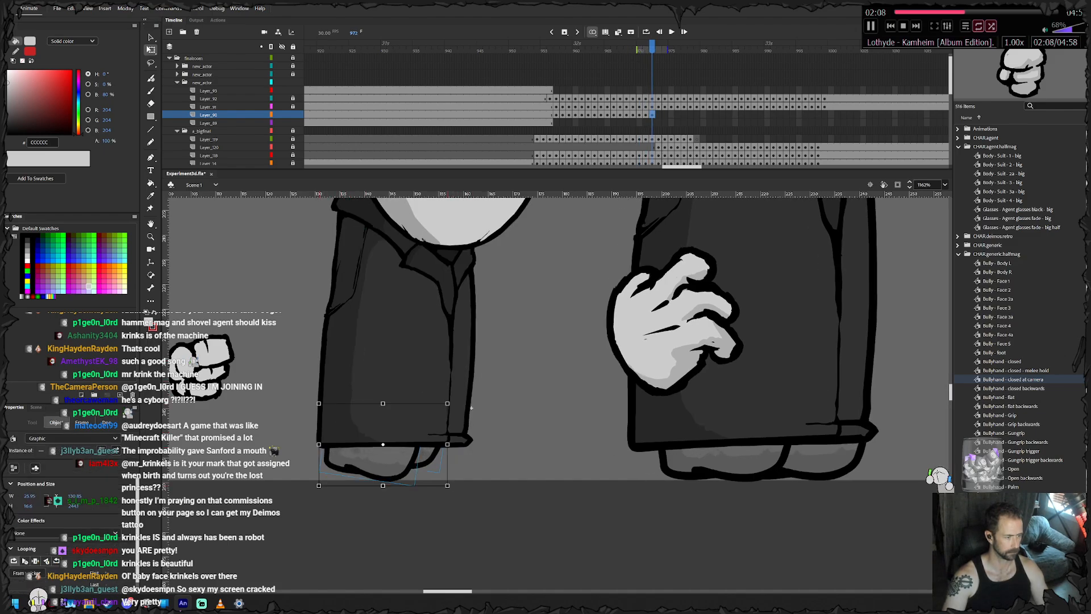
click(476, 408)
click(391, 460)
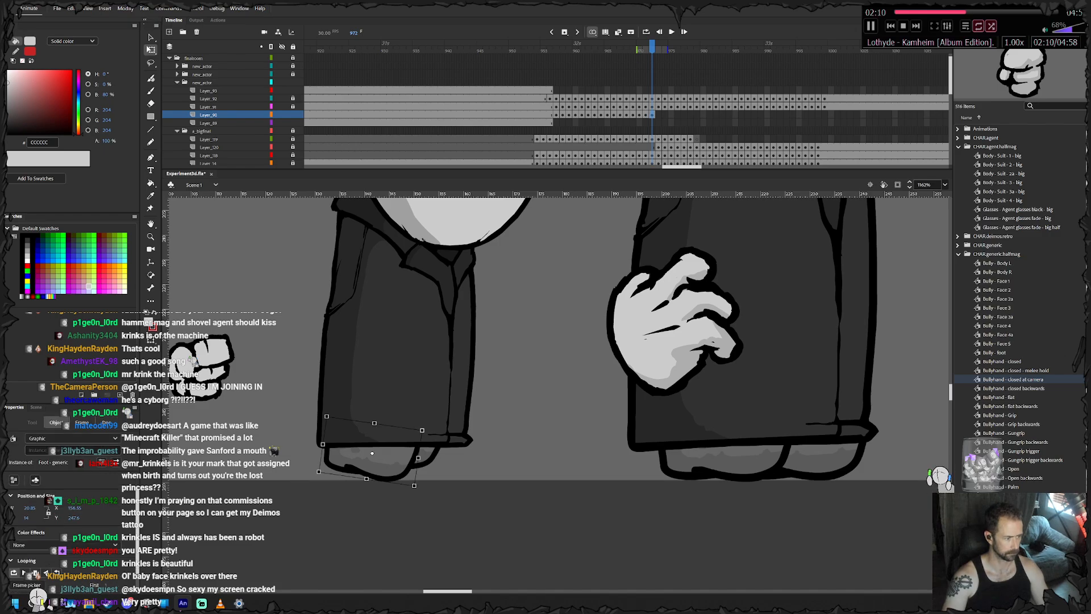
drag(416, 488, 391, 463)
click(428, 457)
key(Down)
key(Down)
key(Right)
key(Right)
key(Right)
drag(486, 417, 479, 409)
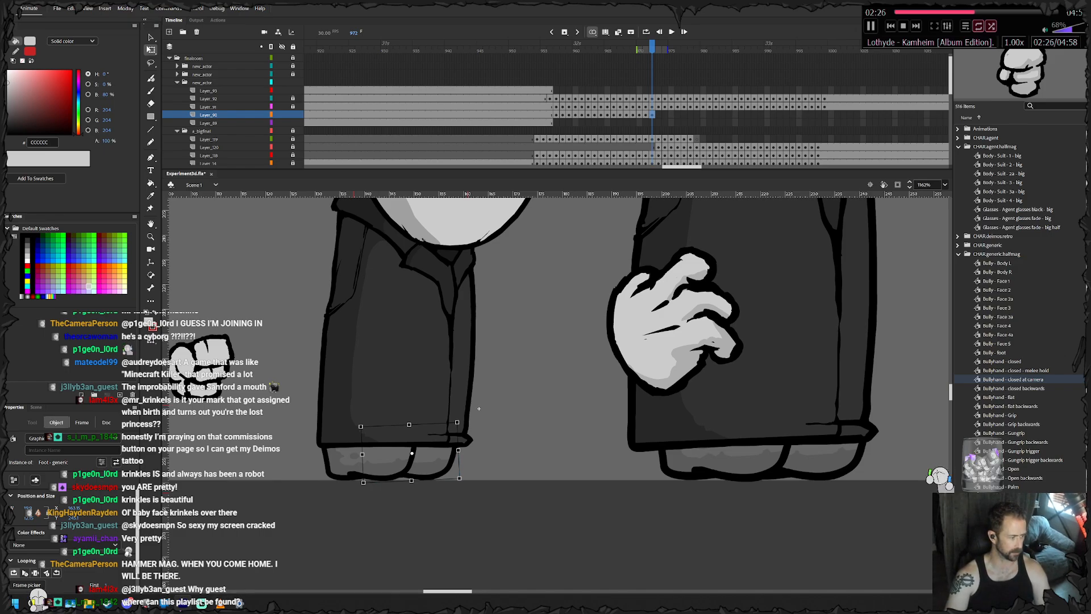
- Switch to VLC media player to show the playing track, and return to the animation
key(alt+Tab)
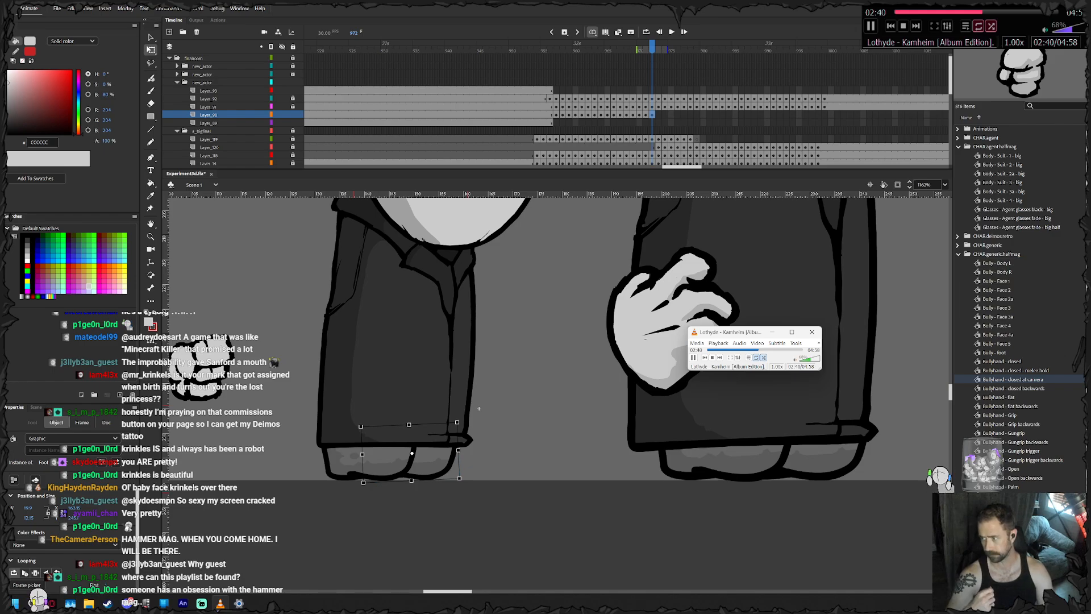
drag(755, 332, 758, 332)
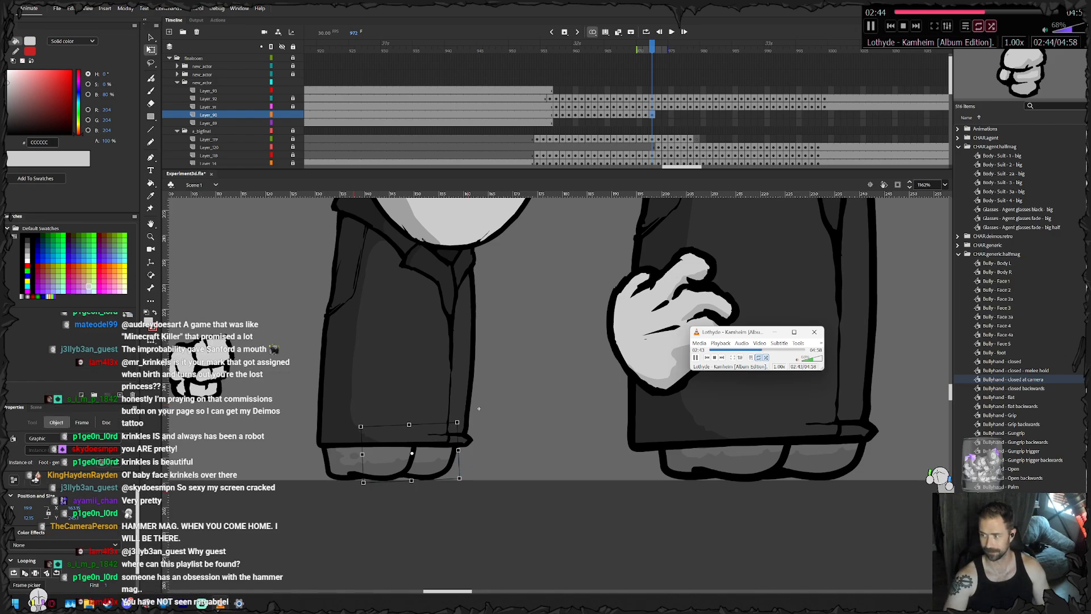
click(478, 409)
- Keyframe the small agent's feet at frame 973, sliding them right along the floor beneath the hem
drag(479, 408, 521, 422)
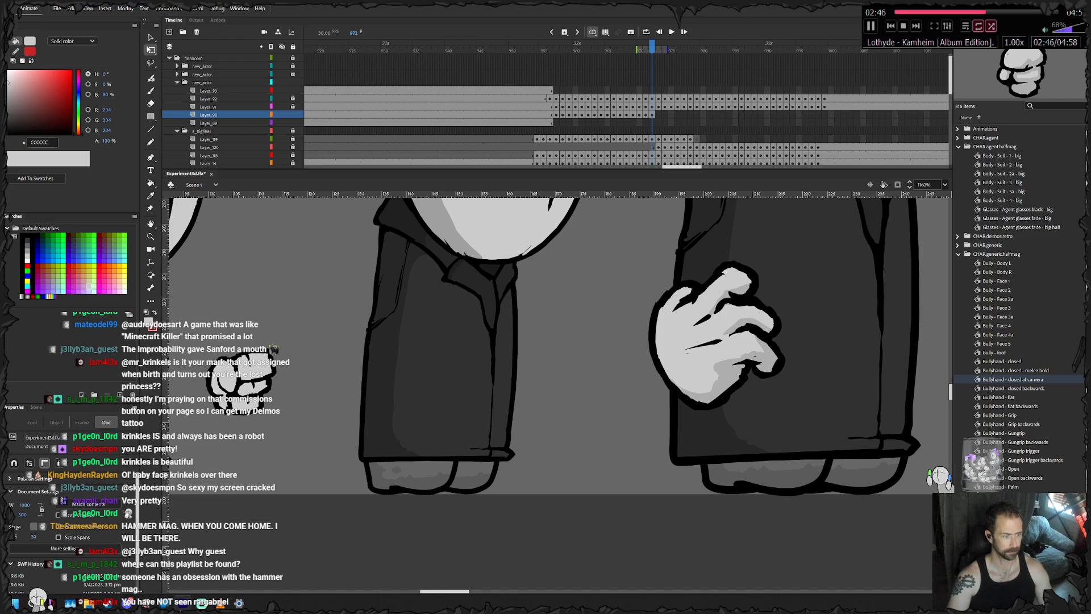
key(F6)
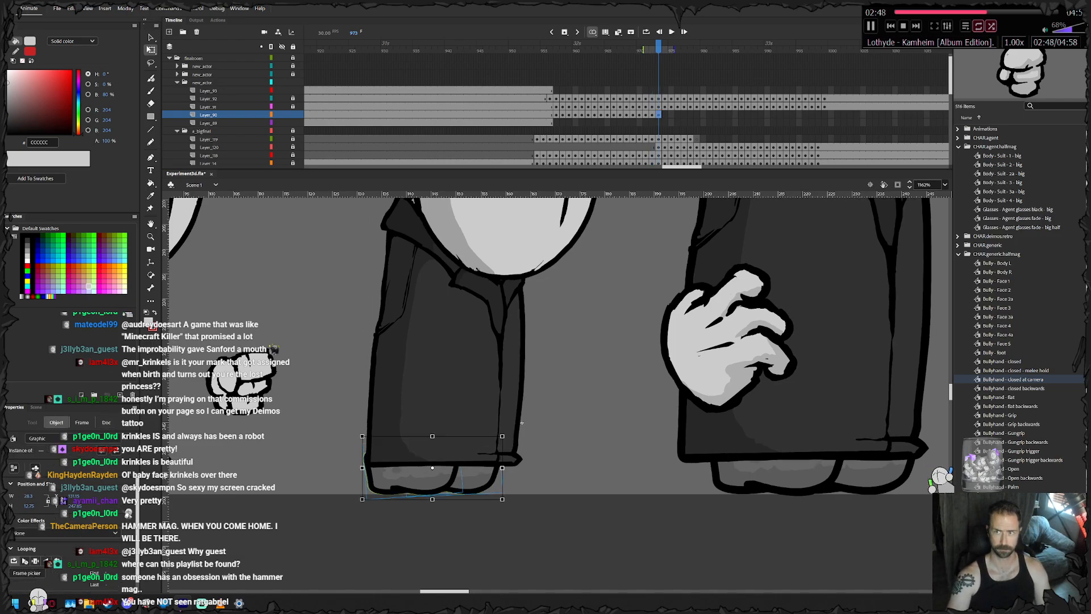
click(521, 422)
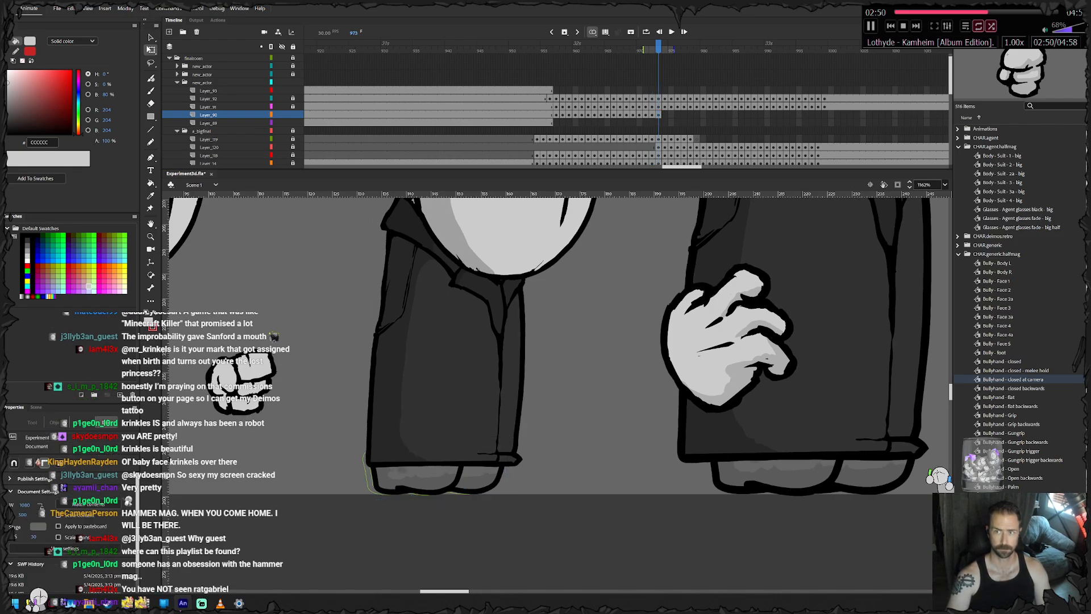
click(489, 483)
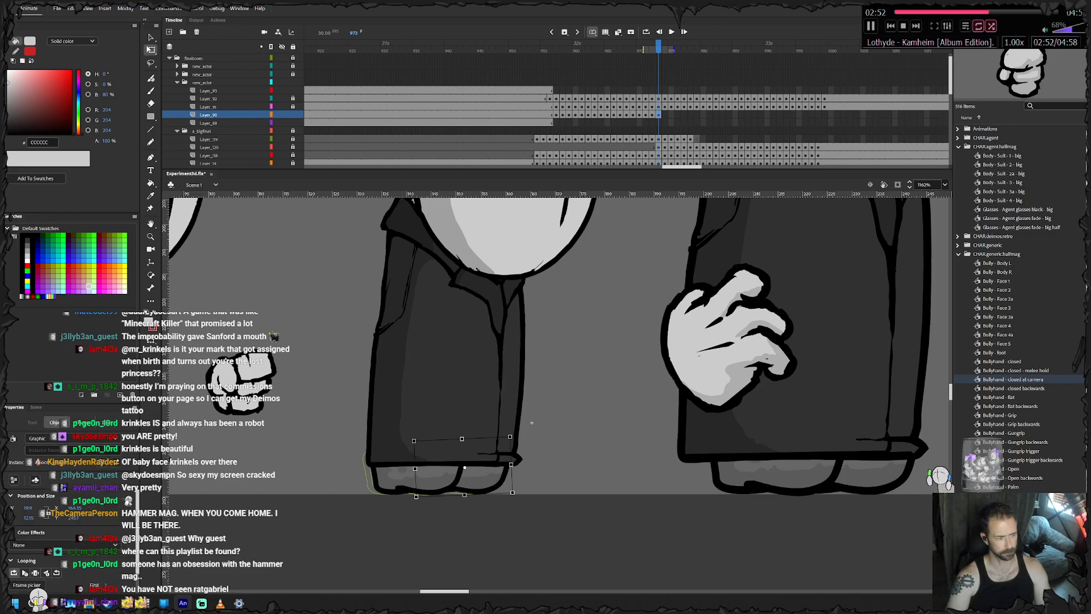
- Keyframe the small agent's feet at frame 974, nudging the left foot right and the right foot back left
key(F6)
key(Right)
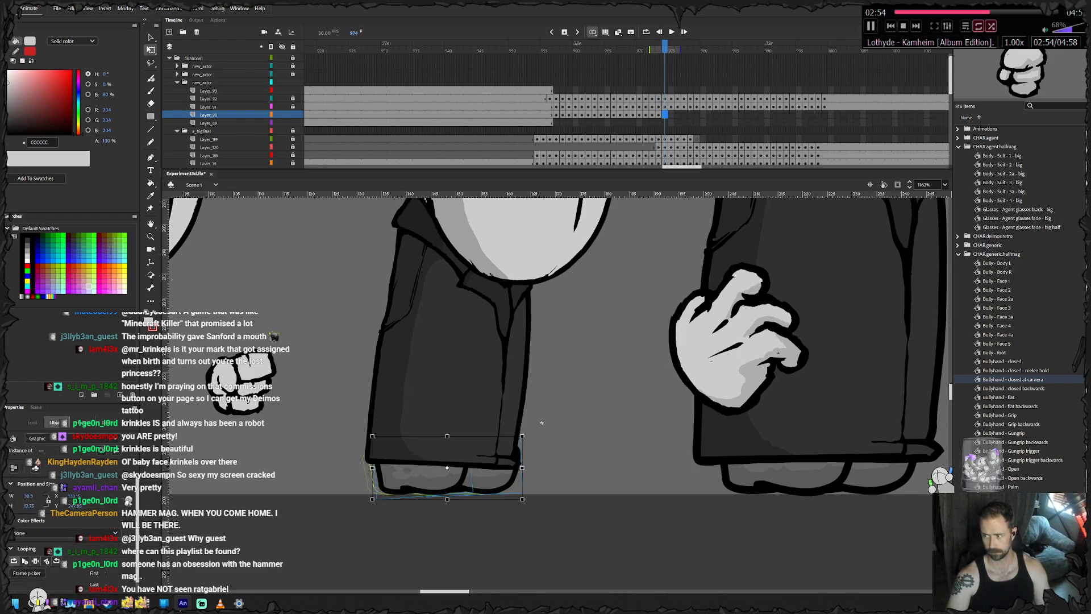
click(536, 422)
click(440, 479)
key(Right)
click(496, 481)
key(Left)
key(Left)
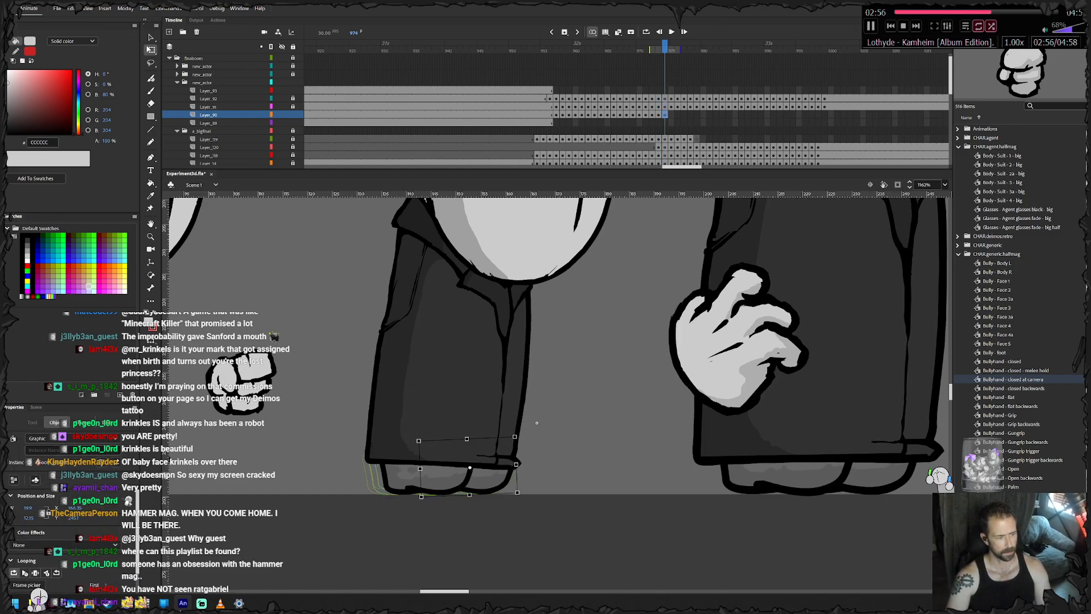
- Keyframe the small agent's feet at frame 975, nudging the pair and the left foot right under the leaning coat
key(F6)
key(Right)
key(Right)
key(Right)
click(532, 422)
click(440, 480)
key(Right)
key(Right)
key(Right)
key(Right)
key(Right)
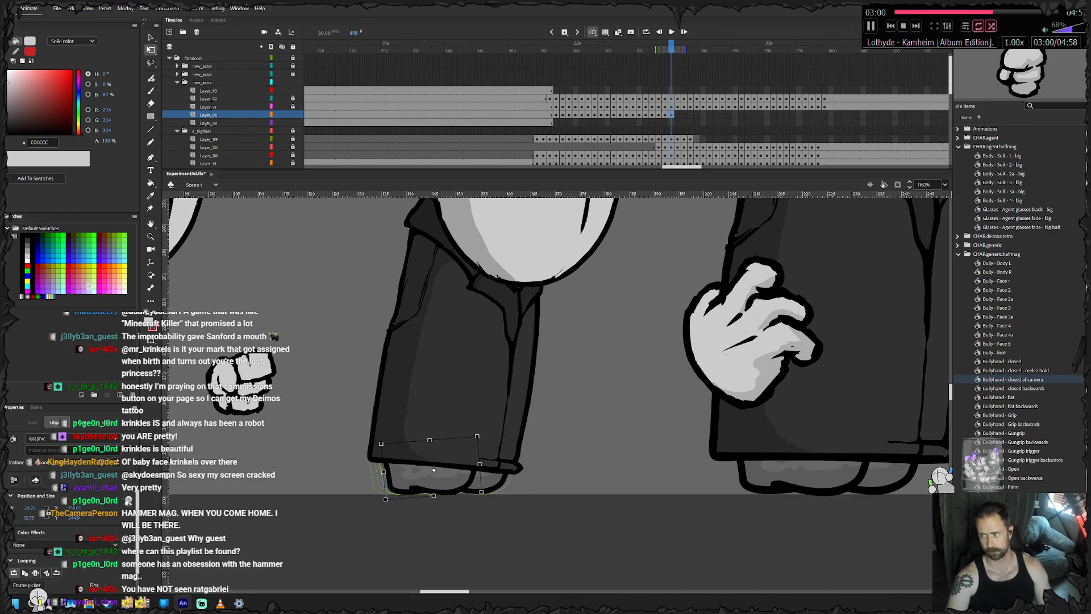
- Keyframe the small agent's feet at frame 976, nudging the pair and the left foot right beneath the hem
key(F6)
key(Right)
key(Right)
key(Right)
key(Right)
click(534, 422)
click(442, 480)
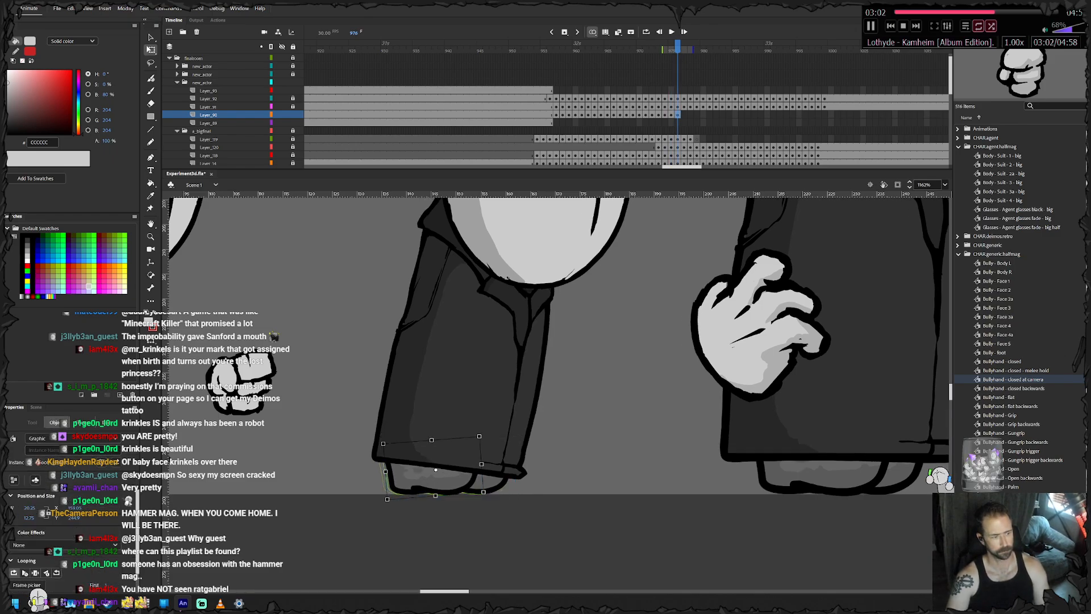
key(Right)
key(Right)
- Keyframe the small agent's feet at frames 977 and 978, nudging the pair and the left foot right with the coat
key(F6)
key(Right)
key(Right)
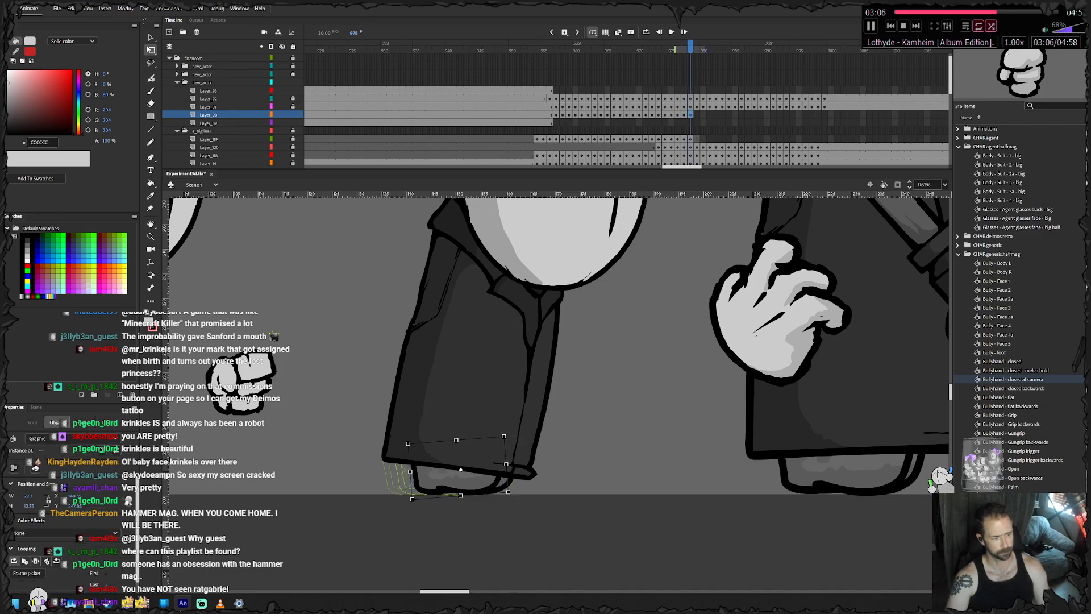
key(F6)
key(Right)
key(Right)
click(507, 434)
click(455, 478)
key(Right)
key(Right)
key(Right)
- Keyframe the small agent's feet at frame 979, nudging the pair right under the coat hem
key(F6)
key(Right)
- Keyframe the small agent's feet at frame 980, nudging the pair right and stepping the right foot farther right
key(Right)
key(Right)
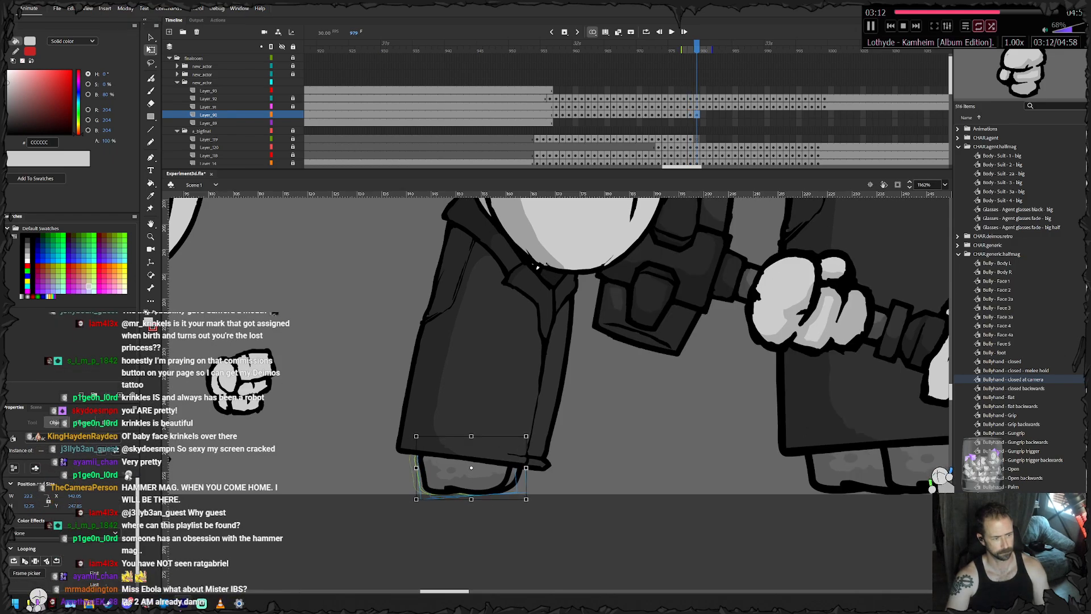
key(F6)
key(Right)
key(Right)
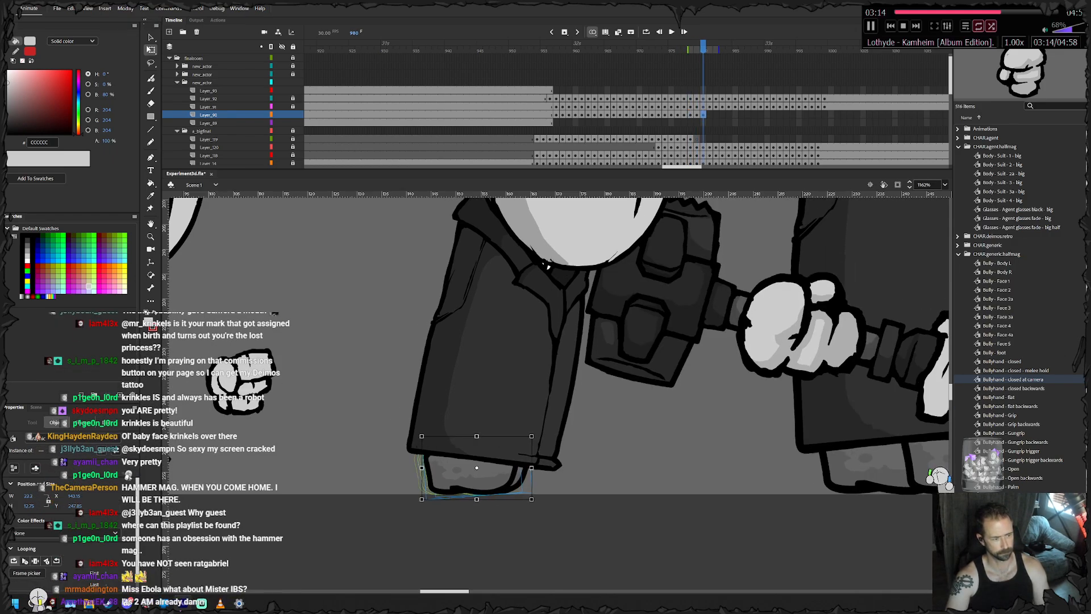
key(Right)
key(Escape)
click(519, 475)
key(shift+Right)
key(shift+Right)
- Keyframe the small agent's feet at frame 981, moving the pair right, then rotating and raising the right foot
key(F6)
key(shift+Right)
drag(550, 503, 543, 515)
key(Escape)
click(529, 476)
key(shift+Up)
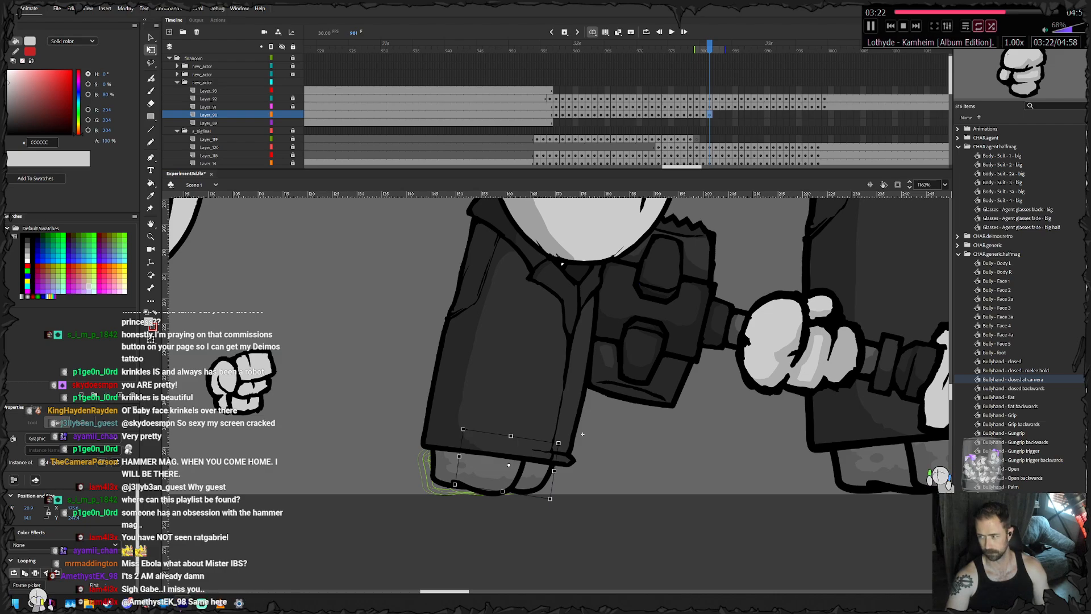
- Keyframe the small agent's feet at frame 982, stepping the right foot farther right ahead of the left one
key(F6)
key(Escape)
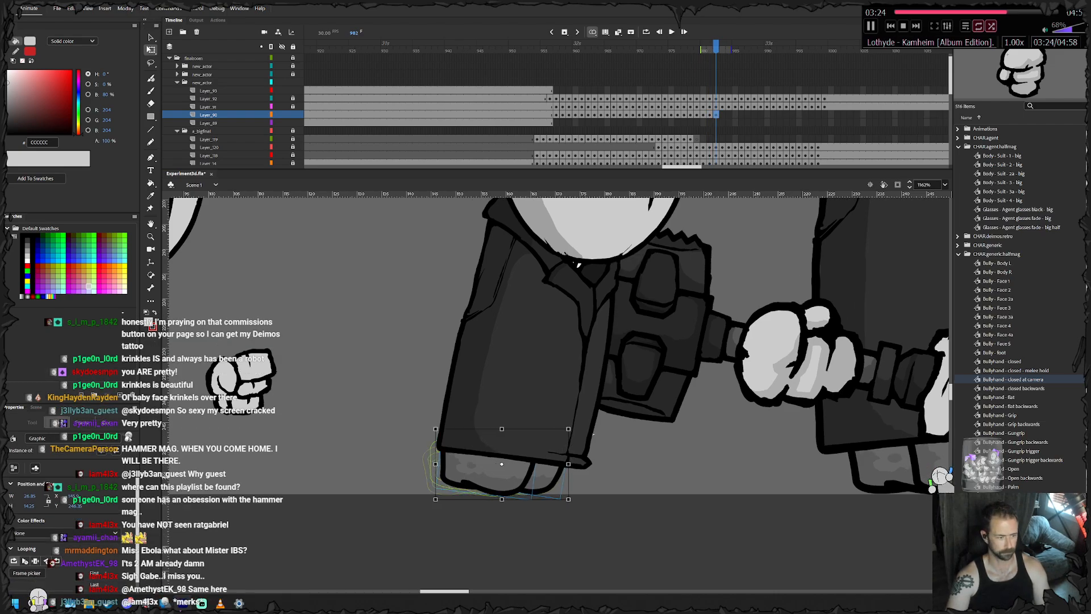
click(545, 476)
key(Right)
key(Right)
key(Right)
key(Right)
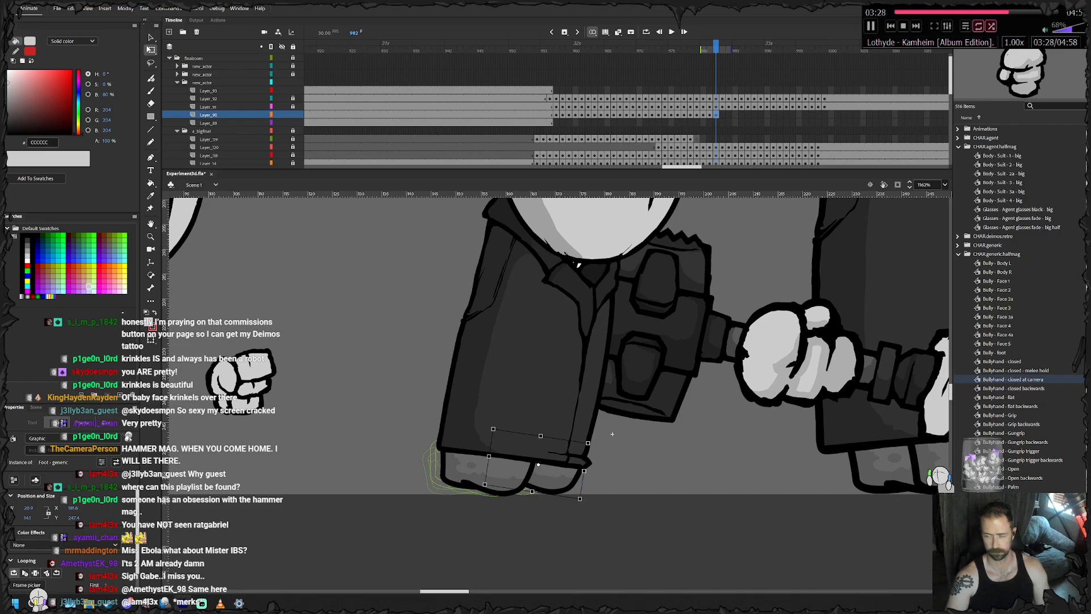
- Keyframe the small agent's feet at frame 983, sliding the left foot right toward the planted right foot
key(F6)
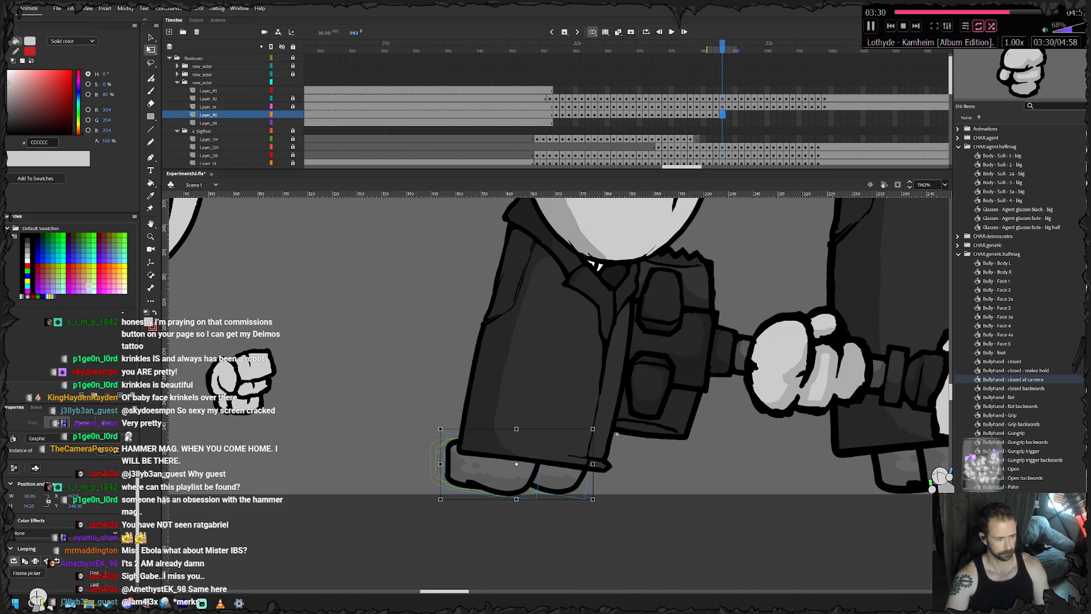
click(617, 434)
click(495, 473)
key(Right)
key(Right)
key(Right)
key(Right)
key(Right)
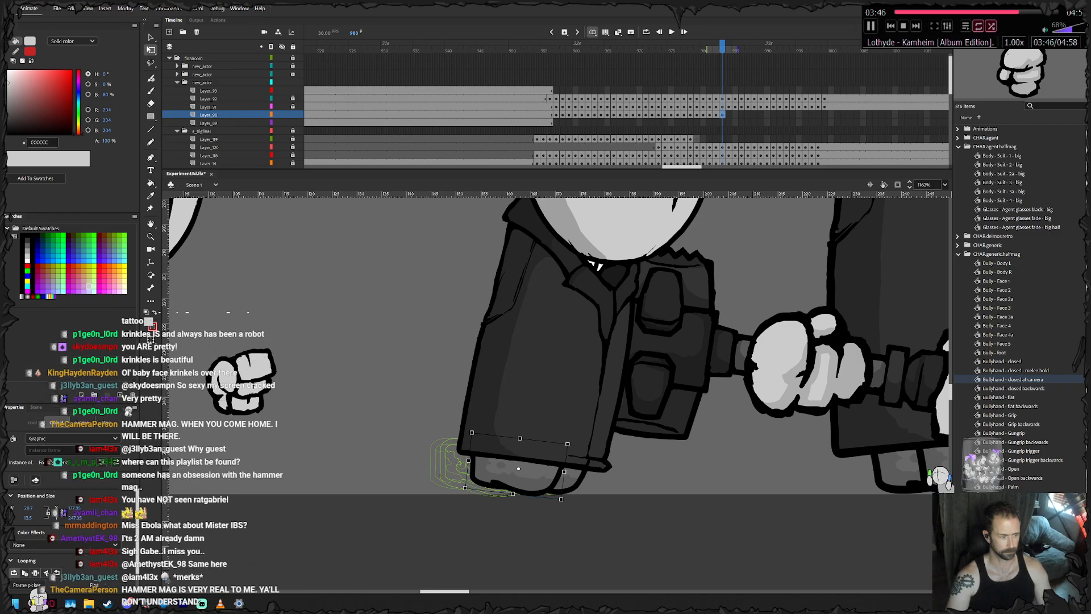
- Keyframe the small agent's feet at frame 984, moving the left foot right and rotating it slightly
key(period)
click(511, 534)
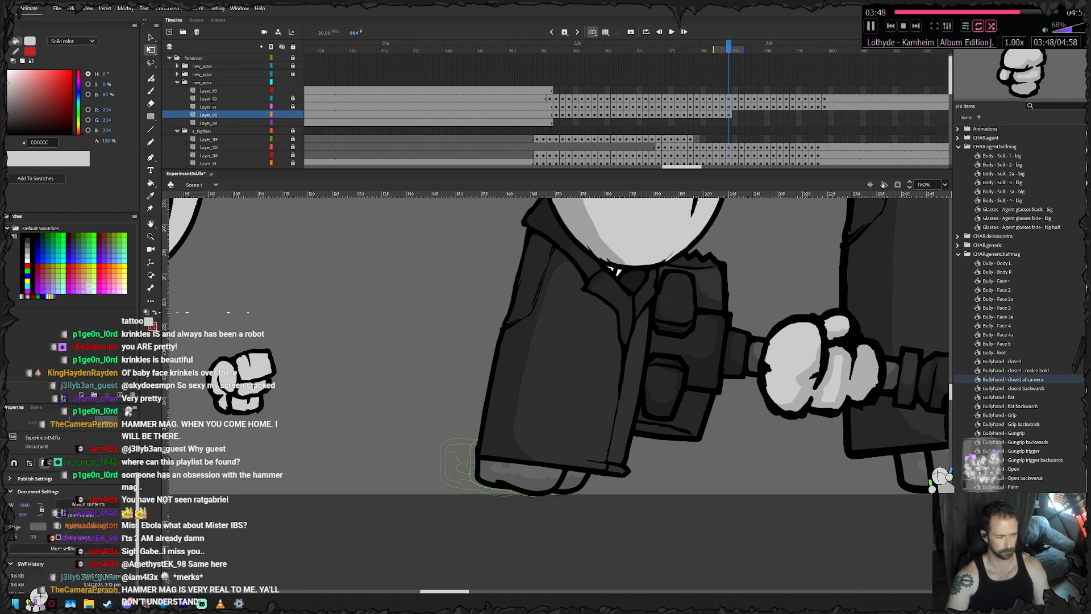
drag(517, 476, 532, 476)
drag(584, 503, 587, 498)
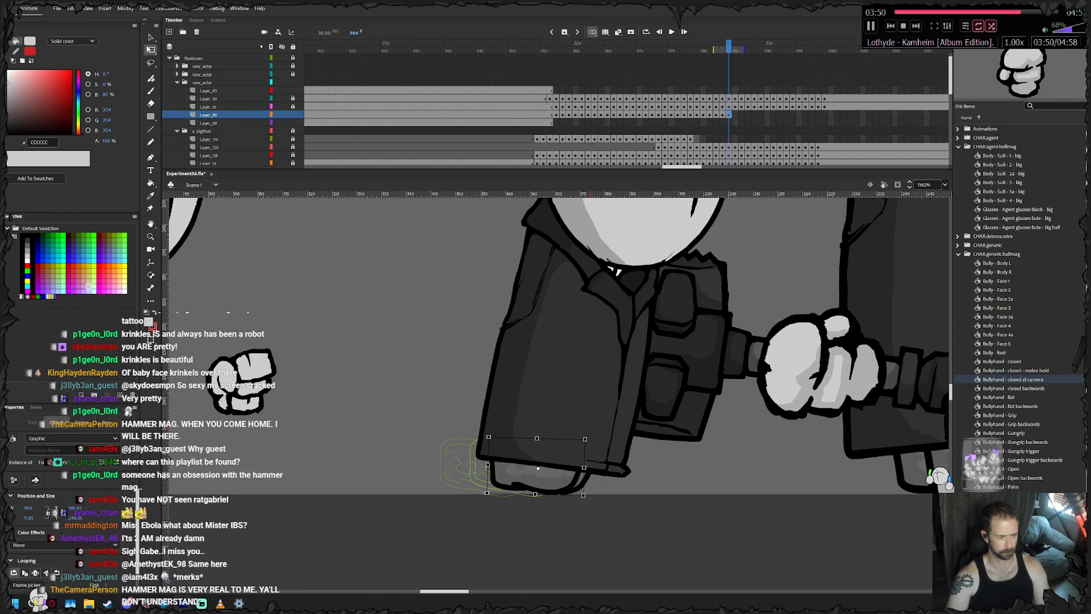
- Keyframe the small agent's feet at frame 985, stepping the front foot right past the other and tilting it slightly
key(period)
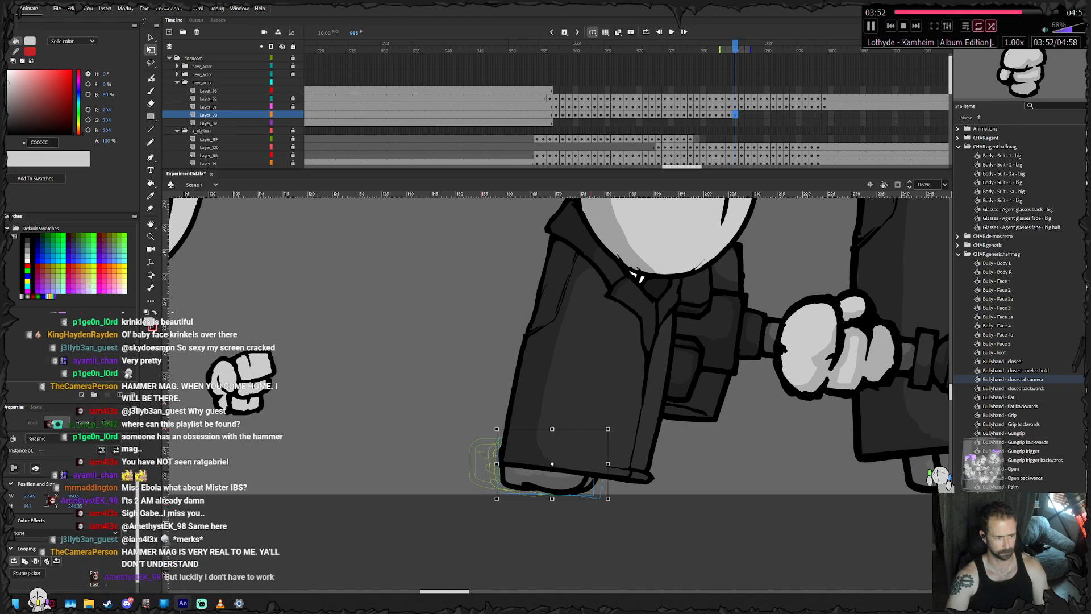
click(514, 531)
click(537, 479)
key(Right)
key(Right)
key(Right)
key(Right)
key(Right)
key(Right)
key(Right)
key(Right)
key(Right)
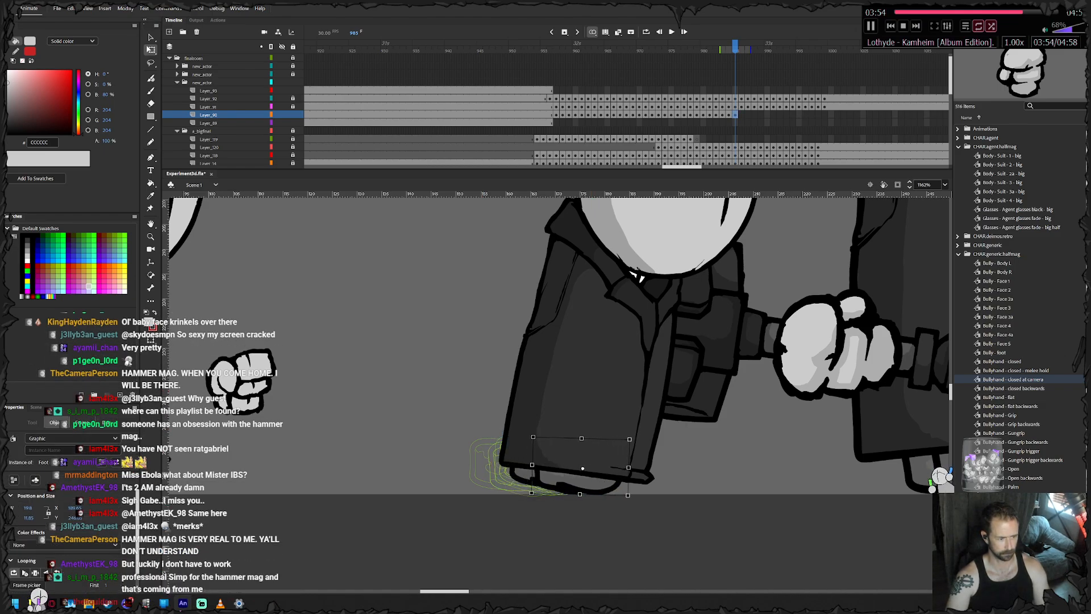
drag(645, 434, 639, 427)
- Keyframe the small agent's feet at frame 986, sliding and lowering the trailing foot and moving the leading foot farther right
key(period)
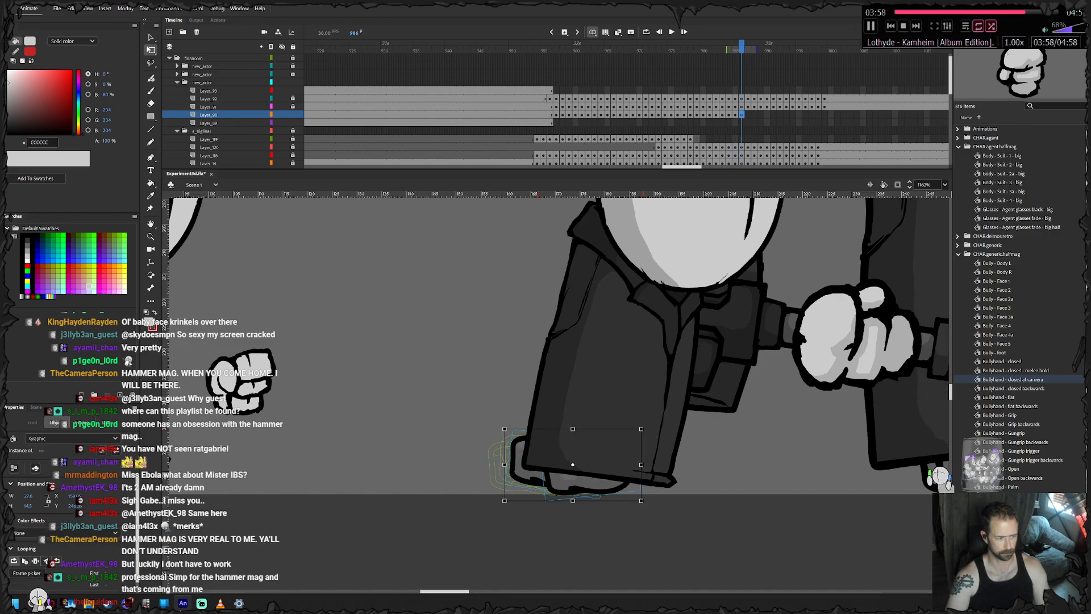
key(Right)
key(Right)
click(514, 532)
click(547, 480)
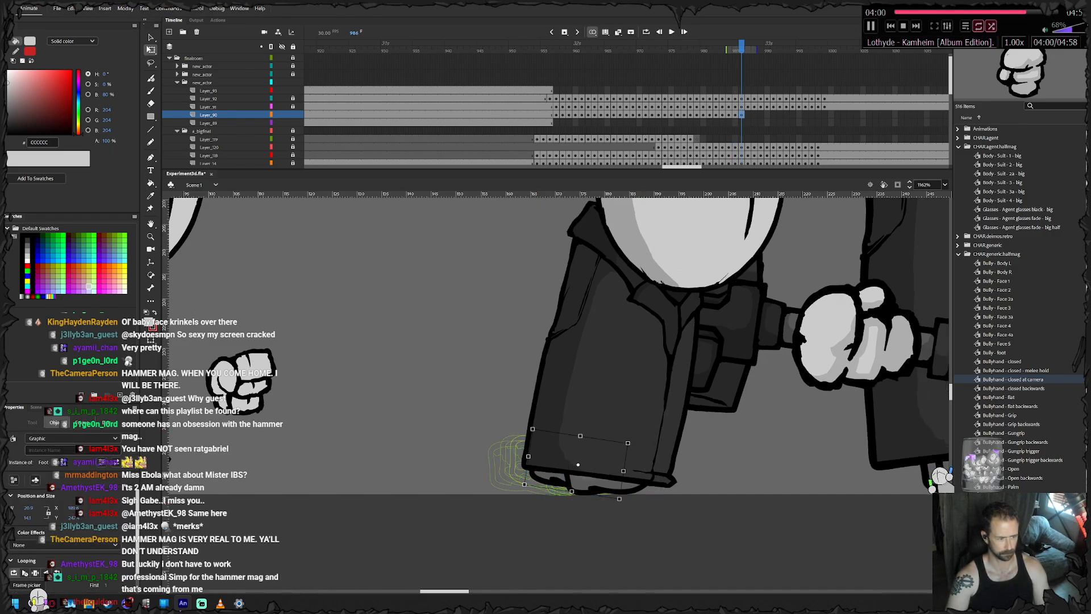
drag(519, 487, 525, 498)
key(Down)
click(574, 528)
drag(604, 483, 627, 483)
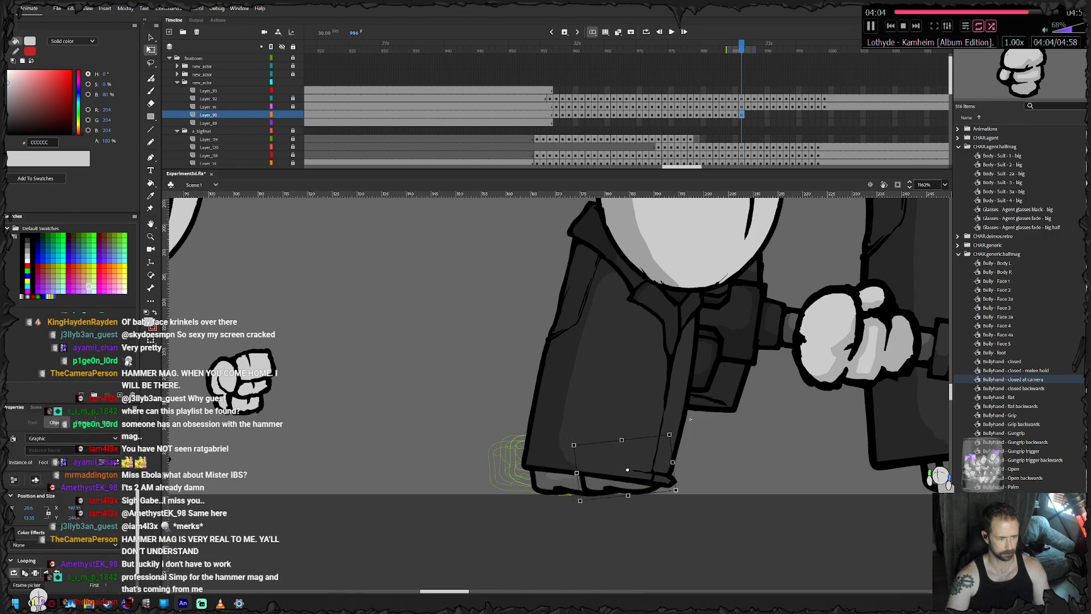
- Keyframe the small agent's feet at frames 987 and 988, sliding the trailing foot right along the floor in each
key(.)
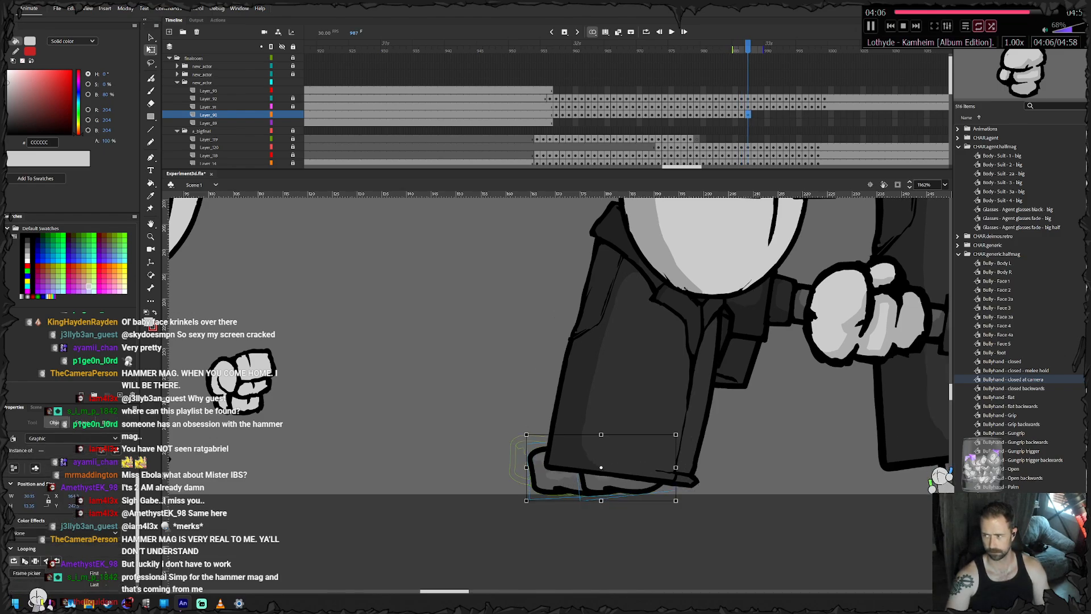
click(574, 528)
drag(554, 482, 571, 481)
key(.)
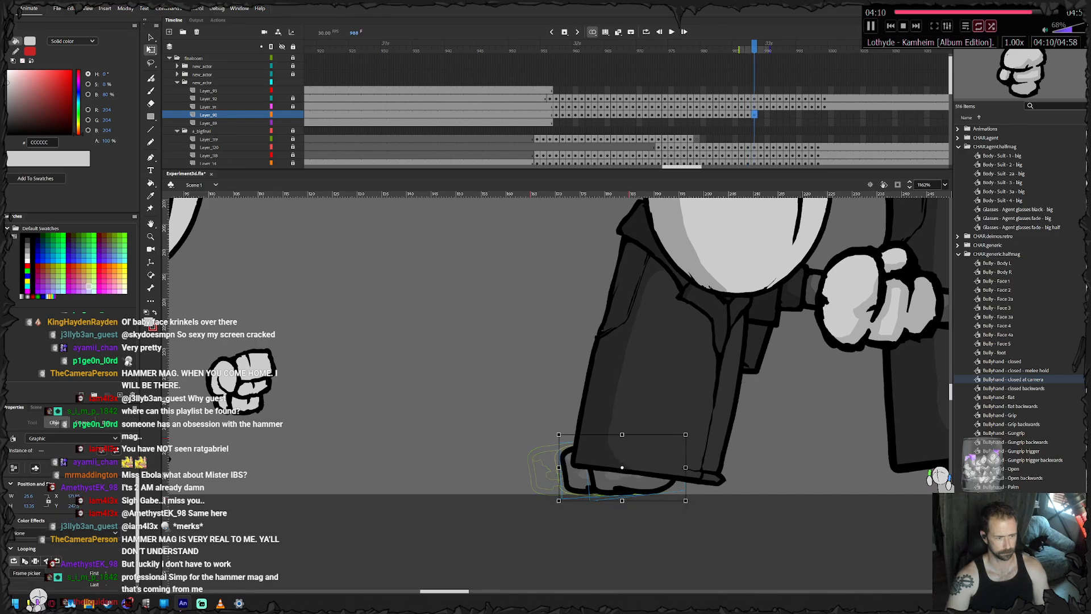
click(591, 529)
drag(580, 481, 601, 481)
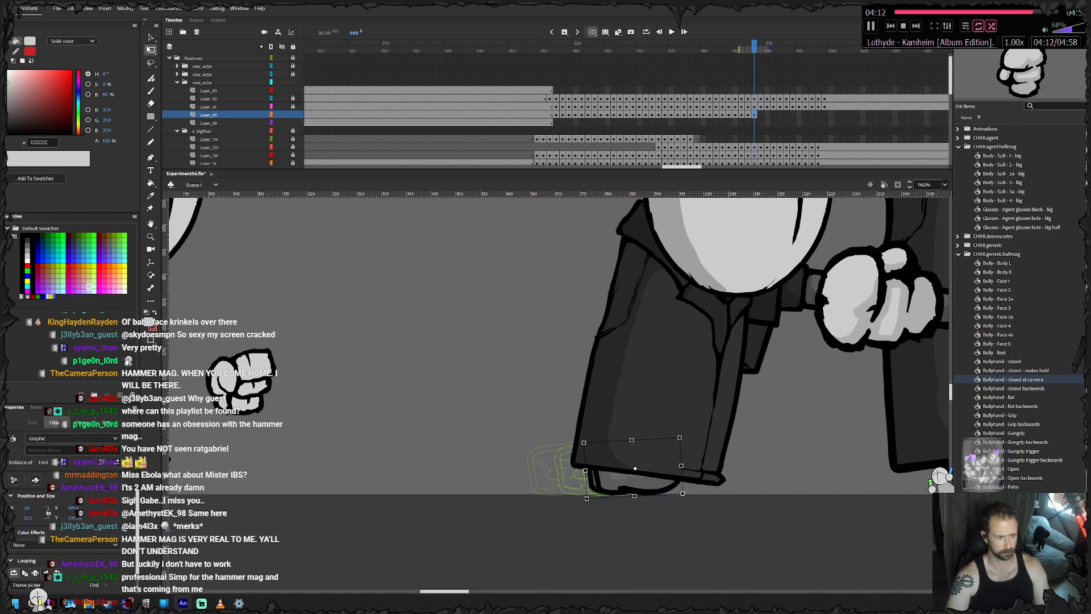
- Keyframe the small agent's feet at frame 989, nudging the pair and the leftmost foot right beneath the hem
key(F6)
key(Right)
click(605, 530)
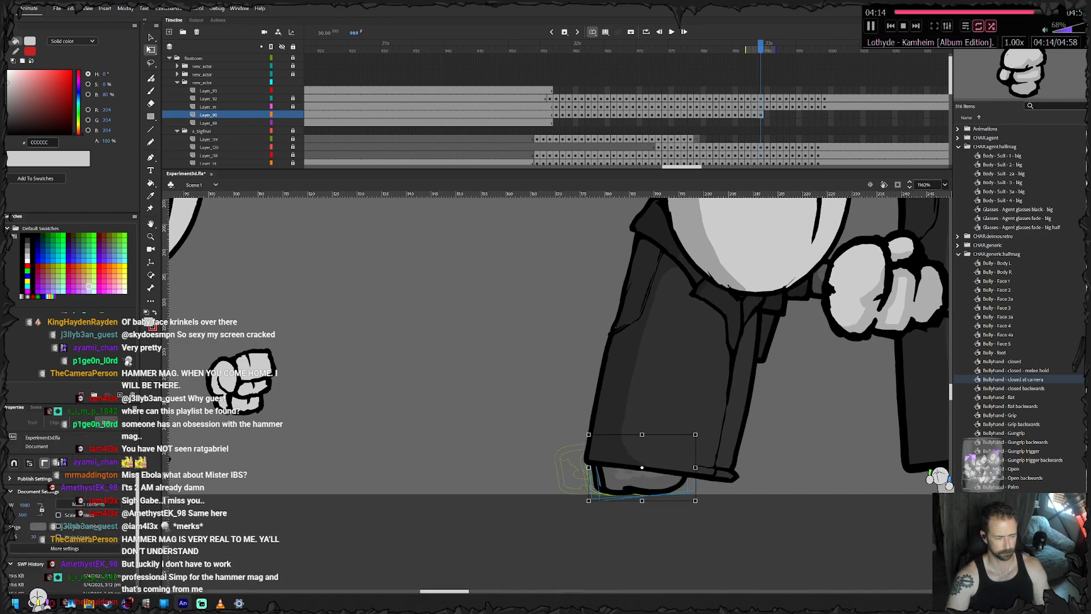
click(594, 481)
key(Right)
key(Right)
key(Right)
key(Right)
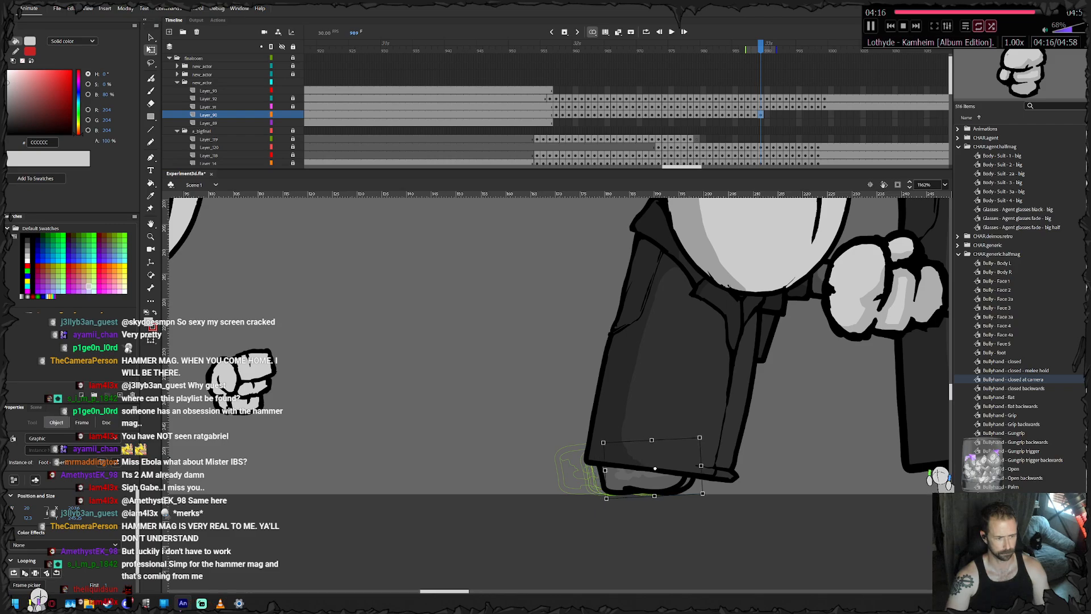
- Keyframe the small agent's feet at frame 990, nudging the pair right and stepping the leading foot farther right
key(F6)
key(Right)
key(Right)
key(Right)
key(Right)
key(Right)
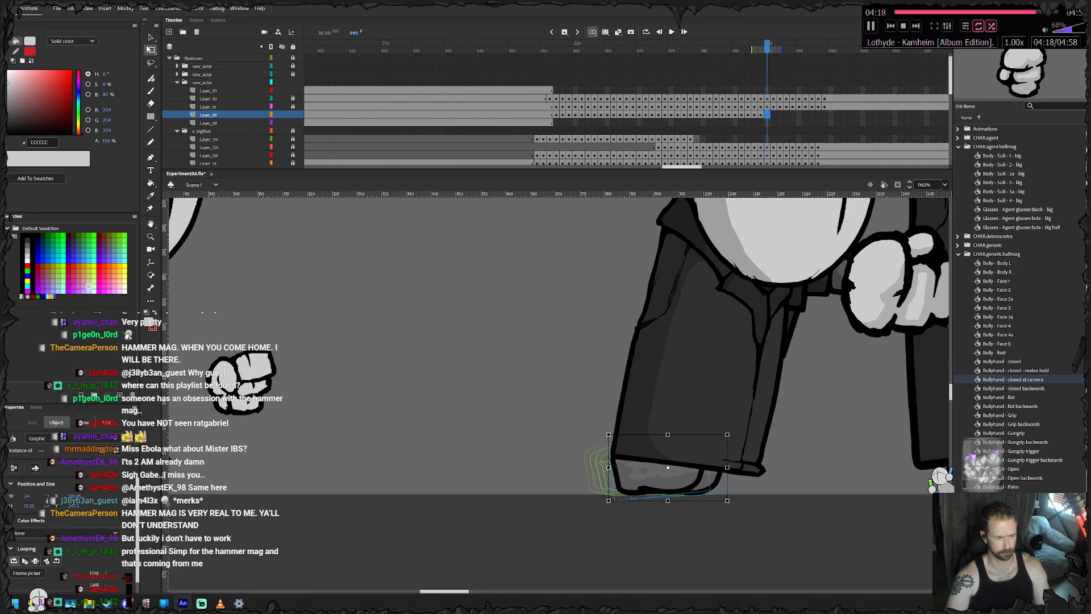
click(717, 529)
click(720, 482)
key(Right)
key(Right)
key(Right)
key(Right)
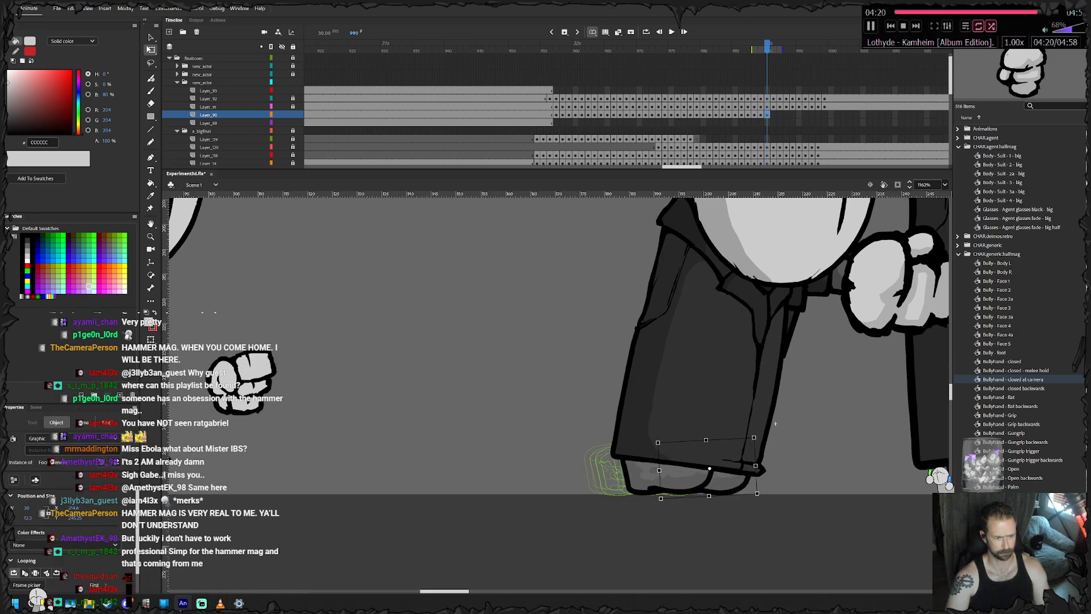
- Keyframe the small agent's feet at frame 991, moving the pair right, then rotating the left foot flat and nudging it back left
key(F6)
key(Right)
key(Right)
key(Right)
key(Right)
key(Right)
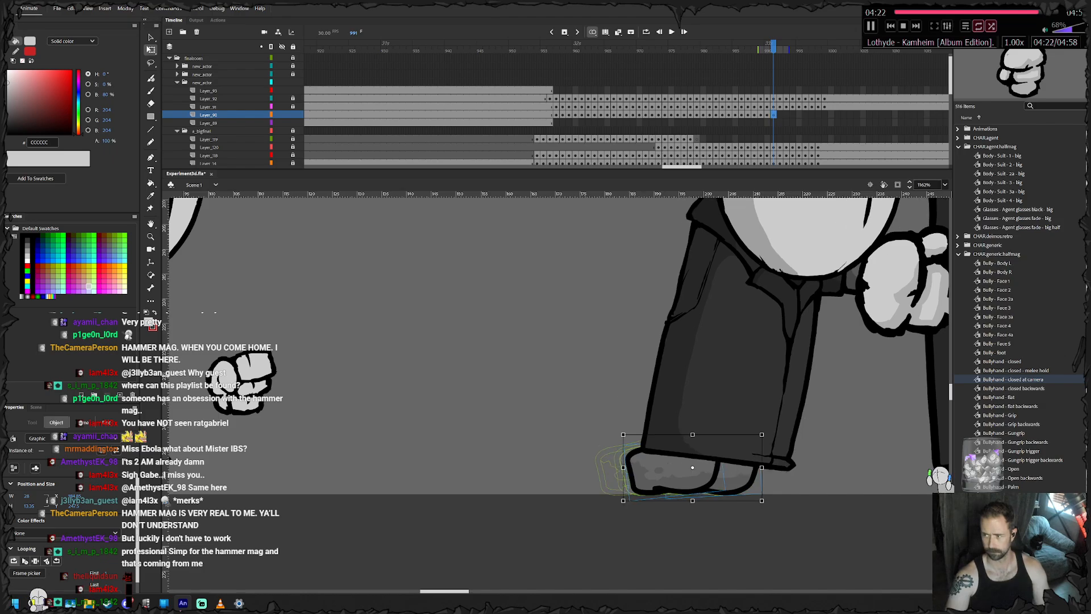
click(805, 424)
click(702, 479)
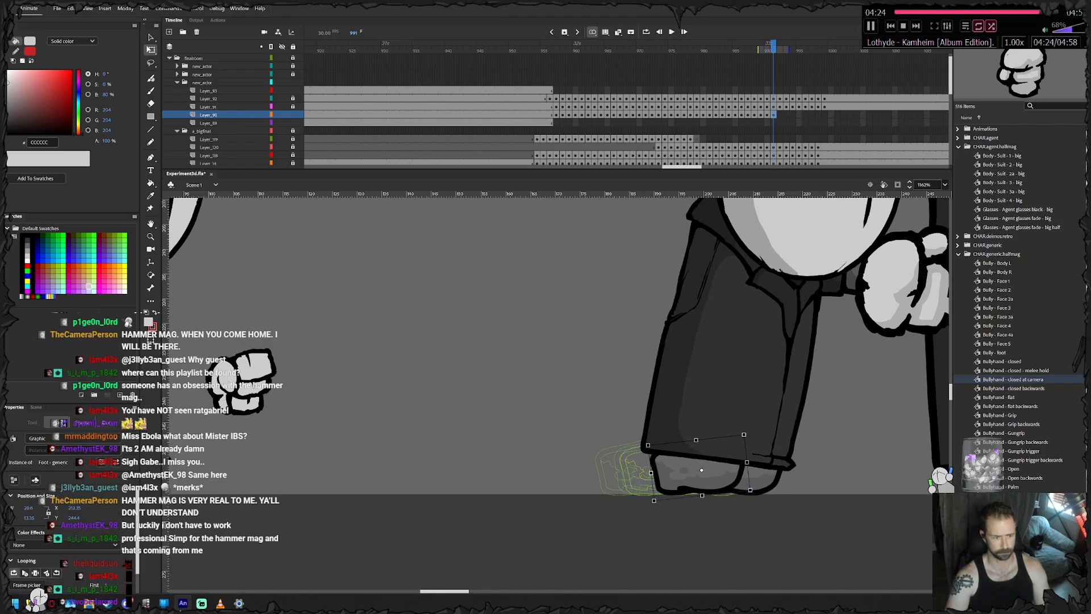
mouse_move(753, 492)
mouse_down()
mouse_move(745, 503)
mouse_move(700, 477)
mouse_move(748, 497)
mouse_up()
key(Left)
key(Left)
key(Left)
key(Left)
key(Left)
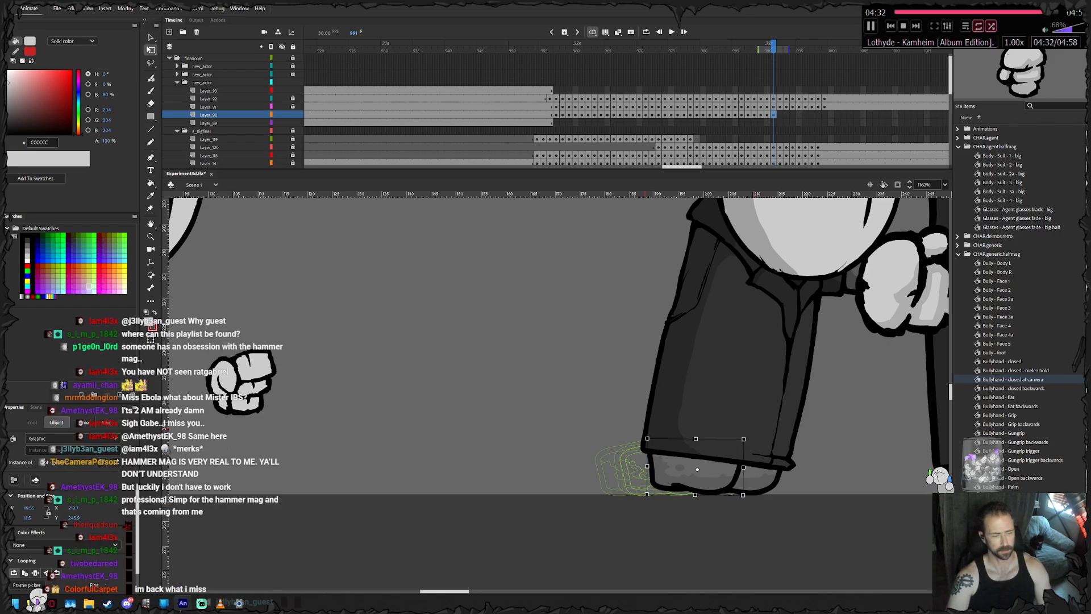
- Keyframe the small agent's feet at frame 992, moving the pair right, then shifting the left foot right and rotating it slightly
key(period)
key(Right)
key(Right)
key(Right)
key(Right)
key(Right)
key(Right)
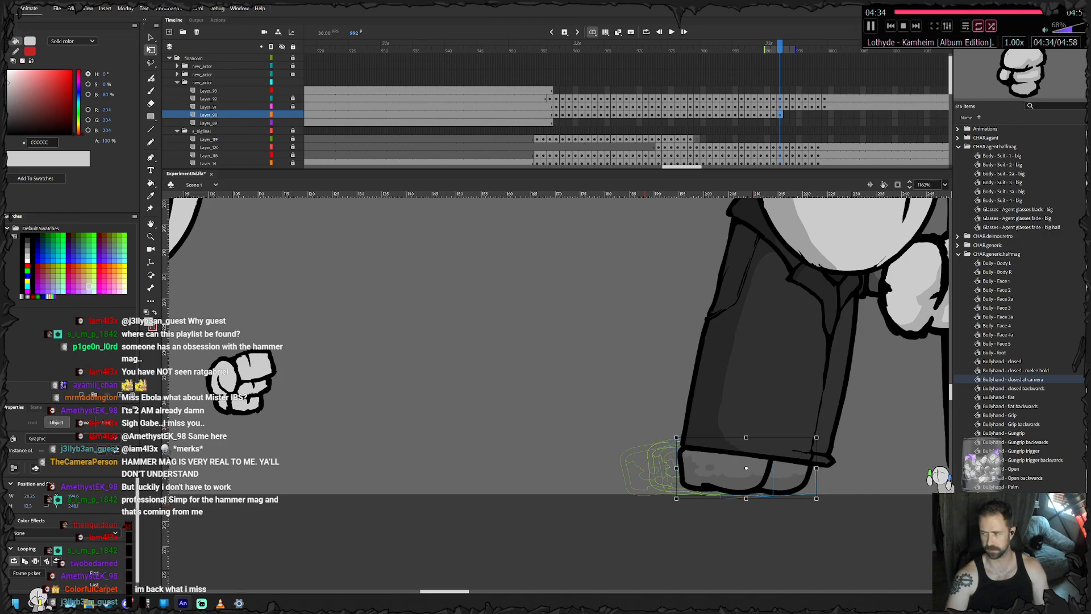
key(Escape)
click(721, 470)
key(Right)
key(Right)
key(Right)
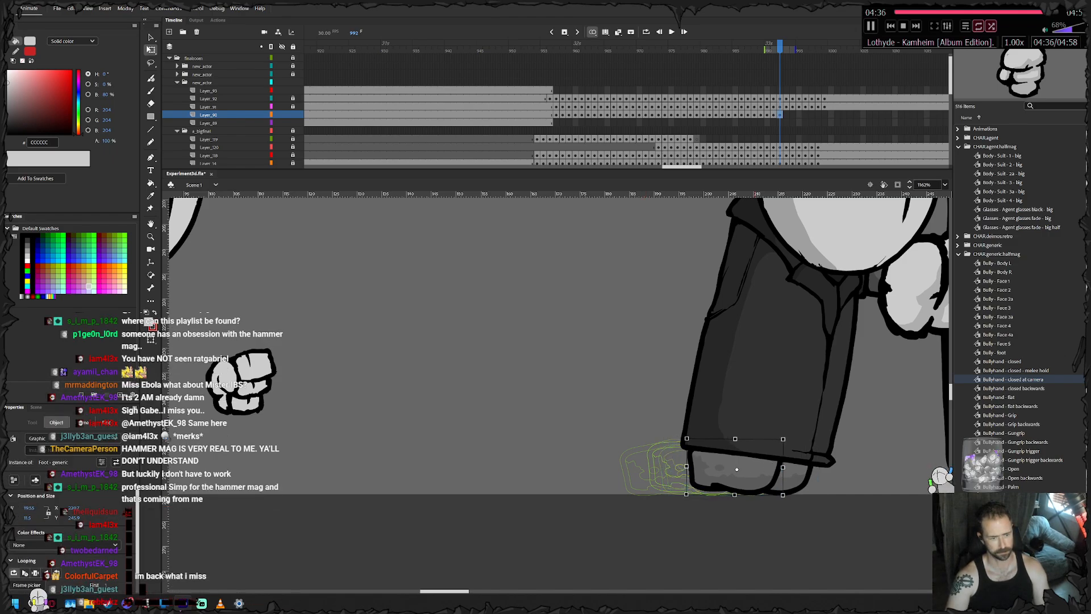
drag(790, 497, 787, 500)
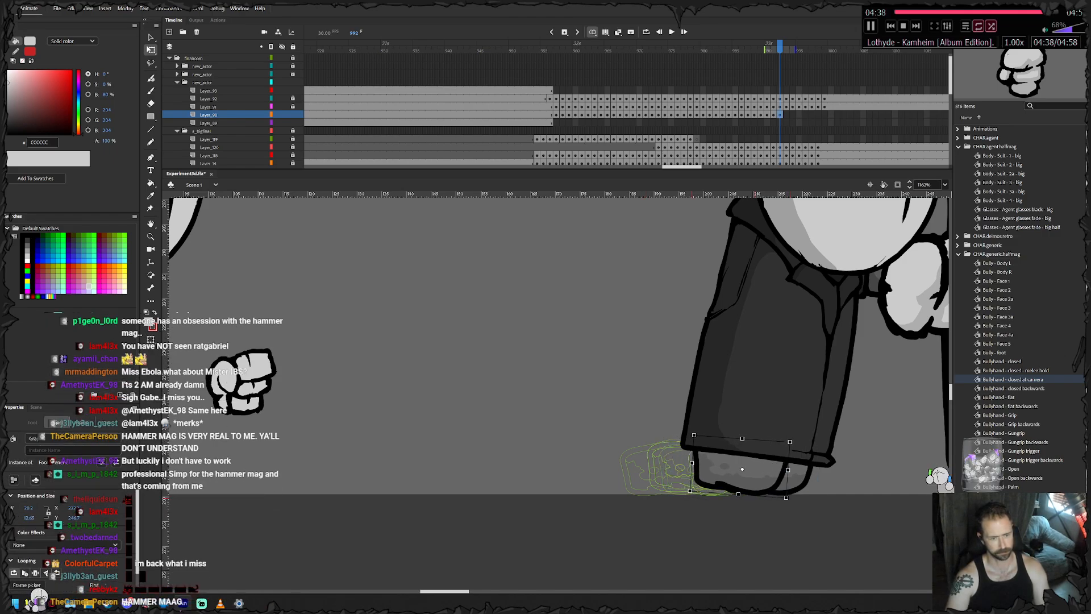
key(Left)
key(Left)
key(Left)
key(Left)
key(Left)
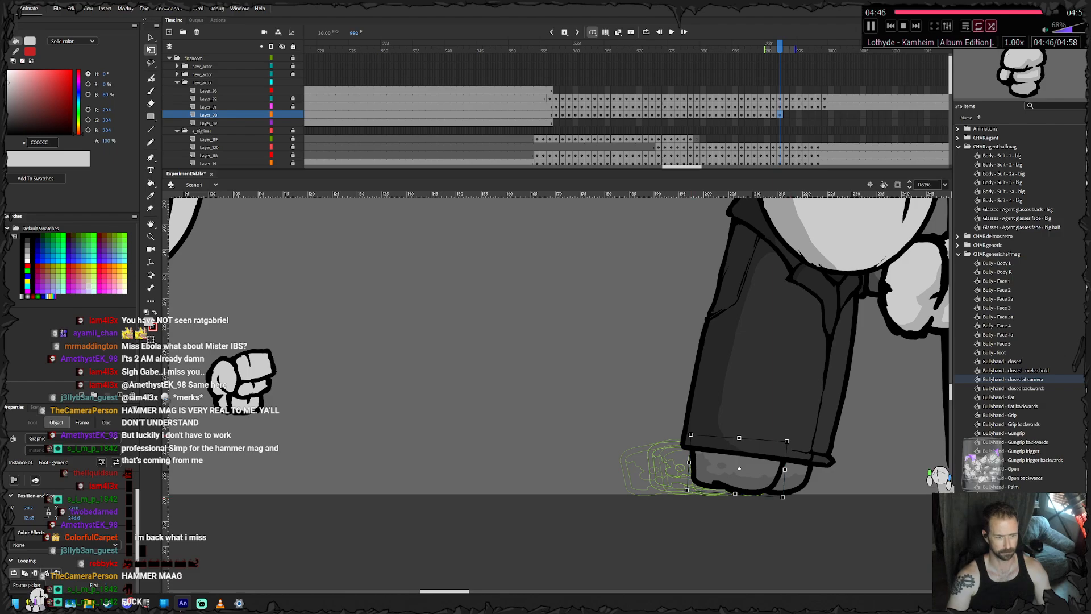
- Keyframe the small agent's feet at frame 993, moving the pair right and up and rotating them slightly
key(period)
key(Right)
key(Right)
key(Right)
key(Right)
key(Right)
key(Right)
key(Right)
key(Right)
key(Up)
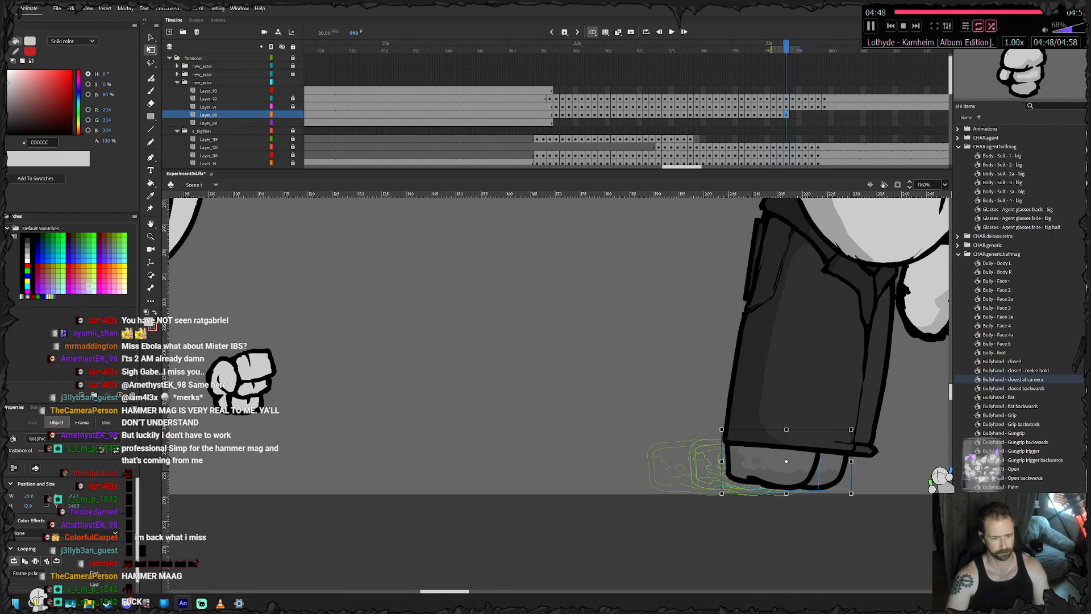
drag(859, 497, 855, 503)
click(860, 515)
- Nudge the right foot farther right at frame 993 and lower the left foot slightly
click(841, 476)
key(Right)
key(Right)
key(Right)
click(915, 514)
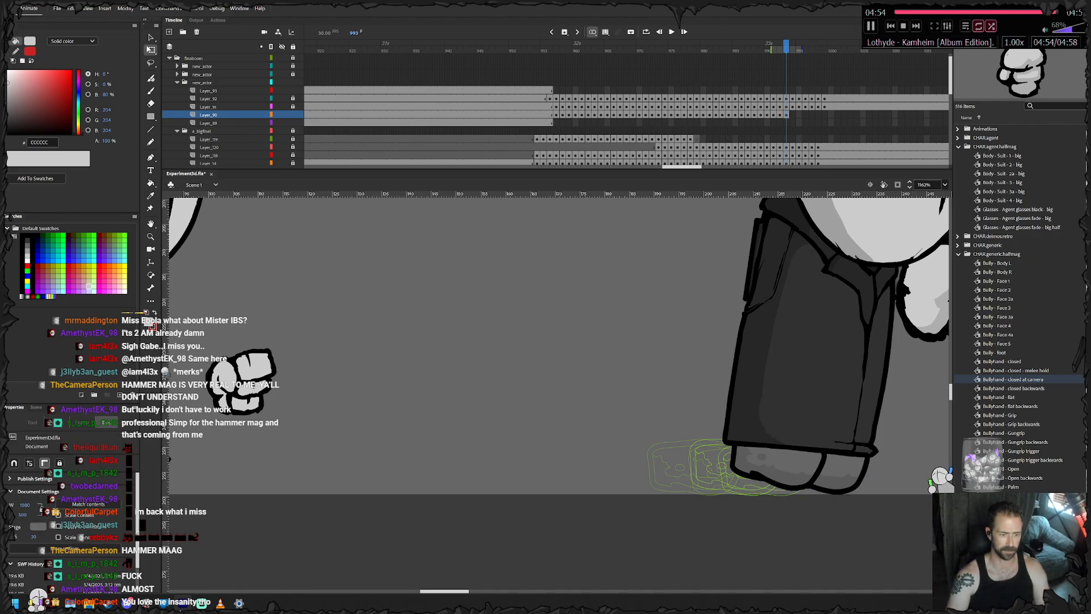
click(778, 467)
key(Down)
click(869, 517)
- Keyframe the small agent's feet at frame 994, moving the pair and the left foot right under the coat
key(F6)
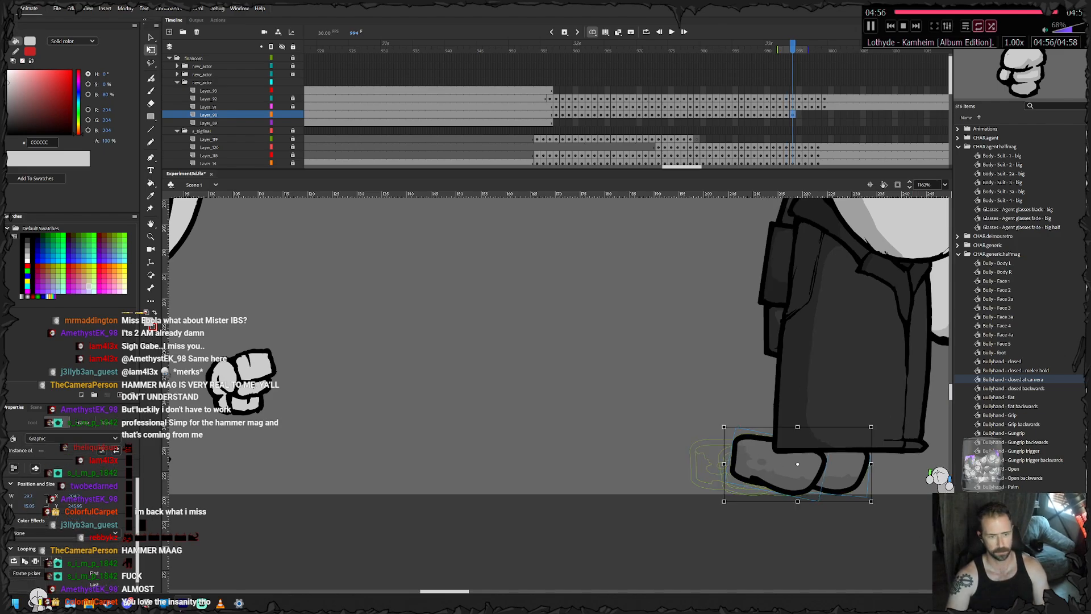
key(Right)
key(Right)
key(Right)
key(Right)
key(Right)
click(798, 473)
key(Right)
key(Right)
key(Right)
key(Right)
key(Right)
key(Right)
drag(798, 472, 689, 452)
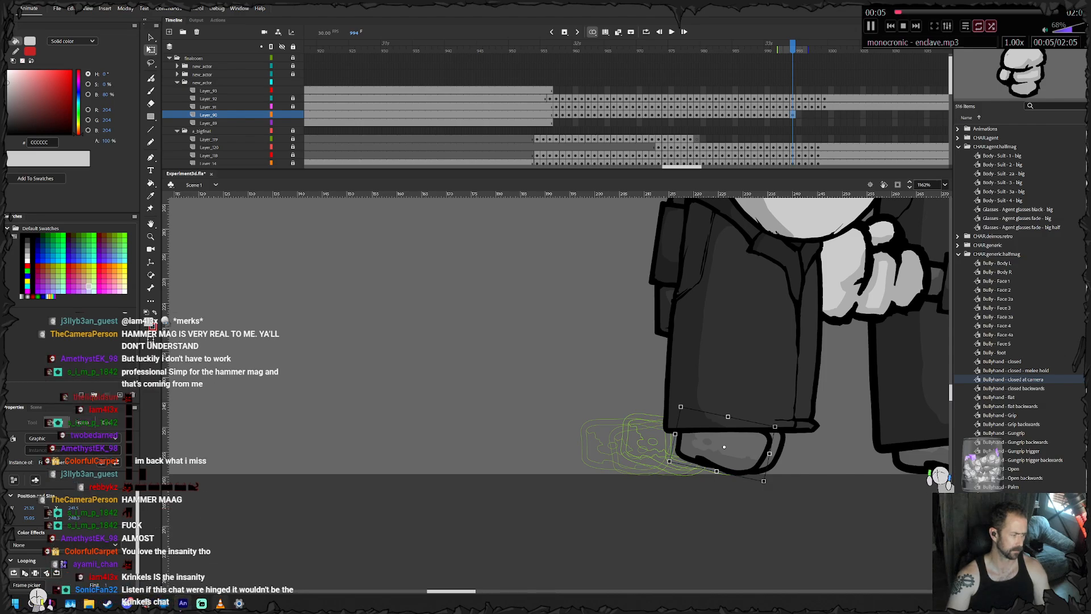
- Lower the music volume to 51% in the VLC player and return to the animation document
key(alt+Tab)
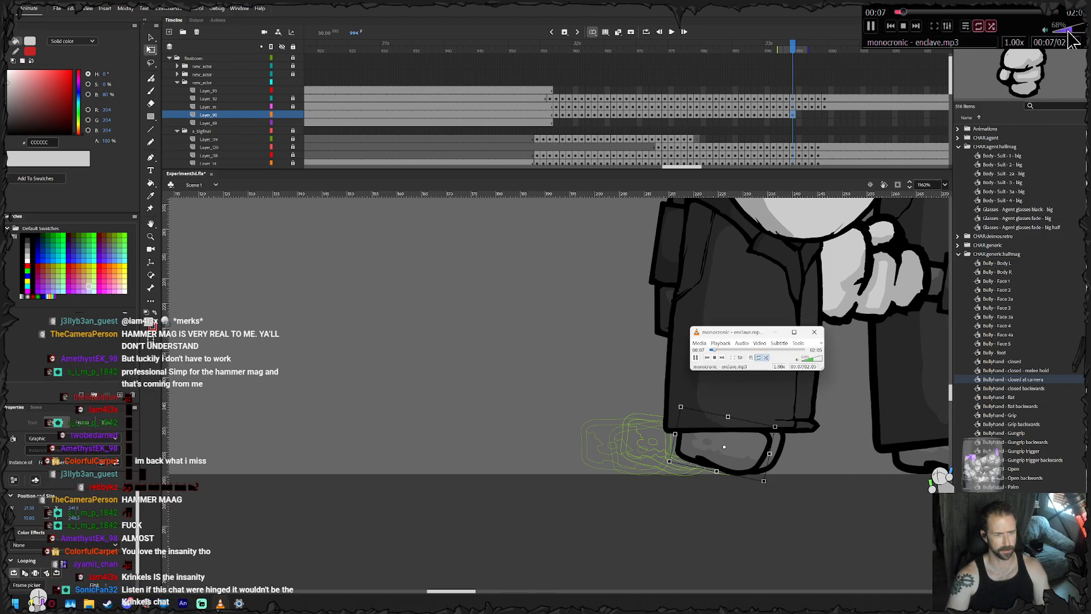
key(alt+Tab)
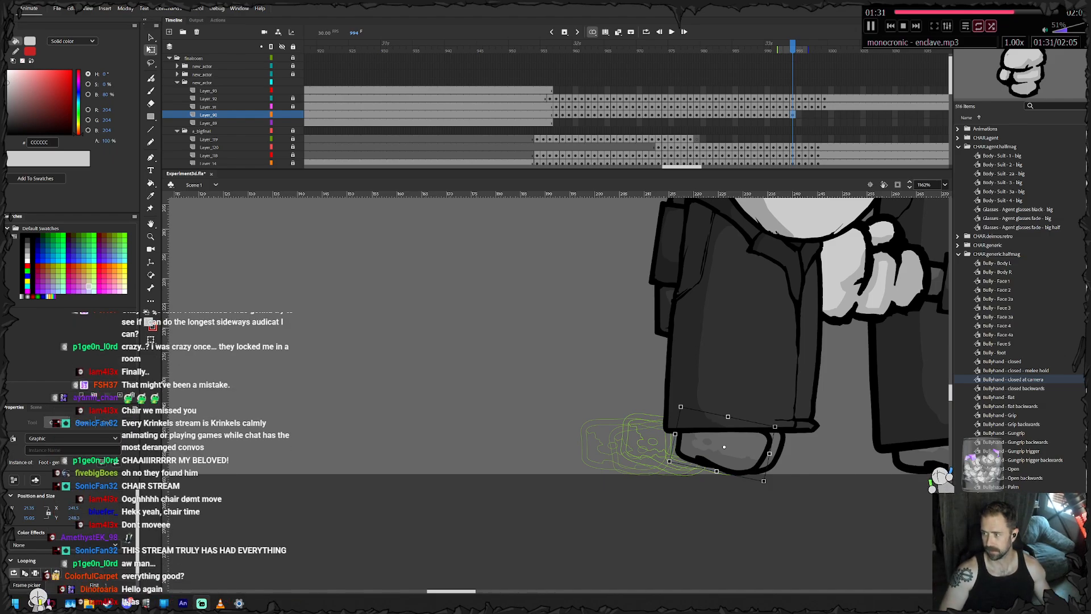
- Keyframe the small agent's feet at frame 995 and nudge the pair right
drag(728, 375, 539, 372)
key(F6)
key(Right)
key(Right)
key(Right)
key(Right)
key(Right)
key(Right)
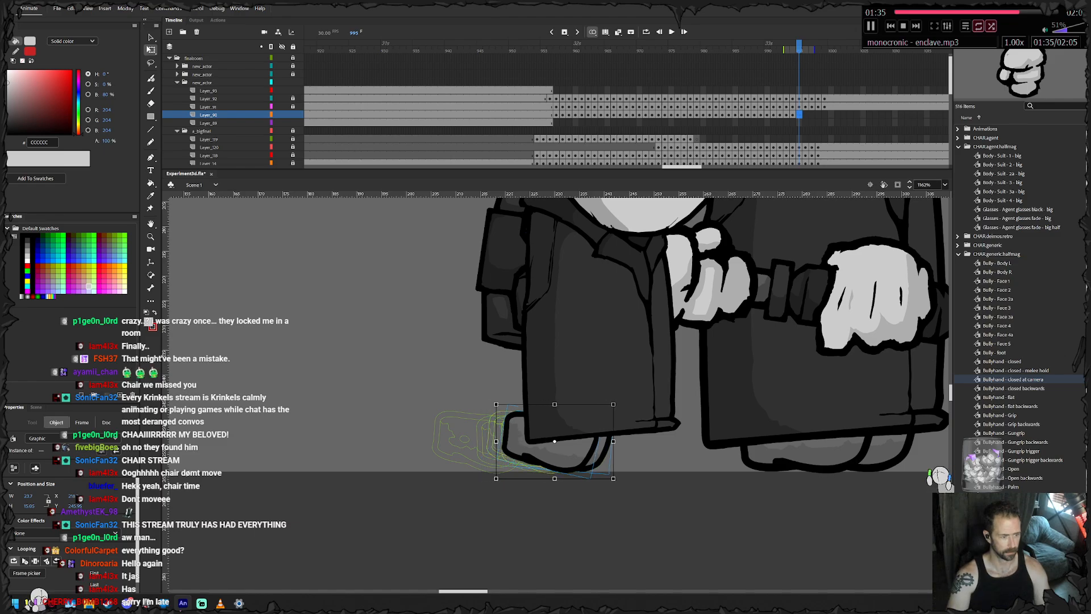
- Rotate the left foot at frame 995, shift it right and slightly down under the coat, and bring it forward in the stacking order
click(547, 452)
drag(621, 422, 609, 408)
key(Down)
key(Right)
key(Right)
key(Right)
key(ctrl+Up)
key(ctrl+Up)
key(ctrl+Up)
key(ctrl+Up)
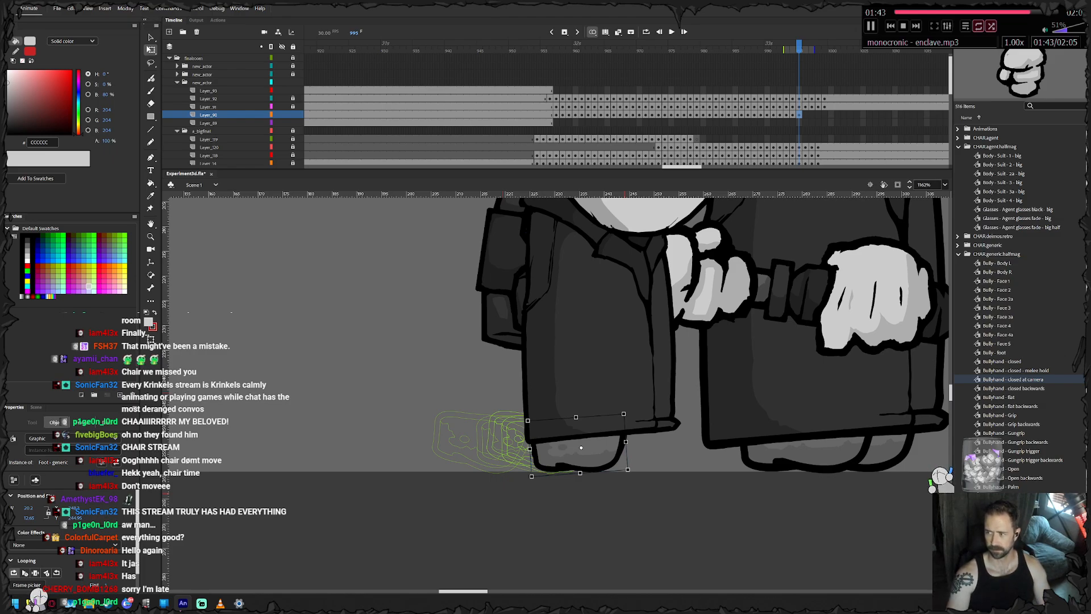
drag(610, 408, 566, 428)
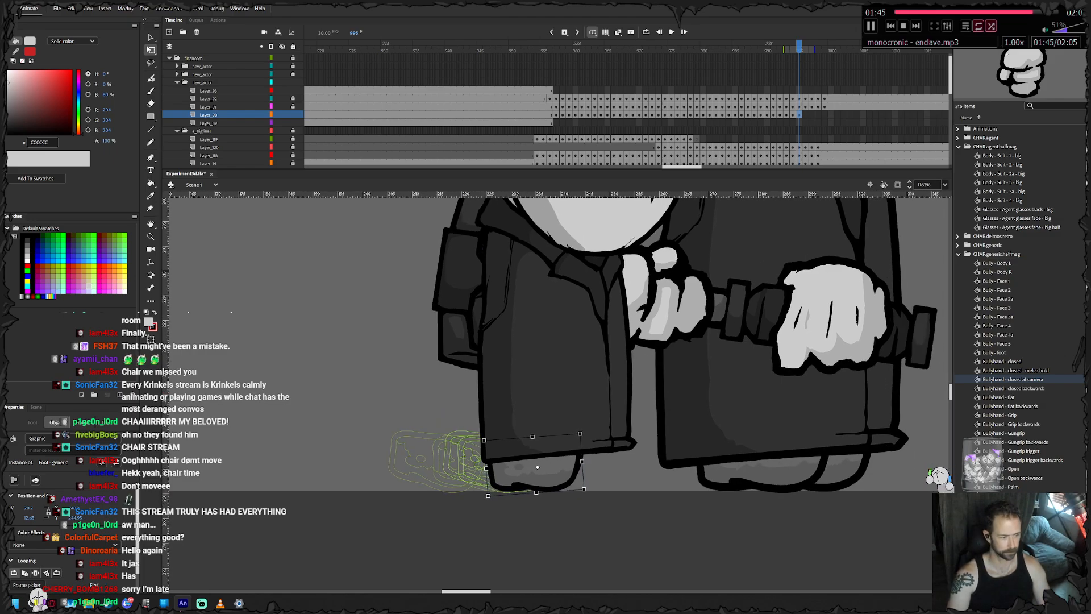
- Keyframe the small agent's feet at frame 996, placing them farther right beneath the coat hem
key(.)
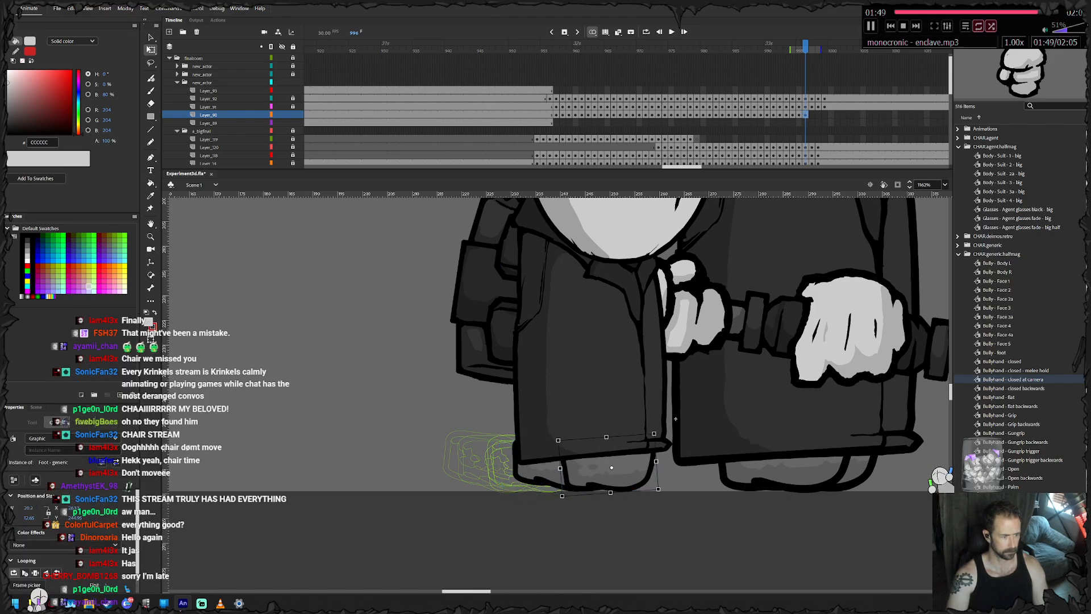
click(586, 472)
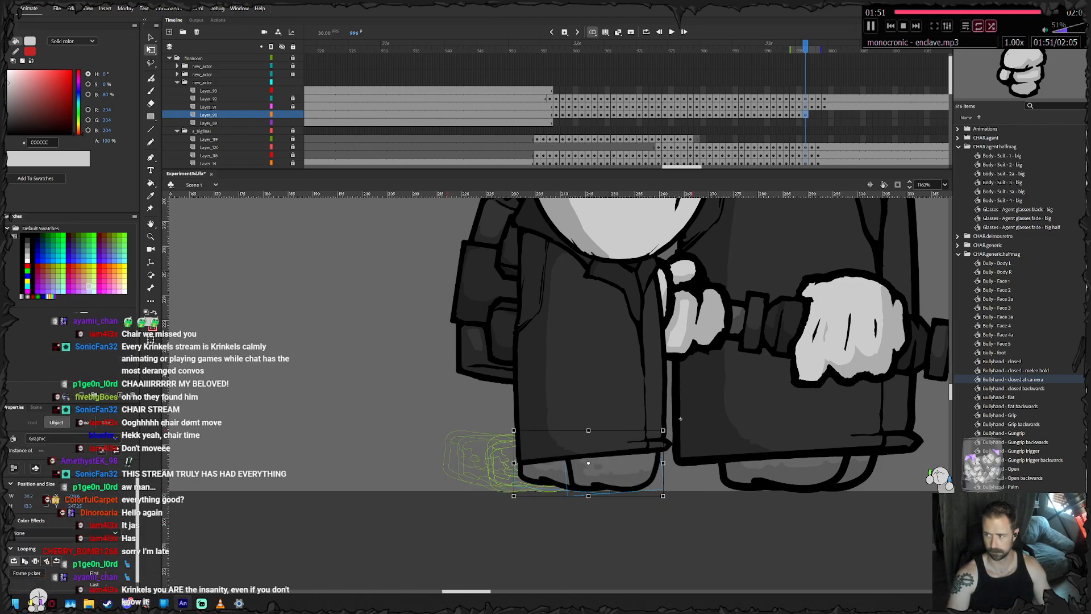
drag(675, 418, 659, 415)
- Keyframe the small agent's feet at frame 997, nudging the pair right and the left foot farther right
key(F6)
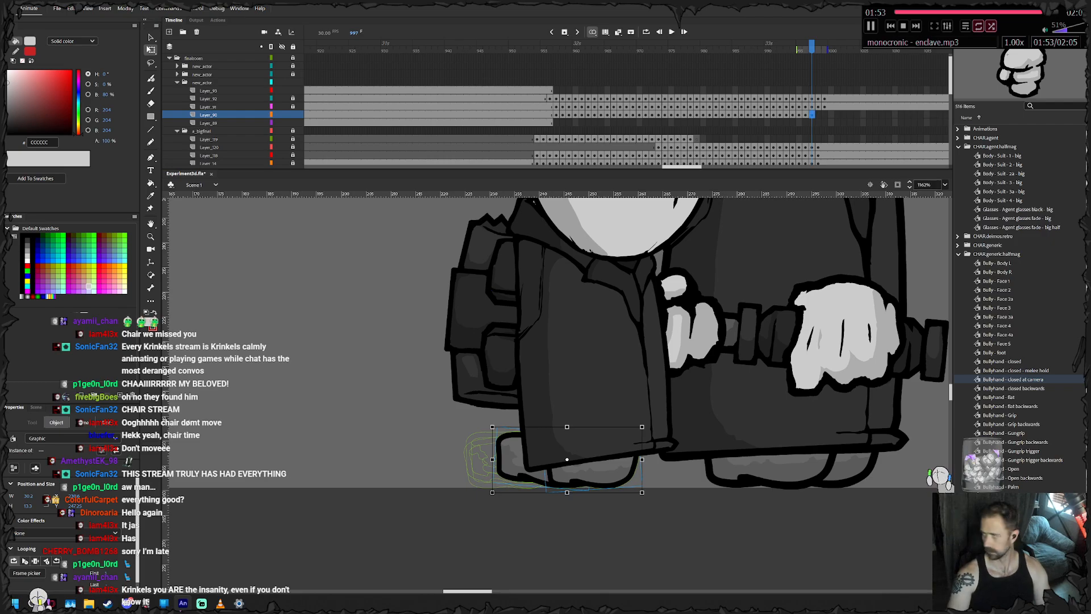
key(Right)
key(Right)
click(534, 526)
click(514, 459)
key(Right)
key(Right)
key(Right)
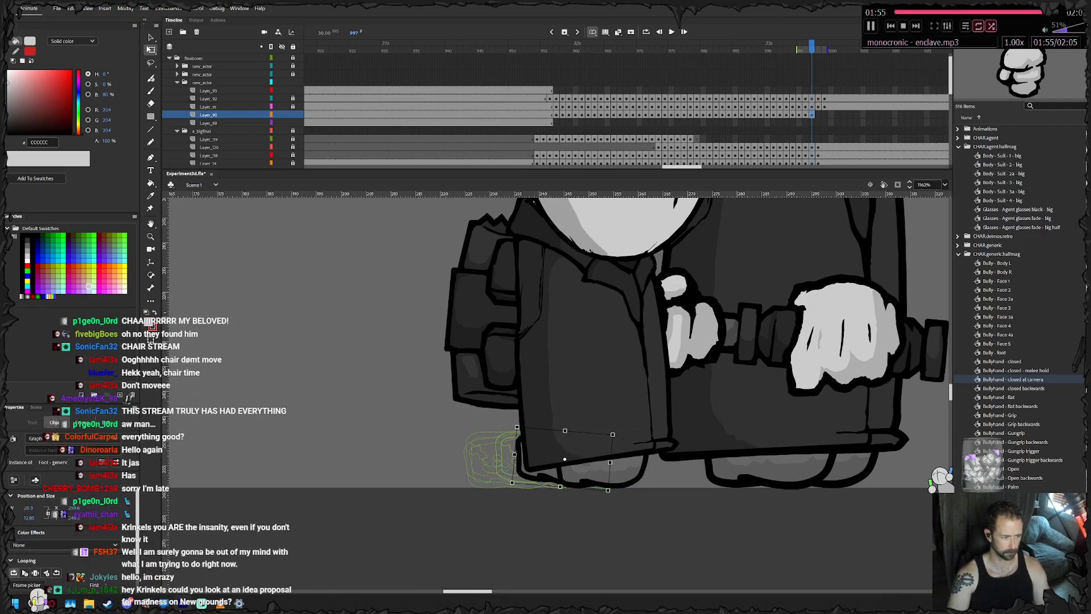
- Rotate the left foot at frame 997 to sit flat and nudge it right and down to the ground line
drag(513, 486, 520, 496)
key(Right)
key(Right)
key(Right)
key(Right)
key(Down)
key(Down)
key(Down)
key(Down)
key(Right)
key(Right)
key(Right)
key(Down)
key(Down)
key(Down)
key(Right)
key(Right)
key(Right)
key(Right)
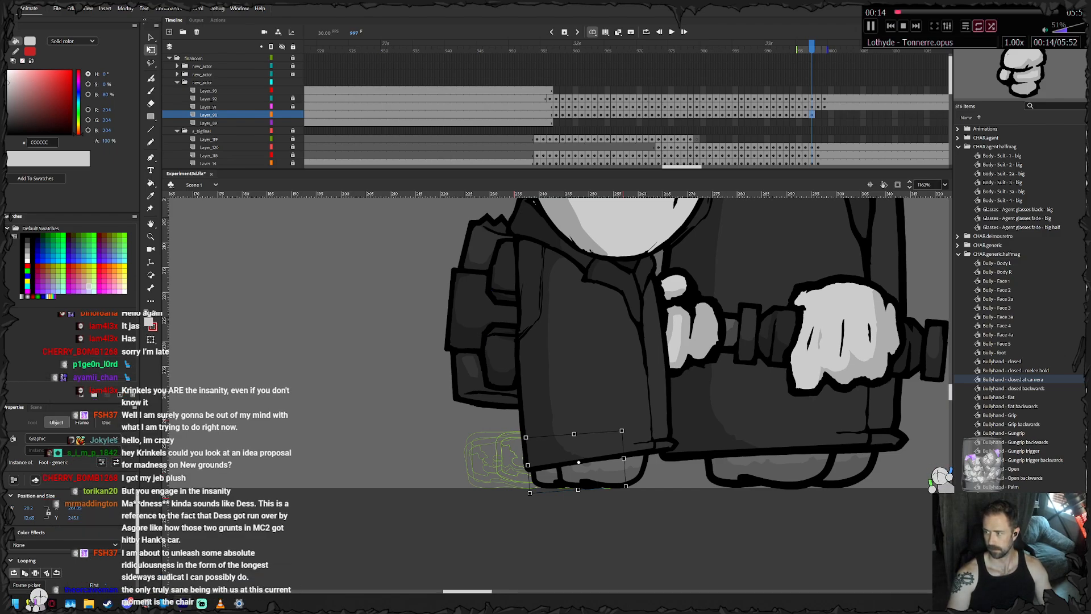
- Keyframe the small agent's feet at frames 998 and 999, moving them right to follow the coat
mouse_move(619, 471)
mouse_down()
mouse_move(600, 471)
mouse_move(629, 471)
mouse_up()
key(F6)
click(611, 526)
key(F6)
click(624, 525)
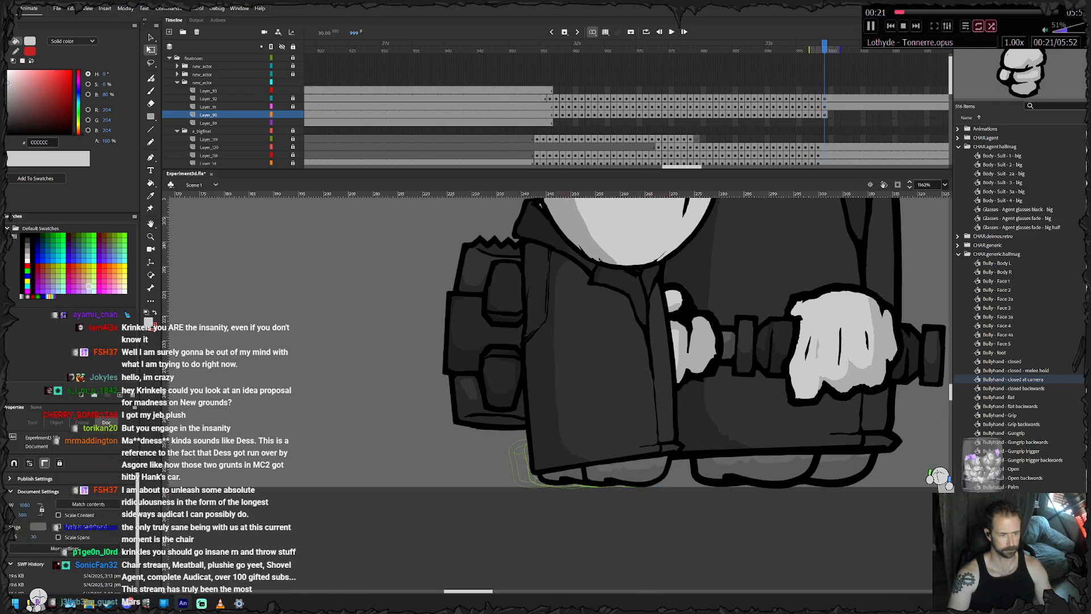
click(628, 469)
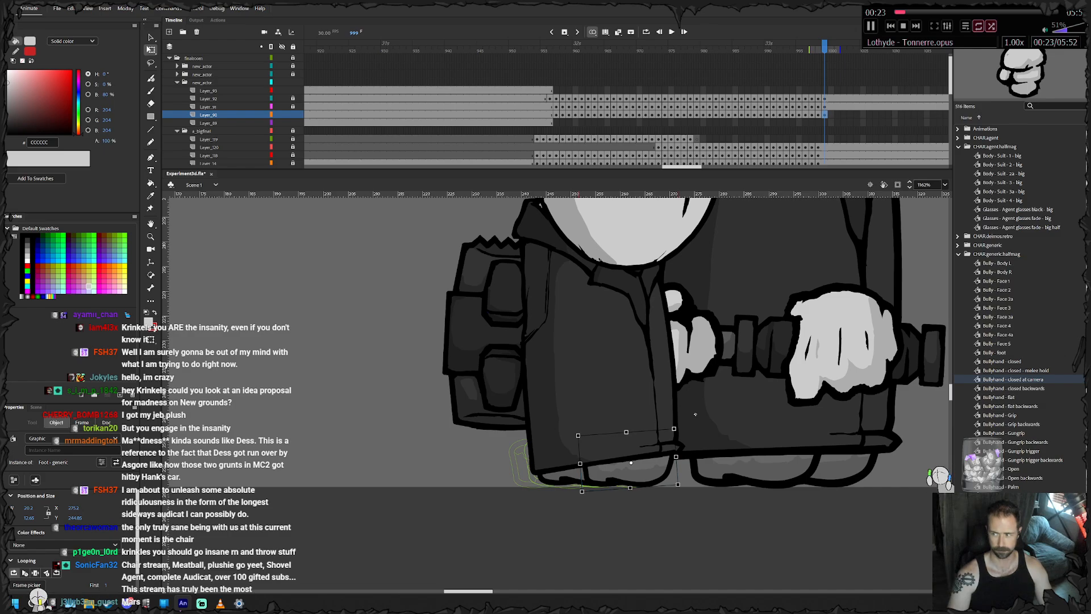
drag(695, 415, 684, 412)
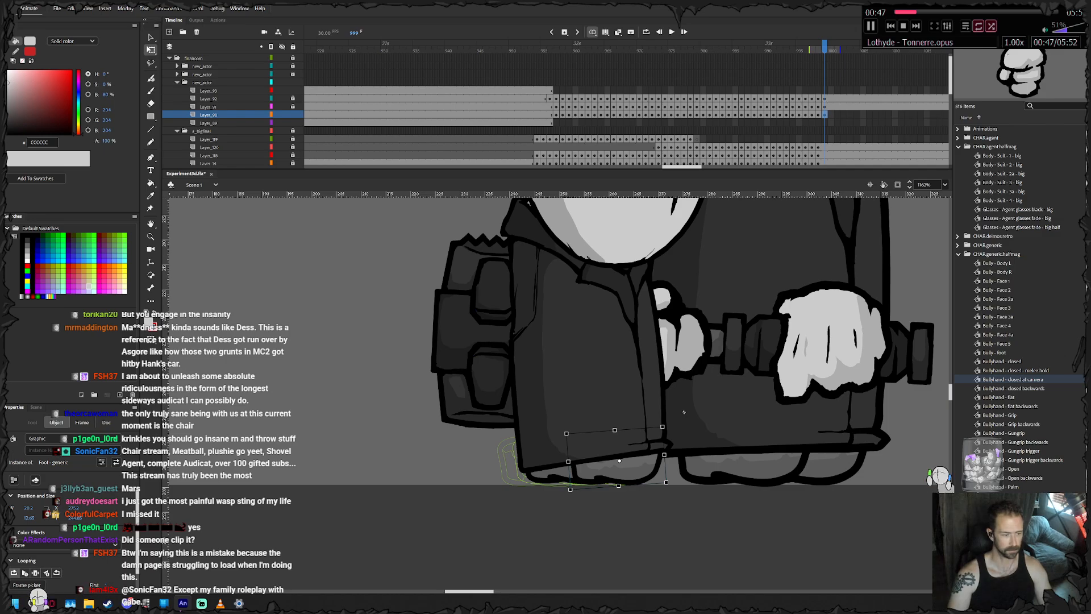
click(549, 474)
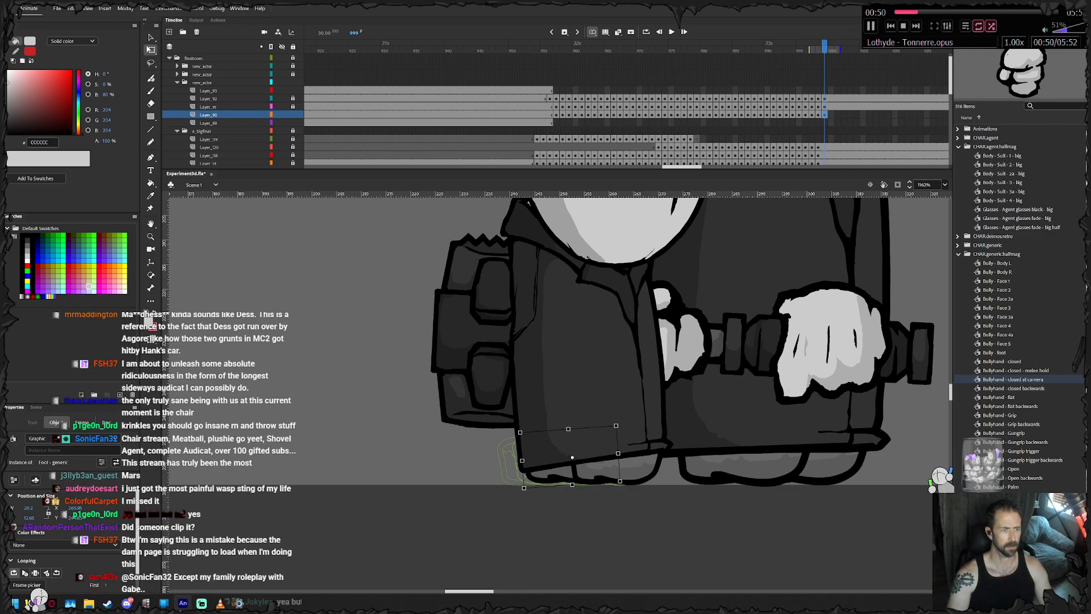
- Extend the feet layer past frame 999 to the frame where the neighbouring body and head layers end
drag(682, 166, 710, 166)
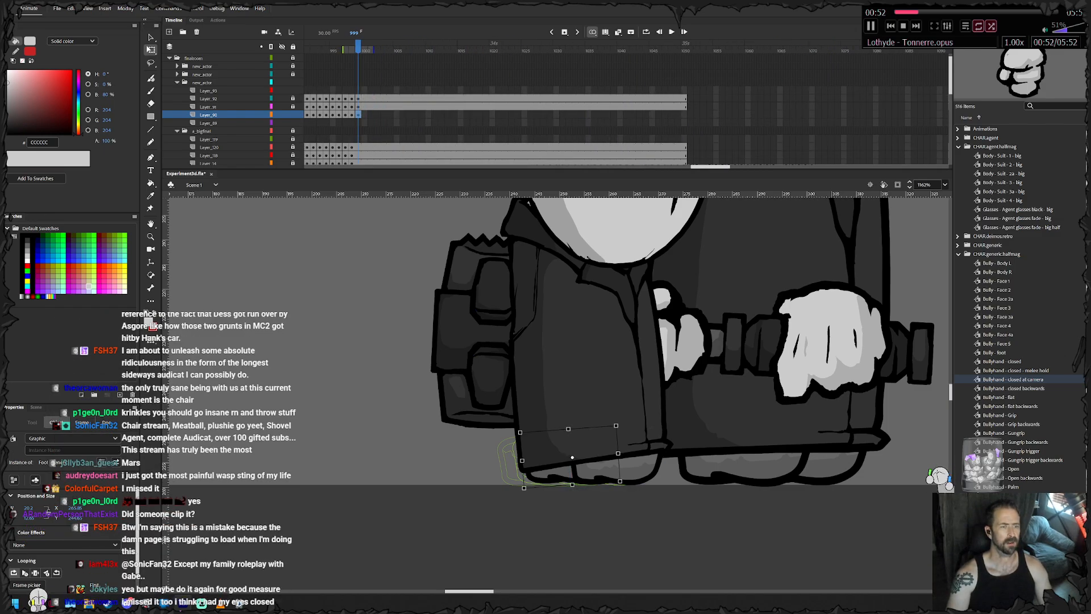
right_click(684, 114)
click(710, 166)
drag(710, 166, 679, 167)
- On the small agent's weapon layer, keyframe the gripping hand and tonfa frame by frame from frame 956 through 965, moving them up with the body
click(601, 91)
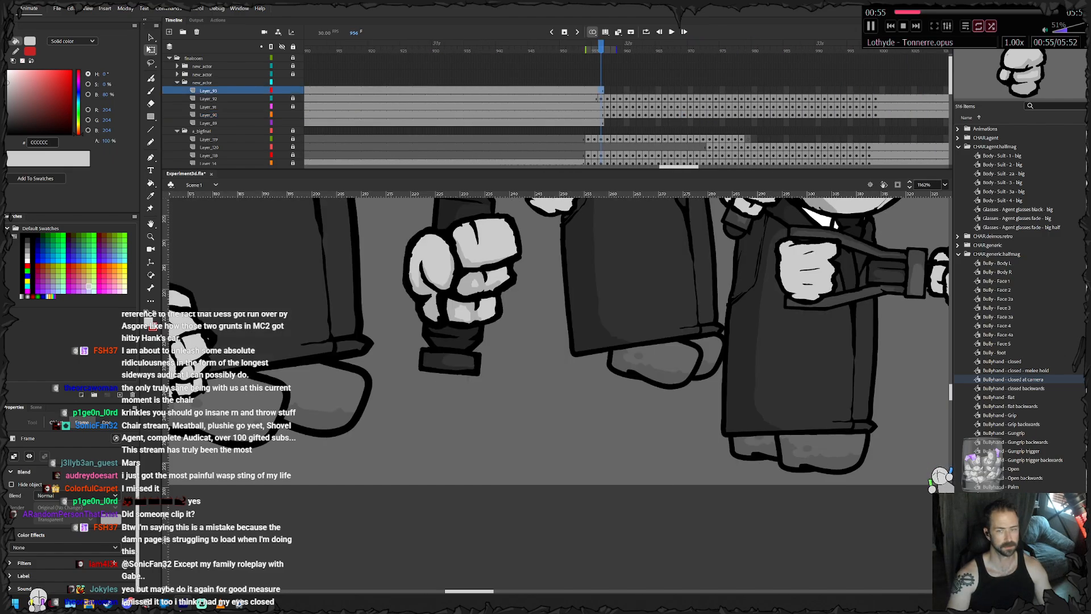
drag(597, 340, 552, 353)
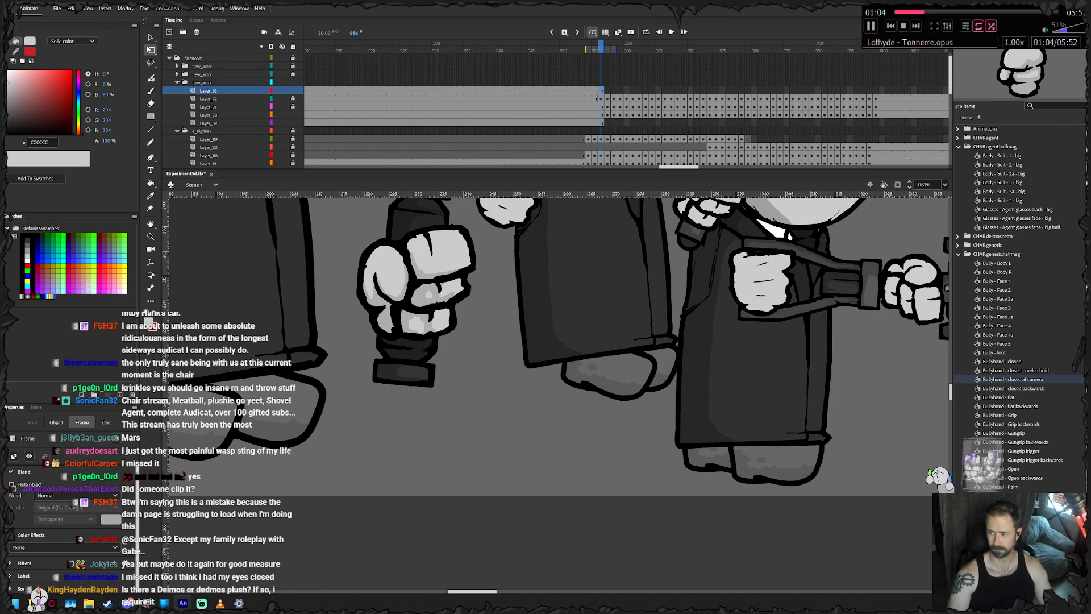
drag(375, 347, 864, 360)
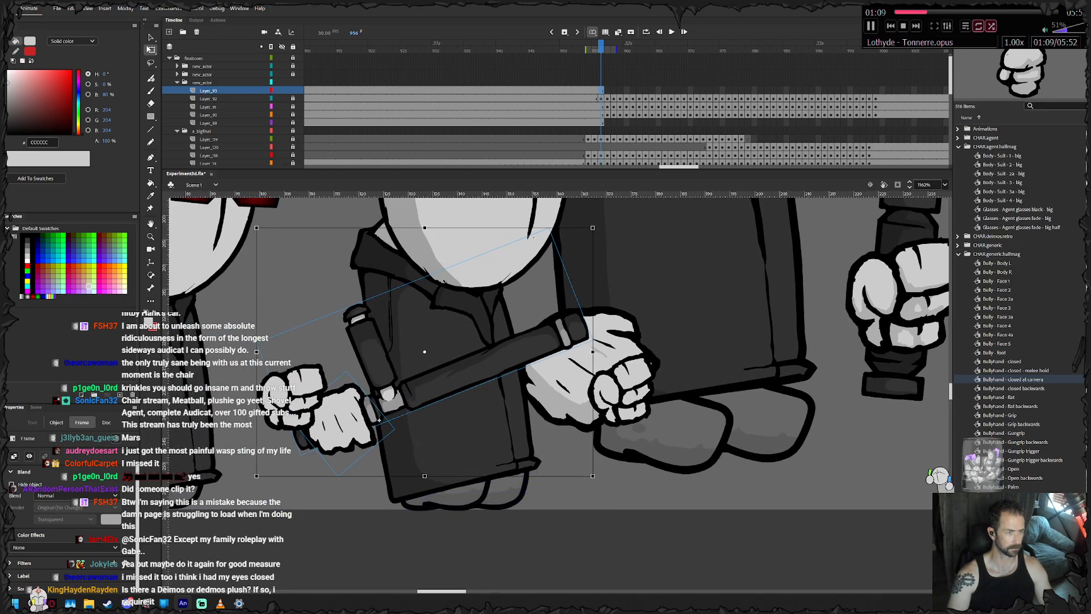
key(F6)
drag(391, 404, 400, 269)
key(F6)
key(F6)
key(F6)
key(F6)
key(F6)
key(F6)
key(F6)
key(F6)
key(F6)
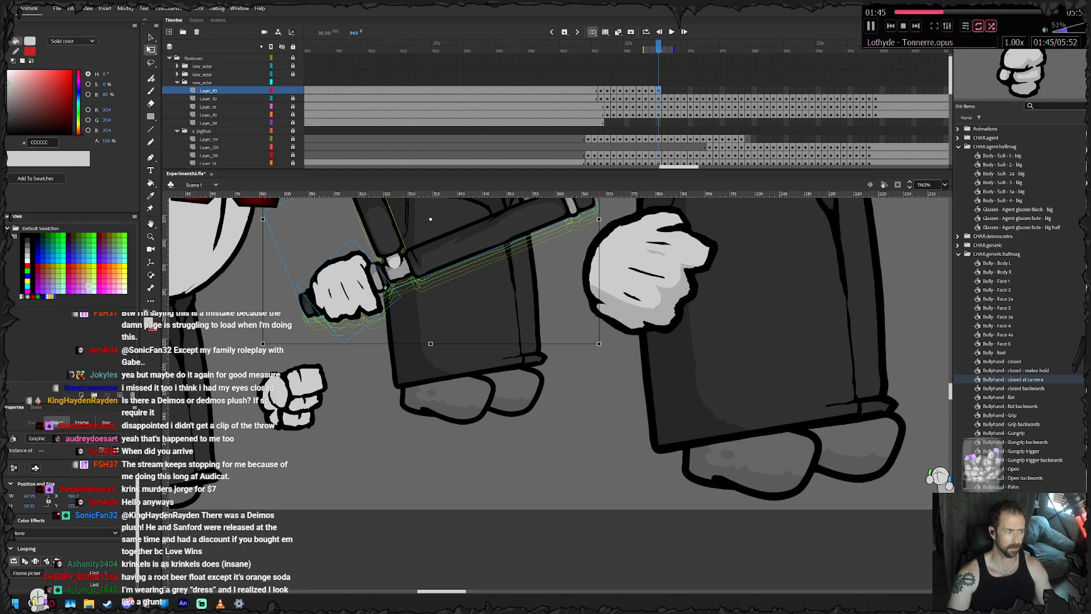
- Keyframe the hand and tonfa at frames 966 and 967, rotating them slightly clockwise and repositioning them against the body
drag(511, 295, 527, 364)
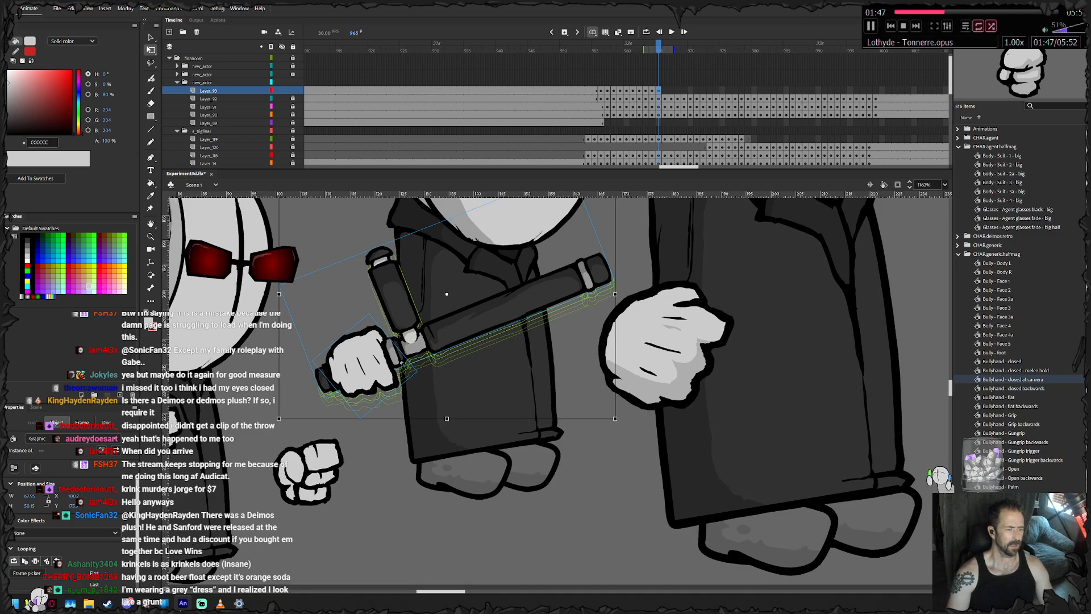
key(.)
drag(511, 295, 514, 380)
key(F6)
drag(620, 246, 627, 255)
drag(483, 395, 481, 390)
key(.)
key(F6)
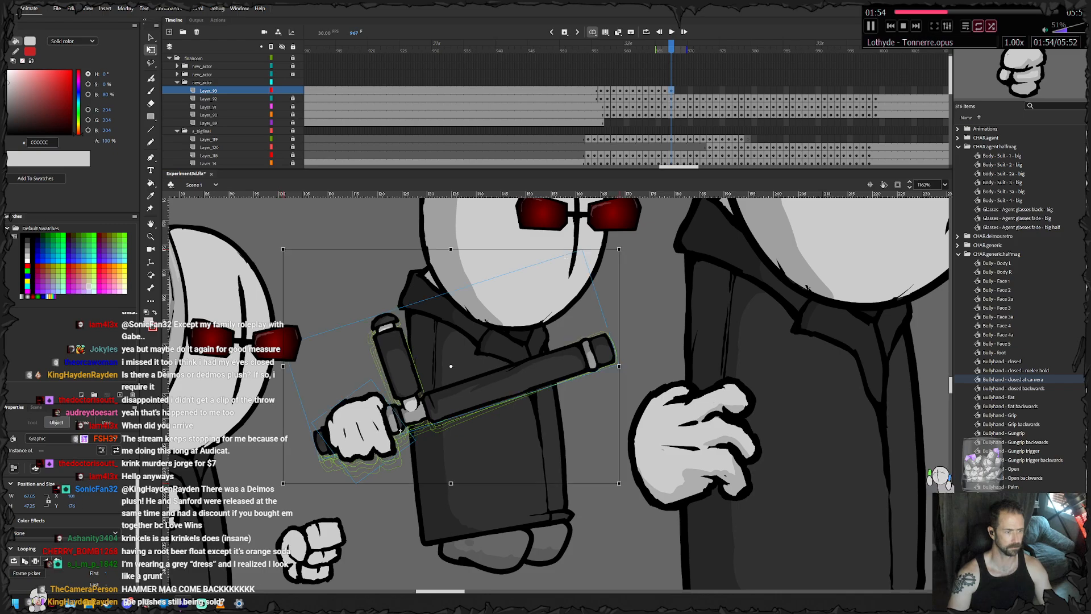
- Keyframe the hand and tonfa from frame 968 through 975, rotating them slightly clockwise and moving them right with the body
key(F6)
drag(567, 257, 571, 262)
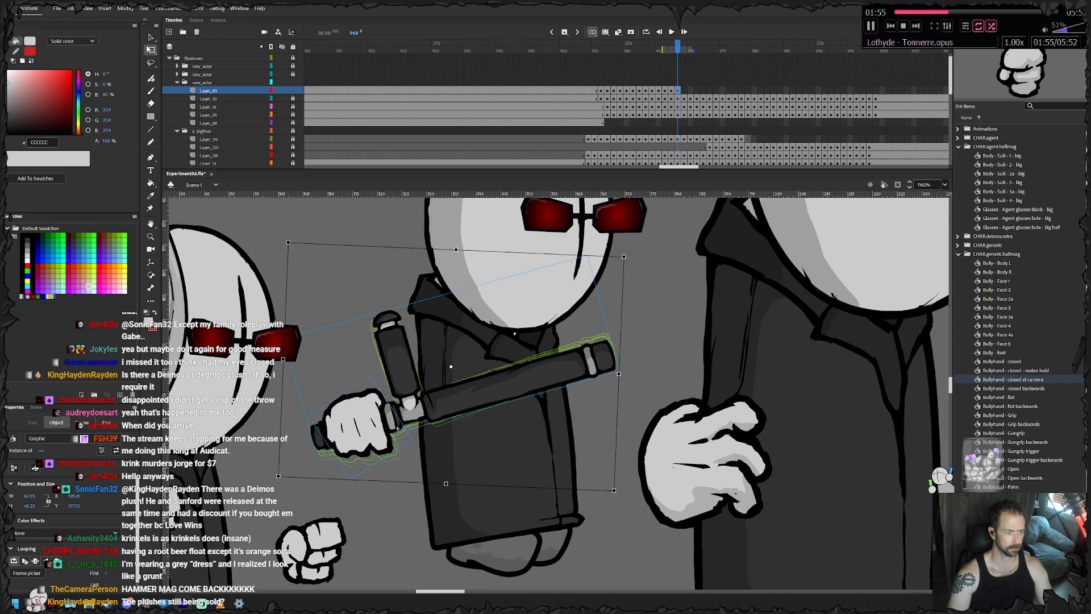
drag(530, 374, 573, 370)
key(F6)
key(F6)
key(F6)
key(F6)
key(F6)
key(F6)
- Keyframe the hand and tonfa from frame 976 through 980, moving them right and down with the small agent's body
key(F6)
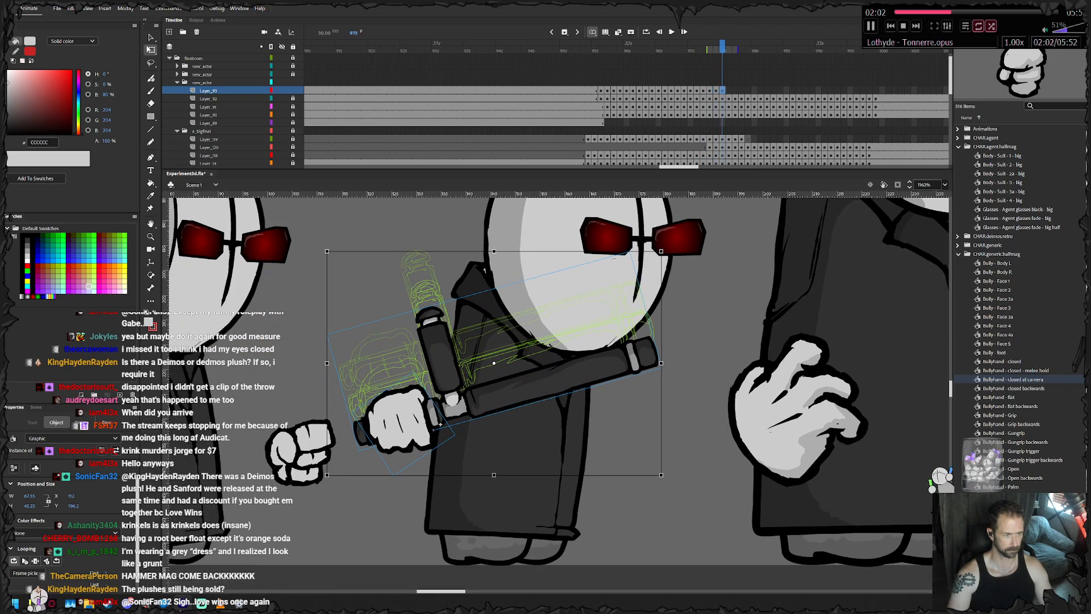
drag(440, 424, 453, 464)
key(F6)
key(F6)
key(F6)
key(F6)
key(F6)
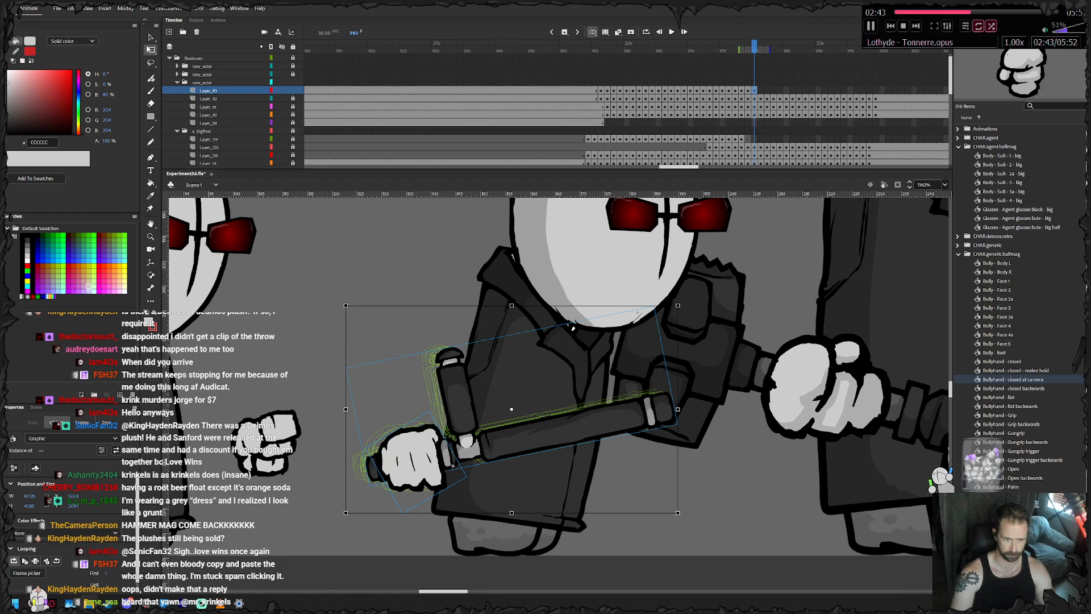
click(220, 603)
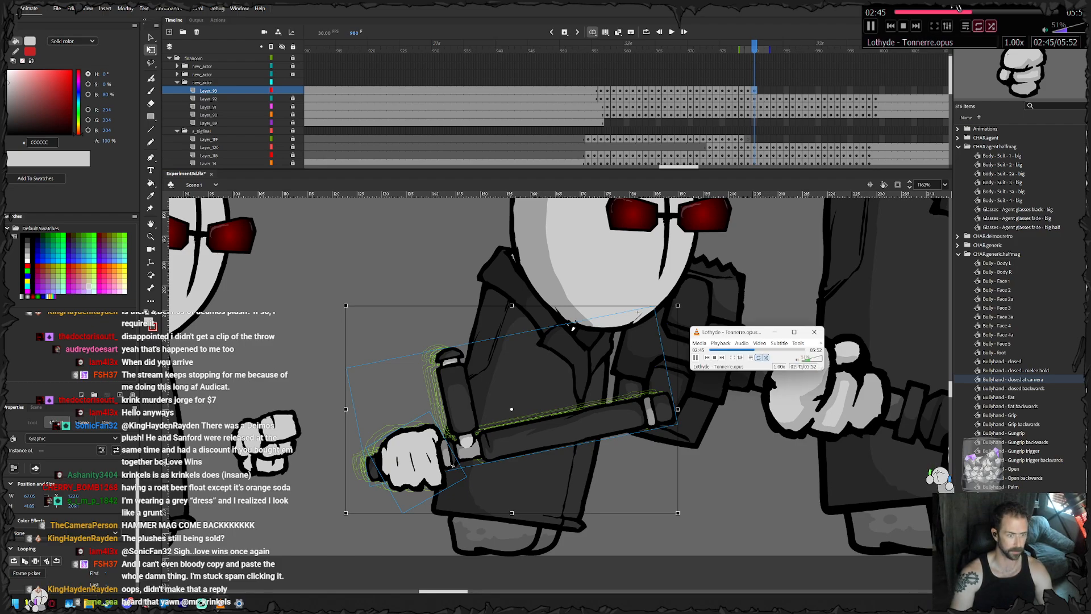
drag(732, 331, 305, 142)
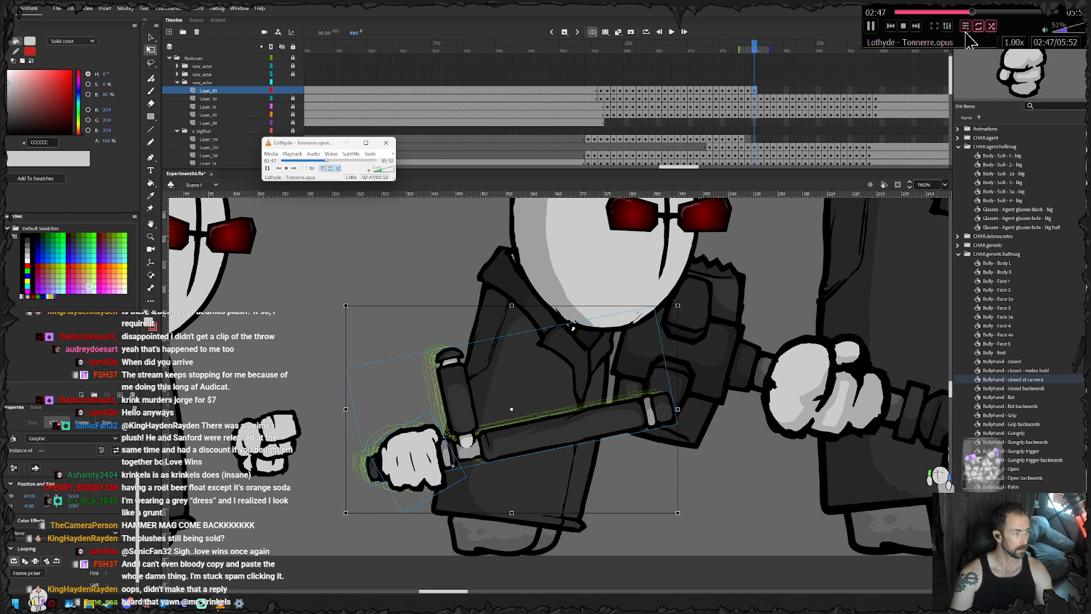
click(323, 167)
click(322, 253)
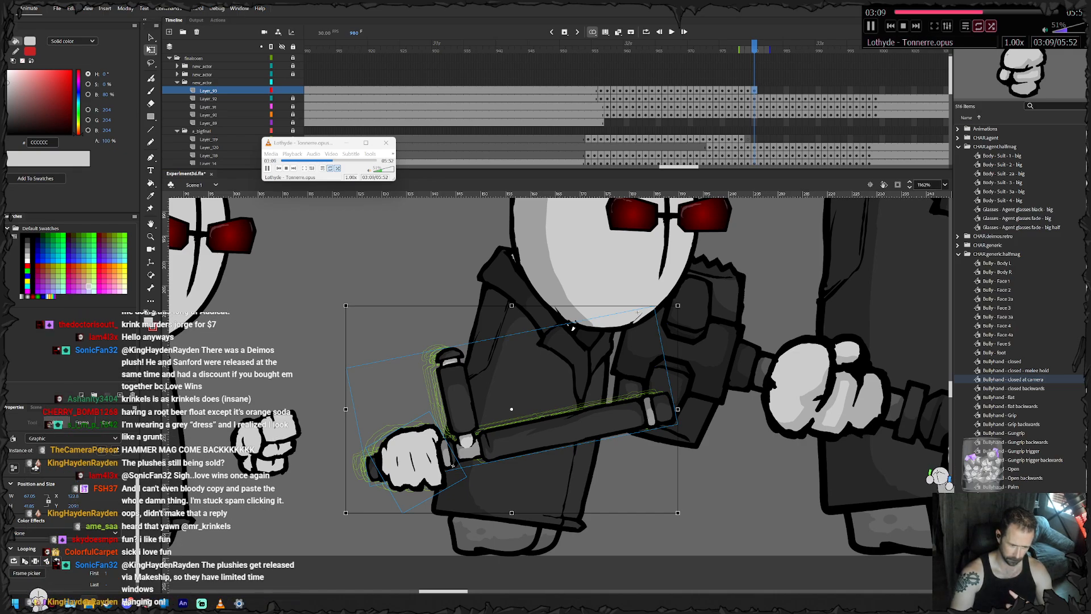
key(XF86AudioMedia)
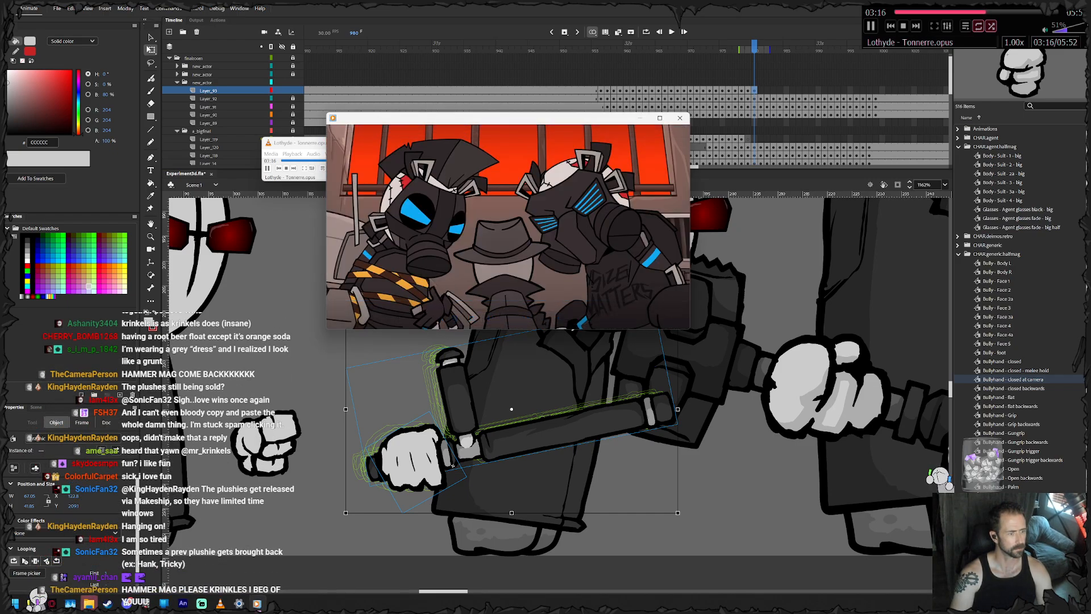
click(679, 117)
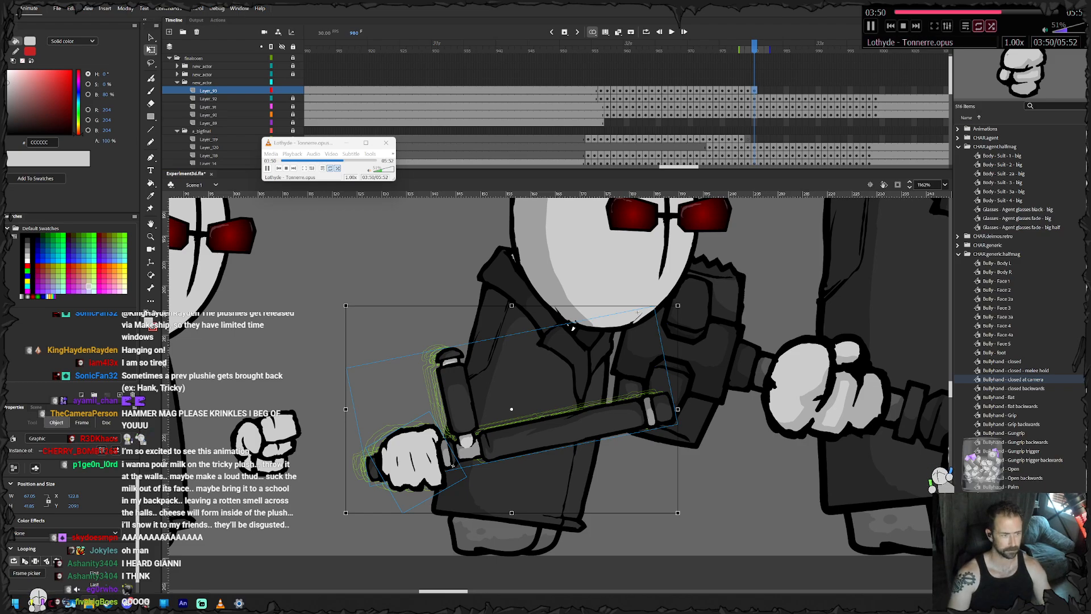
click(346, 143)
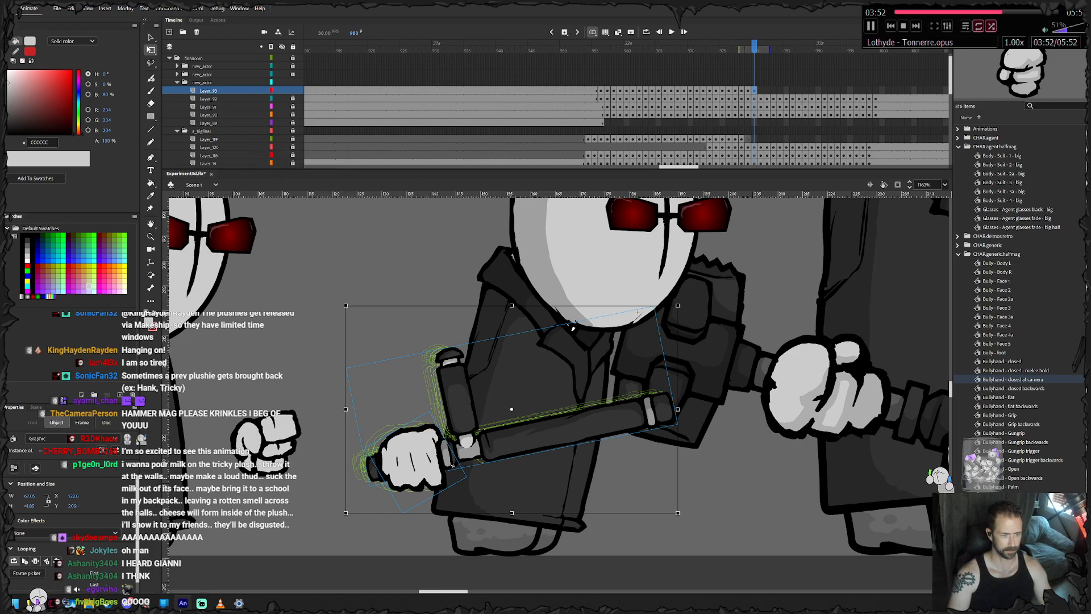
- Rotate the hand and tonfa slightly clockwise at frame 980 and carry the motion on with keyframes through frame 982
drag(511, 398, 517, 405)
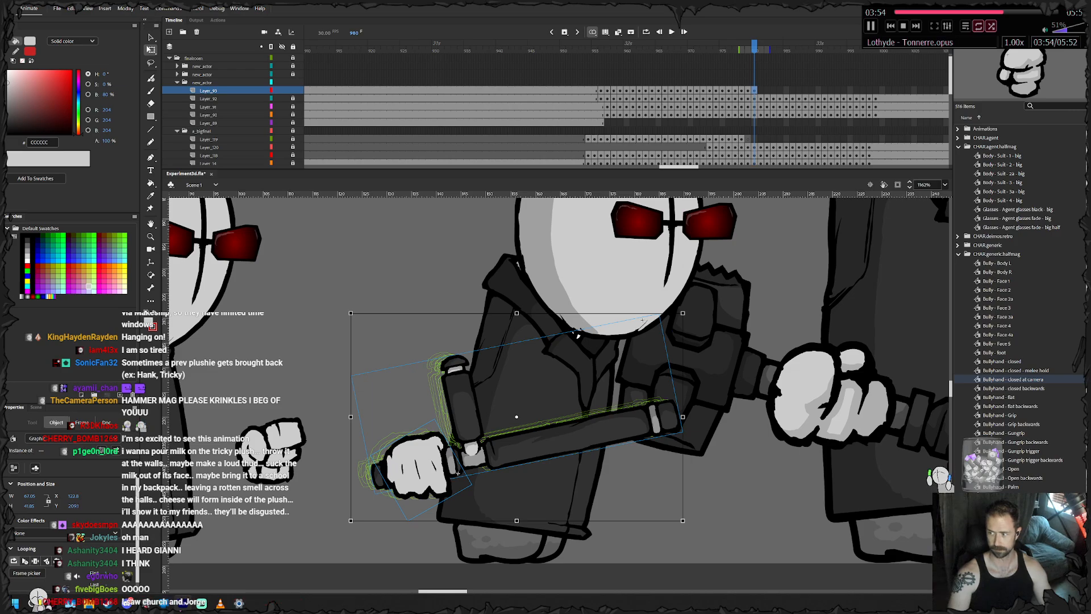
drag(685, 310, 688, 313)
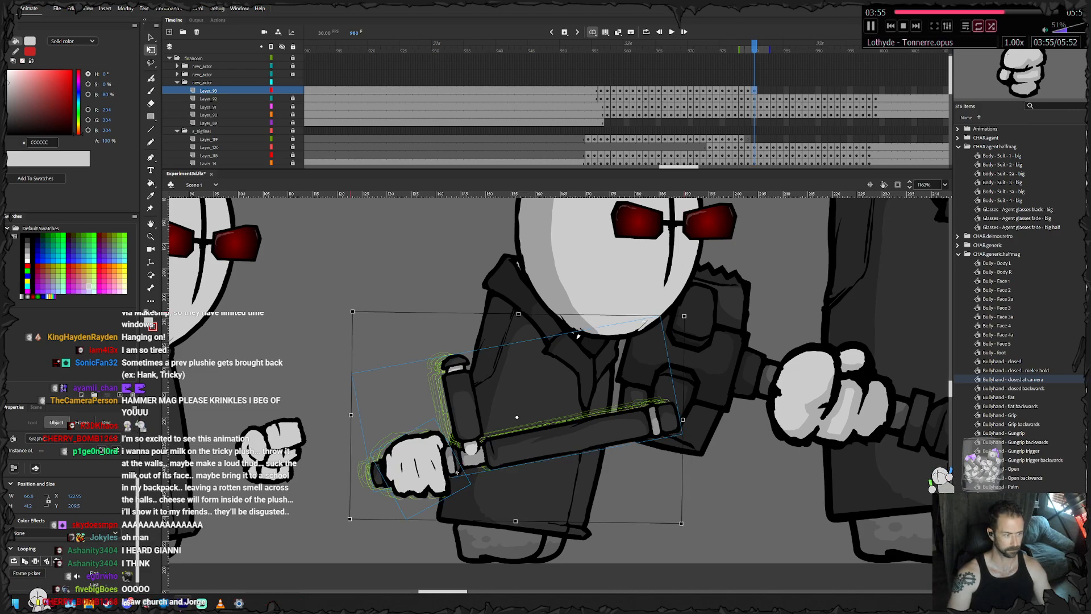
key(period)
key(period)
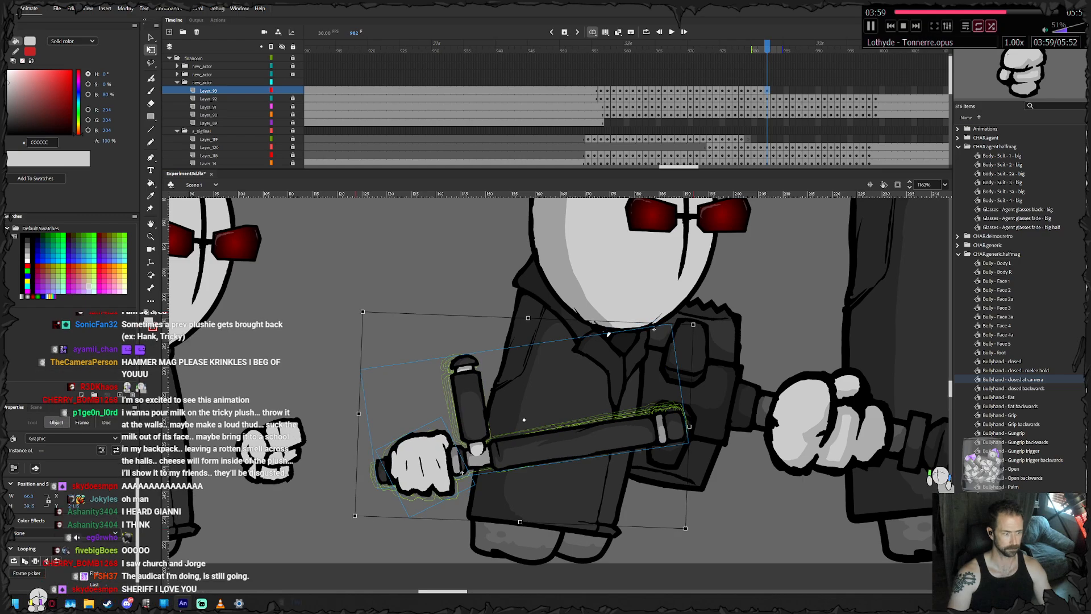
- Keyframe the hand and tonfa from frame 983 through 986, shifting them right and turning the tonfa's shaft nearly horizontal
key(period)
key(period)
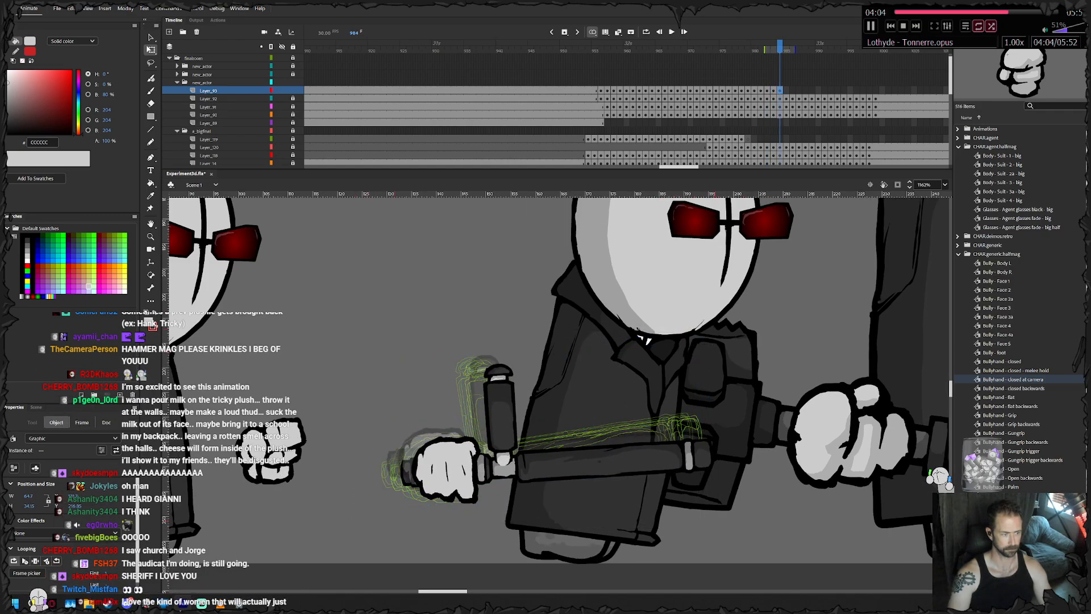
key(period)
- Keyframe the hand and tonfa from frame 987 through 990, moving them right and up with the small agent's body
key(period)
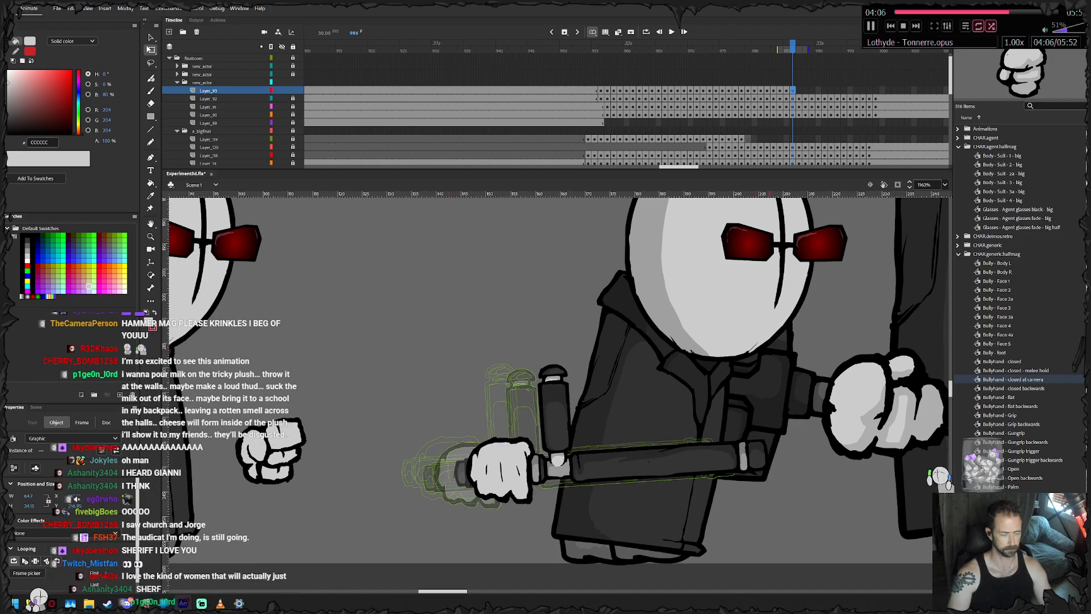
key(period)
key(period)
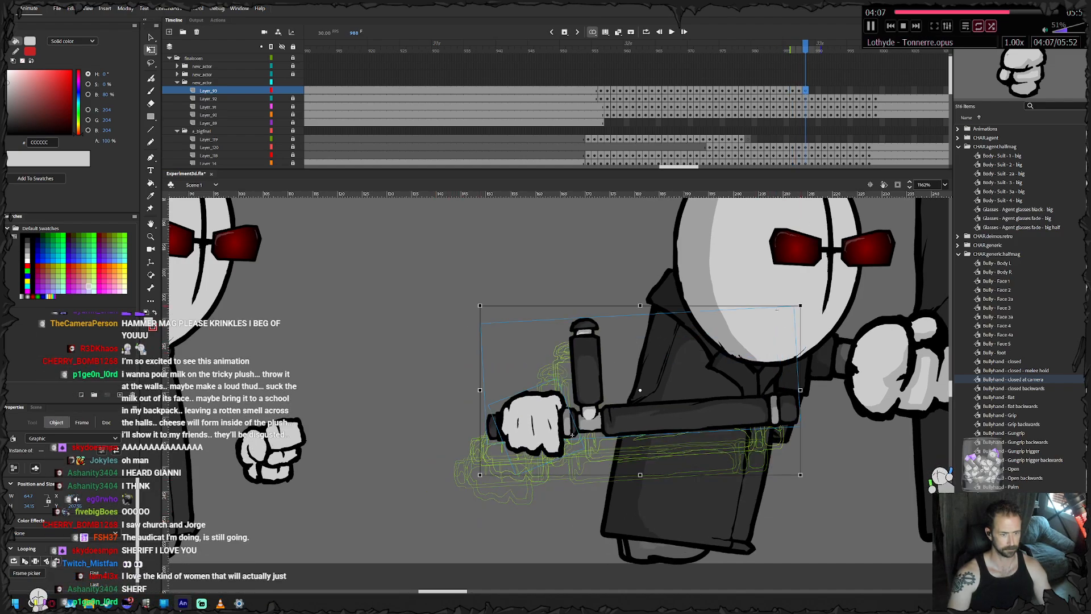
key(period)
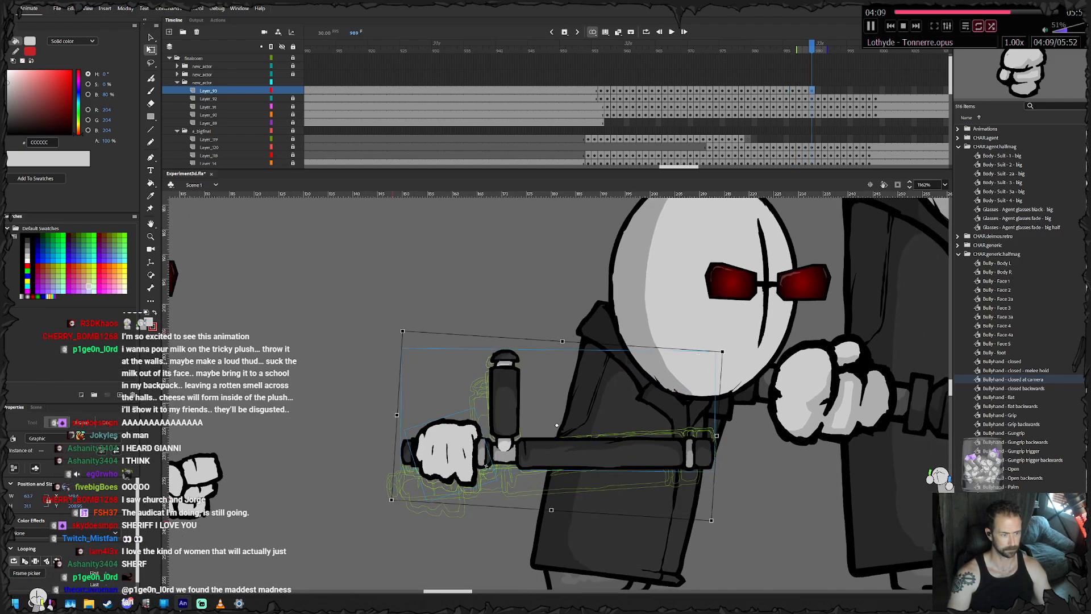
key(period)
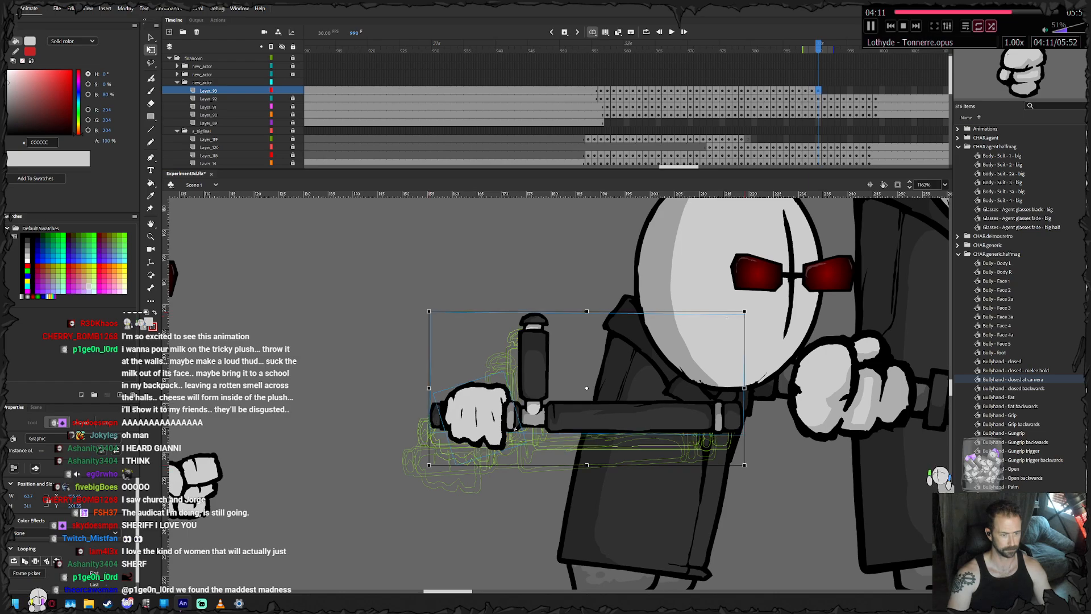
- Keyframe the hand and tonfa from frame 991 through 993, raising them with the body and rotating them slightly clockwise
key(period)
drag(460, 445, 484, 418)
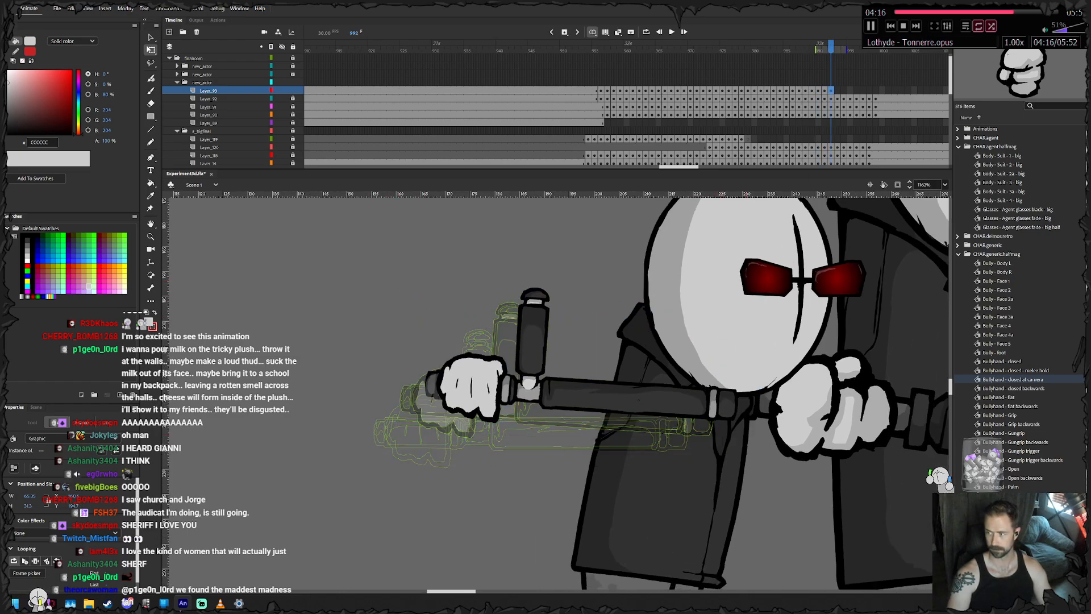
key(period)
key(period)
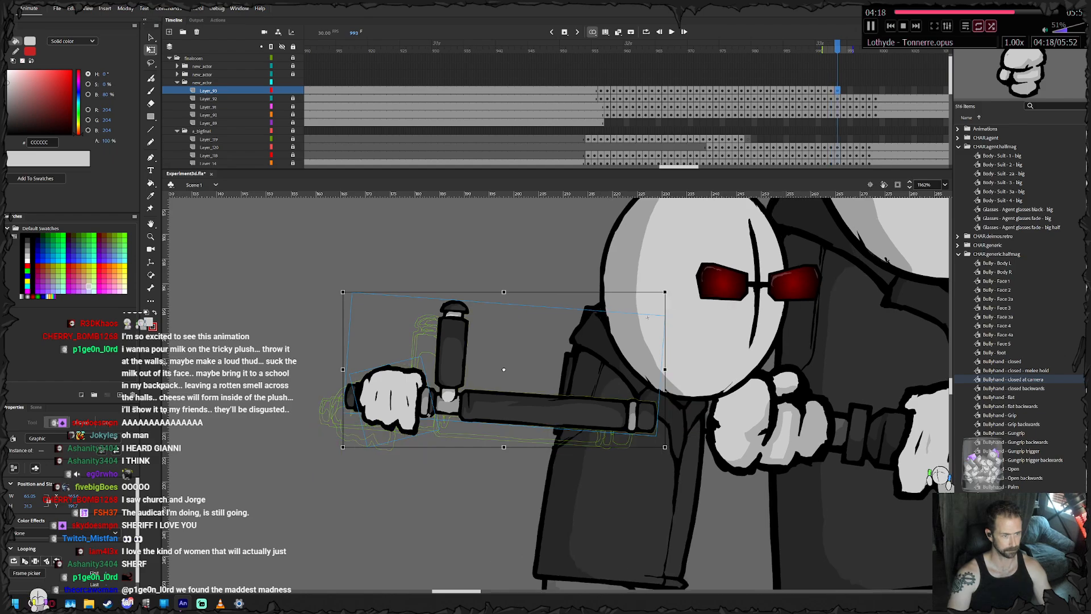
drag(647, 317, 651, 326)
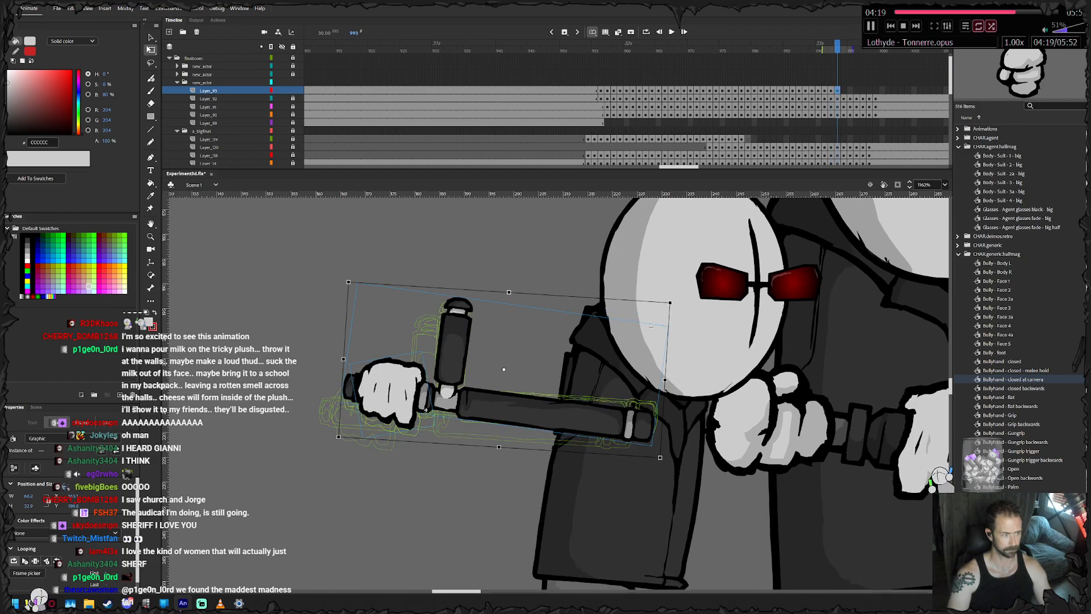
- Keyframe the hand and tonfa from frame 994 through 999, following the small agent's body right and down into his final pose
key(period)
key(period)
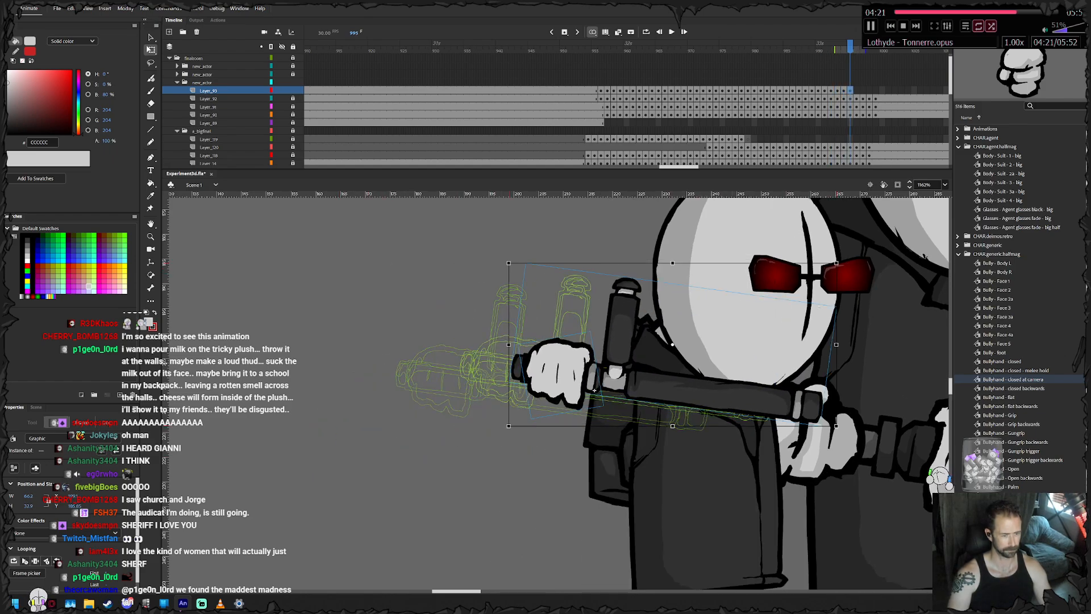
key(period)
key(period)
key(period)
drag(622, 422, 630, 429)
key(F6)
drag(891, 354, 813, 357)
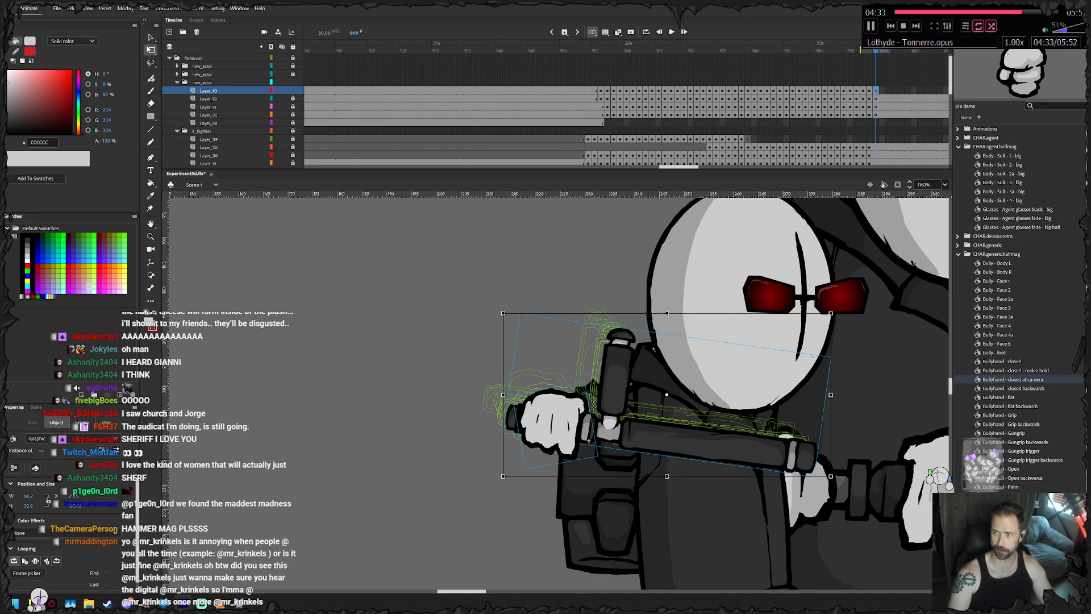
- Extend the tonfa hand's layer with static frames past its last keyframe to match the agent's other layers
drag(940, 90, 844, 106)
right_click(849, 91)
click(886, 139)
- Keyframe the small agent's other fist from frame 957 through 959, shifting it with his body and rotating it slightly clockwise
drag(703, 123, 383, 122)
click(383, 123)
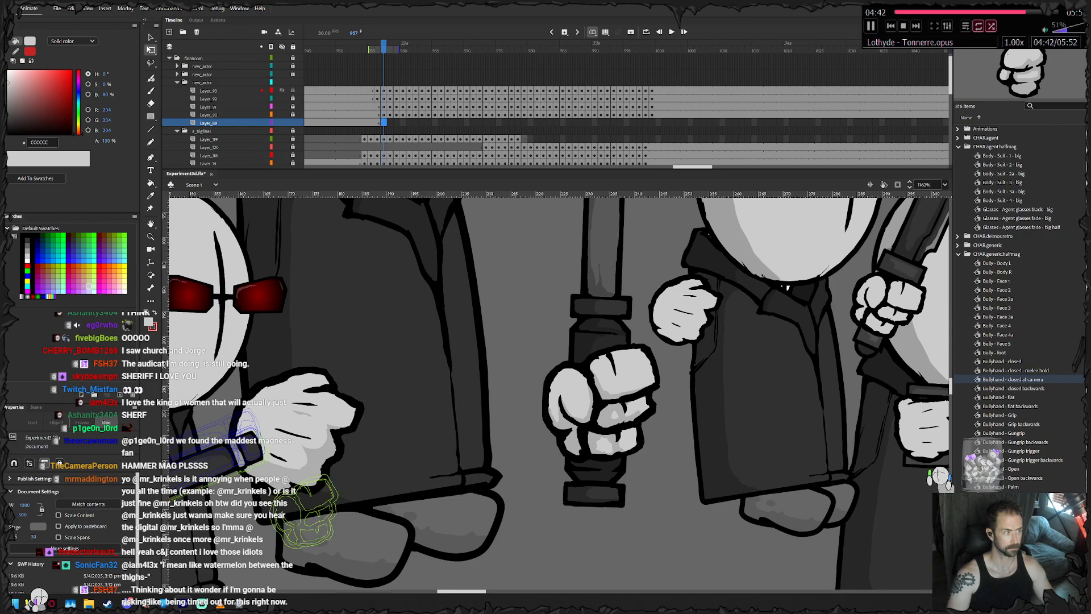
click(219, 90)
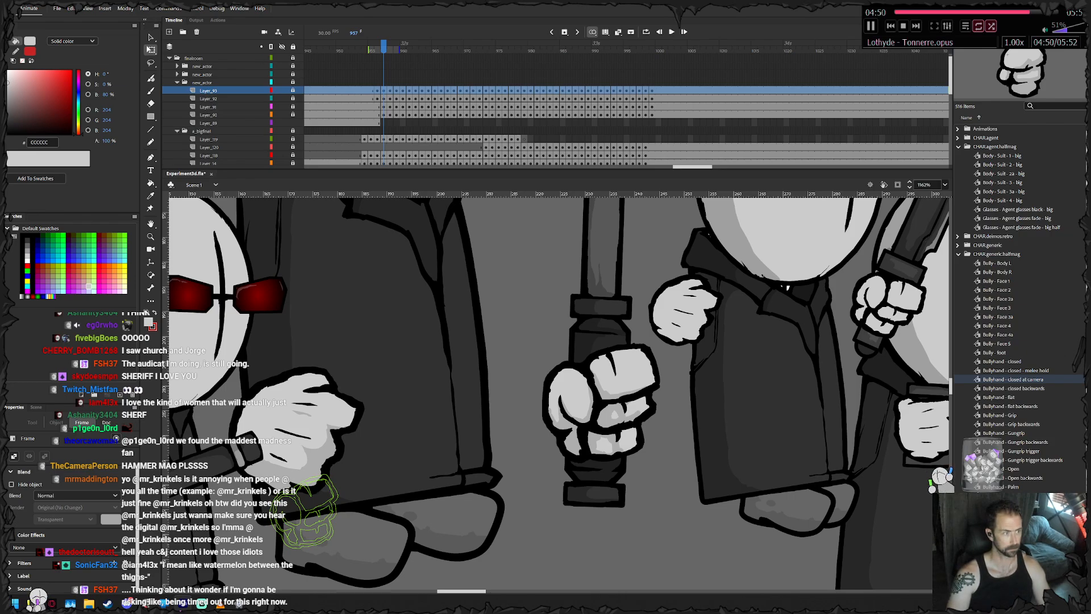
click(383, 123)
key(F6)
drag(308, 514, 492, 466)
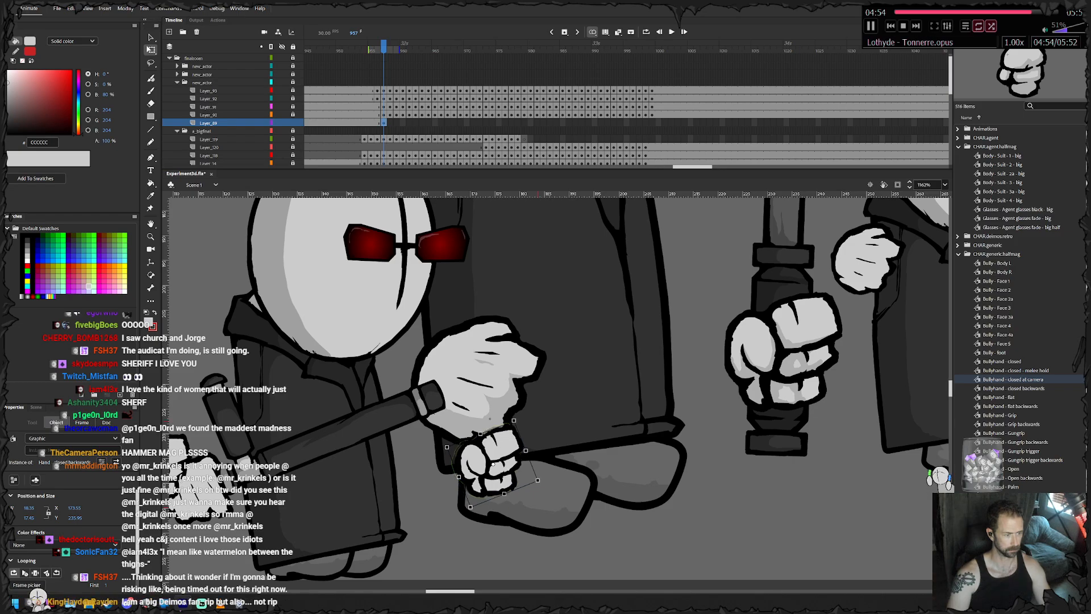
key(F6)
drag(516, 418, 520, 421)
drag(493, 465, 496, 466)
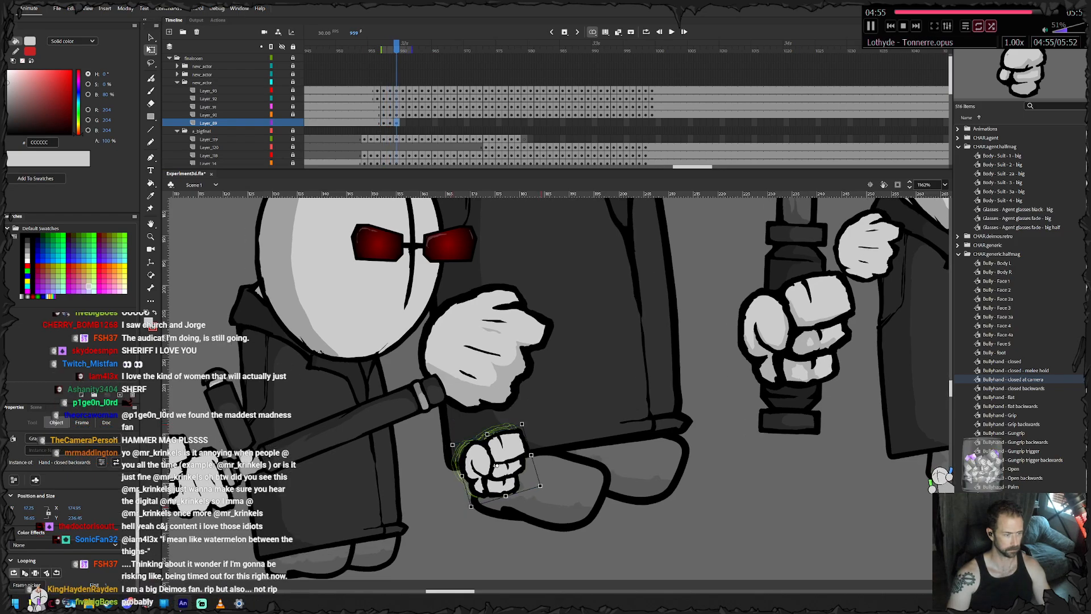
- Keyframe the small agent's other fist frame by frame from 960 through 999, carrying it along with his body
key(F6)
drag(524, 421, 528, 424)
key(F6)
drag(496, 466, 844, 429)
key(F6)
key(F6)
key(F6)
key(F6)
key(F6)
key(F6)
key(F6)
key(F6)
key(F6)
key(F6)
key(F6)
key(F6)
key(F6)
key(F6)
key(F6)
key(F6)
key(F6)
key(F6)
key(F6)
key(F6)
key(F6)
key(F6)
key(F6)
key(F6)
key(F6)
key(F6)
key(F6)
key(F6)
key(F6)
key(F6)
key(F6)
key(F6)
key(F6)
key(F6)
key(F6)
key(F6)
key(F6)
key(F6)
key(F6)
- Extend the fist's layer with static frames to frame 1050 and lock the layer
drag(857, 122, 786, 123)
click(818, 171)
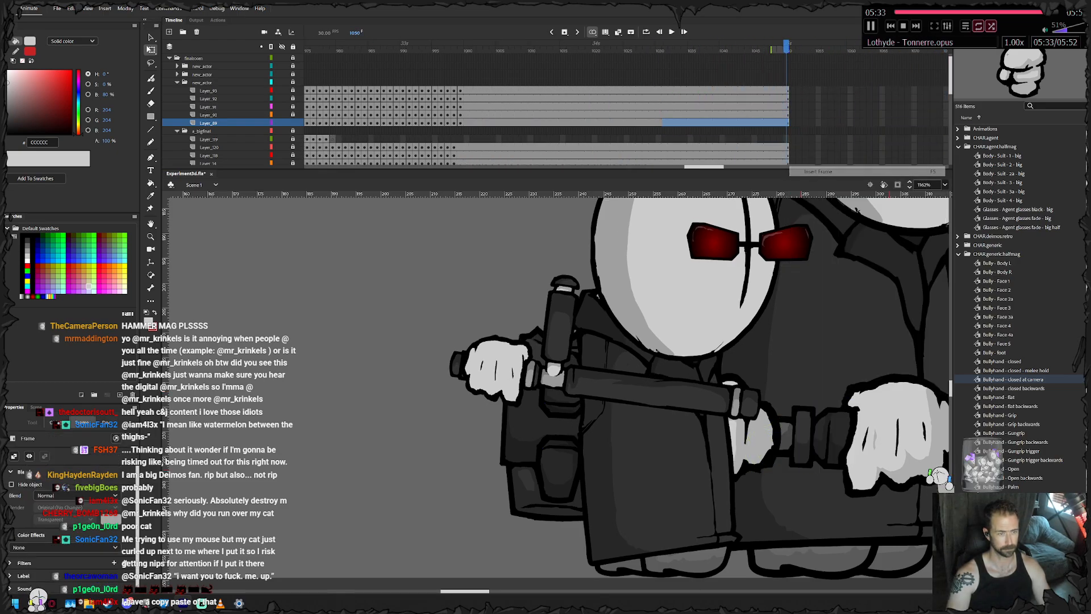
click(293, 123)
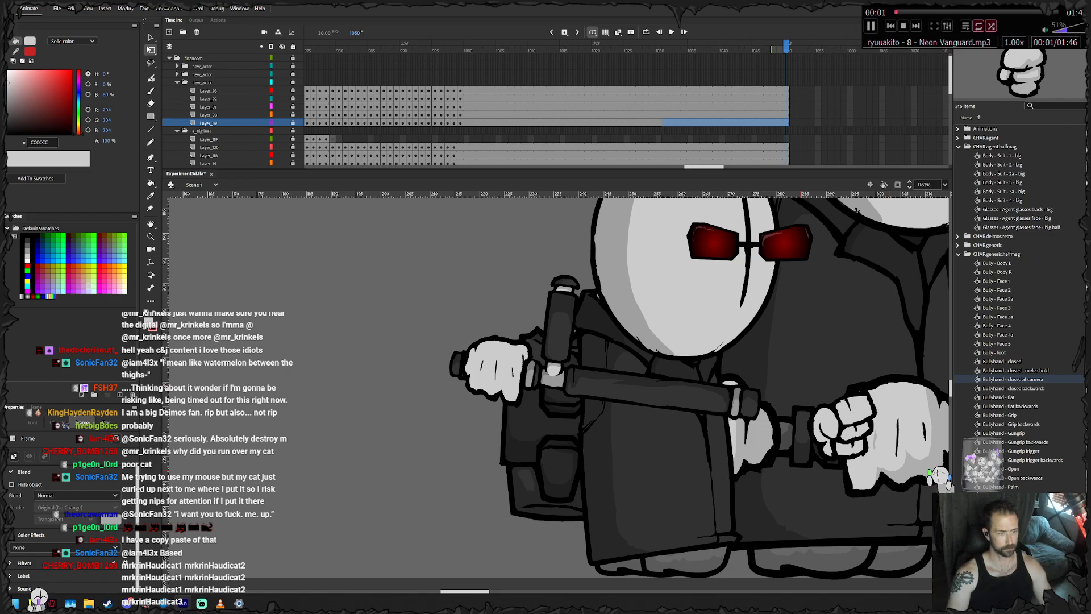
- Collapse the big agent's layer folder, expand the new_actor folder above the small agent's, and go to frame 959
scroll(799, 372, down, 4)
drag(799, 372, 482, 389)
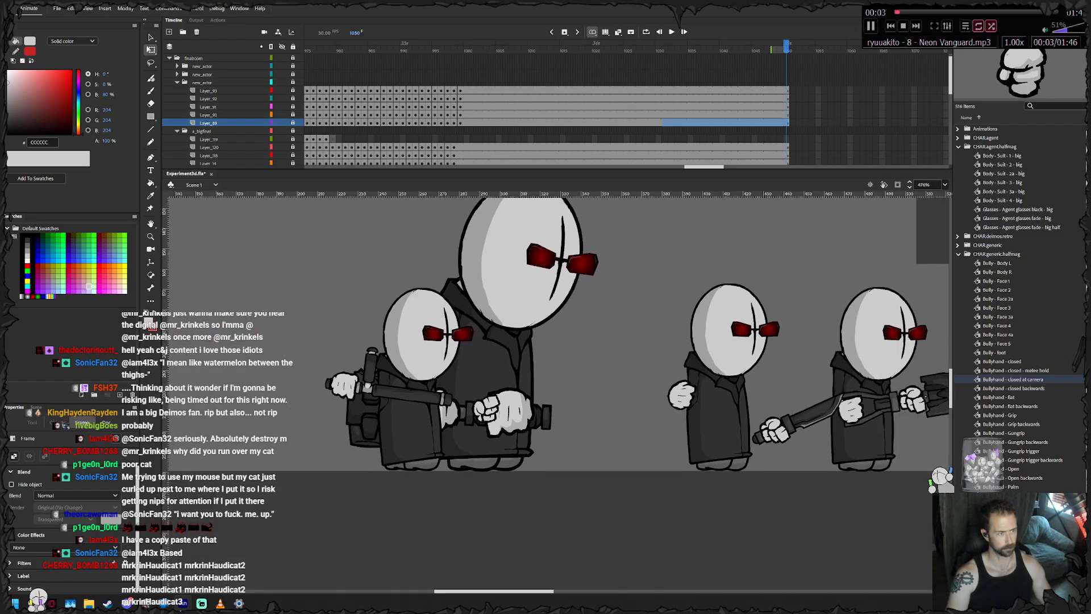
scroll(520, 324, down, 3)
drag(520, 324, 516, 365)
drag(454, 48, 491, 49)
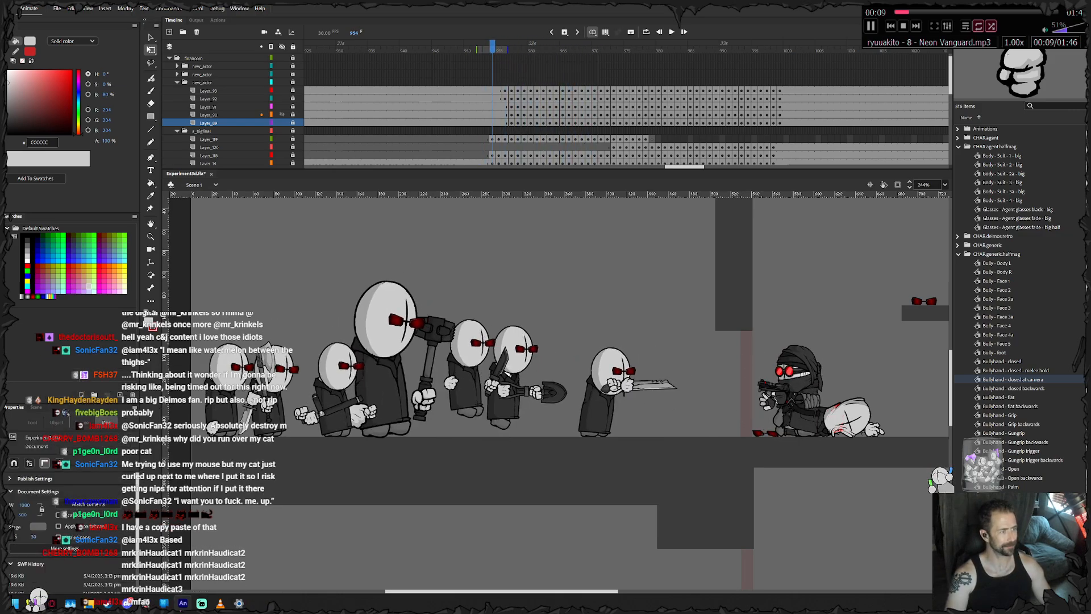
click(202, 131)
click(177, 131)
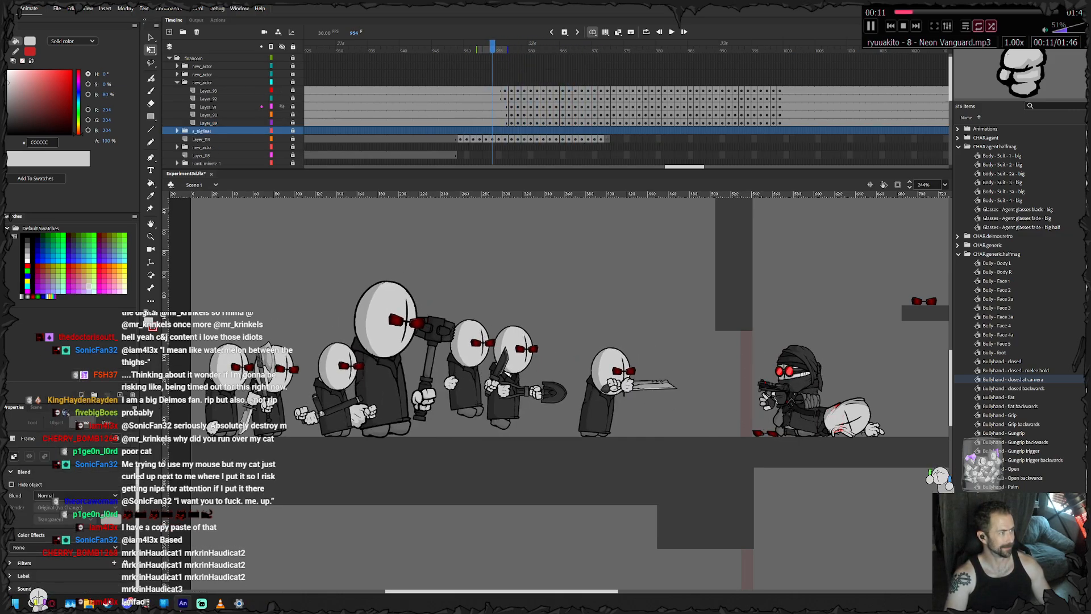
click(176, 75)
key(period)
key(period)
key(period)
key(period)
key(period)
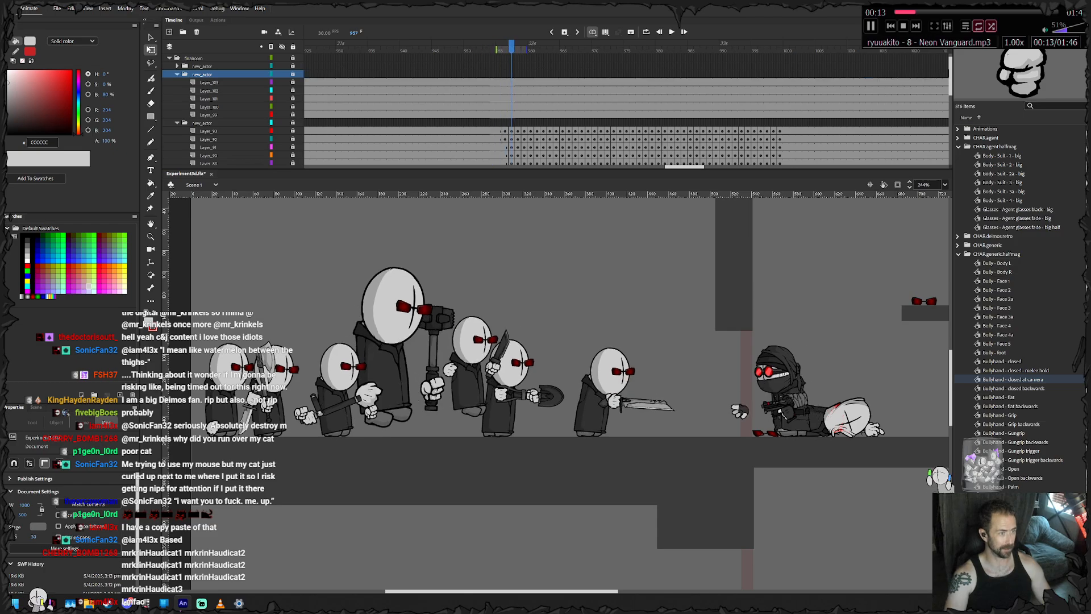
click(524, 123)
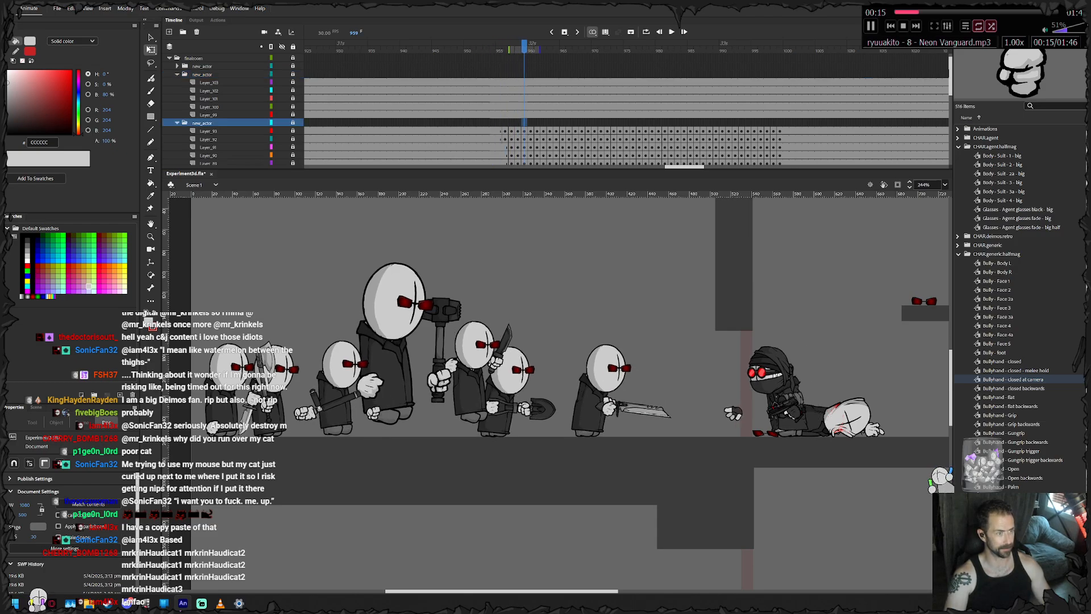
- Remove frames 959 through 1016 from the five layers of the machete agent
shift+click(523, 82)
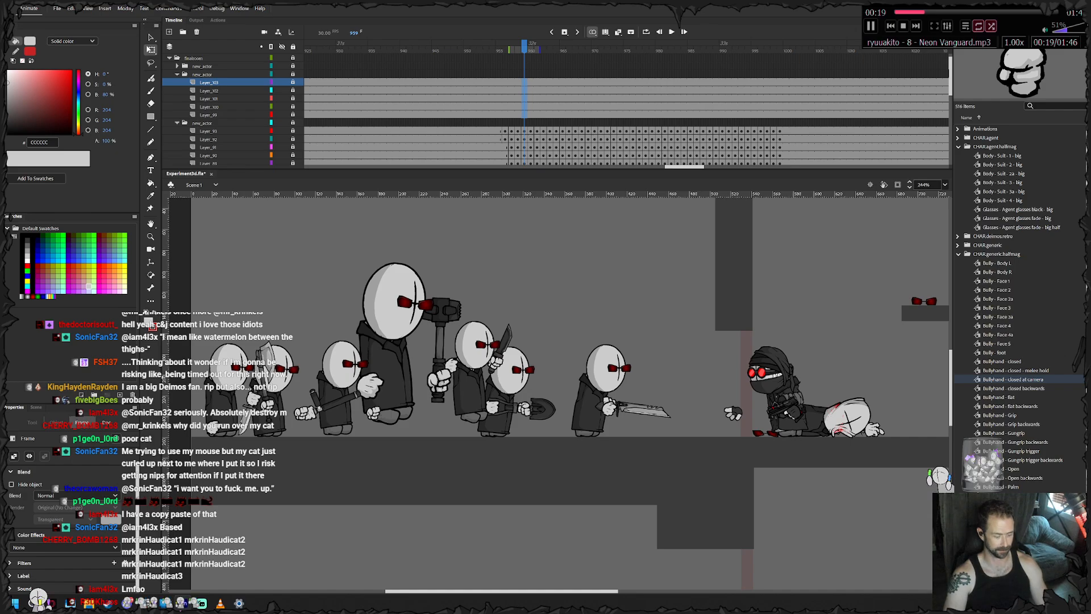
click(531, 115)
drag(524, 115, 892, 82)
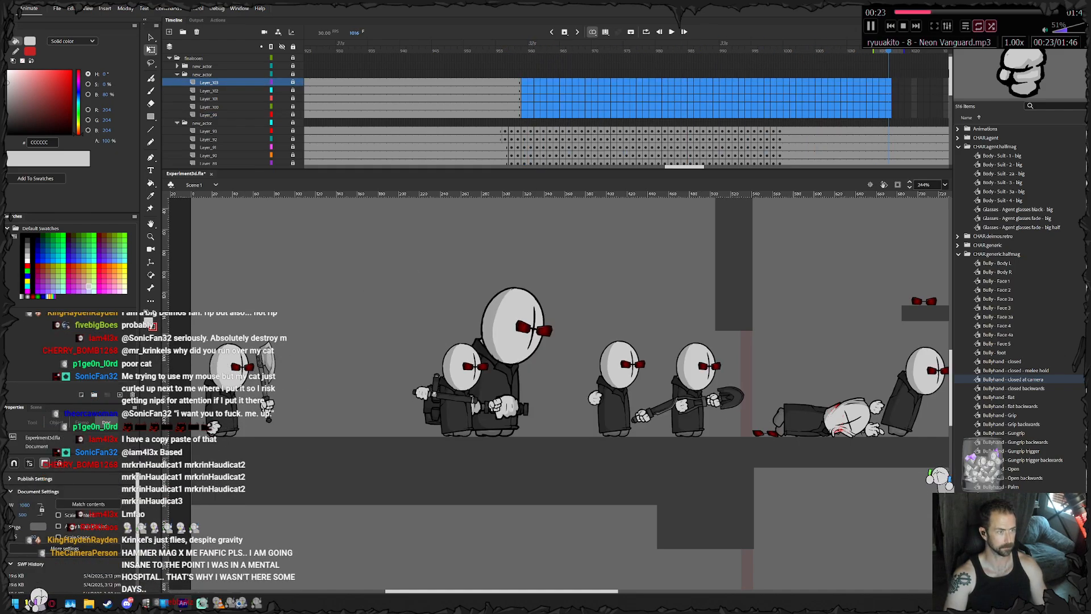
key(shift+F5)
- Keyframe the machete agent's body at frame 959 and unlock his layer folder
click(524, 99)
scroll(275, 394, up, 3)
drag(275, 395, 361, 395)
scroll(335, 389, up, 1)
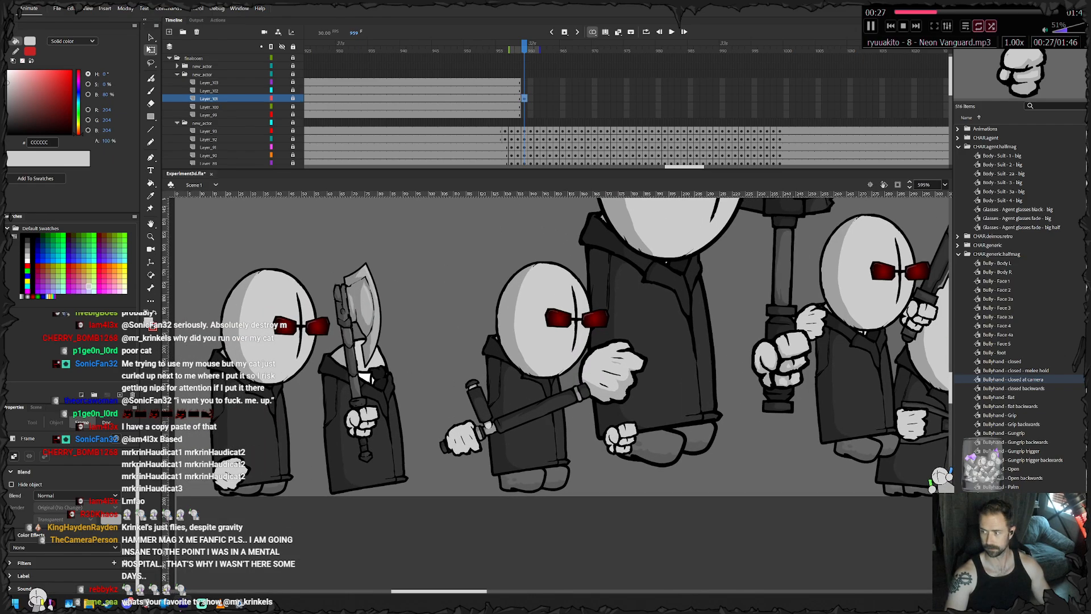
scroll(366, 380, up, 1)
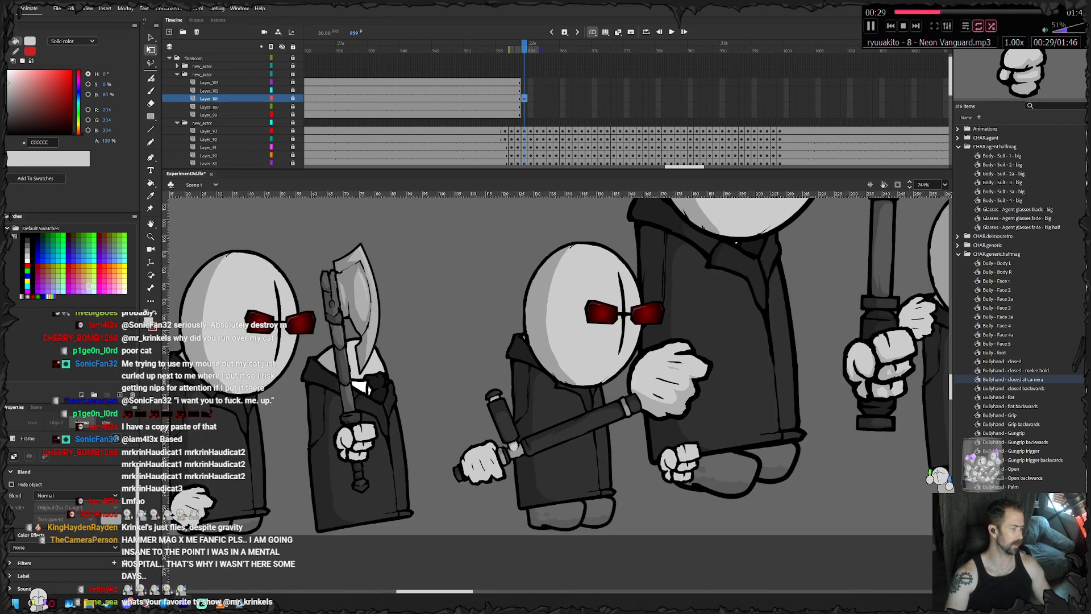
click(368, 381)
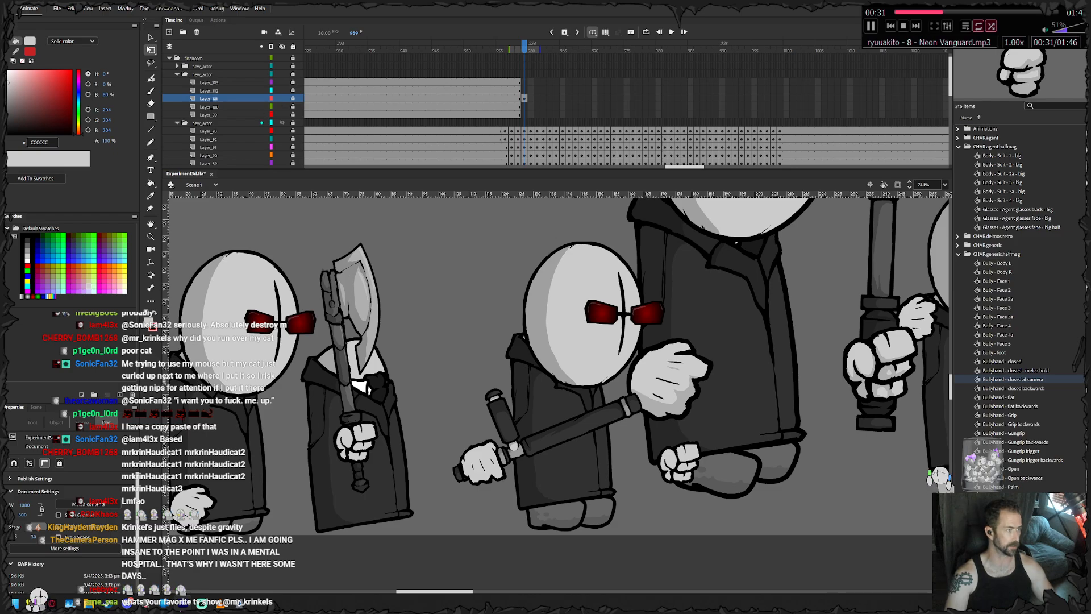
click(202, 75)
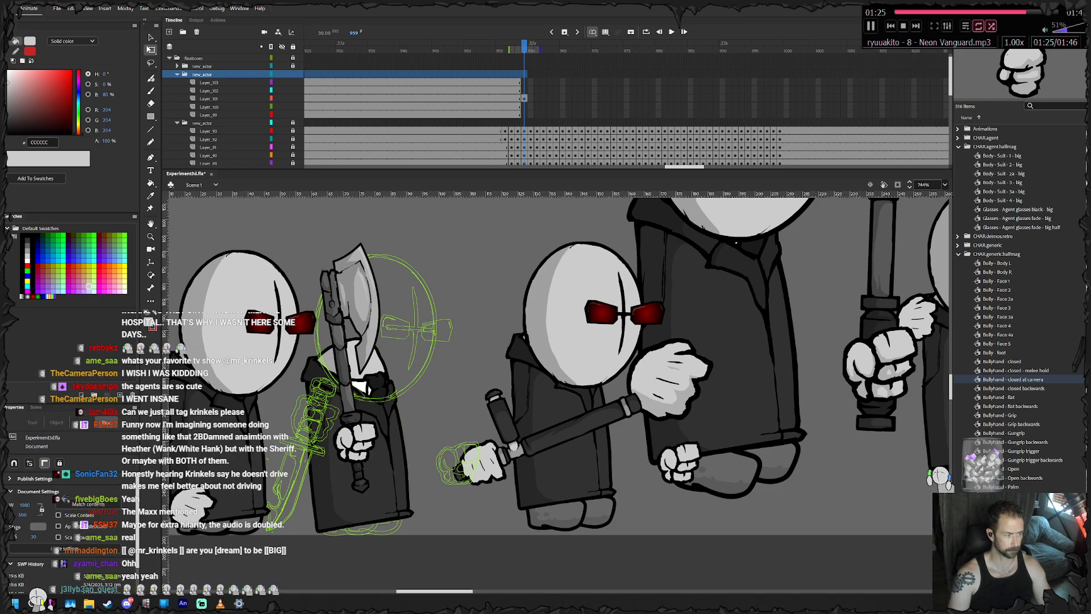
- Try shifting the machete agent's body slightly right and up with a small rotation at frame 959, and add a keyframe at 960
click(382, 474)
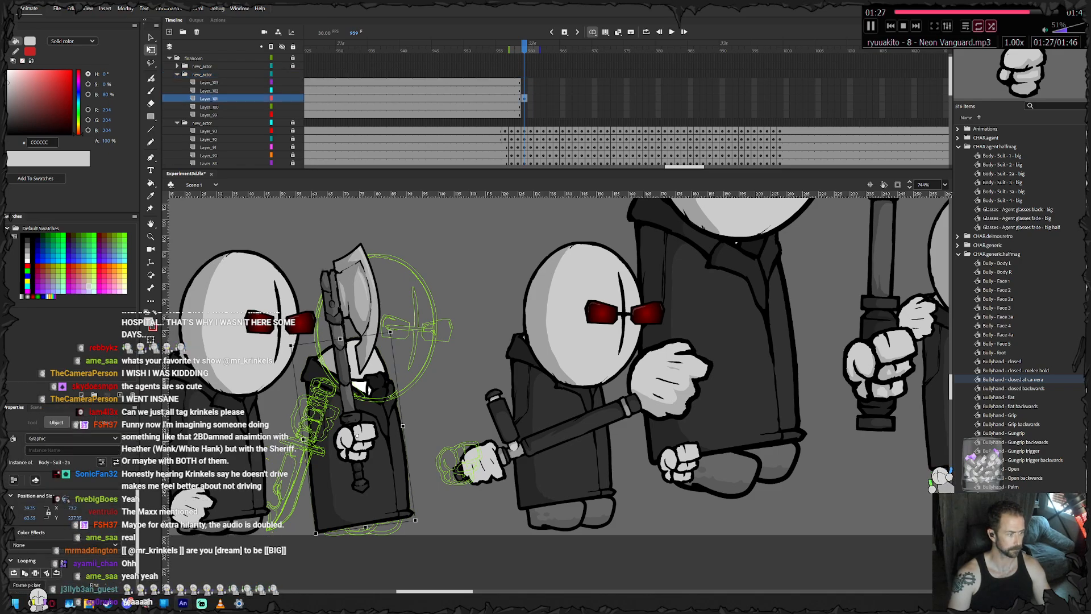
drag(382, 474, 384, 473)
drag(419, 523, 417, 523)
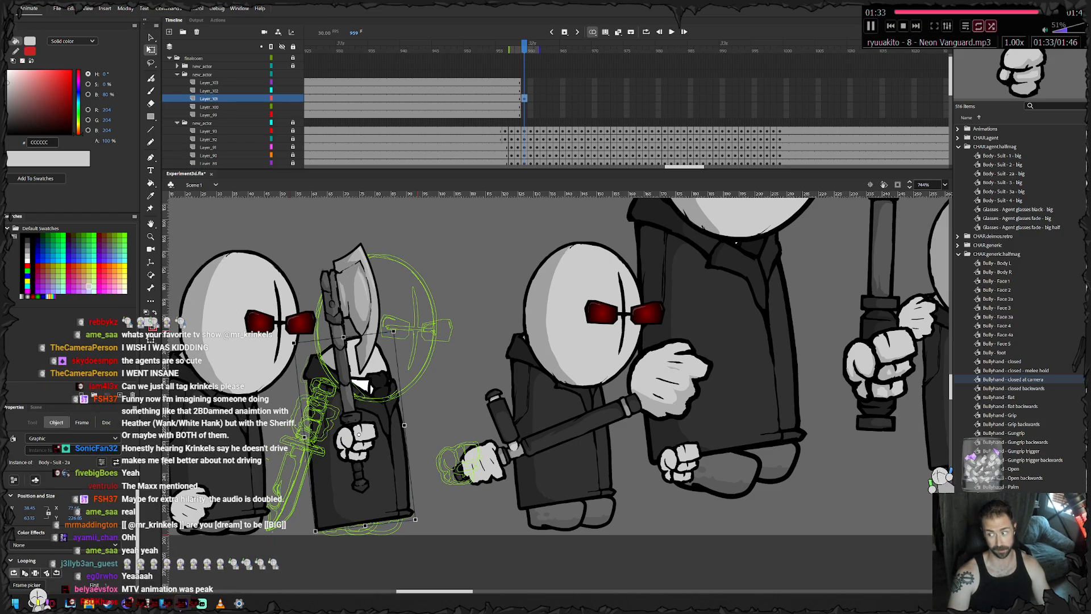
key(Up)
key(Right)
key(Right)
key(Right)
key(Up)
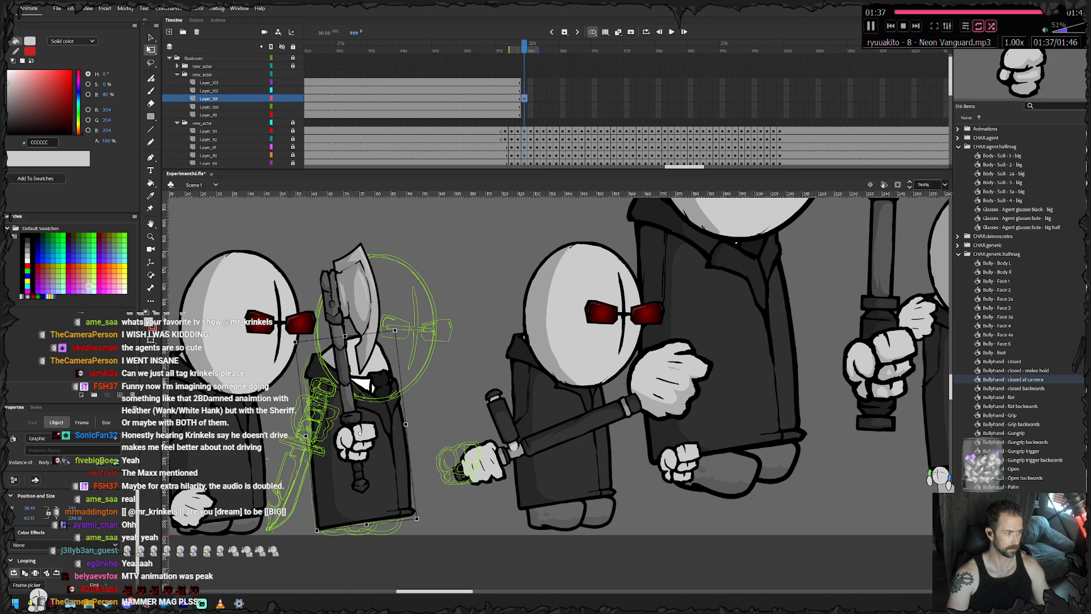
key(F6)
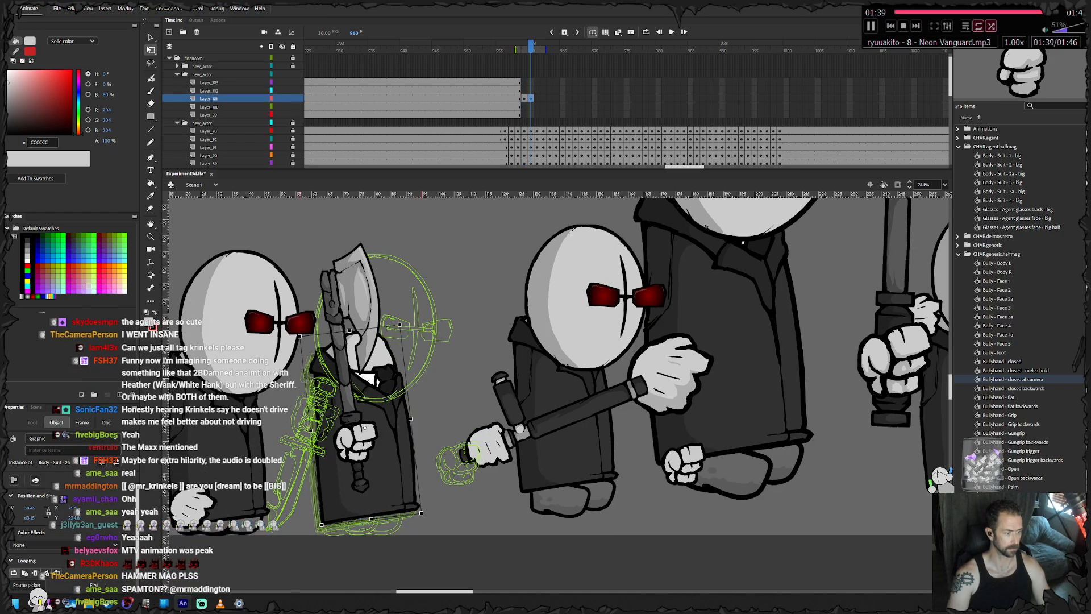
- Try keyframing the machete agent's body through frame 968, raising and tilting it, and play the motion back
key(F6)
drag(361, 424, 382, 373)
key(F6)
key(F6)
key(F6)
key(F6)
drag(446, 465, 453, 460)
drag(382, 374, 394, 315)
key(F6)
key(F6)
key(F6)
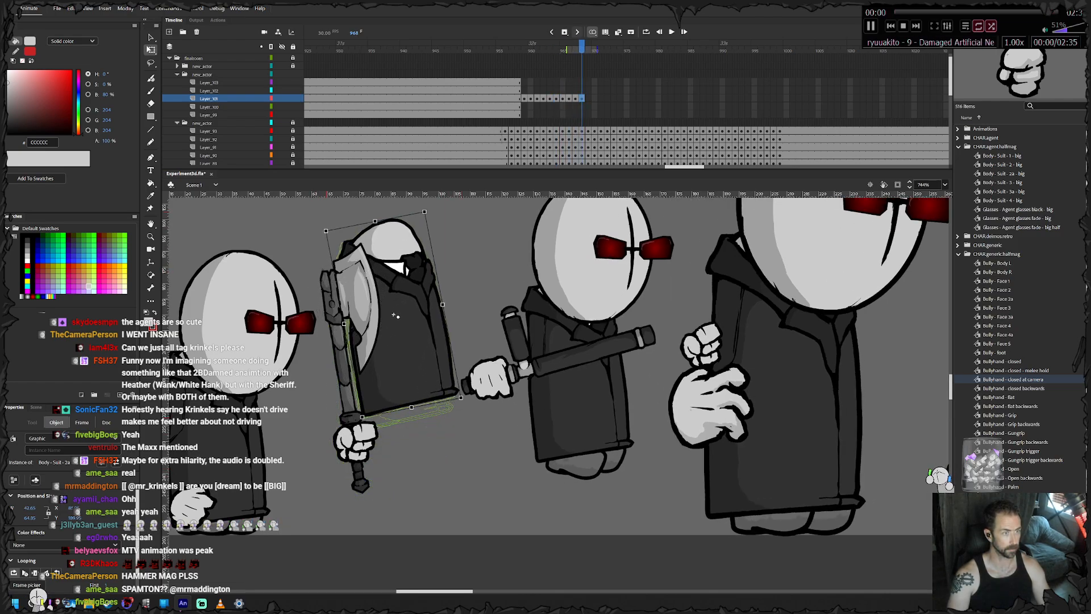
key(Return)
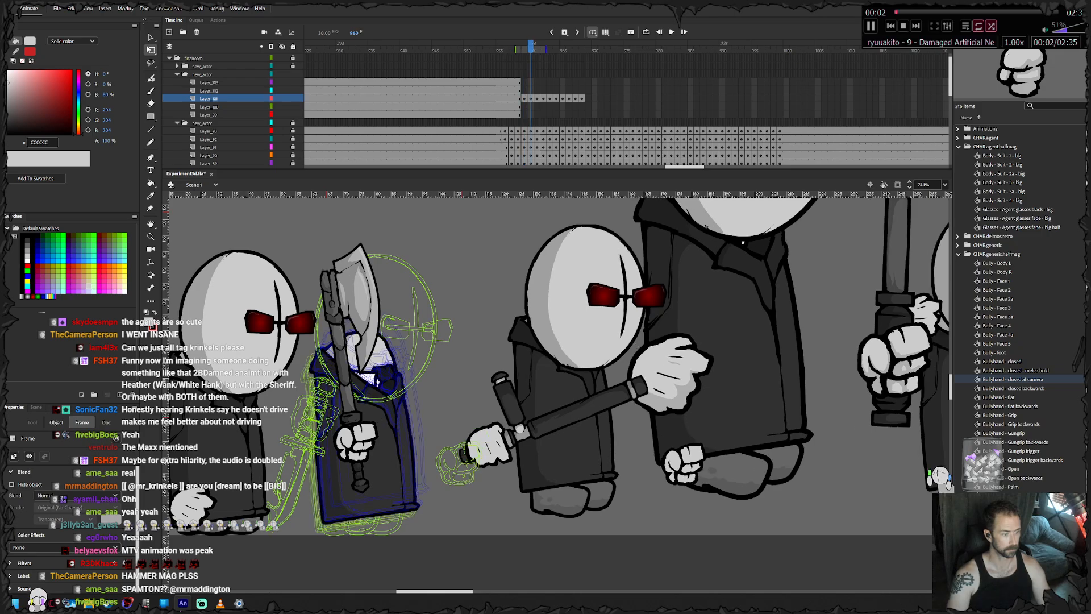
- Remove the trial frames from frame 959 onward on the machete agent's five layers
drag(524, 83, 601, 115)
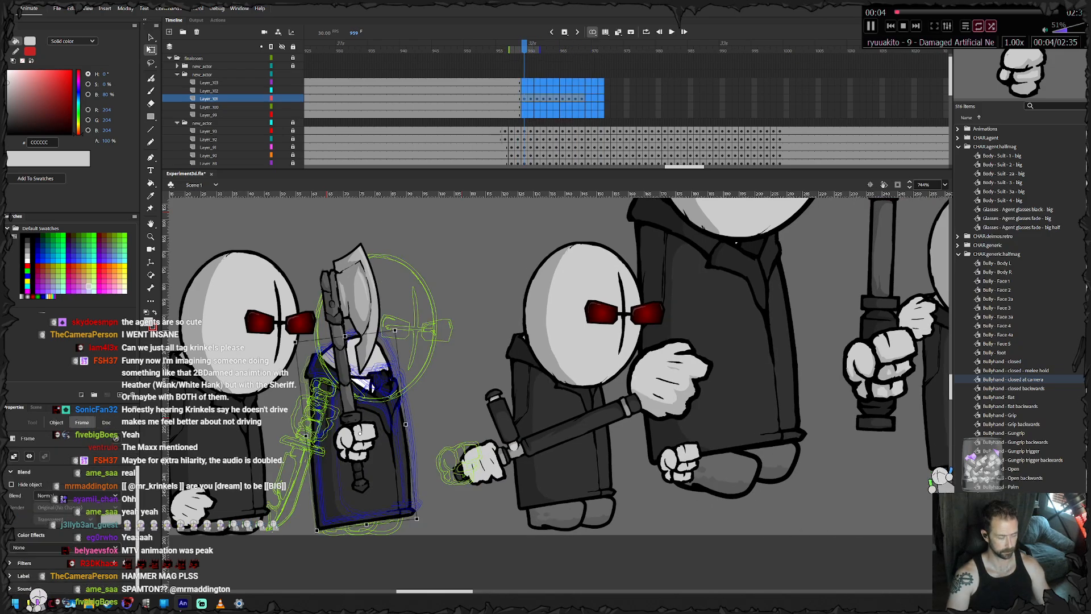
key(Delete)
key(shift+F5)
- Step through frames 957 to 962 to examine the machete agent's last pose against the neighbouring agents' motion
key(period)
key(period)
key(period)
key(comma)
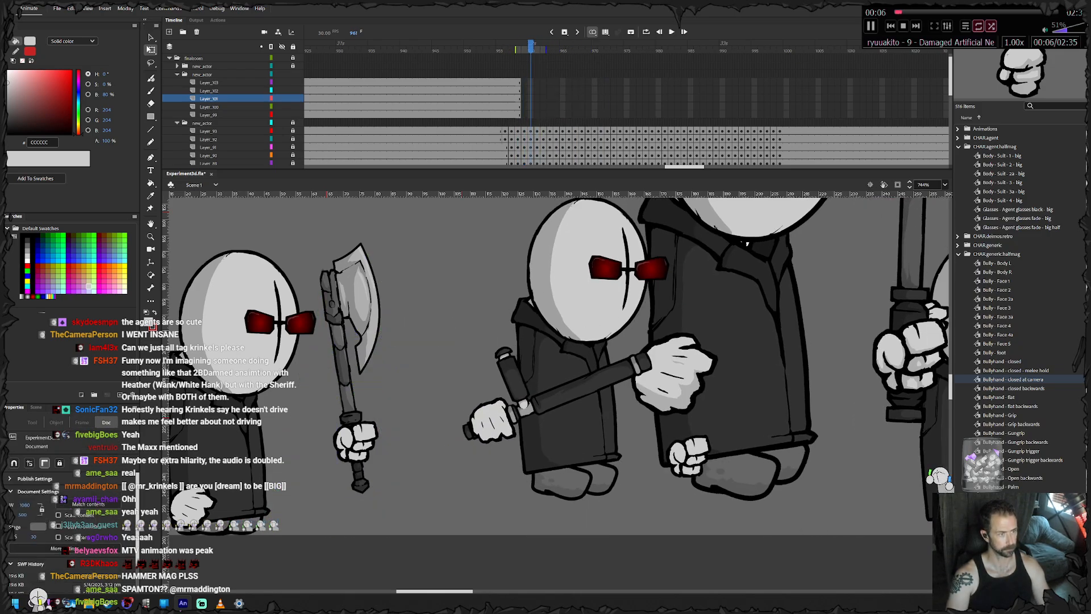
key(comma)
key(comma)
key(comma)
key(comma)
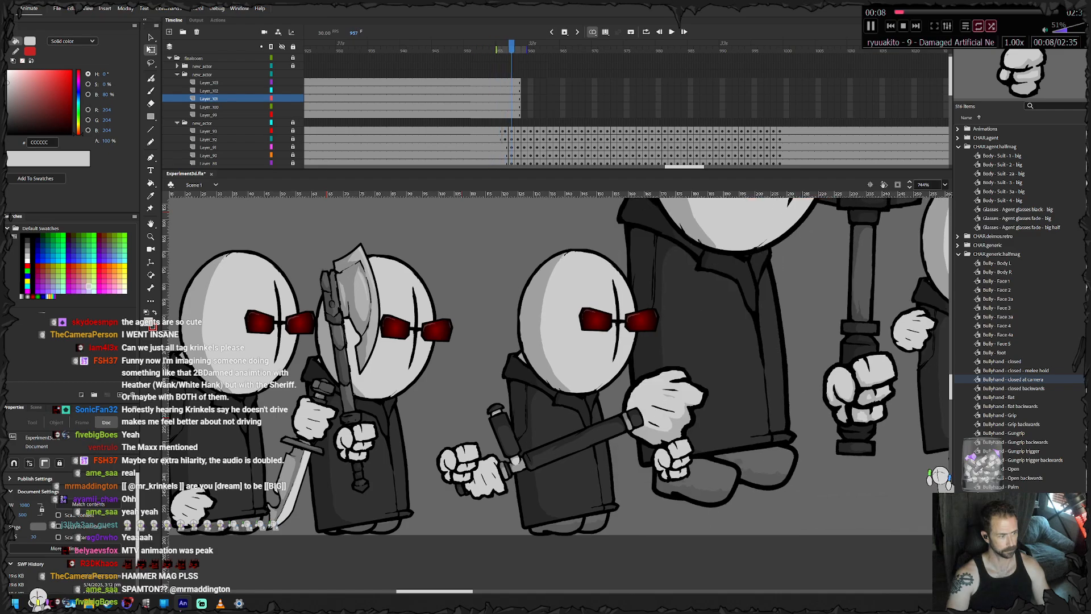
- Keyframe the machete agent's five layers at frame 960, then rotate the body slightly upright and nudge it up
key(period)
key(period)
key(period)
drag(530, 98, 531, 83)
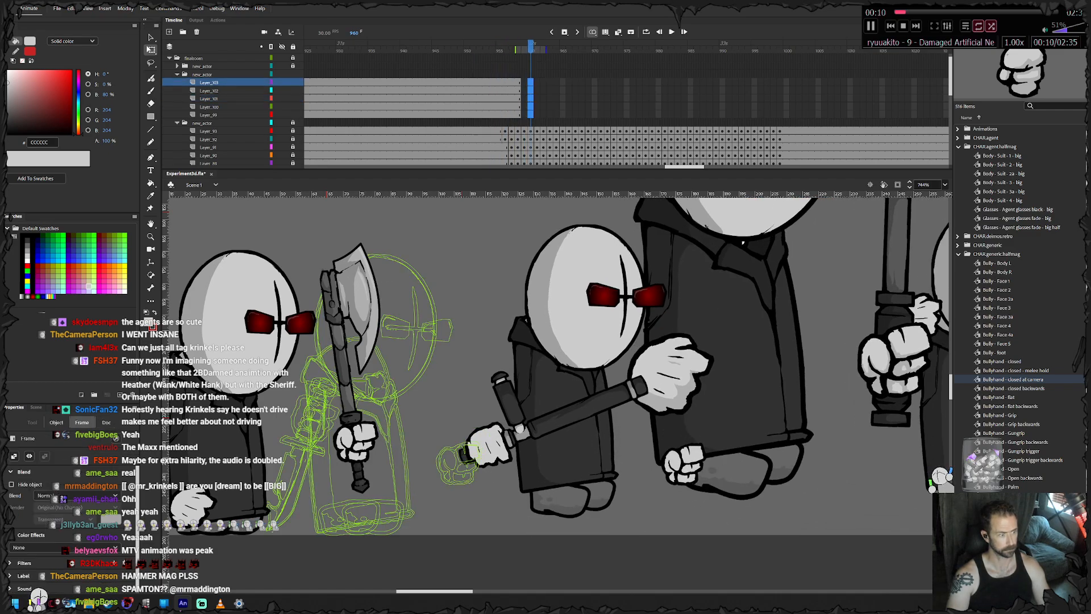
key(F6)
click(460, 392)
click(377, 466)
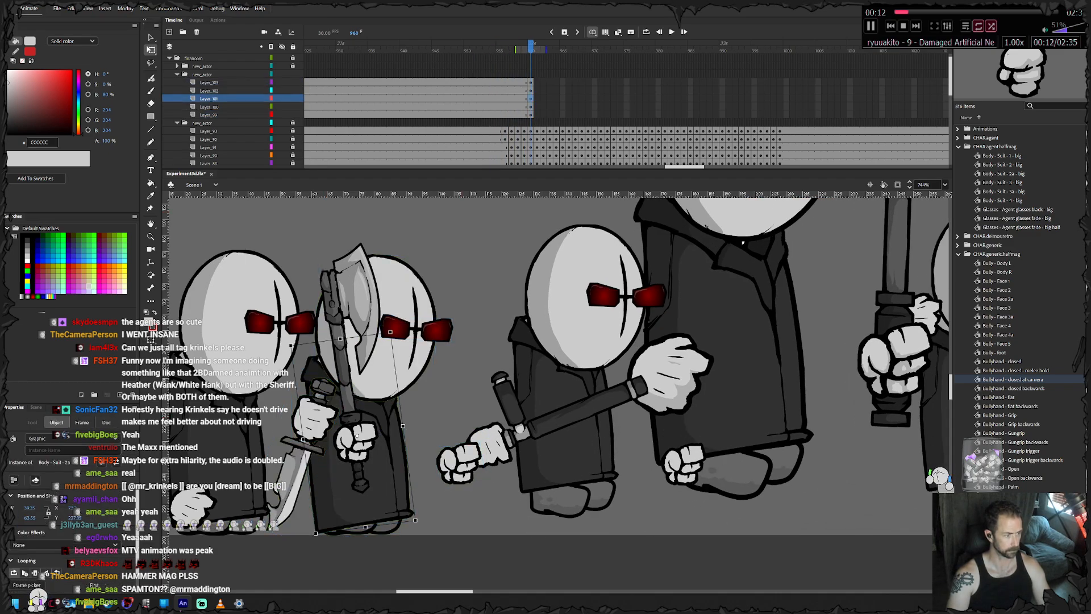
drag(418, 523, 415, 526)
drag(378, 466, 380, 465)
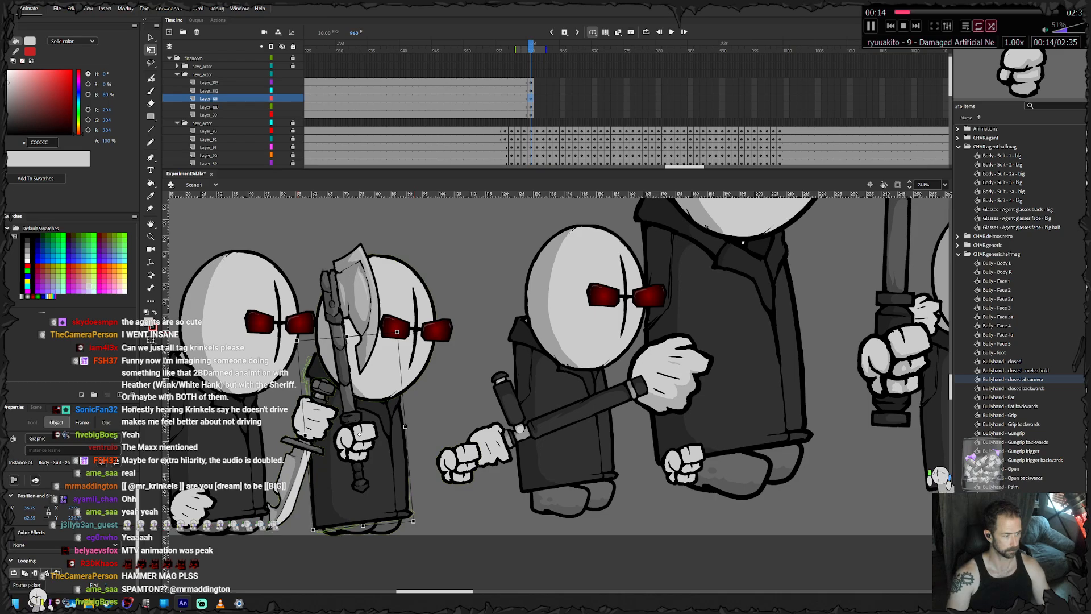
- Shift the machete agent's head and glasses slightly right and adjust the hands, machete and feet to match at frame 960
drag(455, 281, 416, 344)
drag(412, 358, 417, 359)
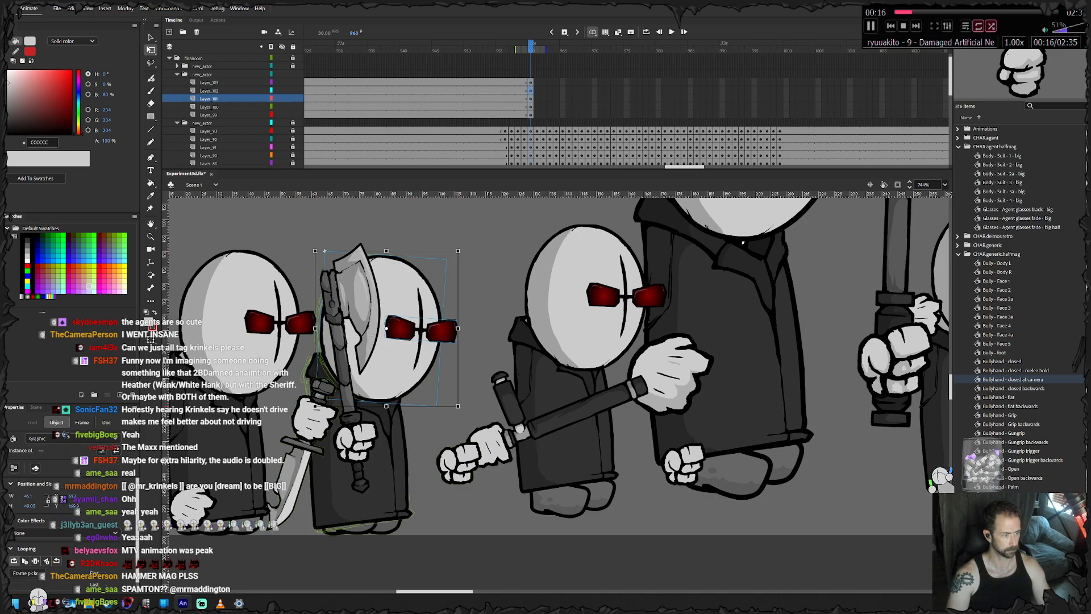
drag(433, 432, 459, 465)
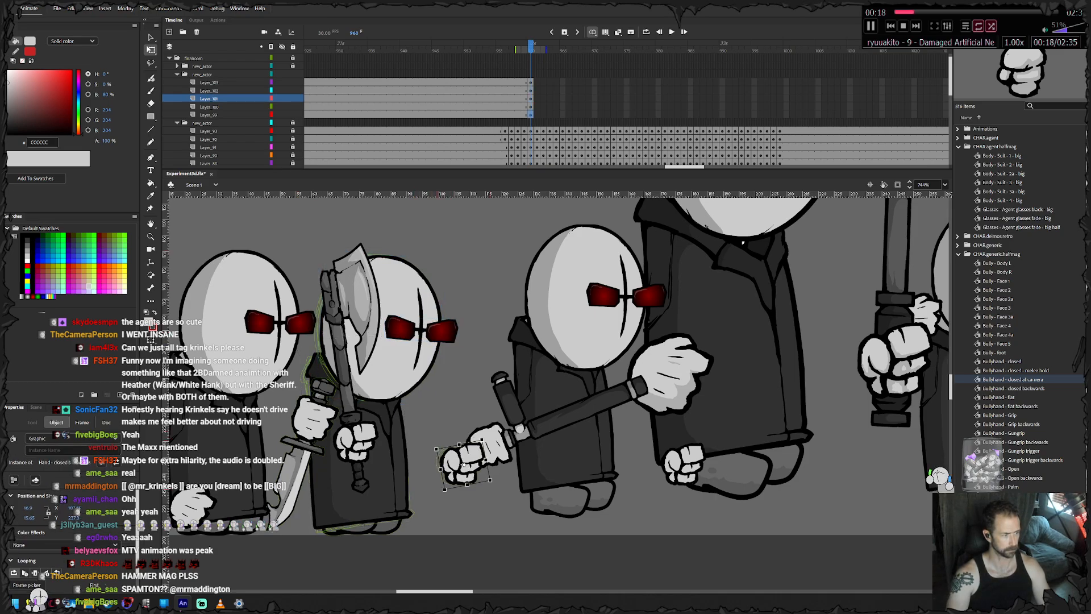
drag(278, 408, 304, 430)
click(393, 527)
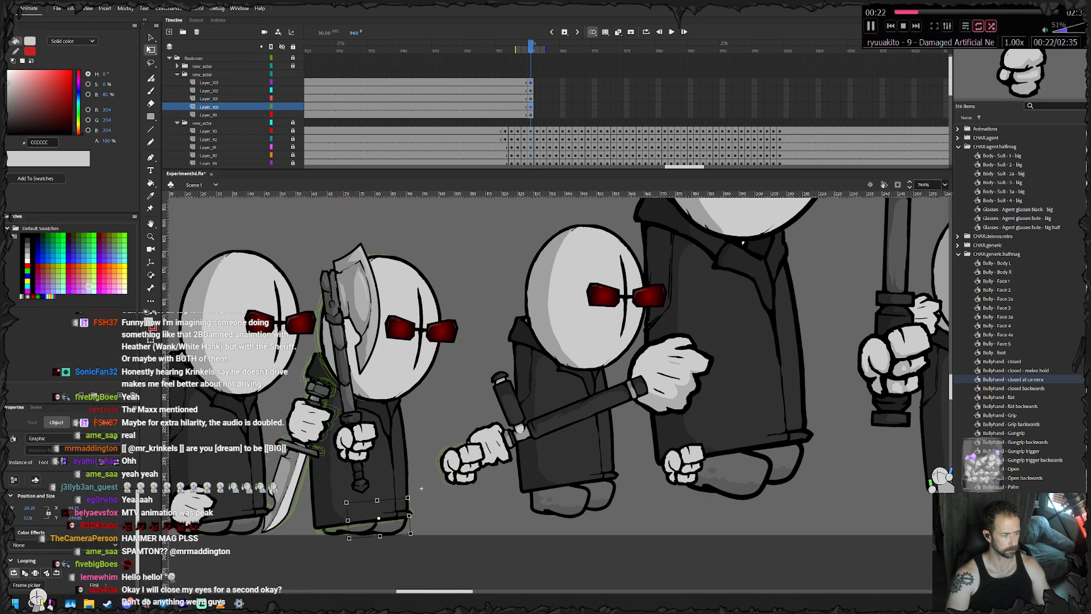
- Keyframe the machete agent's body through frame 964, rotating it upright and lifting it off the ground frame by frame
click(382, 488)
key(F6)
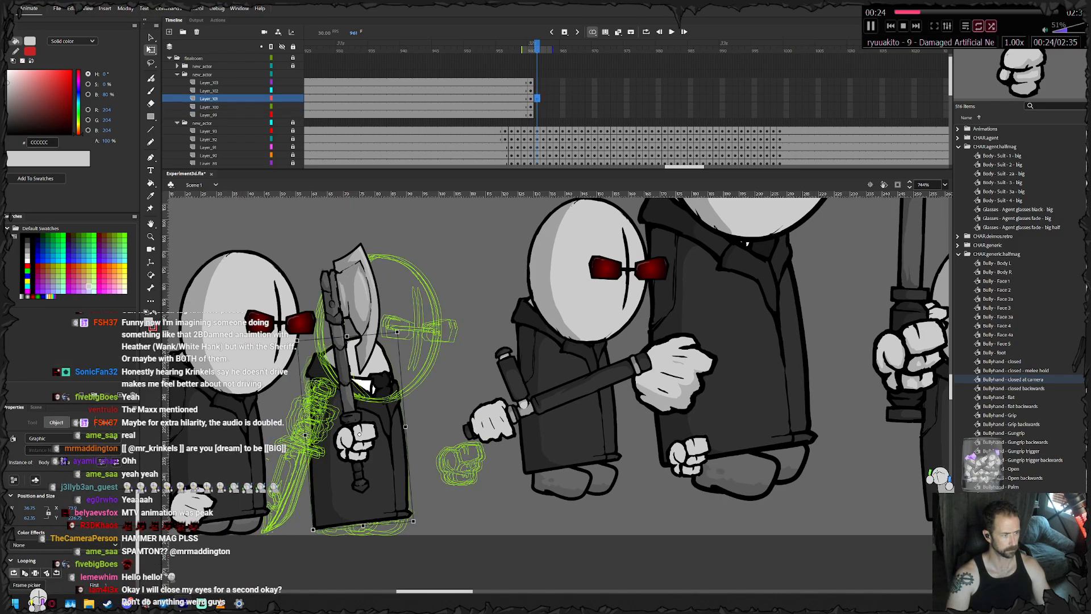
drag(312, 531, 307, 529)
drag(382, 483, 388, 484)
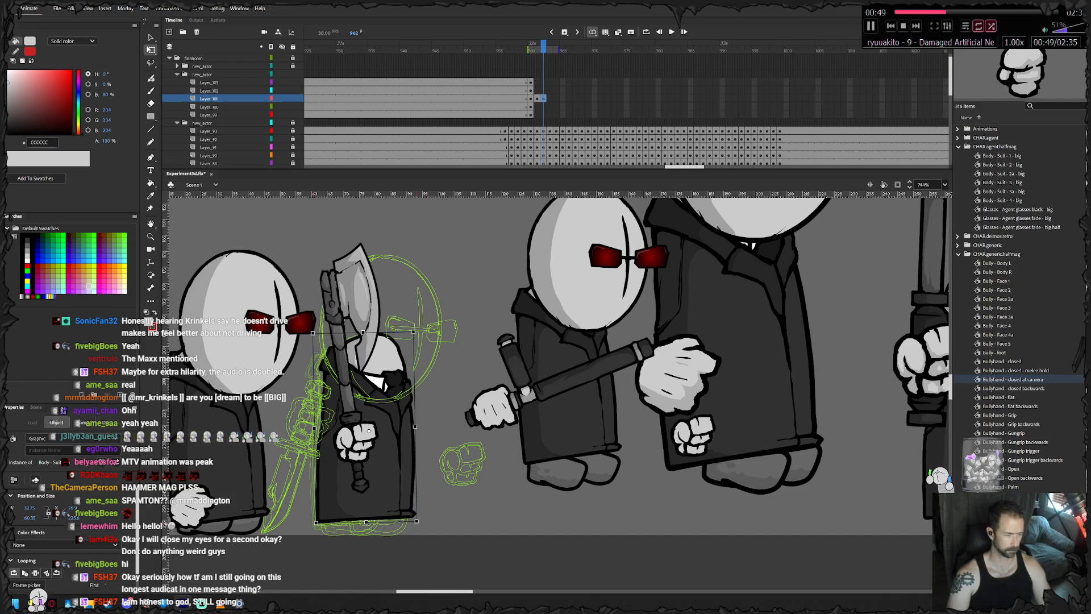
key(period)
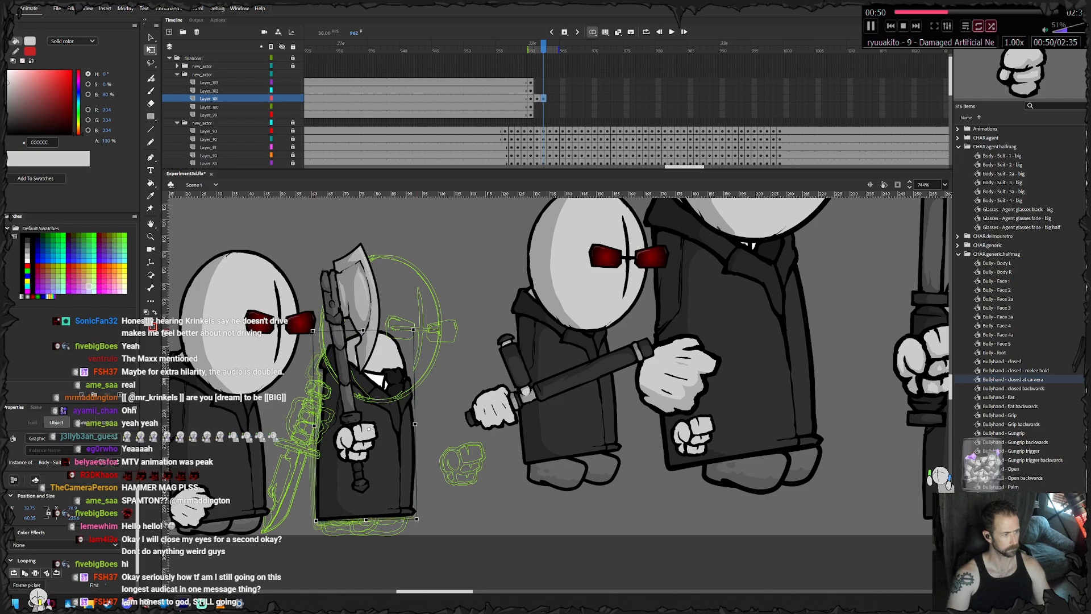
key(period)
key(period)
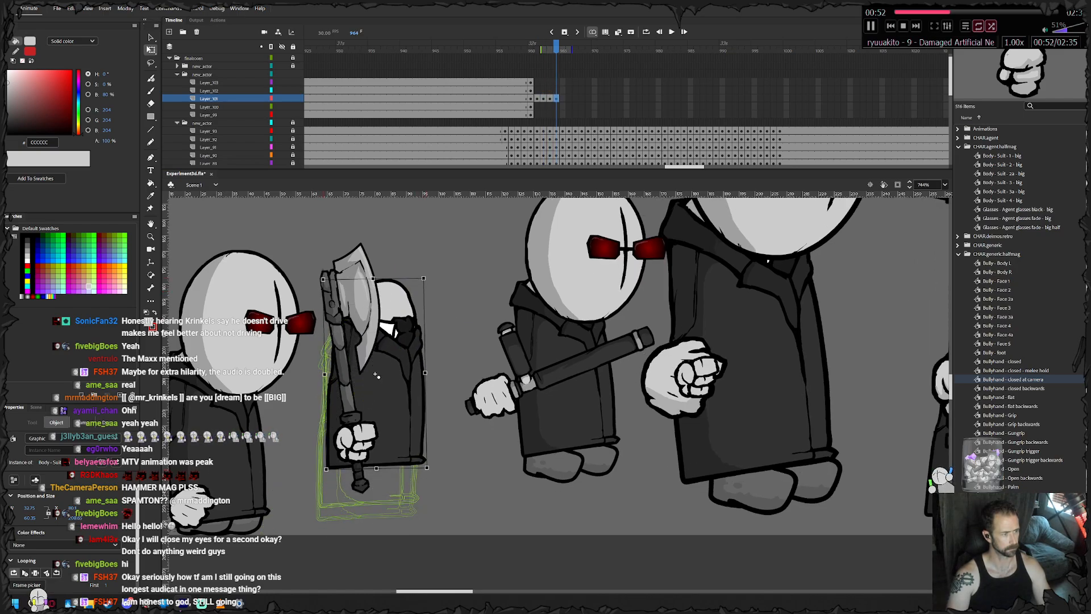
- Continue the body's frame-by-frame jump to frame 977, tilting it back and carrying it right and down towards the ground
key(F6)
drag(426, 276, 411, 271)
drag(393, 375, 443, 428)
key(F6)
- Rotate the machete agent's body clockwise and shift it slightly right and down at frames 977 and 978
key(F6)
key(F6)
key(F6)
key(F6)
key(F6)
key(F6)
key(F6)
key(F6)
key(F6)
key(F6)
drag(481, 321, 491, 325)
drag(449, 354, 459, 361)
key(F6)
drag(499, 328, 505, 330)
drag(461, 362, 465, 363)
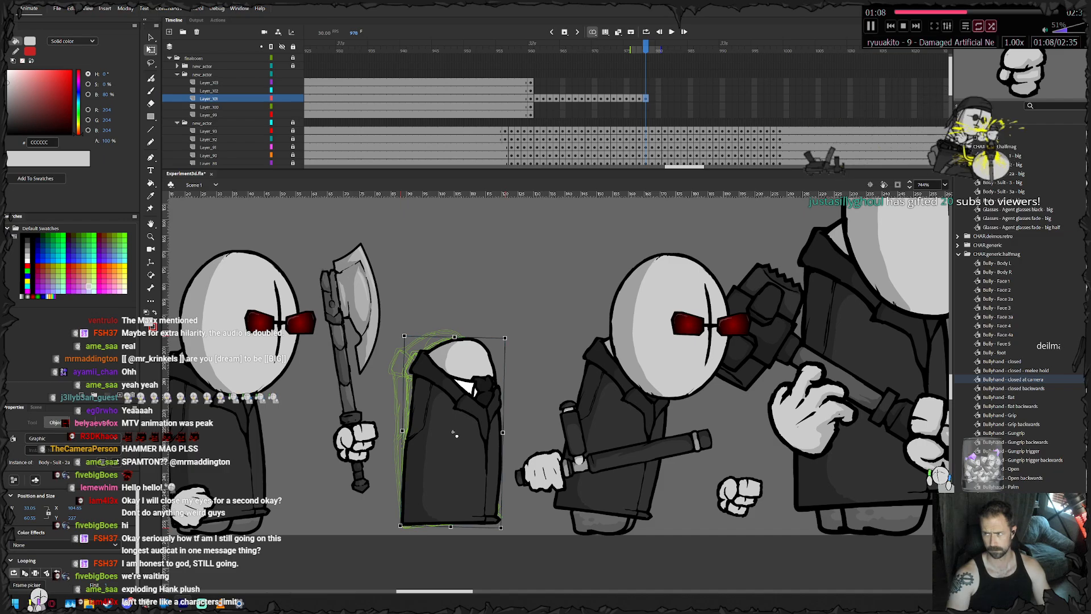
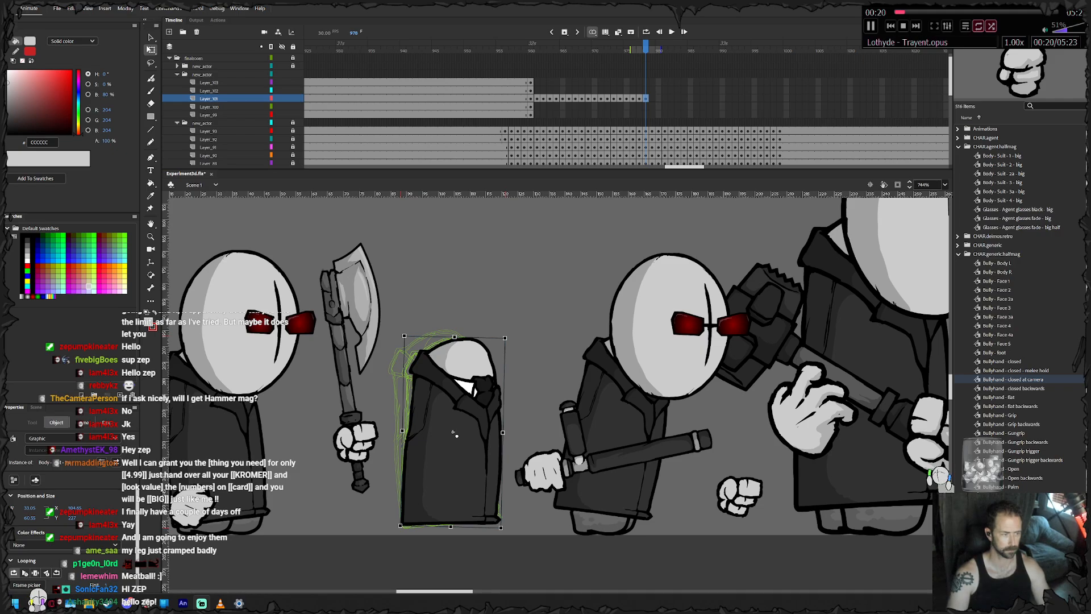
- Tilt the machete agent's body slightly clockwise at frame 978 and carry it right and slightly down through frame 980
drag(453, 433, 459, 433)
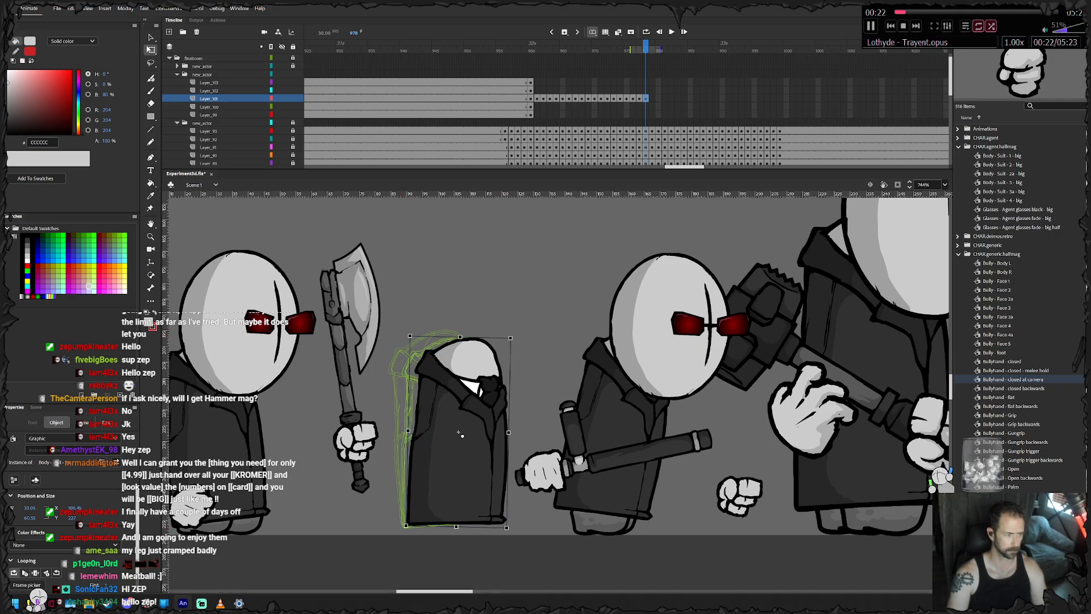
drag(513, 335, 515, 337)
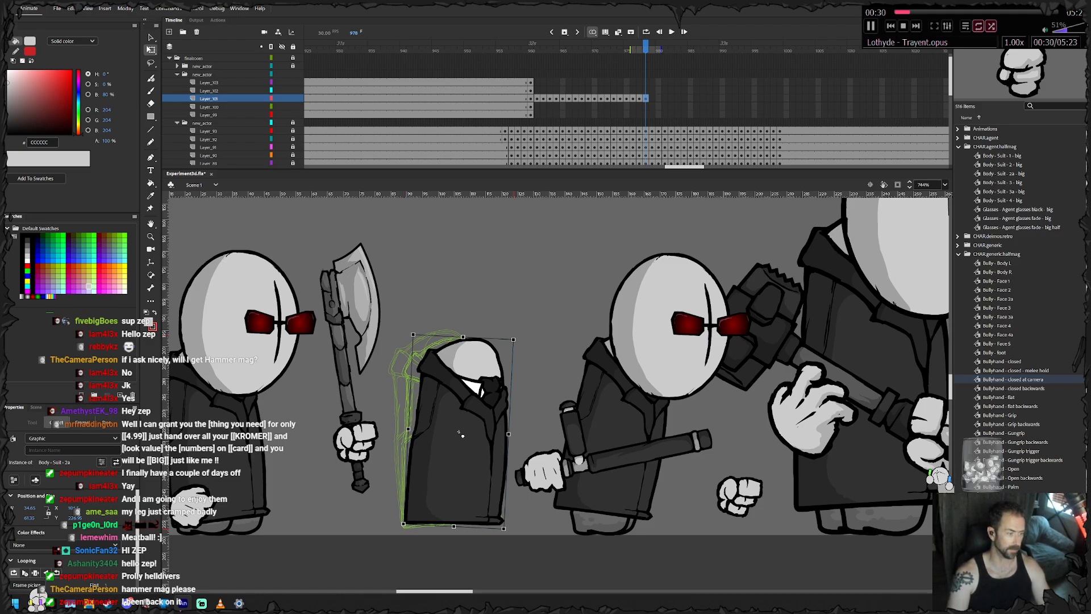
key(period)
key(Right)
key(Right)
key(Right)
key(Right)
key(Right)
key(Down)
key(Right)
key(Right)
key(Right)
key(Right)
key(Right)
key(Right)
key(period)
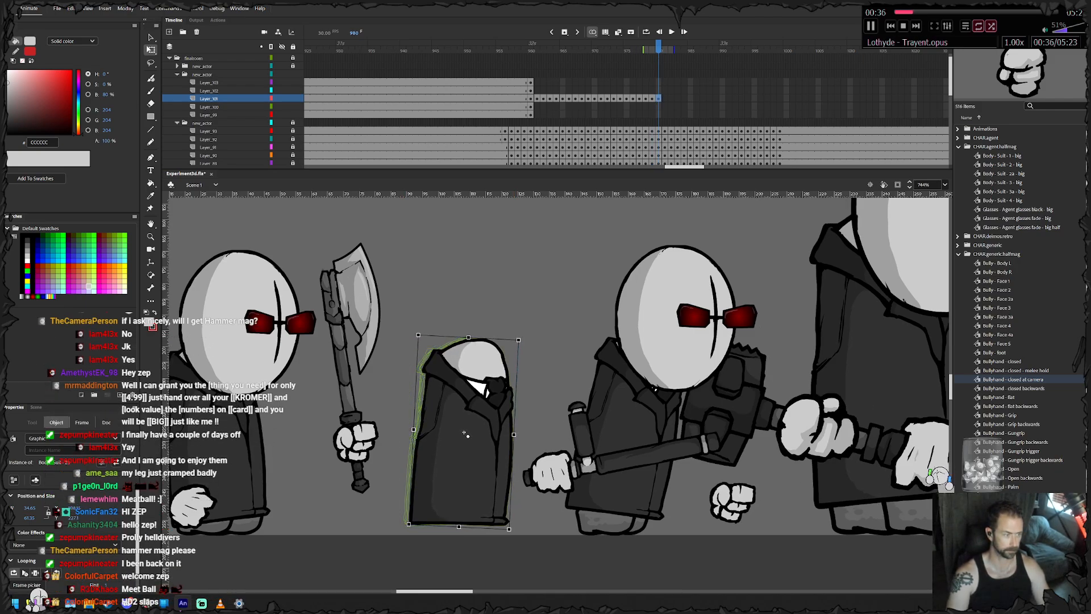
- Rotate the body further clockwise at frame 980 and keyframe it through frame 983, moving it right and slightly up
drag(521, 337, 525, 339)
drag(465, 433, 470, 430)
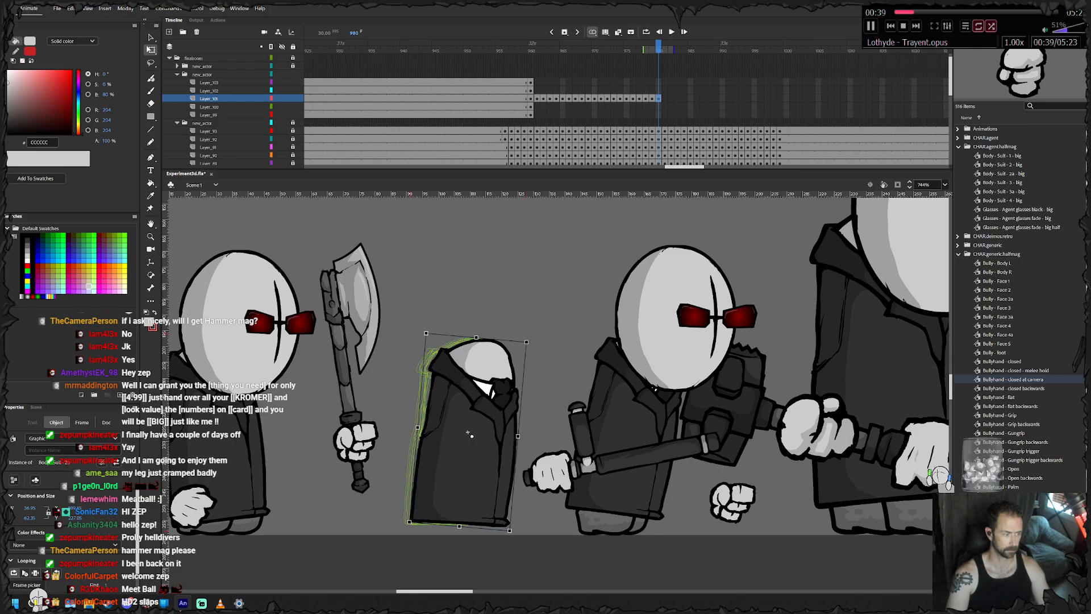
key(F6)
key(F6)
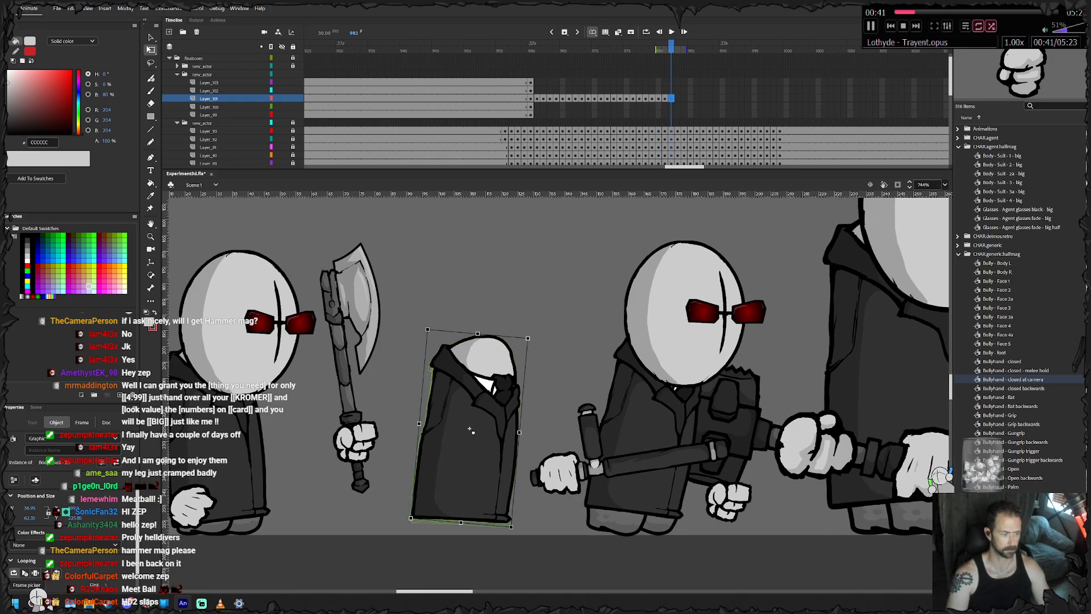
key(F6)
drag(469, 430, 511, 421)
key(F6)
key(F6)
key(F6)
key(F6)
mouse_move(704, 48)
mouse_down()
mouse_move(671, 49)
mouse_move(684, 49)
mouse_up()
drag(684, 99, 716, 99)
key(shift+F5)
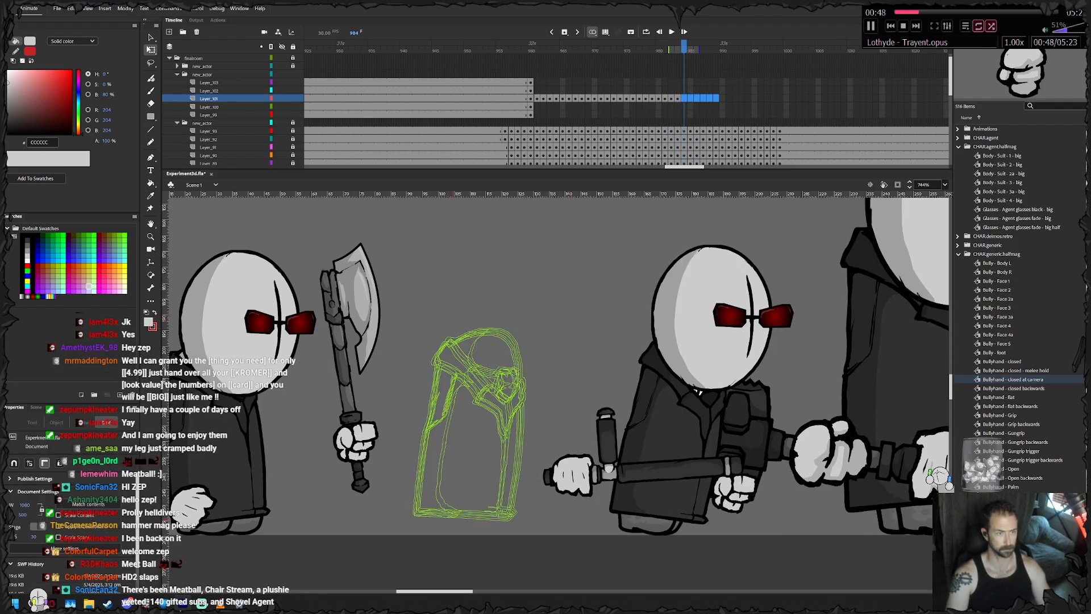
- Keyframe the machete agent's body from frame 984 to 988, carrying it right in small increments
click(476, 424)
drag(475, 422, 518, 424)
key(F6)
key(F6)
key(F6)
key(F6)
key(F6)
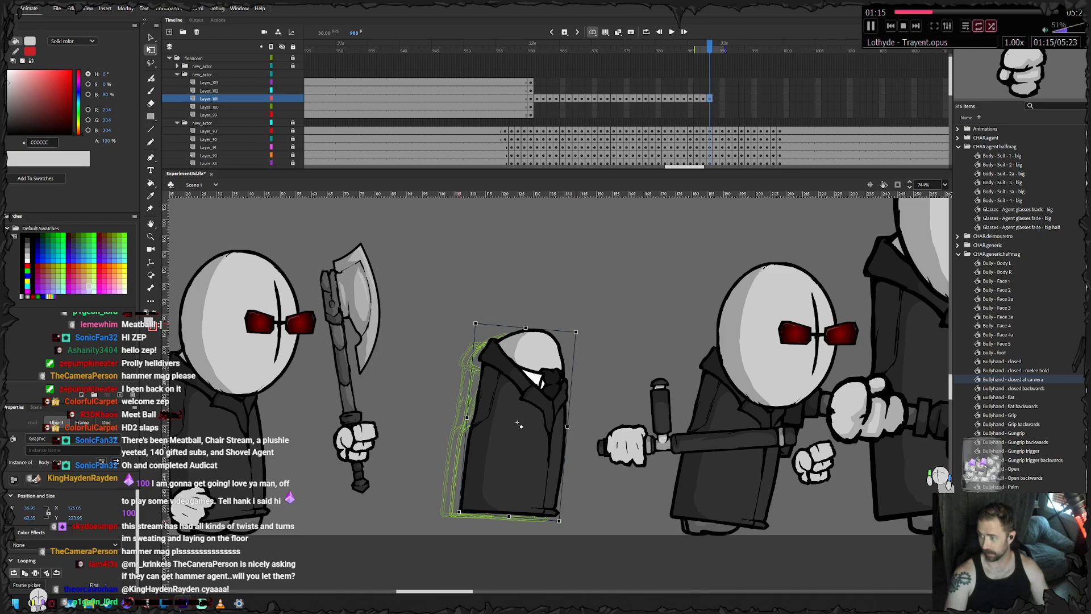
- Continue the body's frame-by-frame motion from frame 989 to 996, carrying it right and slightly down towards the ground
drag(682, 392, 357, 417)
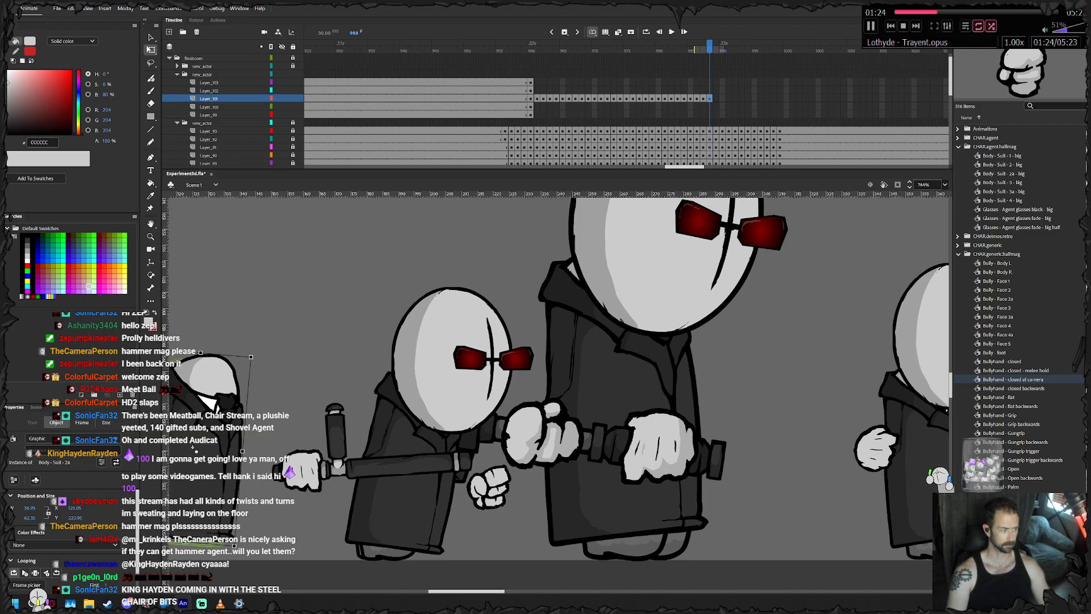
drag(357, 417, 478, 410)
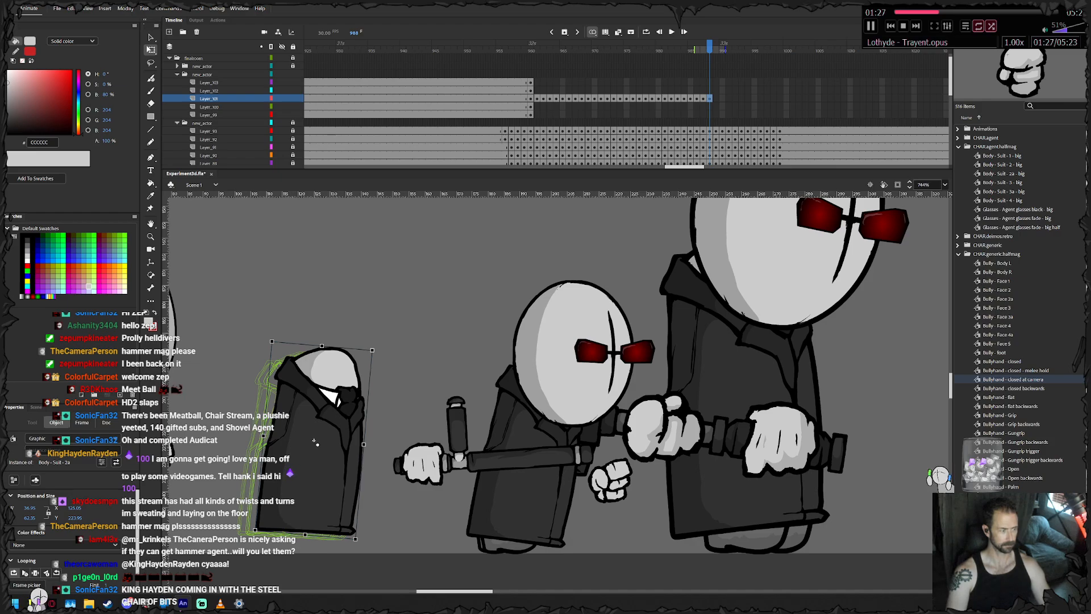
key(F6)
drag(318, 420, 375, 450)
key(F6)
key(F6)
key(F6)
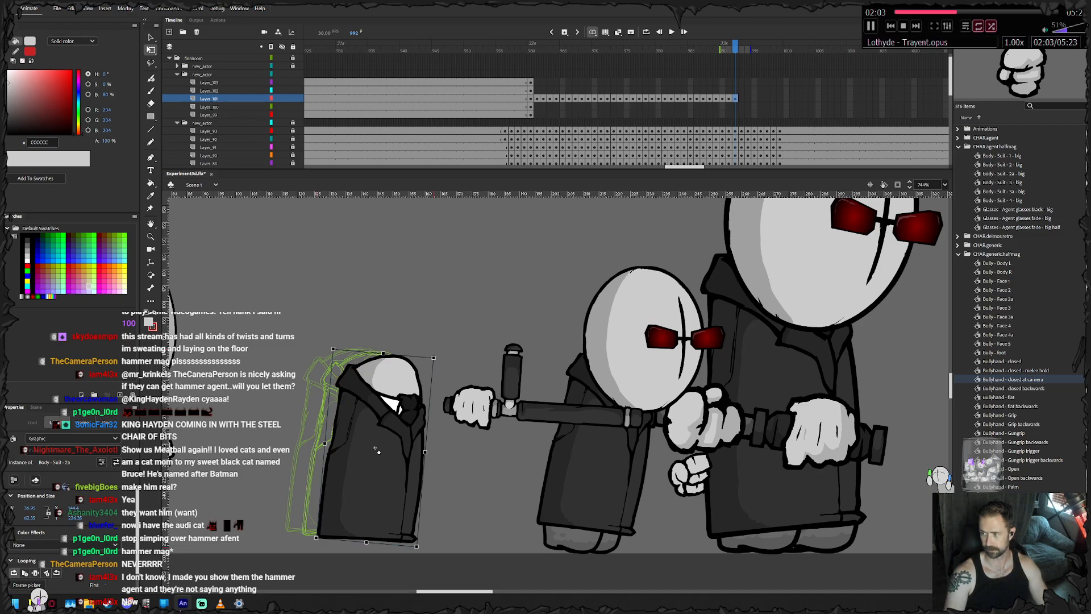
key(period)
key(period)
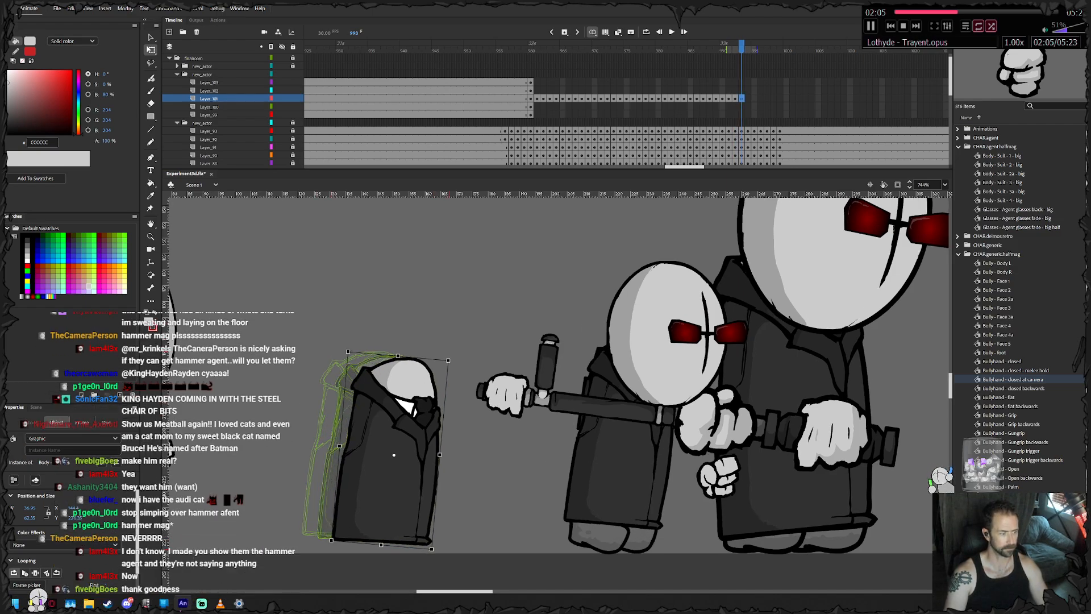
key(period)
key(period)
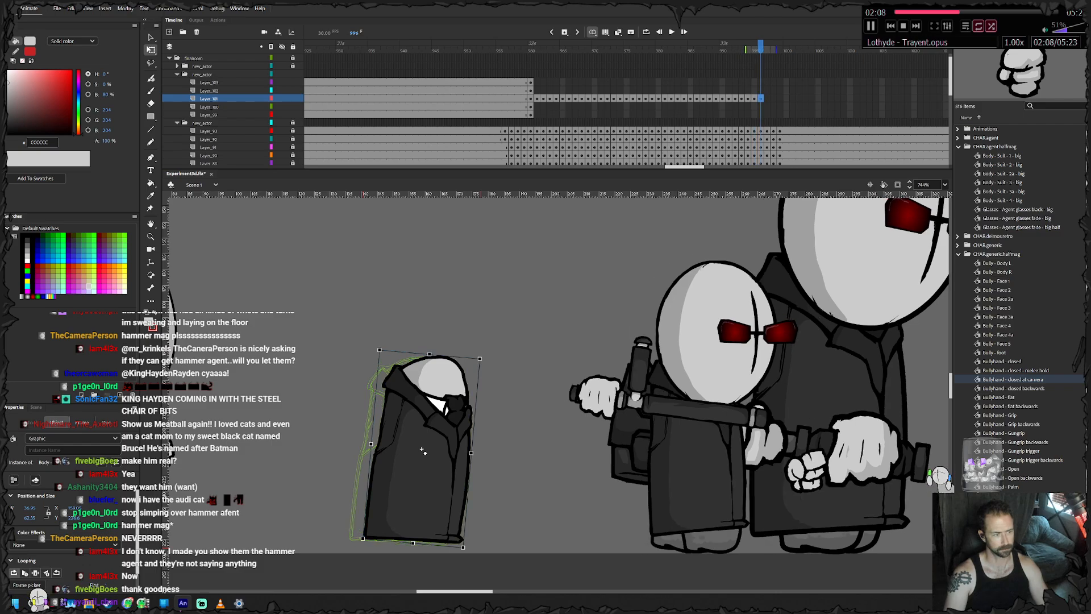
- Rotate the body counterclockwise and shift it right frame by frame from frame 996 to 999
drag(484, 353, 478, 350)
mouse_move(435, 379)
mouse_down()
mouse_move(480, 350)
mouse_move(437, 380)
mouse_up()
key(F6)
key(F6)
drag(495, 344, 489, 342)
drag(449, 371, 459, 374)
key(F6)
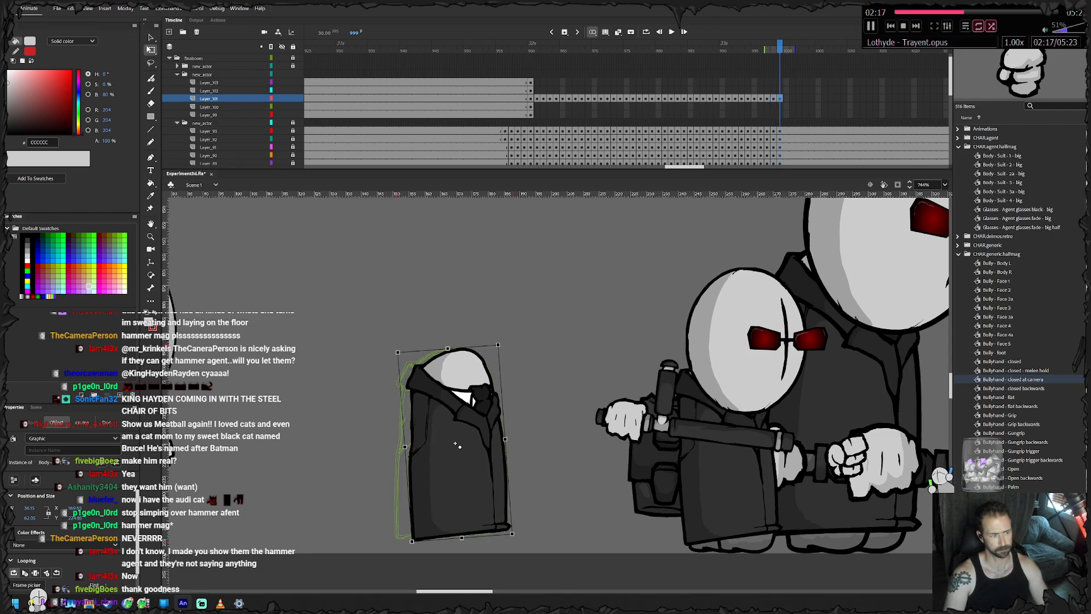
drag(505, 345, 499, 341)
drag(453, 447, 462, 445)
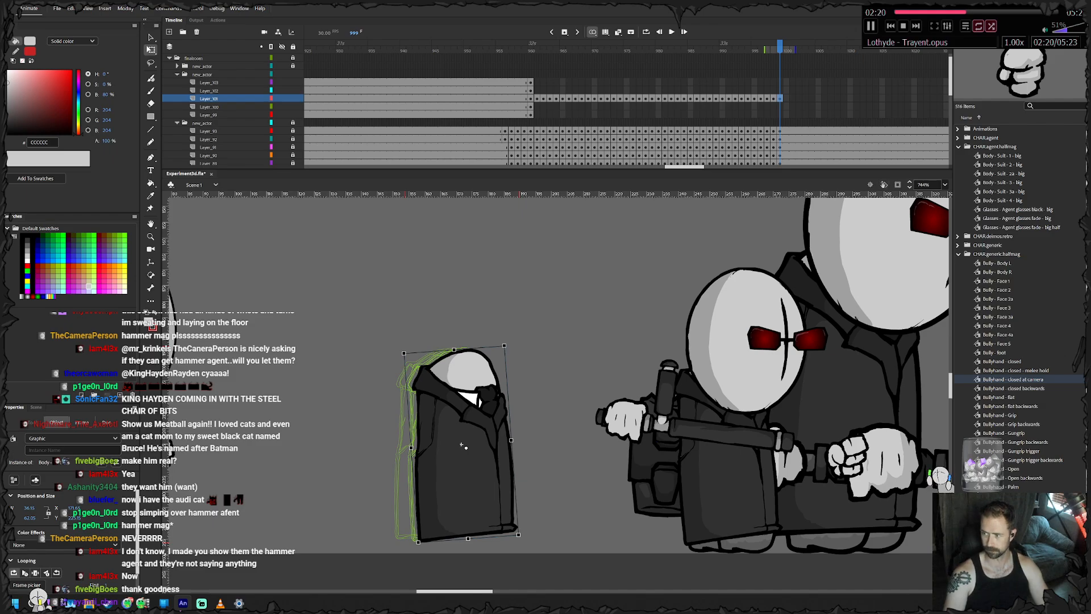
- Insert frames to extend the body layer well past frame 999, return to frame 960 and lock the layer
drag(837, 98, 1046, 92)
drag(755, 92, 786, 98)
right_click(786, 97)
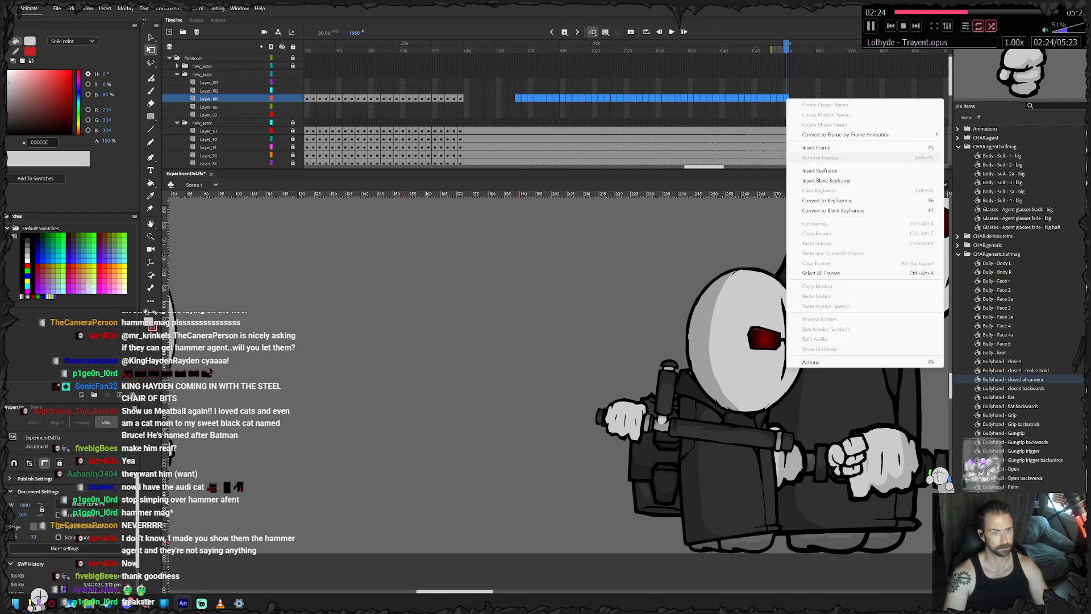
click(818, 148)
drag(645, 83, 371, 91)
click(227, 91)
click(228, 99)
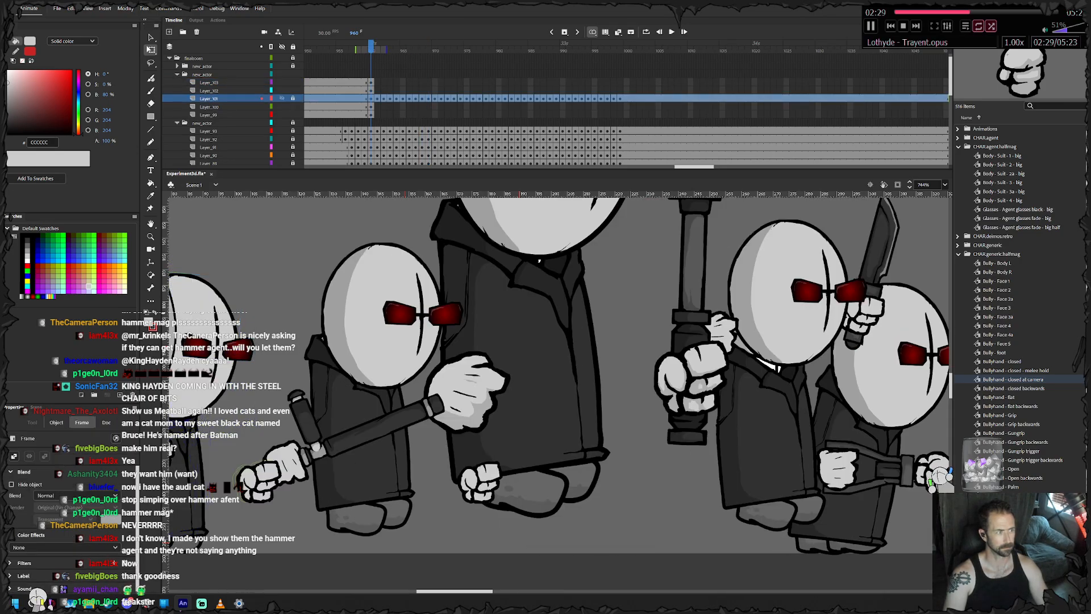
- Keyframe the machete agent's head and glasses frame by frame from frame 960 to about 978, following the body's jump
drag(318, 335, 680, 328)
drag(677, 268, 658, 381)
key(F6)
- Continue keyframing the head and glasses to frame 989, carrying them right with the body
key(F6)
key(F6)
key(F6)
key(F6)
key(F6)
key(F6)
key(F6)
key(F6)
key(F6)
key(F6)
key(F6)
key(F6)
key(F6)
key(F6)
key(F6)
key(F6)
key(F6)
drag(658, 381, 732, 366)
key(F6)
key(F6)
key(F6)
key(F6)
key(F6)
key(F6)
key(F6)
key(F6)
key(F6)
key(F6)
key(F6)
drag(731, 366, 744, 366)
- Realign the head and glasses over the body at frame 989 and keyframe them along with it to frame 992
drag(744, 366, 632, 363)
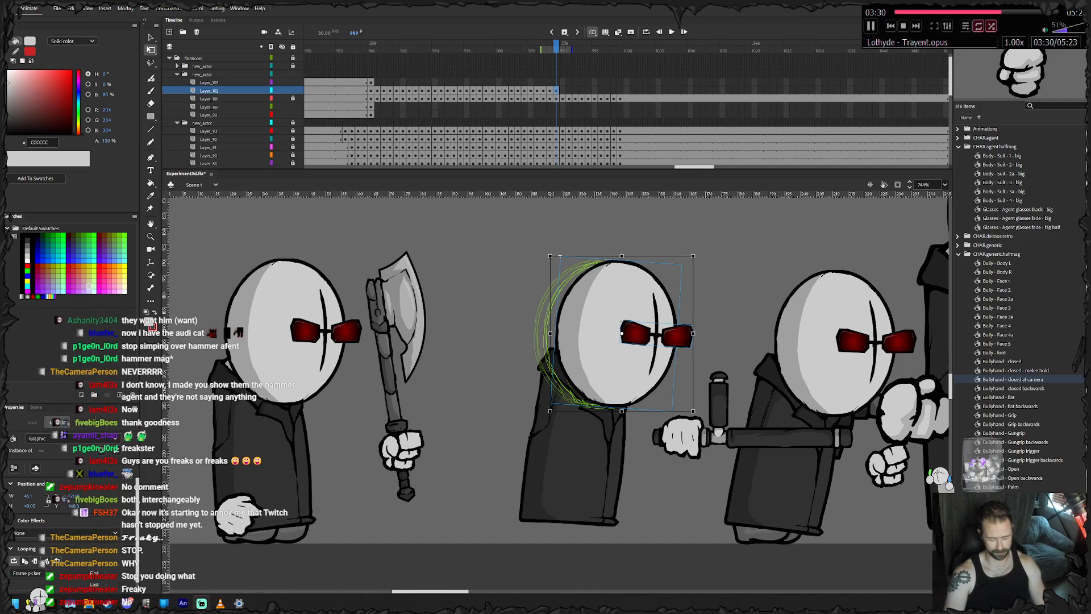
scroll(557, 392, left, 3)
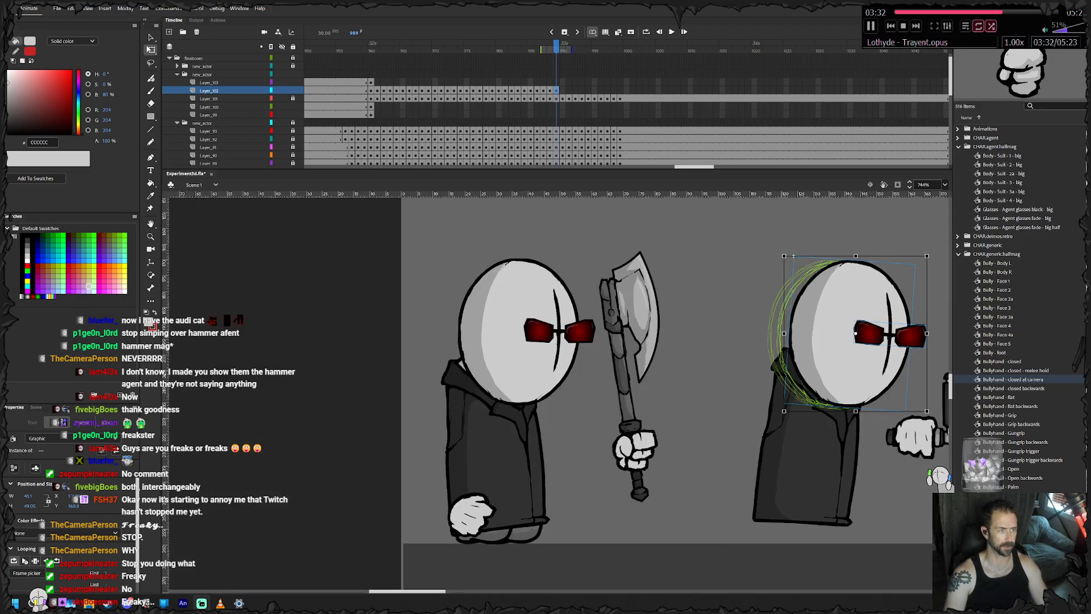
scroll(557, 392, right, 6)
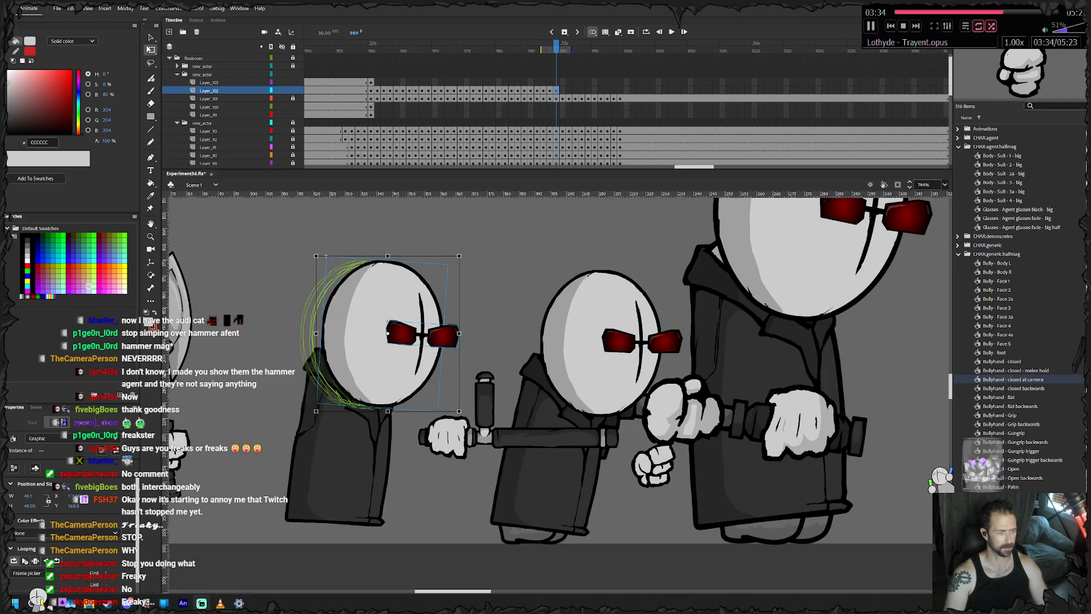
key(shift+Right)
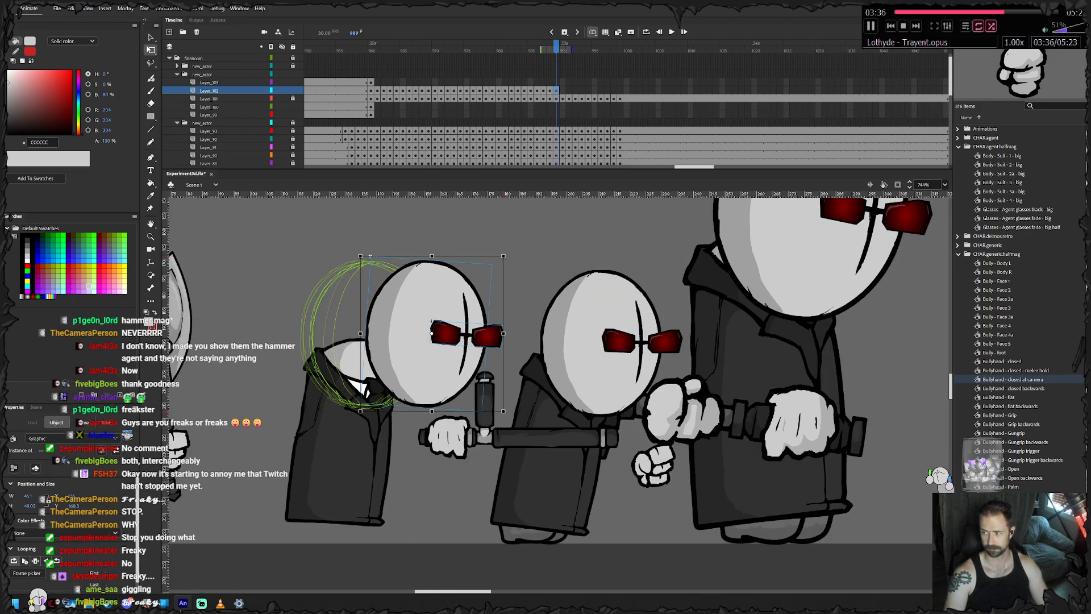
key(period)
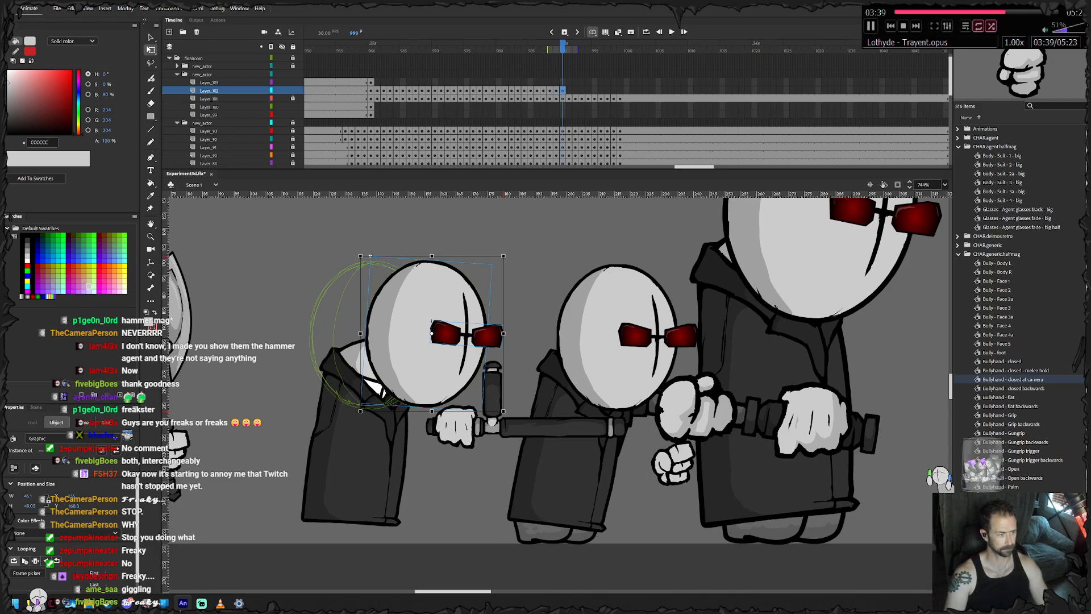
key(comma)
key(Left)
key(Left)
key(Left)
key(Left)
key(Left)
key(Left)
key(Left)
key(Left)
key(Left)
key(Left)
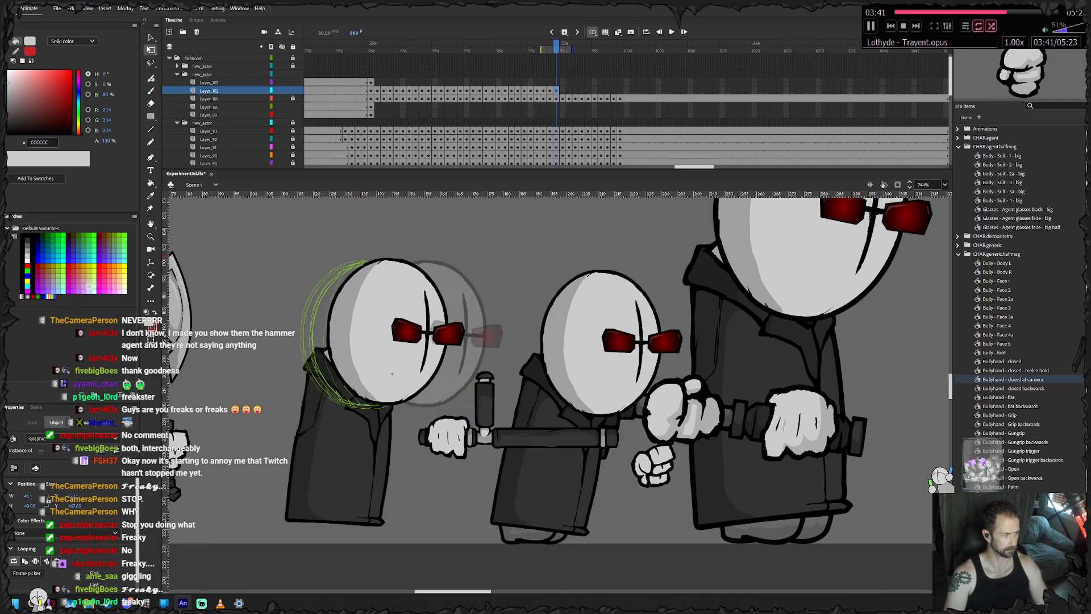
key(period)
key(period)
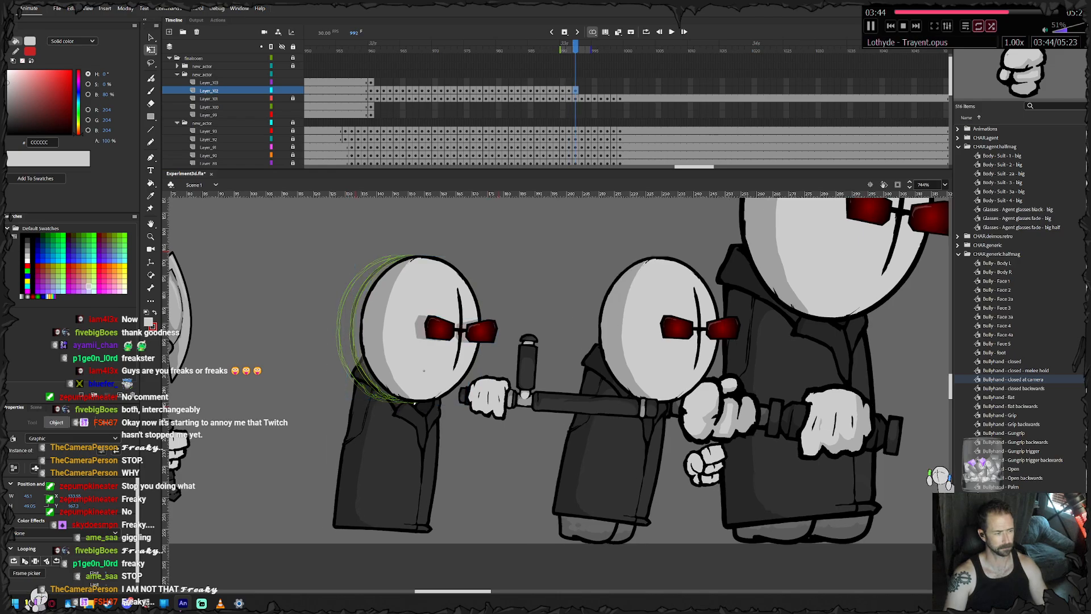
- Keyframe the head and glasses from frame 993 to 999, keeping them seated on the collar as the body tilts upright
key(period)
key(period)
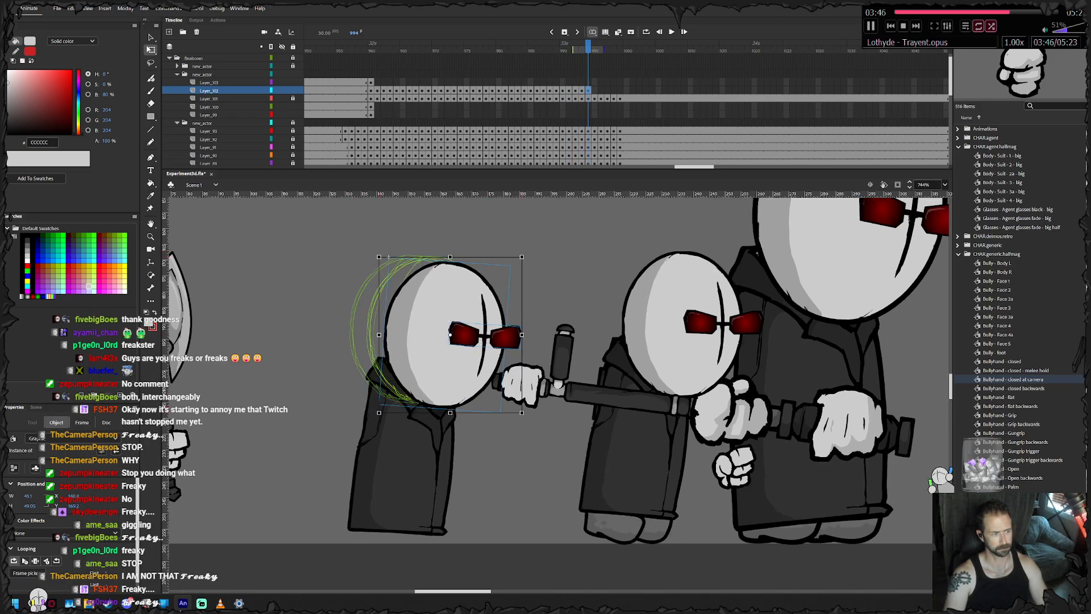
key(period)
key(period)
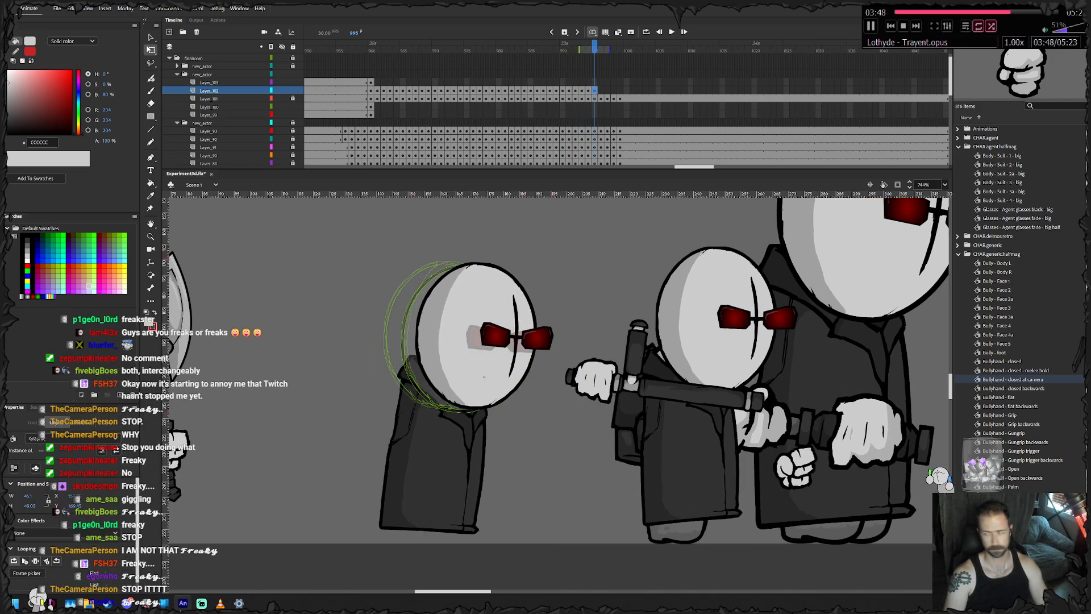
drag(512, 341, 485, 357)
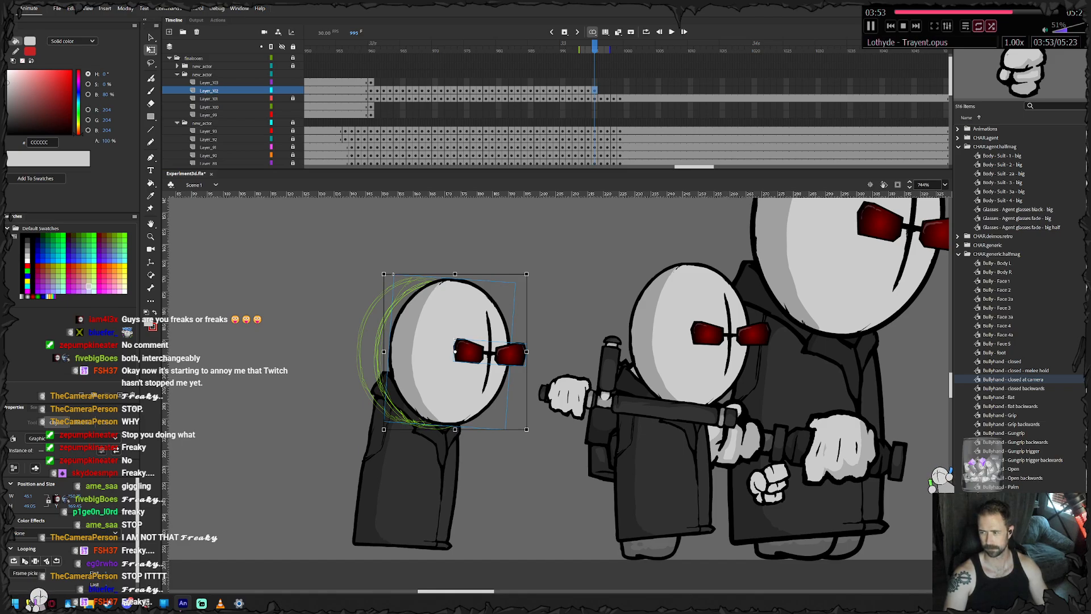
key(period)
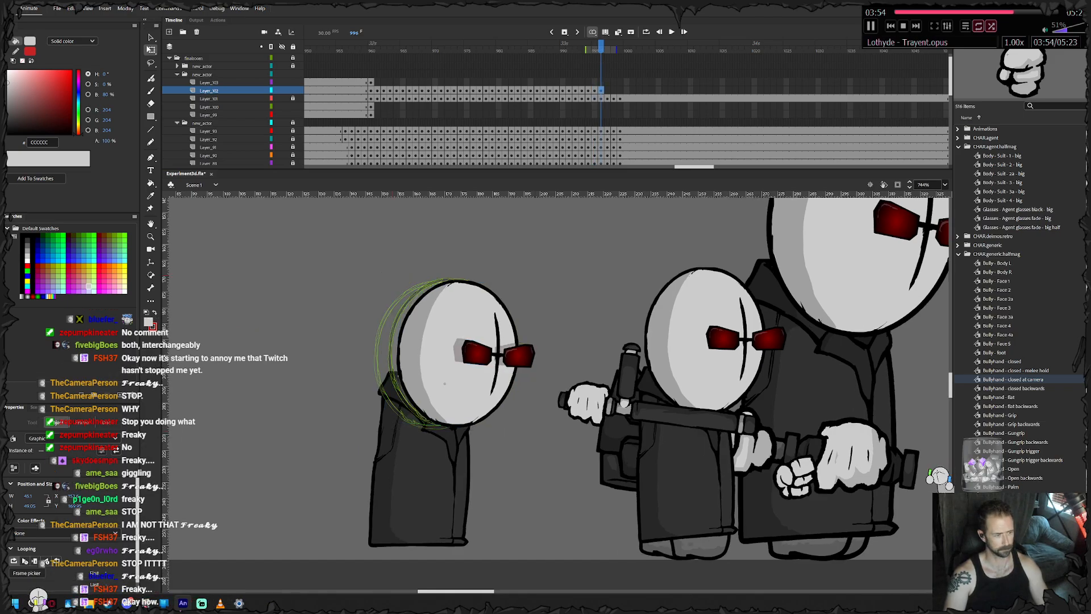
drag(511, 341, 500, 340)
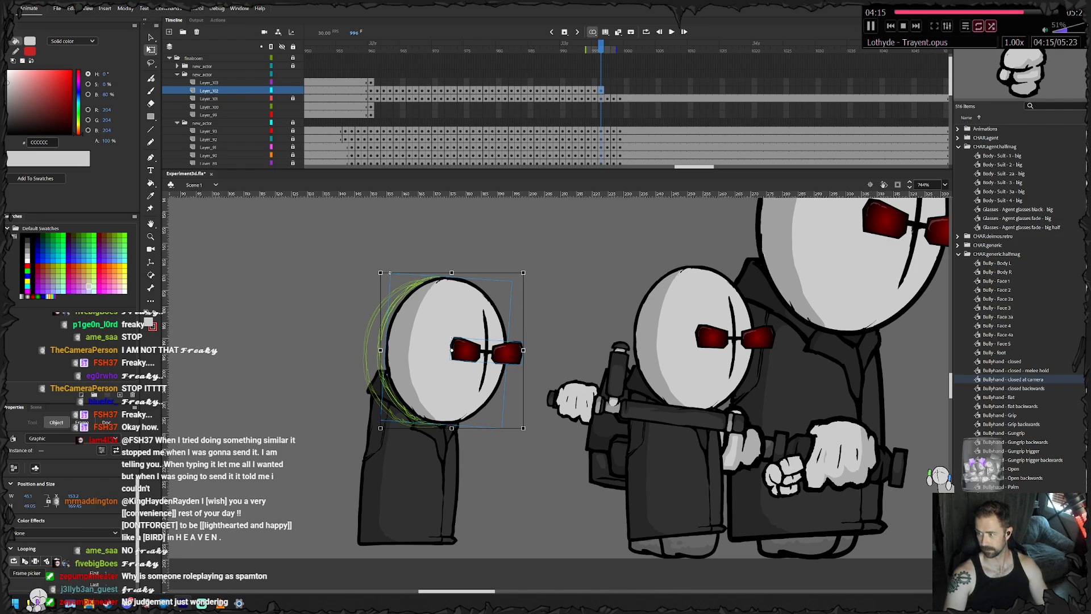
key(period)
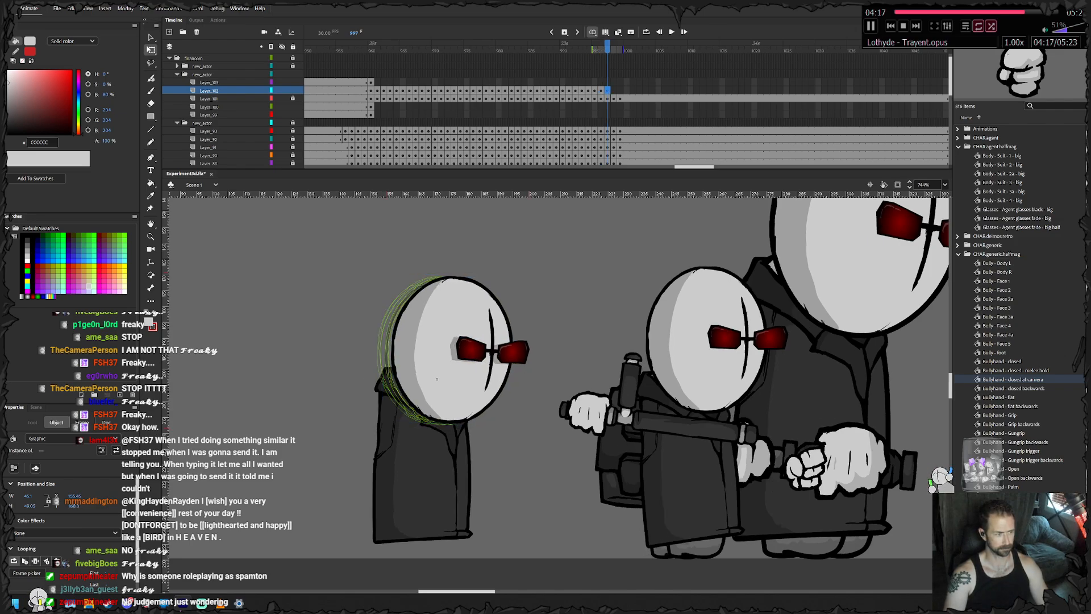
key(period)
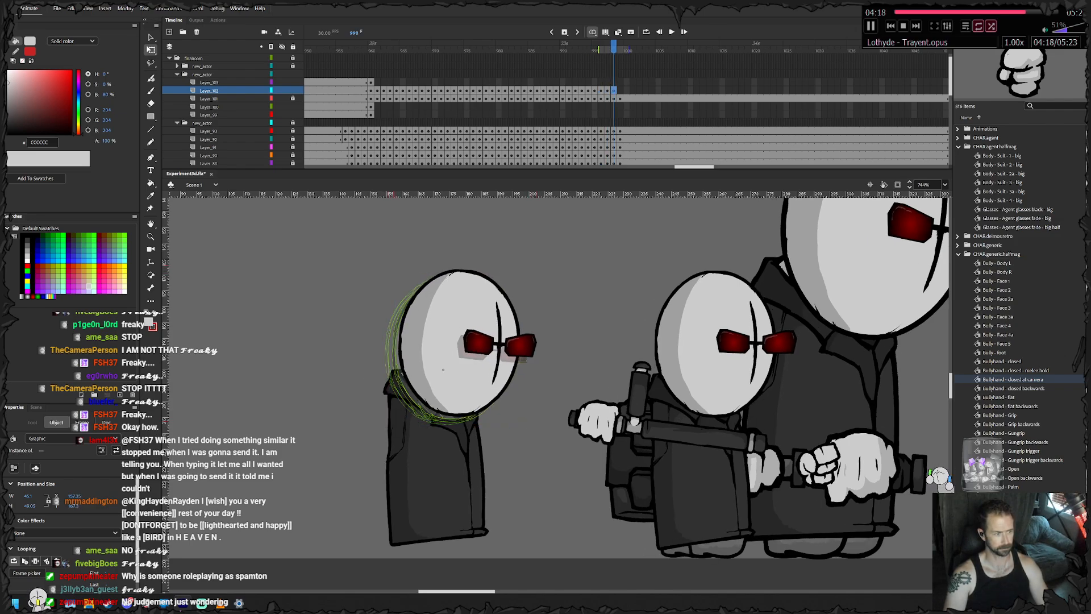
key(period)
key(period)
- Insert frames to extend the head layer past frame 999, return to frame 960 and lock the layer
click(455, 372)
right_click(626, 91)
click(710, 151)
drag(684, 90, 370, 83)
right_click(787, 89)
click(833, 137)
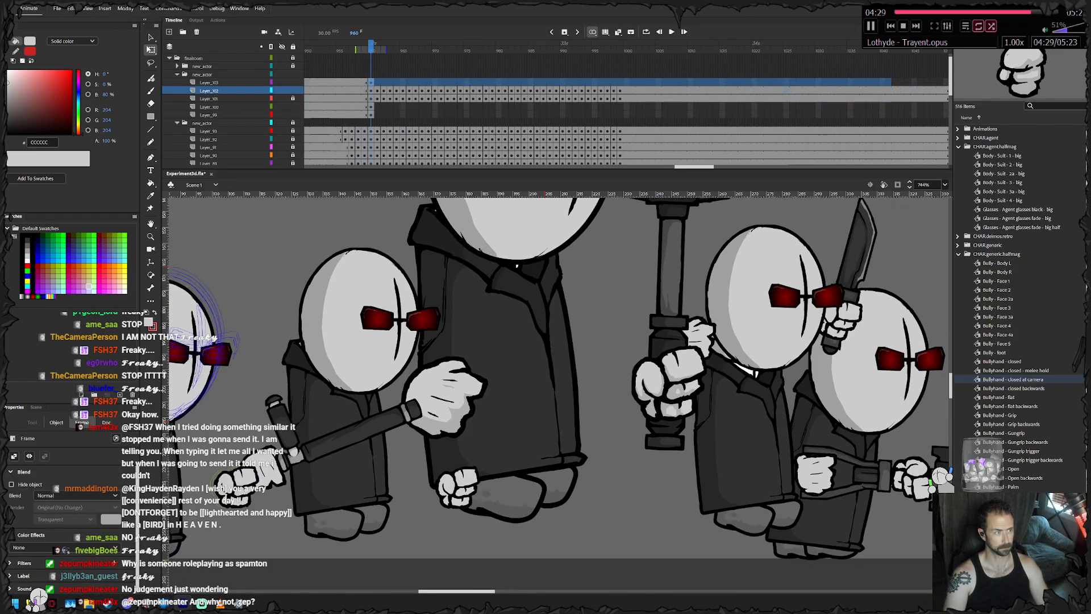
click(370, 83)
click(292, 90)
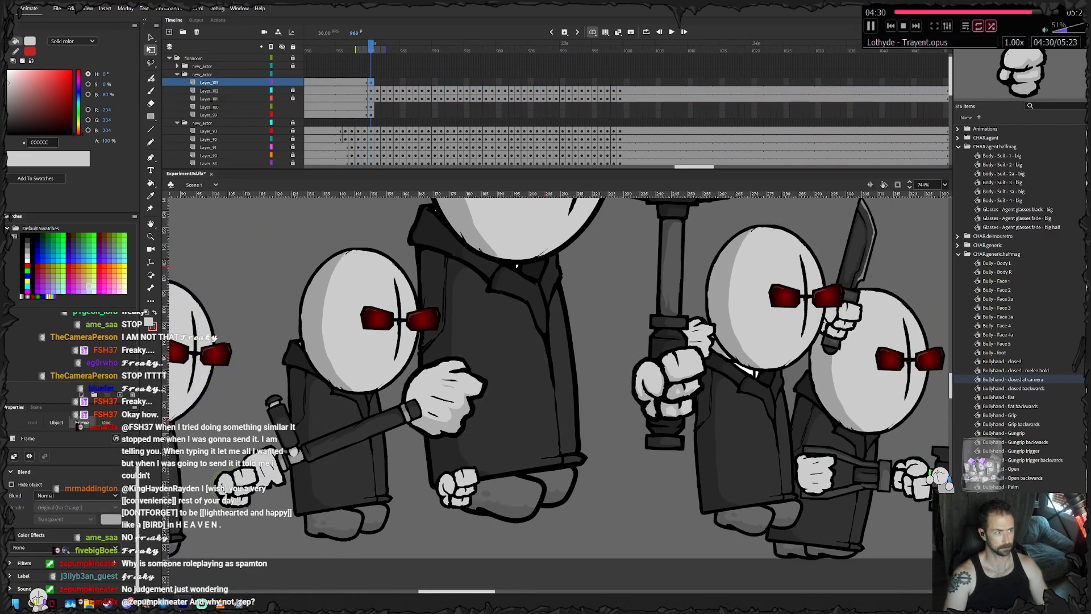
- Keyframe the machete agent's feet from frame 960 to 962 on their layer, shifting them slightly right along the ground
click(370, 107)
drag(195, 512, 467, 431)
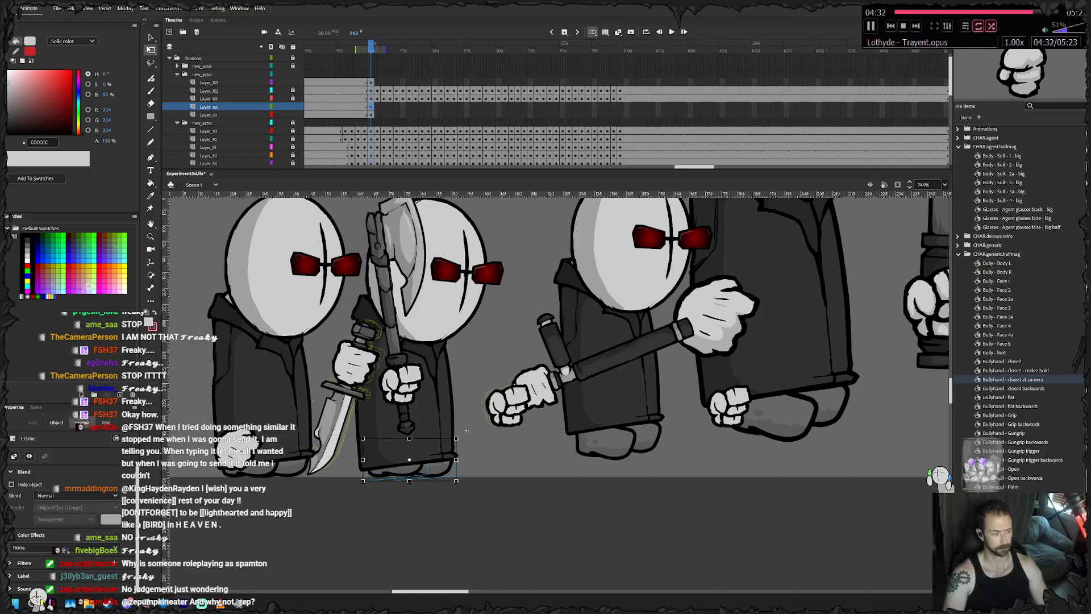
click(467, 430)
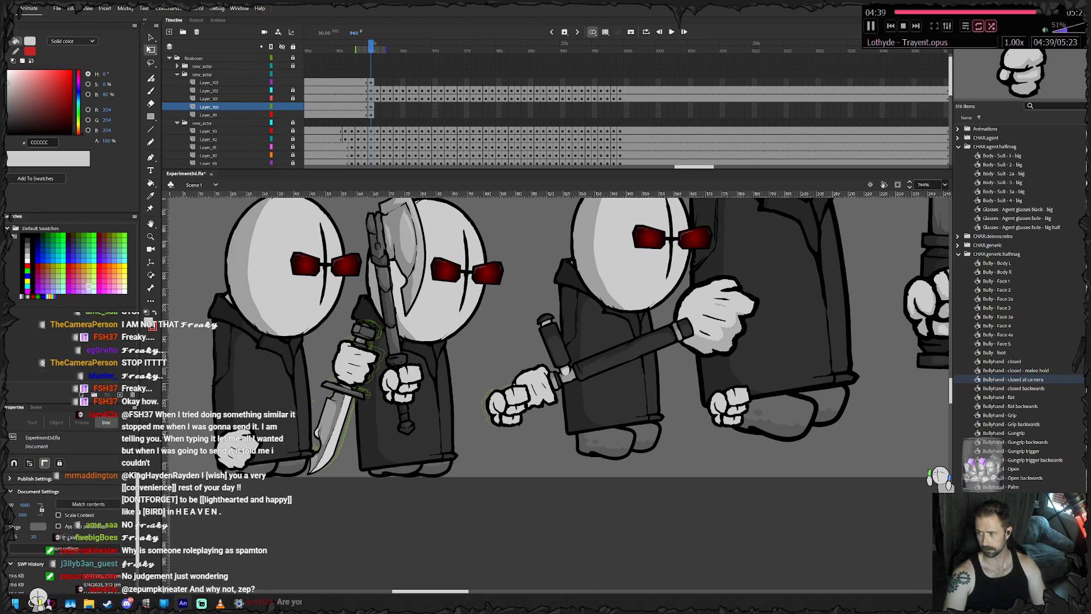
click(418, 466)
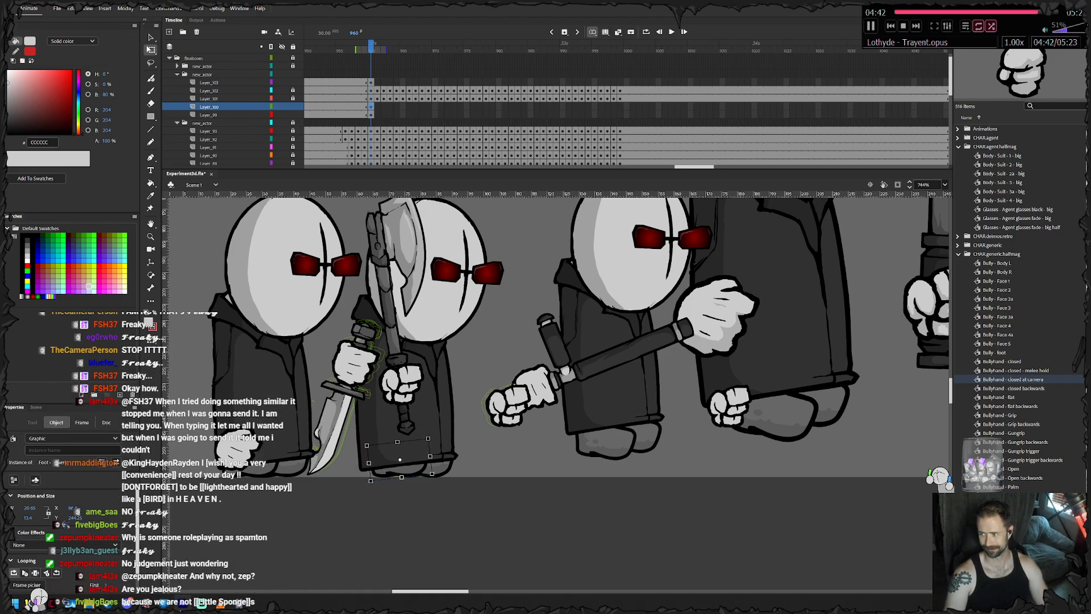
key(period)
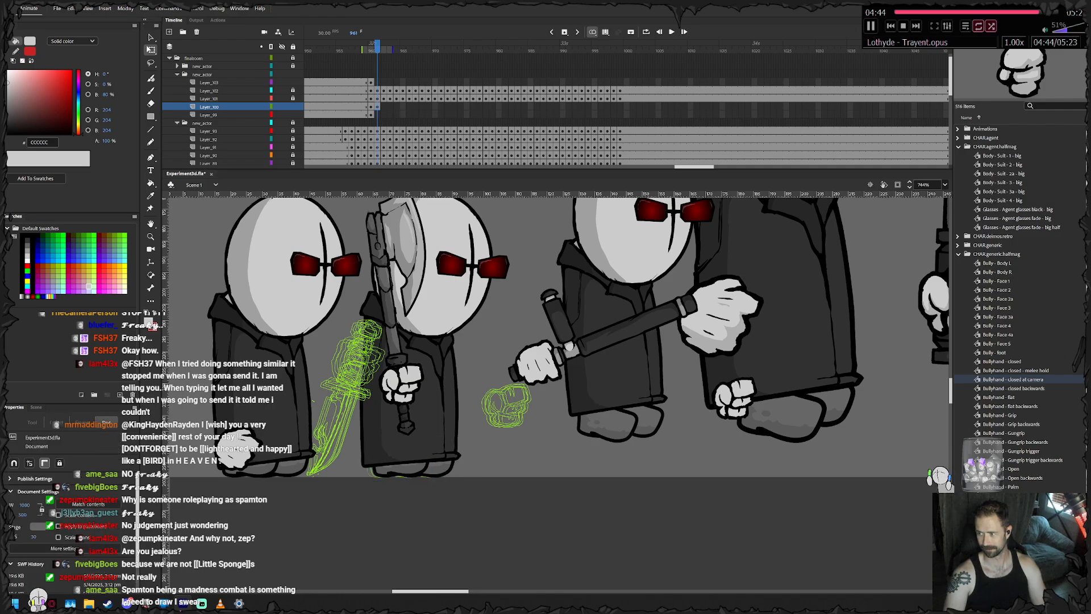
drag(412, 468, 415, 469)
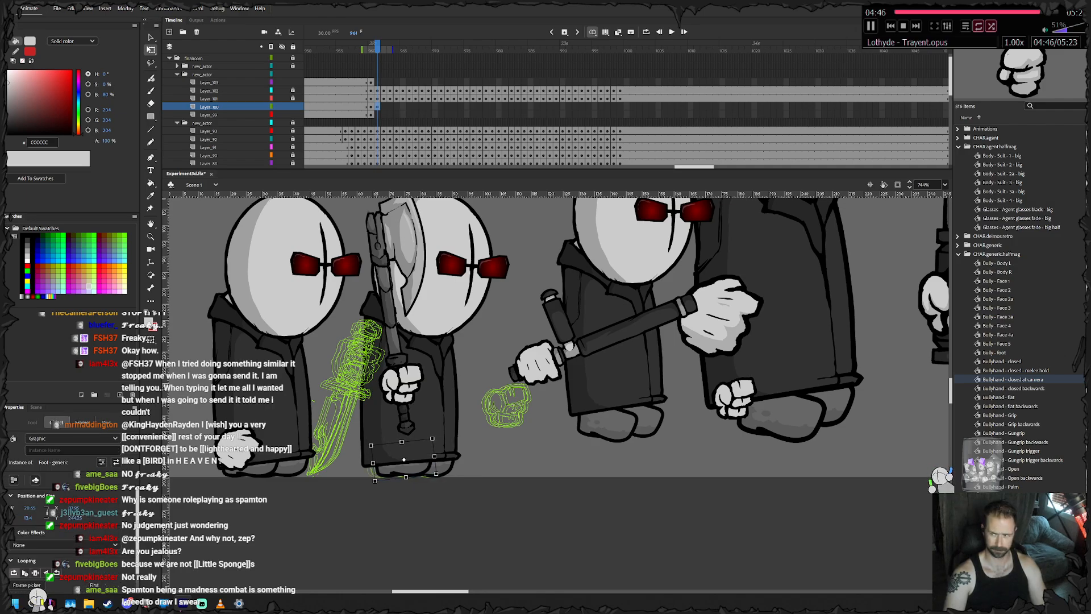
key(period)
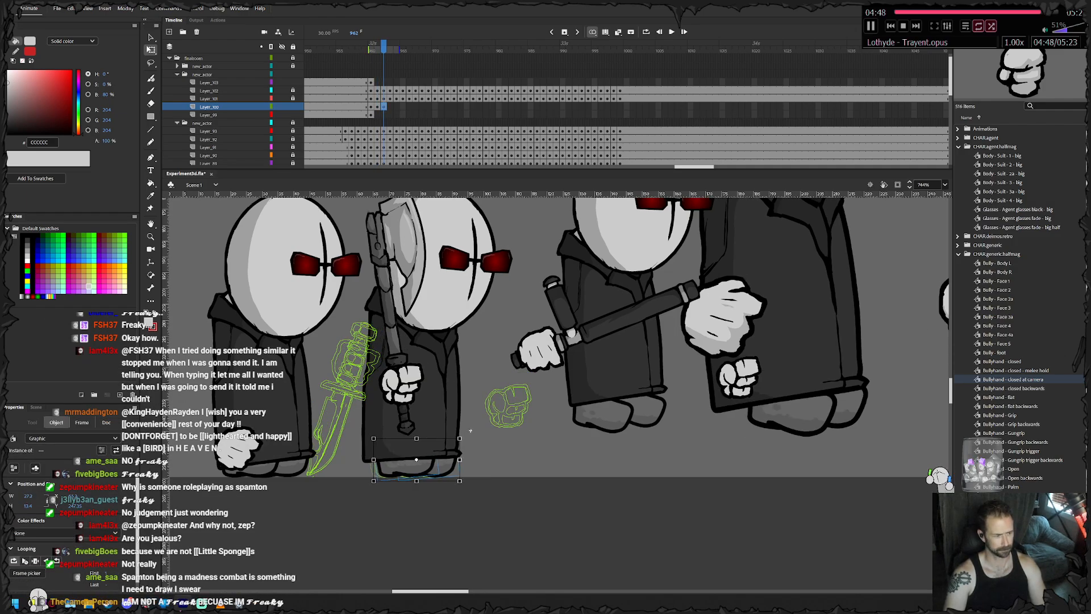
click(407, 464)
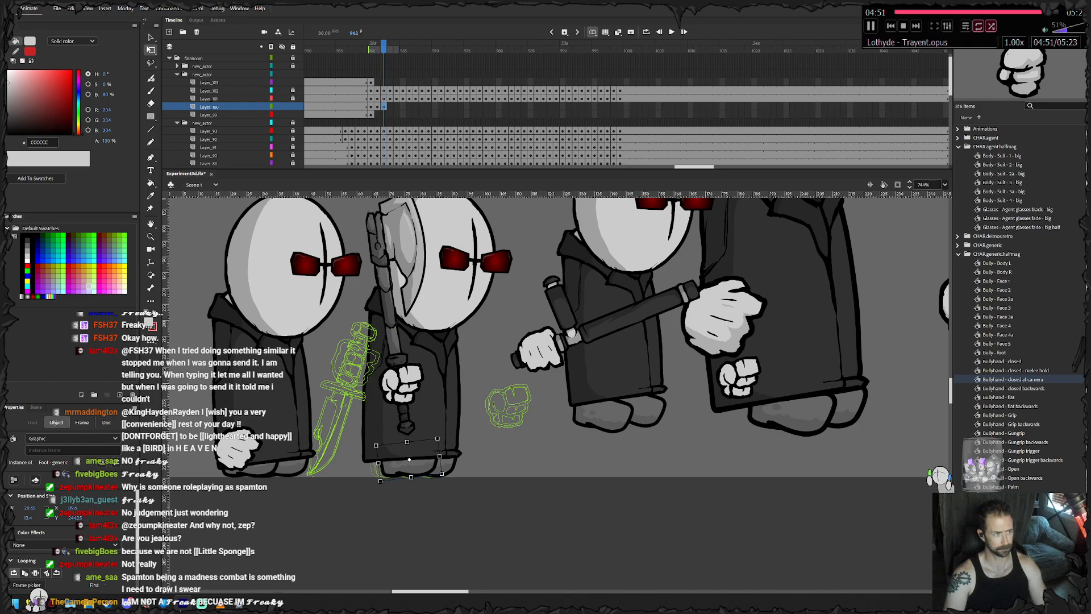
- Keyframe the feet at frame 963, turning the rear foot level and nudging them slightly up and right
key(period)
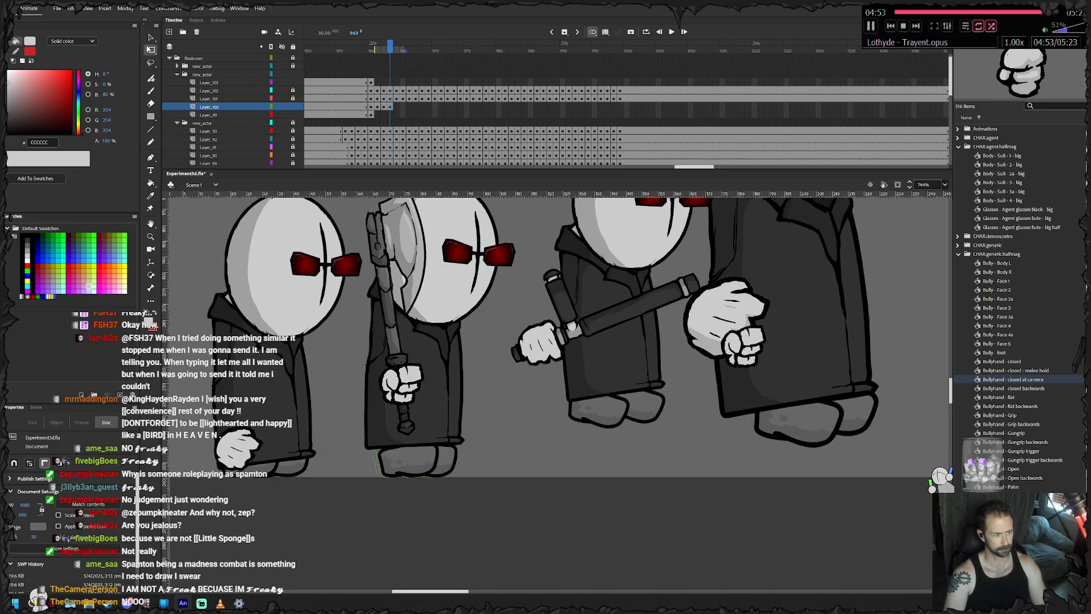
click(409, 463)
drag(369, 485, 367, 481)
key(Up)
key(Up)
key(Right)
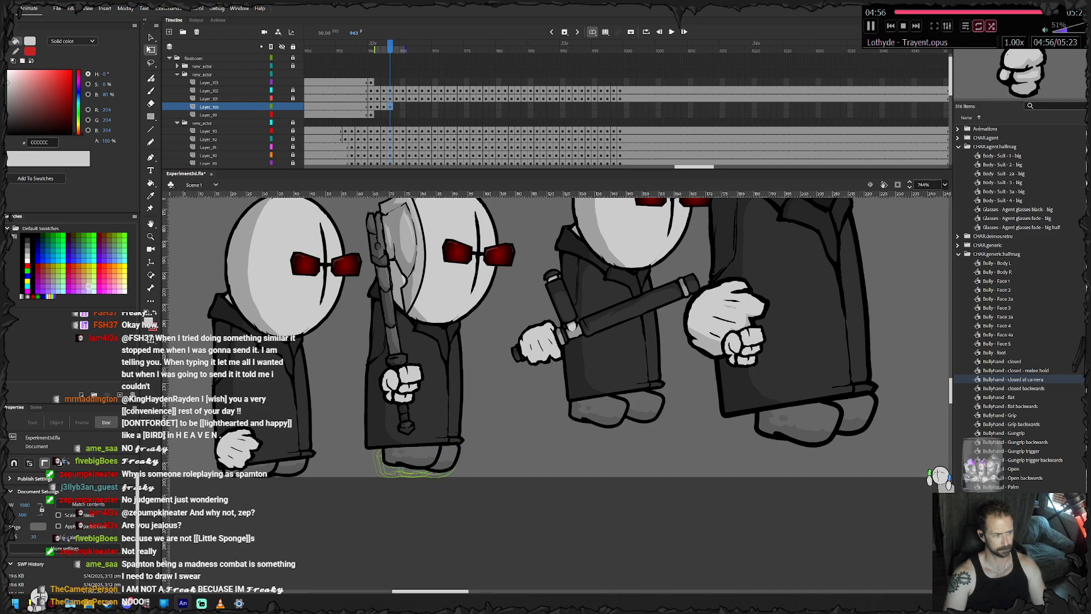
click(409, 463)
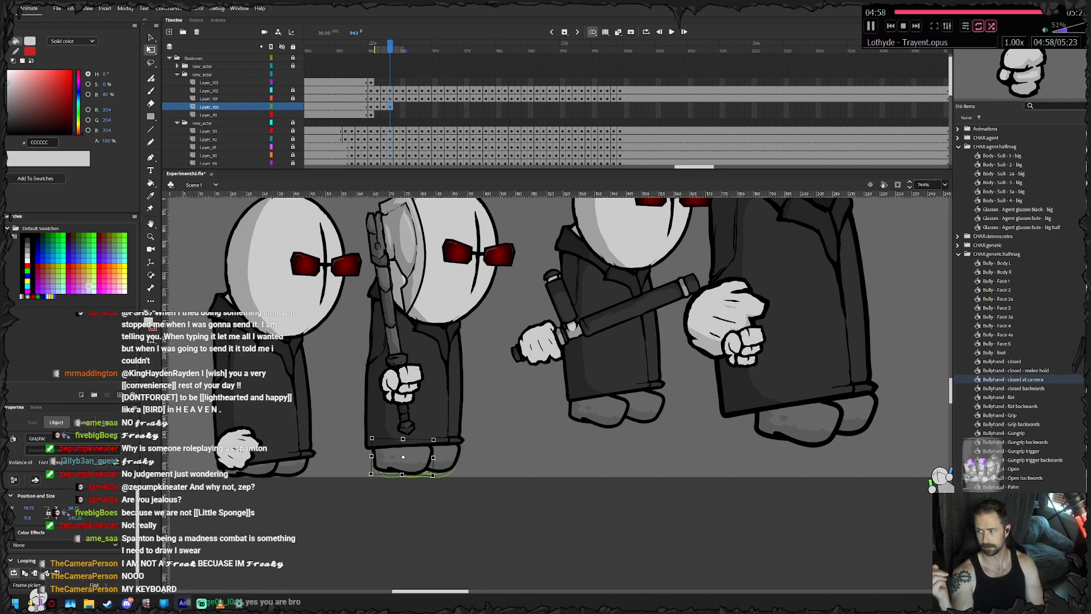
- Keyframe the feet at frame 964 and raise them off the ground to meet the lifted coat hem
key(period)
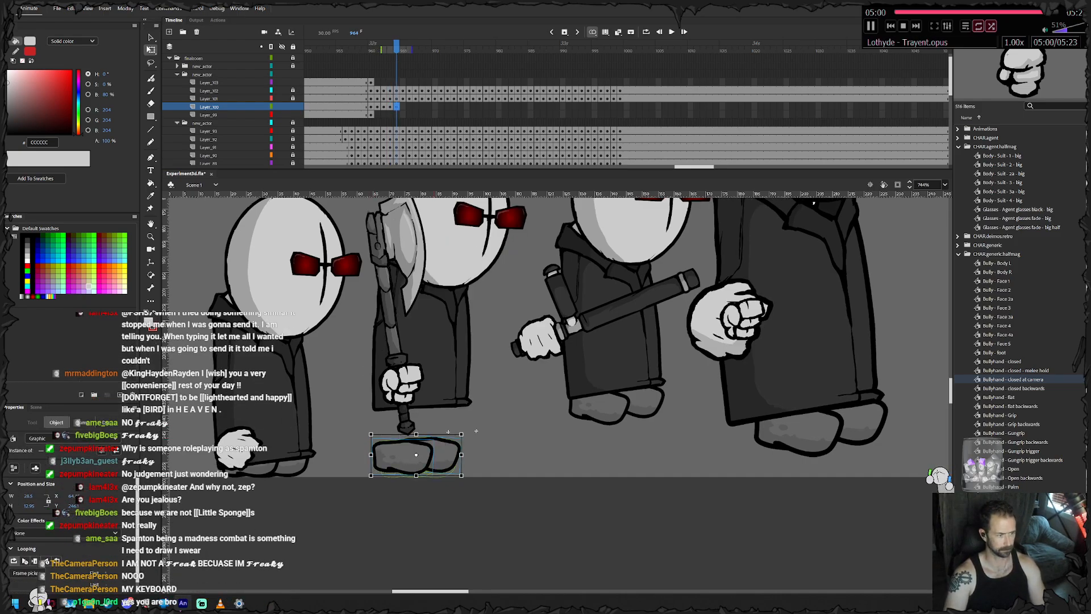
drag(367, 479, 523, 400)
click(486, 412)
click(447, 425)
click(483, 402)
- Keyframe the airborne feet from frame 965 to 968, keeping them tucked under the coat hem as the body moves
key(F6)
key(Right)
key(Down)
key(F6)
key(Up)
key(Up)
key(Up)
key(F6)
key(Up)
key(Up)
key(Right)
key(F6)
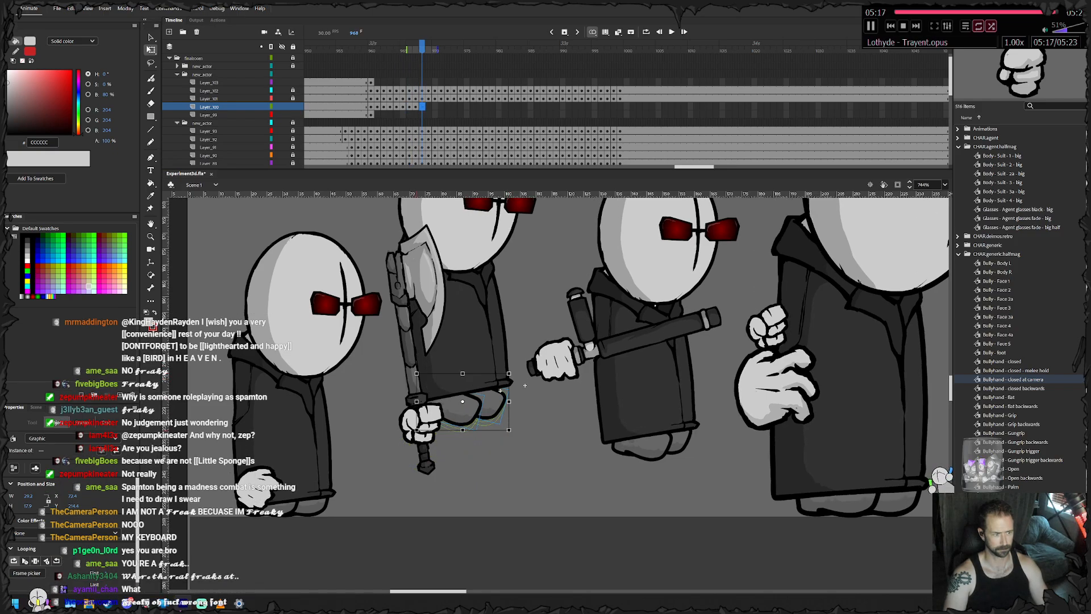
drag(525, 385, 523, 379)
drag(513, 372, 514, 374)
- Keyframe the feet from frame 969 to 971, shifting each foot to follow the tilted coat through the air
key(F6)
drag(472, 408, 478, 408)
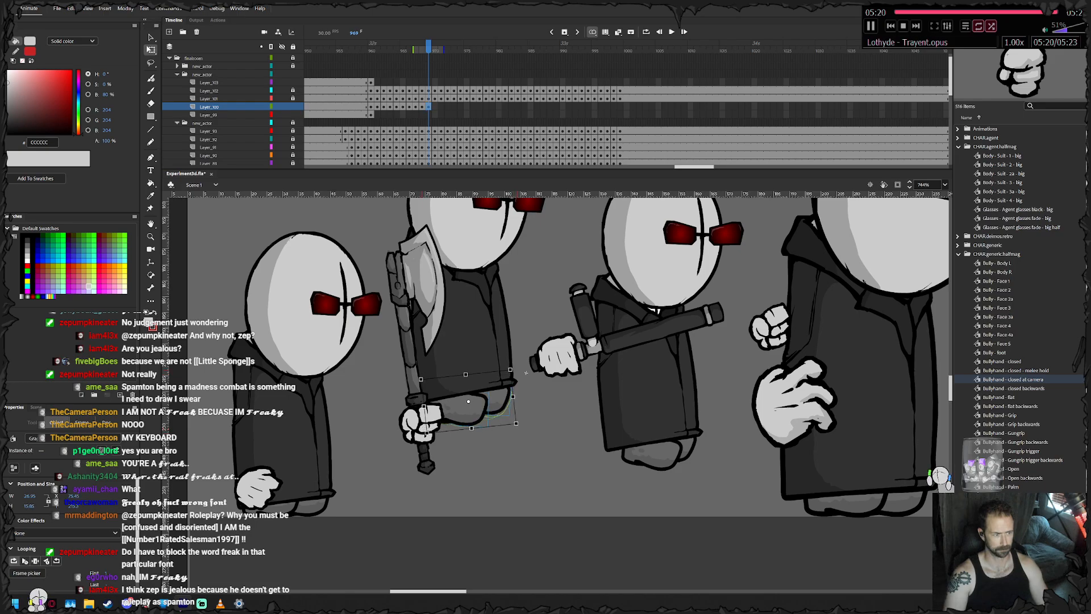
click(528, 378)
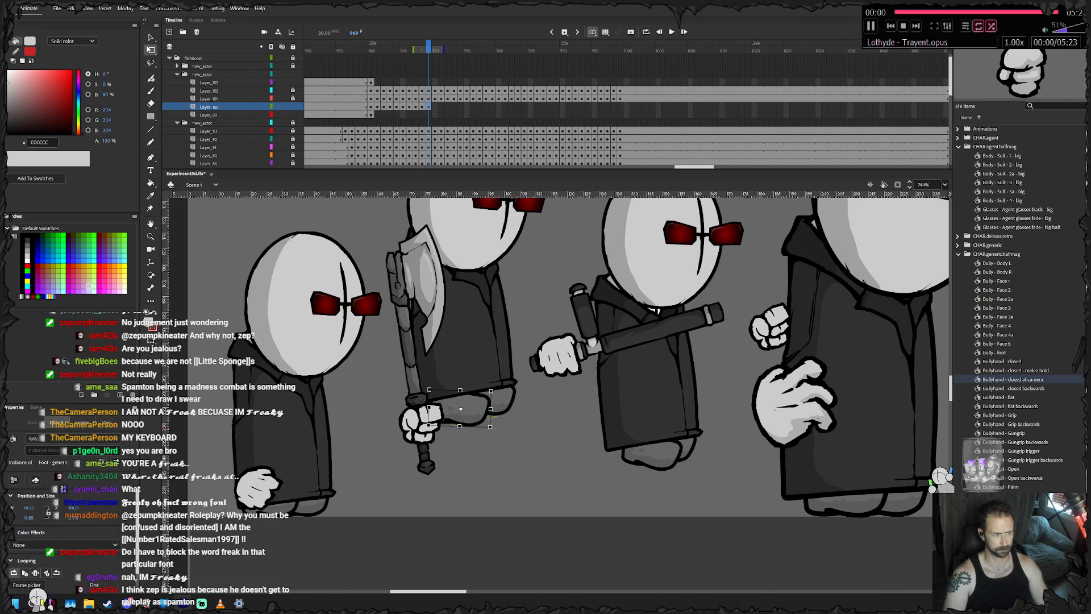
key(F6)
mouse_move(478, 408)
mouse_down()
mouse_move(462, 410)
mouse_move(478, 421)
mouse_up()
click(527, 367)
key(F6)
click(533, 376)
- Keyframe the feet at frame 972, undo their accidental move to the left and reposition them beneath the coat
key(F6)
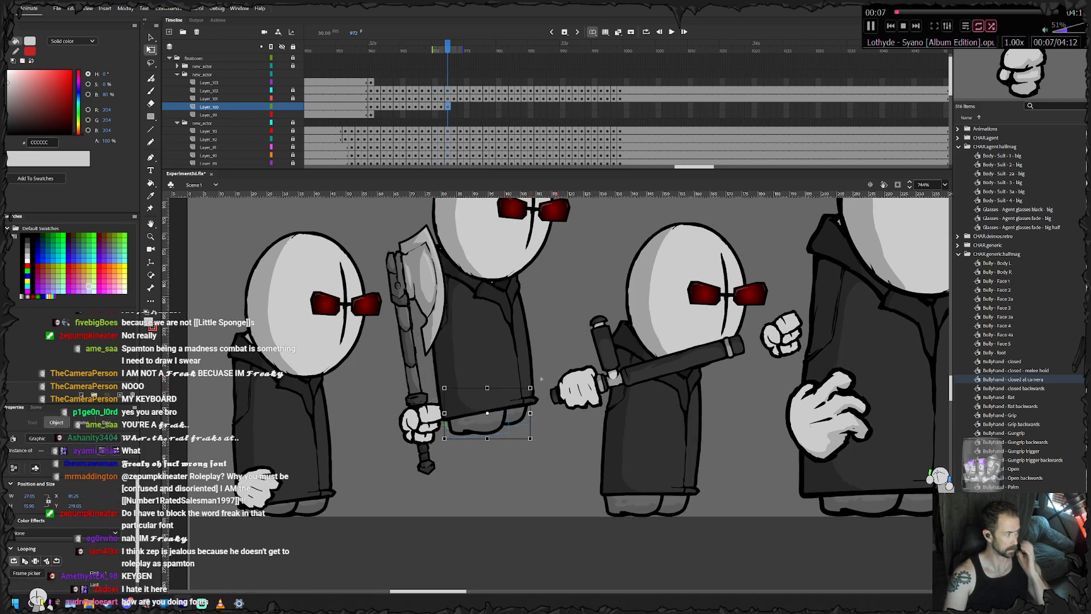
drag(478, 420, 300, 470)
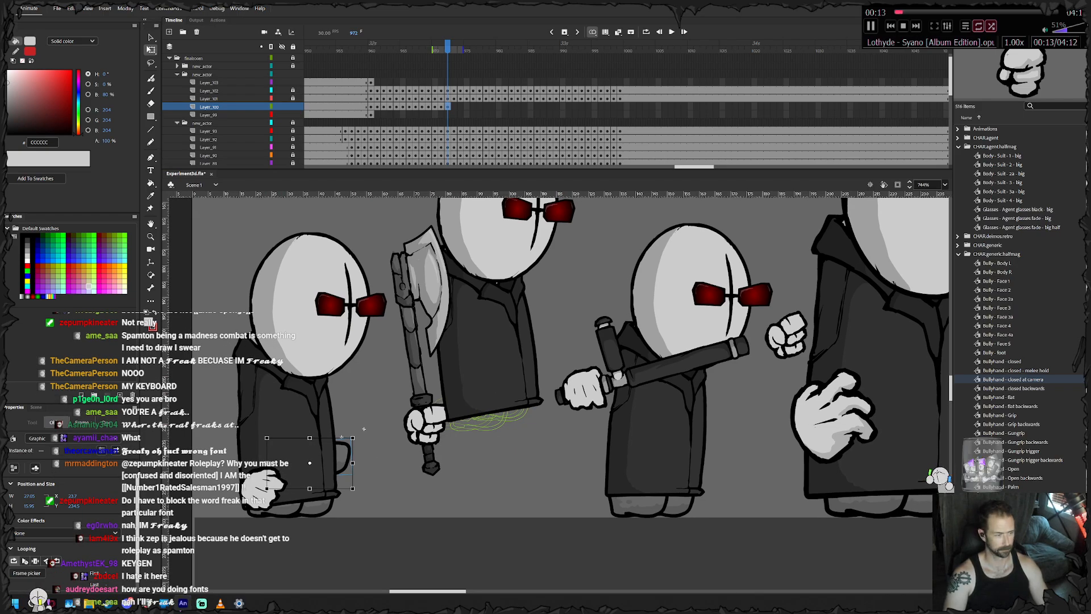
key(ctrl+z)
drag(557, 413, 541, 390)
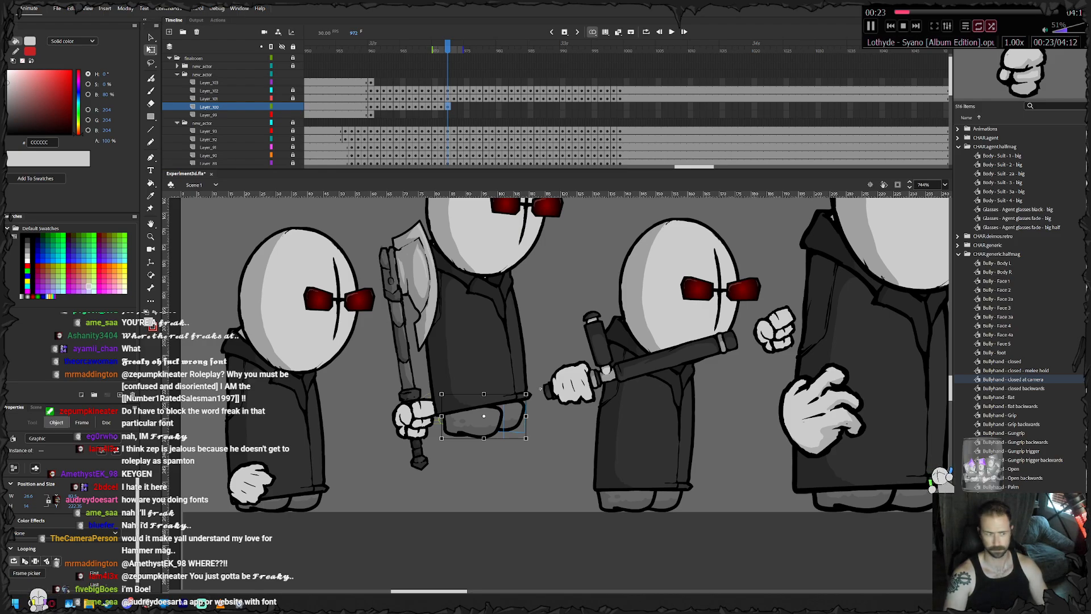
- Keyframe the feet at frames 973 and 974, lowering them with the descending body
key(period)
drag(540, 389, 539, 386)
drag(487, 431, 489, 445)
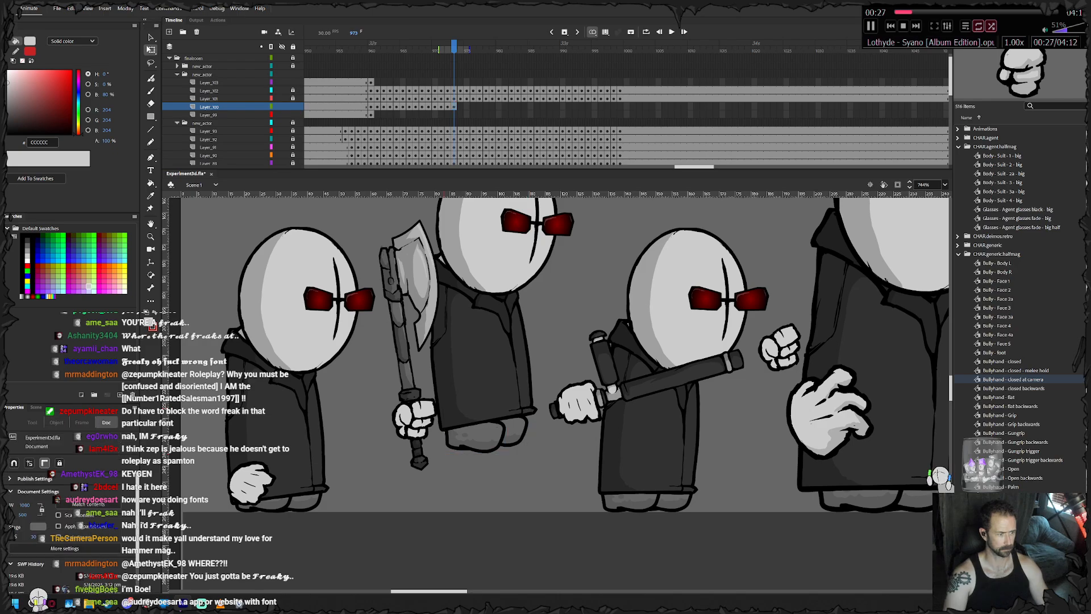
key(period)
drag(493, 454, 491, 457)
click(496, 495)
drag(495, 496, 485, 435)
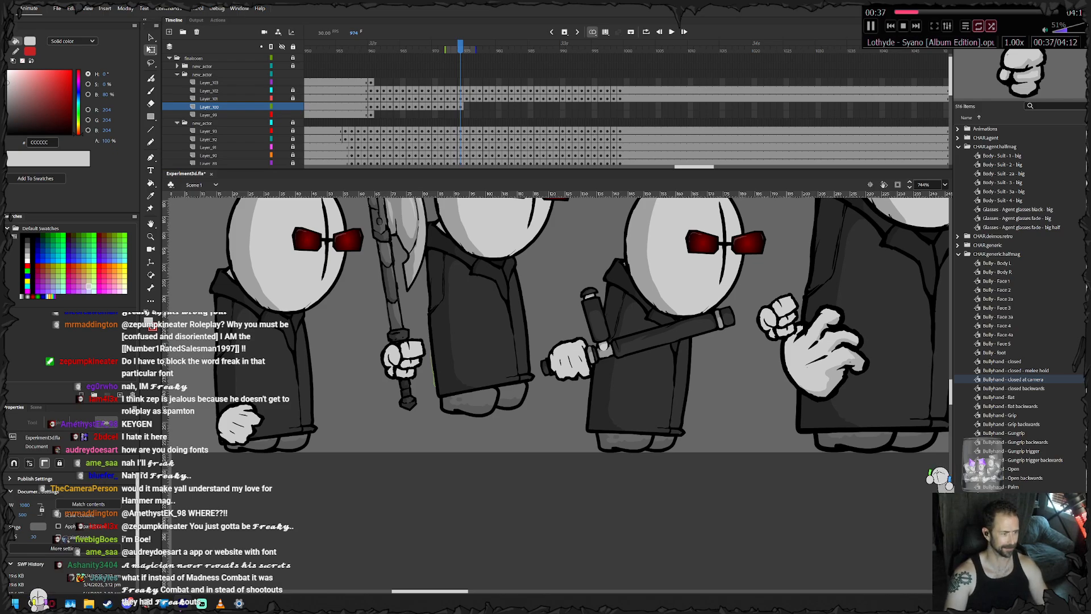
- Keyframe the feet at frame 975 and place them on the ground for the landing
key(F6)
drag(483, 446, 493, 440)
click(554, 406)
click(511, 440)
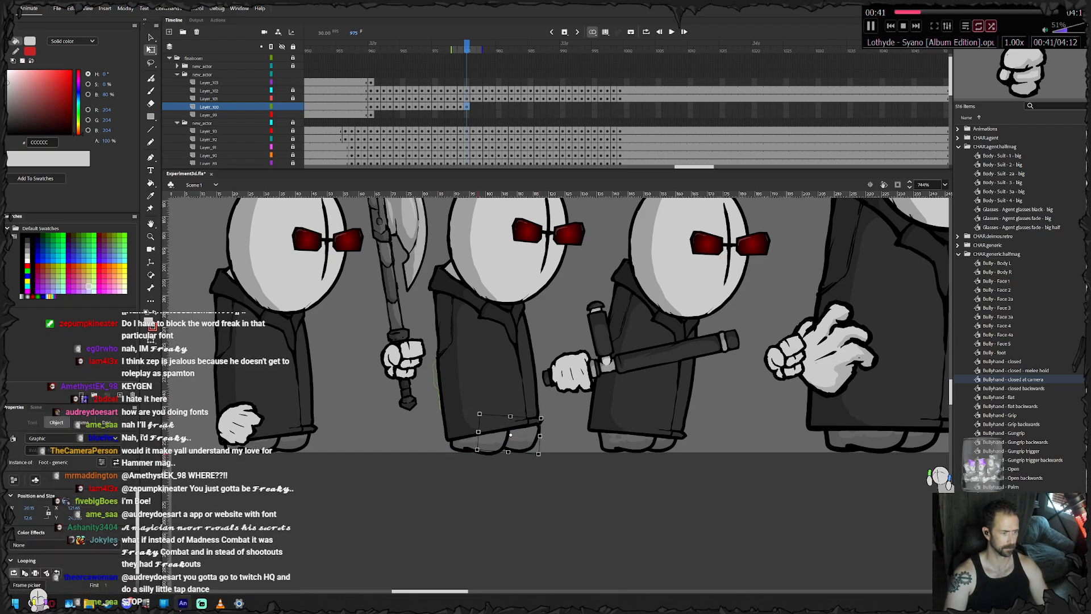
- Keyframe the feet at frame 976 and adjust their position and tilt under the landed body
key(F6)
click(556, 410)
drag(480, 444, 510, 441)
drag(554, 406, 551, 402)
drag(520, 443, 521, 446)
drag(553, 404, 554, 406)
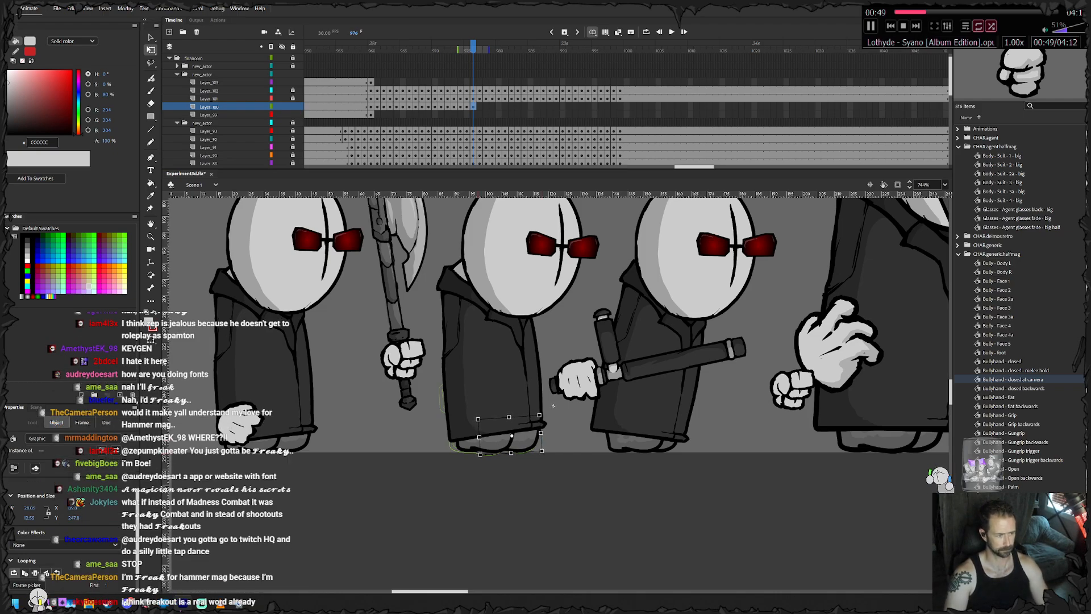
- Keyframe the feet at frame 977 and adjust the rear foot under the forward-leaning coat
key(F6)
click(547, 480)
drag(522, 446, 488, 446)
click(542, 479)
click(483, 446)
- Keyframe the feet from frame 978 to 981, sliding the rear foot gradually right along the ground
key(.)
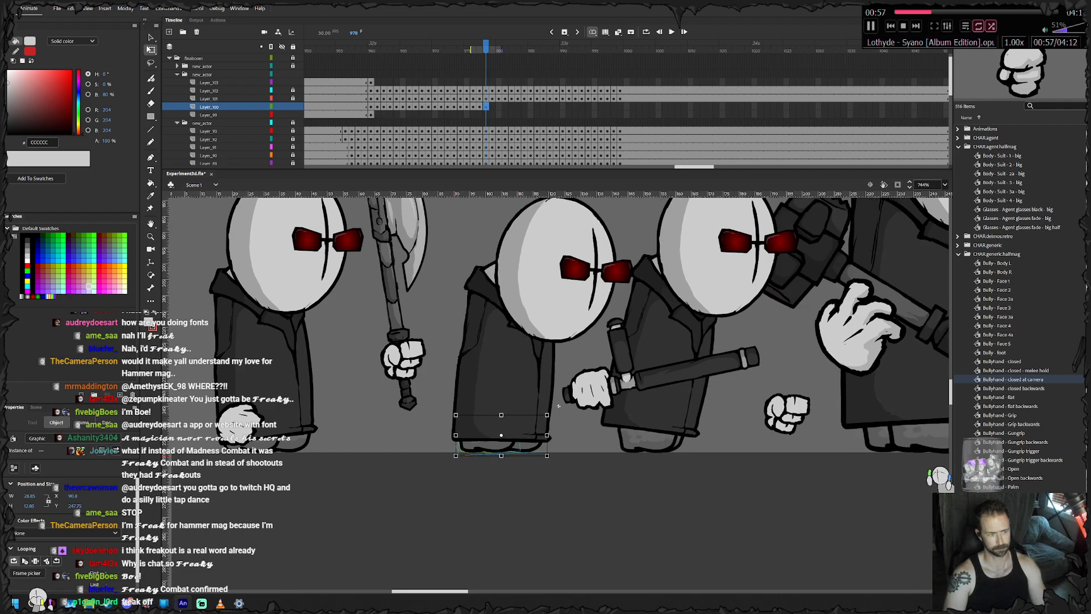
click(461, 445)
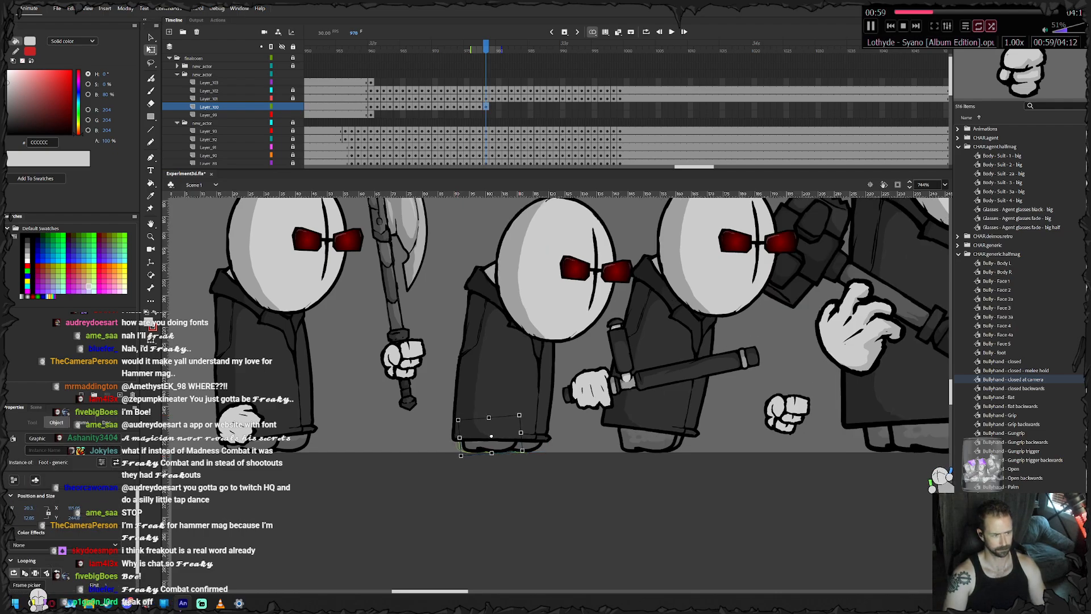
key(F6)
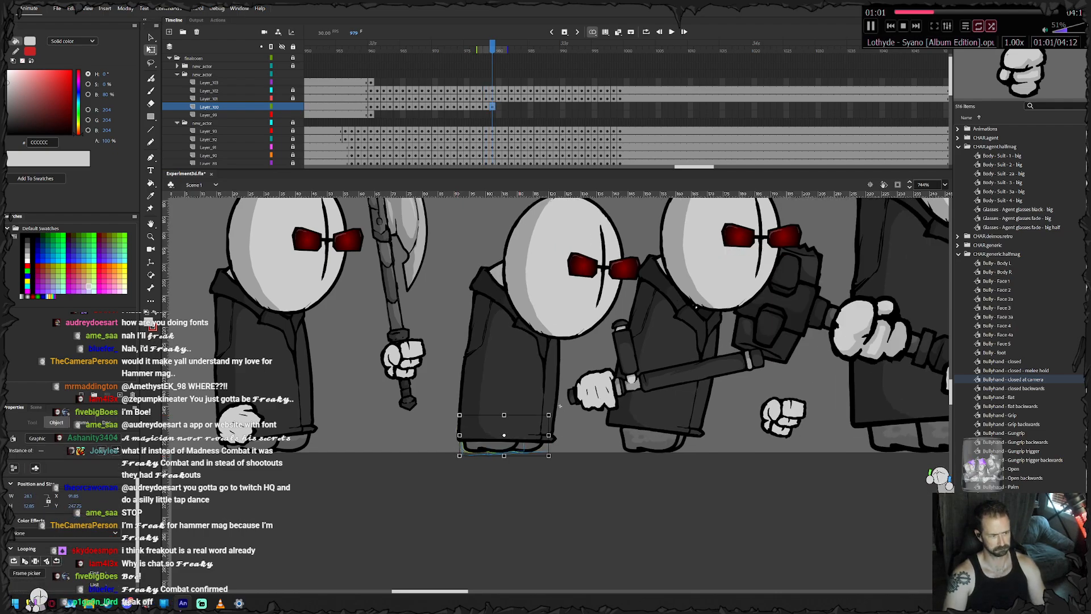
click(560, 406)
click(467, 446)
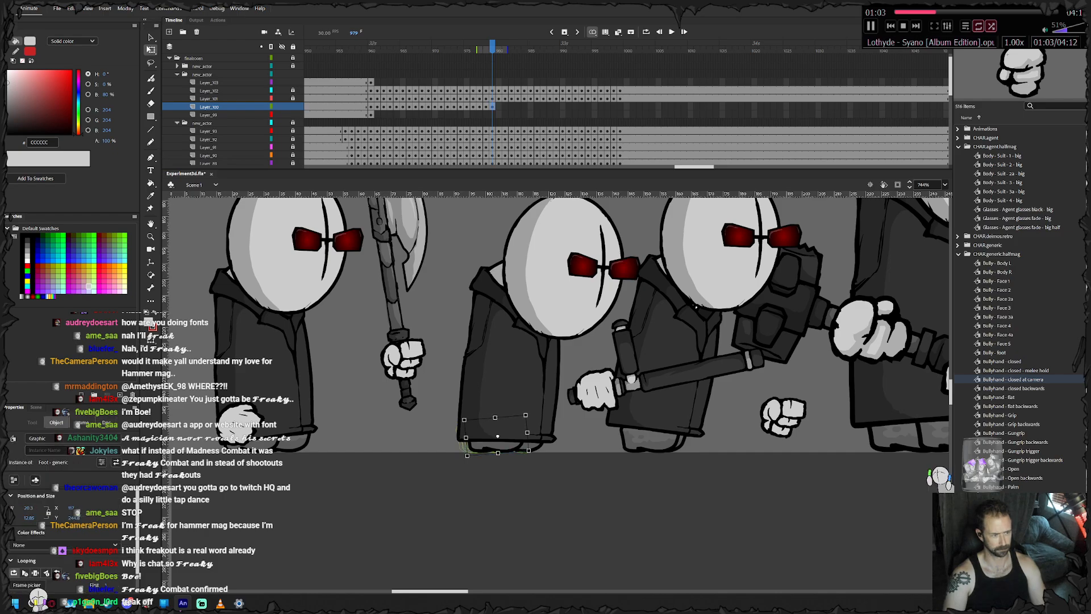
key(F6)
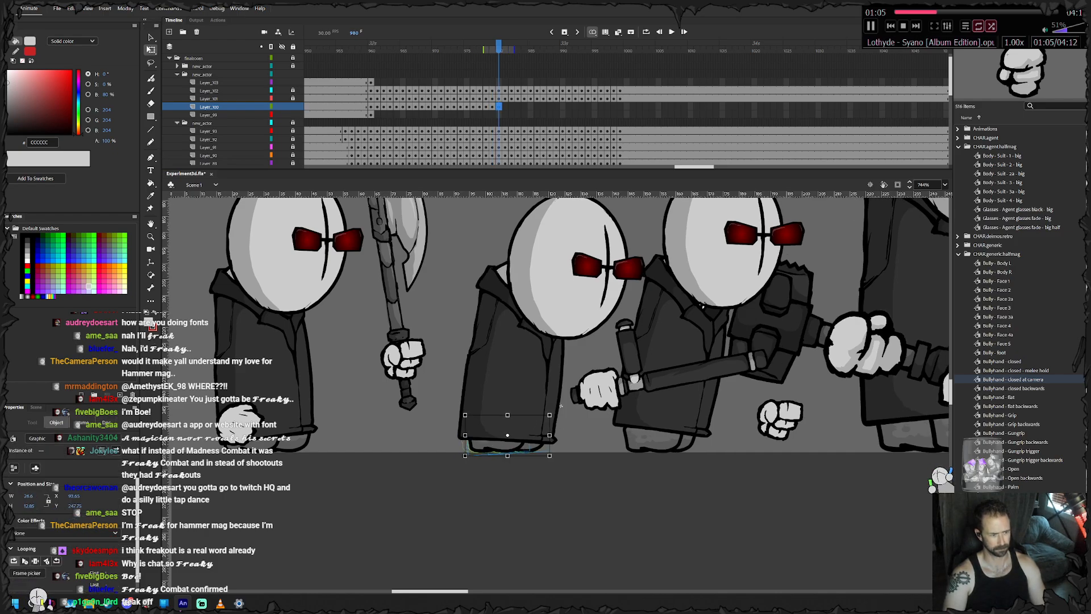
click(468, 446)
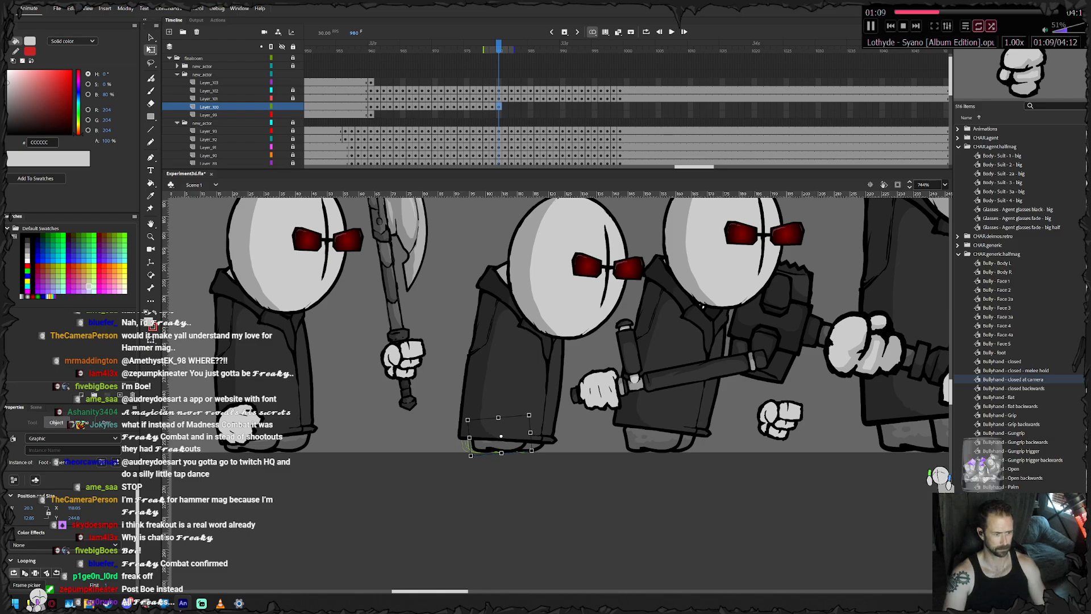
key(F6)
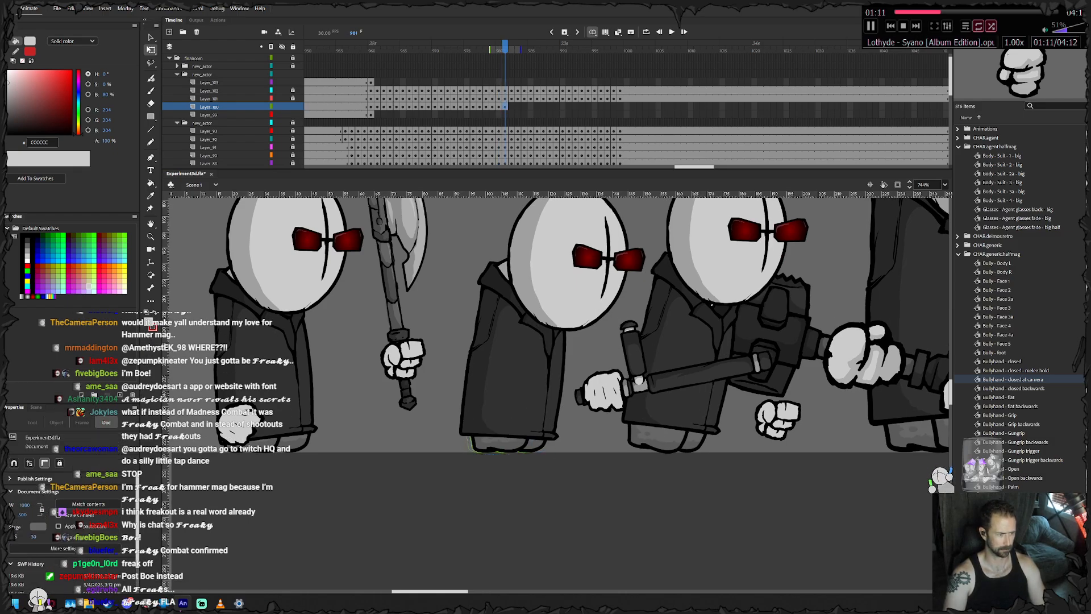
click(480, 446)
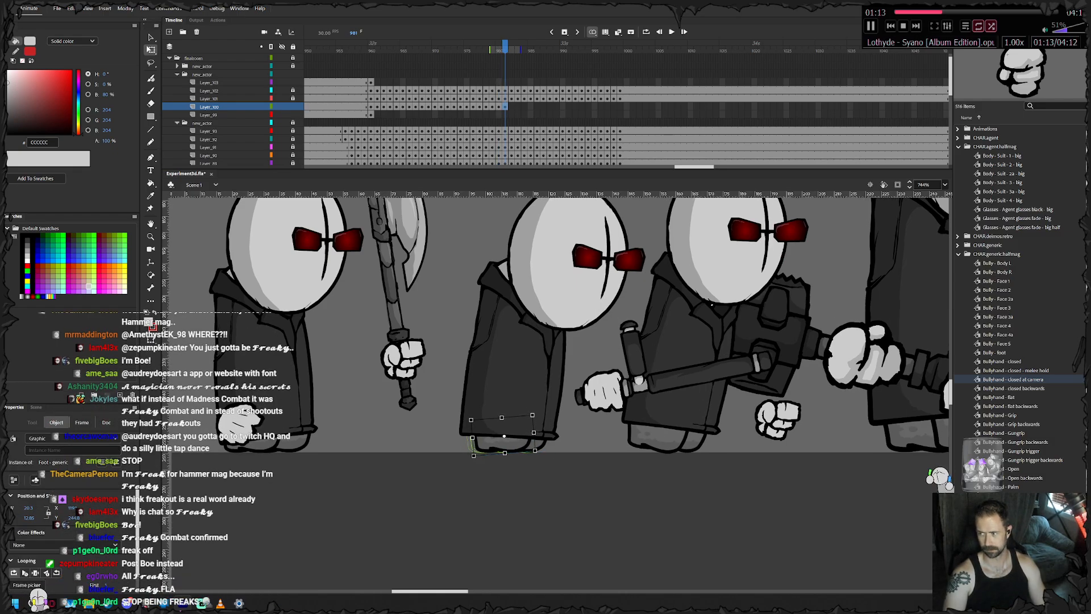
- Keyframe the feet at frames 982 and 983, bringing the rear foot slightly closer to the front one
key(F6)
click(569, 406)
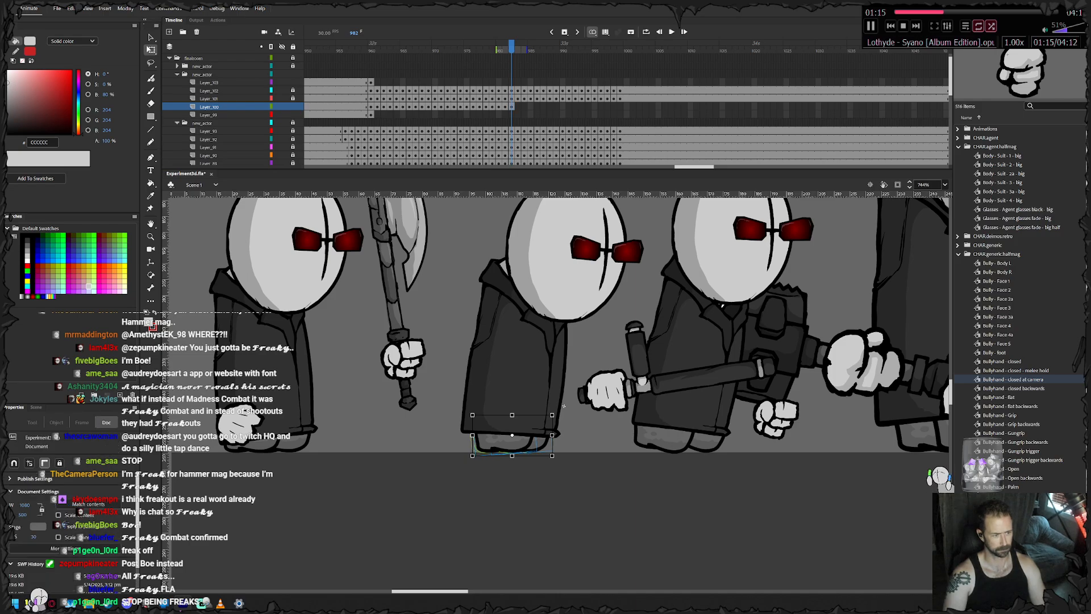
click(489, 444)
key(F6)
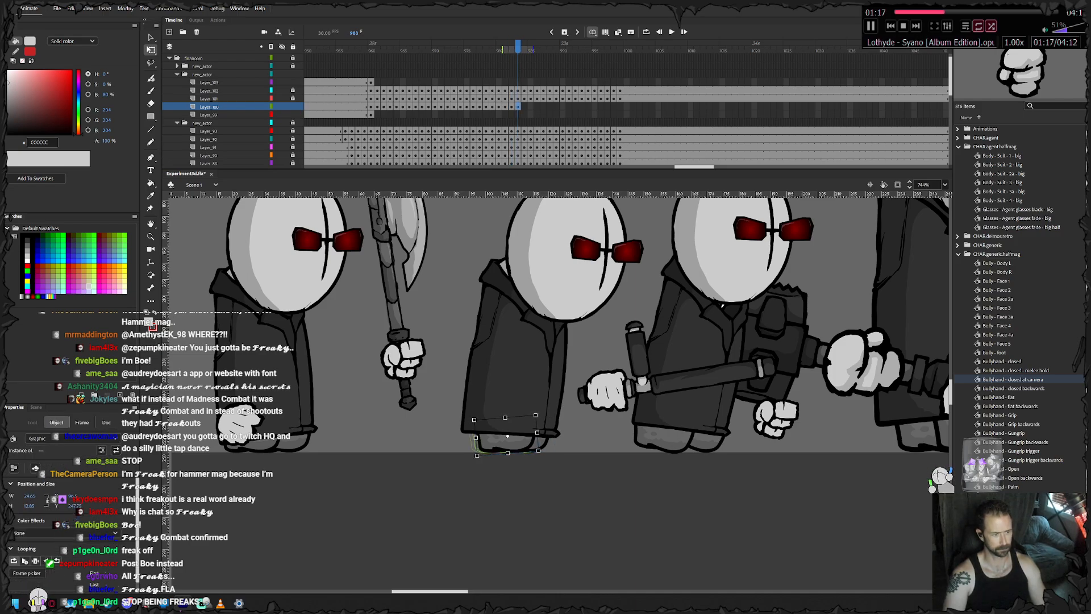
click(566, 406)
click(489, 443)
key(Right)
key(Right)
key(Right)
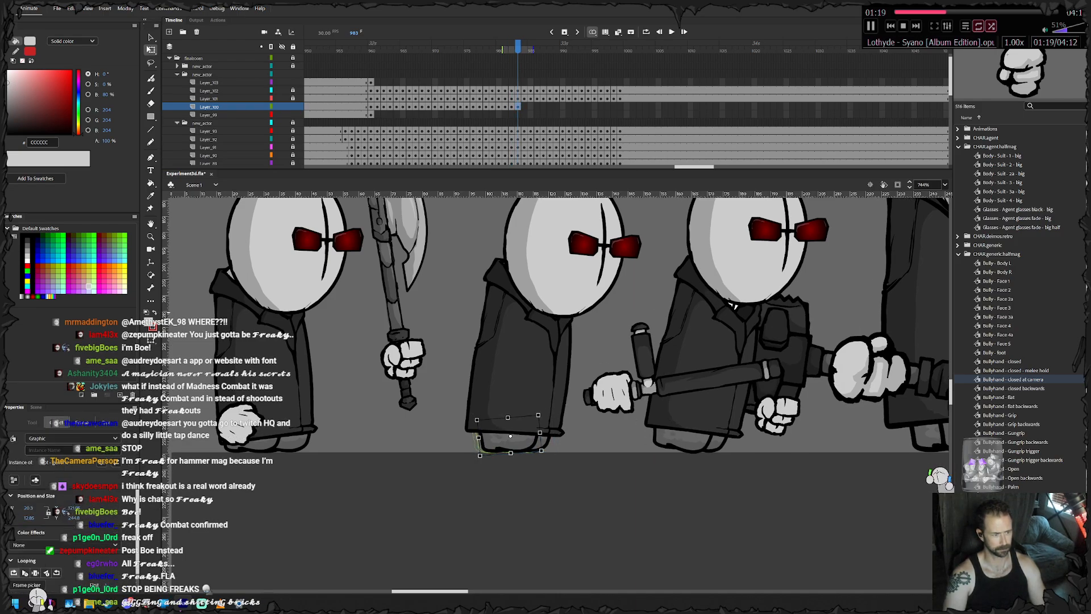
- Keyframe the feet at frames 984 and 985, nudging the rear foot right to follow the advancing body
key(F6)
key(Right)
key(Right)
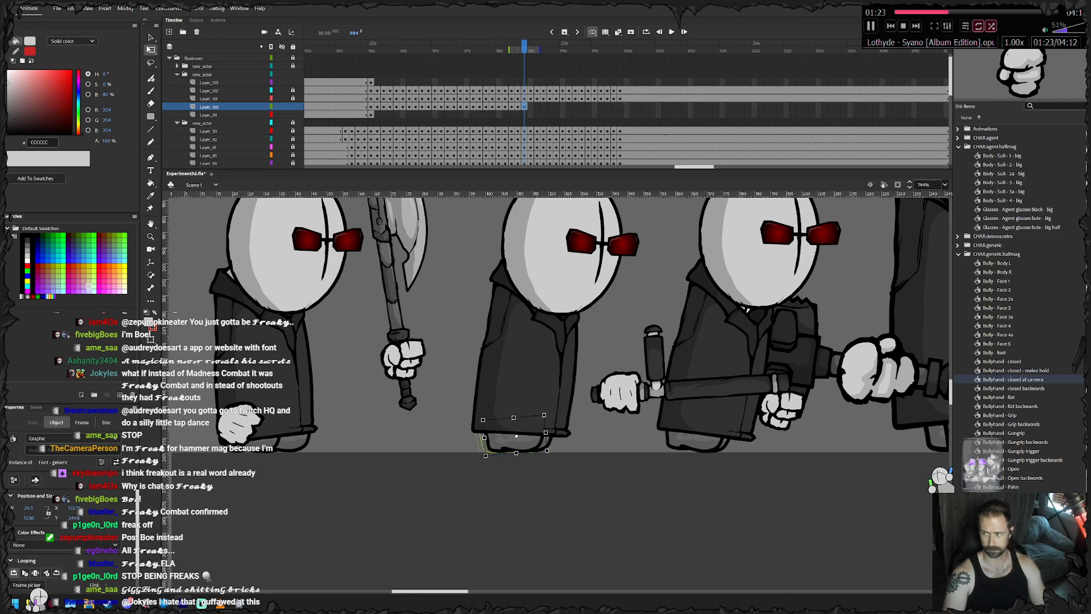
key(F6)
key(Right)
key(Right)
key(Right)
click(563, 407)
click(490, 443)
key(Right)
key(Right)
- Keyframe the feet at frame 986 and step the front foot right beneath the coat hem
key(F6)
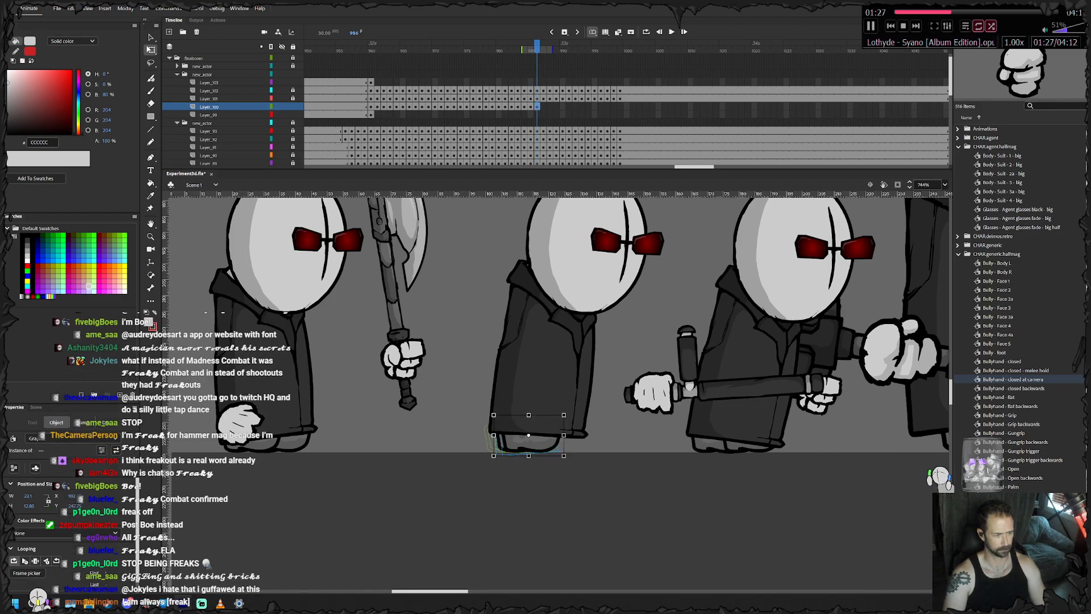
click(585, 406)
click(554, 444)
key(Right)
key(Right)
key(Right)
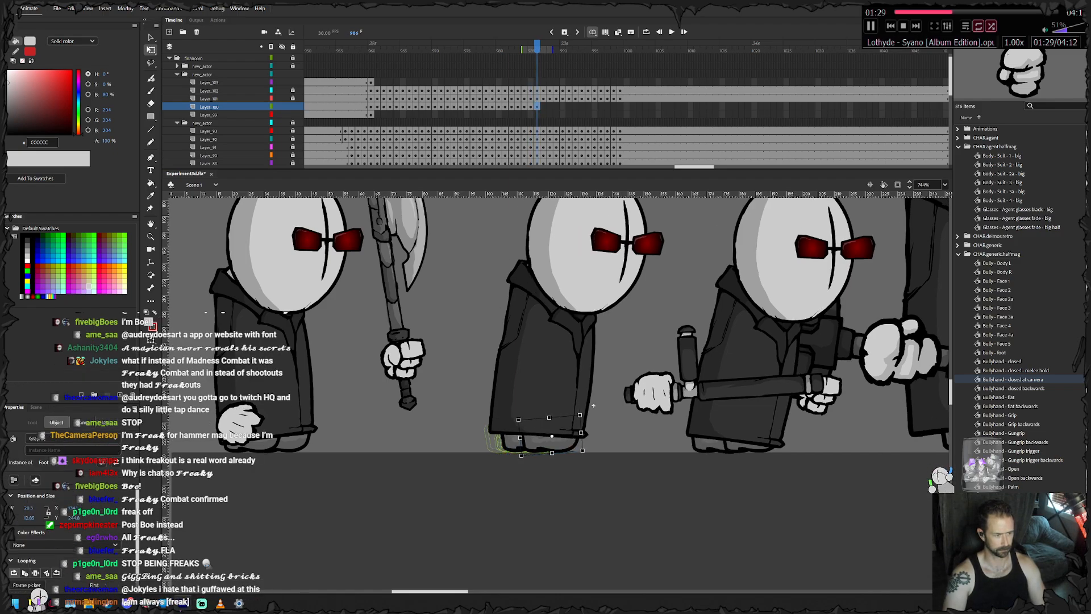
- Keyframe the feet at frame 987, nudging both right and sliding the front foot a little further forward
key(F6)
key(Right)
key(Right)
click(598, 406)
click(561, 443)
key(Right)
key(Right)
- Keyframe the feet at frame 988, nudging both right and drawing the rear foot forward under the coat
key(Right)
key(Right)
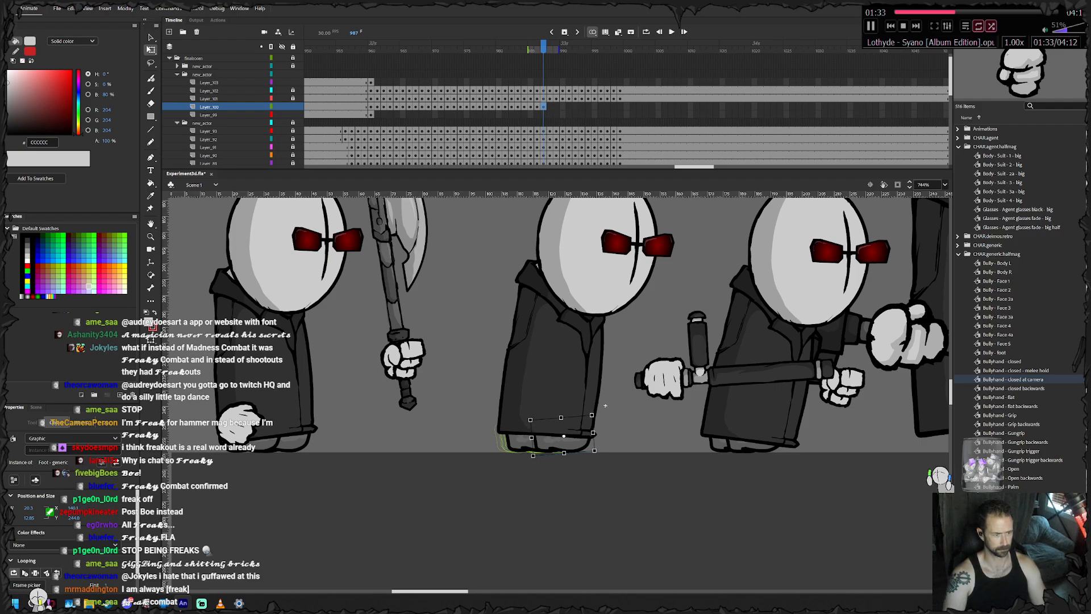
key(F6)
key(Right)
key(Right)
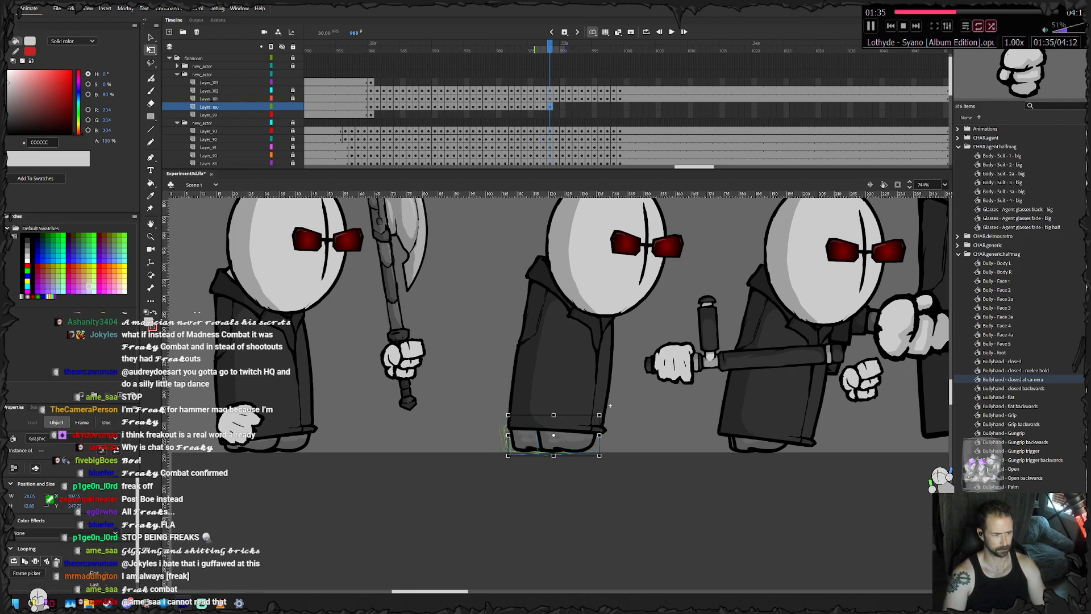
click(602, 406)
click(526, 442)
- Keyframe the feet at frame 989, shifting both right and bringing the rear foot slightly forward
key(Right)
key(Right)
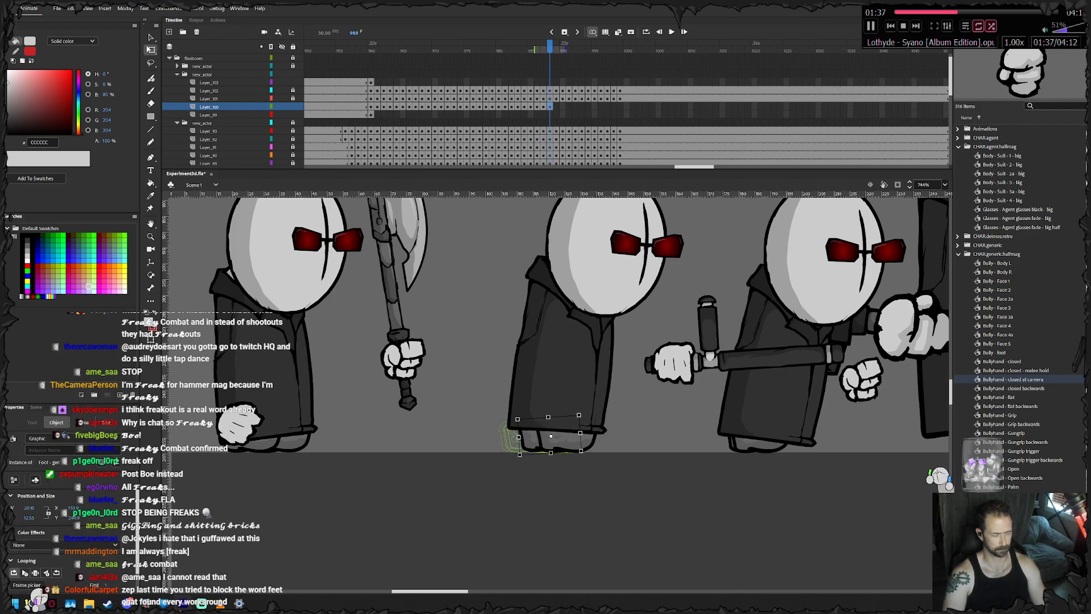
key(F6)
- Keyframe the feet at frame 990, moving both right with the body and sliding the rear foot closer to the front one
key(Right)
click(606, 406)
click(534, 442)
key(Right)
key(Right)
key(F6)
key(Right)
key(Right)
click(607, 406)
click(543, 443)
key(Right)
key(Right)
key(Right)
key(Right)
key(Right)
key(Right)
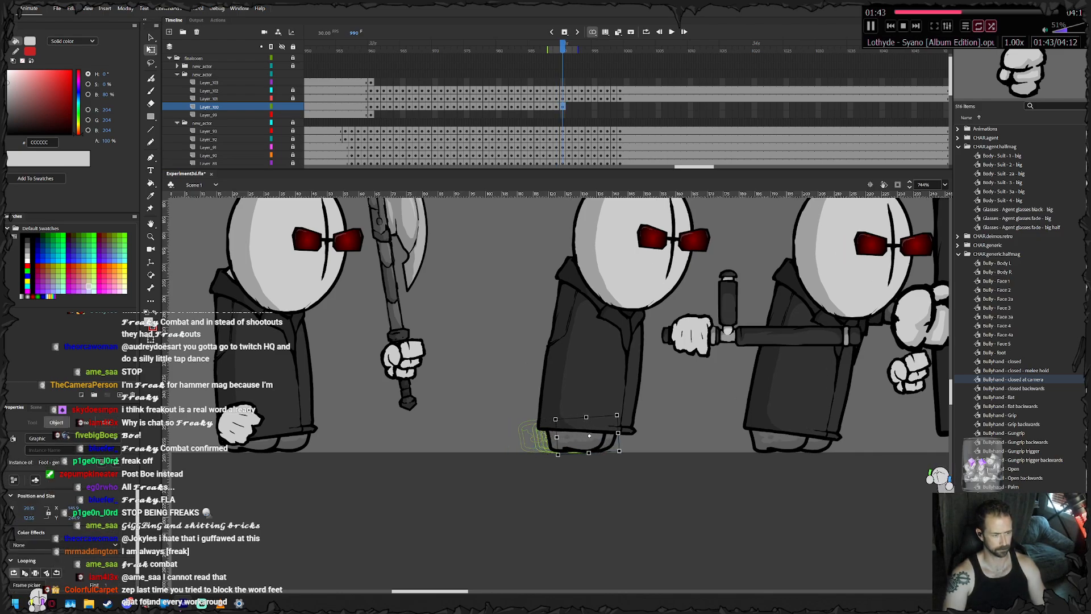
- Keyframe the feet at frame 991, nudging both right together to stay beneath the coat hem
key(F6)
key(Right)
key(Right)
- Keyframe the feet at frame 992 and shift both right, undoing the last excess nudges, with the front foot picked out
key(Right)
key(Right)
key(Right)
key(F6)
key(Right)
key(Right)
key(Right)
key(ctrl+z)
key(ctrl+z)
click(636, 406)
click(643, 445)
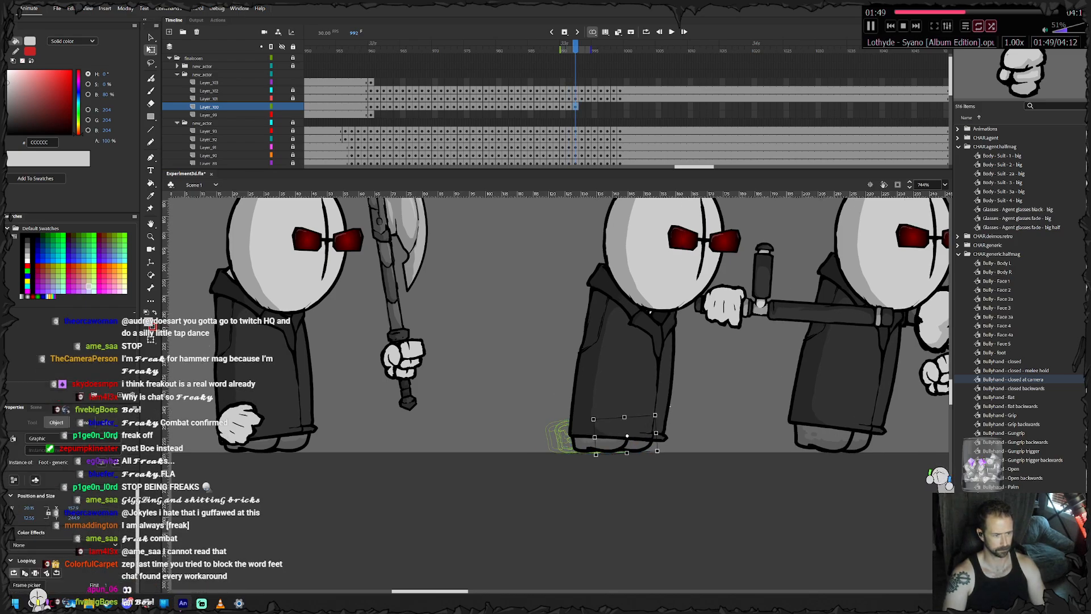
- Keyframe the feet at frame 993, nudging them right to follow the advancing body
key(F6)
key(Right)
key(Right)
key(Right)
click(688, 406)
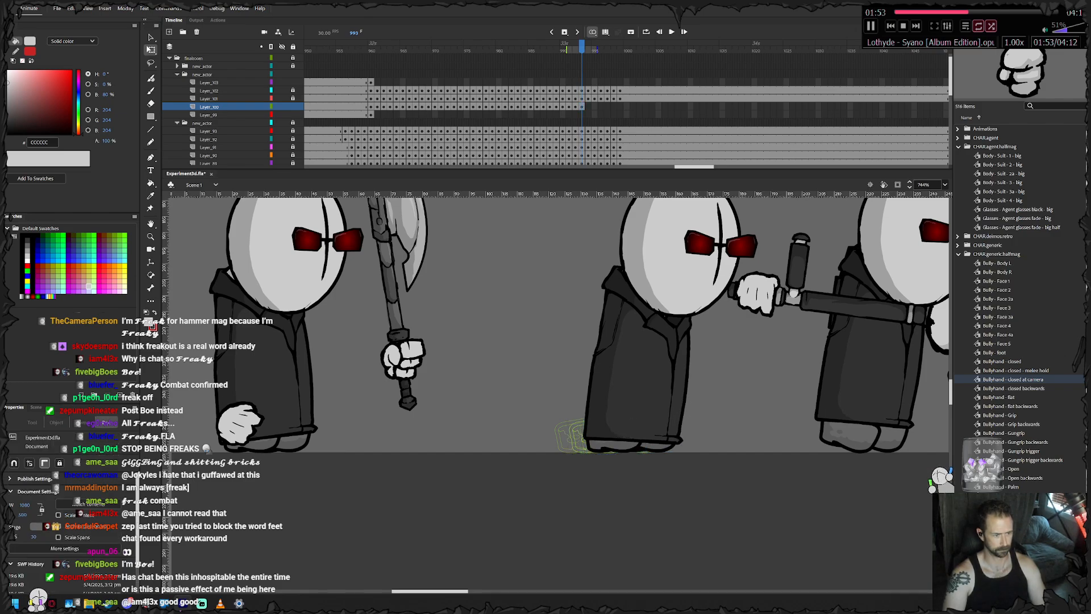
click(659, 444)
- Keyframe the feet at frame 994, shifting them right and sliding the rear foot towards the front one
key(F6)
key(Right)
click(685, 405)
click(619, 443)
key(Right)
key(Right)
key(Right)
key(Right)
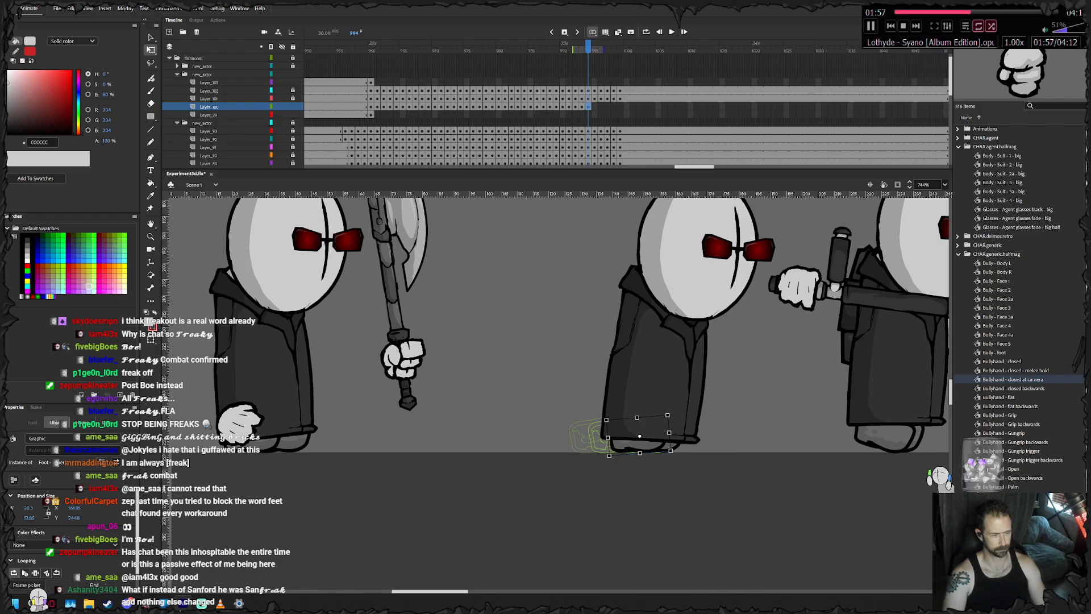
- Keyframe the feet at frames 995 and 996, nudging them right along the ground beneath the coat
key(F6)
key(Right)
key(Right)
key(Right)
key(Right)
key(Right)
key(F6)
key(Right)
key(Right)
key(Right)
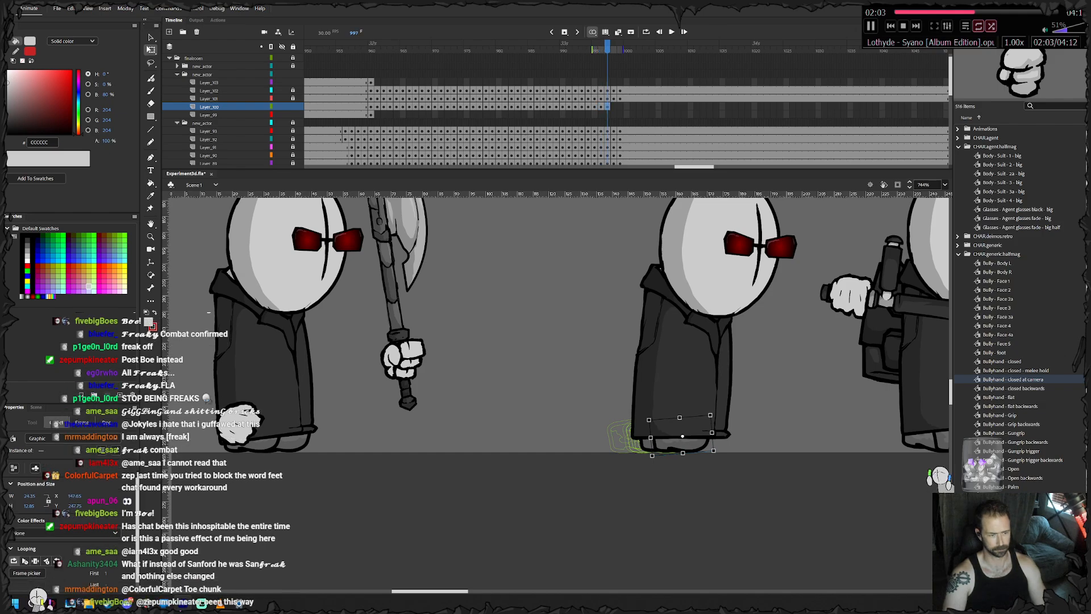
- Keyframe the feet at frame 997, moving both right and stepping the front foot further forward
key(F6)
key(Right)
key(Right)
key(Right)
click(764, 418)
click(705, 442)
key(Right)
key(Right)
key(Right)
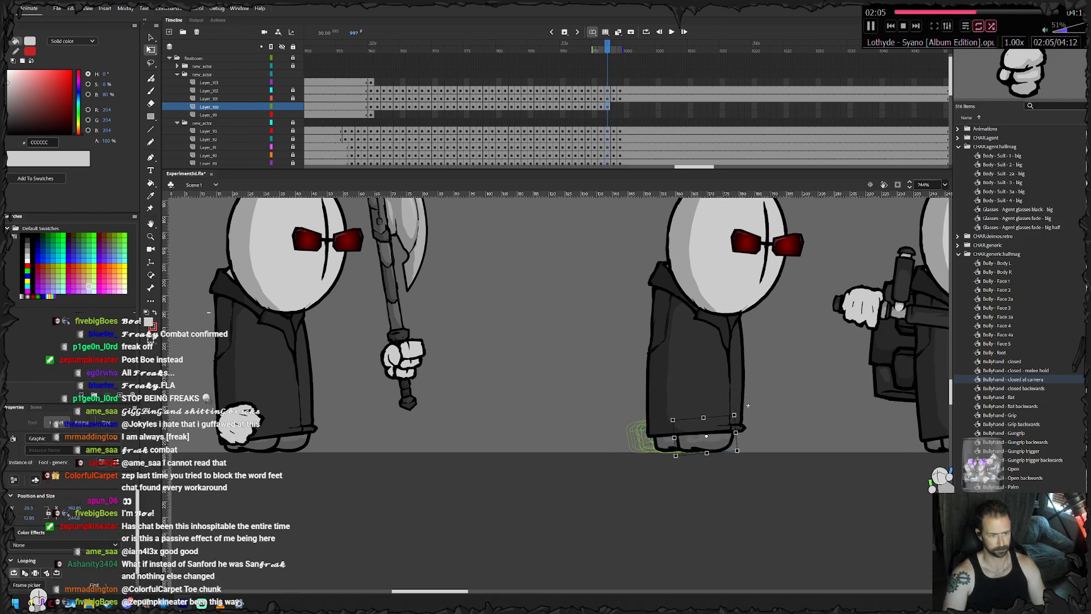
- Keyframe the feet at frame 998, nudging both right to sit beneath the coat
key(F6)
key(Right)
key(Right)
key(Right)
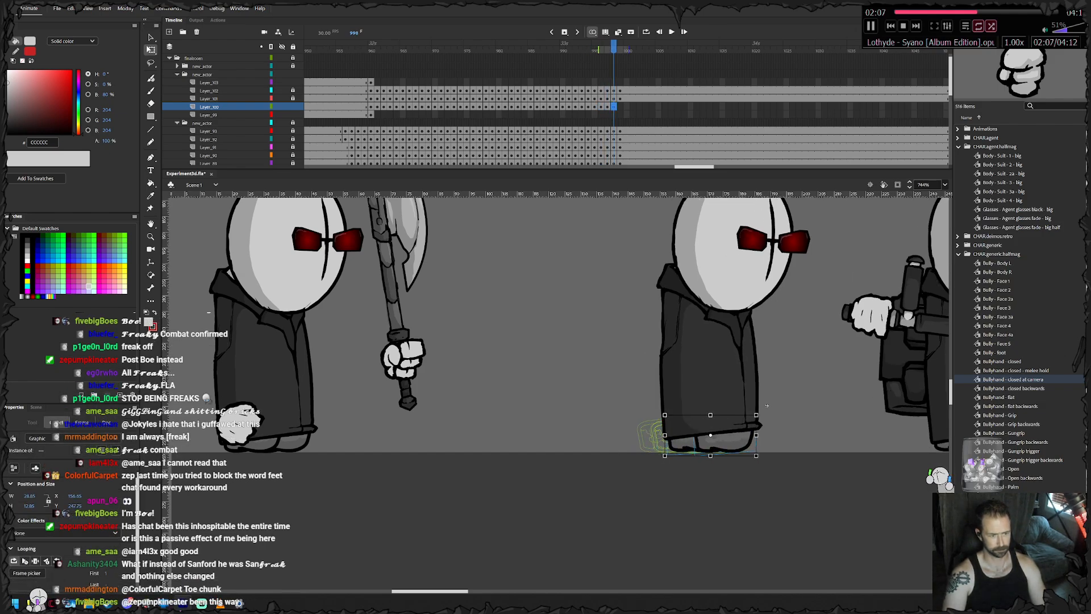
click(766, 406)
drag(766, 405, 702, 407)
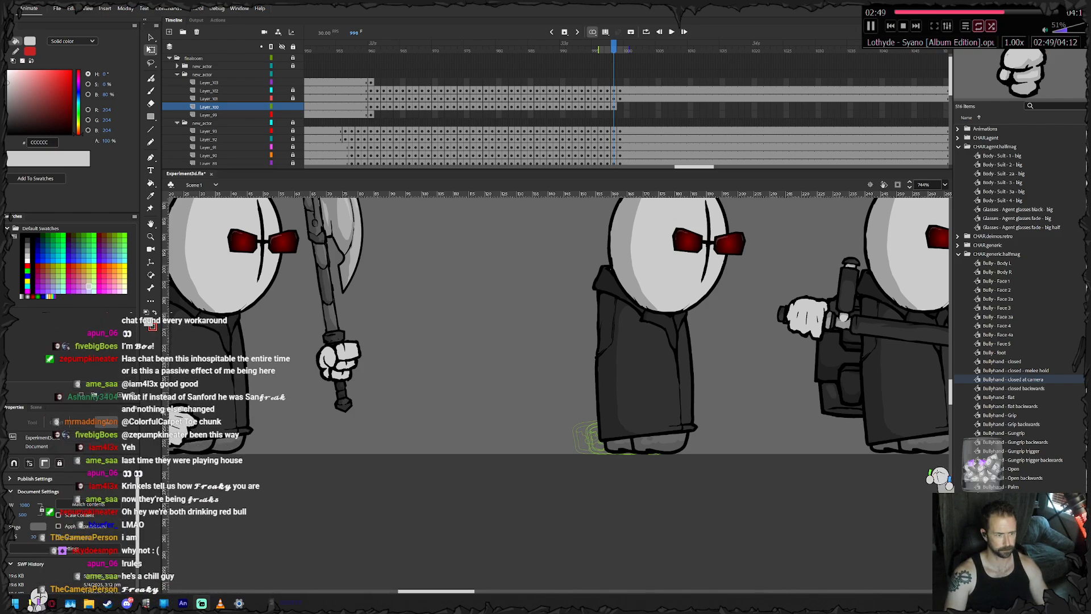
click(672, 443)
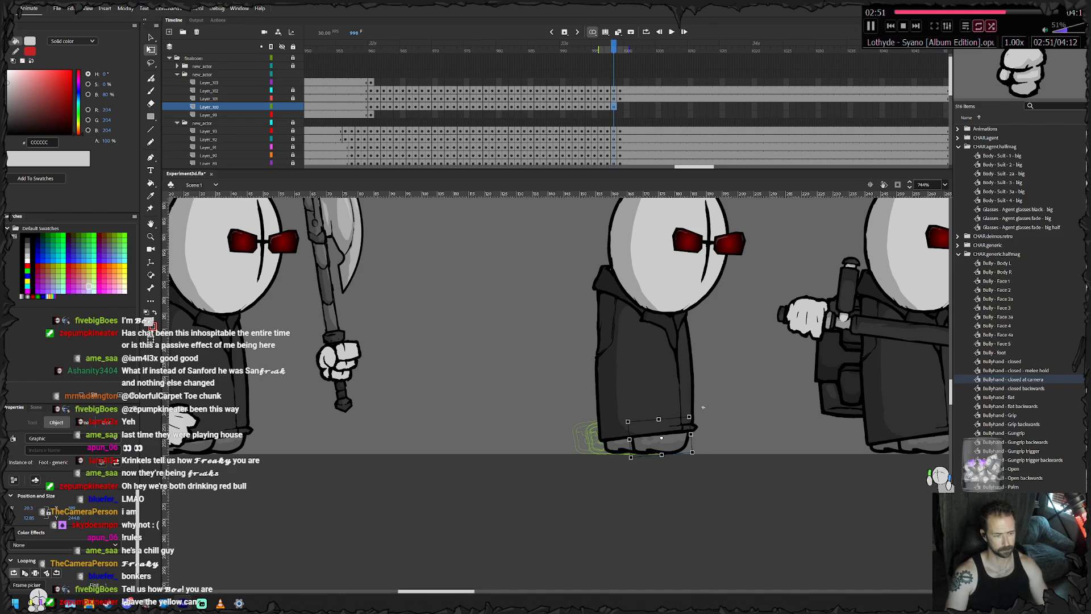
- Keyframe the feet at frame 999, sliding the front foot right into its final standing position
key(period)
click(705, 407)
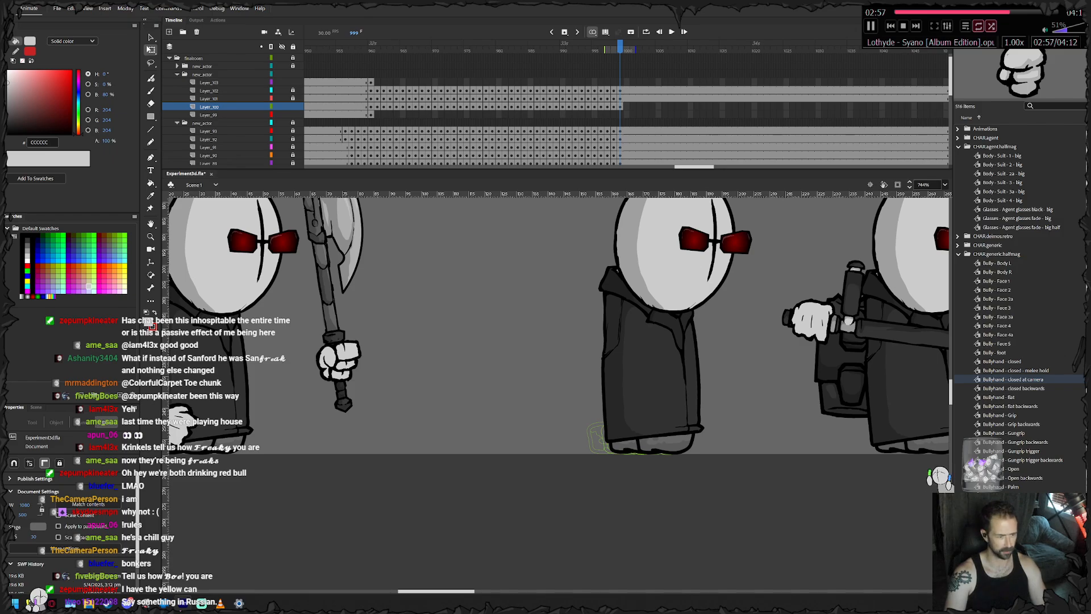
click(671, 443)
key(Right)
key(Right)
key(Right)
key(Right)
key(Right)
key(Right)
key(Right)
key(Right)
click(711, 407)
- Extend the feet layer with frames beyond frame 999, holding the final pose like the body and head layers
drag(779, 107, 574, 99)
right_click(786, 106)
click(813, 155)
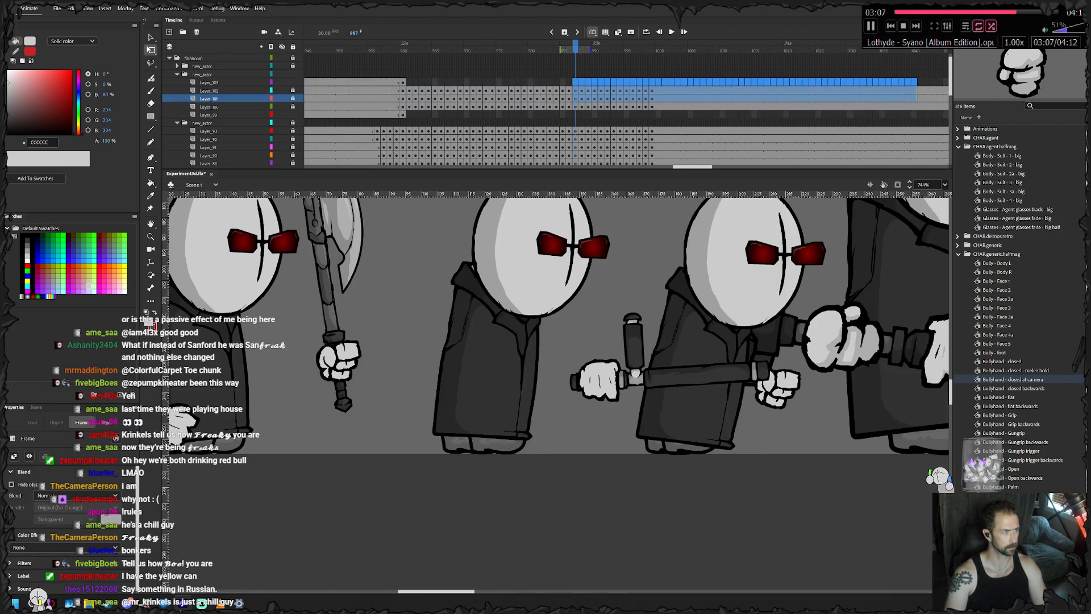
- Starting from frame 960, keyframe the machete agent's free hand at frames 961 and 962, raising it and shifting it slightly right
click(397, 83)
click(403, 83)
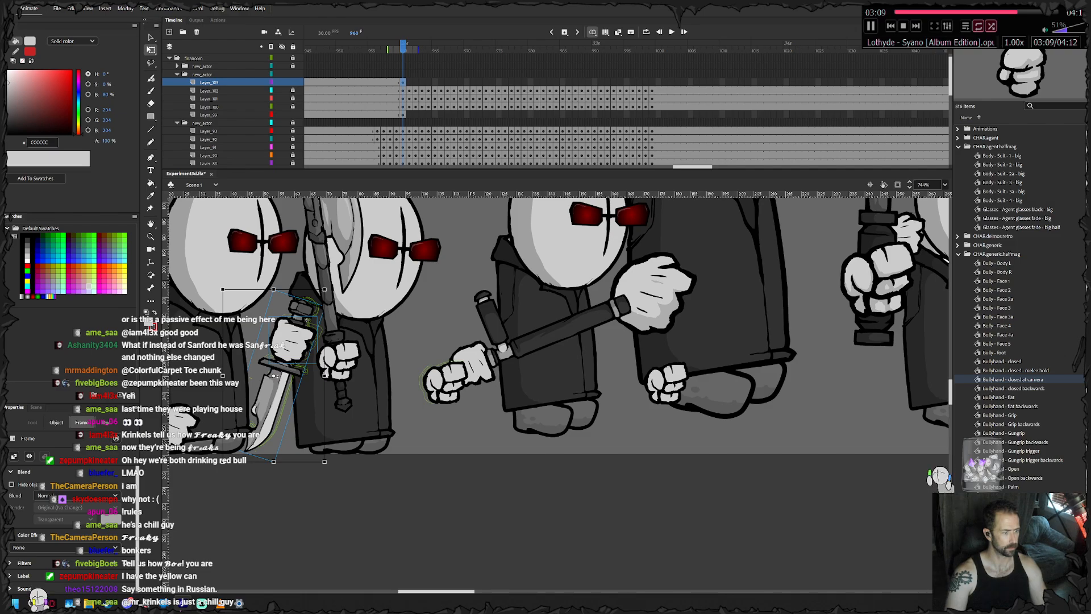
click(447, 383)
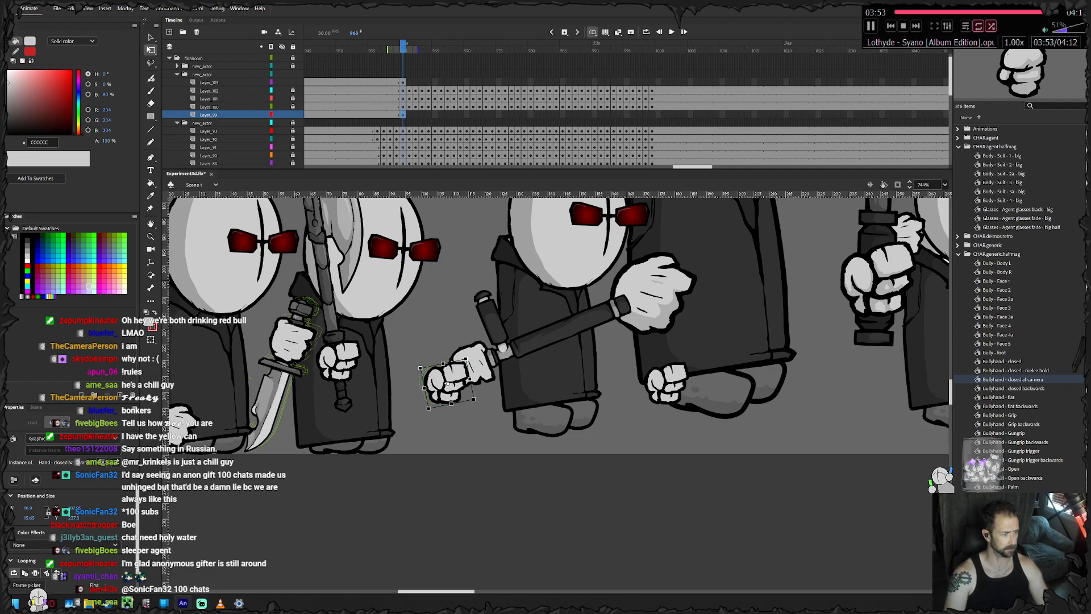
key(F6)
key(shift+Right)
key(shift+Up)
key(shift+Up)
key(F6)
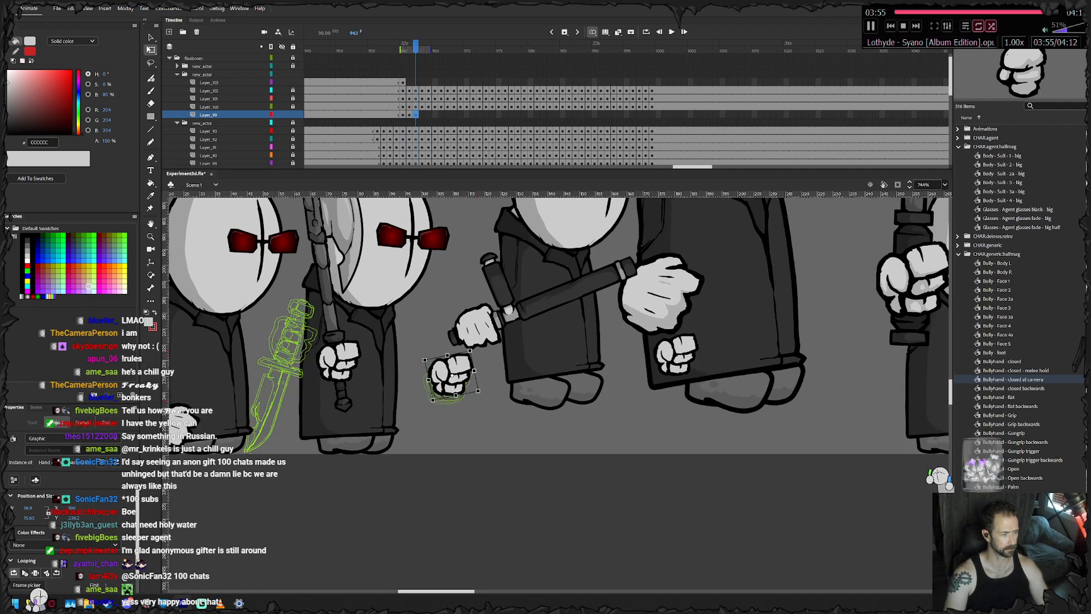
- Keyframe the free hand at frames 963 and 964, nudging it slightly right and upward
key(F6)
key(Right)
key(Up)
key(Up)
key(F6)
key(Up)
key(Up)
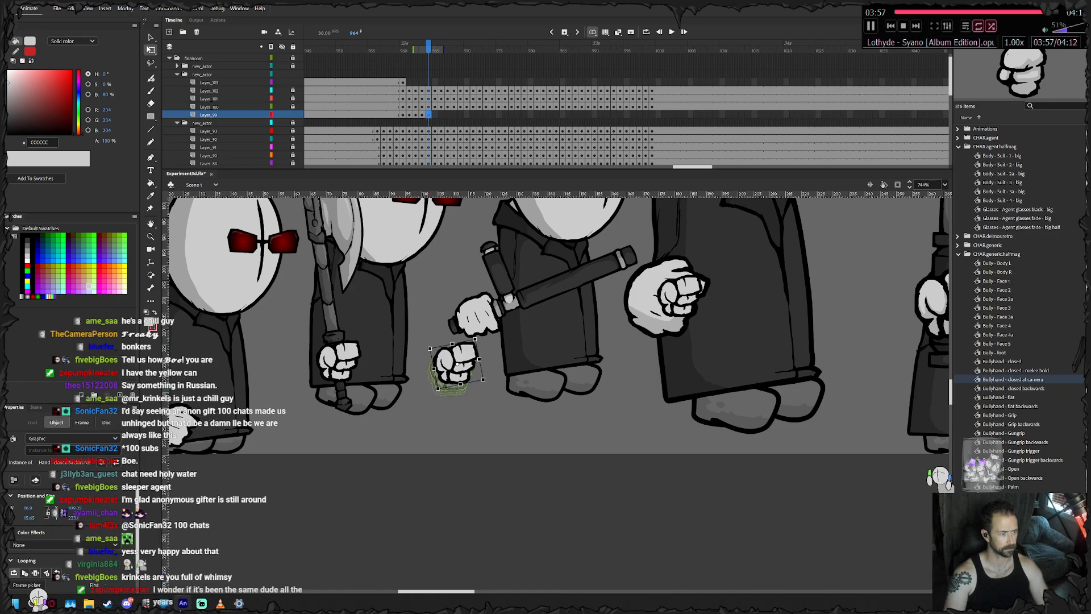
- Keyframe the free hand at frames 965 and 966, moving it up and right in larger increments with the jump
key(F6)
key(shift+Right)
key(shift+Right)
key(shift+Right)
key(shift+Right)
key(shift+Up)
key(shift+Up)
key(shift+Up)
key(shift+Up)
key(shift+Up)
key(shift+Up)
key(shift+Up)
key(shift+Up)
key(shift+Up)
key(shift+Up)
key(F6)
key(shift+Right)
key(shift+Right)
key(shift+Up)
key(shift+Up)
key(shift+Up)
key(shift+Up)
key(shift+Up)
key(shift+Up)
key(shift+Up)
key(shift+Up)
key(shift+Up)
key(shift+Up)
- Keyframe the free hand at frame 967, raising it slightly further
key(F6)
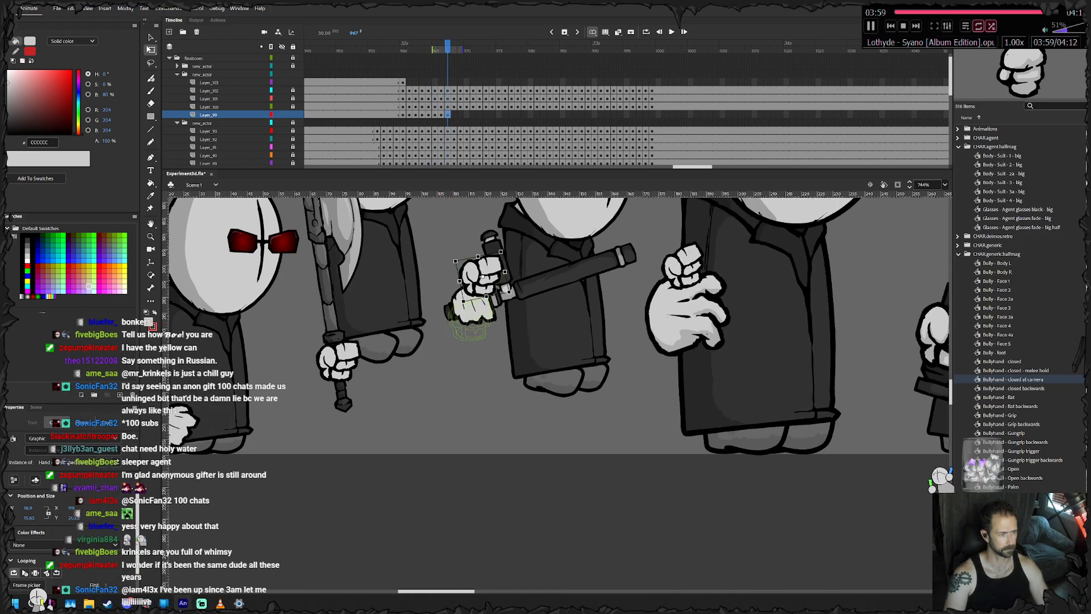
key(Up)
key(Up)
key(Up)
key(Up)
scroll(556, 324, up, 2)
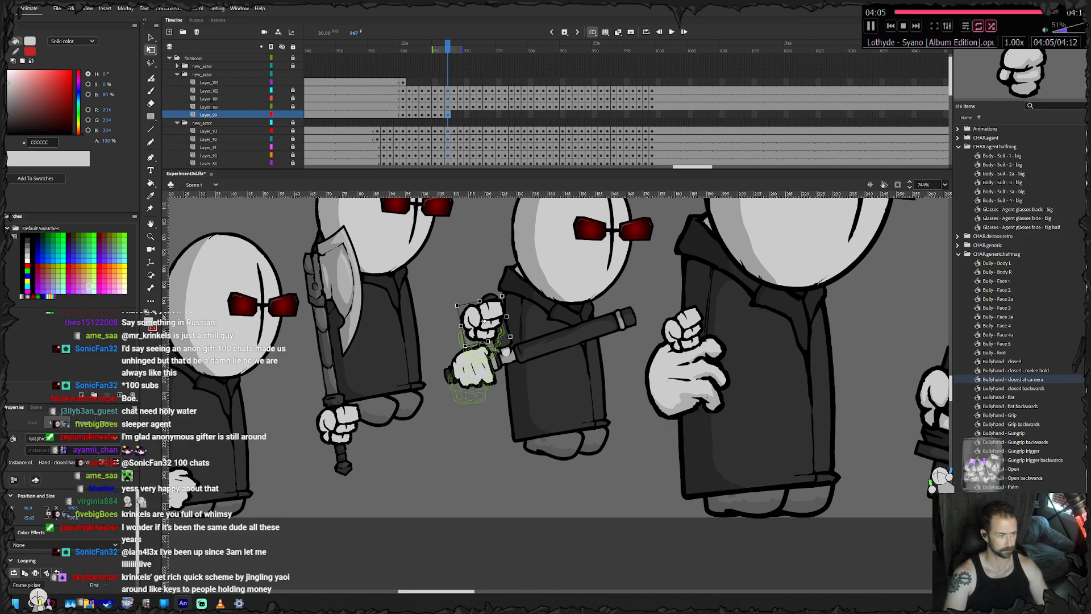
- Keyframe the free hand frame by frame from 968 to 993, carrying it right with the body and lowering it in front of the coat
drag(504, 293, 517, 455)
key(F6)
key(F6)
key(F6)
key(F6)
key(F6)
key(F6)
key(F6)
key(F6)
key(F6)
key(F6)
key(F6)
key(F6)
key(F6)
key(F6)
key(F6)
key(F6)
key(F6)
key(F6)
key(F6)
key(F6)
key(F6)
key(F6)
key(F6)
key(F6)
key(F6)
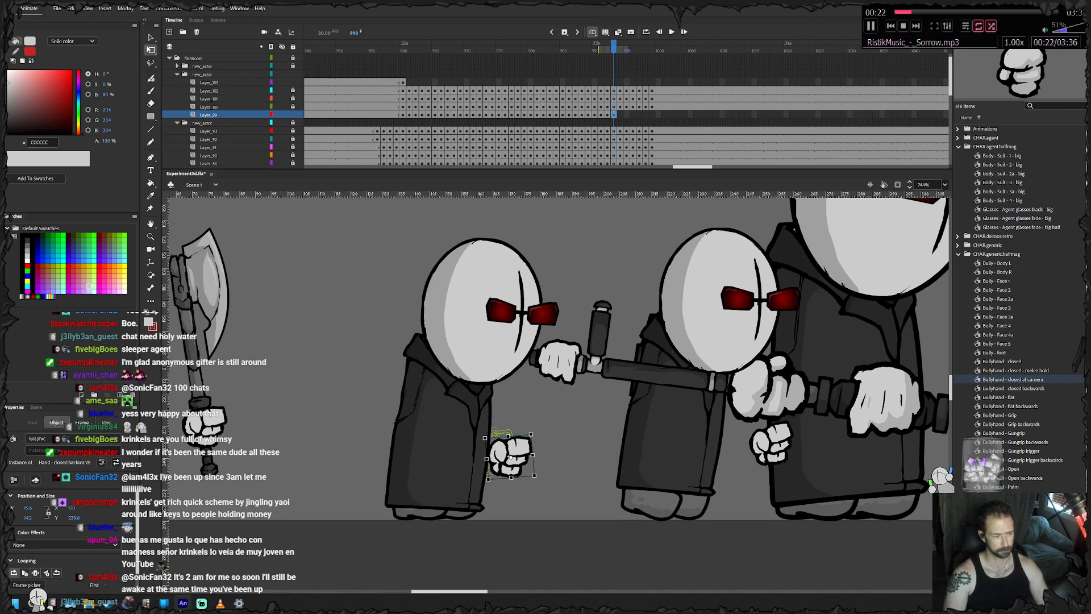
- Keyframe the free hand frame by frame from 994 through 999, carrying it right to stay with the body
key(F6)
drag(510, 457, 630, 475)
key(F6)
key(F6)
key(F6)
key(F6)
key(F6)
key(F6)
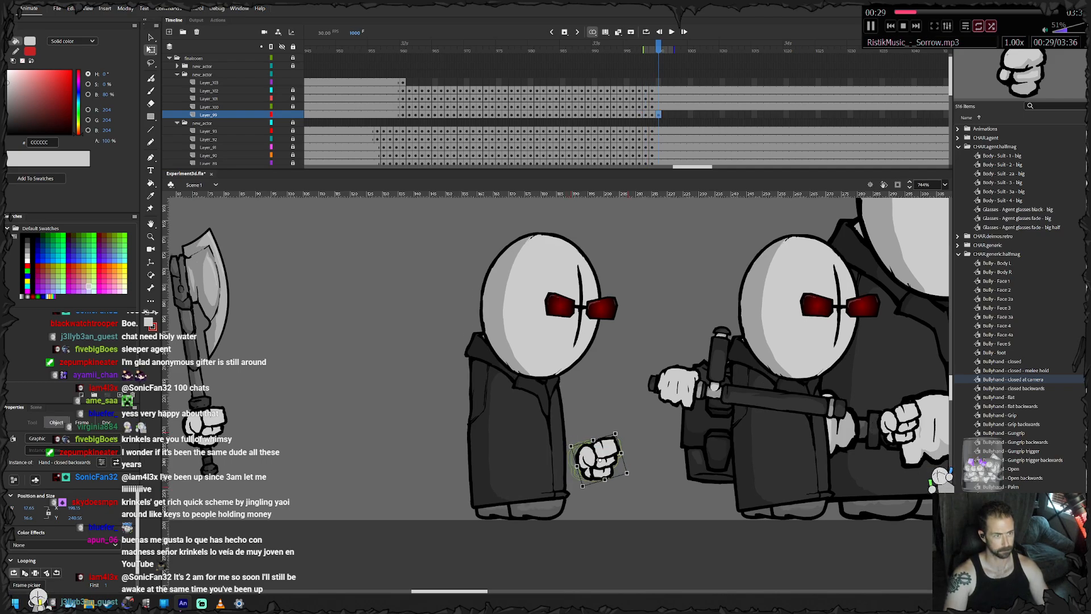
- Remove the surplus frame 1000 from the free-hand layer and extend the layer to the same end frame as the agent's other layers
right_click(658, 113)
click(690, 172)
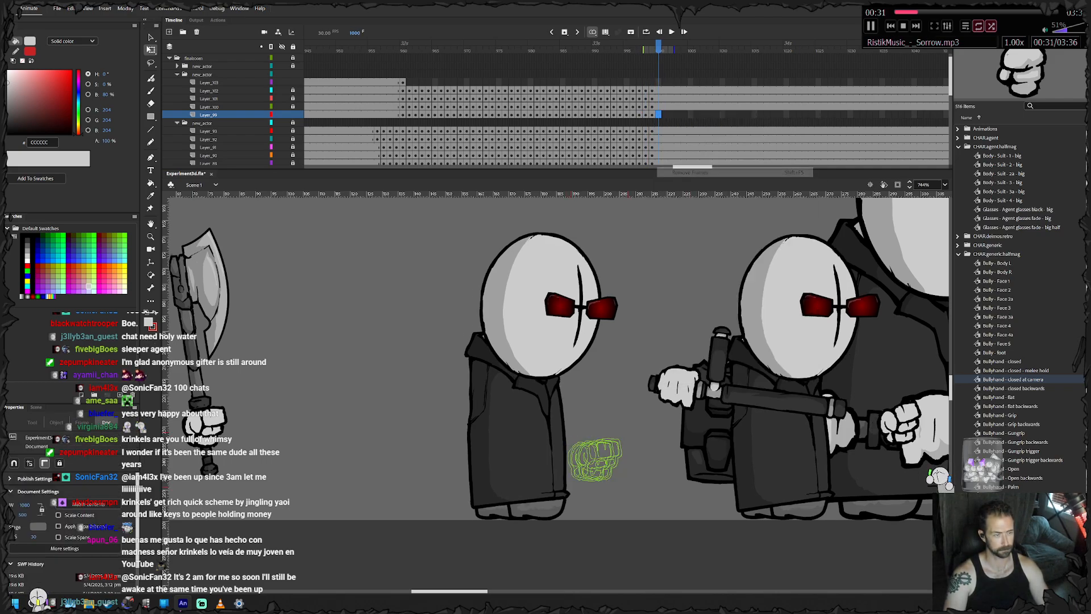
drag(692, 166, 700, 166)
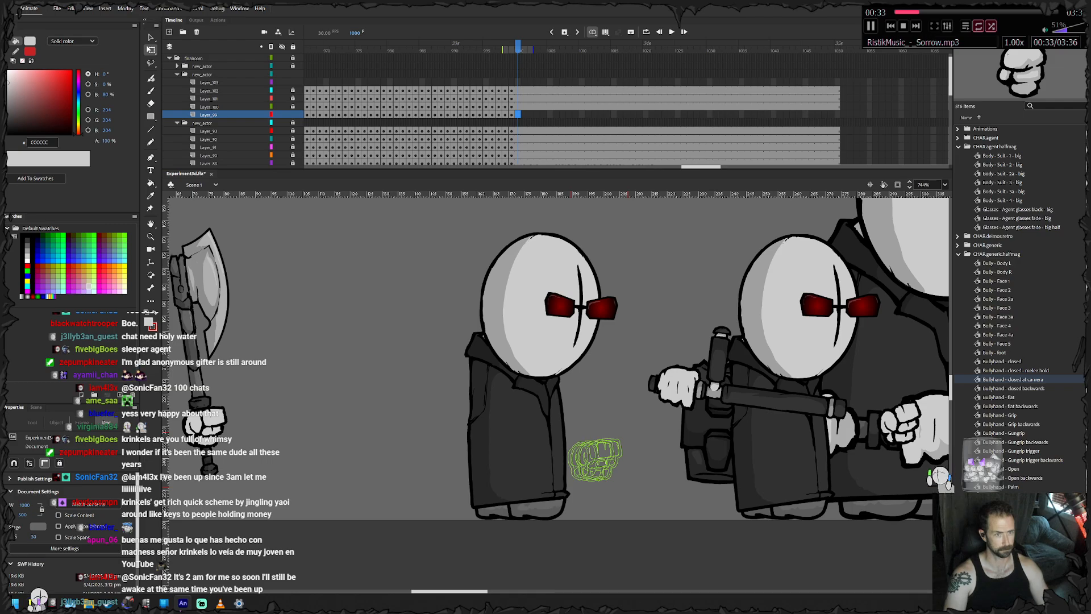
click(843, 114)
right_click(836, 114)
click(869, 162)
- Lock the free-hand layer and keyframe the machete hand frame by frame from 960 to 966, raising it with the jump
drag(805, 82, 506, 82)
click(390, 82)
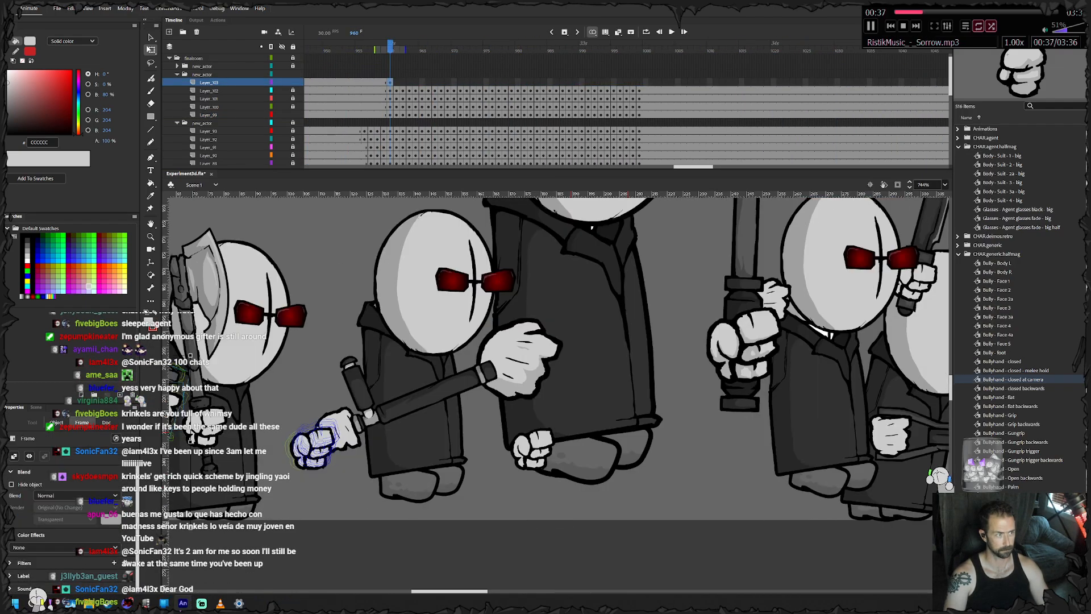
click(293, 115)
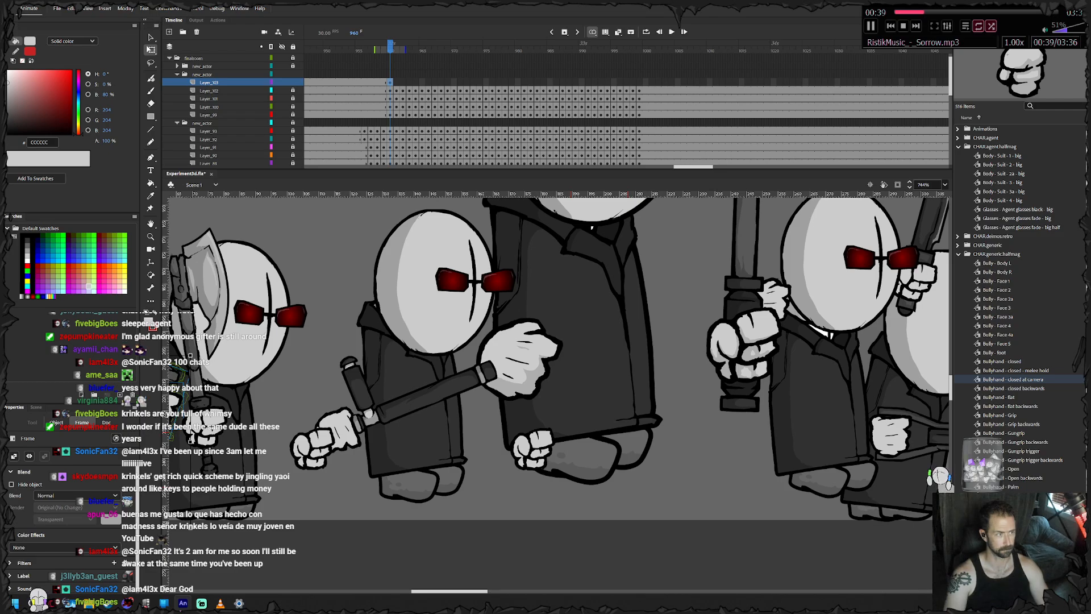
drag(398, 369, 668, 405)
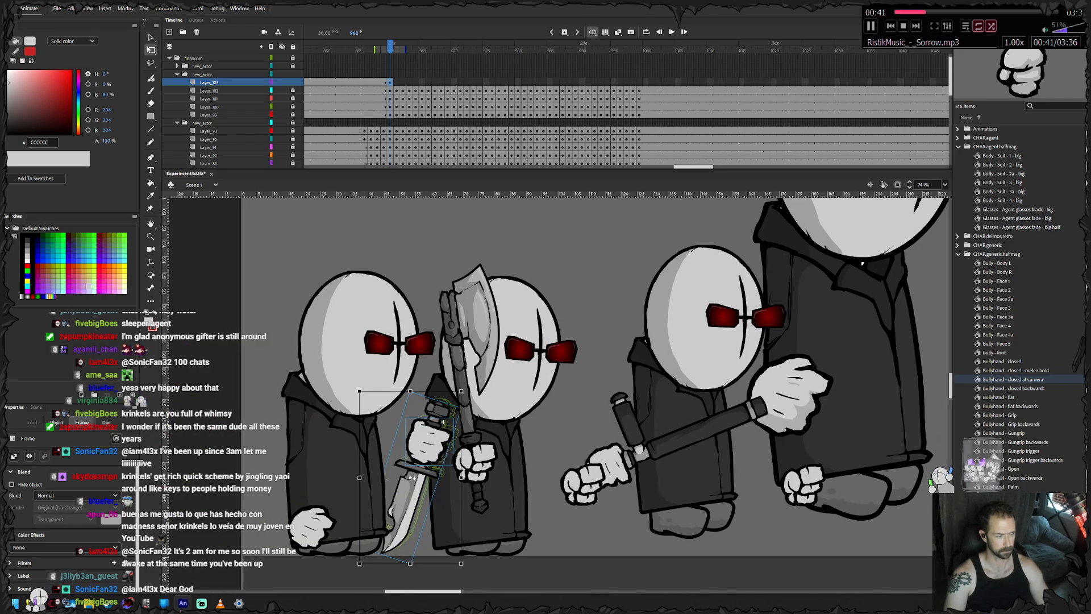
key(period)
key(period)
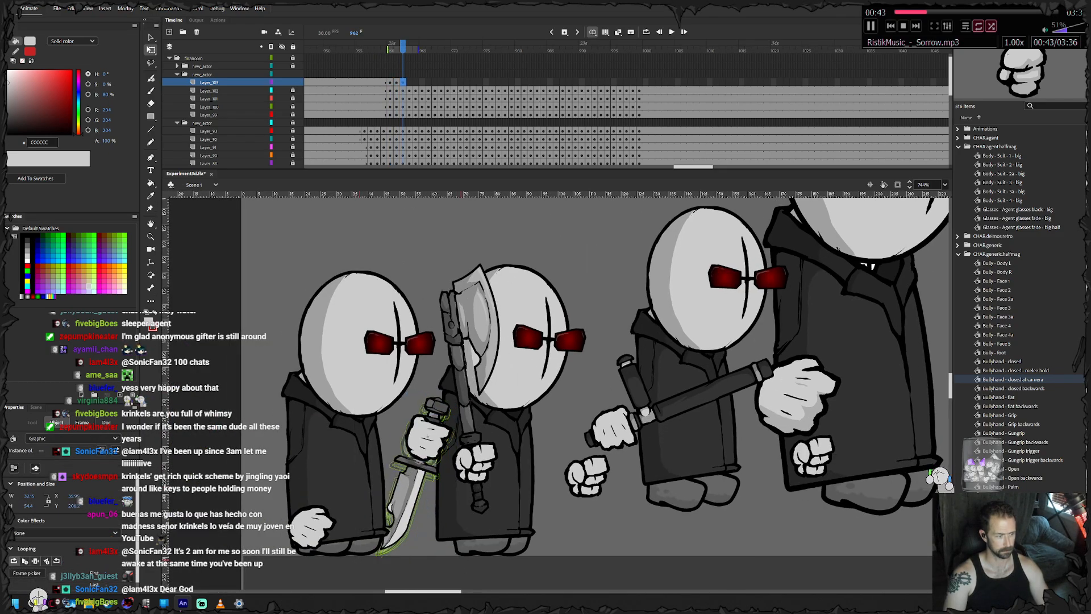
key(period)
key(period)
key(period)
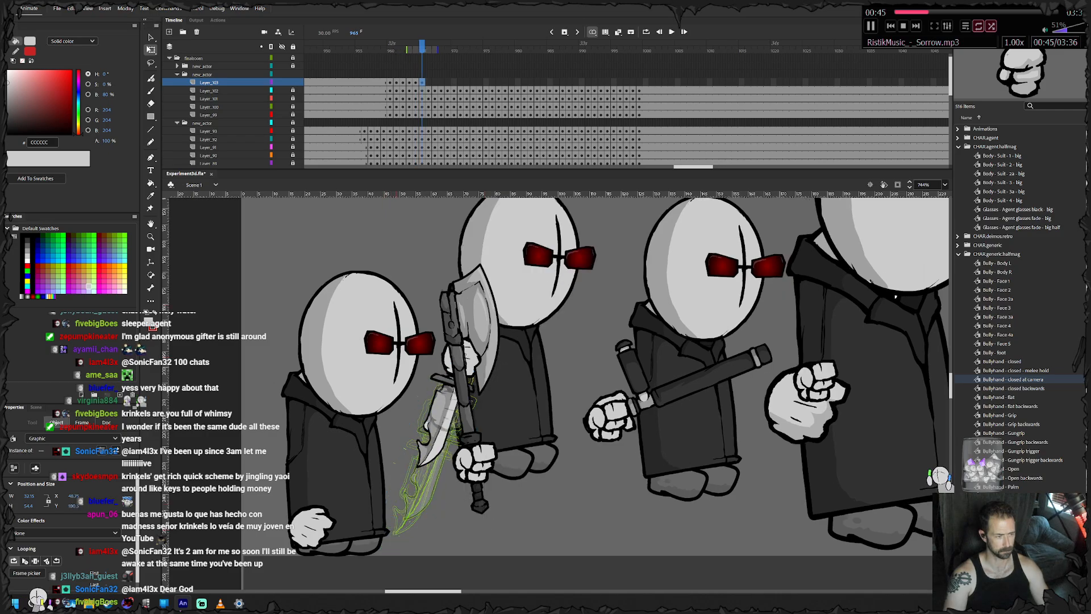
key(period)
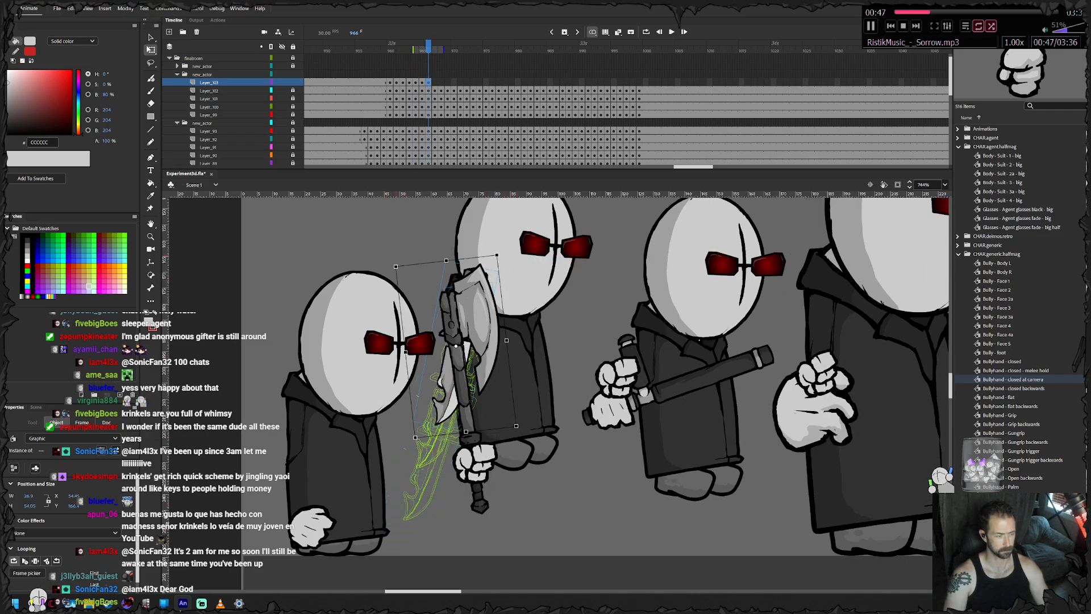
- Keyframe the machete hand from frame 967 to 972, lifting it to head height beside the agent with the blade pointing down
key(period)
key(period)
key(period)
key(period)
key(period)
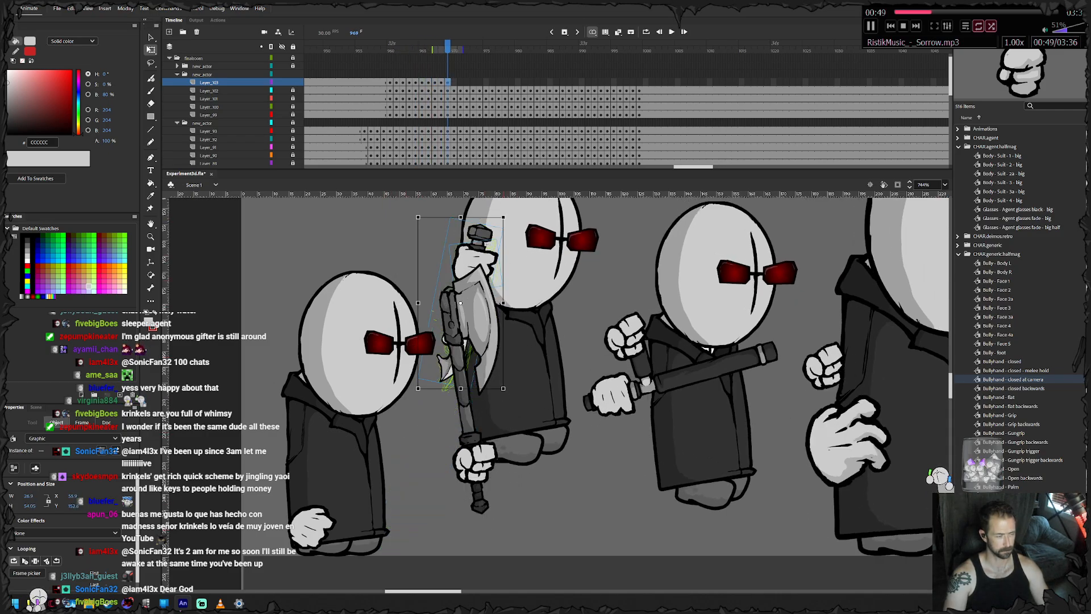
- Keyframe the machete hand from frame 973 to 980, swinging it down to the coat as the agent lands
key(period)
key(period)
key(period)
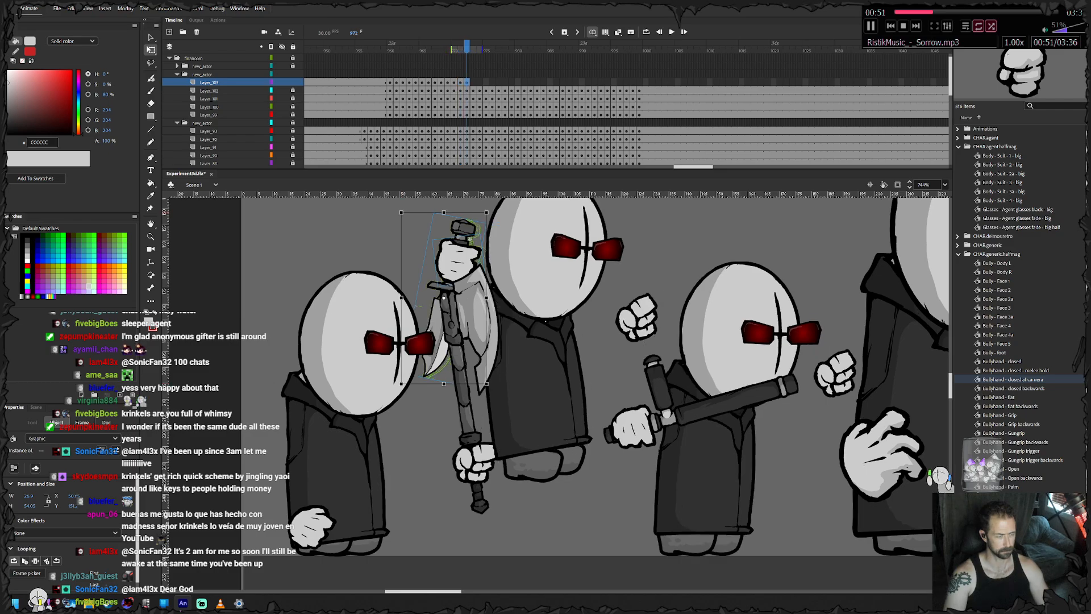
key(period)
key(period)
key(period)
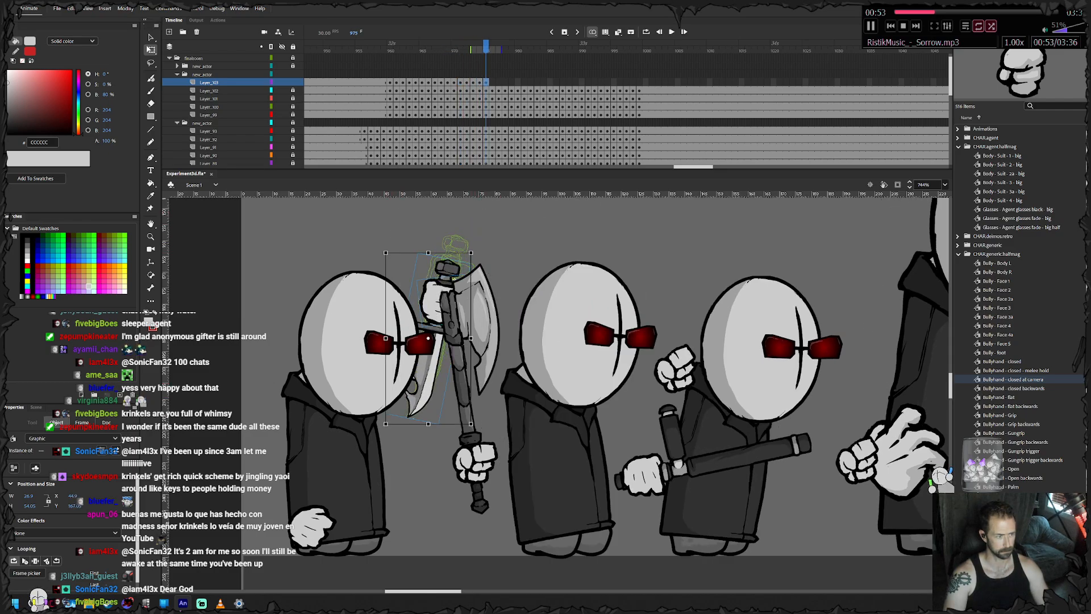
key(period)
key(period)
key(period)
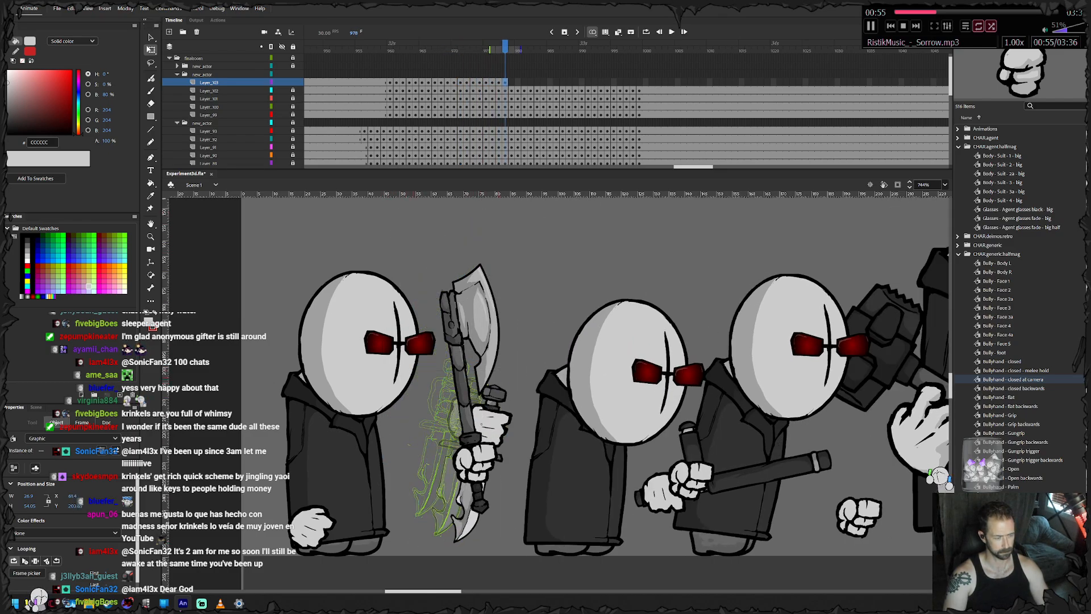
drag(553, 379, 562, 385)
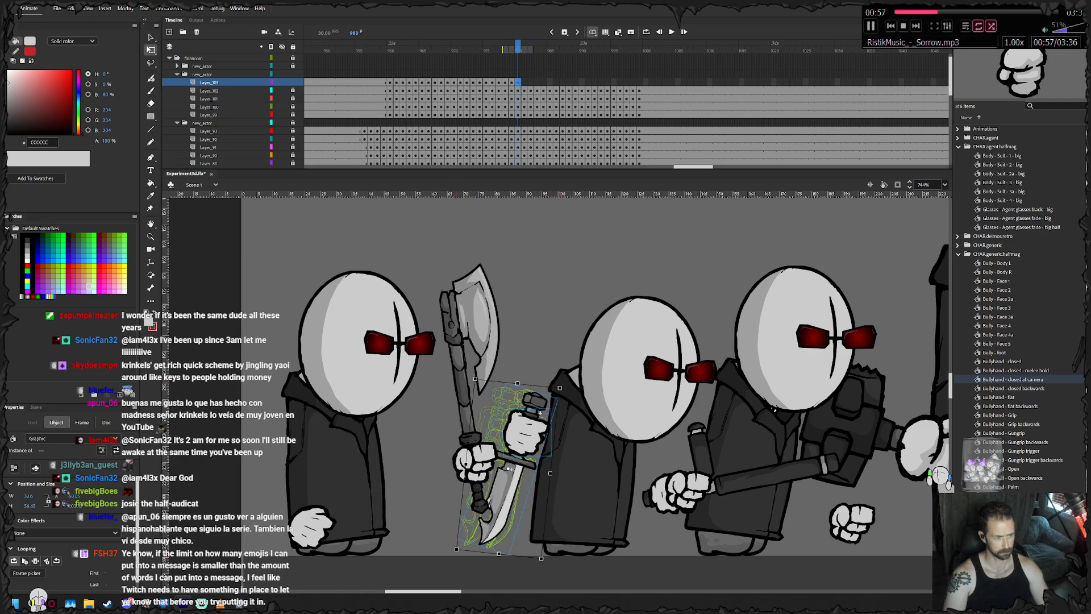
- Keyframe the machete hand from frame 981 to 987, carrying it right and up with the body and undoing the last adjustment
drag(522, 430, 618, 361)
key(F6)
key(F6)
key(F6)
key(F6)
key(F6)
key(F6)
key(F6)
key(ctrl+z)
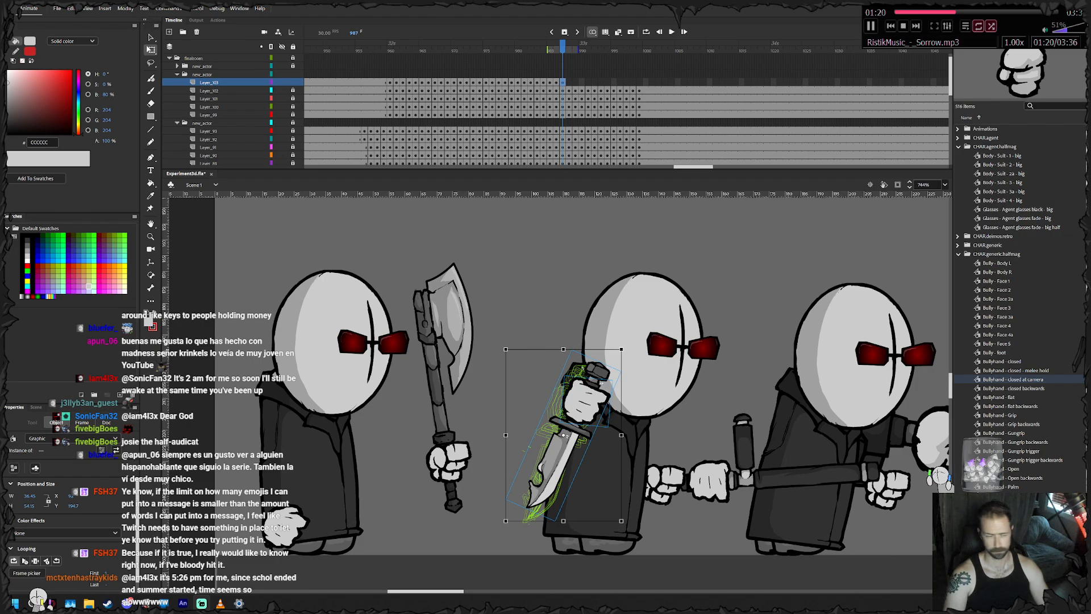
- Keyframe the machete hand frame by frame from 988 through 999, moving it right with the body and lowering it slightly
key(F6)
drag(586, 401, 761, 422)
key(F6)
key(F6)
key(F6)
key(F6)
key(F6)
key(F6)
key(F6)
key(F6)
key(F6)
key(F6)
key(F6)
key(F6)
- Remove the surplus frame 1000 from the machete layer, extend the layer to match the others, and lock it
right_click(644, 81)
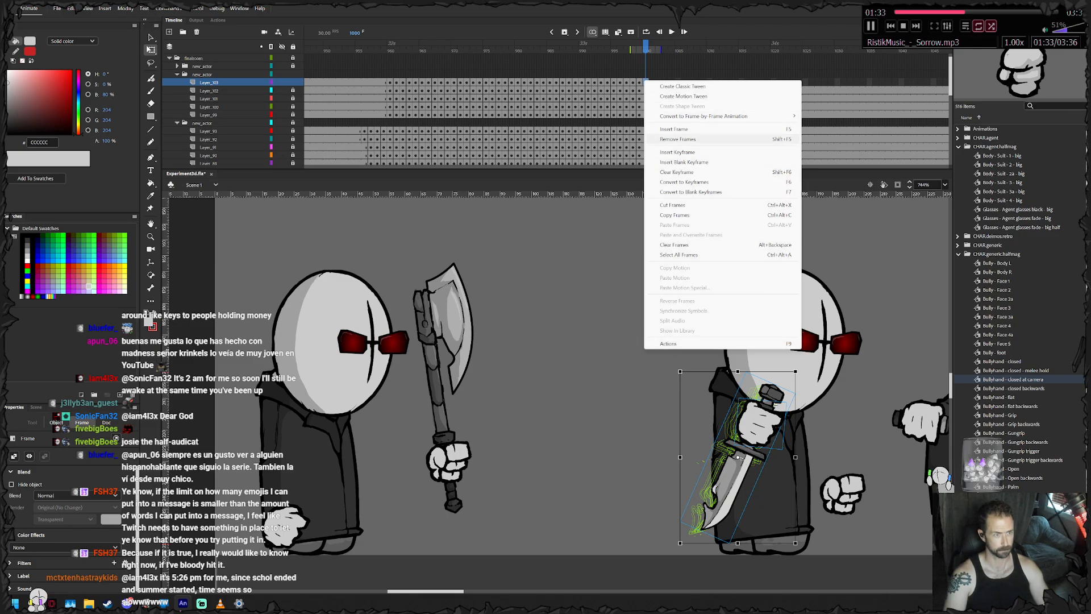
click(681, 139)
drag(671, 82, 447, 47)
right_click(773, 81)
click(802, 128)
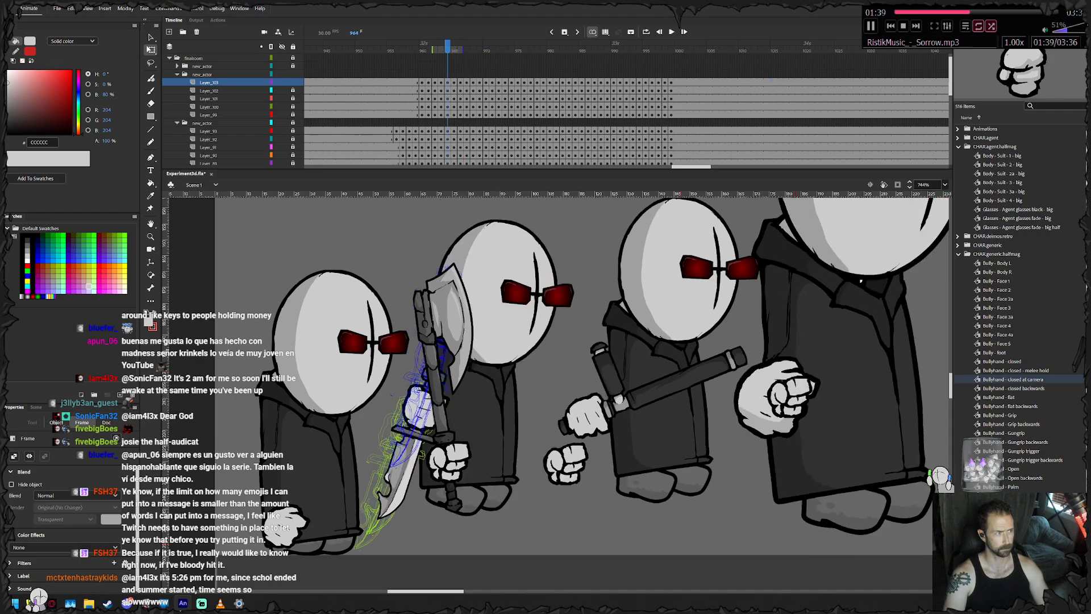
click(292, 83)
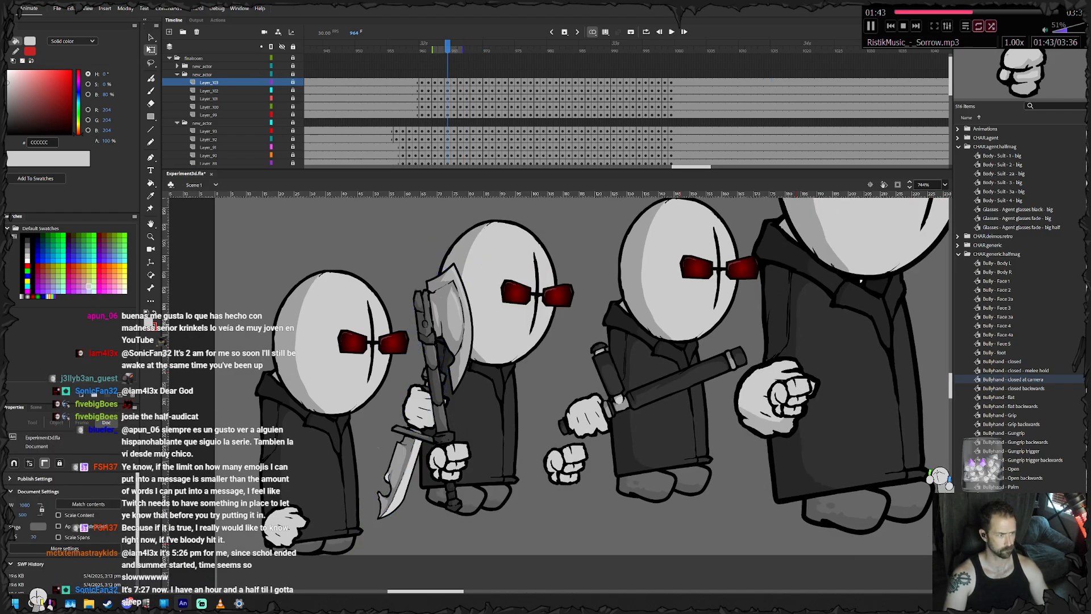
- Play back the whole group's jump around frames 960 to 1000 and review the motion at full-scene view
drag(447, 48, 550, 48)
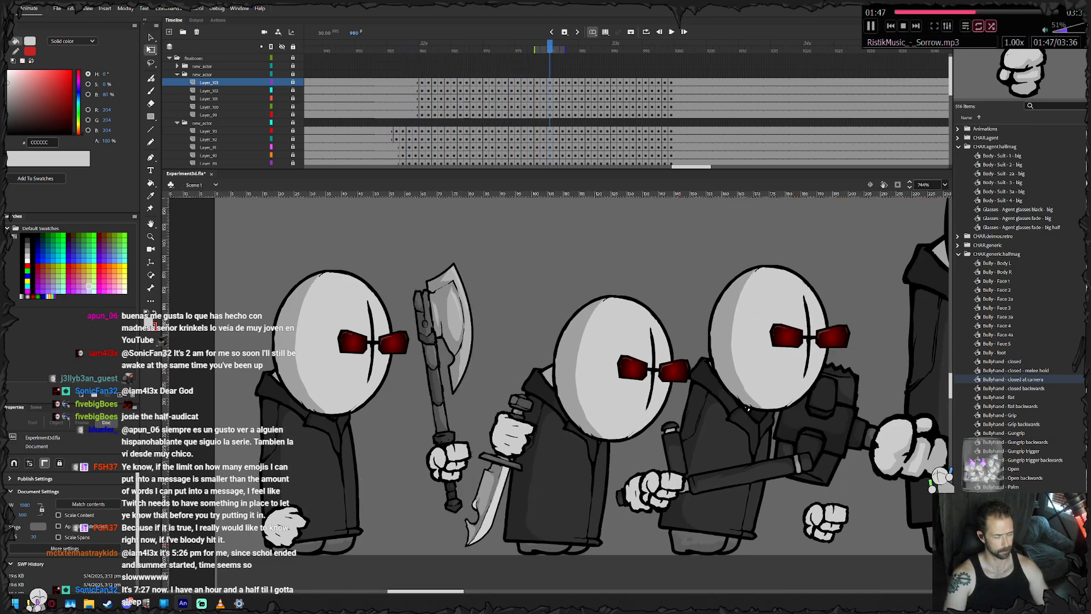
scroll(784, 404, down, 3)
drag(796, 403, 497, 405)
scroll(763, 407, down, 3)
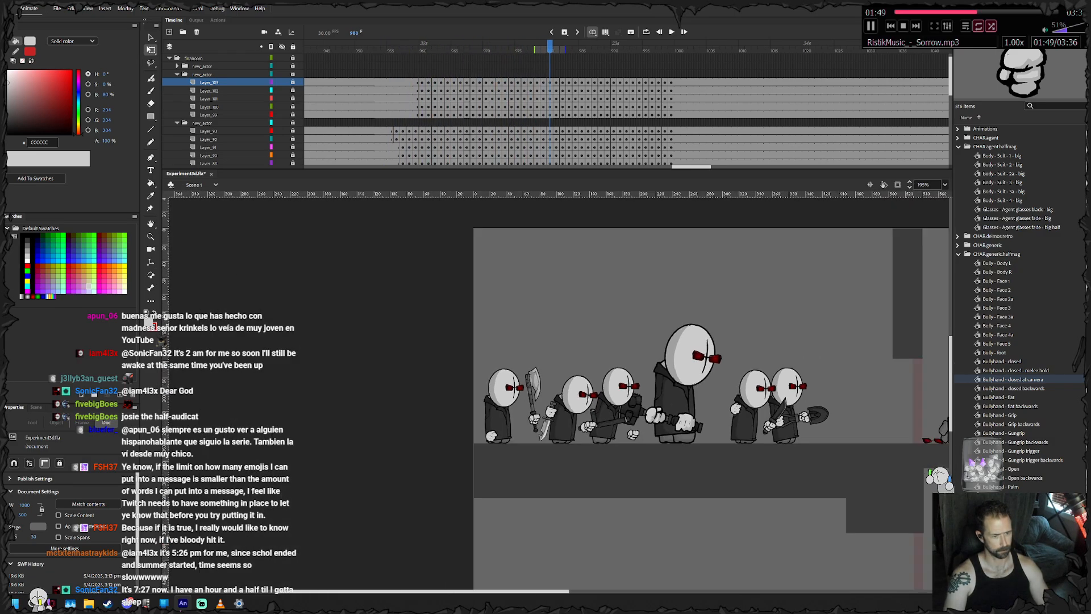
drag(764, 408, 557, 416)
key(Return)
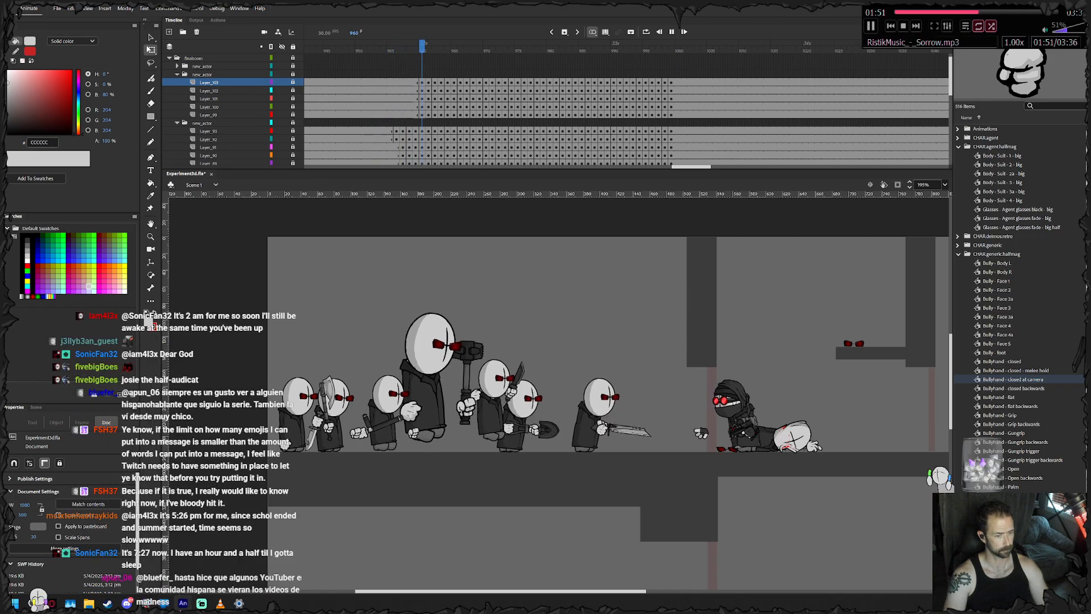
key(Return)
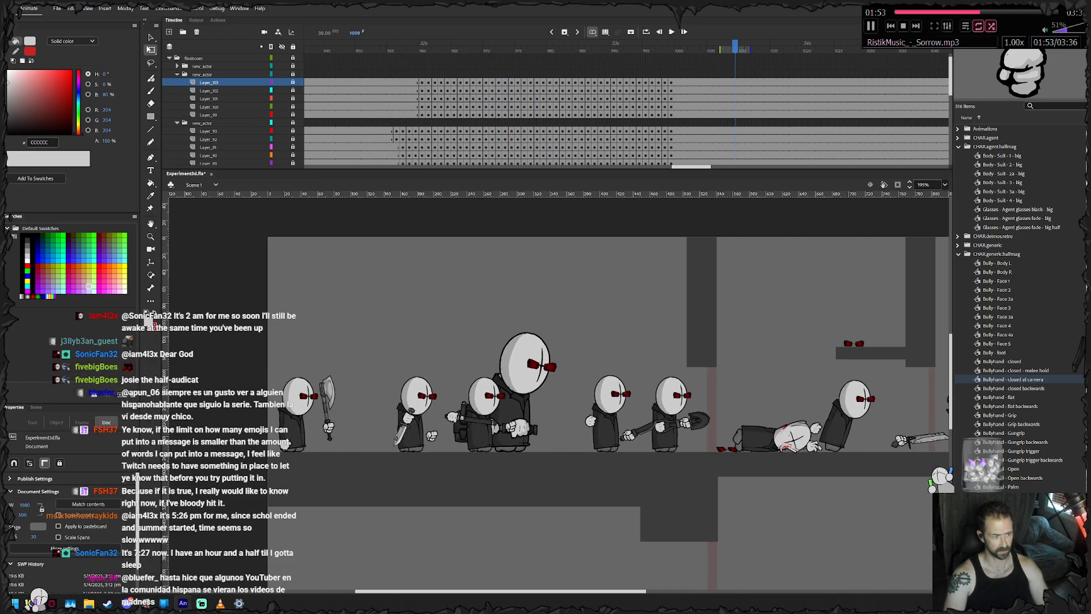
key(Return)
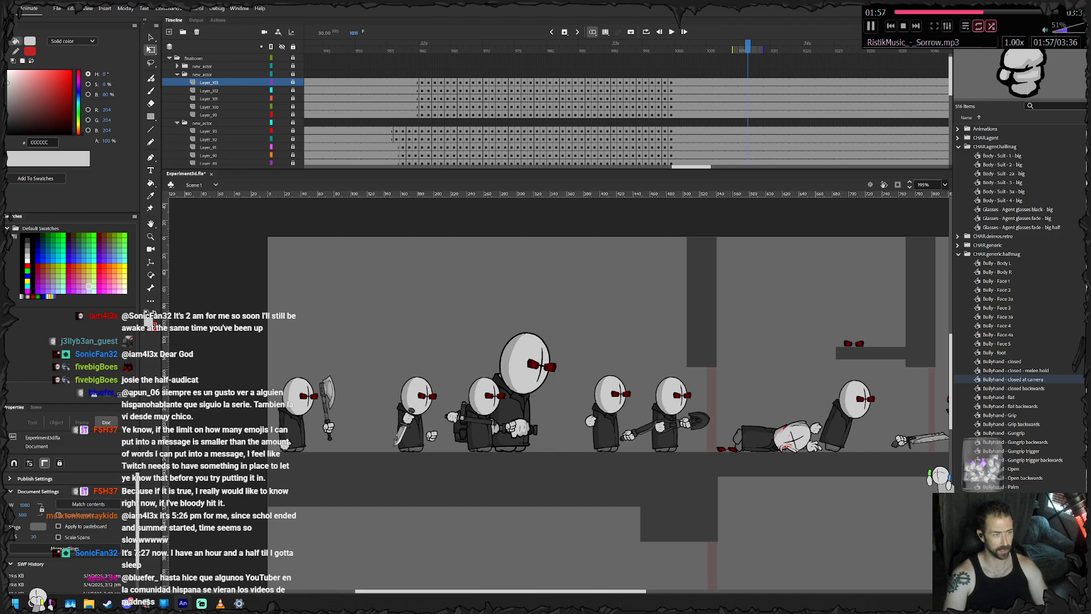
drag(748, 46, 479, 46)
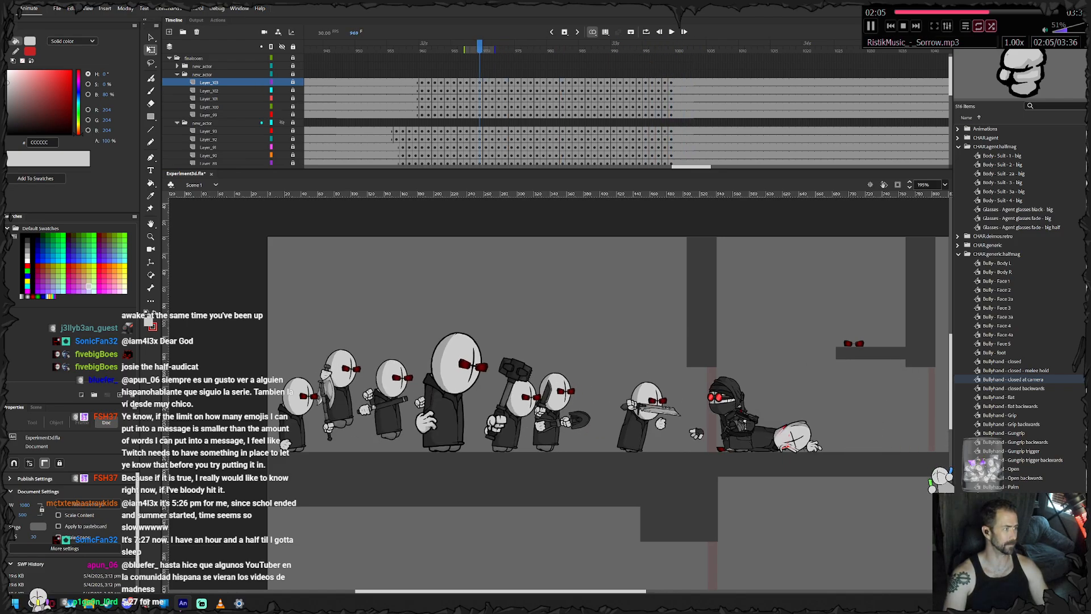
- Expand the axe agent's layer folder, remove its frames from 962 onward, and insert keyframes at frame 962 on all its layers
click(177, 123)
click(178, 66)
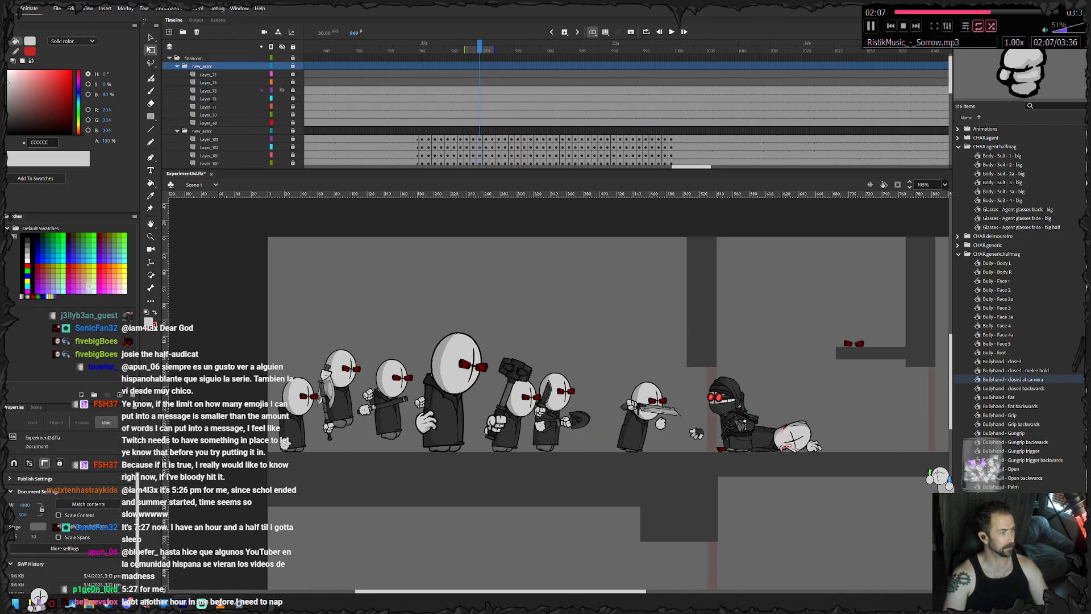
drag(435, 74, 786, 122)
key(shift+F5)
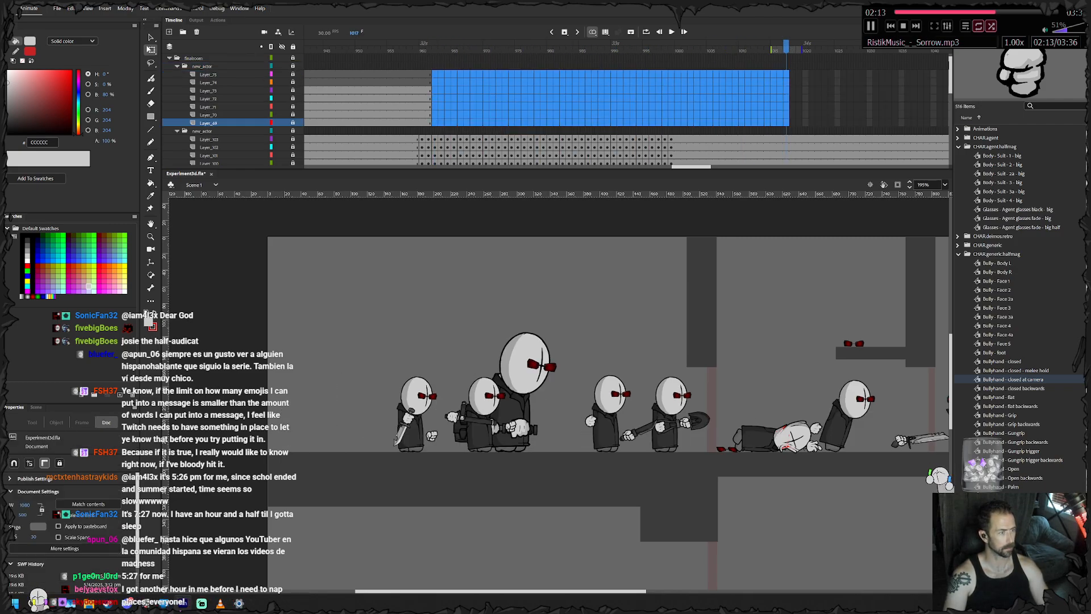
click(460, 114)
drag(435, 74, 435, 123)
key(F6)
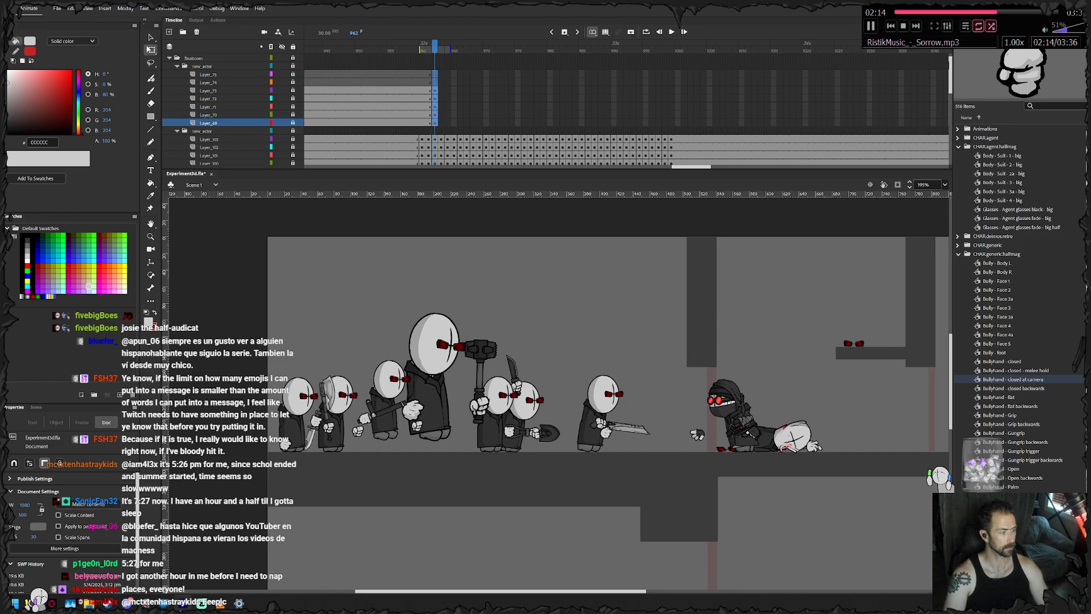
- Unlock the axe agent's layers and keyframe its body from frame 962 to 964, tilting it slightly and raising it off the ground
scroll(321, 397, up, 4)
drag(324, 397, 453, 324)
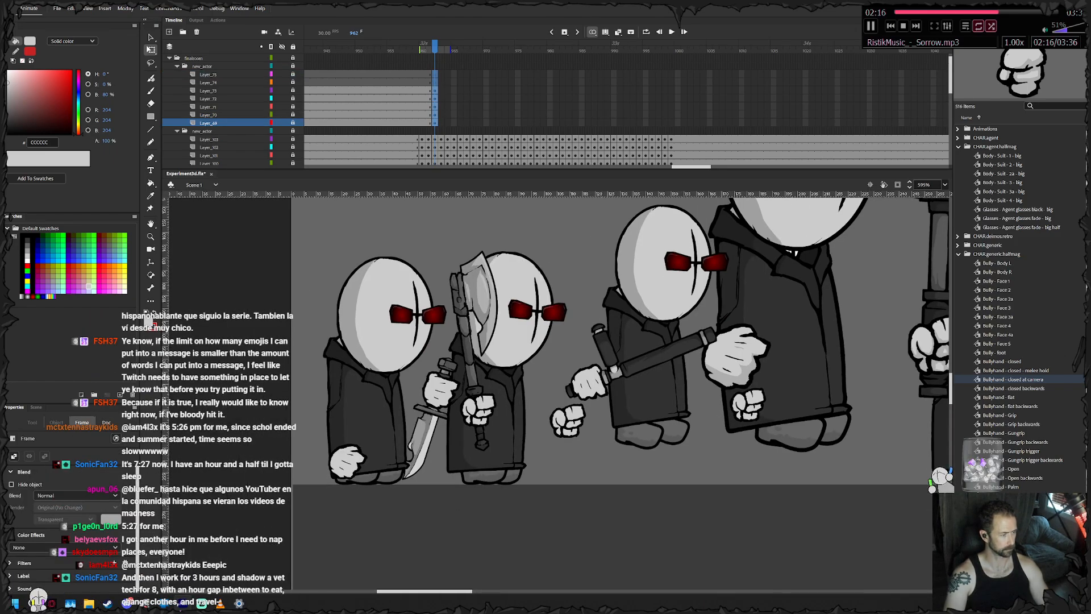
scroll(395, 401, up, 1)
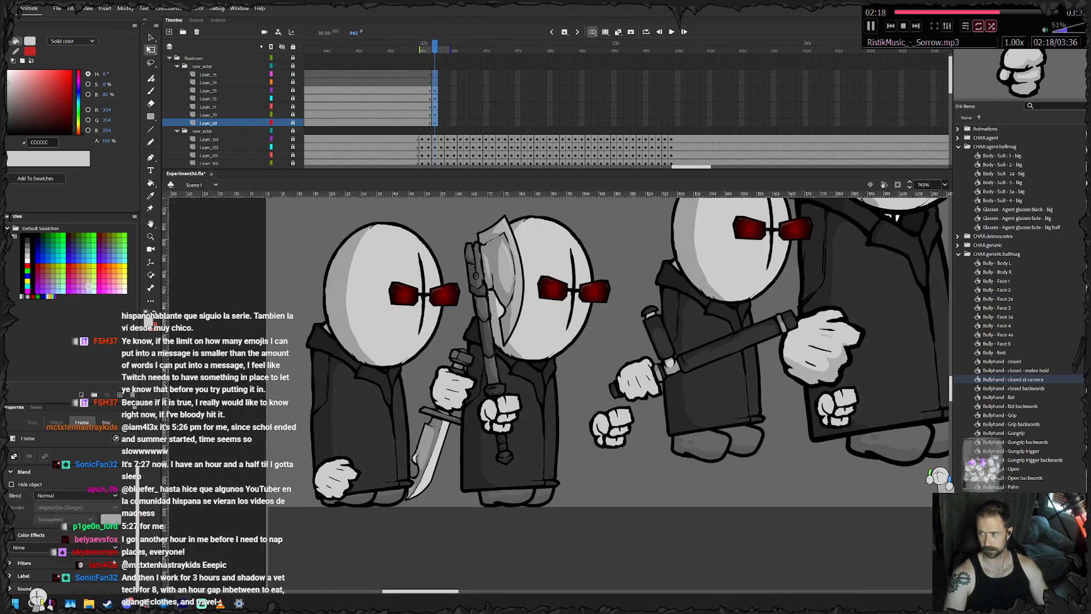
drag(421, 381, 395, 401)
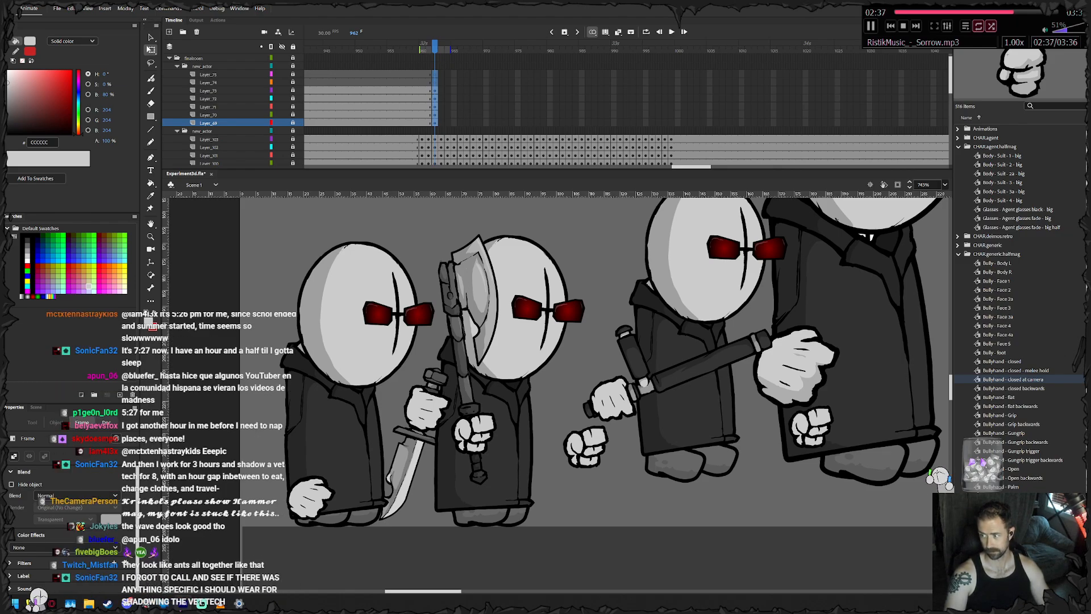
scroll(837, 220, left, 1)
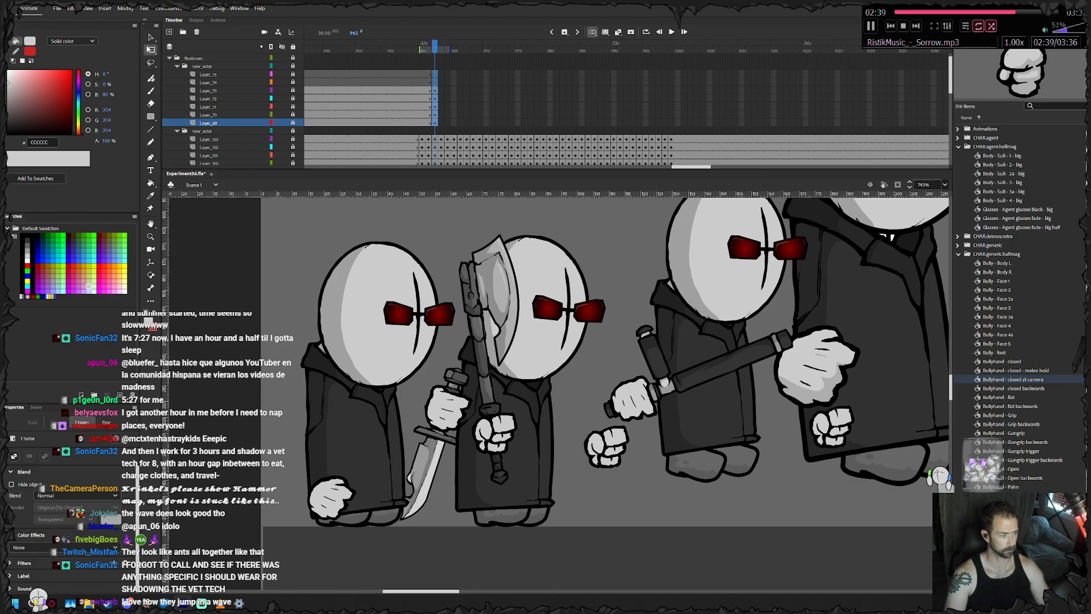
click(836, 220)
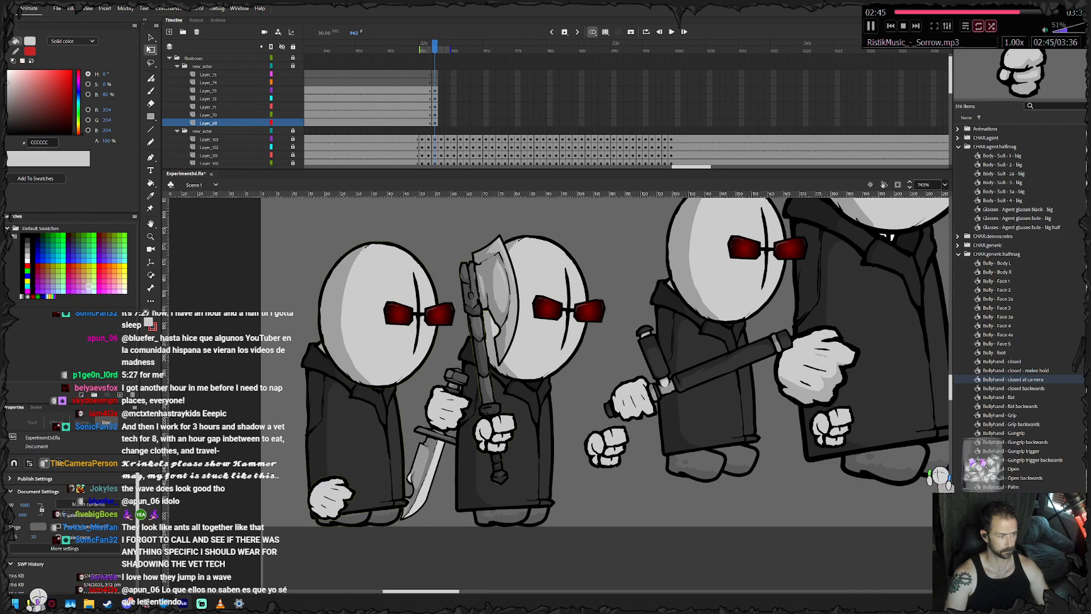
click(352, 421)
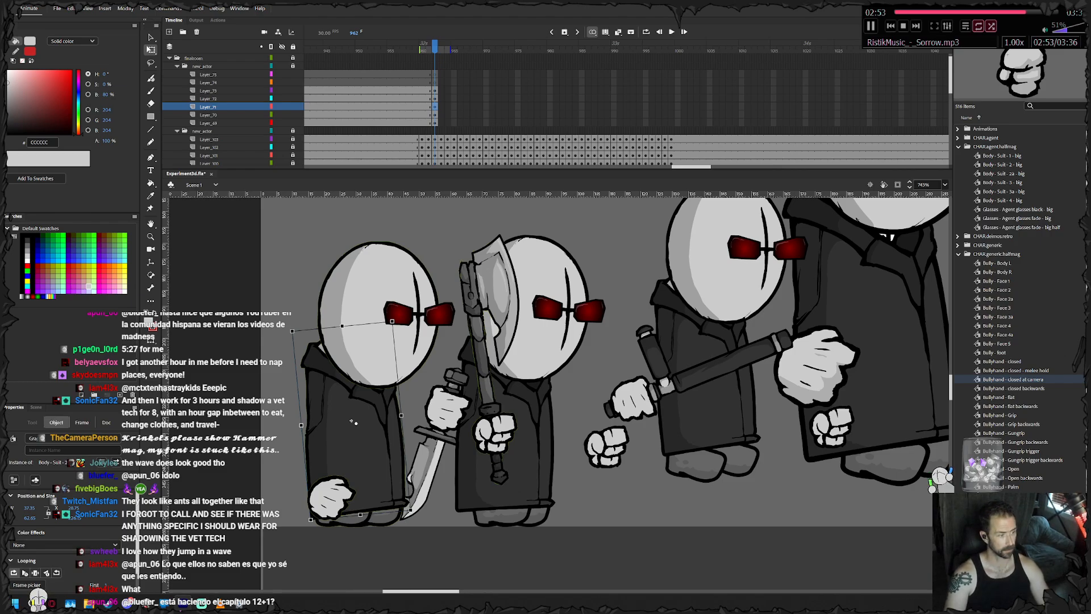
drag(393, 319, 389, 319)
drag(351, 421, 356, 394)
key(F6)
- Keyframe the axe agent's body from frame 965 to 968, raising it further into the jump and adjusting its tilt
key(F6)
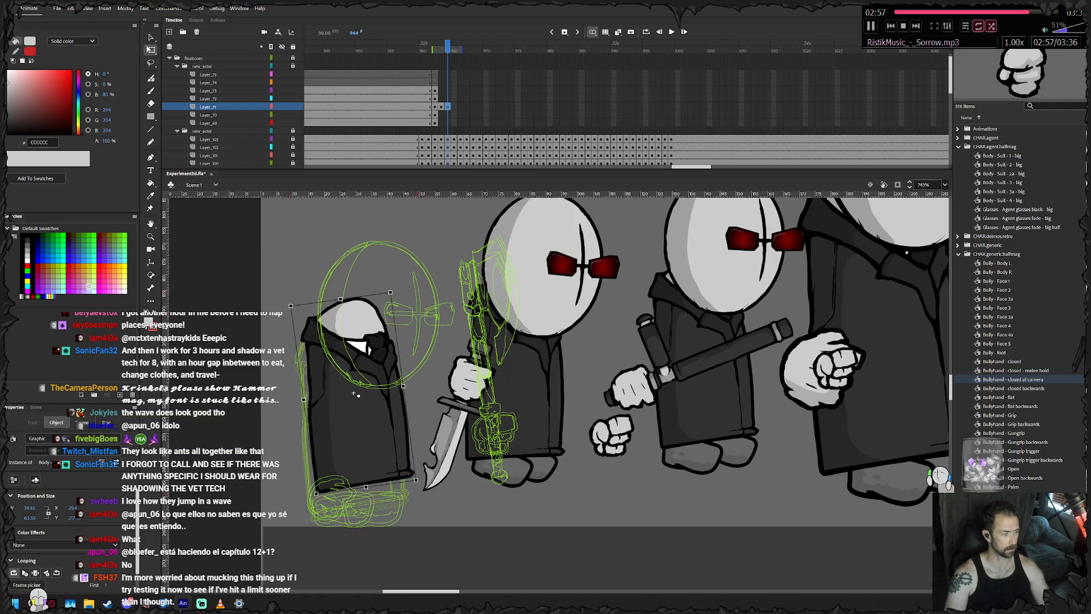
key(F6)
drag(393, 289, 404, 293)
drag(354, 398, 358, 336)
key(F6)
drag(406, 235, 409, 236)
key(F6)
drag(367, 277, 371, 259)
key(F6)
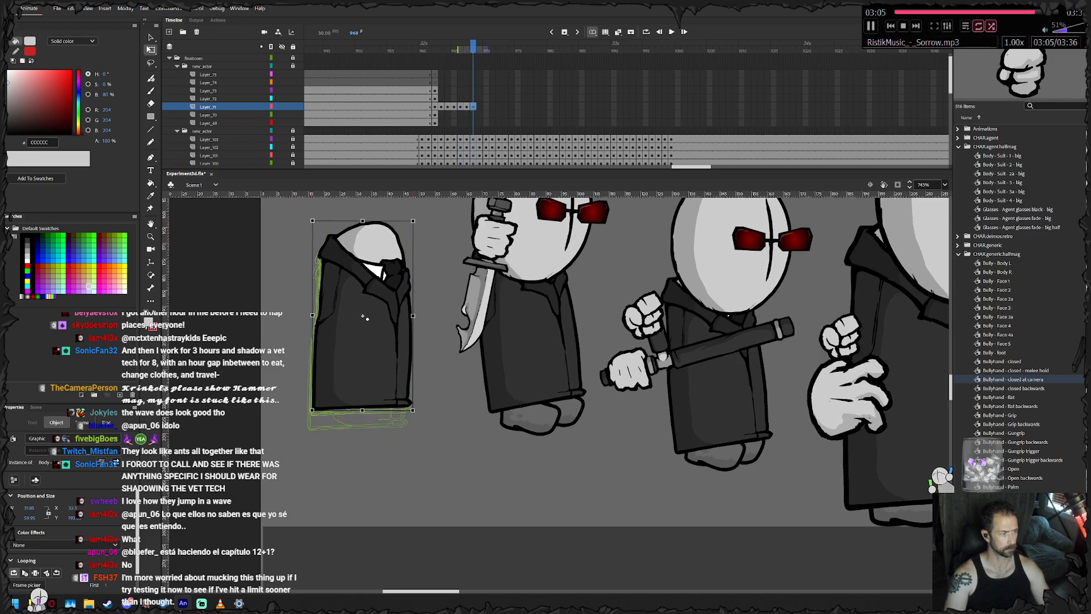
- Keyframe the axe agent's body from frame 969 to 990, carrying it through the jump's arc, down to the ground and forward
drag(417, 216, 482, 342)
key(F6)
key(F6)
key(F6)
key(F6)
key(F6)
key(F6)
key(F6)
key(F6)
key(F6)
key(F6)
key(F6)
key(F6)
key(F6)
key(F6)
key(F6)
key(F6)
key(F6)
key(F6)
key(F6)
drag(458, 411, 418, 402)
key(F6)
key(F6)
key(F6)
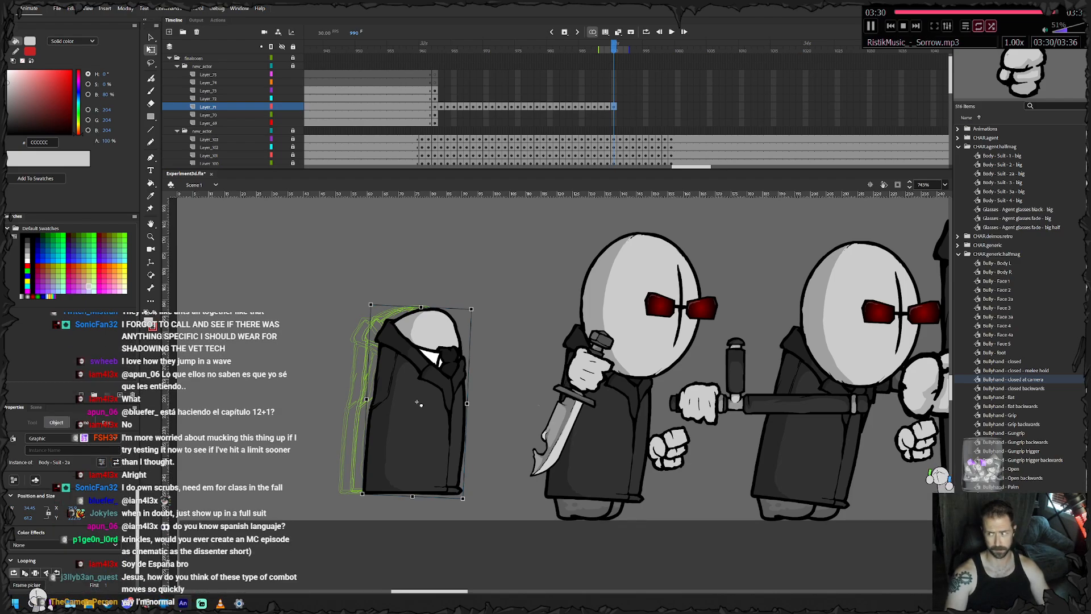
- Keyframe the axe agent's body from frame 991 to 996, moving it forward and leaning it further ahead after the landing
key(.)
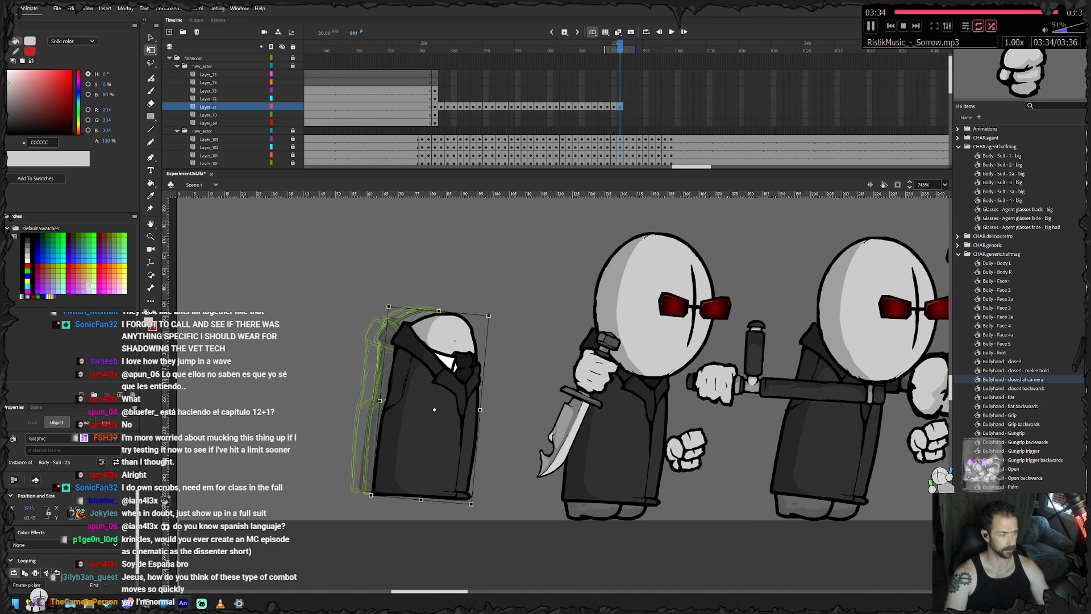
key(.)
key(.)
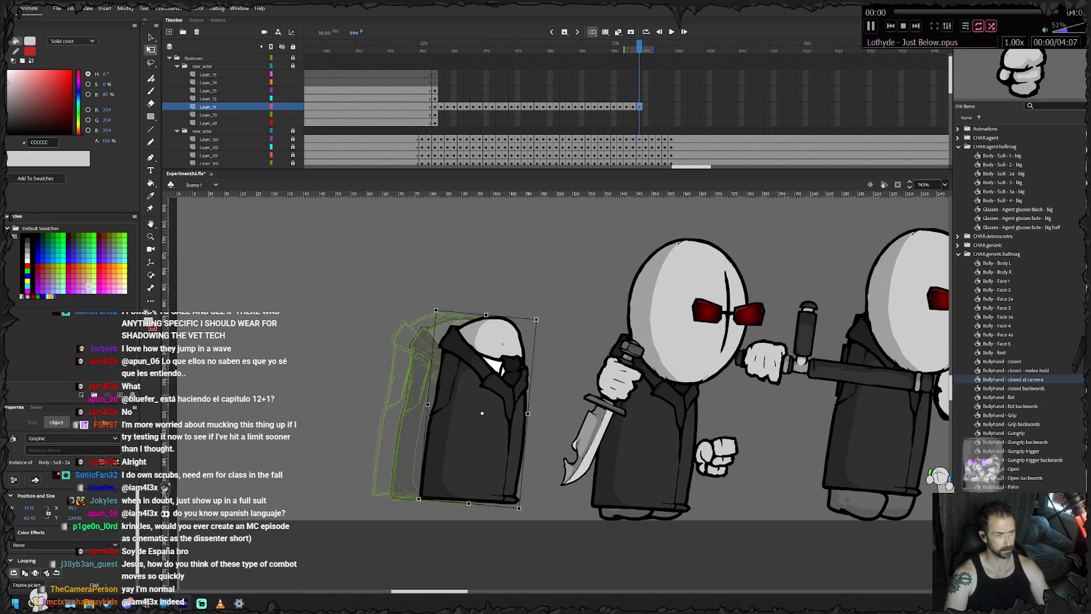
key(.)
- Keyframe the axe agent's body from frame 997 to 999, easing it forward in progressively smaller moves until it settles
key(.)
key(.)
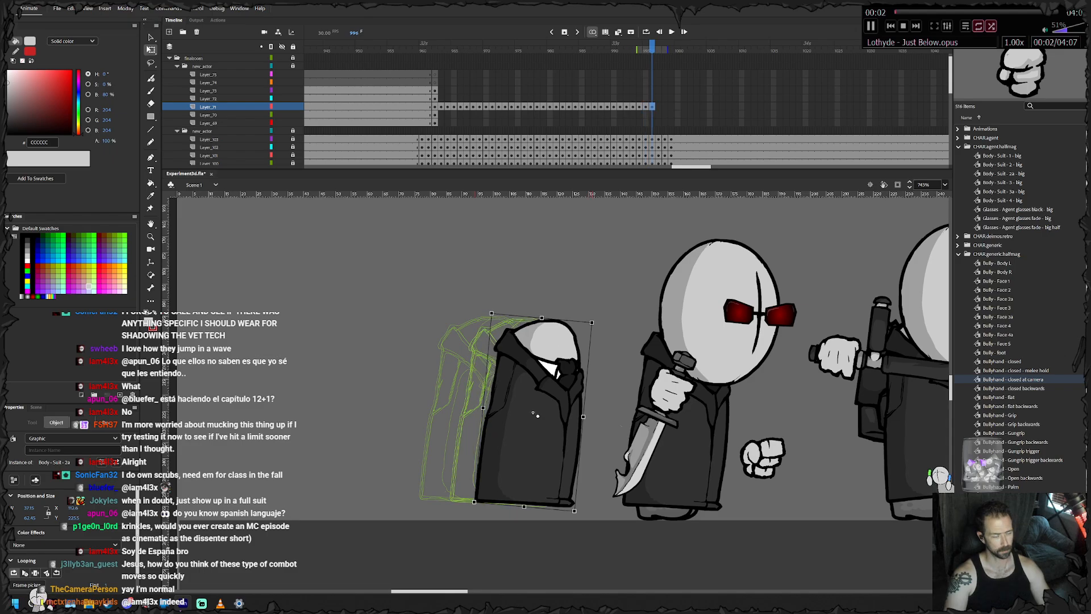
key(.)
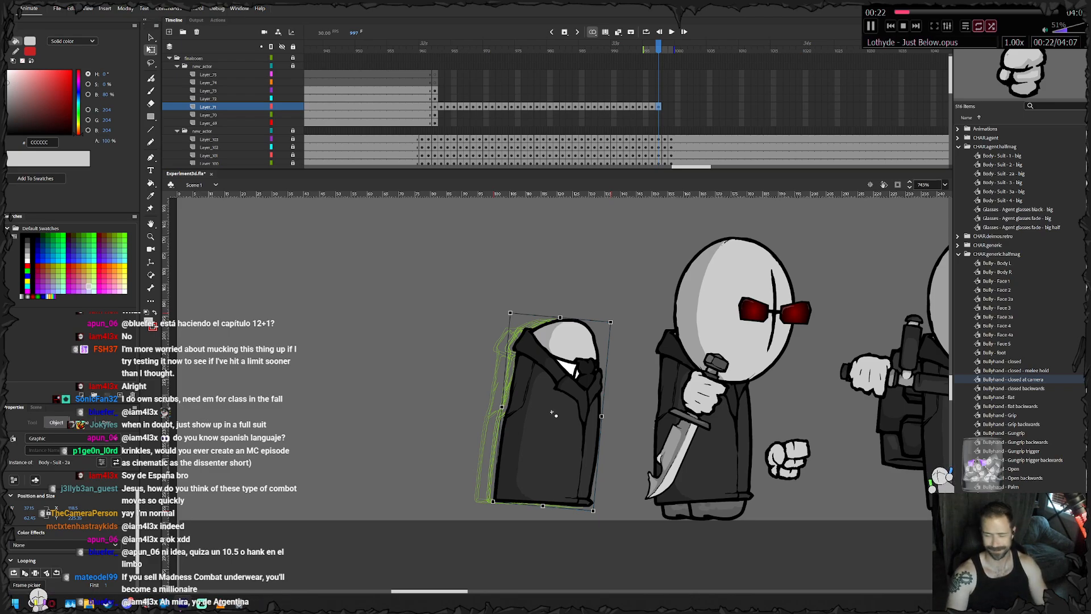
key(.)
drag(556, 413, 556, 414)
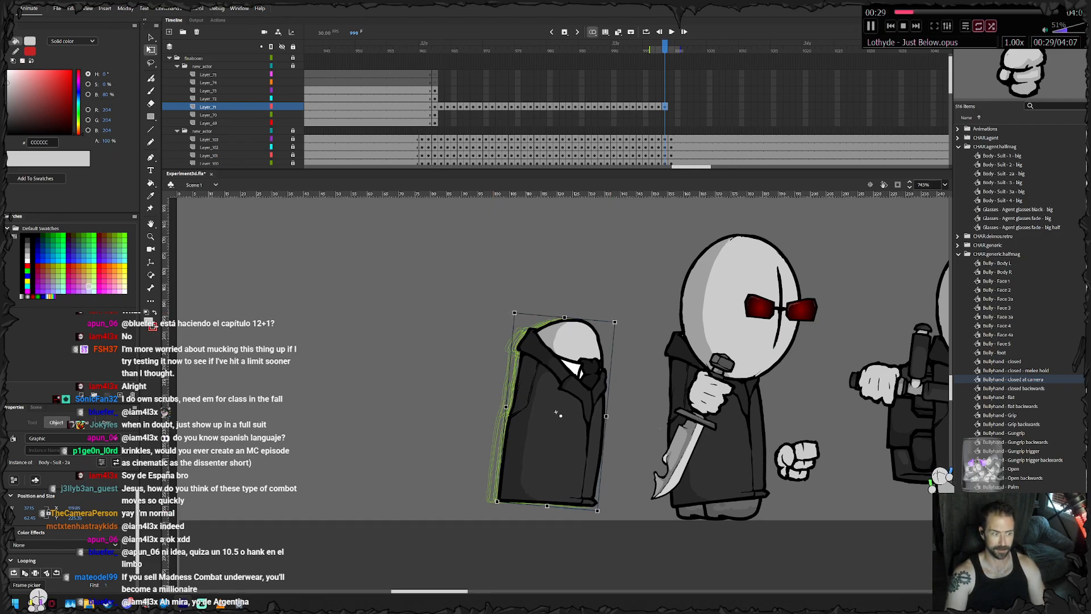
key(.)
drag(556, 413, 558, 414)
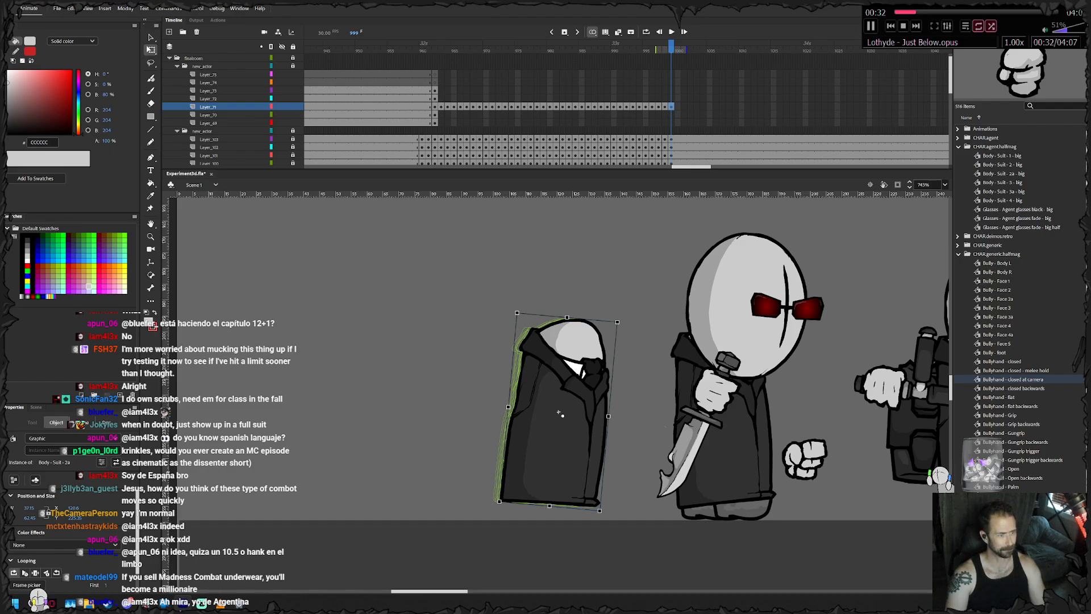
drag(618, 317, 620, 319)
- Extend the axe agent's body layer past frame 999 with inserted frames so it runs as long as the neighbouring layers
drag(780, 107, 870, 107)
right_click(870, 108)
click(906, 155)
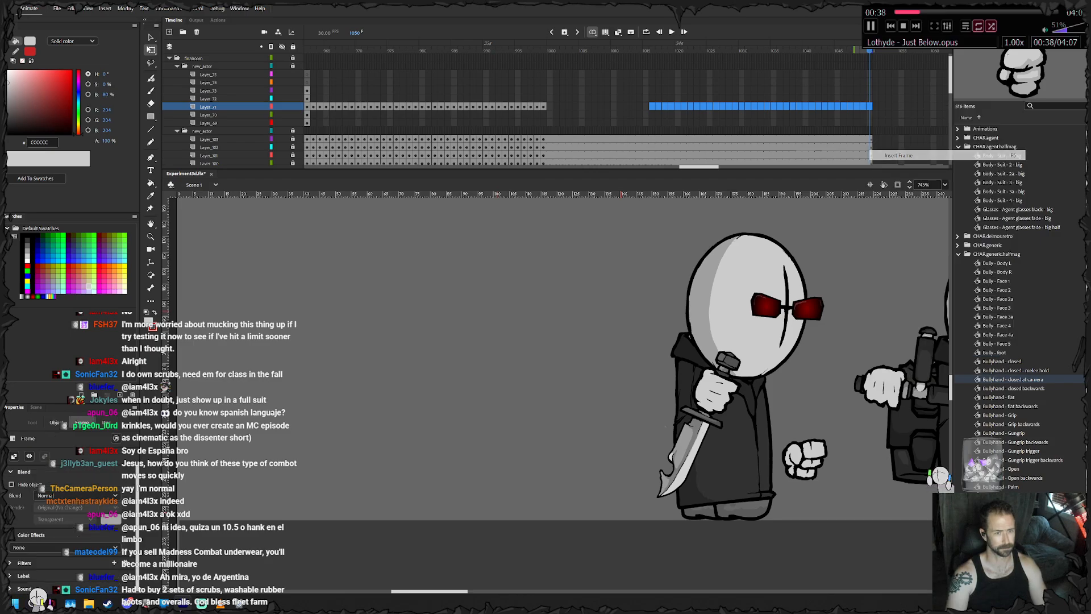
- Lock the body layer and keyframe the axe agent's head from frame 962 to 966, raising it with the jumping body
drag(679, 91, 447, 90)
click(365, 99)
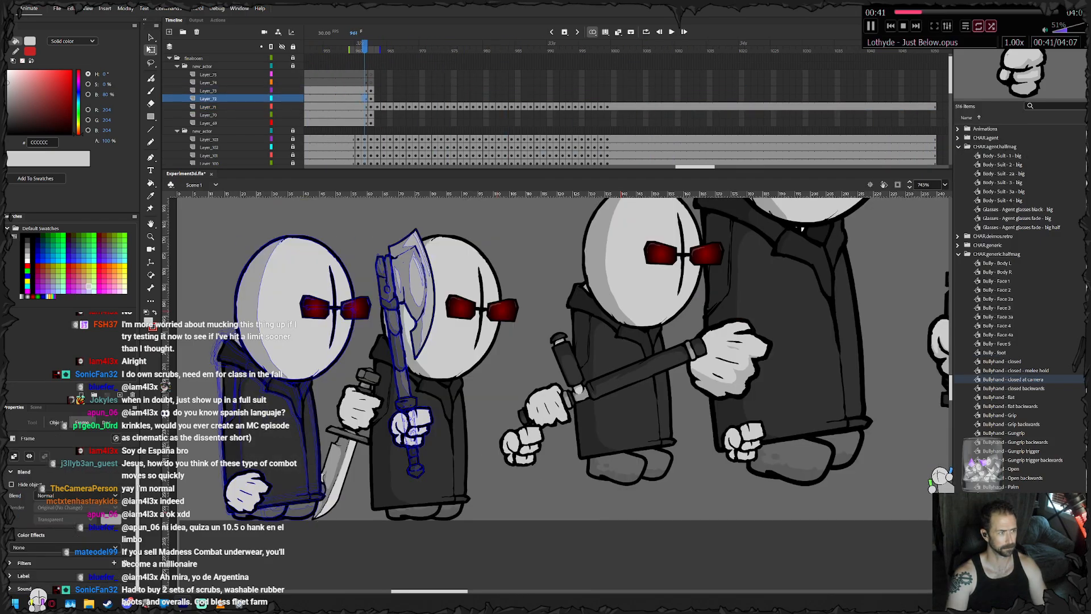
key(period)
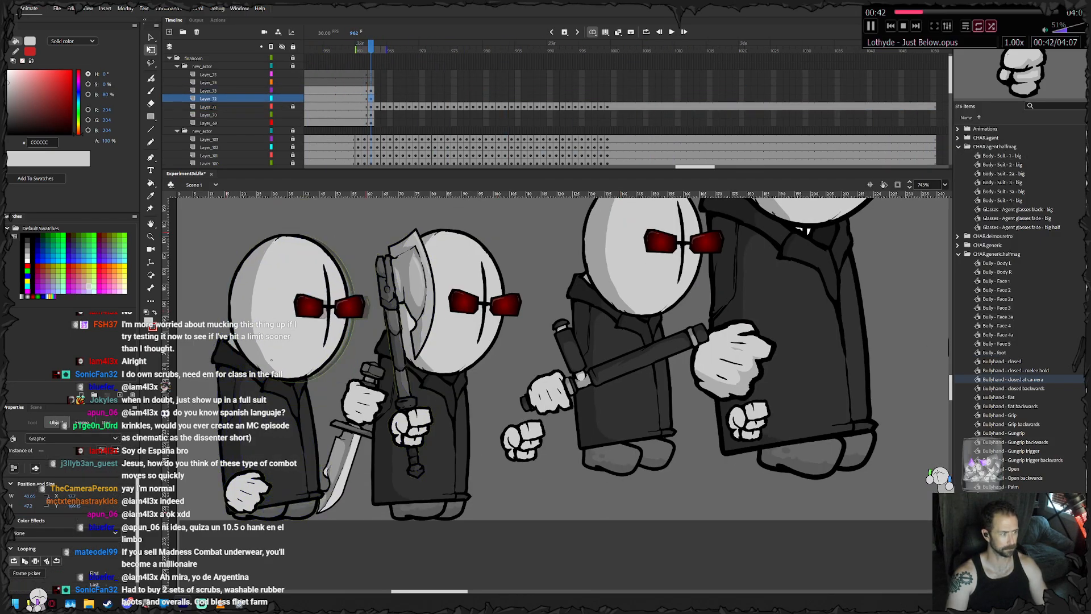
key(period)
key(period)
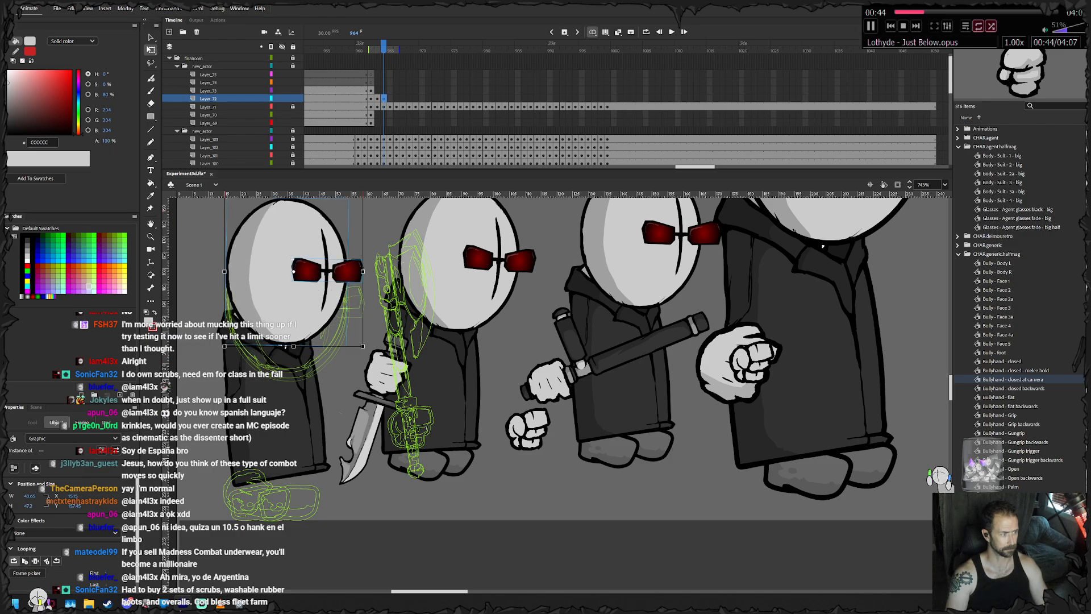
key(period)
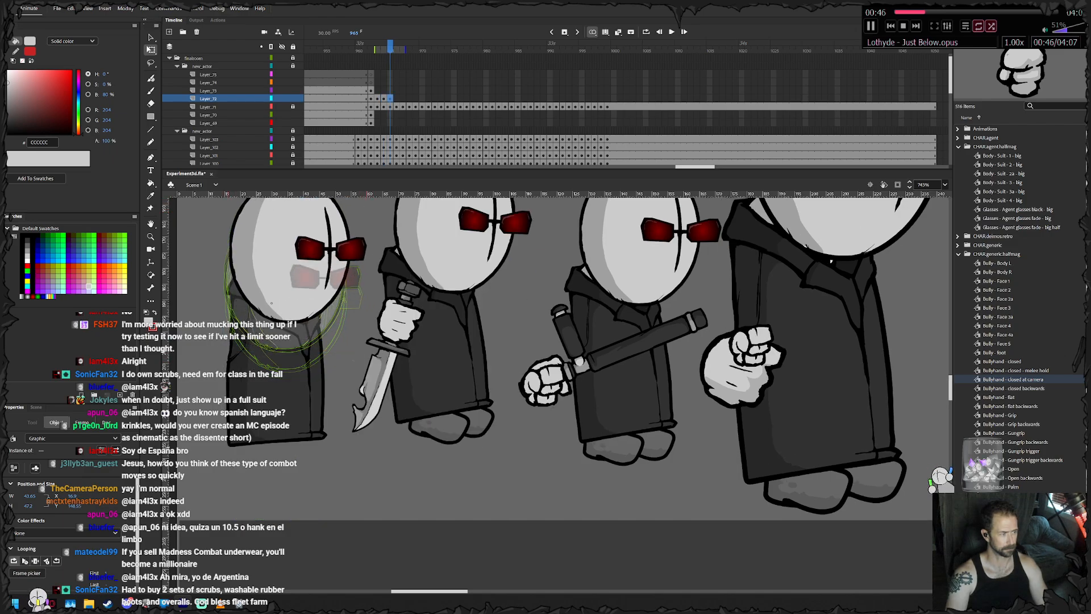
key(period)
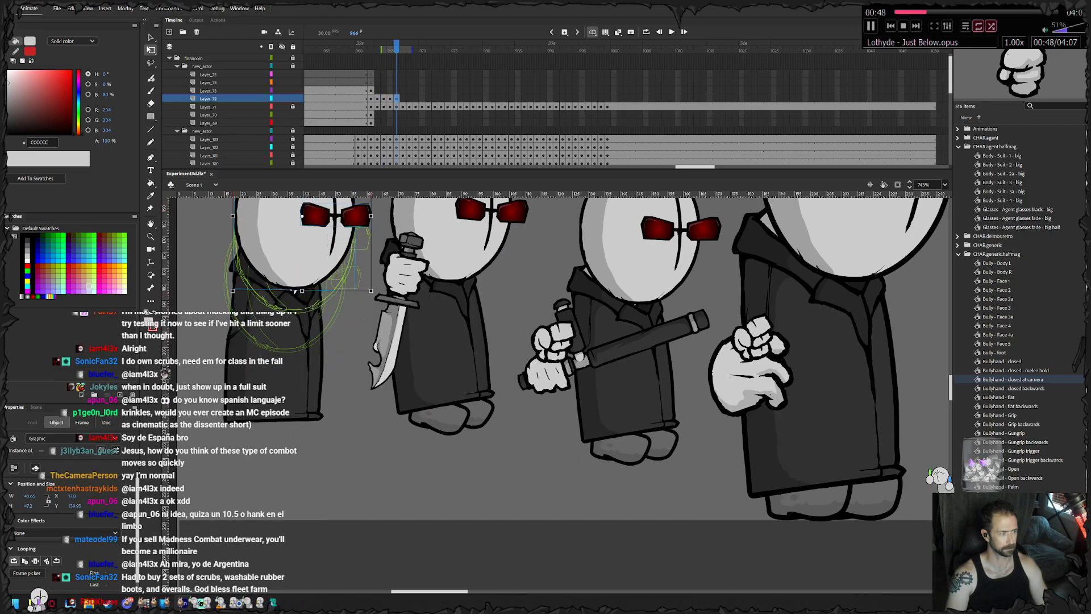
- Keyframe the axe agent's head from frame 967 to 969, nudging it up and forward to stay on the neck
key(period)
key(period)
key(Right)
key(Right)
key(Right)
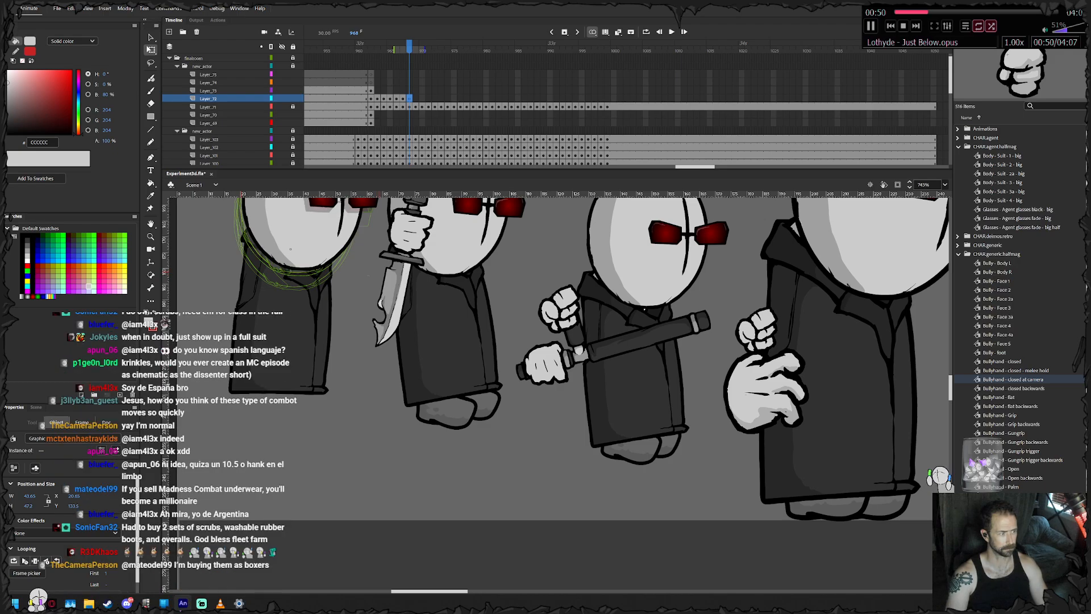
key(Up)
key(Up)
drag(511, 284, 479, 383)
- Keyframe the axe agent's head from frame 970 to 977, moving it forward over the jump's peak and starting its descent
key(period)
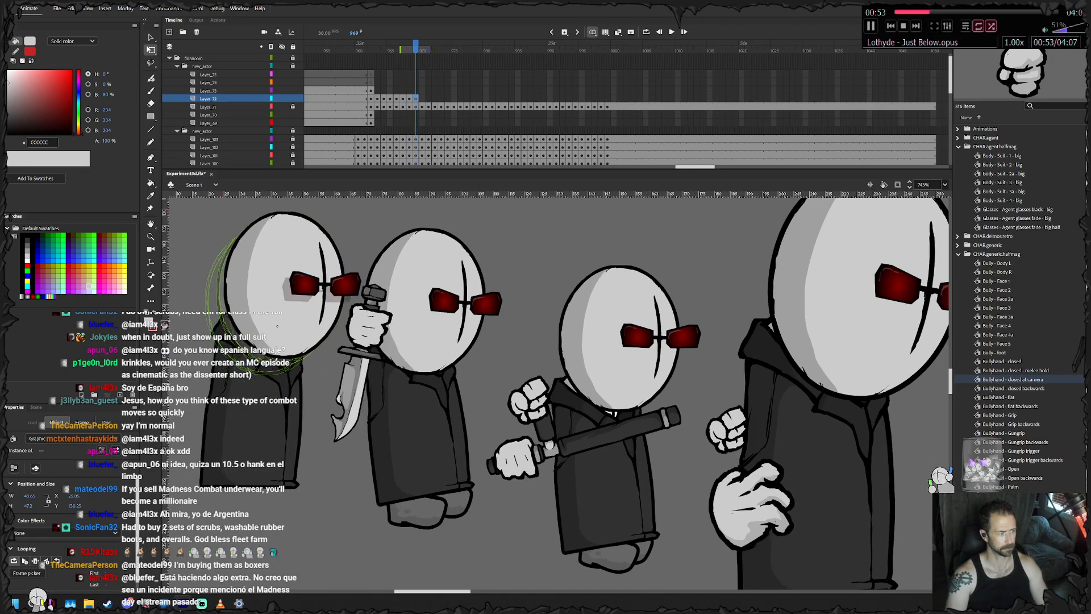
key(period)
key(period)
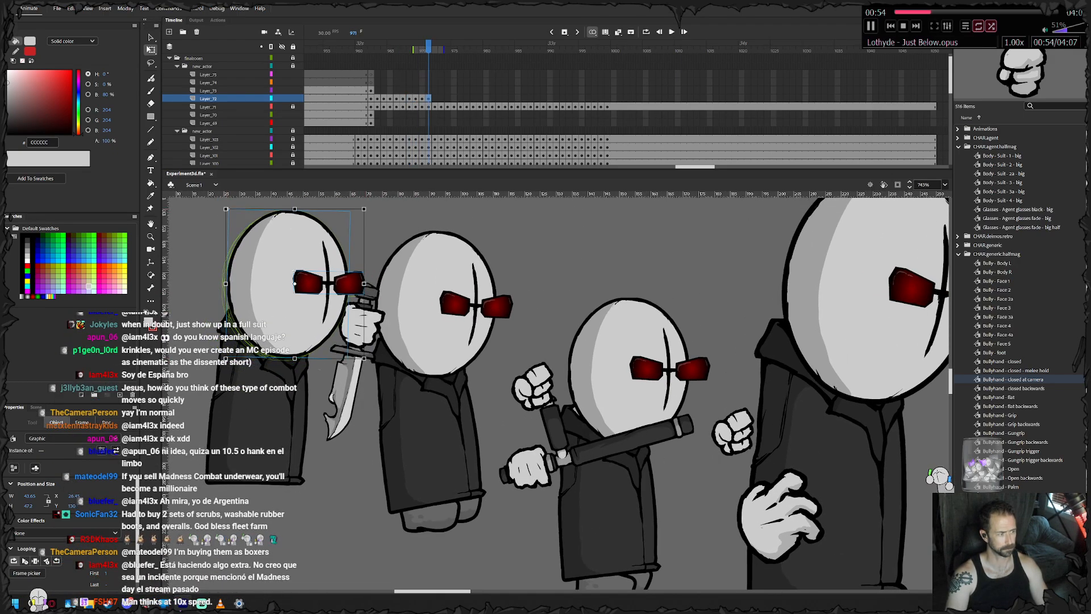
key(period)
key(period)
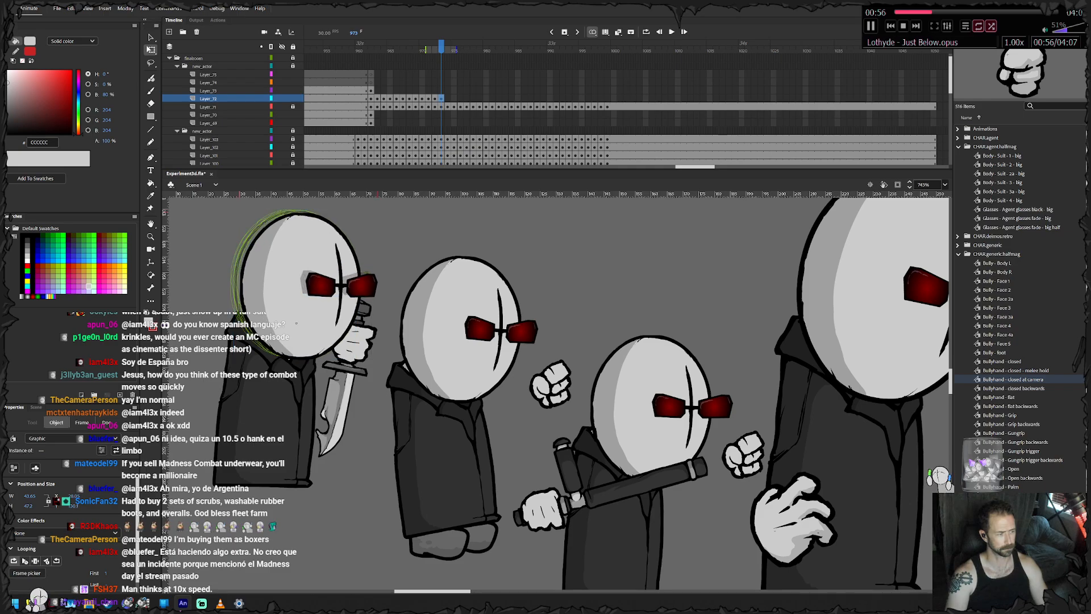
key(period)
key(period)
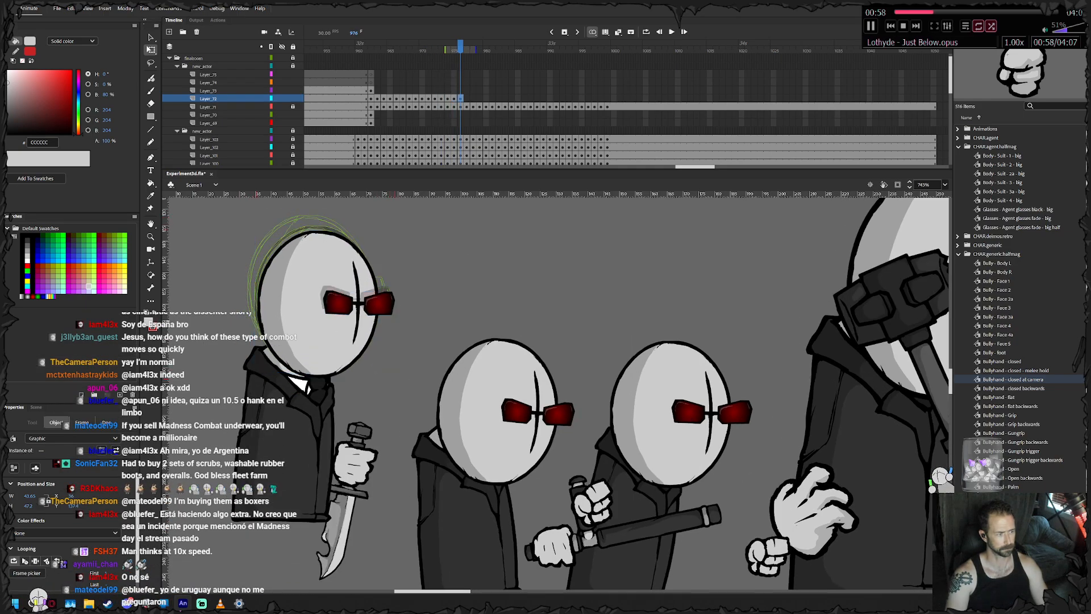
key(period)
key(period)
click(324, 394)
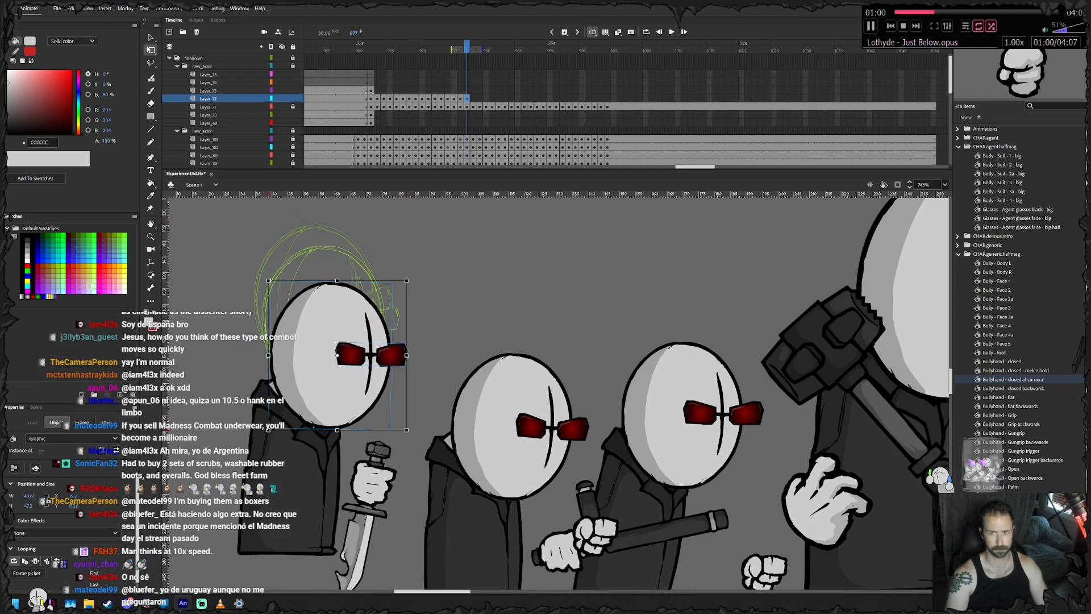
drag(325, 394, 327, 378)
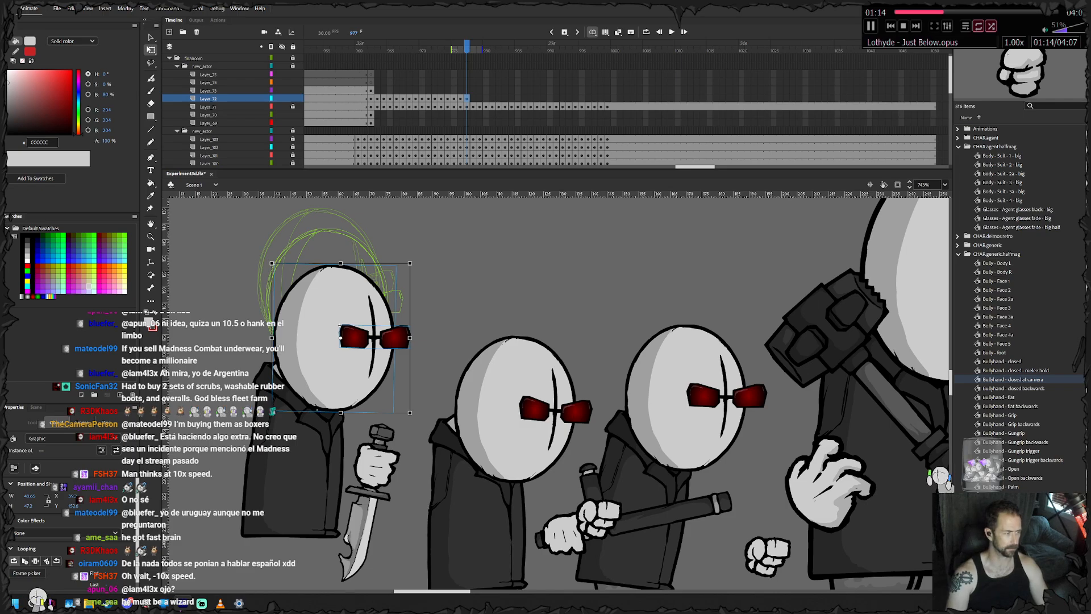
- Keyframe the axe agent's head from frame 978 to 983, lowering it with the body into the landing
key(period)
drag(354, 400, 360, 413)
key(F6)
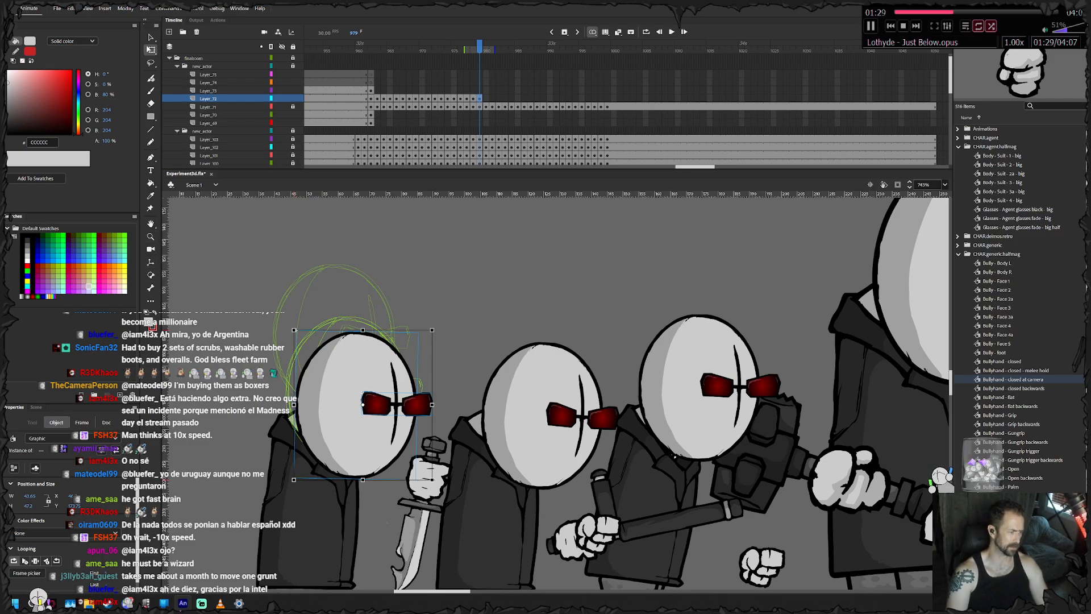
key(.)
key(.)
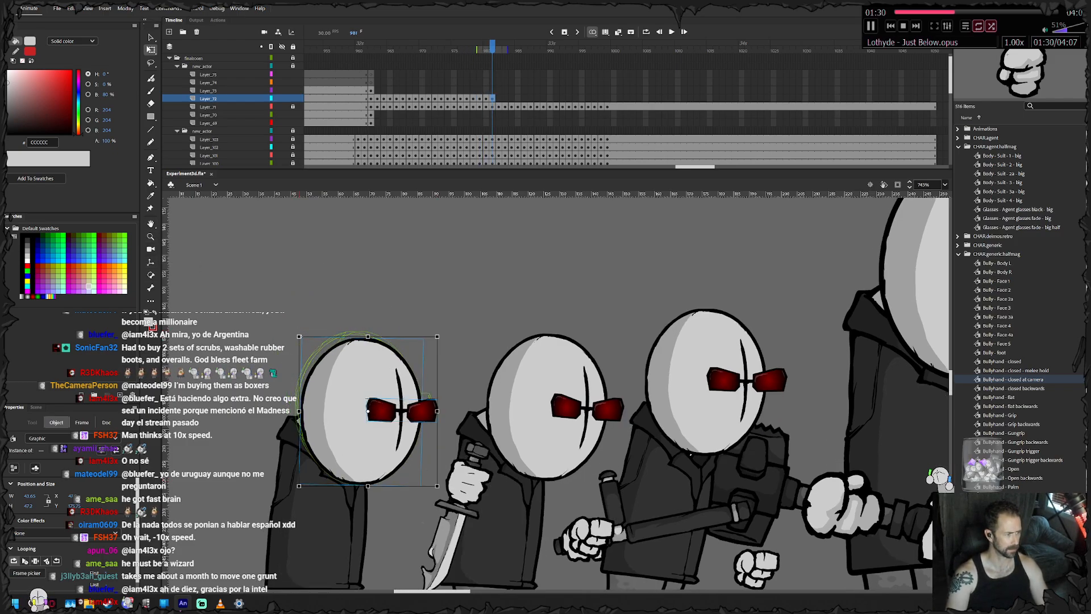
key(.)
- Keyframe the axe agent's head from frame 984 to 990, raising it back out of the landing and moving it forward
key(.)
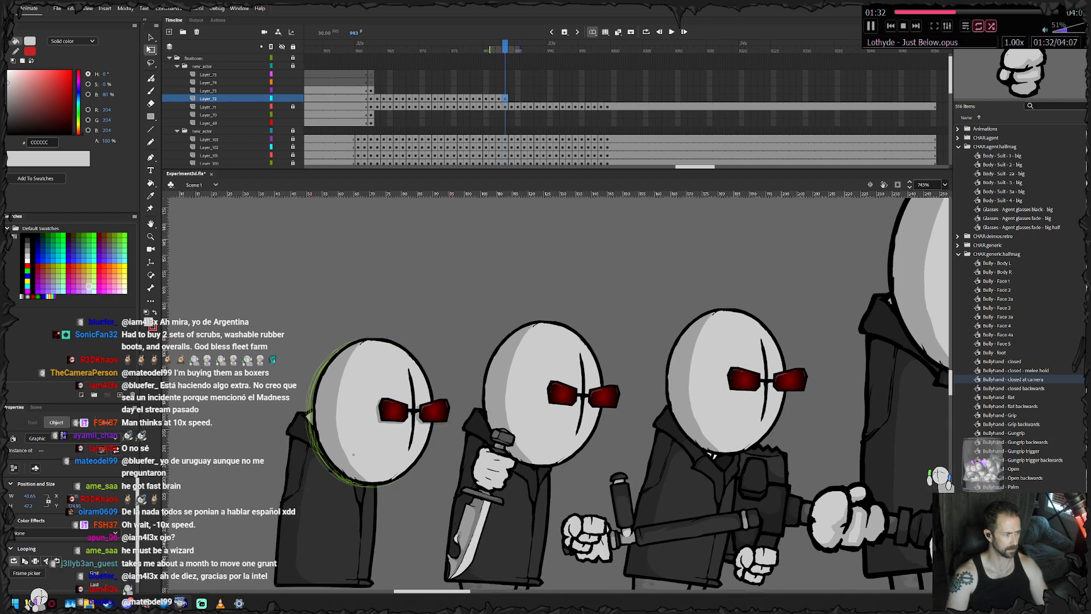
key(.)
key(.)
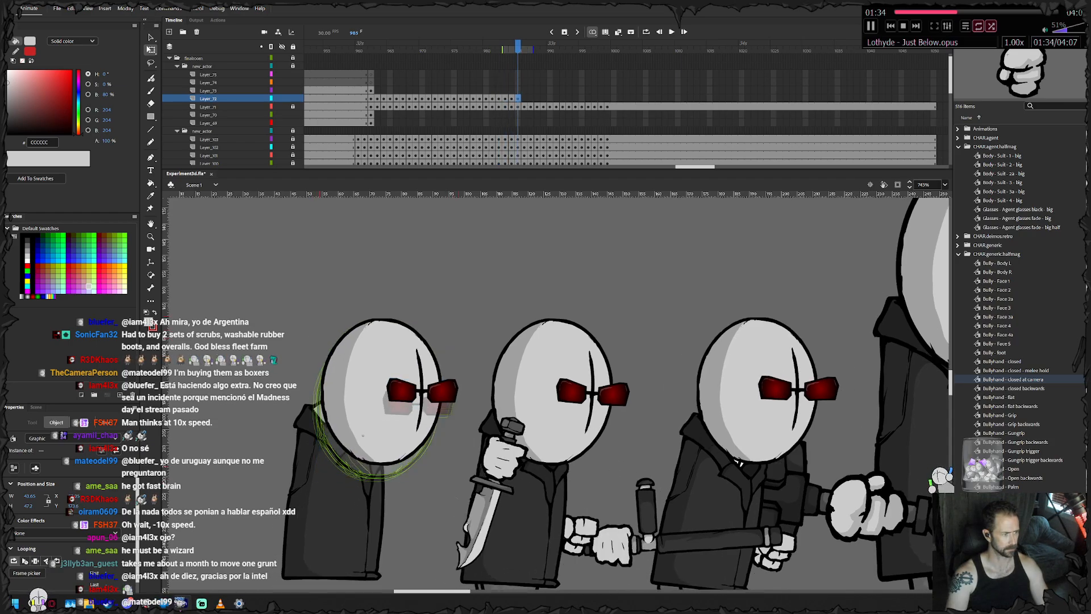
key(.)
key(.)
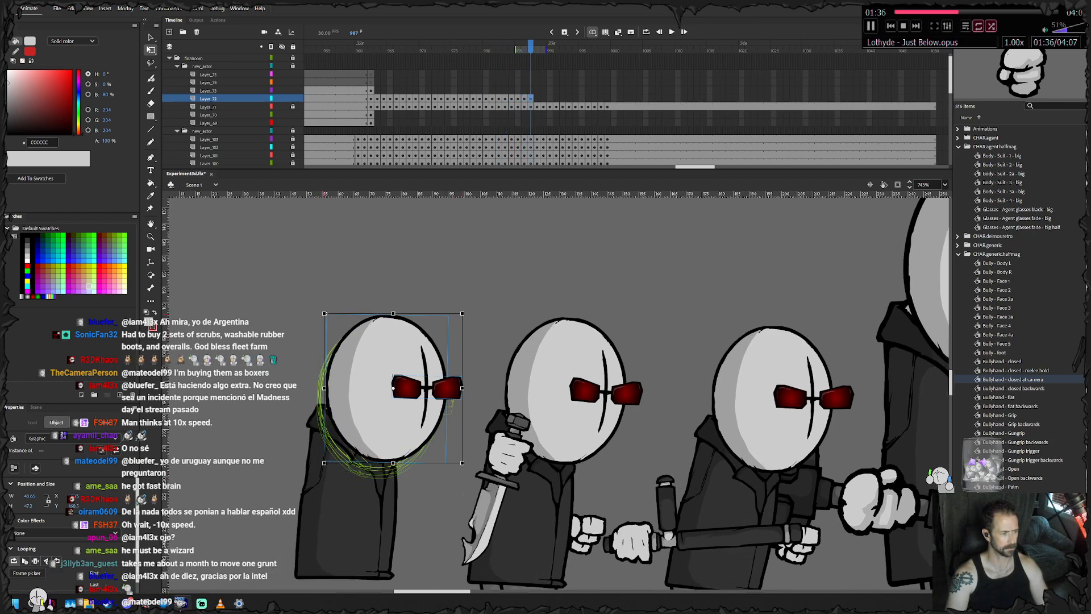
key(.)
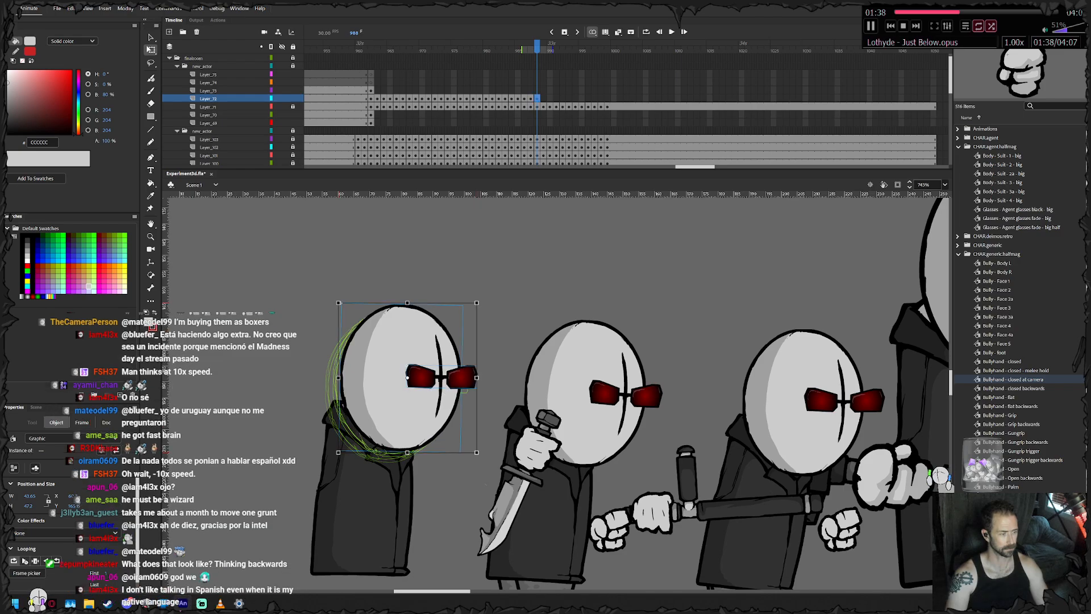
key(period)
- Keyframe the axe agent's head from frame 991 to 996, moving it forward with the leaning body
key(period)
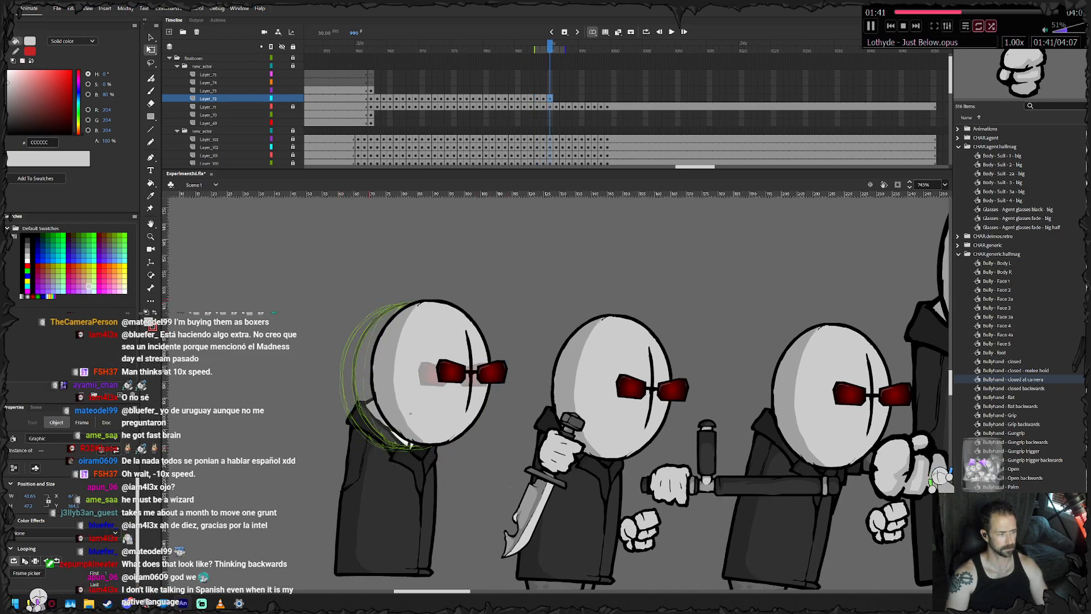
key(period)
key(period)
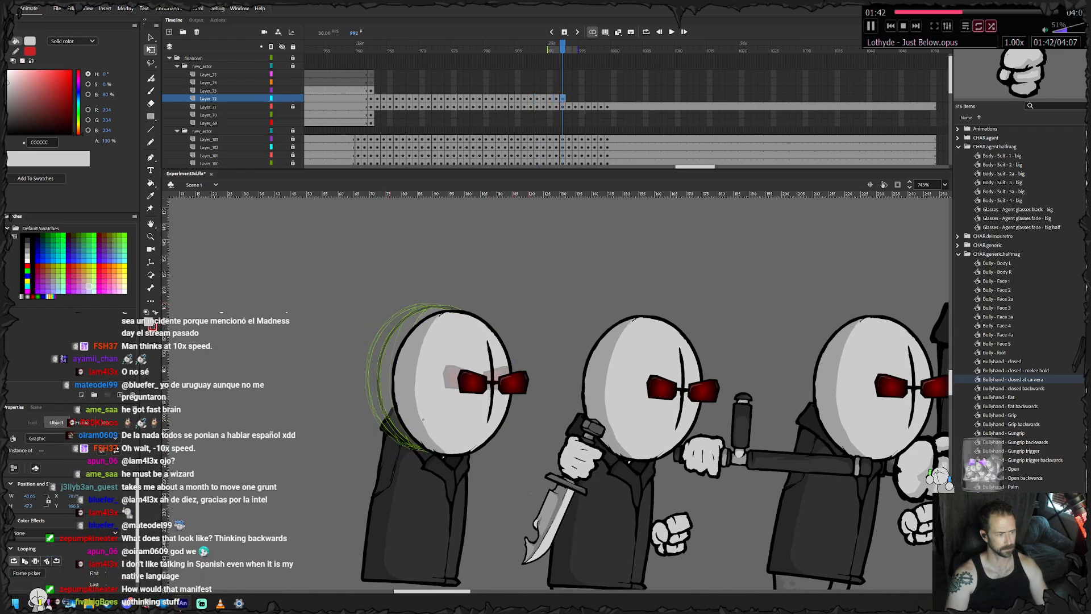
key(period)
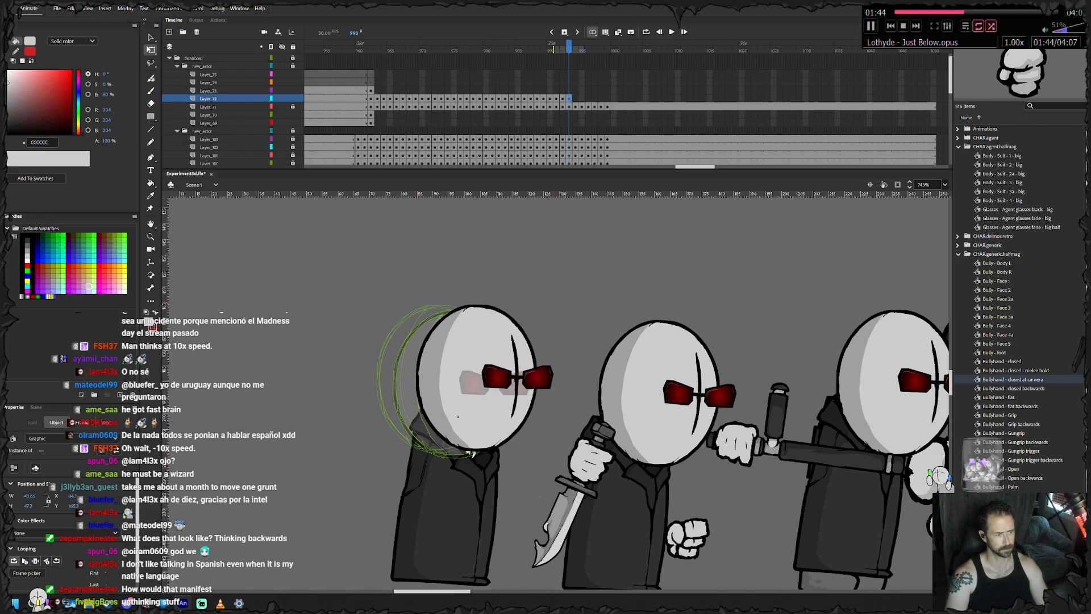
key(period)
drag(489, 420, 457, 415)
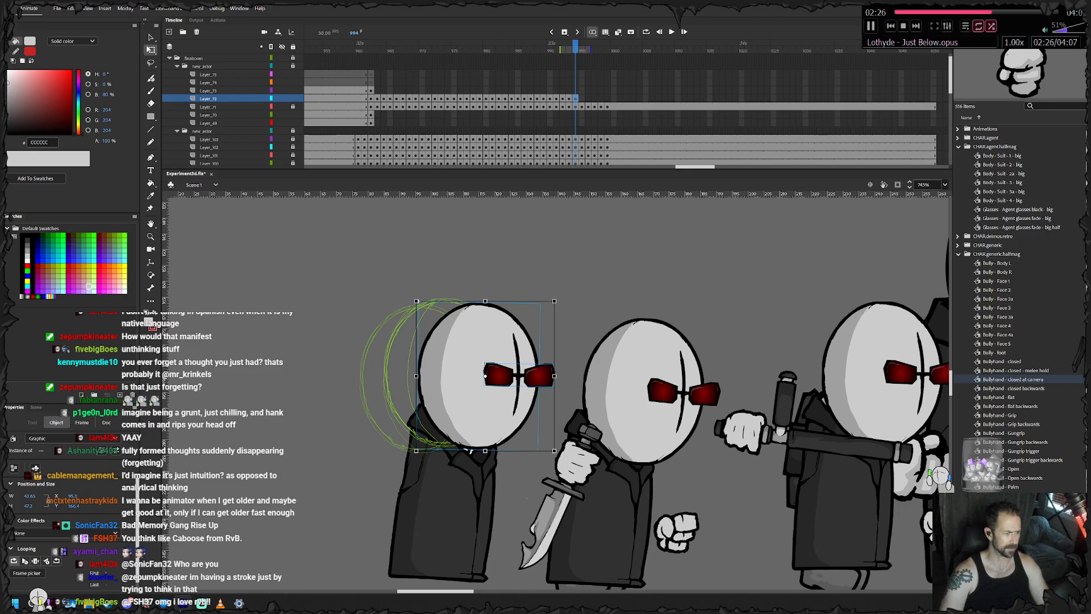
key(period)
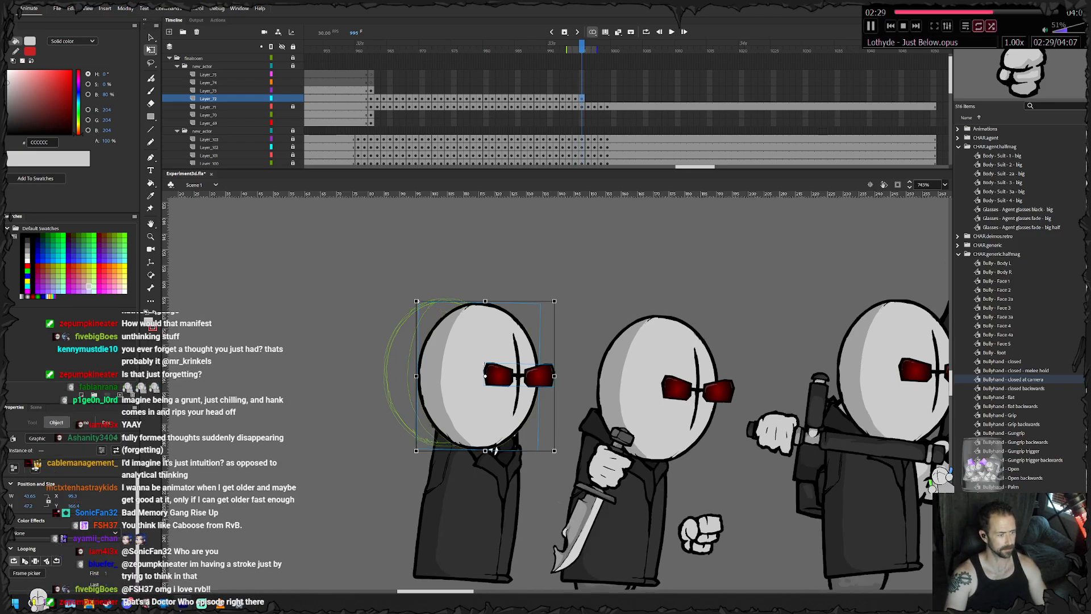
key(period)
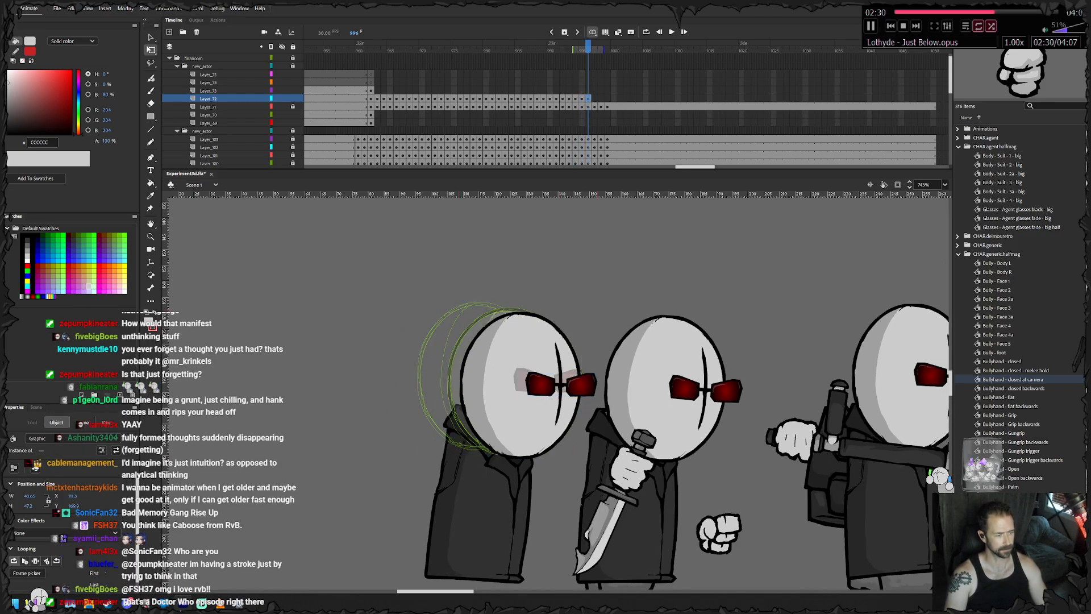
- Keyframe the axe agent's head from frame 997 to 999, easing it forward and slightly down as it settles
key(period)
key(F6)
drag(539, 439, 545, 441)
key(F6)
key(Right)
key(Right)
key(Right)
key(Right)
key(Right)
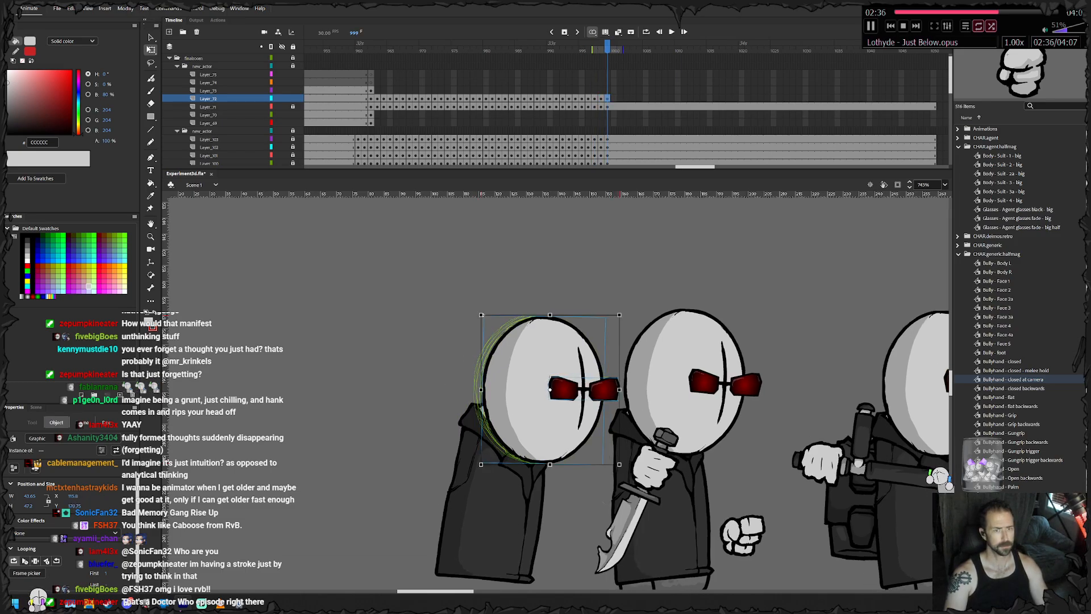
- Extend the axe agent's head layer with inserted frames to the end of the neighbouring layers, and lock the layer
key(shift+period)
right_click(932, 99)
click(960, 149)
click(292, 99)
- Keyframe the axe agent's feet at frame 963, matching their position and tilt to the body
click(370, 115)
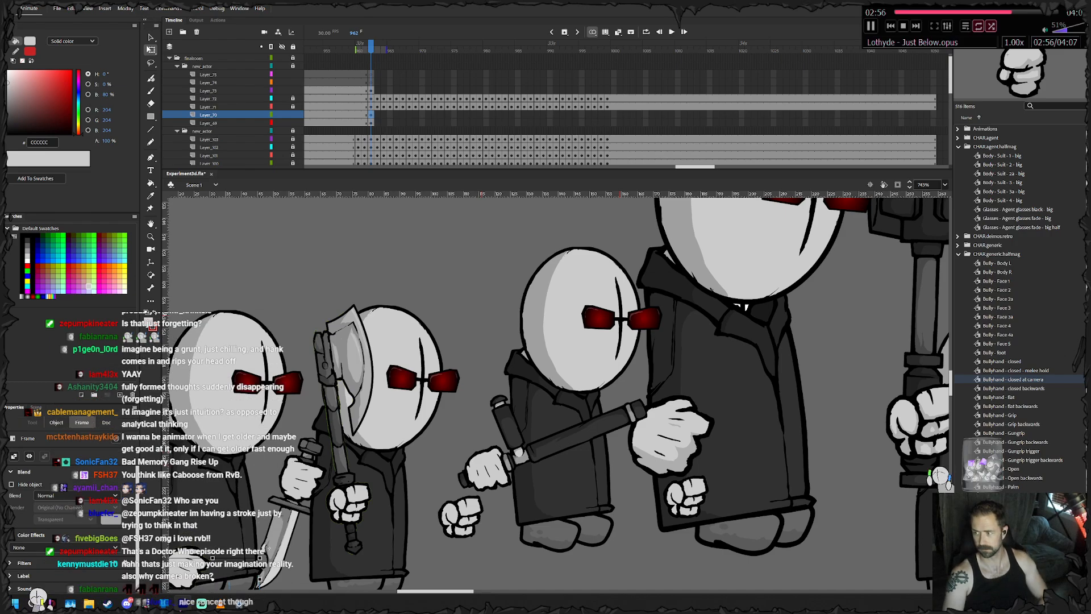
key(Escape)
drag(511, 398, 627, 360)
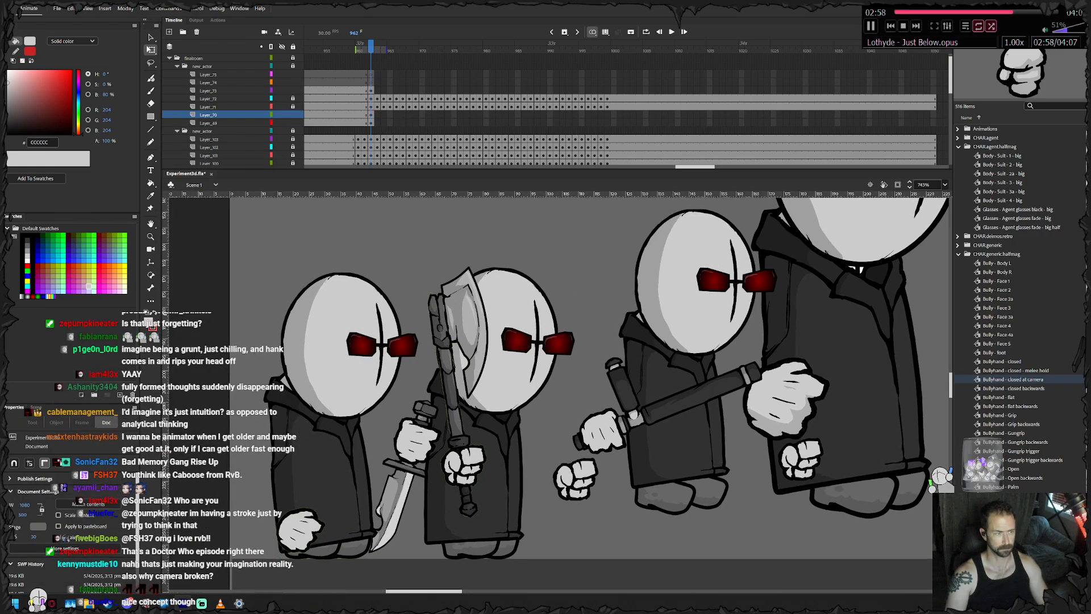
click(371, 115)
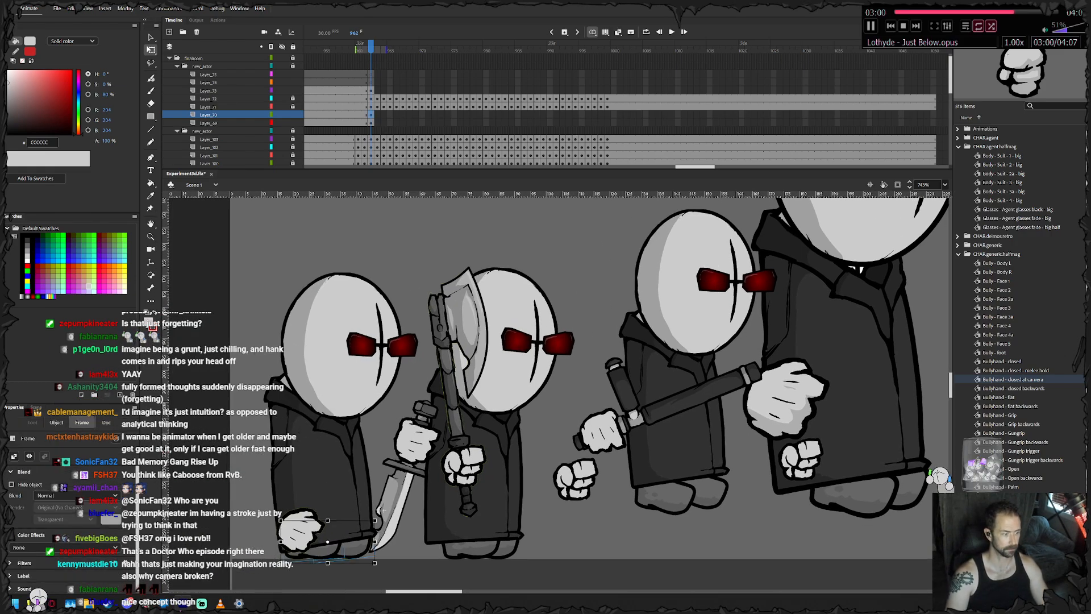
drag(383, 509, 427, 463)
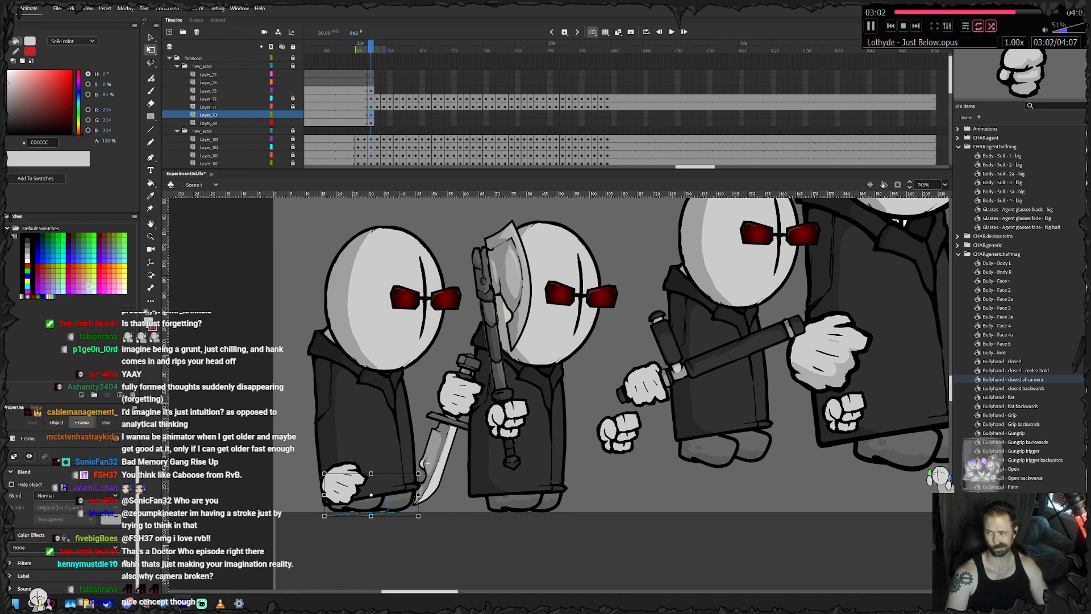
key(Escape)
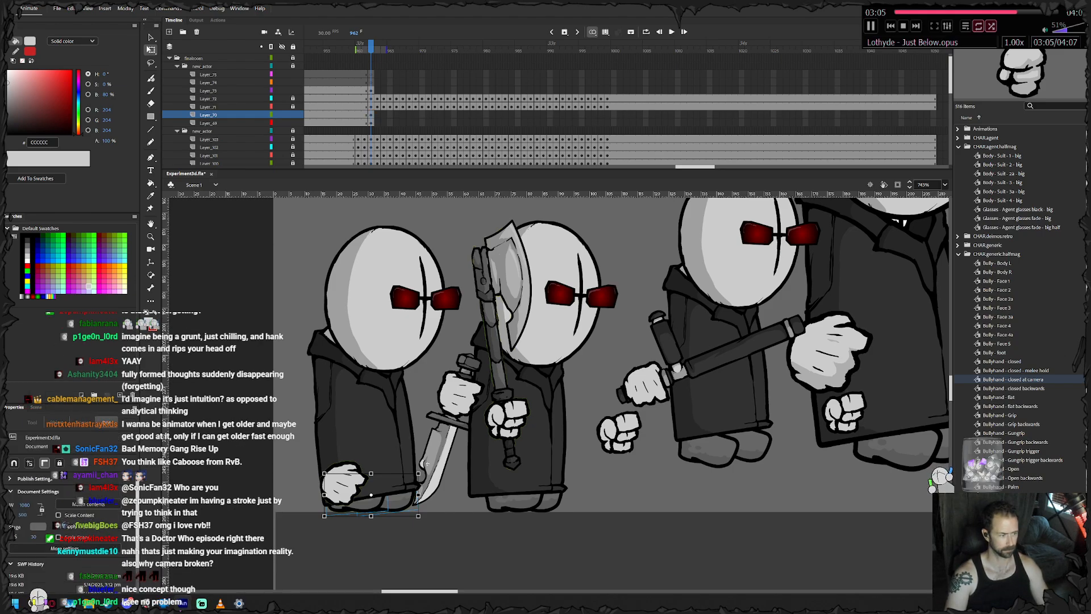
click(377, 503)
key(F6)
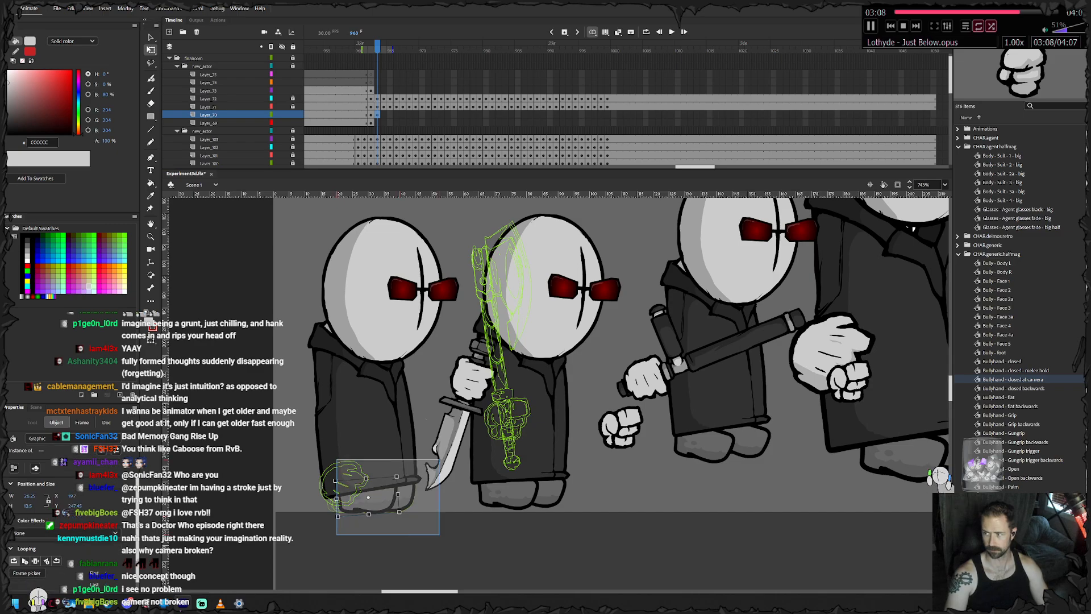
- Keyframe the axe agent's feet at frame 964, lifting and tilting them as the body leaves the ground and adjusting one foot separately
key(F6)
drag(387, 482, 390, 475)
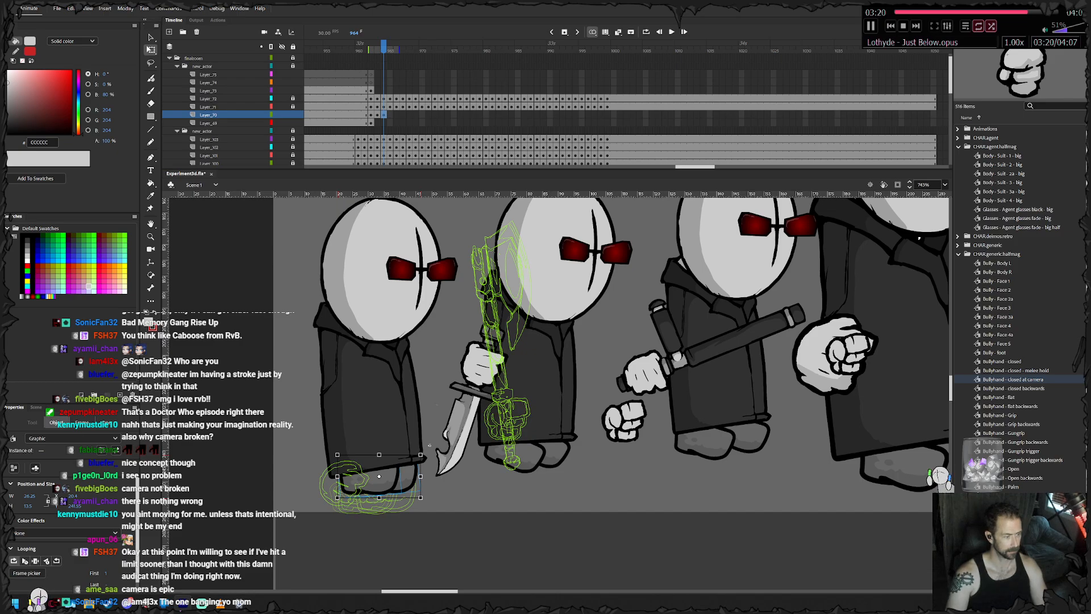
drag(430, 445, 435, 455)
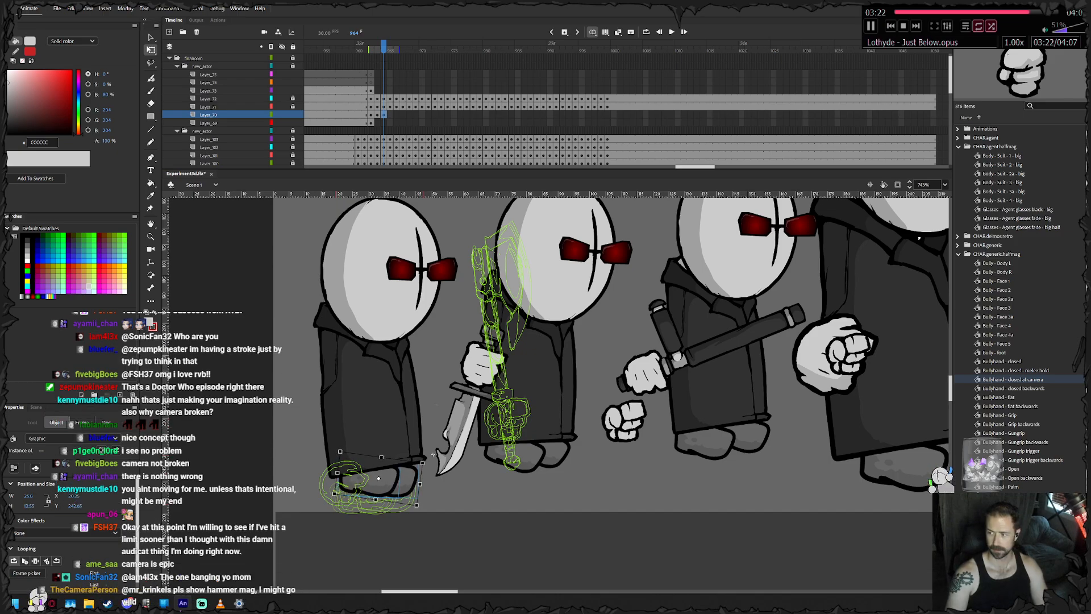
click(443, 491)
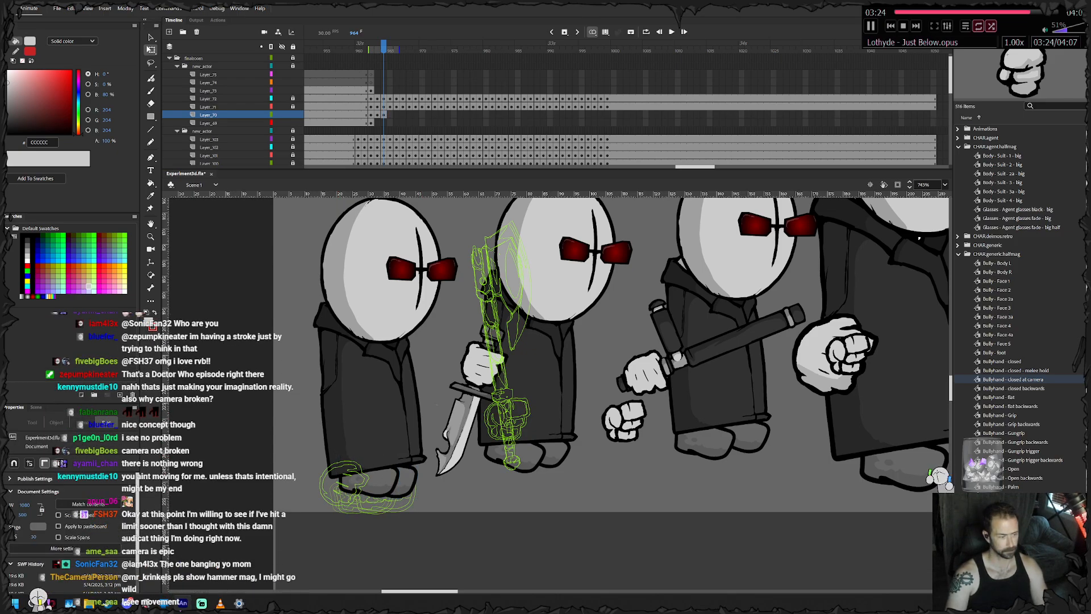
click(431, 452)
drag(432, 451, 437, 451)
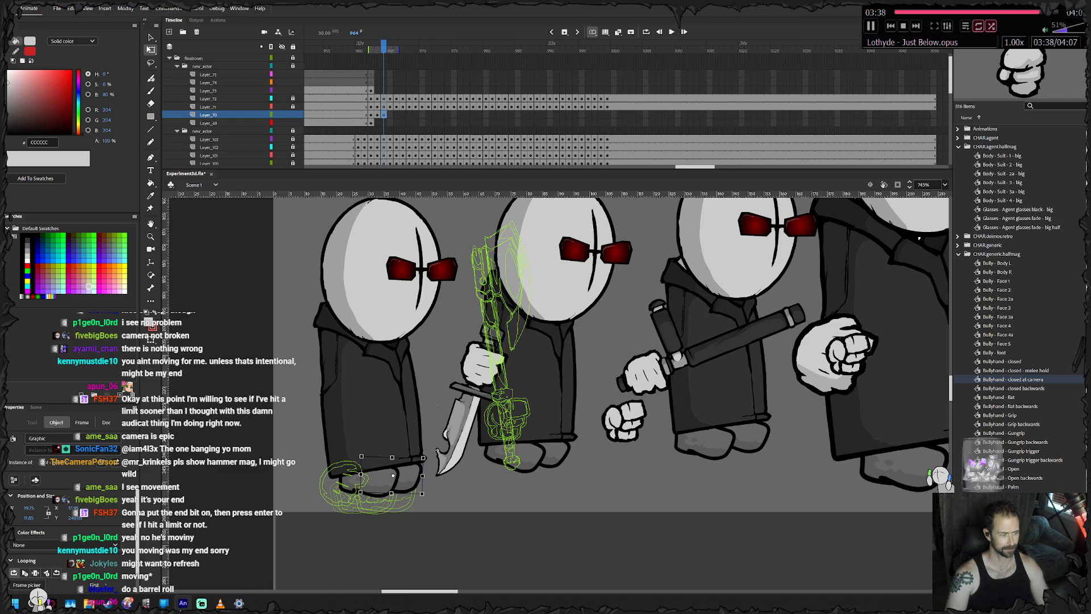
- Keyframe the axe agent's feet at frames 965 and 966, raising them with the jumping body and adjusting their spacing and tilt
key(.)
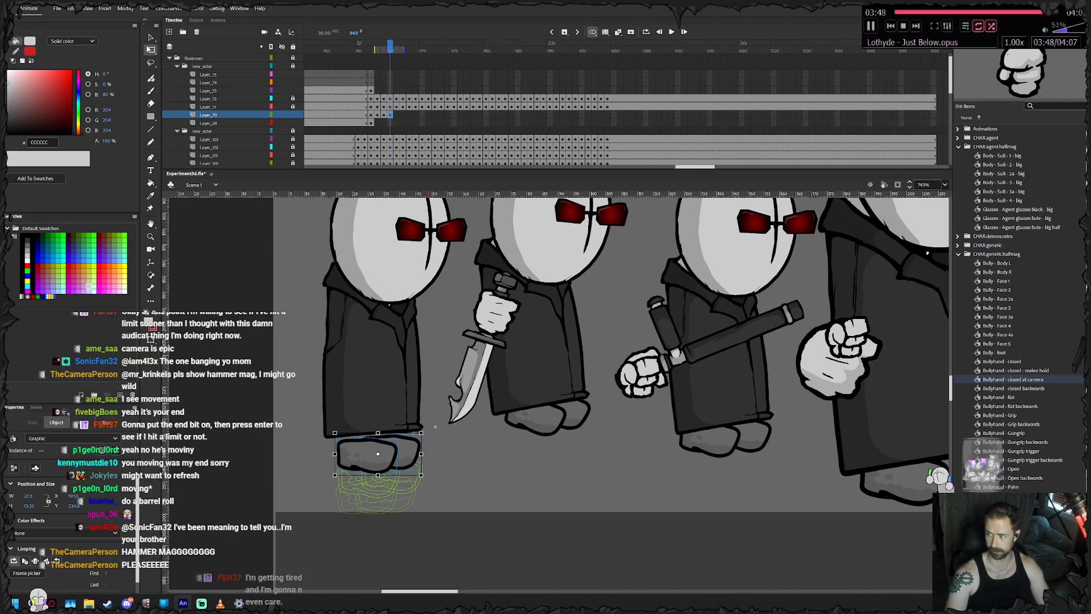
drag(435, 427, 437, 432)
drag(386, 458, 385, 451)
drag(386, 450, 407, 383)
key(F6)
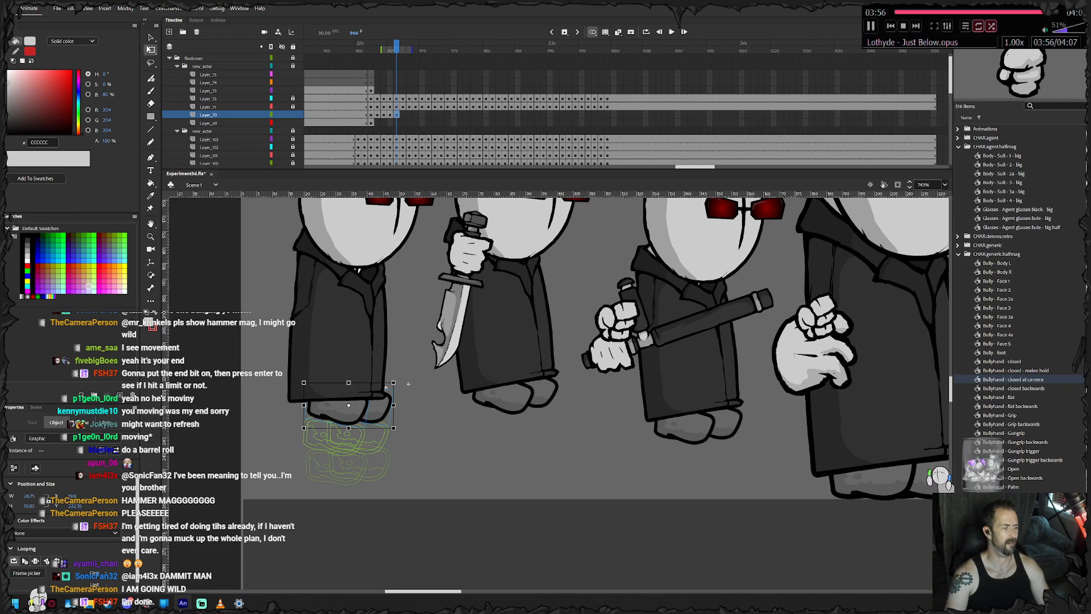
mouse_move(348, 410)
mouse_down()
mouse_move(337, 414)
mouse_move(369, 407)
mouse_up()
click(415, 432)
click(368, 413)
- Keyframe the axe agent's feet from frame 967 to 971, rotating and raising them beneath the coat toward the peak of the jump
key(F6)
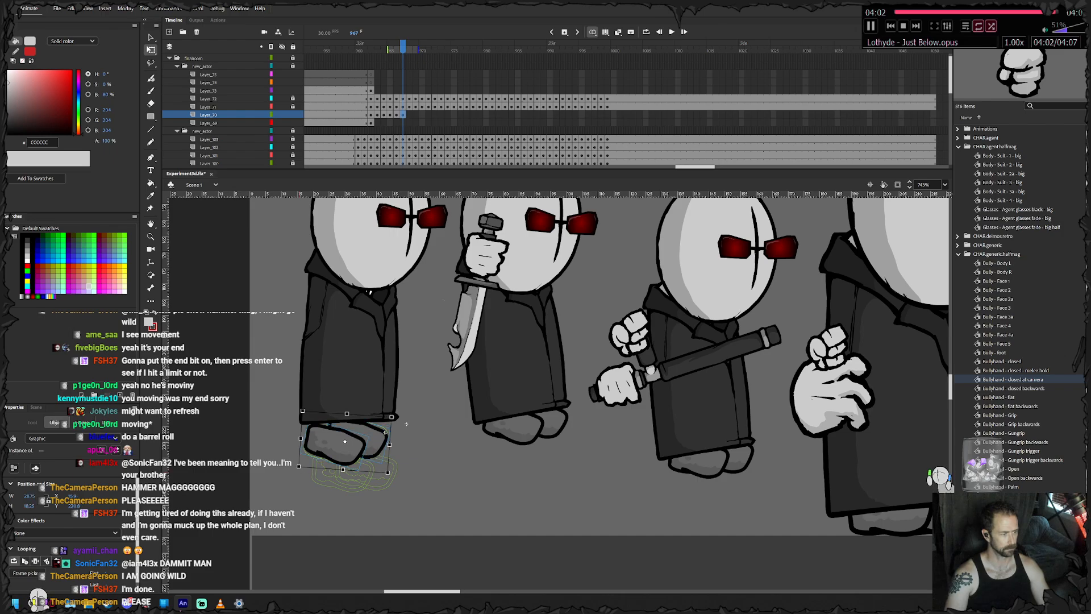
key(F6)
drag(355, 429, 350, 424)
drag(399, 451, 397, 454)
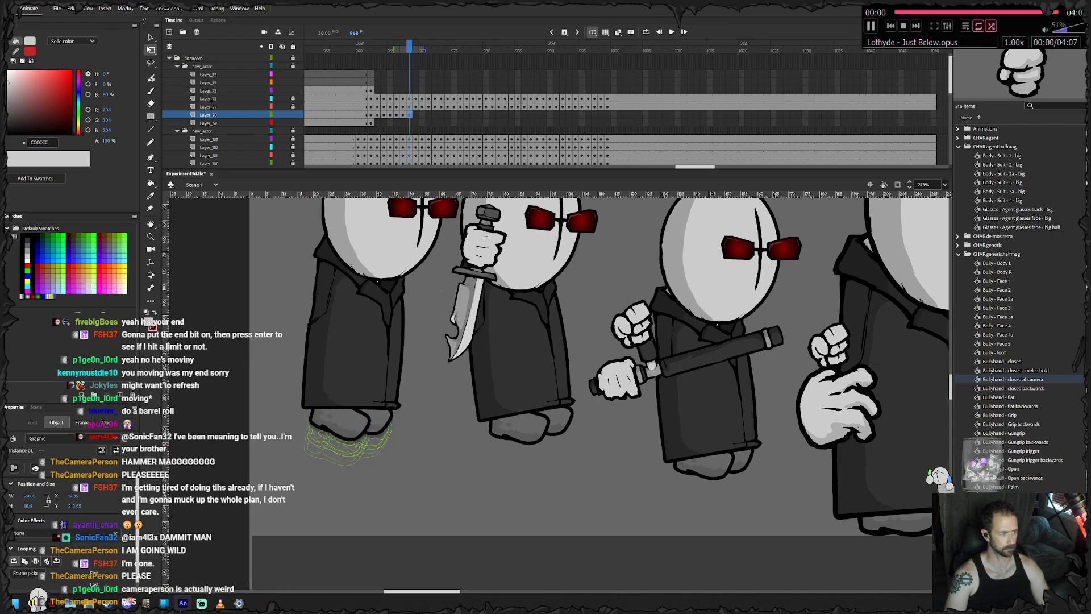
key(F6)
key(F6)
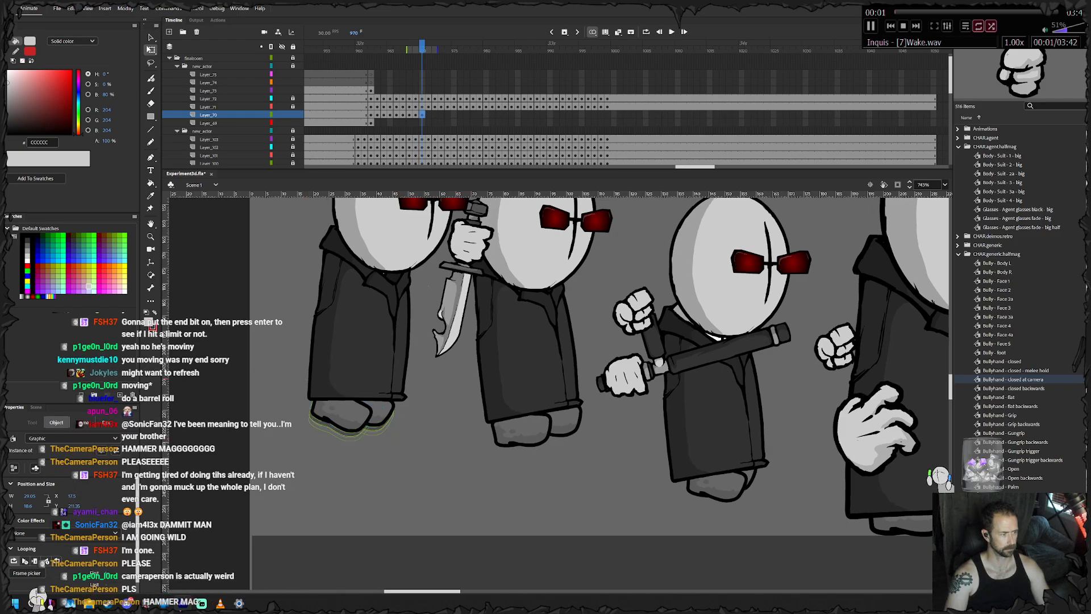
key(F6)
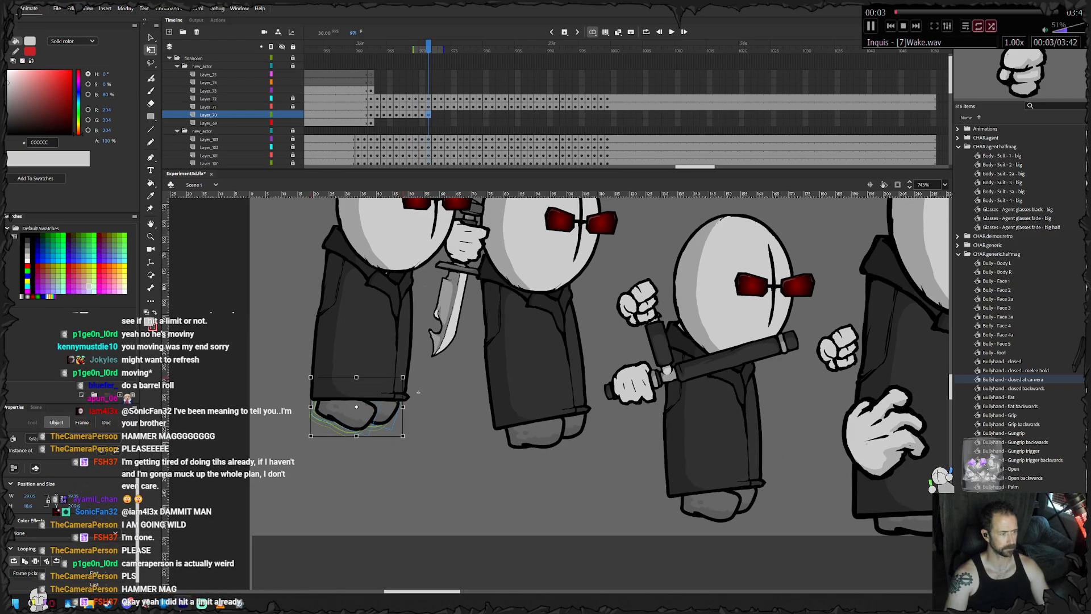
- Keyframe the axe agent's feet from frame 972 to 975, moving them forward under the coat as the jump starts descending
key(F6)
key(Right)
key(F6)
key(Right)
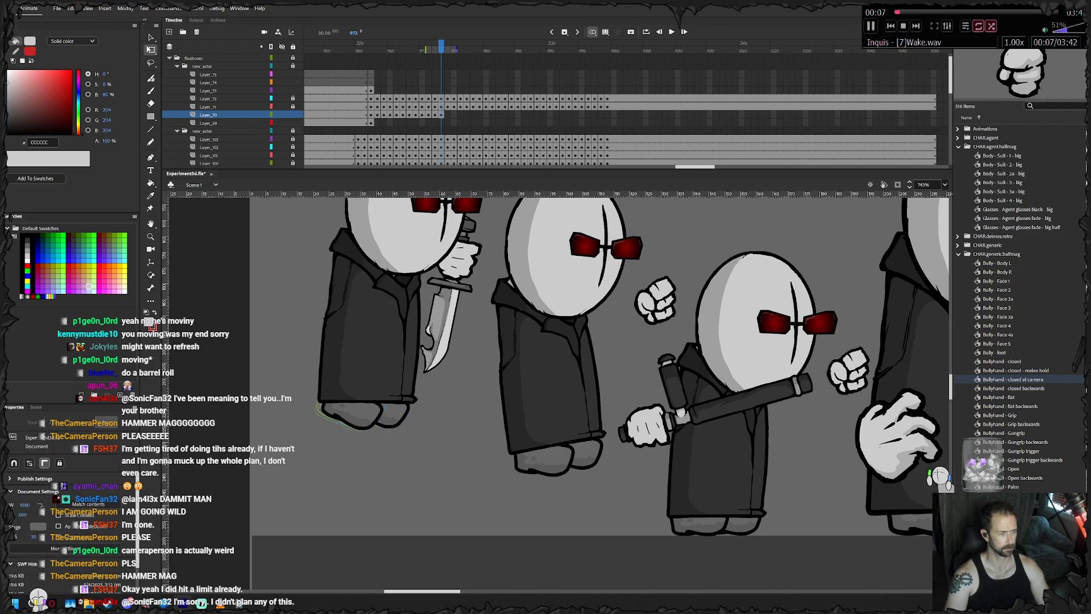
key(F6)
key(Right)
key(Right)
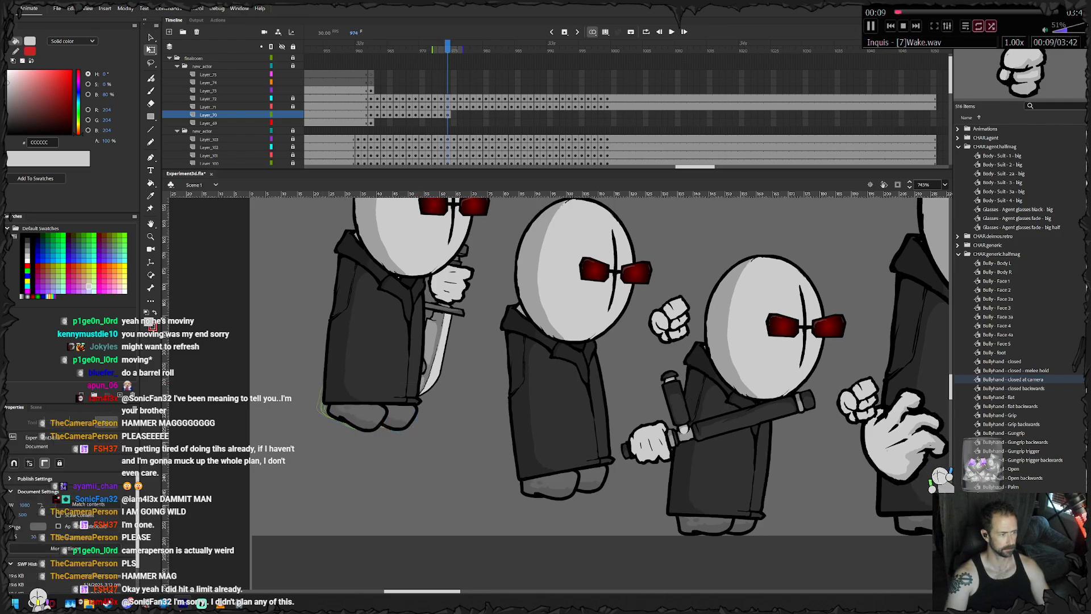
key(F6)
key(Right)
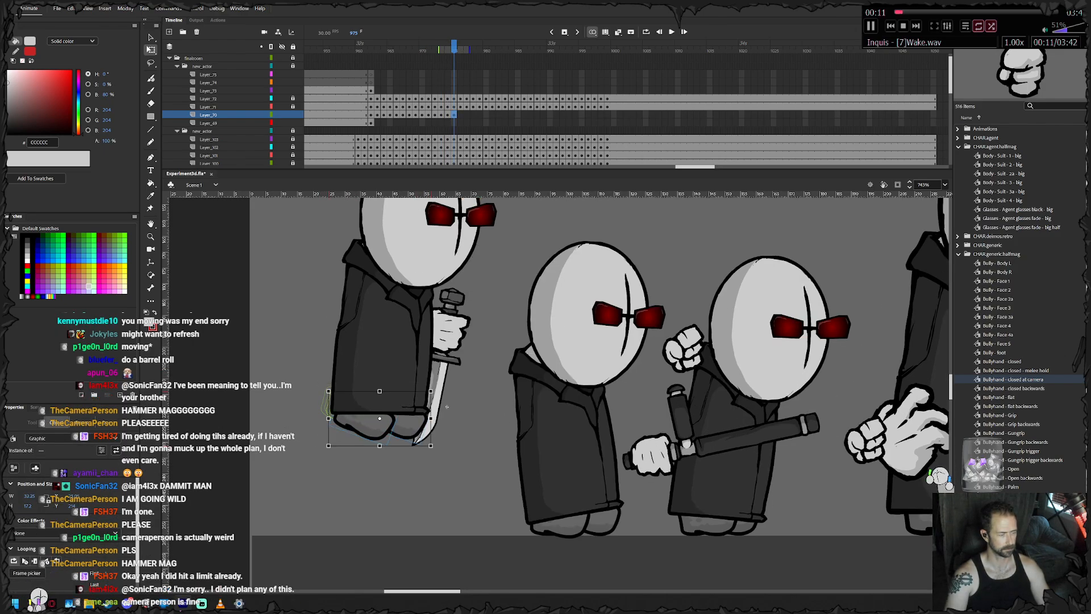
key(Right)
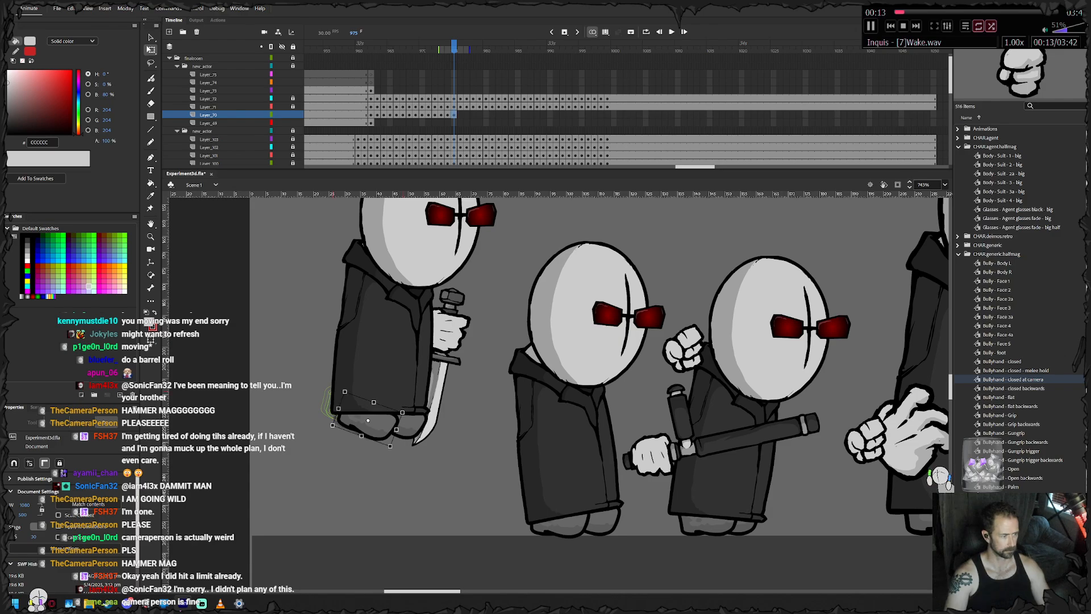
- Keyframe the axe agent's feet at frame 976, lowering them with the falling body and adjusting their tilt and spacing
key(F6)
mouse_move(447, 406)
mouse_down()
mouse_move(450, 431)
mouse_move(436, 408)
mouse_up()
drag(386, 450, 383, 452)
click(392, 504)
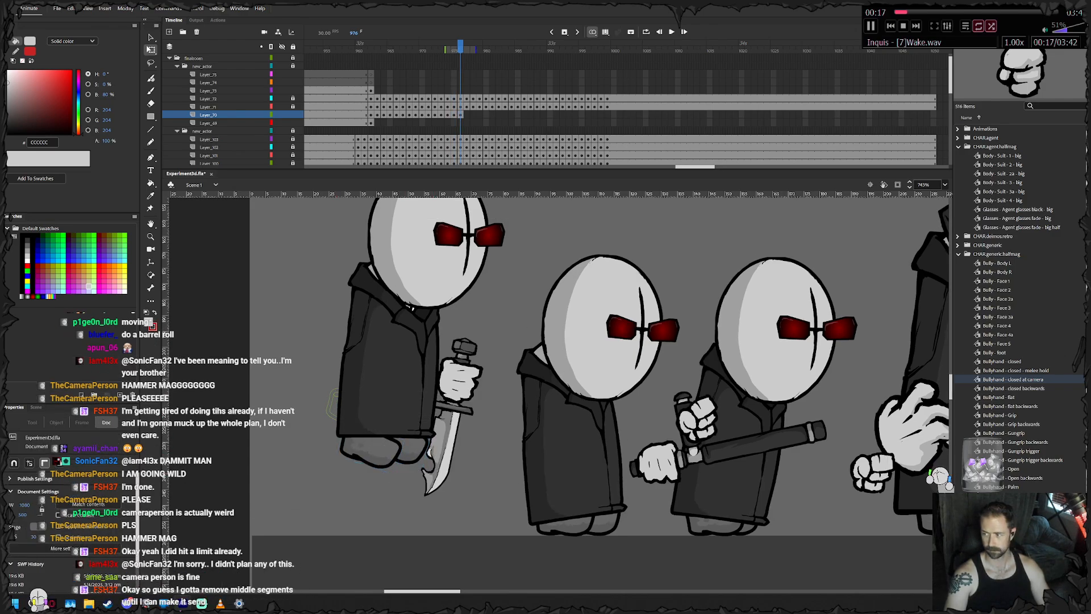
drag(483, 443, 466, 440)
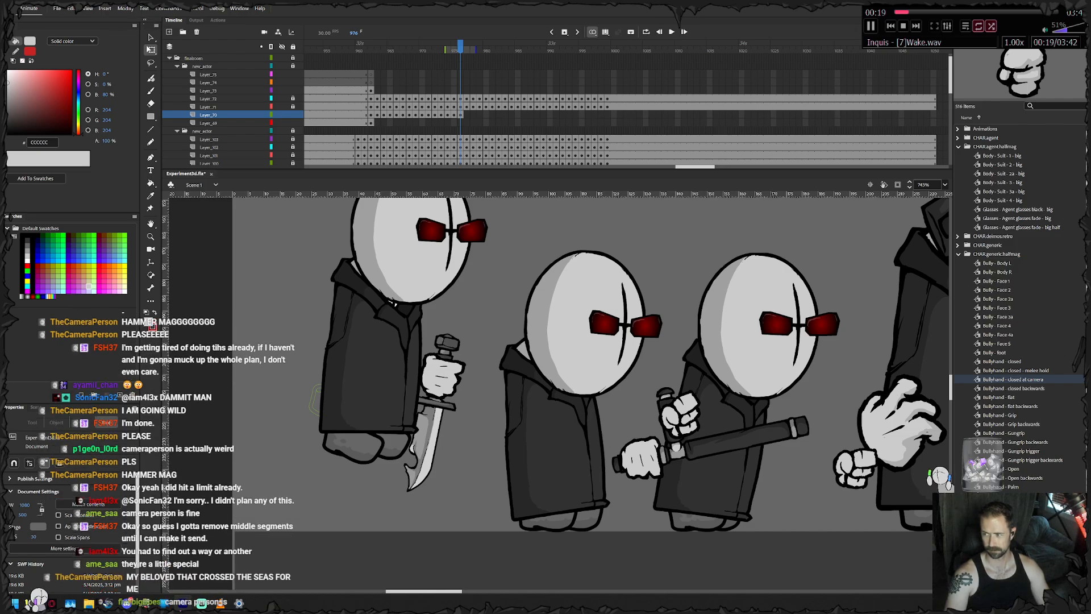
drag(398, 448, 401, 449)
- Keyframe the axe agent's feet from frame 977 to 979, dropping them to the ground and levelling them flat for the landing
key(F6)
drag(423, 413, 419, 408)
drag(393, 446, 419, 436)
key(F6)
drag(393, 474, 405, 512)
click(392, 559)
click(368, 521)
drag(334, 534, 365, 521)
click(413, 519)
drag(443, 481, 444, 485)
key(period)
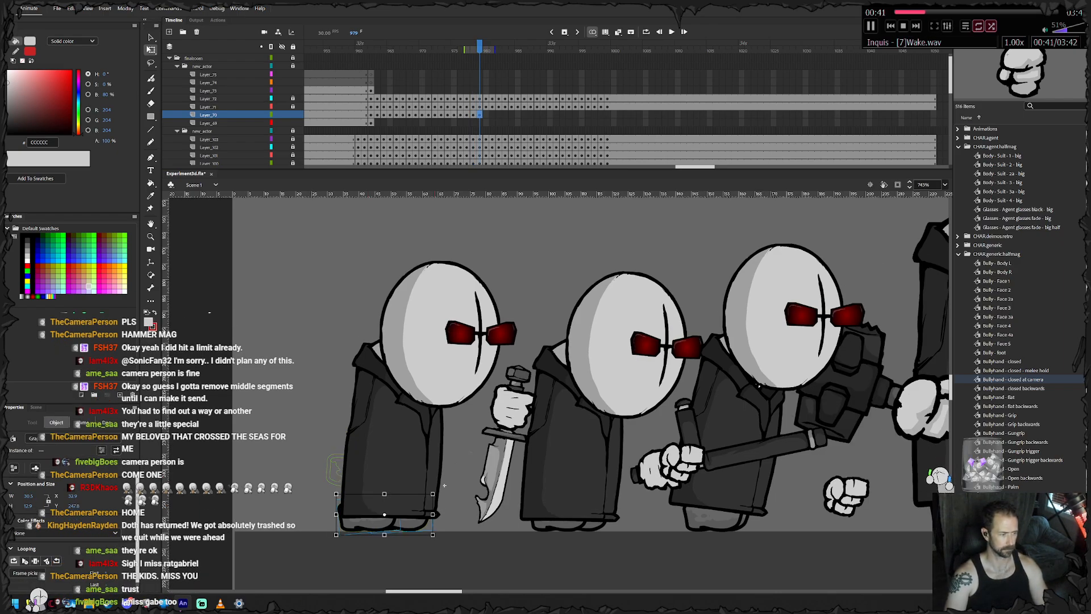
- Keyframe the axe agent's feet at frames 980 and 981, sliding them forward on the ground and moving one foot closer to the other
click(444, 485)
drag(376, 514, 391, 514)
key(period)
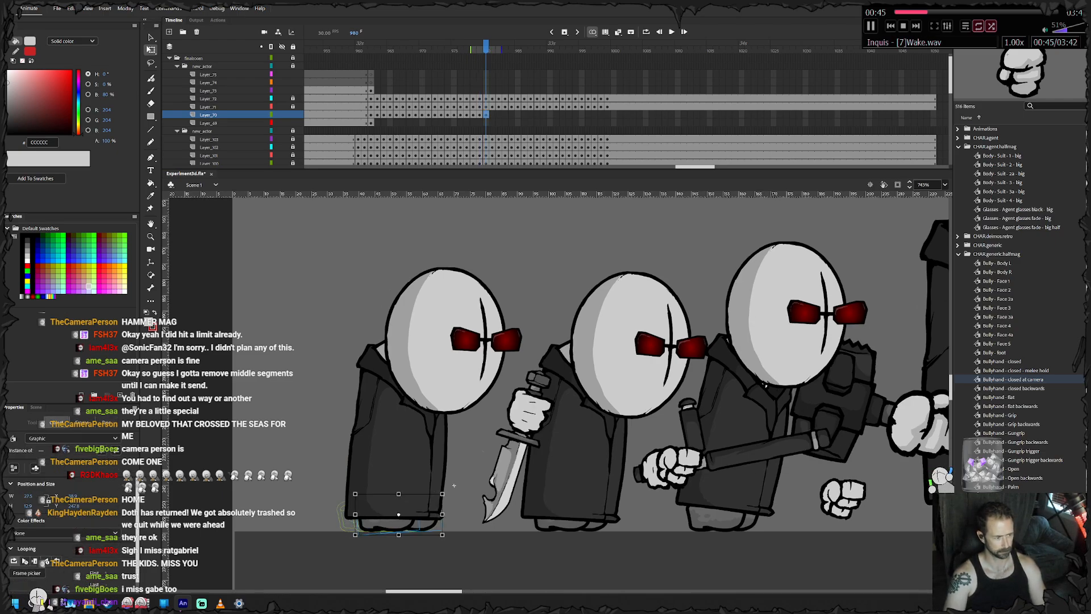
click(386, 520)
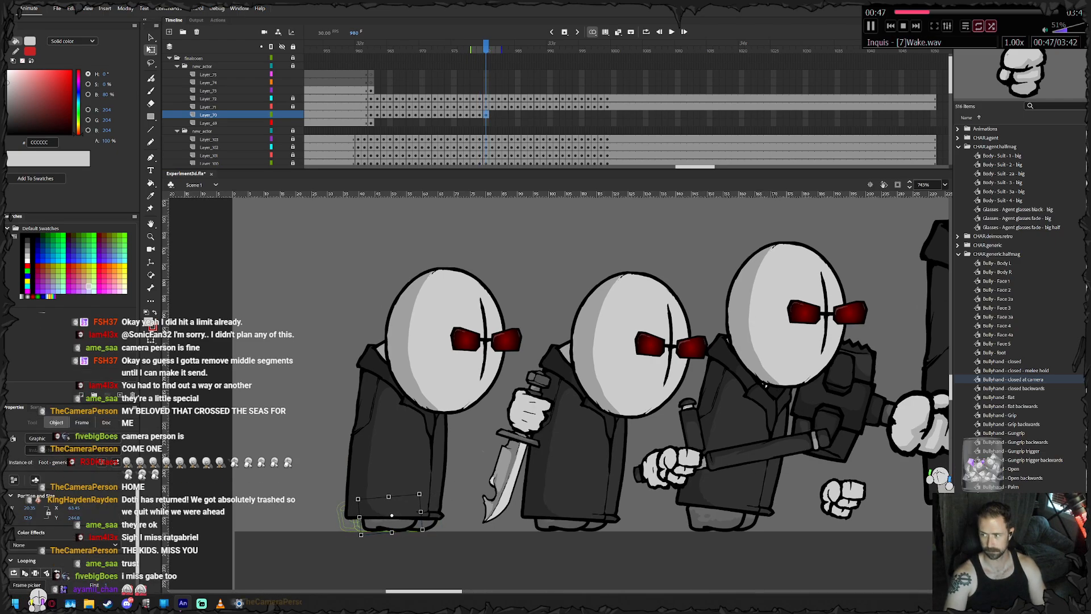
key(period)
click(455, 485)
click(389, 524)
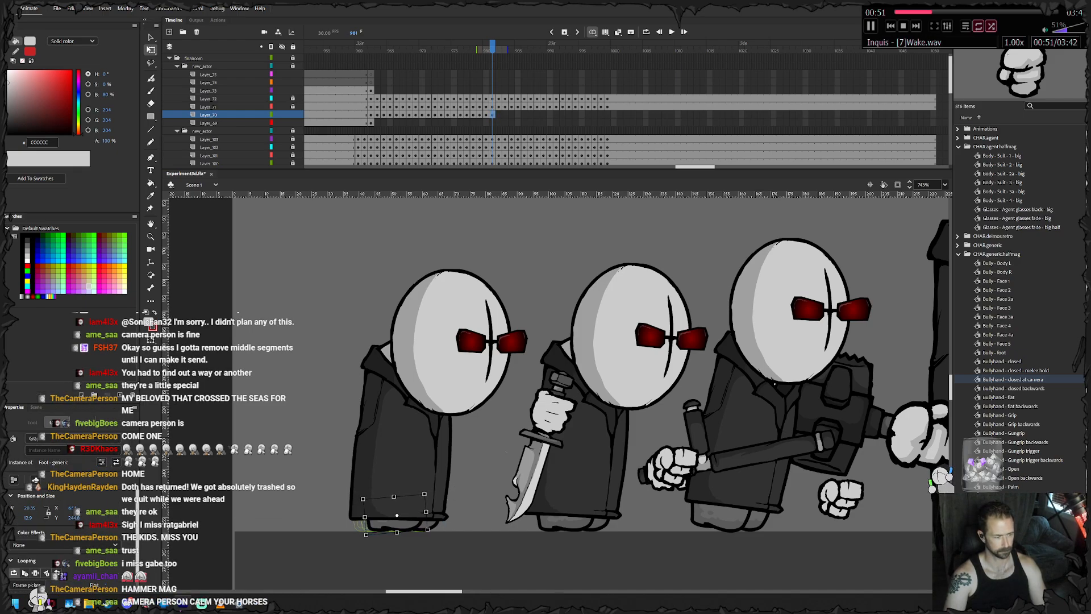
- Keyframe the axe agent's feet at frames 982 and 983, nudging them forward and shifting one foot separately to narrow the stance
key(period)
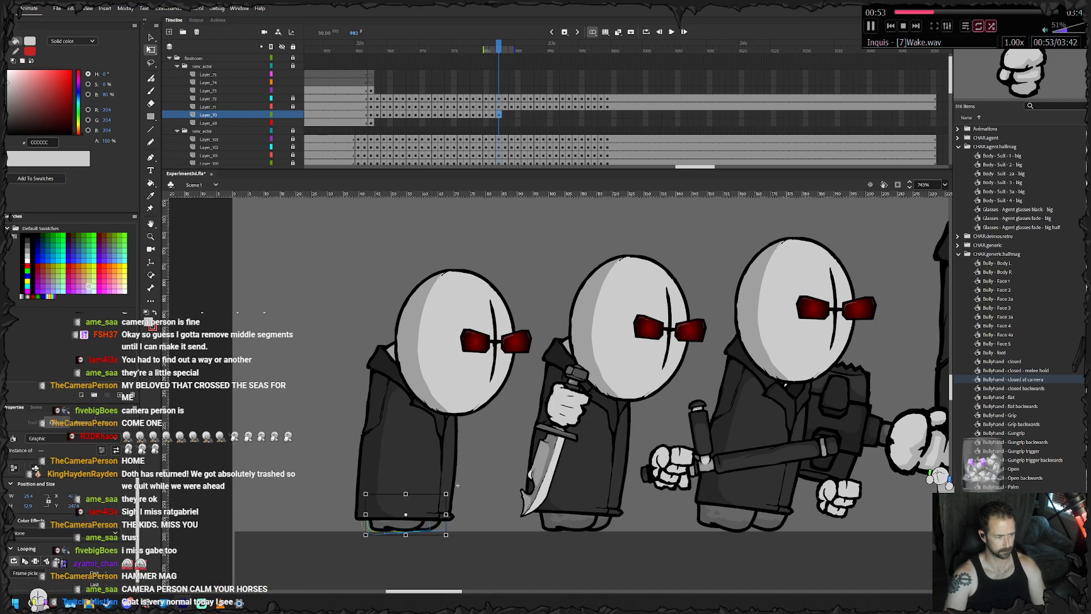
click(458, 485)
click(392, 524)
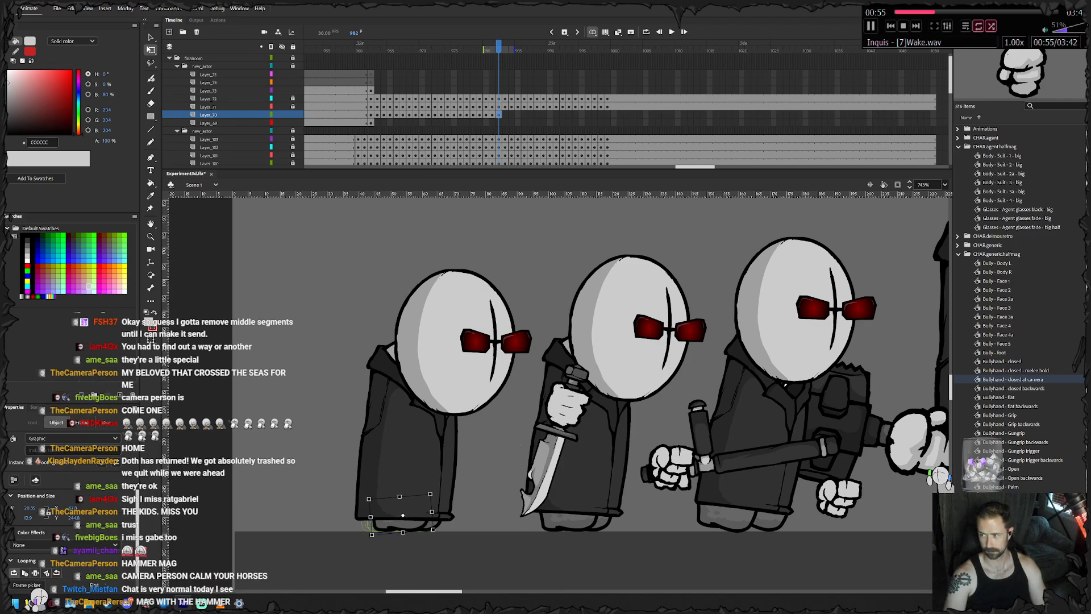
key(period)
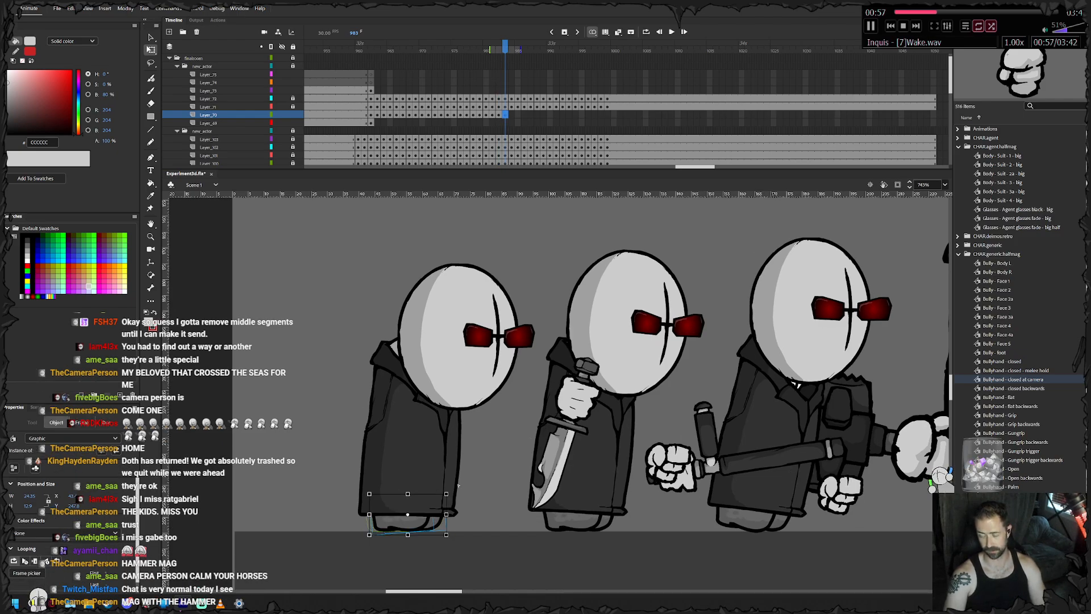
key(Right)
key(Right)
key(Right)
key(Right)
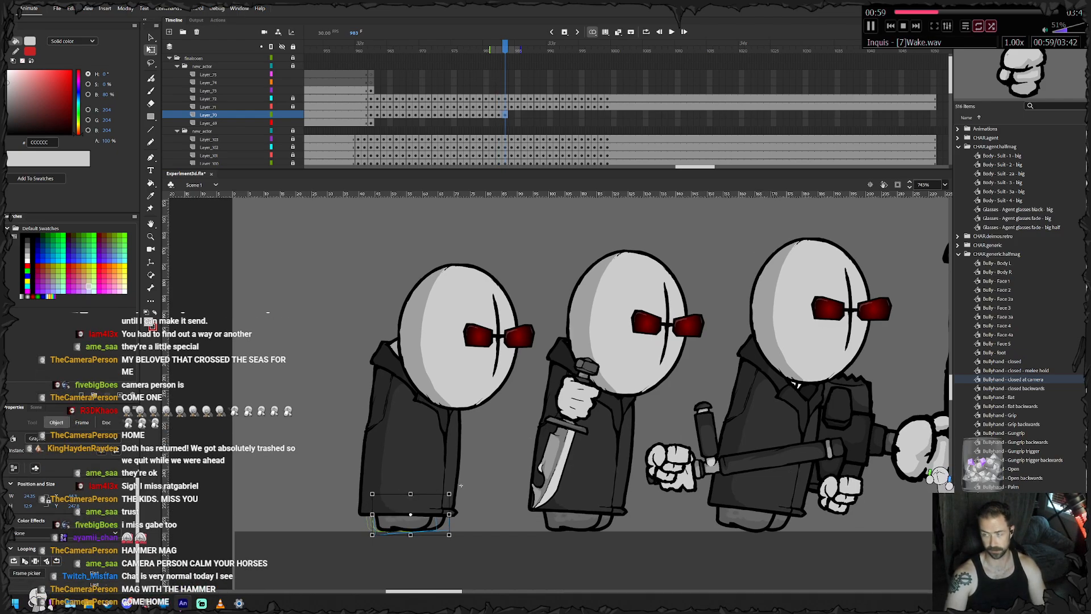
click(460, 485)
click(405, 523)
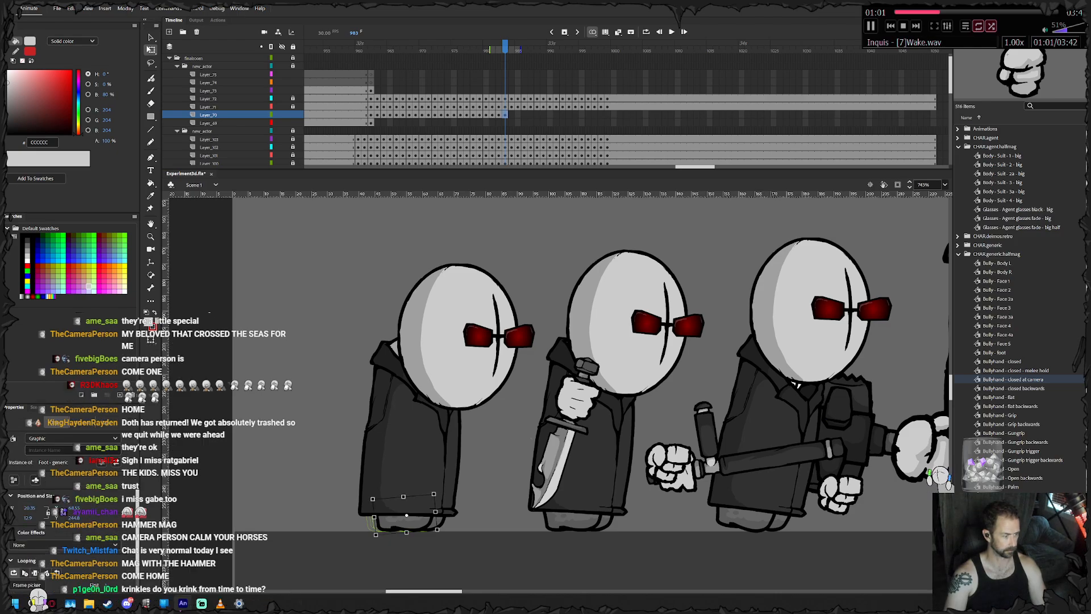
- Keyframe the axe agent's feet at frame 984, nudging both forward and then one foot separately
click(463, 485)
key(F6)
key(Right)
key(Right)
key(Right)
key(Right)
key(Right)
key(Right)
key(Right)
click(464, 485)
click(407, 522)
key(Right)
key(Right)
key(Right)
key(Right)
key(Right)
key(Right)
key(Right)
click(466, 485)
- Keyframe the axe agent's feet at frame 985, nudging both forward and then one foot separately
key(F6)
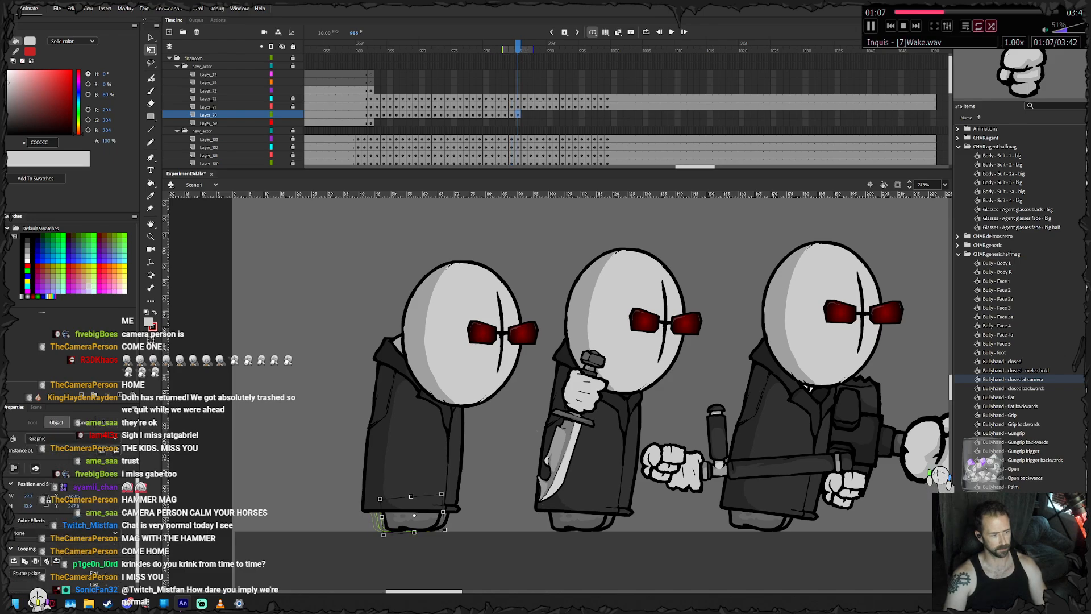
key(Right)
key(Right)
key(Right)
key(Right)
key(Right)
key(Right)
key(Right)
key(Right)
click(465, 485)
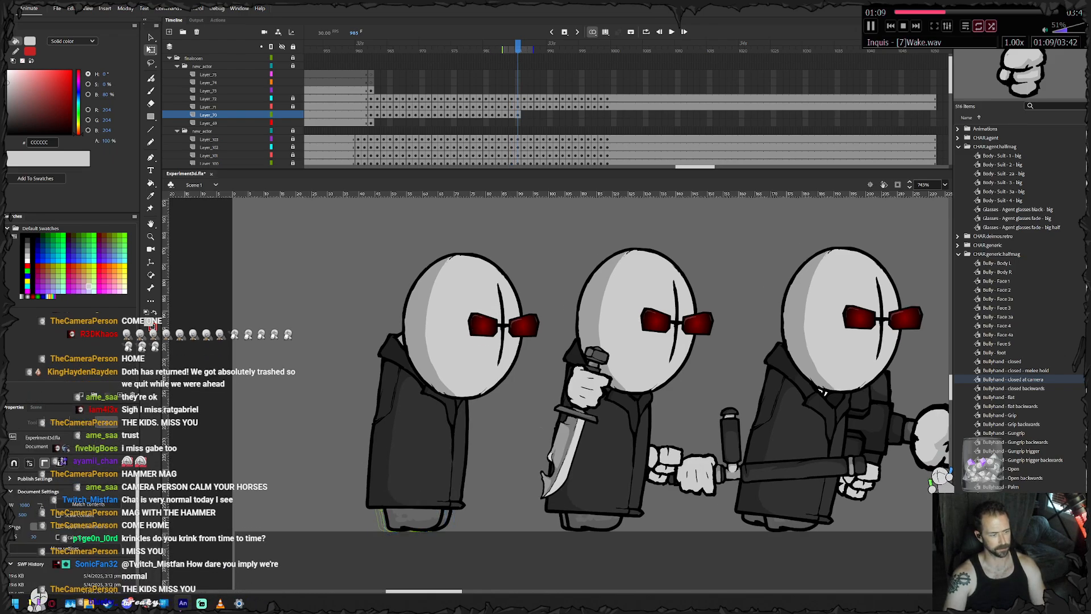
click(447, 519)
key(Right)
key(Right)
key(Right)
key(Right)
key(Right)
key(Right)
key(Right)
key(Right)
- Keyframe the axe agent's feet at frame 986, moving the pair forward in a larger nudge and then one foot separately
key(F6)
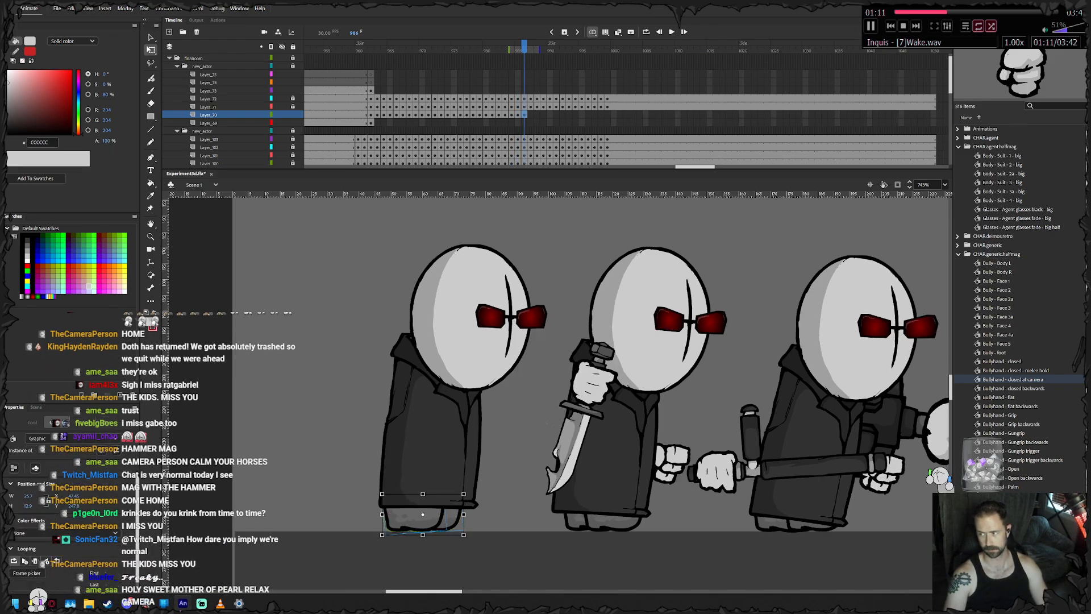
key(shift+Right)
click(466, 485)
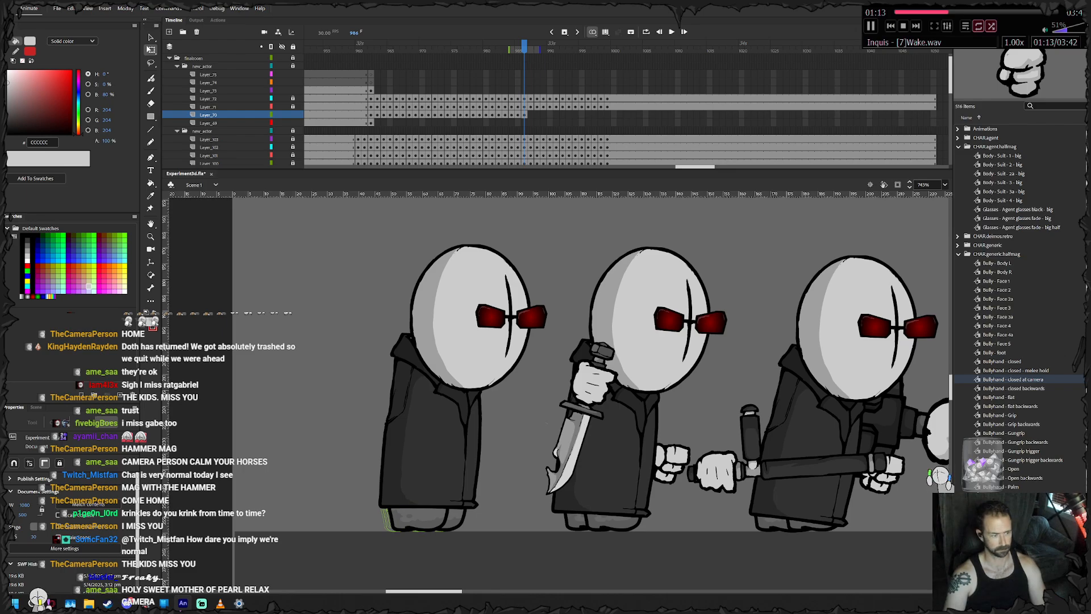
click(454, 519)
key(shift+Right)
key(shift+Right)
- Keyframe the axe agent's feet at frame 987, rotating the rear foot slightly toe-down and lowering it a touch
key(F6)
click(493, 485)
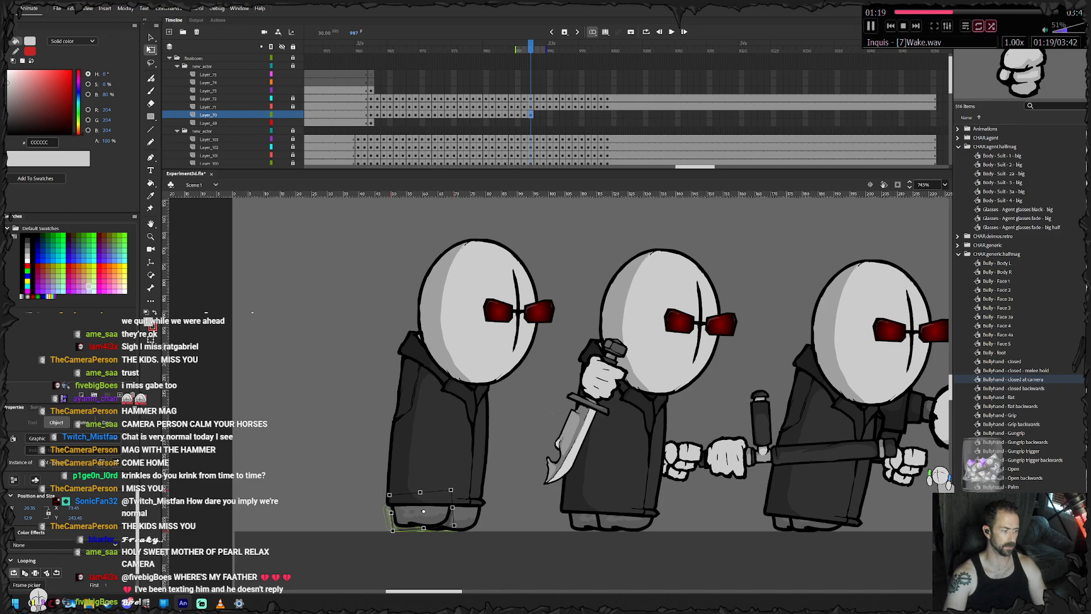
drag(456, 527, 453, 532)
key(Down)
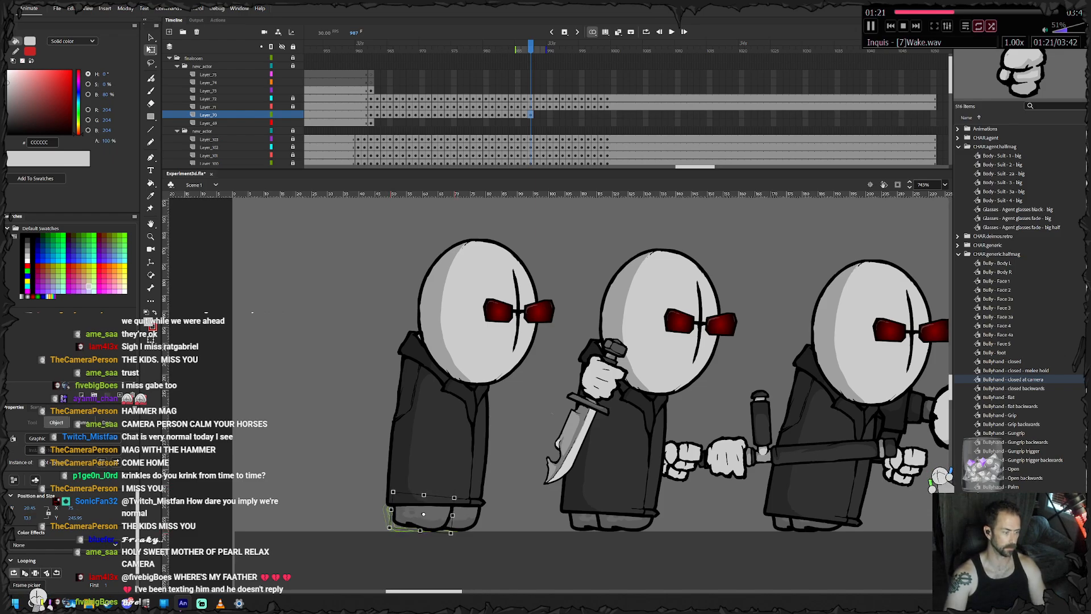
- Pose the axe agent's feet at frames 988 and 989, carrying one foot forward and lifting it slightly off the ground
key(period)
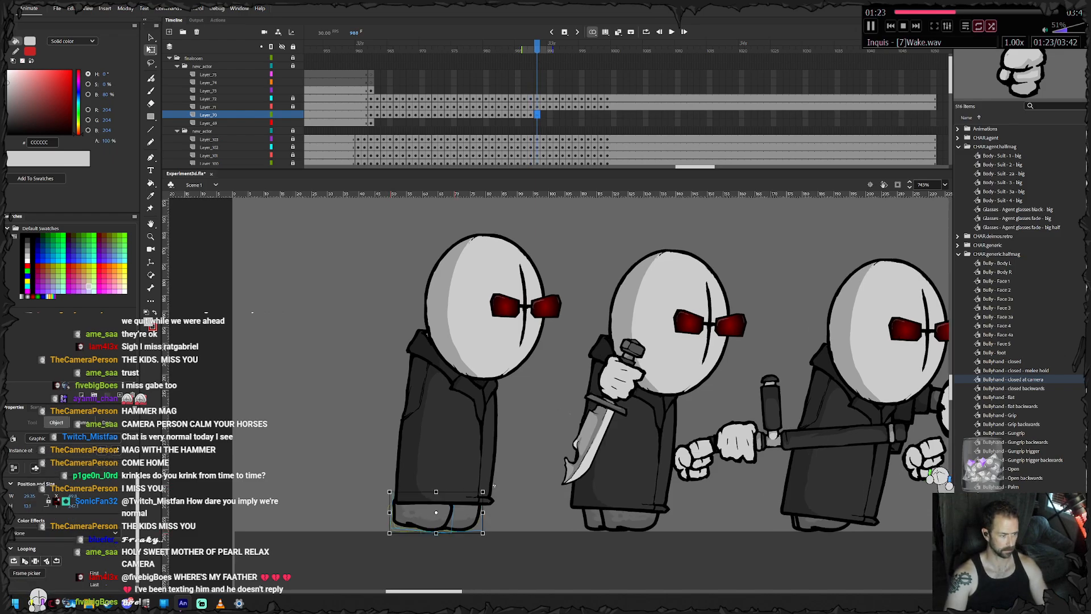
key(period)
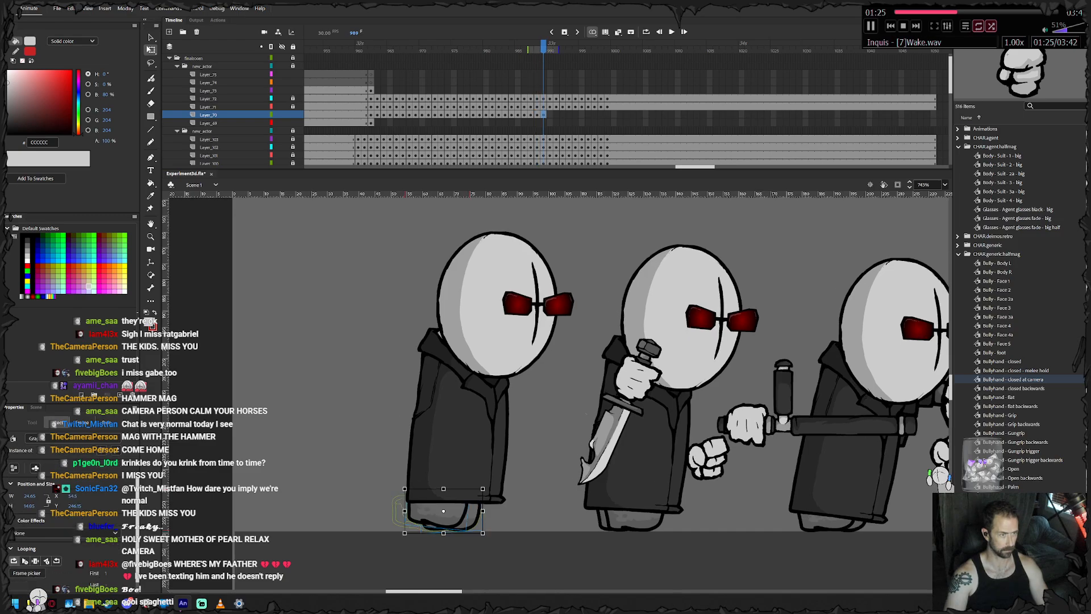
click(449, 554)
drag(437, 516, 457, 515)
key(Up)
key(Up)
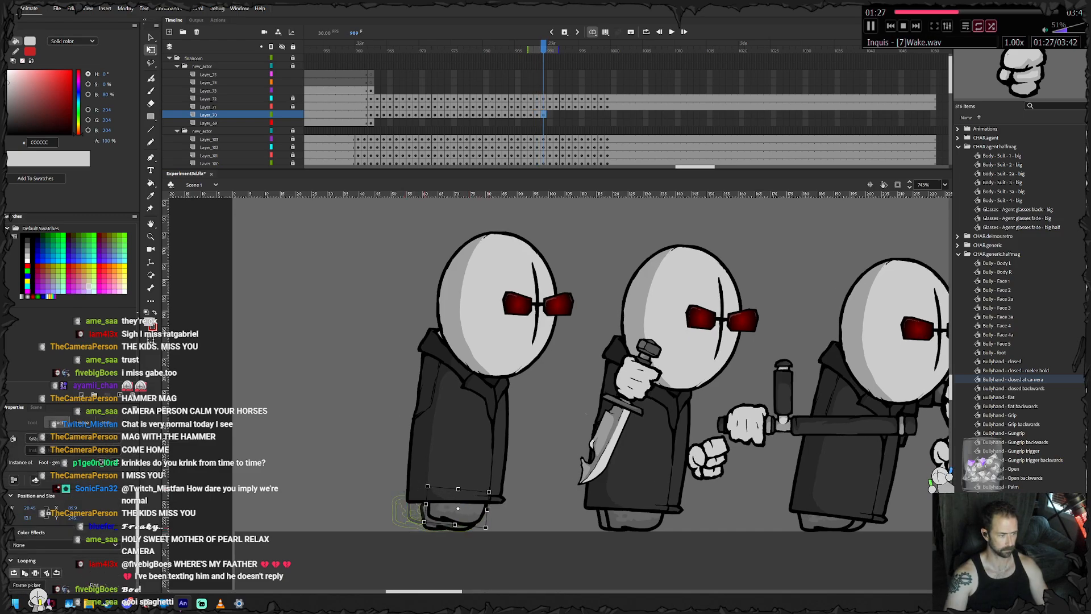
- Pose the axe agent's feet at frame 990, nudging both forward and then sliding one foot ahead under the coat
key(period)
key(Right)
key(Right)
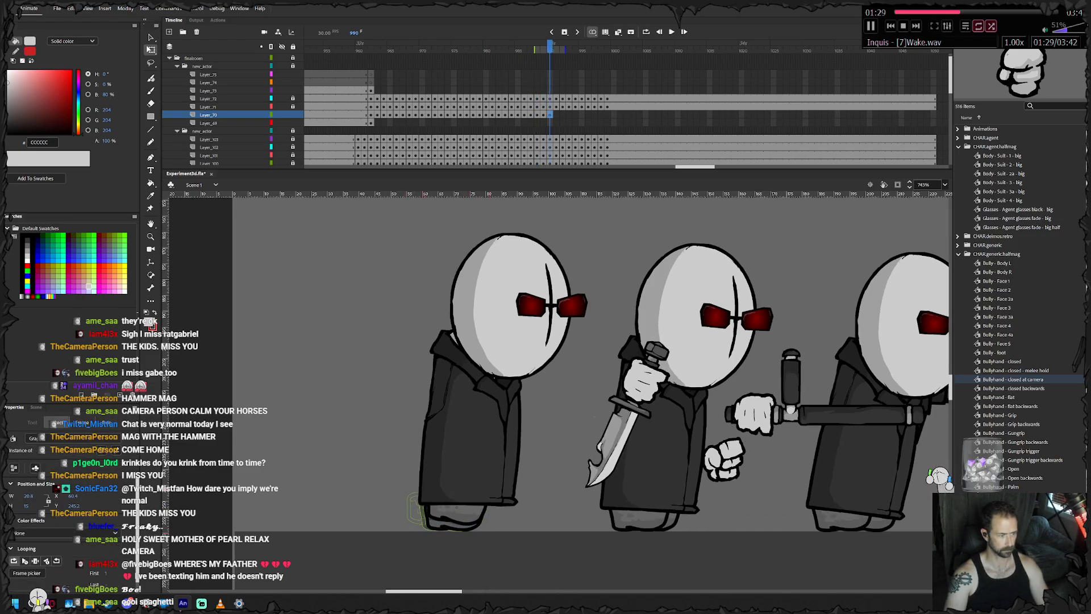
click(449, 554)
drag(447, 518, 473, 518)
- Keyframe the axe agent's feet at frame 991 and rotate the front foot slightly toe-up
key(F6)
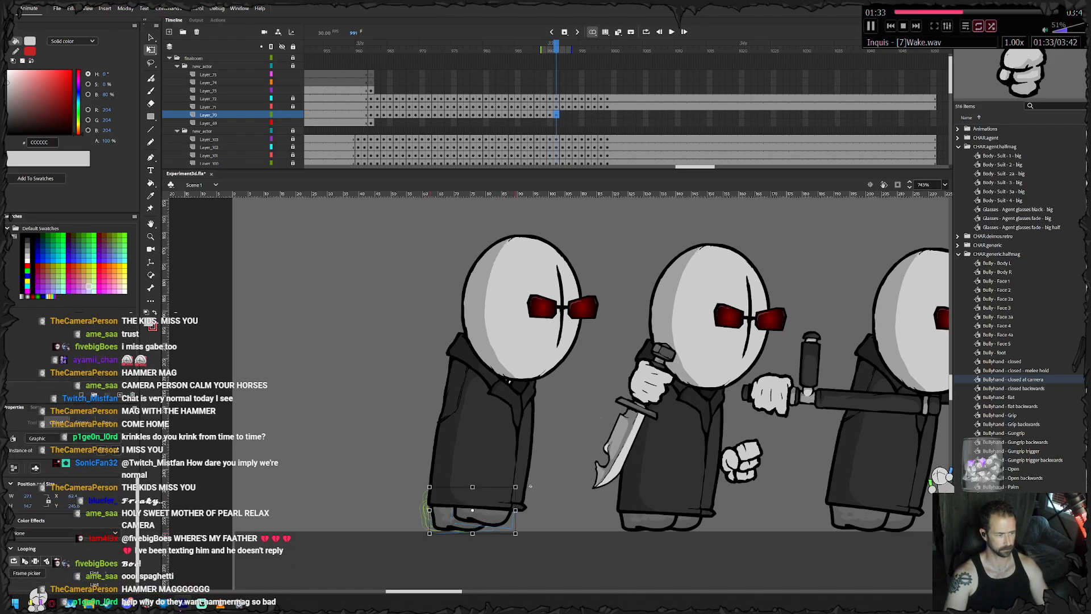
drag(530, 486, 532, 492)
click(591, 524)
click(490, 519)
drag(515, 533, 517, 528)
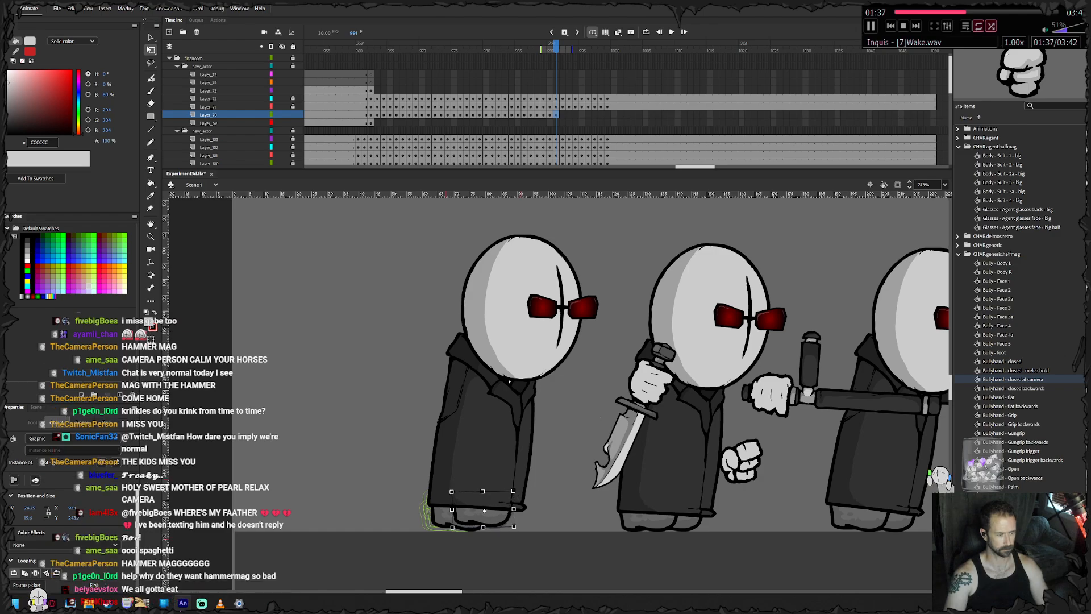
- Pose the axe agent's feet at frame 992, moving both forward under the coat and adjusting the front foot's rotation
key(period)
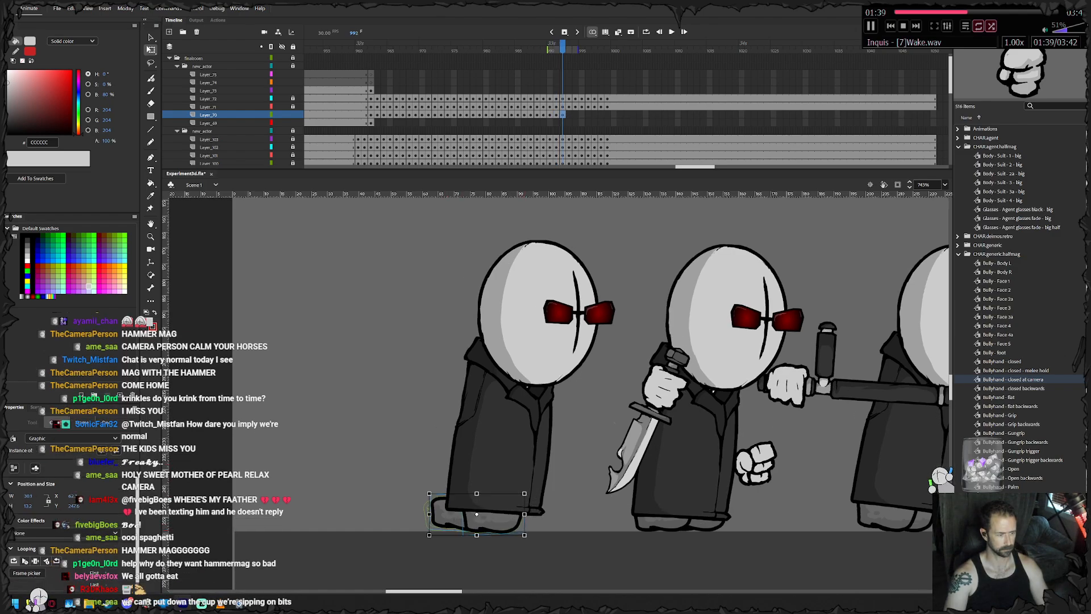
drag(505, 518, 508, 516)
click(494, 517)
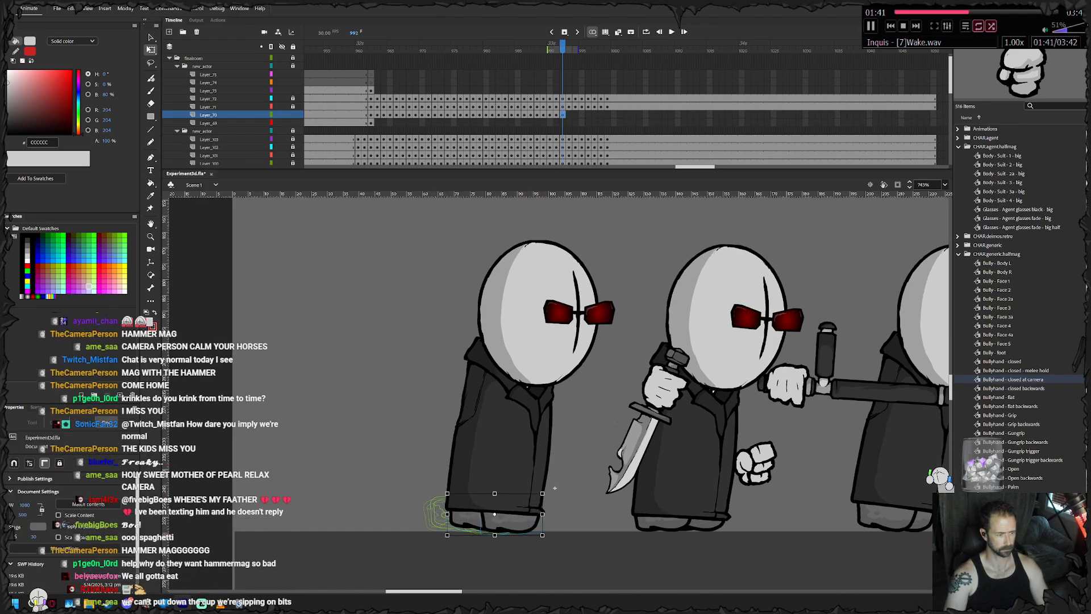
drag(511, 534, 536, 520)
- Keyframe the axe agent's feet through frame 994, sliding the rear foot forward to follow the coat
key(.)
key(.)
key(F6)
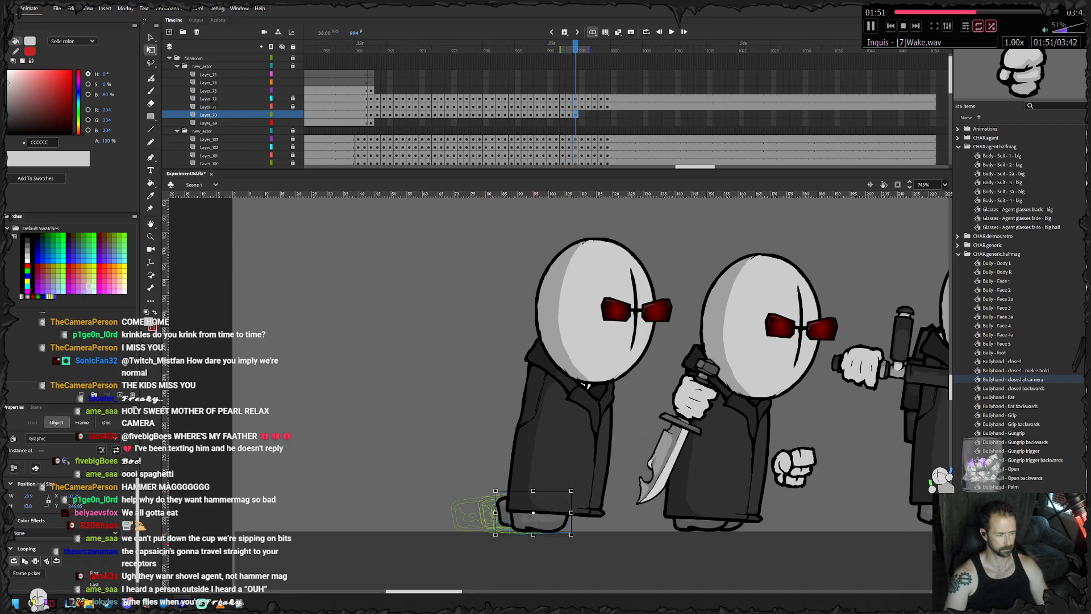
click(536, 545)
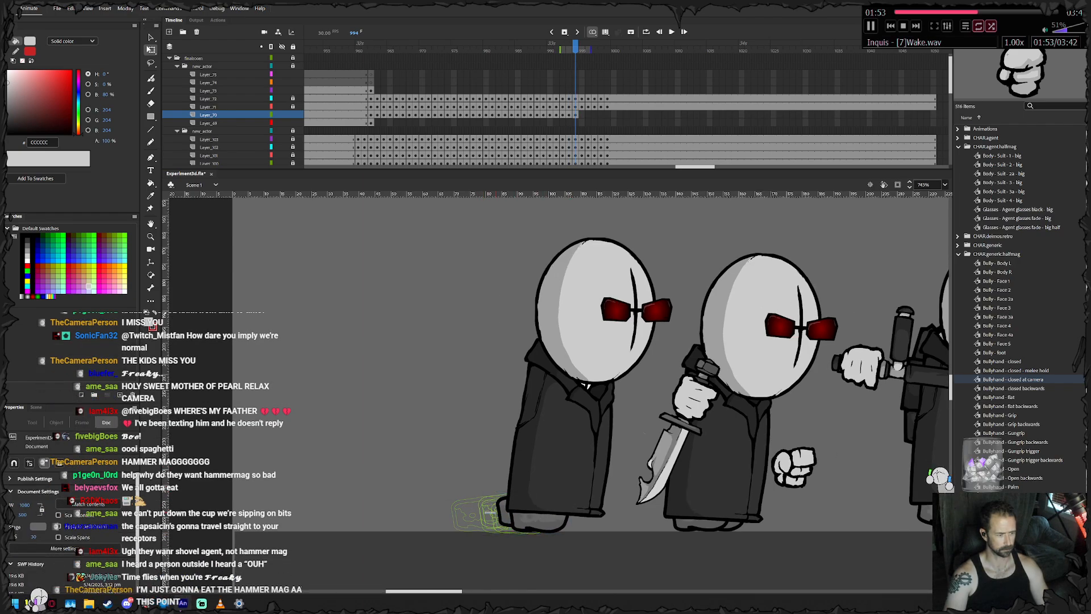
drag(502, 512, 530, 510)
- Keyframe the axe agent's feet at frame 995, placing both under the coat and selecting the front foot on its own
key(.)
key(F6)
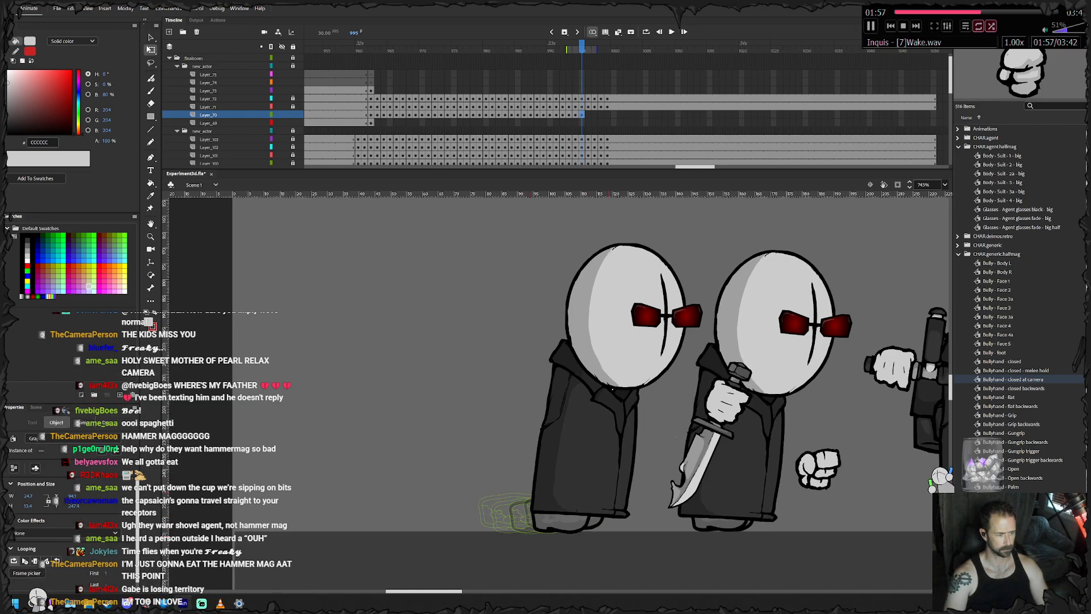
drag(559, 522, 560, 520)
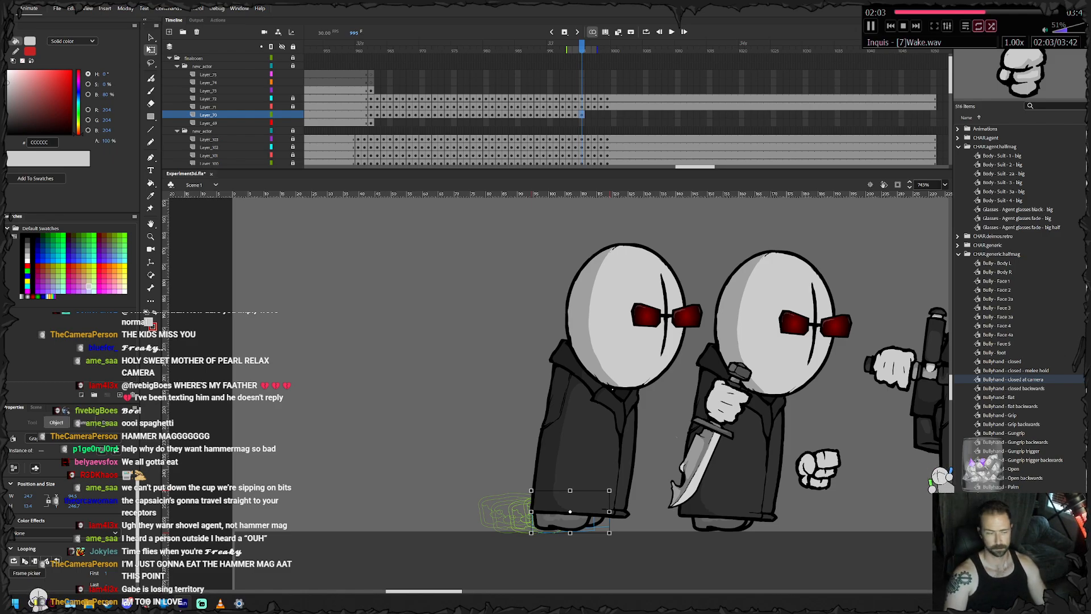
key(Escape)
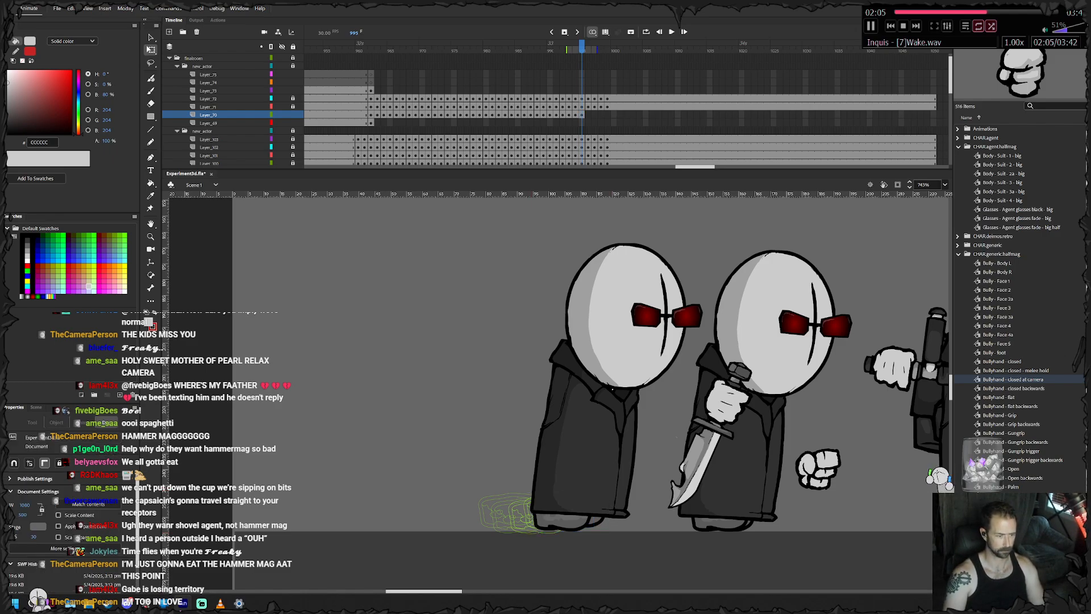
click(594, 514)
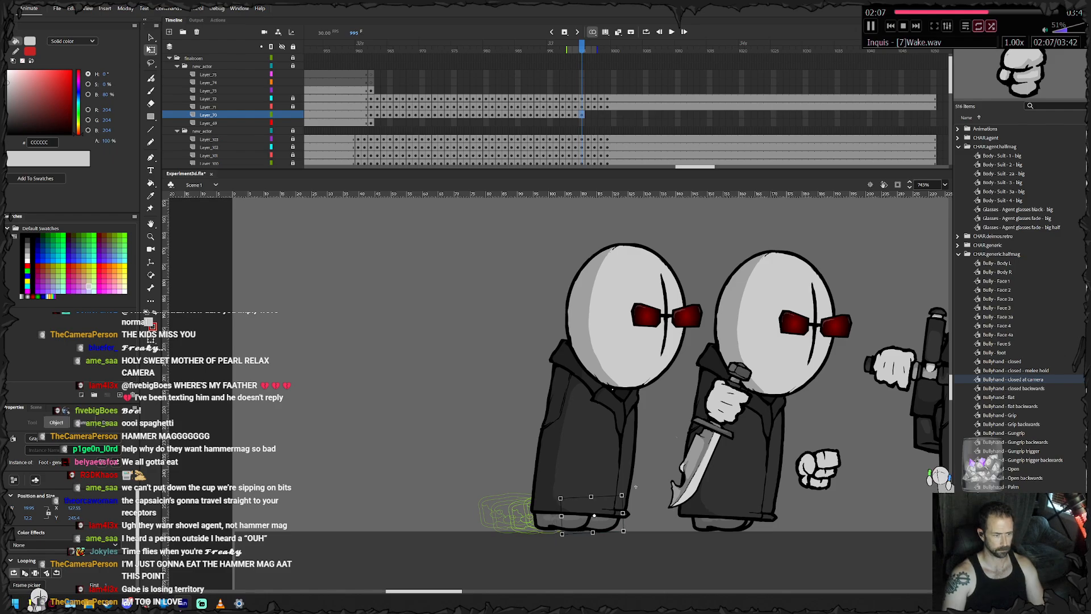
- Keyframe the axe agent's feet from frame 996 to 998, easing them forward under the coat and shifting the rear foot separately
key(F6)
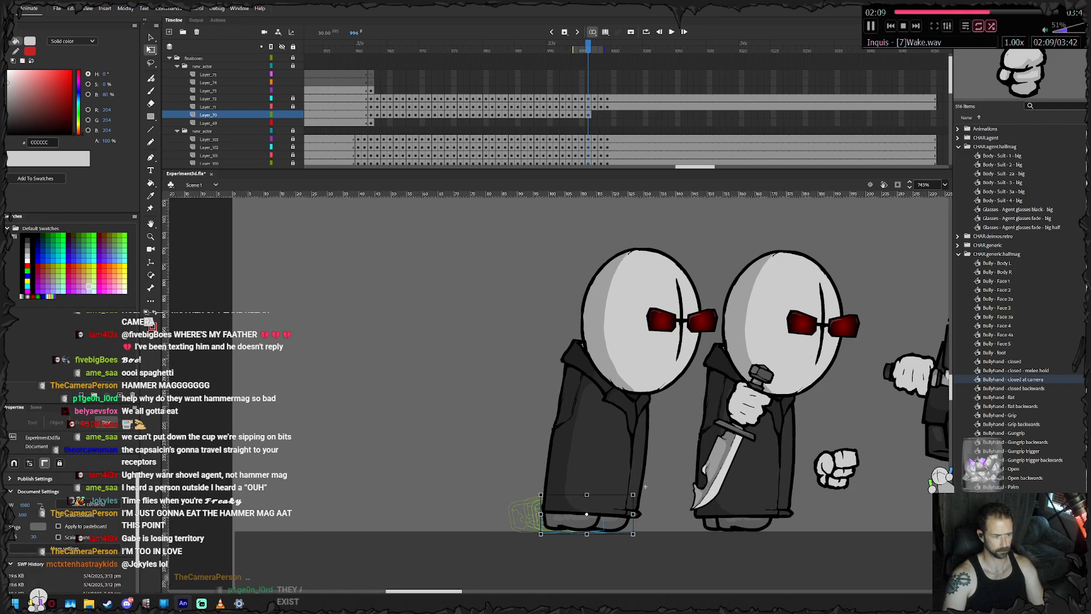
click(591, 514)
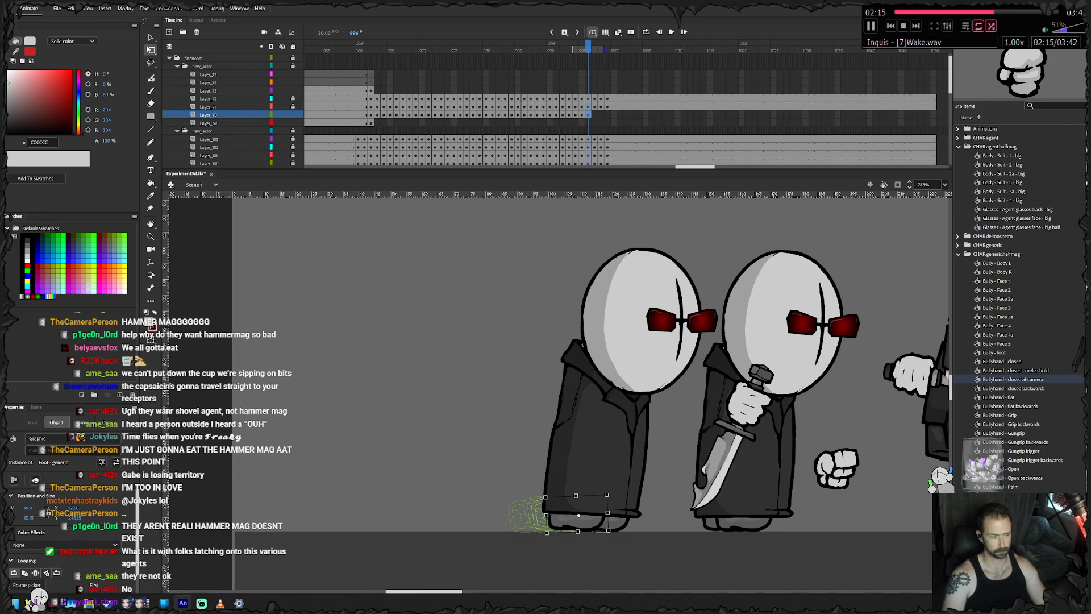
key(F6)
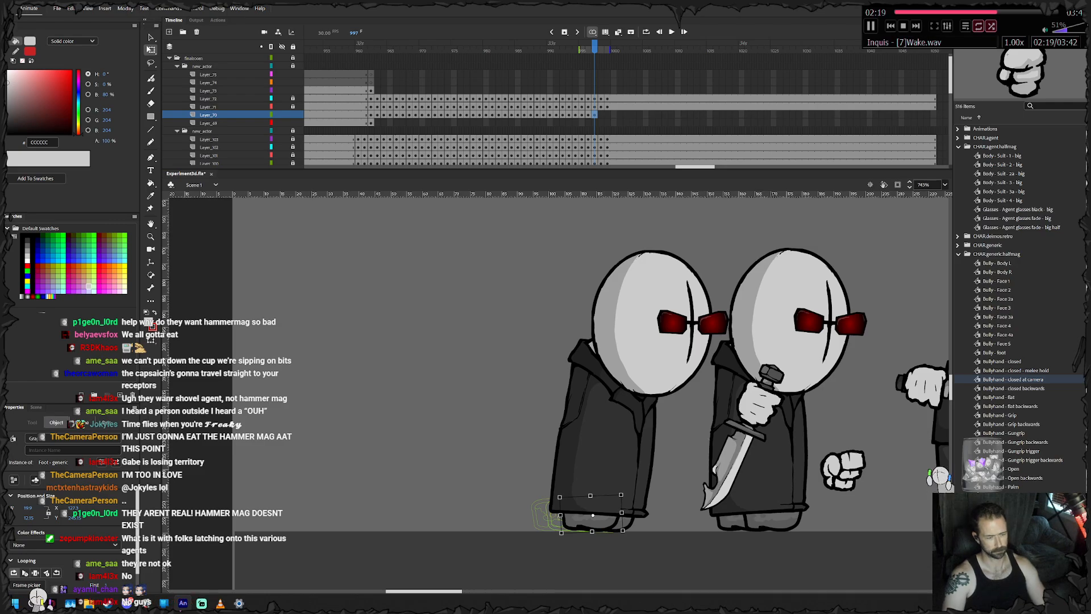
key(F6)
click(602, 514)
click(654, 487)
drag(599, 520, 603, 519)
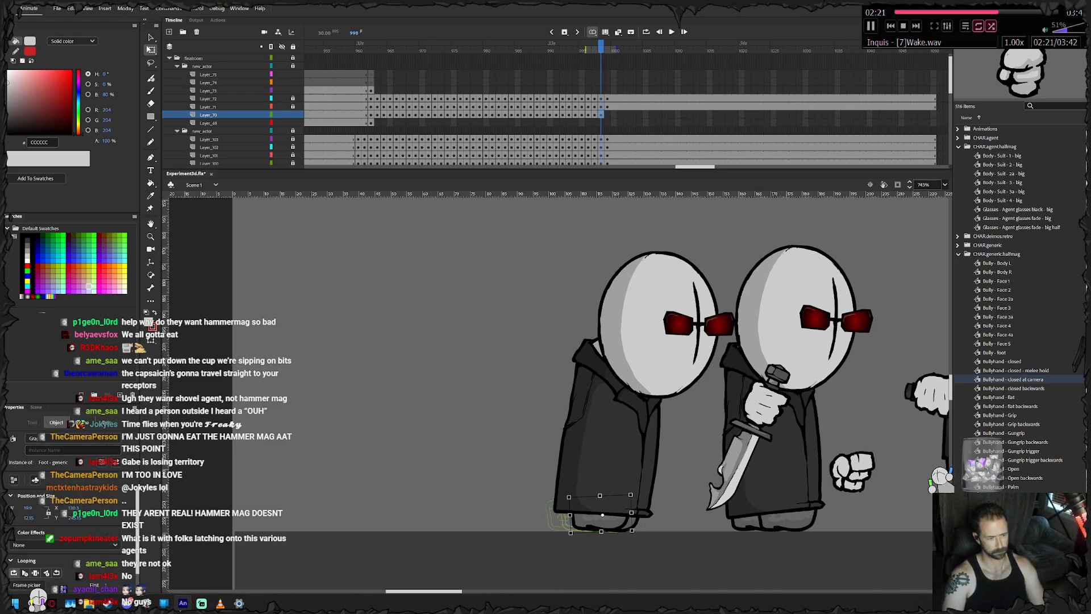
- Keyframe the axe agent's final foot pose at frame 999 and extend the feet layer to the other layers' end frame
key(F6)
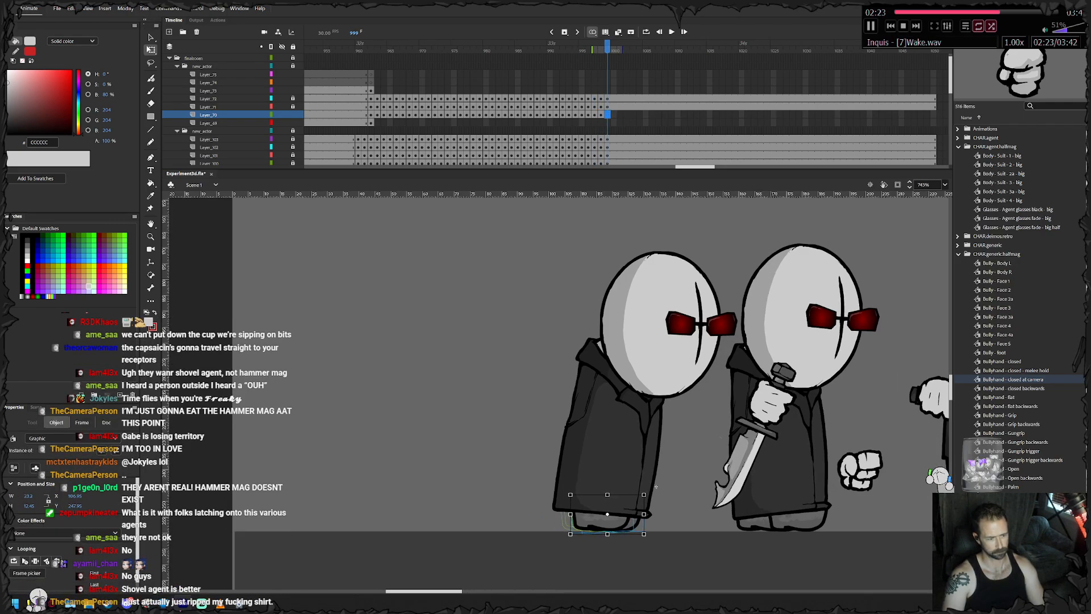
click(635, 523)
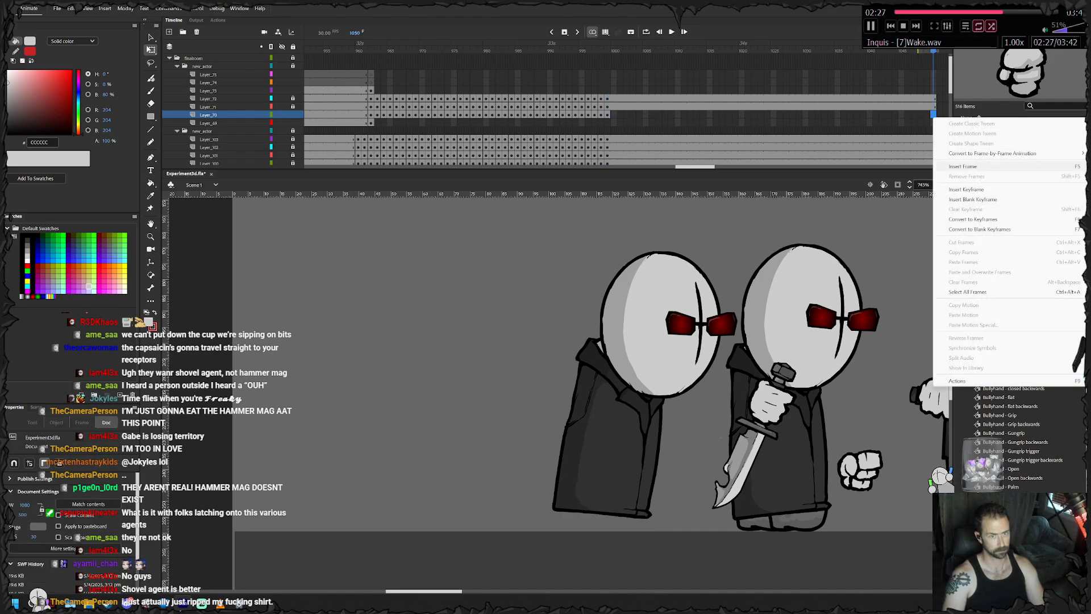
click(933, 114)
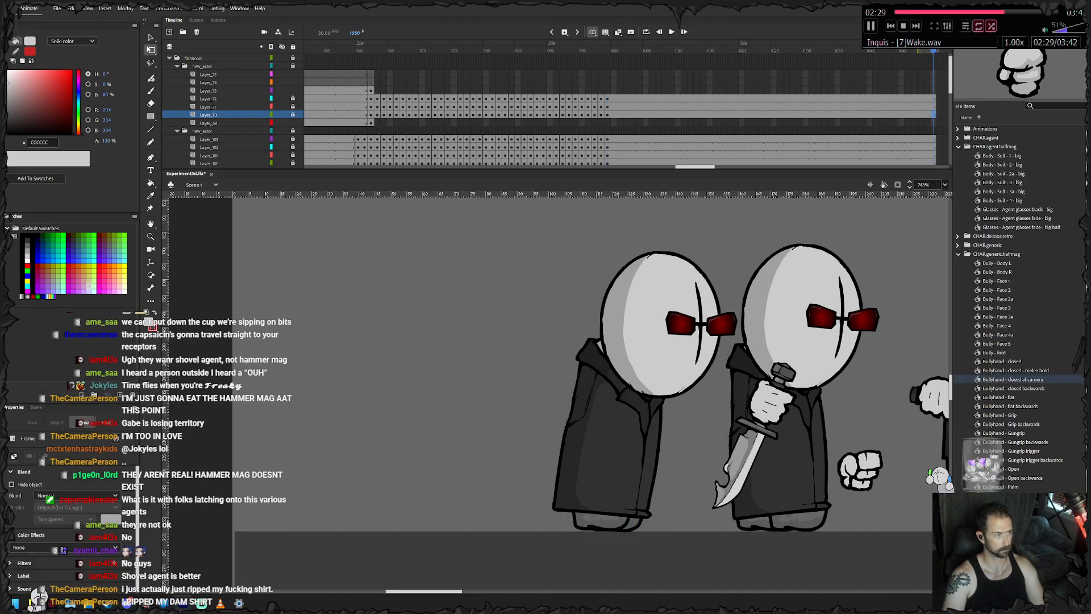
- Keyframe the axe and its hand on Layer_69 from frame 962 to 965, raising them with the jump and tilting the axe back
click(370, 123)
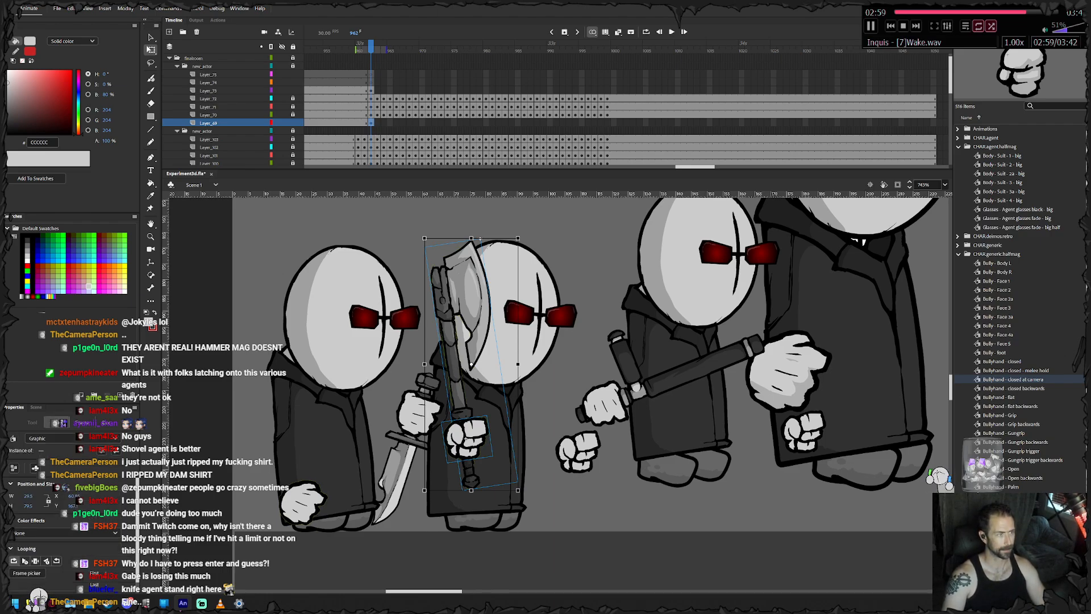
key(period)
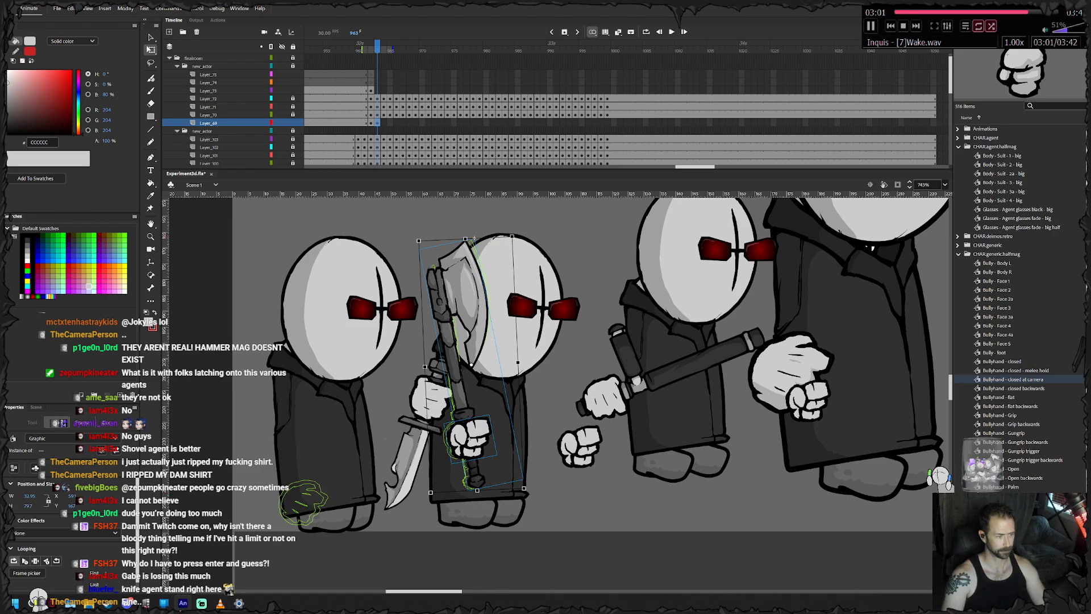
key(period)
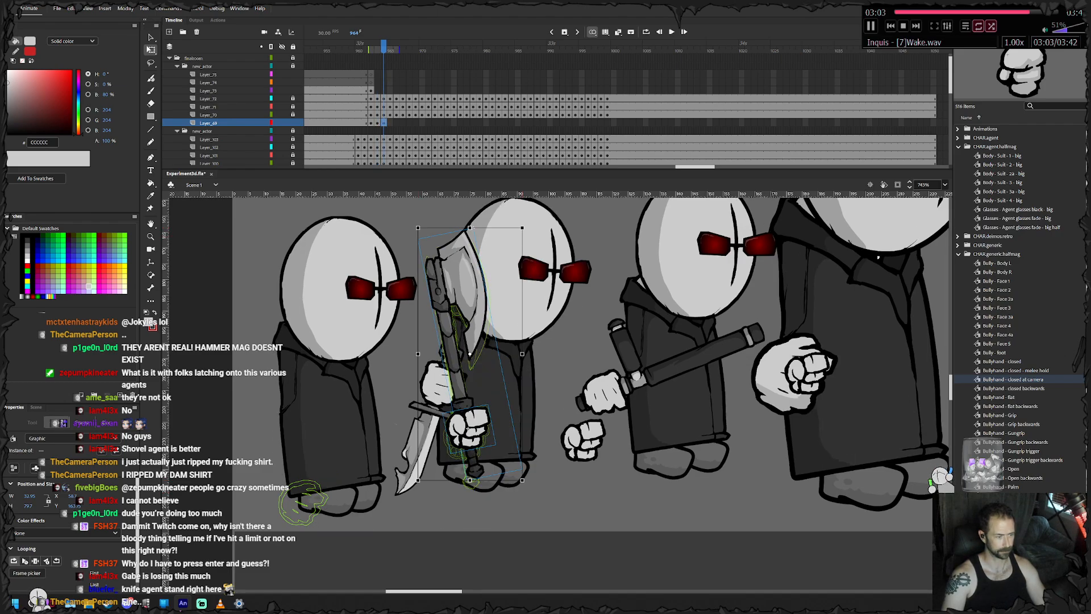
key(period)
mouse_move(474, 406)
mouse_down()
mouse_move(480, 366)
mouse_move(477, 393)
mouse_up()
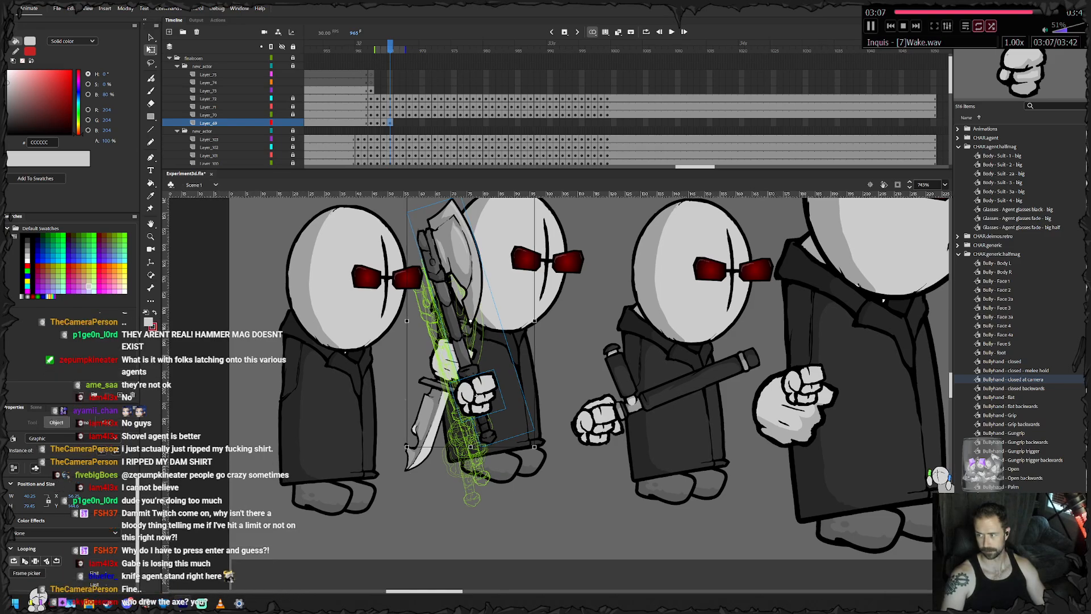
scroll(589, 392, up, 2)
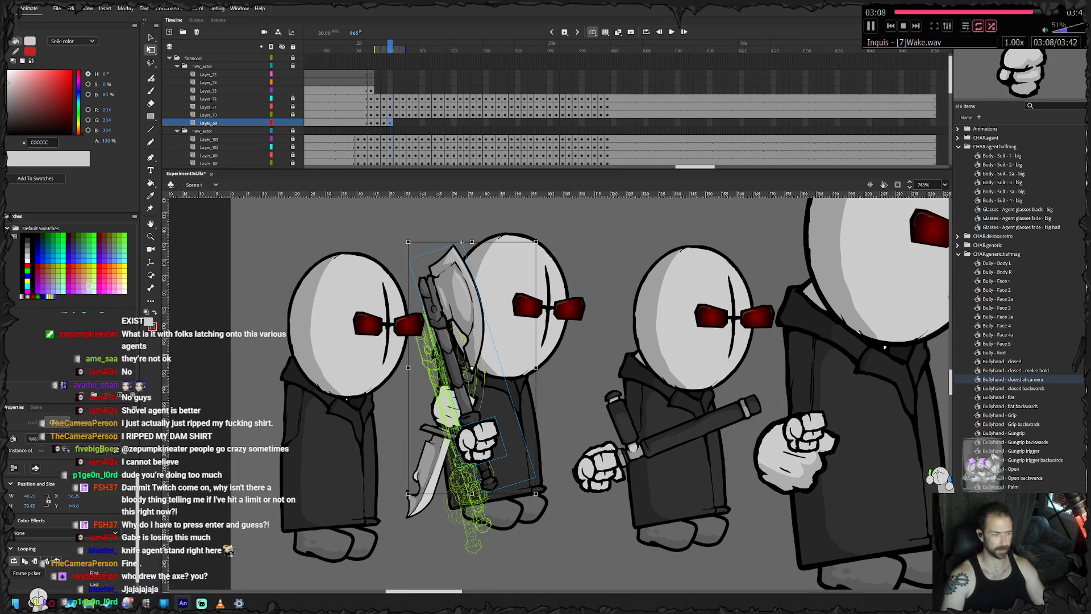
- Open the axe symbol to inspect its artwork, return to the main scene and reselect the axe with its hand
double_click(462, 243)
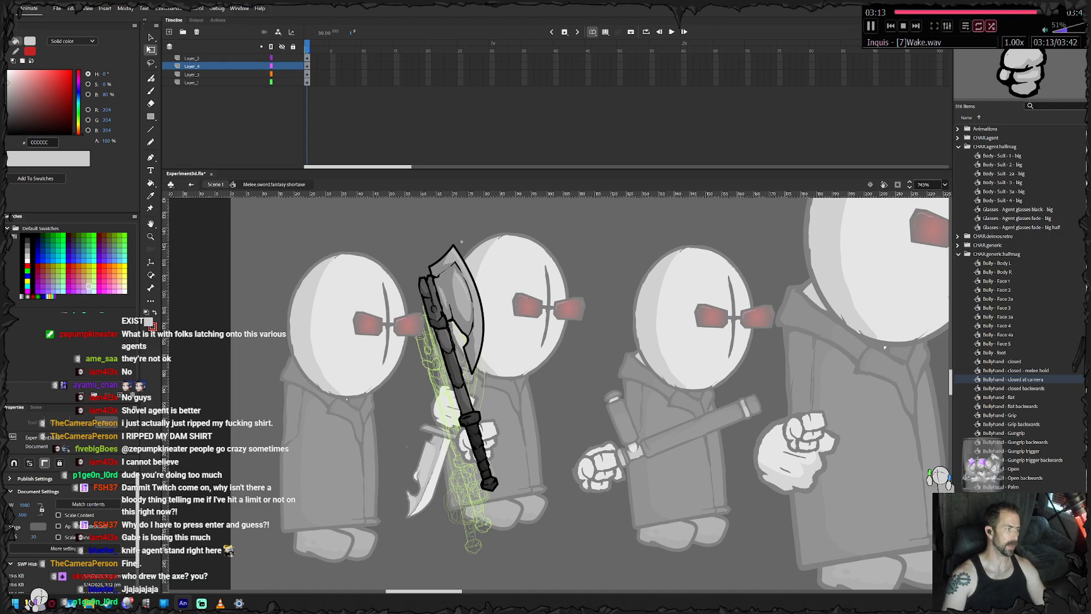
double_click(461, 242)
scroll(1020, 307, down, 2)
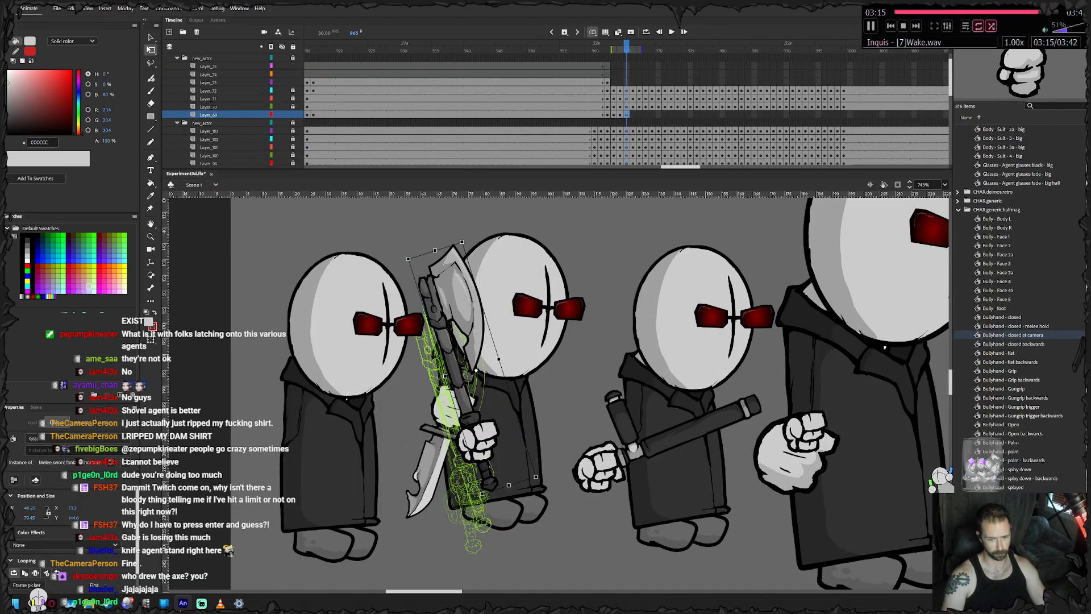
drag(559, 407, 454, 461)
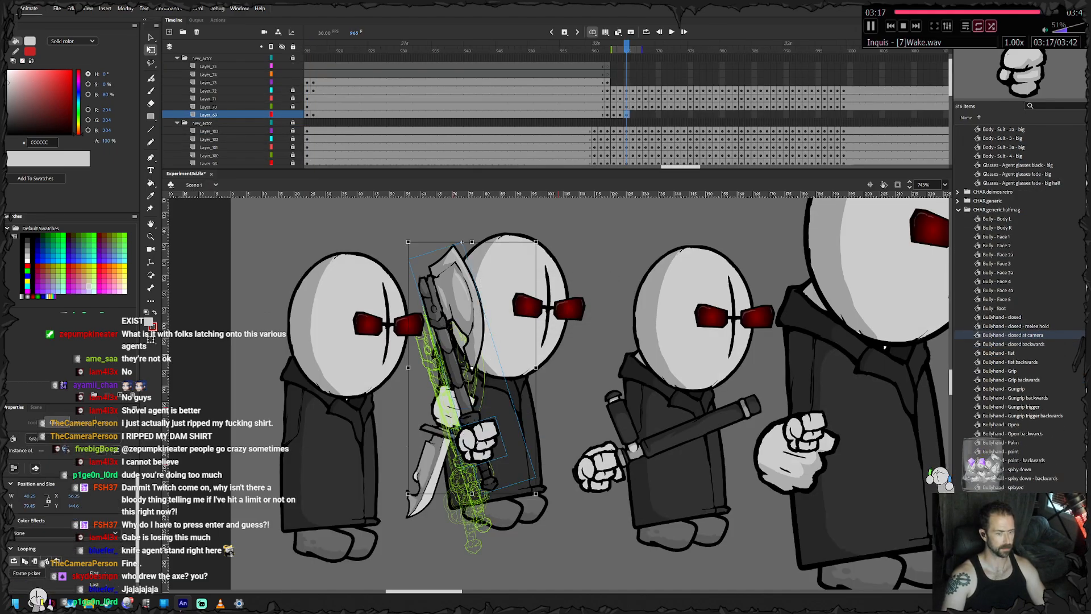
- Place the Cresent Sword 1 symbol from the melee weapons on the stage to inspect it, and delete it again
scroll(1020, 306, down, 8)
click(1008, 377)
key(Down)
key(Down)
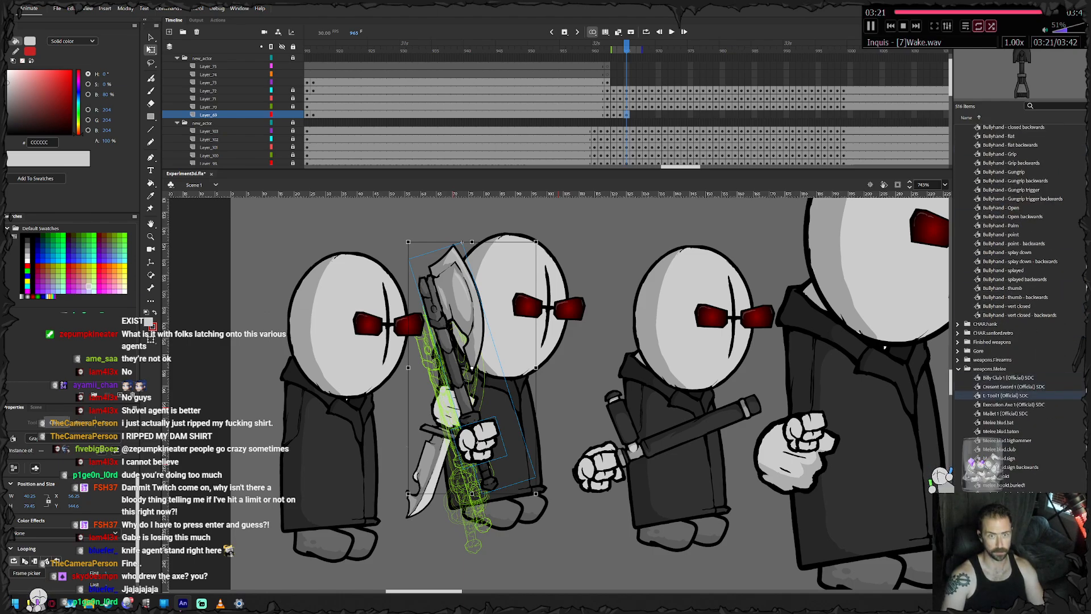
key(Up)
drag(1013, 386, 616, 315)
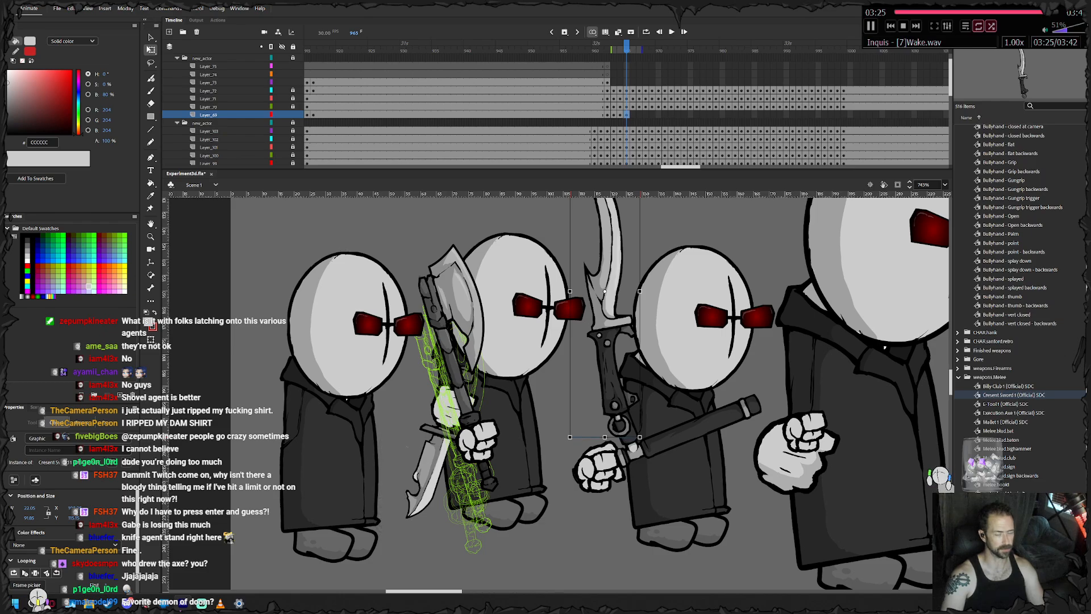
key(Delete)
- Place the Nunchuck1 symbol on the stage beside the agents to inspect it, and remove it again
scroll(1016, 375, down, 1)
scroll(1017, 375, down, 10)
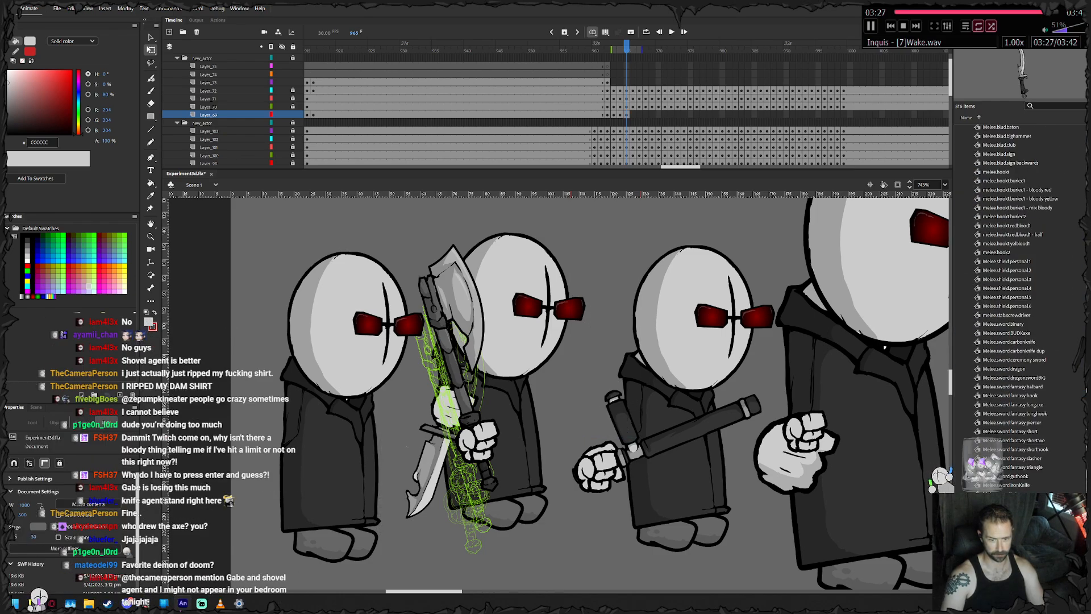
click(1014, 521)
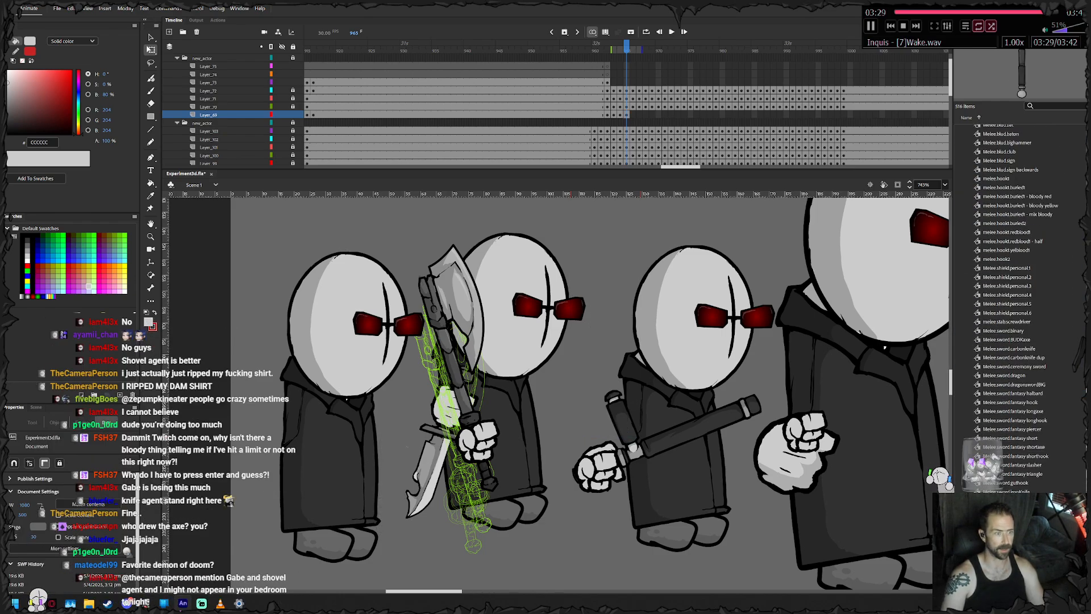
drag(1014, 520, 605, 255)
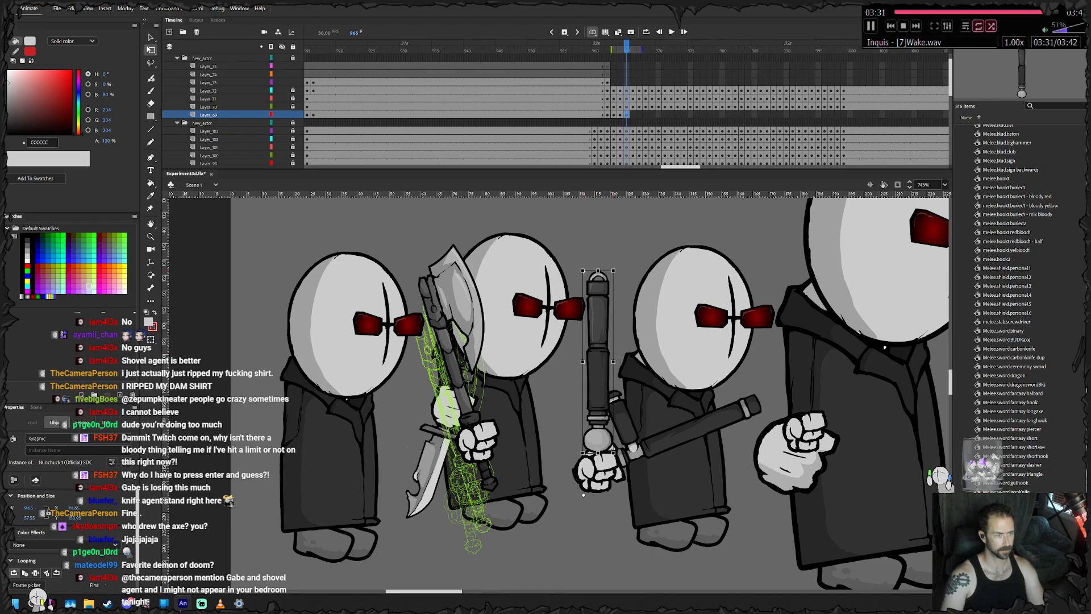
key(Delete)
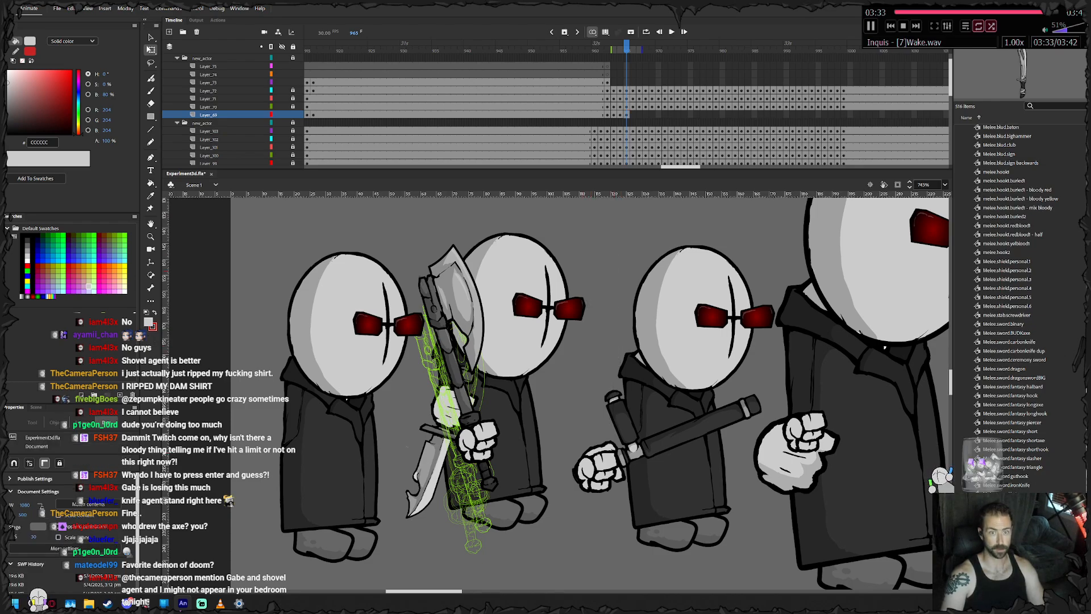
- Place the Scimitar1 symbol on the stage to inspect its artwork, and delete the instance again
drag(1014, 529, 611, 307)
scroll(611, 307, up, 3)
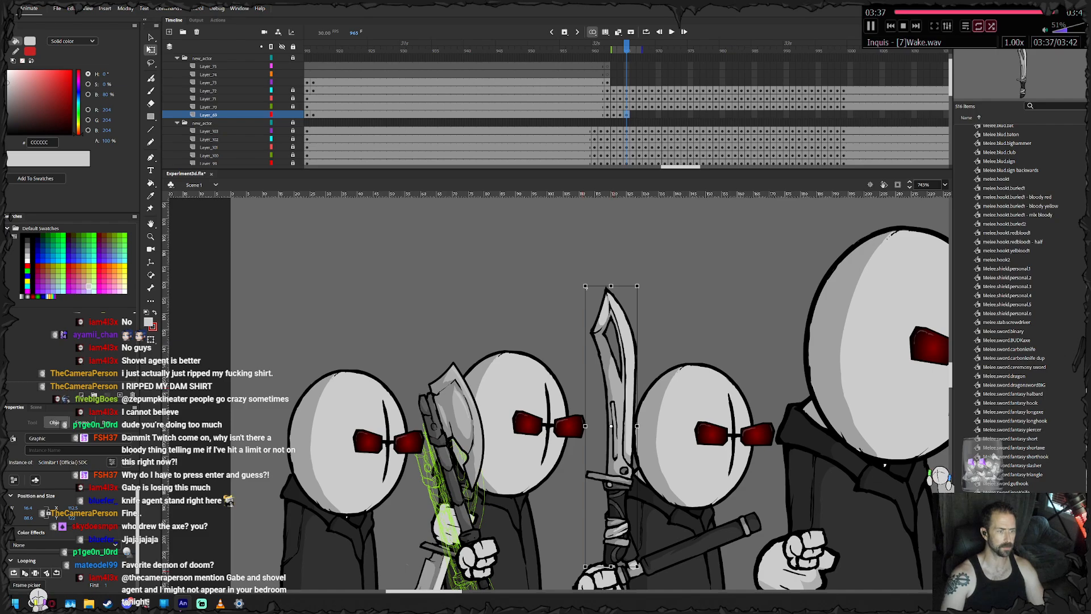
key(Delete)
scroll(591, 392, down, 3)
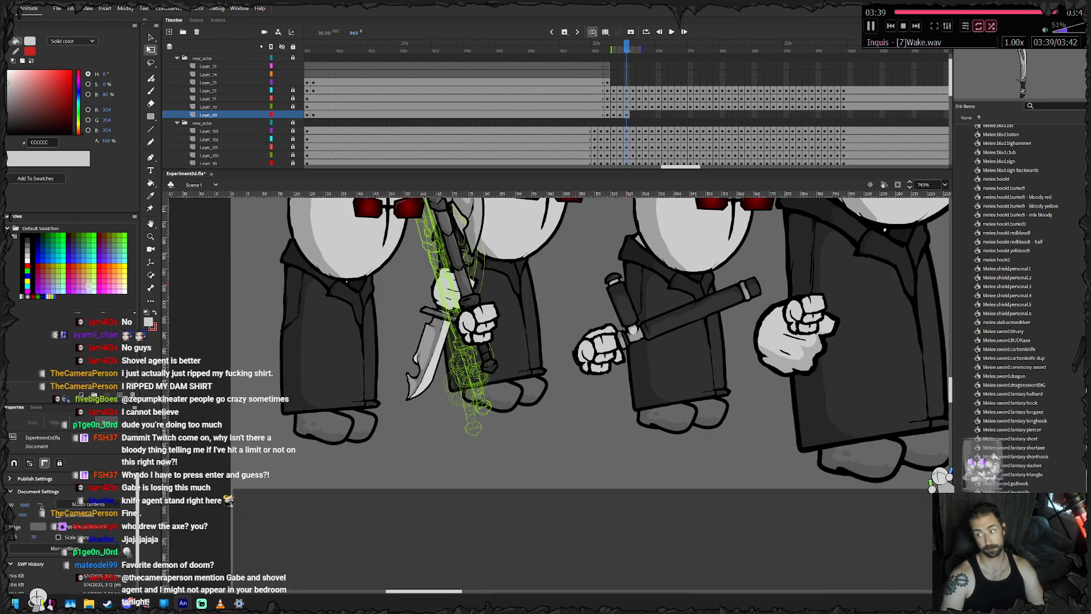
- Reselect the axe with its hand and keyframe them on Layer_69 from frame 965 to 971, raising them with the jumping agent
drag(537, 282, 473, 333)
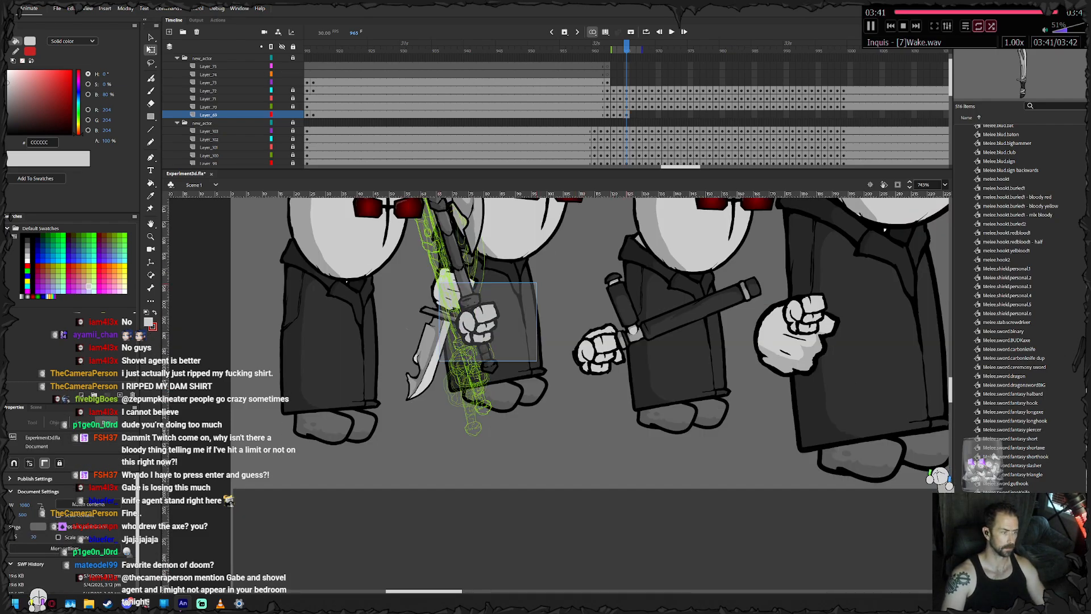
scroll(586, 392, up, 3)
drag(514, 443, 508, 315)
key(F6)
key(F6)
key(F6)
- Keyframe the axe and its hand from frame 972 to 978, lowering them as the agent comes down from the jump
key(F6)
key(F6)
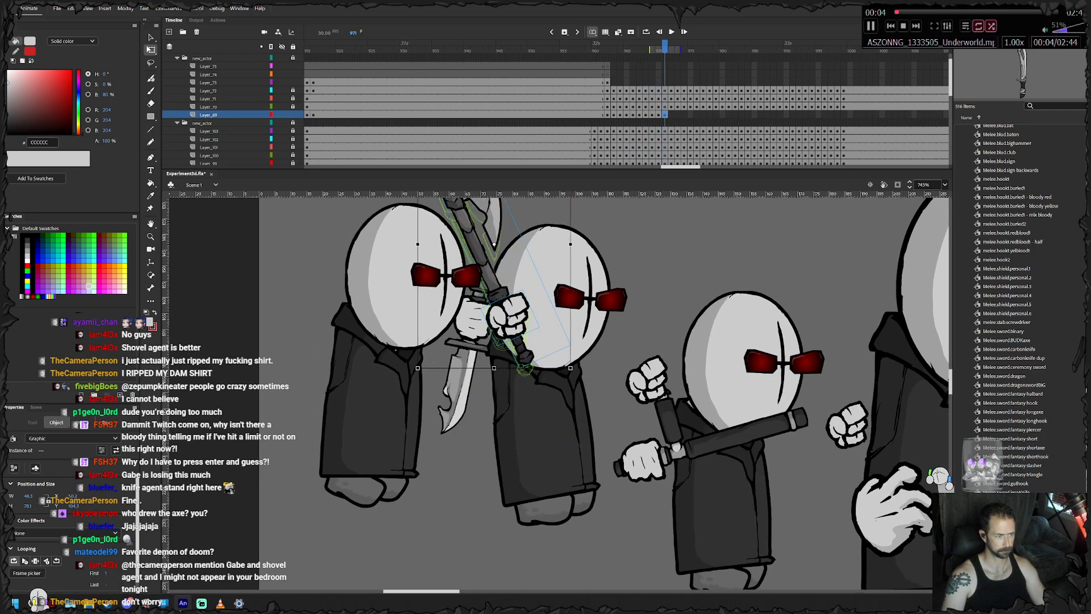
- Keyframe the axe and its hand at frames 979 and 980, rotating the axe towards upright and shifting it down with the agent
key(F6)
key(F6)
key(F6)
drag(518, 301, 554, 408)
- Keyframe the axe and its hand at frames 981 and 982, tilting the axe head forward and repositioning the grip in front of the coat
key(F6)
key(F6)
key(F6)
key(F6)
key(F6)
drag(619, 461, 596, 473)
drag(542, 408, 565, 438)
key(F6)
drag(623, 493, 594, 504)
drag(550, 417, 568, 456)
key(F6)
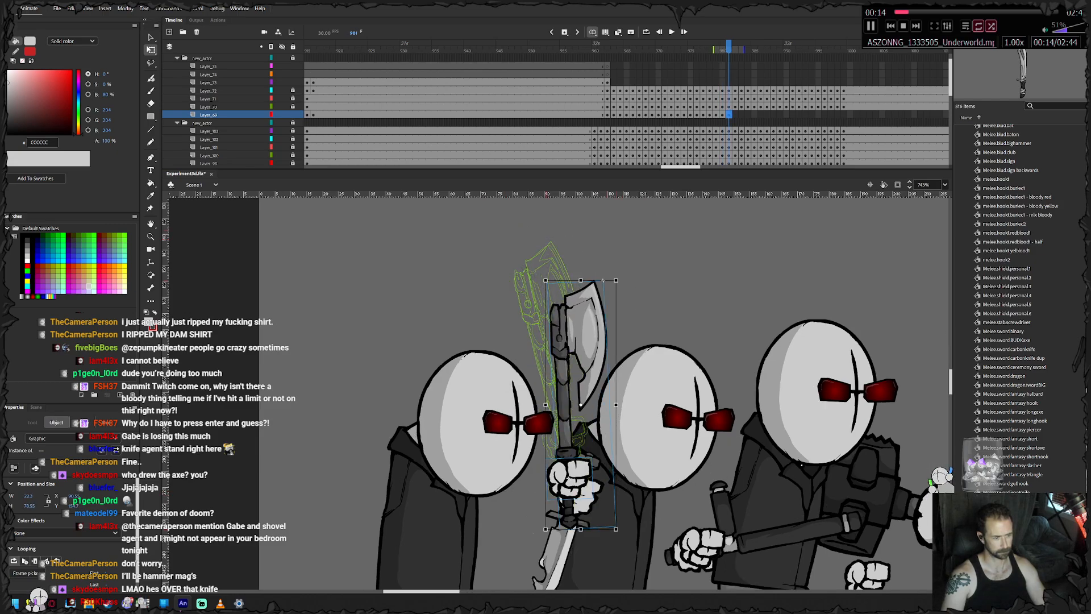
drag(619, 532, 595, 538)
drag(563, 427, 607, 364)
key(F6)
drag(622, 474, 610, 474)
drag(604, 376, 531, 456)
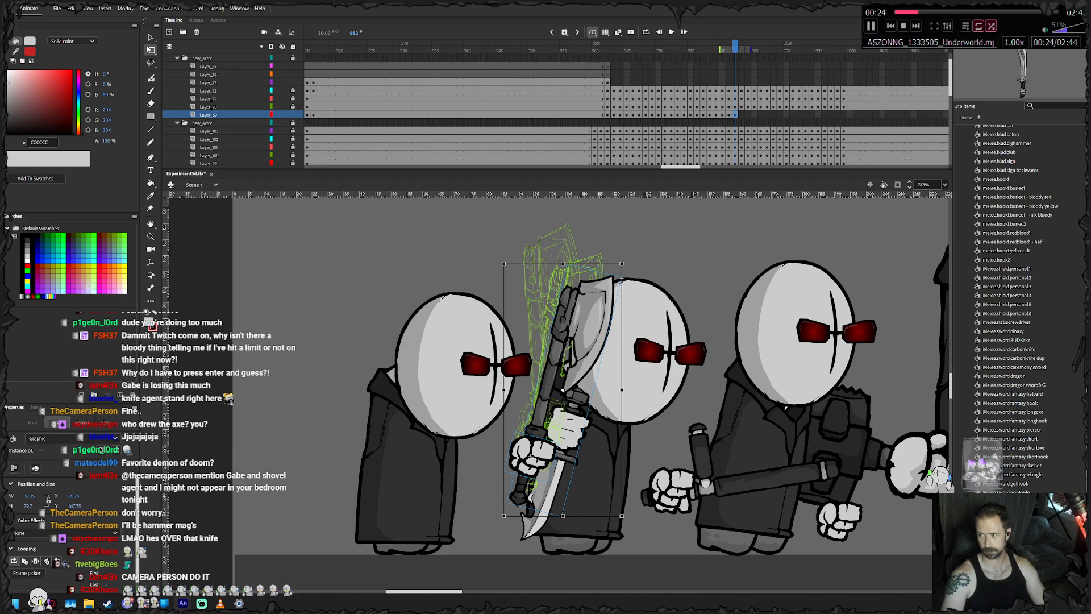
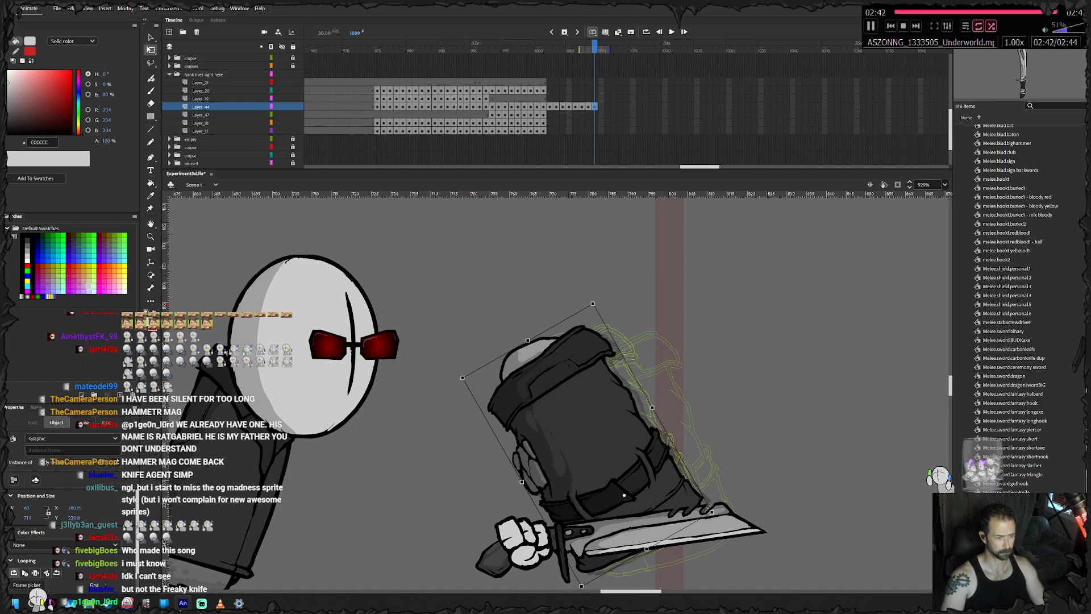
- Swap the torso symbol on frame 1009 for Body - Hank - 3 and reposition it over the onion-skin outlines
click(594, 515)
click(527, 319)
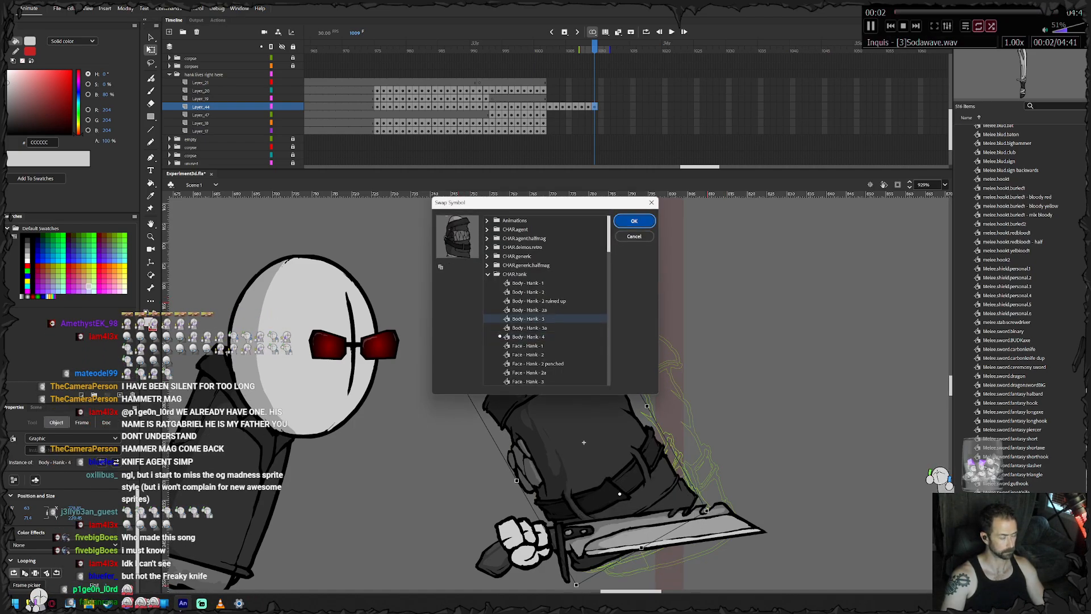
click(634, 221)
drag(584, 441, 455, 377)
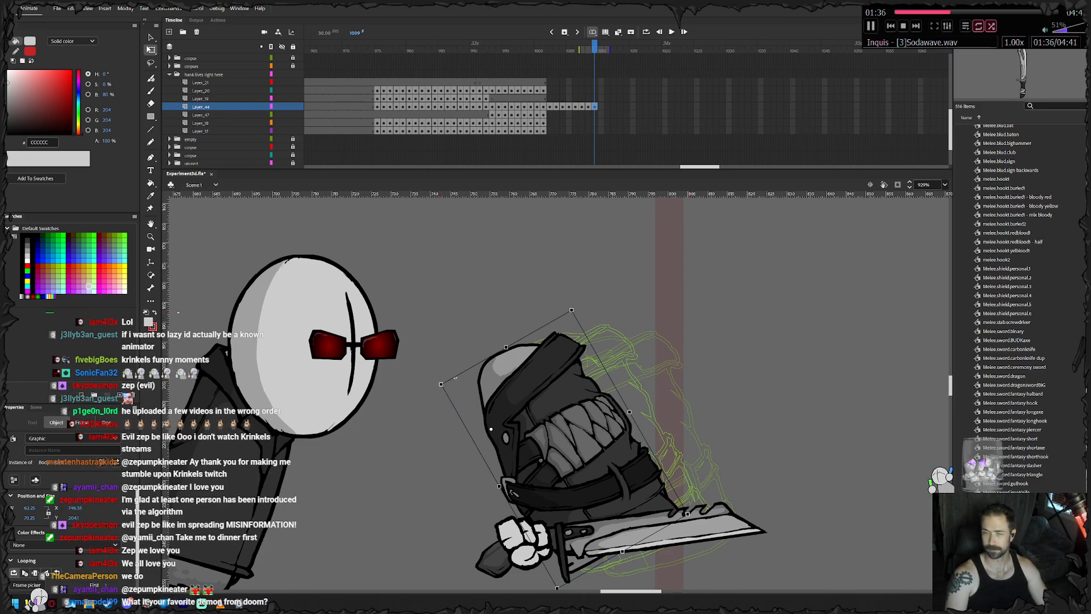
drag(455, 378, 560, 336)
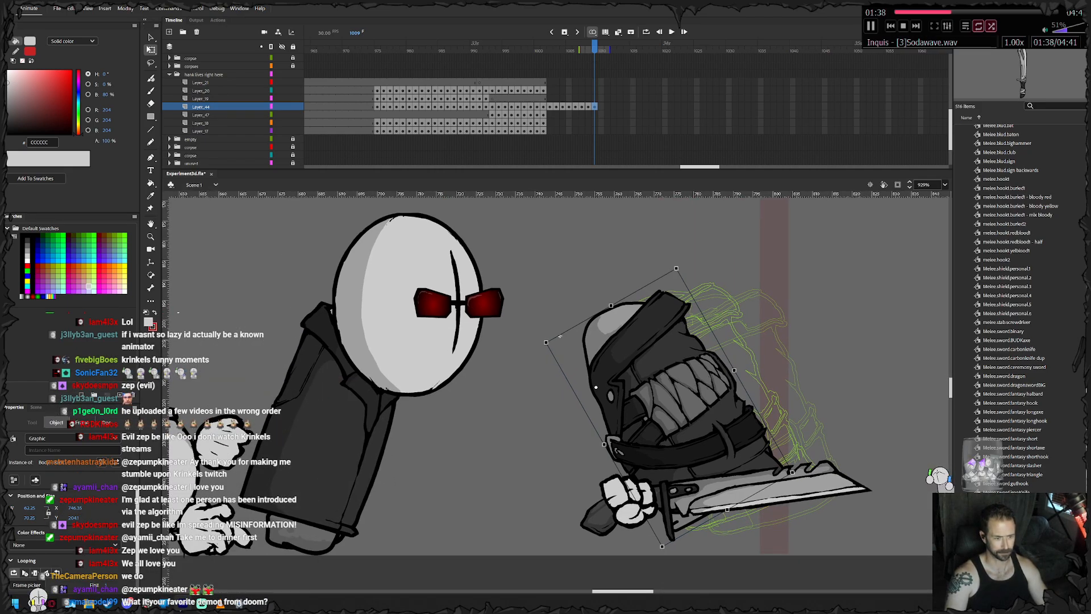
- Scrub back and step through the recent frames to check the torso's motion around frames 1004 to 1010
drag(594, 50, 562, 50)
key(Return)
key(period)
key(period)
key(period)
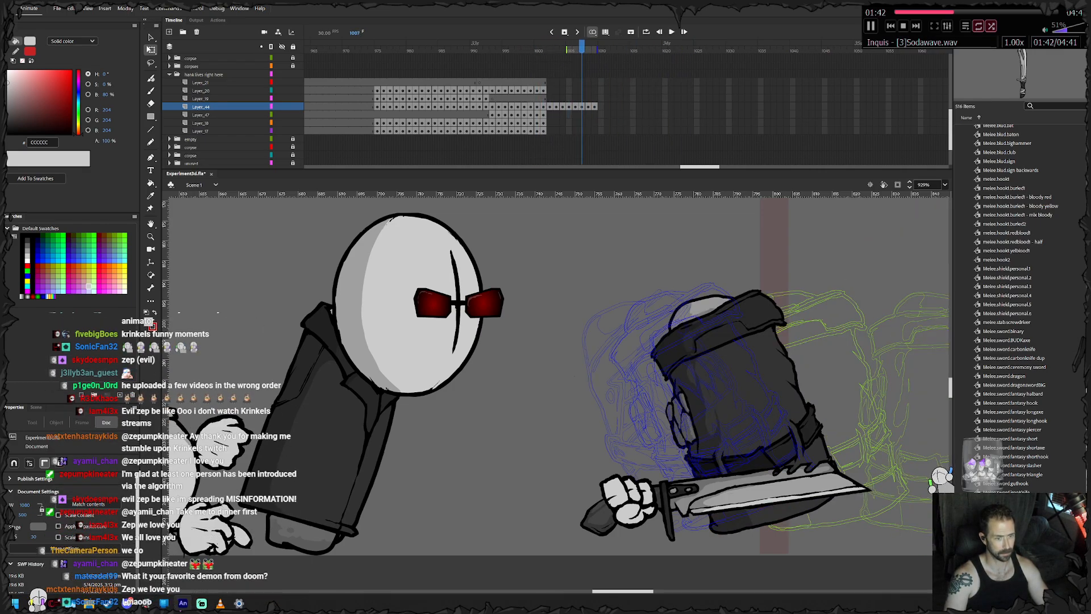
drag(653, 375, 471, 372)
key(period)
key(period)
key(period)
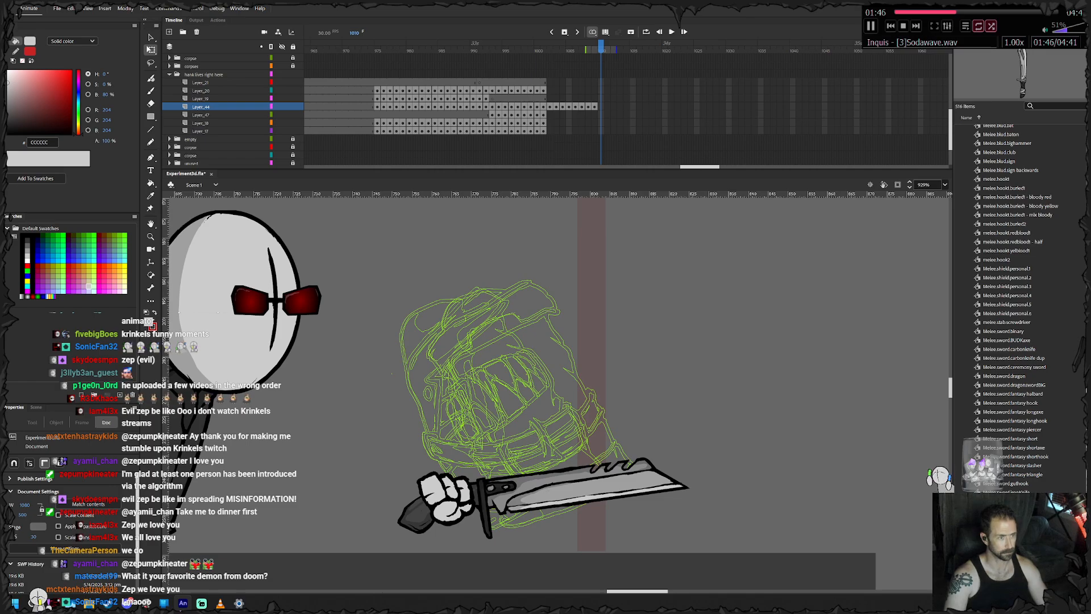
- Add a torso keyframe at frame 1010 and move the torso further left with slightly more tilt
key(F6)
drag(471, 372, 606, 391)
drag(512, 352, 470, 347)
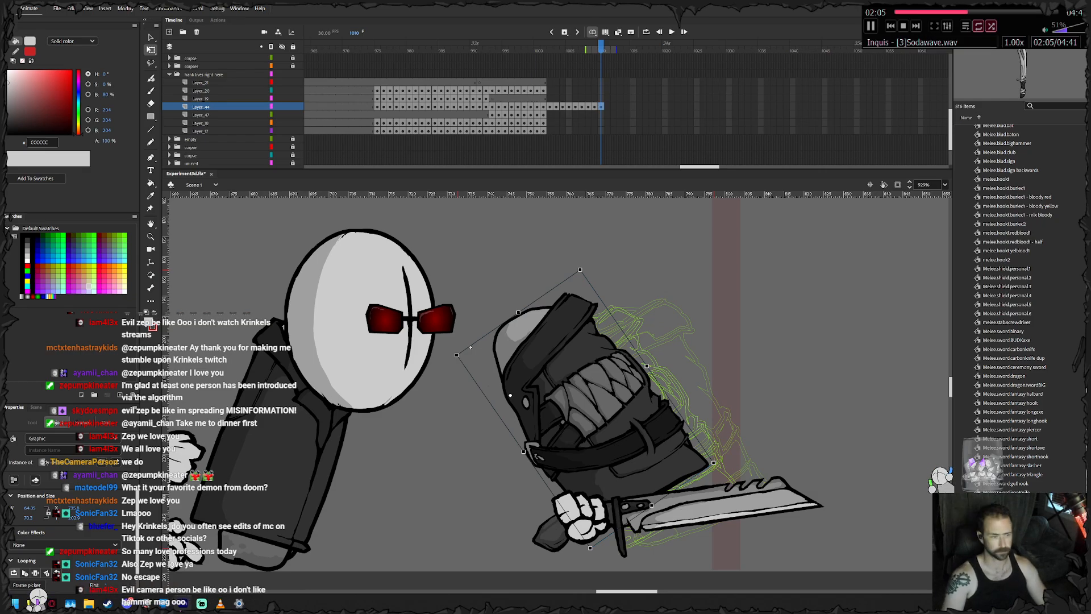
- Step back and forth between the latest torso frames to compare their poses
key(comma)
key(comma)
key(comma)
key(comma)
key(comma)
key(comma)
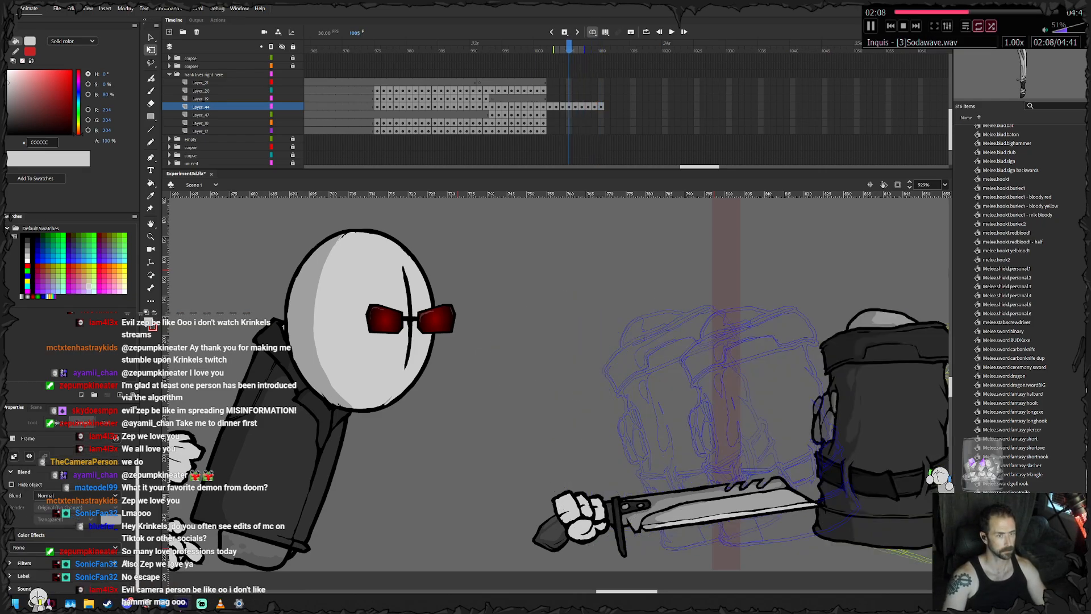
key(period)
key(period)
key(period)
key(period)
key(comma)
key(comma)
key(comma)
key(comma)
key(comma)
key(comma)
key(comma)
key(period)
key(period)
- Shift the torso slightly left on frame 1006 and check it against the following frames
key(period)
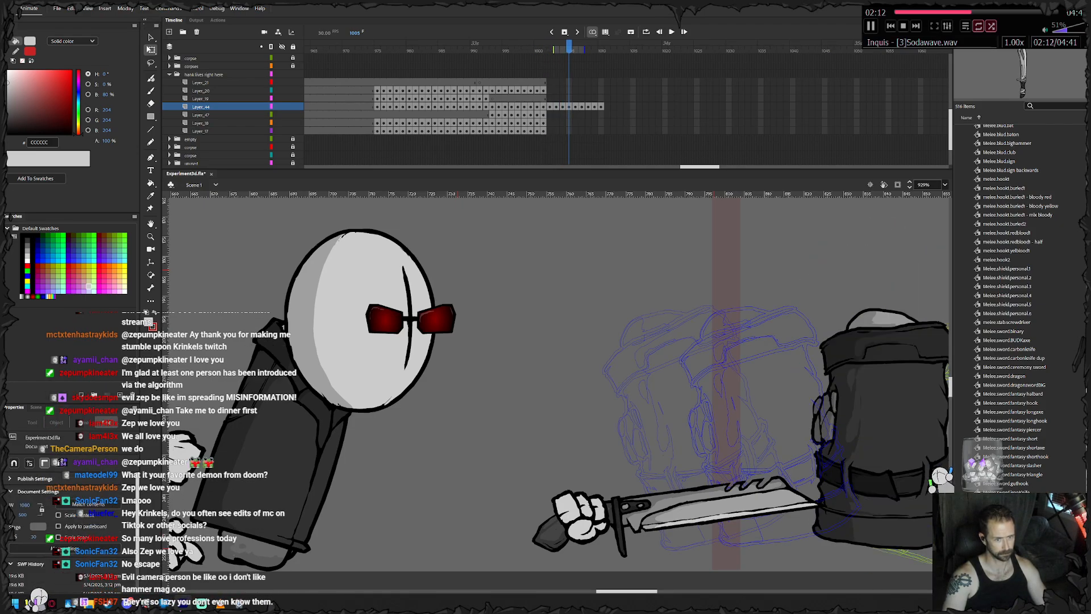
key(period)
key(period)
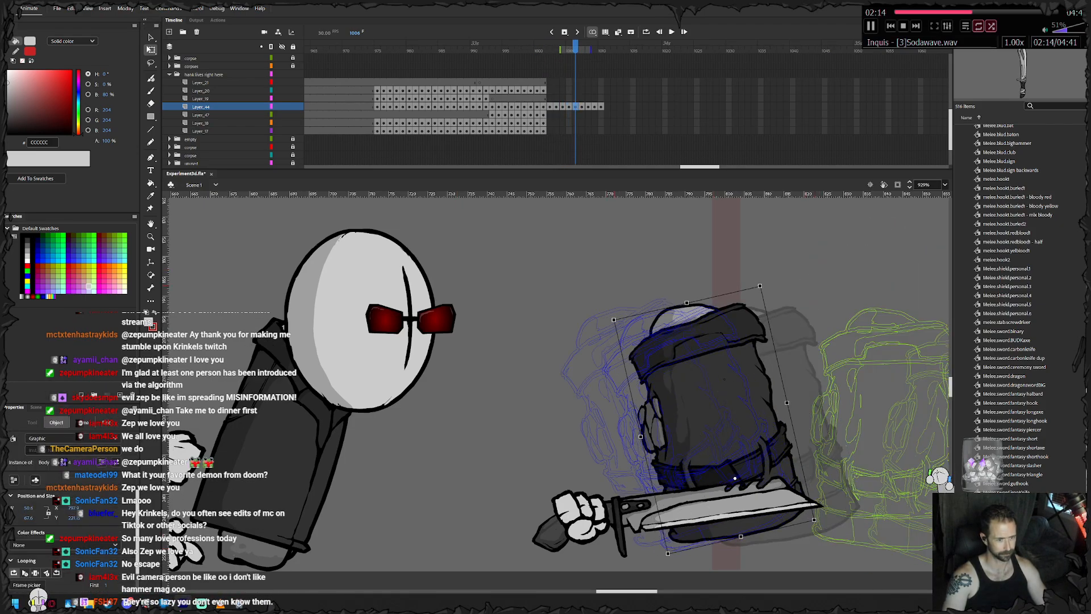
drag(695, 424, 670, 417)
key(period)
- Add torso keyframes through frame 1014, nudging its position and rotating it slightly clockwise on frame 1013
key(period)
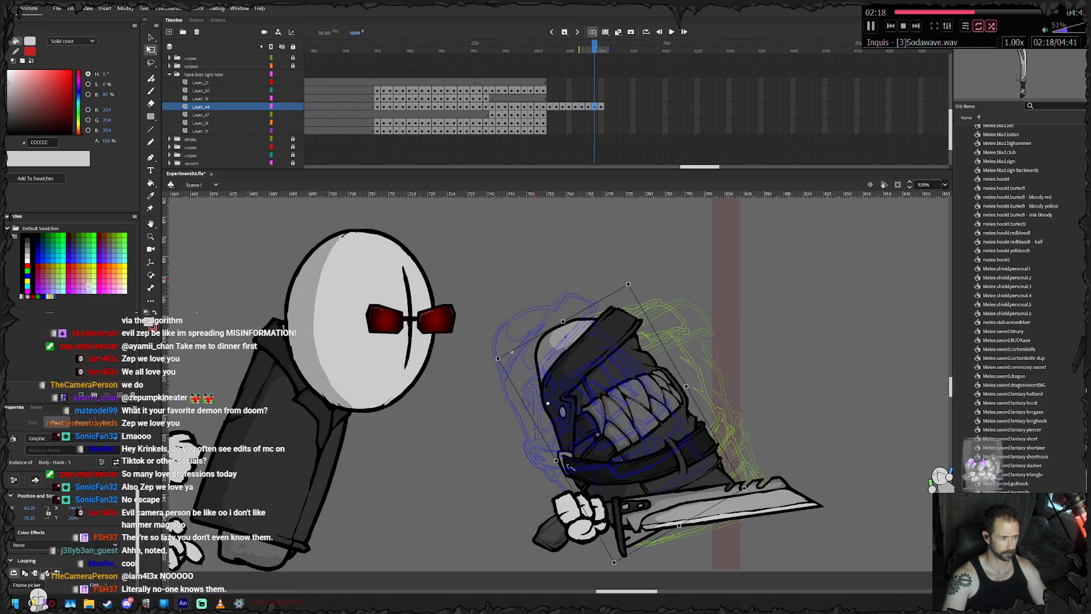
key(period)
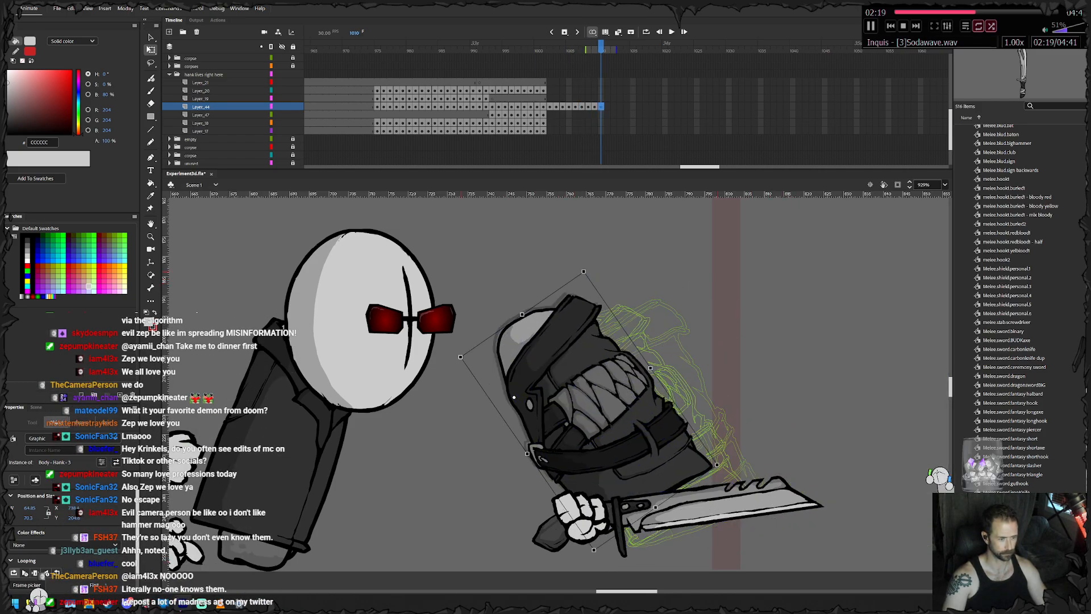
key(period)
key(period)
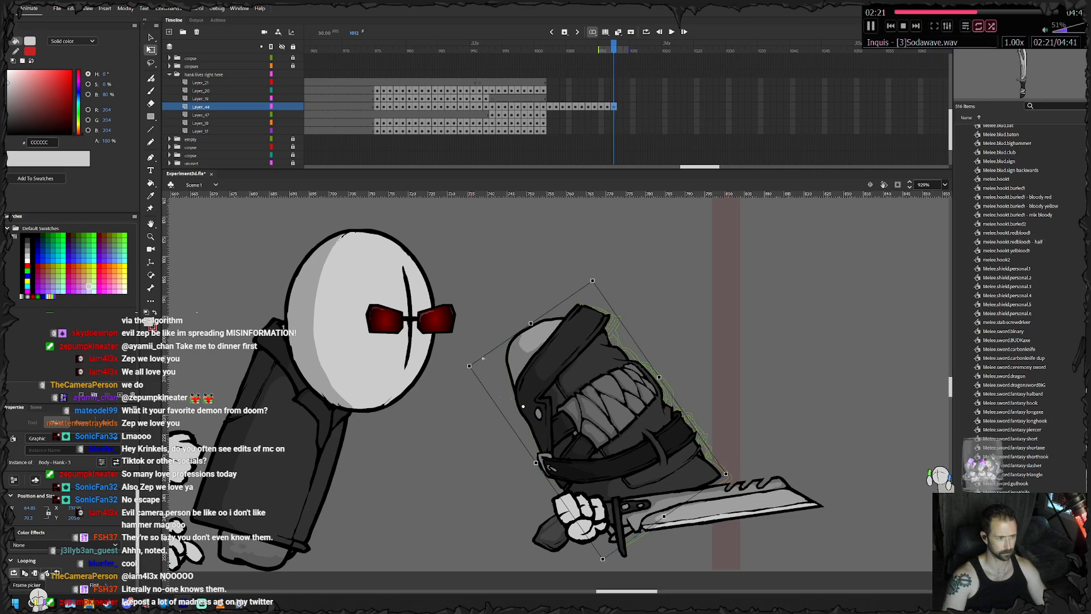
key(period)
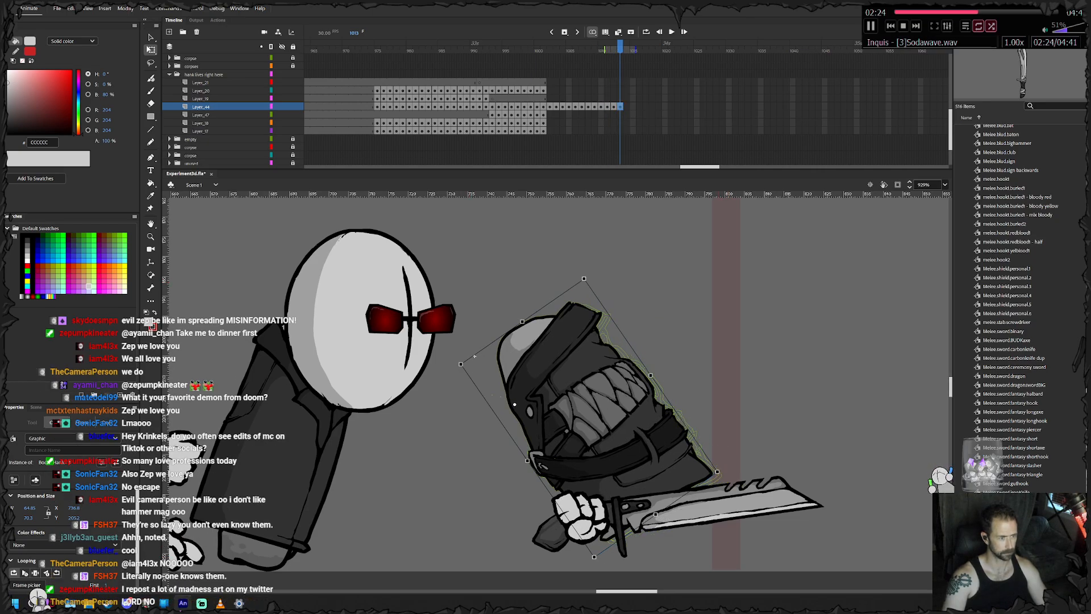
drag(720, 473, 711, 494)
drag(591, 409, 582, 402)
key(F6)
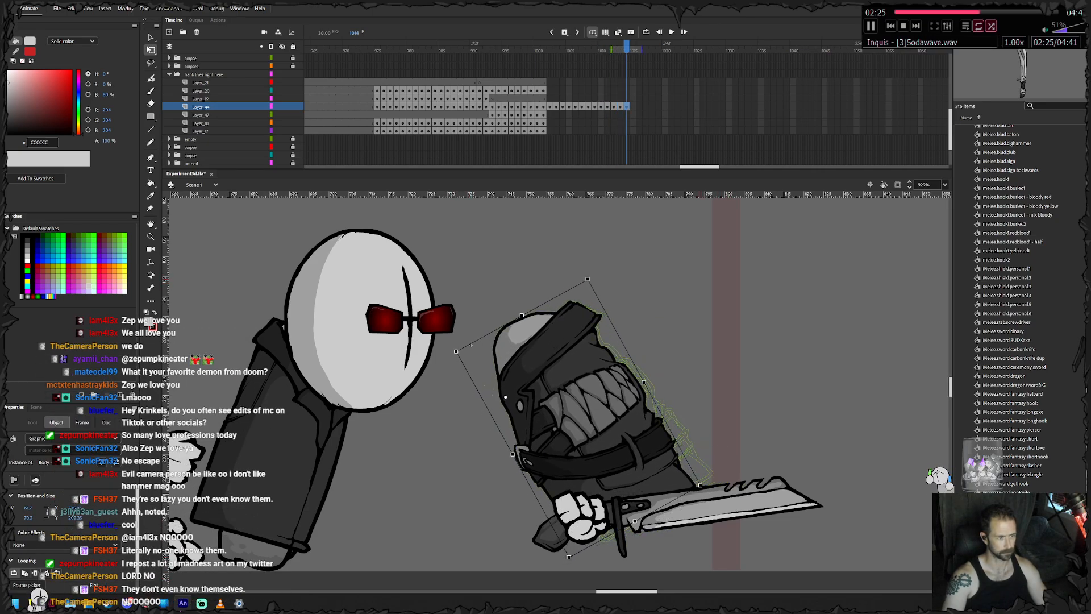
- Rotate the torso further clockwise and nudge it on frames 1014 and 1015, adding the following keyframe each time
drag(704, 488, 695, 503)
drag(583, 406, 575, 402)
key(F6)
drag(688, 499, 667, 529)
mouse_move(573, 410)
mouse_down()
mouse_move(560, 396)
mouse_move(637, 501)
mouse_move(591, 401)
mouse_up()
key(F6)
- Keep turning the torso upright on frames 1016 to 1018, repositioning it and keyframing each frame
drag(687, 519, 672, 536)
drag(591, 410, 593, 402)
key(F6)
drag(675, 528, 664, 538)
drag(593, 403, 599, 393)
key(F6)
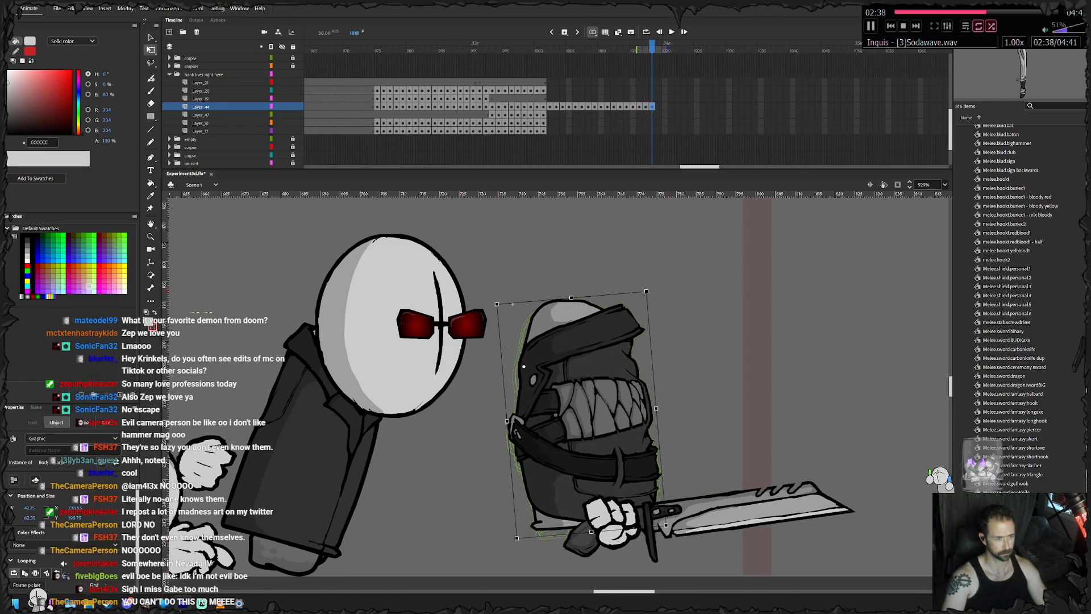
drag(673, 529, 643, 551)
drag(579, 401, 577, 392)
- Swap the torso symbol on frame 1018 for Body - Hank - 2 and align it with the previous pose
right_click(577, 392)
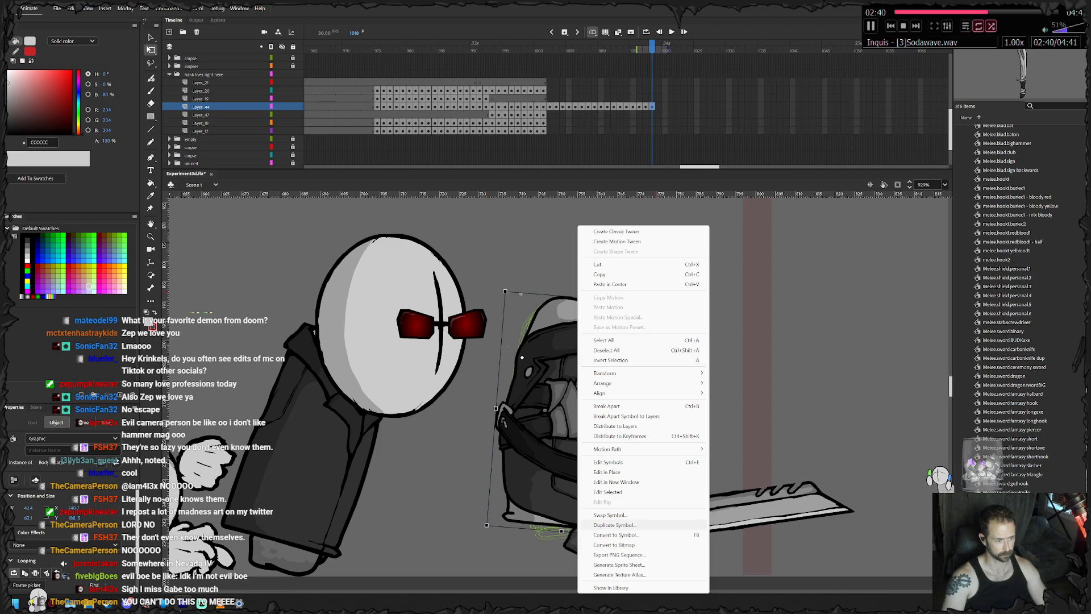
click(610, 515)
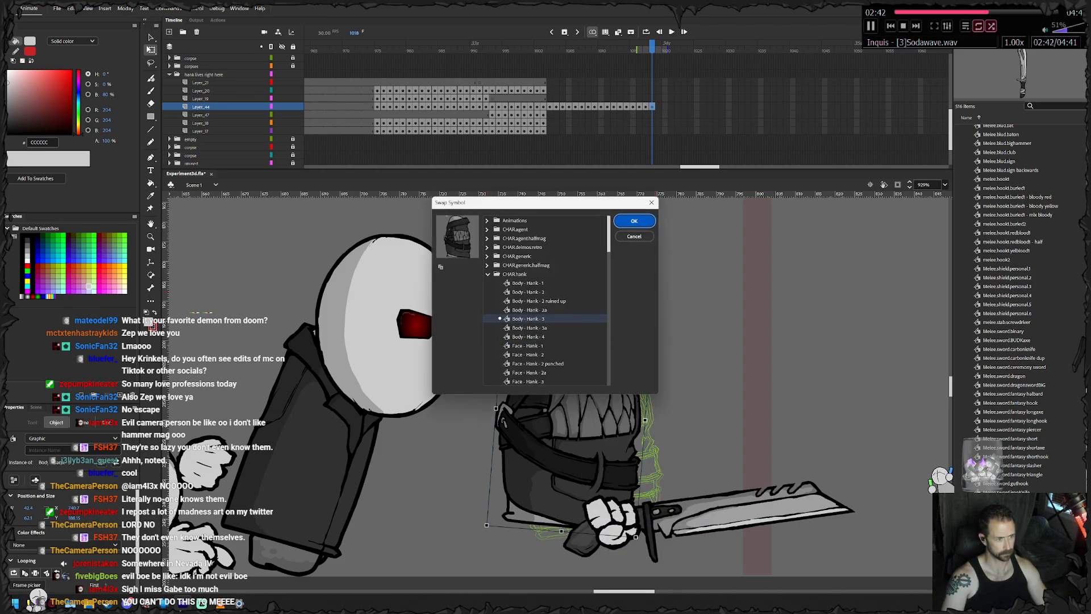
click(528, 292)
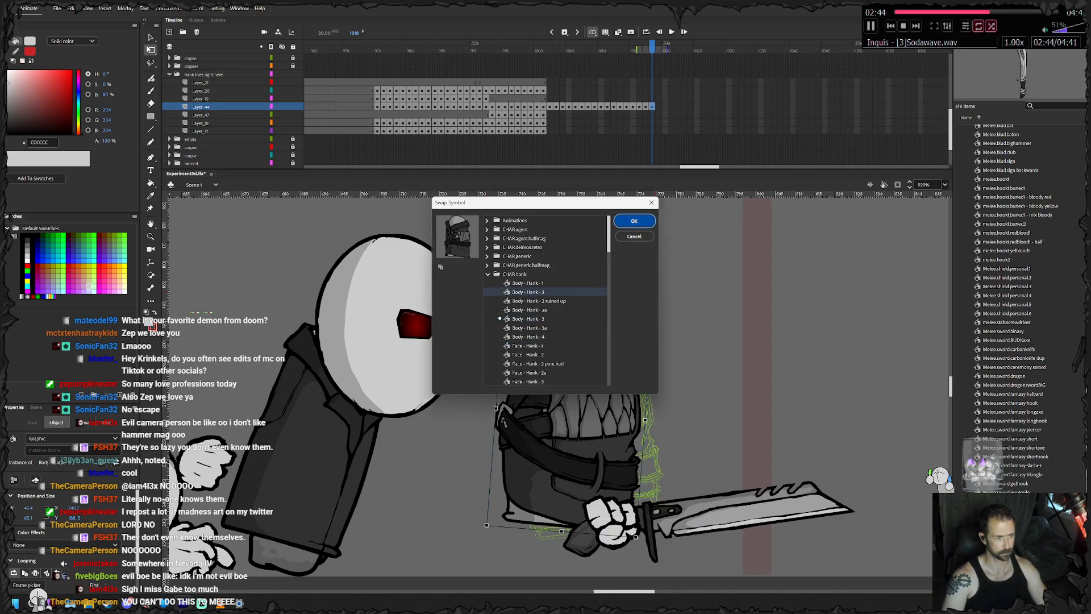
click(634, 221)
drag(538, 297, 589, 425)
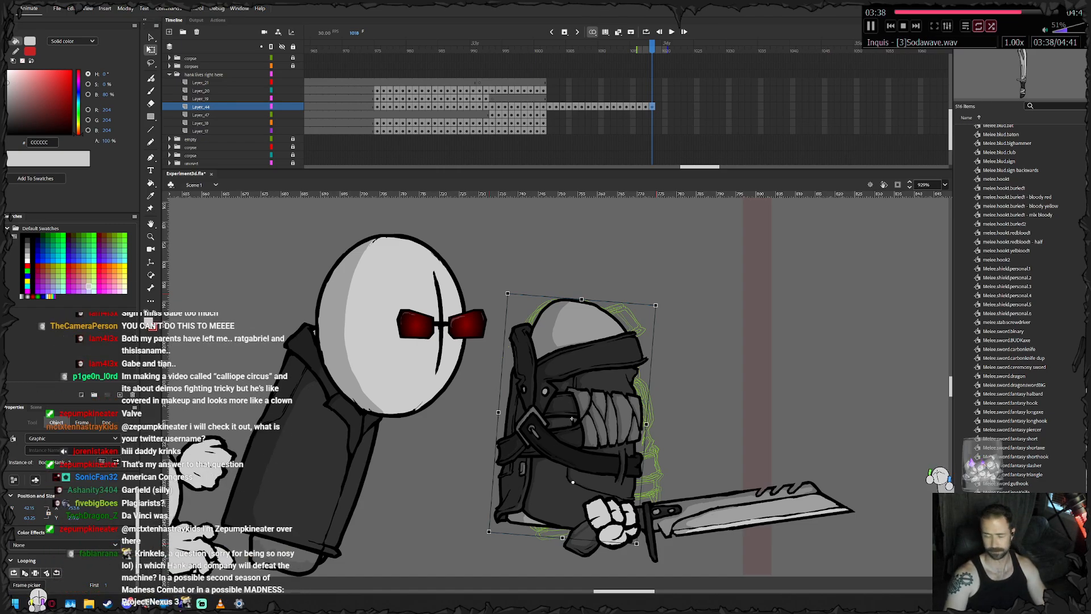
- Add a torso keyframe at frame 1019, rotate the torso slightly clockwise and nudge it left
key(F6)
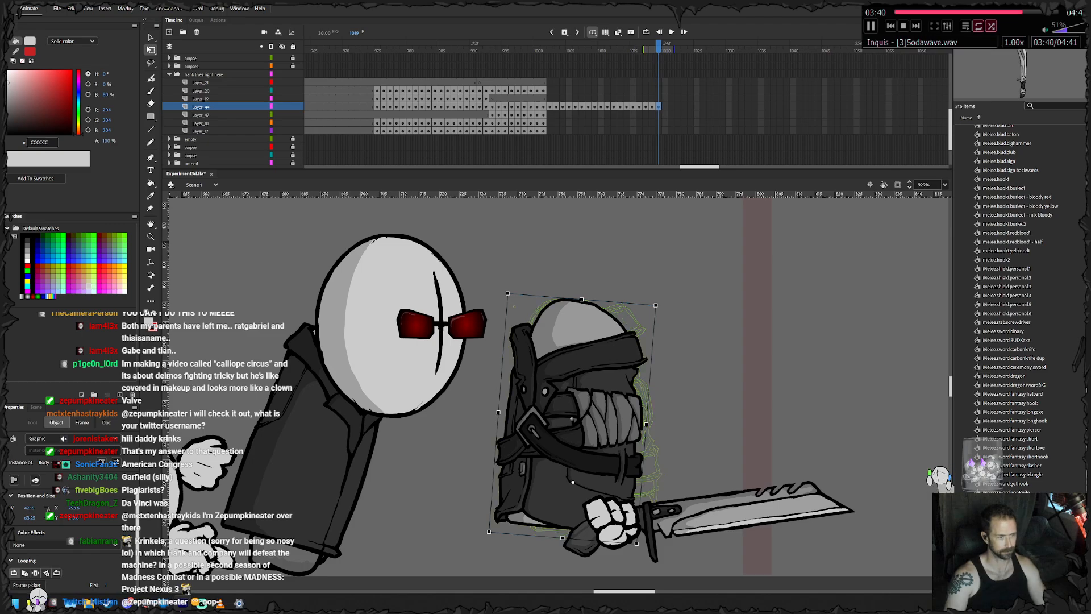
drag(661, 299, 666, 303)
drag(592, 330, 582, 332)
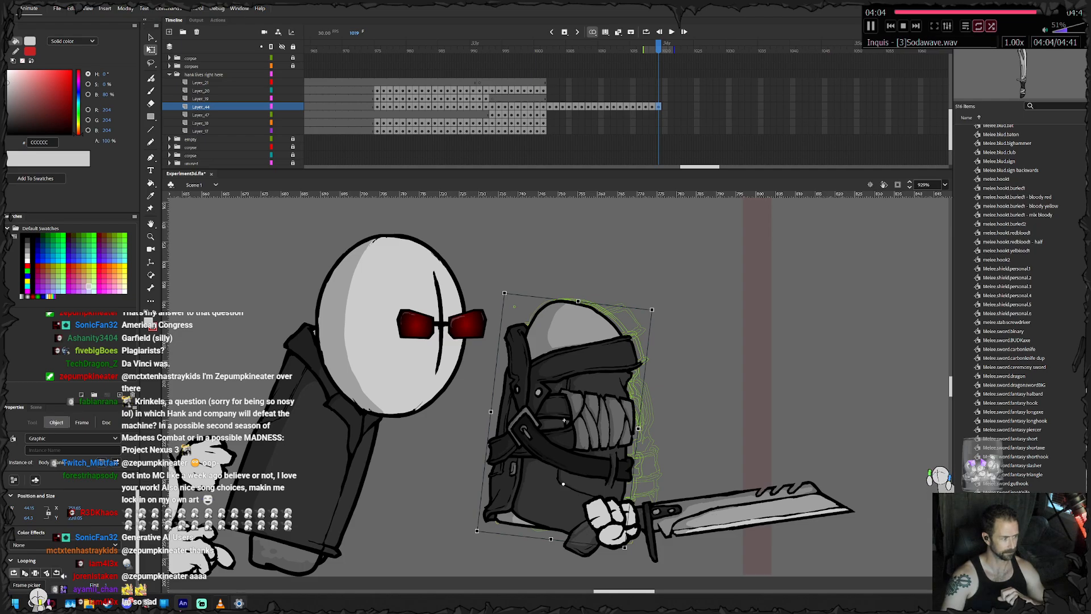
click(221, 604)
click(386, 143)
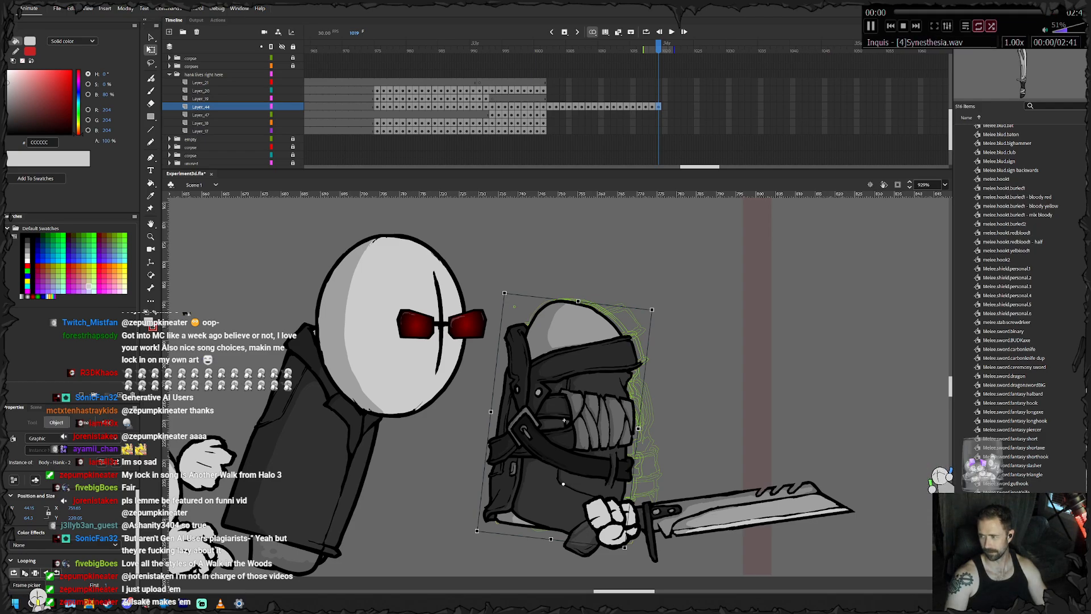
- Add torso keyframes at frames 1020 to 1022, rotating the torso slightly clockwise and moving it down and left
key(F6)
drag(656, 305, 665, 311)
drag(568, 392, 547, 415)
key(F6)
key(F6)
- Scrub back and step through the torso keyframes to review the whole turning motion up to frame 1015
drag(677, 50, 607, 50)
key(period)
key(period)
key(period)
key(period)
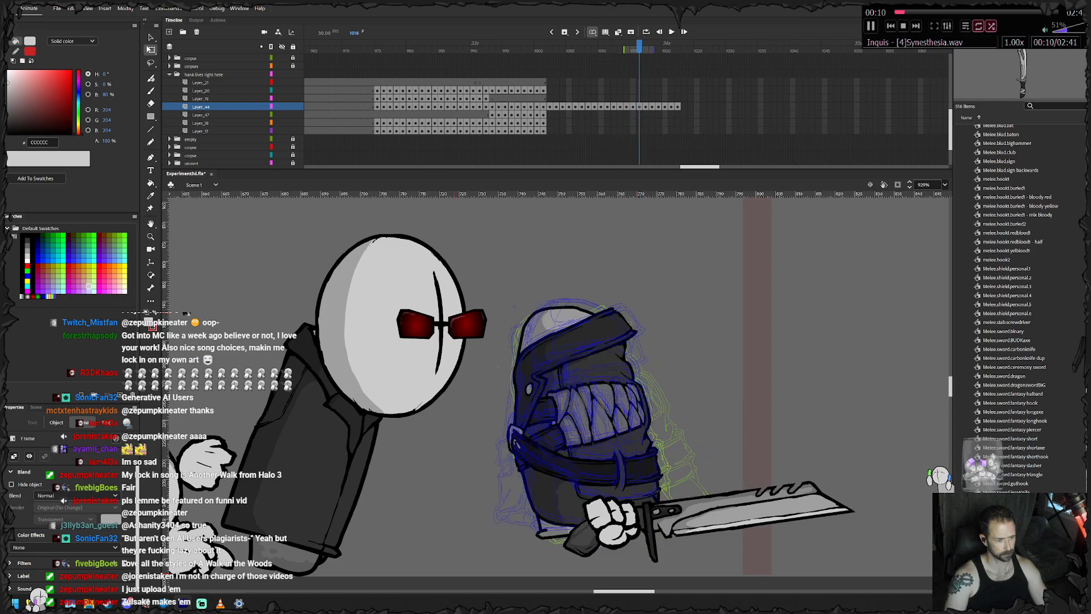
key(comma)
key(comma)
key(comma)
key(comma)
key(comma)
key(comma)
key(comma)
key(comma)
key(comma)
key(comma)
key(comma)
key(comma)
key(comma)
key(comma)
key(comma)
key(comma)
key(comma)
key(comma)
key(comma)
key(comma)
key(period)
key(period)
key(period)
key(period)
key(period)
key(period)
key(period)
key(period)
key(period)
key(period)
key(period)
key(period)
key(period)
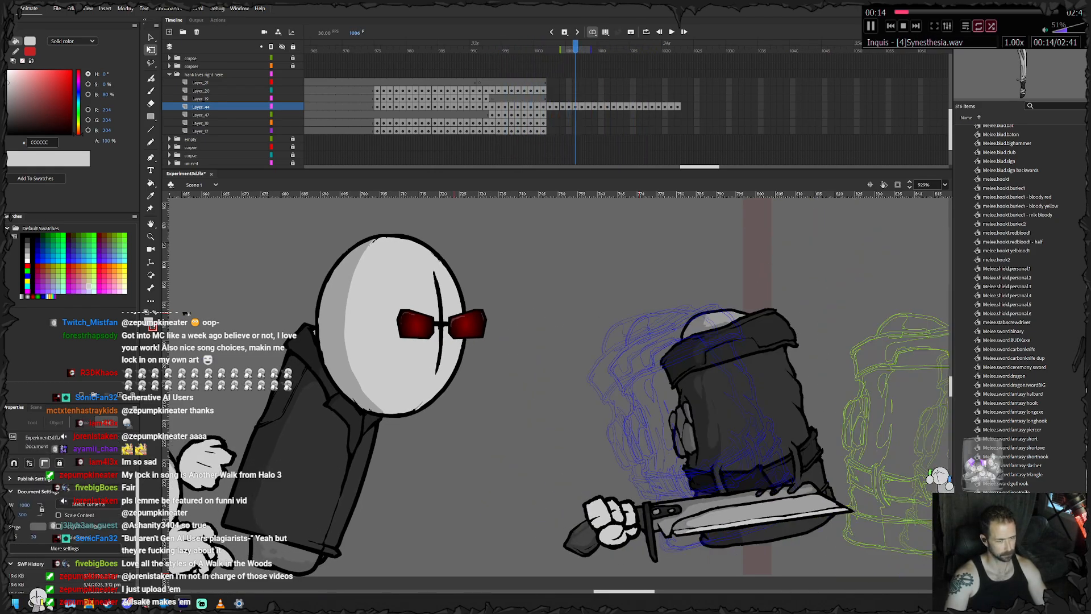
key(period)
key(period)
key(period)
key(period)
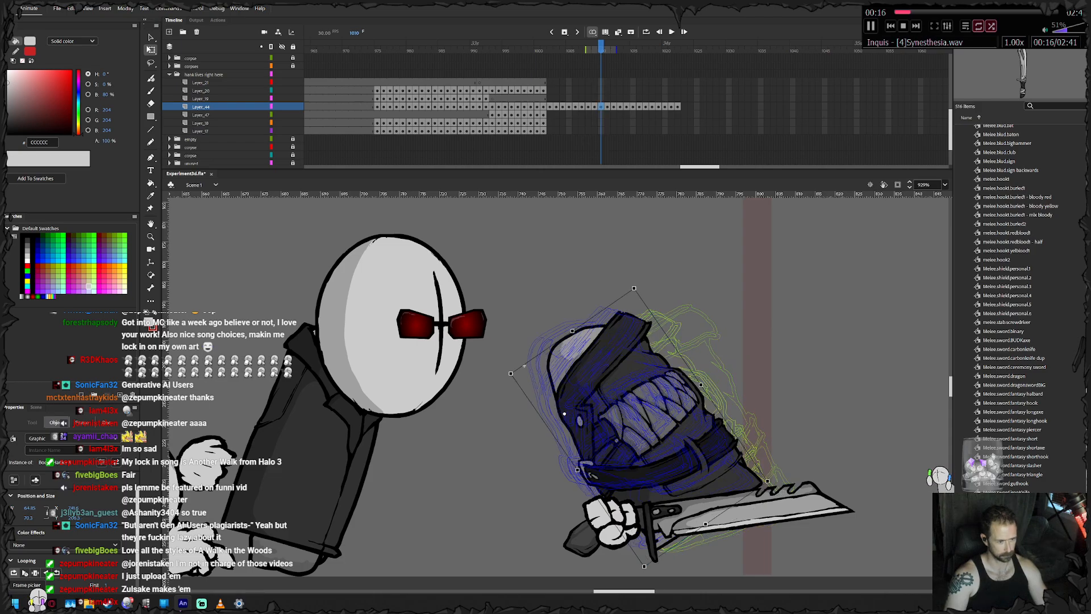
key(period)
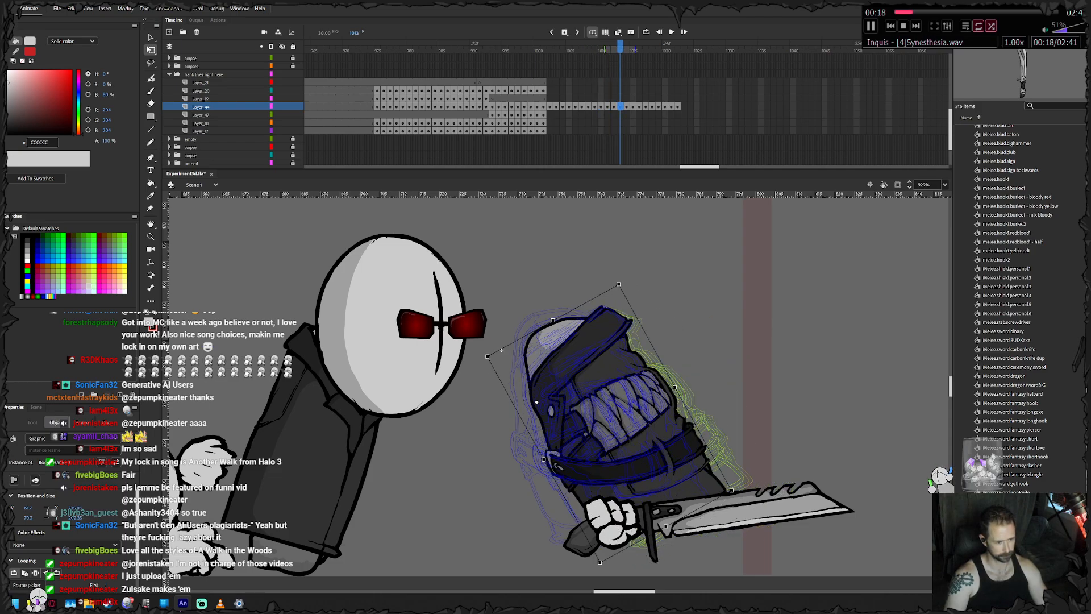
key(period)
- Shift the torso progressively further left on frames 1016 to 1020, toward the character with the red glasses
key(period)
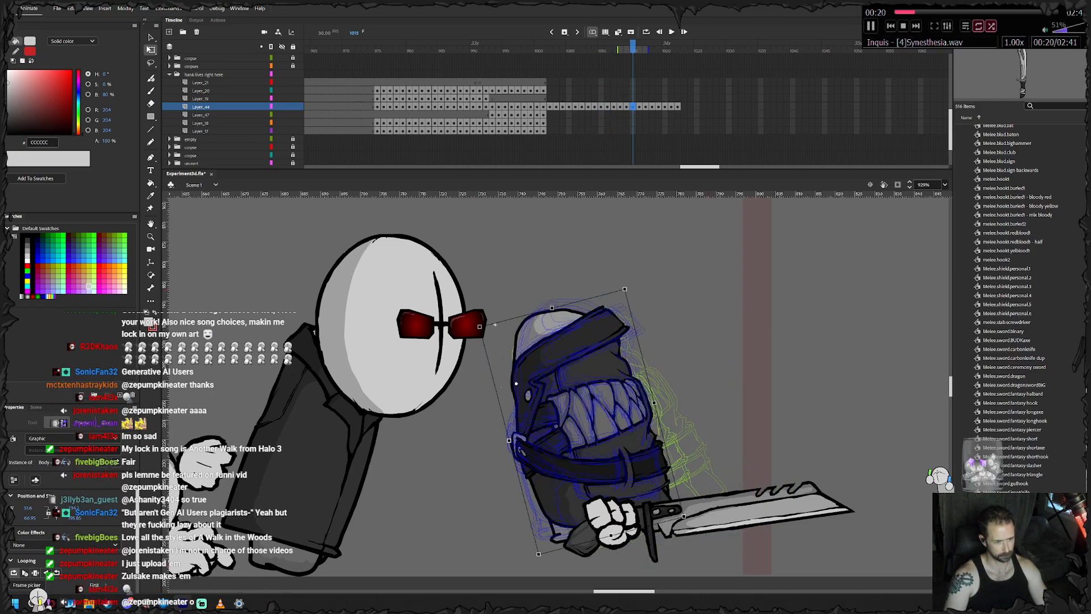
key(period)
key(comma)
key(period)
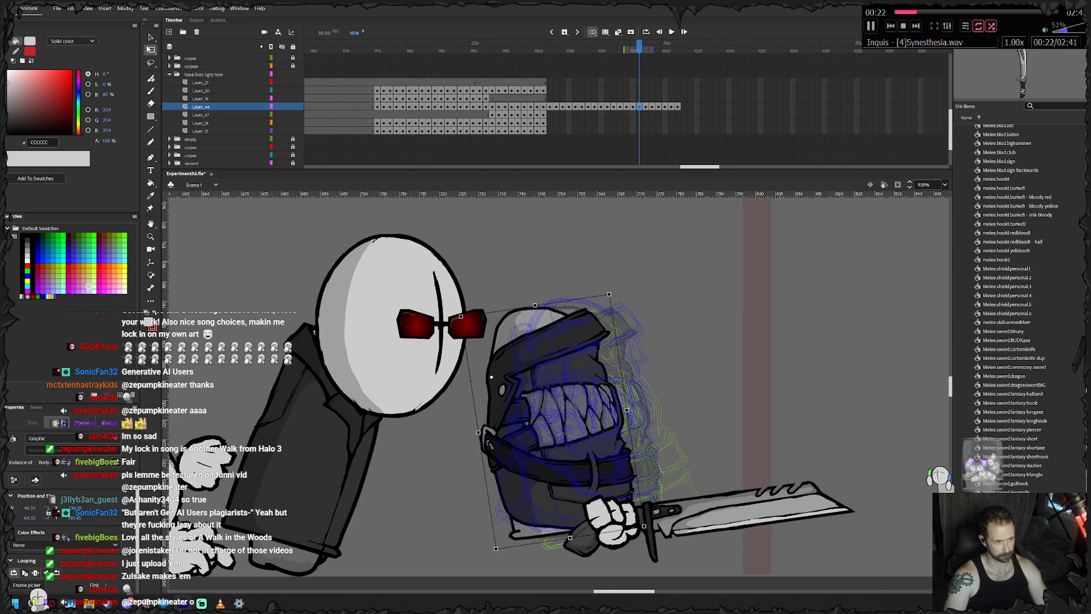
key(period)
drag(568, 409, 514, 441)
key(period)
key(.)
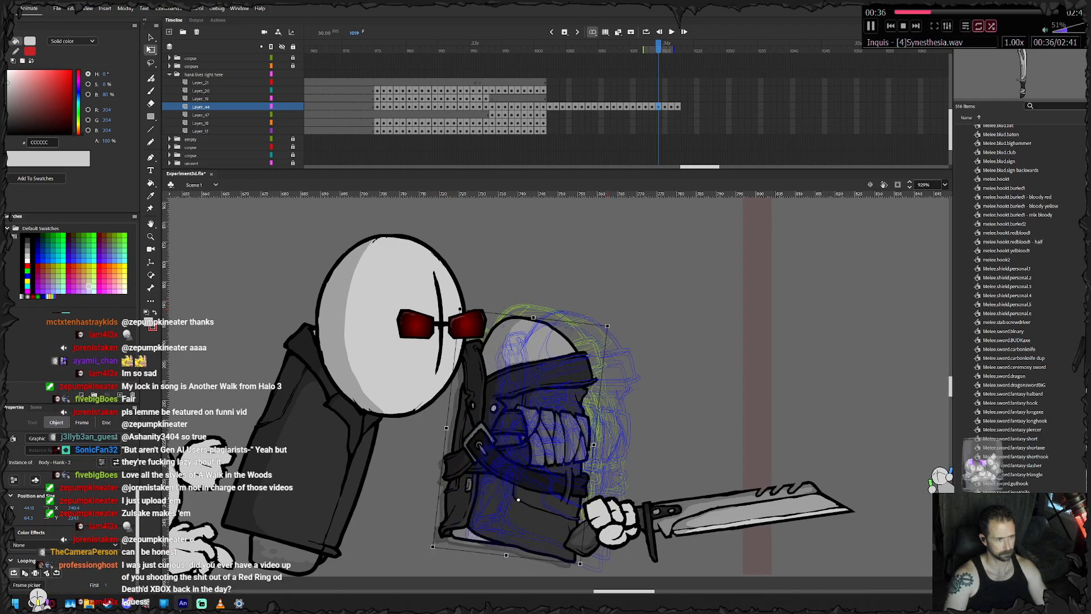
key(.)
drag(559, 431, 479, 445)
- Add further torso keyframes through frame 1026, easing the torso slightly left behind the large head
key(.)
key(.)
key(F6)
key(F6)
key(F6)
key(F6)
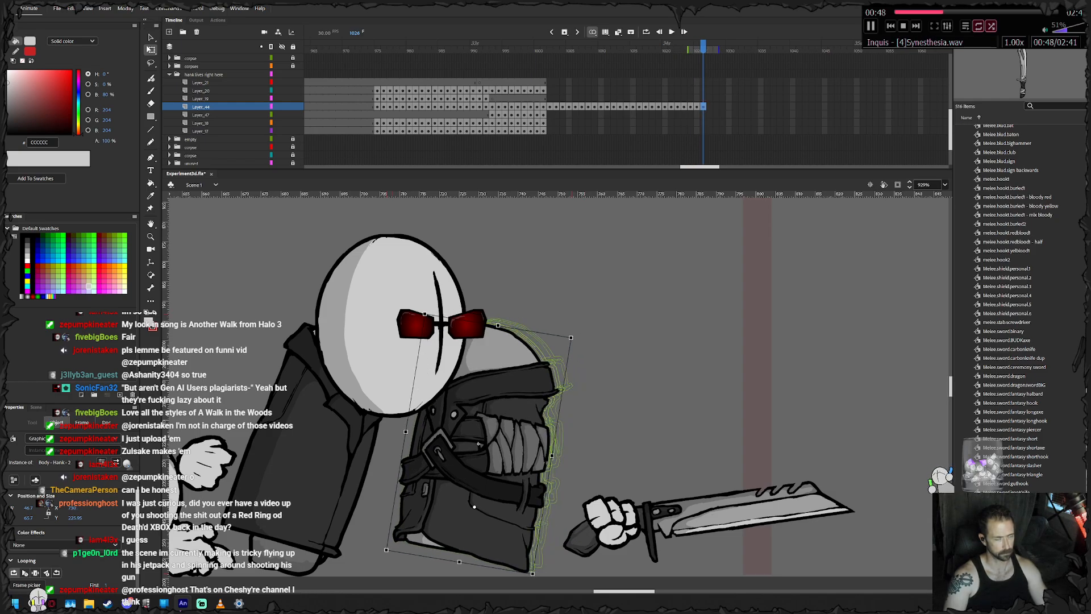
- Extend the torso layer's final pose to frame 1050 by inserting frames, and lock the layer
drag(755, 107, 859, 107)
right_click(859, 107)
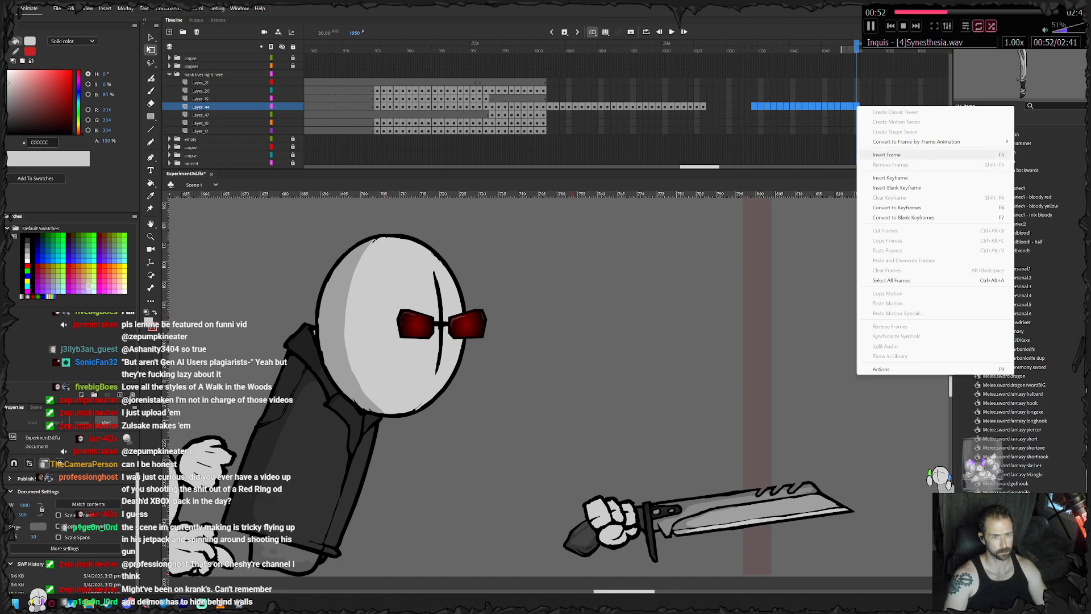
click(909, 154)
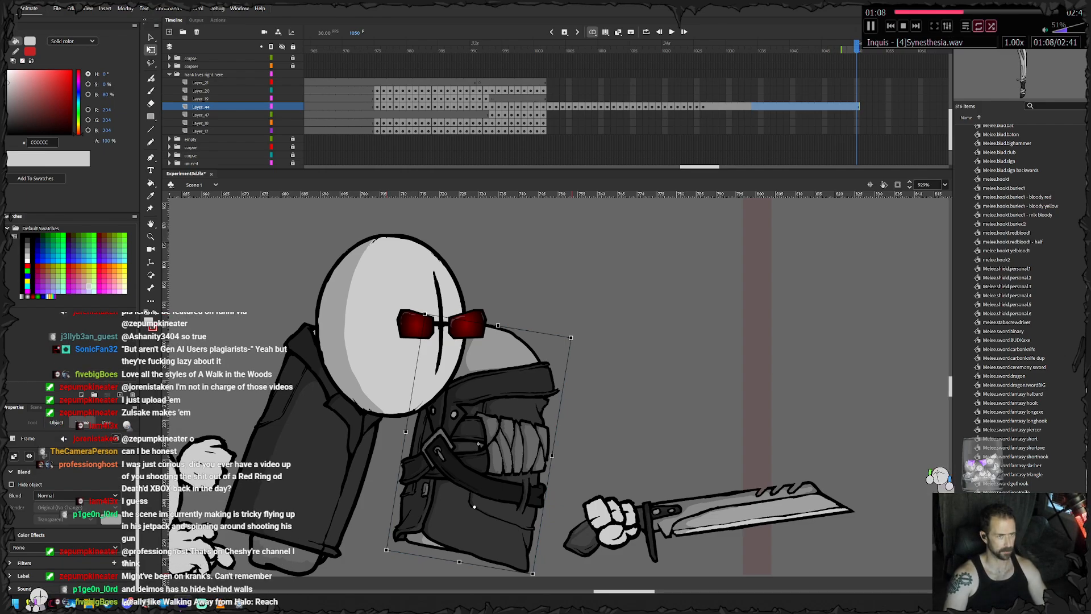
click(293, 107)
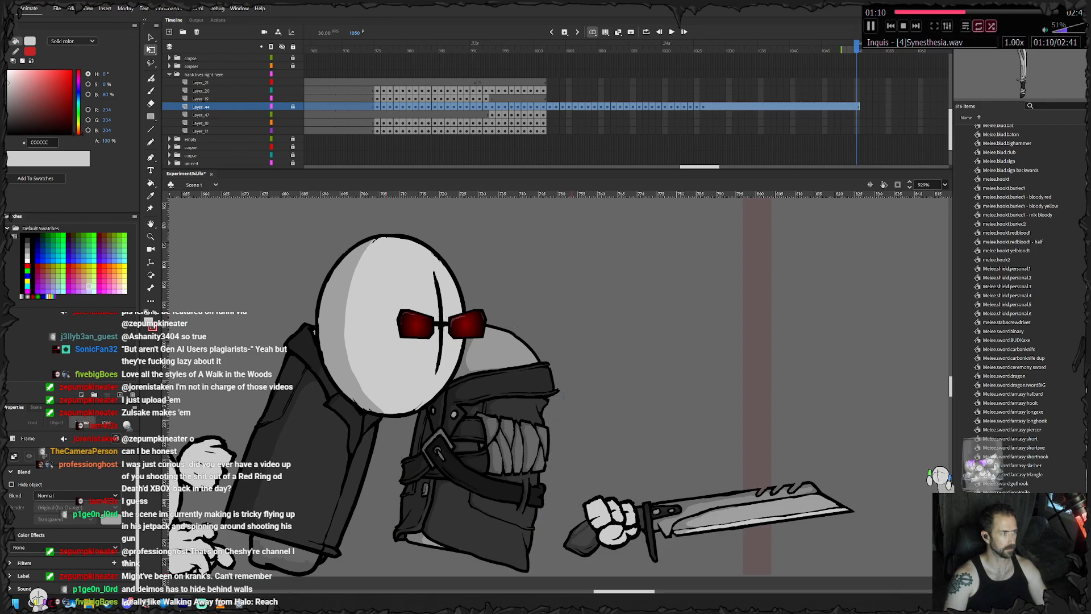
- Select the masked head on frame 1001 and keyframe it on frames 1002 to 1005, moving it up and left
click(543, 50)
click(886, 307)
drag(886, 318, 633, 335)
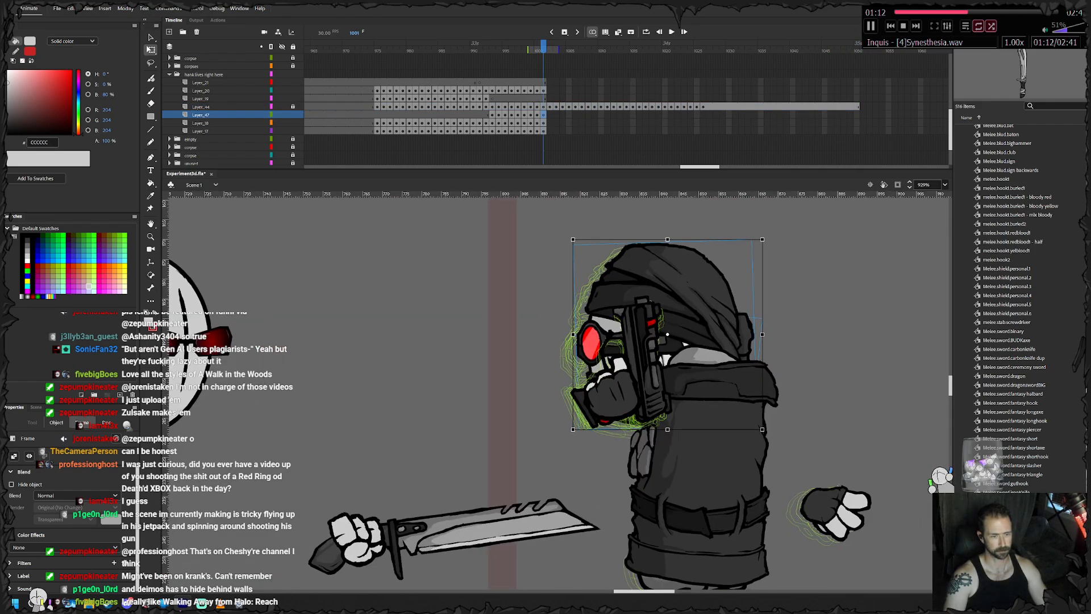
key(F6)
drag(676, 296, 658, 259)
key(F6)
key(F6)
key(F6)
scroll(658, 259, left, 1)
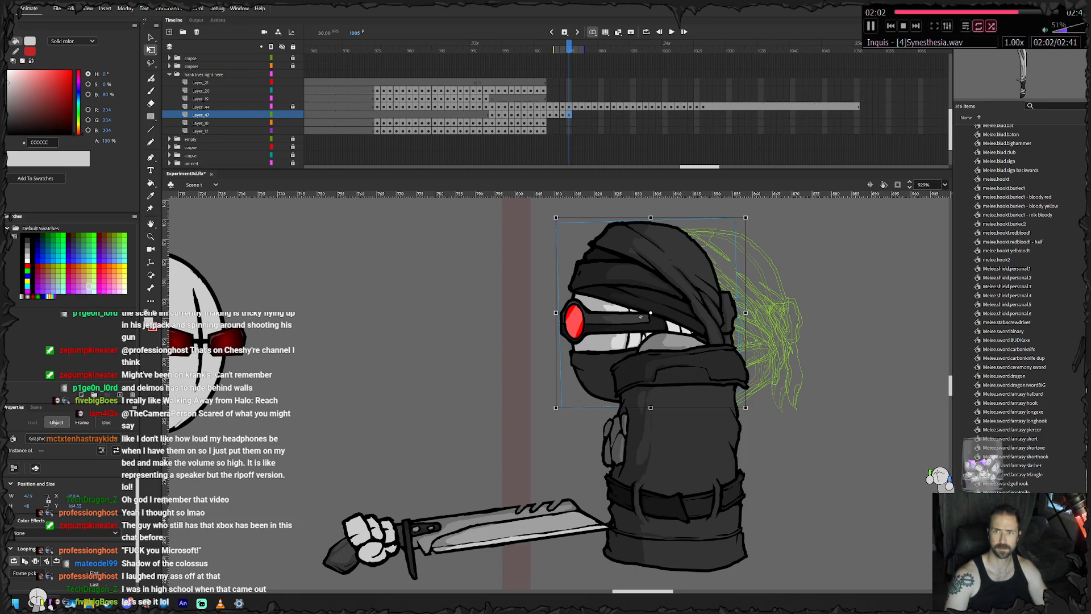
- Switch to the browser, play the YouTube video "My xbox360 got the RRoD...", and return to the animation document
drag(1088, 131, 404, 83)
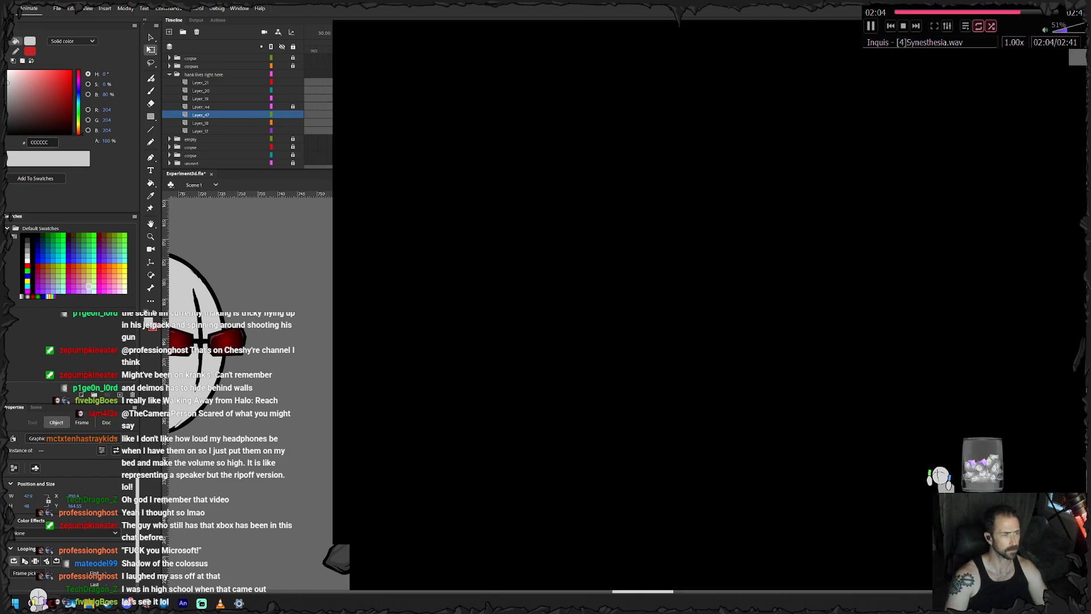
drag(616, 27, 487, 21)
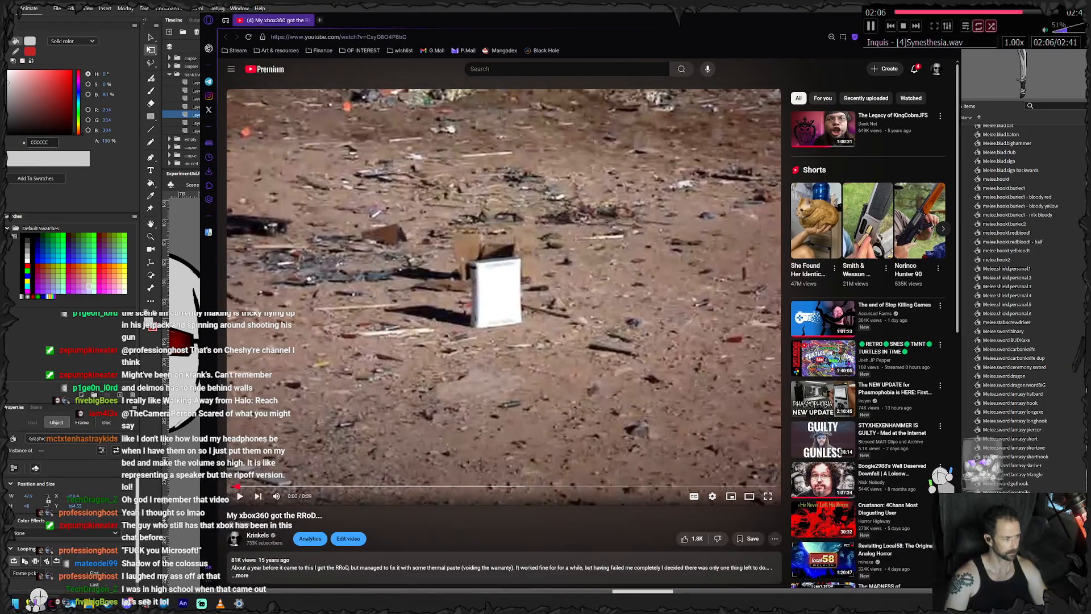
click(276, 496)
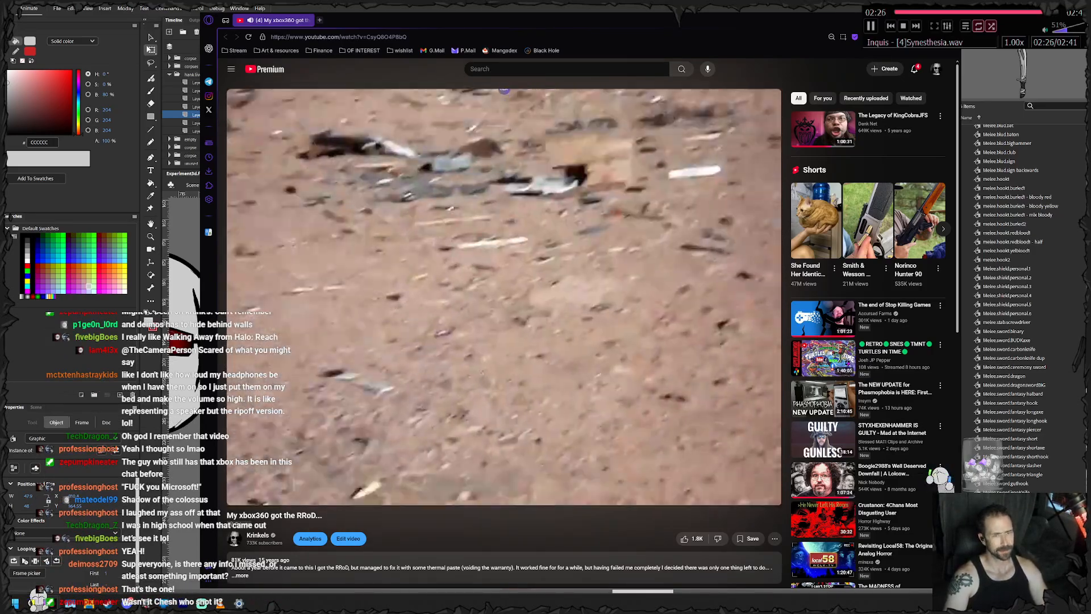
key(alt+Tab)
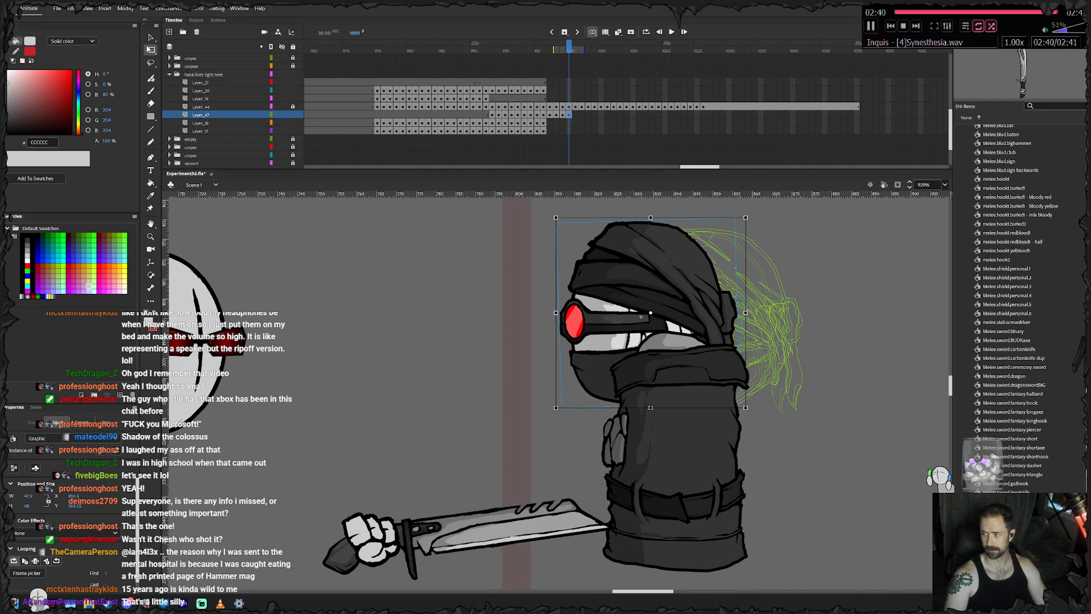
- Move the masked head left with the torso from frame 1005, adding keyframes up to frame 1009
drag(640, 316, 315, 321)
key(F6)
key(F6)
key(F6)
key(F6)
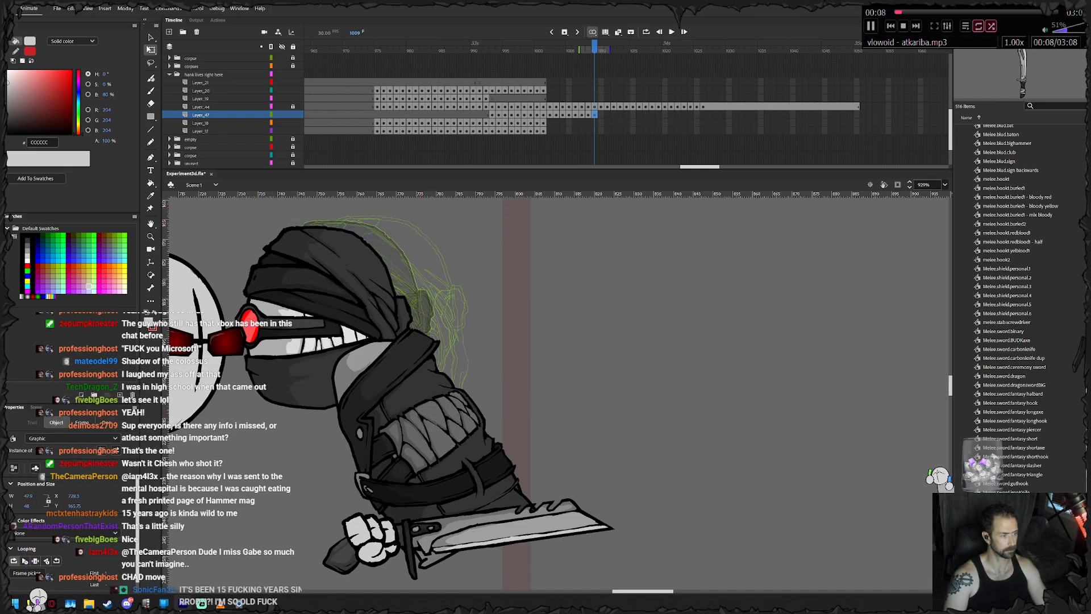
- Cut the masked head on frame 1009 and paste it in place on the layer above the torso, in front of it
right_click(359, 307)
click(392, 345)
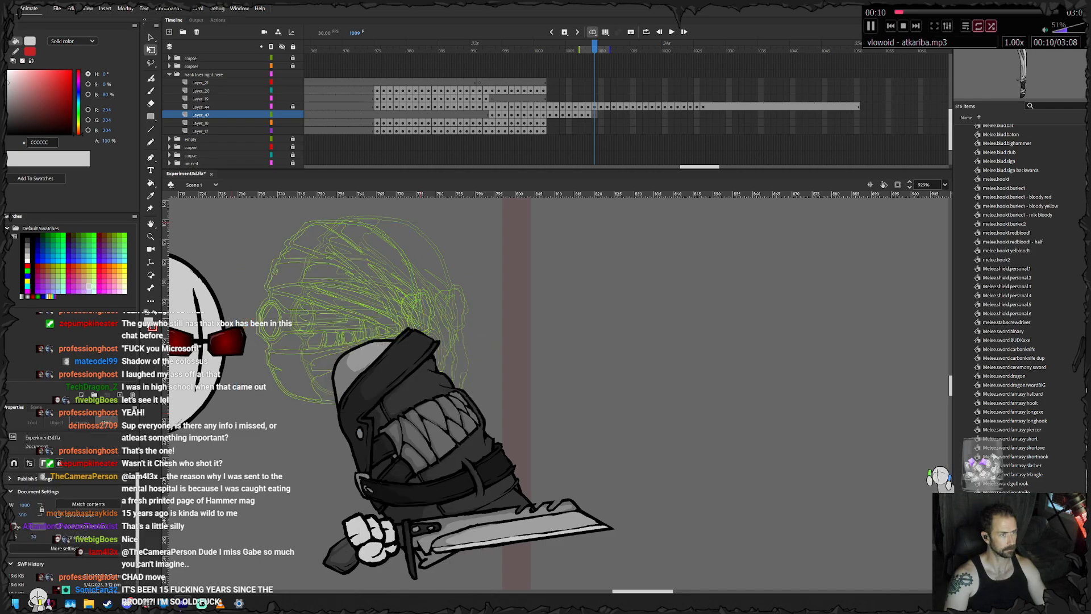
click(595, 98)
right_click(660, 367)
click(710, 400)
drag(317, 321, 555, 337)
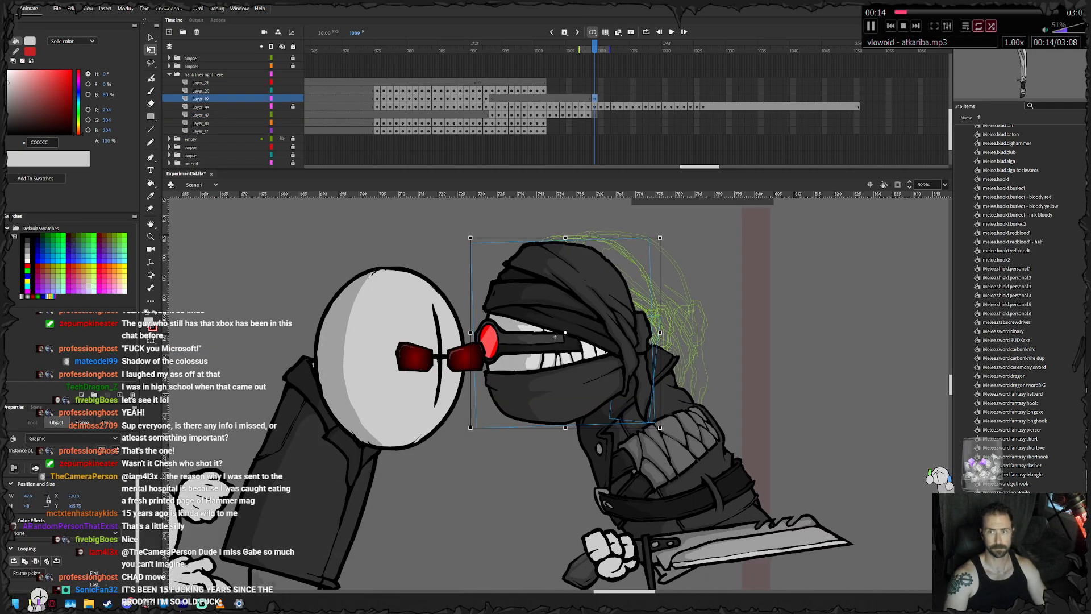
- Add masked head keyframes on frames 1010 to 1022, moving it left with the torso until it sits behind the large head
key(.)
key(shift+Left)
key(Left)
key(F6)
key(shift+Left)
key(shift+Left)
key(F6)
drag(529, 348, 485, 348)
key(F6)
key(F6)
key(F6)
key(F6)
key(F6)
key(F6)
key(F6)
key(F6)
key(F6)
key(F6)
key(Escape)
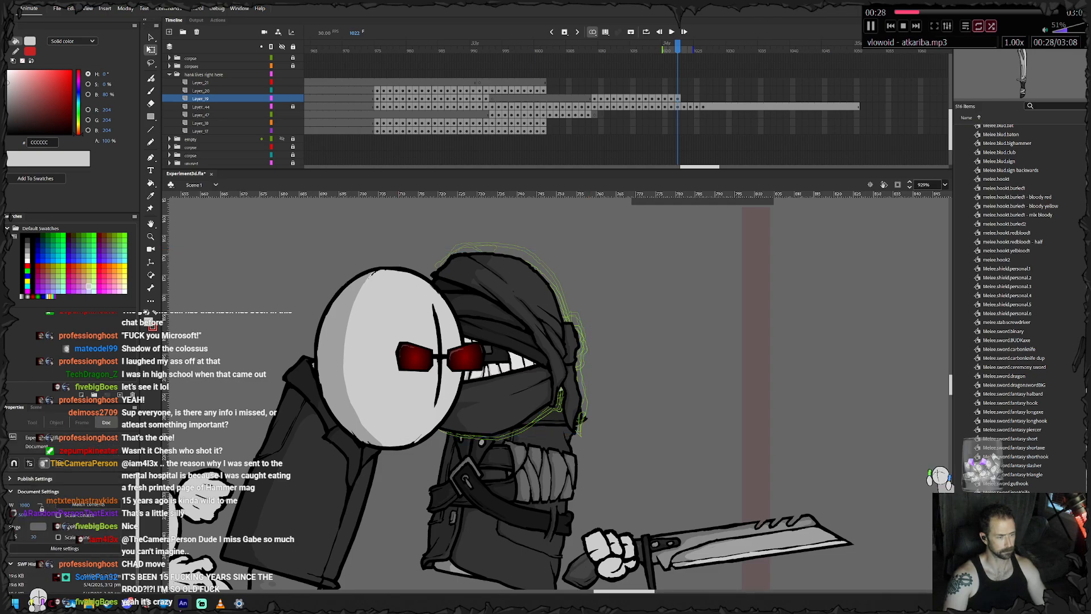
- Try to swap the masked head on frame 1022 for Face - Hank - 3, and keyframe the head slightly further left through frame 1026
right_click(534, 340)
click(568, 514)
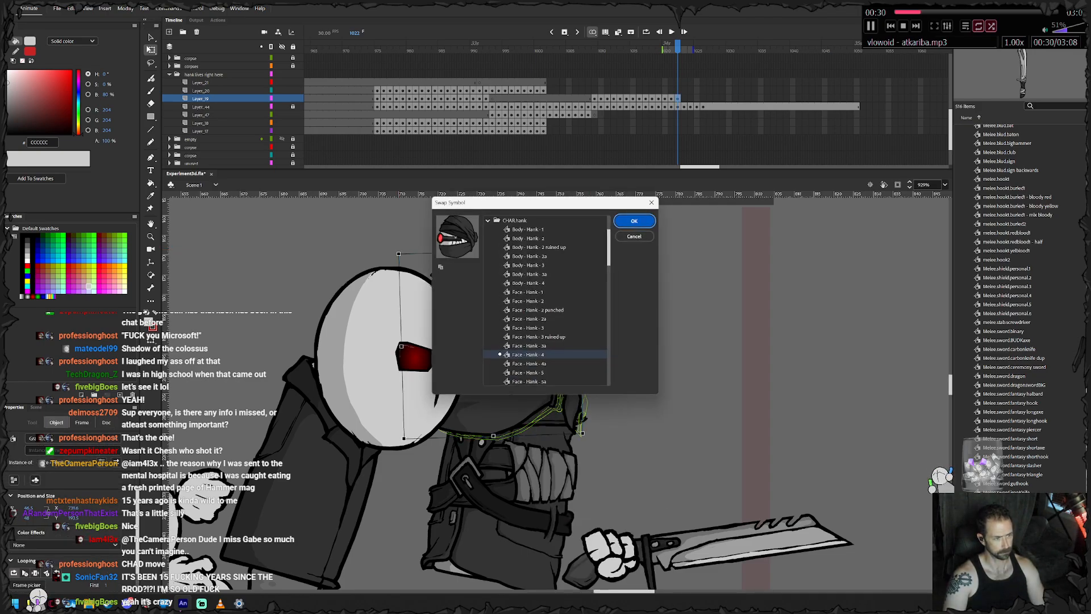
double_click(527, 328)
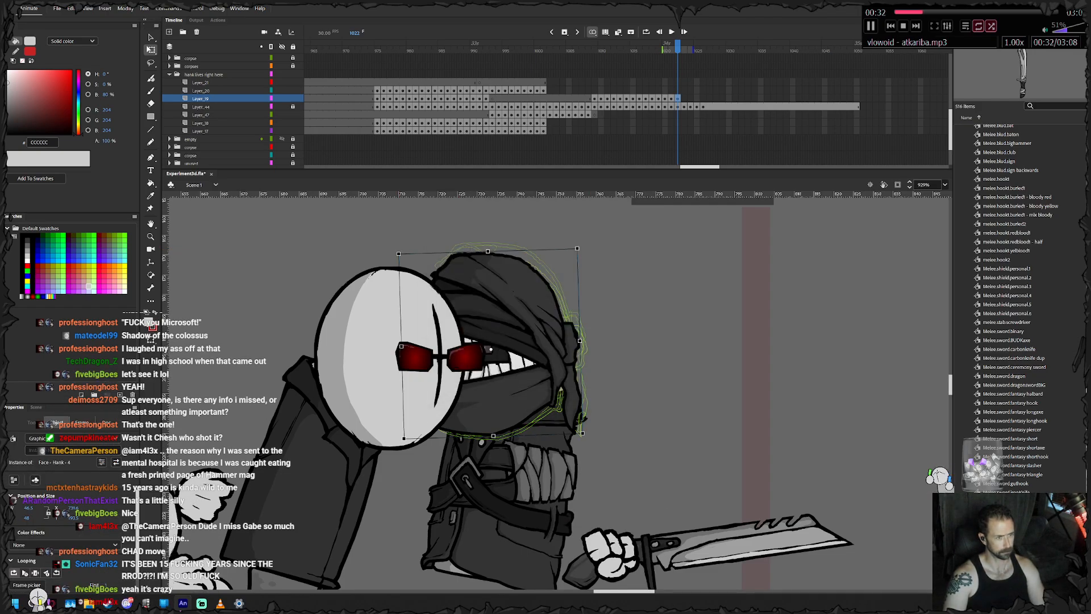
drag(616, 319, 440, 385)
mouse_move(508, 363)
mouse_down()
mouse_move(497, 356)
mouse_move(509, 372)
mouse_move(488, 365)
mouse_up()
key(F6)
key(F6)
key(F6)
key(F6)
- Extend the masked head's final pose to frame 1050 by inserting frames, and lock its layer
mouse_move(850, 98)
mouse_down()
mouse_move(933, 98)
mouse_move(857, 99)
mouse_up()
right_click(856, 100)
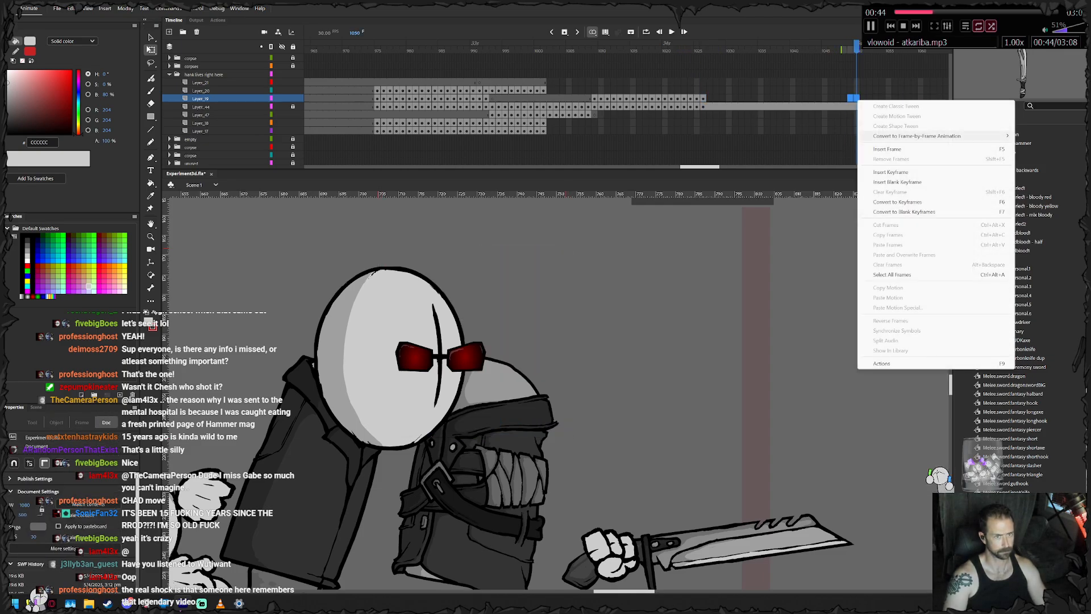
click(886, 149)
click(293, 99)
- Keyframe Hank's feet on frame 1002 and nudge them right beneath the torso
click(543, 123)
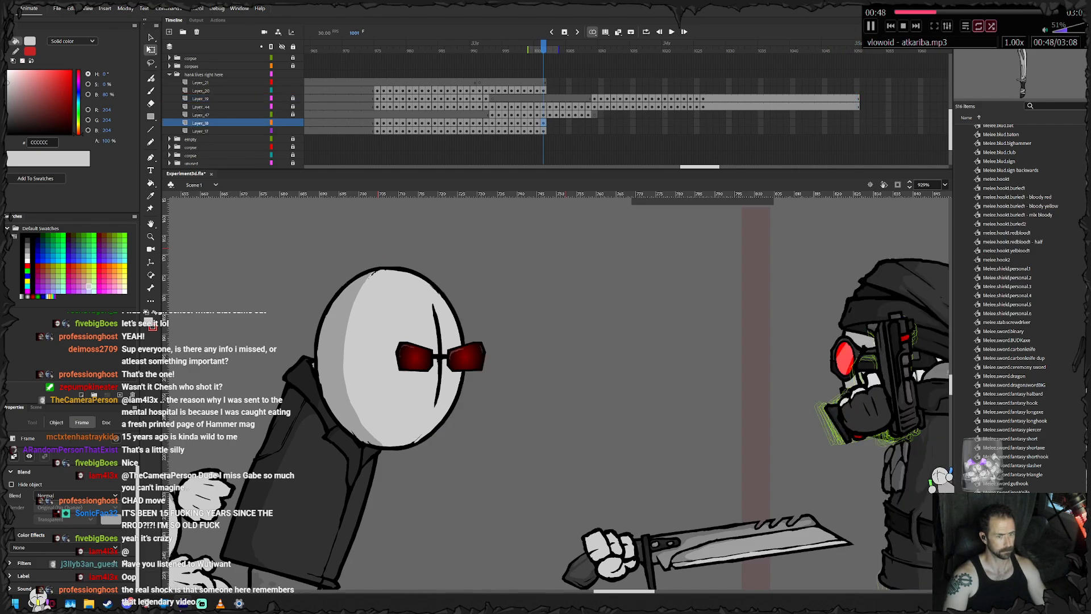
drag(761, 369, 522, 352)
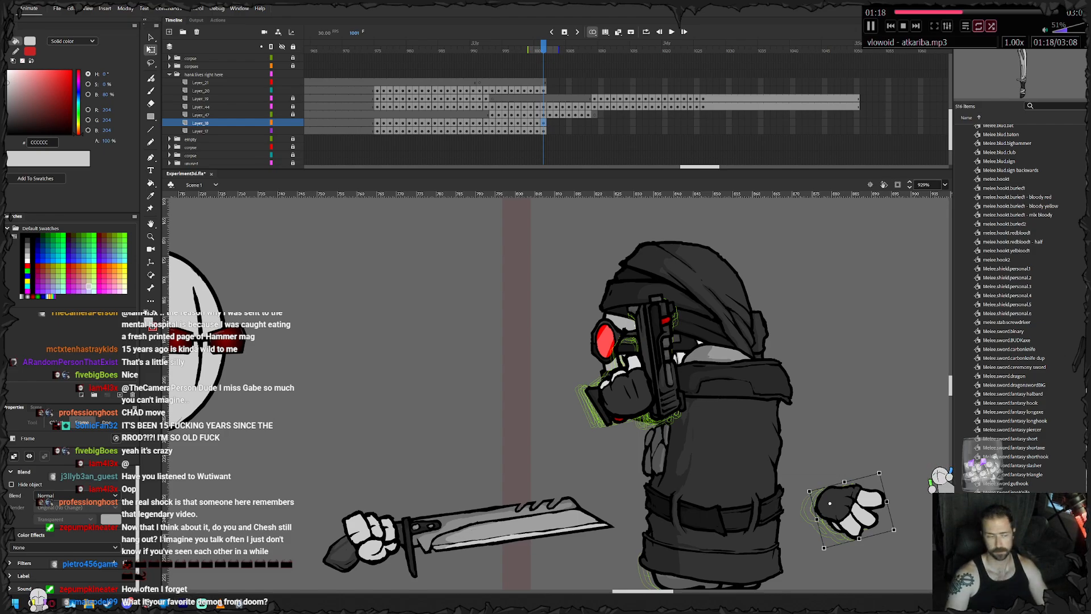
drag(835, 506, 780, 403)
click(549, 130)
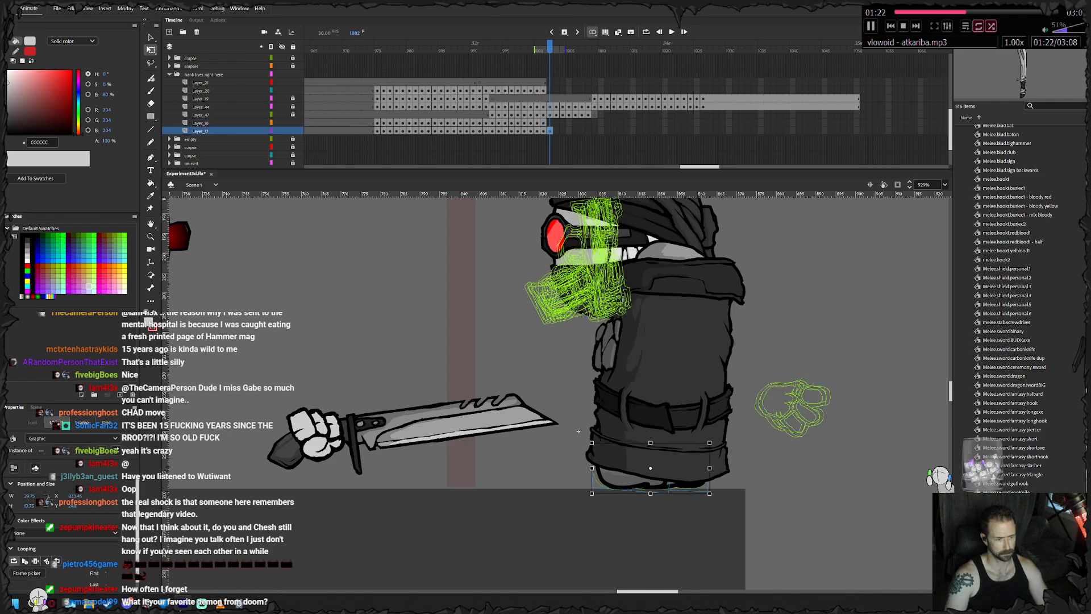
key(Right)
key(Right)
key(Right)
click(628, 478)
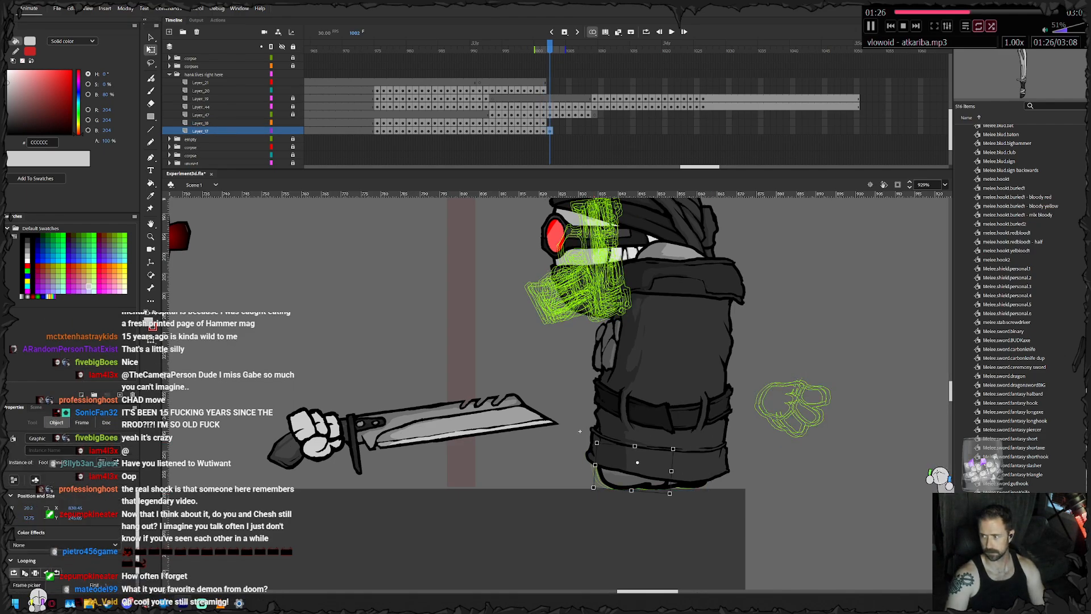
- Keyframe the feet on frames 1003 and 1004, adjusting the front foot so it follows the torso along the floor
key(.)
click(588, 432)
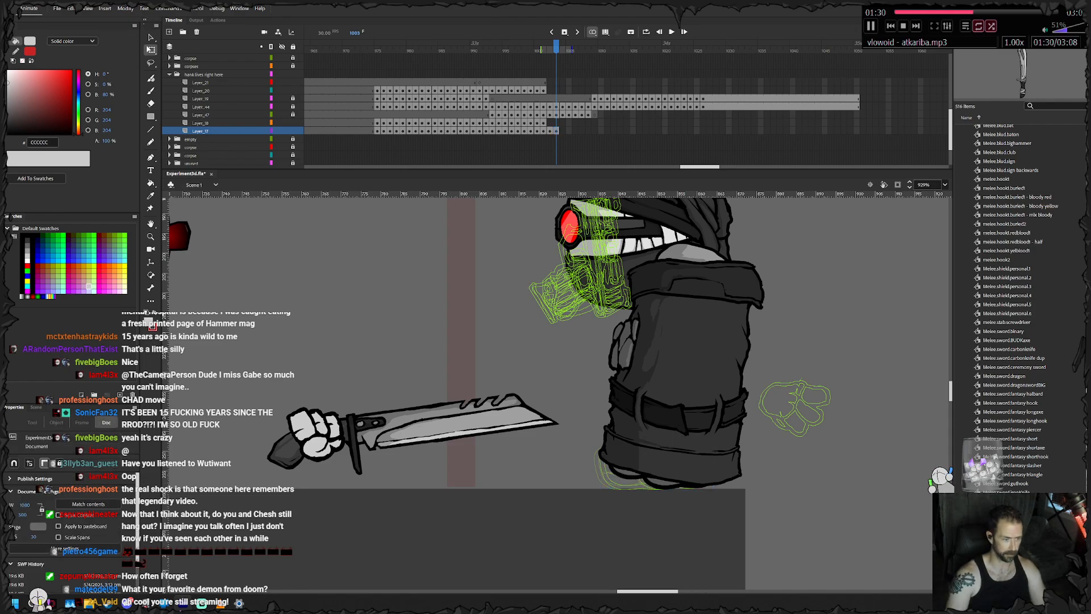
drag(633, 476, 631, 482)
key(Up)
key(Up)
key(shift+Up)
key(Down)
key(Down)
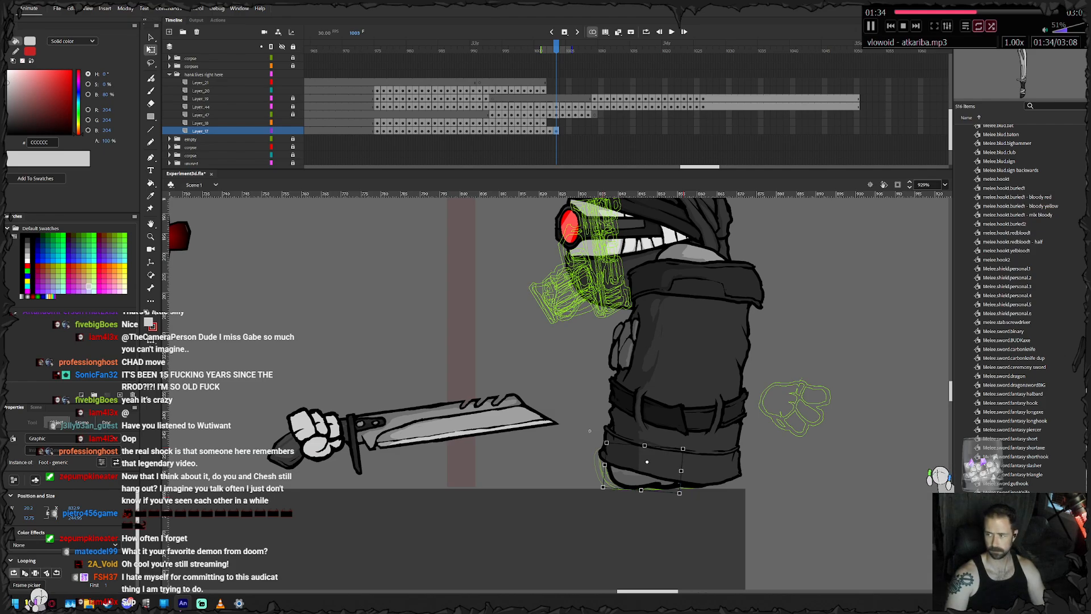
key(period)
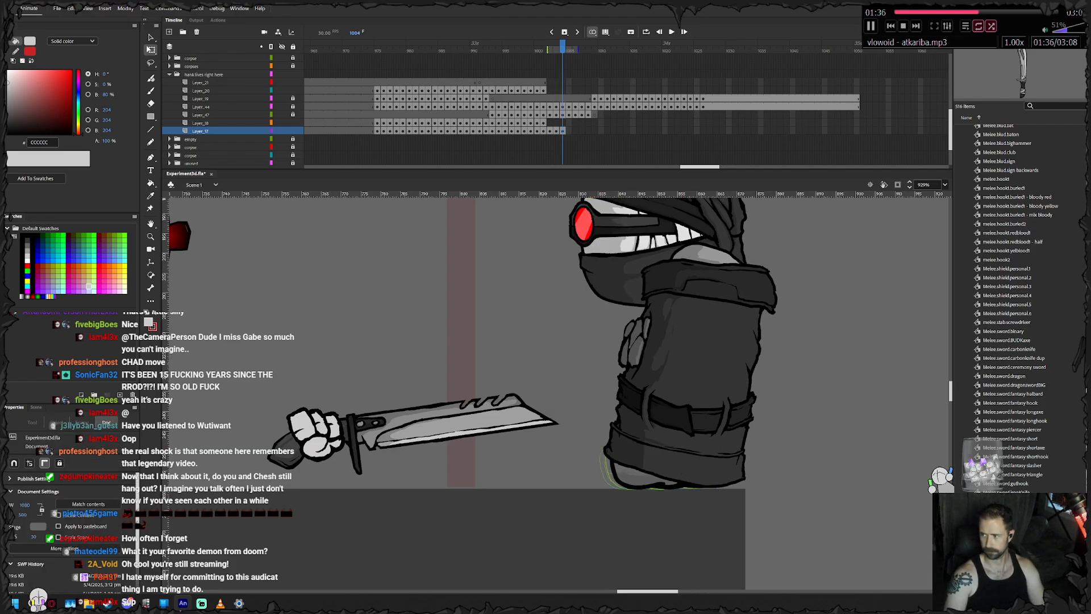
click(611, 463)
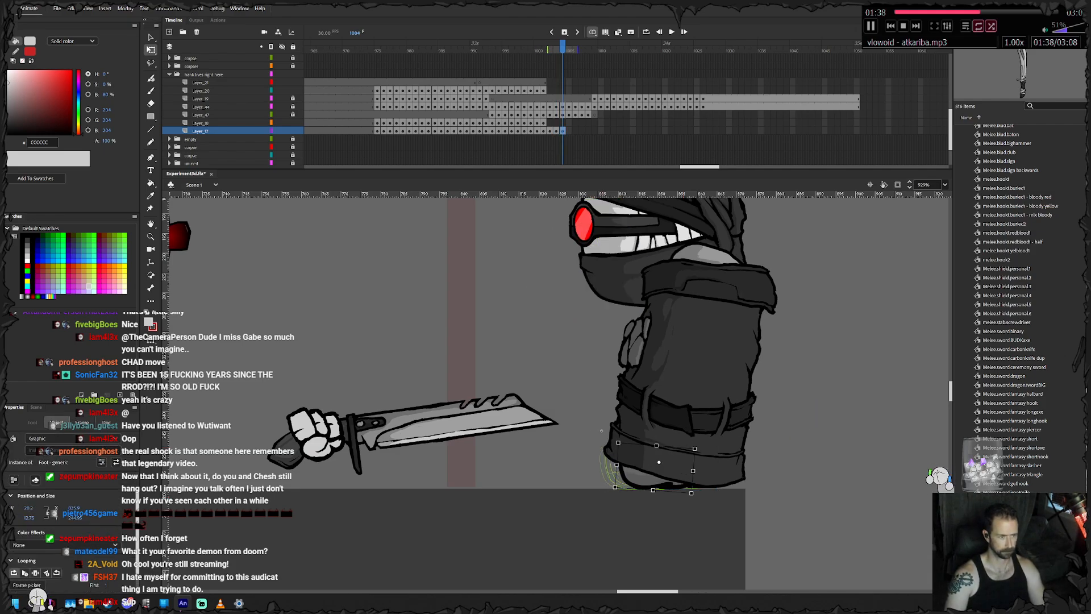
- Keyframe the feet on frame 1005, tilting and shifting them left toward the torso
key(period)
key(Left)
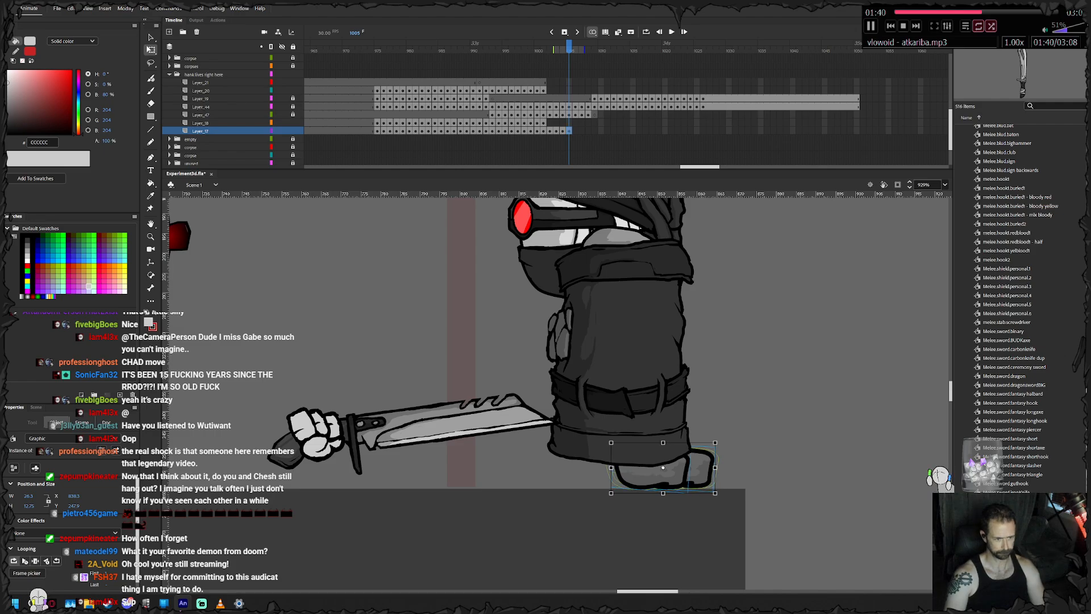
drag(718, 440, 529, 445)
key(Up)
key(Up)
key(Left)
key(Left)
key(Left)
click(744, 420)
- Keyframe the feet on frame 1006, rotating them and moving them left behind the large knife
key(F6)
drag(467, 418, 456, 445)
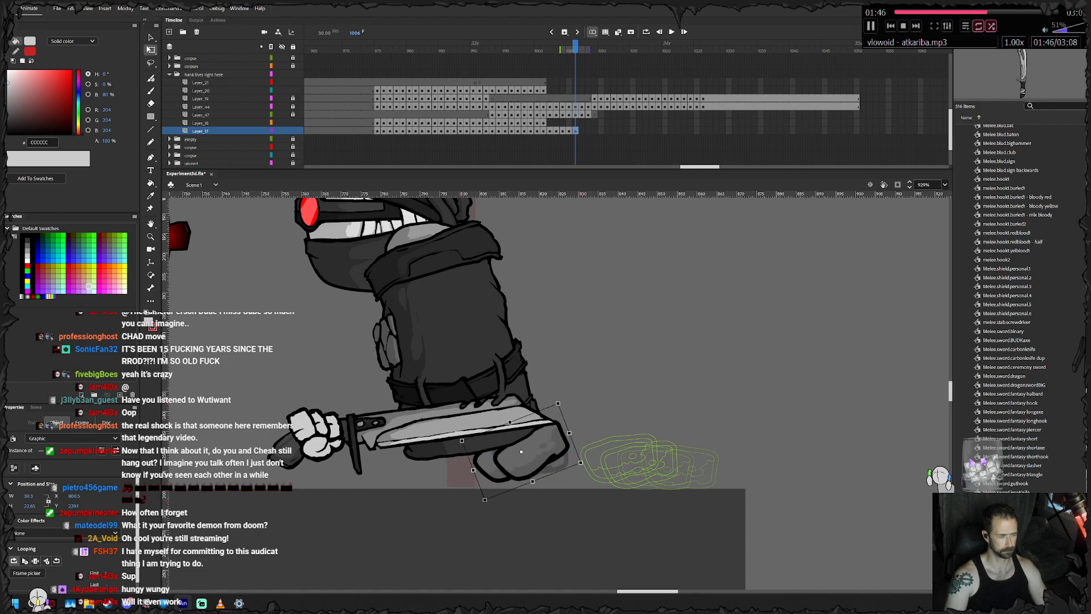
drag(527, 450, 502, 454)
drag(421, 465, 694, 484)
click(709, 488)
- Add feet keyframes on frames 1007 to 1009, rotating and shifting them slightly left as the torso leans forward
key(F6)
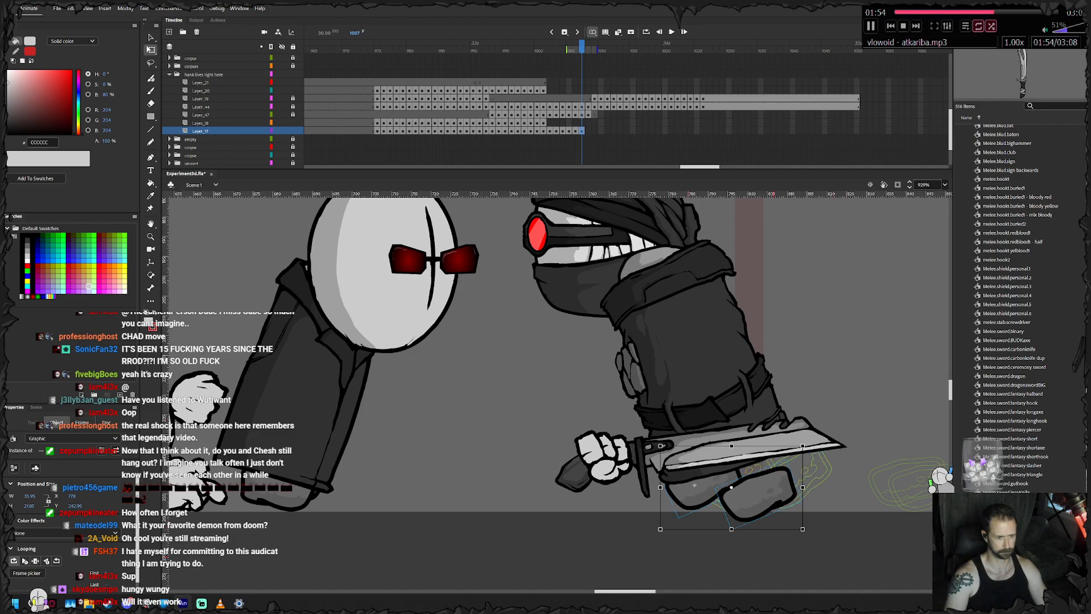
key(F6)
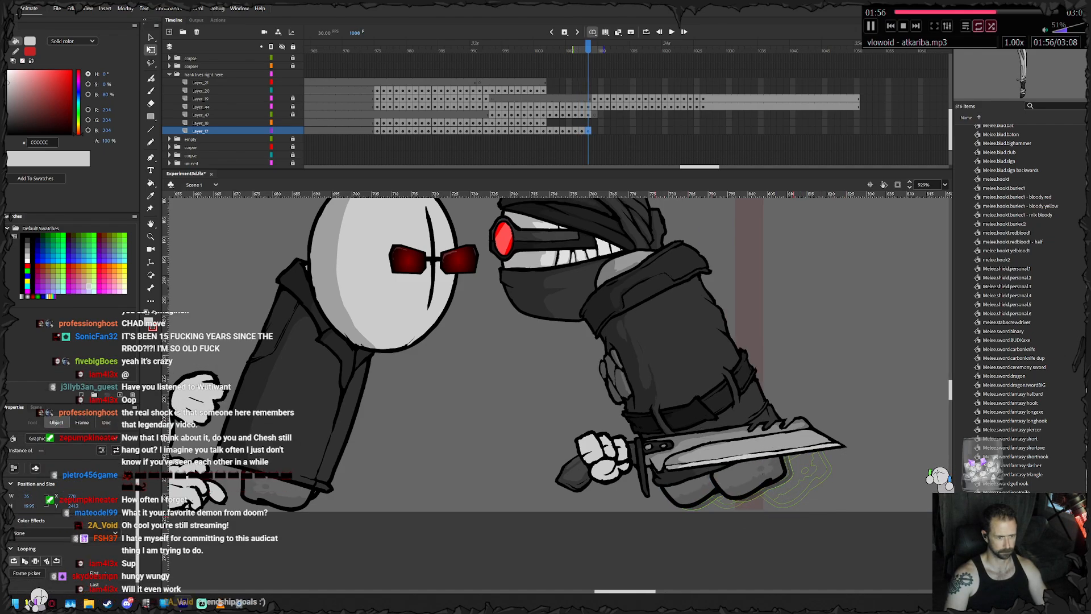
key(F6)
drag(731, 480, 725, 479)
drag(646, 517, 657, 527)
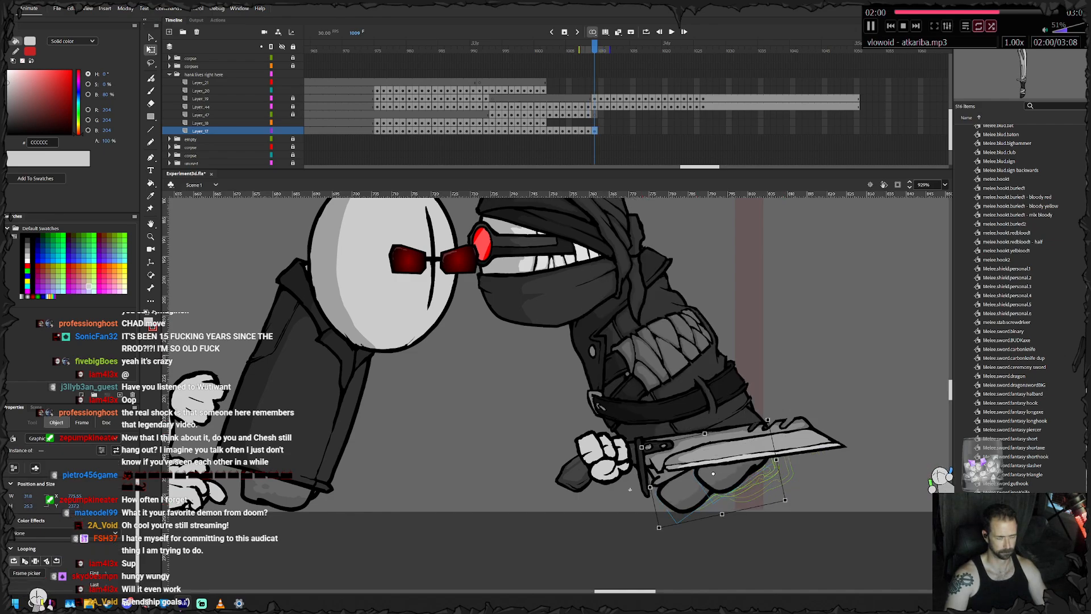
click(655, 531)
- Keyframe the feet on frames 1010 and 1011, repositioning each foot and advancing them left under the leaning torso
key(F6)
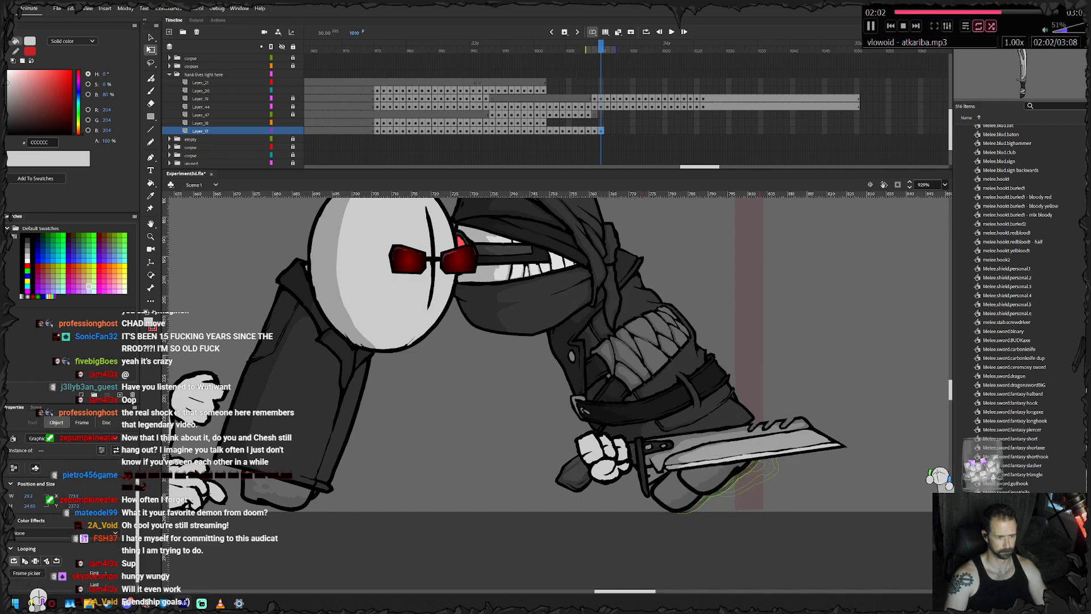
drag(716, 477, 715, 483)
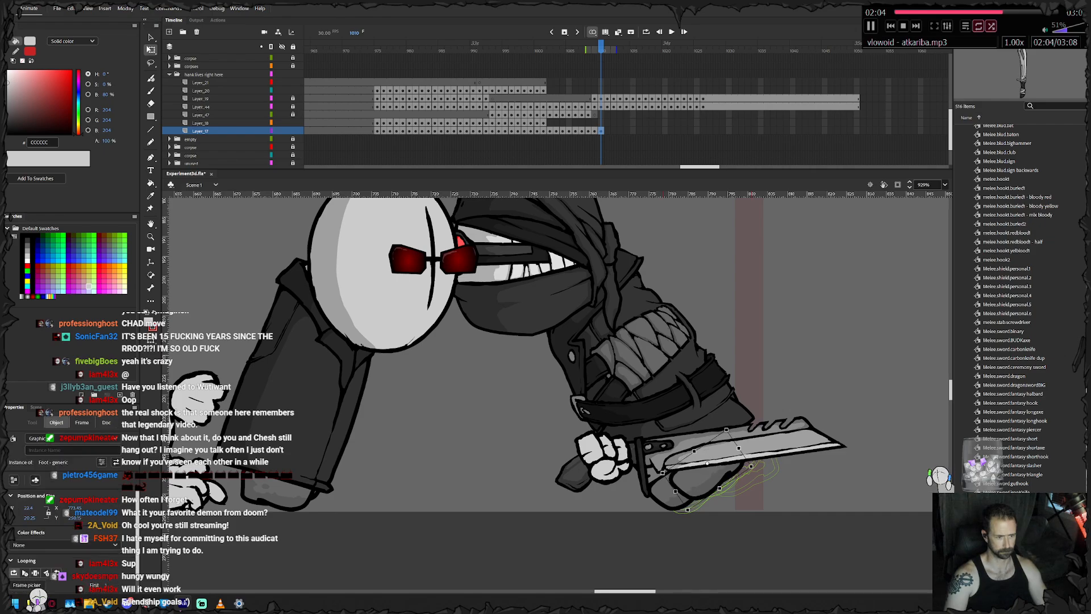
key(F6)
drag(639, 522, 649, 530)
drag(694, 489, 660, 459)
click(681, 537)
click(690, 480)
- Add feet keyframes on frames 1012 to 1014, rotating the feet and moving them further left behind the knife hand
key(F6)
click(685, 534)
key(F6)
- Keyframe the feet on frames 1015 and 1016, rotating them and sliding them left beneath the coat
key(F6)
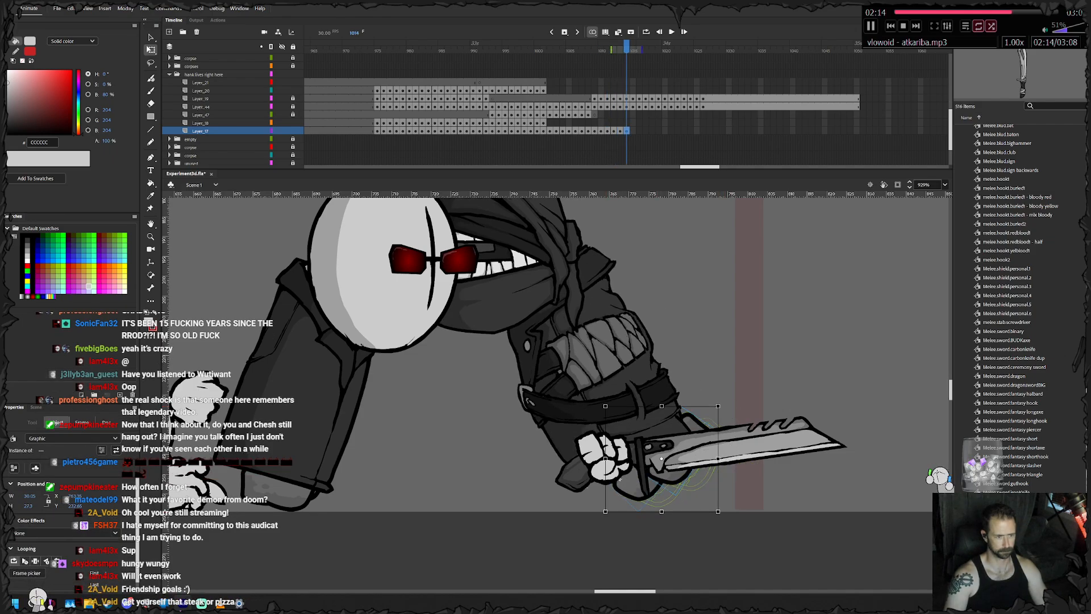
drag(720, 513, 708, 519)
drag(653, 488, 629, 504)
key(F6)
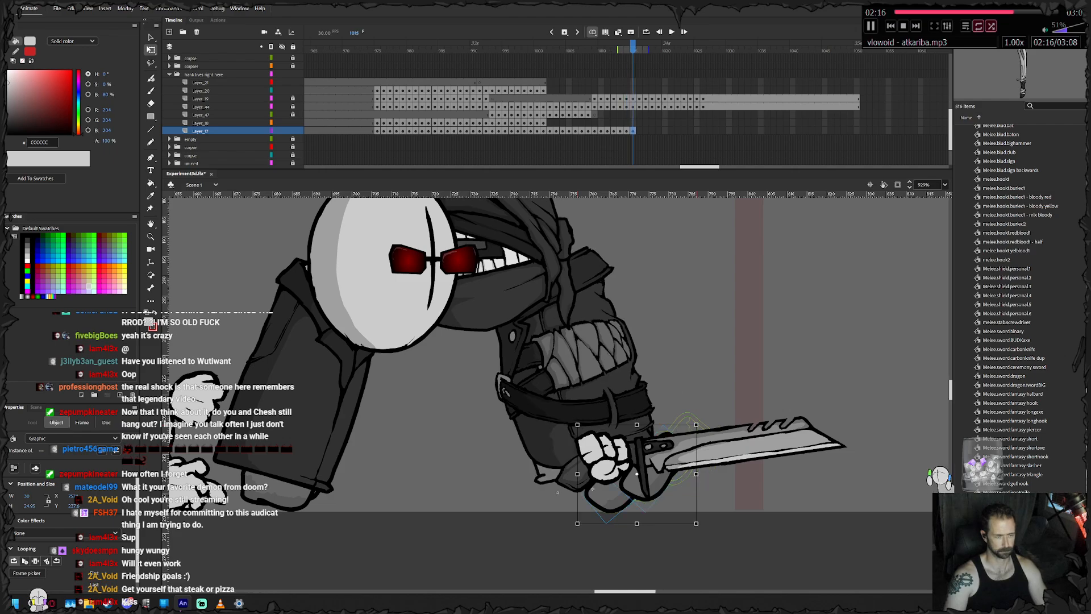
drag(701, 528, 695, 534)
drag(631, 496, 558, 496)
click(603, 548)
key(F6)
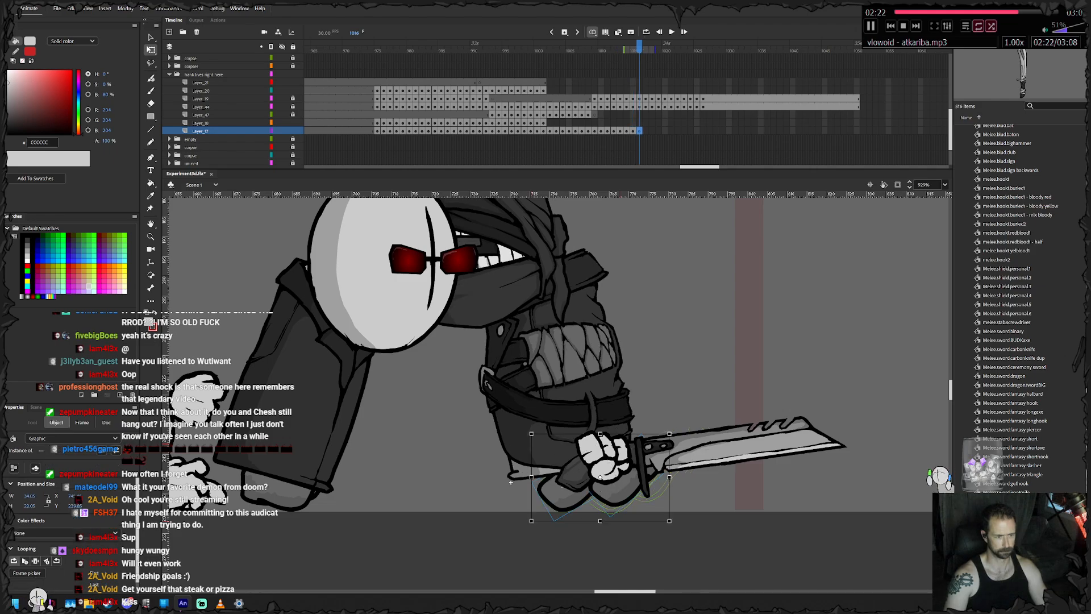
drag(673, 524, 664, 535)
drag(612, 495, 586, 504)
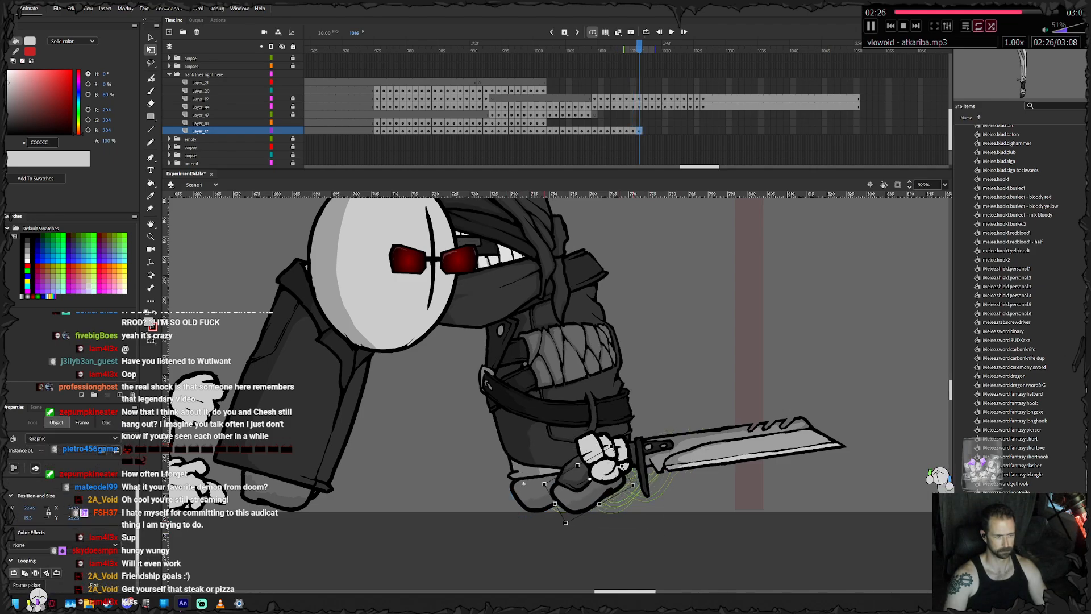
- Keyframe the feet on frames 1017 and 1018, rotating them toward the floor and stepping them further left
key(F6)
drag(640, 527, 637, 533)
drag(591, 495, 482, 482)
click(585, 547)
click(573, 496)
key(F6)
click(444, 483)
- Keyframe the feet on frame 1019, planting both on the floor with the front foot shifted left under the coat
key(F6)
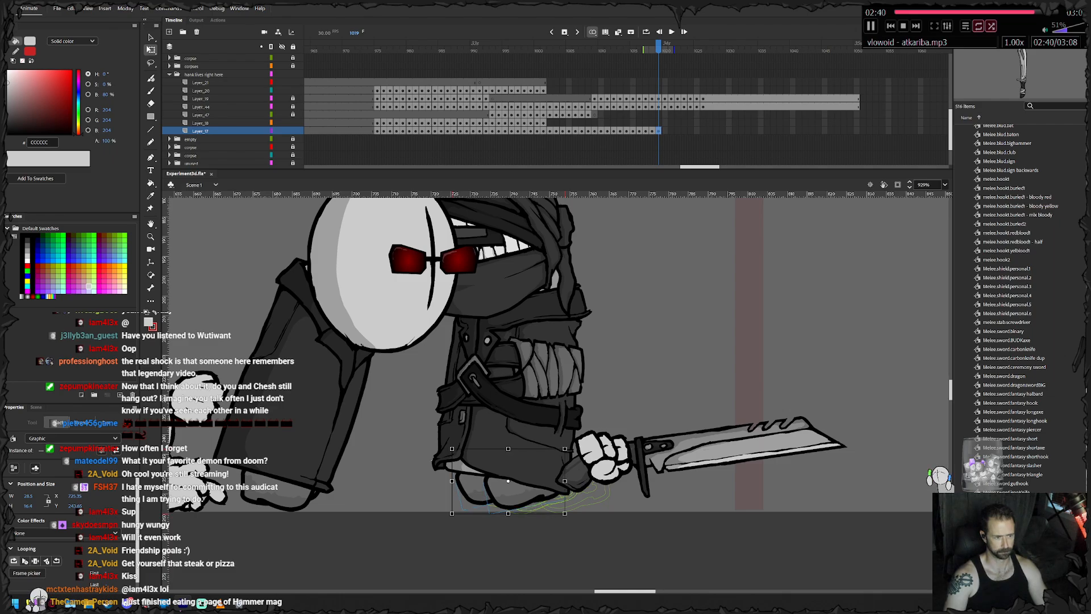
drag(568, 515, 517, 499)
click(446, 490)
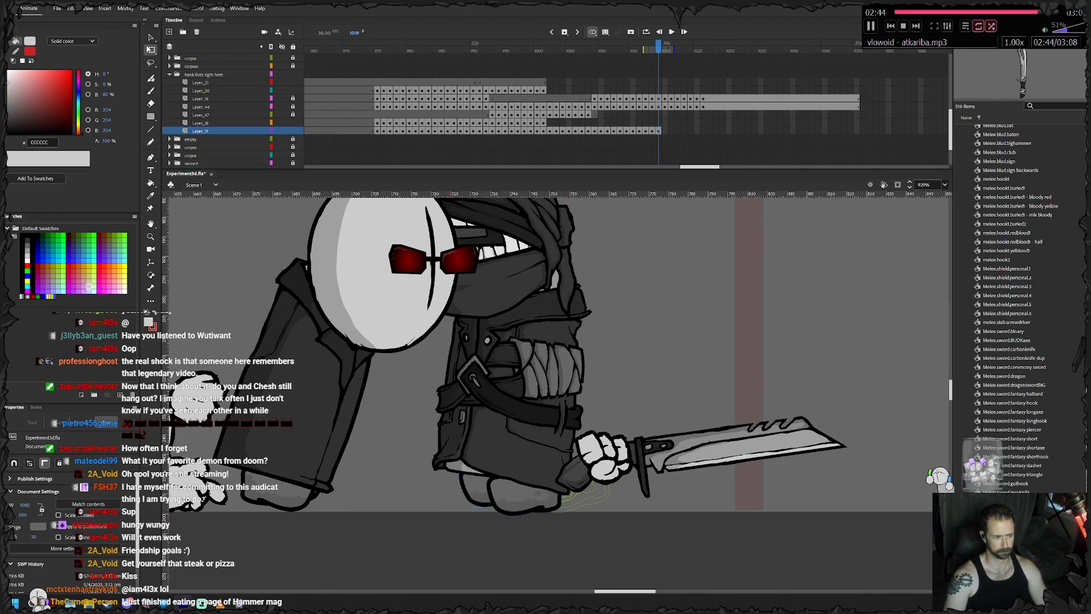
click(474, 493)
click(446, 493)
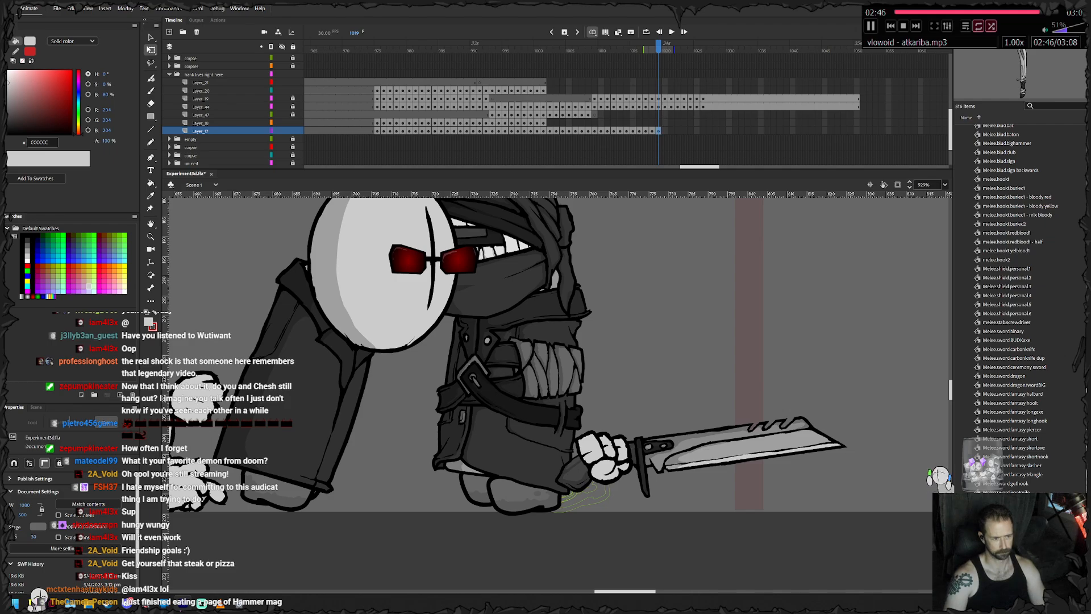
click(524, 496)
drag(566, 516, 525, 496)
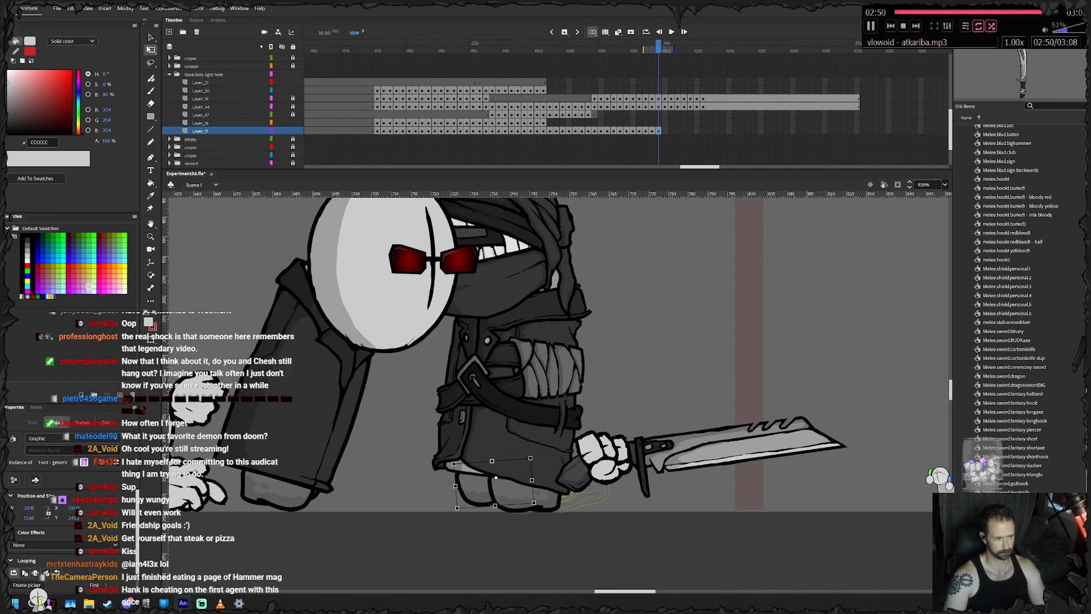
click(472, 489)
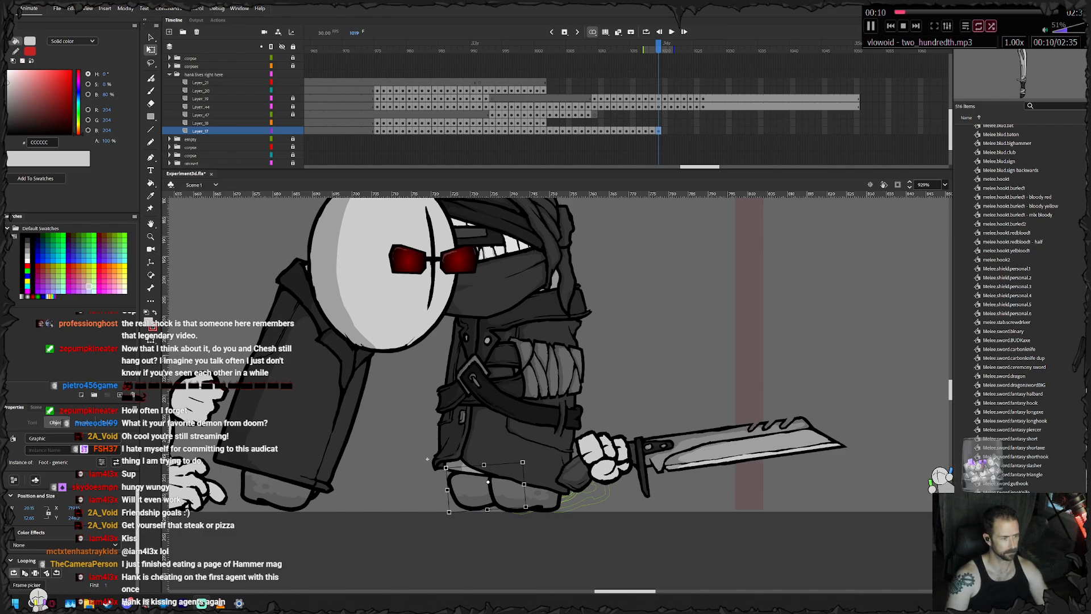
- Keyframe the feet on frames 1020 and 1021, stepping them further left along the floor beneath the coat
key(.)
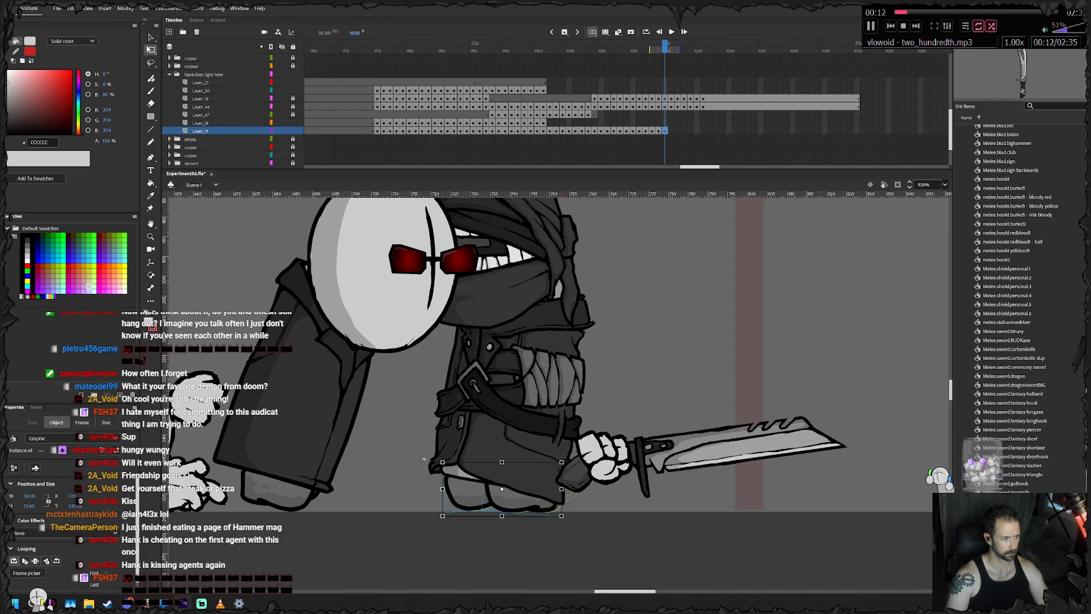
drag(465, 495, 447, 495)
key(F6)
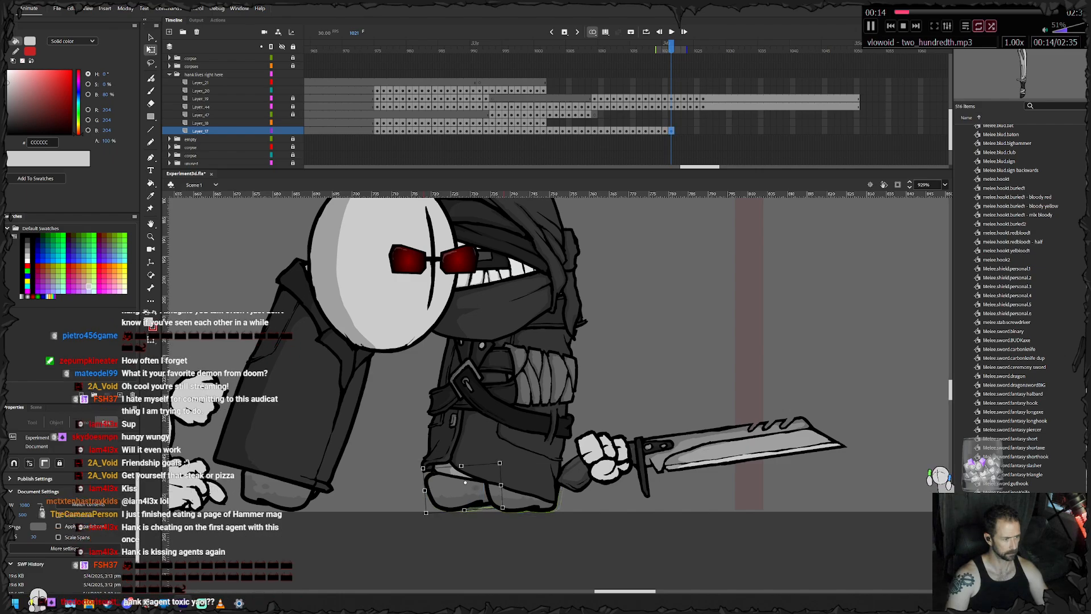
drag(521, 496, 485, 498)
key(F6)
- Continue the feet keyframes on frames 1022 to 1026, settling both feet flat on the floor under the coat
click(394, 459)
key(F6)
click(394, 459)
key(F6)
key(F6)
click(394, 459)
key(F6)
click(394, 459)
click(483, 497)
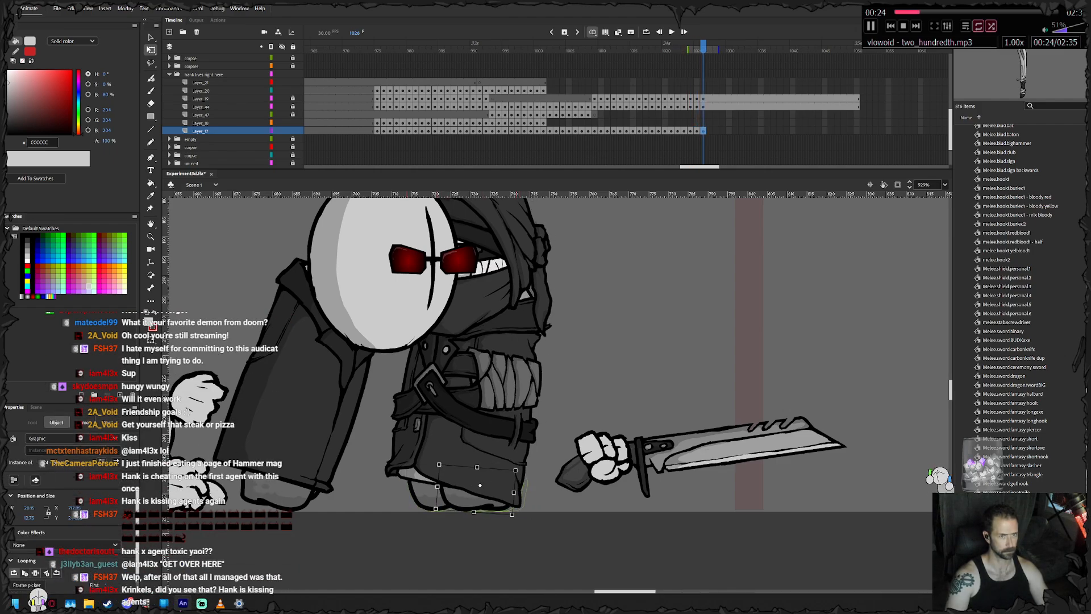
- Extend the feet layer to frame 1050 so the final foot pose holds
click(857, 130)
right_click(857, 130)
click(885, 181)
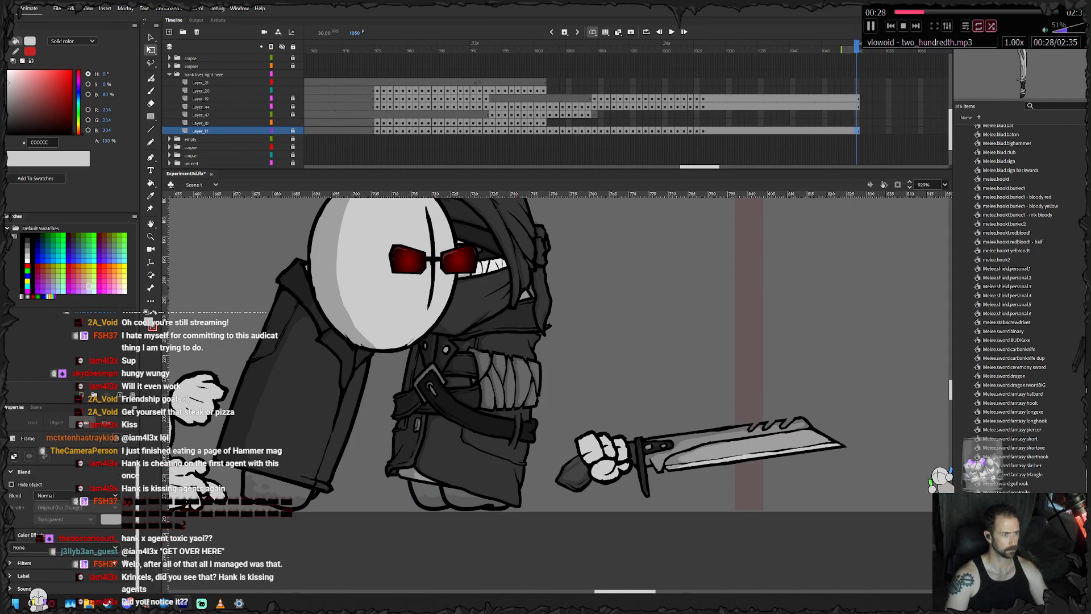
- Keyframe Hank's trailing splayed hand on frames 1001 to 1003, rotating it slightly and shifting it along with the body
click(543, 122)
drag(739, 363, 492, 396)
key(F6)
drag(834, 461, 837, 459)
key(F6)
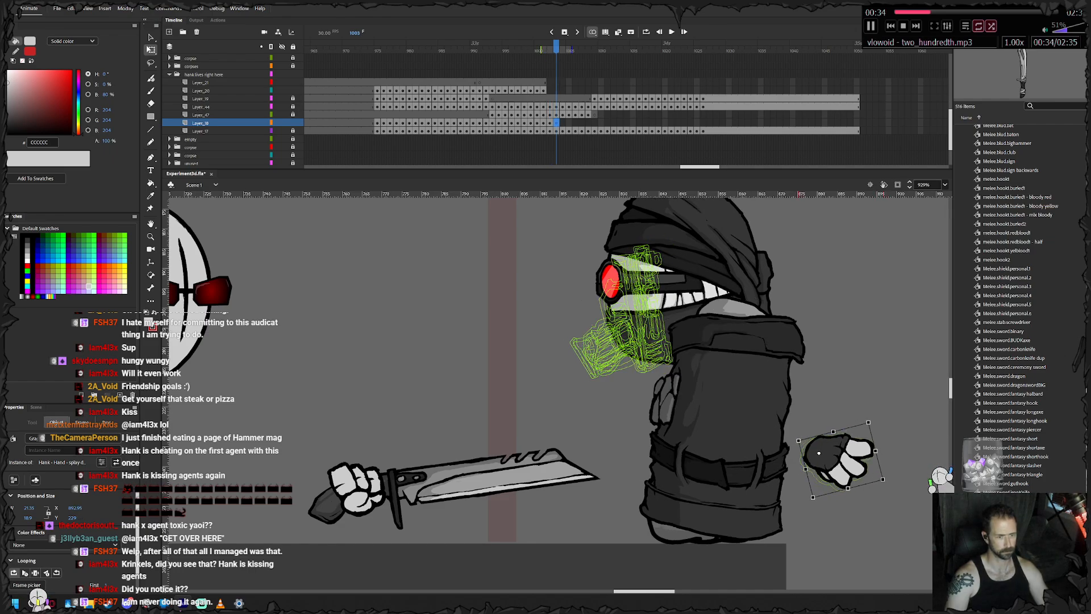
drag(871, 419, 867, 413)
drag(840, 457, 503, 393)
- Keyframe the trailing hand on frames 1004 to 1009, moving it left behind the flying body
key(F6)
key(F6)
key(F6)
key(F6)
key(F6)
key(F6)
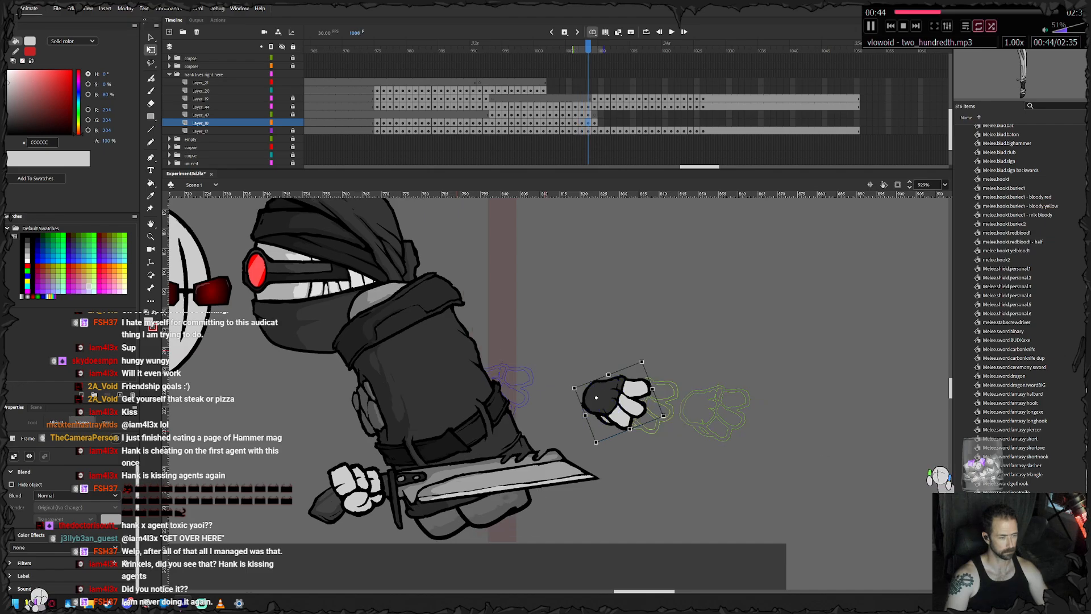
drag(619, 402, 482, 390)
key(.)
key(.)
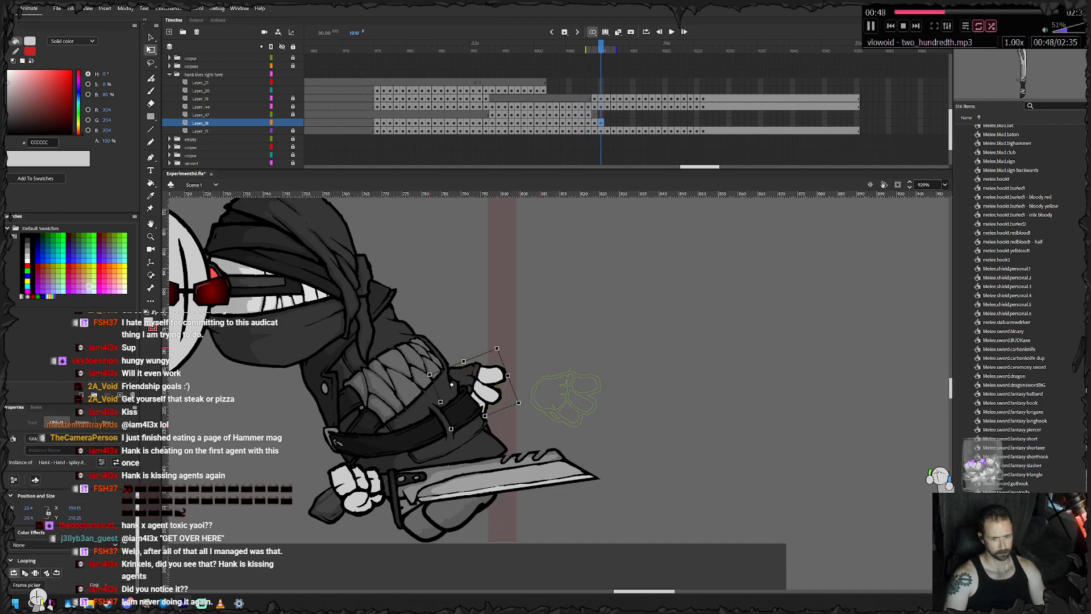
- On frame 1010, replace the trailing hand with the library symbol "Hand - Open backwards - Hank", rotating and placing it beside the body
scroll(1017, 306, up, 10)
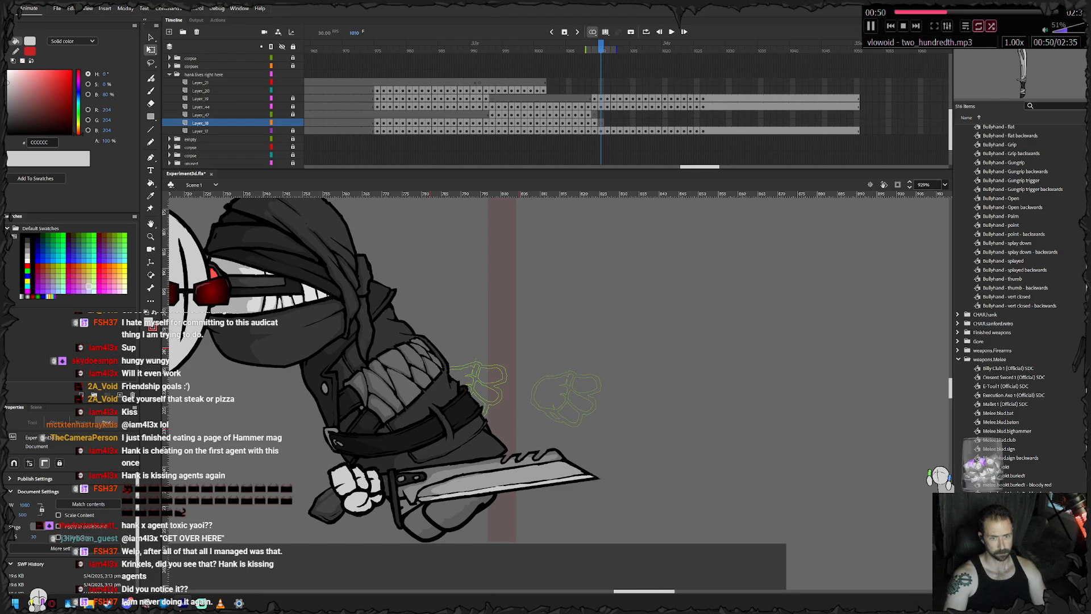
scroll(1017, 307, up, 10)
click(957, 255)
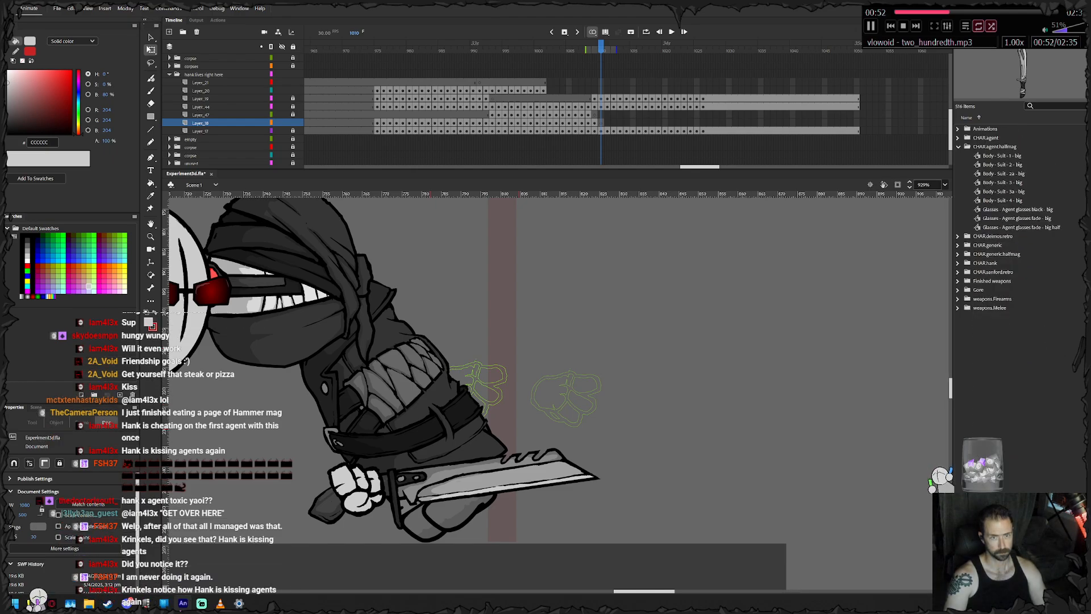
click(958, 147)
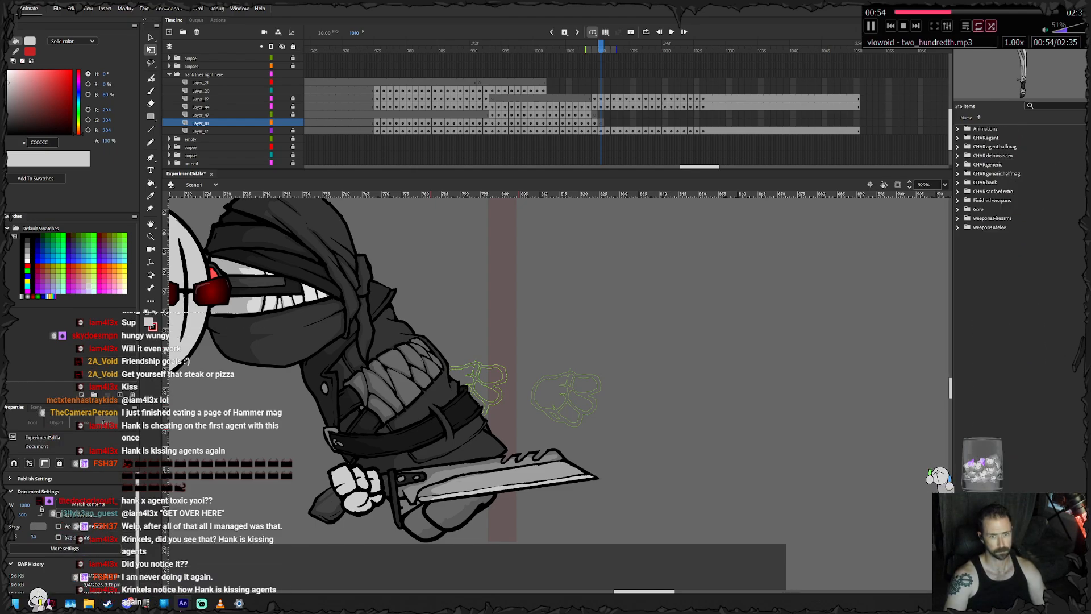
click(957, 182)
scroll(1017, 341, down, 4)
click(1025, 425)
key(Up)
key(Down)
key(Down)
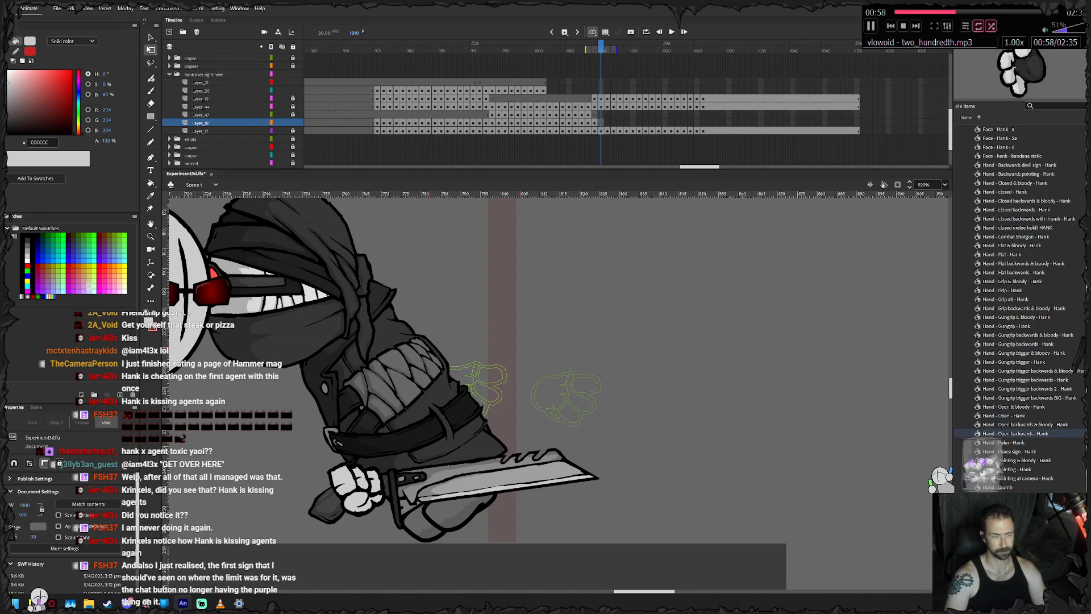
drag(1015, 433, 520, 395)
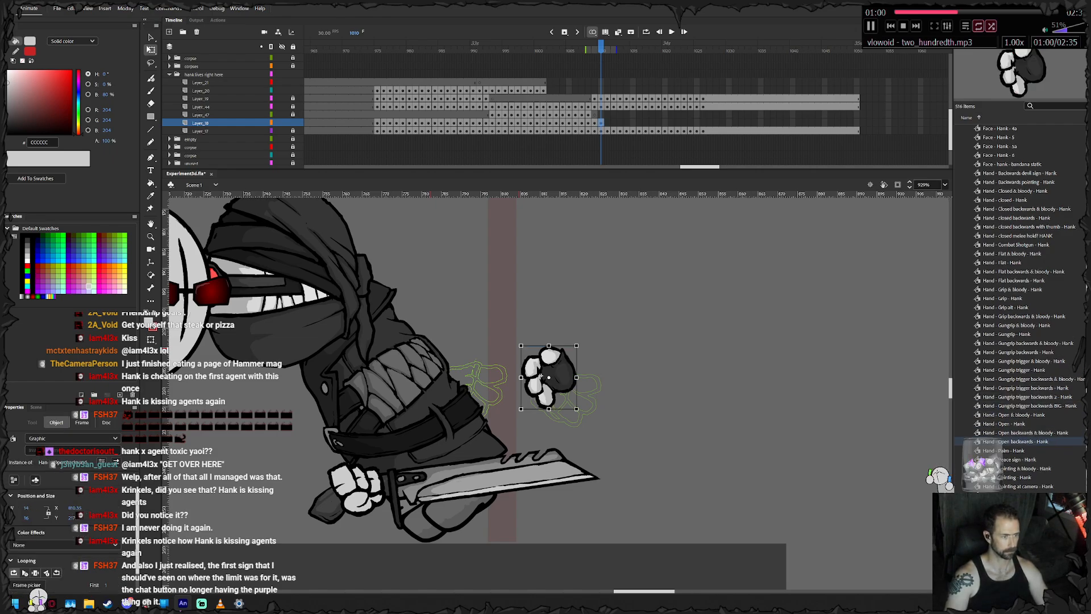
drag(518, 411, 325, 410)
drag(325, 410, 451, 420)
- Keyframe the open backwards hand on frames 1011 to 1017, bringing it left in front of the chest
key(F6)
key(F6)
key(F6)
key(F6)
key(F6)
key(F6)
key(F6)
- Swap the hand on frame 1017 for the symbol "Hand - closed backwards - Hank"
right_click(450, 419)
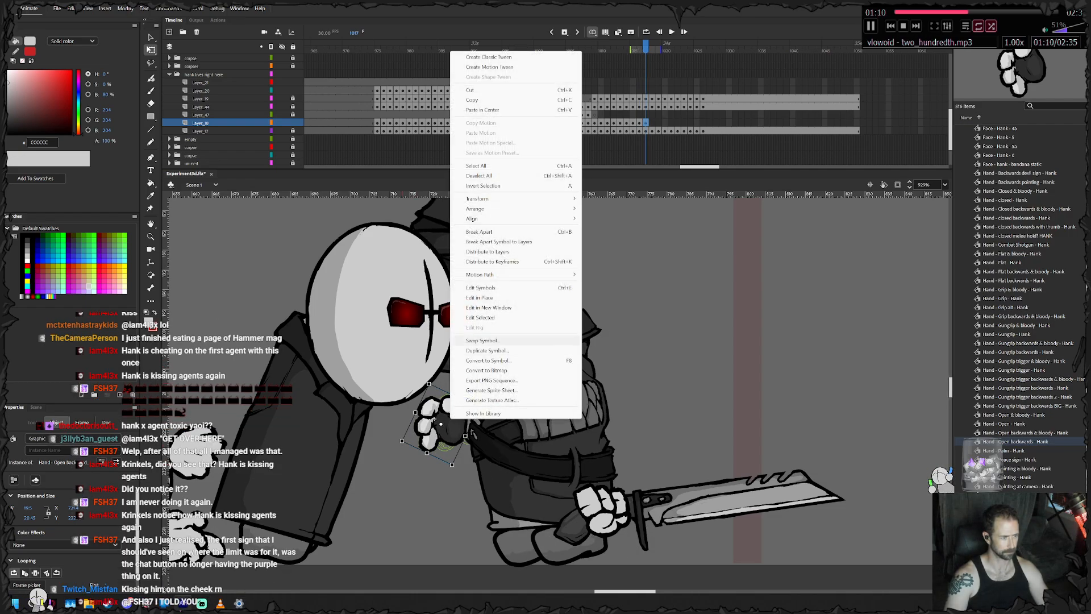
click(482, 340)
scroll(545, 301, down, 2)
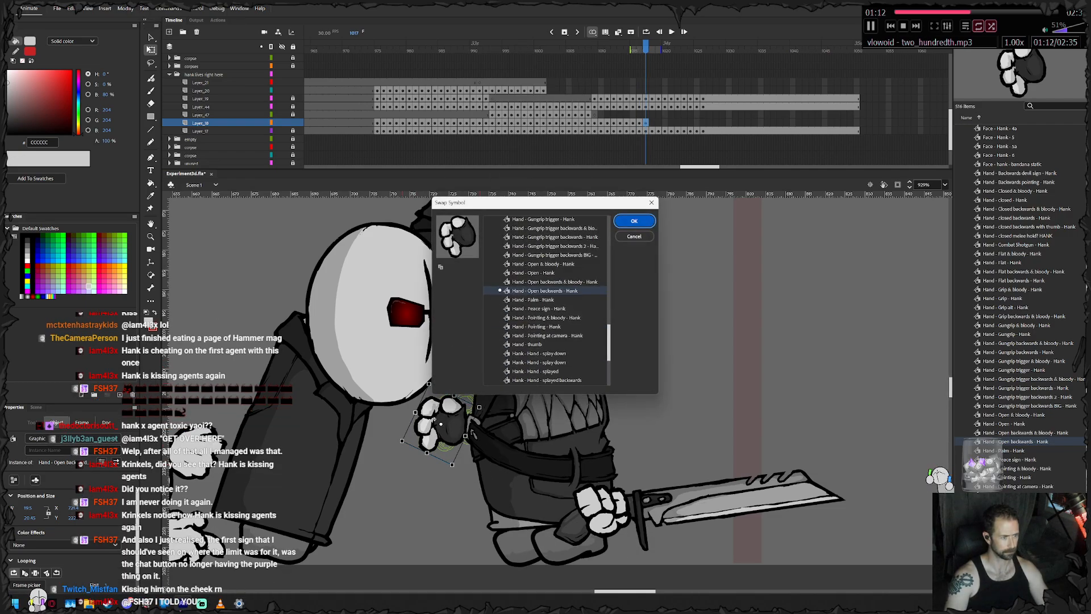
scroll(546, 302, up, 5)
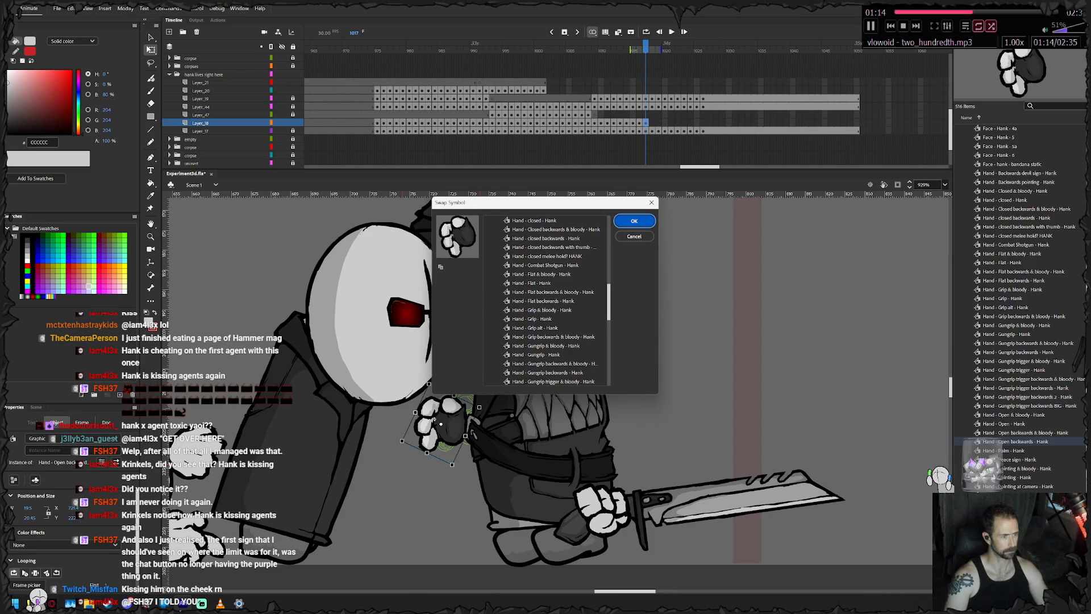
click(545, 230)
click(546, 238)
key(Return)
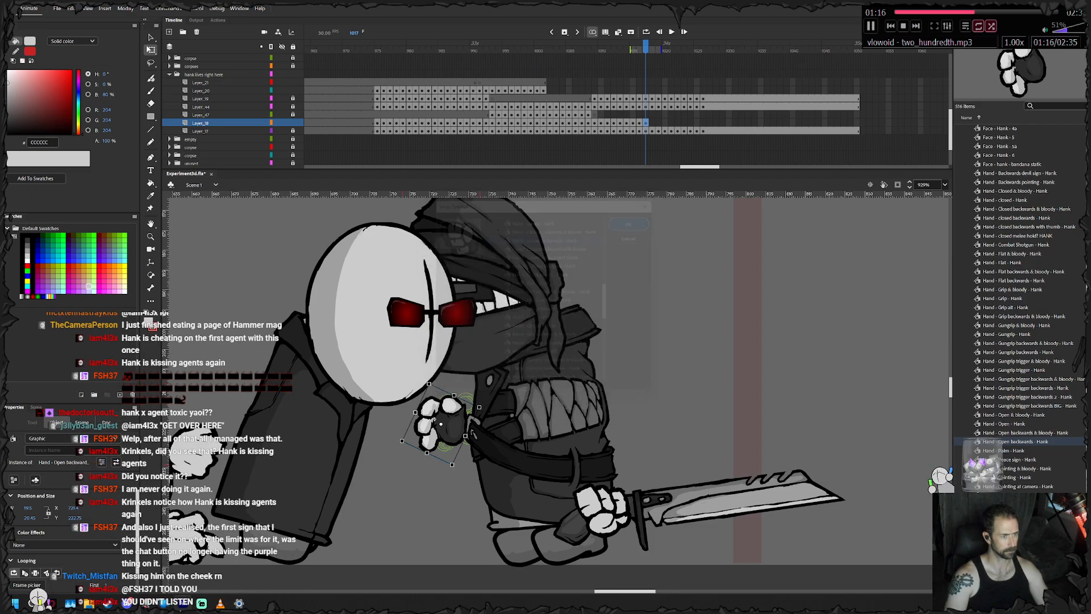
- Keyframe the closed hand through frame 1026, lowering it in front of the belt, and extend its layer to frame 1050
drag(435, 419, 376, 463)
key(F6)
key(F6)
key(F6)
key(F6)
key(F6)
key(F6)
key(F6)
key(F6)
key(F6)
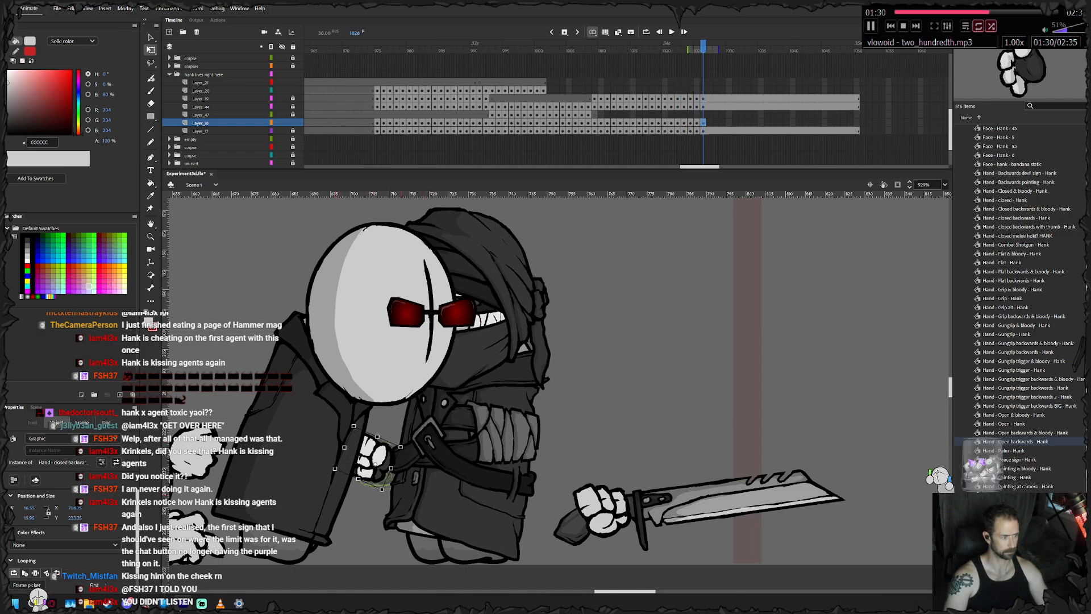
right_click(856, 122)
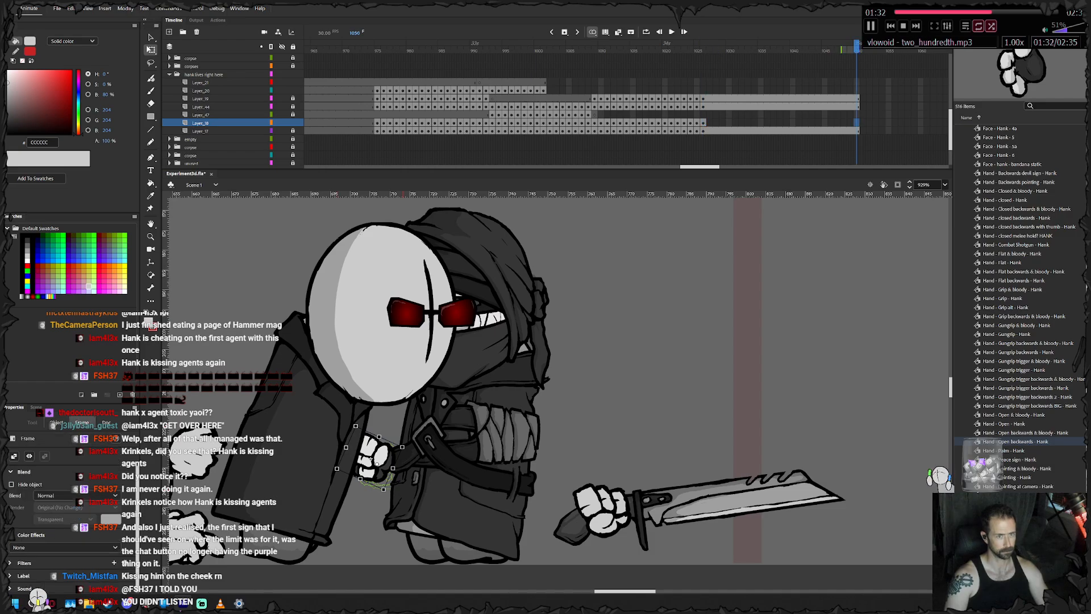
click(881, 167)
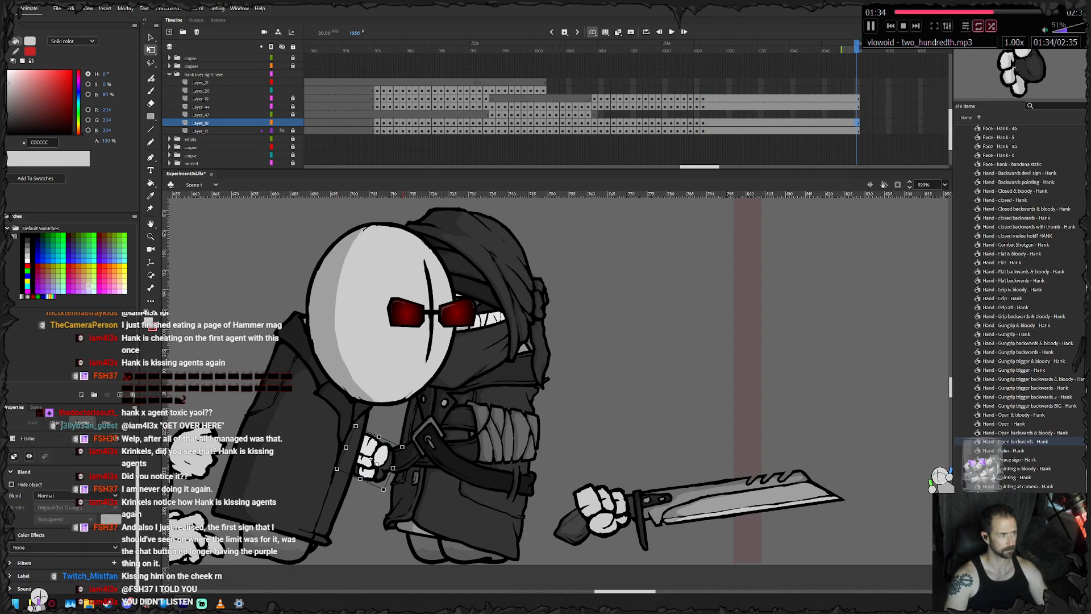
- Keyframe Hank's gun hand on frames 1001 and 1002, rotating the pistol clockwise and shifting it with the body
click(543, 91)
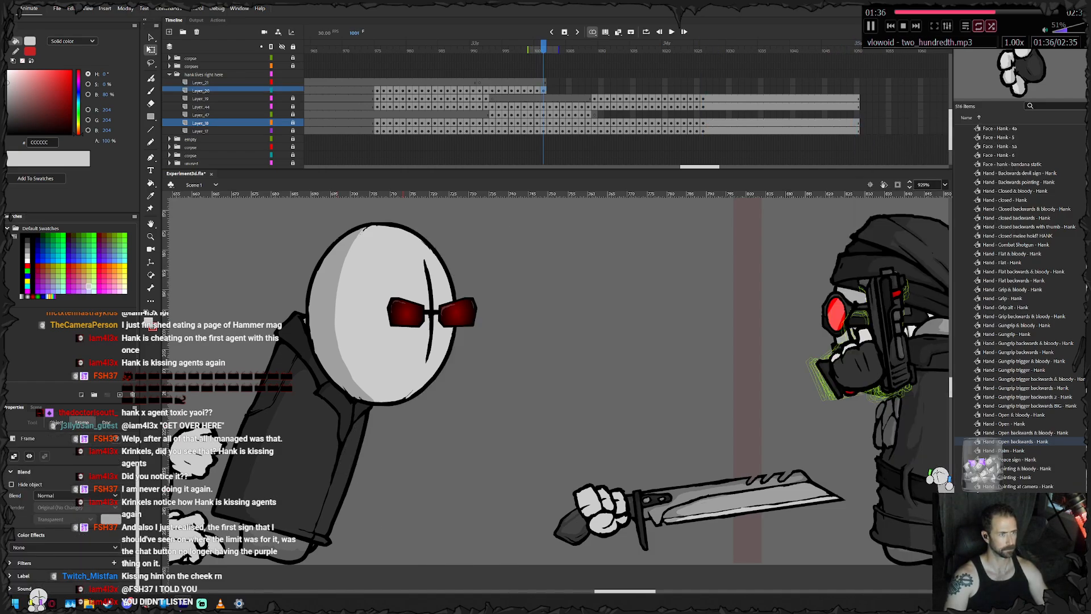
drag(852, 341, 591, 348)
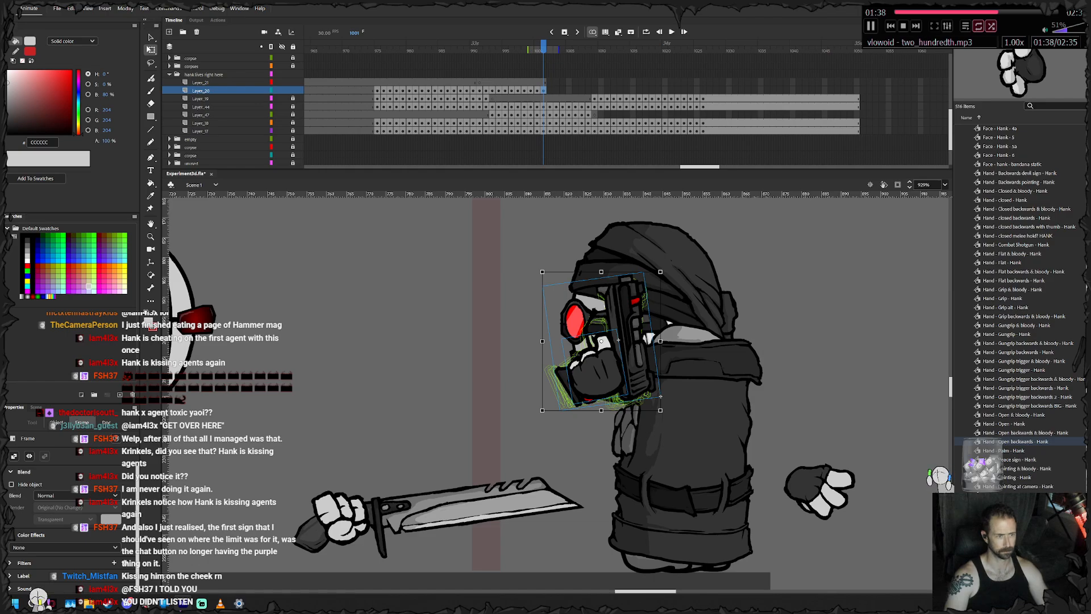
drag(664, 268, 673, 278)
drag(602, 369, 607, 368)
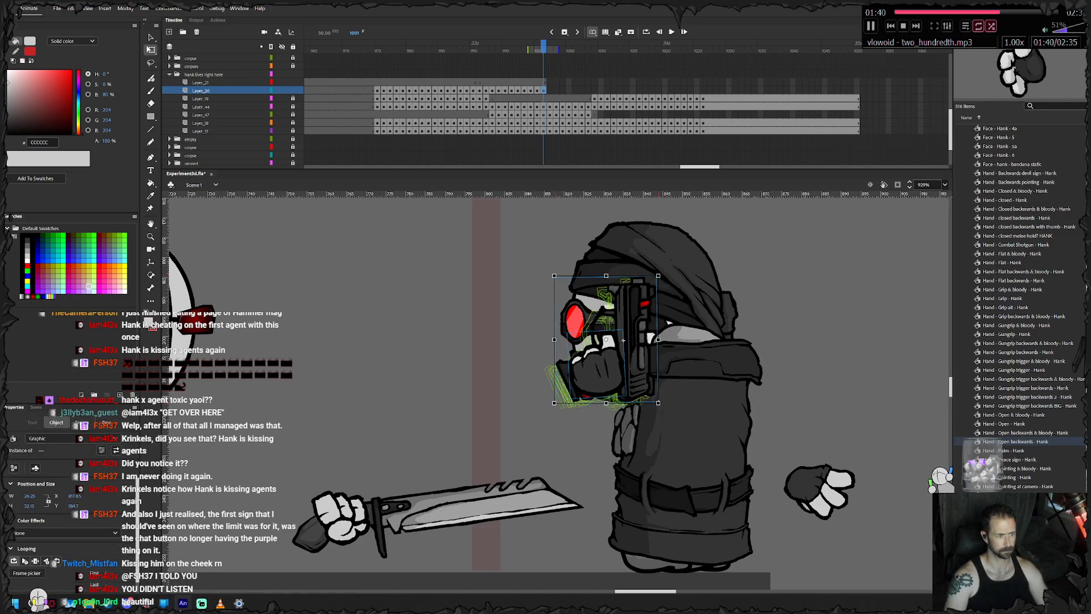
key(period)
drag(664, 269, 673, 278)
drag(603, 368, 640, 345)
key(F6)
- Keyframe the gun hand on frames 1003 to 1005, tilting it further clockwise, and undo the last small transform
drag(705, 245, 719, 260)
drag(628, 344, 670, 325)
key(F6)
drag(759, 225, 769, 239)
drag(669, 324, 721, 307)
key(F6)
drag(779, 220, 783, 219)
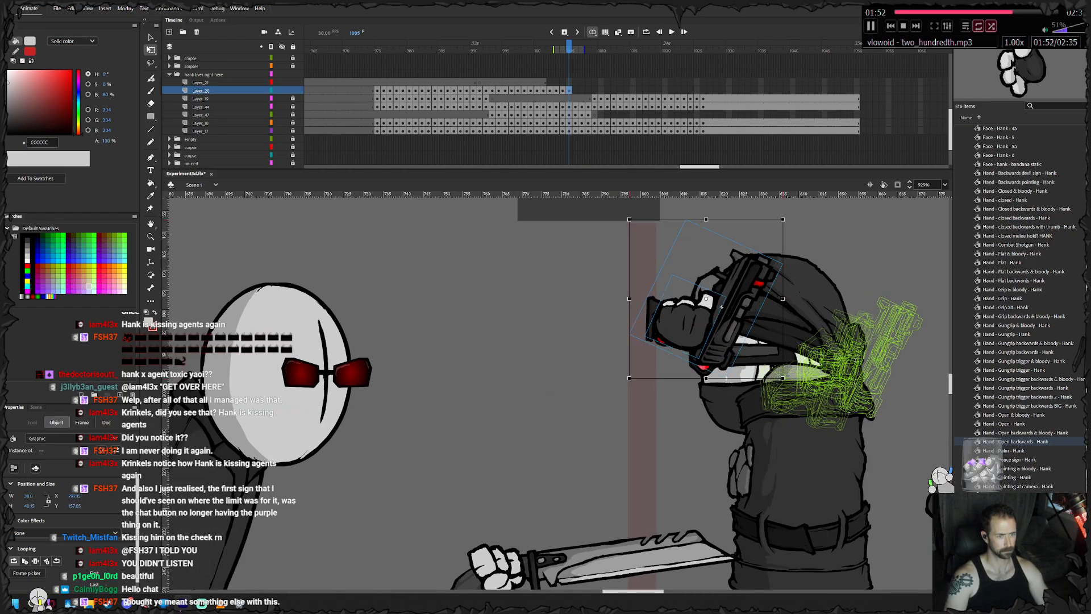
key(ctrl+z)
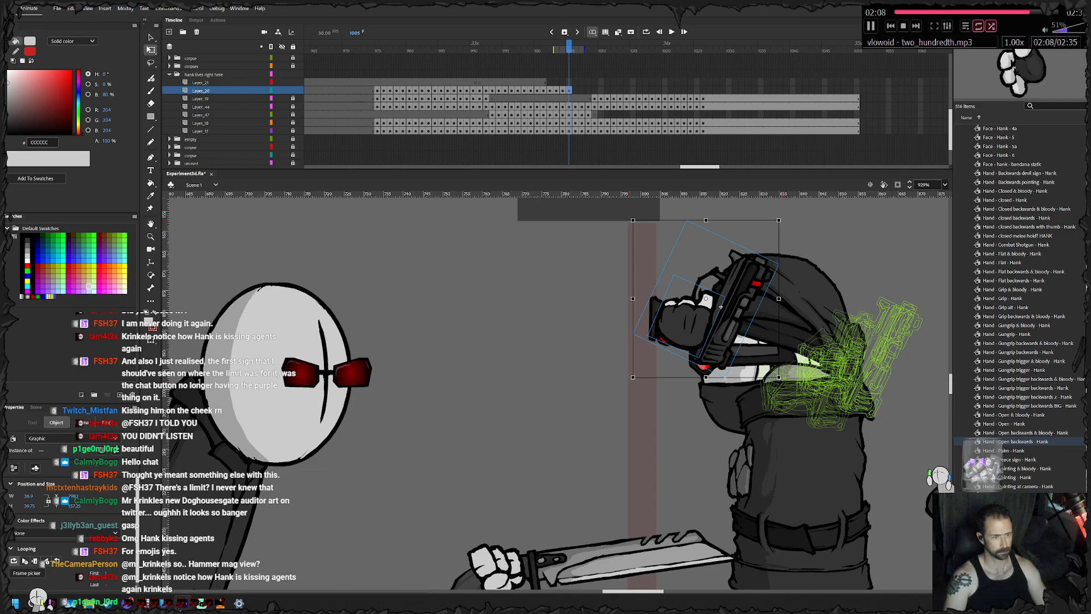
- On frame 1006, rotate the gun hand upright, move it onto the large-headed character's face and cut it
key(period)
drag(782, 381, 811, 338)
drag(726, 301, 366, 341)
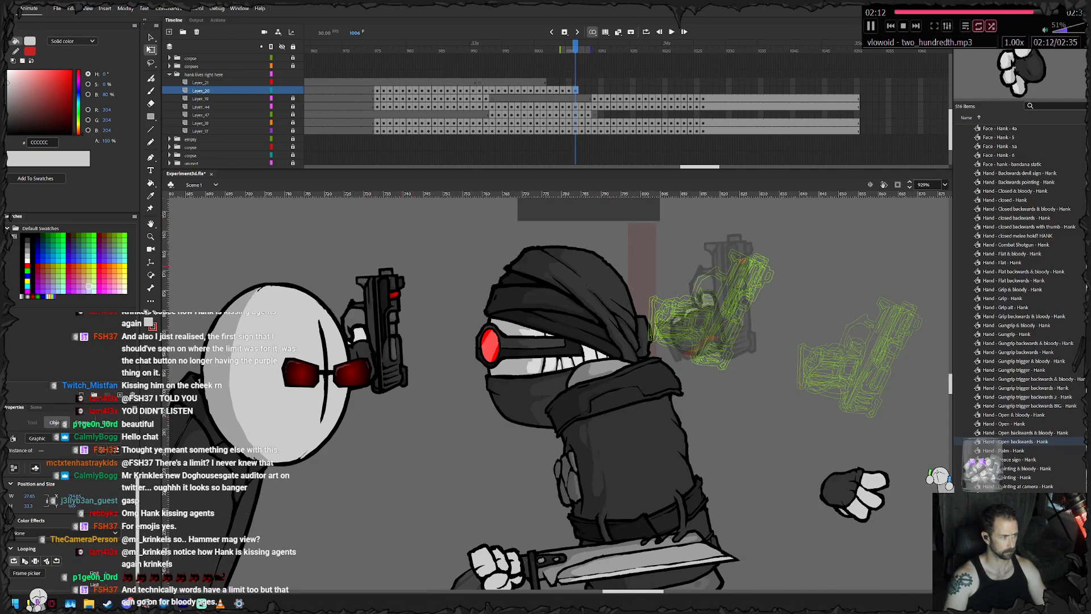
right_click(365, 344)
click(384, 103)
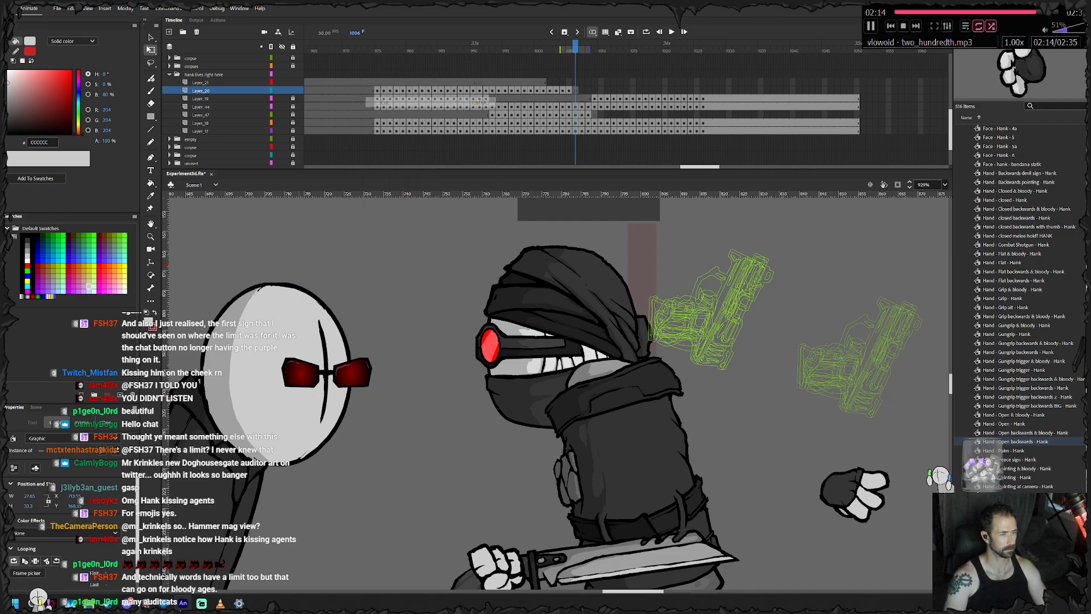
- Add a blank keyframe on frame 1006 of the large-headed character's top layer and paste the gun hand in place there
scroll(511, 108, up, 4)
scroll(511, 108, up, 2)
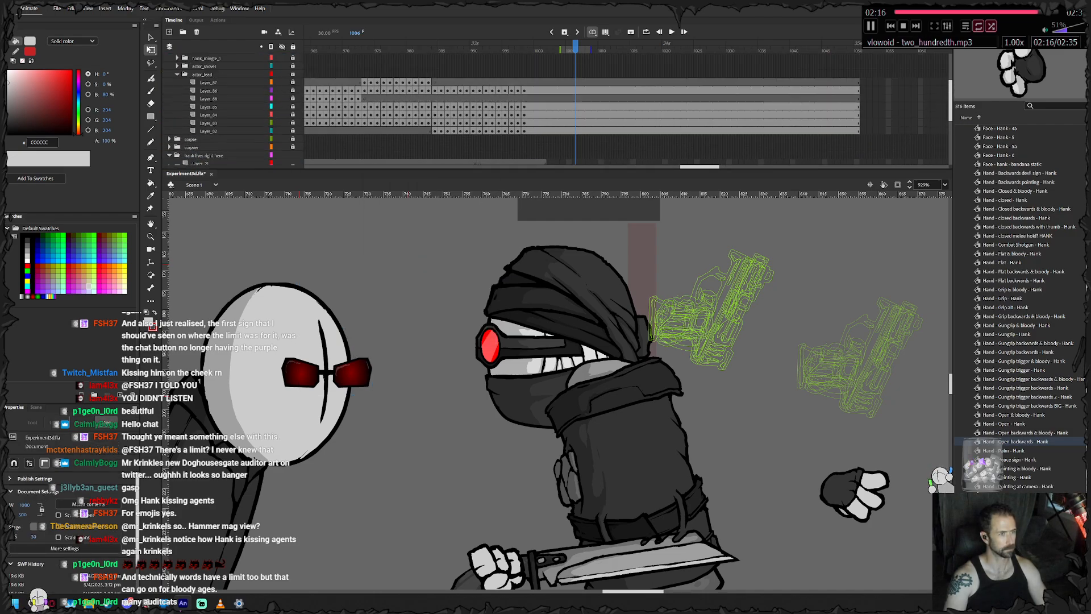
click(575, 82)
key(F7)
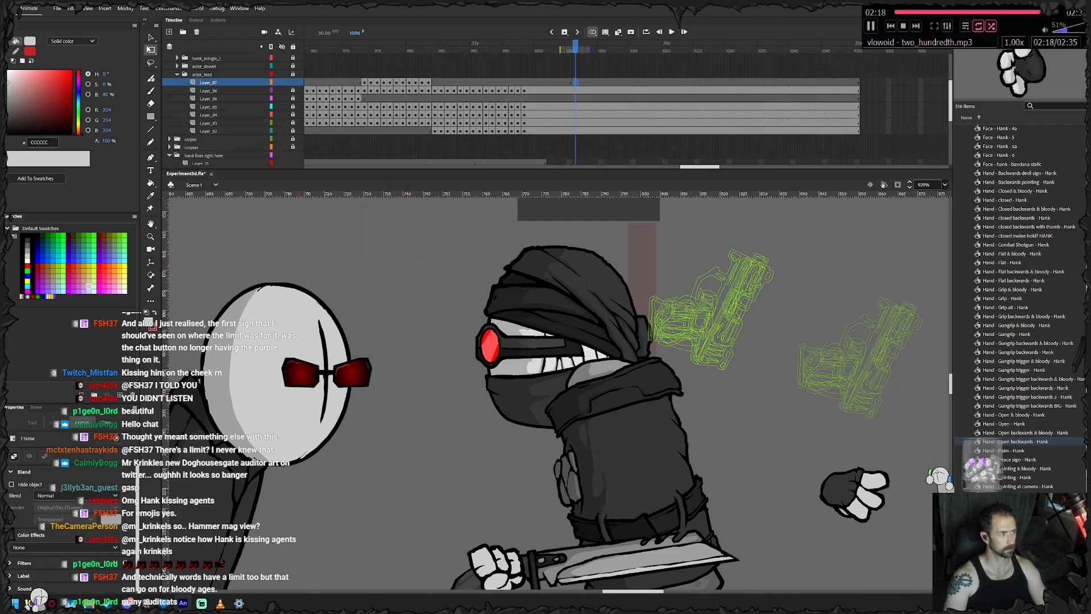
right_click(337, 305)
click(375, 340)
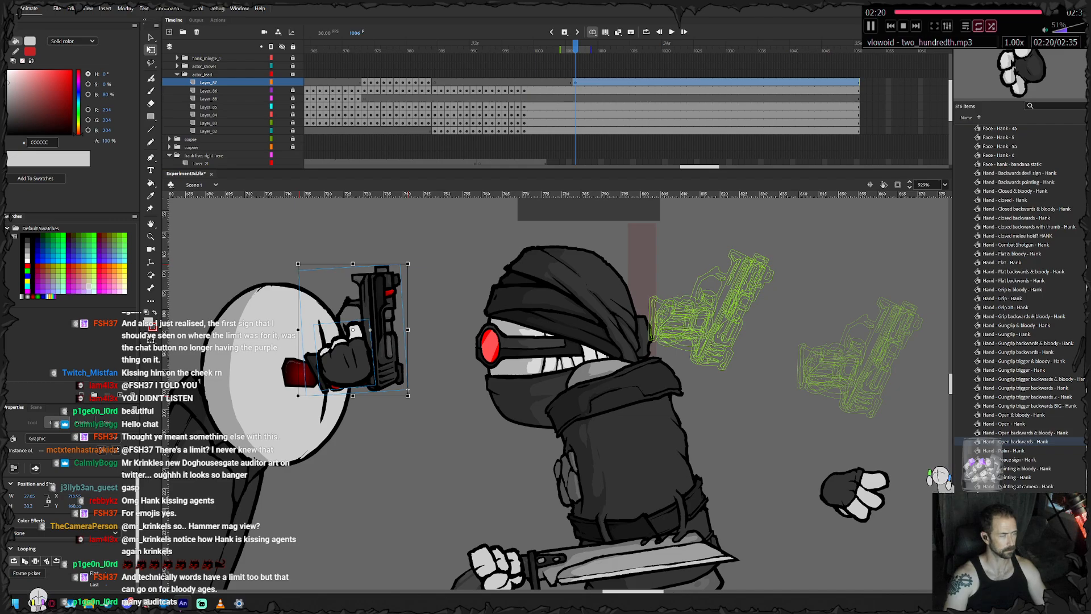
click(208, 82)
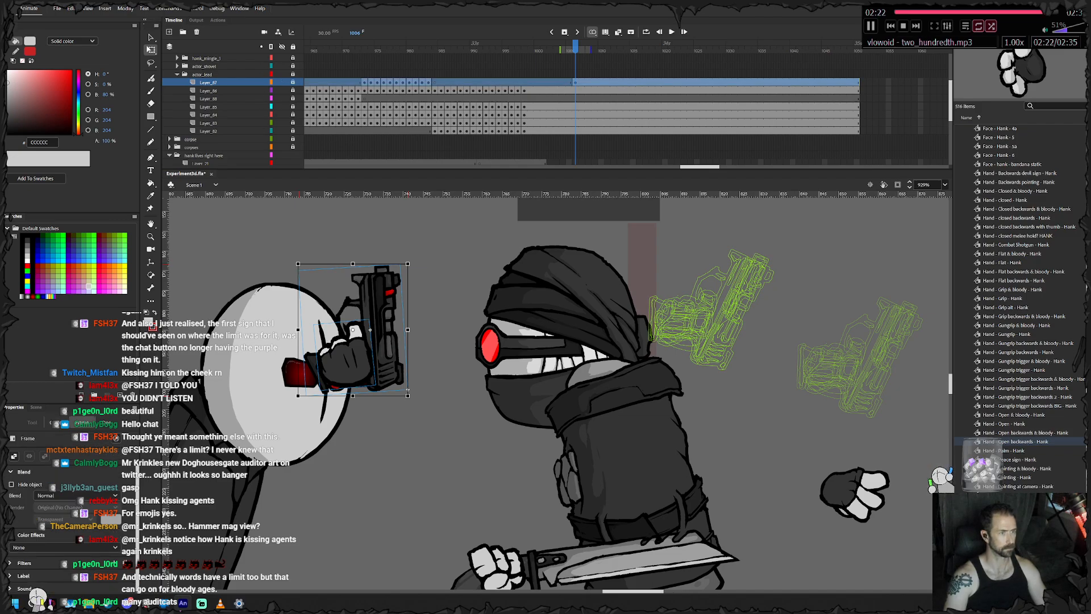
- Remove frames 1007 to 1050 from all of the large-headed character's layers
drag(863, 90, 581, 132)
key(shift+F5)
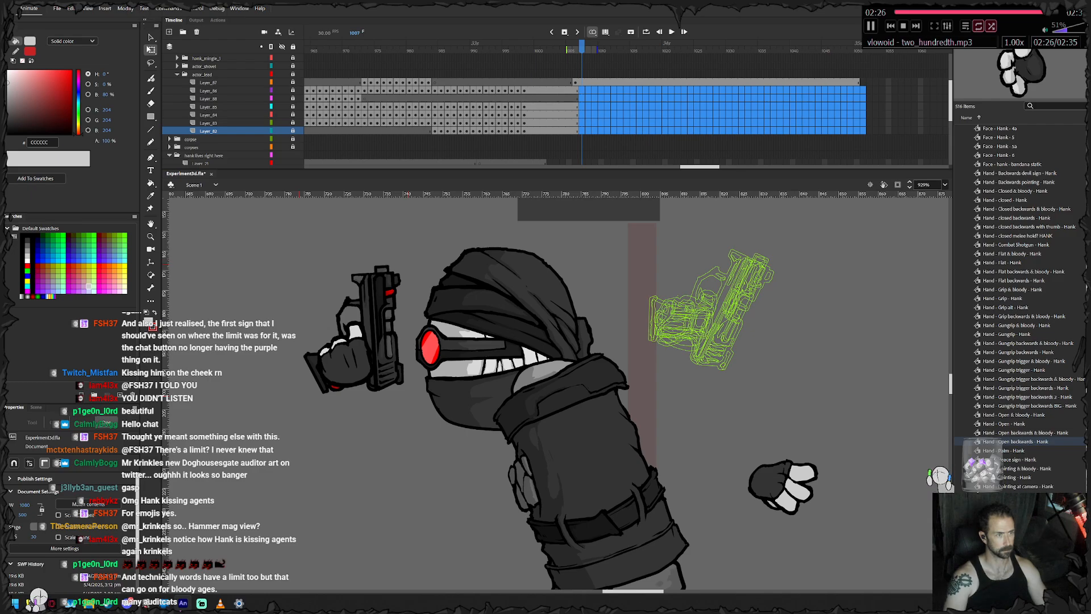
click(582, 82)
drag(862, 83, 582, 106)
key(F6)
key(shift+F5)
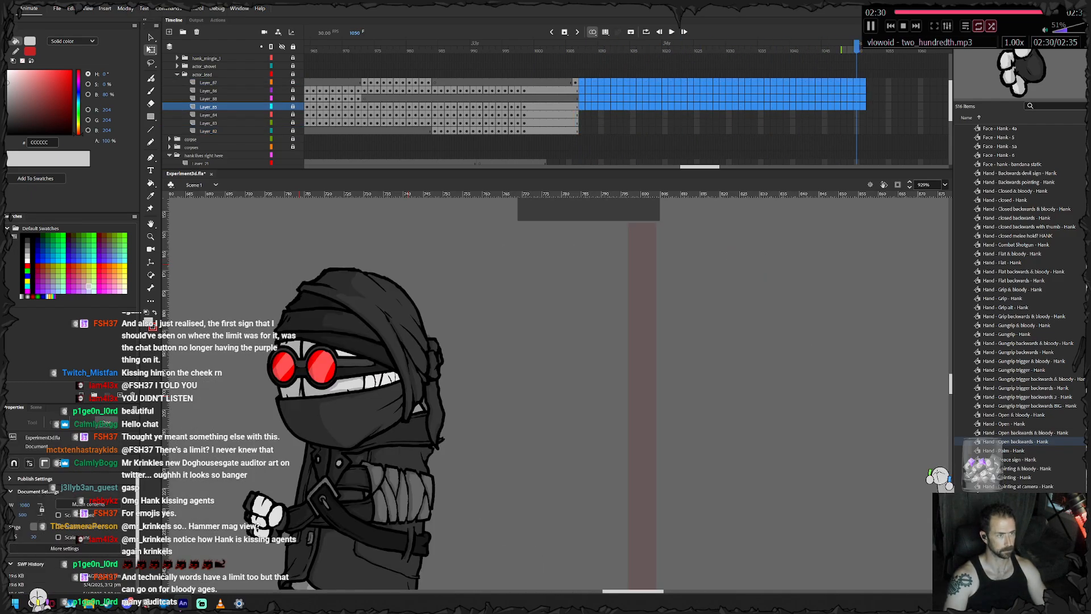
- Examine the neighbouring characters around the gun hand on frame 1006
click(574, 82)
drag(398, 364, 612, 365)
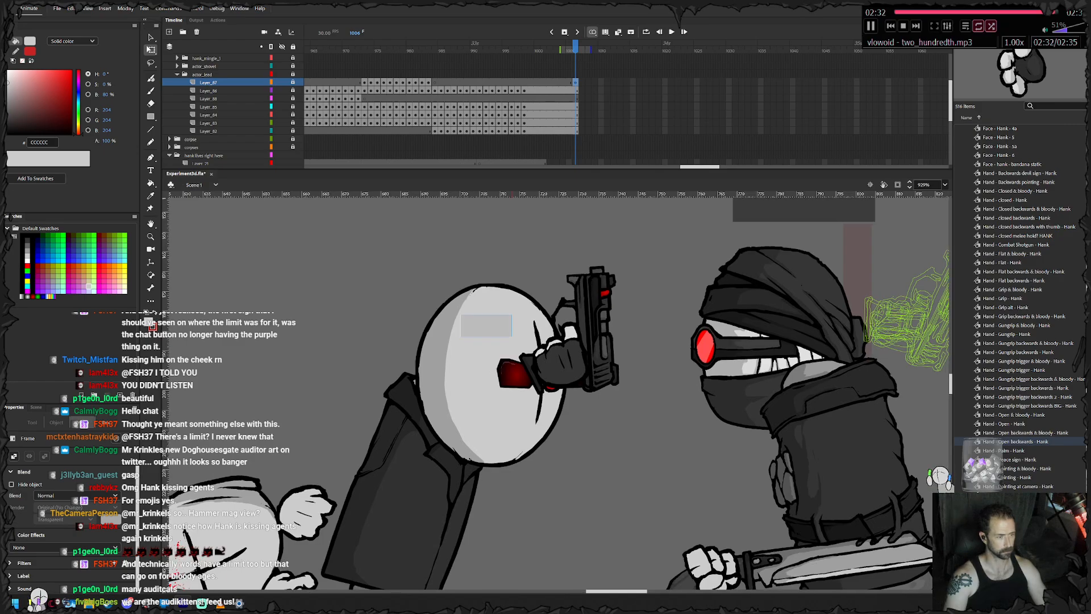
click(630, 366)
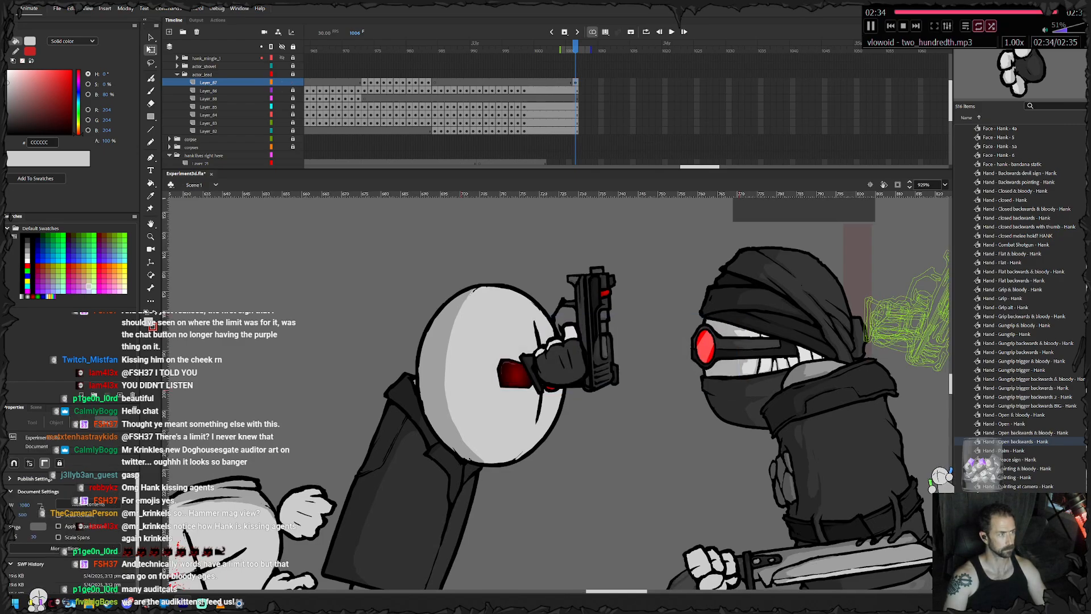
drag(711, 270, 412, 383)
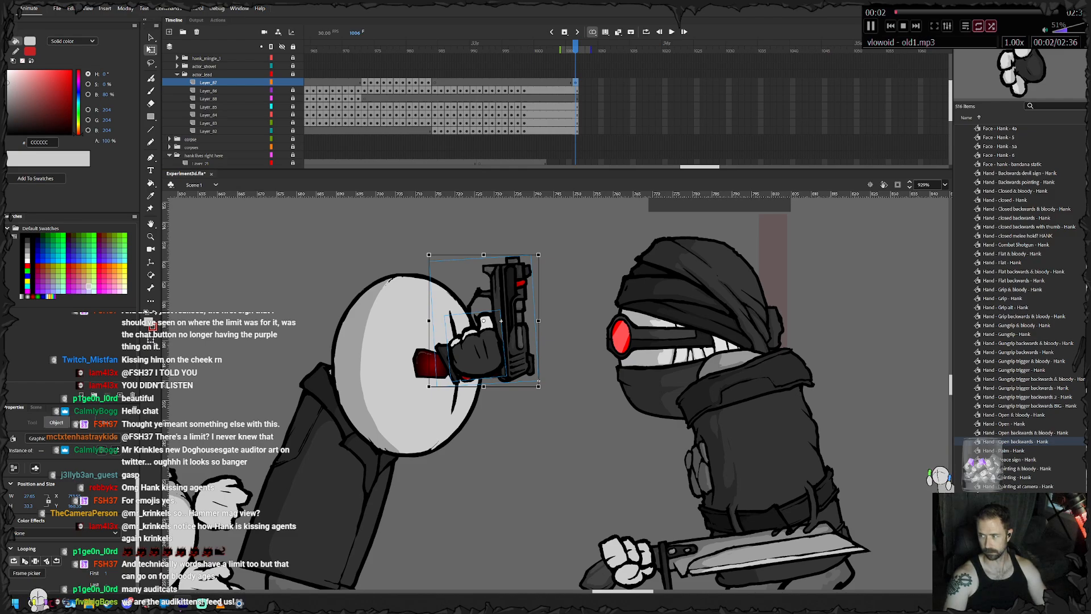
drag(318, 364, 840, 347)
drag(261, 318, 852, 370)
mouse_move(227, 267)
mouse_down()
mouse_move(627, 329)
mouse_move(618, 322)
mouse_up()
drag(618, 398, 645, 271)
mouse_move(738, 307)
mouse_down()
mouse_move(745, 325)
mouse_move(344, 335)
mouse_up()
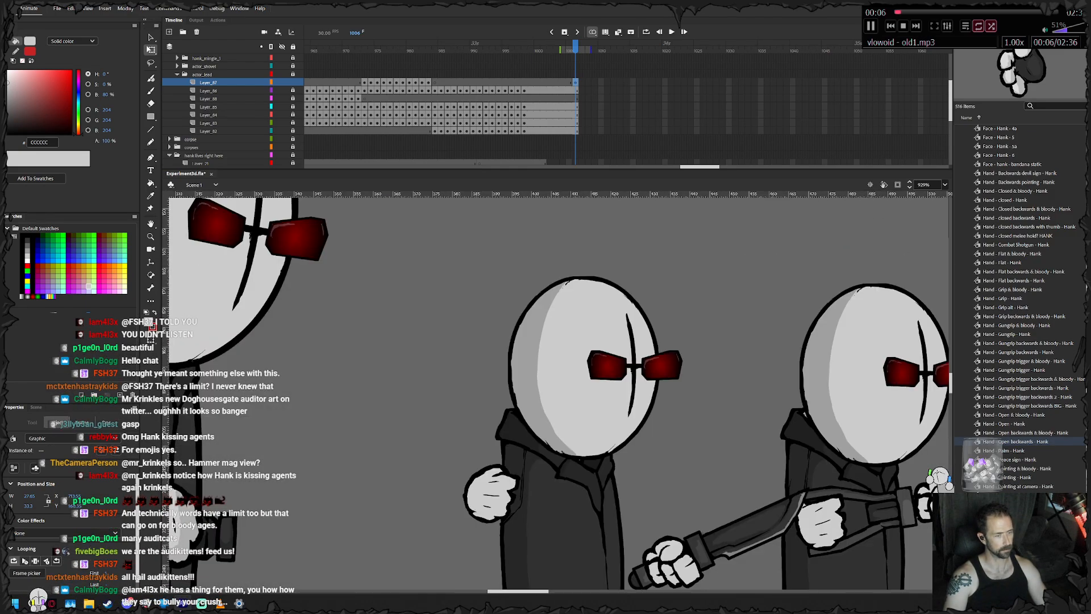
drag(852, 319, 331, 342)
drag(921, 352, 170, 329)
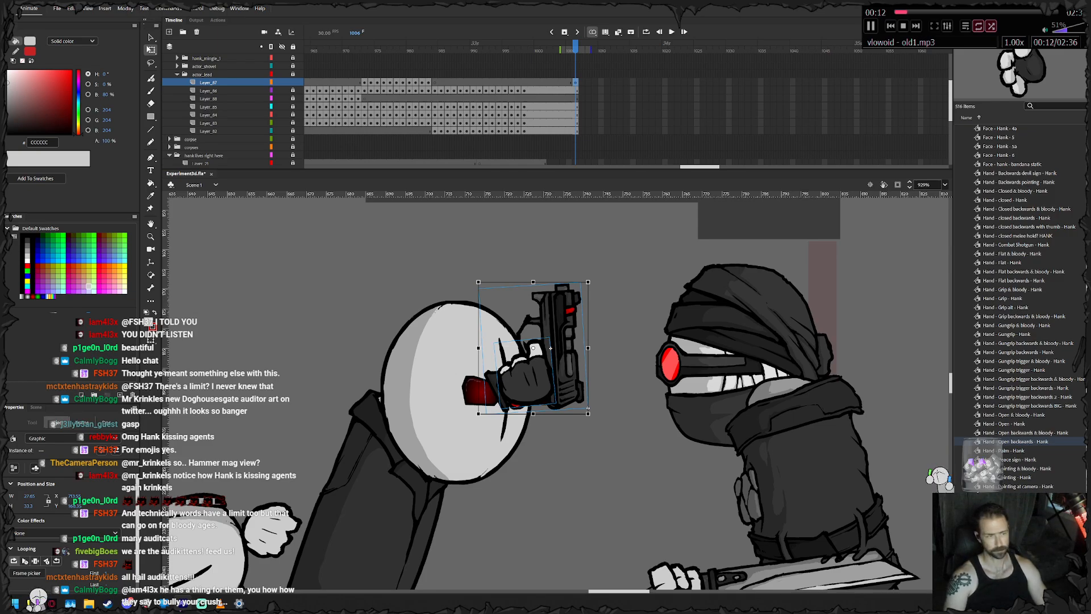
- Keyframe the gun hand on frames 1007 to 1009, pulling it away from Hank and tilting it counter-clockwise
key(period)
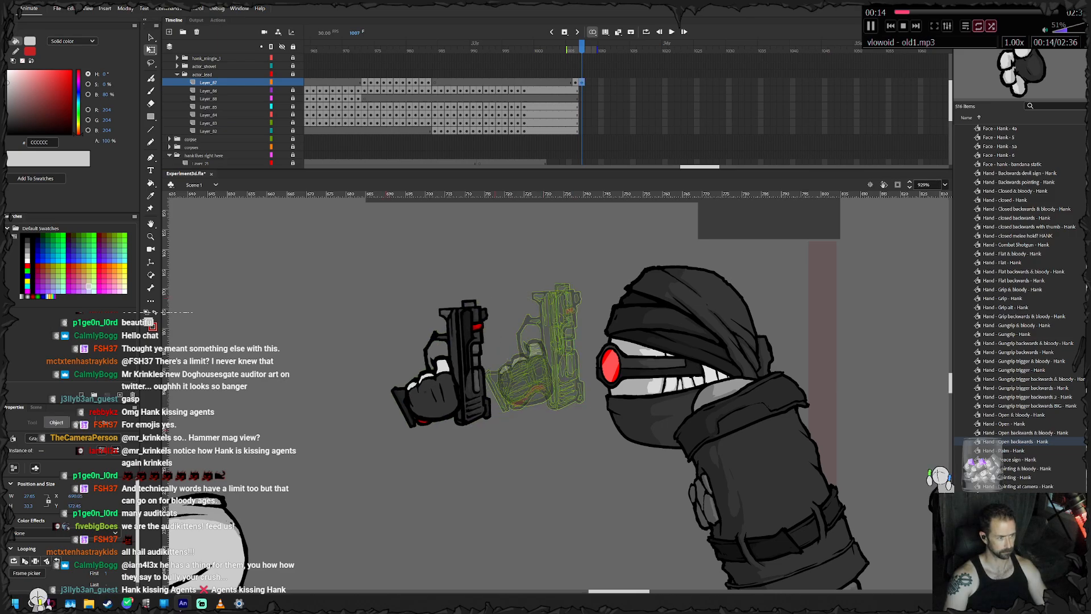
key(period)
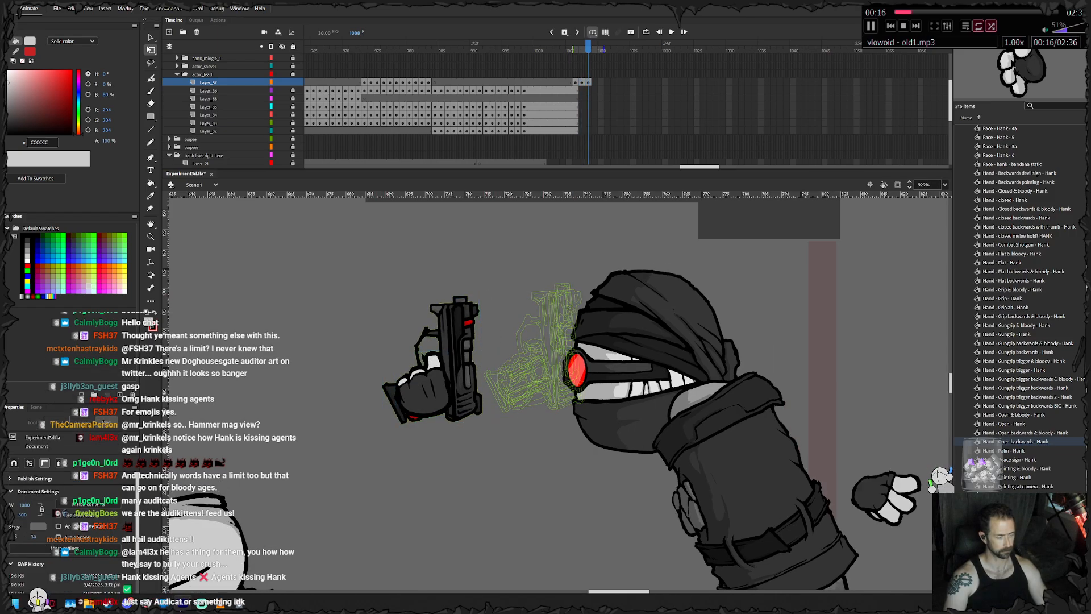
drag(490, 290, 477, 280)
mouse_move(432, 381)
mouse_down()
mouse_move(401, 388)
mouse_move(433, 372)
mouse_up()
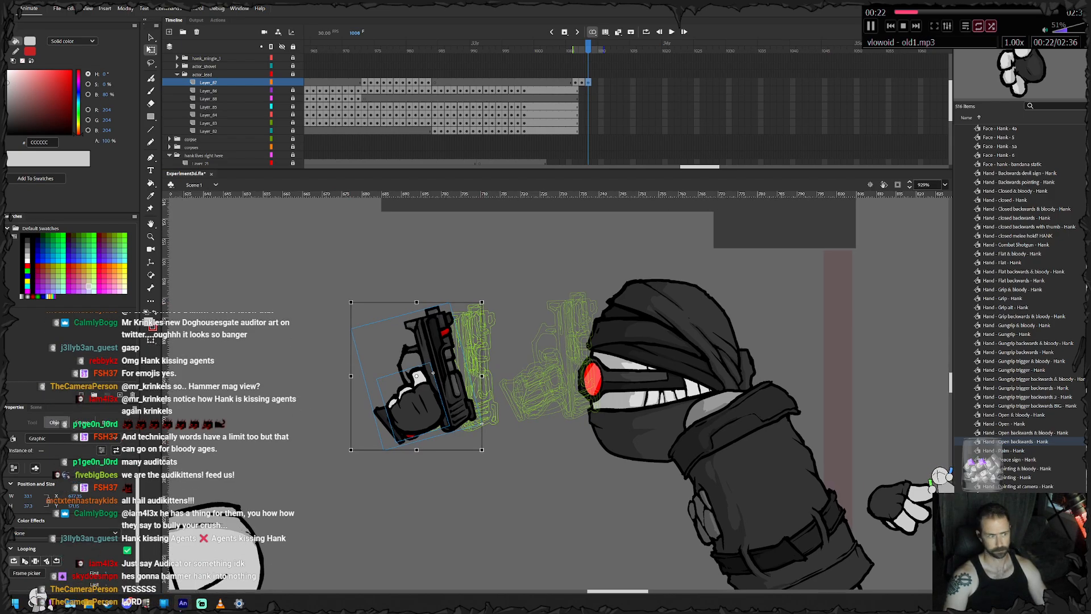
key(F6)
drag(490, 293, 479, 285)
drag(432, 378, 412, 382)
- Keyframe the gun hand on frames 1010 to 1016, tilting it further counter-clockwise and carrying it across to Hank's face
key(F6)
drag(472, 296, 465, 289)
drag(416, 385, 404, 389)
key(F6)
drag(466, 299, 453, 288)
drag(410, 386, 567, 403)
key(F6)
key(F6)
key(F6)
key(F6)
key(F6)
- Cut the gun hand on frame 1016 and paste it in place on a blank keyframe of the second layer in Hank's folder
right_click(567, 402)
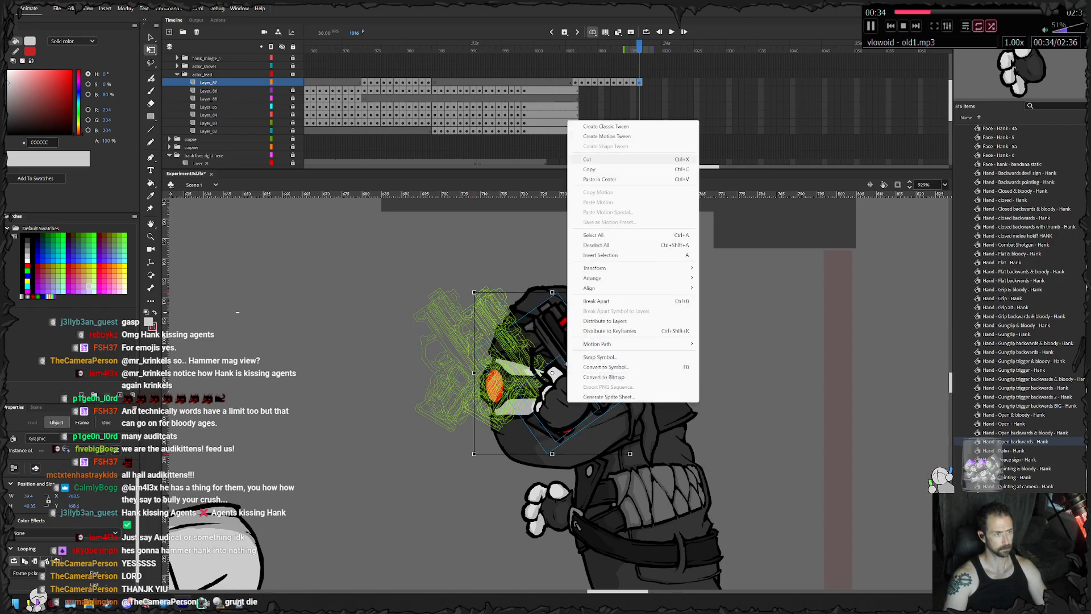
click(587, 159)
scroll(591, 125, down, 4)
click(639, 74)
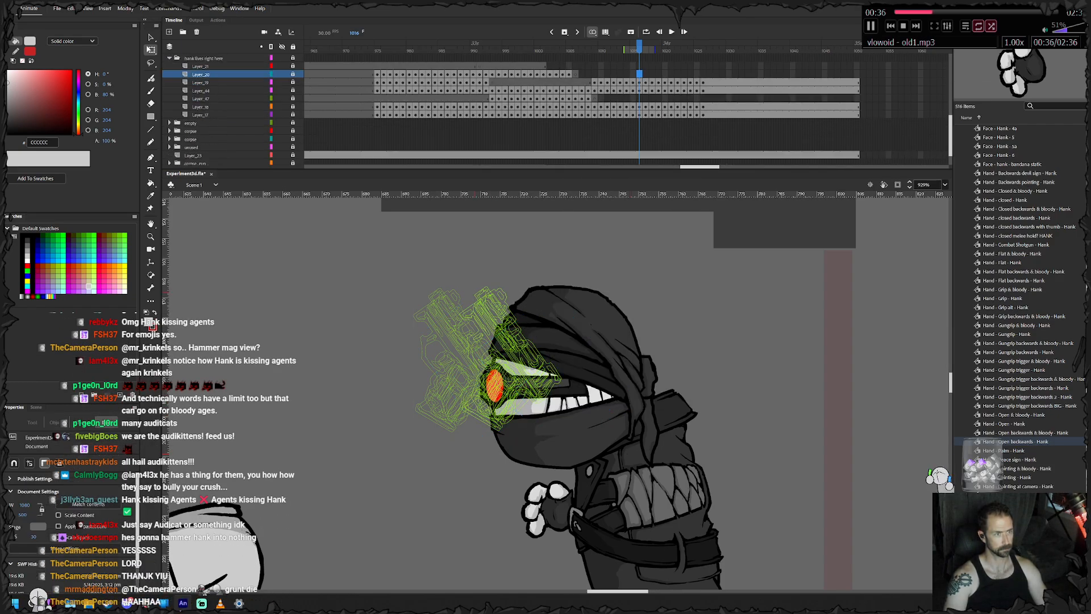
key(F7)
right_click(309, 316)
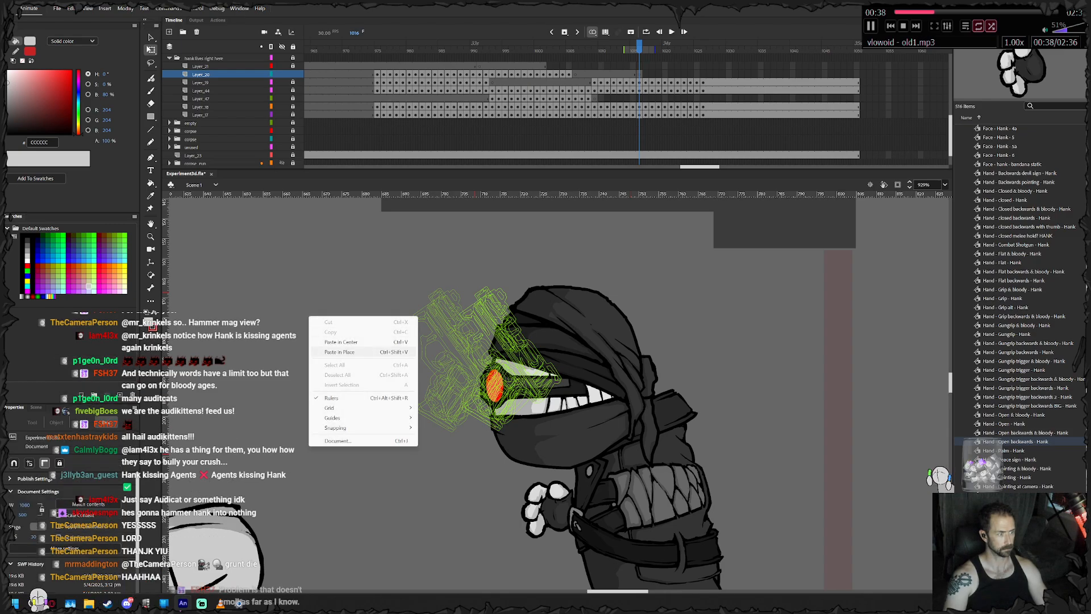
click(339, 352)
- Keyframe the gun hand on frames 1017 to 1026, moving it down to Hank's shoulder
key(F6)
drag(569, 364, 627, 450)
key(F6)
key(F6)
key(F6)
key(F6)
key(F6)
key(F6)
key(F6)
key(F6)
key(F6)
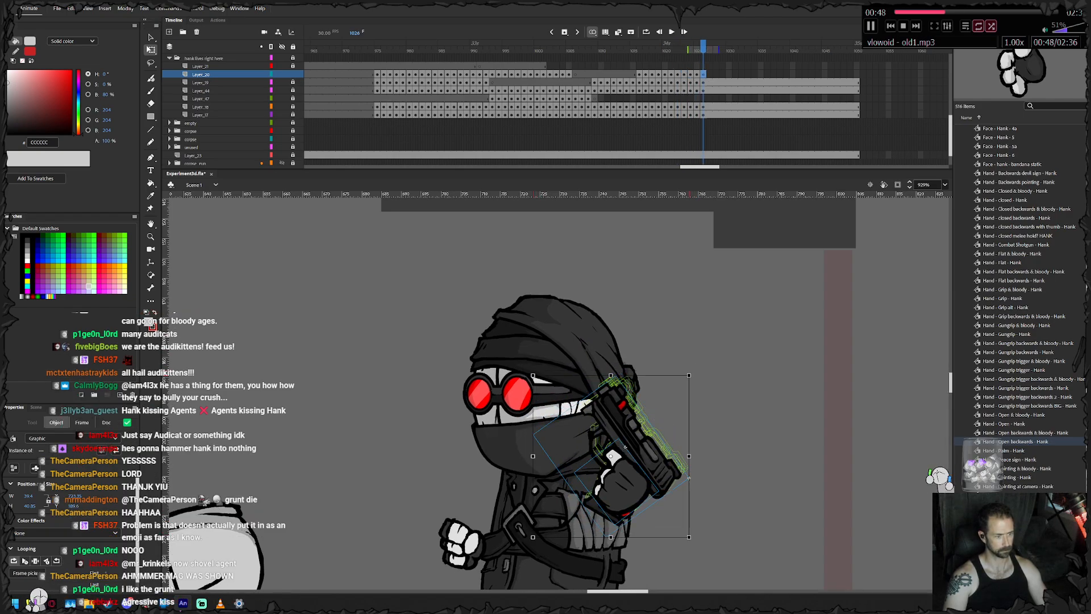
- Extend Hank's gun-hand layer to frame 1050 and play back the animation
click(856, 66)
right_click(855, 66)
click(884, 113)
click(625, 447)
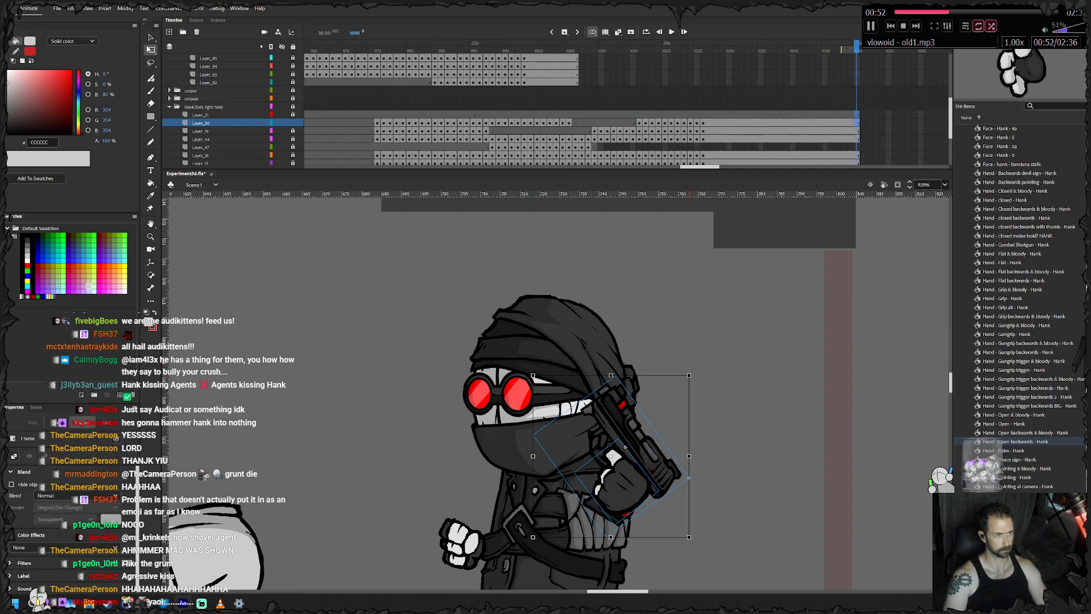
scroll(292, 123, up, 3)
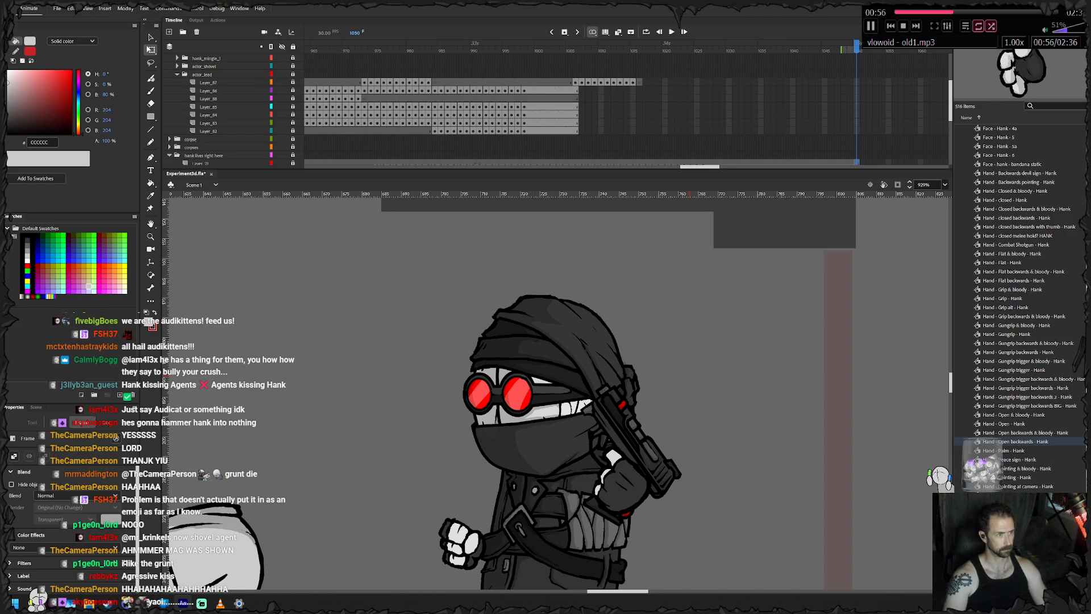
key(Return)
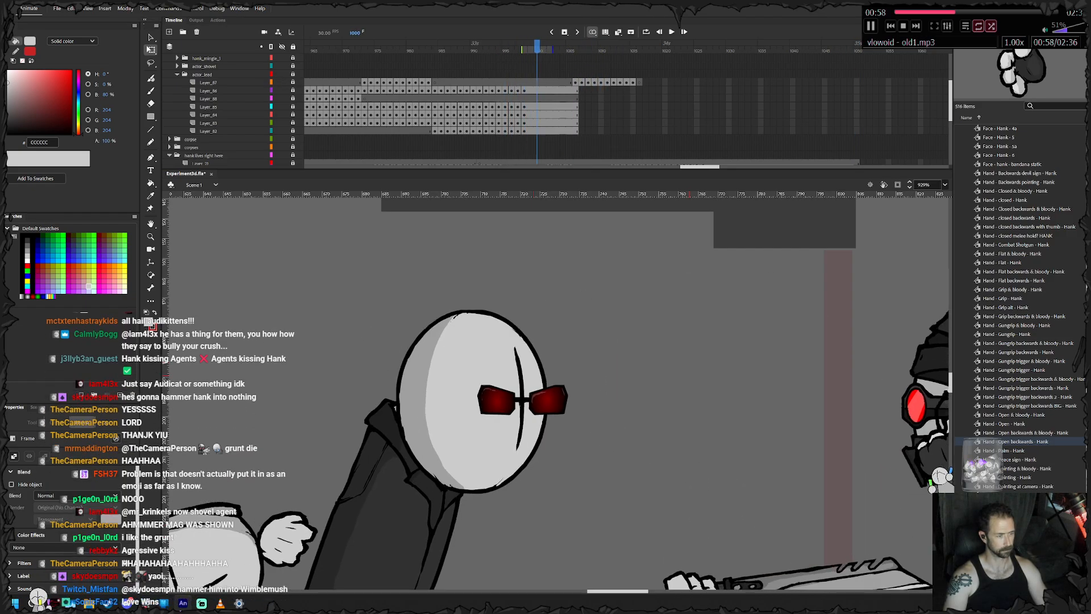
- Remove frames 999 to 1007 from all of the large-headed character's layers below the top one
mouse_move(568, 49)
mouse_down()
mouse_move(587, 49)
mouse_move(562, 49)
mouse_up()
drag(581, 91, 531, 131)
key(shift+F5)
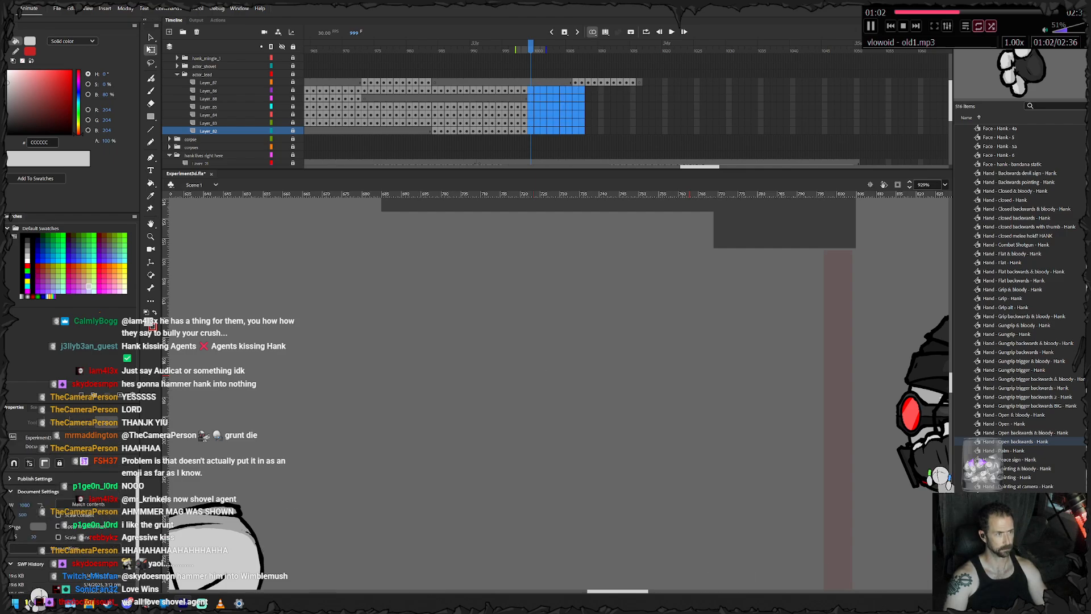
- Unlock the large-headed character's lower layers and keyframe the body on frames 999 to 1001, nudging it right
key(comma)
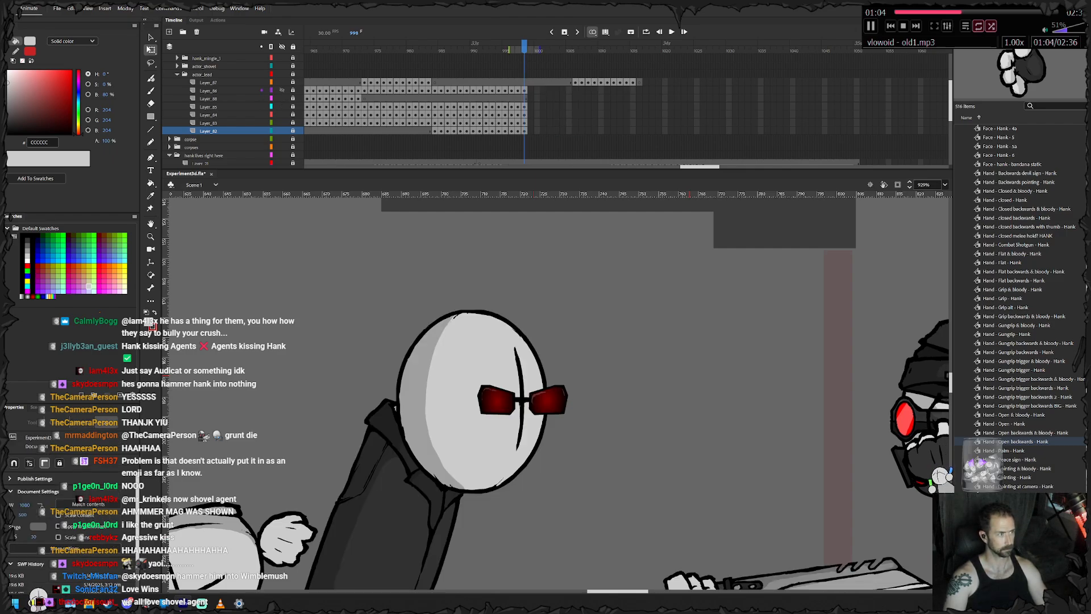
drag(293, 90, 293, 131)
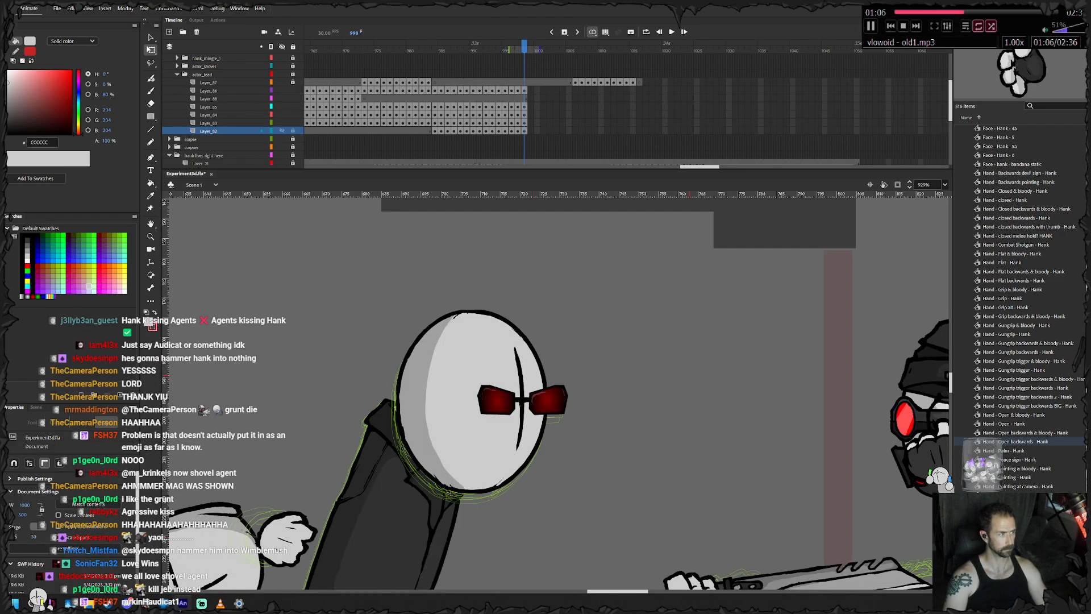
drag(689, 375, 636, 248)
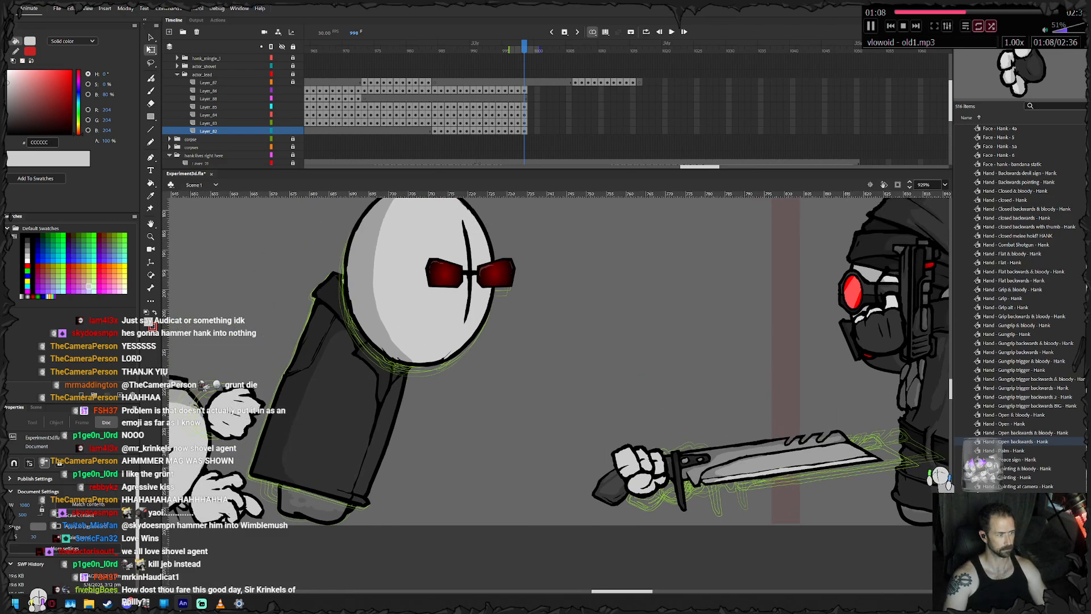
click(338, 400)
key(period)
key(period)
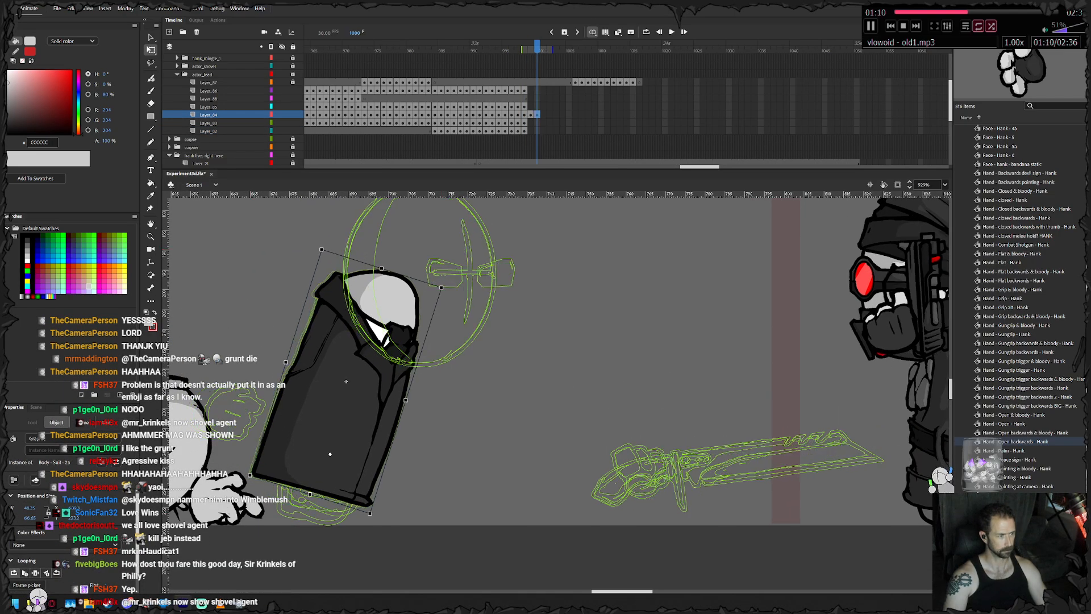
key(period)
key(Right)
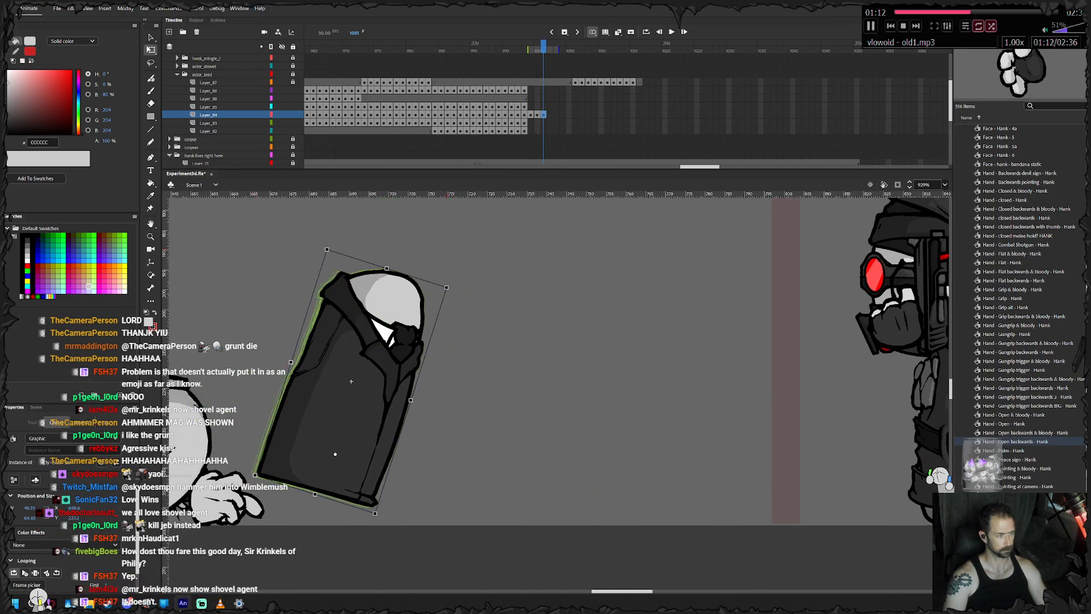
- Keyframe the large-headed character's body on frames 1002 to 1005, shifting it right and tilting it counter-clockwise
key(F6)
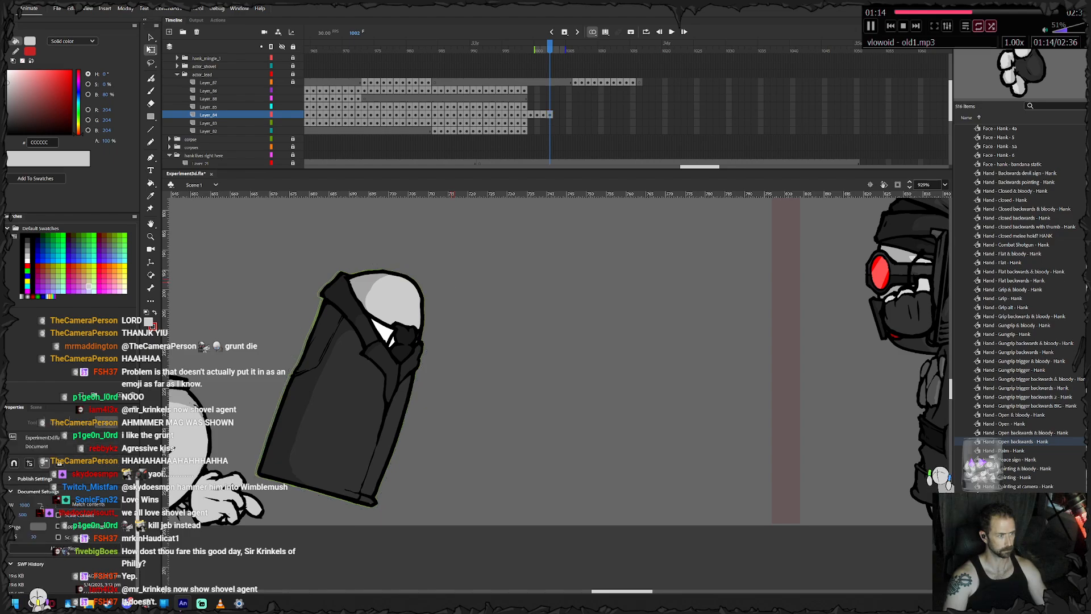
drag(454, 283, 443, 275)
key(Right)
key(Right)
key(F6)
drag(381, 353, 401, 349)
key(F6)
- Keyframe the large-headed character's body on frames 1006 and 1007, rotating it counter-clockwise into a backward lean
key(F6)
drag(459, 275, 453, 271)
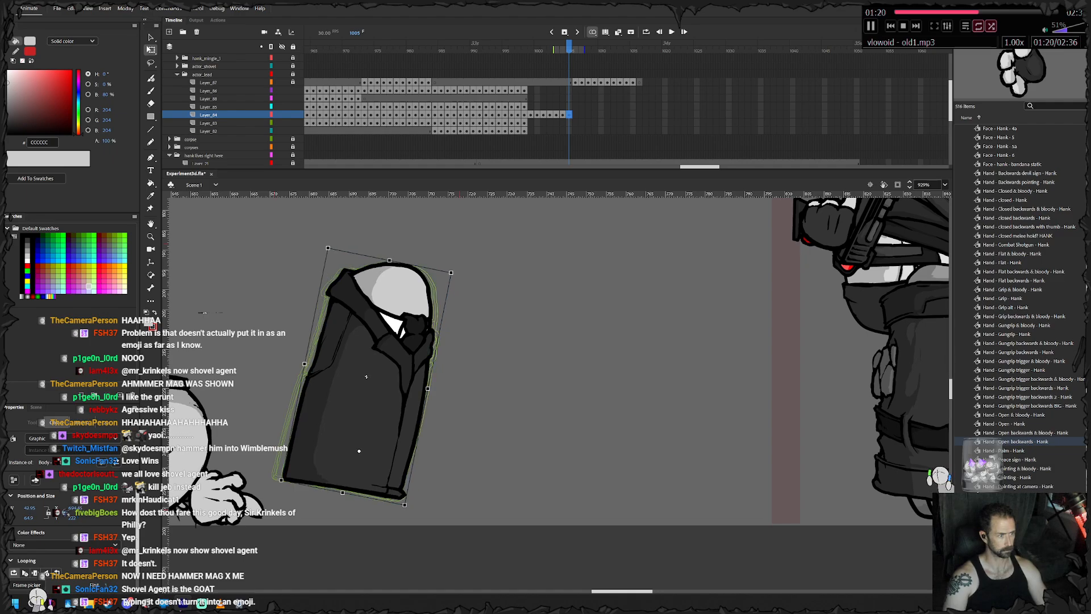
drag(392, 352, 403, 353)
key(F6)
drag(461, 272, 414, 250)
key(Right)
key(Right)
key(Right)
key(Right)
key(Right)
key(F6)
drag(392, 349, 368, 397)
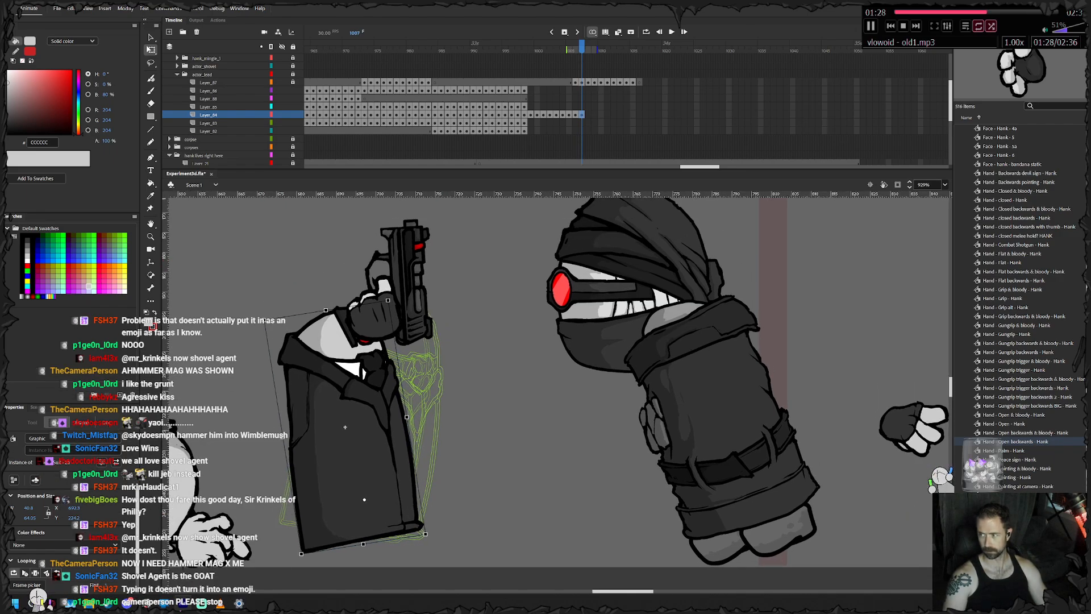
- Play the animation and extend the large-headed character's body layer to frame 1050
key(Return)
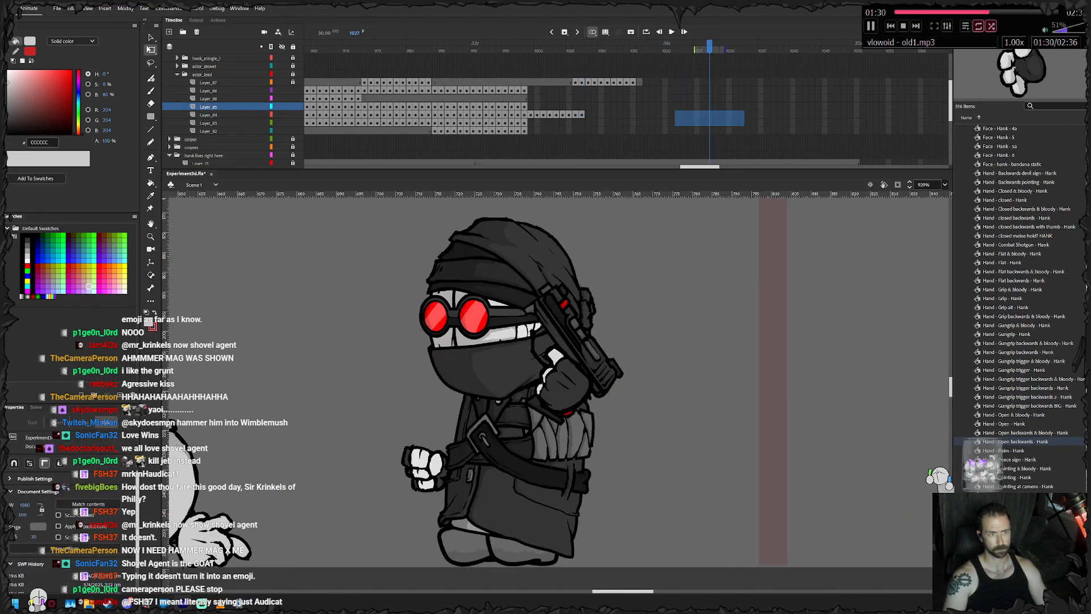
right_click(856, 113)
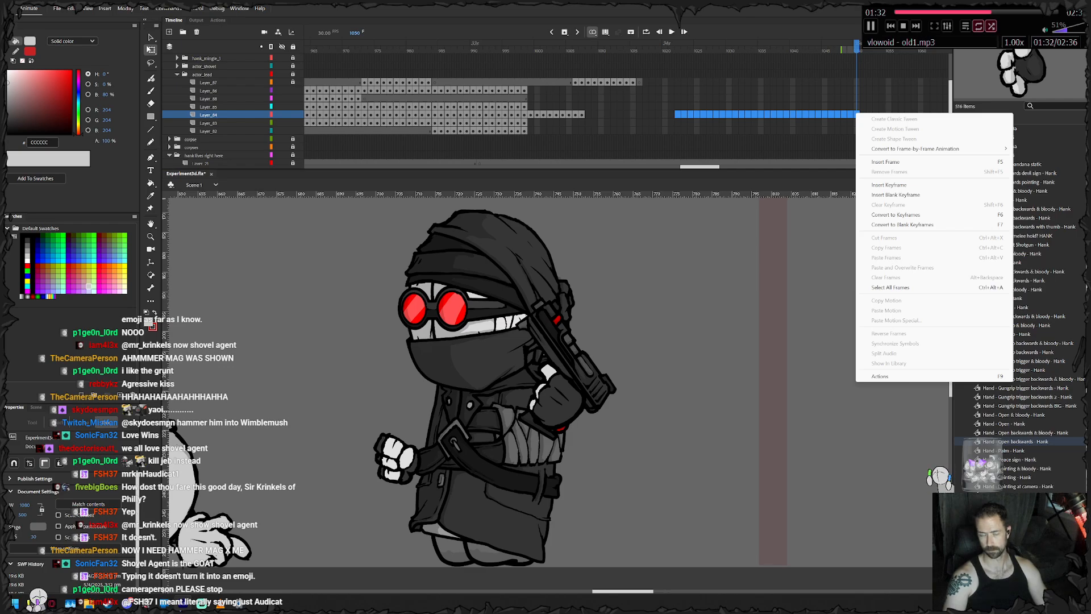
click(886, 162)
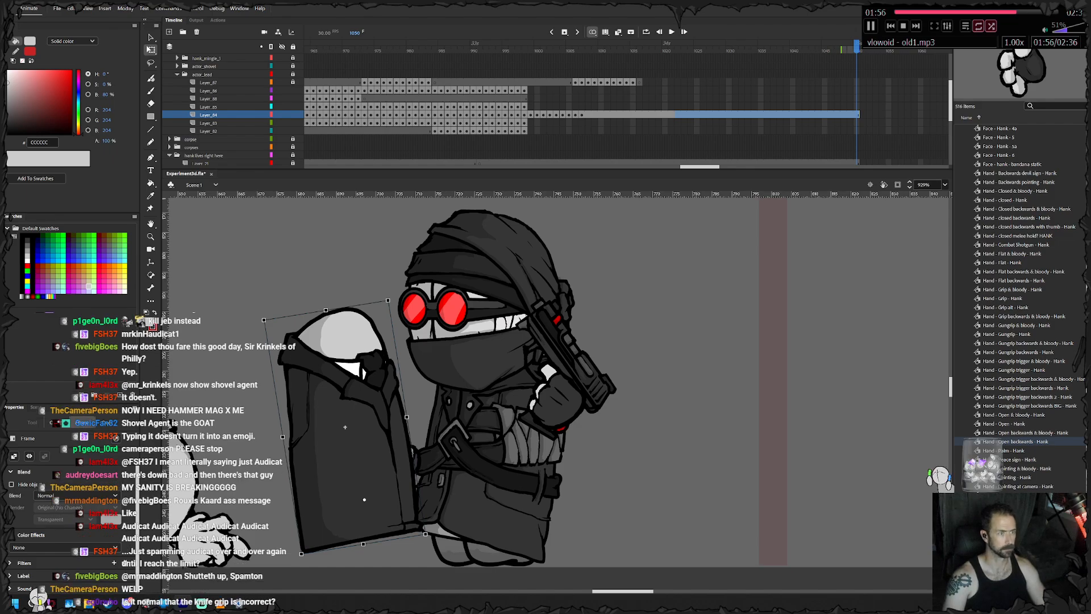
- Lock the body layer and keyframe the large-headed character's head on frames 999 to 1003, shifting it slightly up and right
click(524, 107)
click(292, 115)
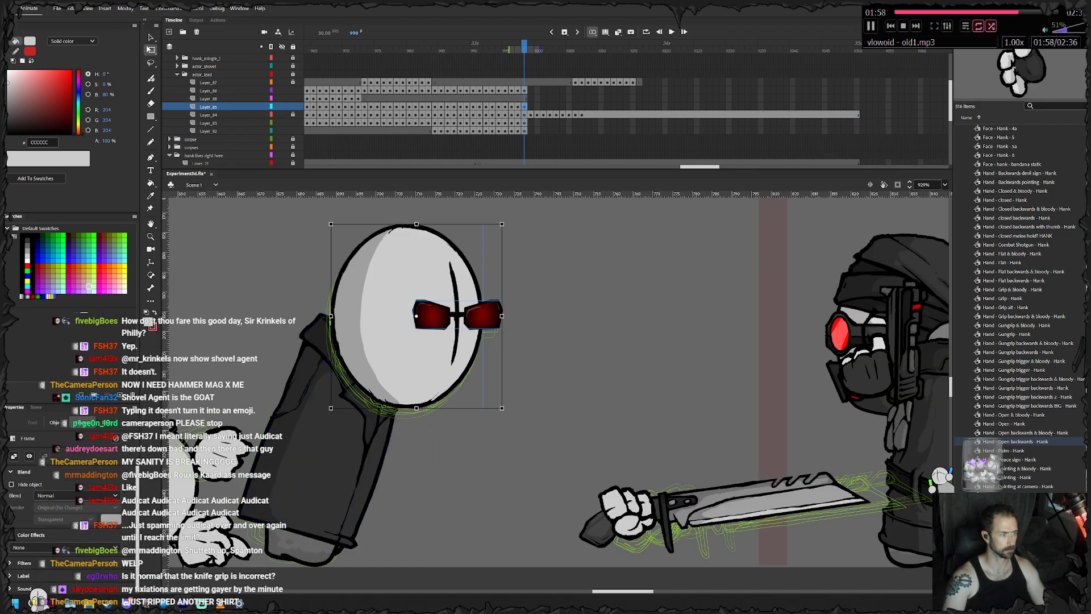
key(period)
key(period)
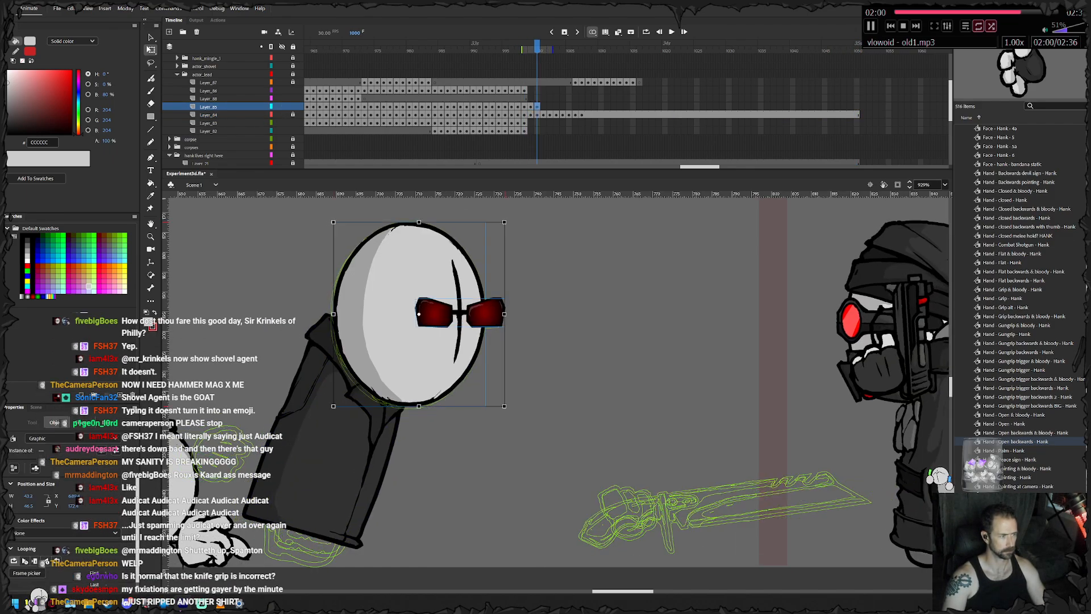
key(period)
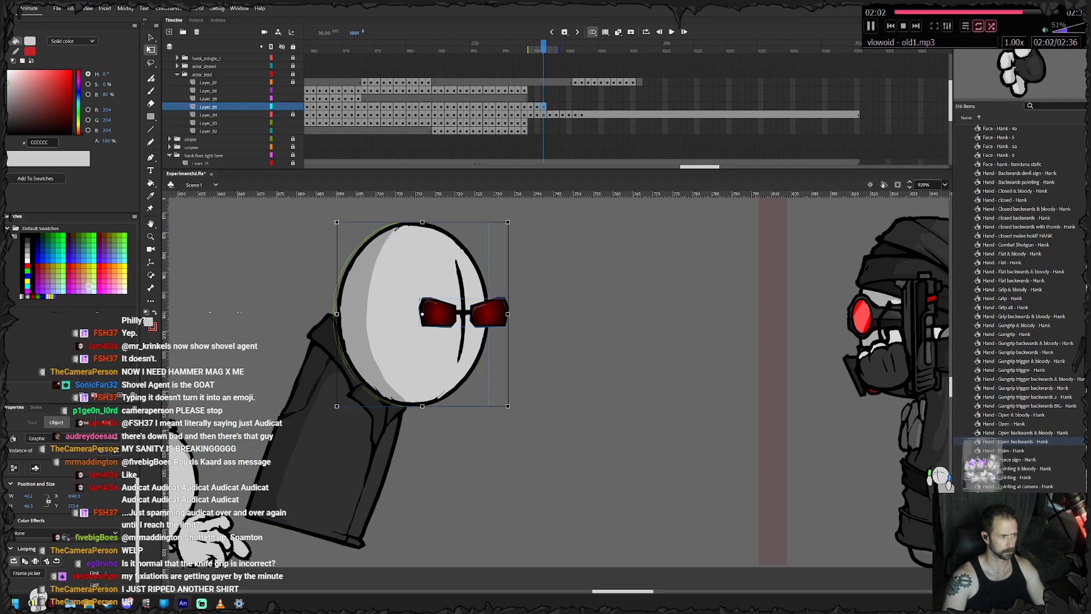
key(period)
key(period)
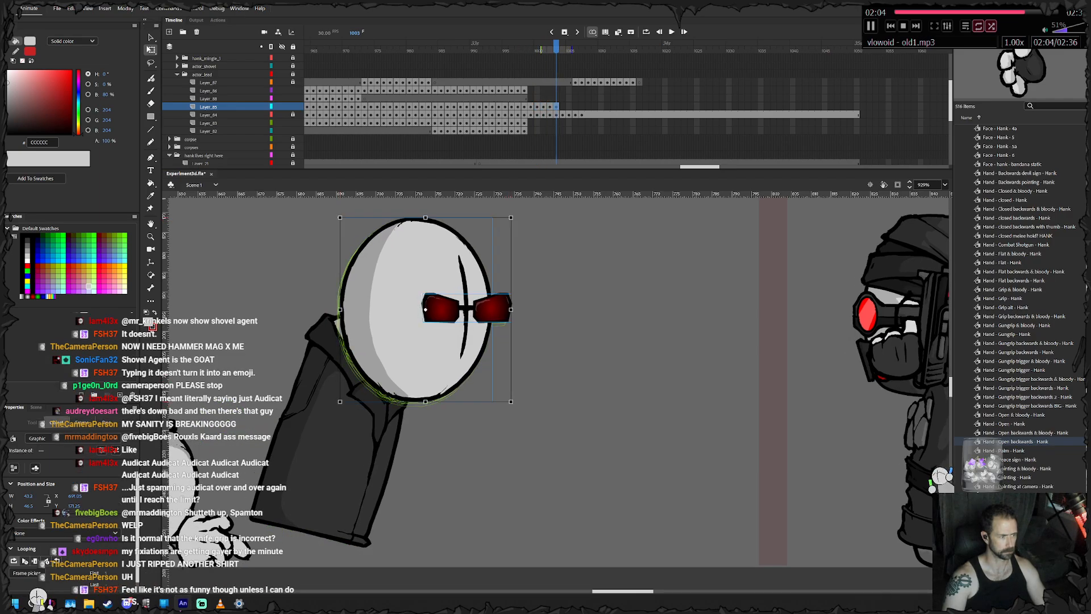
- Nudge the head up and right on frame 1003 and keyframe its continued rise through frame 1006
key(Up)
key(Up)
key(Up)
key(Right)
key(Right)
key(Right)
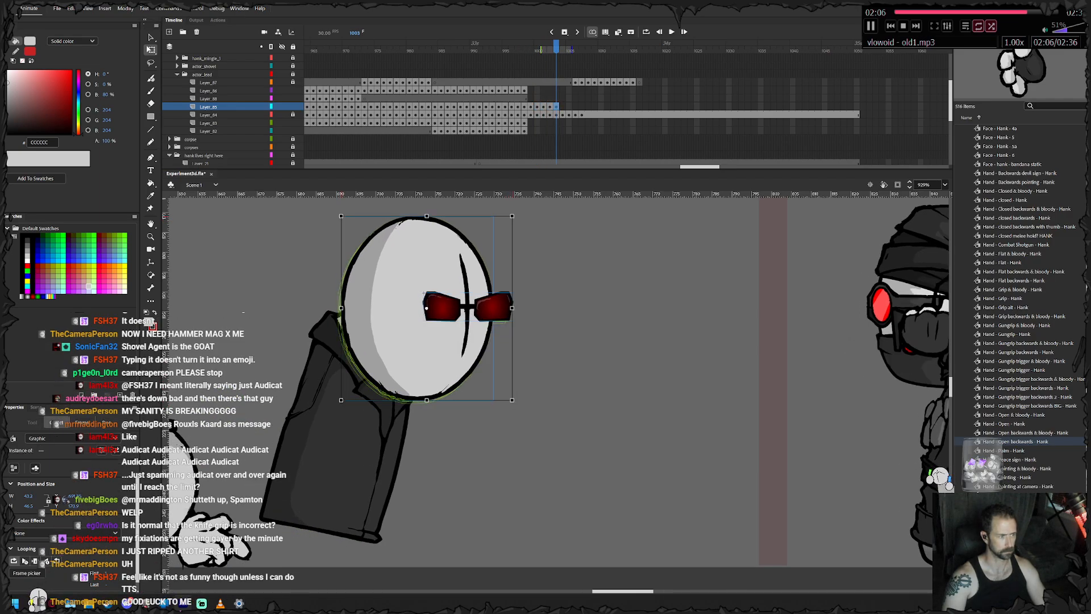
key(period)
key(period)
key(period)
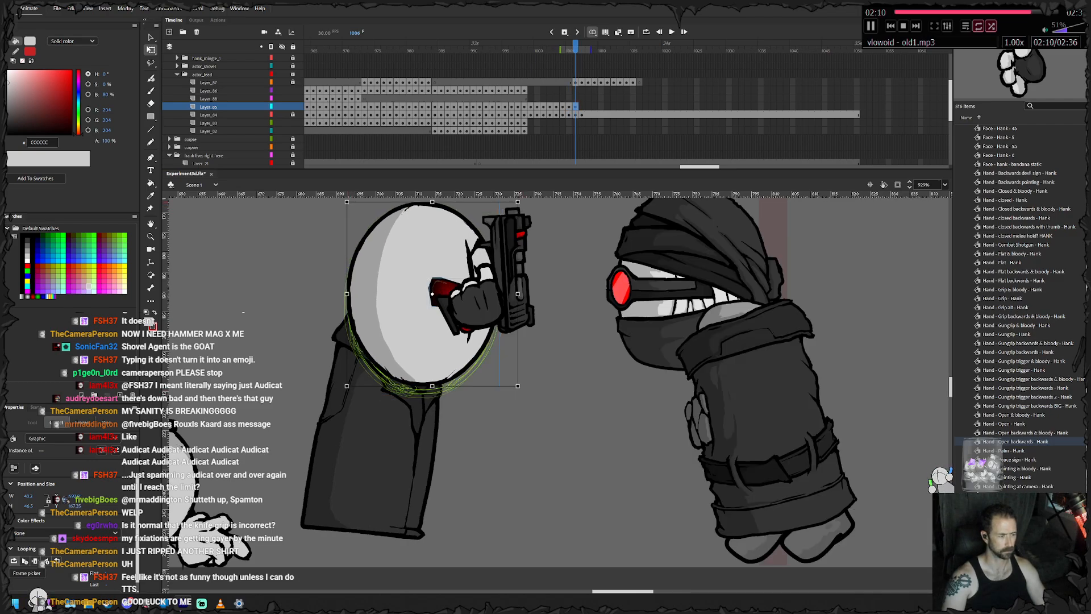
- Swap the large-headed character's head symbol on frame 1006 for Face - 2a
key(Escape)
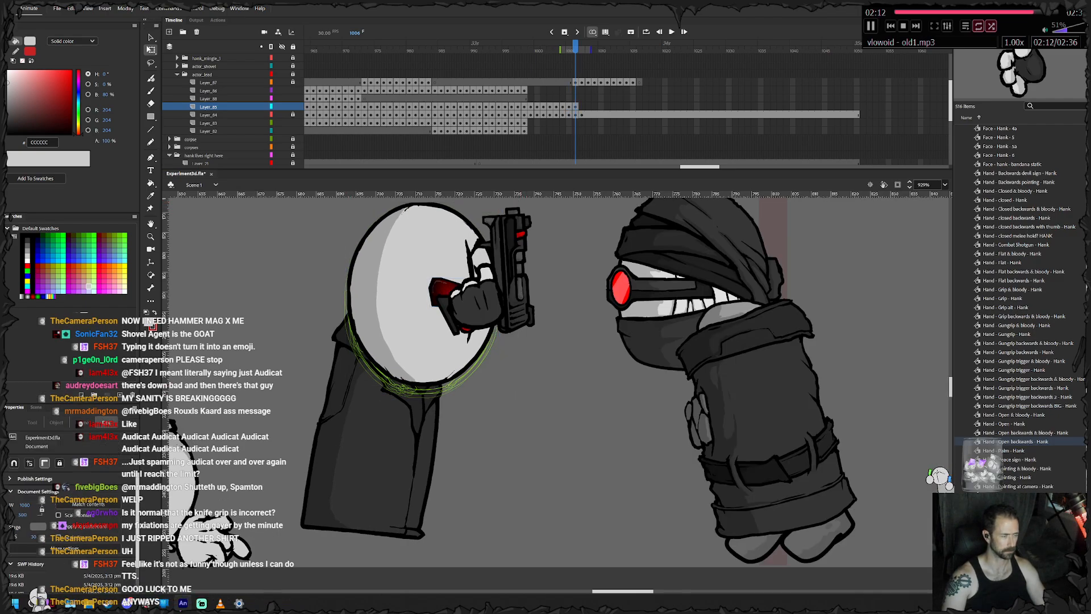
click(407, 302)
right_click(410, 295)
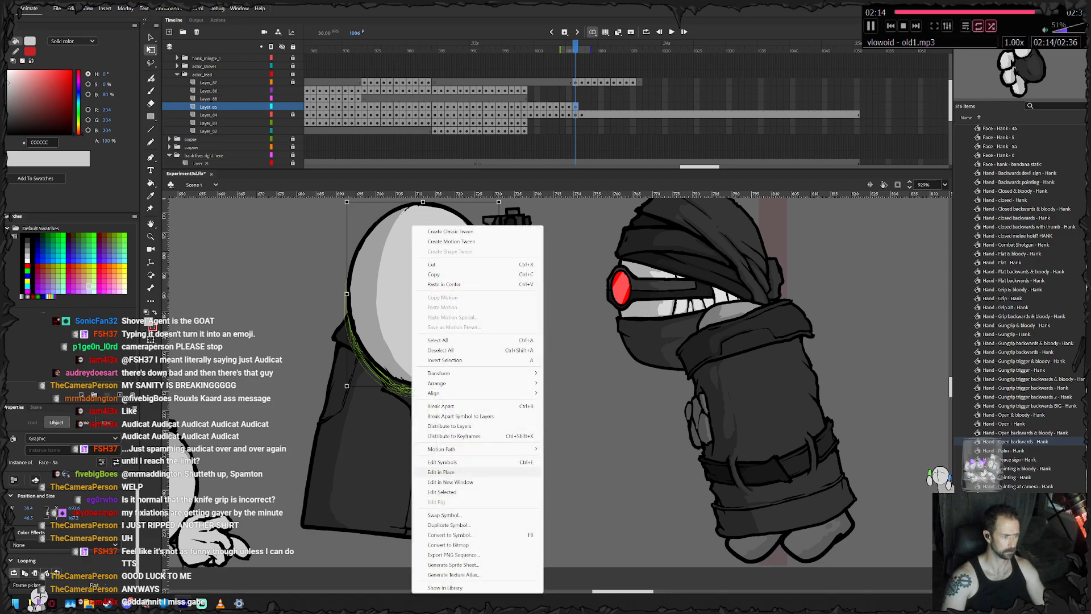
click(483, 514)
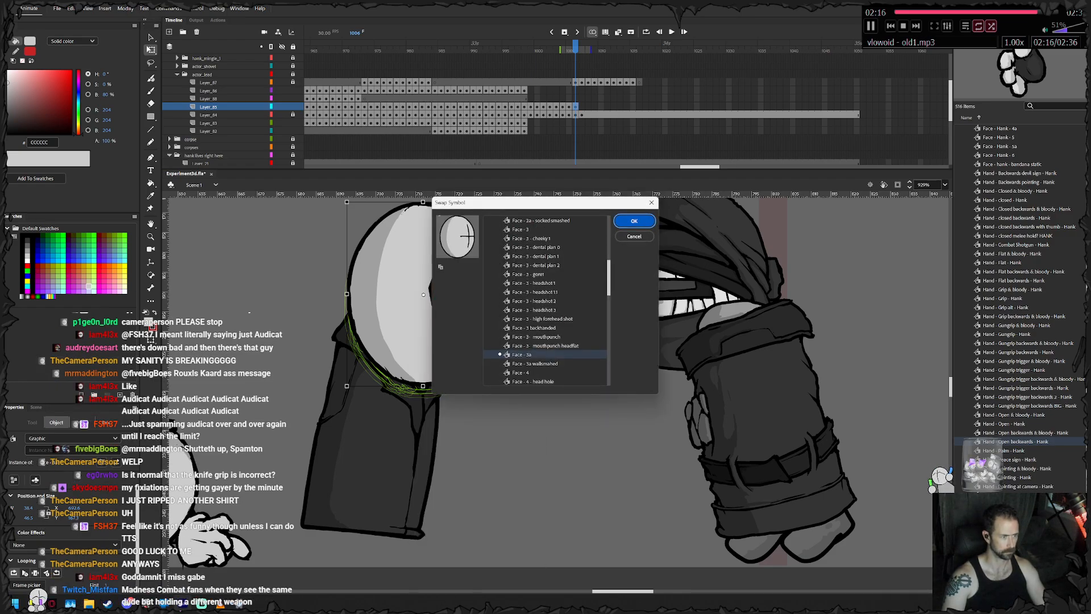
scroll(545, 300, up, 2)
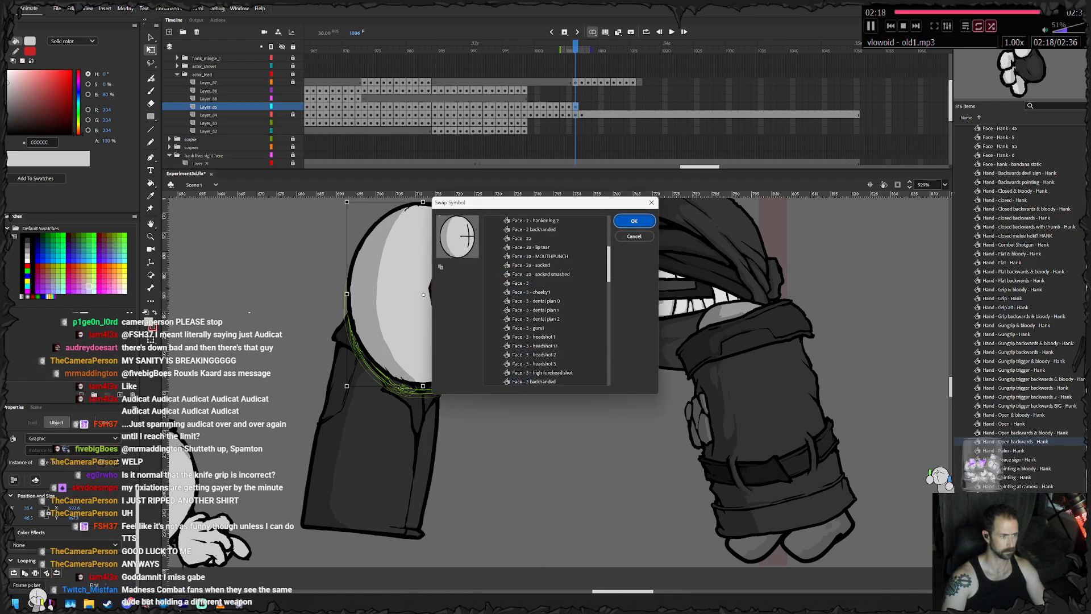
click(523, 238)
click(634, 221)
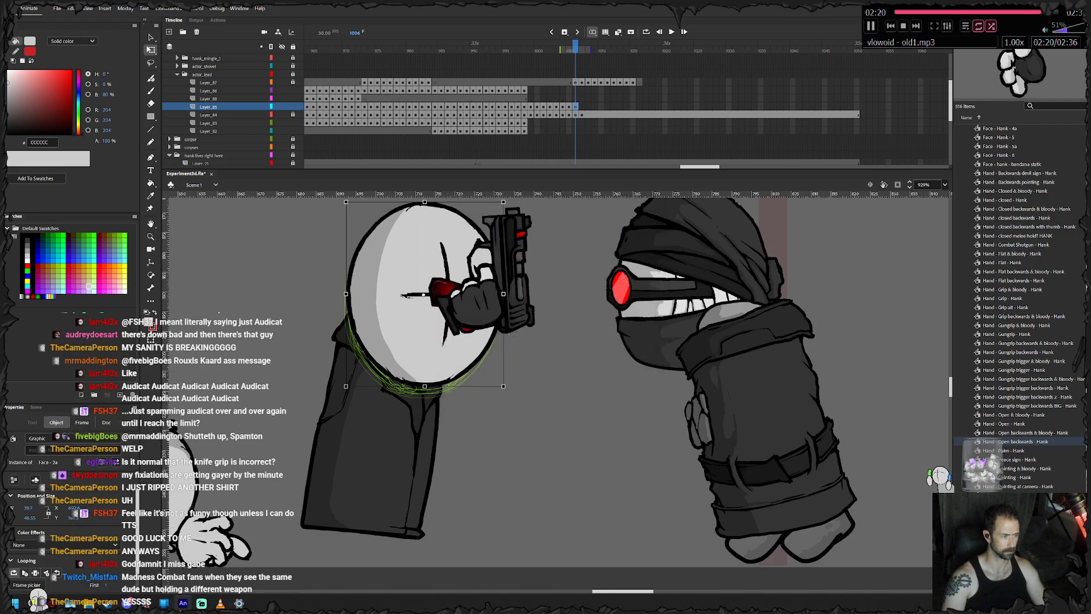
- Swap the character's red glasses symbol for Glasses - Agent glasses red side
right_click(419, 296)
click(454, 514)
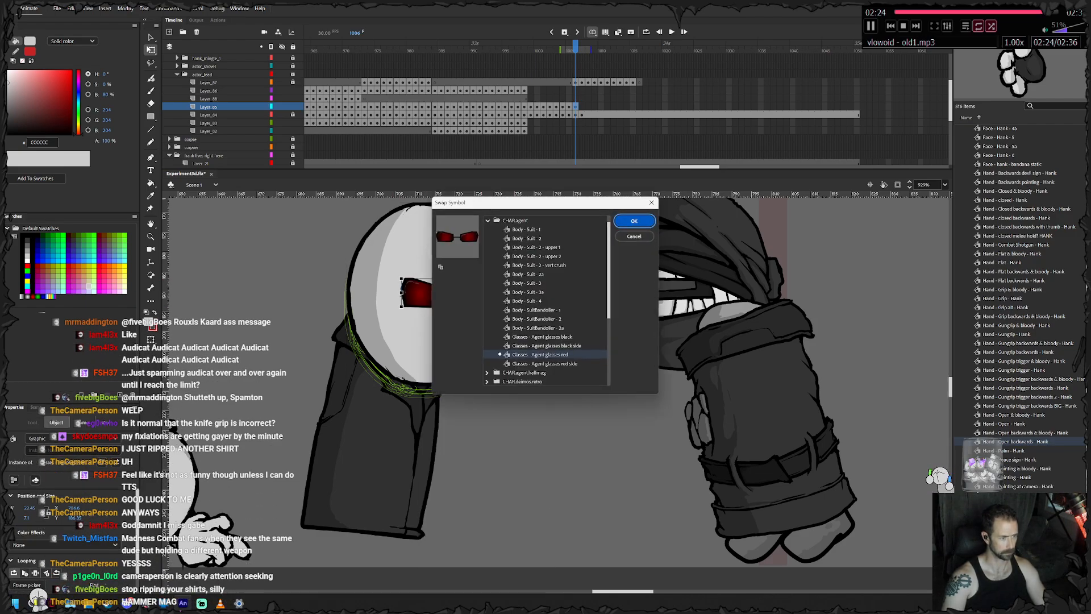
click(545, 364)
click(634, 221)
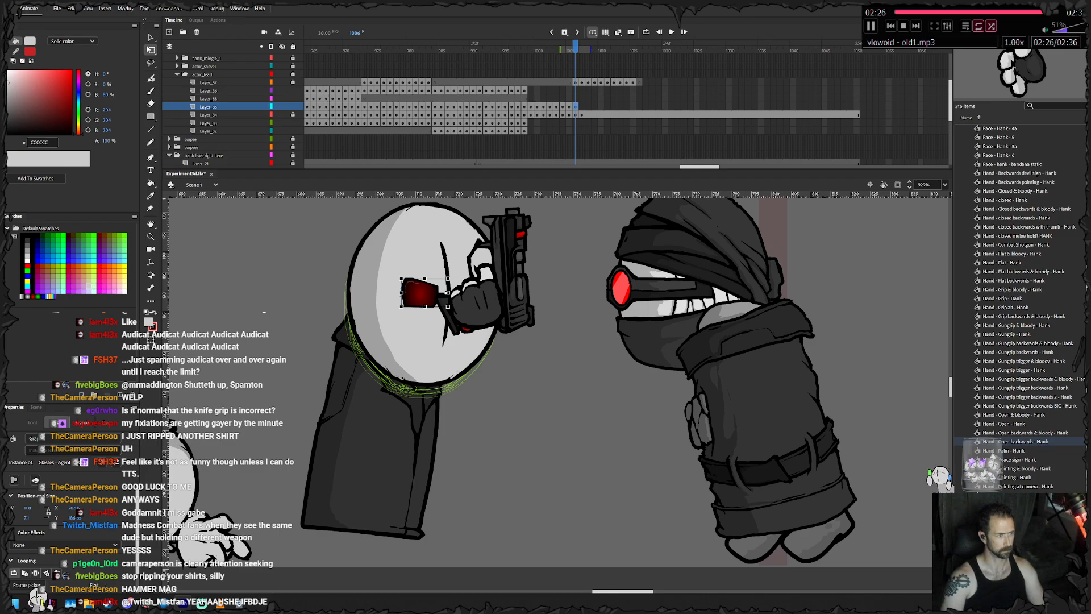
- Tilt the red lens clockwise, paste a copy in place, and flip and shift it right as the second lens
drag(417, 335, 433, 322)
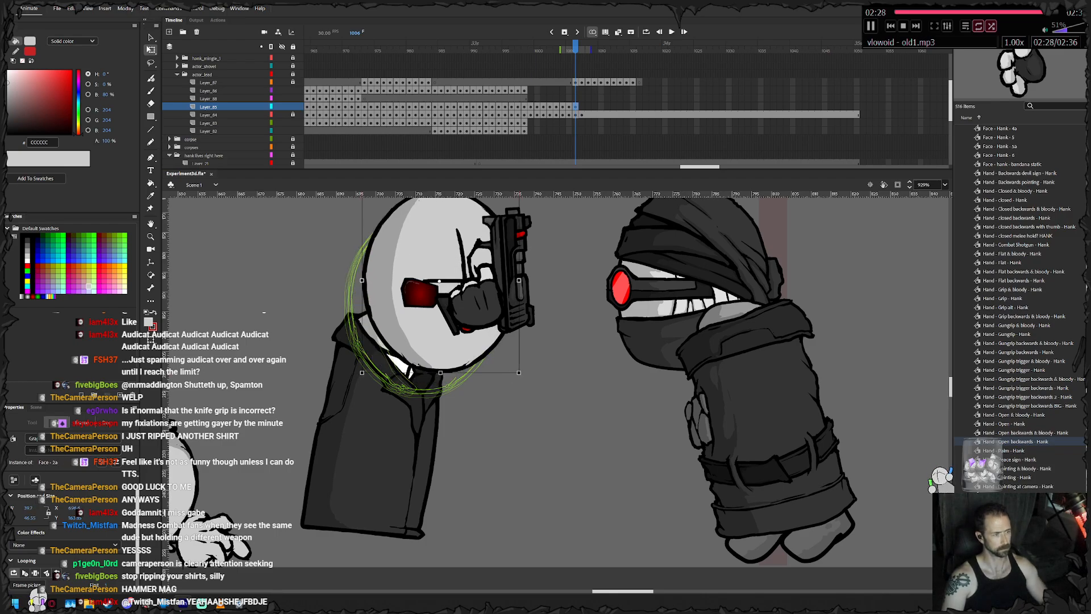
key(ctrl+z)
click(421, 293)
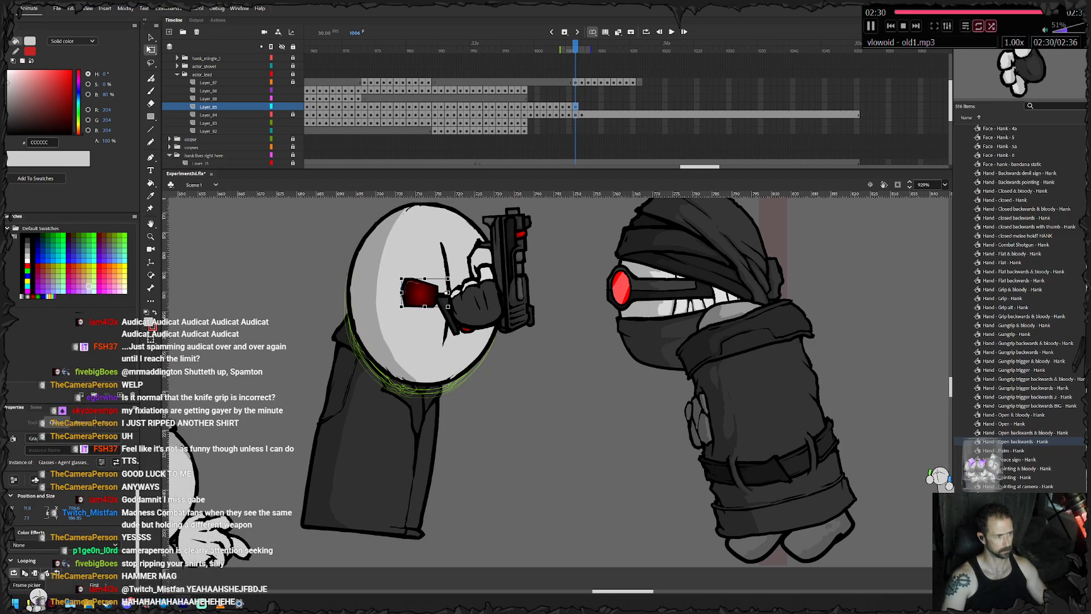
mouse_move(400, 277)
mouse_down()
mouse_move(408, 262)
mouse_move(414, 285)
mouse_up()
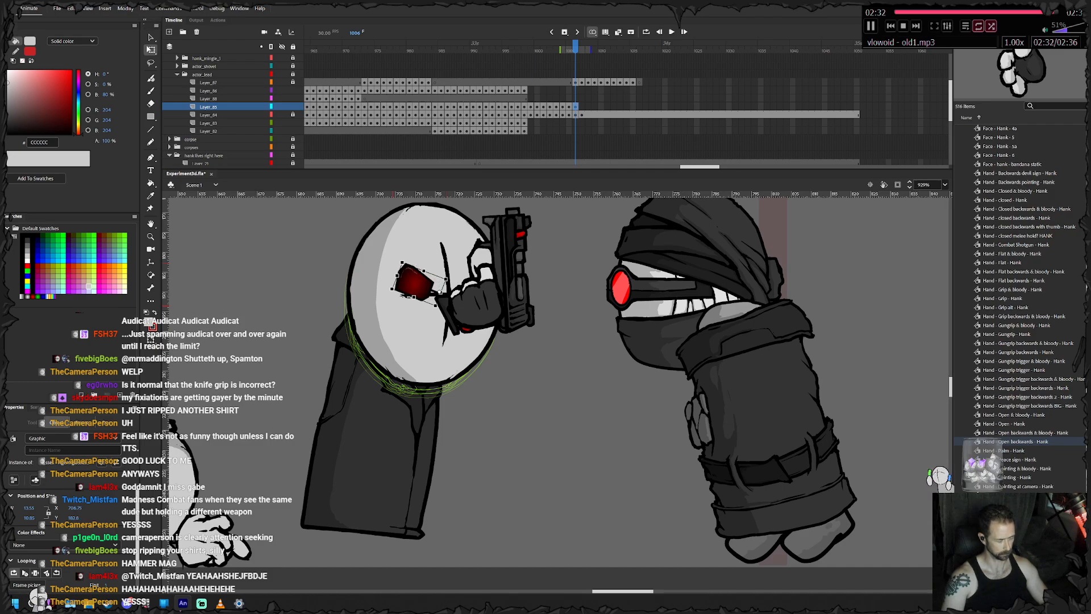
key(ctrl+shift+v)
key(ctrl+shift+h)
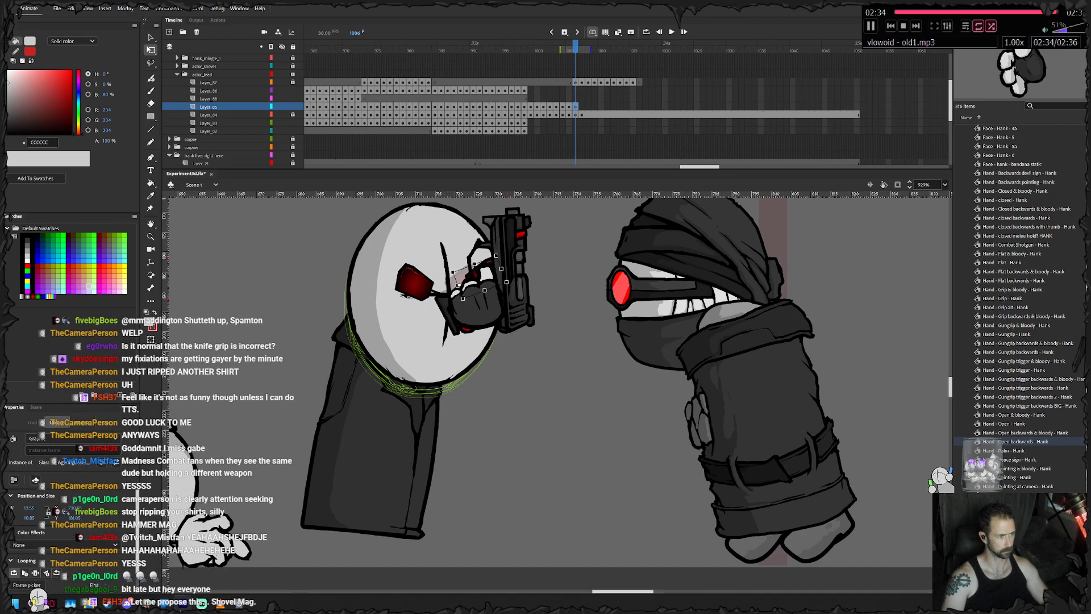
drag(460, 279, 476, 276)
- Locate the head's symbol in the library and preview the neighbouring face variants
right_click(455, 287)
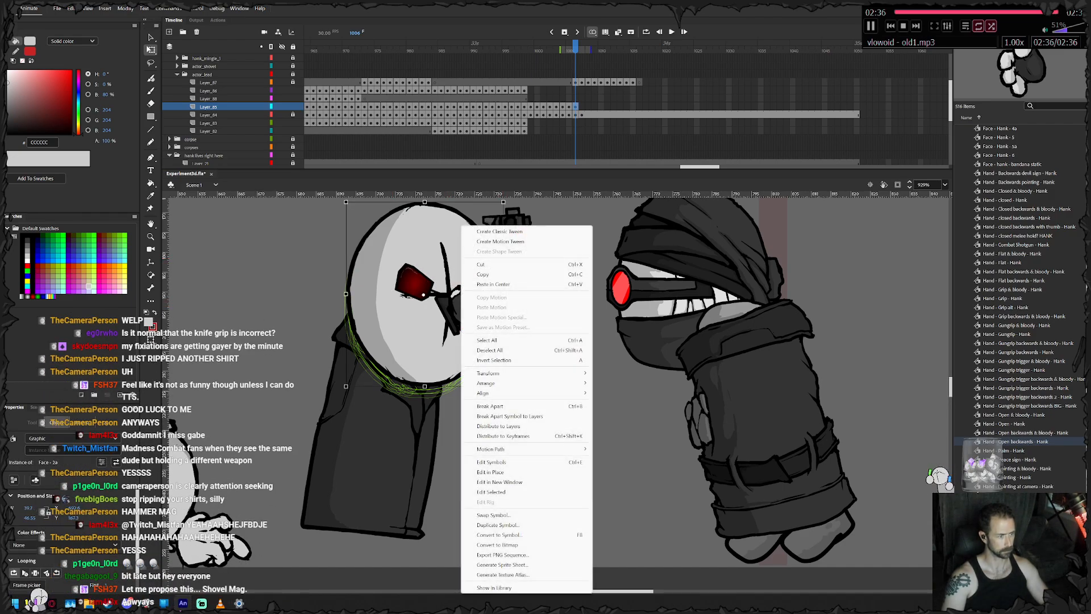
click(539, 587)
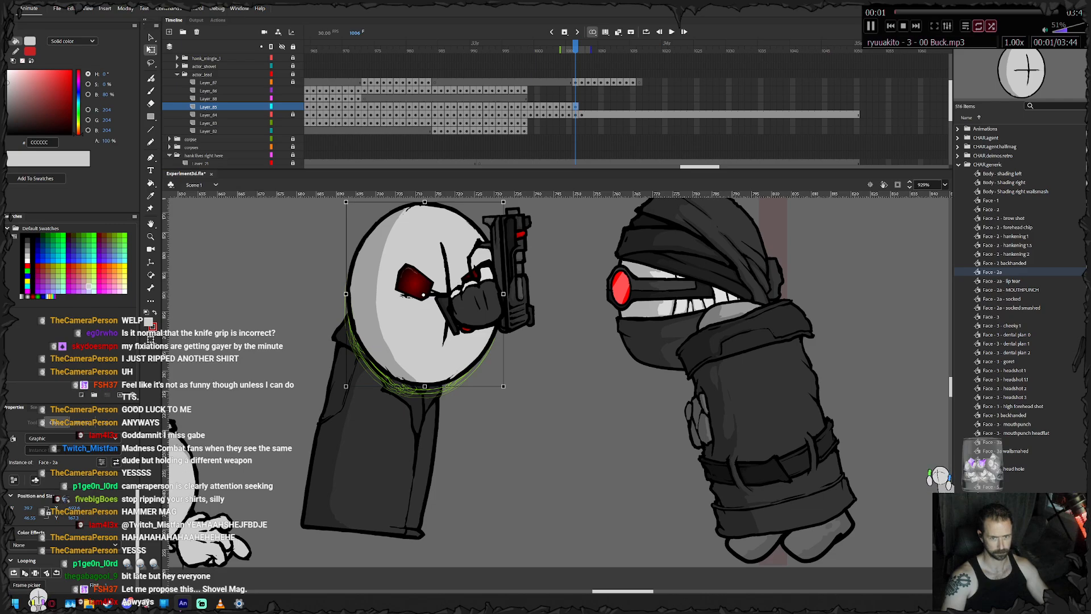
key(Down)
key(Down)
key(Down)
key(Down)
key(Down)
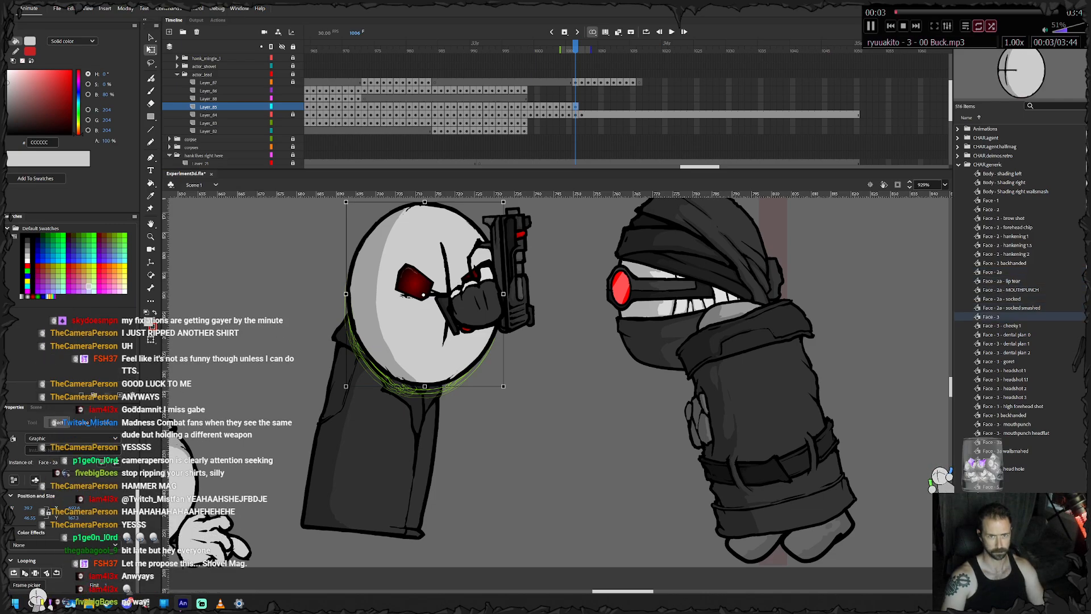
key(Up)
key(Up)
key(Up)
key(Up)
key(Up)
- Duplicate the head's symbol under the name "Face - 2a - nose broken"
right_click(419, 225)
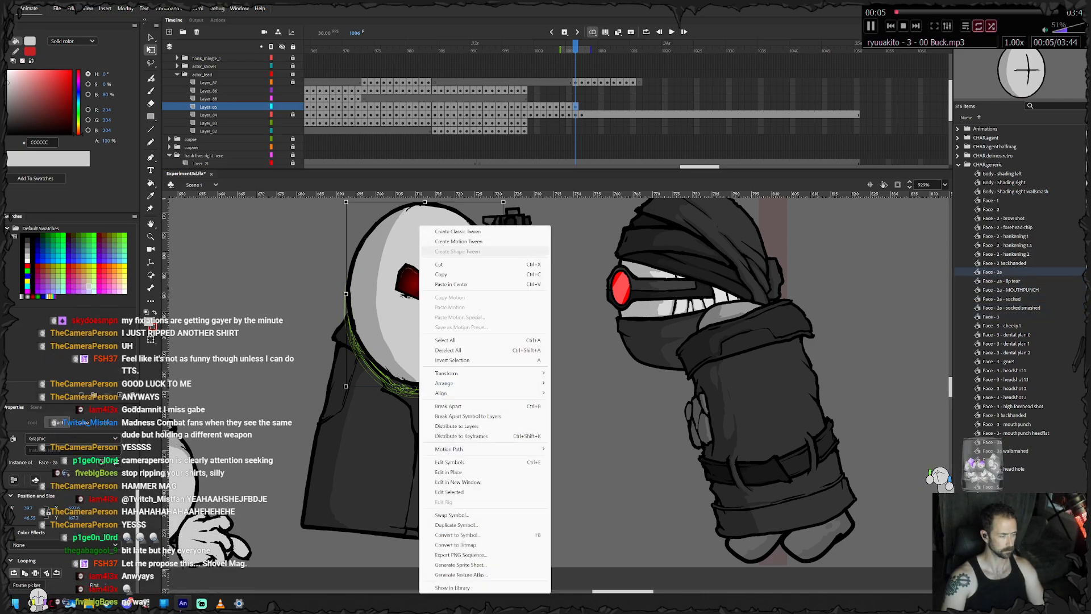
click(485, 524)
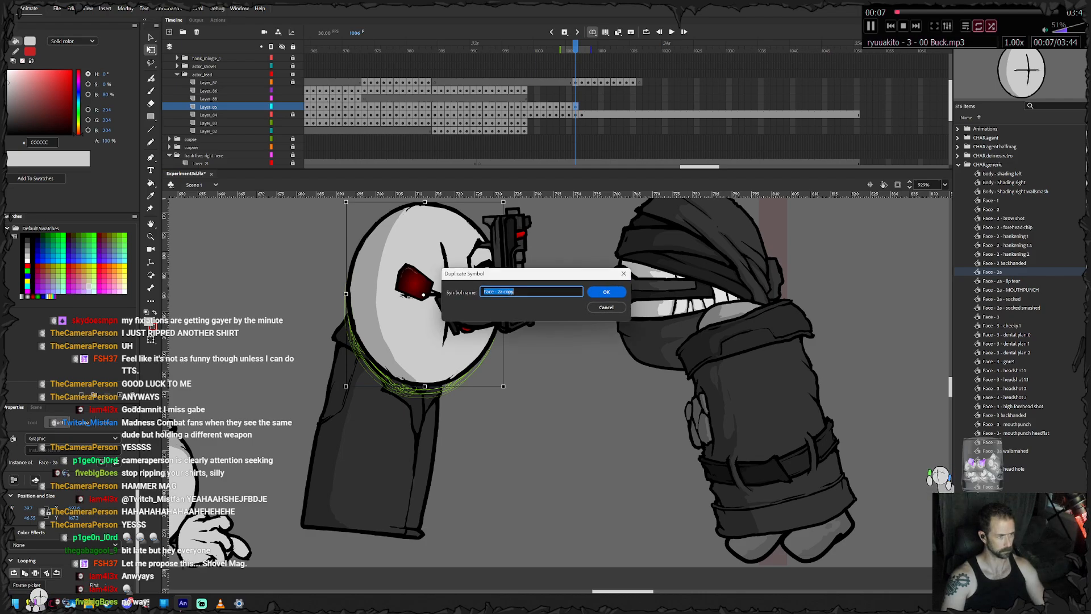
click(505, 292)
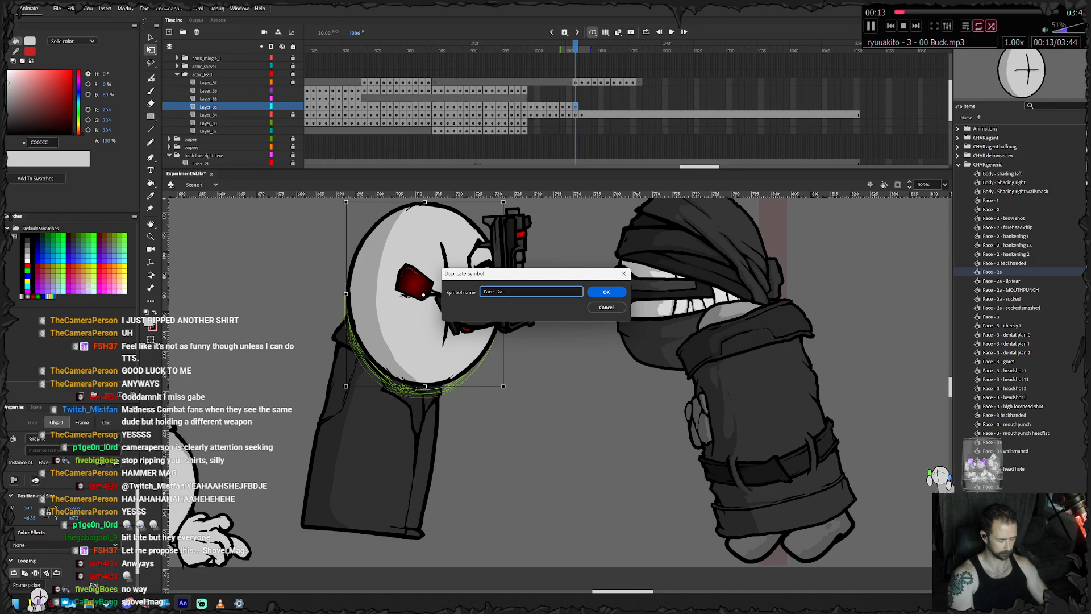
text(- nose broken)
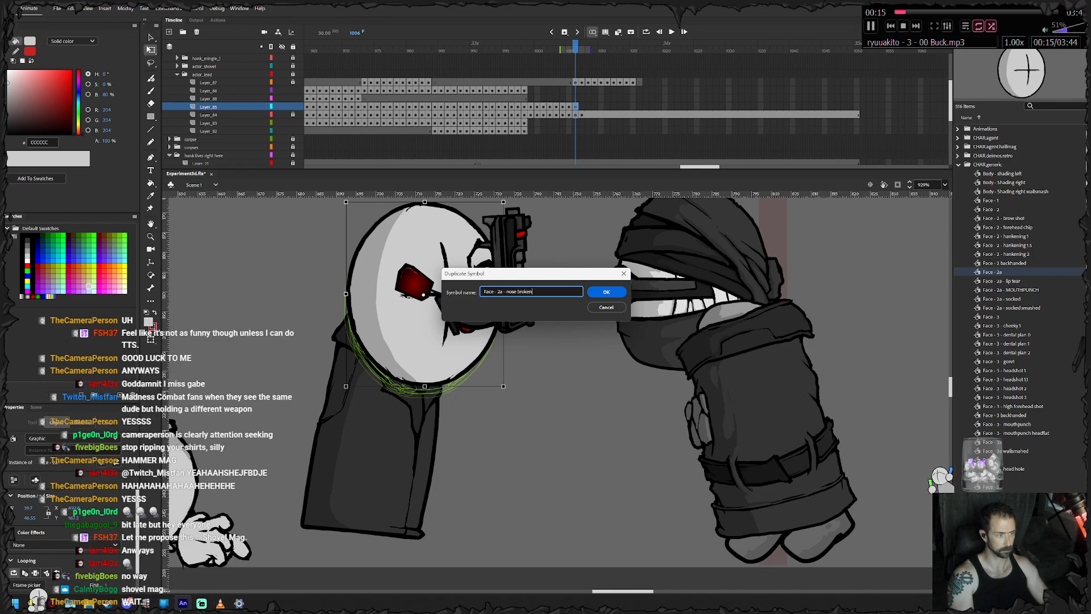
key(Return)
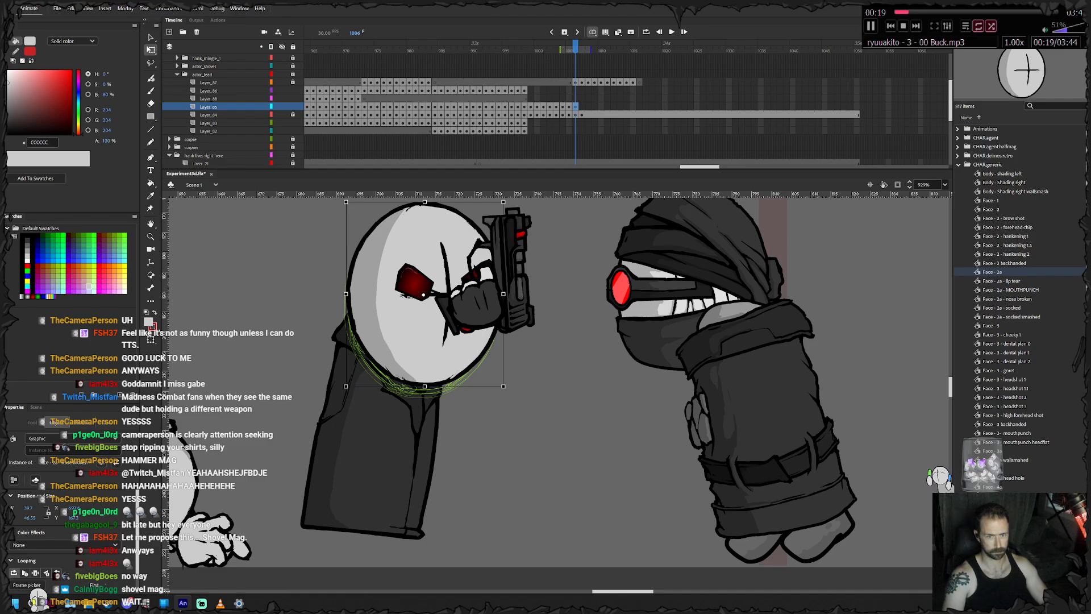
- Open the duplicated face symbol for editing, hide its shading layer and make the unlocked outline layer active
double_click(420, 335)
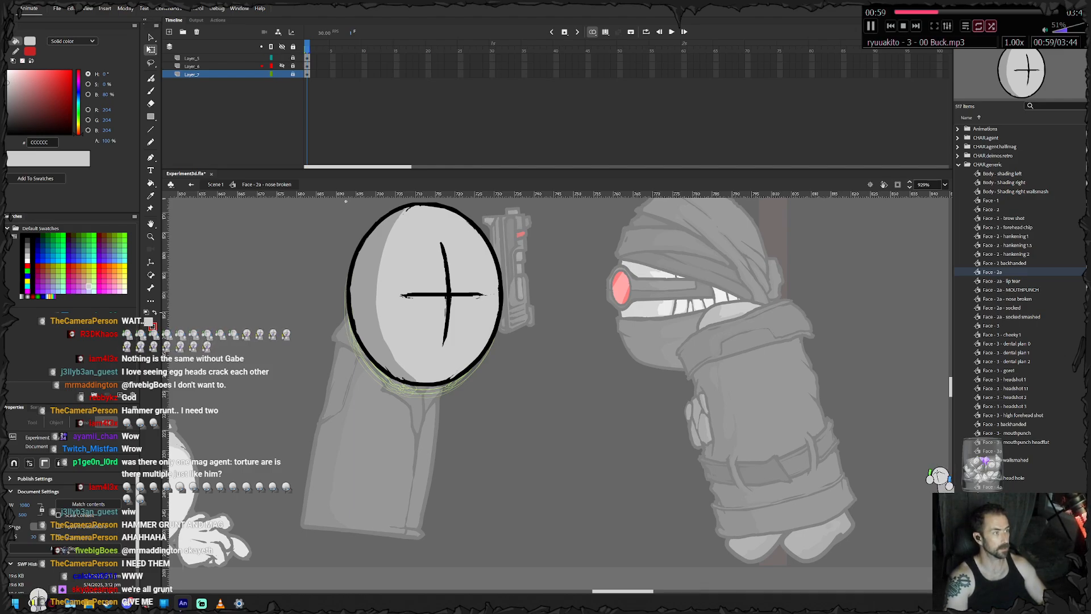
click(282, 66)
click(282, 58)
click(282, 66)
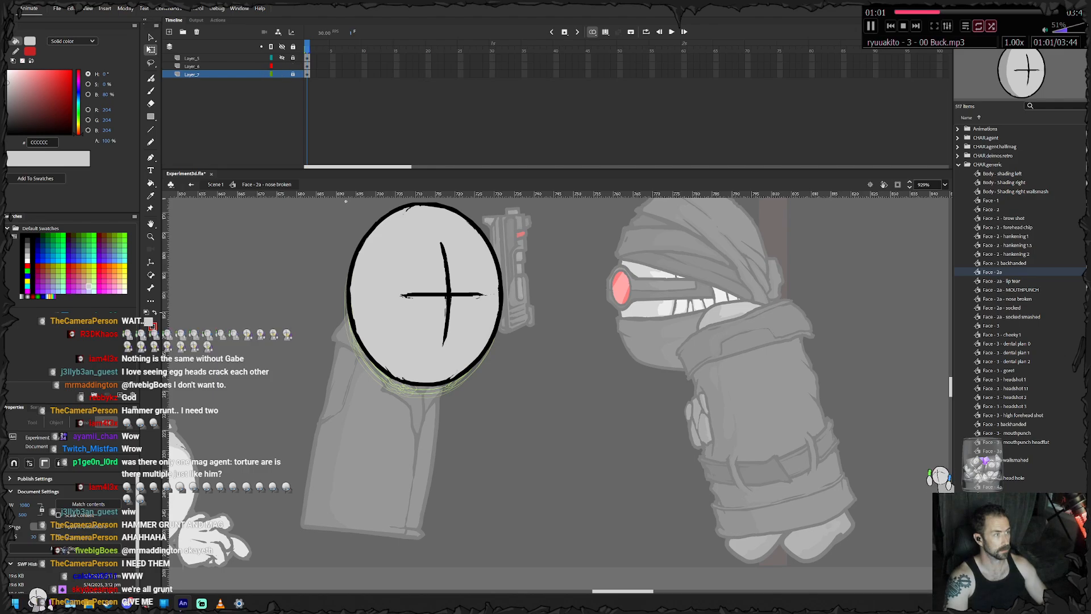
click(216, 66)
- Erase the middle of the black cross on the face around where its lines intersect
key(e)
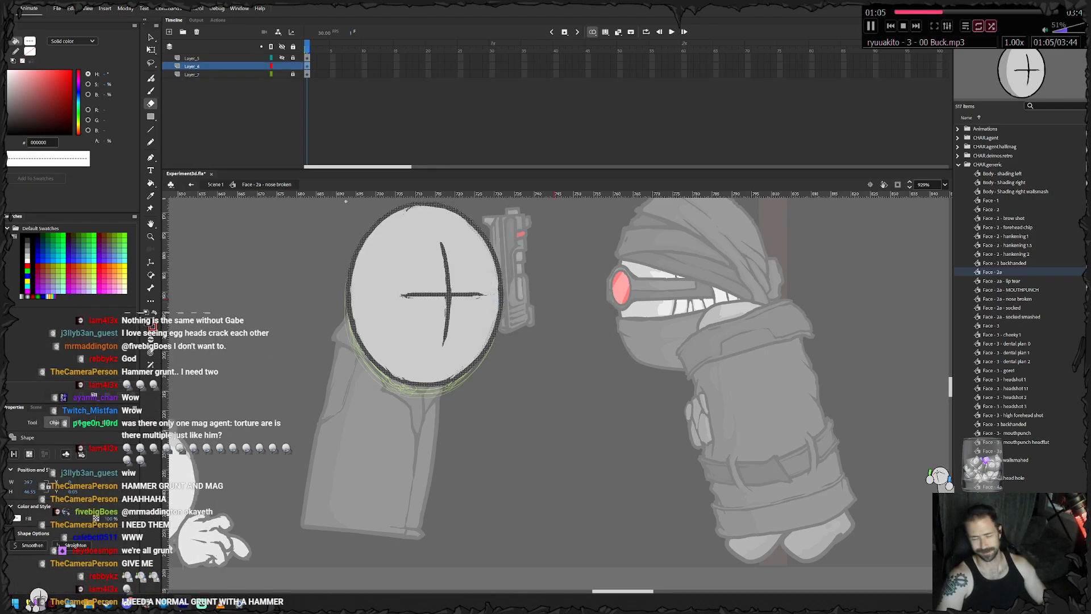
drag(452, 313, 451, 317)
drag(445, 270, 449, 315)
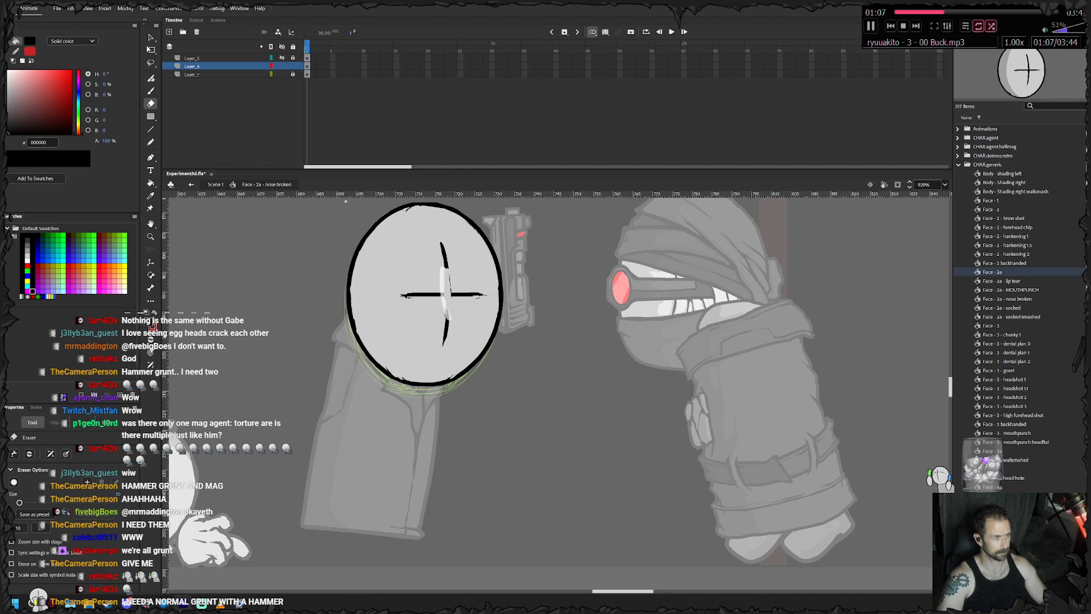
- Brush a crooked black vertical line through the erased gap of the cross and thin its edges with the eraser
key(b)
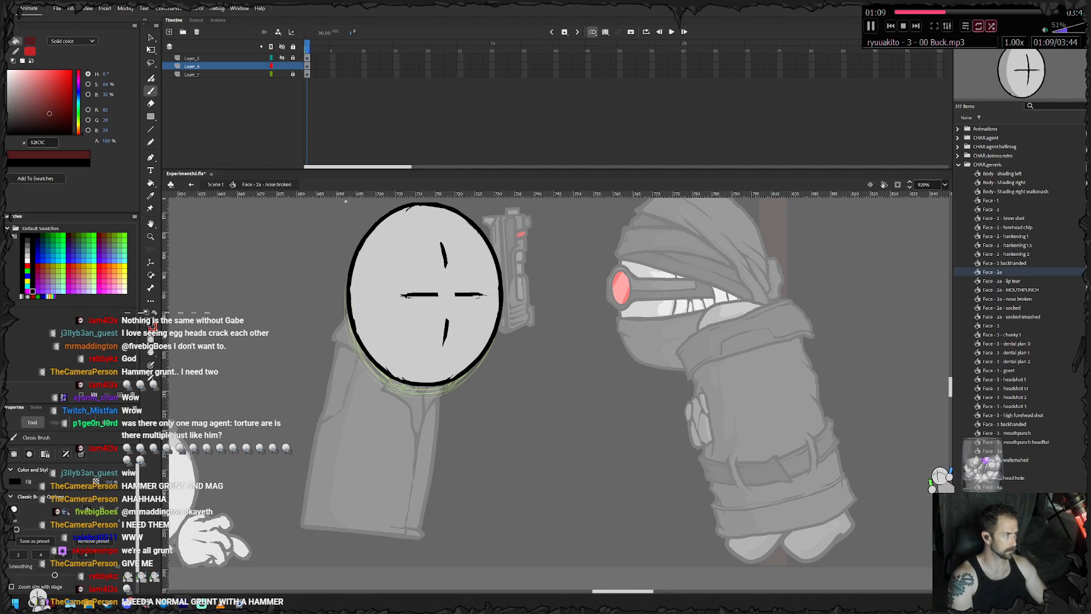
click(63, 554)
drag(395, 270, 392, 376)
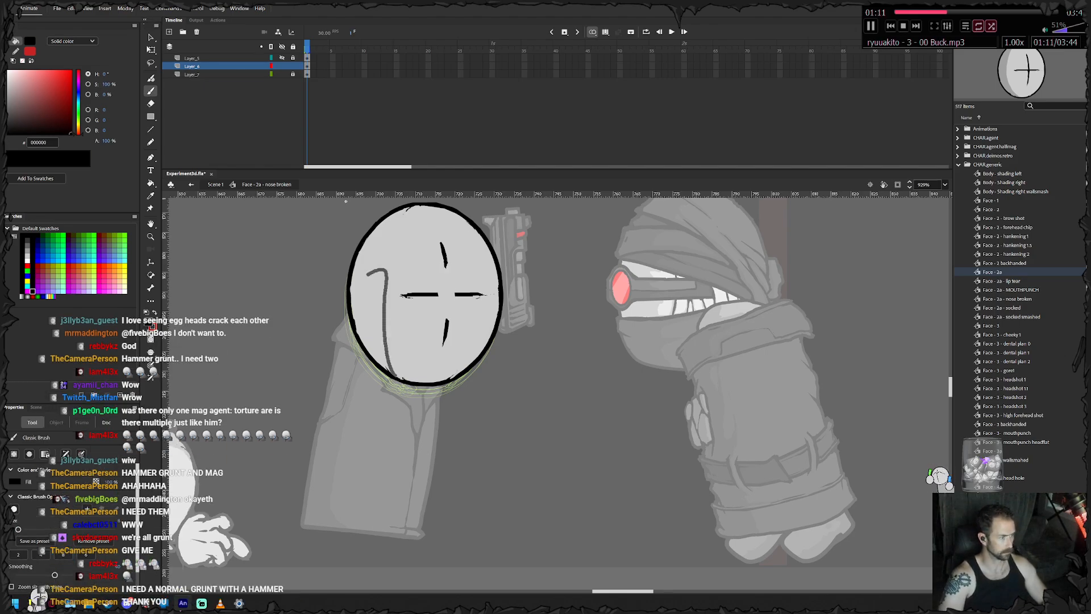
key(ctrl+z)
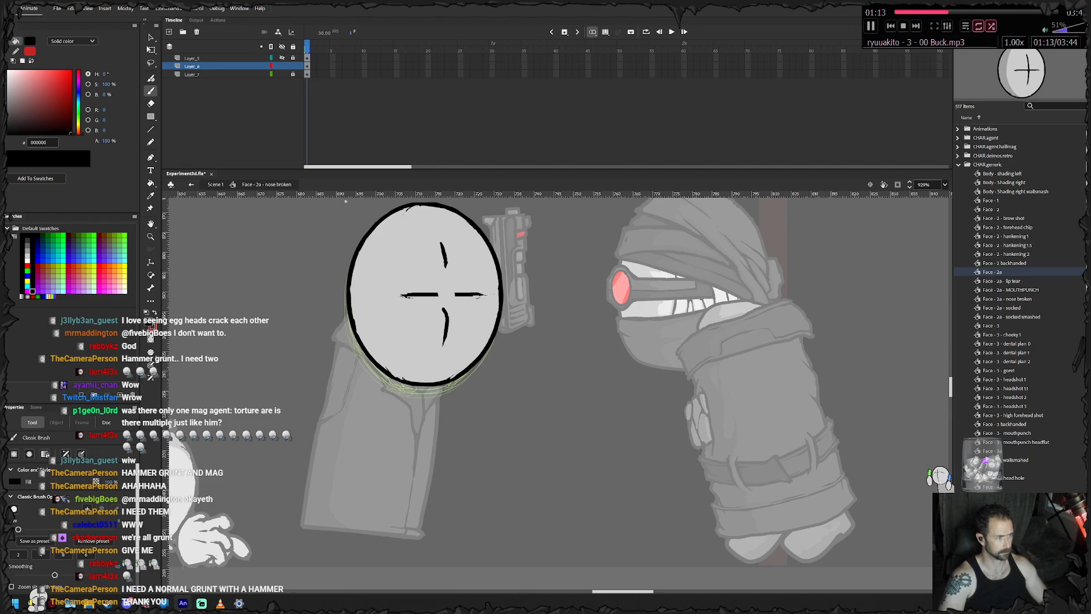
key(e)
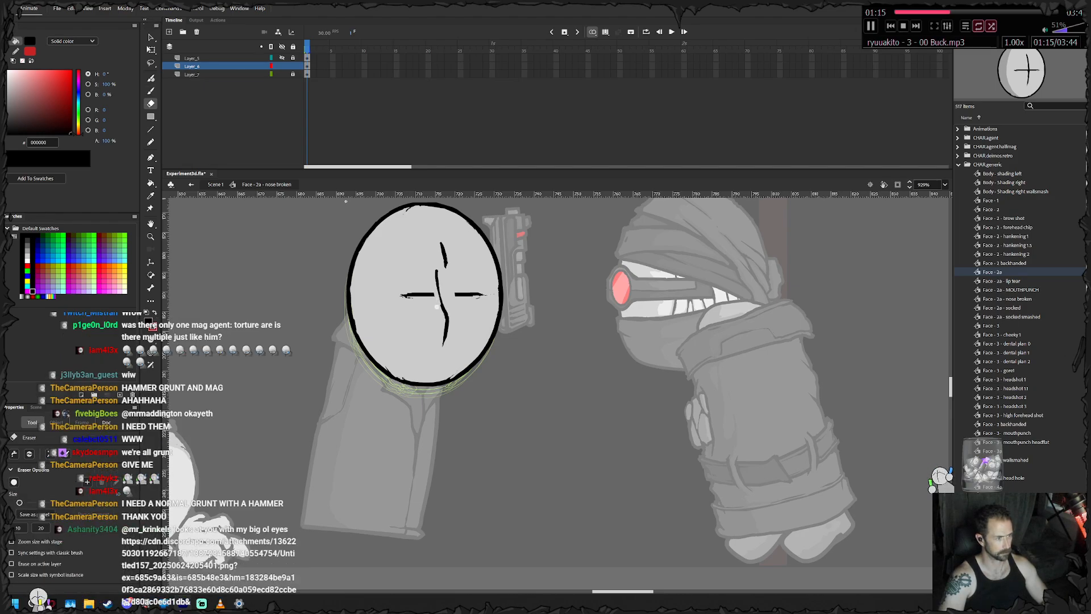
drag(433, 256, 439, 311)
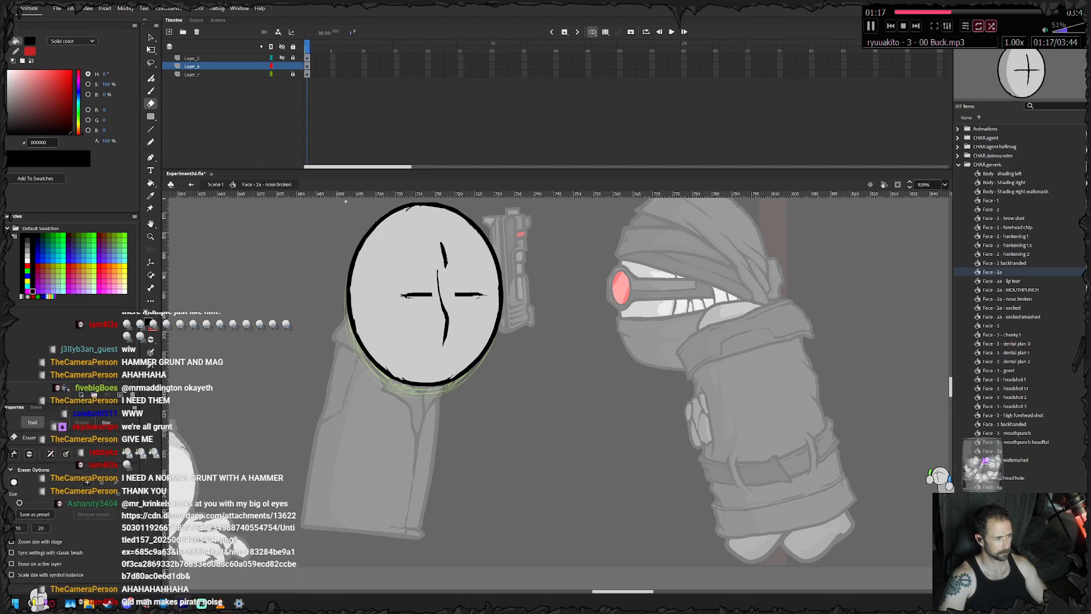
- Brush a fork onto the cross's upper end and reconnect its left arm, tapering the strokes with the eraser
key(b)
key(e)
drag(448, 256, 454, 295)
key(b)
key(e)
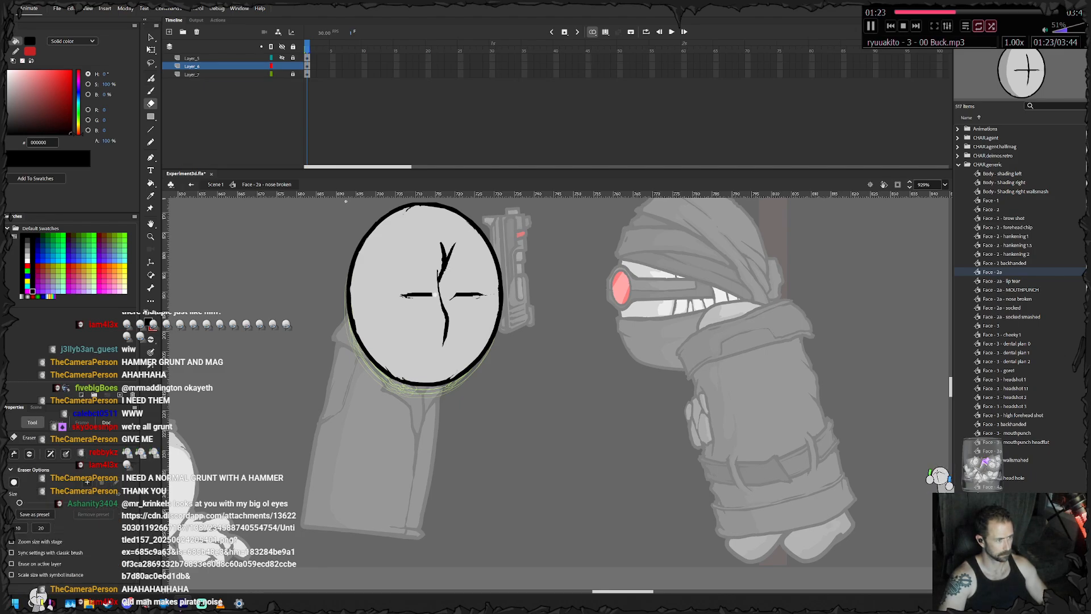
key(b)
key(e)
key(b)
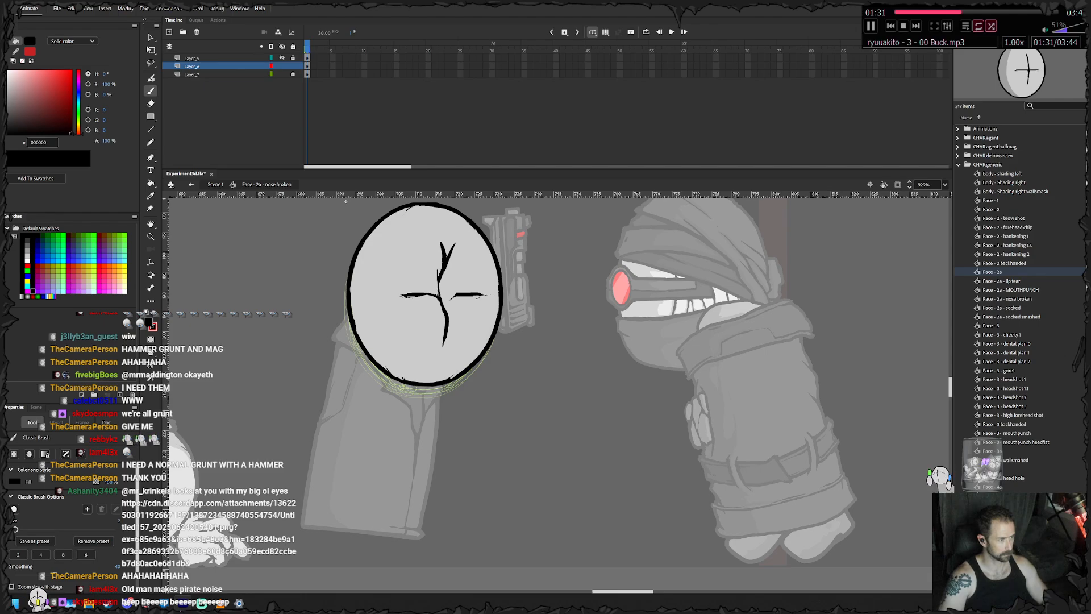
- Brush thin diagonal cracks above the cross's centre on both sides and sharpen them with the eraser
key(e)
drag(430, 276, 441, 288)
key(b)
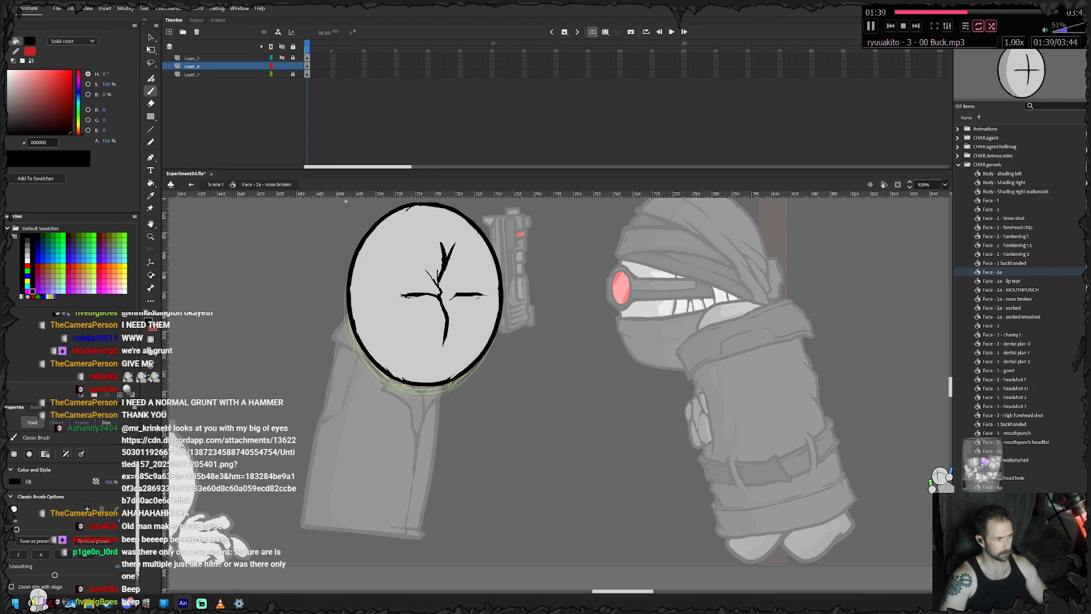
key(e)
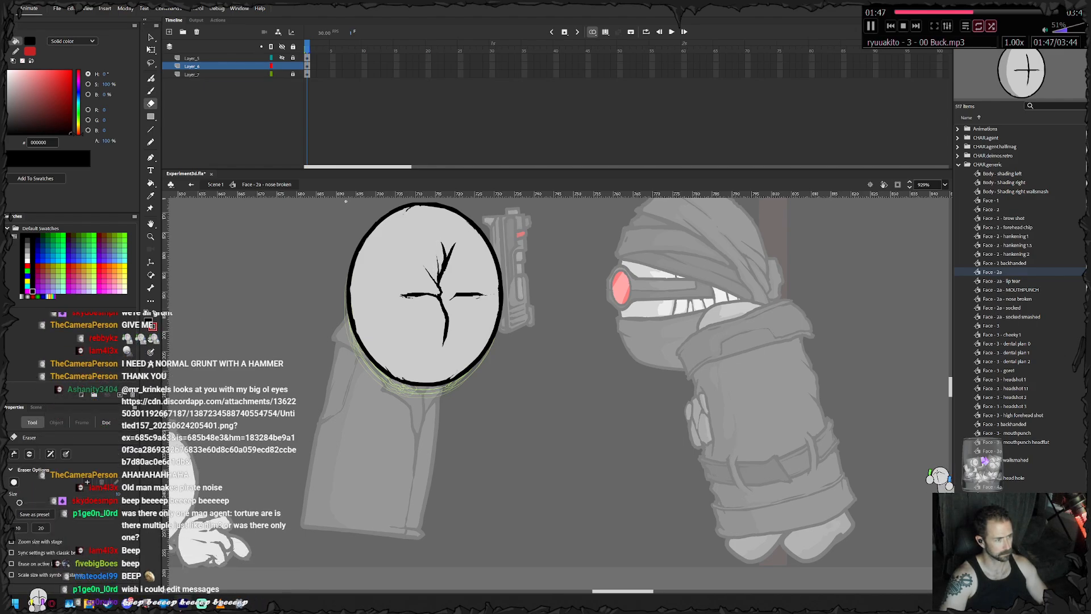
key(b)
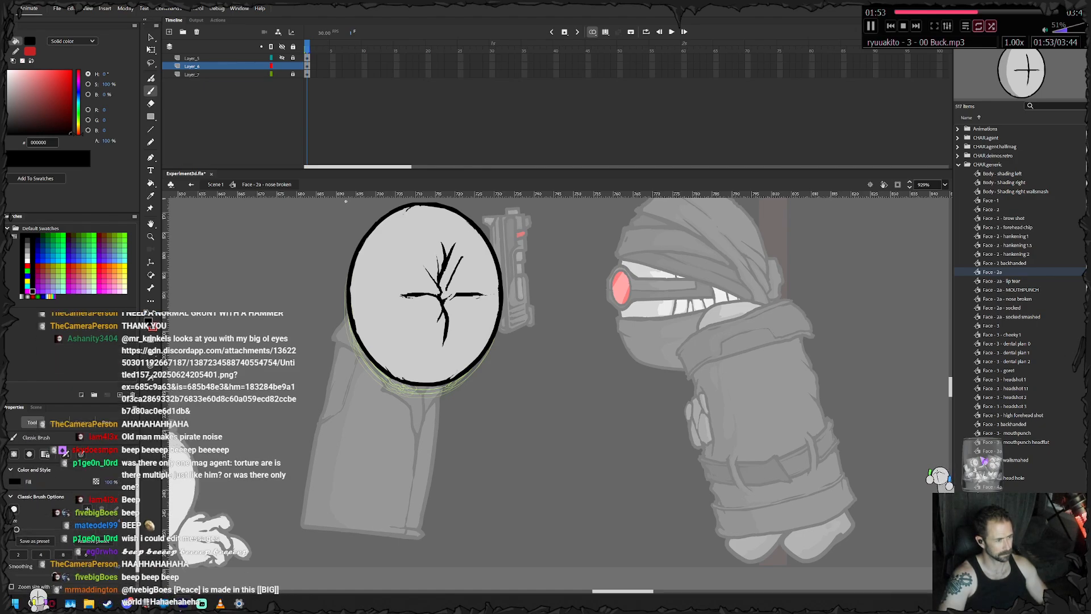
- Brush short broken cracks to the lower right of the cross's centre and trim them with the eraser
key(e)
key(b)
key(e)
mouse_move(467, 272)
mouse_down()
mouse_move(452, 288)
mouse_move(465, 319)
mouse_up()
key(b)
key(e)
key(b)
key(e)
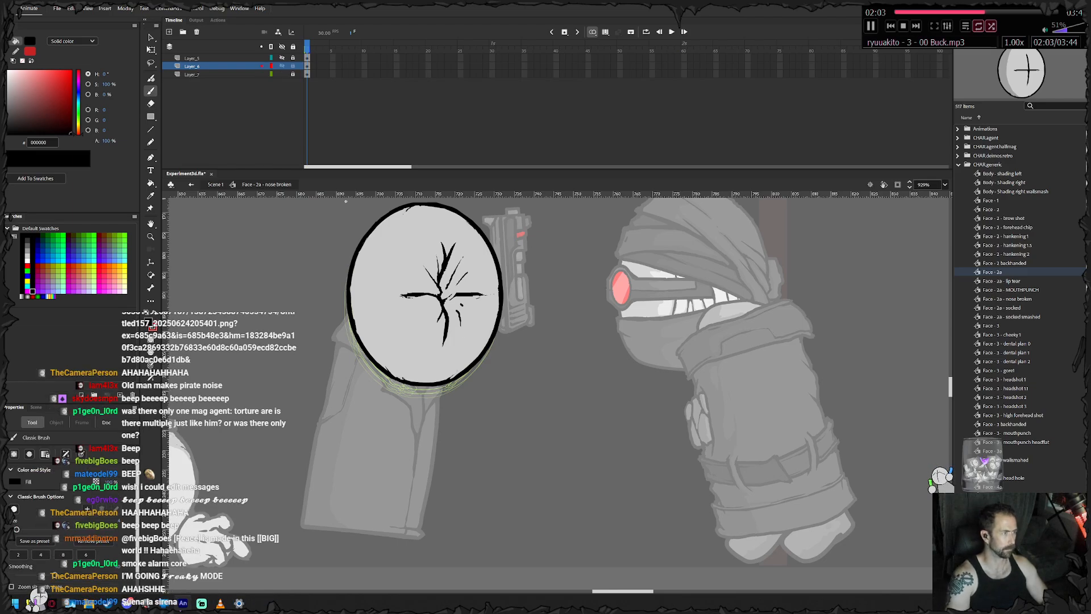
key(b)
- Show the face's shading layer again and select Layer_7 in the symbol
click(282, 58)
click(196, 74)
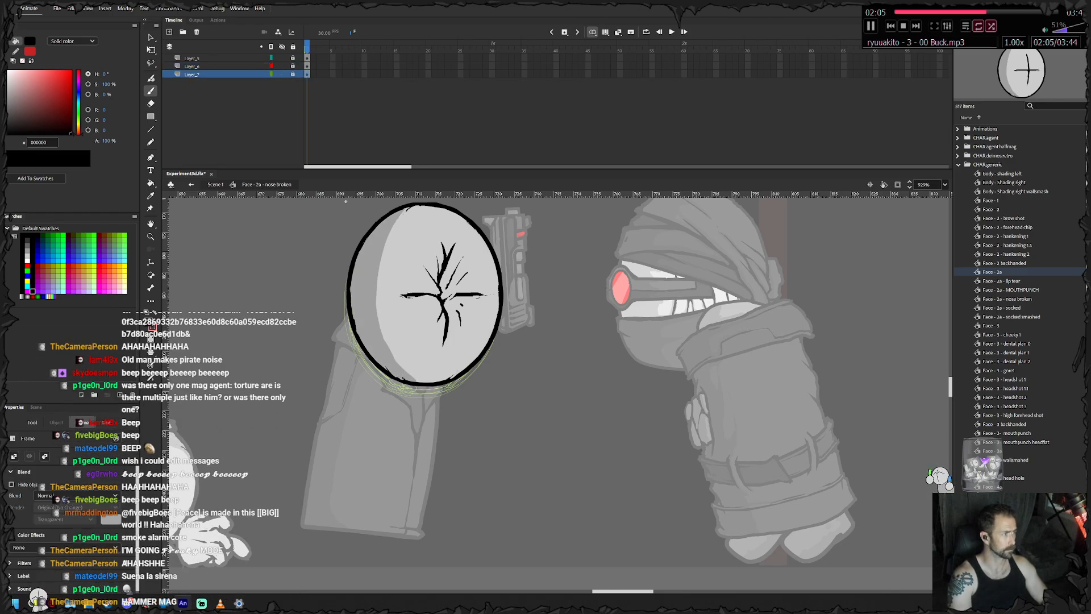
- Add a layer above Layer_7 and brush red (FF0000) blood flecks along the cracks around the cross's centre
click(168, 31)
drag(71, 114, 72, 69)
click(449, 293)
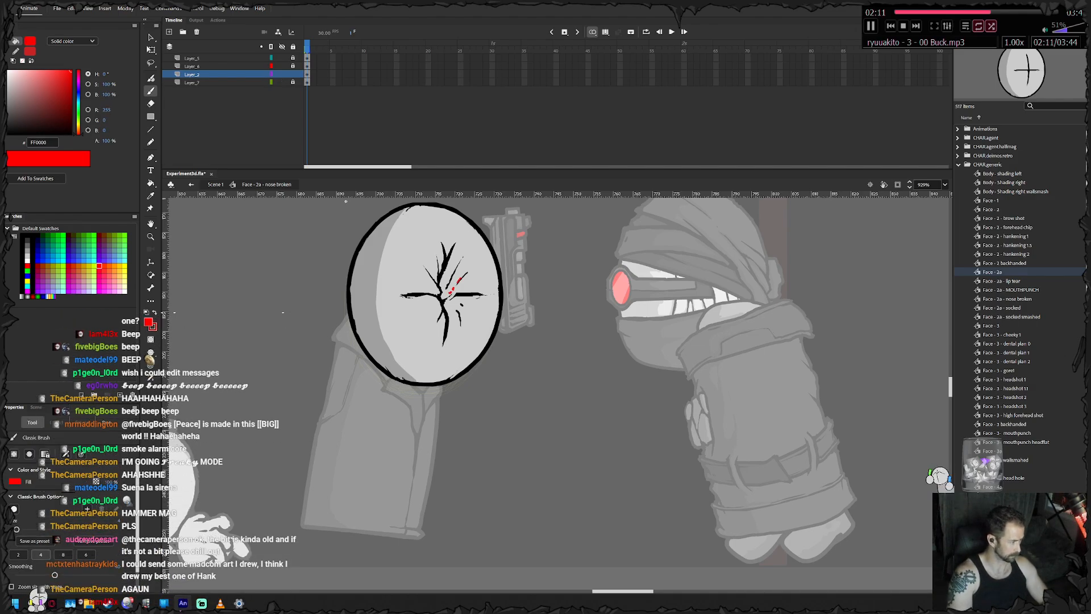
click(18, 555)
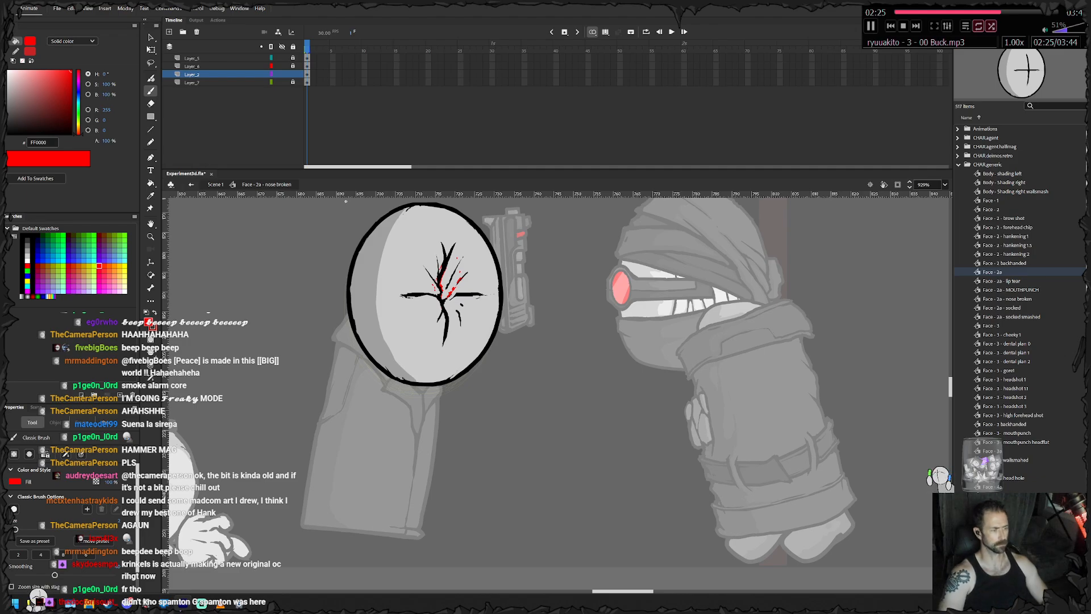
- Lock the blood layer and unlock and select the shading layer at the top of the stack
click(292, 74)
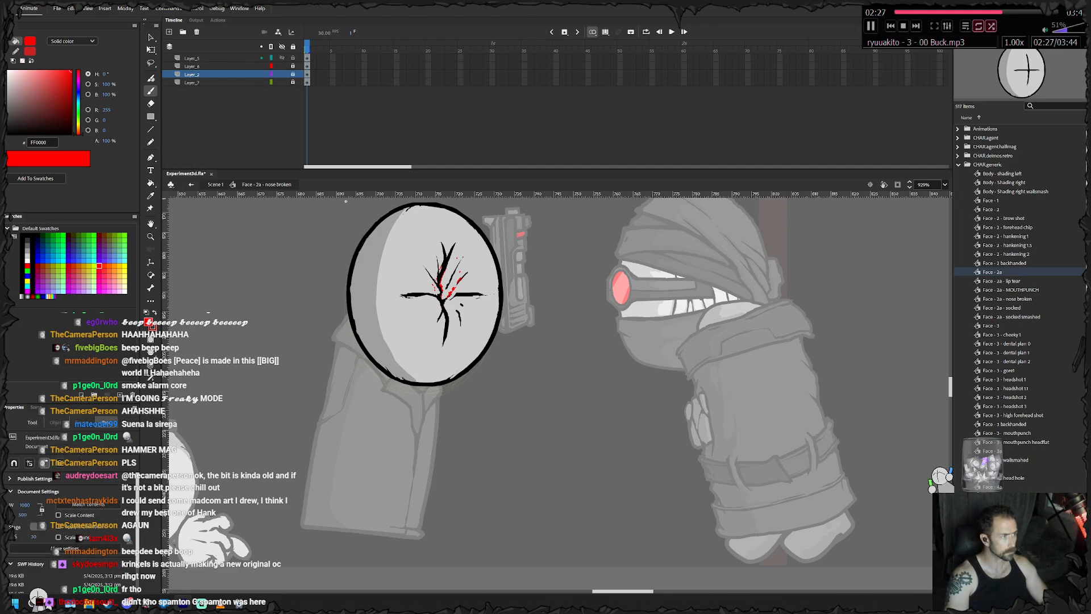
click(292, 58)
click(192, 58)
click(422, 424)
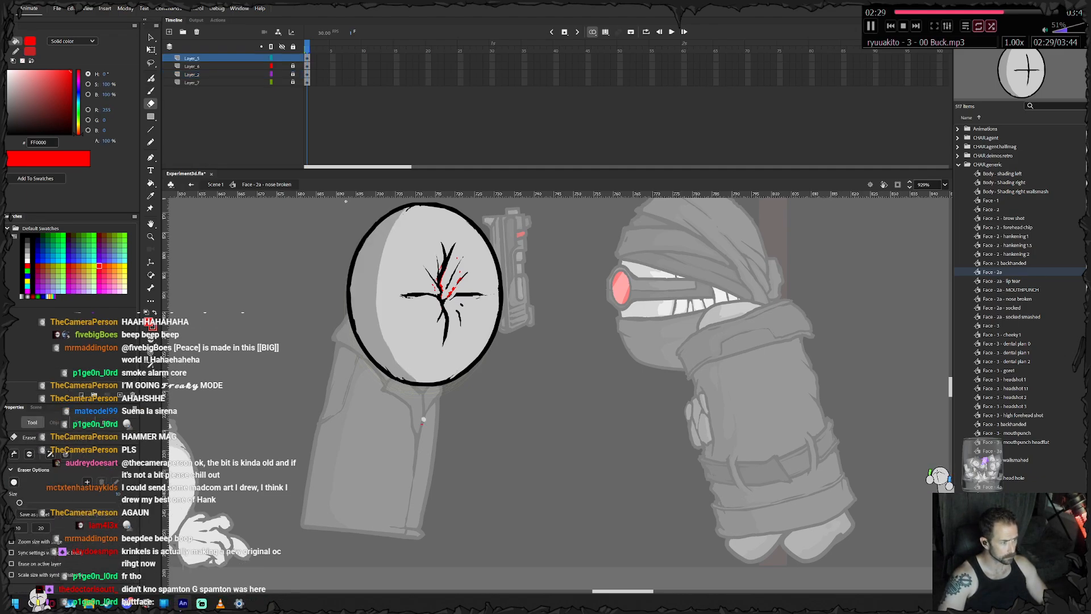
key(ctrl+z)
- Set the brush fill to black at 21% alpha, adjust the brush size for the shading layer, and return to Scene 1
click(8, 134)
click(107, 141)
text(21)
key(Return)
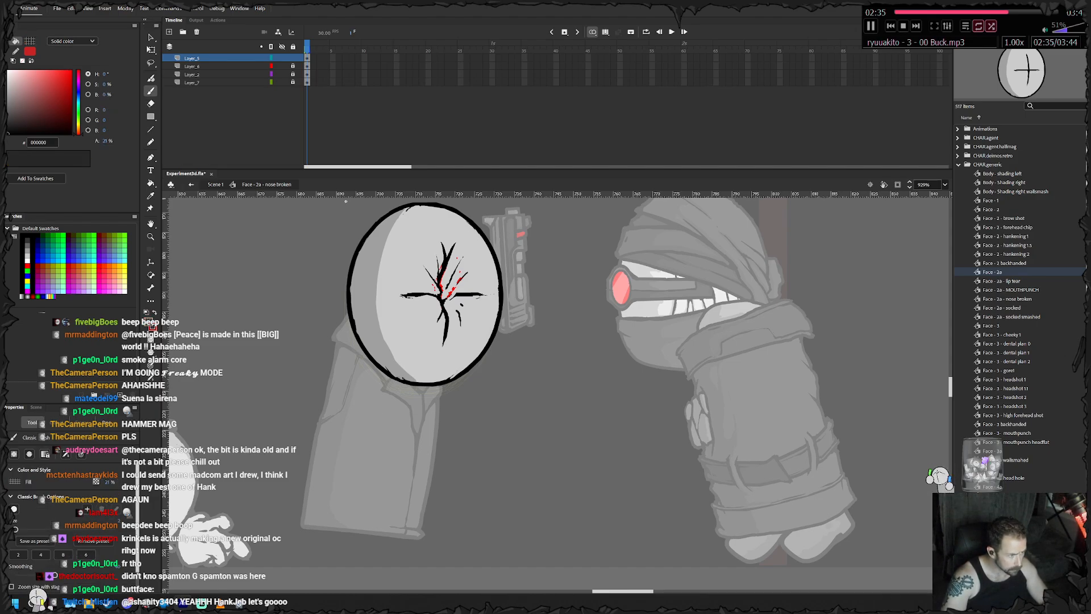
click(63, 554)
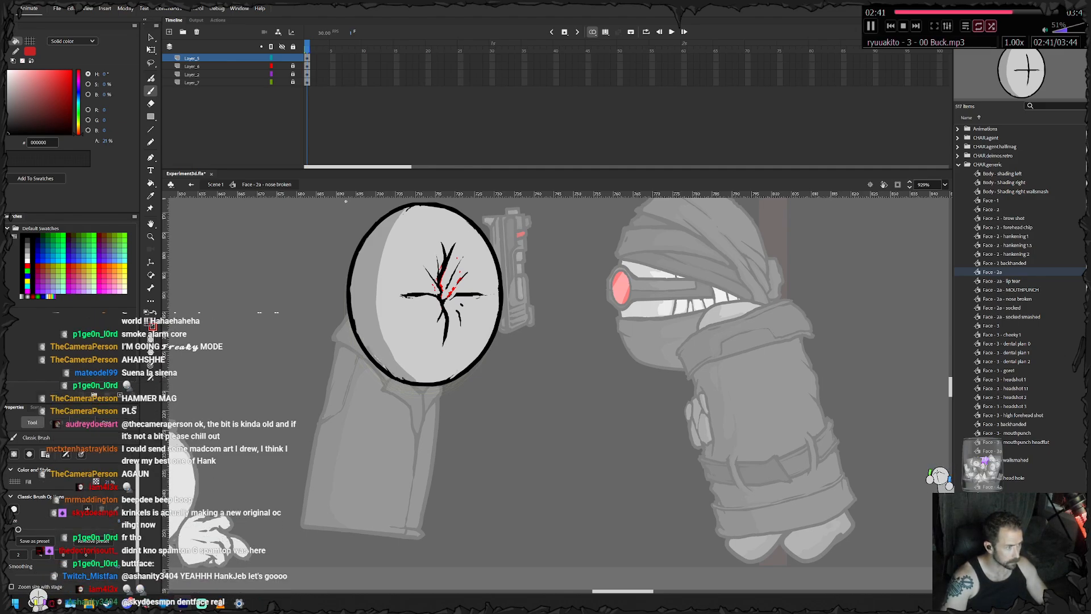
click(307, 58)
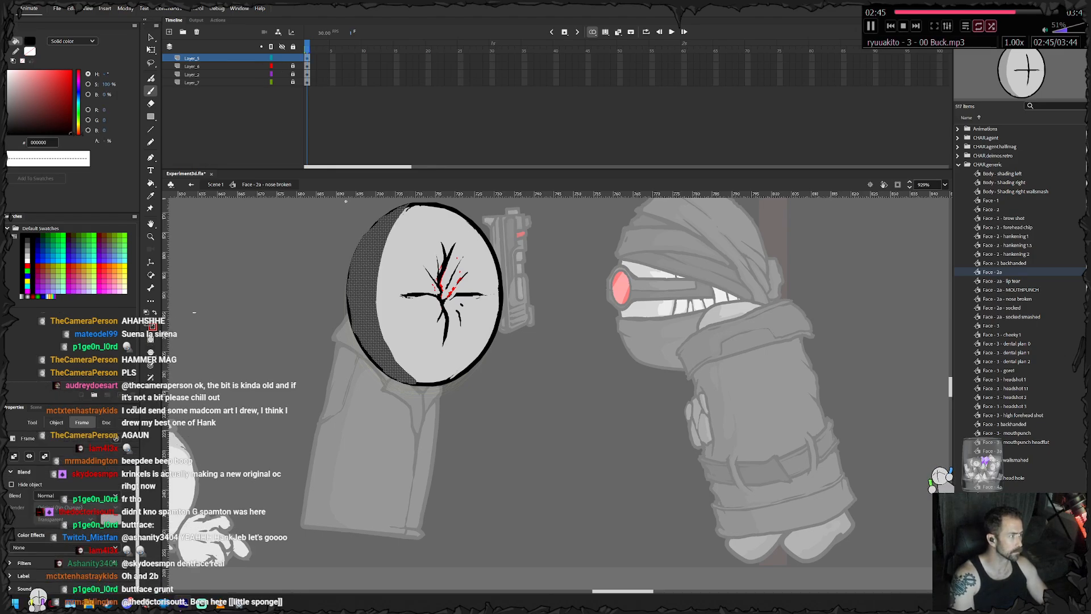
key(Escape)
key(e)
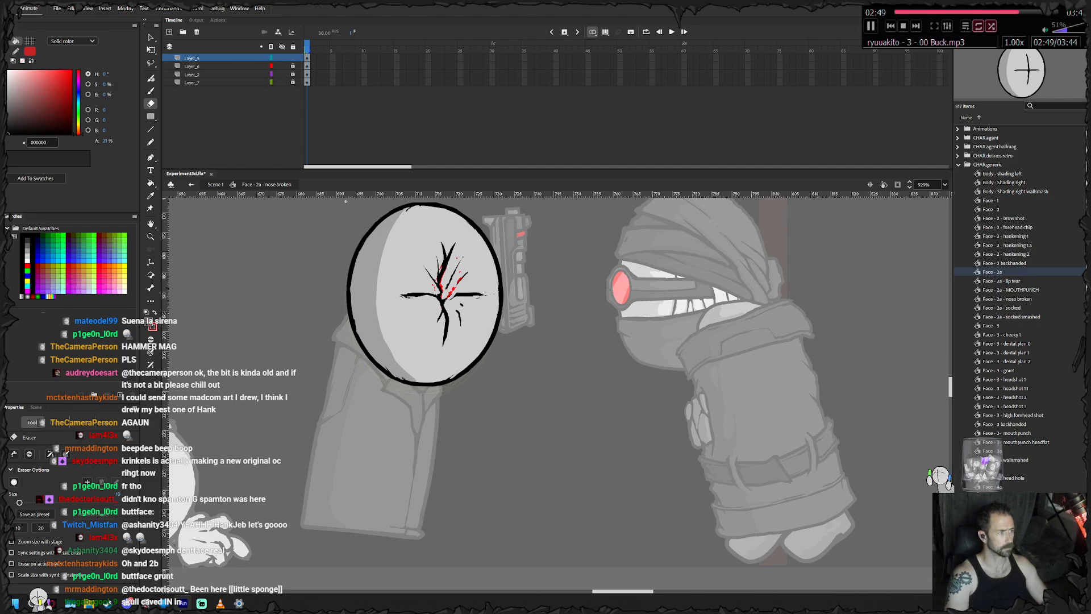
click(216, 184)
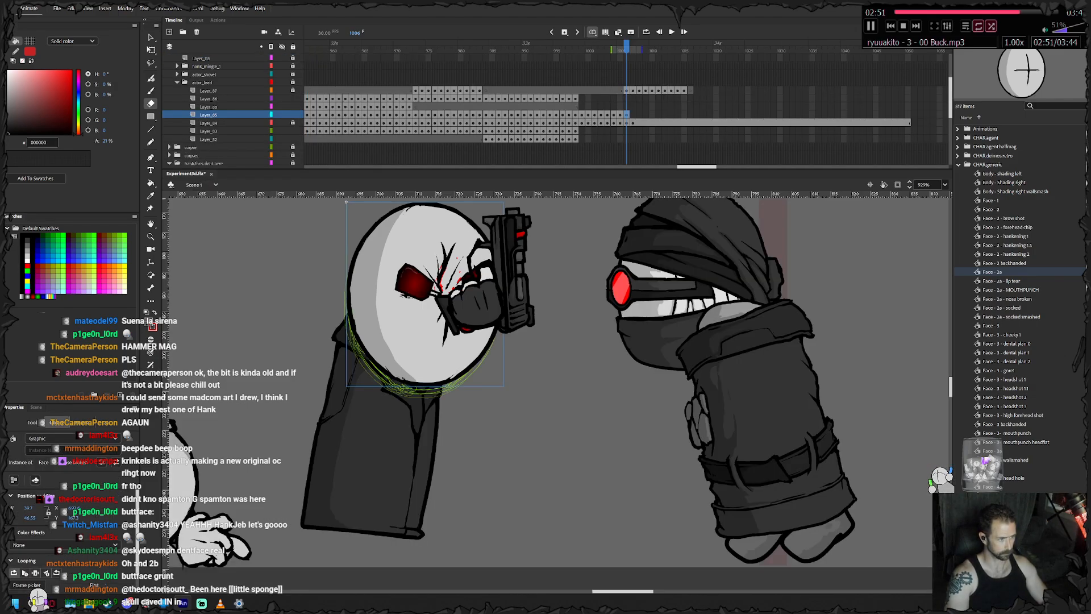
- On frame 1007, tilt the struck head backward and move it away from the attacker, then lock its layer
drag(545, 363, 520, 378)
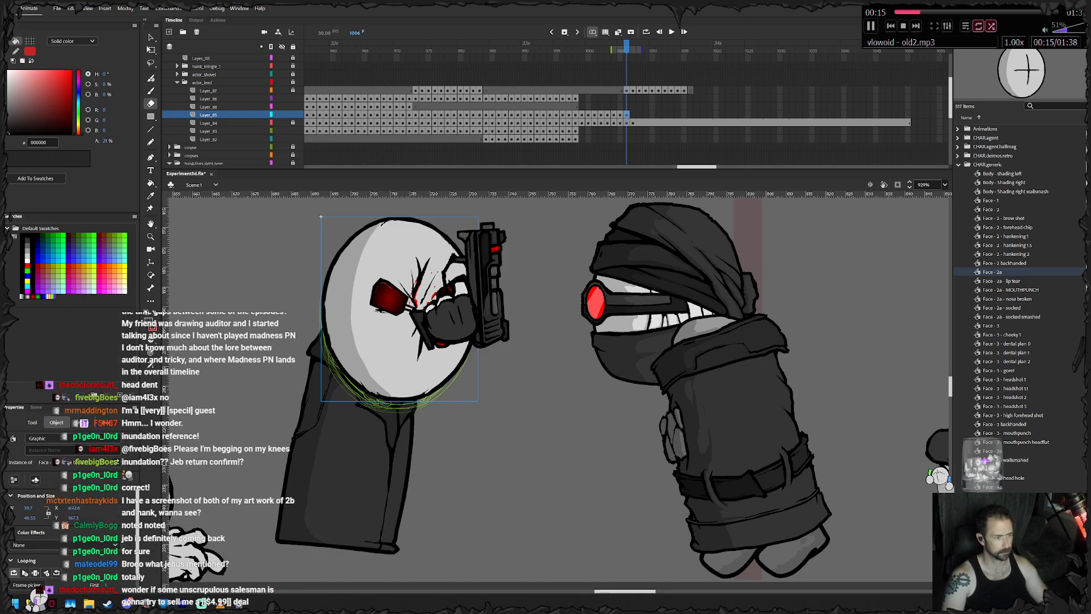
key(q)
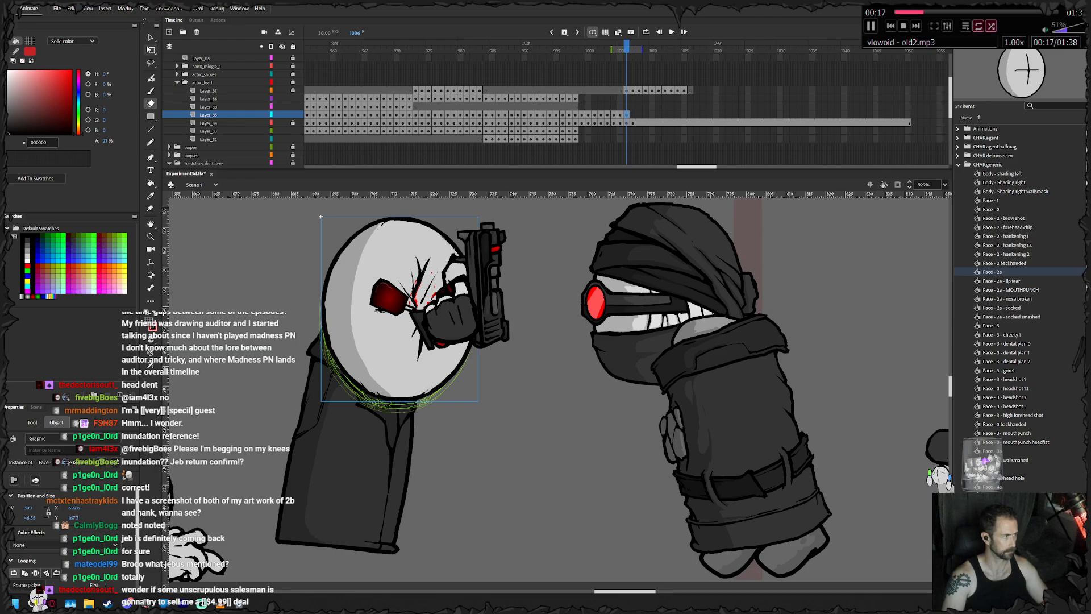
key(.)
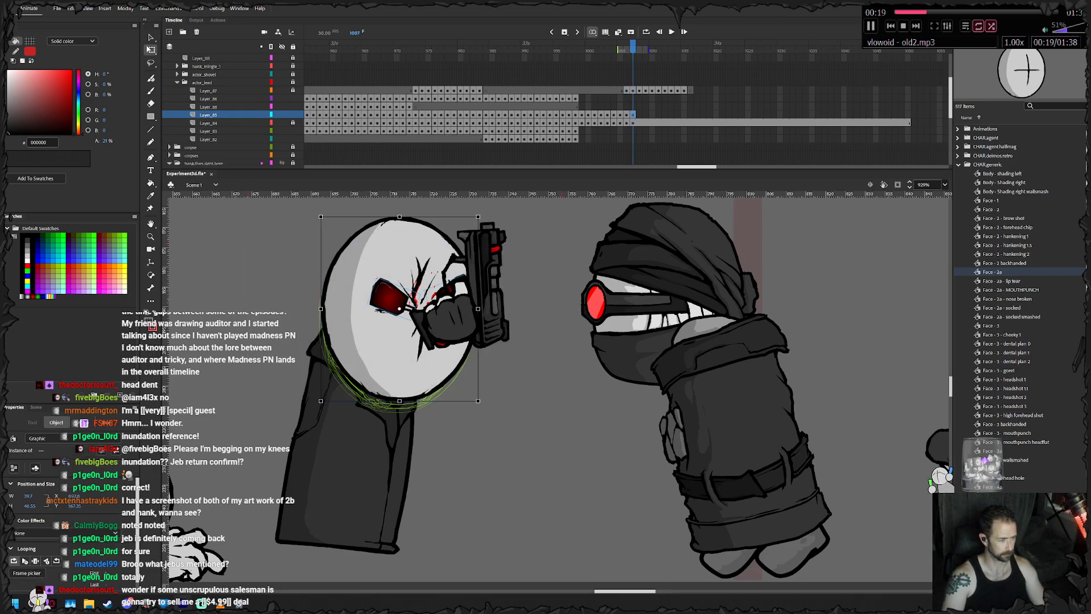
drag(481, 213, 456, 196)
drag(429, 335, 336, 331)
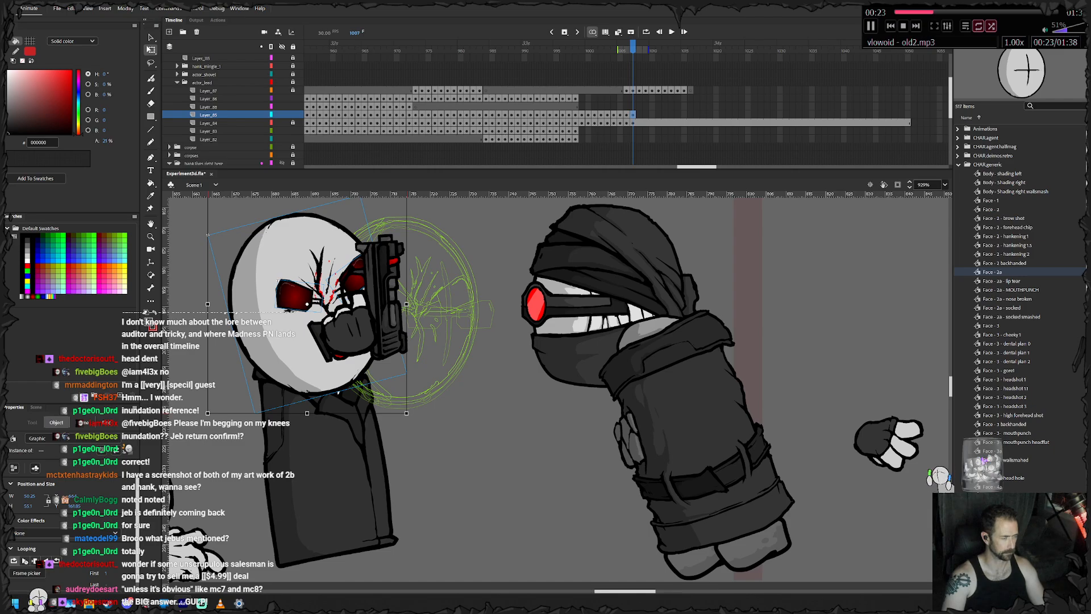
key(Escape)
click(293, 115)
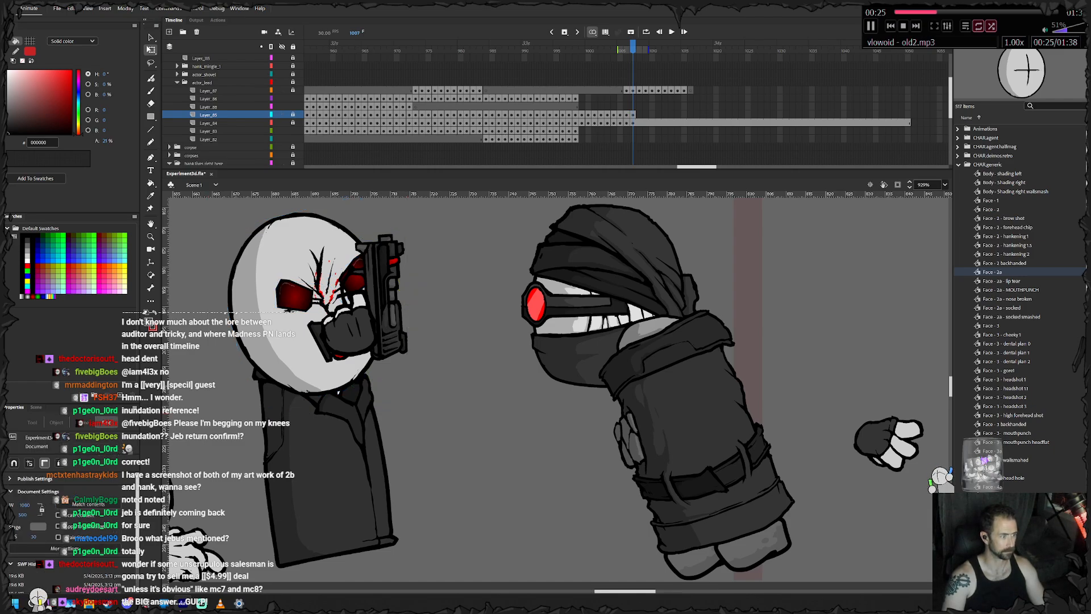
- Extend the head layer's last pose so it ends on the same frame as the layer below
drag(409, 307, 442, 315)
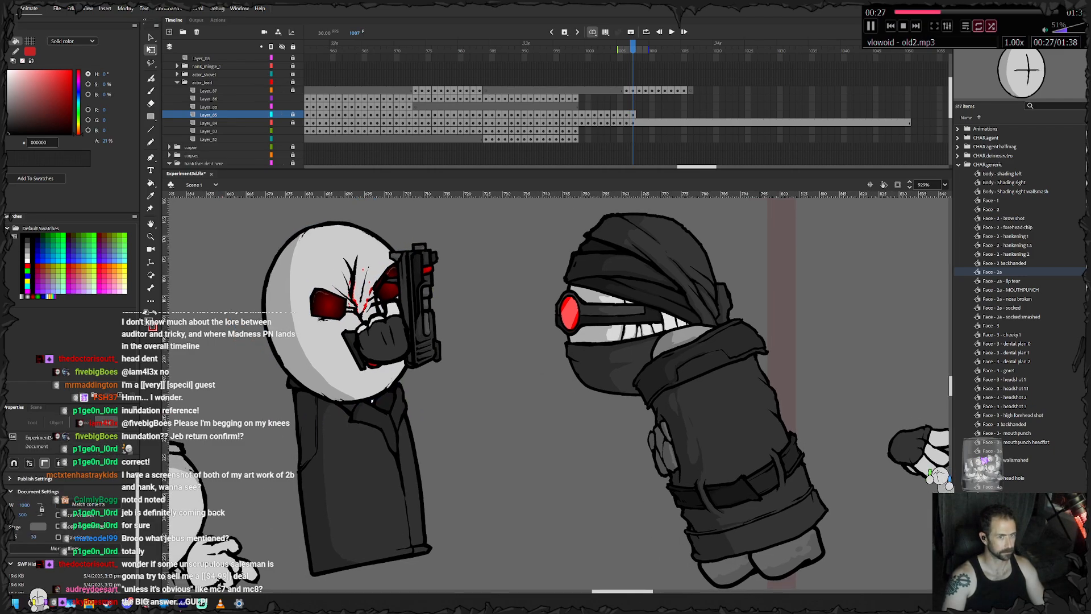
right_click(907, 114)
click(980, 163)
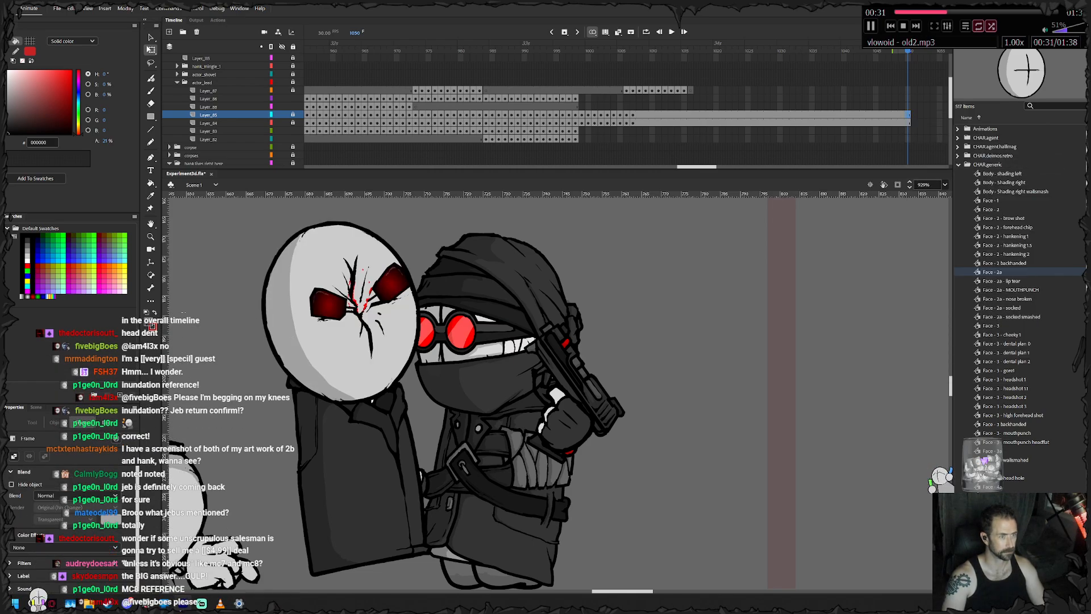
- Step back and forth through the frames around the gun hit to check the timing of the head's reaction
drag(563, 50, 581, 50)
key(period)
key(period)
key(period)
key(period)
key(period)
key(period)
key(period)
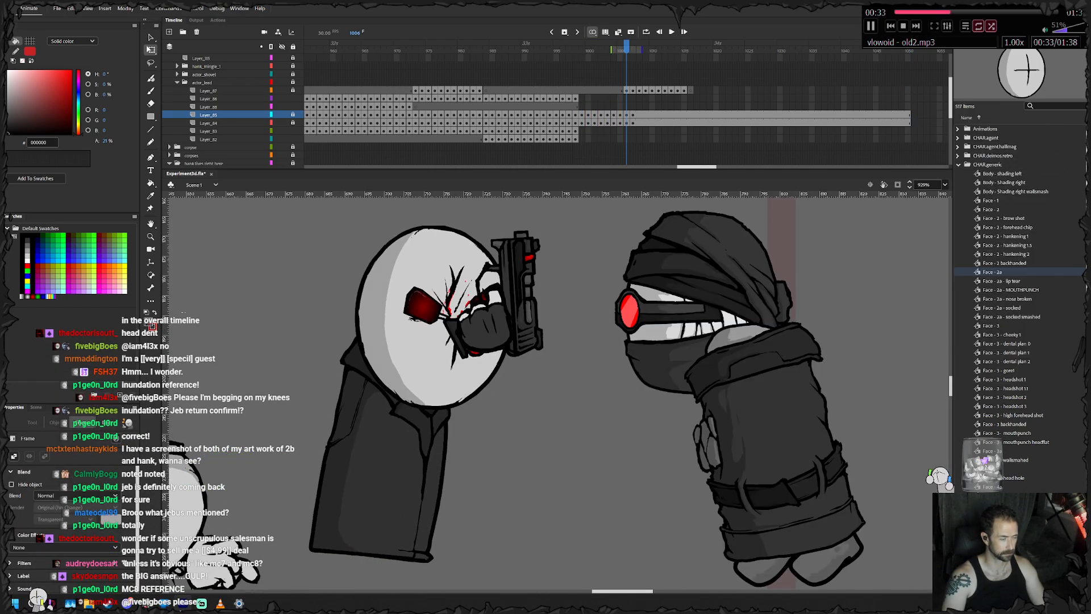
key(comma)
key(period)
key(comma)
key(comma)
key(period)
key(period)
key(comma)
key(comma)
key(comma)
key(comma)
key(comma)
key(period)
key(period)
key(period)
key(period)
key(period)
key(period)
key(comma)
key(comma)
key(comma)
key(comma)
key(comma)
key(period)
key(period)
key(period)
key(period)
key(period)
key(period)
key(comma)
key(comma)
key(comma)
key(comma)
key(comma)
key(comma)
key(comma)
key(comma)
key(comma)
key(period)
key(period)
key(period)
key(period)
key(period)
key(period)
key(period)
key(period)
key(period)
key(period)
key(period)
key(comma)
key(comma)
key(comma)
key(comma)
key(comma)
key(comma)
key(comma)
key(comma)
key(comma)
key(comma)
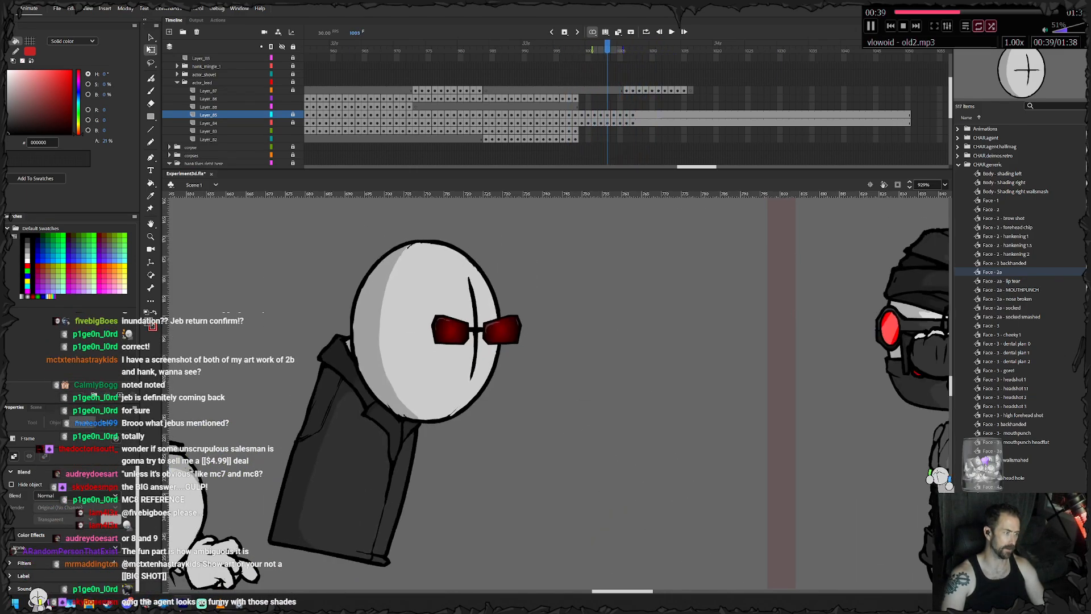
key(period)
key(period)
key(period)
key(period)
key(period)
key(period)
key(period)
key(comma)
key(comma)
key(comma)
key(comma)
key(comma)
key(comma)
key(comma)
key(comma)
key(comma)
key(comma)
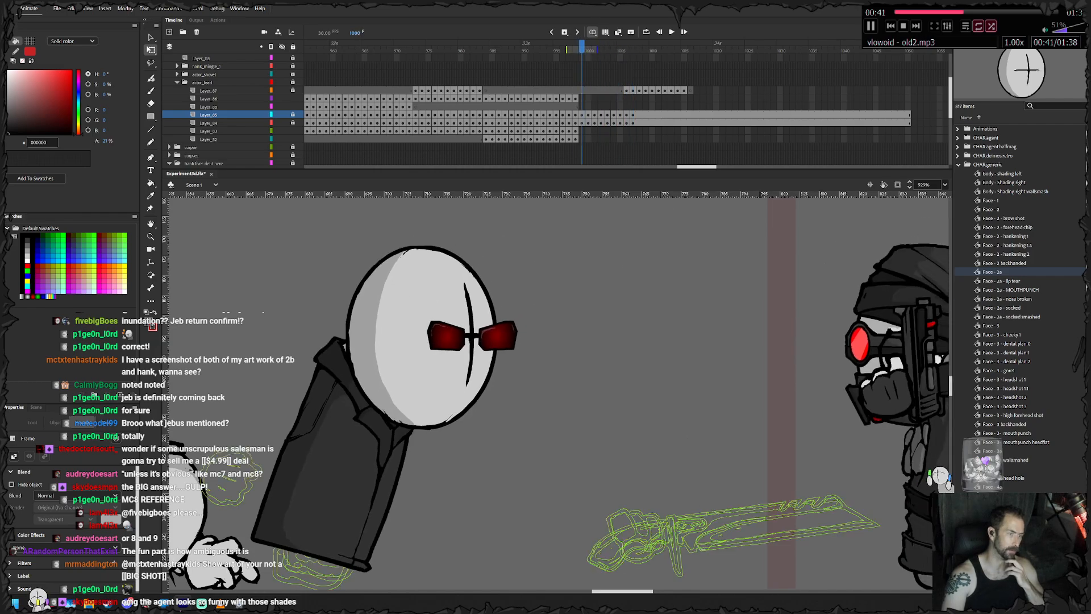
key(comma)
key(comma)
key(period)
key(period)
key(period)
key(period)
key(period)
key(period)
key(period)
key(period)
key(period)
key(period)
key(period)
key(period)
key(period)
key(period)
key(period)
key(period)
key(period)
key(period)
key(period)
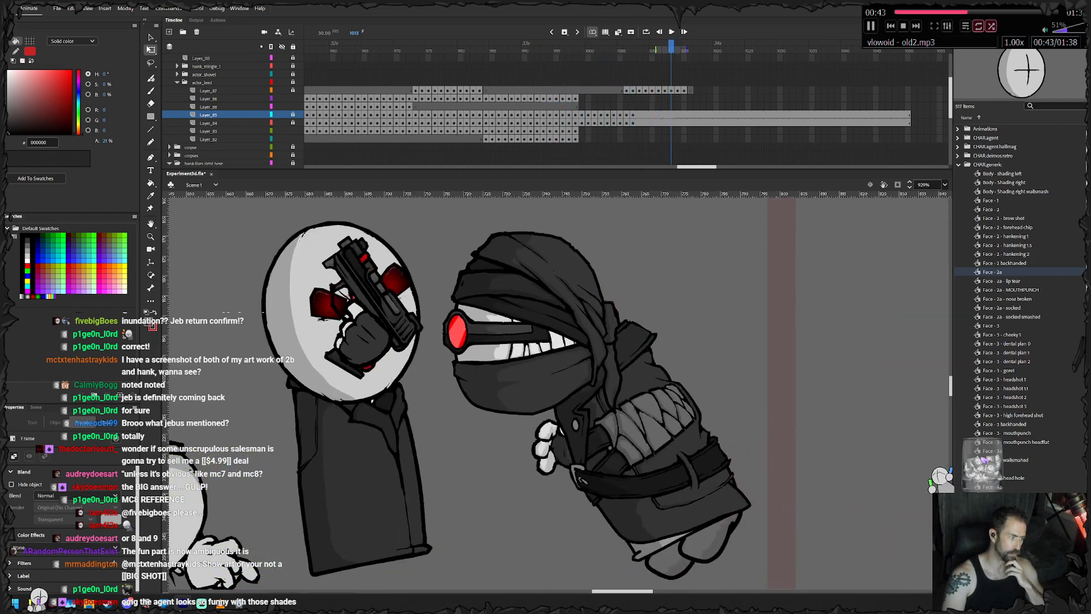
key(comma)
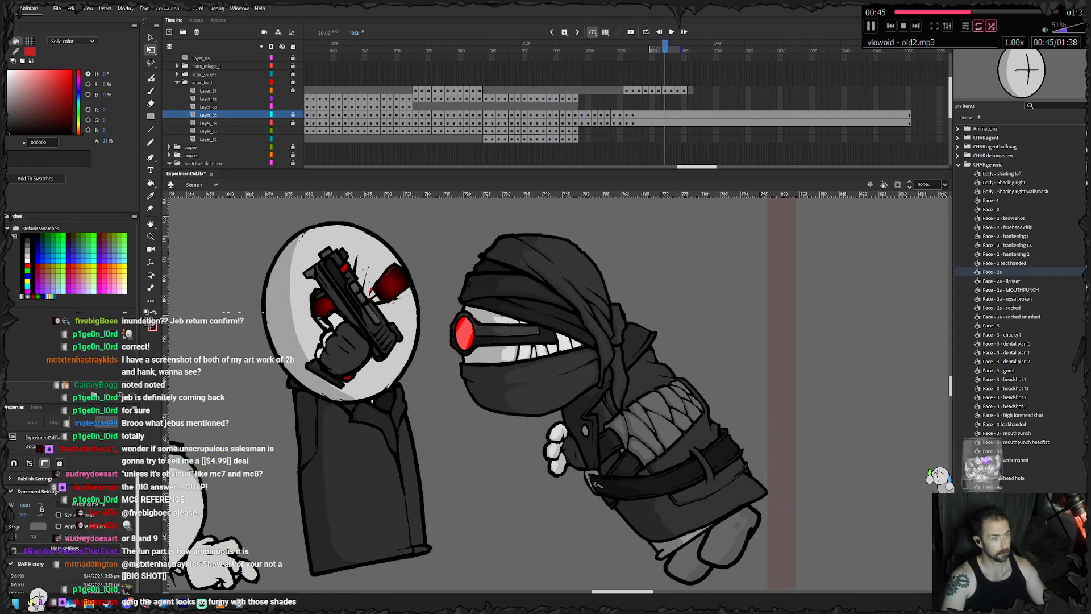
- Continue the feet layer with a keyframe on frame 999 and keep the feet under the leaning coat
click(581, 98)
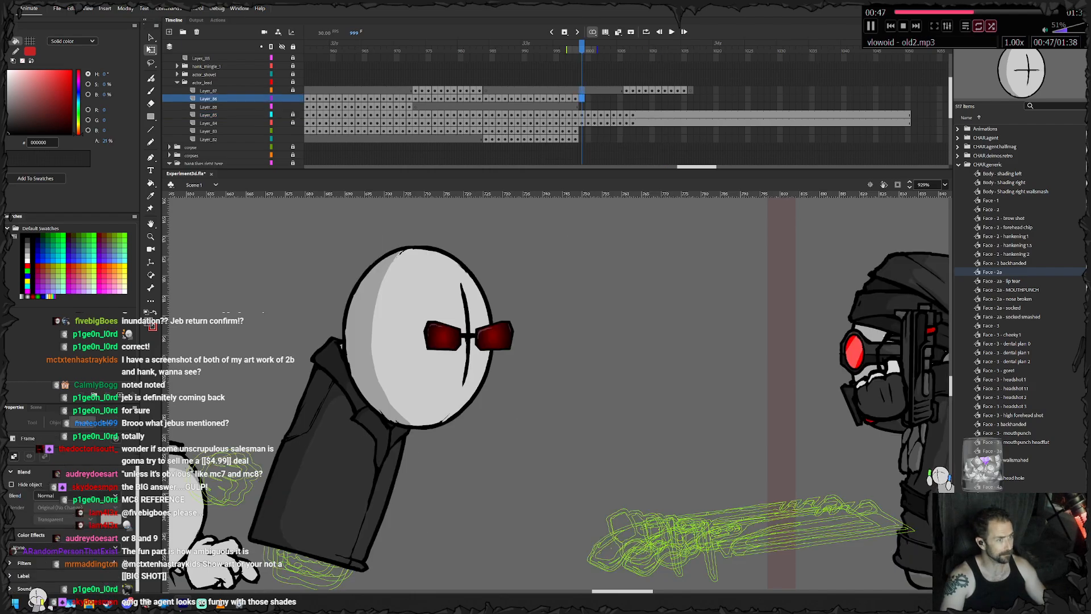
click(582, 91)
click(576, 131)
click(312, 573)
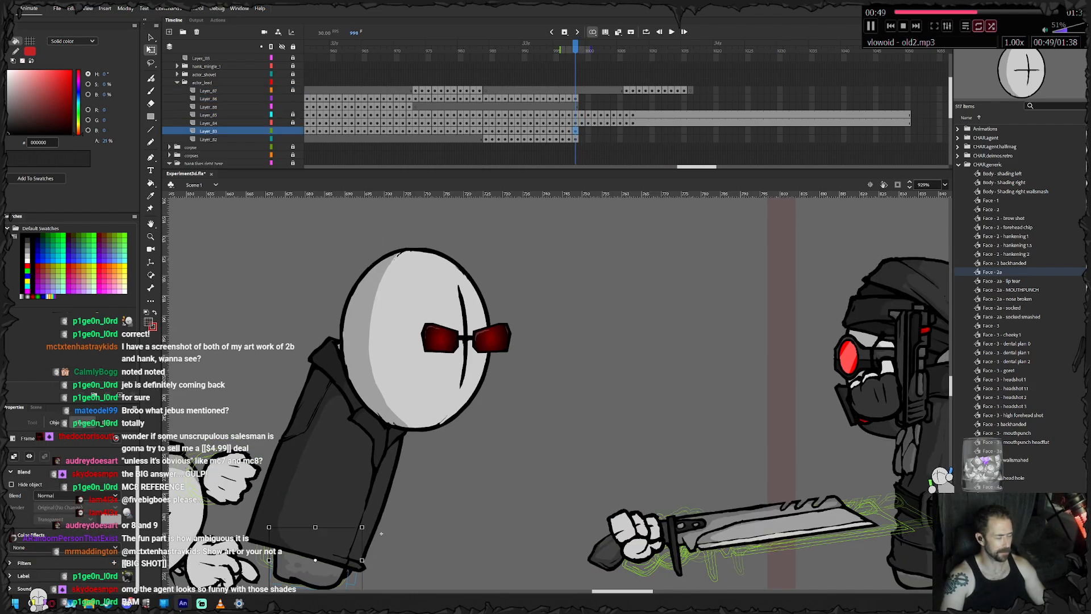
drag(381, 533, 444, 483)
key(.)
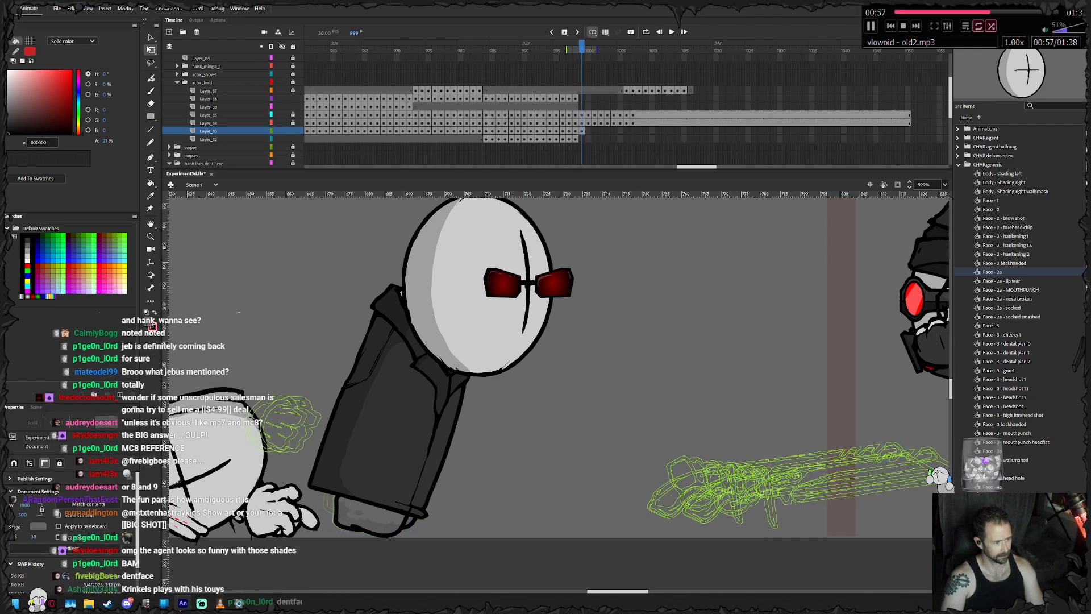
drag(445, 483, 450, 491)
- Keyframe frames 1000 and 1001 of the feet layer, repositioning and tilting the individual feet to follow the body
key(.)
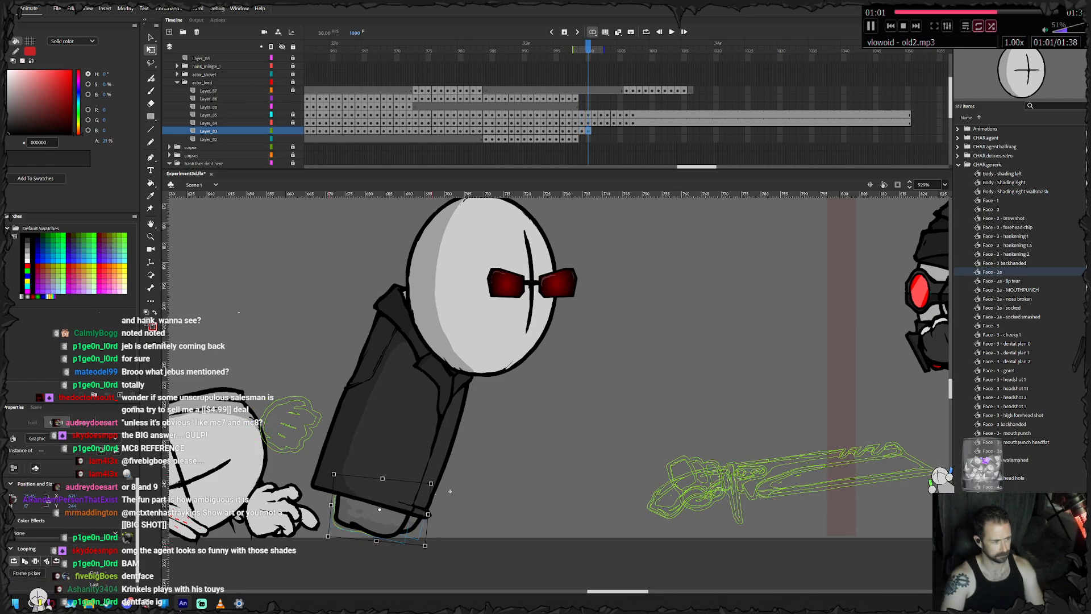
click(449, 492)
drag(373, 517, 452, 494)
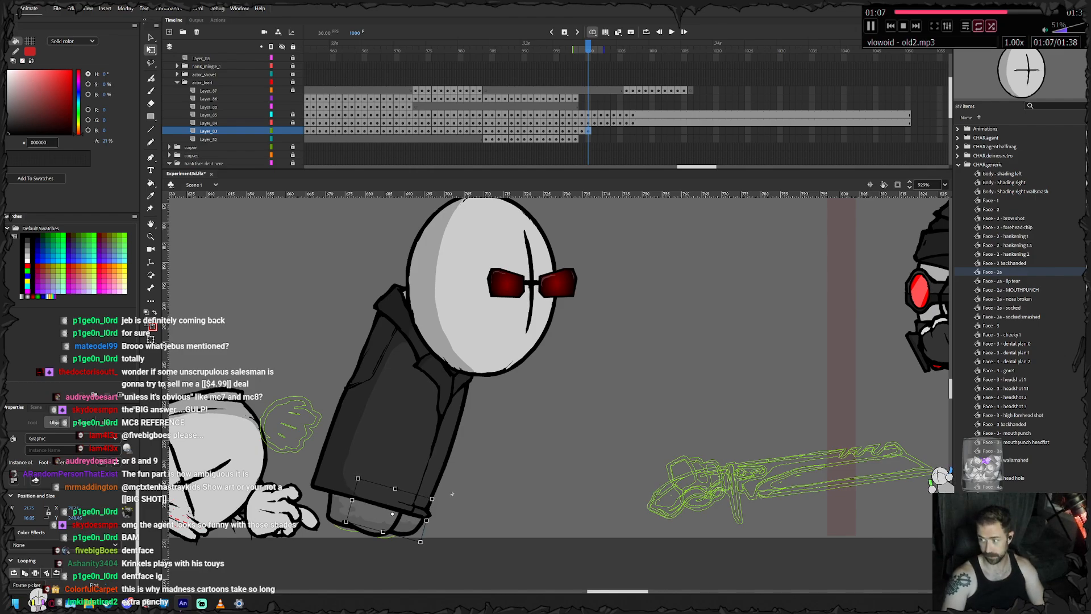
key(.)
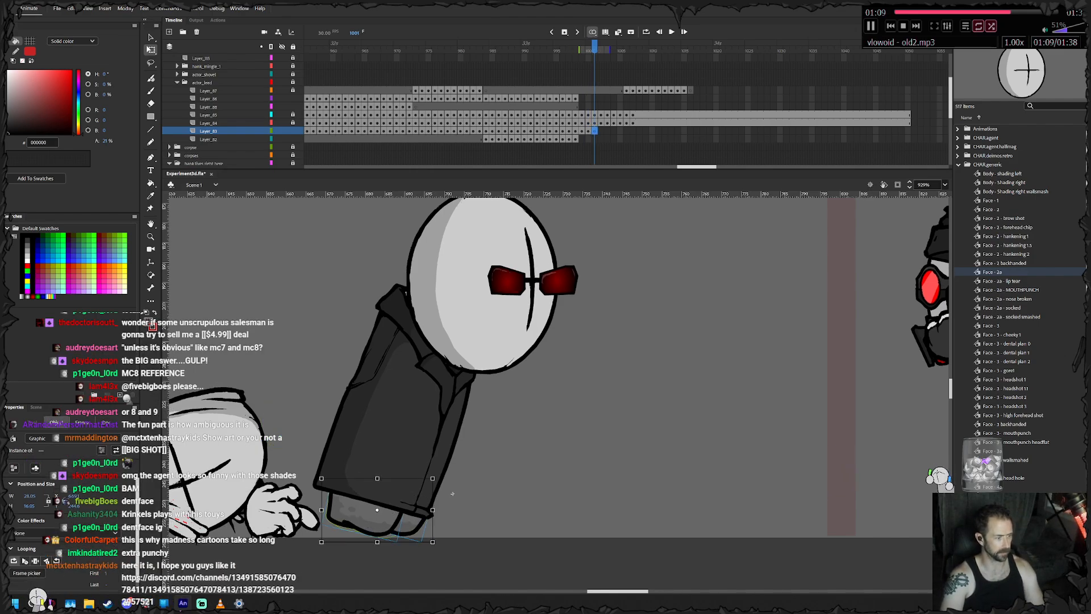
click(453, 493)
mouse_move(367, 518)
mouse_down()
mouse_move(358, 514)
mouse_move(385, 546)
mouse_move(361, 519)
mouse_up()
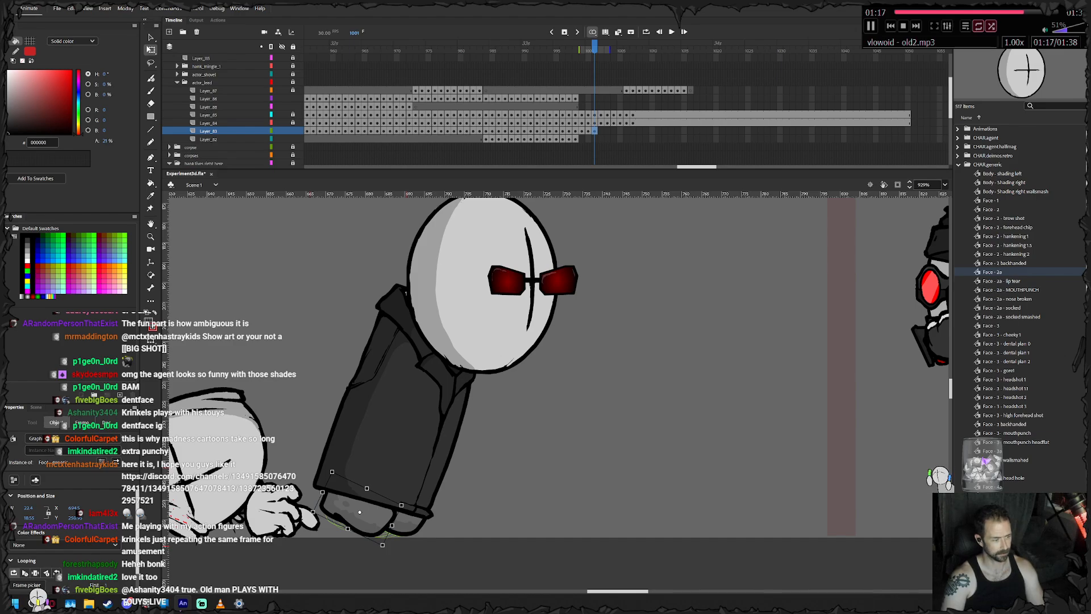
- Add a feet keyframe on frame 1002 and reposition each foot beneath the coat's hem
key(F6)
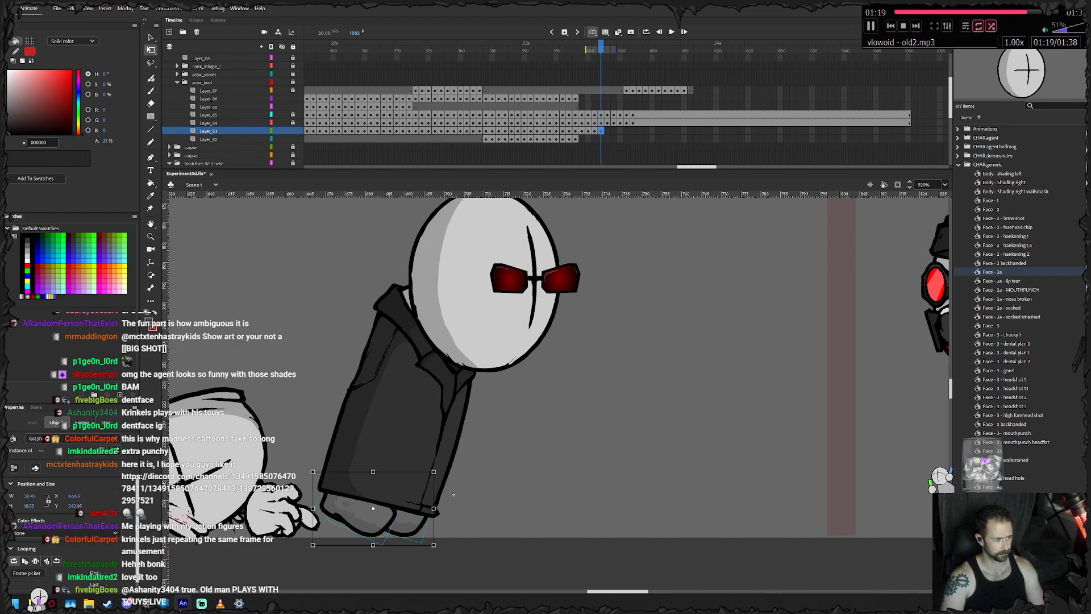
click(454, 494)
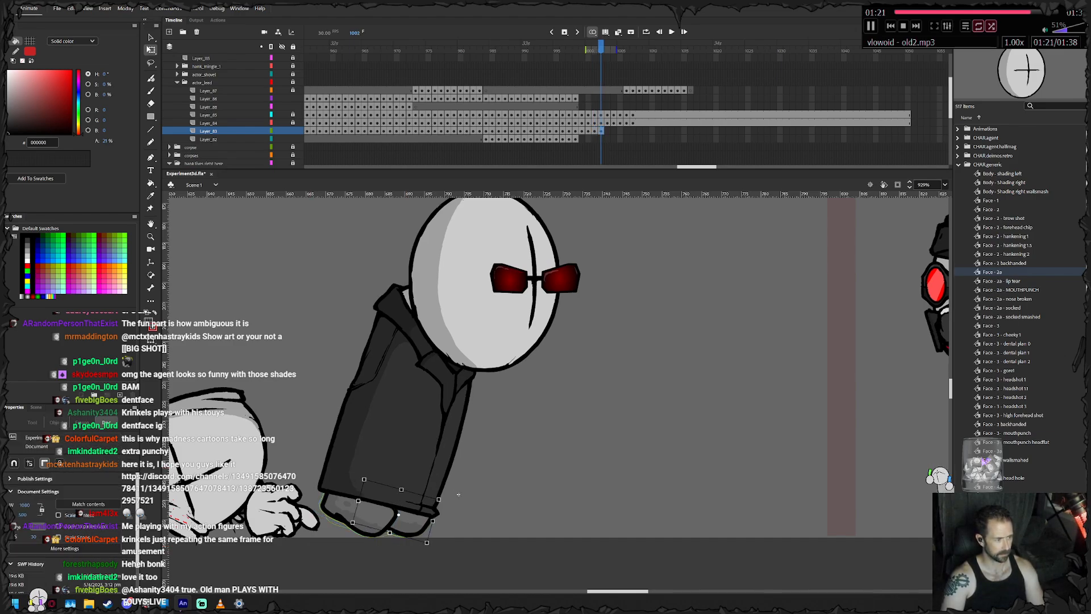
click(360, 514)
drag(361, 513, 402, 506)
key(Down)
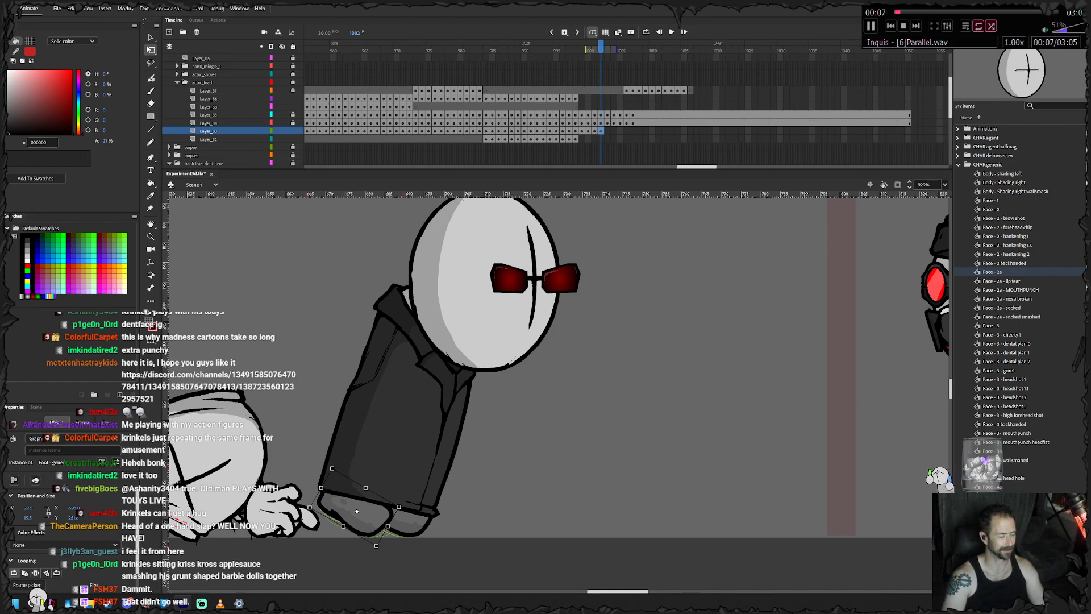
- Add a feet keyframe on frame 1003 and shift the rear foot slightly forward
key(F6)
key(Right)
key(Escape)
drag(360, 513, 369, 513)
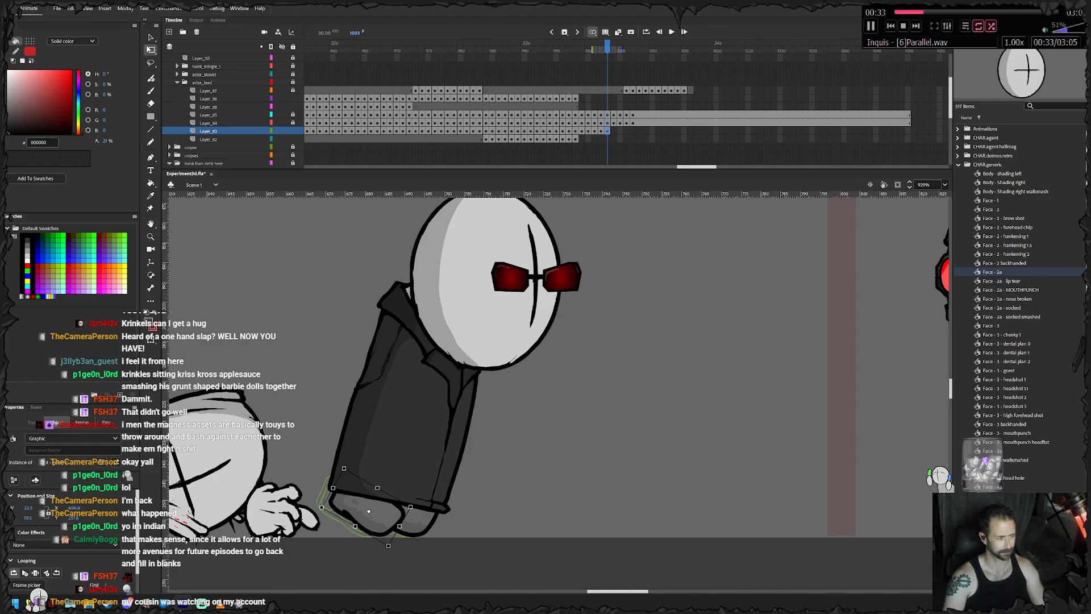
- On frame 1004, nudge both feet forward with the body and move the rear foot a little further
key(.)
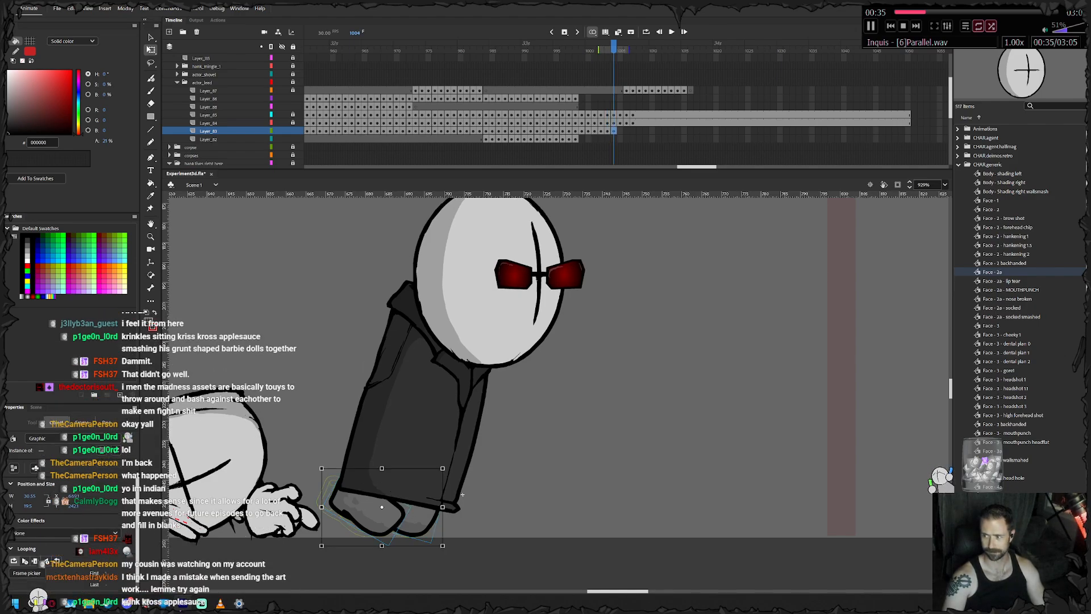
key(Right)
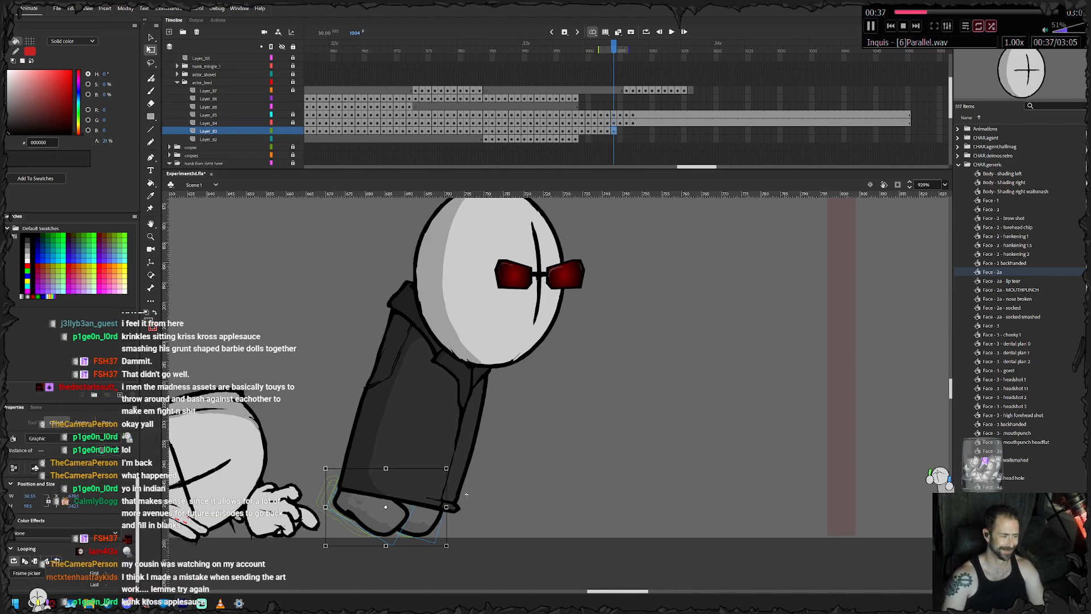
click(461, 495)
click(372, 513)
key(Right)
key(Right)
key(Right)
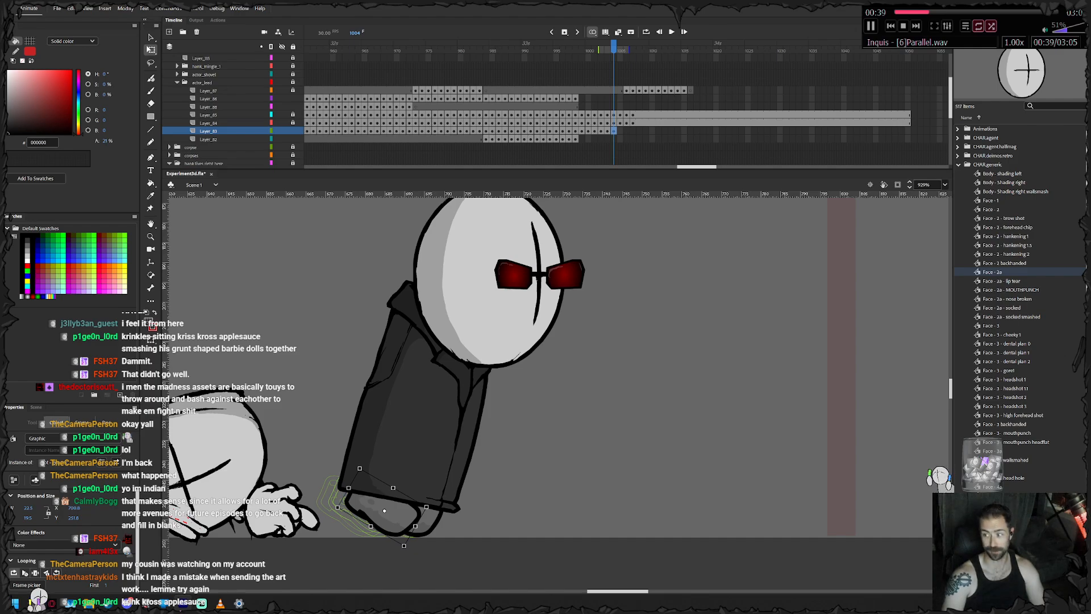
- On frame 1005, tilt both feet slightly and nudge them forward and down to follow the body
key(.)
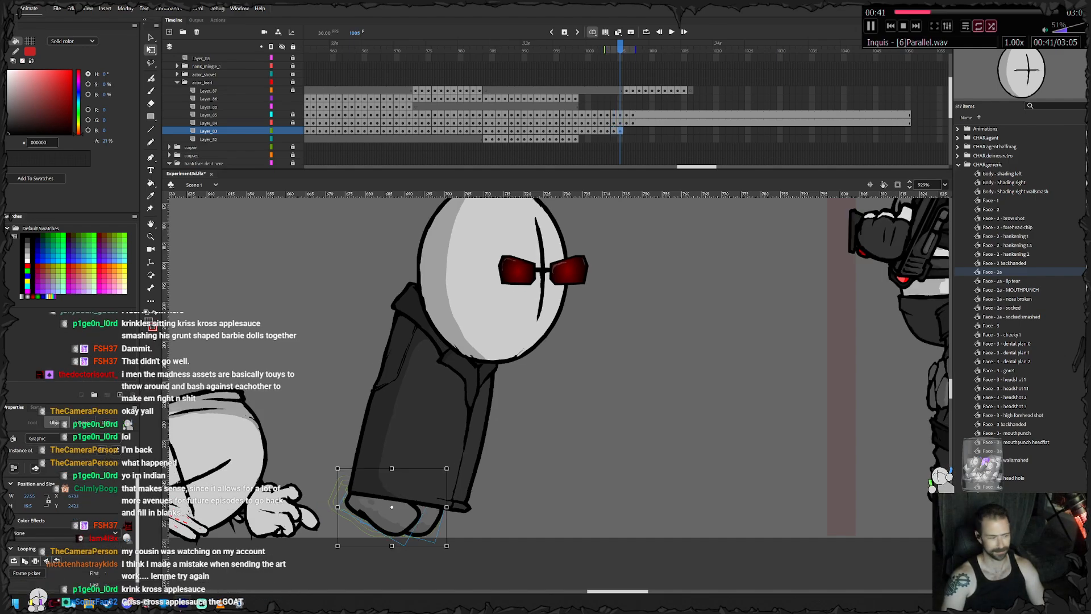
drag(470, 494, 471, 489)
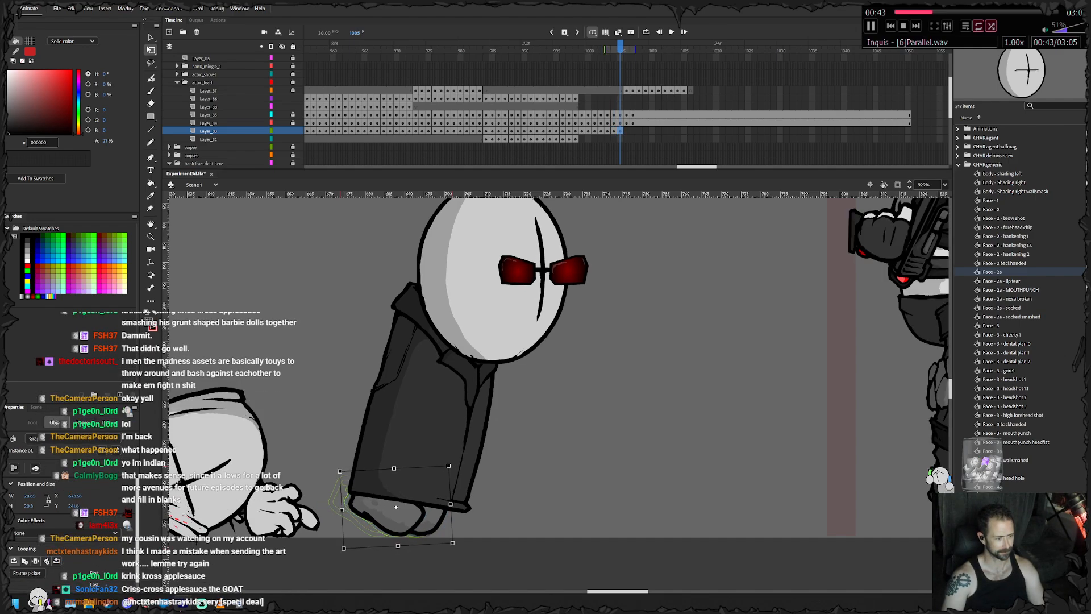
key(Right)
key(Right)
key(Right)
key(Right)
key(Down)
key(Down)
key(Down)
click(472, 490)
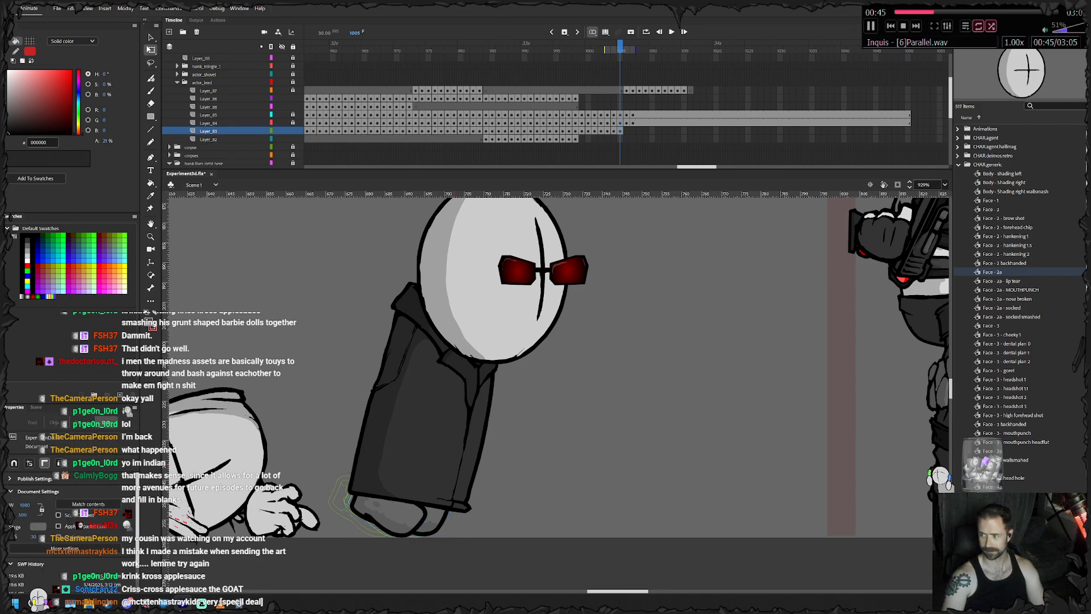
- Still on frame 1005, rotate each foot individually and nudge the front foot forward beneath the coat's hem
click(436, 519)
drag(473, 488, 476, 490)
key(Right)
key(Right)
key(Right)
key(Right)
key(Right)
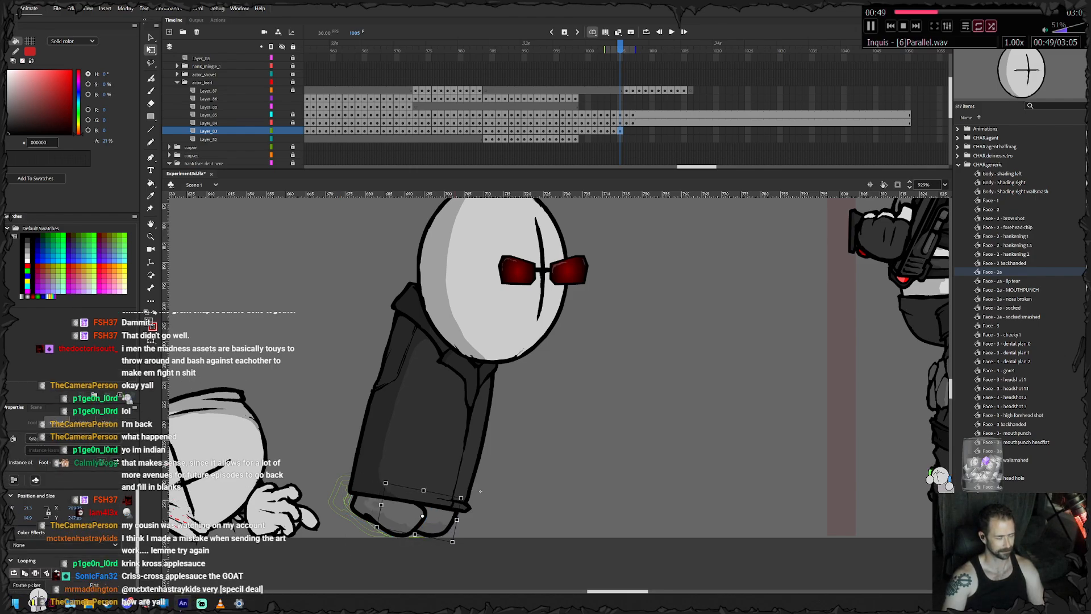
click(493, 500)
click(390, 512)
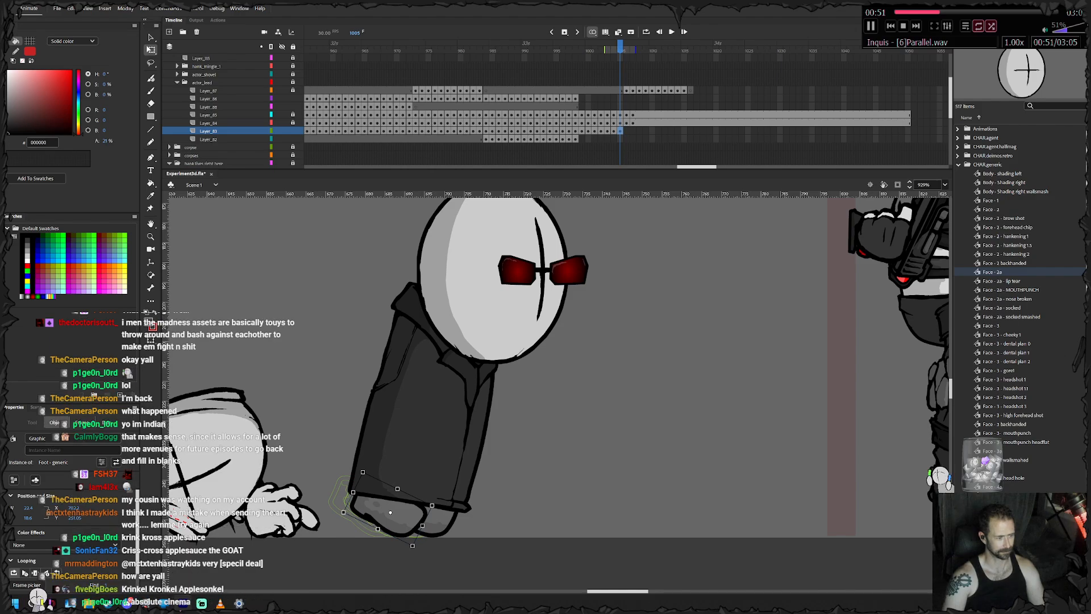
drag(436, 503, 400, 515)
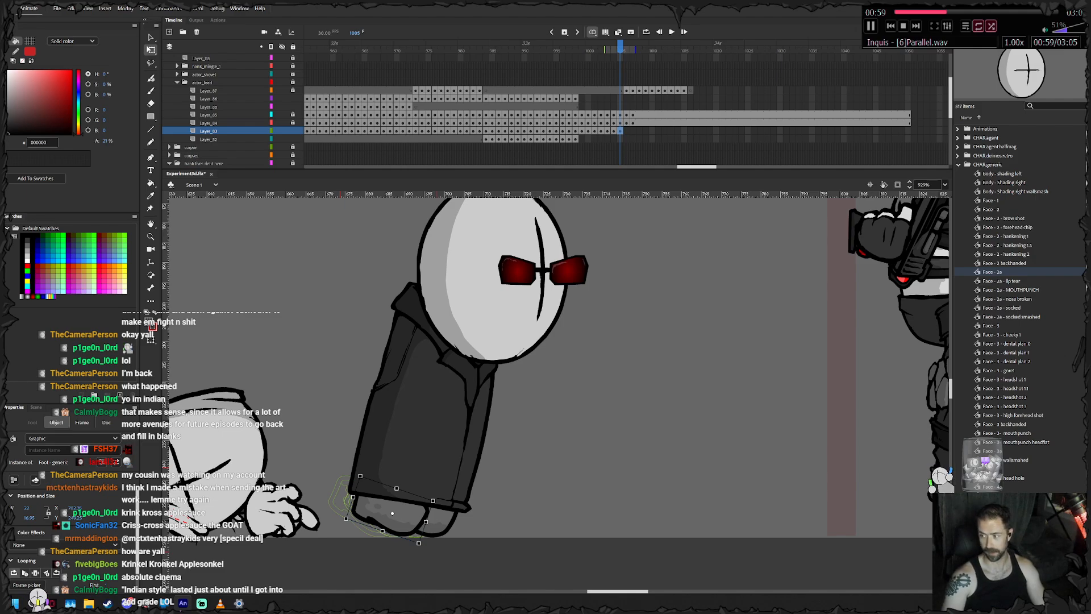
- On frame 1006, move the rear foot forward so it sits beneath the coat
key(.)
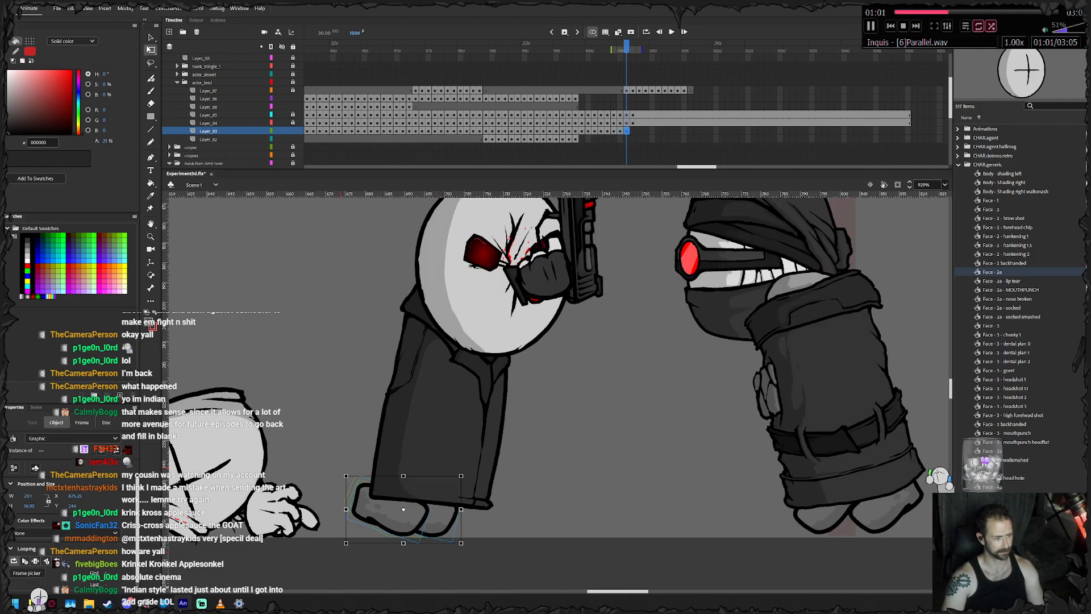
click(340, 554)
drag(390, 512, 411, 511)
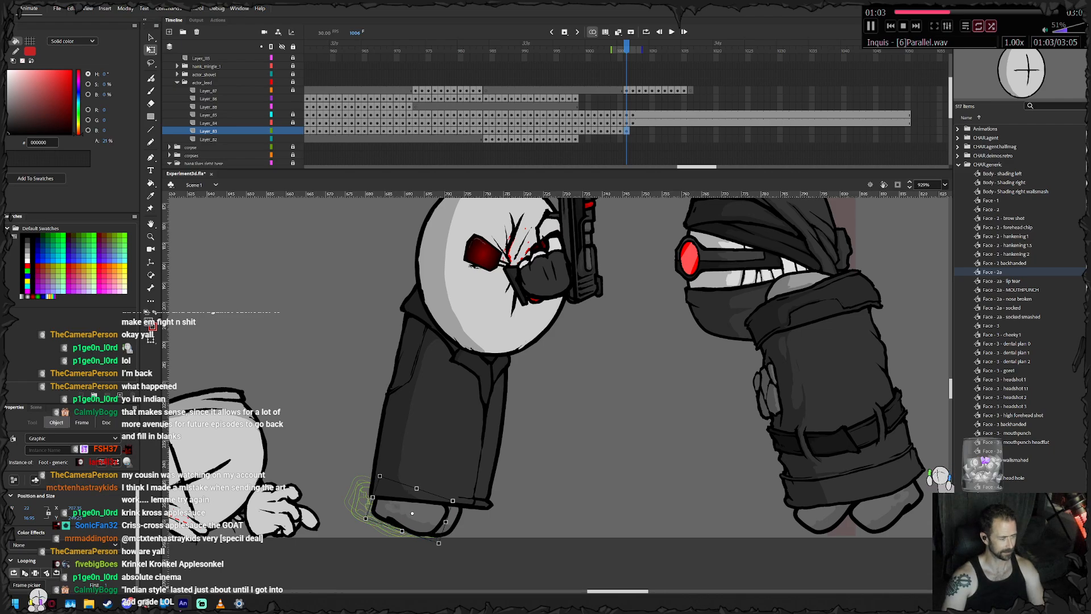
- On frame 1007, rotate the feet flat under the upright coat and nudge the front foot forward
key(.)
drag(368, 544, 379, 557)
key(Down)
click(340, 554)
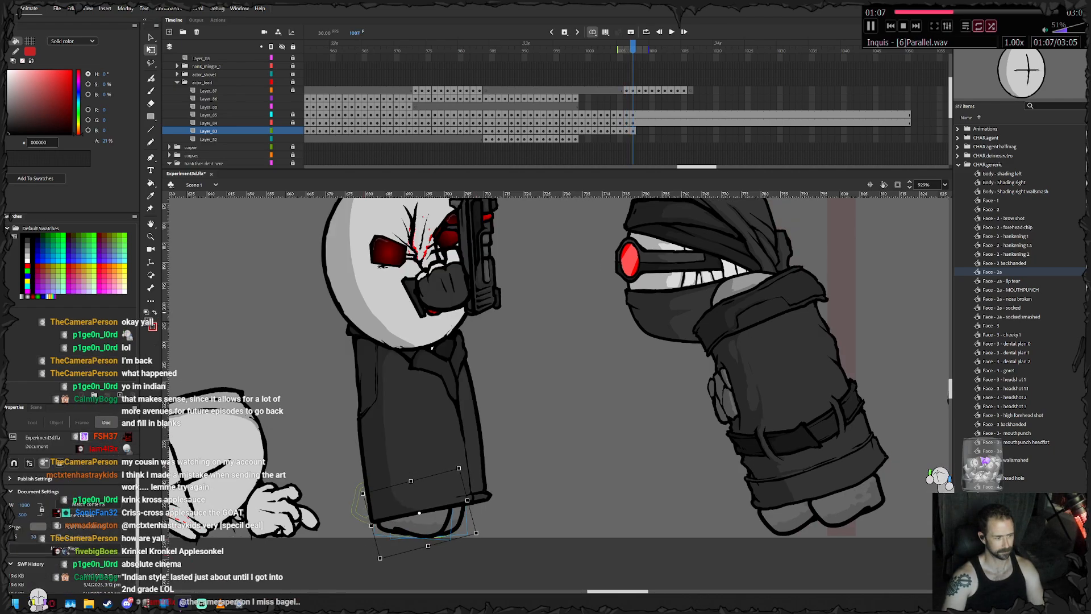
click(458, 518)
key(Right)
key(Right)
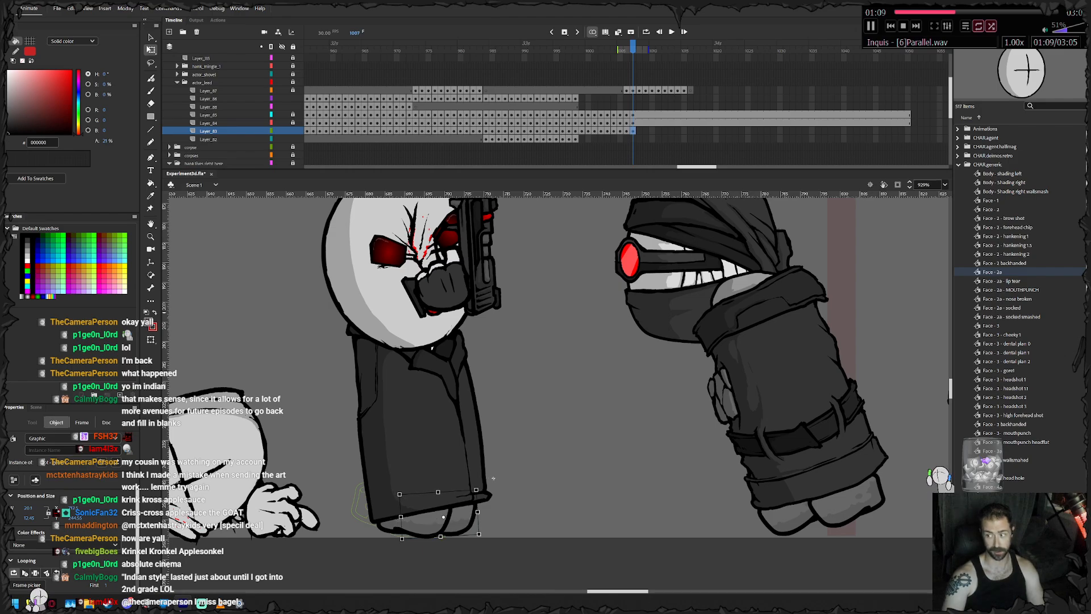
- Hold the feet's frame 1007 pose to the end of the neighbouring layers and lock the feet layer
key(period)
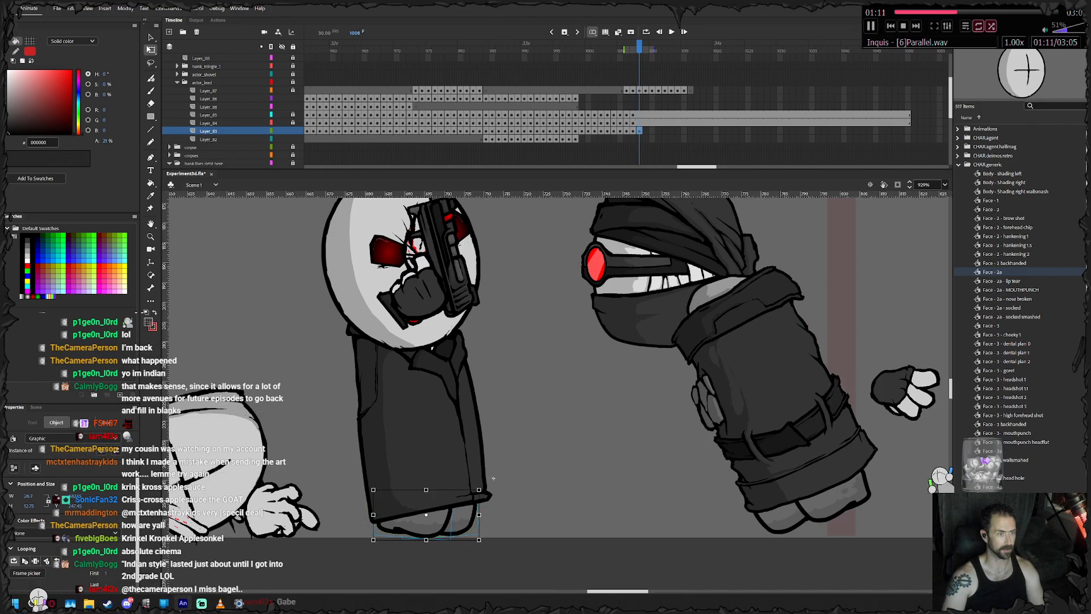
right_click(635, 129)
click(639, 124)
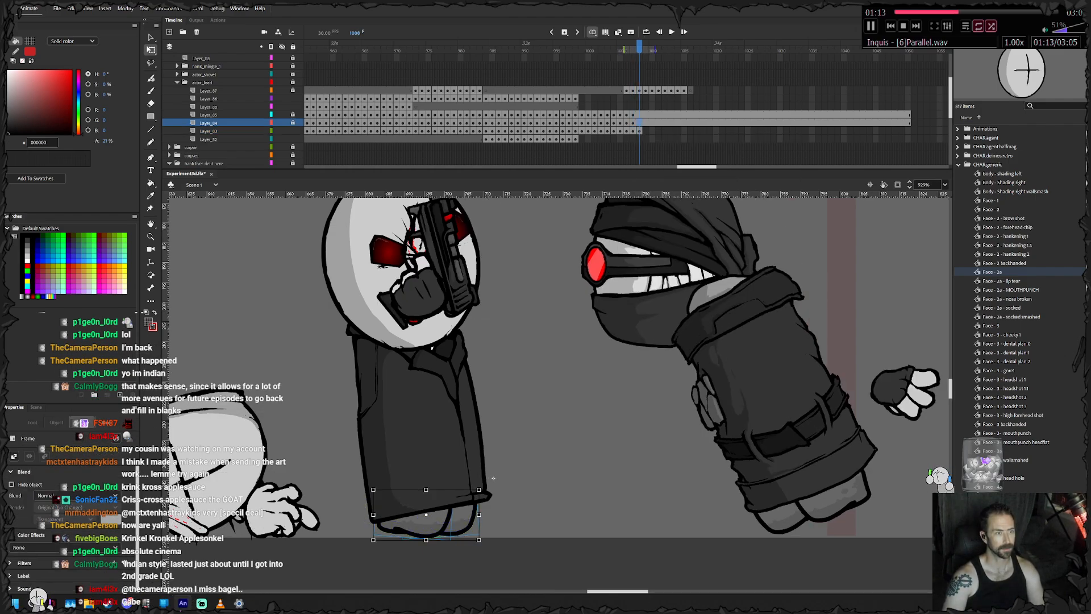
right_click(641, 131)
click(675, 191)
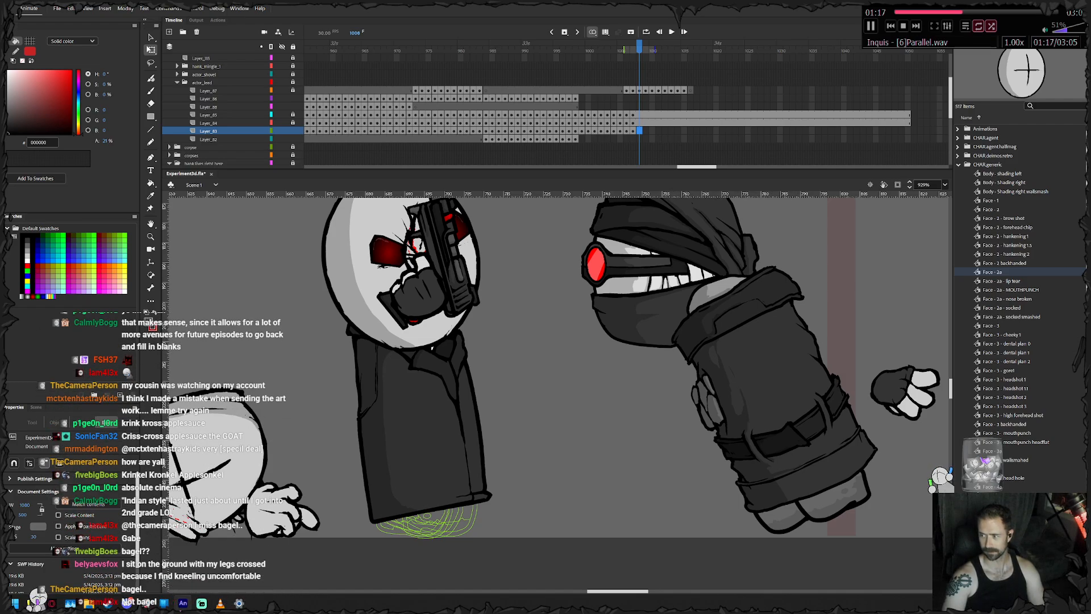
right_click(908, 130)
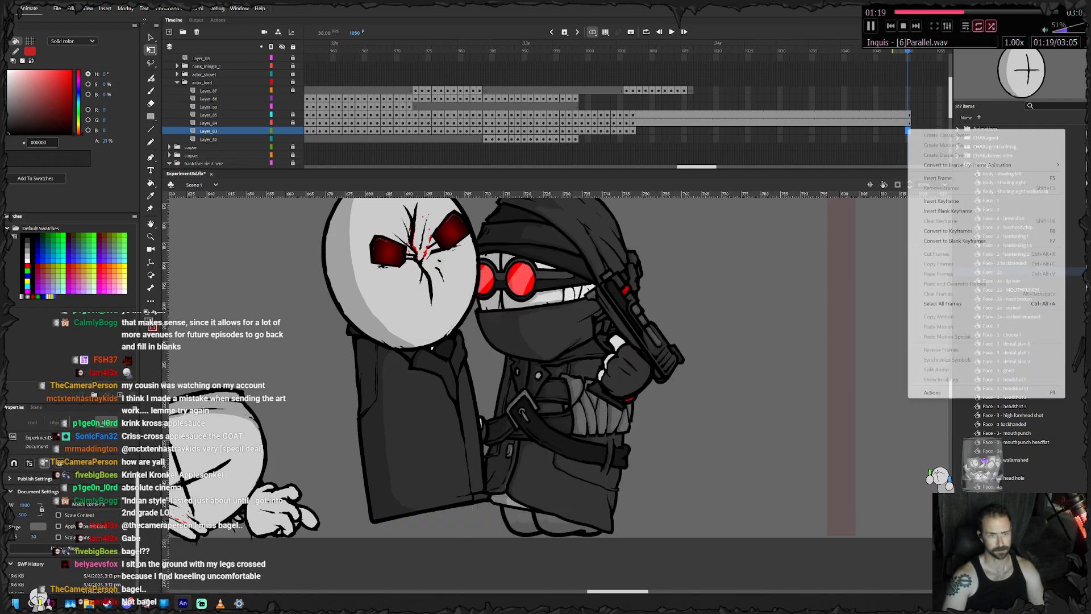
click(940, 178)
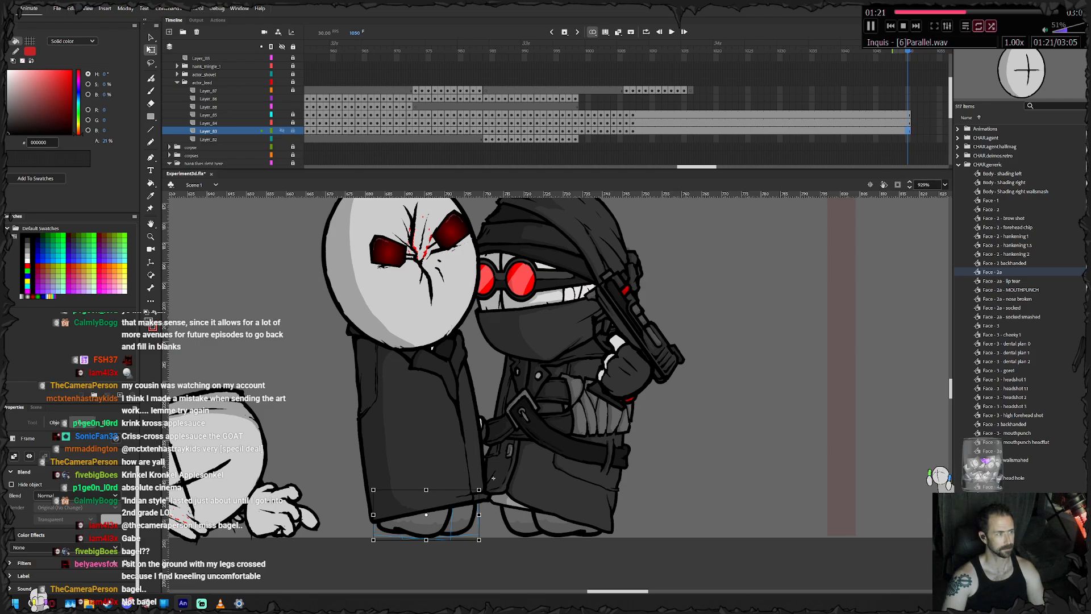
click(292, 131)
- Keyframe the knife and its gripping hand from frame 998 to 1001, shifting them up and in toward the body
click(575, 139)
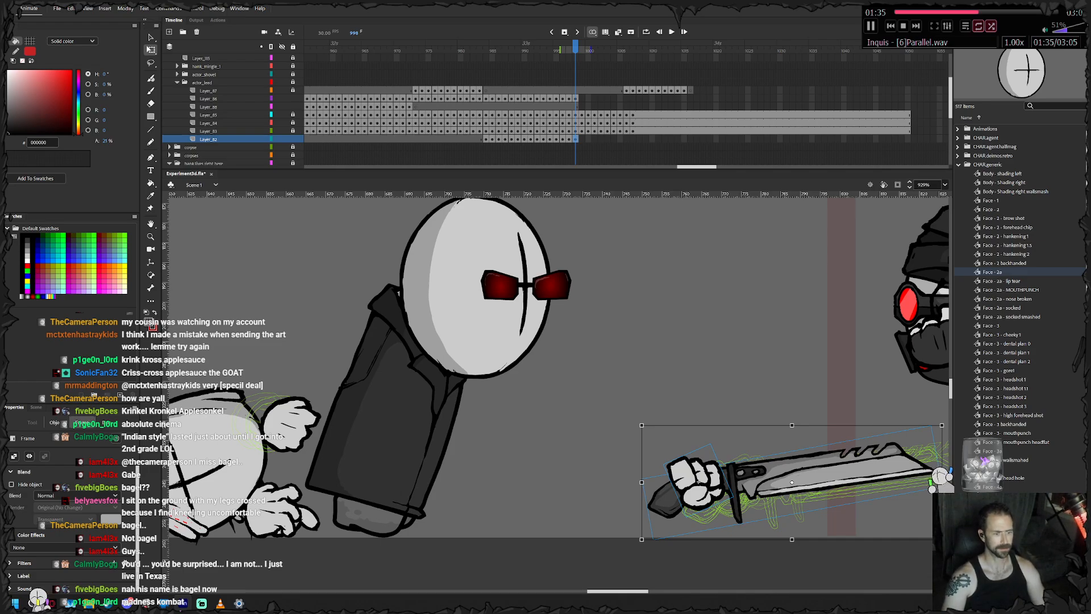
drag(767, 477, 732, 470)
key(F6)
key(F6)
drag(663, 475, 632, 463)
- Keyframe the knife through frames 1001 to 1004, tilting the blade downward and pulling it closer to the body
key(F6)
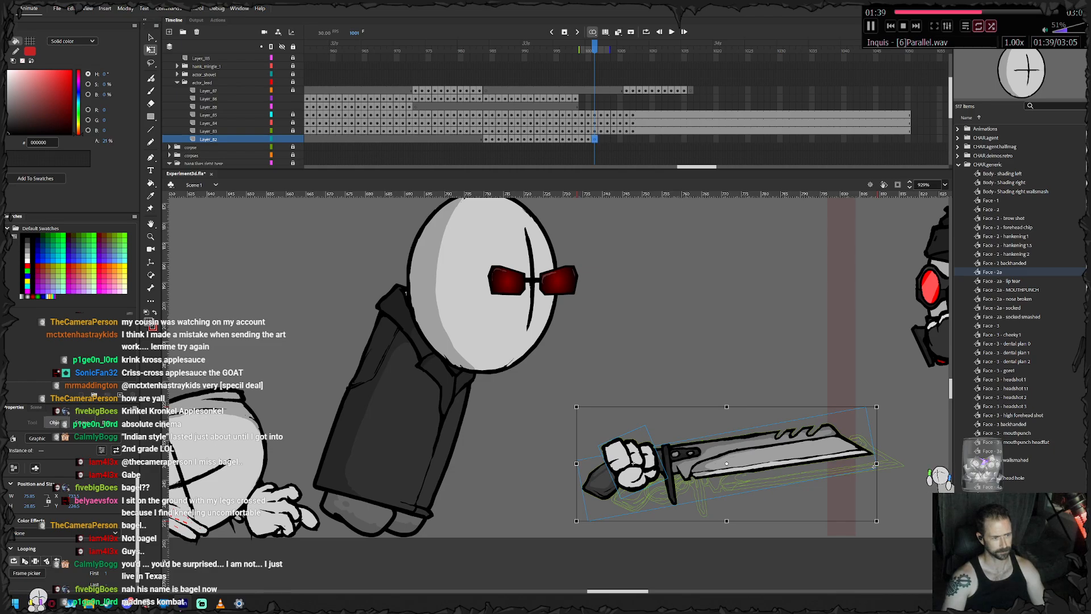
drag(879, 523, 869, 542)
drag(709, 483, 659, 464)
key(F6)
key(F6)
drag(834, 495, 827, 517)
drag(661, 460, 636, 448)
key(F6)
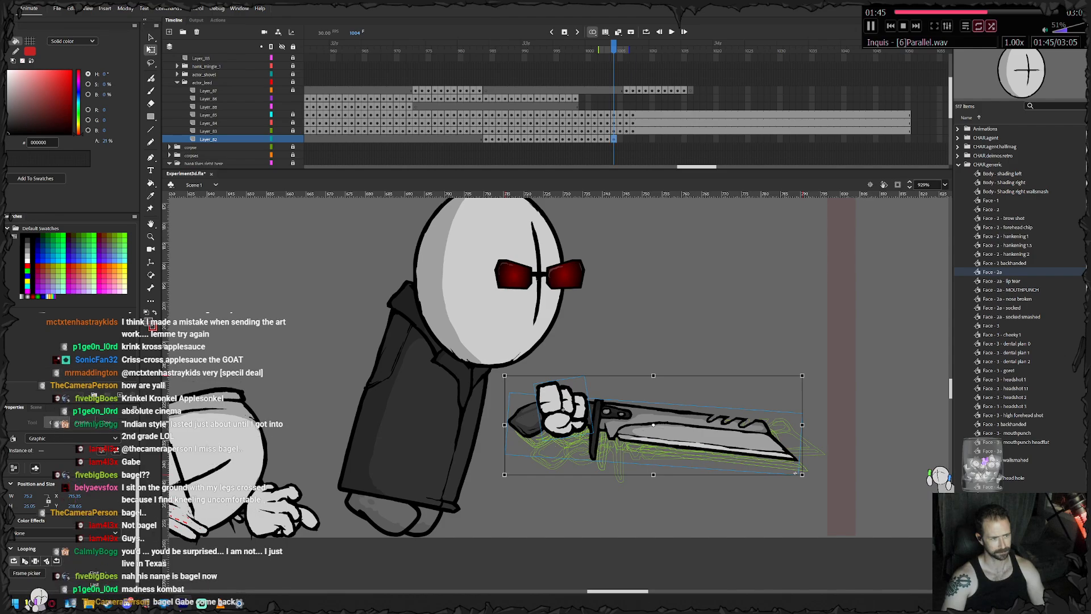
- Rotate the knife and its hand further on frames 1004 to 1006, adjusting their position beside the coat
drag(807, 481, 799, 500)
drag(659, 439, 657, 448)
key(F6)
drag(803, 505, 797, 516)
drag(653, 448, 649, 443)
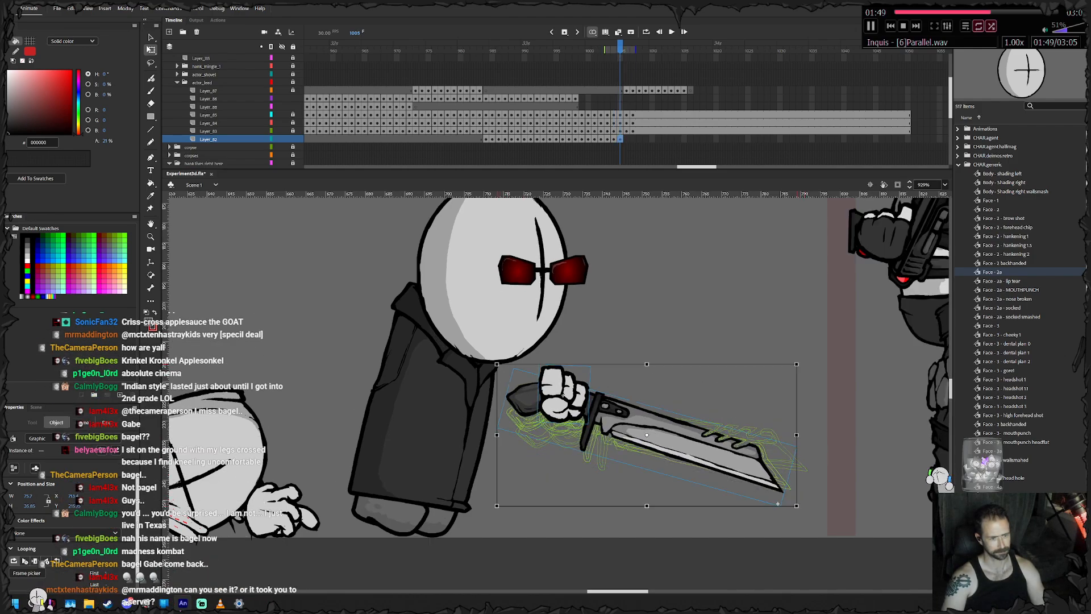
key(F6)
drag(777, 504, 768, 492)
- On frame 1006, swap the knife's closed hand for the backwards splayed hand symbol, rotating and placing it over the handle
right_click(561, 375)
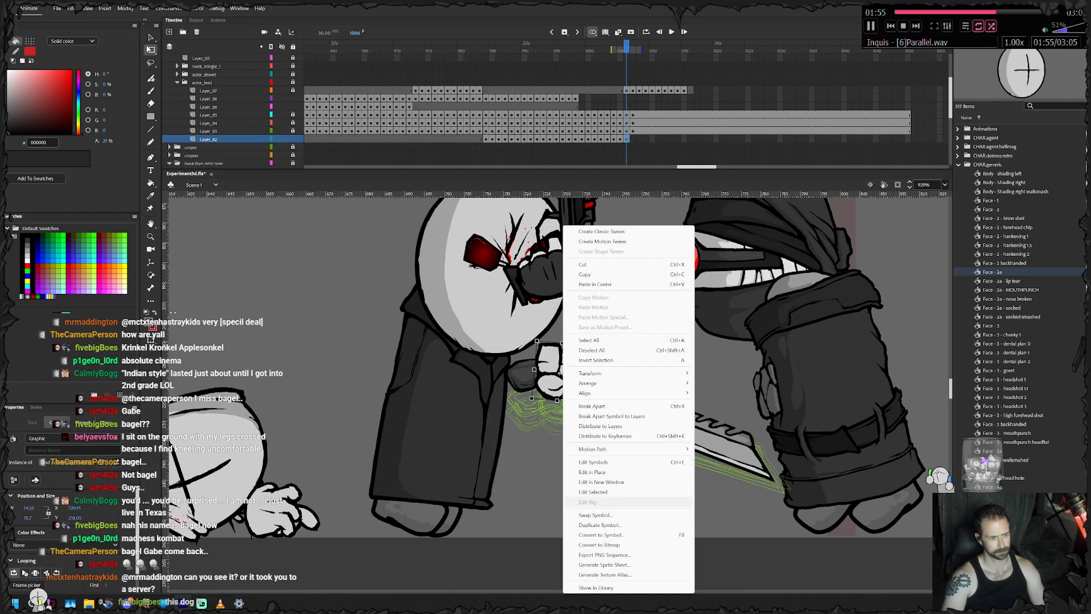
click(595, 514)
click(539, 364)
click(523, 373)
click(539, 364)
click(537, 345)
click(537, 354)
click(523, 372)
key(Down)
key(Down)
key(Down)
key(Down)
key(Down)
key(Down)
key(Down)
key(Down)
key(Down)
key(Down)
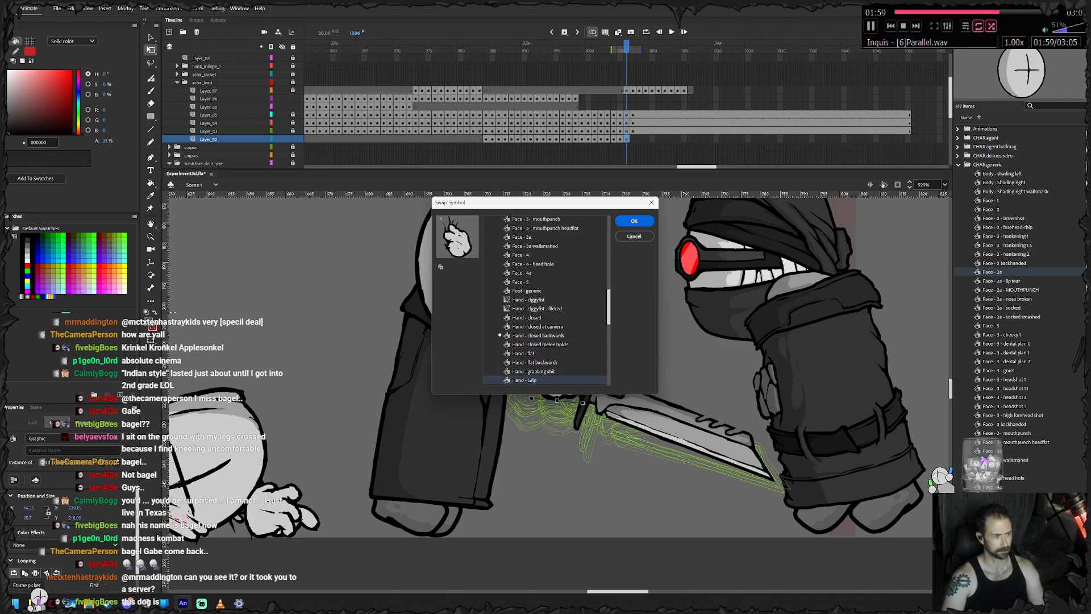
key(Down)
key(Down)
key(Down)
key(Down)
key(Down)
key(Down)
key(Down)
key(Down)
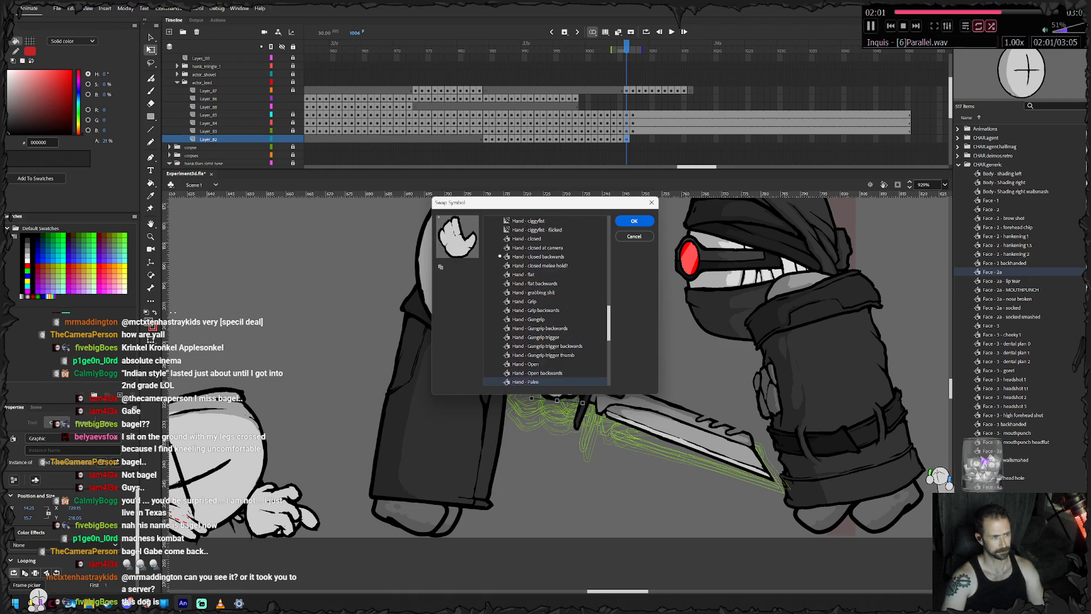
key(Return)
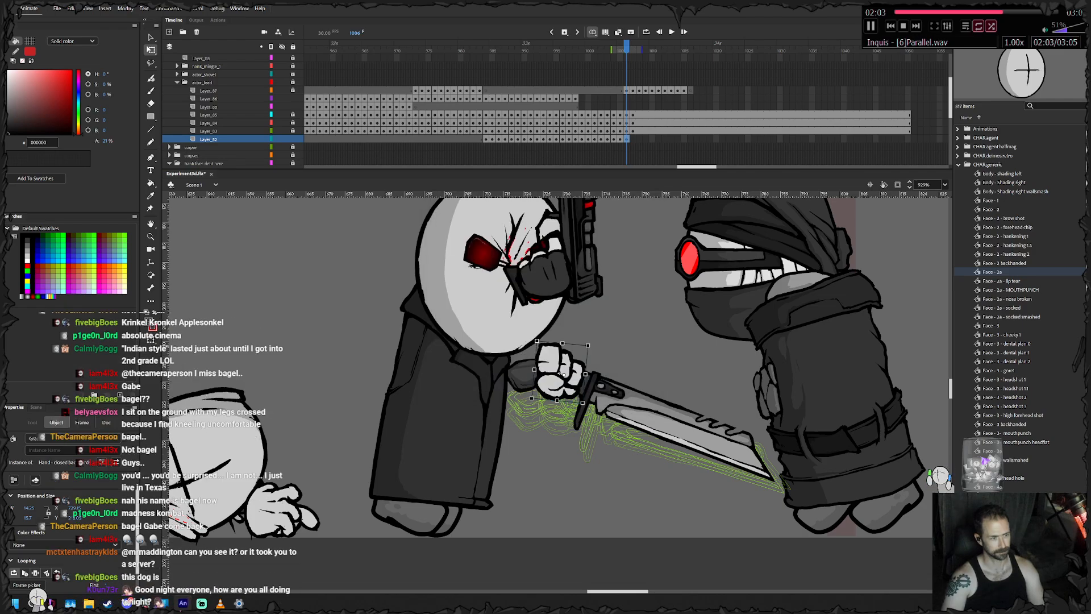
drag(593, 417, 573, 436)
drag(614, 397, 582, 376)
- Move the splayed hand on frame 1006 to a new layer beneath the knife layer, keeping its position
right_click(574, 372)
click(597, 264)
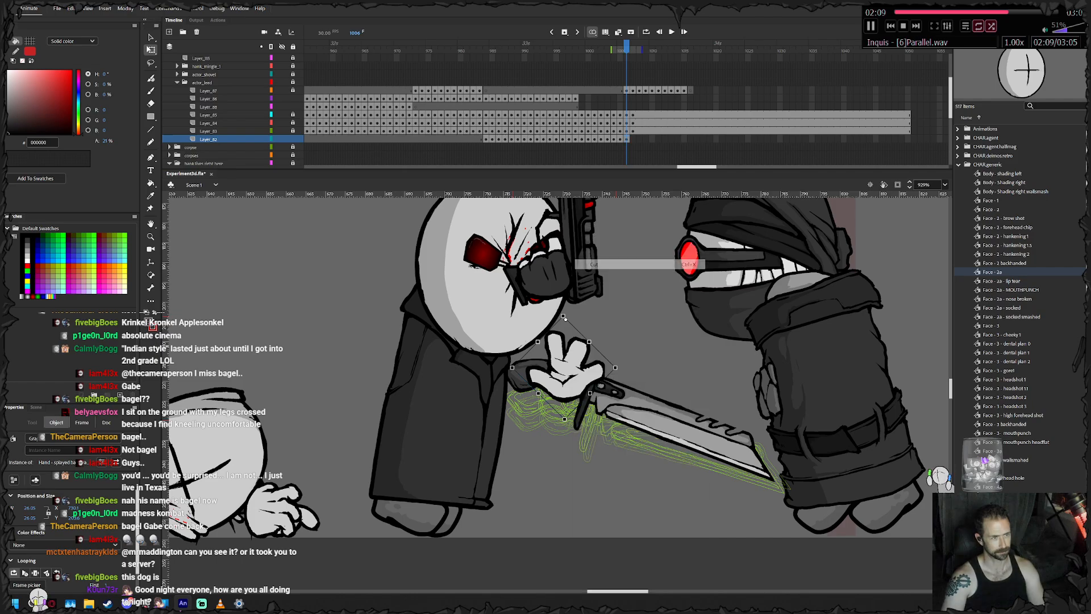
click(199, 147)
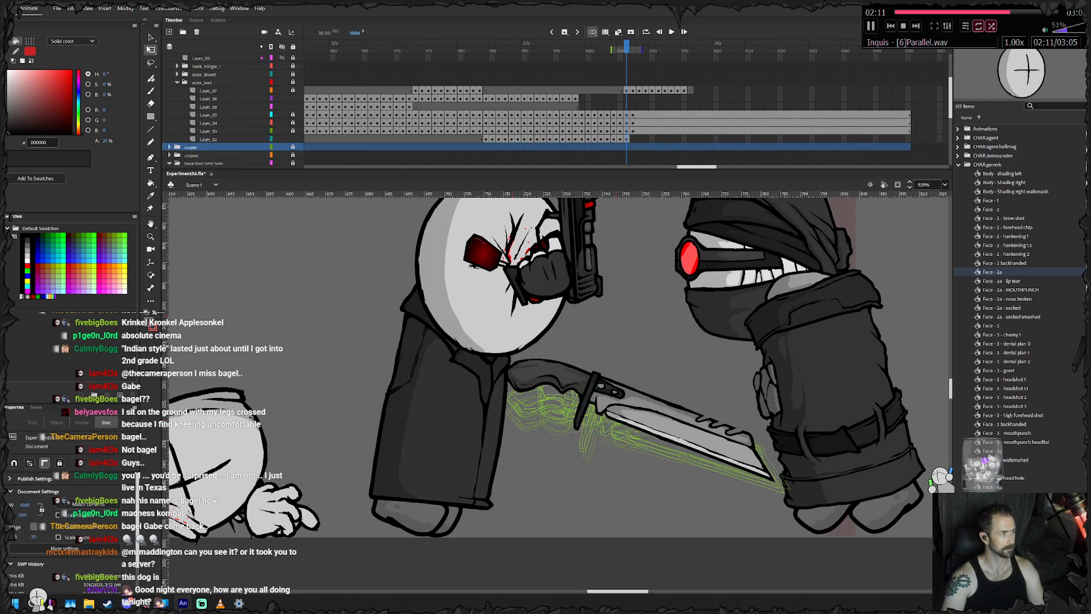
click(169, 32)
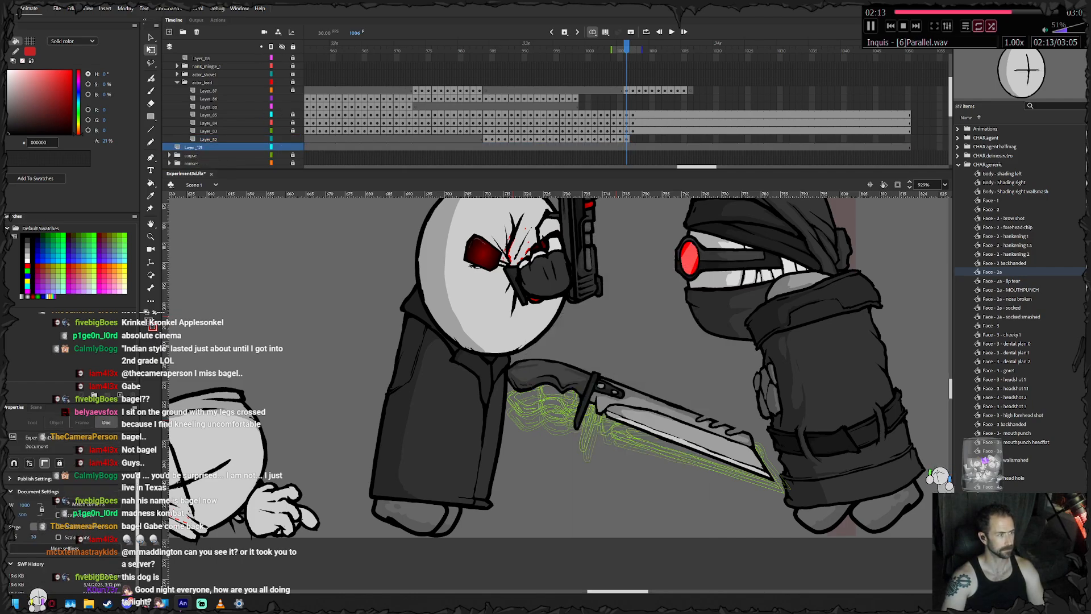
drag(200, 147, 213, 142)
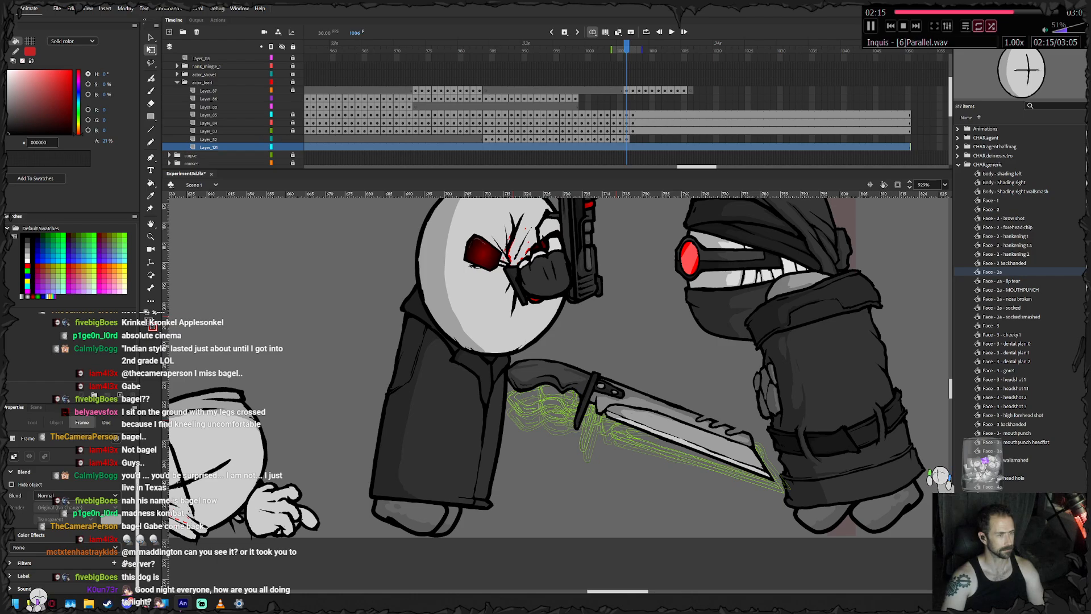
key(shift+F5)
key(.)
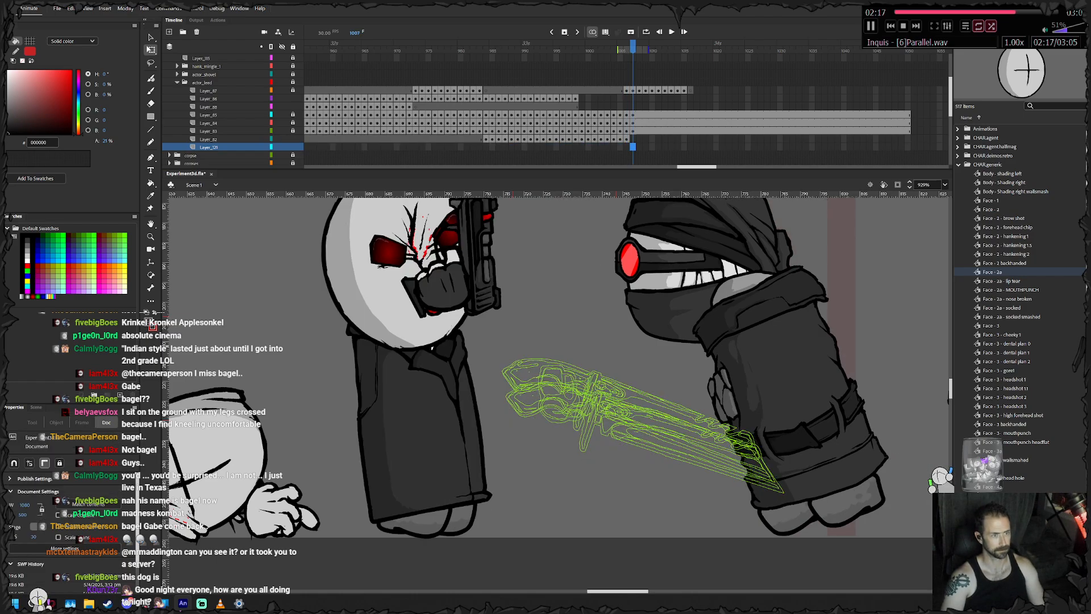
key(F6)
right_click(635, 314)
click(670, 350)
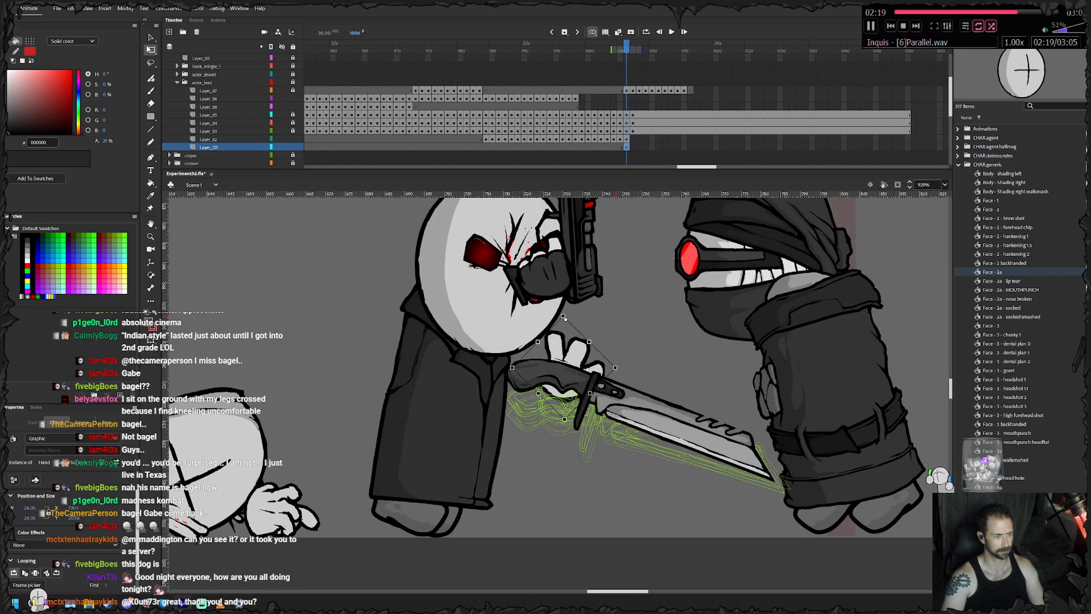
- Keyframe the splayed hand on frame 1007, raise it slightly and hold it to the end of the neighbouring layers
key(F6)
drag(565, 364, 567, 347)
key(Return)
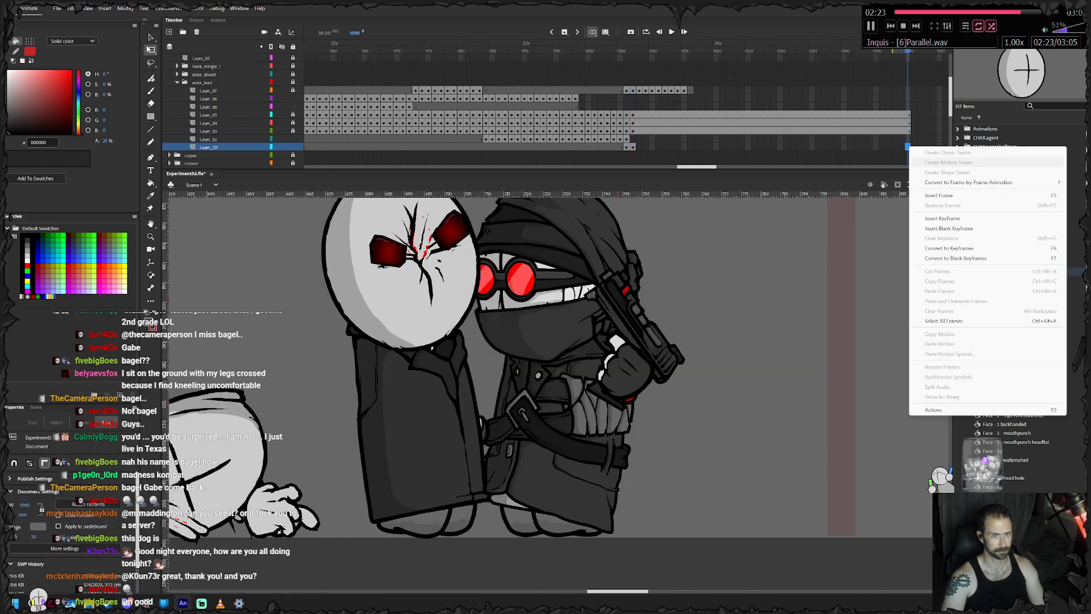
- Keyframe the knife on frame 1007, rotate and raise it, hold it to the layers' end and lock its layer
click(626, 139)
key(F6)
drag(510, 342, 519, 329)
drag(568, 372, 555, 359)
key(Return)
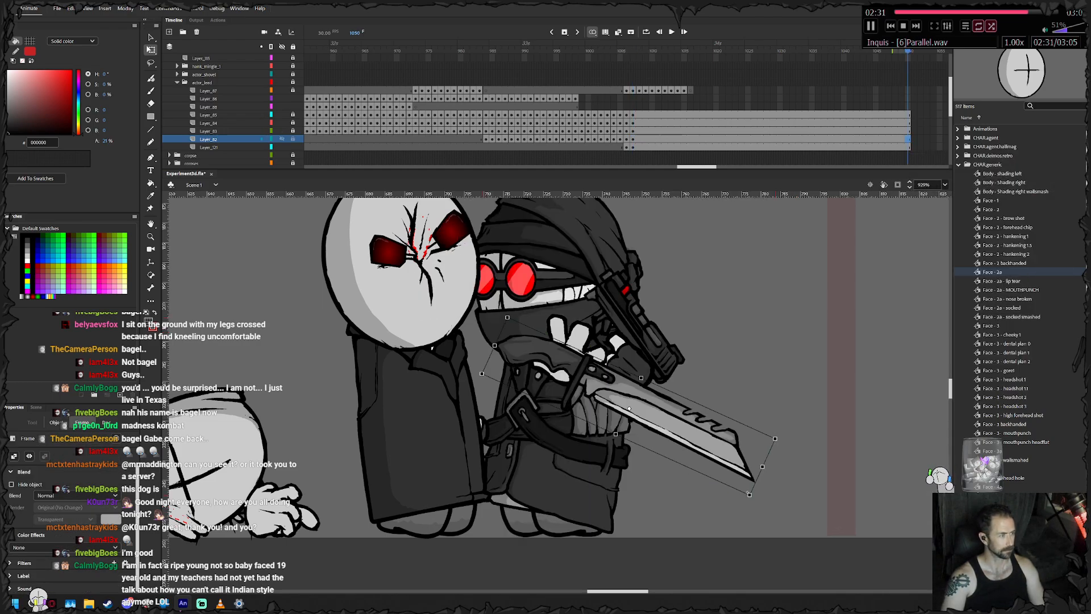
click(293, 139)
- Keyframe the character's other closed hand on frame 999 and shift it forward and down from its frame 998 position
click(292, 427)
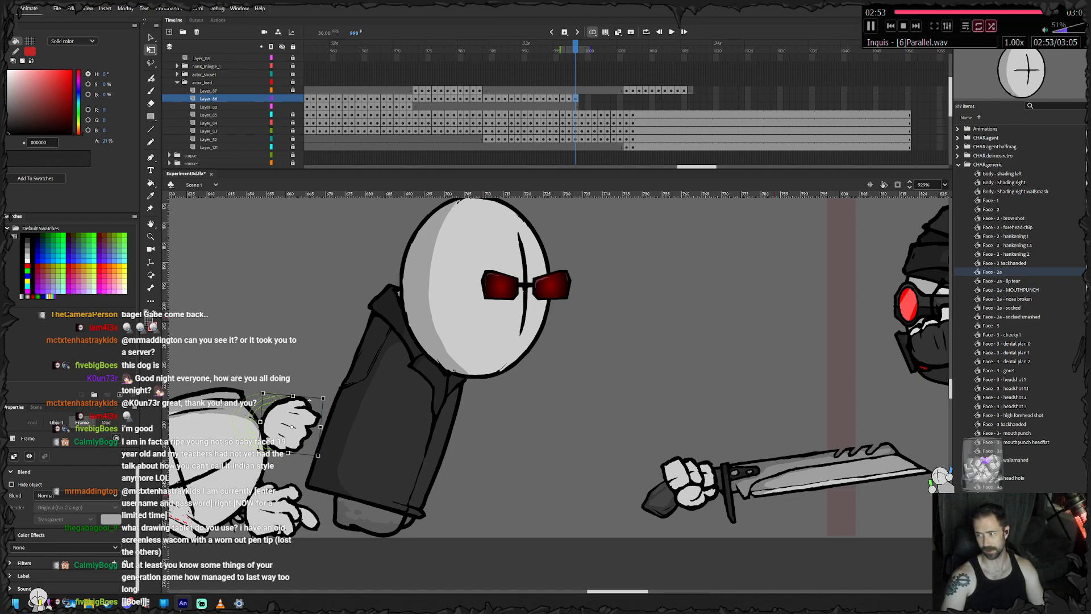
key(F6)
key(shift+Right)
key(shift+Right)
key(shift+Right)
key(shift+Right)
key(Down)
key(Down)
key(Down)
key(F6)
- Move the closed hand forward on frames 1000 and 1001 toward the coat, and extend its keyframes to frame 1007
key(shift+Right)
key(shift+Right)
key(F6)
drag(334, 402, 386, 390)
key(F6)
key(F6)
key(F6)
key(F6)
key(F6)
key(F6)
- Swap the character's closed hand on frame 1007 for the Hand - Open symbol
right_click(386, 390)
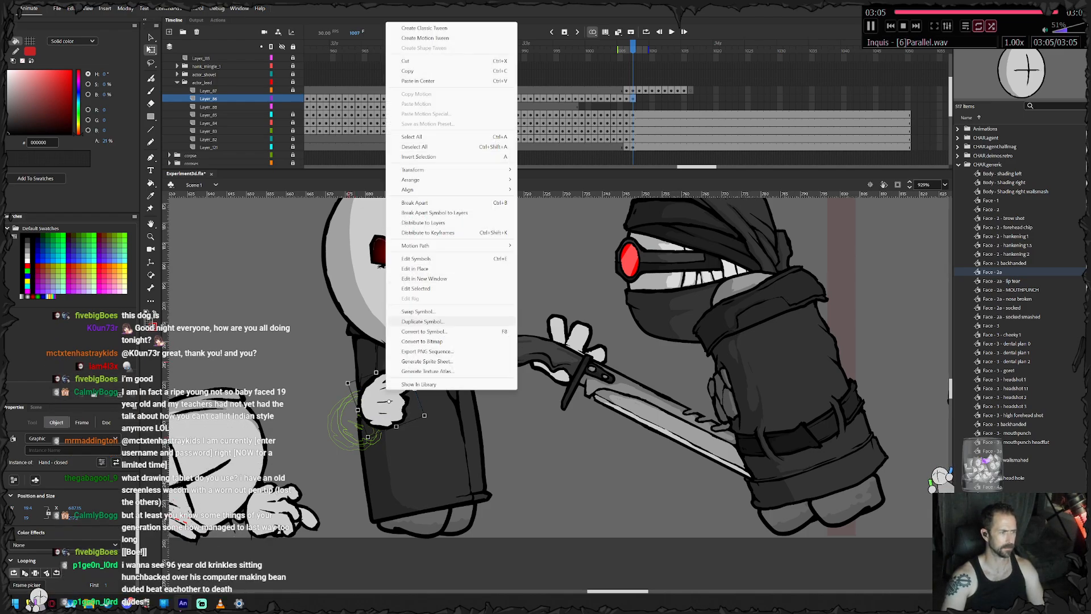
click(417, 311)
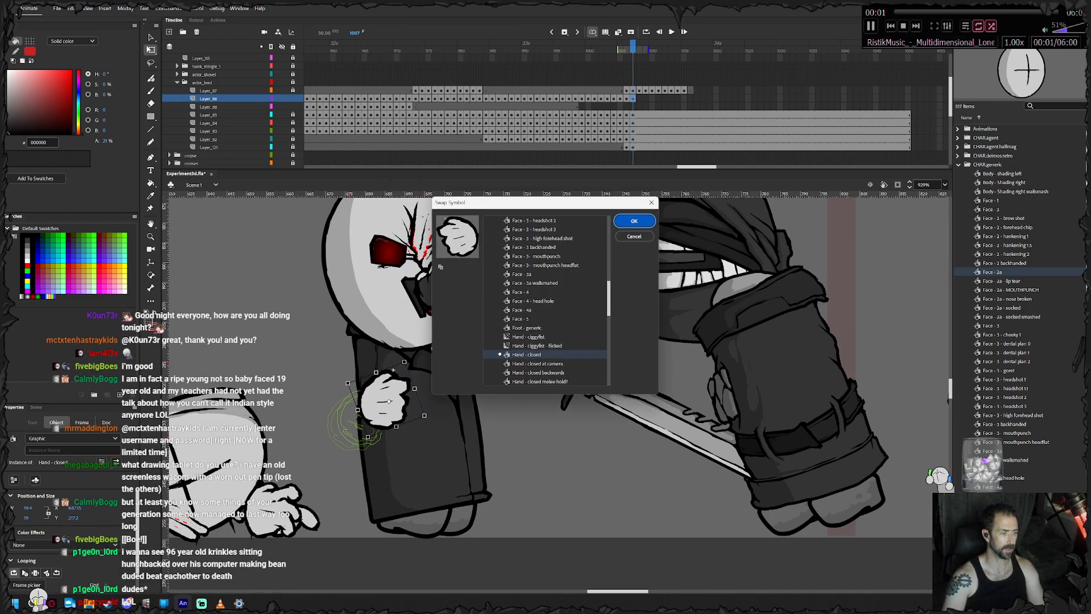
key(Down)
key(Down)
key(Down)
key(Down)
key(Down)
key(Down)
key(Down)
key(Down)
key(Down)
key(Down)
key(Down)
key(Down)
key(Down)
key(Down)
key(Down)
key(Down)
key(Down)
key(Down)
key(Down)
key(Down)
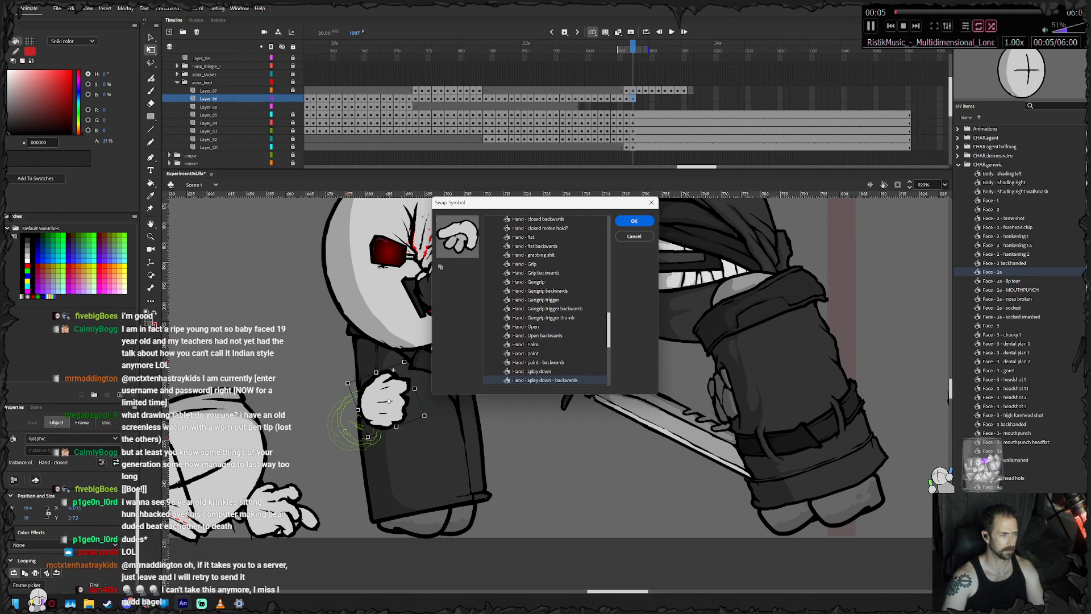
key(Down)
key(Down)
key(Up)
key(Up)
key(Up)
key(Up)
key(Up)
key(Up)
key(Up)
key(Up)
key(Return)
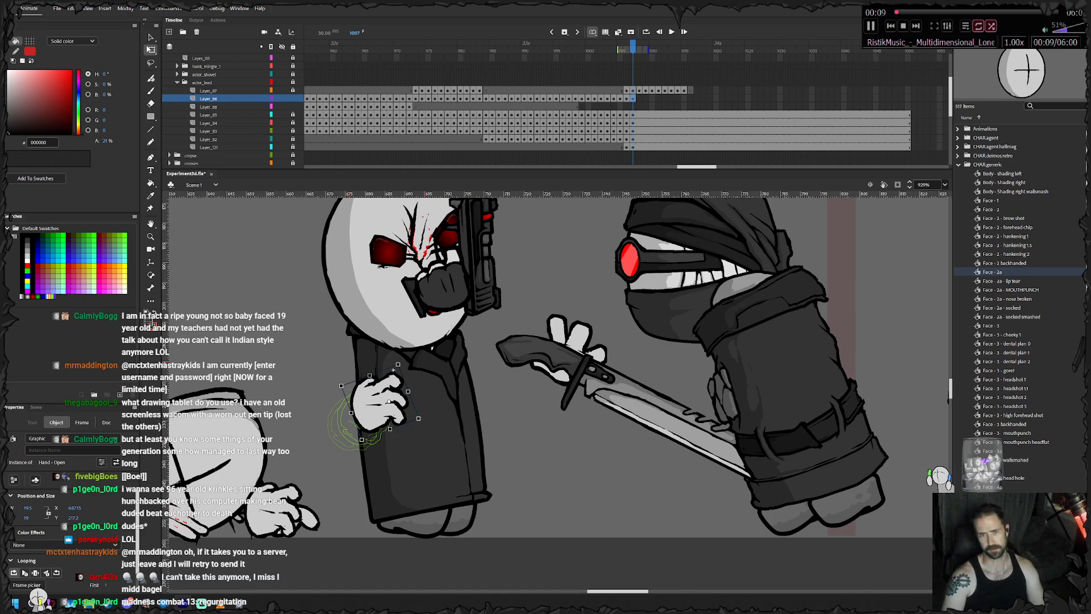
- Extend the open hand's layer with frames up to the end of the neighbouring layers
right_click(907, 98)
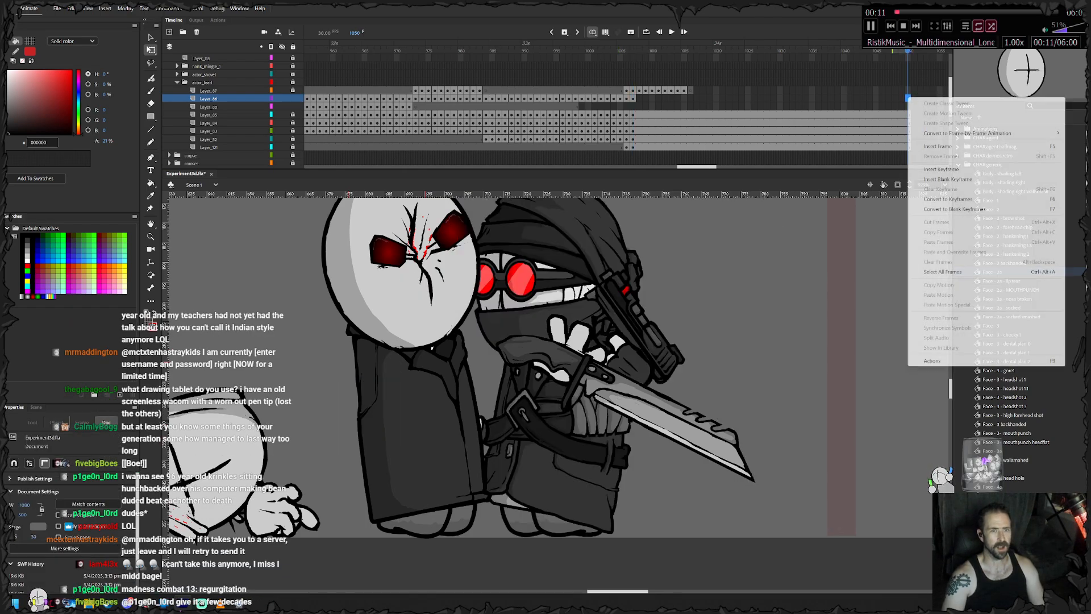
click(934, 146)
key(alt+comma)
key(alt+comma)
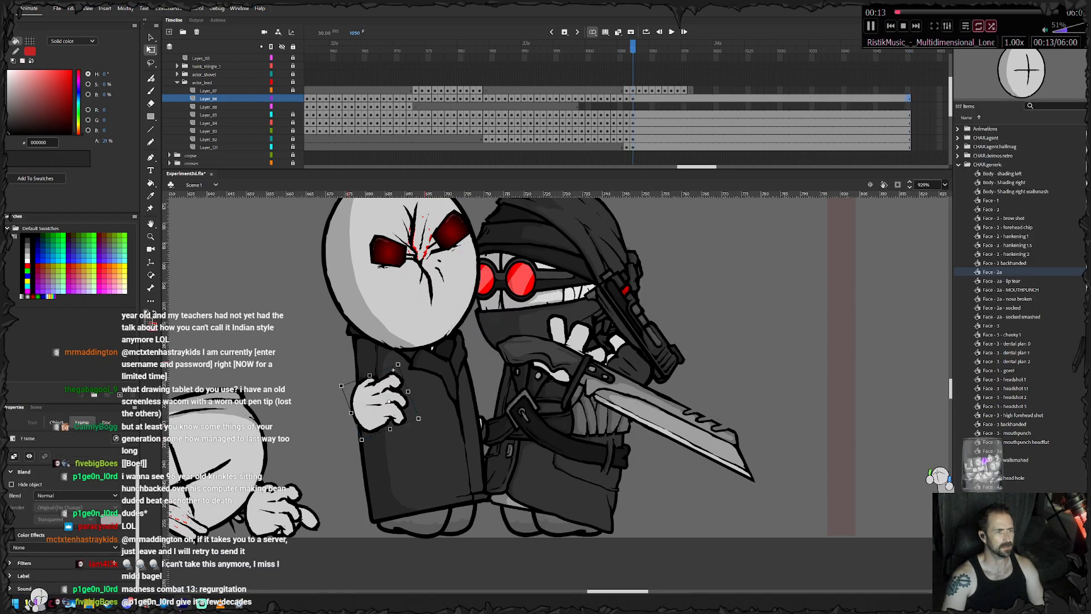
- Add a new layer above Layer_87, insert a blank keyframe at its end, select its frame 1006 and lock the hand's layer
click(208, 90)
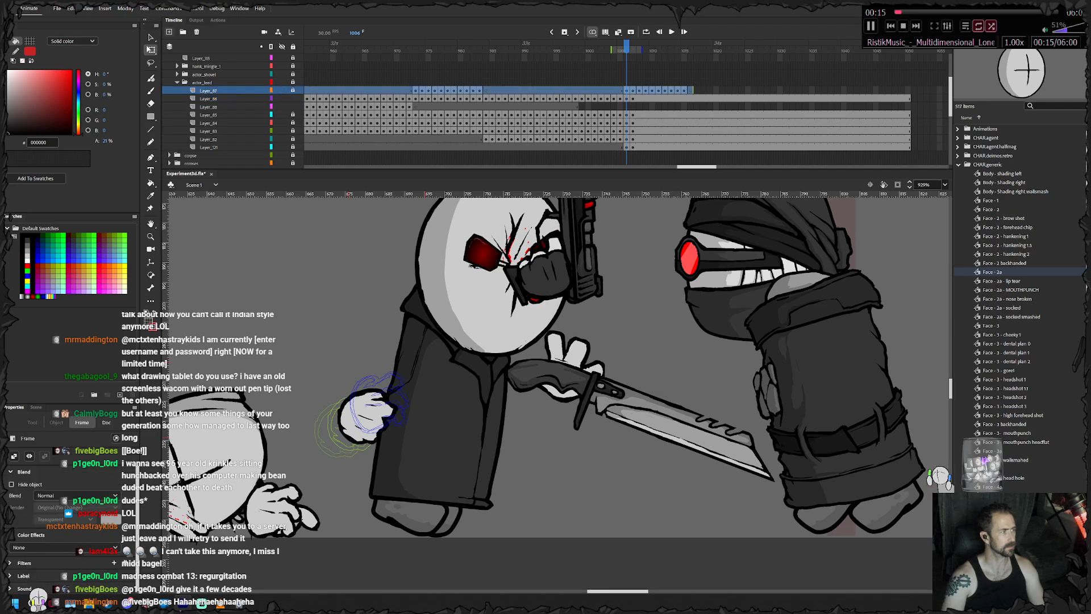
click(169, 31)
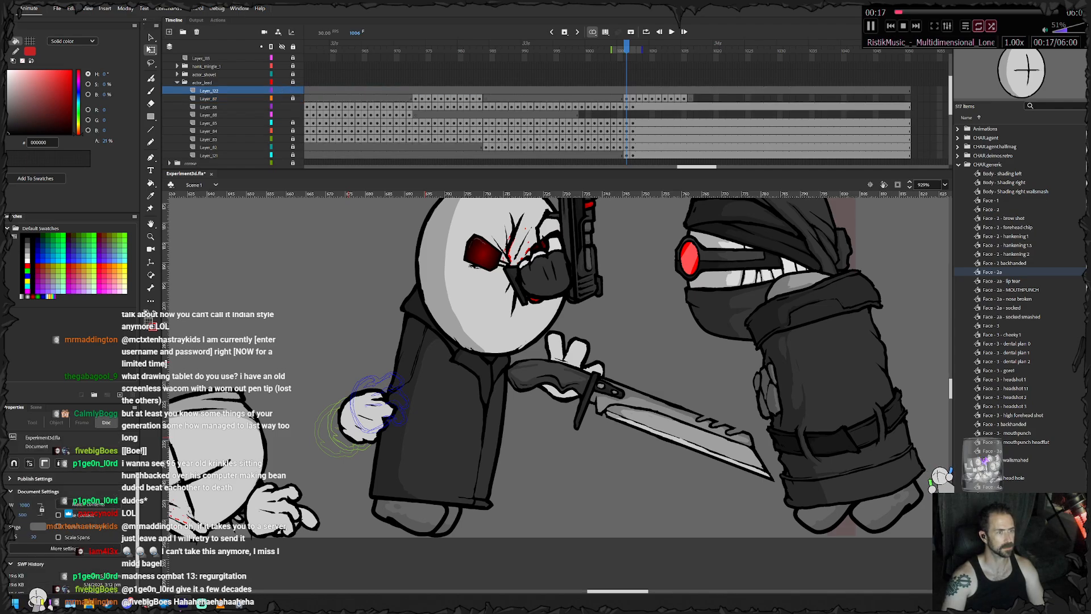
click(908, 90)
key(F7)
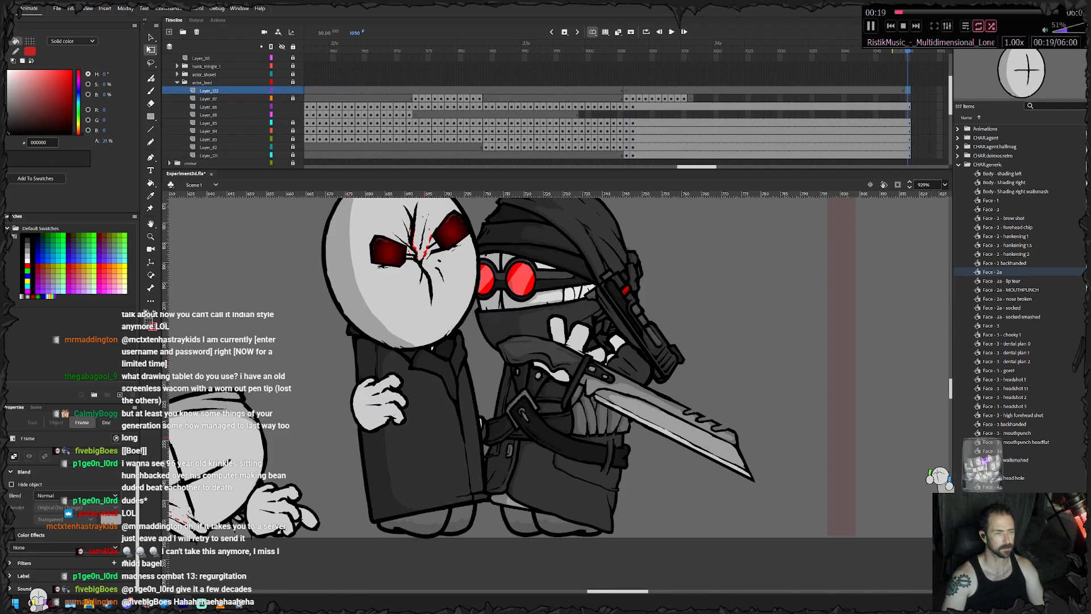
key(alt+comma)
drag(633, 48, 524, 47)
click(530, 98)
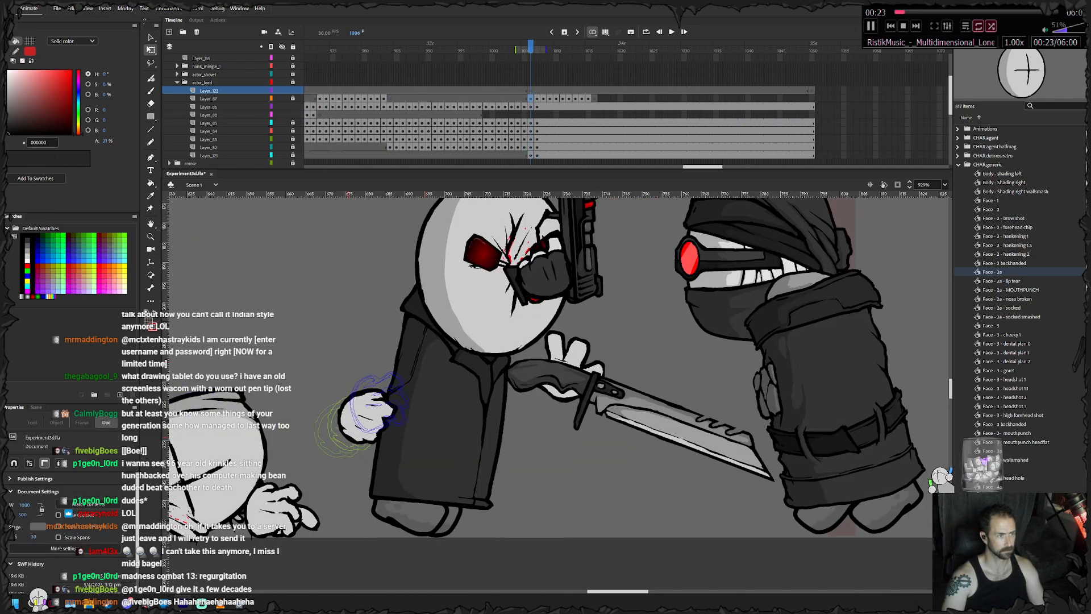
click(530, 90)
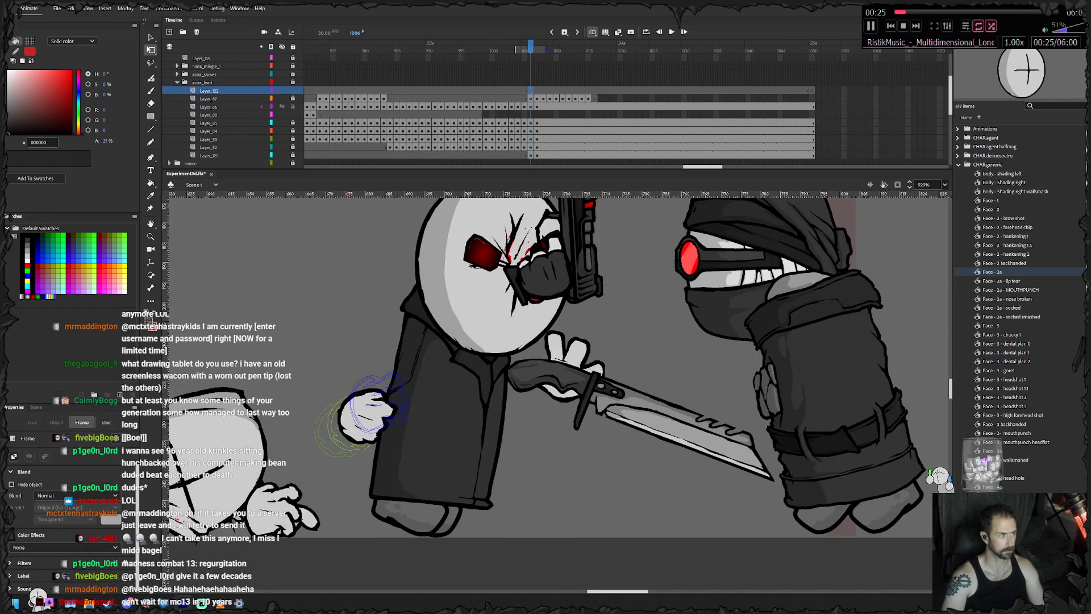
click(293, 106)
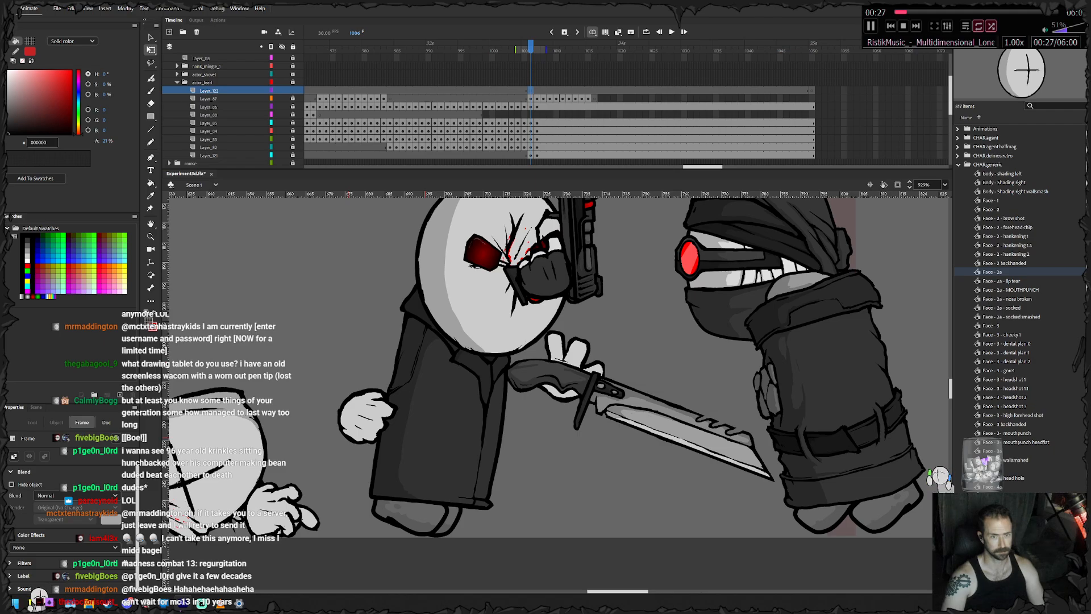
- Place the "bloodsplat - light" animation from the Gore library folder on the struck face at frame 1006
click(957, 165)
click(958, 182)
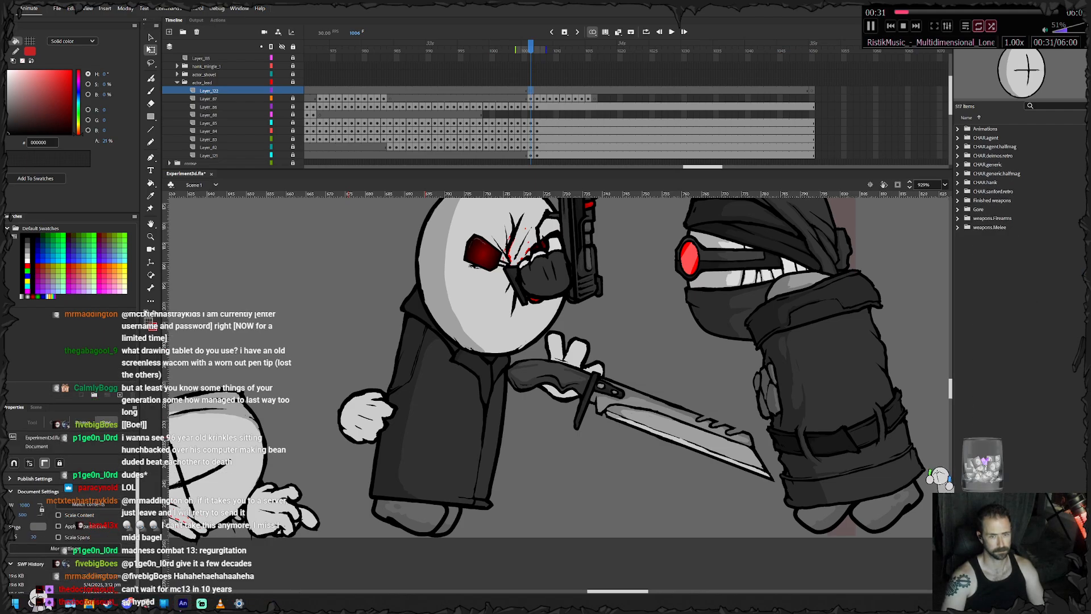
click(958, 129)
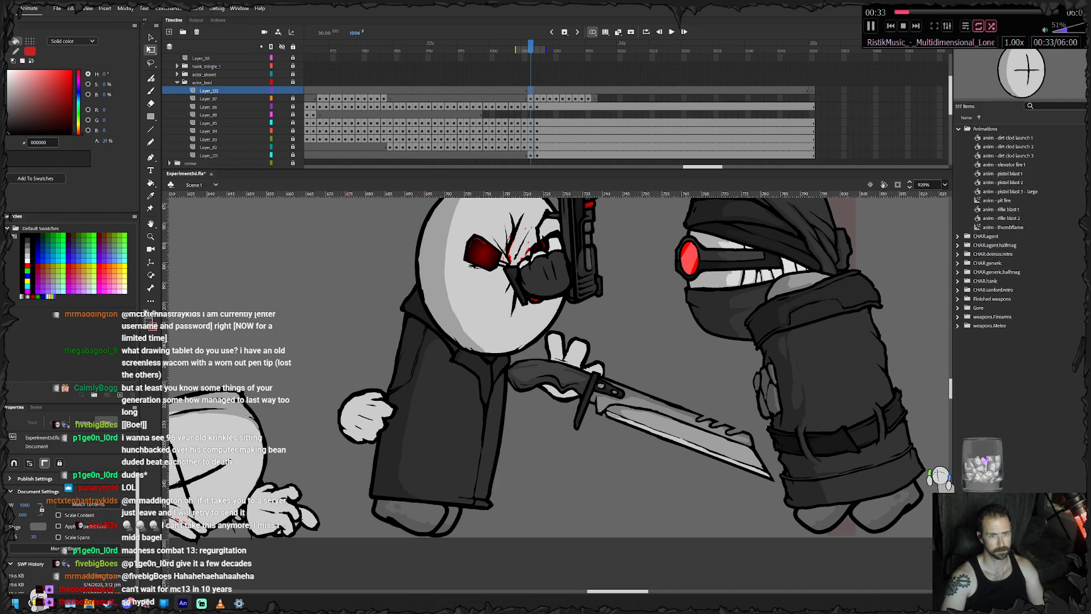
click(958, 129)
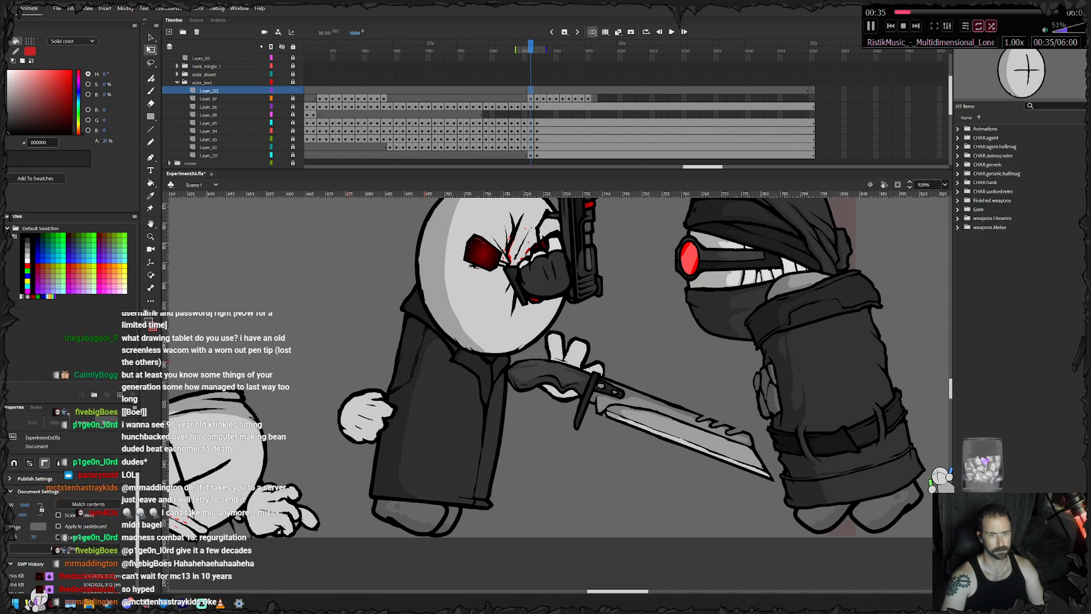
click(958, 209)
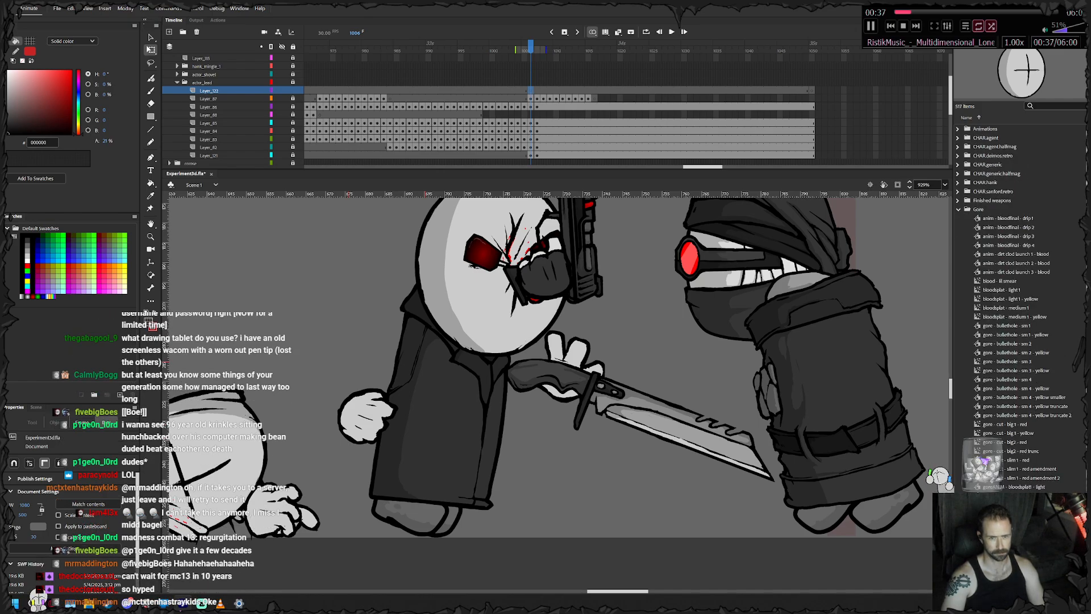
click(1007, 245)
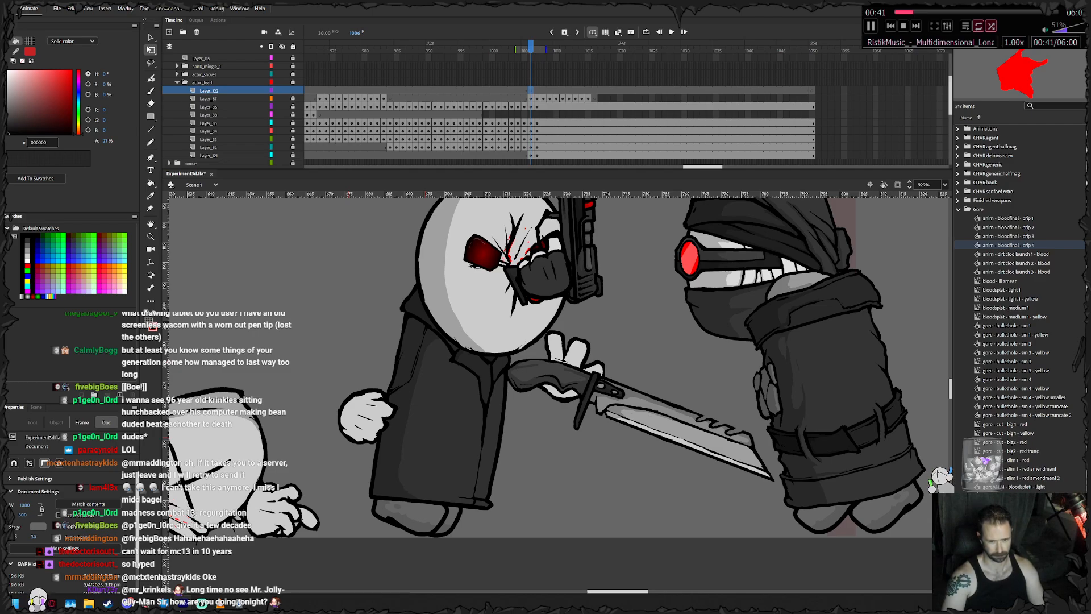
click(1004, 424)
click(1014, 487)
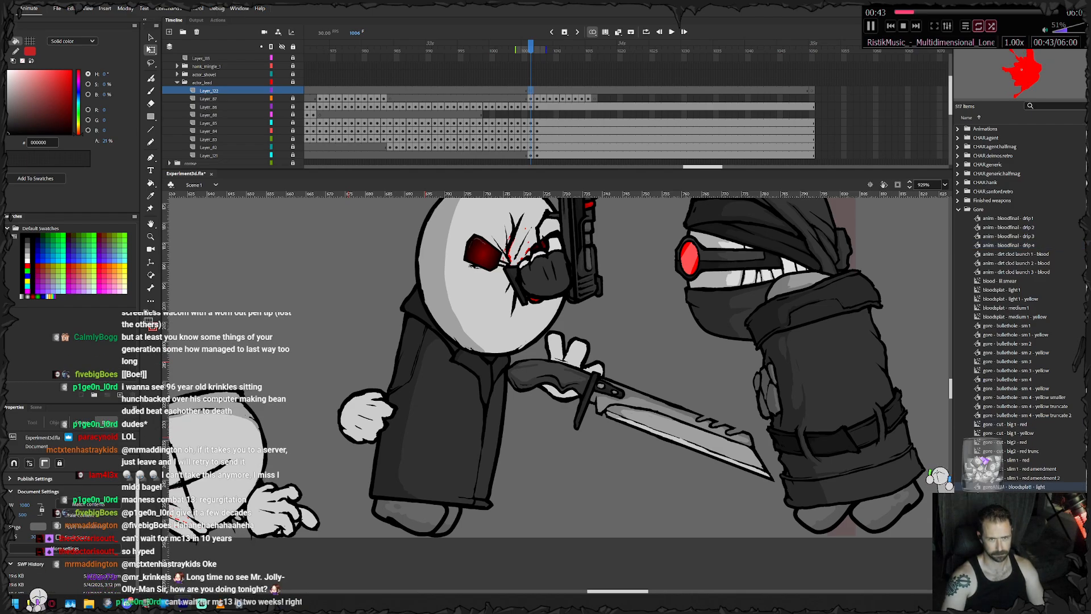
drag(1014, 486, 521, 260)
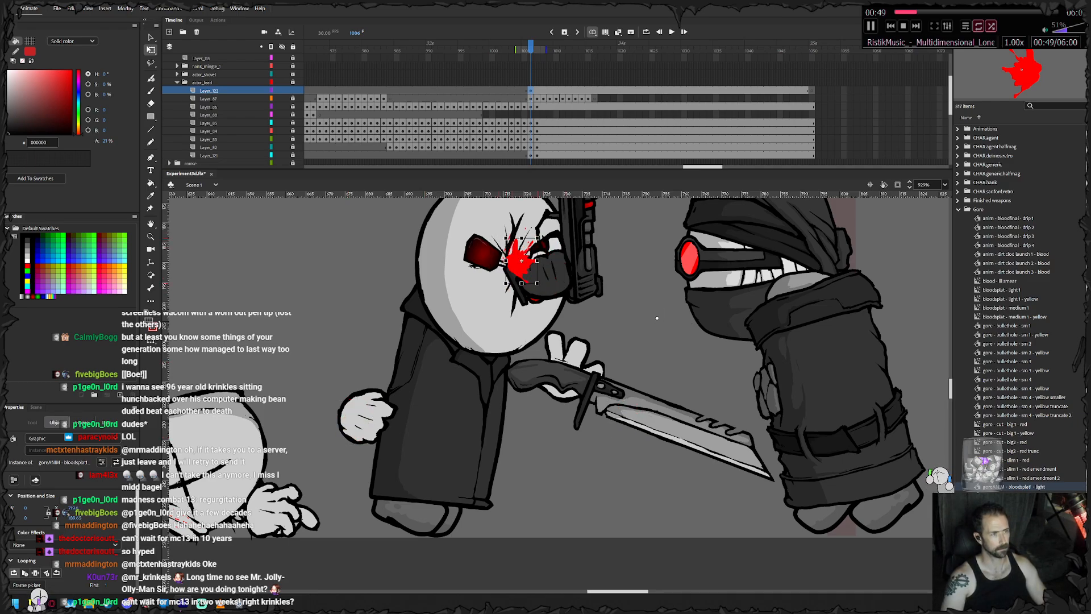
- Preview the blood splat and end it with a blank keyframe on frame 1029 of its layer
key(Return)
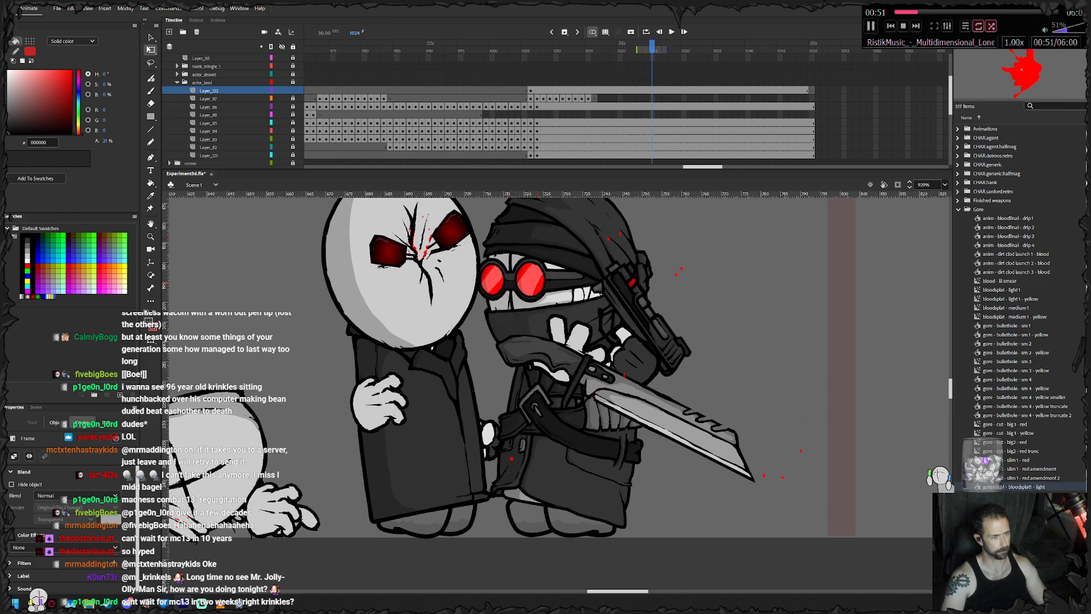
right_click(676, 91)
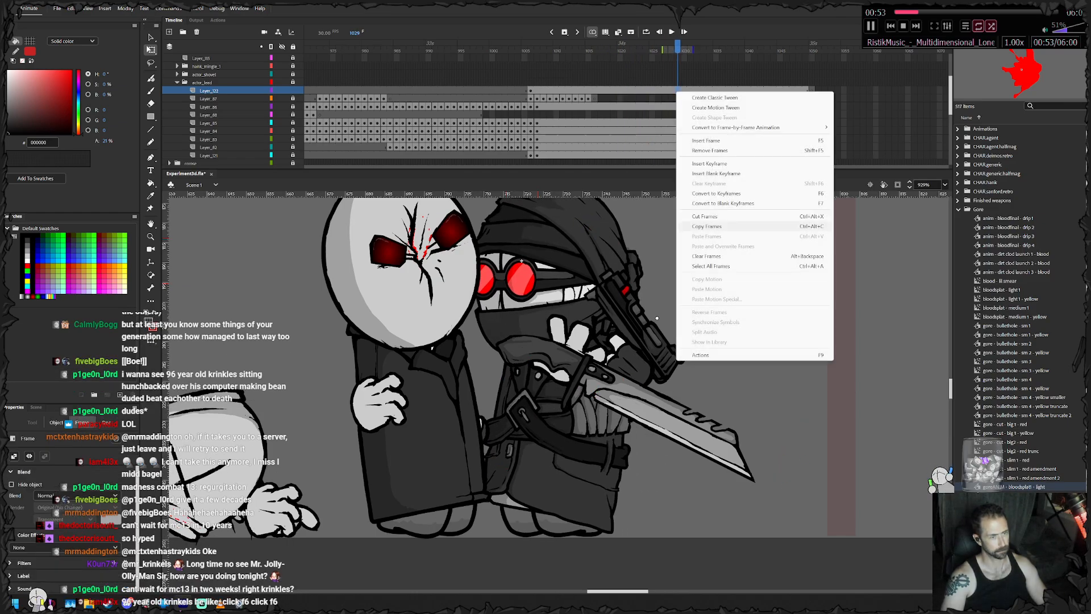
click(710, 203)
- Play back the strike with the whole scene in view and save the file
scroll(621, 392, down, 7)
drag(602, 364, 778, 367)
key(Return)
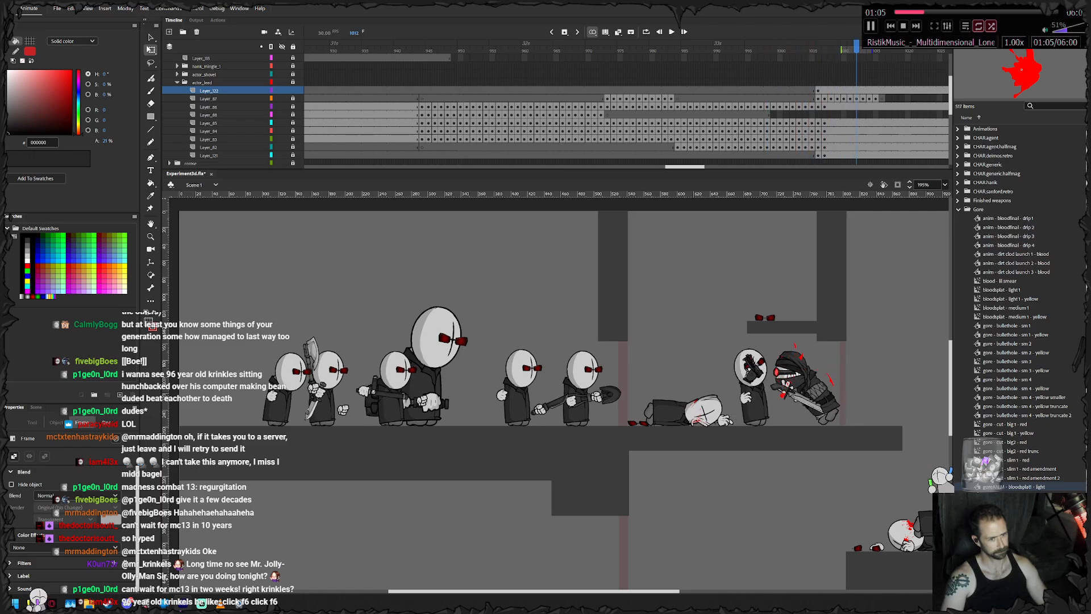
key(ctrl+s)
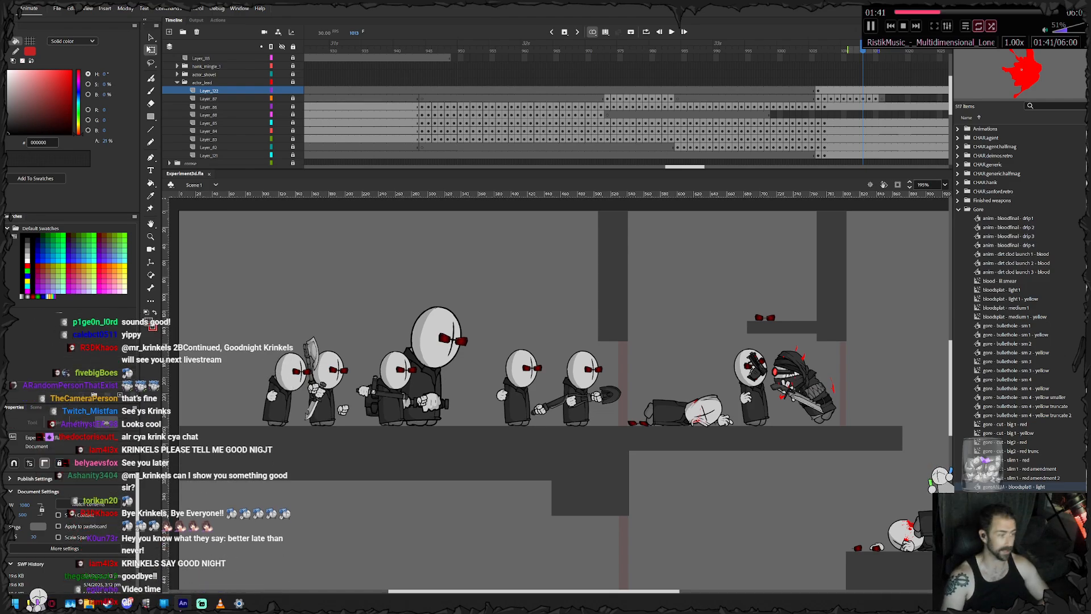
click(57, 9)
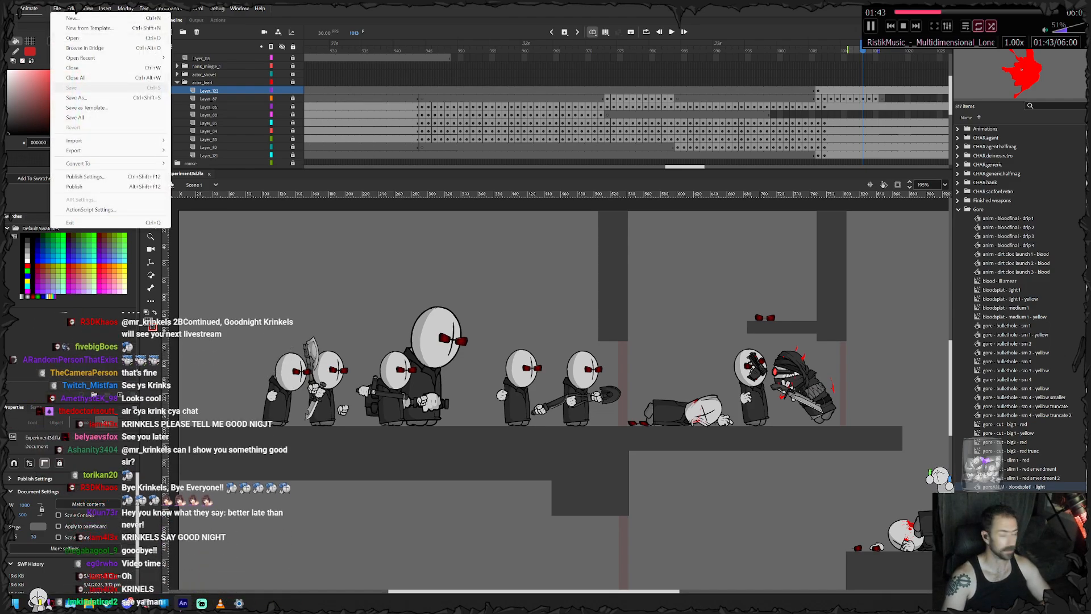
click(86, 87)
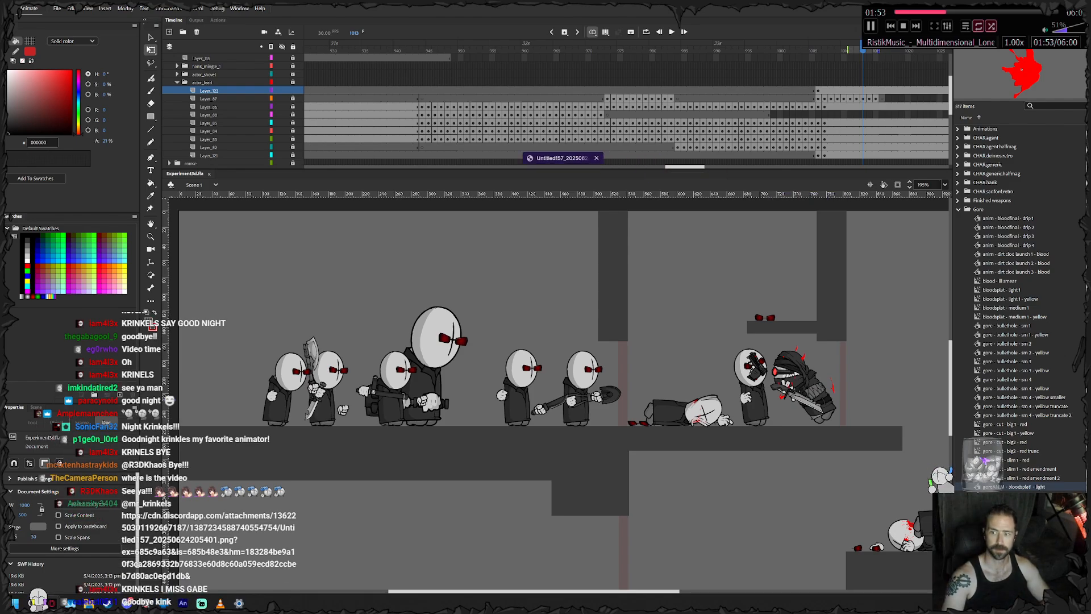
- View the viewer's shared picture in the browser and close its page
drag(571, 160, 572, 160)
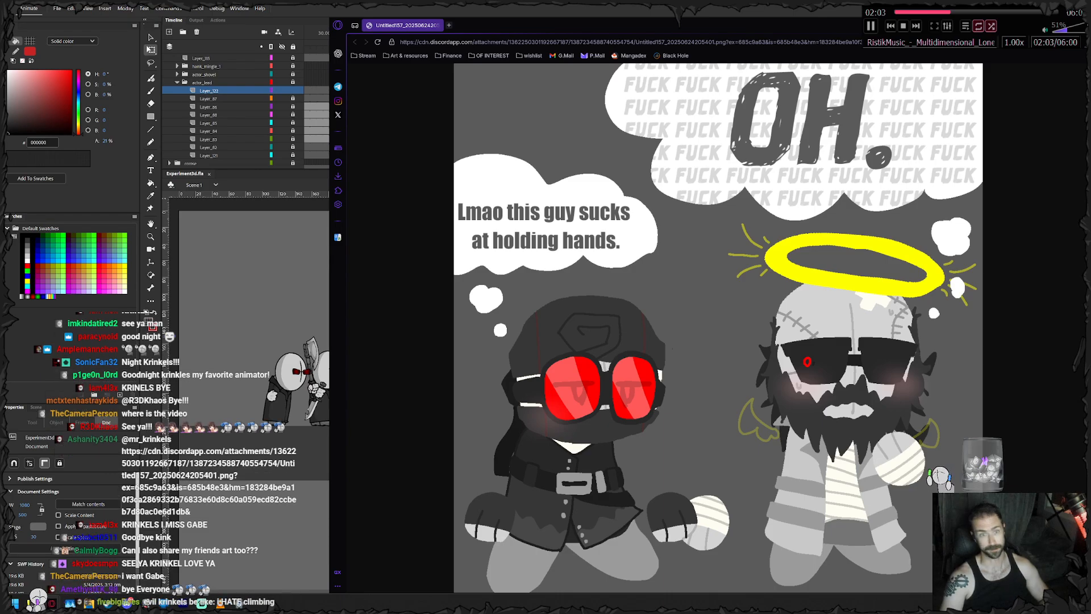
key(ctrl+w)
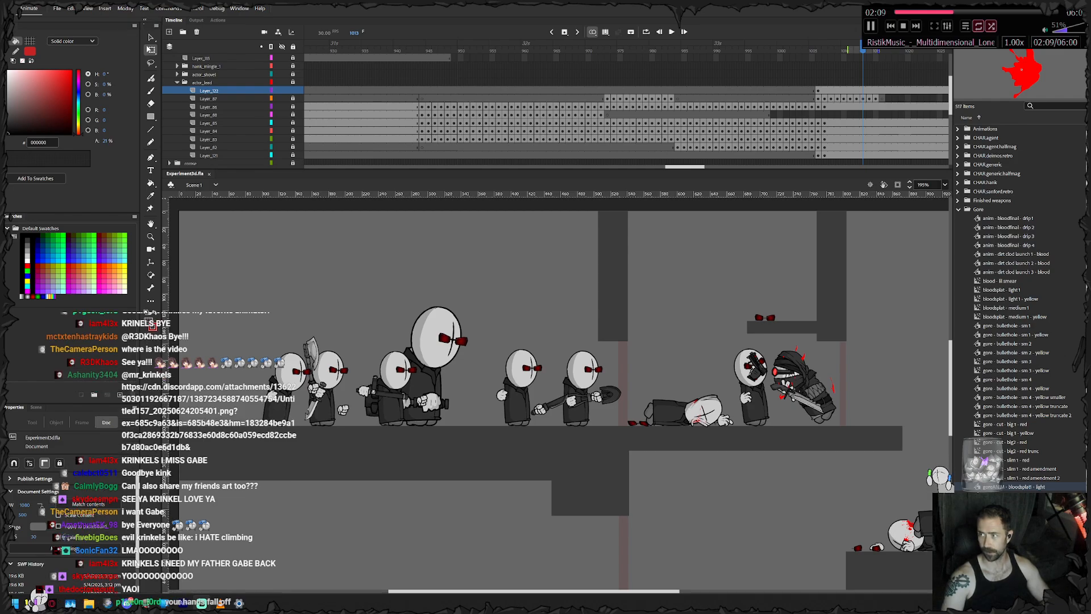
click(57, 8)
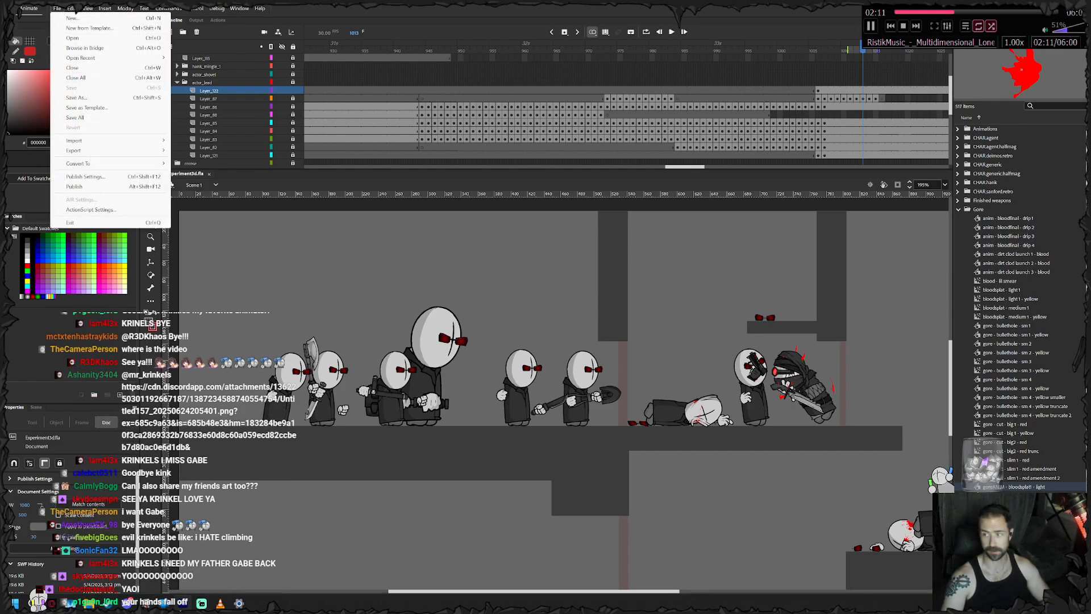
key(alt+Tab)
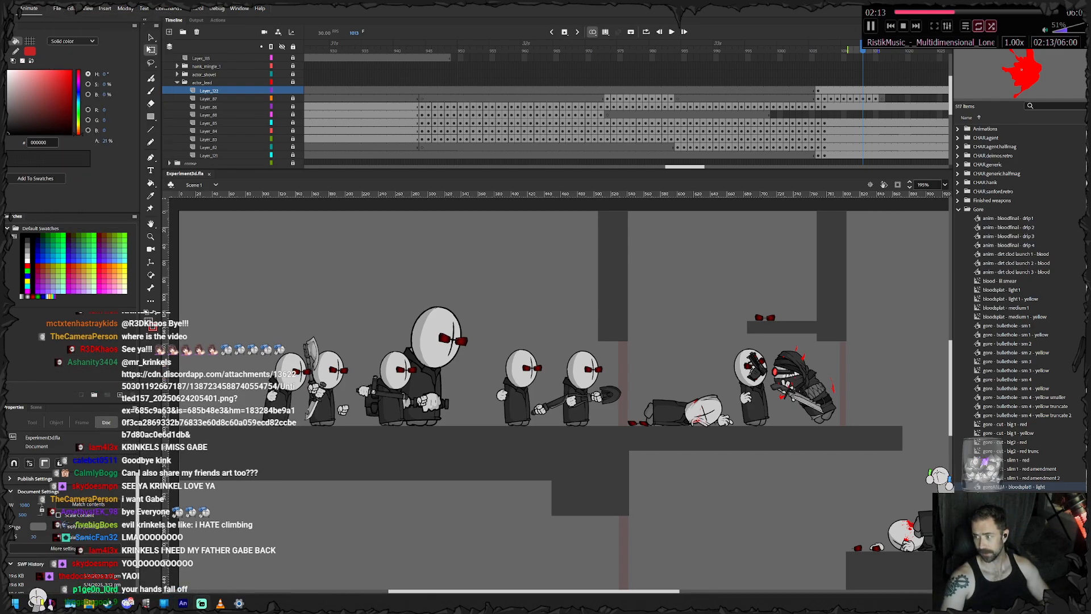